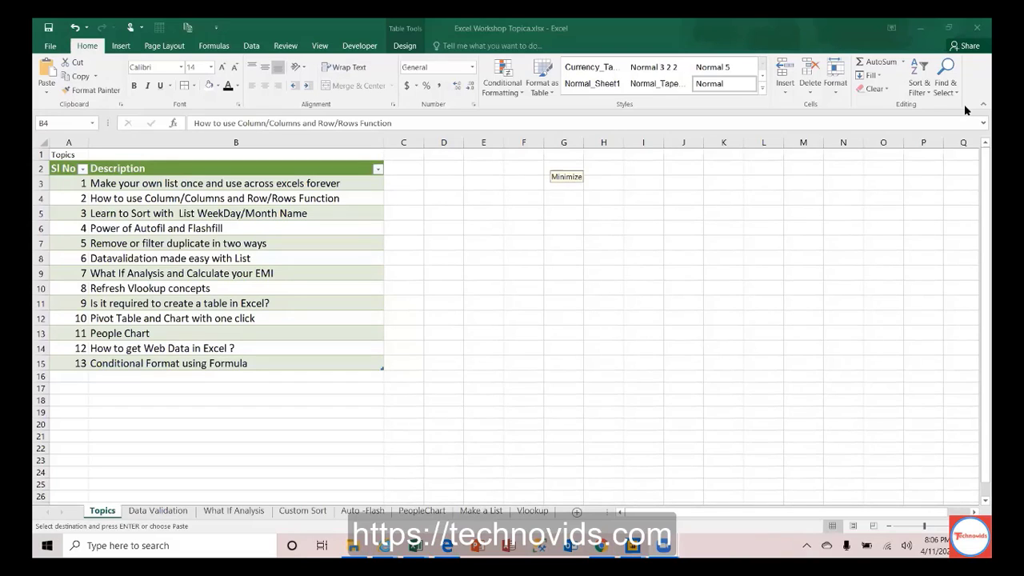
# Step: Fill the first topic row A3:B3 with orange and switch to the Make a List sheet
pyautogui.click(51, 184)
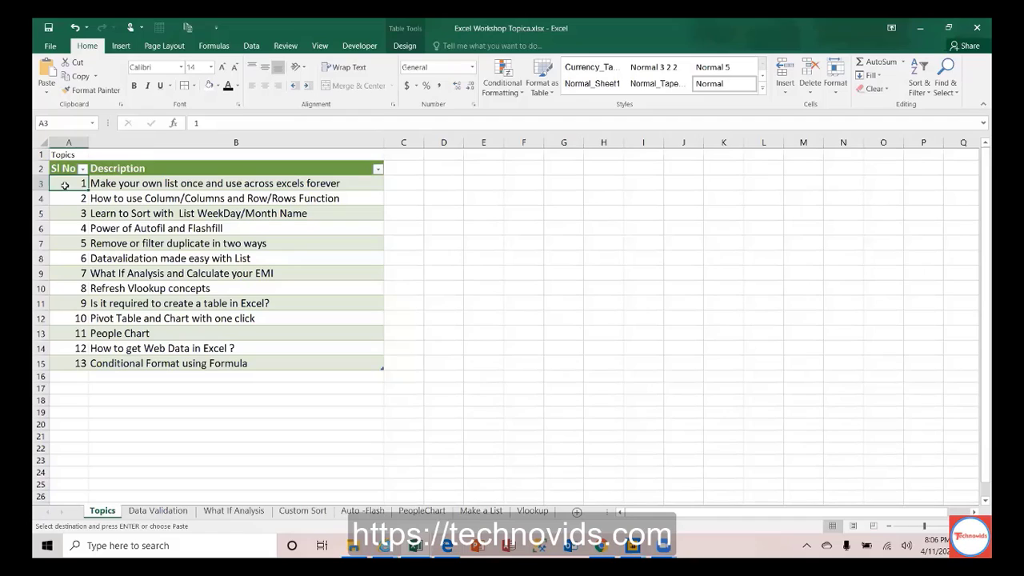
pyautogui.press('Up')
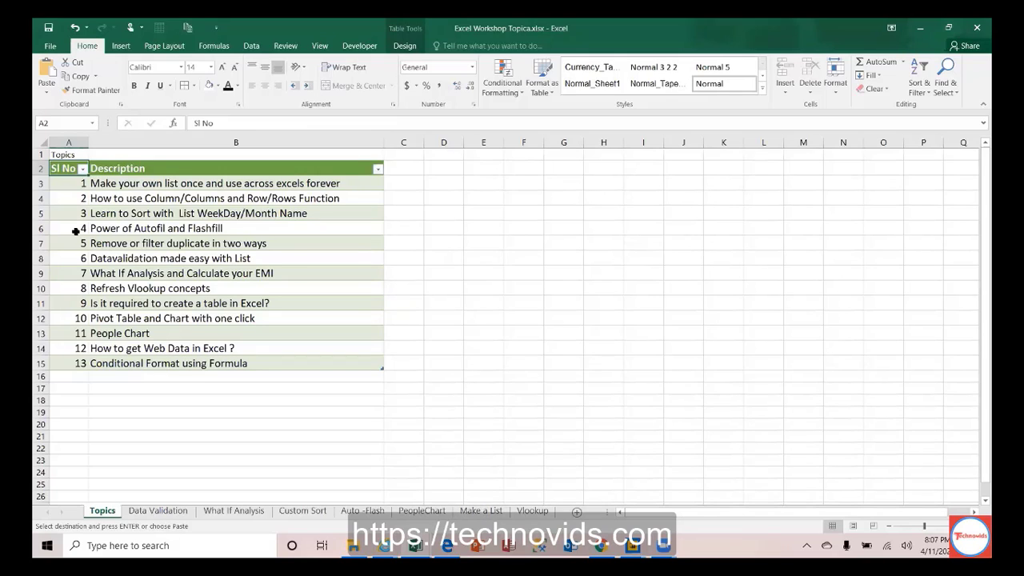
pyautogui.moveTo(71, 183); pyautogui.dragTo(256, 189)
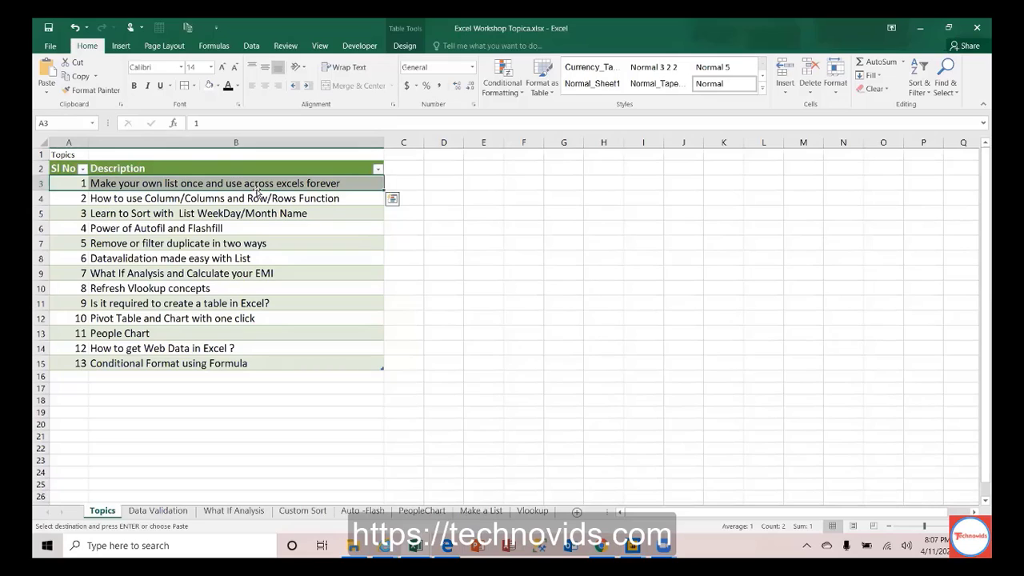
pyautogui.click(217, 86)
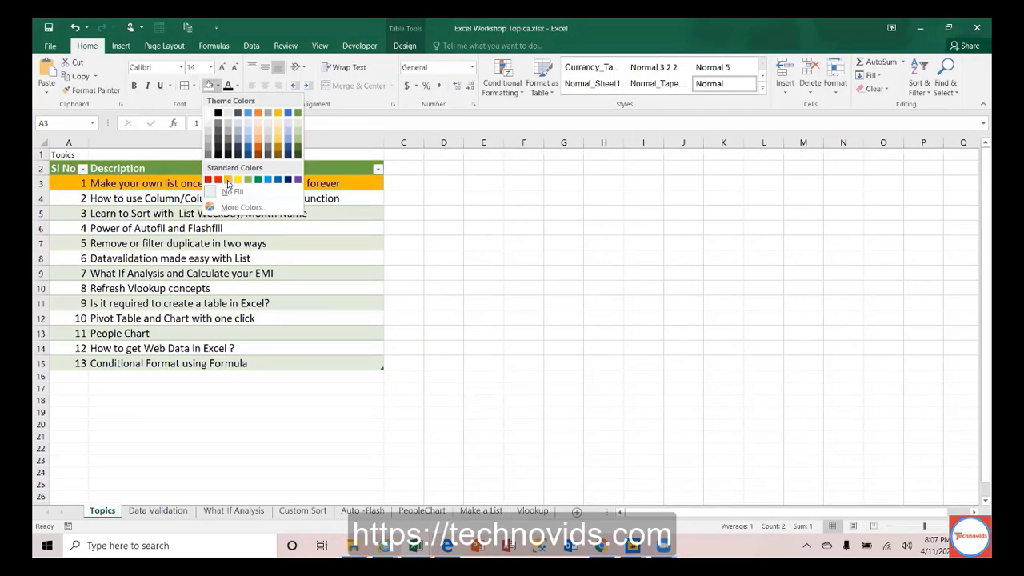
pyautogui.click(227, 181)
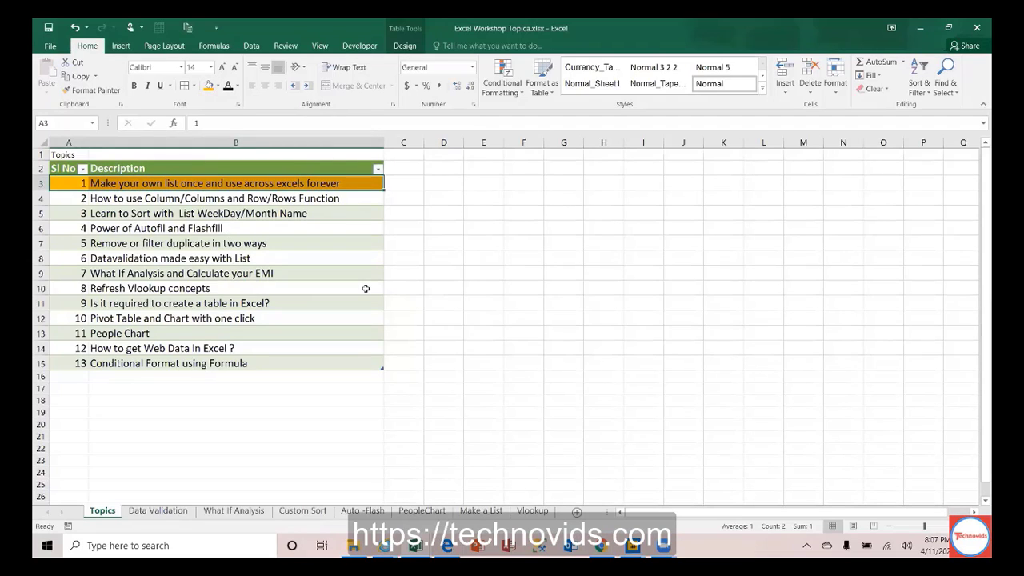
pyautogui.click(482, 511)
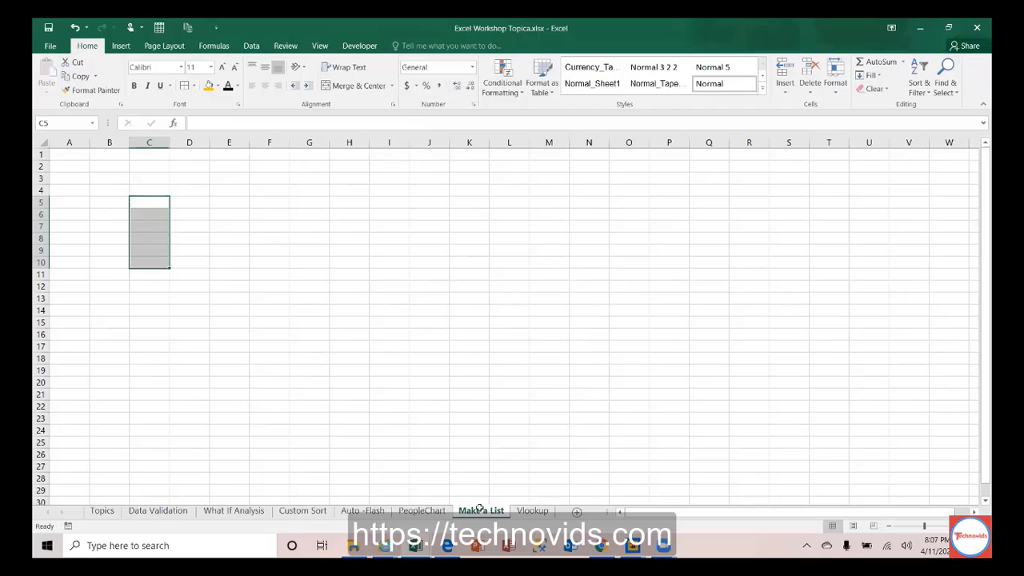
pyautogui.click(149, 190)
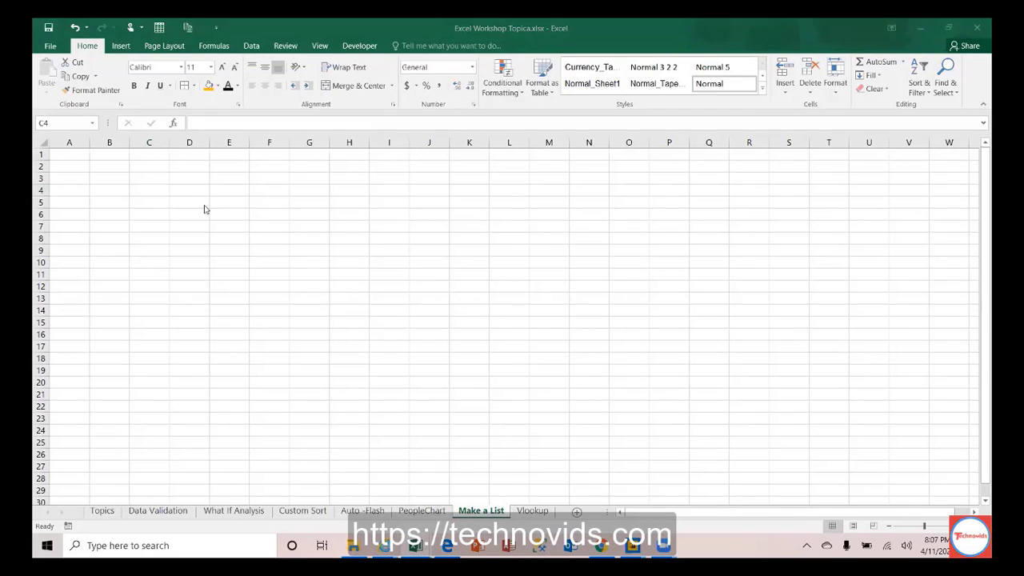
pyautogui.click(158, 176)
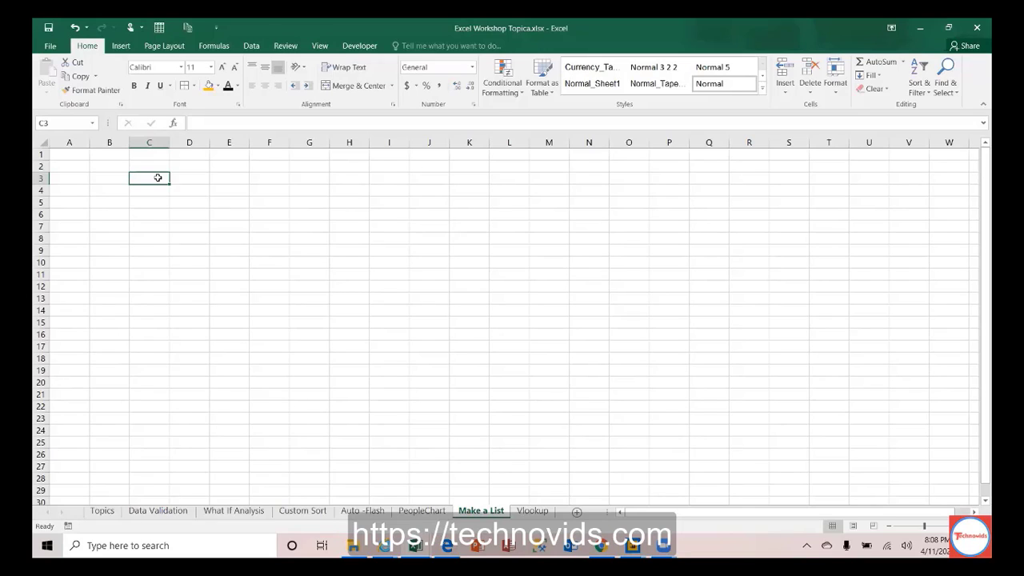
# Step: Enter Srinivasan in C3, fill the custom name list down to C7, and clear the repeat in C8
pyautogui.write('Srini')
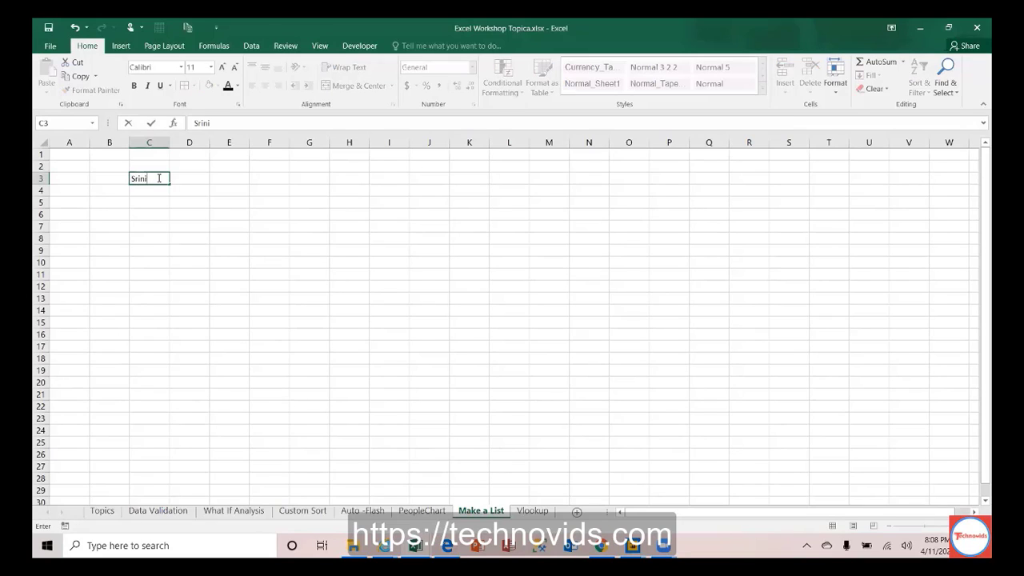
pyautogui.write('vasan')
pyautogui.press('Return')
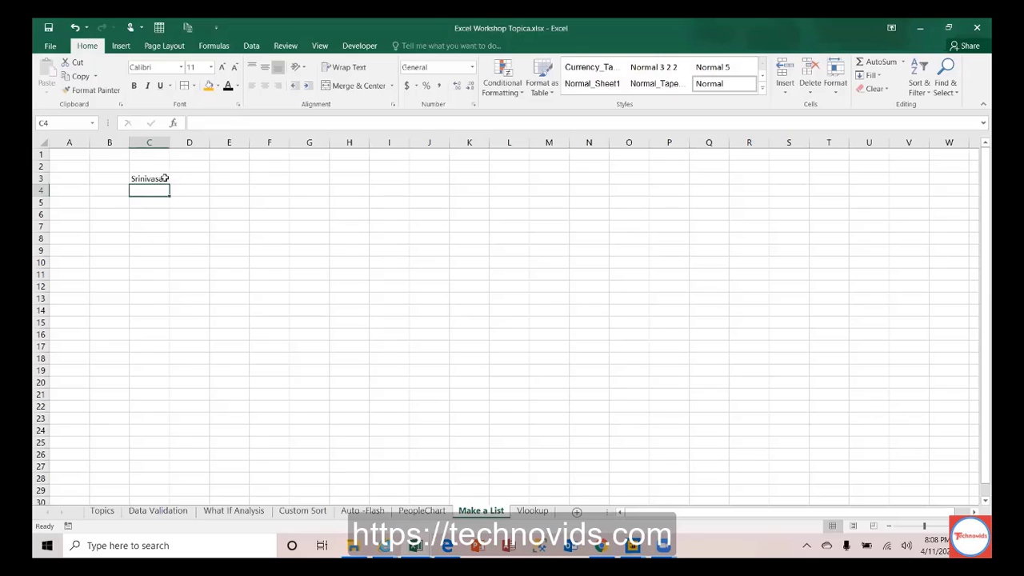
pyautogui.click(166, 178)
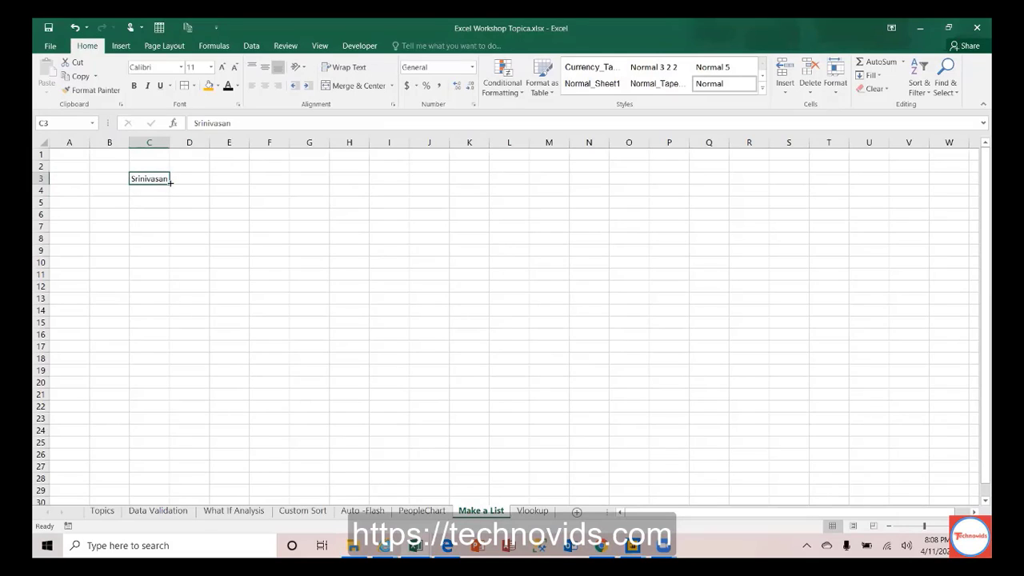
pyautogui.moveTo(170, 182); pyautogui.dragTo(169, 243)
pyautogui.click(160, 240)
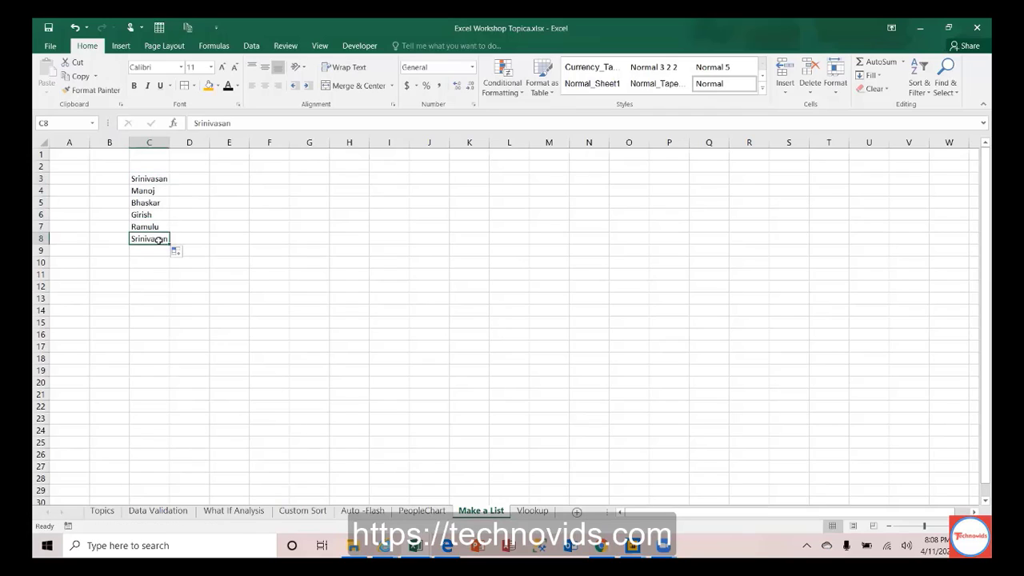
pyautogui.press('Delete')
pyautogui.press('Up')
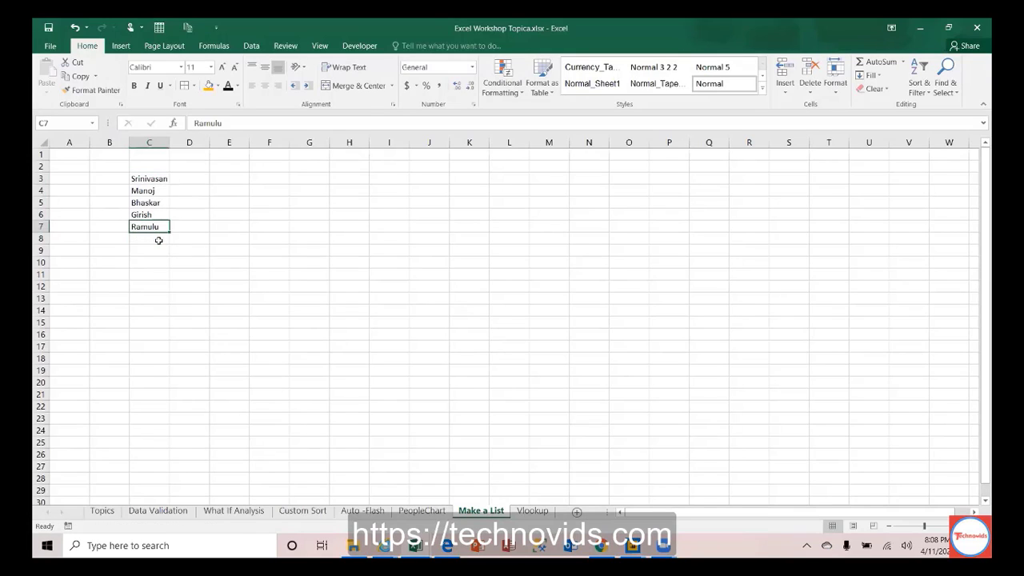
pyautogui.press('Up')
pyautogui.press('Up')
pyautogui.press('Up')
pyautogui.press('Up')
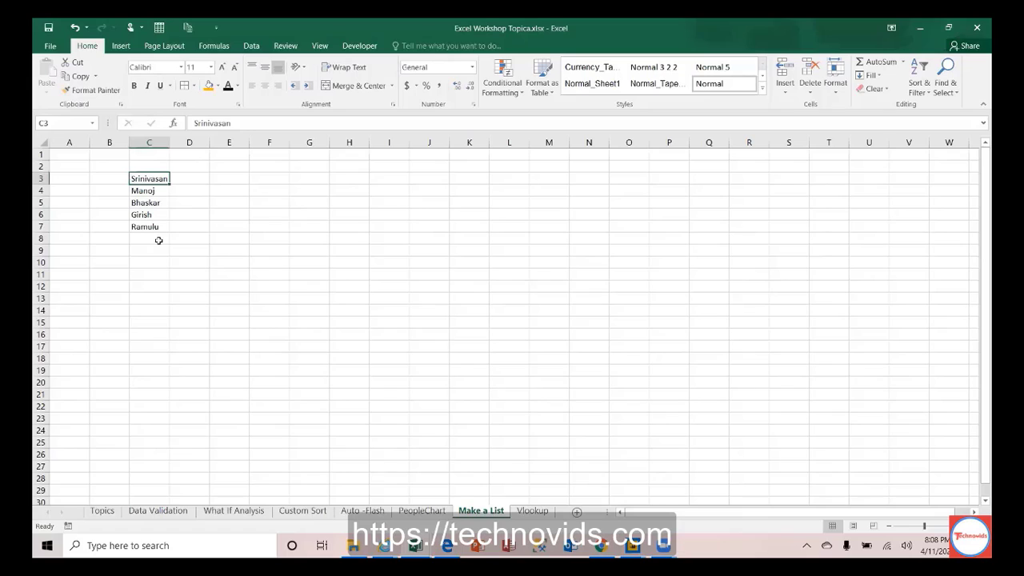
pyautogui.hotkey('shift', 'Down')
pyautogui.hotkey('shift', 'Down')
pyautogui.hotkey('shift', 'Down')
pyautogui.hotkey('shift', 'Down')
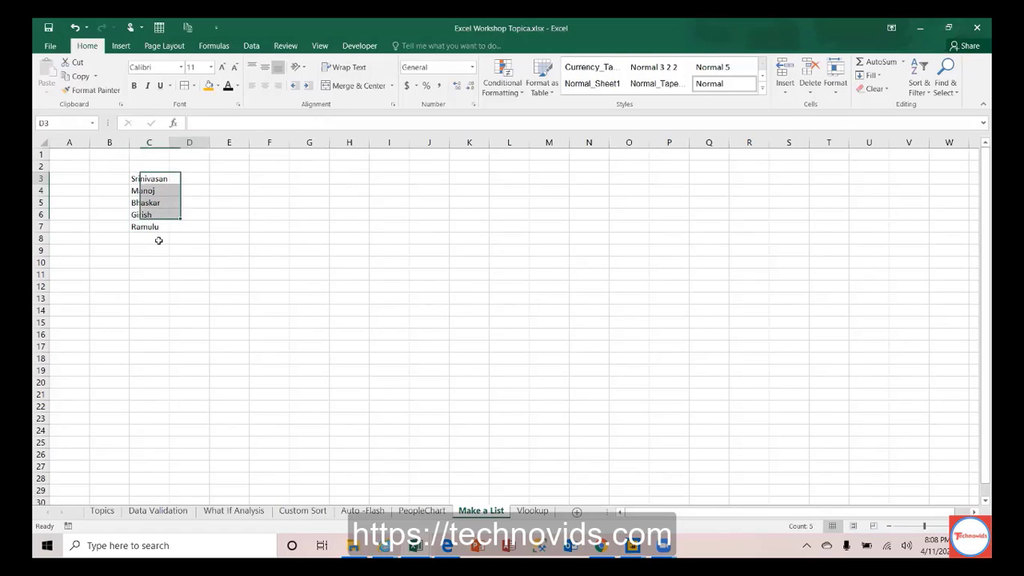
# Step: Enter Manoj in E3 and fill the rotated name list down to E7
pyautogui.press('Right')
pyautogui.press('Right')
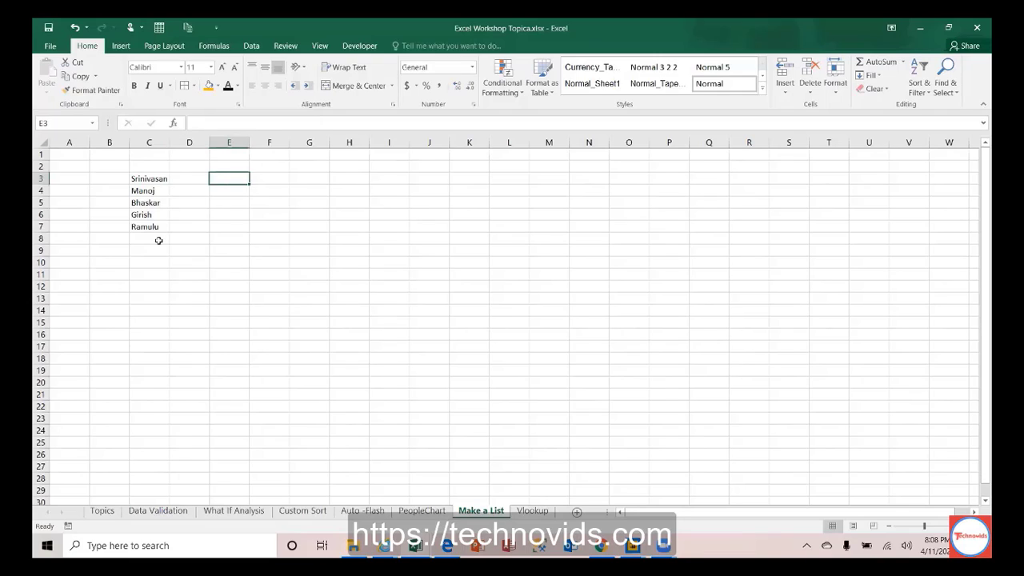
pyautogui.write('Ma')
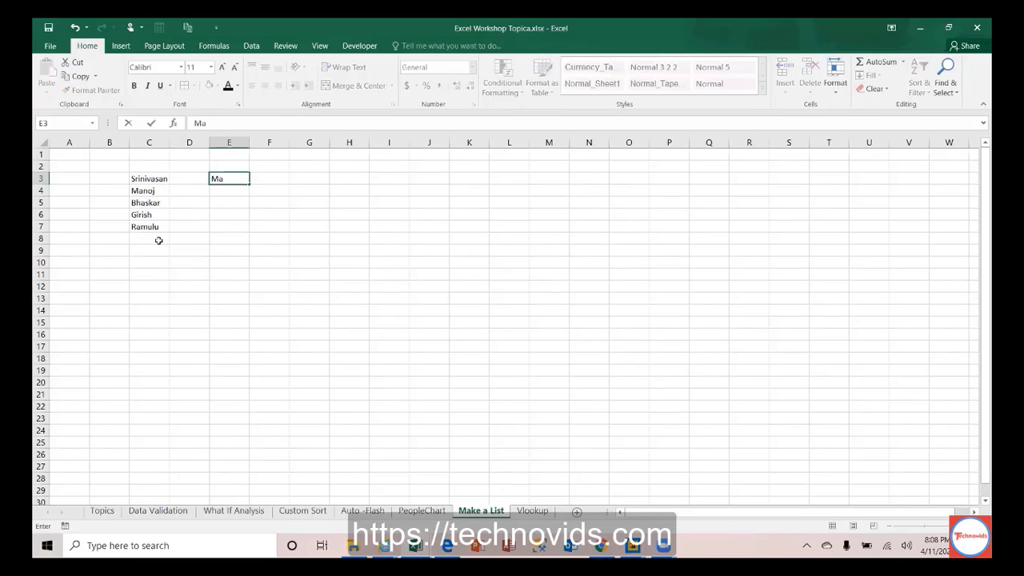
pyautogui.write('noj')
pyautogui.press('Return')
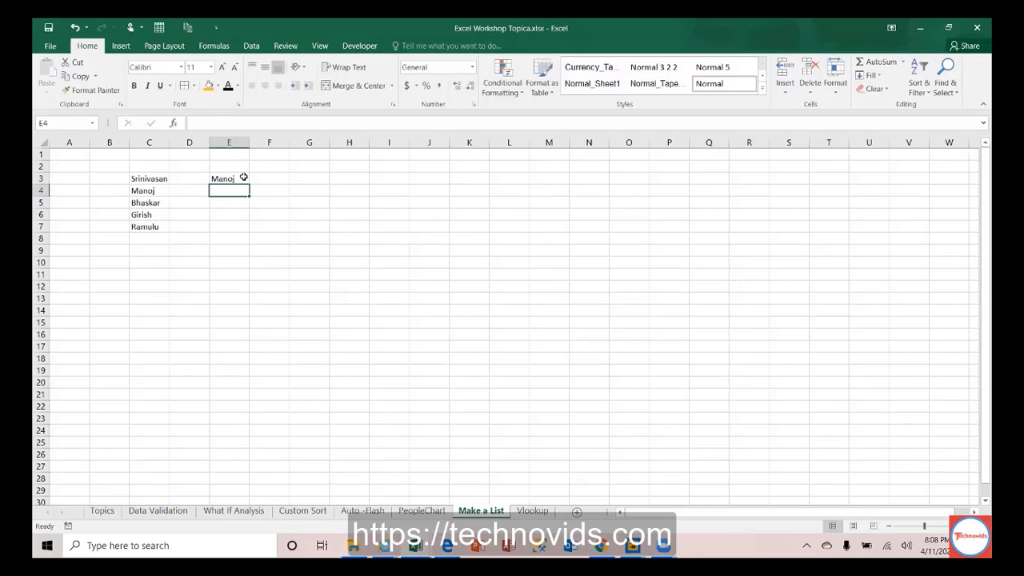
pyautogui.click(242, 178)
pyautogui.moveTo(249, 183); pyautogui.dragTo(247, 229)
pyautogui.click(238, 228)
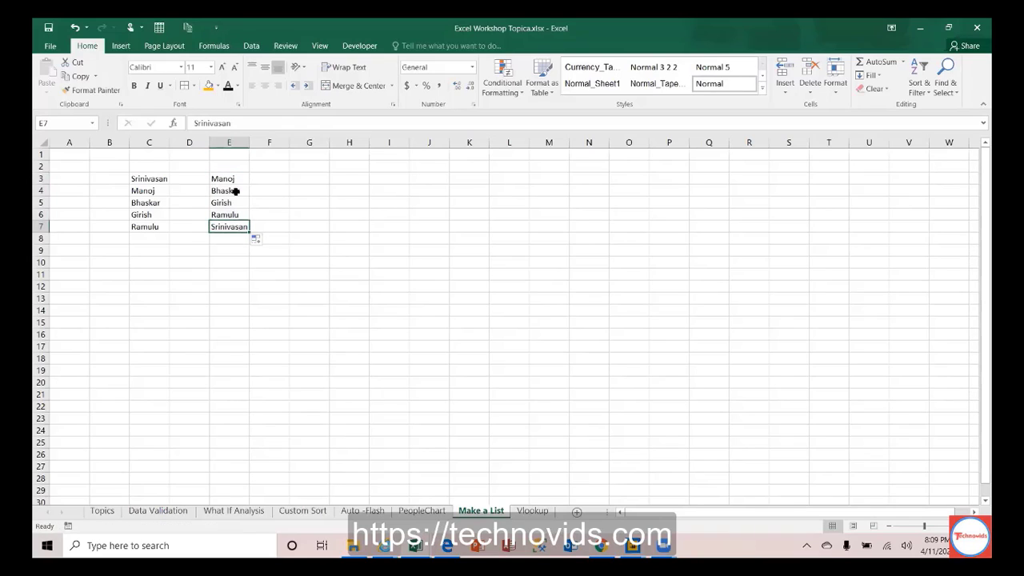
pyautogui.moveTo(233, 177); pyautogui.dragTo(240, 228)
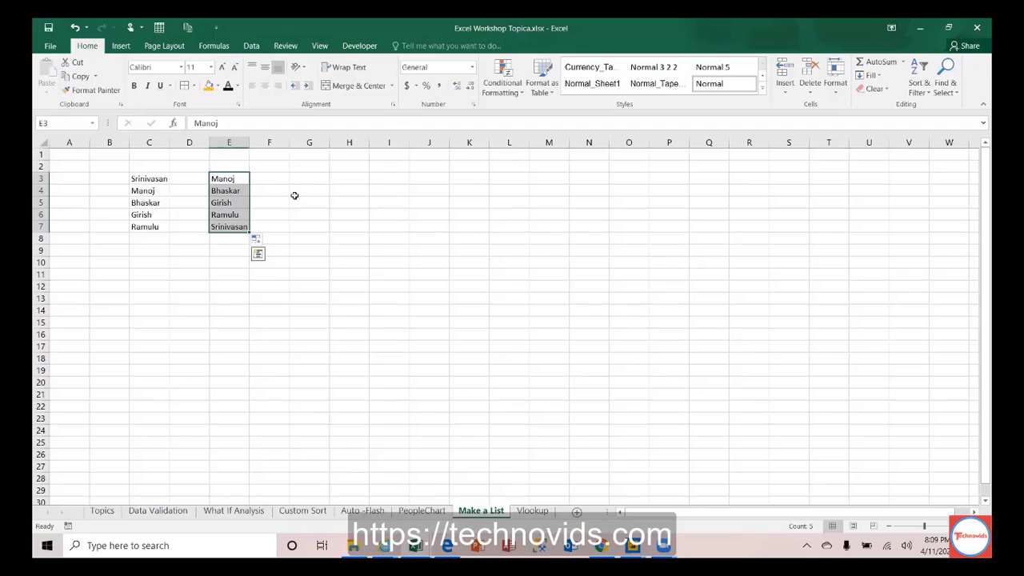
pyautogui.click(313, 179)
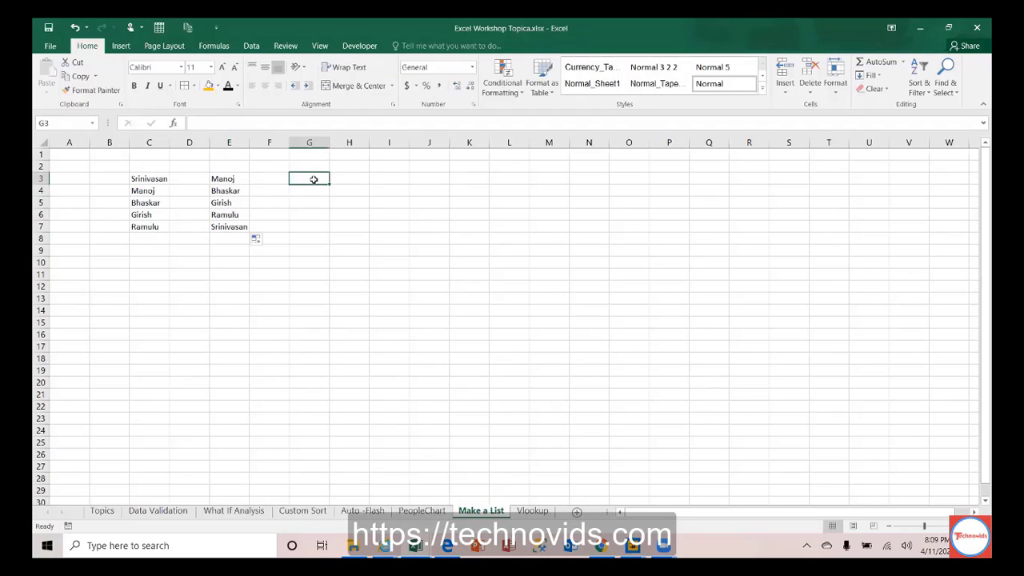
# Step: Enter Jan, Feb and Mar in G3:G5
pyautogui.write('Jan')
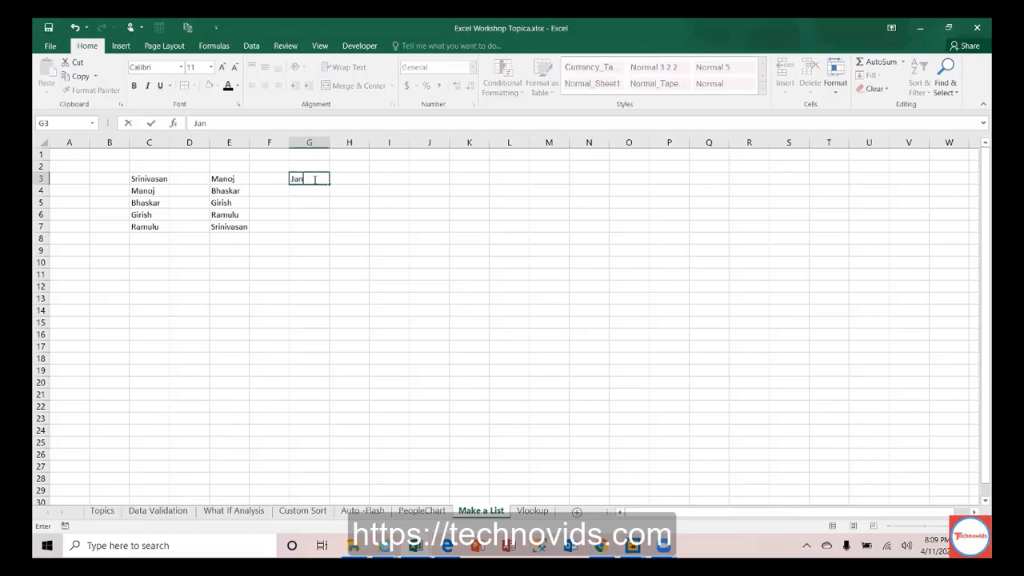
pyautogui.press('Return')
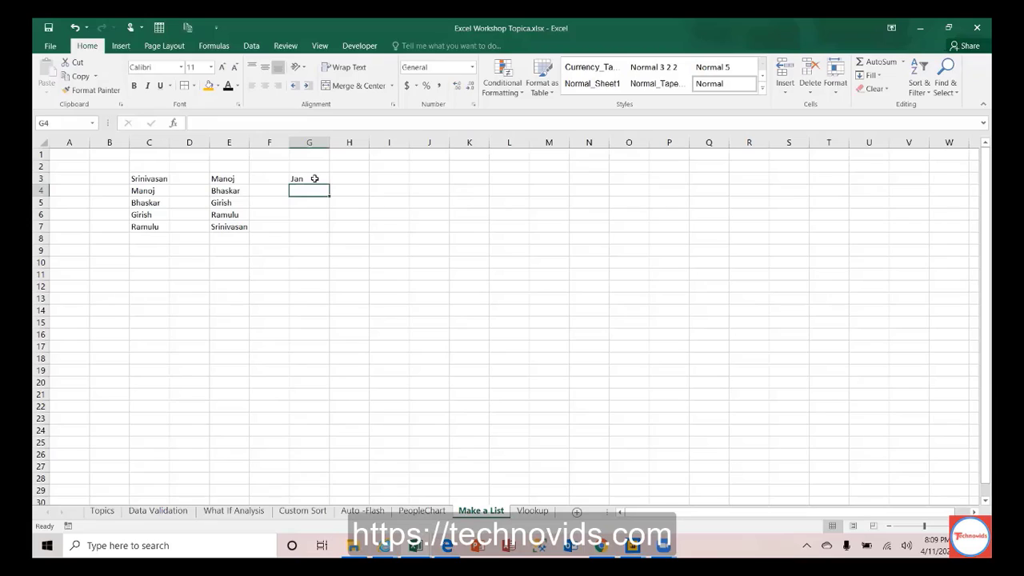
pyautogui.click(315, 179)
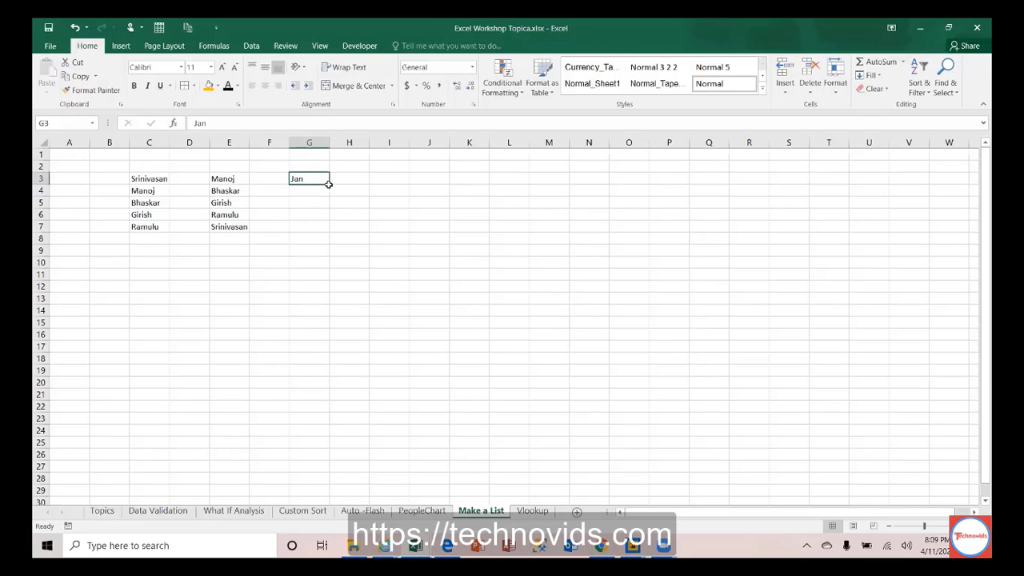
pyautogui.click(347, 183)
pyautogui.click(306, 187)
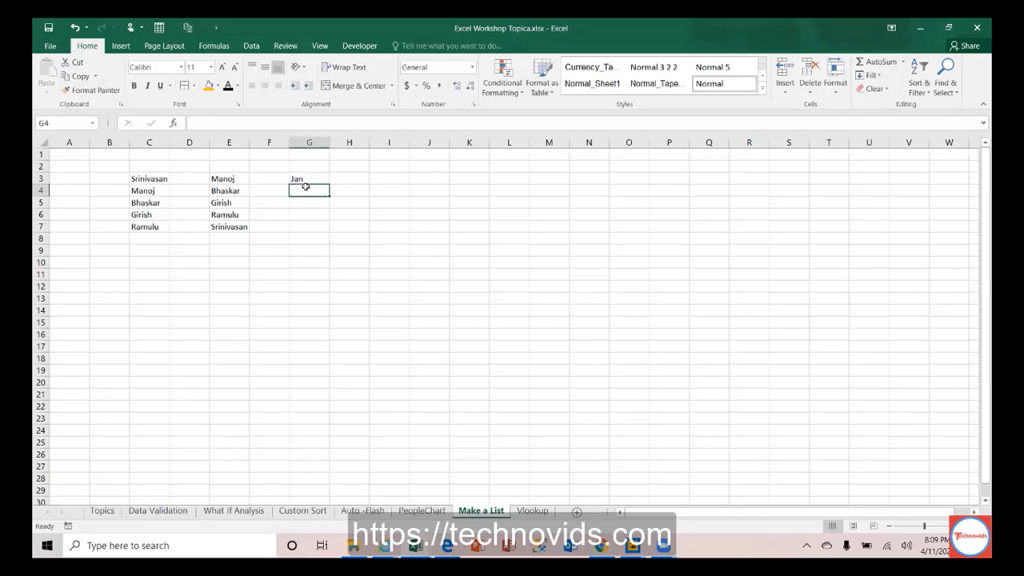
pyautogui.write('Feb')
pyautogui.press('Return')
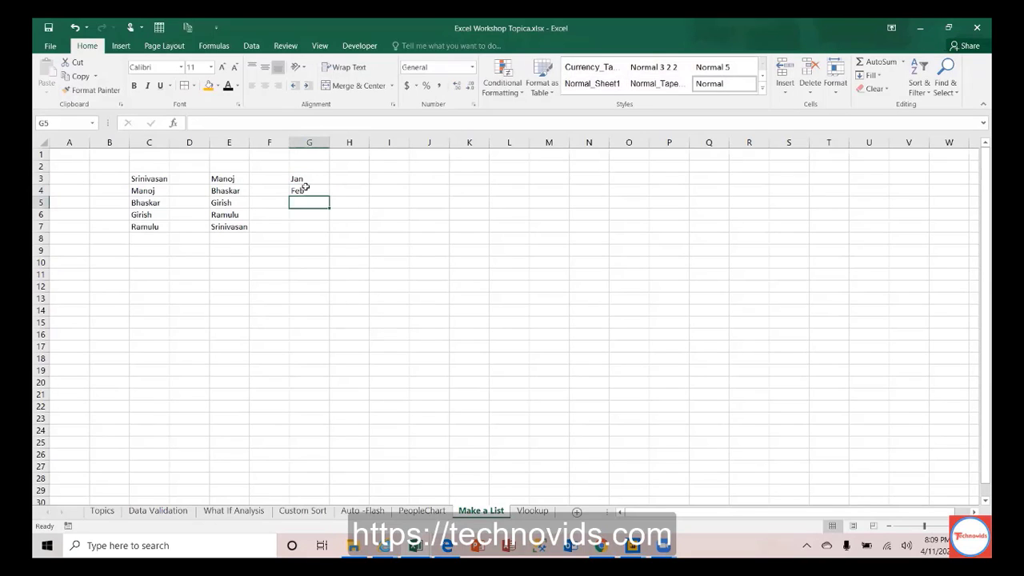
pyautogui.write('Mar')
pyautogui.press('Return')
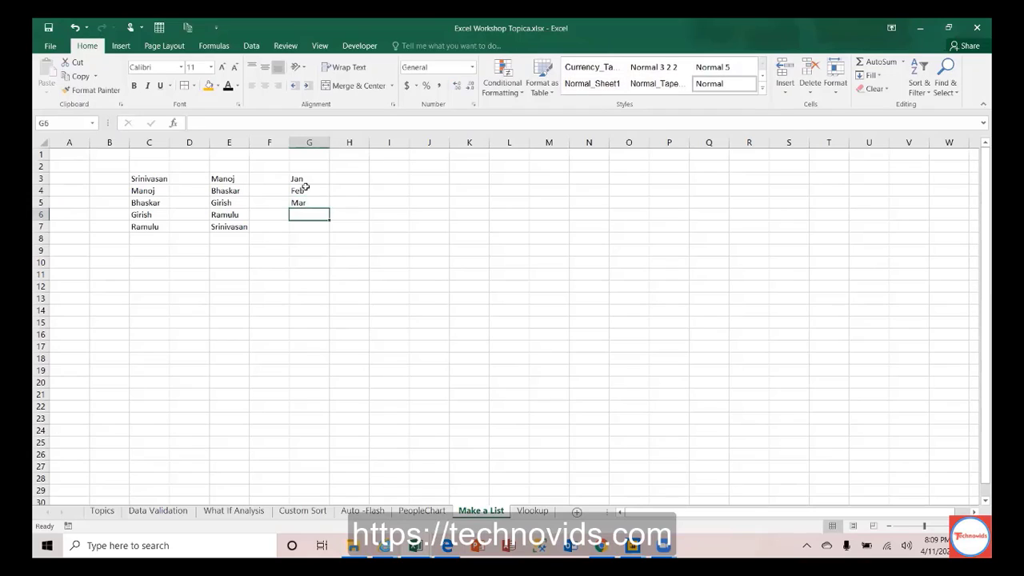
# Step: Clear Feb and Mar, then fill the months from Jan down to Dec in G3:G14
pyautogui.press('Up')
pyautogui.press('Up')
pyautogui.hotkey('shift', 'Down')
pyautogui.press('Delete')
pyautogui.click(308, 178)
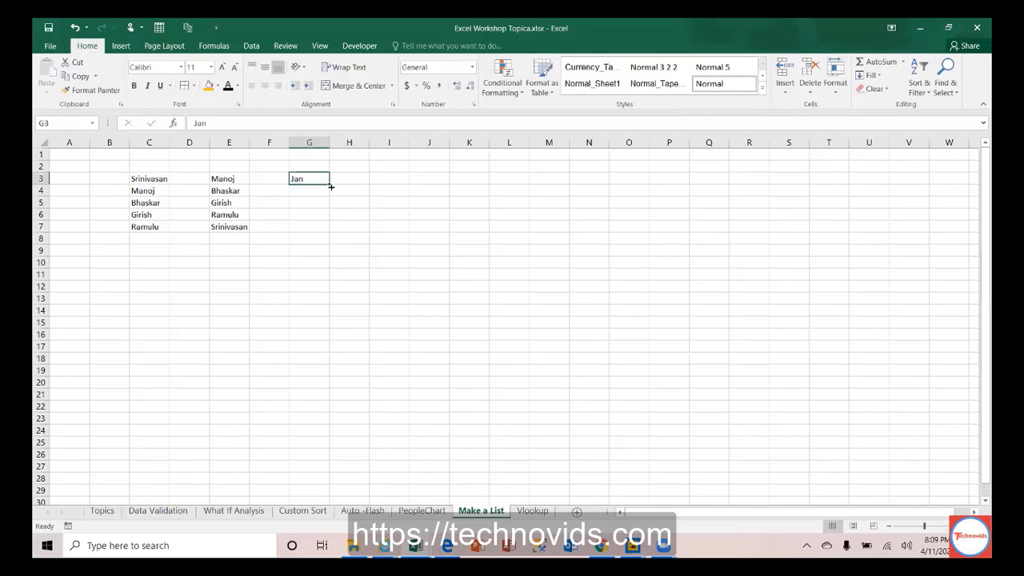
pyautogui.moveTo(329, 184); pyautogui.dragTo(327, 305)
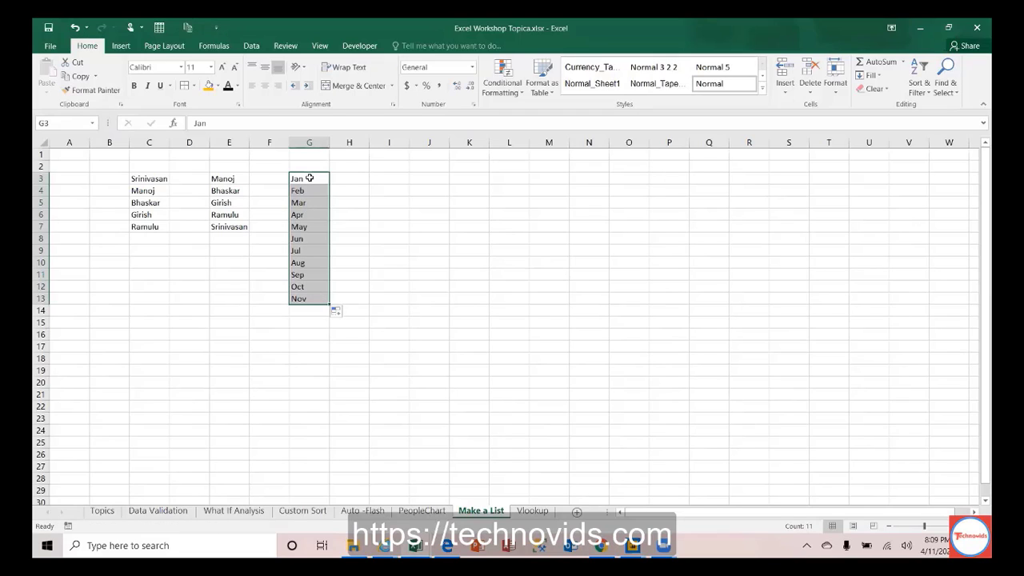
pyautogui.moveTo(329, 305); pyautogui.dragTo(330, 318)
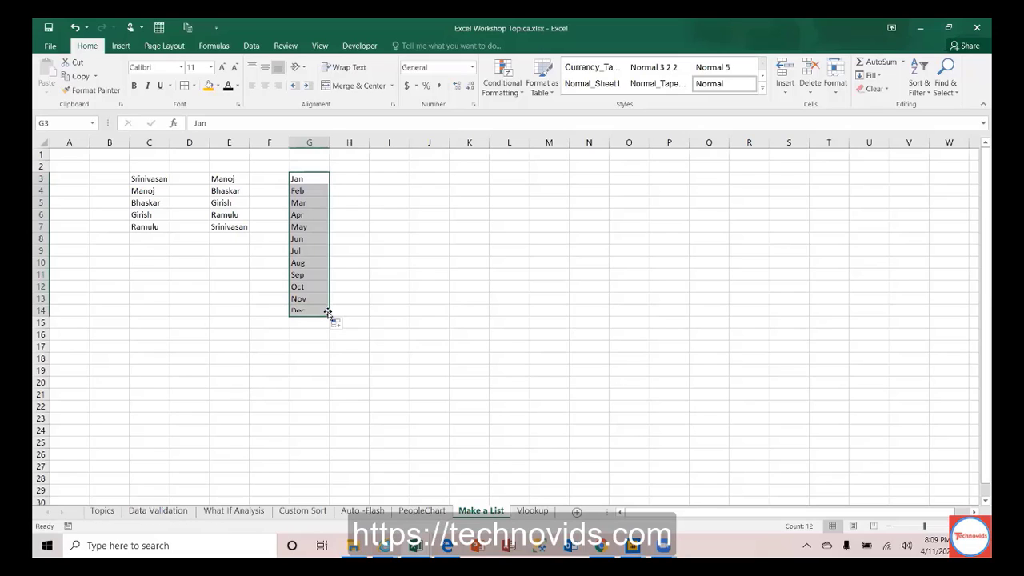
pyautogui.click(388, 181)
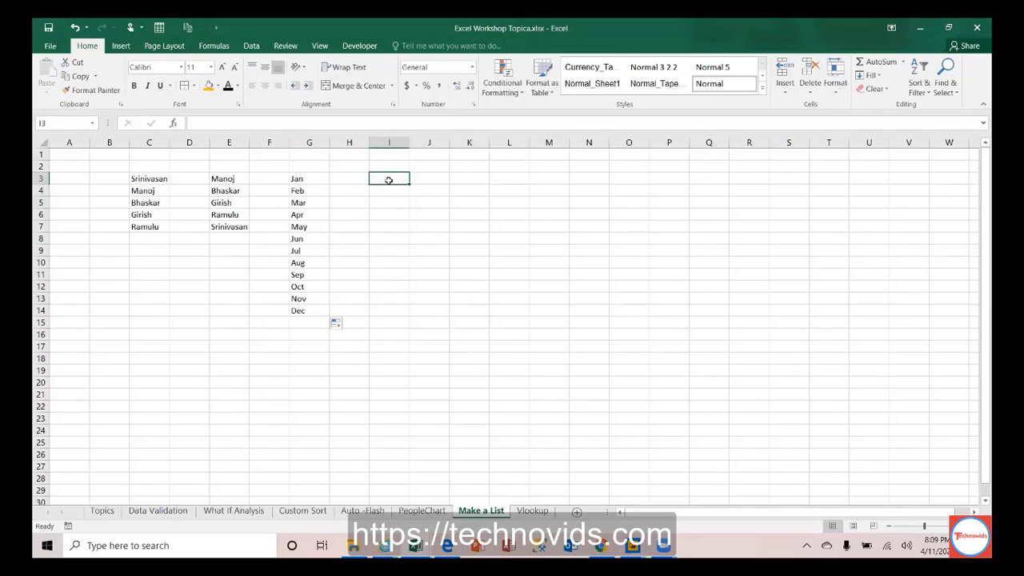
# Step: Enter January in I3 and fill it down to December in I14
pyautogui.write('Janua')
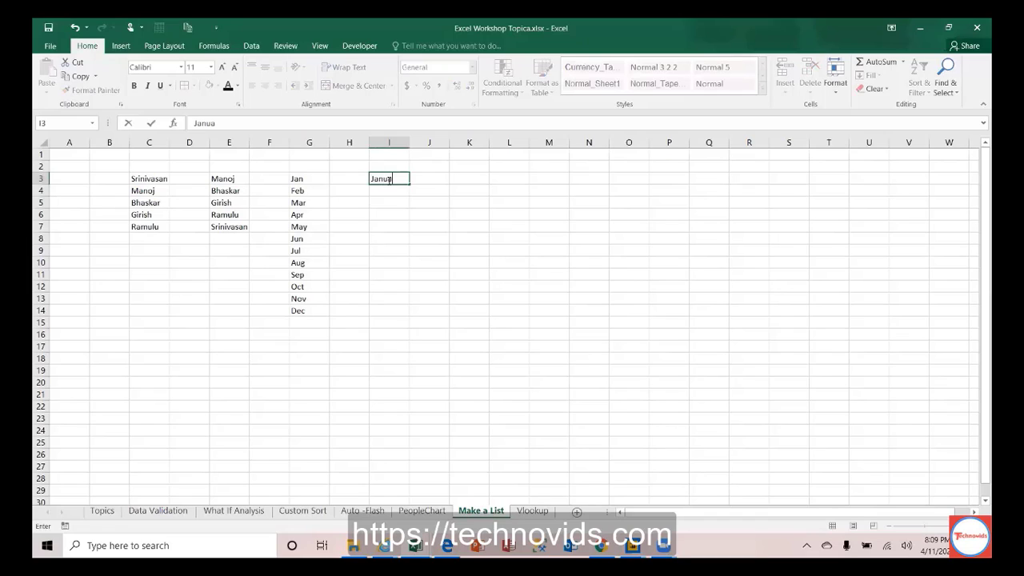
pyautogui.write('ry')
pyautogui.press('Return')
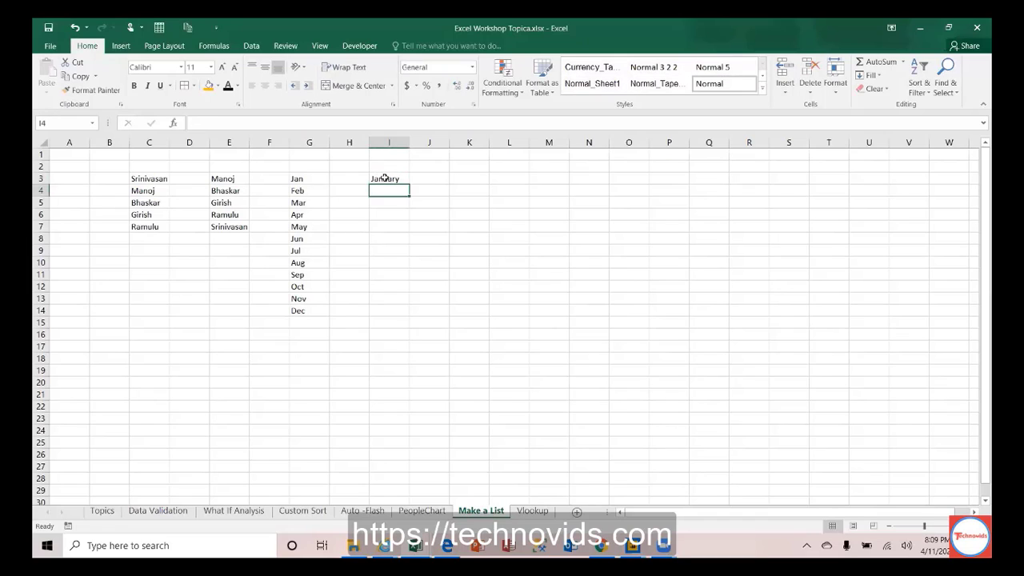
pyautogui.click(388, 179)
pyautogui.moveTo(409, 184); pyautogui.dragTo(407, 318)
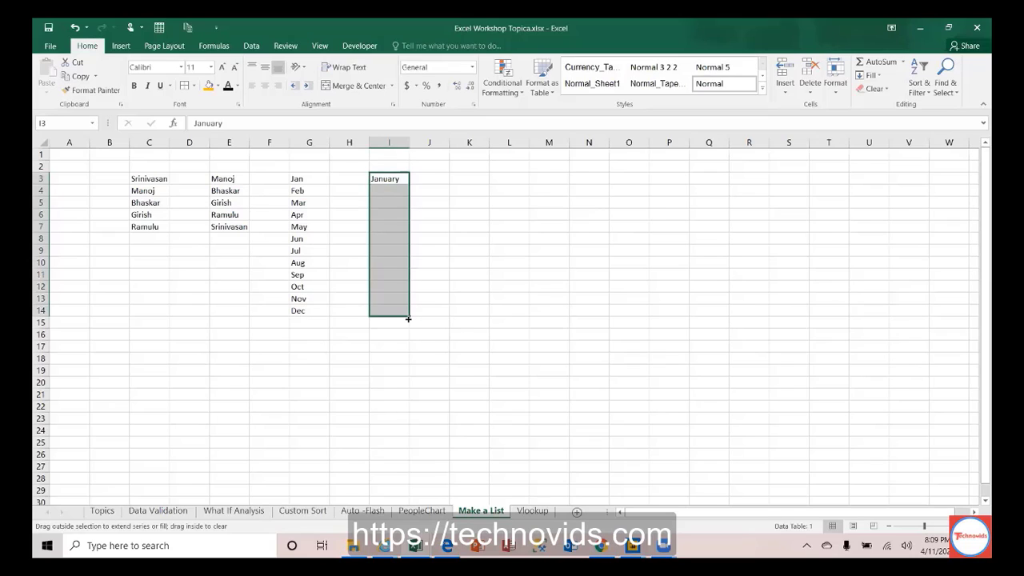
pyautogui.click(475, 177)
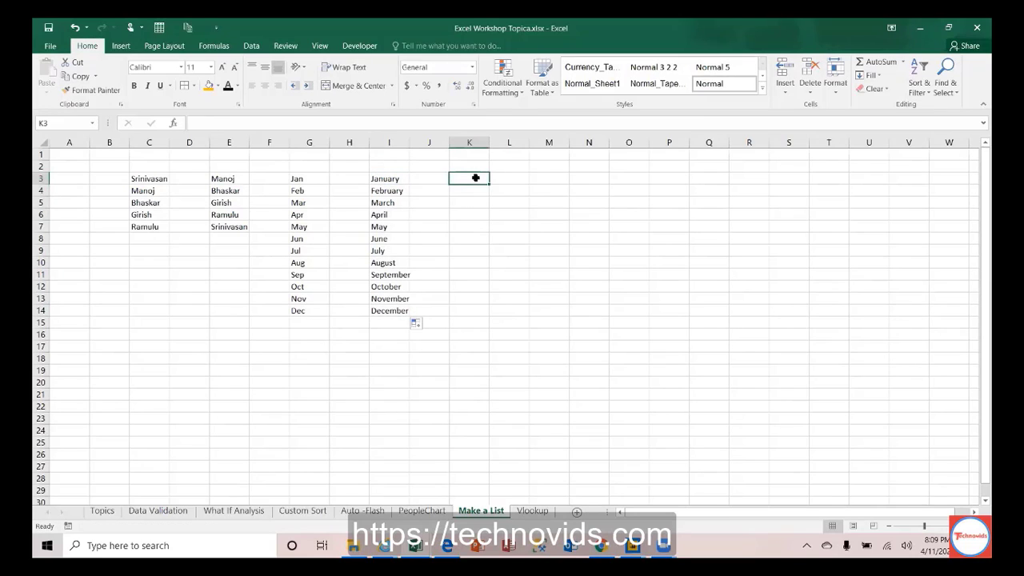
# Step: Enter Sunday in K3, fill the weekdays down column K, and delete the repeated days below Saturday
pyautogui.write('M')
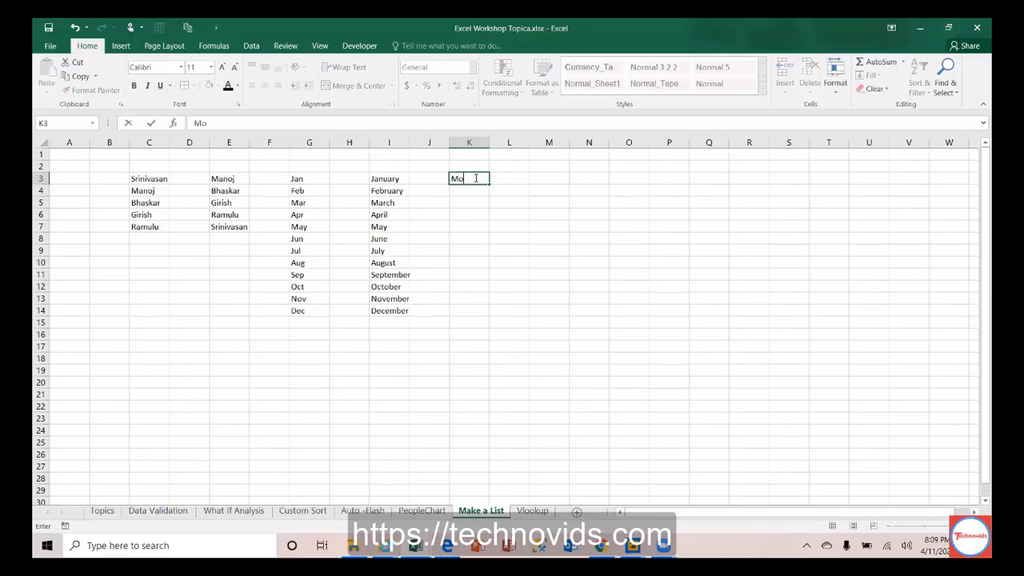
pyautogui.press('BackSpace')
pyautogui.write('Sunday')
pyautogui.press('Return')
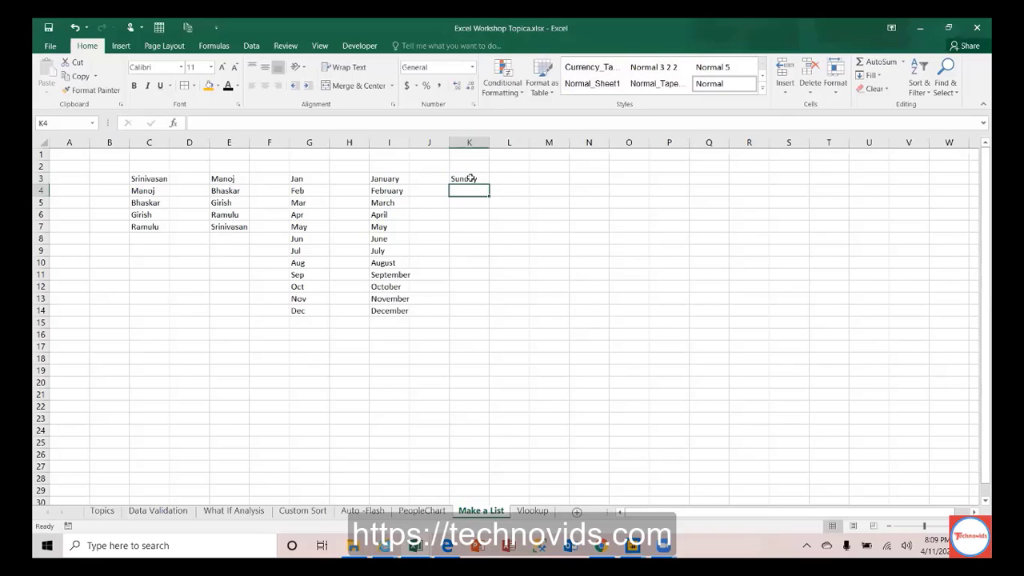
pyautogui.click(483, 178)
pyautogui.moveTo(490, 184); pyautogui.dragTo(485, 304)
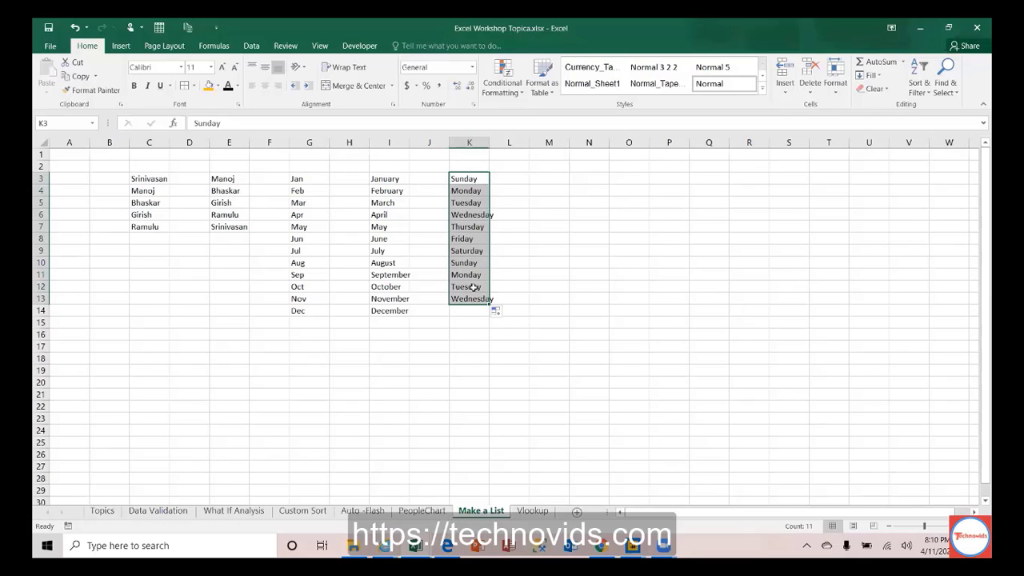
pyautogui.moveTo(473, 263); pyautogui.dragTo(478, 299)
pyautogui.press('Delete')
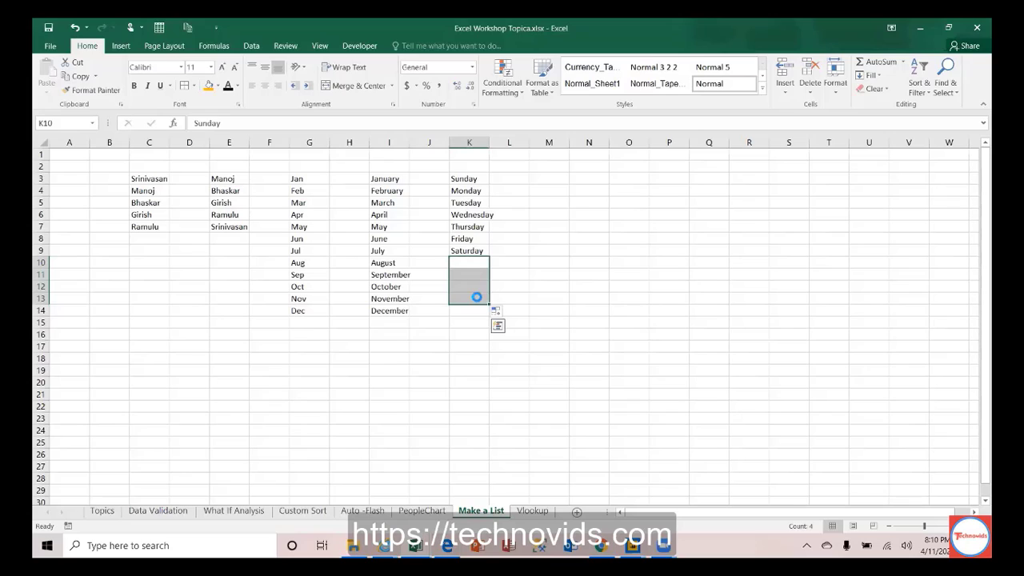
pyautogui.press('Up')
pyautogui.press('Up')
pyautogui.press('Up')
pyautogui.press('Up')
pyautogui.press('Up')
pyautogui.press('Up')
pyautogui.press('Up')
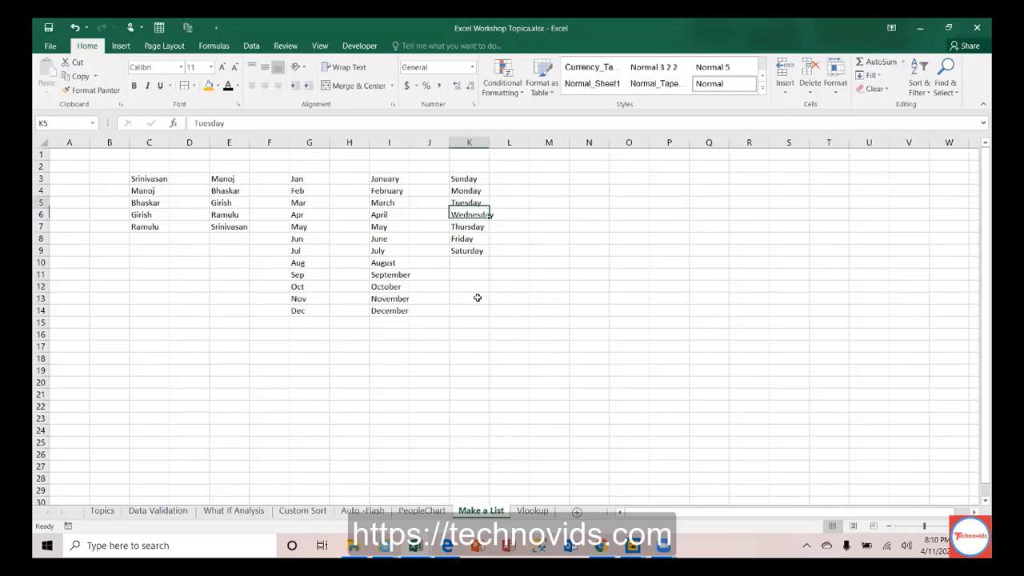
pyautogui.press('Right')
pyautogui.press('Right')
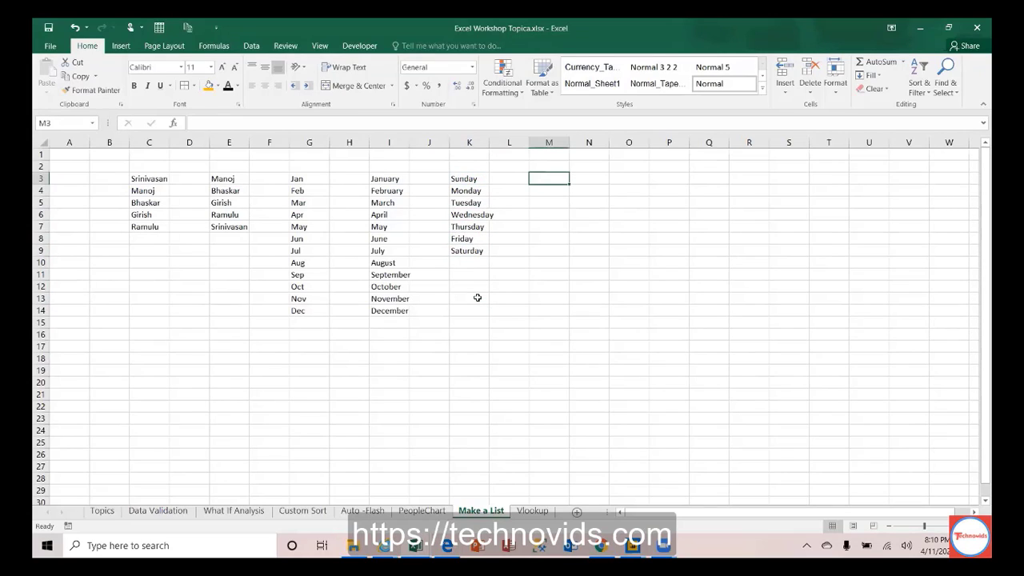
# Step: Enter Mon in M3, fill down to Sun, and delete the repeated Mon, Tue, Wed below
pyautogui.write('Mo')
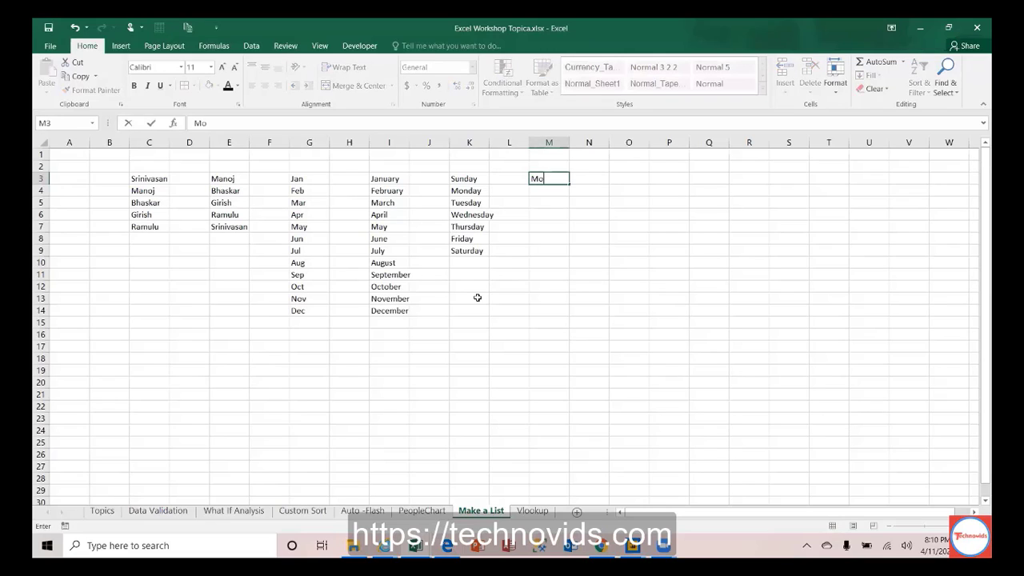
pyautogui.write('n')
pyautogui.press('Return')
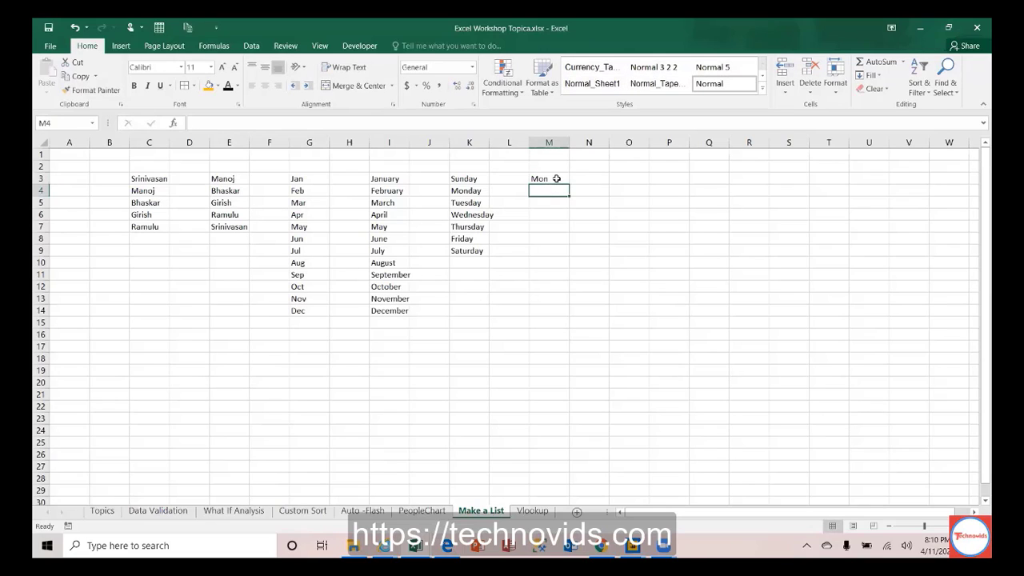
pyautogui.click(557, 178)
pyautogui.moveTo(570, 184); pyautogui.dragTo(552, 284)
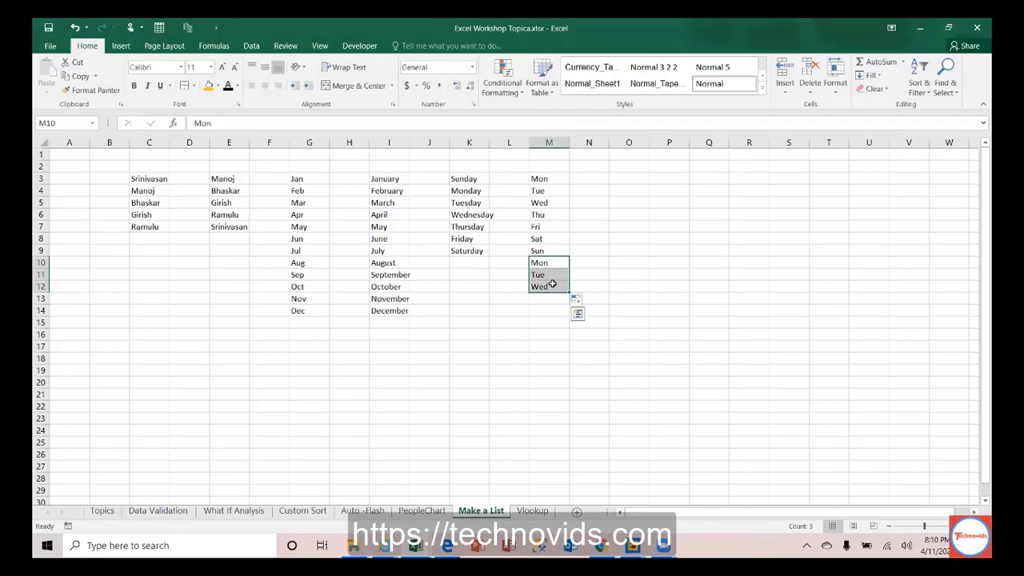
pyautogui.press('Delete')
pyautogui.press('Up')
pyautogui.press('Up')
pyautogui.press('Up')
pyautogui.press('Up')
pyautogui.press('Up')
pyautogui.press('Up')
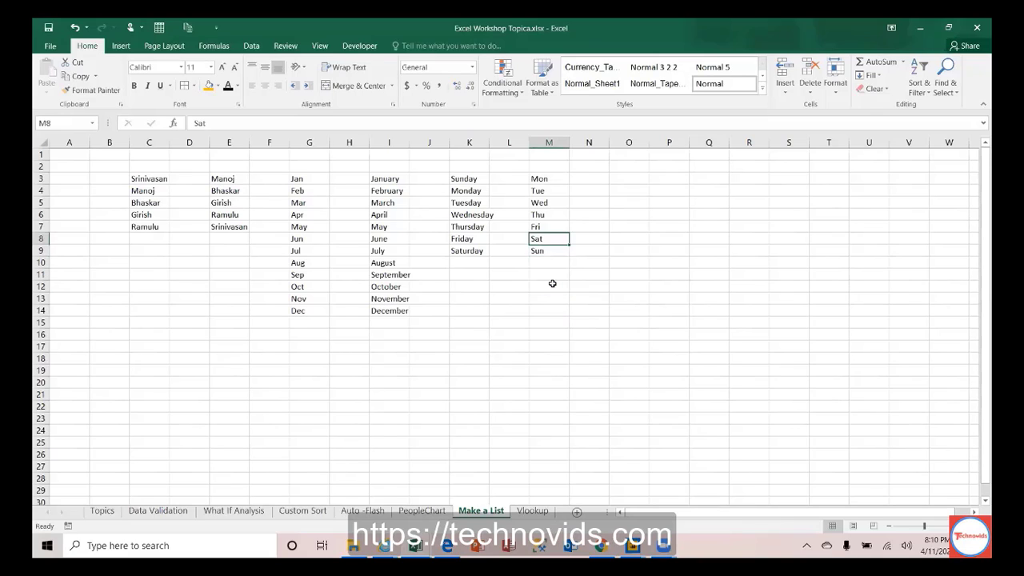
# Step: Move back across the lists, briefly selecting both name columns, and select the empty cell N3
pyautogui.press('Left')
pyautogui.press('Left')
pyautogui.press('Left')
pyautogui.press('Left')
pyautogui.press('Left')
pyautogui.press('Left')
pyautogui.press('Left')
pyautogui.press('Left')
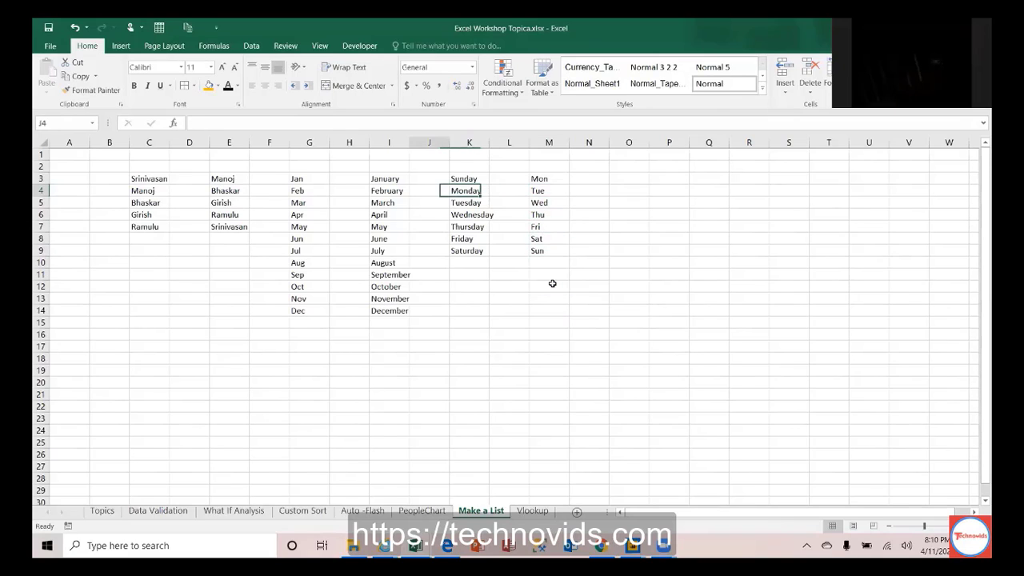
pyautogui.press('Left')
pyautogui.press('Left')
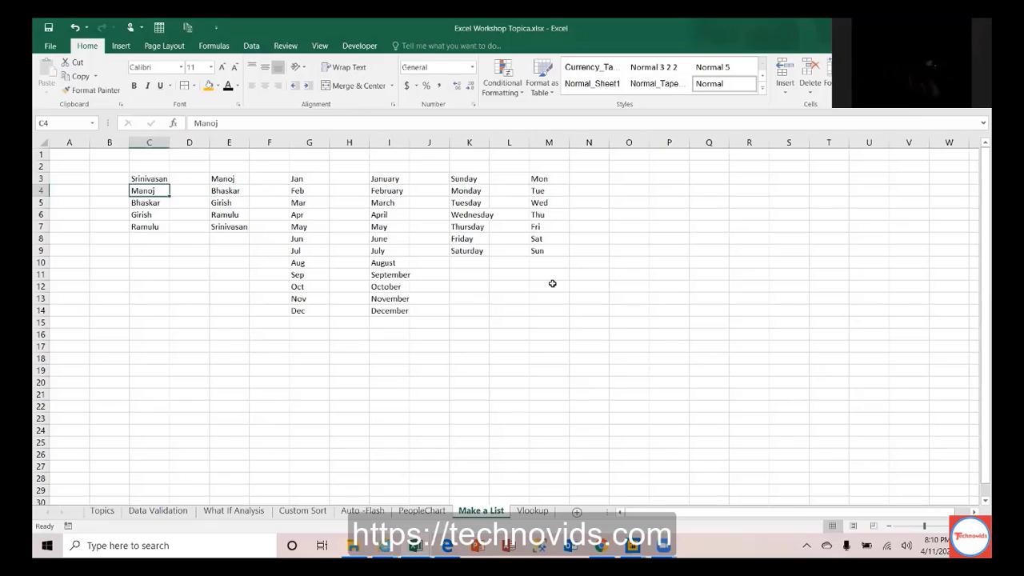
pyautogui.press('Up')
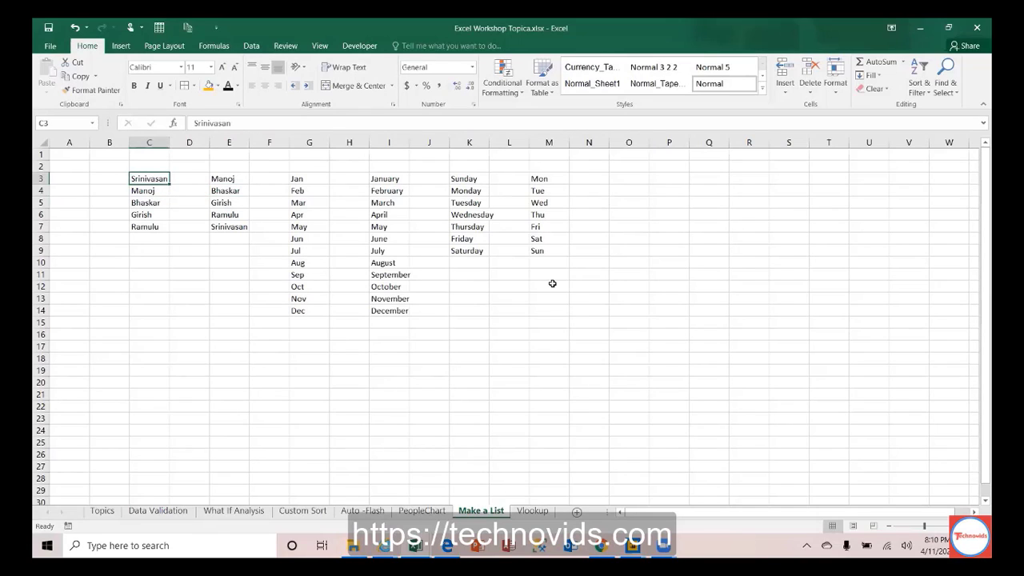
pyautogui.hotkey('ctrl', 'shift', 'Down')
pyautogui.hotkey('shift', 'Right')
pyautogui.hotkey('shift', 'Right')
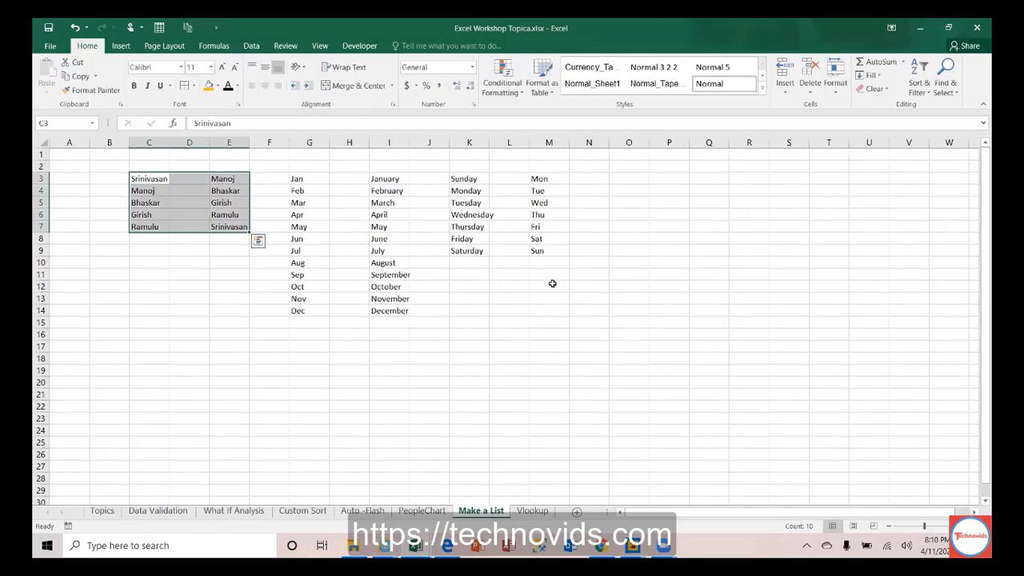
pyautogui.press('Right')
pyautogui.press('Right')
pyautogui.press('Right')
pyautogui.press('Right')
pyautogui.press('Right')
pyautogui.press('Right')
pyautogui.press('Right')
pyautogui.press('Right')
pyautogui.press('Right')
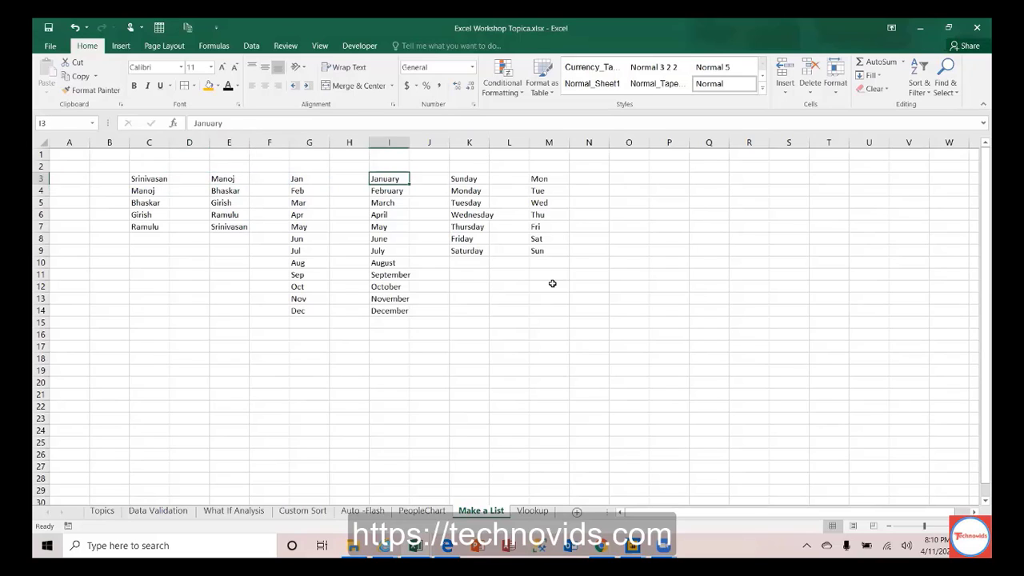
pyautogui.press('Right')
pyautogui.press('Right')
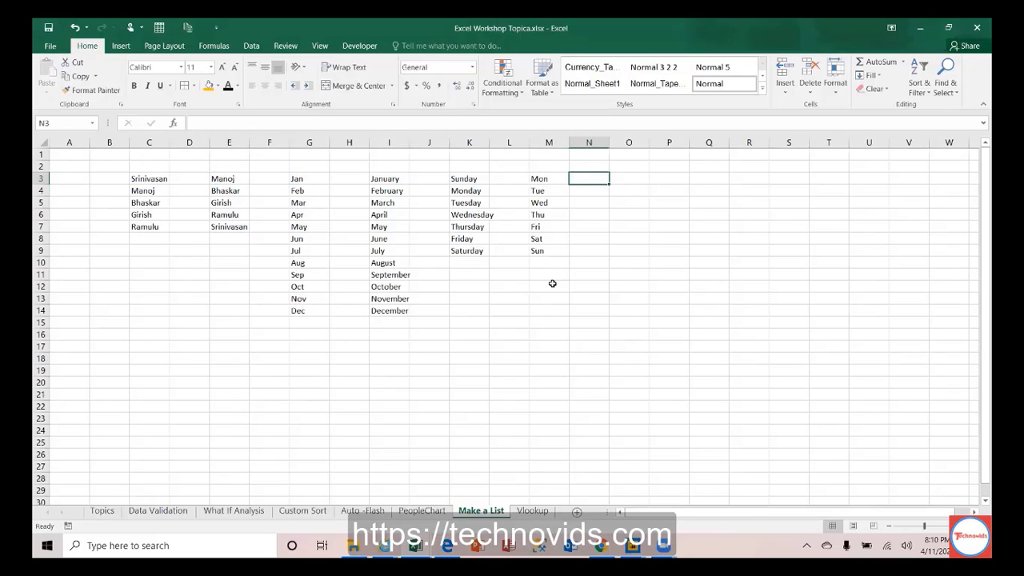
pyautogui.click(552, 283)
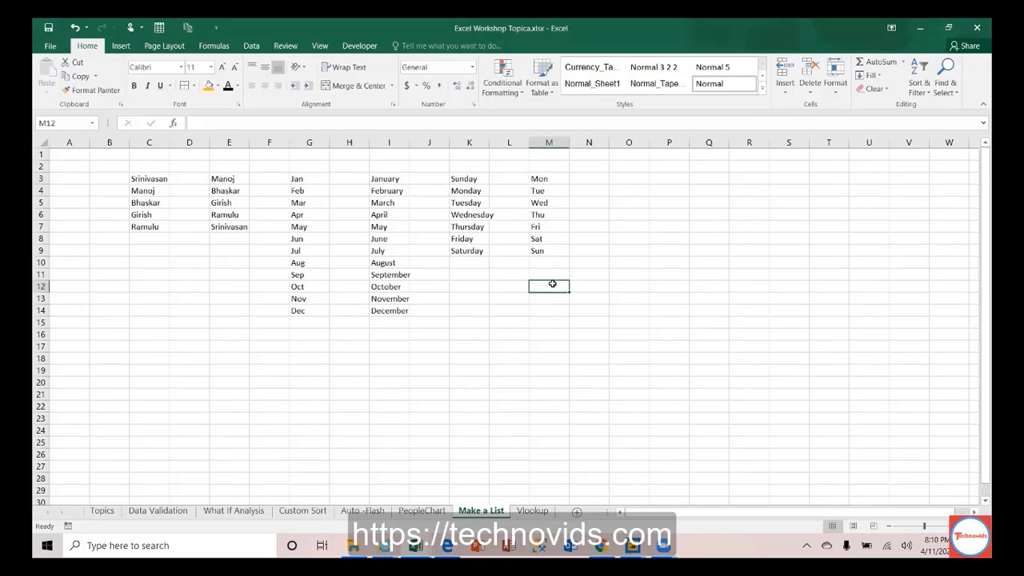
pyautogui.click(587, 170)
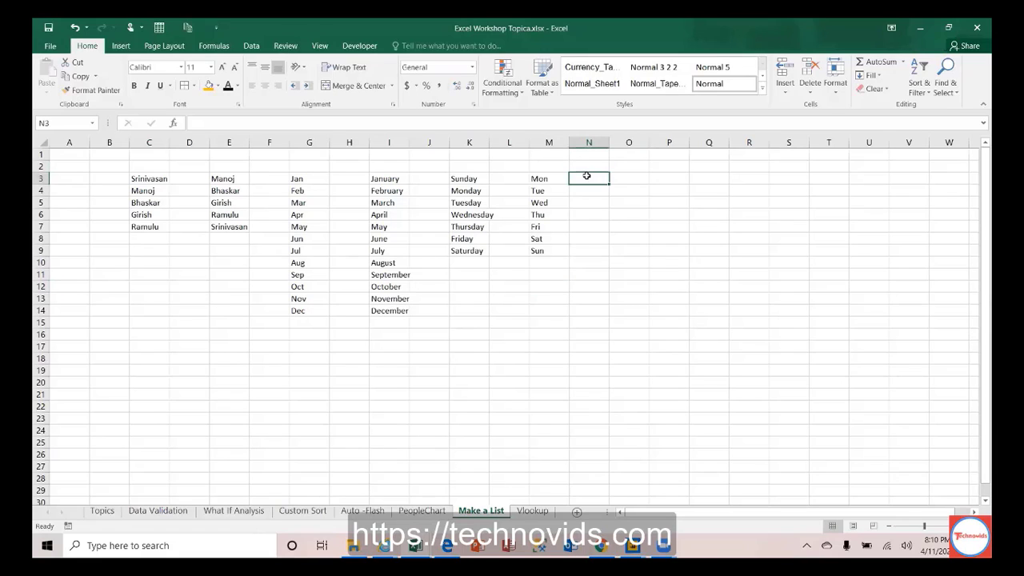
pyautogui.moveTo(148, 178); pyautogui.dragTo(545, 310)
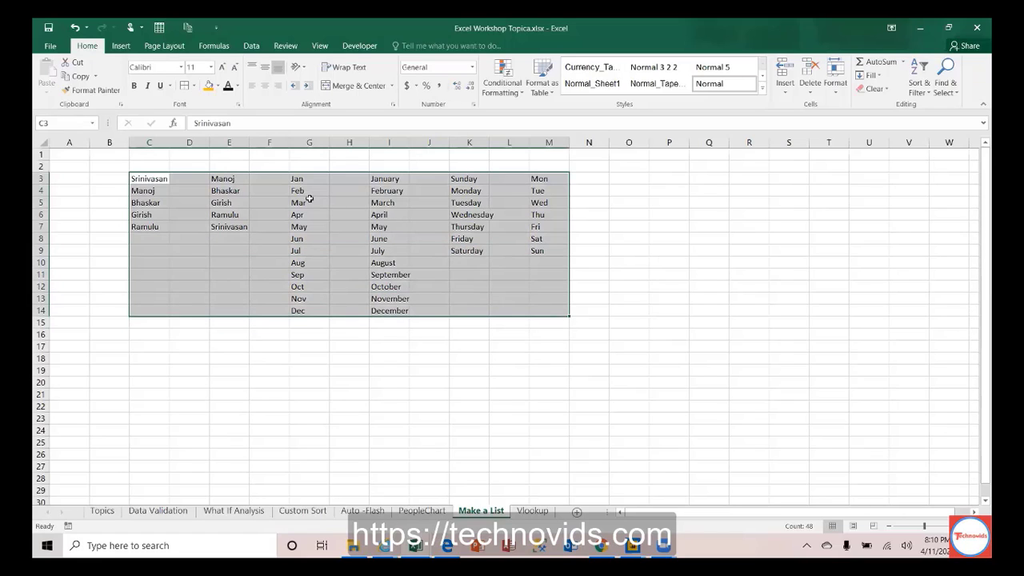
pyautogui.click(307, 180)
pyautogui.moveTo(306, 179); pyautogui.dragTo(537, 311)
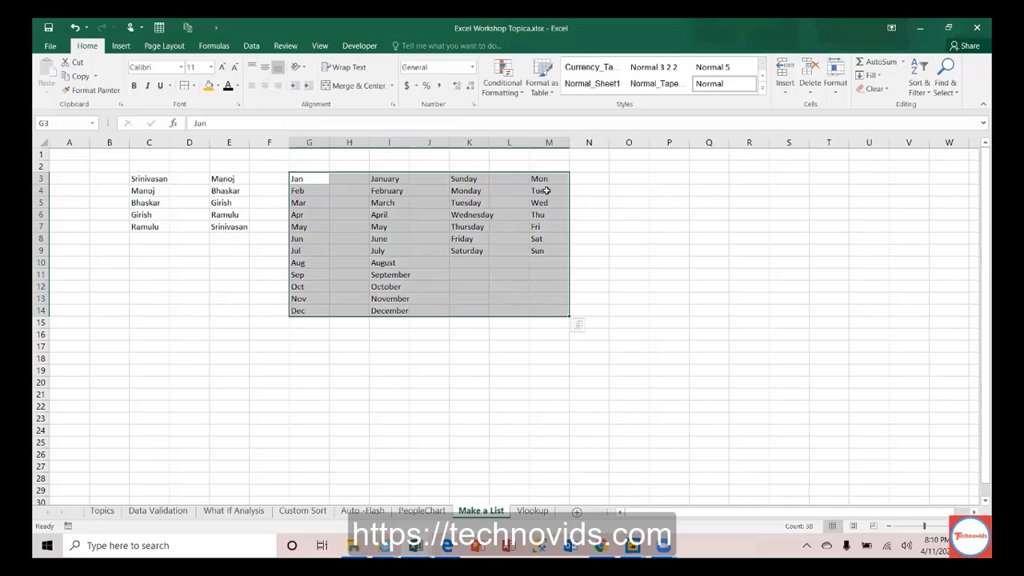
pyautogui.moveTo(547, 179); pyautogui.dragTo(548, 263)
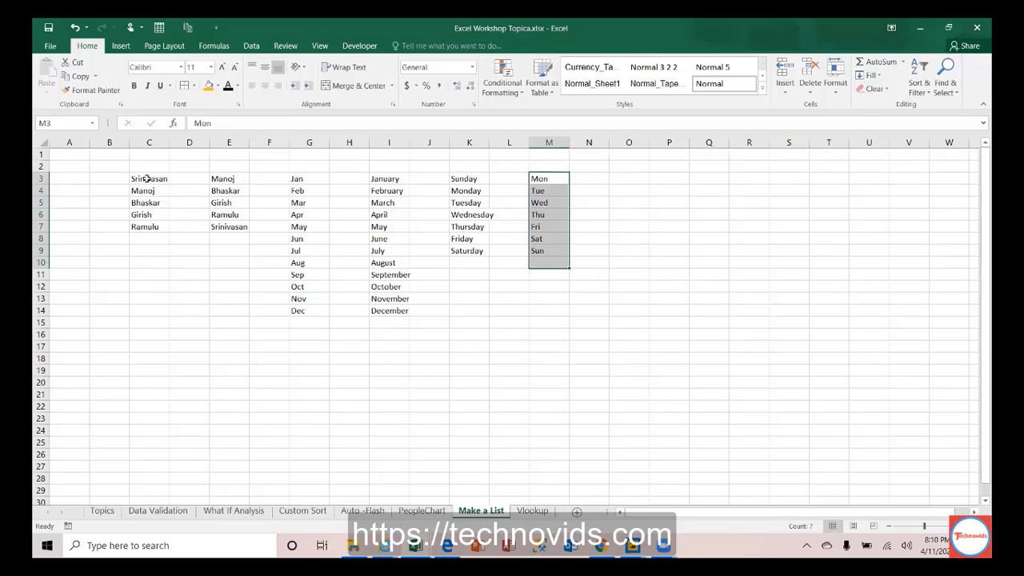
pyautogui.moveTo(147, 178); pyautogui.dragTo(226, 228)
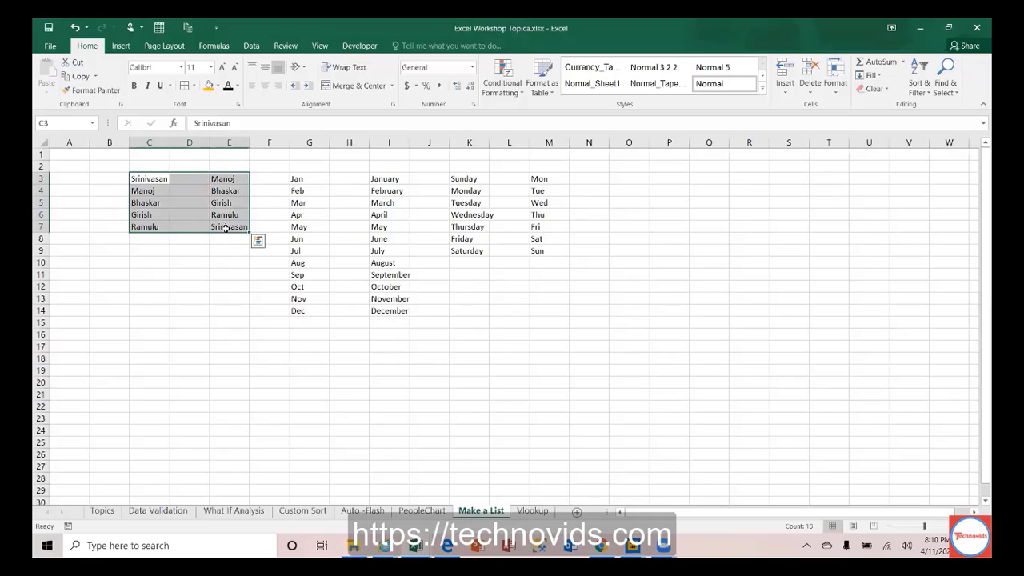
pyautogui.moveTo(148, 176); pyautogui.dragTo(228, 225)
pyautogui.click(144, 179)
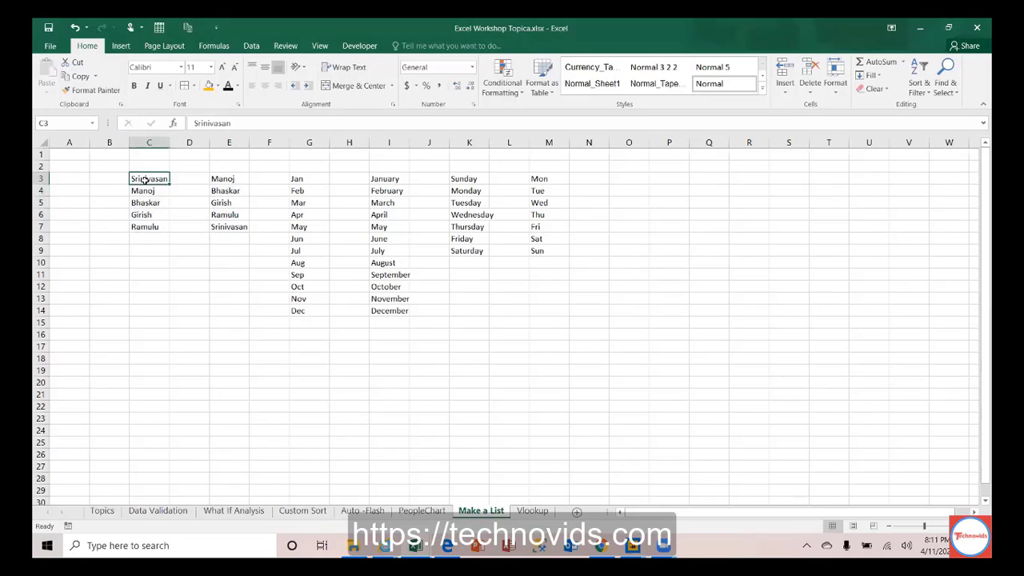
# Step: Open the Excel Options dialog from the File menu
pyautogui.click(50, 47)
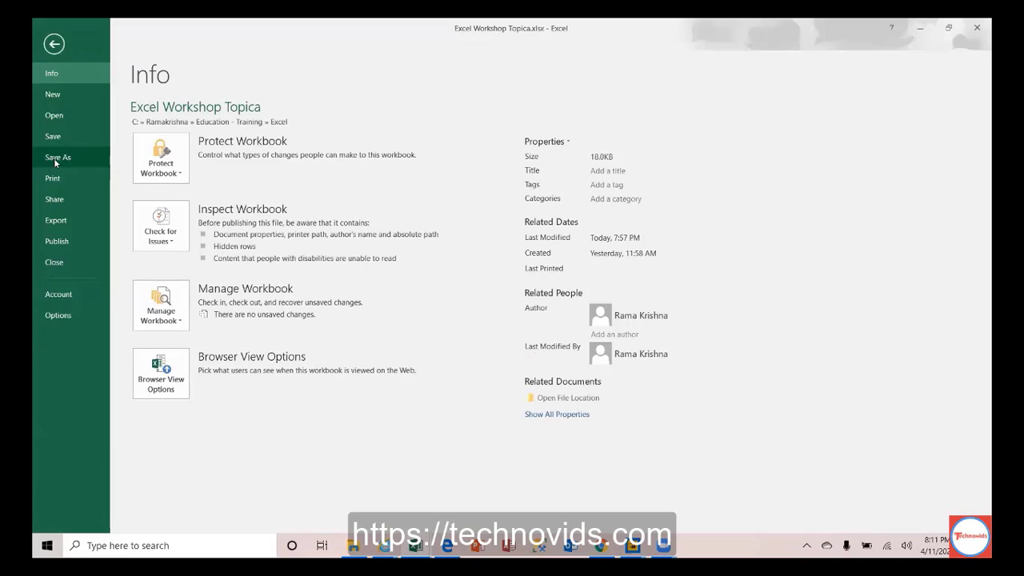
pyautogui.click(51, 317)
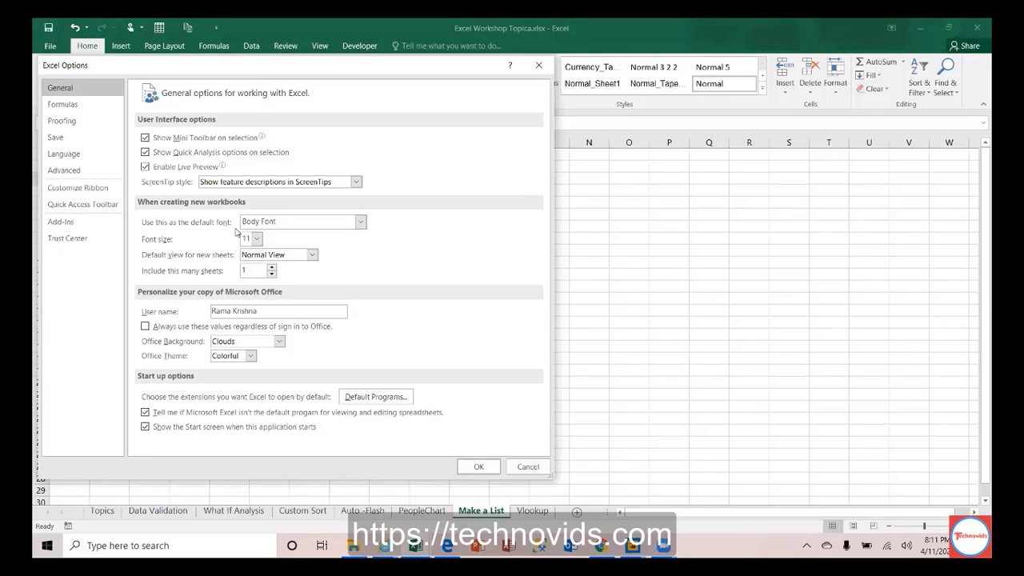
# Step: Go to the Advanced page of Excel Options and scroll down to Edit Custom Lists
pyautogui.click(64, 105)
pyautogui.click(64, 121)
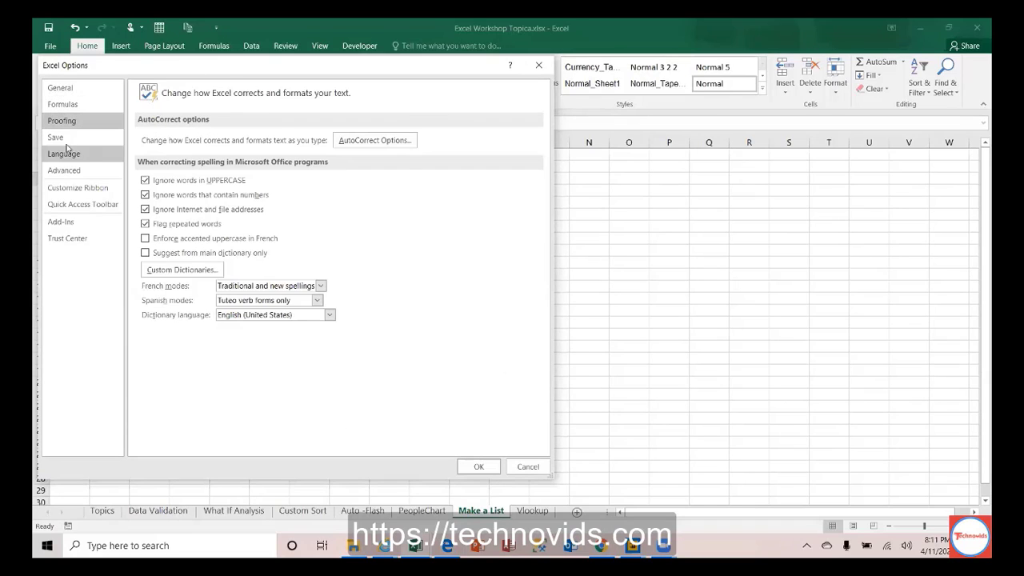
pyautogui.click(65, 153)
pyautogui.click(68, 170)
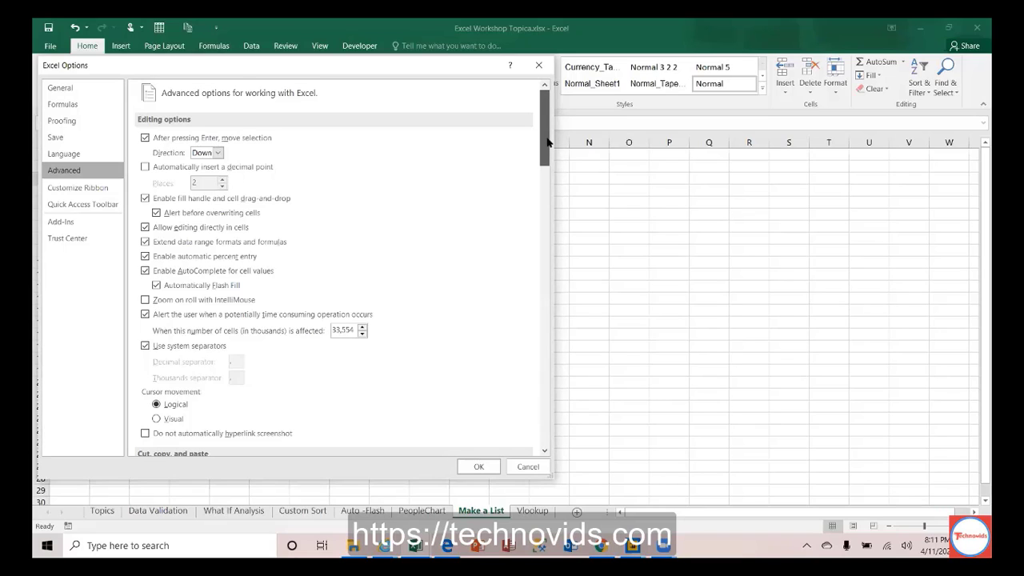
pyautogui.moveTo(547, 141); pyautogui.dragTo(542, 280)
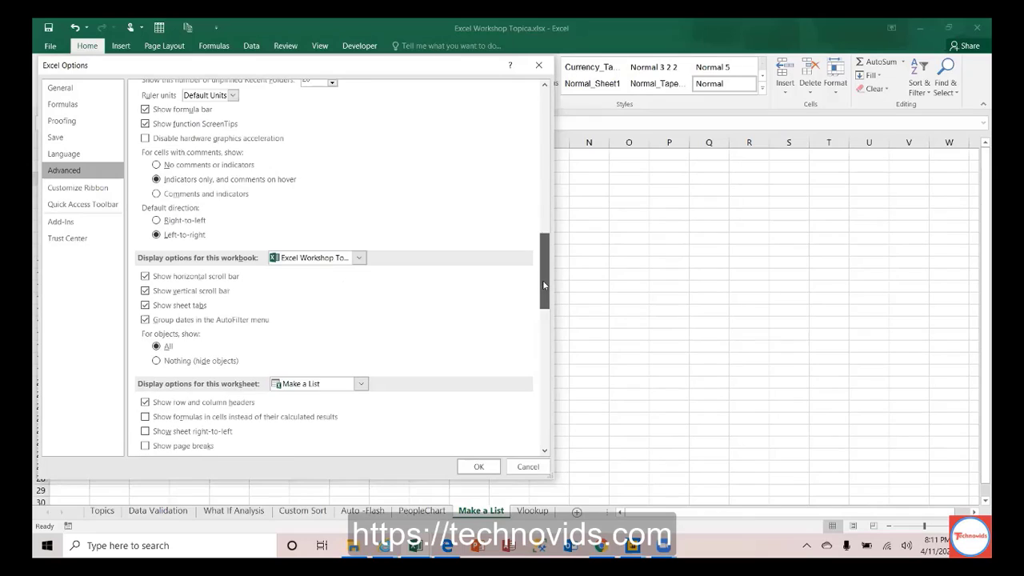
pyautogui.moveTo(539, 319); pyautogui.dragTo(542, 379)
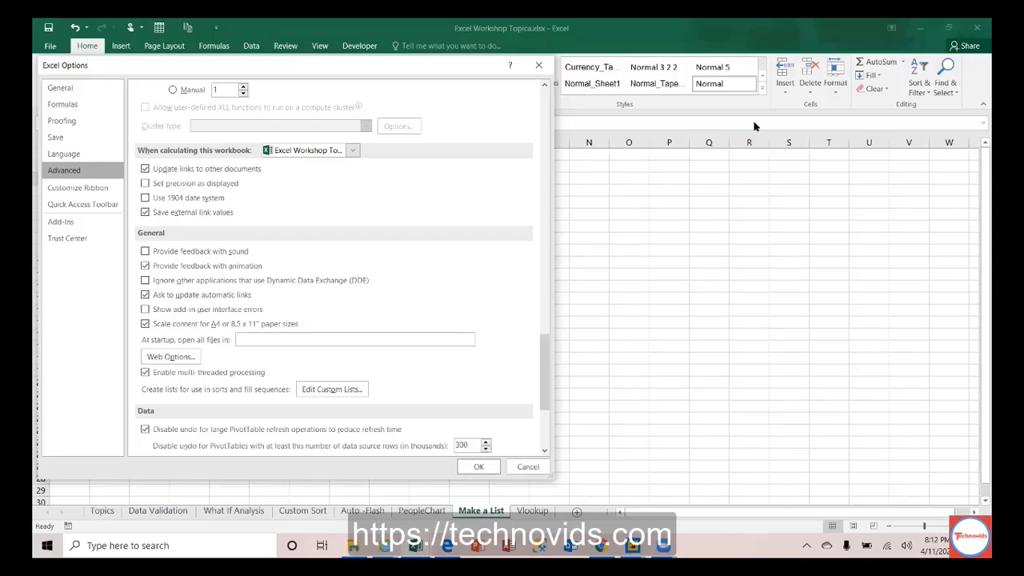
pyautogui.moveTo(663, 546)
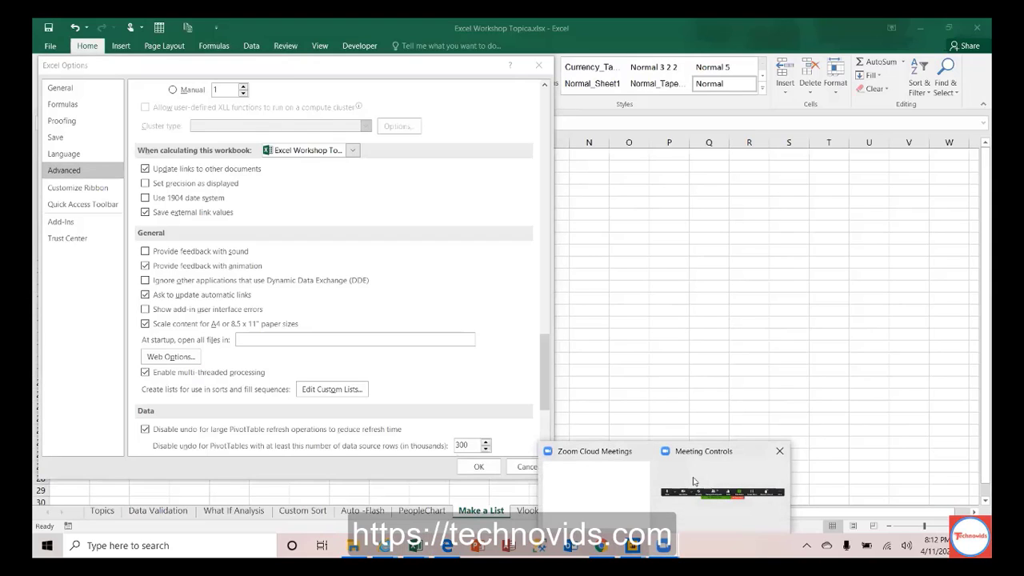
pyautogui.click(620, 479)
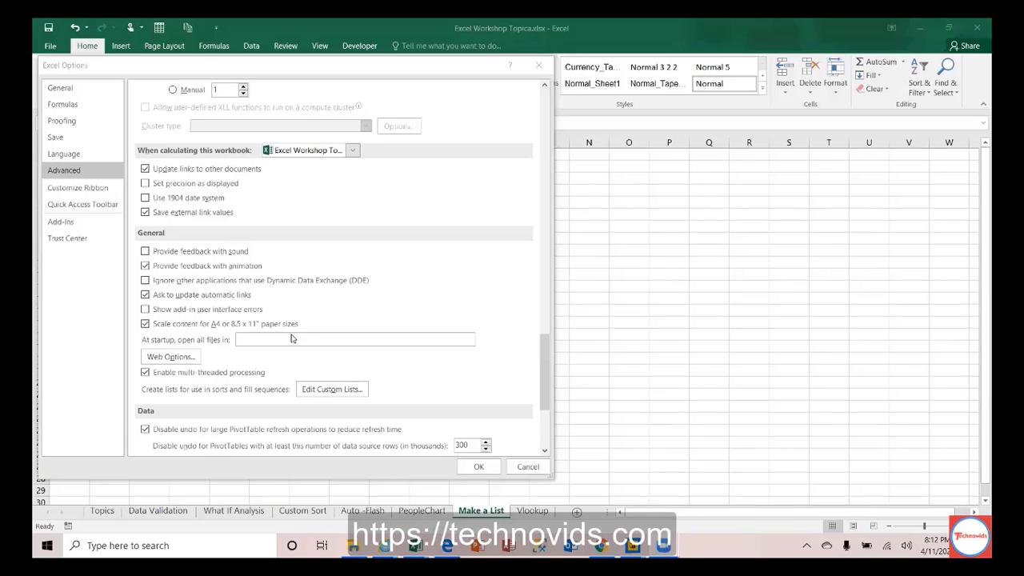
# Step: In Edit Custom Lists, select the Girish name list and add Chandan, Anand and Amit
pyautogui.click(320, 392)
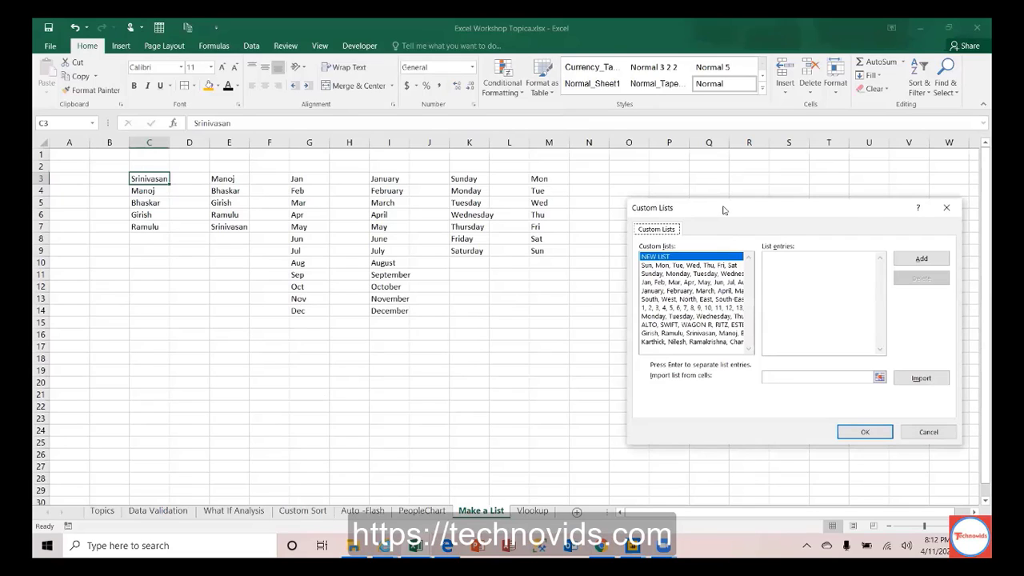
pyautogui.moveTo(726, 211); pyautogui.dragTo(469, 229)
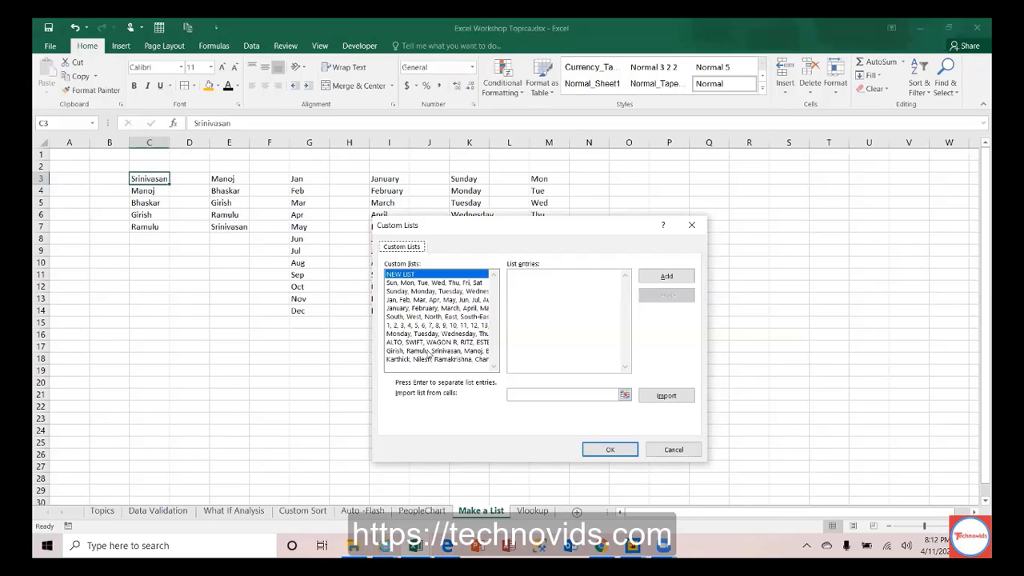
pyautogui.click(429, 351)
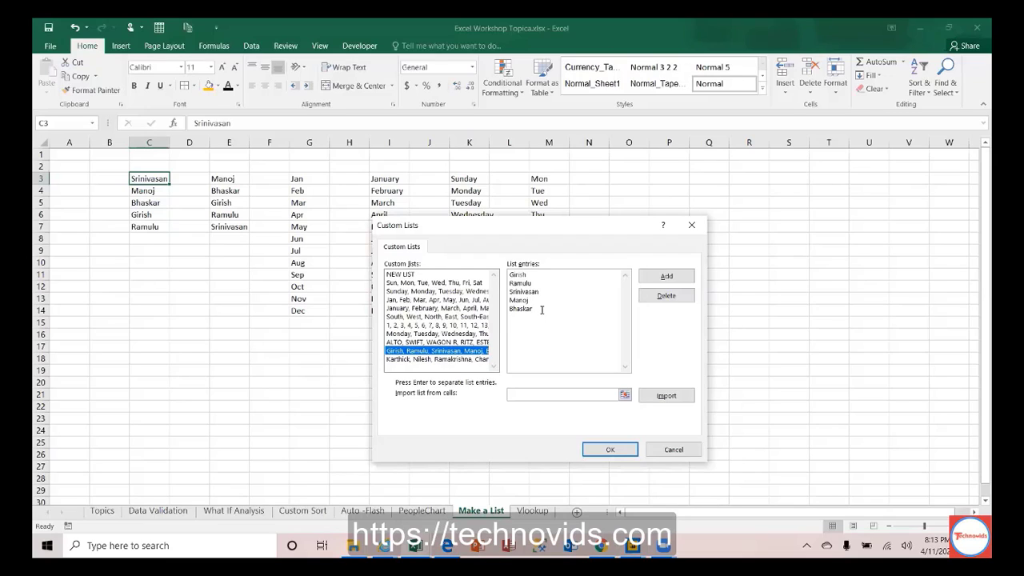
pyautogui.write('A')
pyautogui.write('handan')
pyautogui.write('Anand')
pyautogui.write('Amit')
pyautogui.click(592, 296)
# Step: Confirm the list, fill C3 down to C11, and check the new names Chandan, Anand and Amit
pyautogui.click(610, 449)
pyautogui.moveTo(169, 184); pyautogui.dragTo(167, 272)
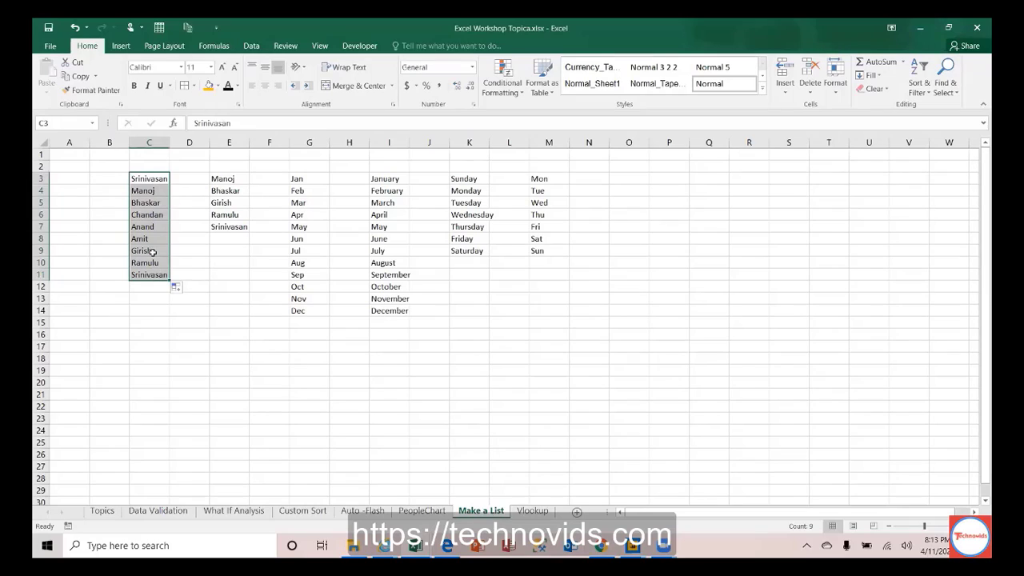
pyautogui.click(153, 252)
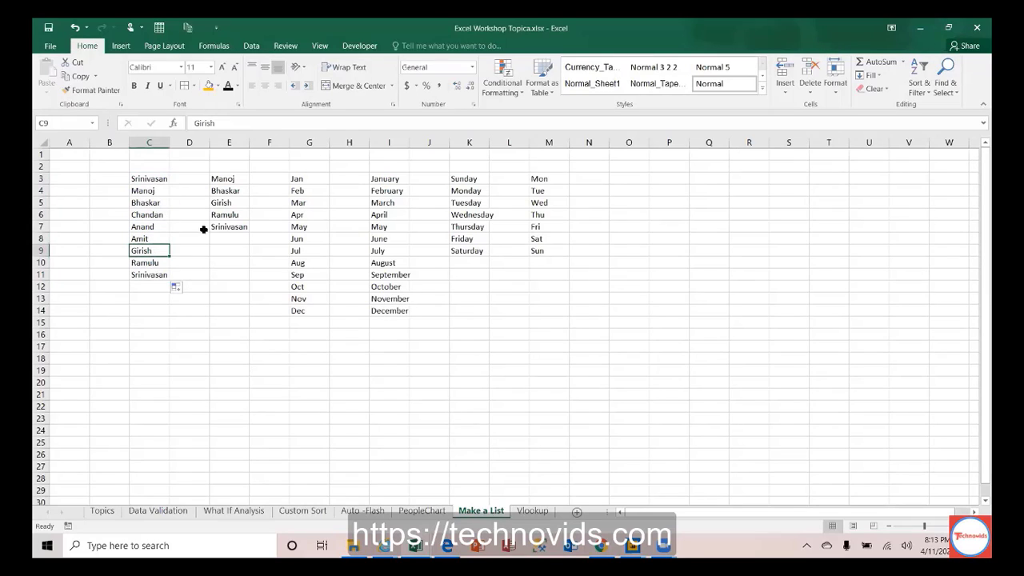
pyautogui.click(146, 216)
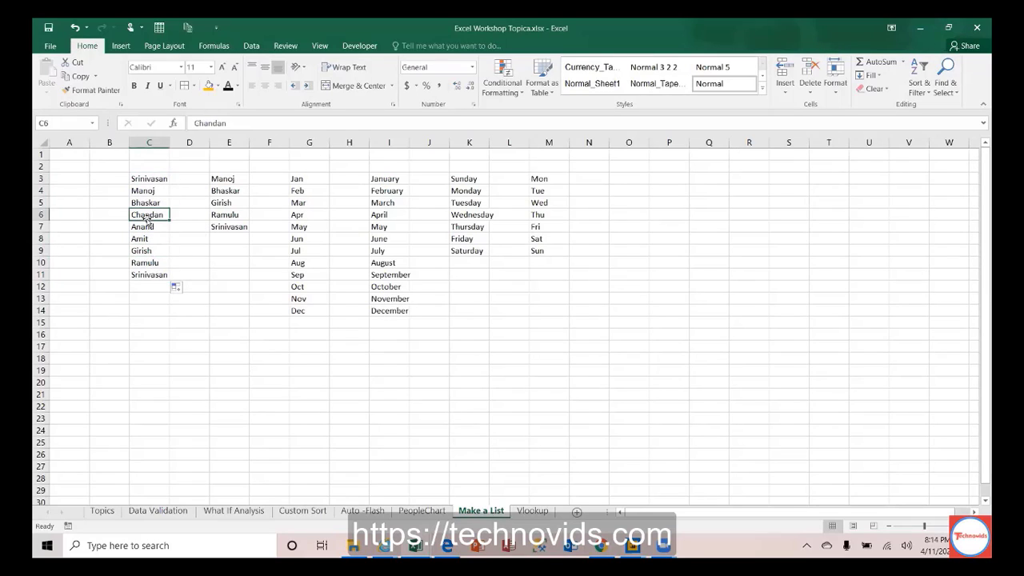
pyautogui.click(147, 227)
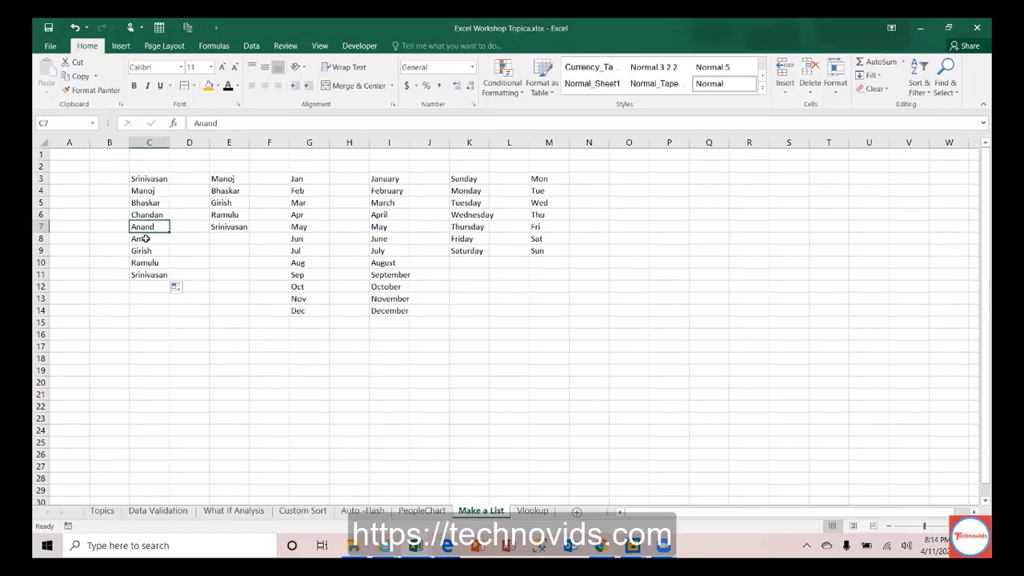
pyautogui.moveTo(145, 229); pyautogui.dragTo(146, 240)
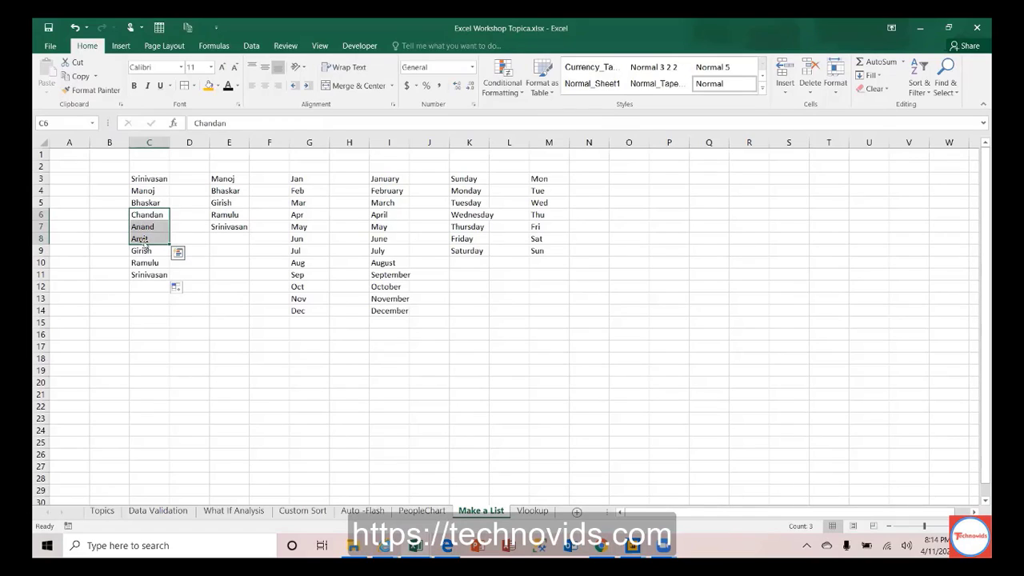
pyautogui.click(147, 177)
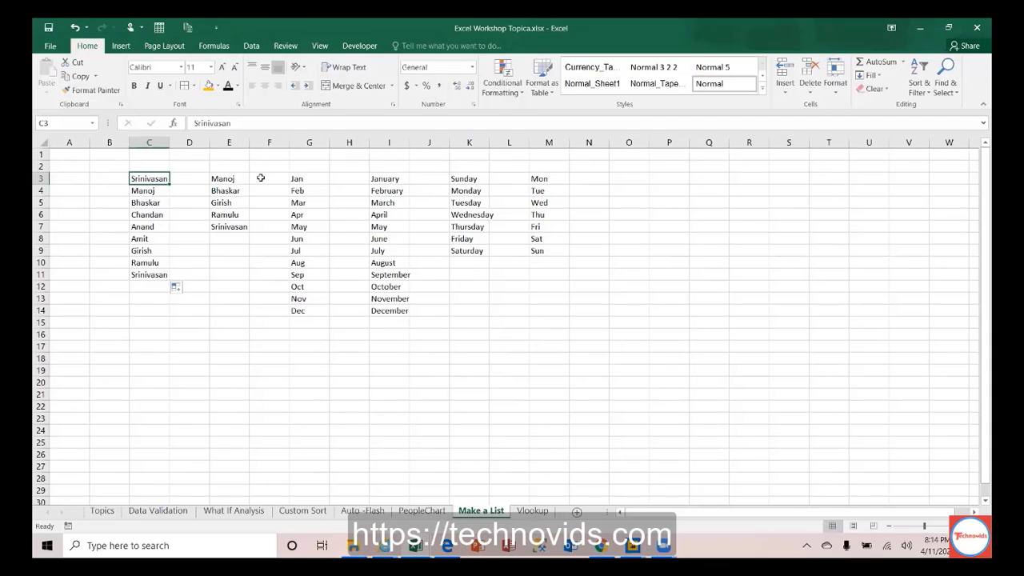
# Step: From File > Options > Advanced, open Edit Custom Lists and begin a NEW LIST entry
pyautogui.click(51, 47)
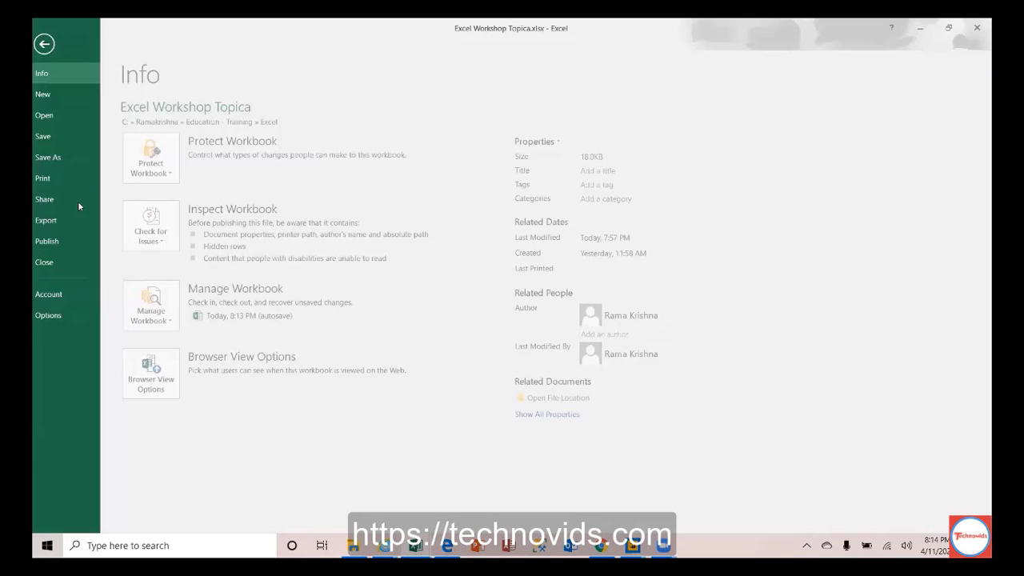
pyautogui.click(59, 315)
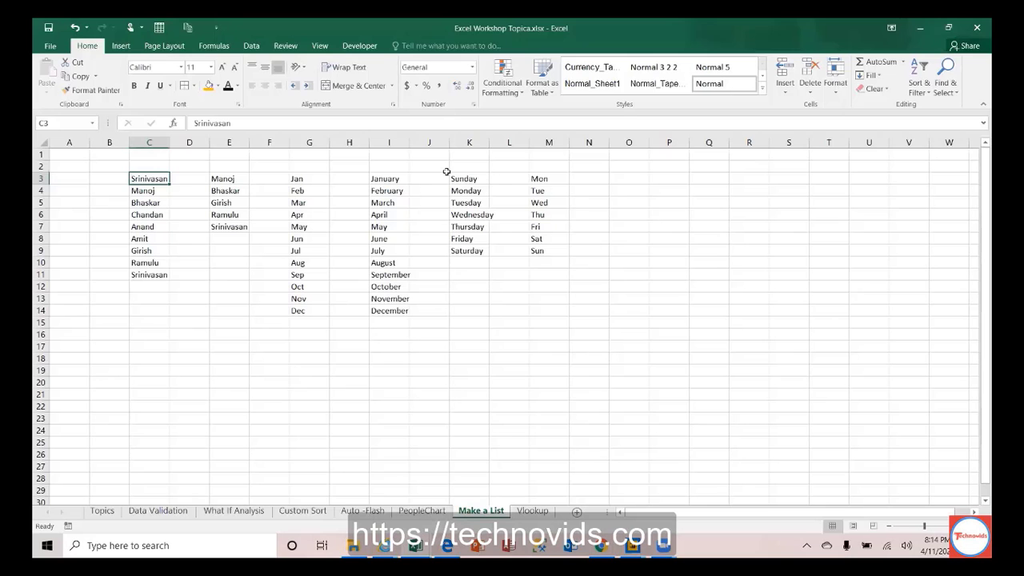
pyautogui.click(61, 226)
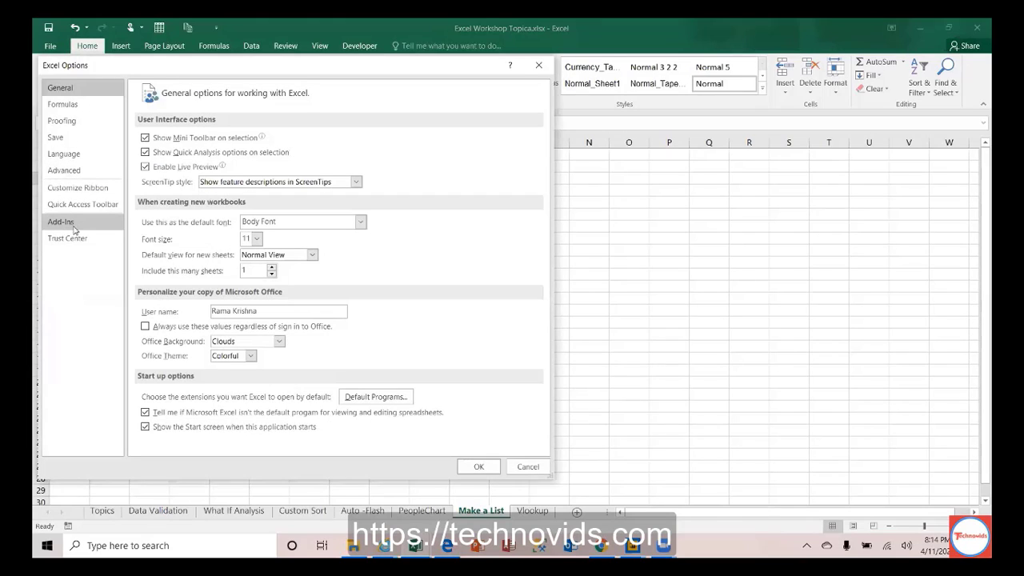
pyautogui.click(66, 173)
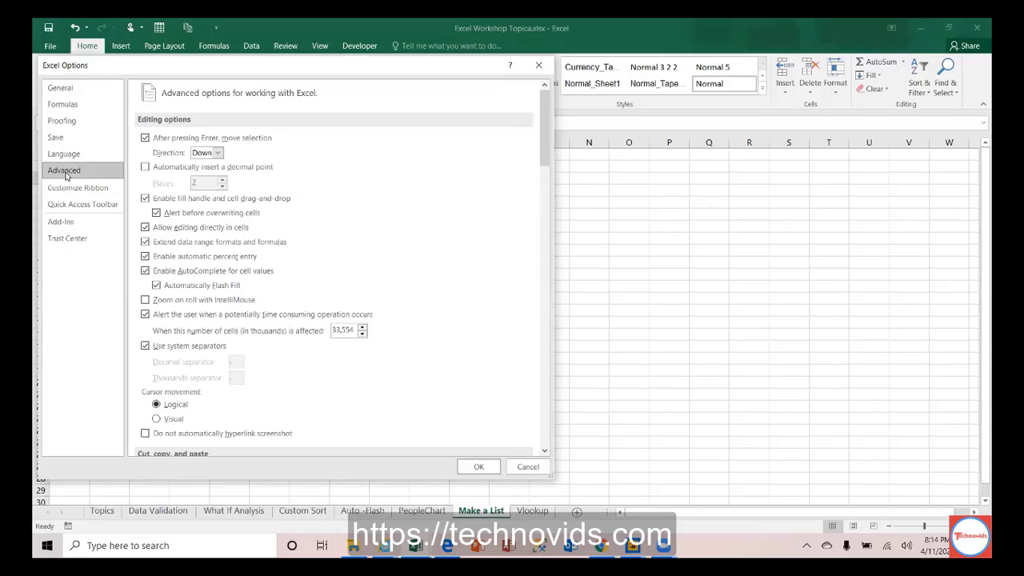
pyautogui.moveTo(545, 158); pyautogui.dragTo(547, 400)
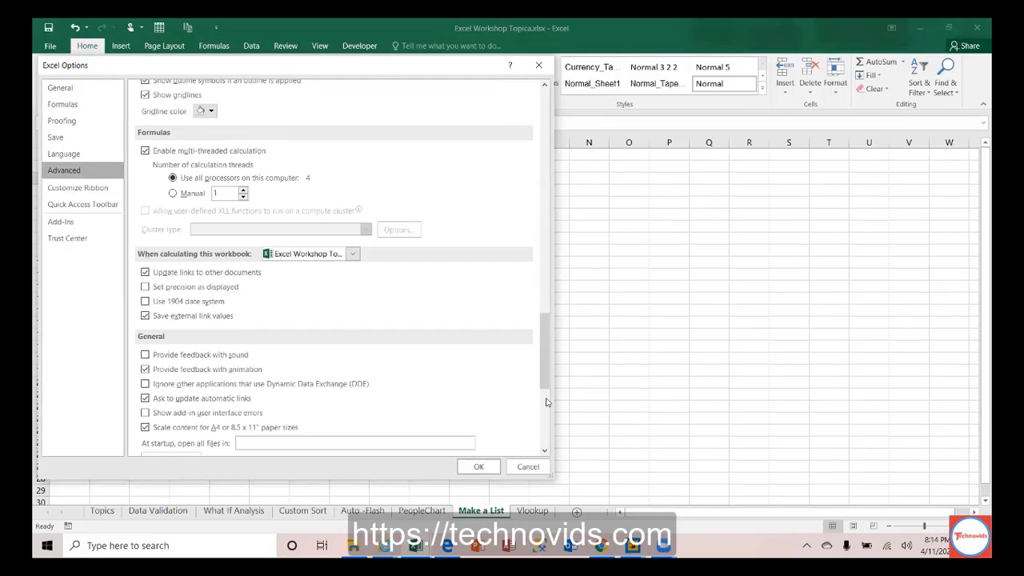
pyautogui.scroll(-5, 546, 402)
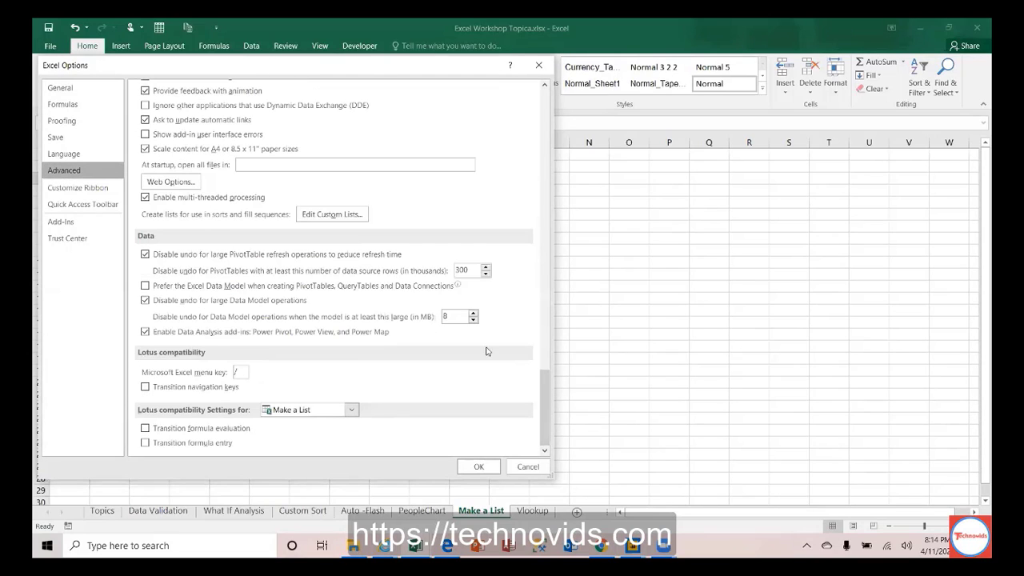
pyautogui.moveTo(545, 404); pyautogui.dragTo(545, 395)
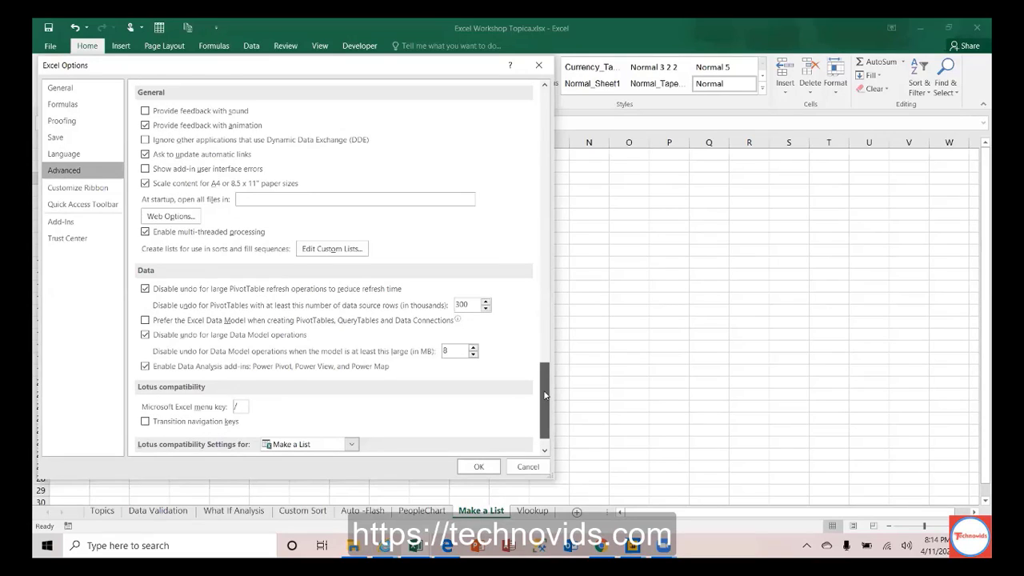
pyautogui.click(332, 249)
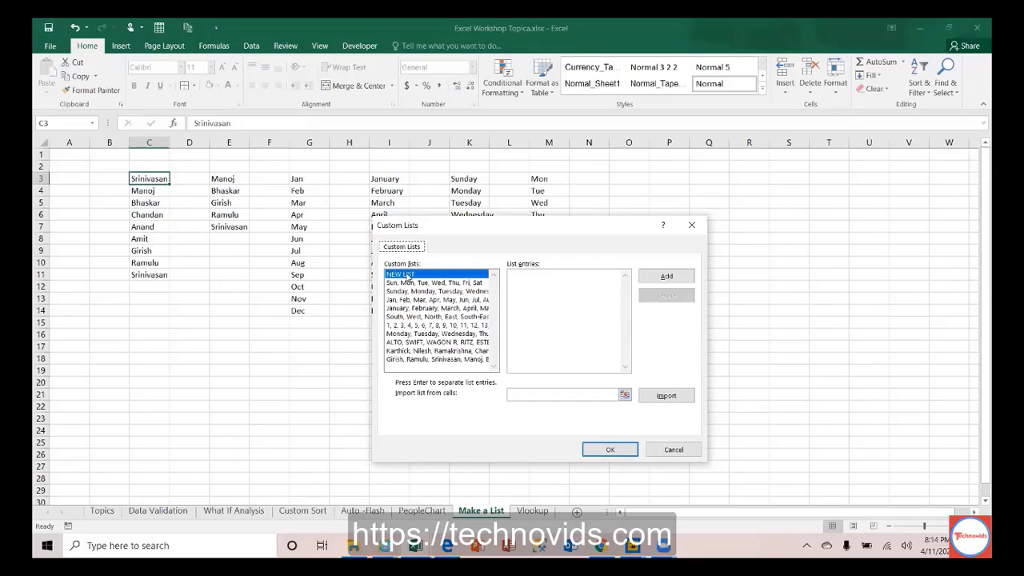
pyautogui.click(409, 277)
# Step: Enter Laptop, Desktop, Mouse, Keyboard, Printer, Joystick and Monitor as list entries, one per line
pyautogui.write('Laptop')
pyautogui.press('Return')
pyautogui.write('Com')
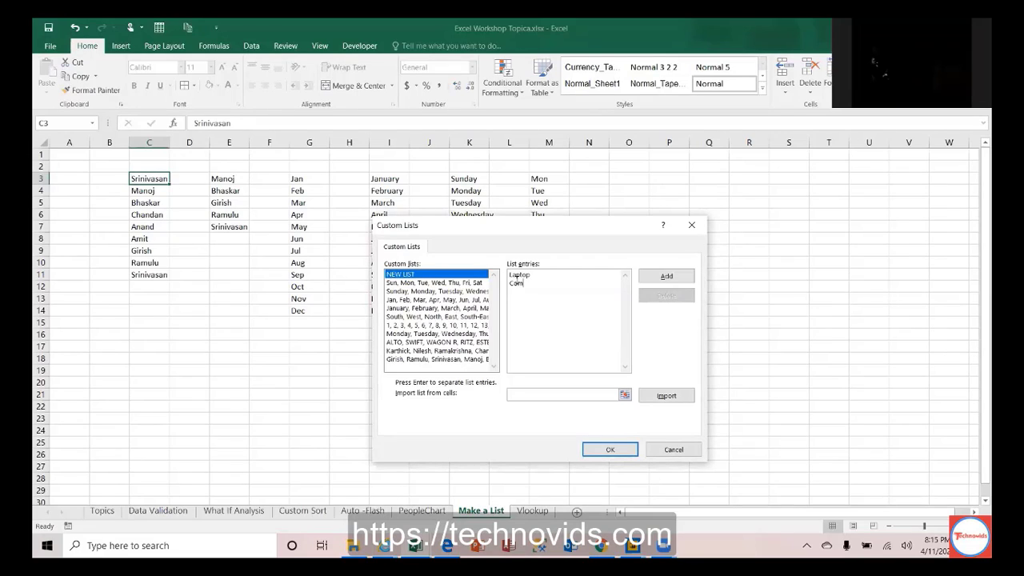
pyautogui.press('BackSpace')
pyautogui.press('BackSpace')
pyautogui.press('BackSpace')
pyautogui.write('Des')
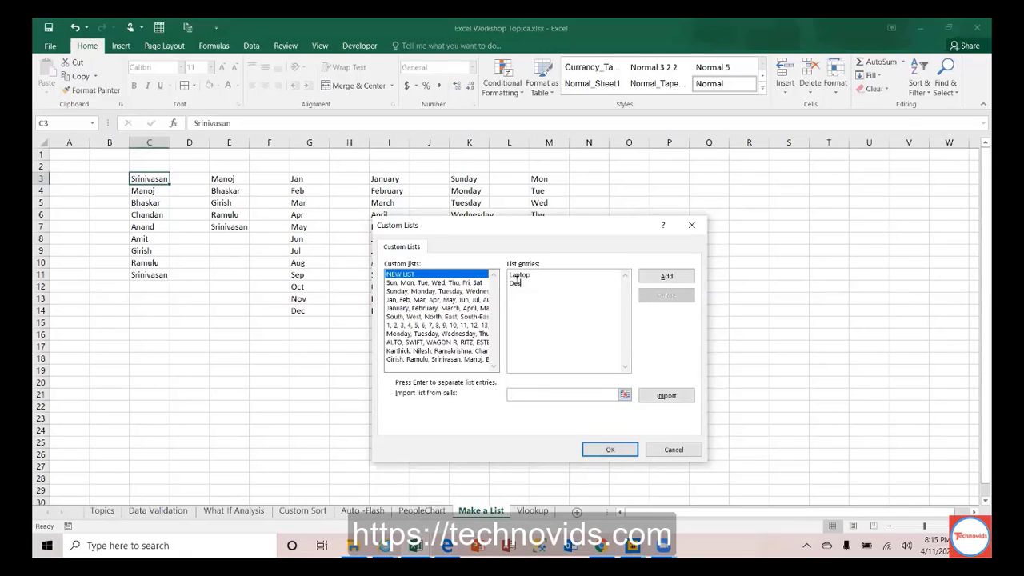
pyautogui.write('kto')
pyautogui.write('p ')
pyautogui.write('Mosu')
pyautogui.press('BackSpace')
pyautogui.press('BackSpace')
pyautogui.write('use ')
pyautogui.write('Keybo')
pyautogui.write('ard')
pyautogui.press('Return')
pyautogui.write('Printer Joys')
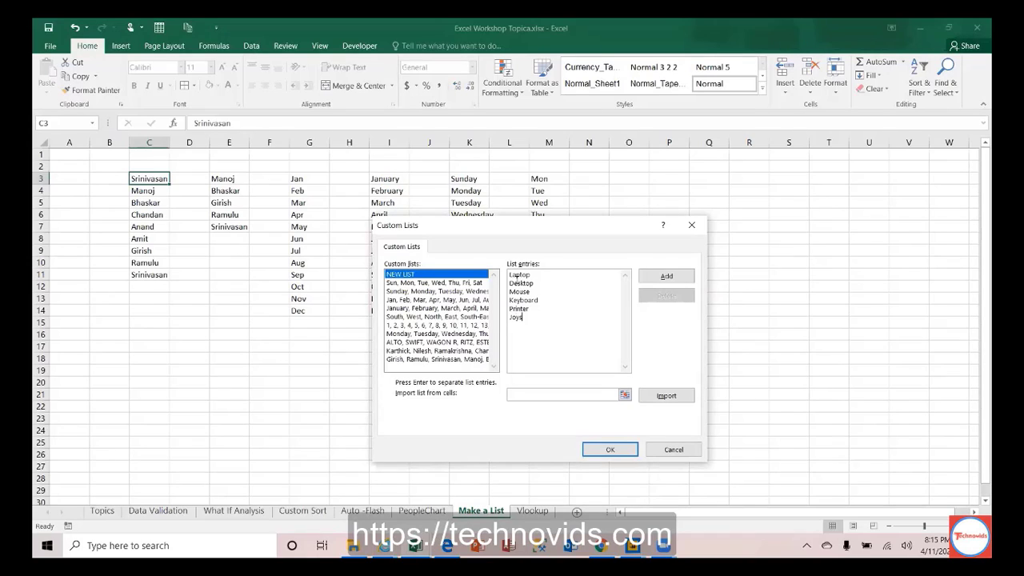
pyautogui.write('tick ')
pyautogui.write('Monitor')
pyautogui.click(538, 393)
pyautogui.moveTo(511, 274)
pyautogui.mouseDown()
pyautogui.moveTo(549, 326)
pyautogui.moveTo(506, 269)
pyautogui.mouseUp()
pyautogui.doubleClick(543, 325)
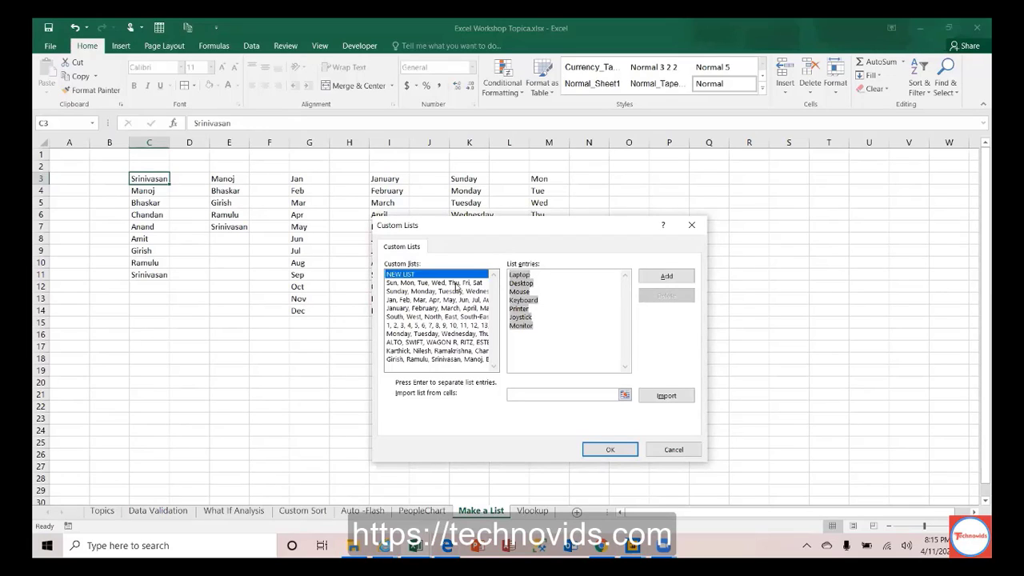
# Step: Add the Laptop–Monitor list, append Camera as its eighth entry, and confirm with OK
pyautogui.click(663, 277)
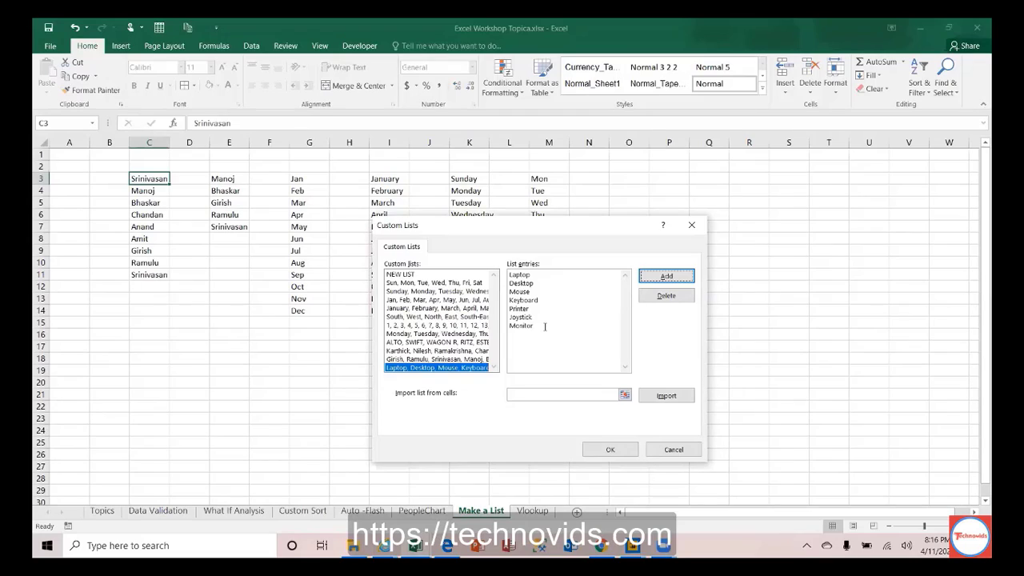
pyautogui.click(545, 326)
pyautogui.write('Camer')
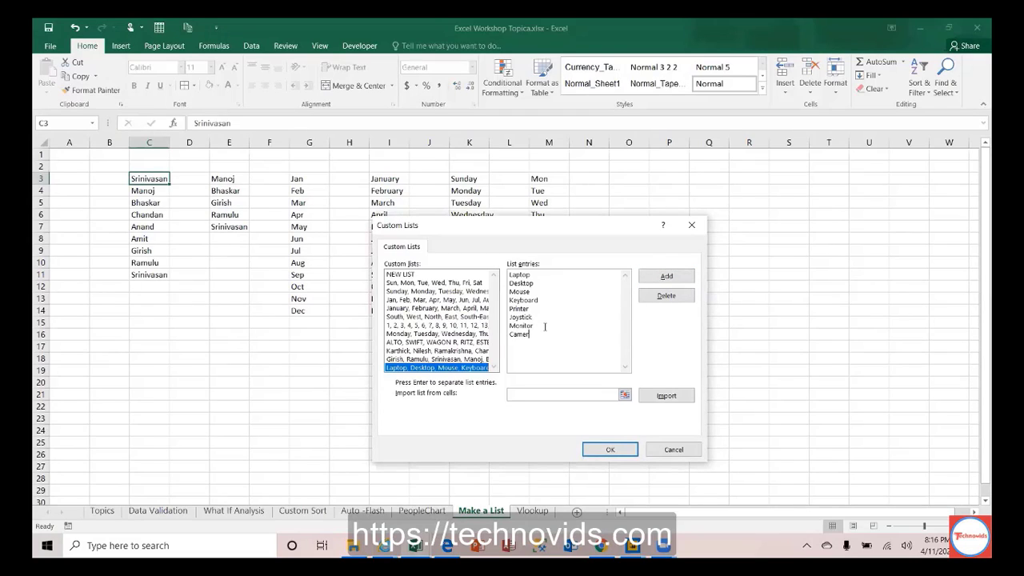
pyautogui.write('a')
pyautogui.click(664, 276)
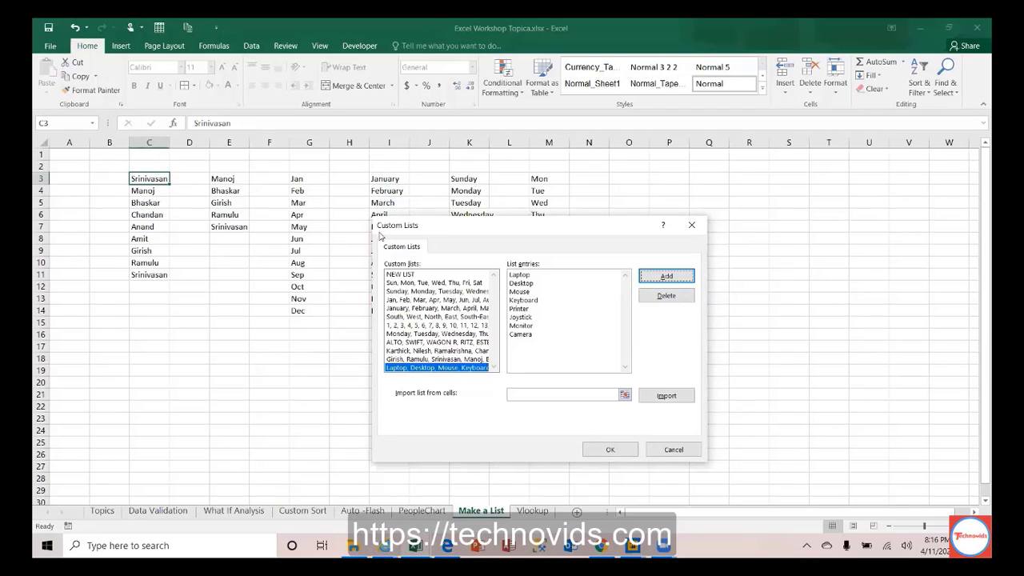
pyautogui.doubleClick(472, 368)
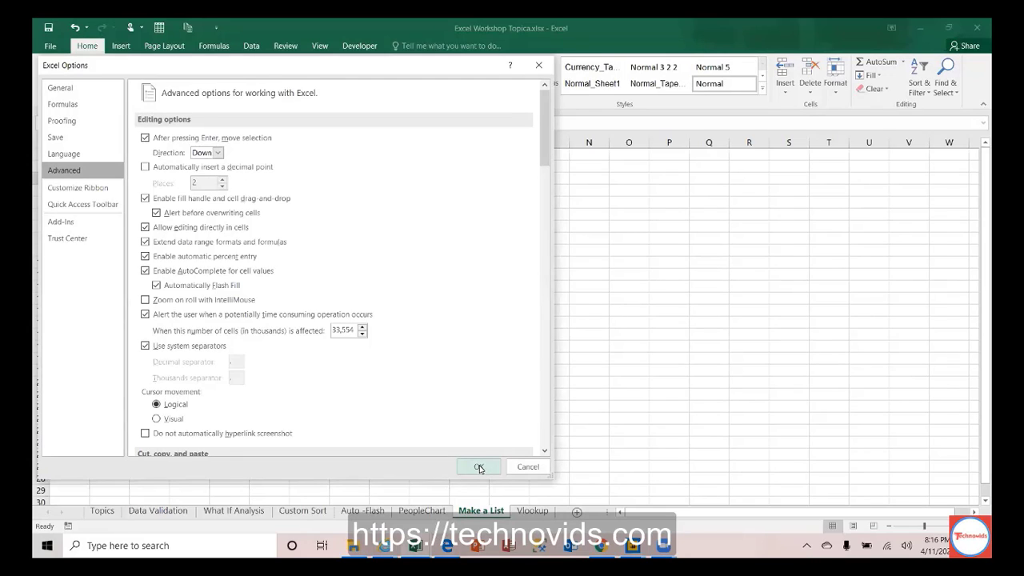
# Step: Return to the sheet and fill O3:O10 from Printer with the device list, clearing the repeat in O11
pyautogui.click(478, 467)
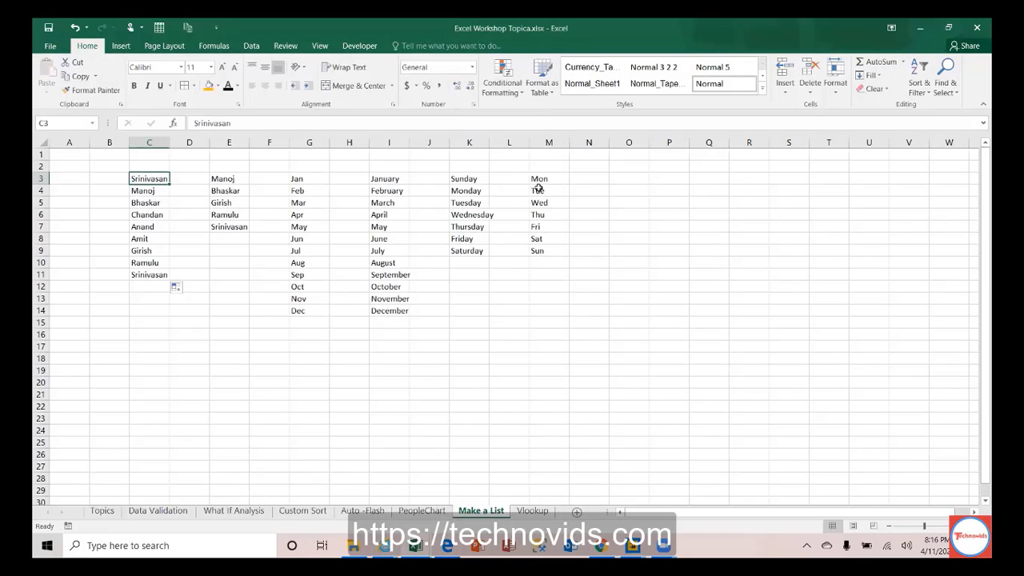
pyautogui.click(620, 181)
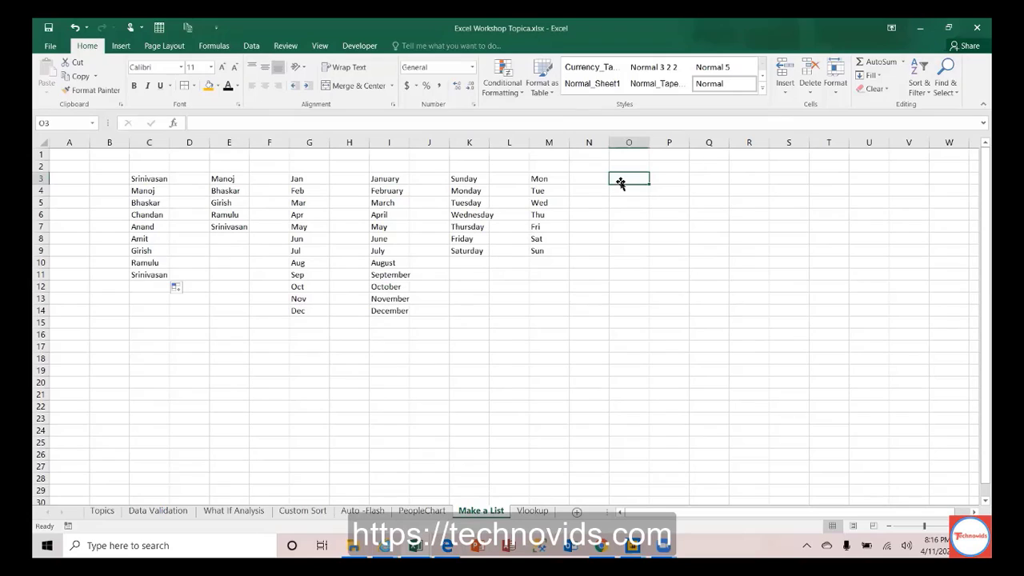
pyautogui.write('Pr')
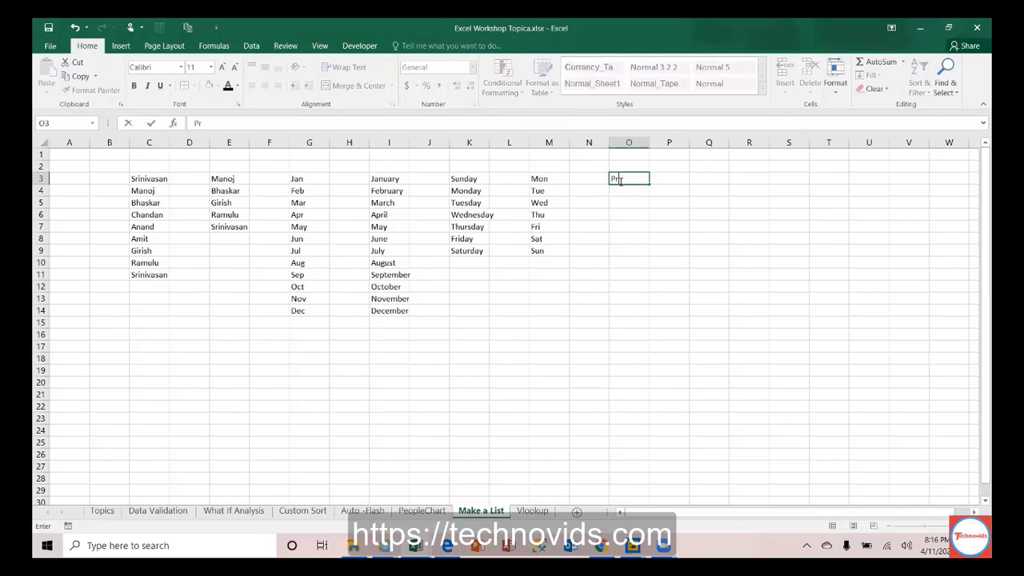
pyautogui.write('inter')
pyautogui.press('Return')
pyautogui.click(642, 179)
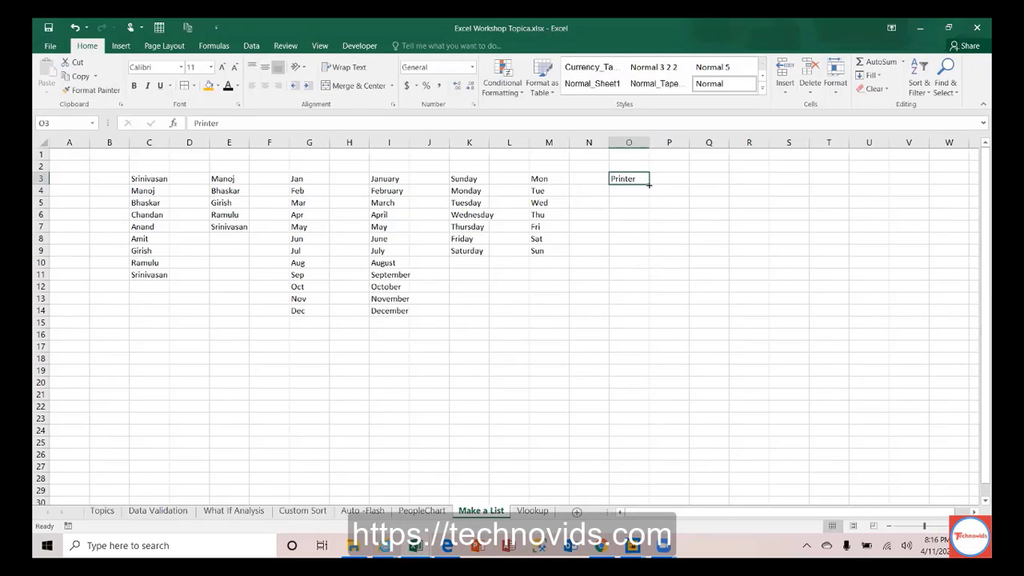
pyautogui.moveTo(648, 184); pyautogui.dragTo(649, 277)
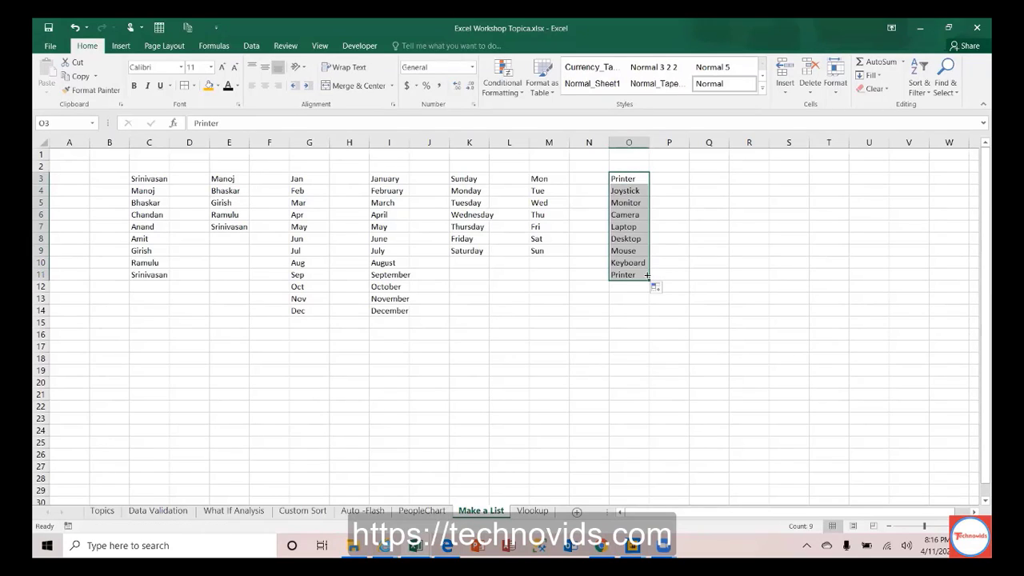
pyautogui.click(631, 275)
pyautogui.press('Delete')
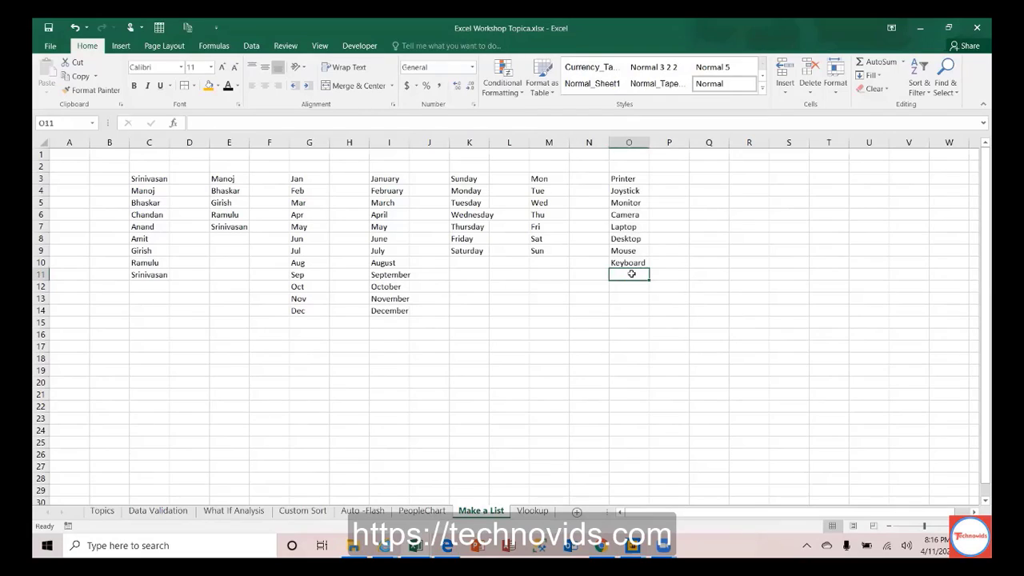
pyautogui.press('Up')
pyautogui.press('Up')
pyautogui.press('Up')
pyautogui.press('Up')
pyautogui.press('Up')
pyautogui.press('Up')
pyautogui.press('Up')
pyautogui.press('Up')
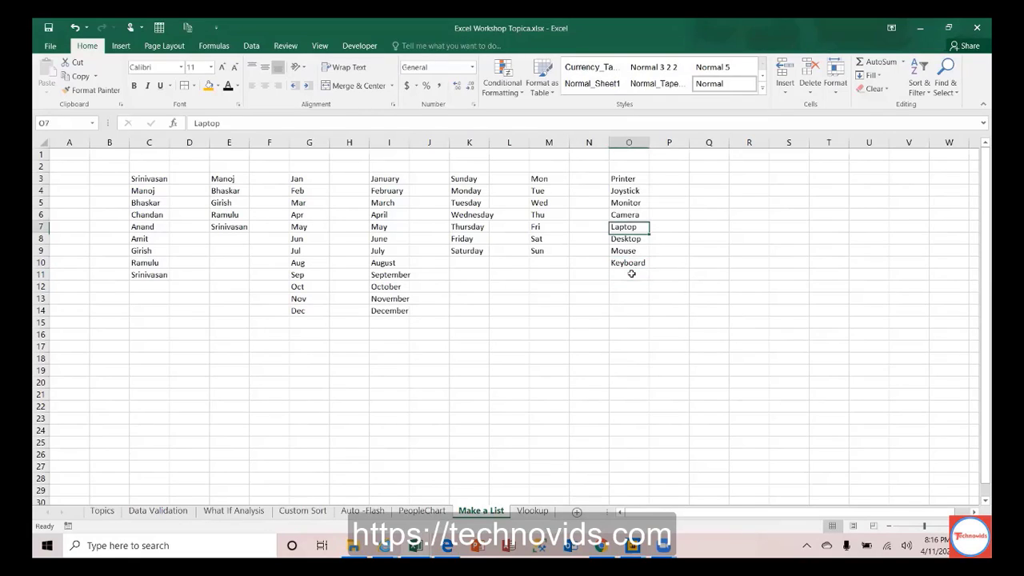
# Step: Fill Q3:Q10 from Mouse with the device list and clear the repeats in Q11:Q17
pyautogui.press('Right')
pyautogui.press('Right')
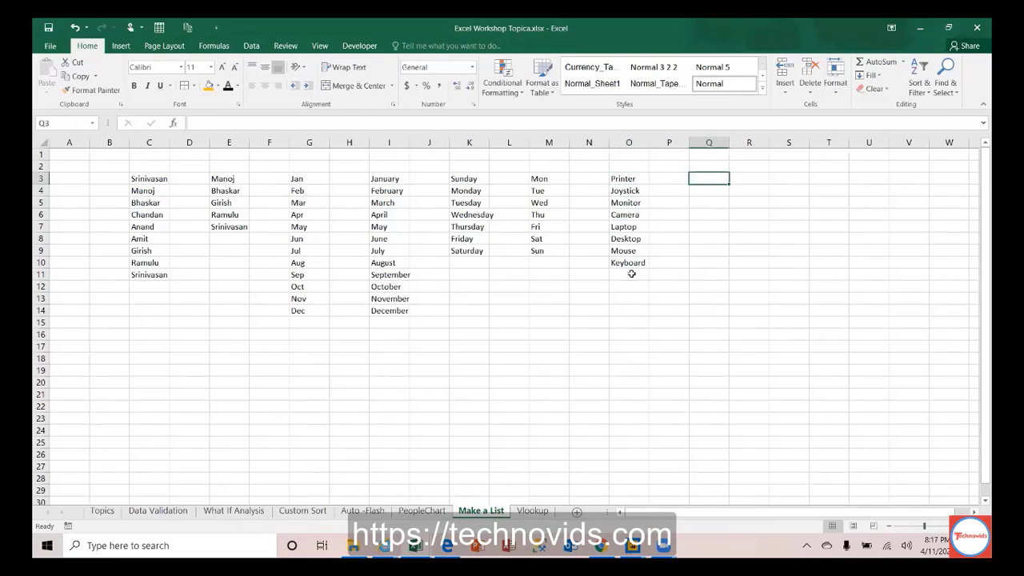
pyautogui.write('Mo')
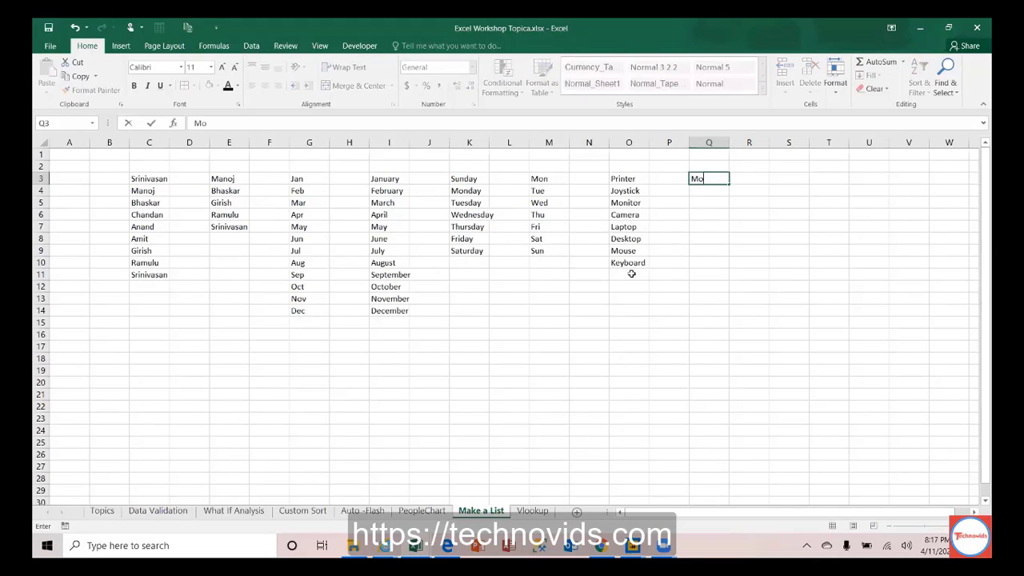
pyautogui.write('use')
pyautogui.press('Return')
pyautogui.click(715, 179)
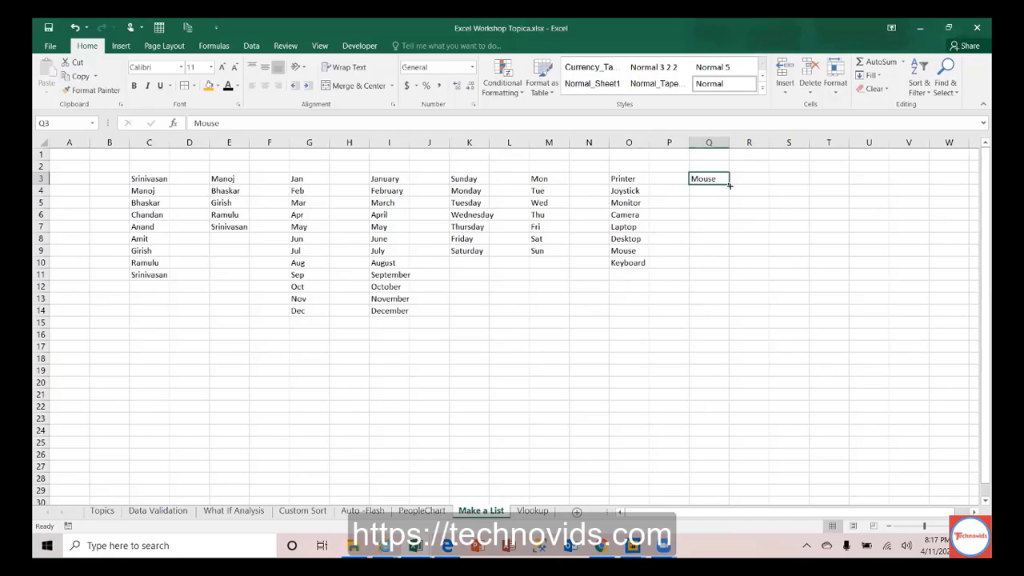
pyautogui.moveTo(729, 184); pyautogui.dragTo(720, 350)
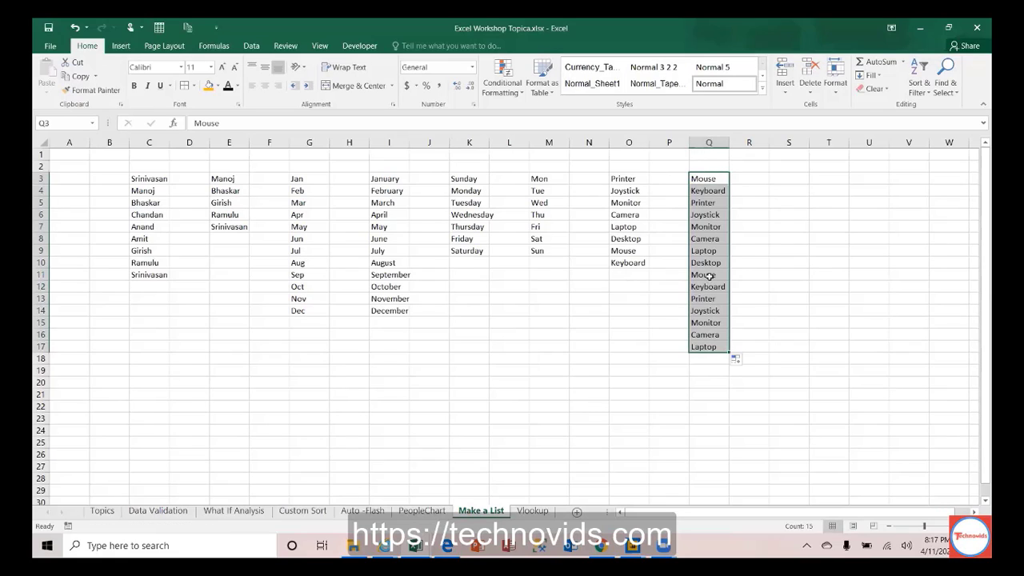
pyautogui.moveTo(708, 274); pyautogui.dragTo(709, 347)
pyautogui.press('Delete')
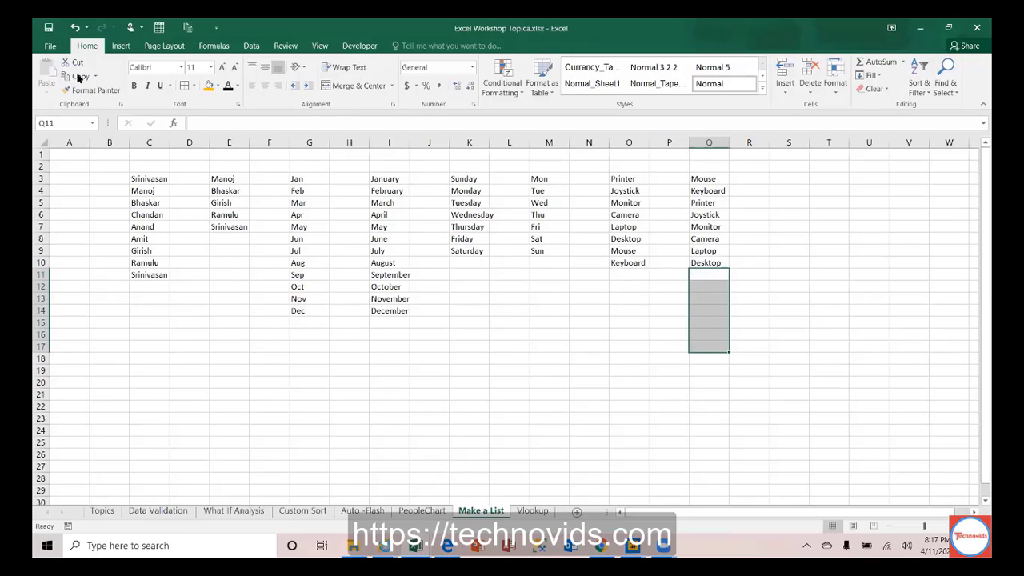
# Step: Create a new blank workbook
pyautogui.click(53, 50)
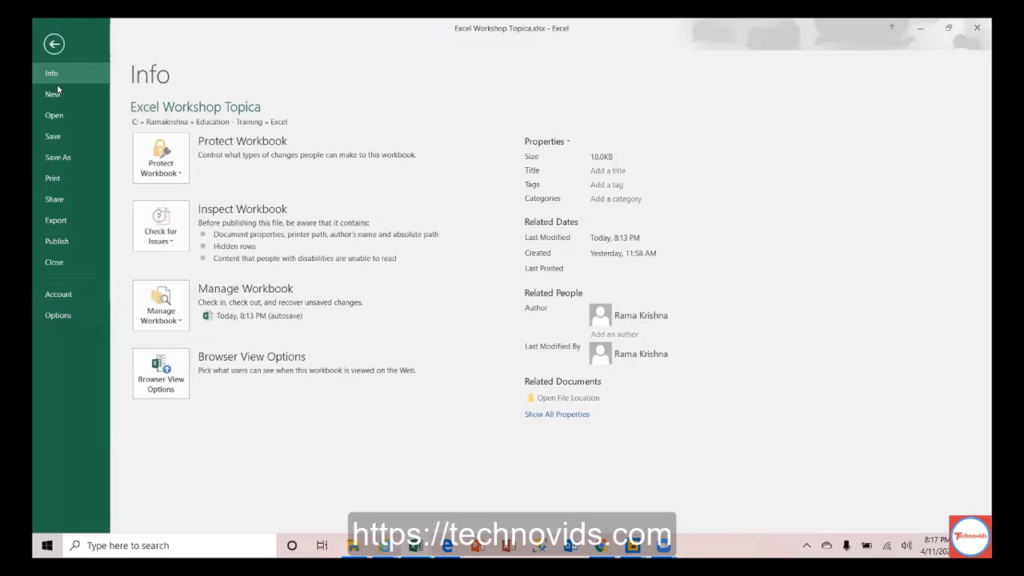
pyautogui.click(52, 95)
pyautogui.click(184, 218)
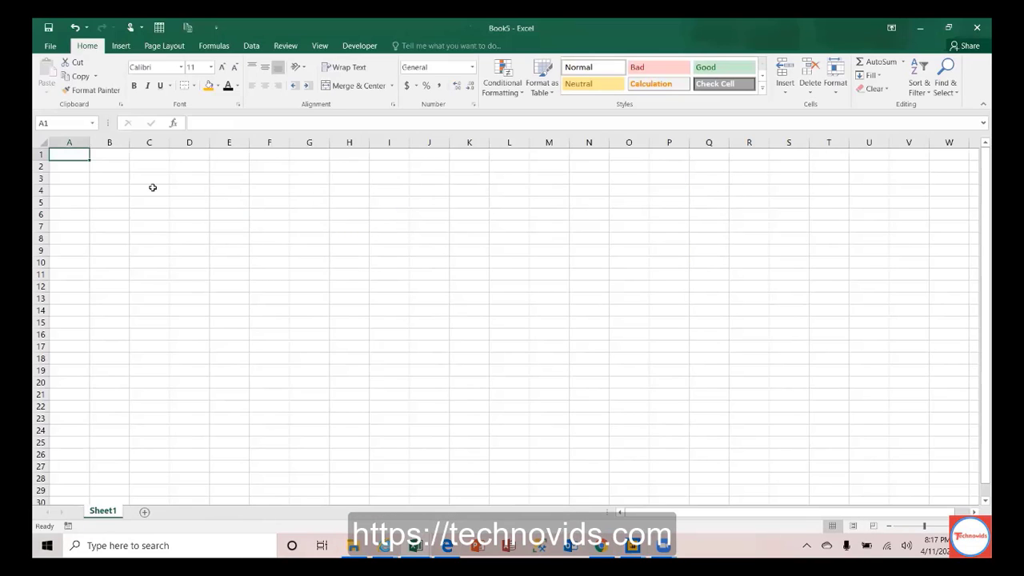
# Step: Enter Laptop in C4, fill C4:C15 with the custom device list, and restore down the window
pyautogui.click(159, 185)
pyautogui.write('Lapr')
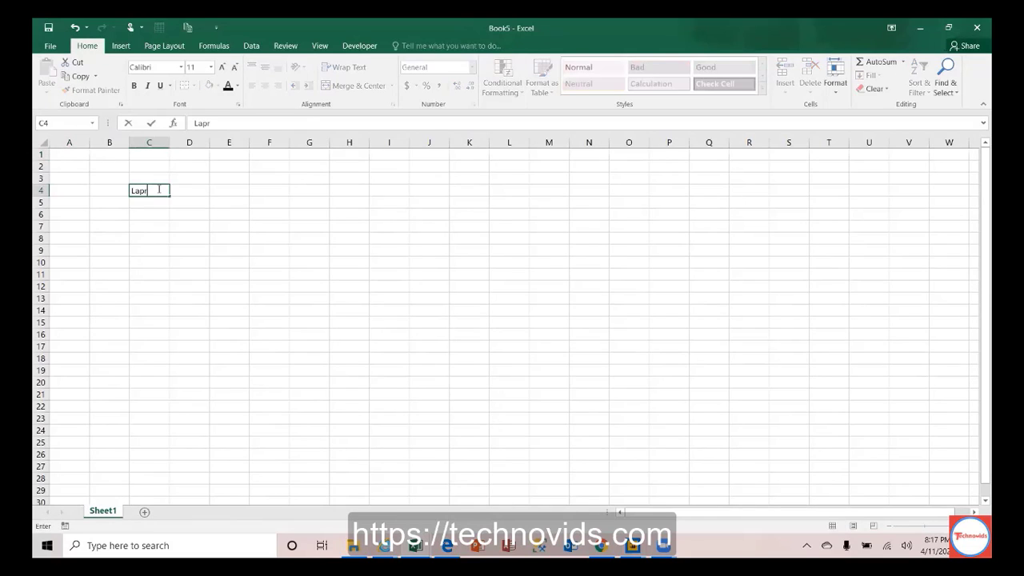
pyautogui.press('BackSpace')
pyautogui.write('top')
pyautogui.press('Return')
pyautogui.click(162, 189)
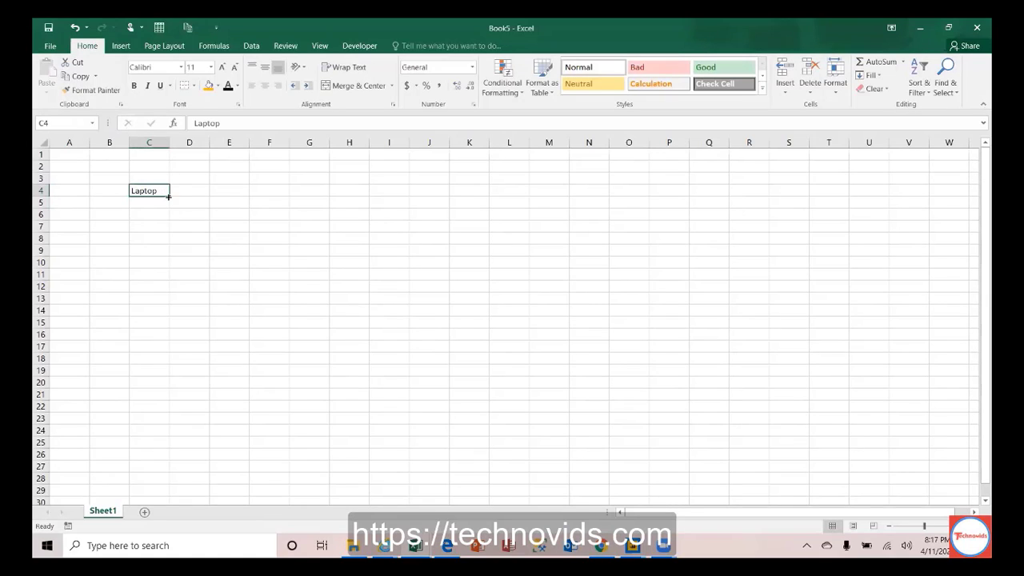
pyautogui.moveTo(168, 196); pyautogui.dragTo(168, 330)
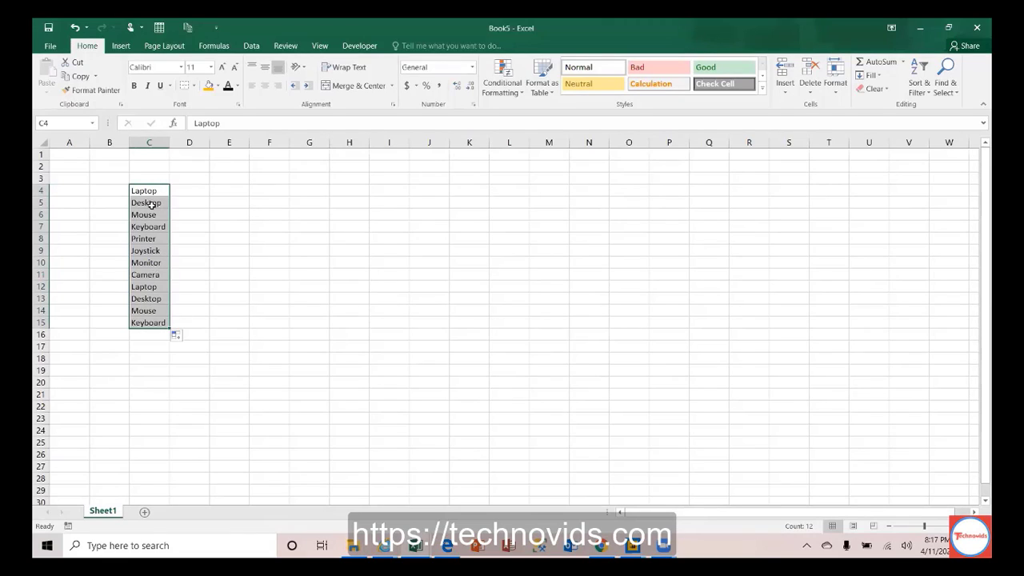
pyautogui.doubleClick(412, 22)
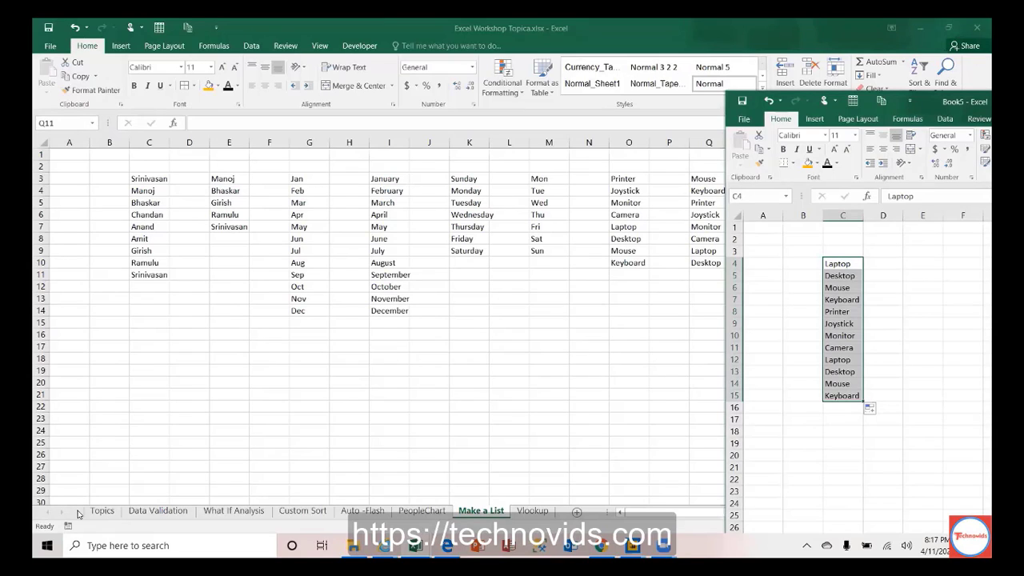
# Step: On the Topics sheet, fill topic 3's row A5:B5 orange to match topic 1
pyautogui.click(102, 510)
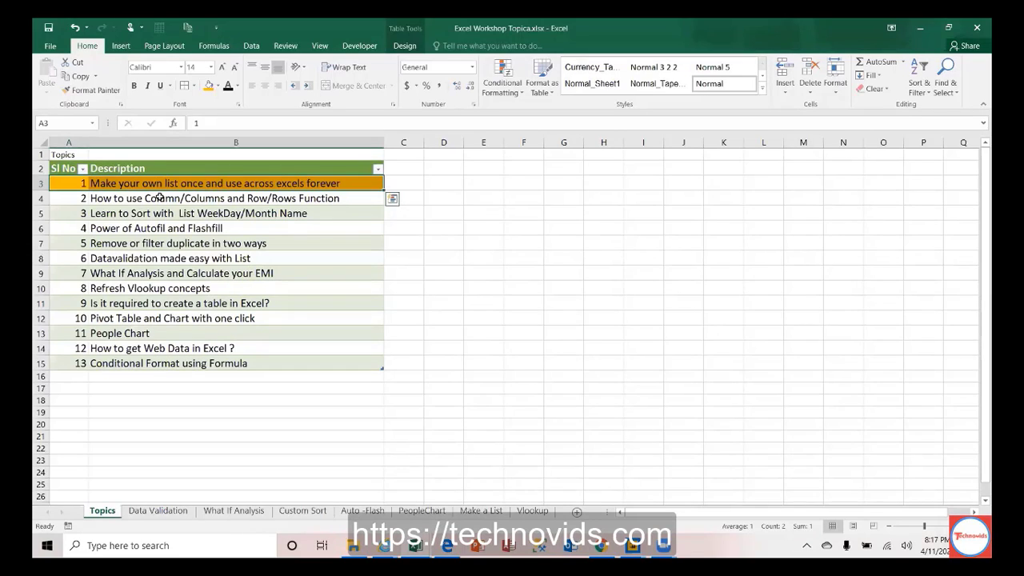
pyautogui.click(69, 200)
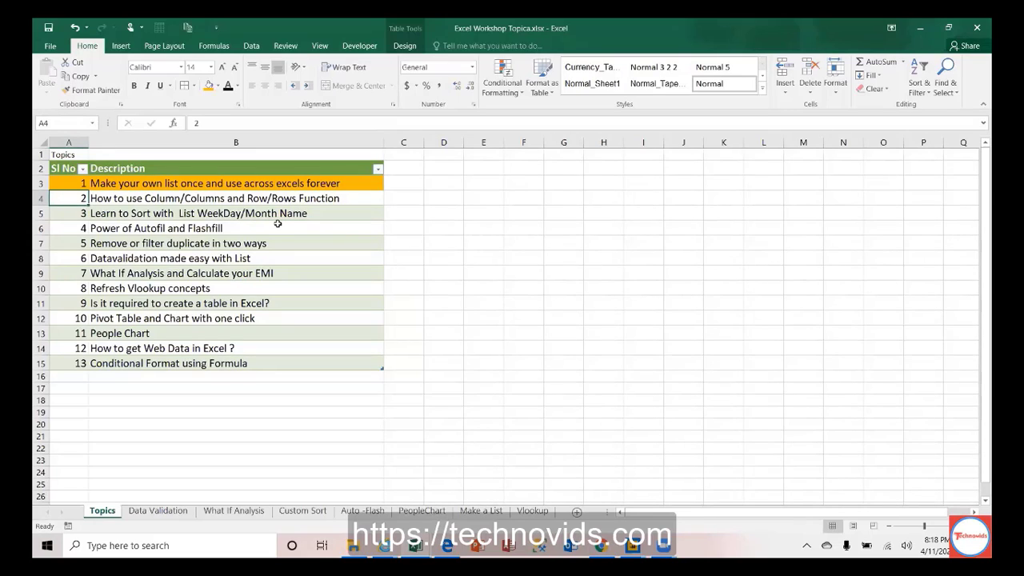
pyautogui.press('Down')
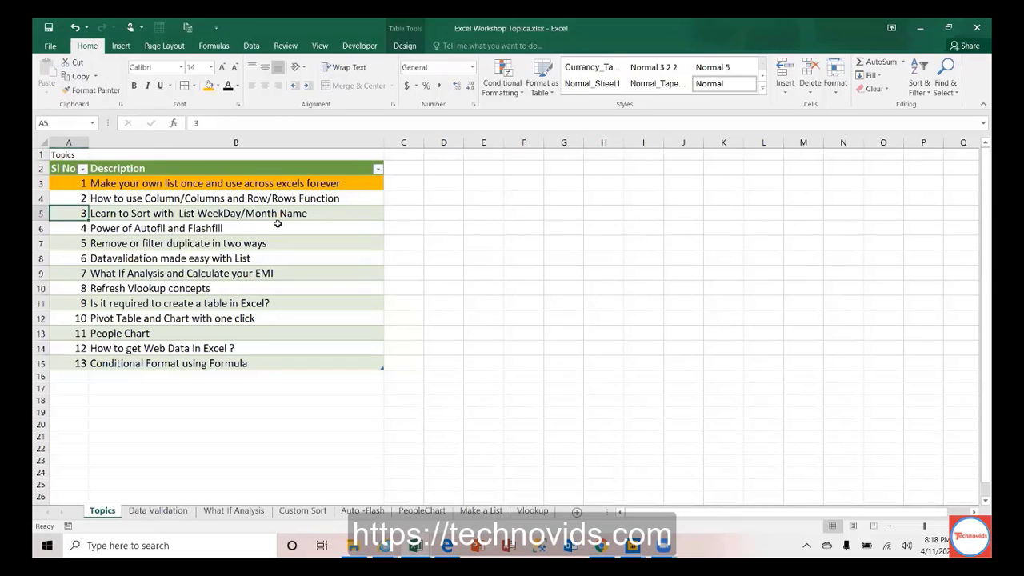
pyautogui.hotkey('shift', 'Right')
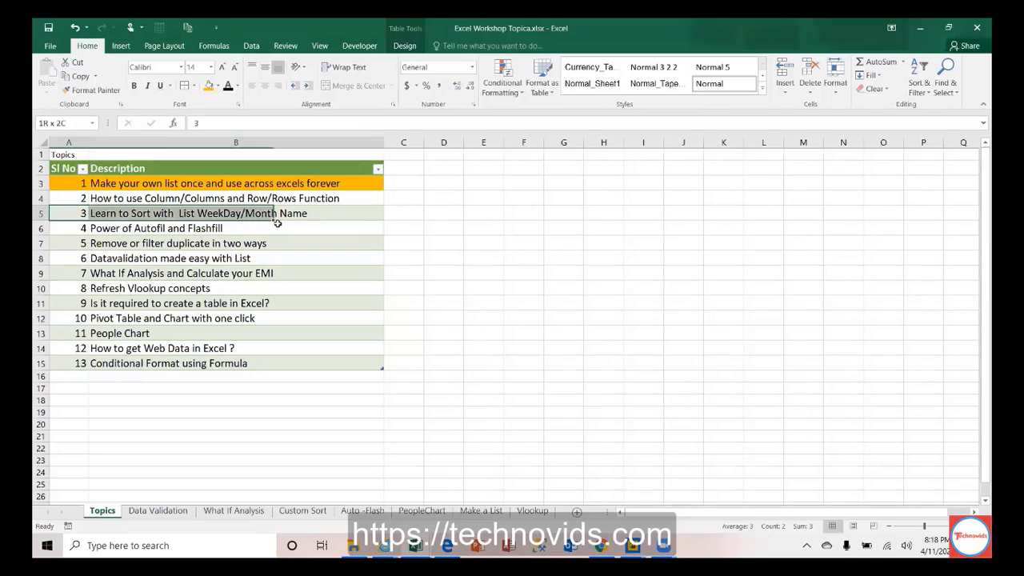
pyautogui.click(209, 88)
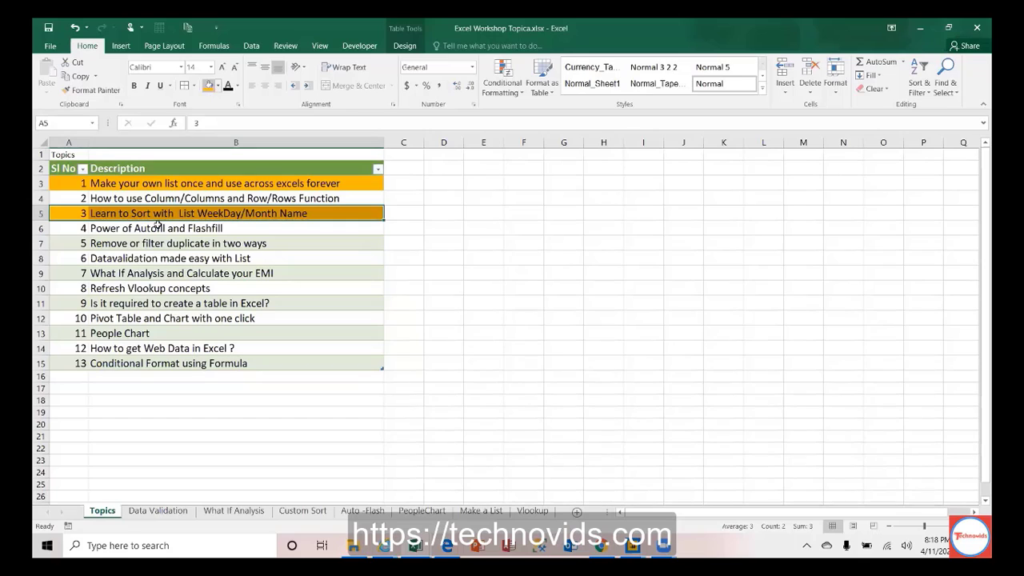
# Step: Switch to the Custom Sort sheet and select the employee table and its header cells
pyautogui.click(295, 513)
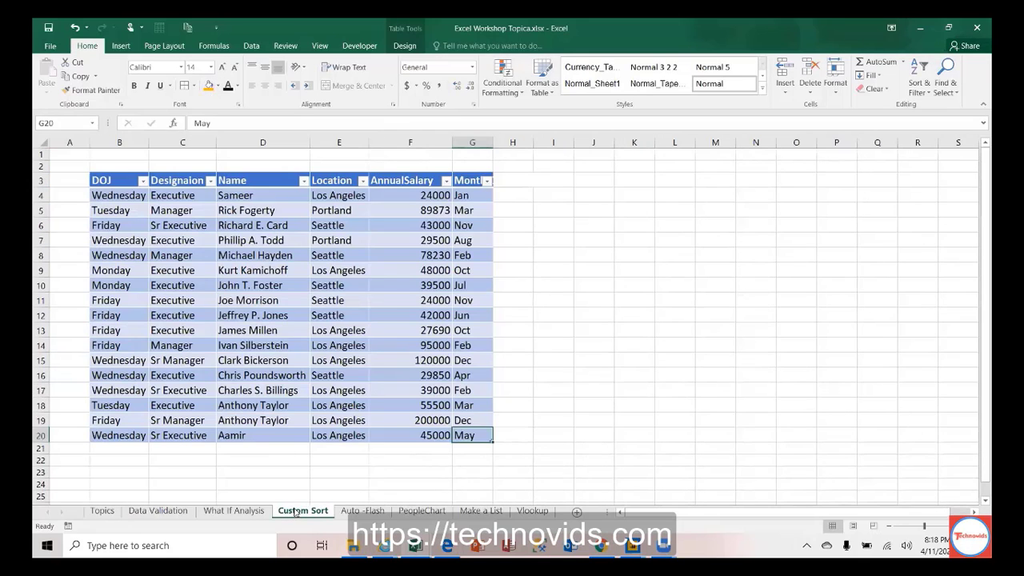
pyautogui.click(186, 186)
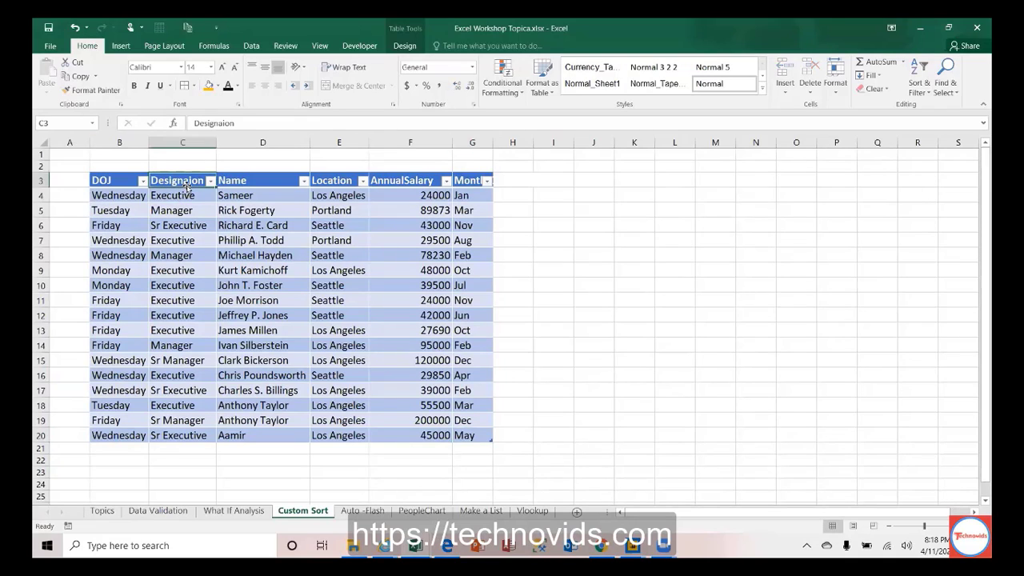
pyautogui.click(272, 176)
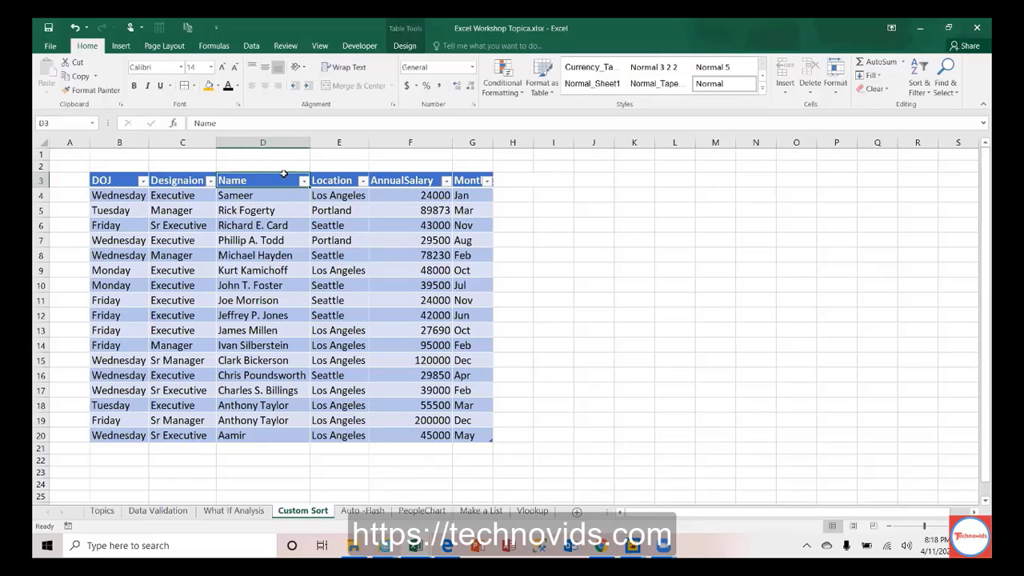
pyautogui.click(132, 177)
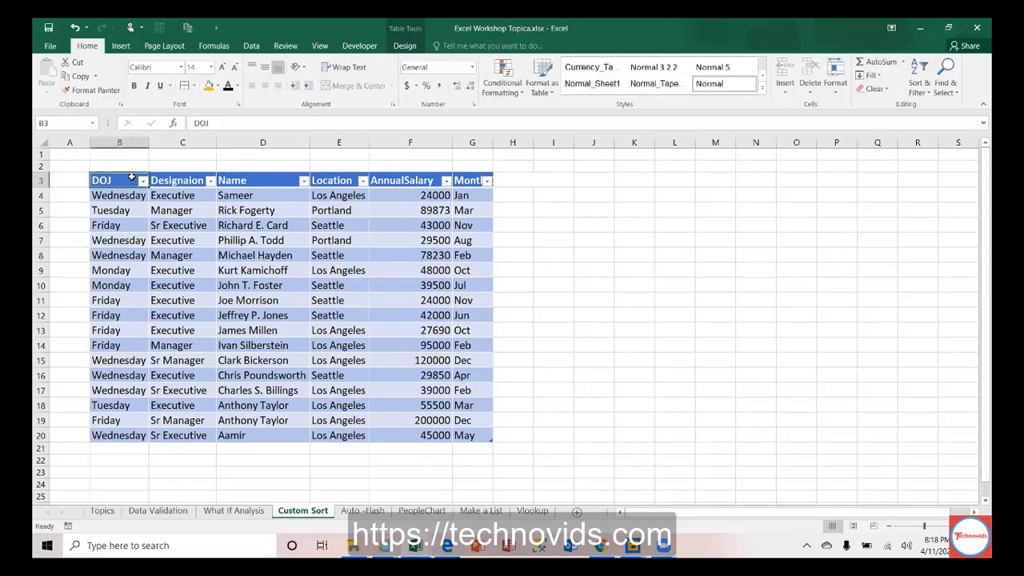
pyautogui.hotkey('ctrl', 'a')
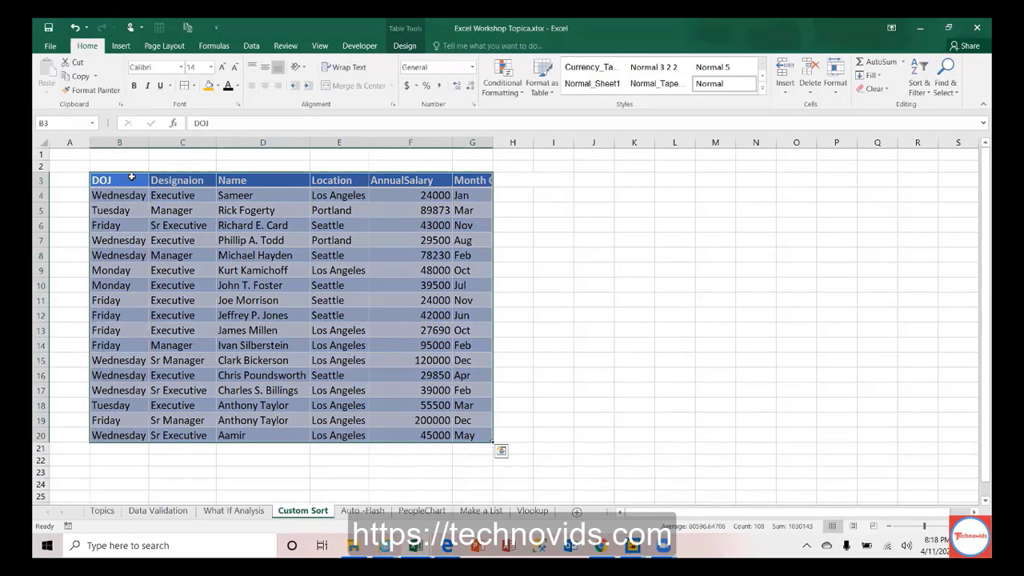
pyautogui.click(180, 179)
pyautogui.hotkey('ctrl', 'shift', 'l')
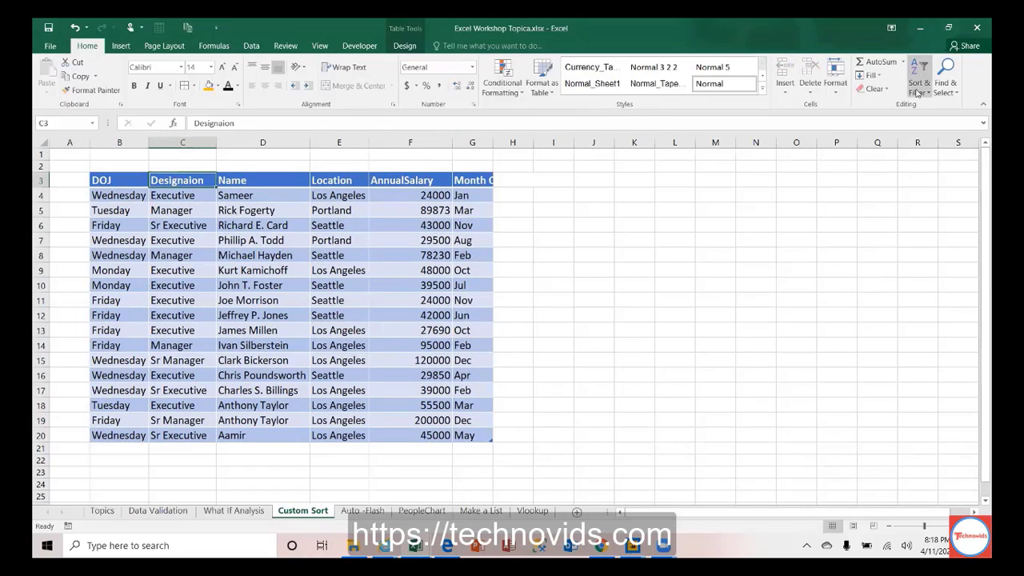
# Step: Sort the table by Name A to Z, then re-sort it Z to A
pyautogui.click(241, 181)
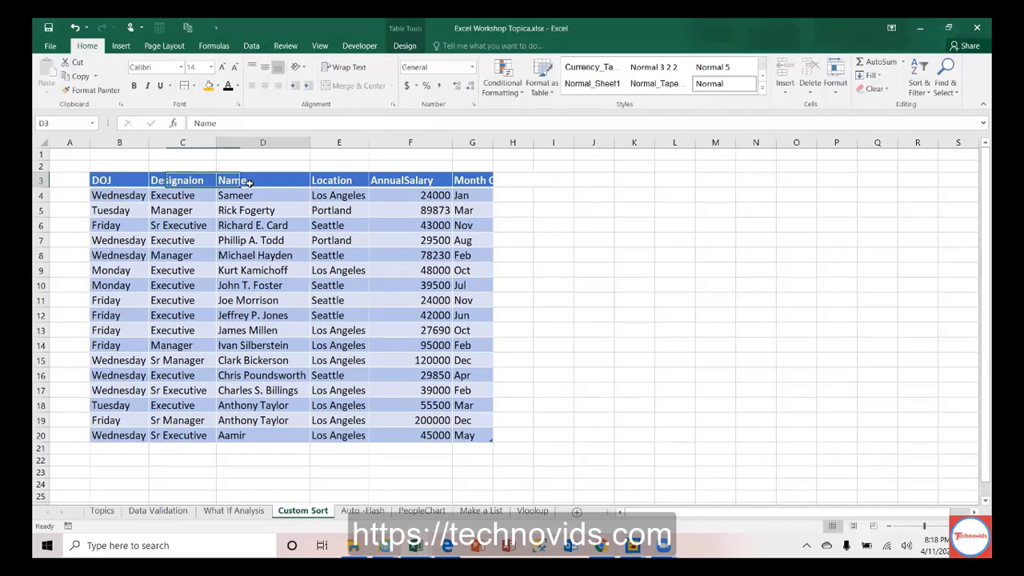
pyautogui.click(922, 88)
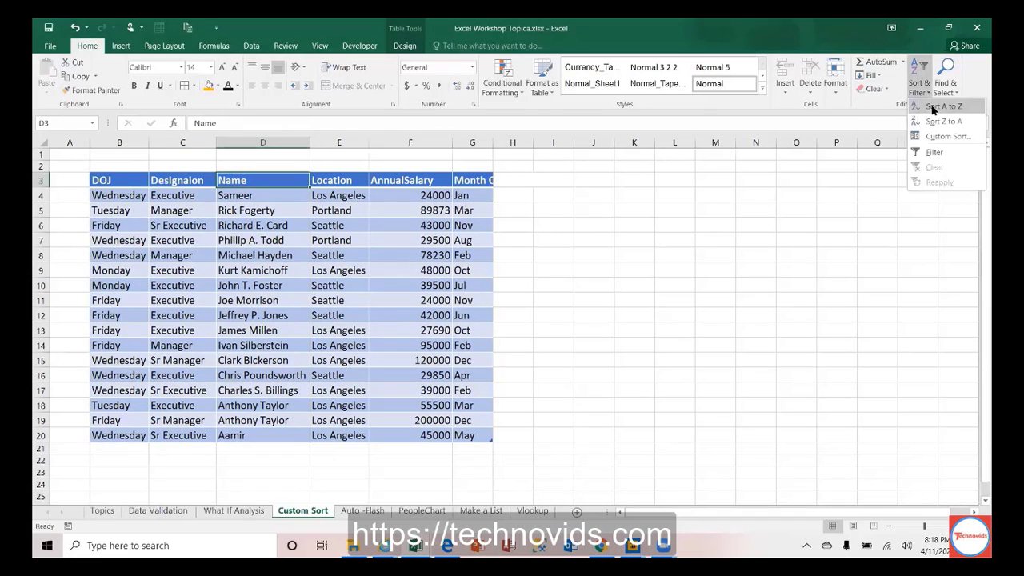
pyautogui.click(941, 106)
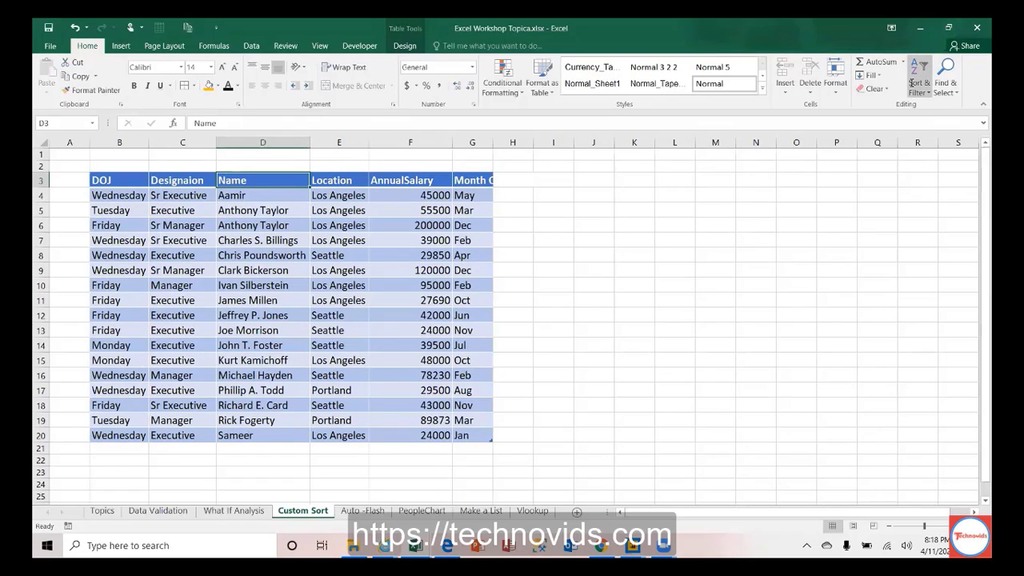
pyautogui.click(238, 196)
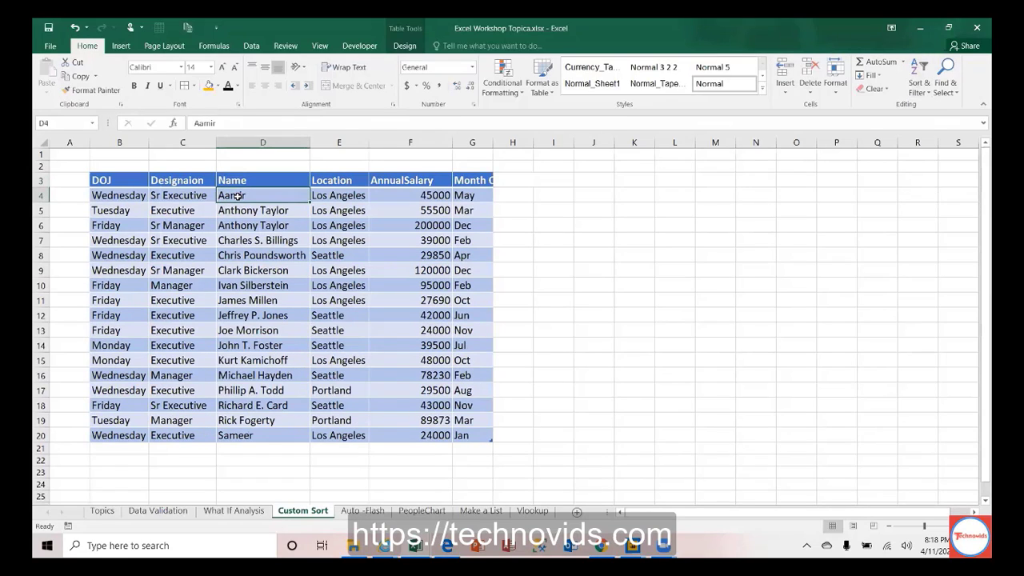
pyautogui.hotkey('ctrl', 'Down')
pyautogui.hotkey('ctrl', 'Up')
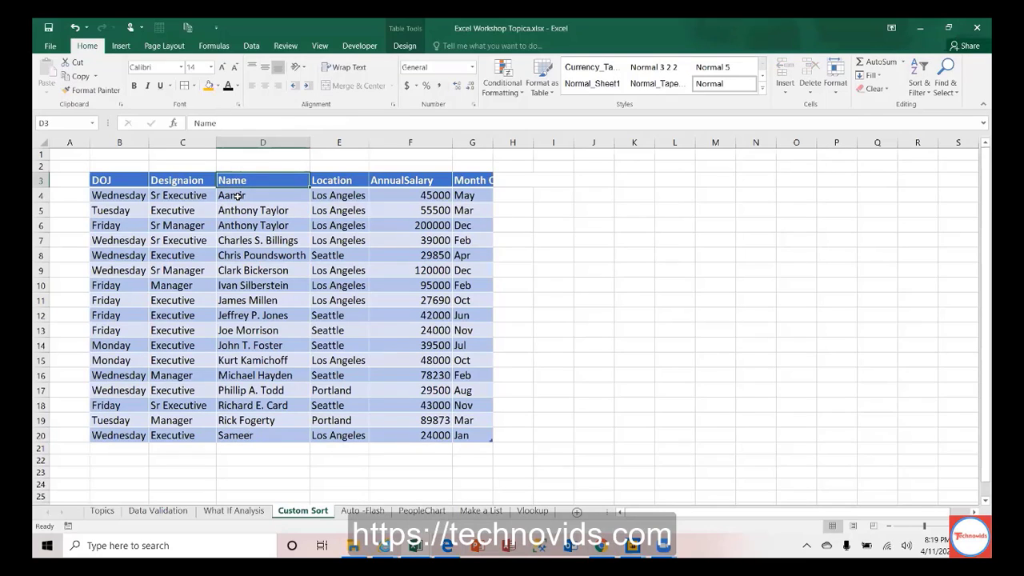
pyautogui.press('Down')
pyautogui.click(920, 77)
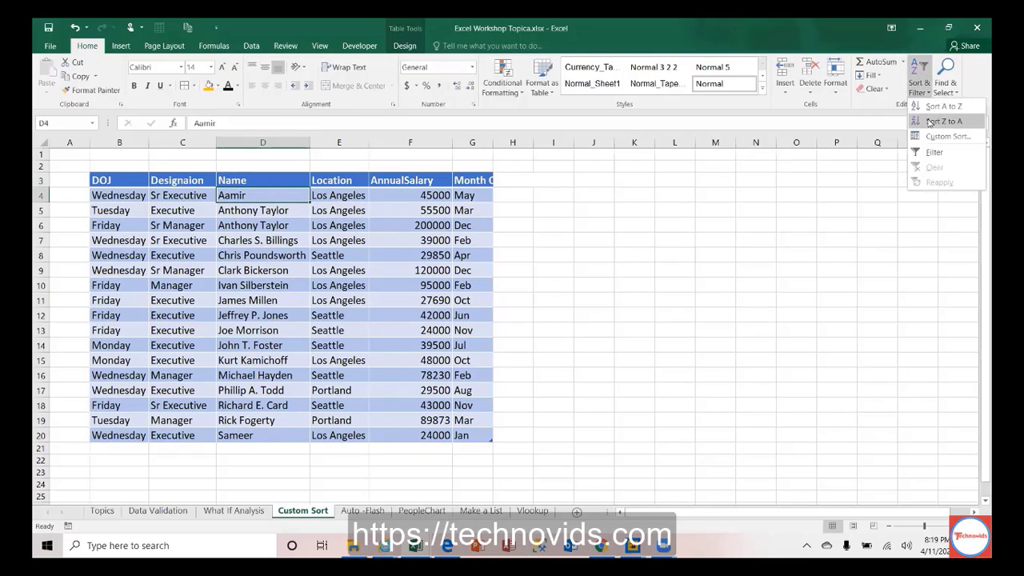
pyautogui.click(929, 122)
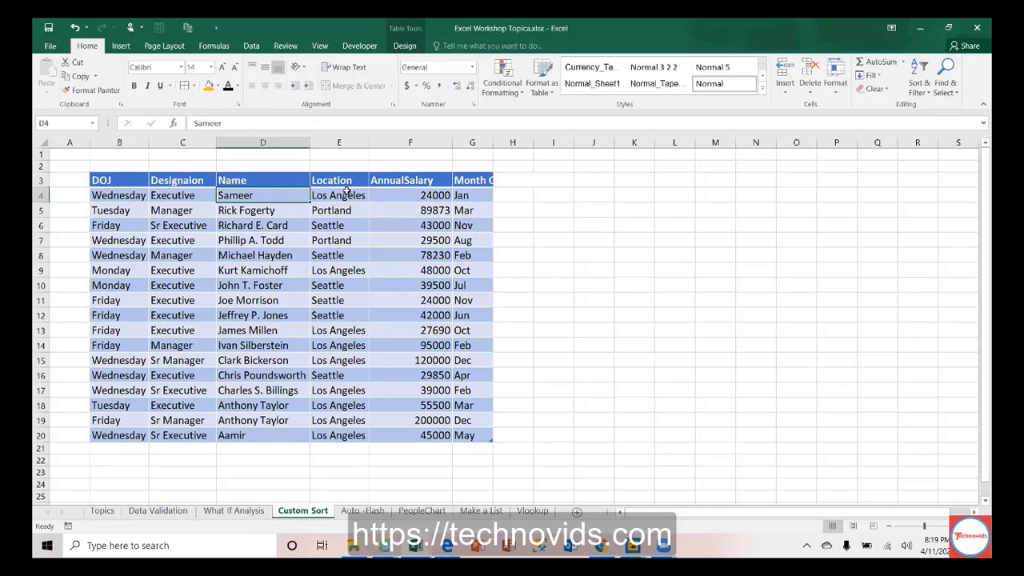
# Step: Sort the table by Location A to Z: Los Angeles, Portland, then Seattle
pyautogui.click(347, 192)
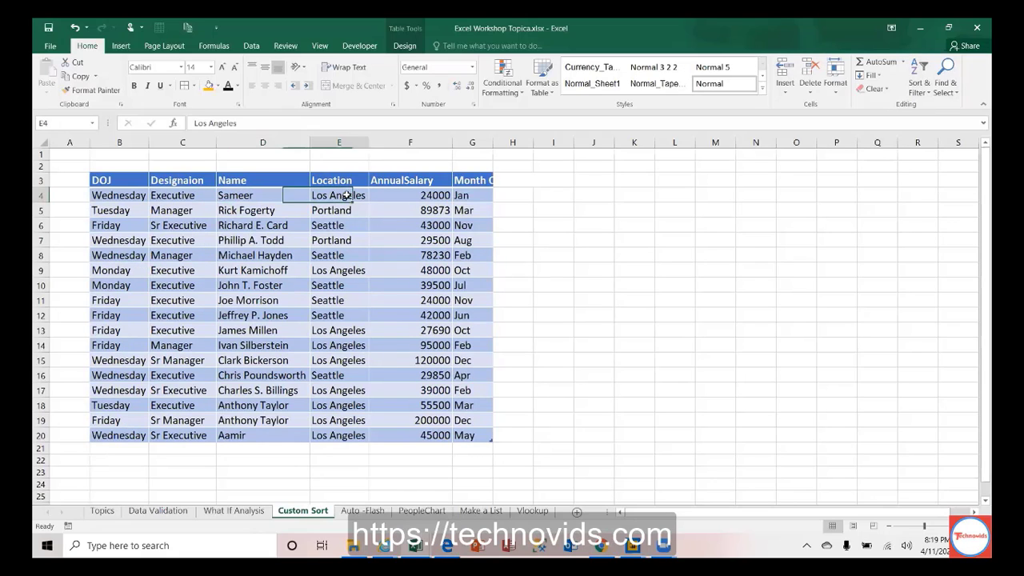
pyautogui.click(924, 93)
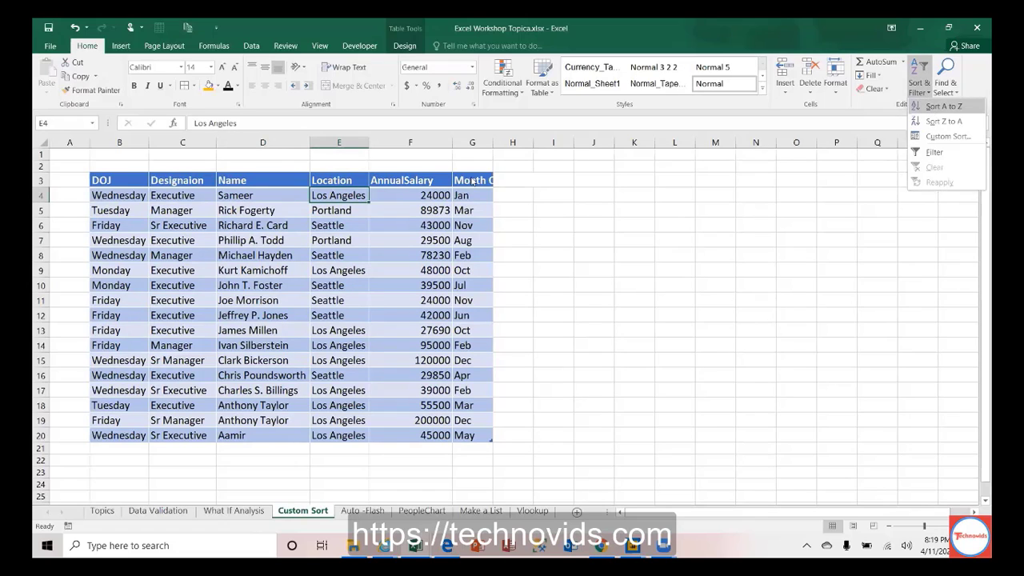
pyautogui.click(933, 109)
pyautogui.click(336, 362)
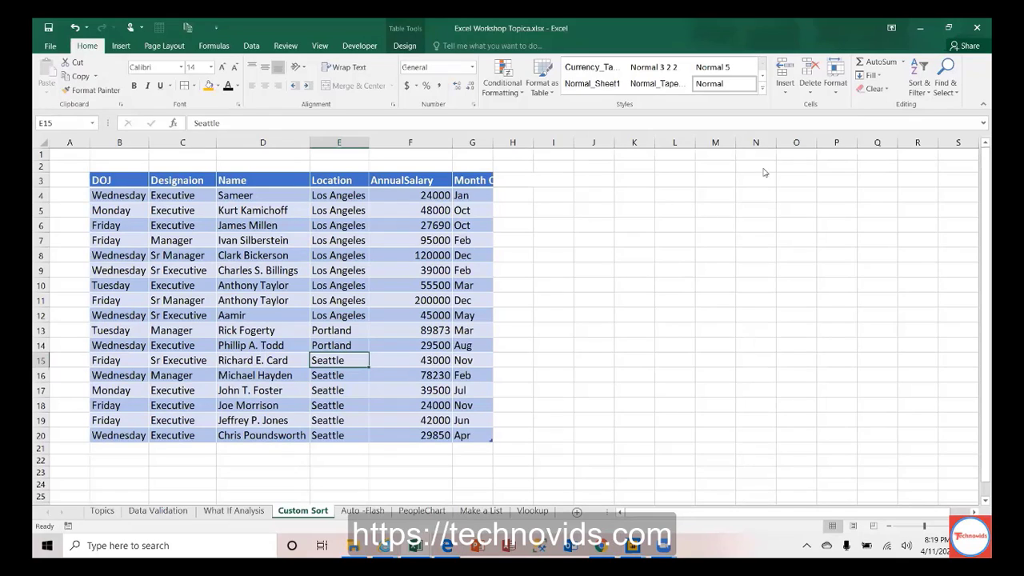
pyautogui.click(921, 88)
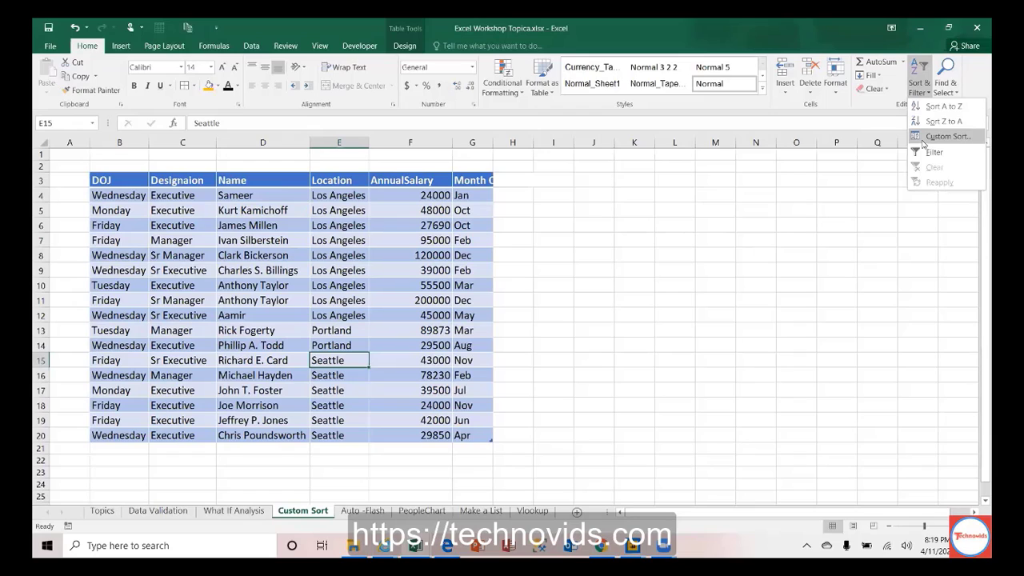
# Step: Custom-sort the table with DOJ as the first level and Location as the second
pyautogui.click(925, 139)
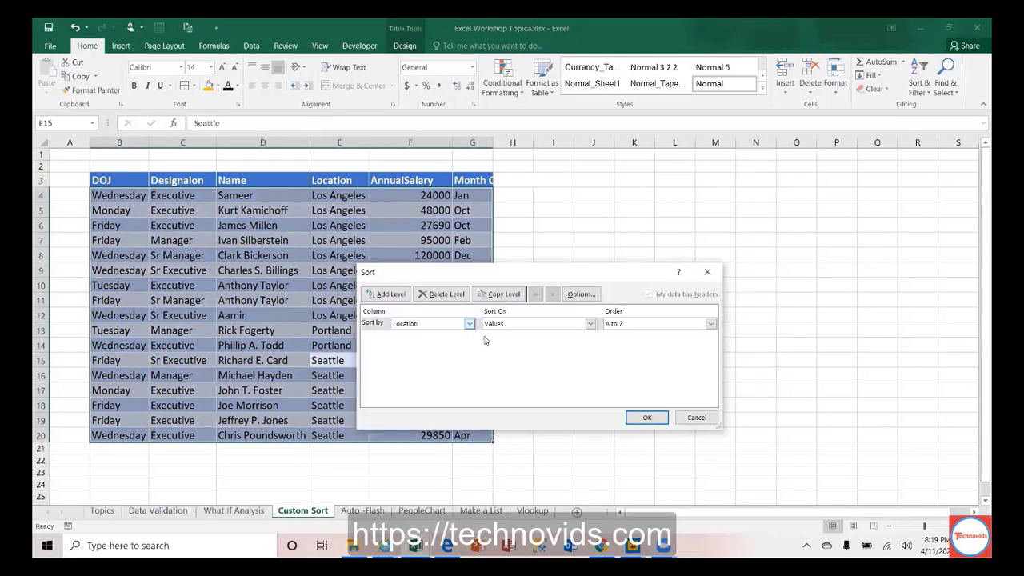
pyautogui.click(470, 324)
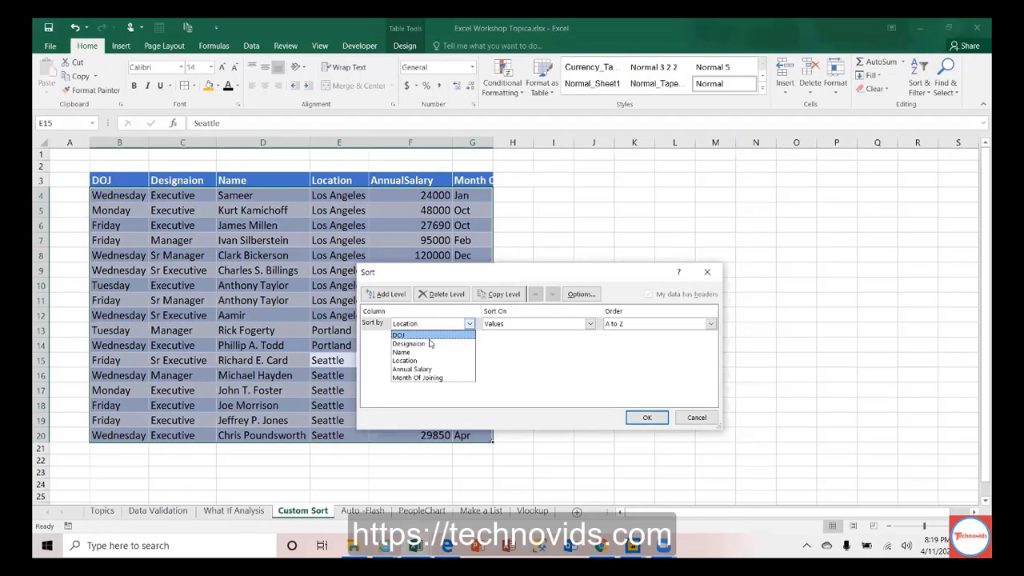
pyautogui.click(429, 336)
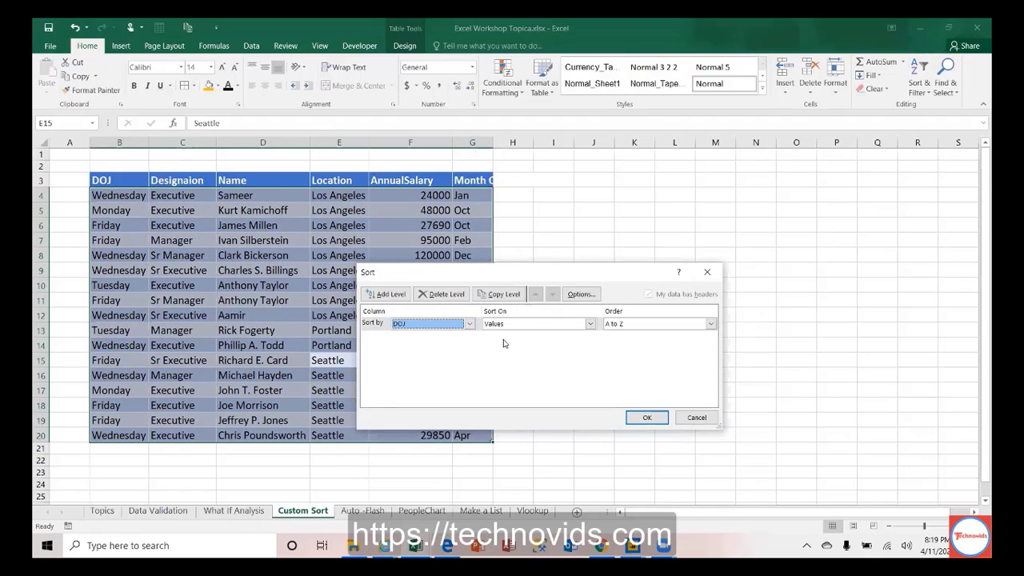
pyautogui.click(401, 295)
pyautogui.click(469, 337)
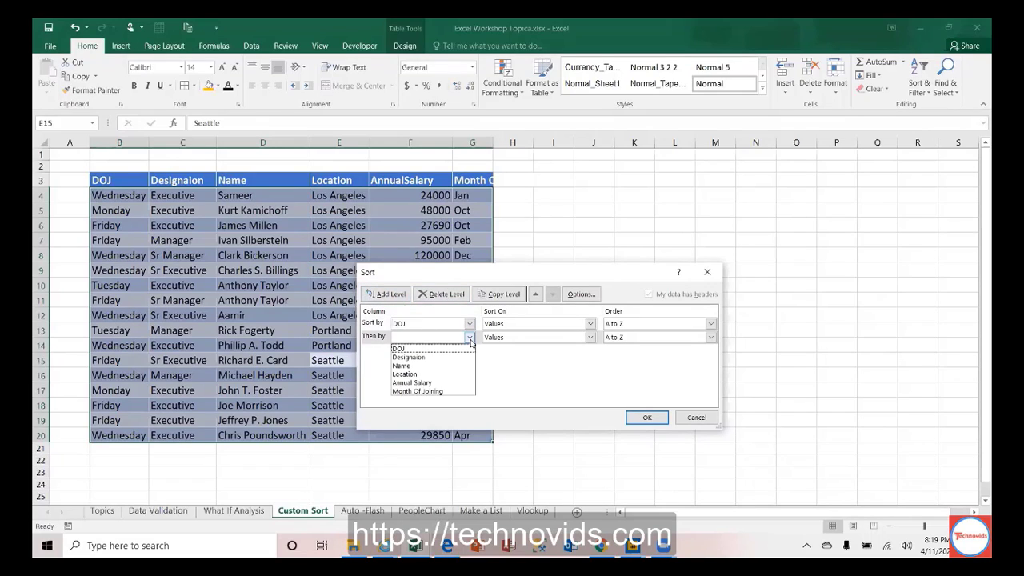
pyautogui.click(426, 375)
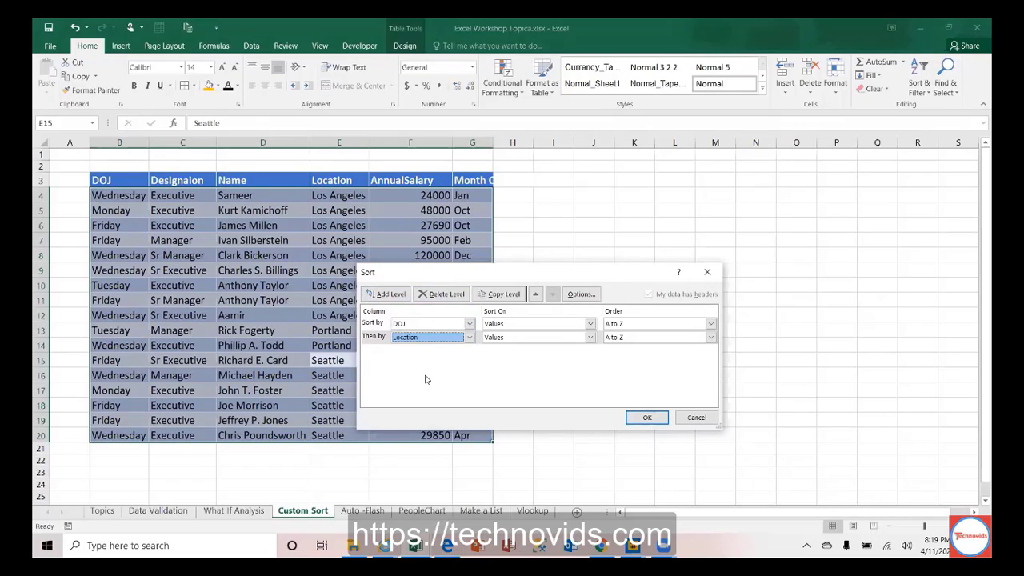
pyautogui.click(647, 420)
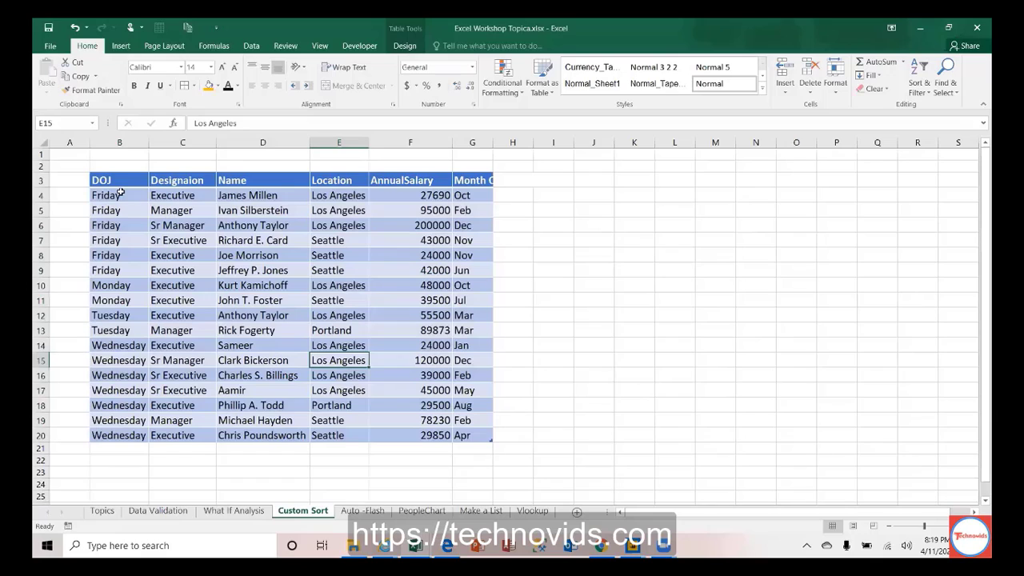
pyautogui.moveTo(119, 195); pyautogui.dragTo(118, 248)
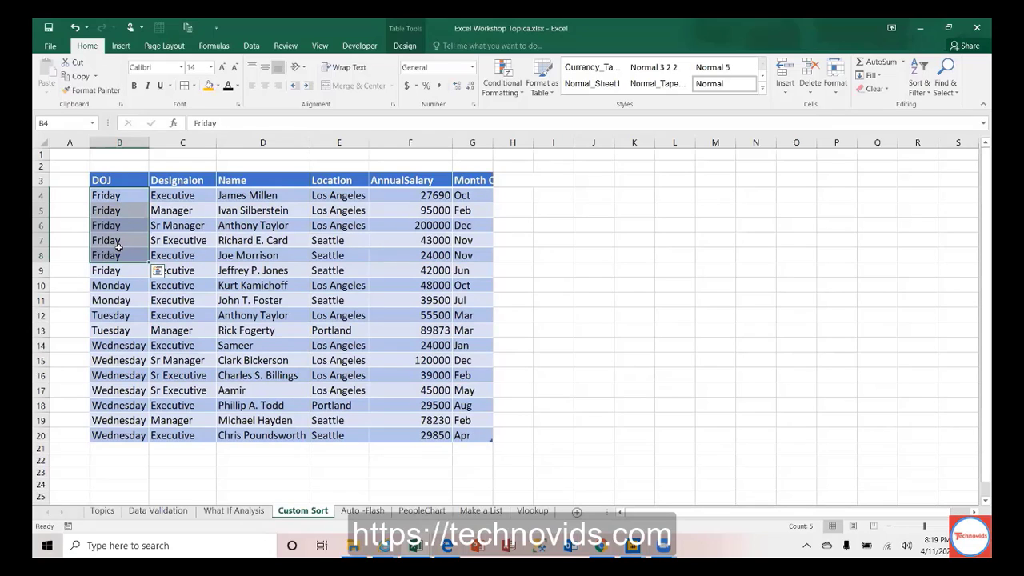
pyautogui.click(71, 196)
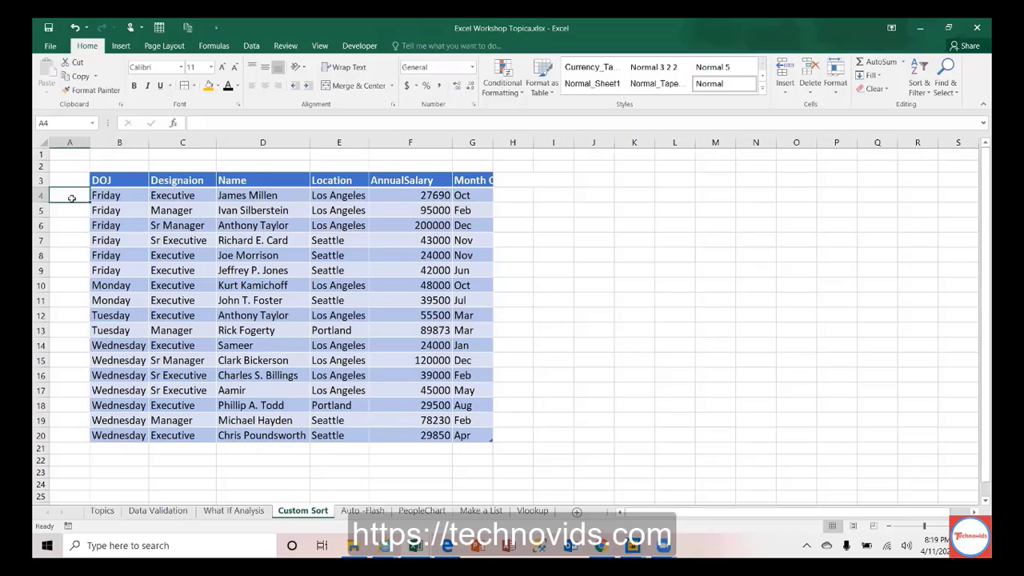
pyautogui.write('F')
pyautogui.press('Return')
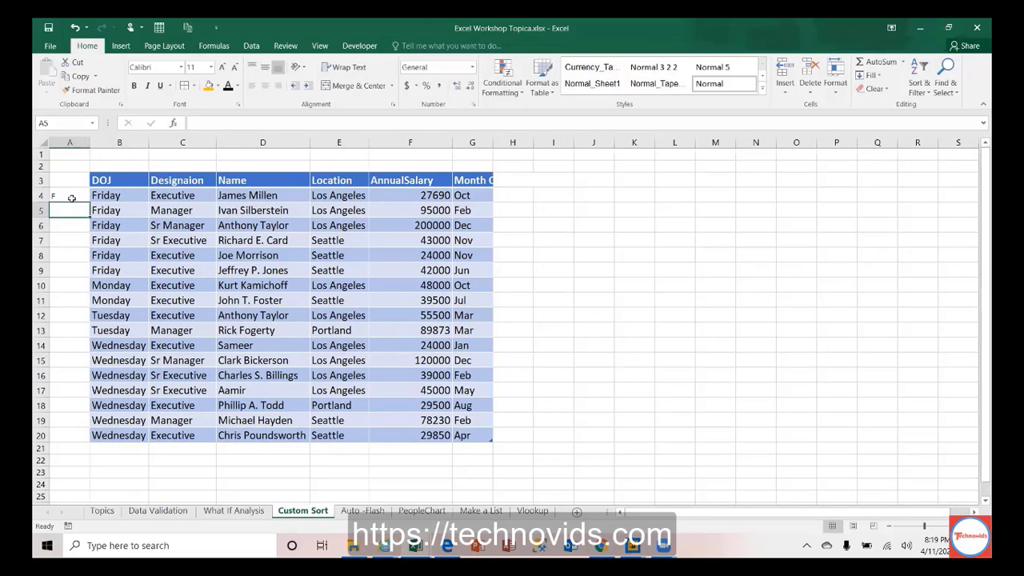
pyautogui.write('M')
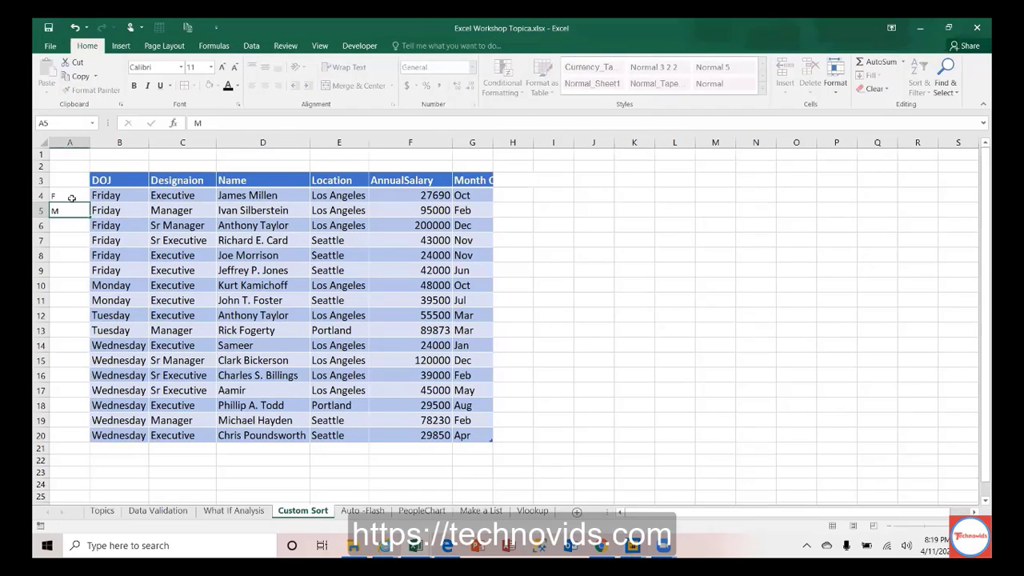
pyautogui.press('Return')
pyautogui.write('T')
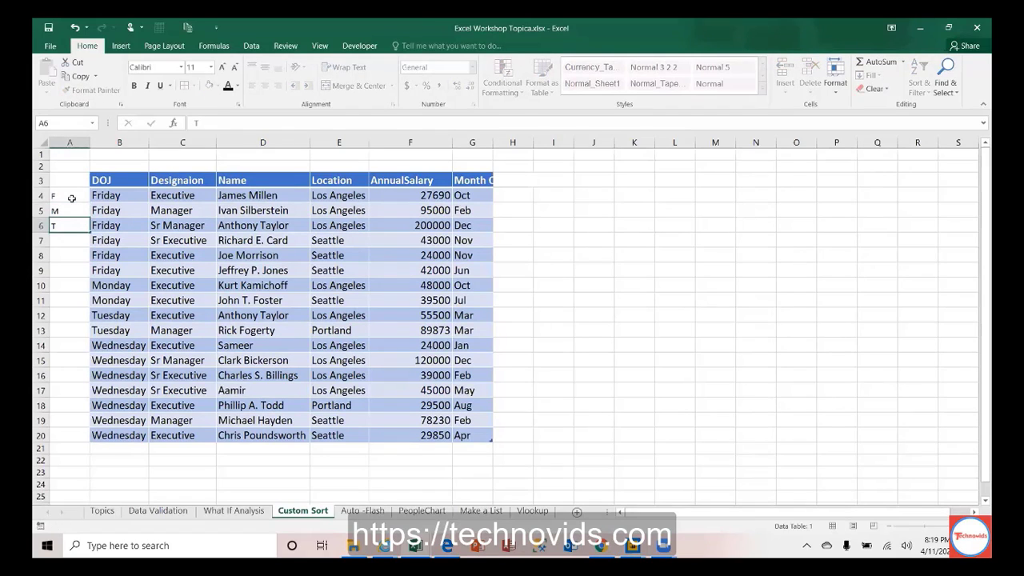
pyautogui.press('Return')
pyautogui.write('W')
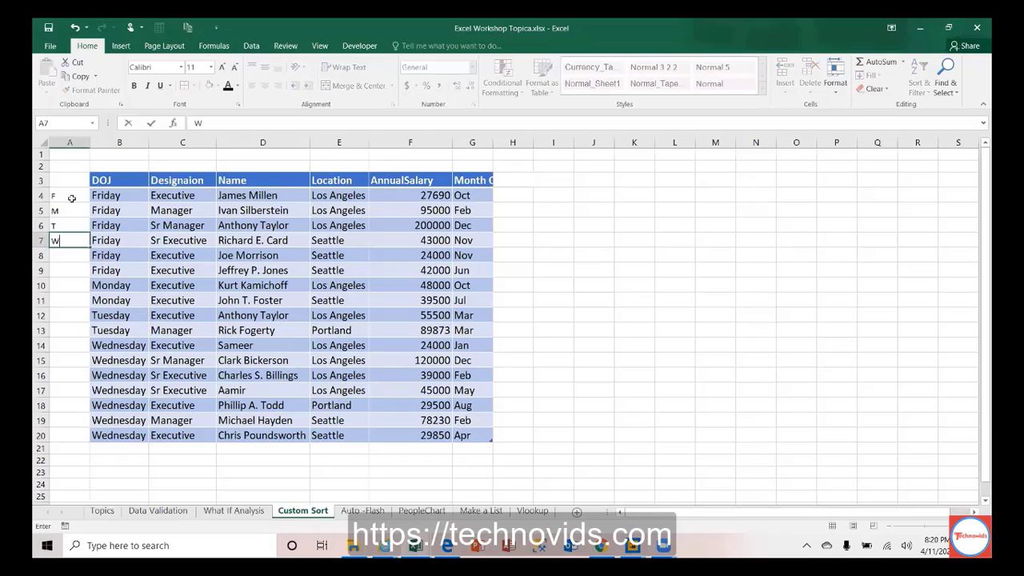
pyautogui.press('Return')
pyautogui.moveTo(72, 198); pyautogui.dragTo(70, 241)
pyautogui.press('Delete')
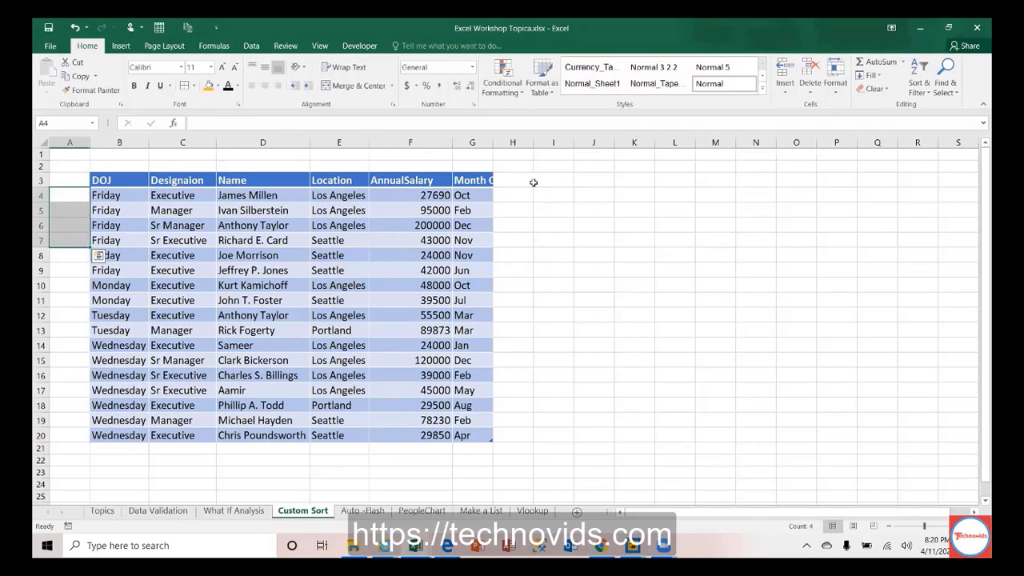
pyautogui.click(593, 197)
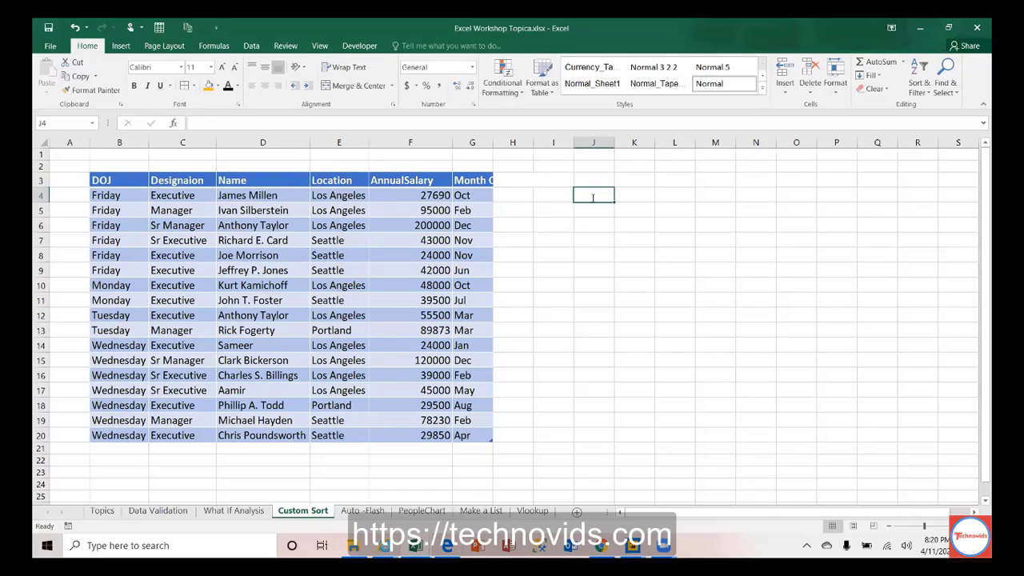
# Step: Fill J4:J10 with weekdays from Monday, overwriting J9 and J10 with Saturday and Sunday
pyautogui.write('Monday')
pyautogui.press('Return')
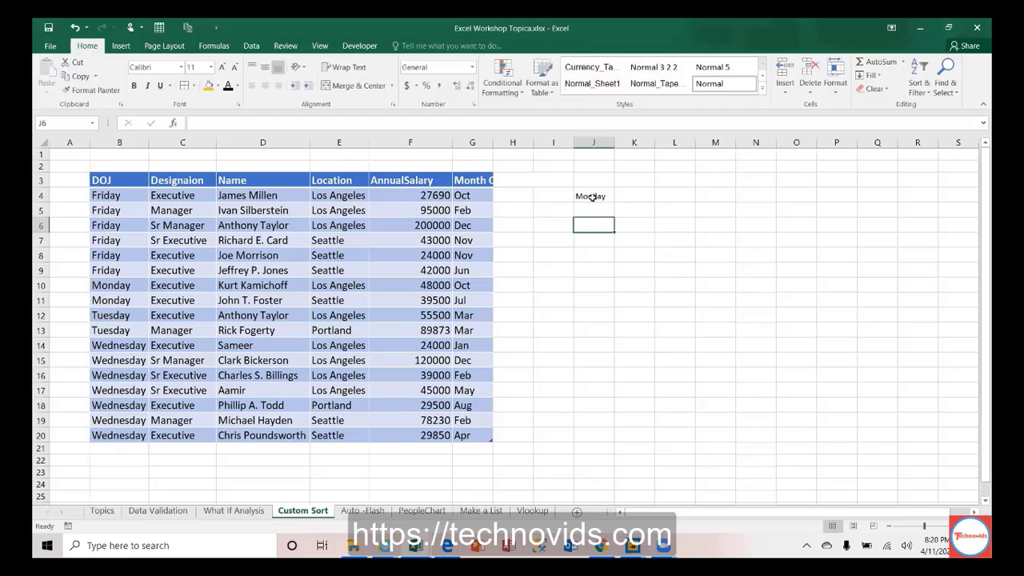
pyautogui.click(608, 196)
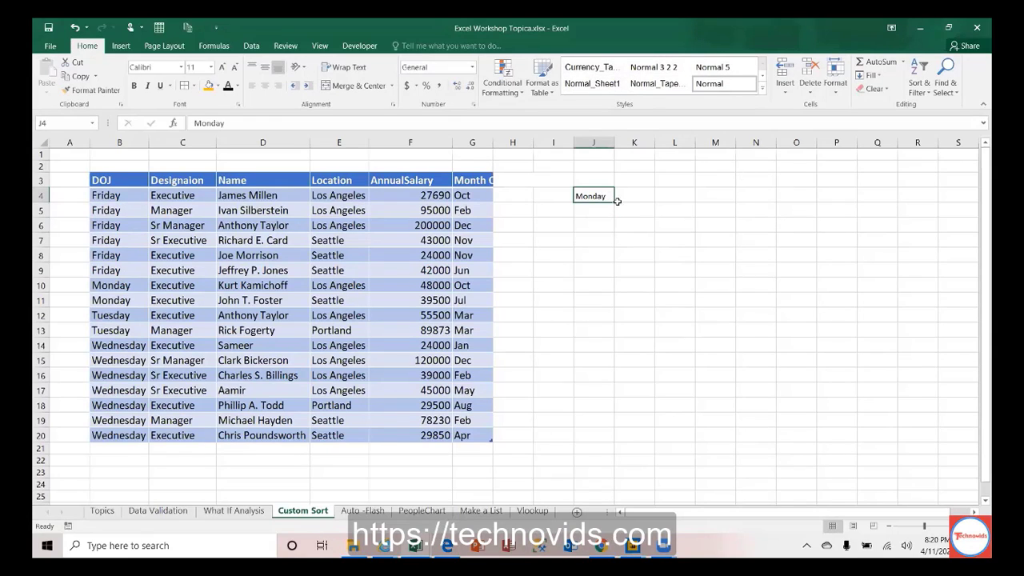
pyautogui.moveTo(614, 201); pyautogui.dragTo(617, 288)
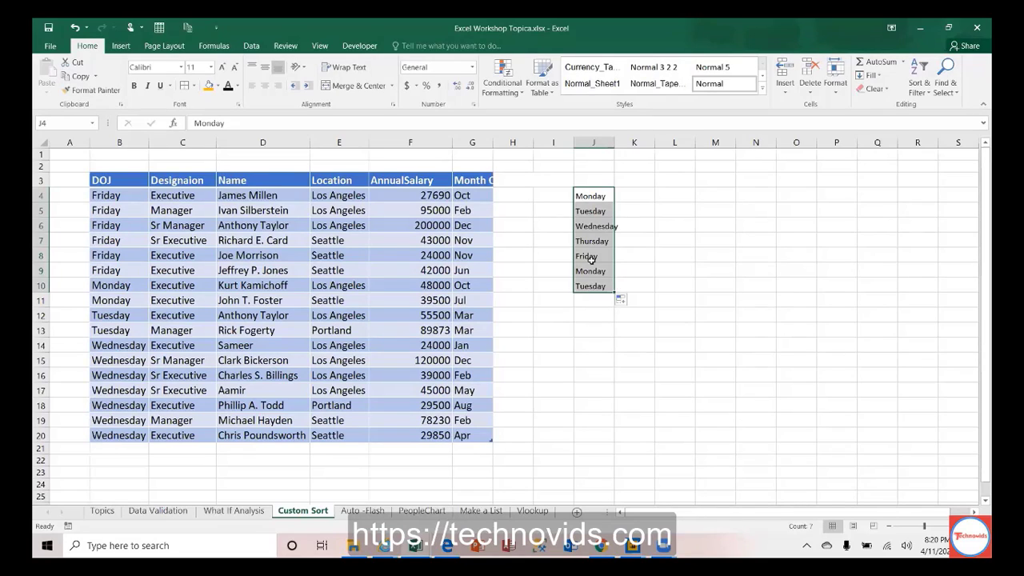
pyautogui.click(590, 273)
pyautogui.write('Saturday')
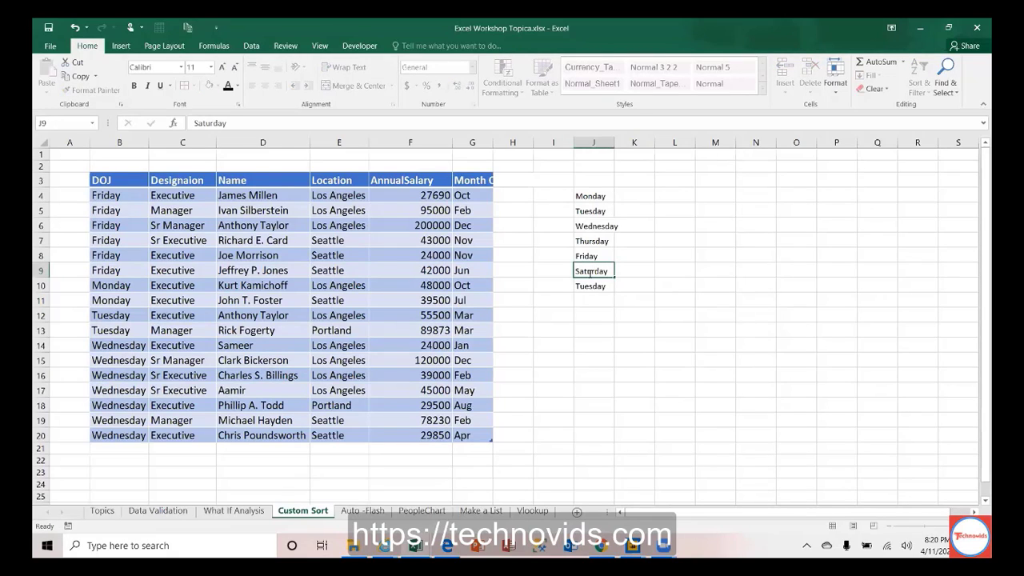
pyautogui.press('Return')
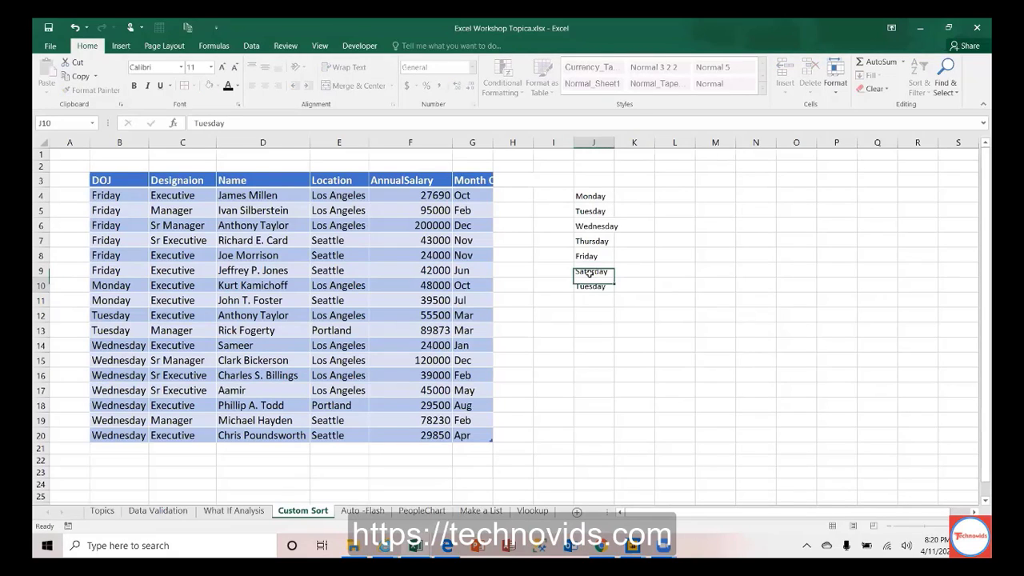
pyautogui.write('Sunday')
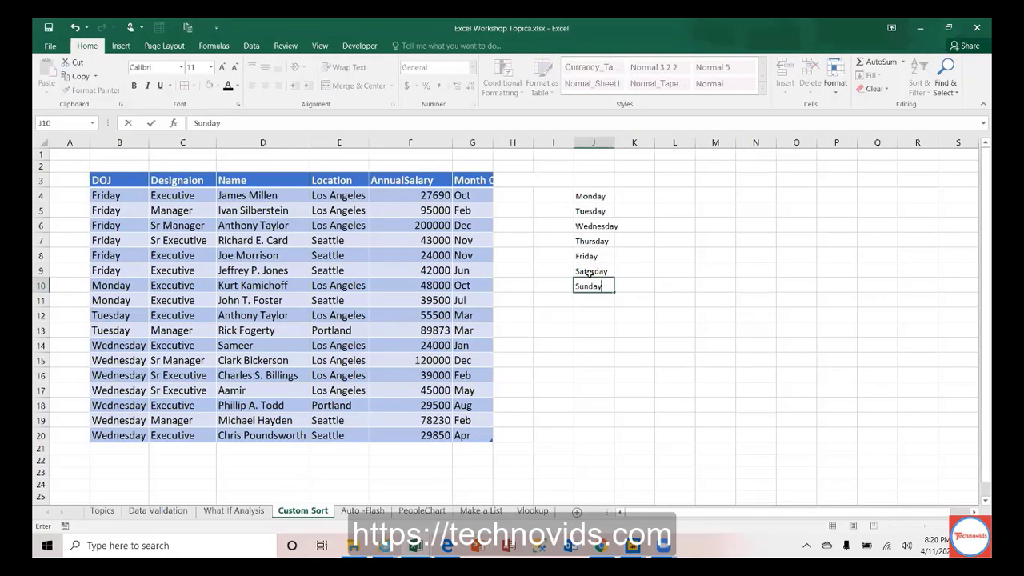
pyautogui.press('Return')
pyautogui.press('Up')
pyautogui.press('Up')
pyautogui.press('Up')
pyautogui.press('Up')
pyautogui.press('Up')
pyautogui.press('Up')
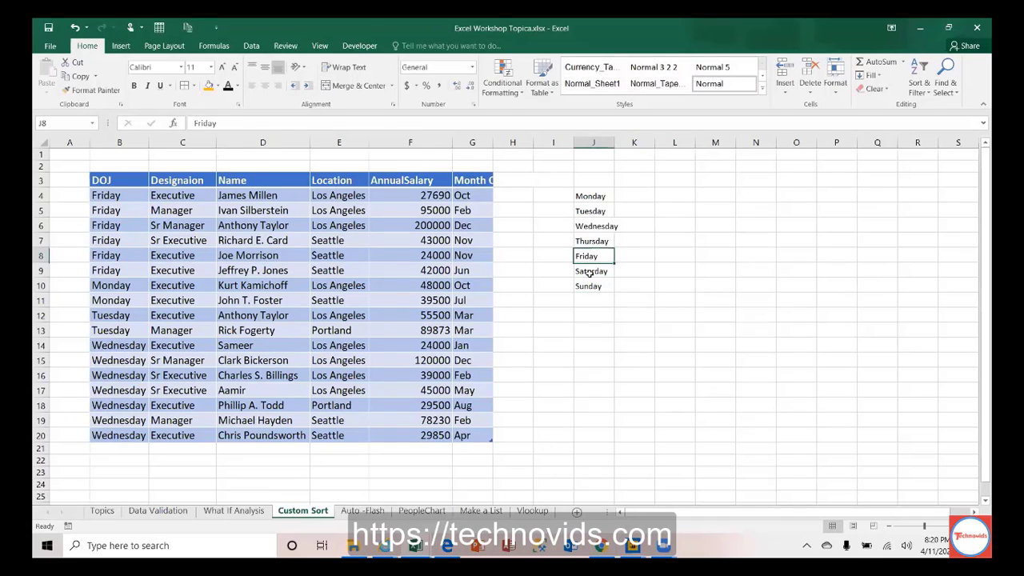
pyautogui.press('Up')
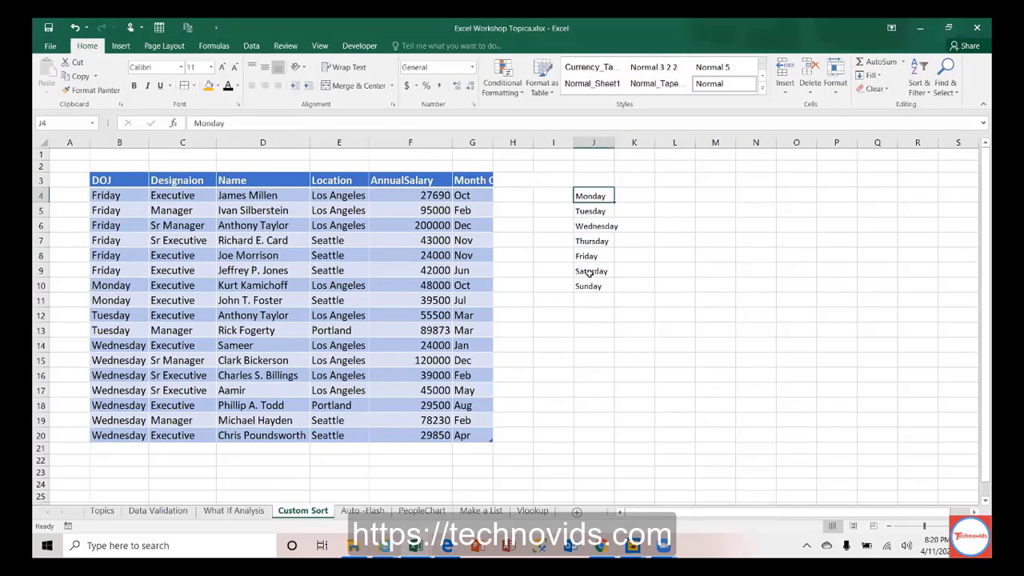
pyautogui.hotkey('ctrl', 'shift', 'Down')
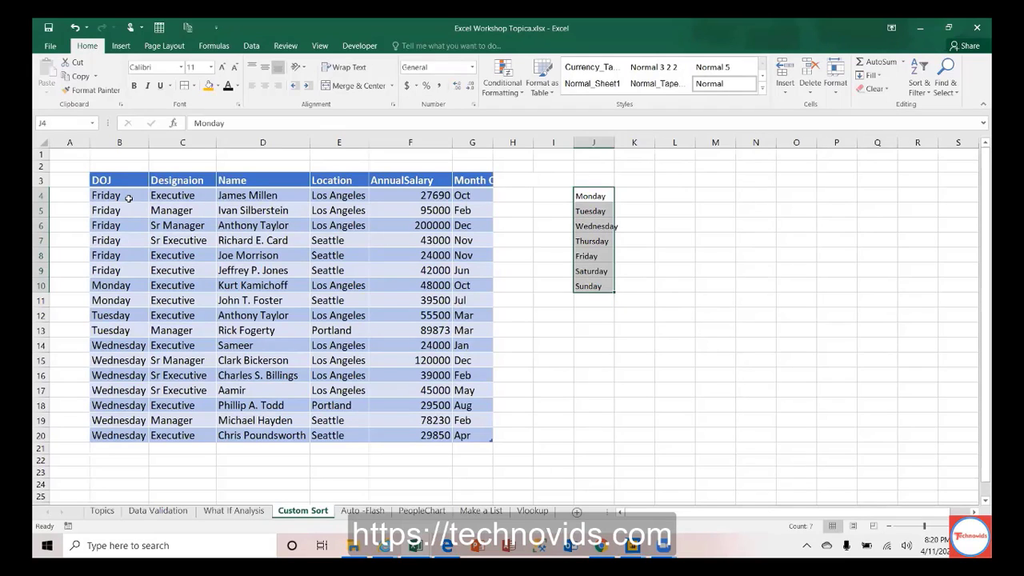
pyautogui.click(677, 195)
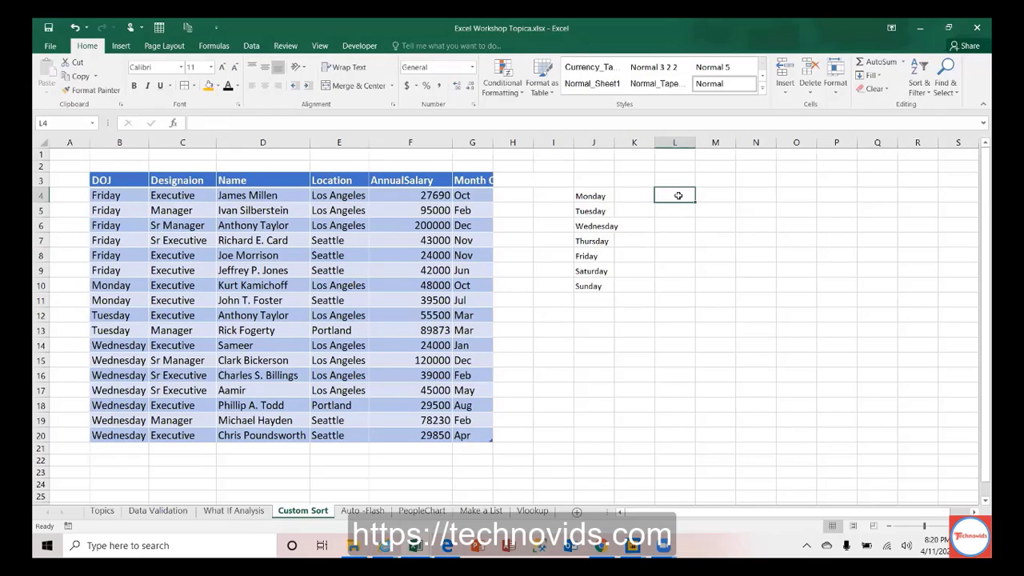
# Step: Fill L4:L15 with Jan through Dec, try sorting it A to Z, then undo
pyautogui.write('Jan')
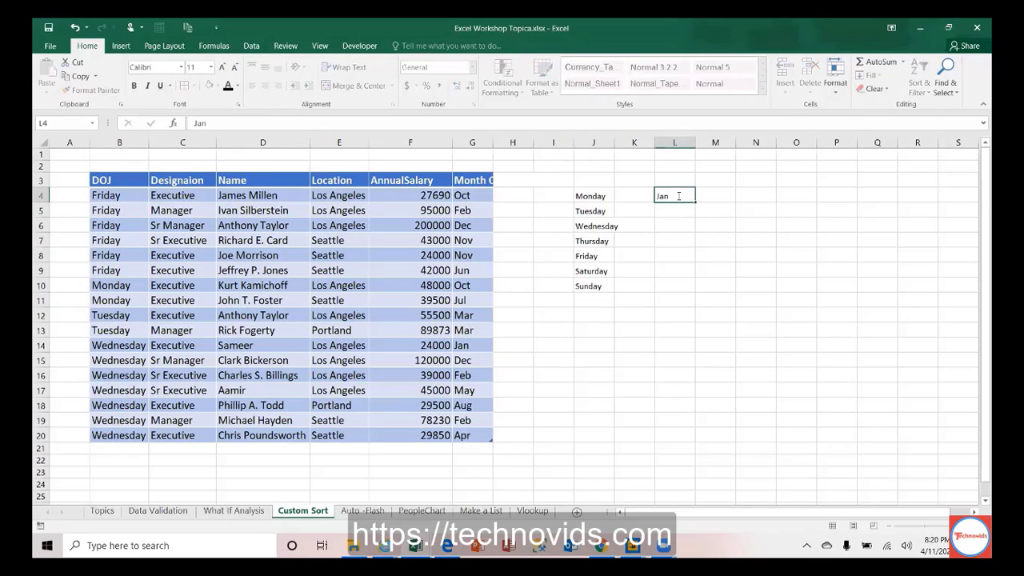
pyautogui.press('Return')
pyautogui.click(681, 196)
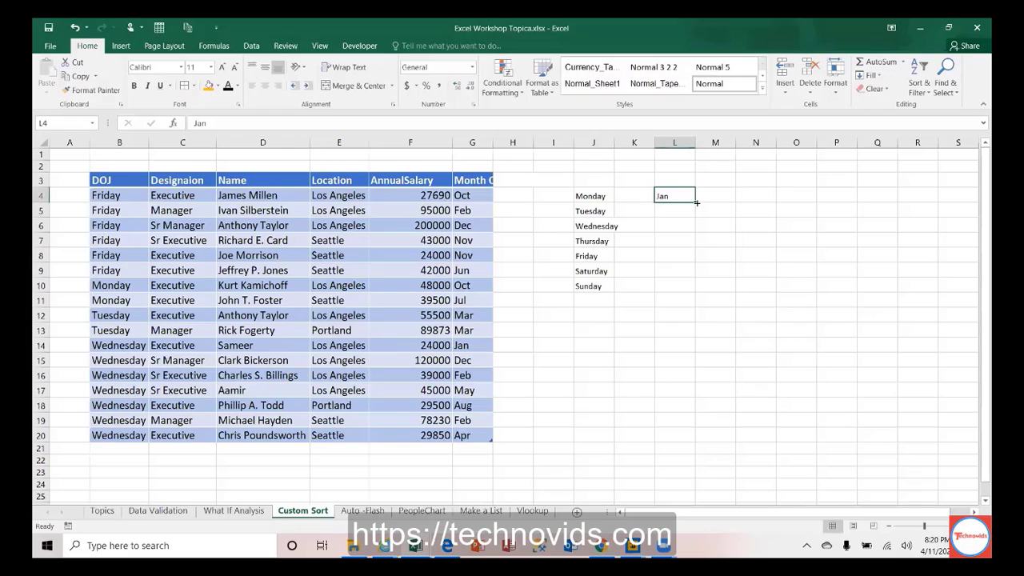
pyautogui.moveTo(696, 202); pyautogui.dragTo(700, 361)
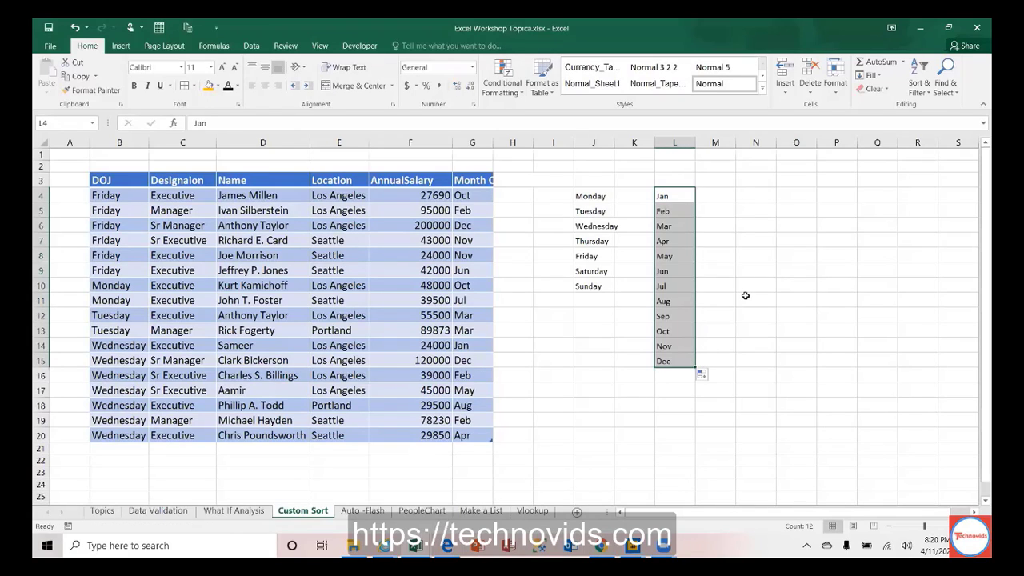
pyautogui.click(920, 86)
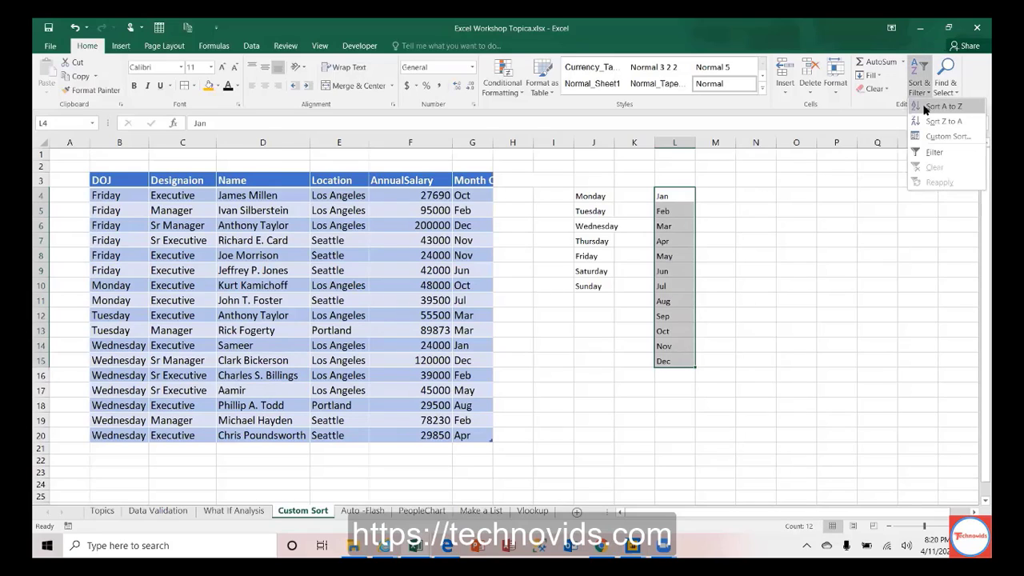
pyautogui.click(928, 106)
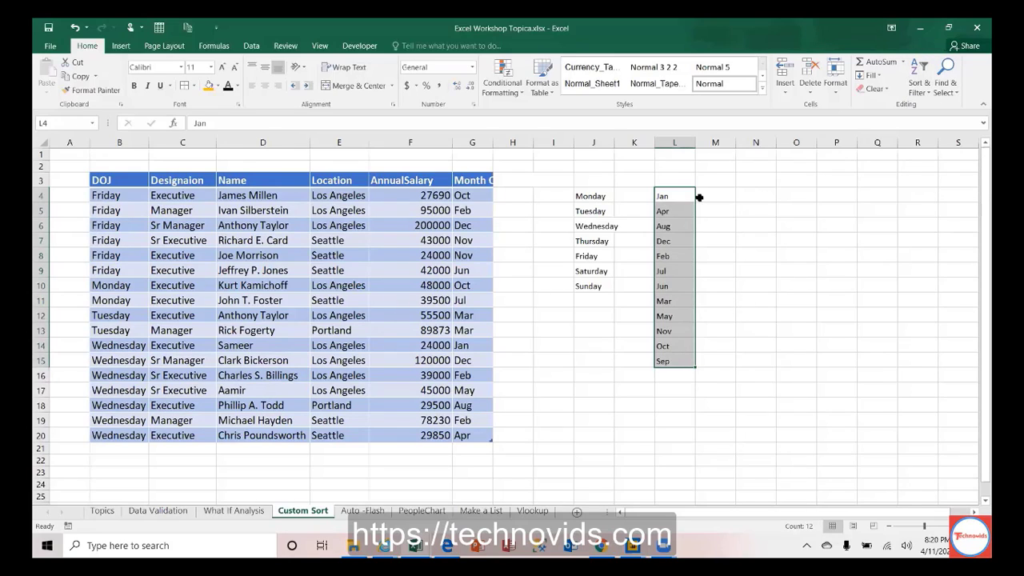
pyautogui.click(672, 196)
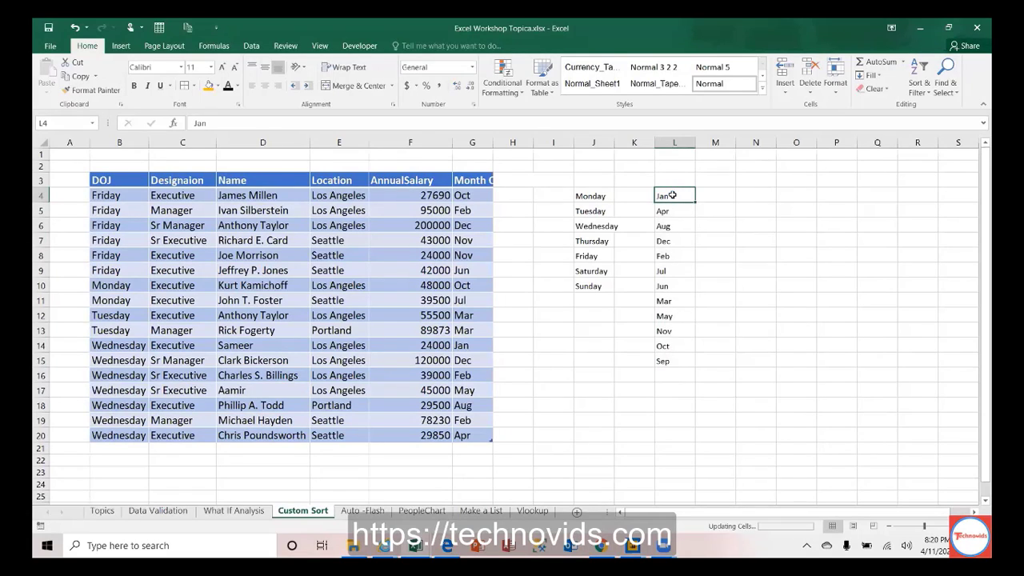
pyautogui.hotkey('ctrl', 'z')
# Step: Add the header Month in L3, fixing the Monath typo, and select the column
pyautogui.press('Up')
pyautogui.write('Monath')
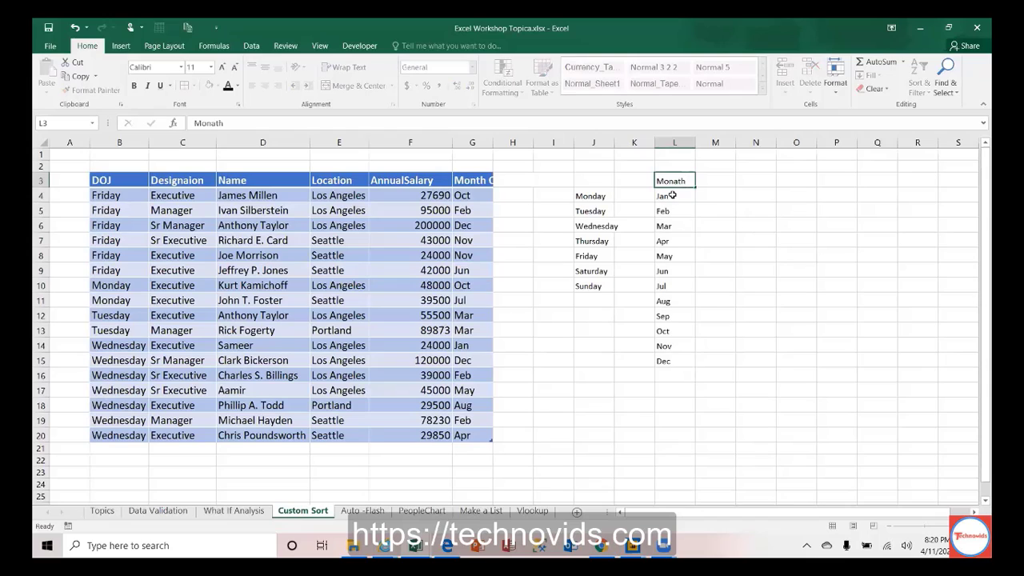
pyautogui.press('Return')
pyautogui.press('BackSpace')
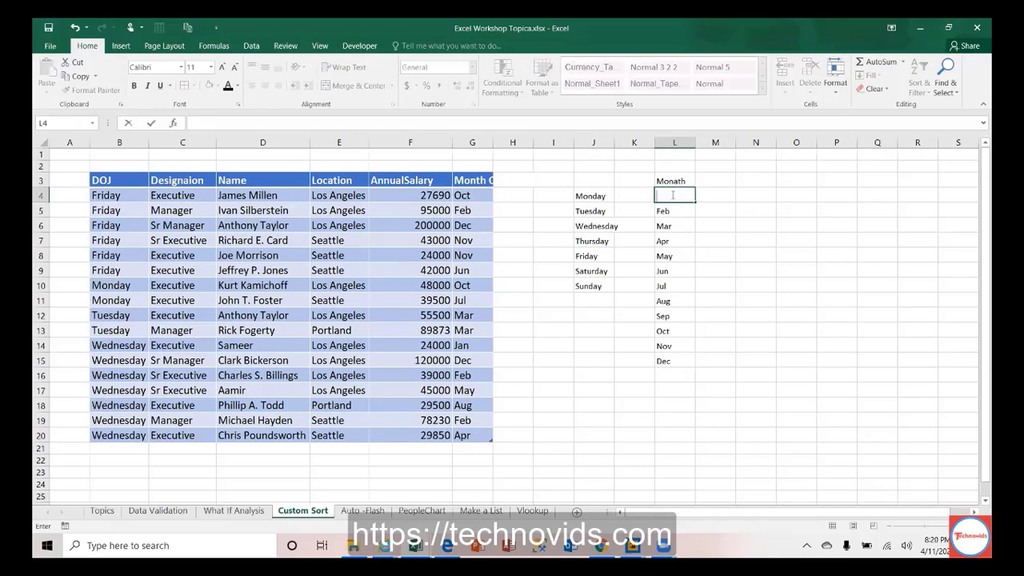
pyautogui.press('Escape')
pyautogui.press('Up')
pyautogui.press('F2')
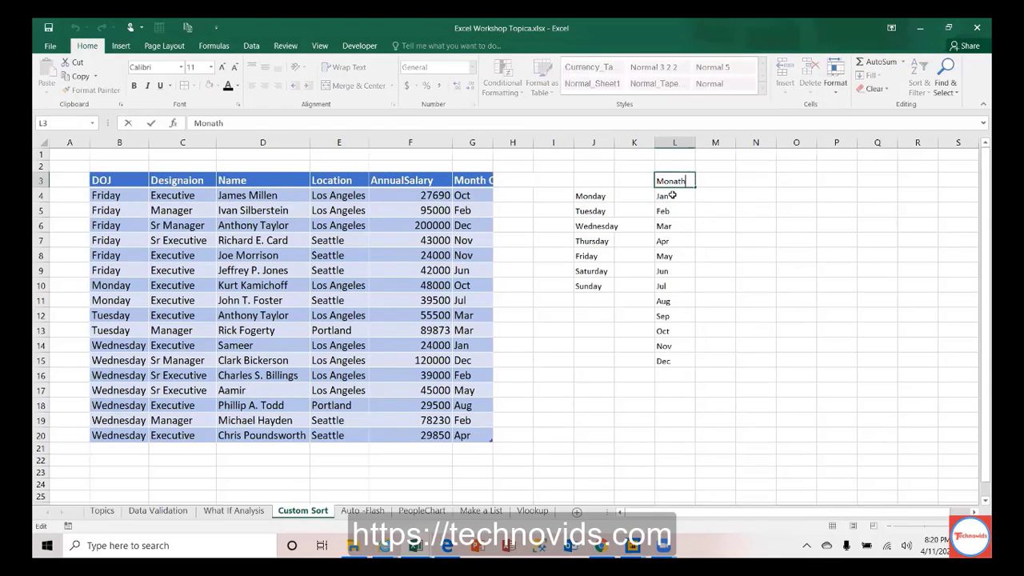
pyautogui.press('BackSpace')
pyautogui.press('Return')
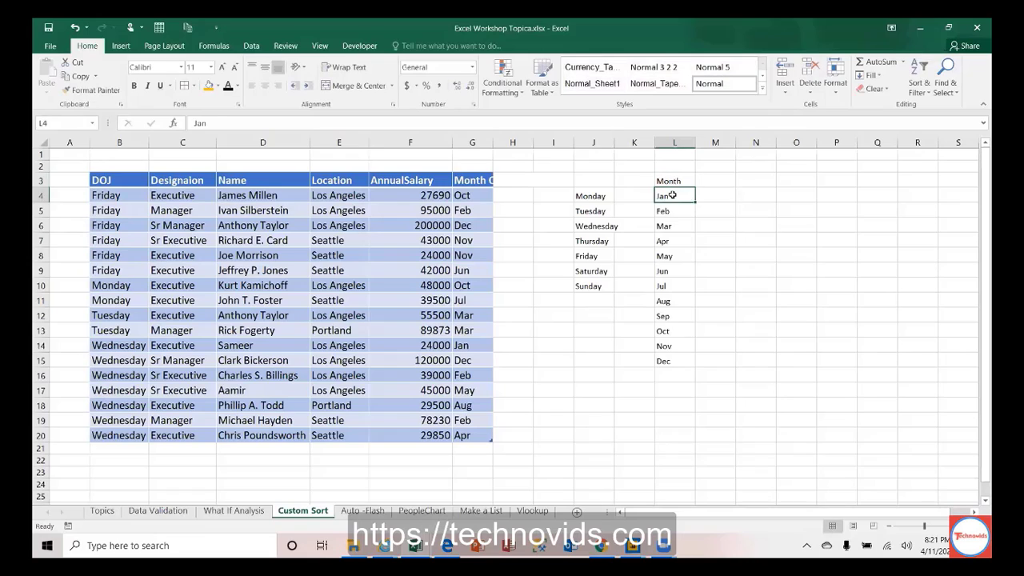
pyautogui.press('Up')
pyautogui.hotkey('ctrl', 'shift', 'Down')
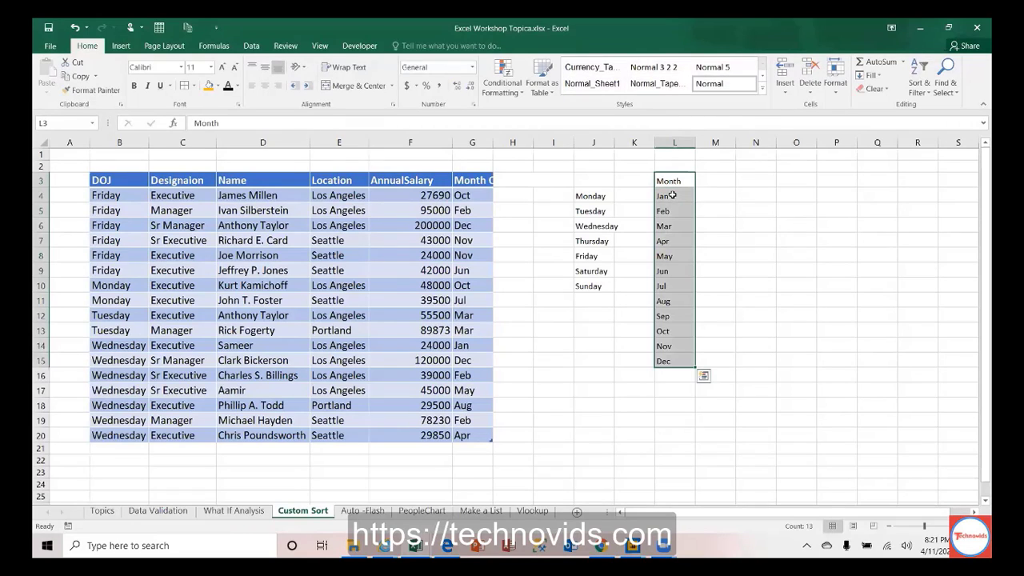
# Step: Sort the Month column alphabetically
pyautogui.click(922, 87)
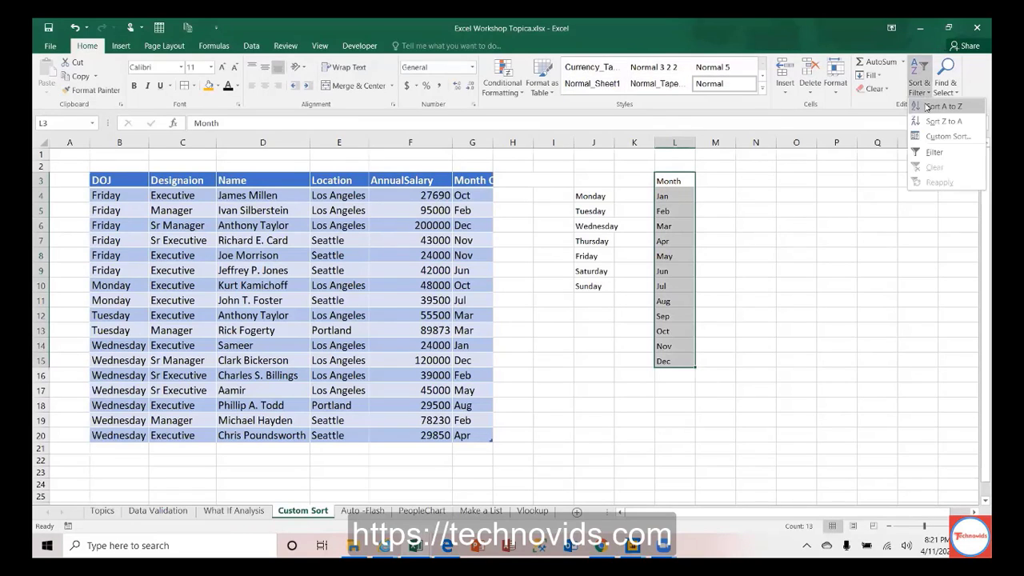
pyautogui.click(926, 106)
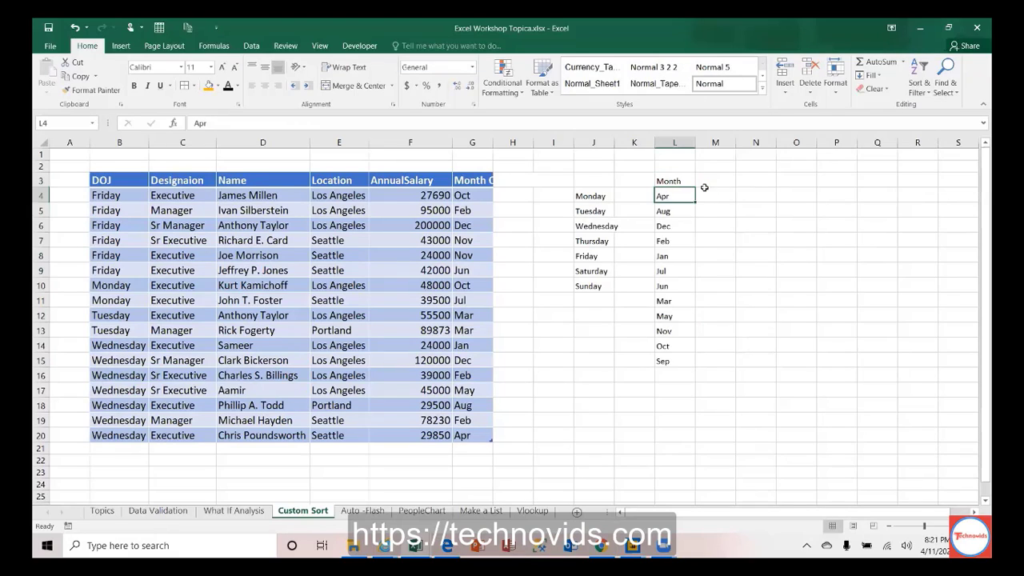
pyautogui.press('Down')
pyautogui.press('Down')
pyautogui.press('Down')
pyautogui.press('Up')
pyautogui.press('Up')
pyautogui.press('Up')
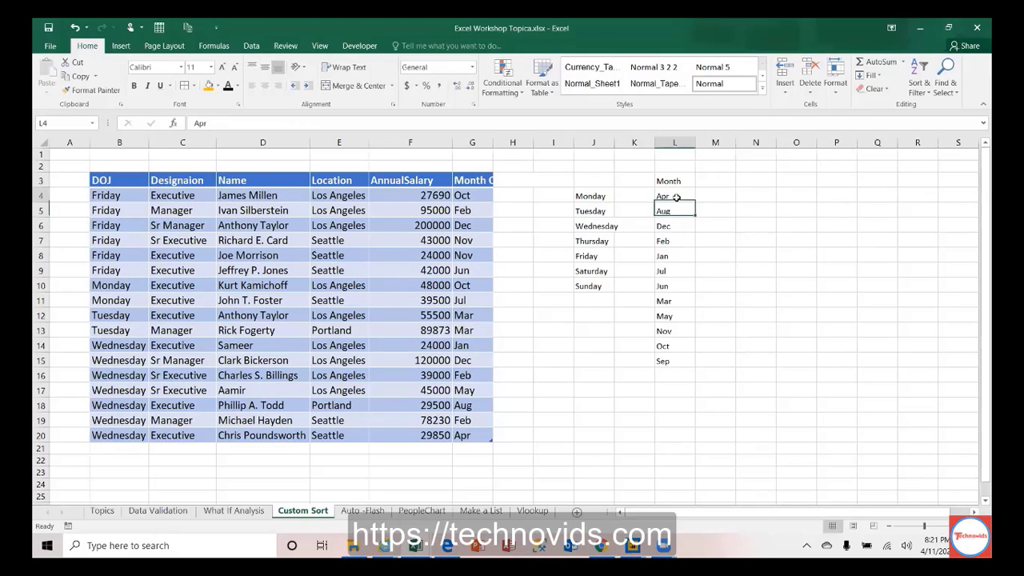
pyautogui.press('Up')
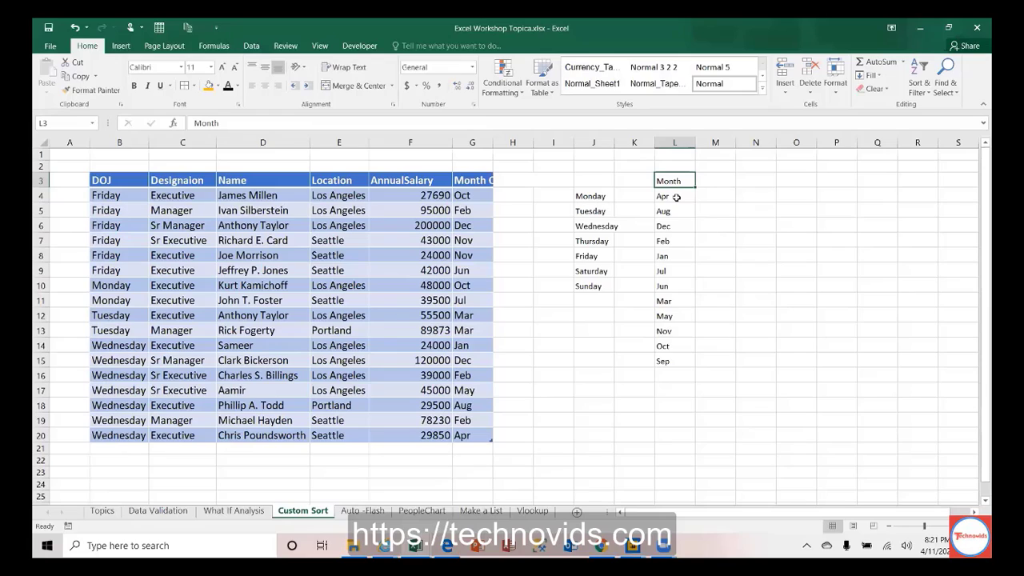
# Step: Put Jan back in L4 and refill L4:L15 with Jan through Dec in calendar order
pyautogui.click(676, 197)
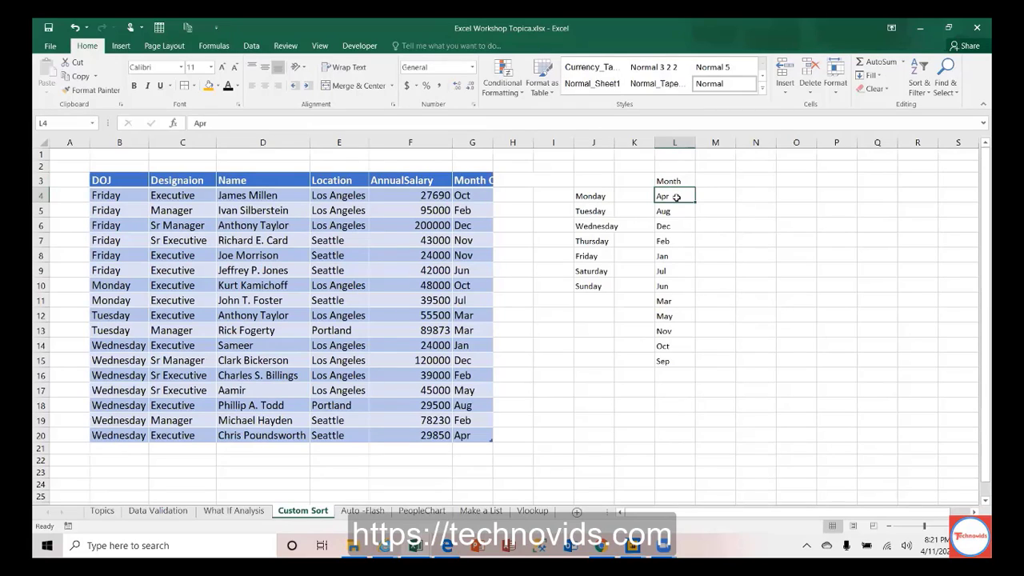
pyautogui.write('jan')
pyautogui.press('Return')
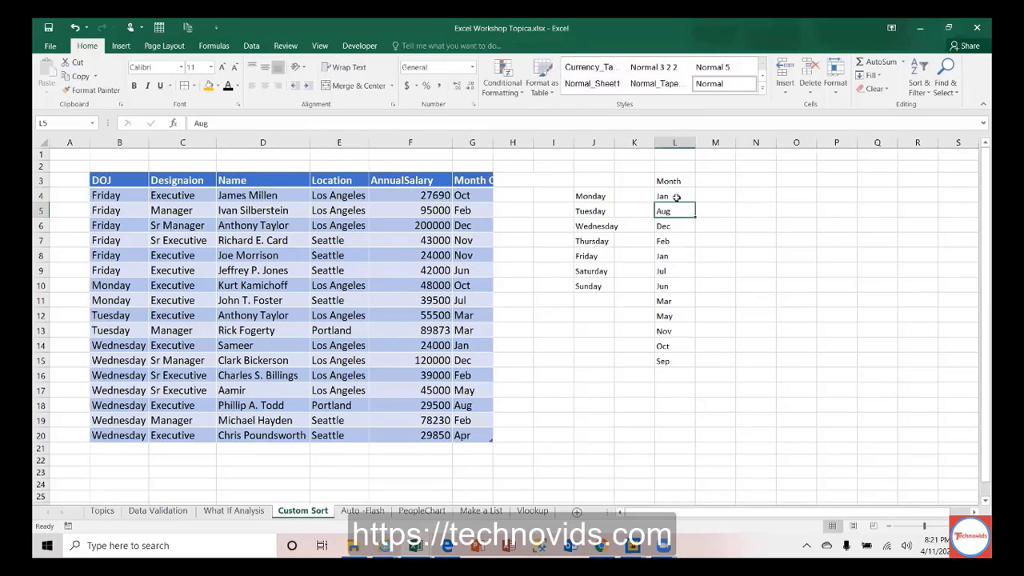
pyautogui.click(676, 197)
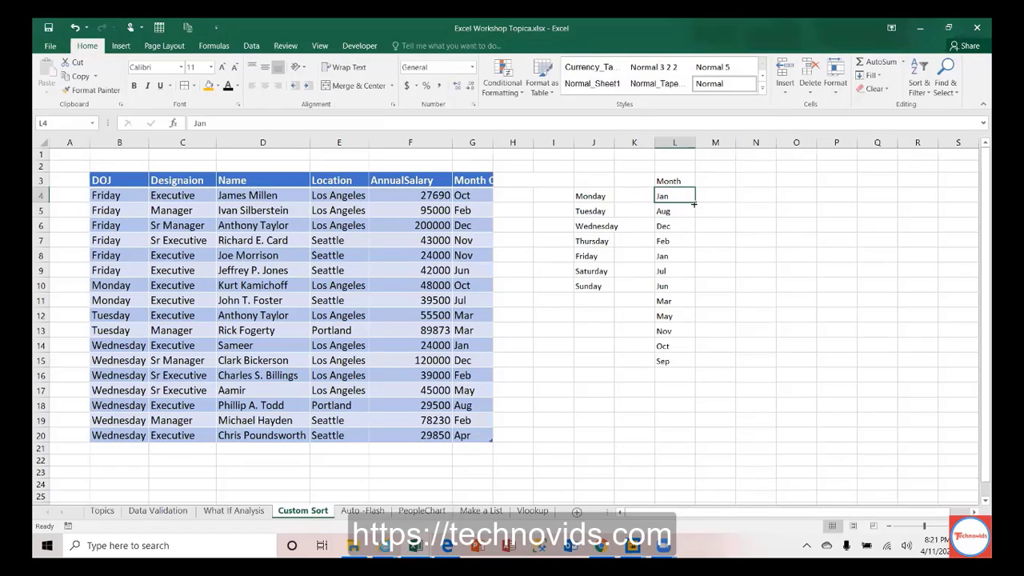
pyautogui.moveTo(693, 203); pyautogui.dragTo(693, 362)
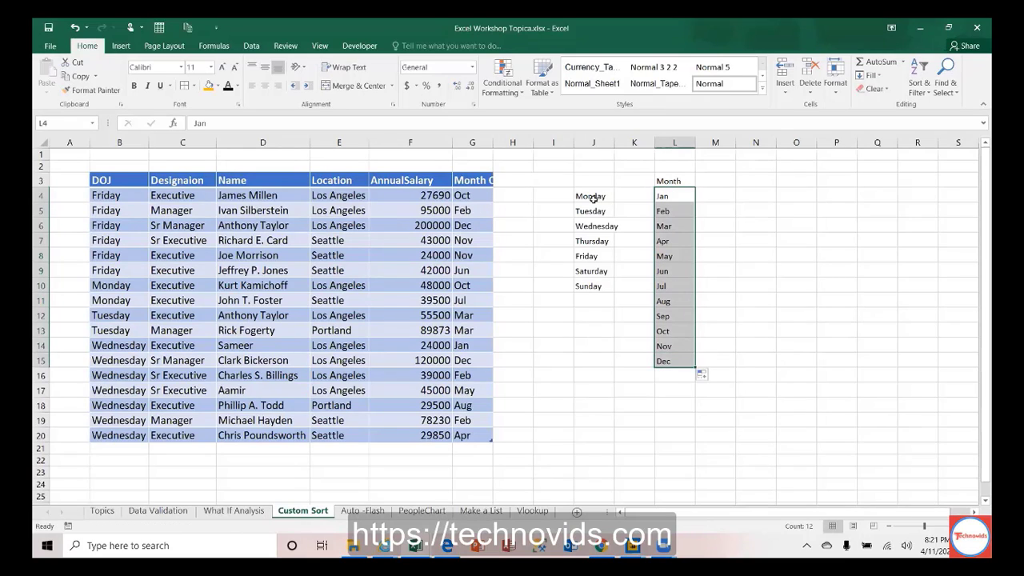
pyautogui.moveTo(592, 199); pyautogui.dragTo(592, 285)
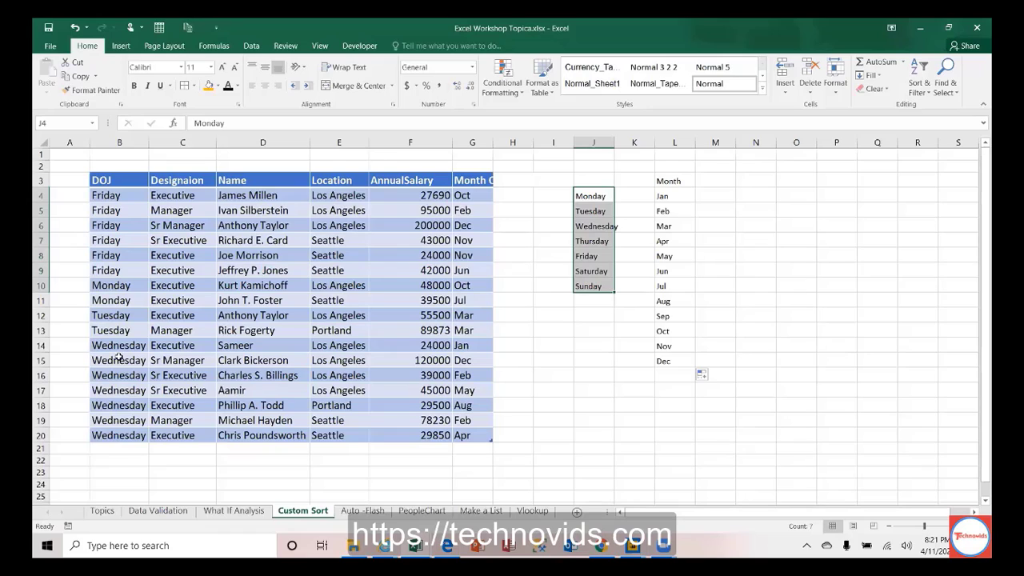
# Step: Paste Thursday from the weekday list into DOJ cells B7 and B8
pyautogui.click(132, 196)
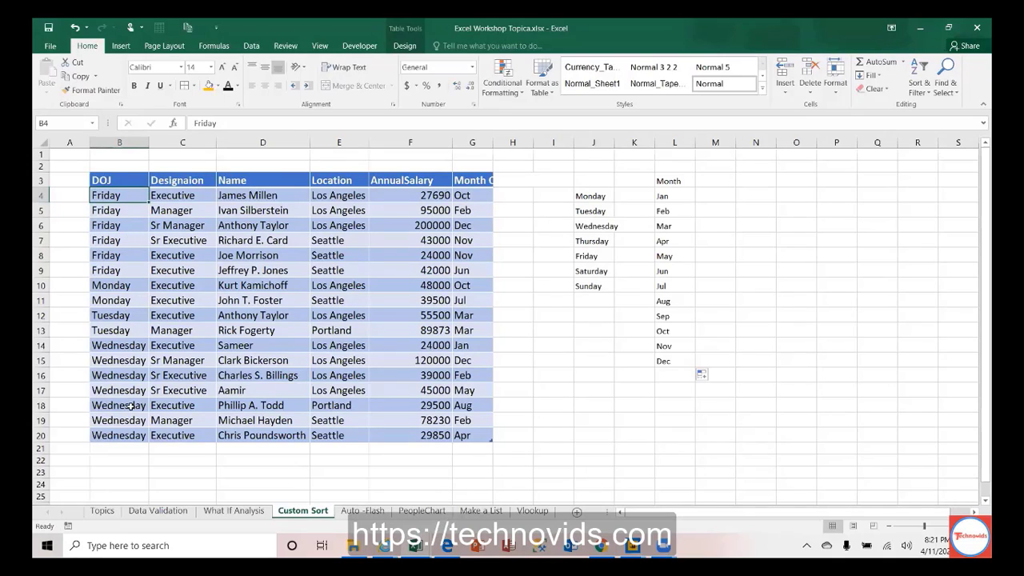
pyautogui.click(124, 349)
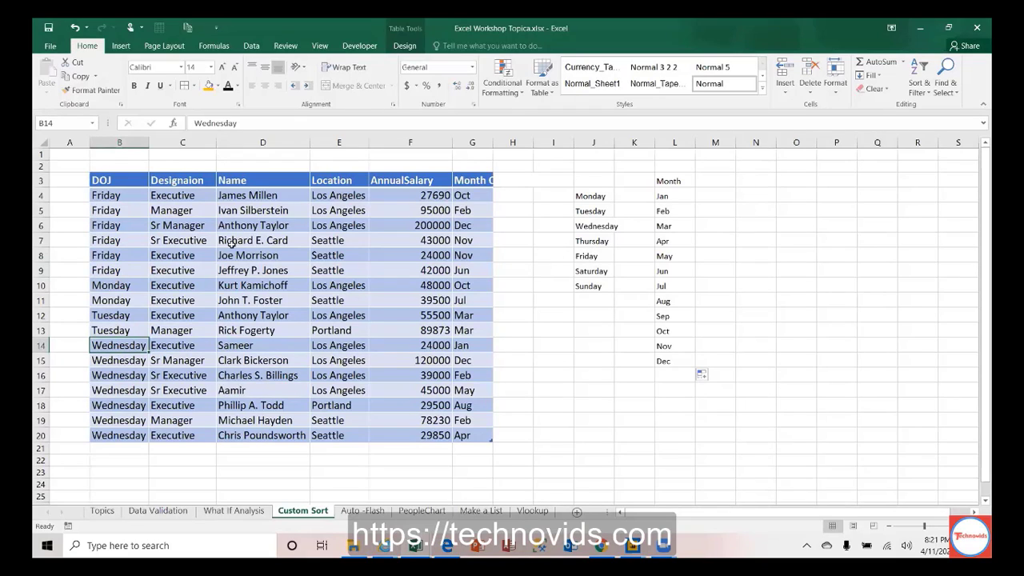
pyautogui.click(589, 241)
pyautogui.doubleClick(249, 122)
pyautogui.hotkey('ctrl', 'c')
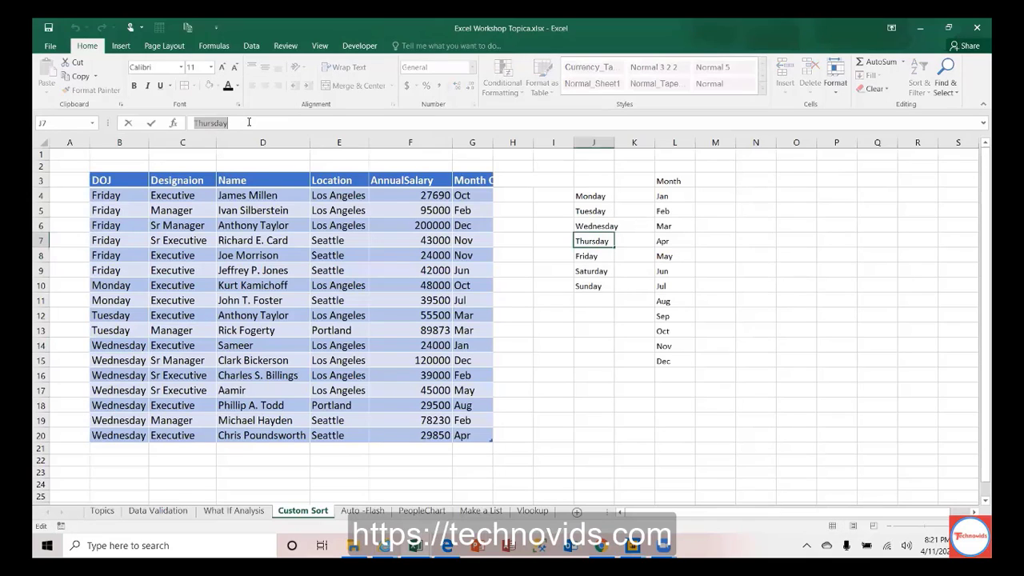
pyautogui.click(110, 240)
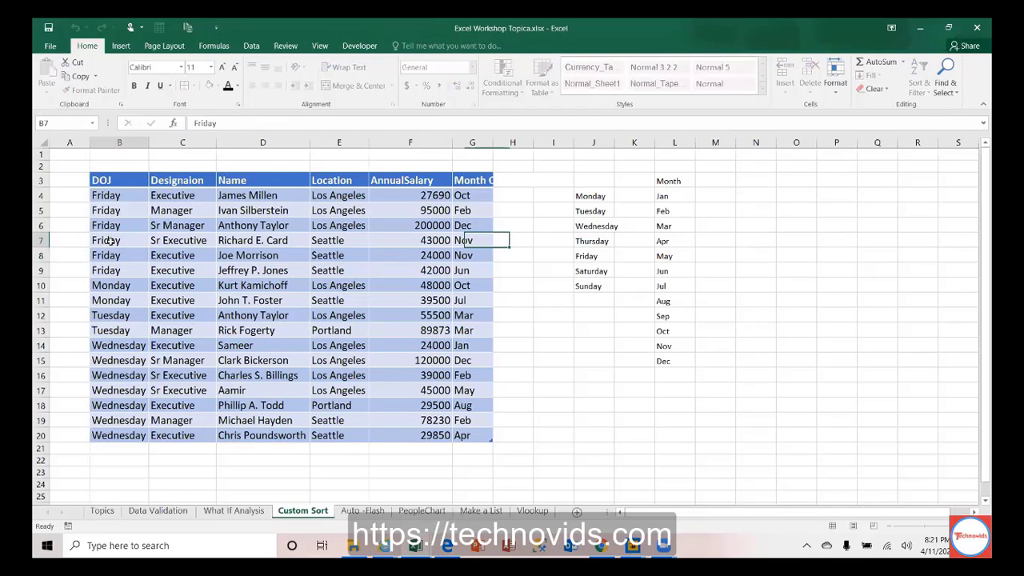
pyautogui.moveTo(110, 240); pyautogui.dragTo(115, 256)
pyautogui.hotkey('ctrl', 'v')
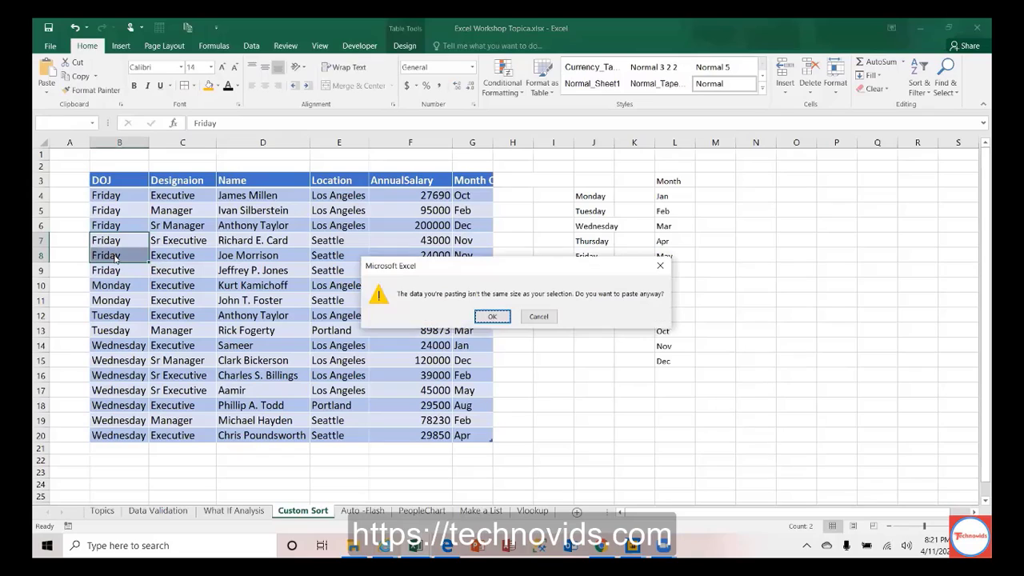
pyautogui.press('Return')
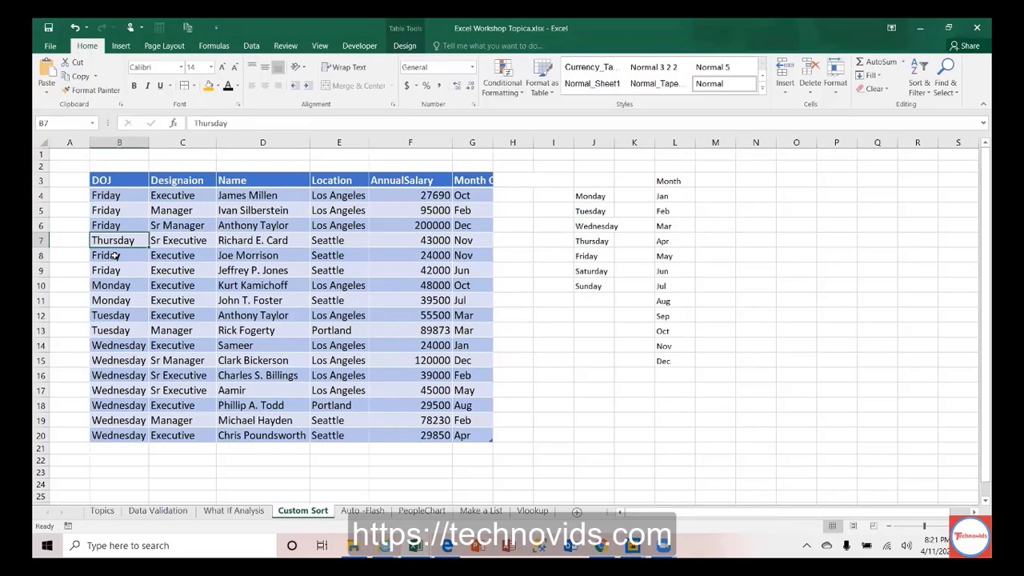
pyautogui.press('Down')
pyautogui.hotkey('ctrl', 'v')
pyautogui.press('Down')
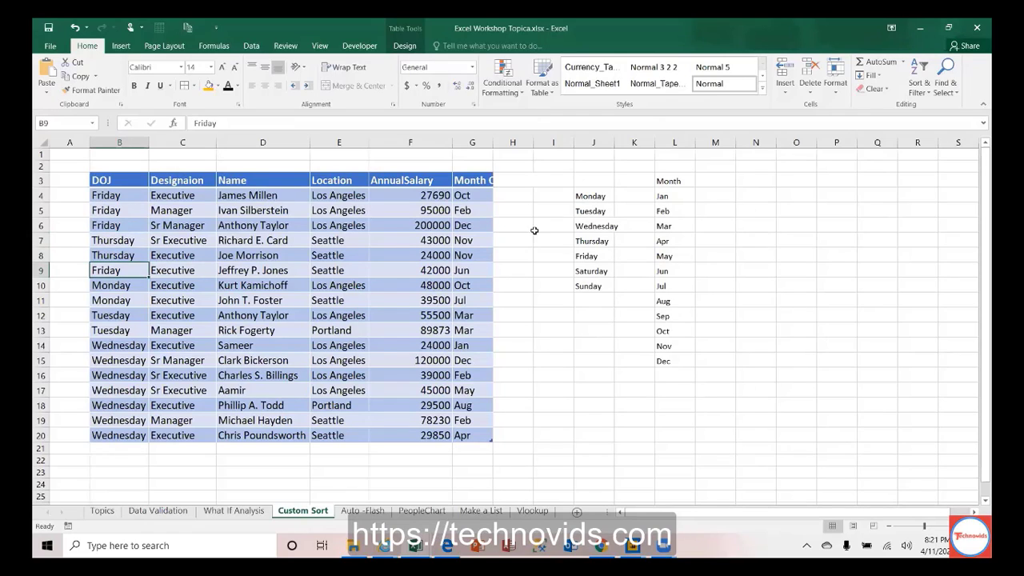
# Step: Paste Saturday into B15 and B18, and type Sunday in B20
pyautogui.click(596, 268)
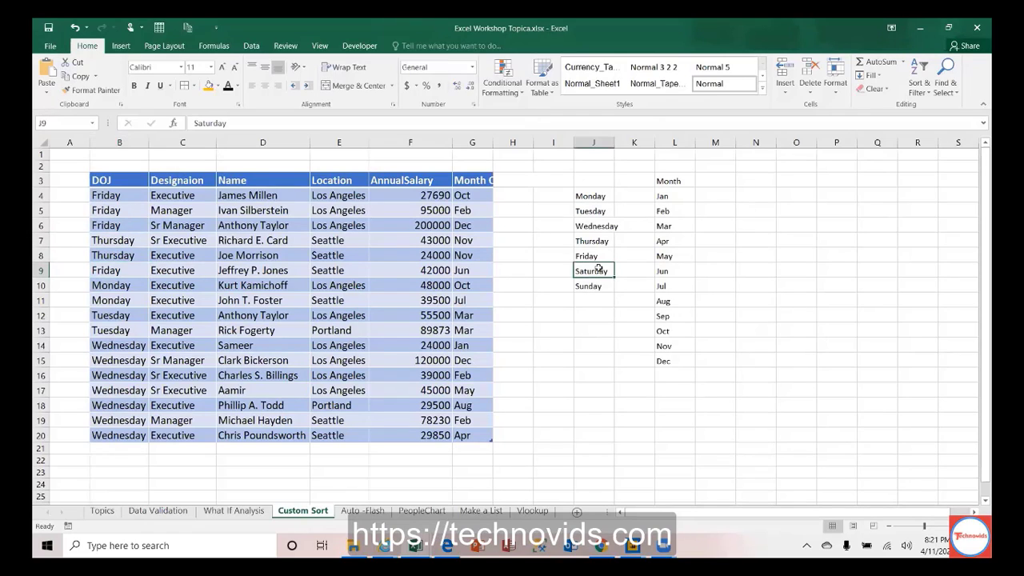
pyautogui.hotkey('ctrl', 'c')
pyautogui.click(117, 362)
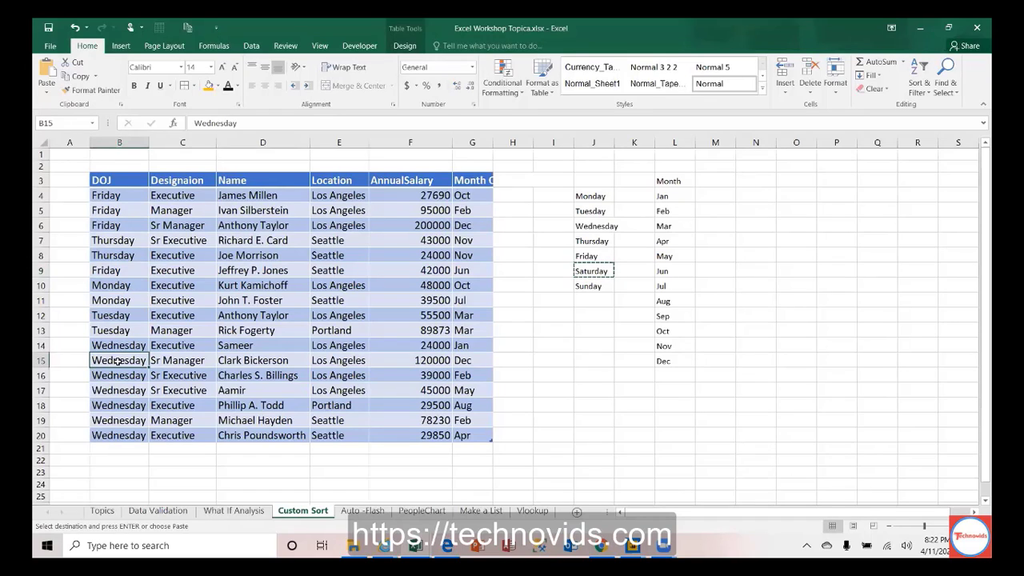
pyautogui.hotkey('ctrl', 'v')
pyautogui.press('Down')
pyautogui.press('Down')
pyautogui.press('Down')
pyautogui.hotkey('ctrl', 'v')
pyautogui.press('Down')
pyautogui.press('Down')
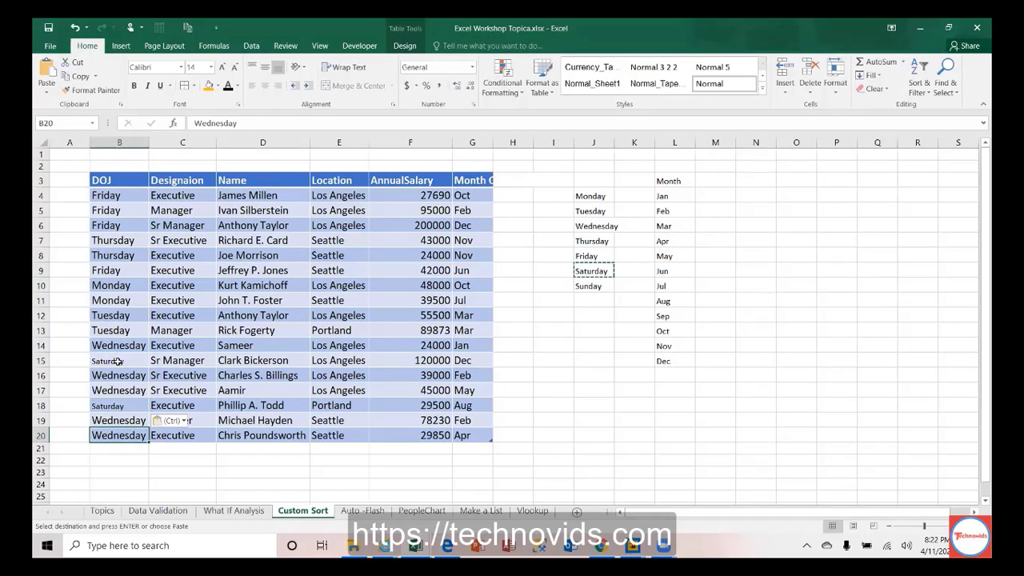
pyautogui.write('Sunday')
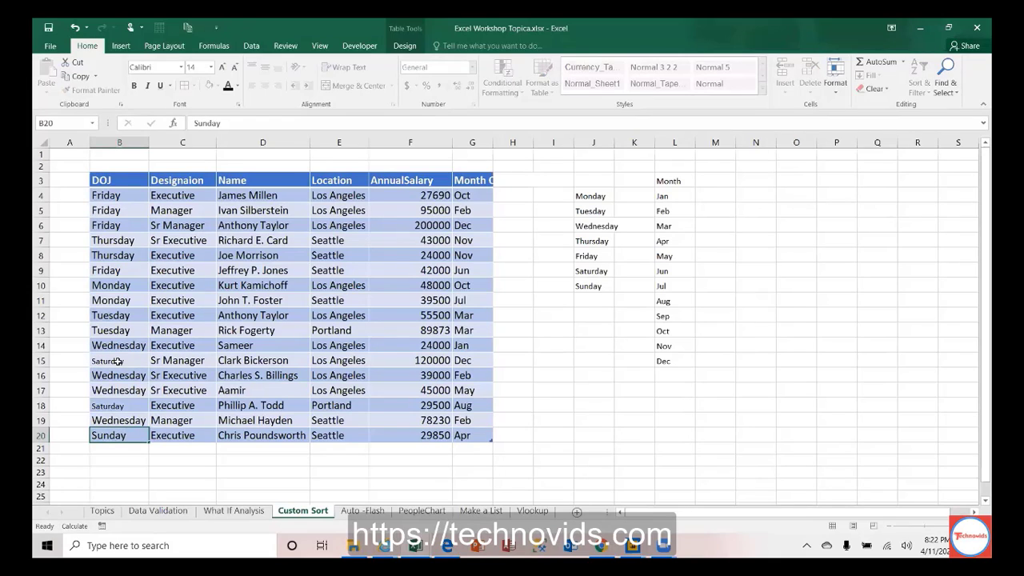
# Step: Confirm Sunday in B20 and set DOJ values B4:B20 to font size 14
pyautogui.press('Return')
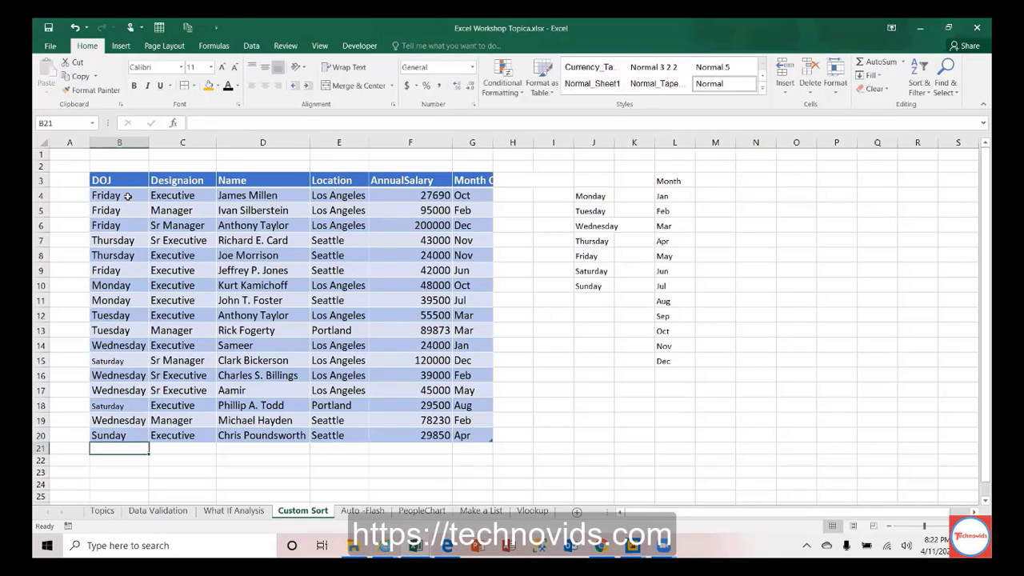
pyautogui.moveTo(120, 195); pyautogui.dragTo(120, 436)
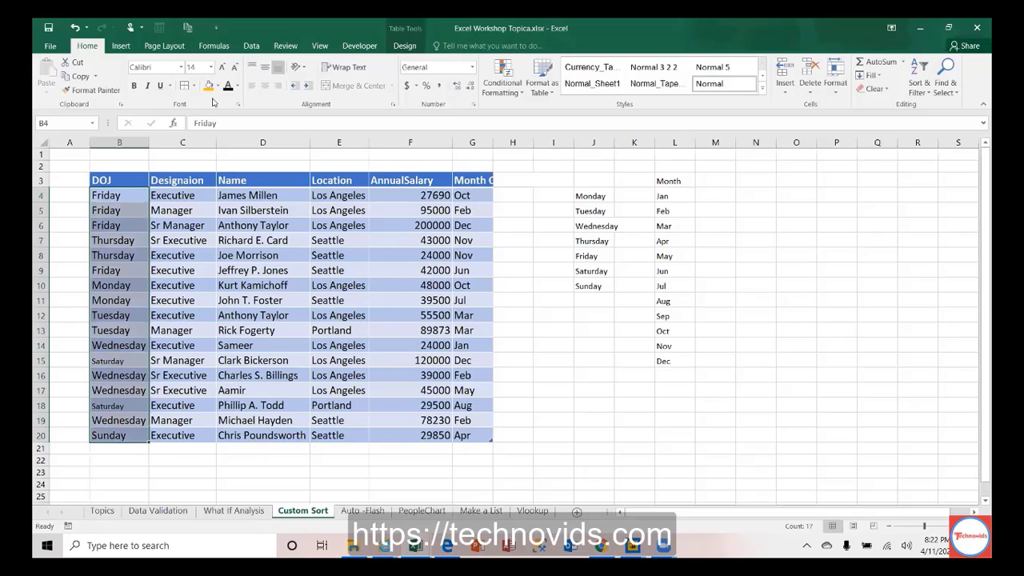
pyautogui.click(121, 195)
pyautogui.hotkey('ctrl', 'shift', 'Down')
pyautogui.press('Return')
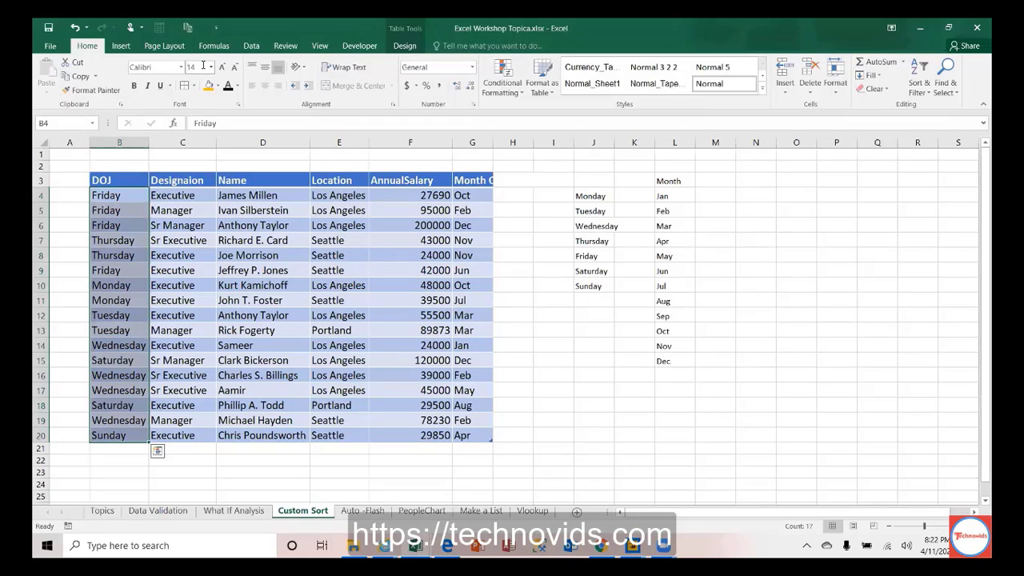
# Step: Autofit column G so the full Month Of Joining header shows
pyautogui.press('Up')
pyautogui.press('Down')
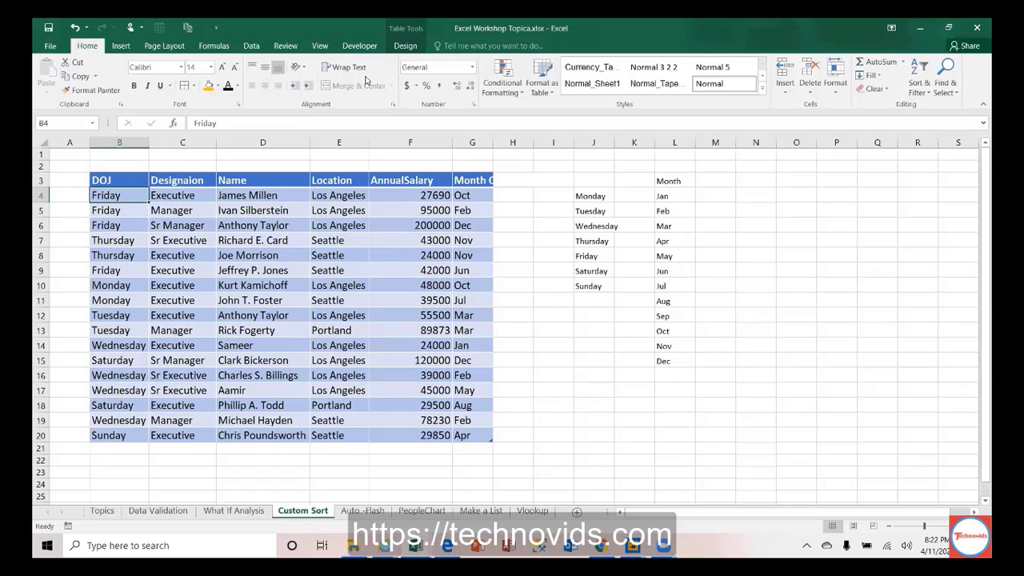
pyautogui.press('Up')
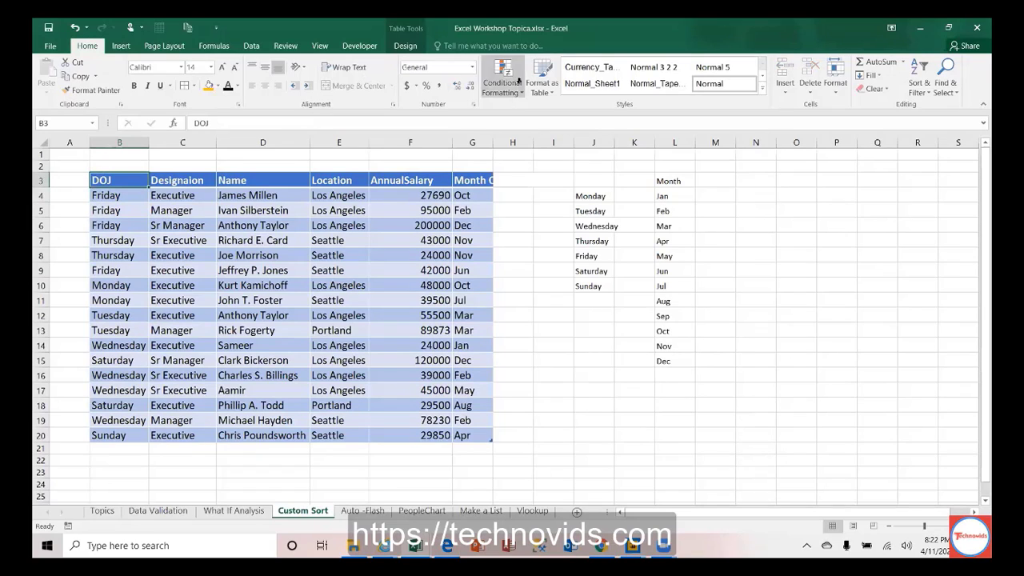
pyautogui.doubleClick(503, 142)
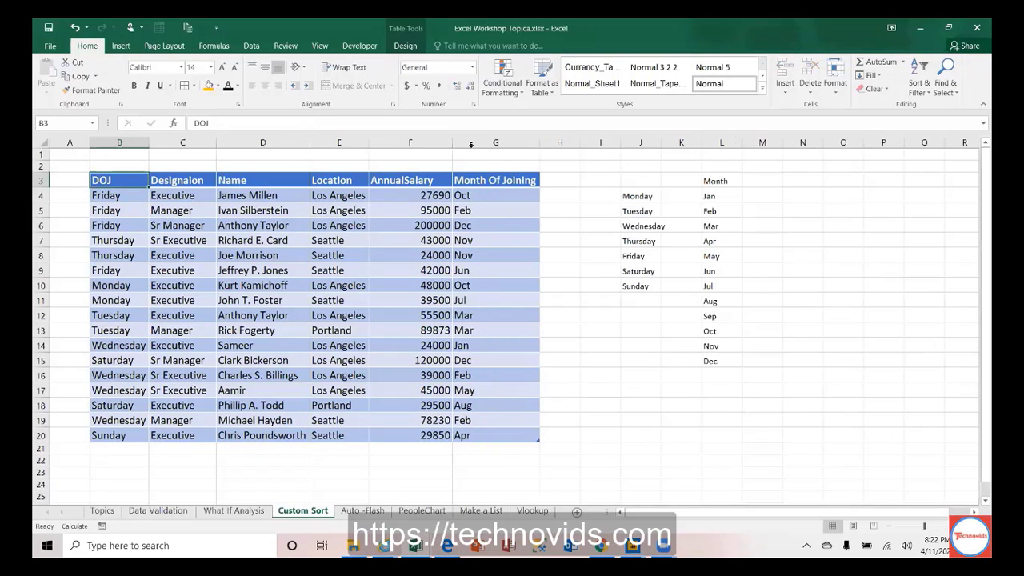
pyautogui.click(114, 197)
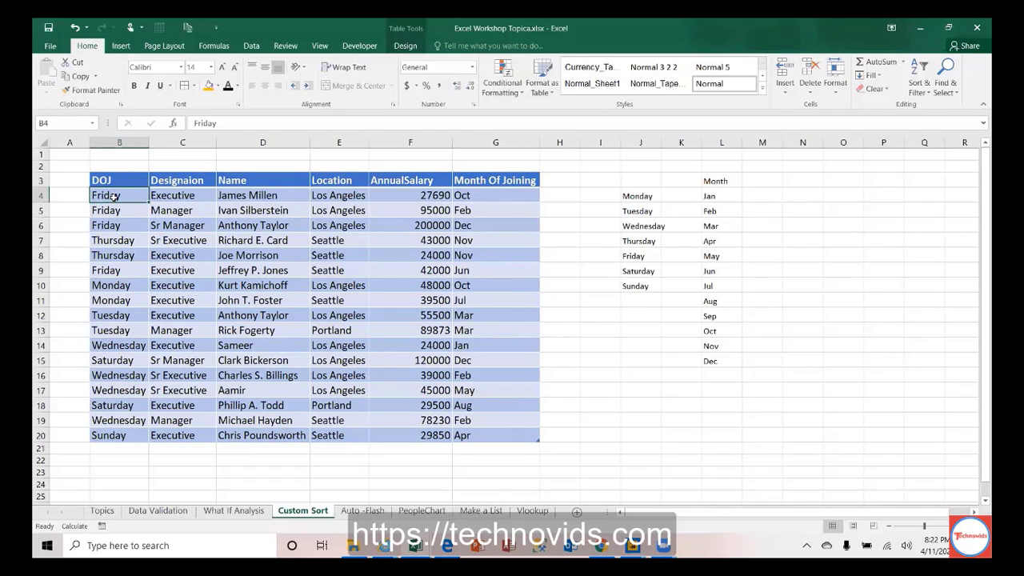
pyautogui.moveTo(623, 196); pyautogui.dragTo(632, 283)
pyautogui.click(644, 269)
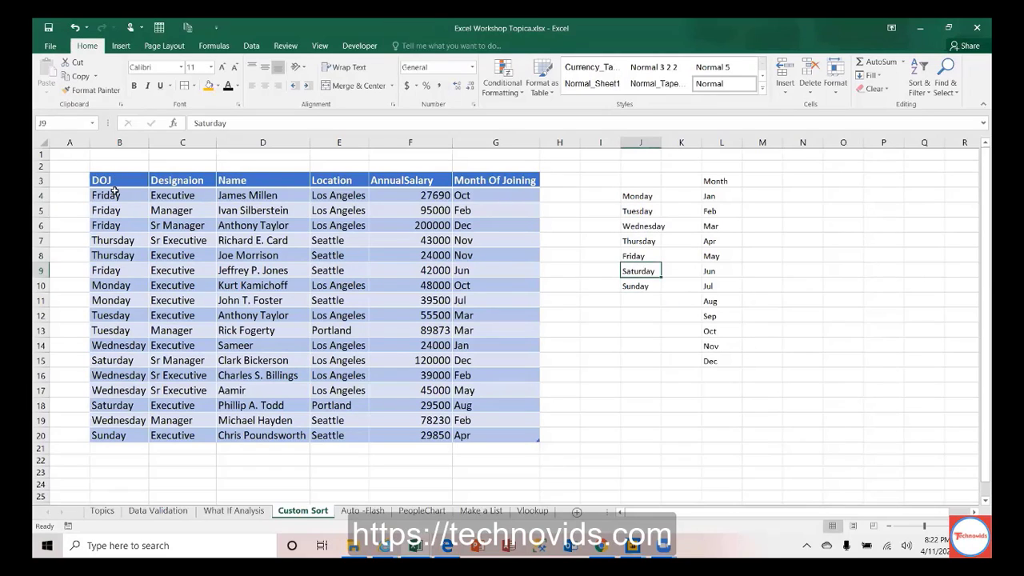
pyautogui.click(114, 194)
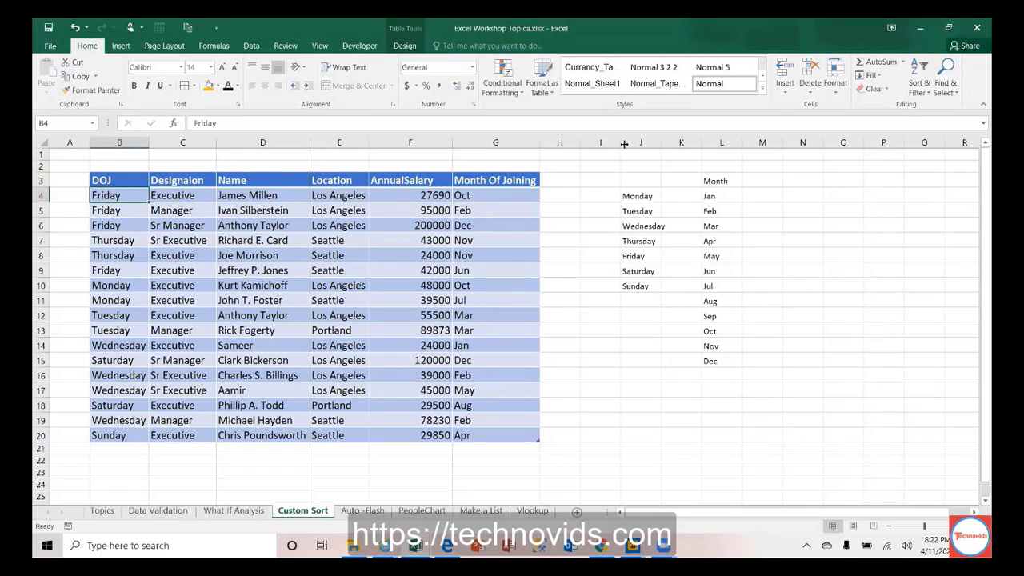
# Step: Open Custom Sort and delete the existing Location and DOJ sort levels
pyautogui.click(920, 74)
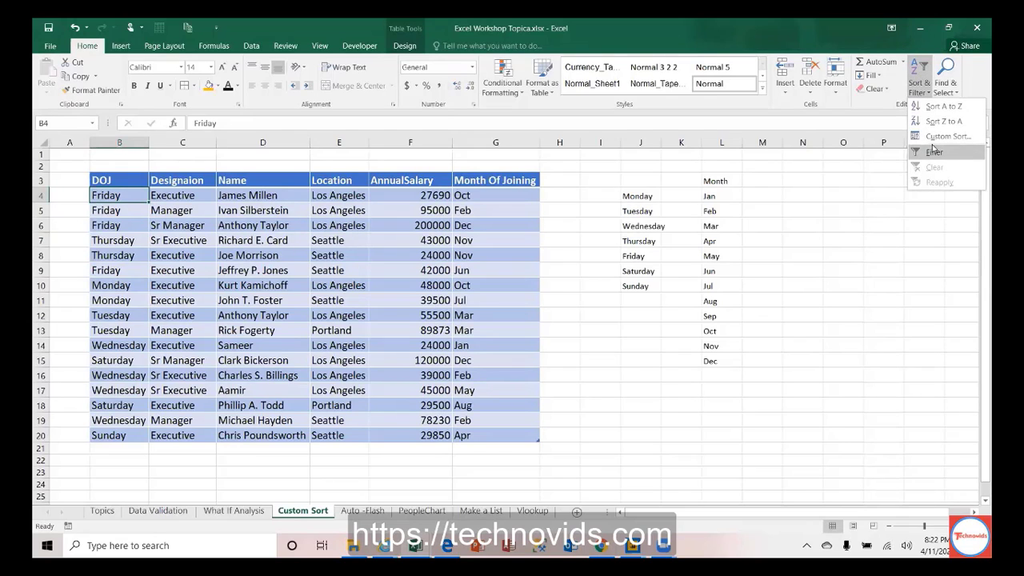
pyautogui.click(933, 140)
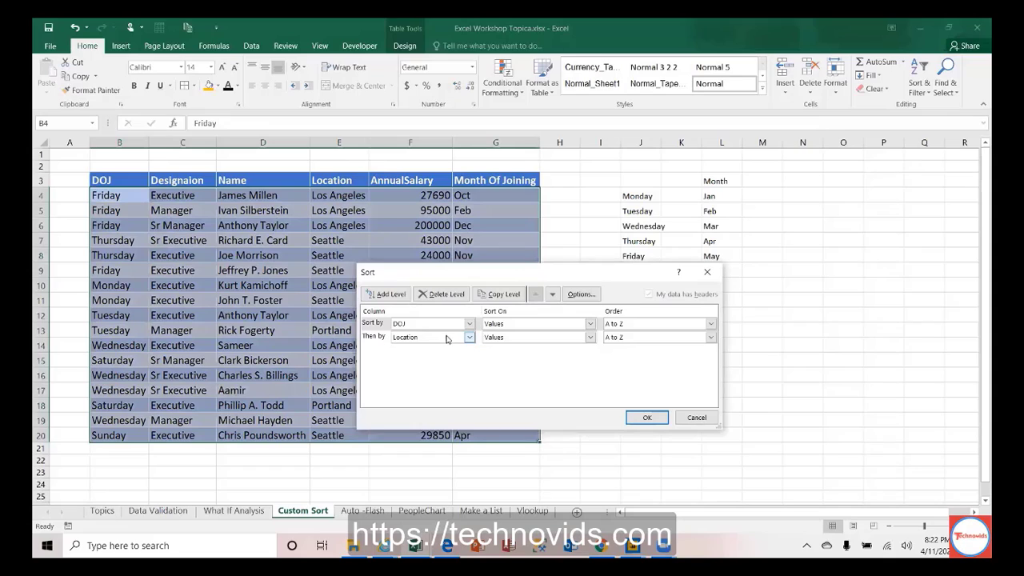
pyautogui.click(506, 338)
pyautogui.click(450, 296)
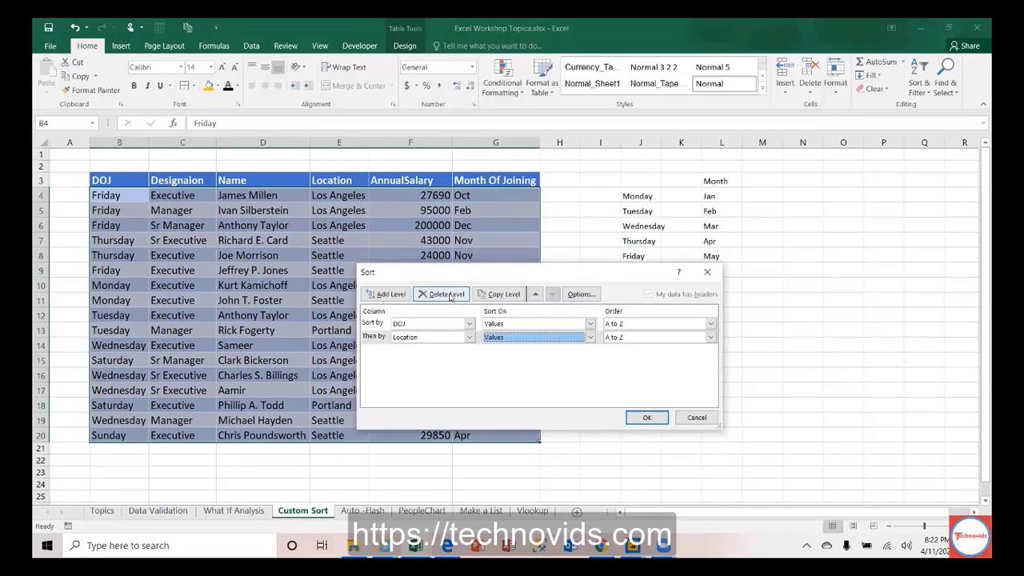
pyautogui.click(450, 296)
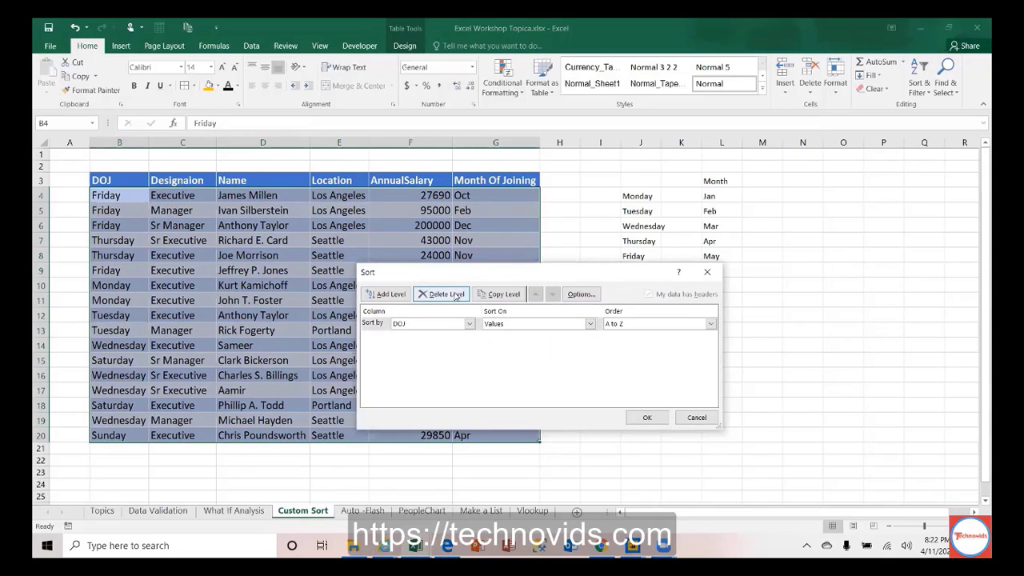
pyautogui.click(456, 295)
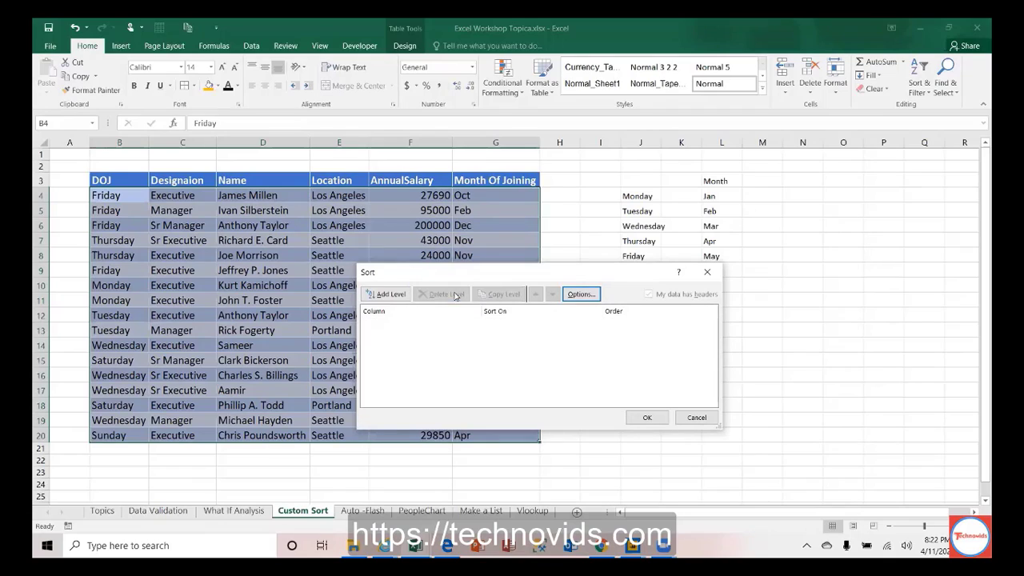
# Step: Add a new sort level that sorts by the DOJ column
pyautogui.click(388, 295)
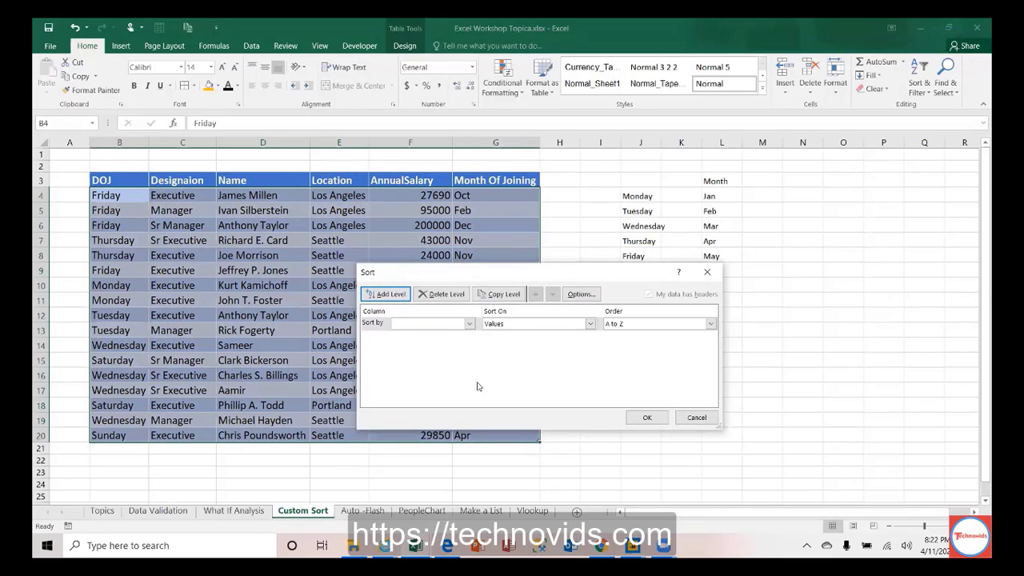
pyautogui.click(471, 325)
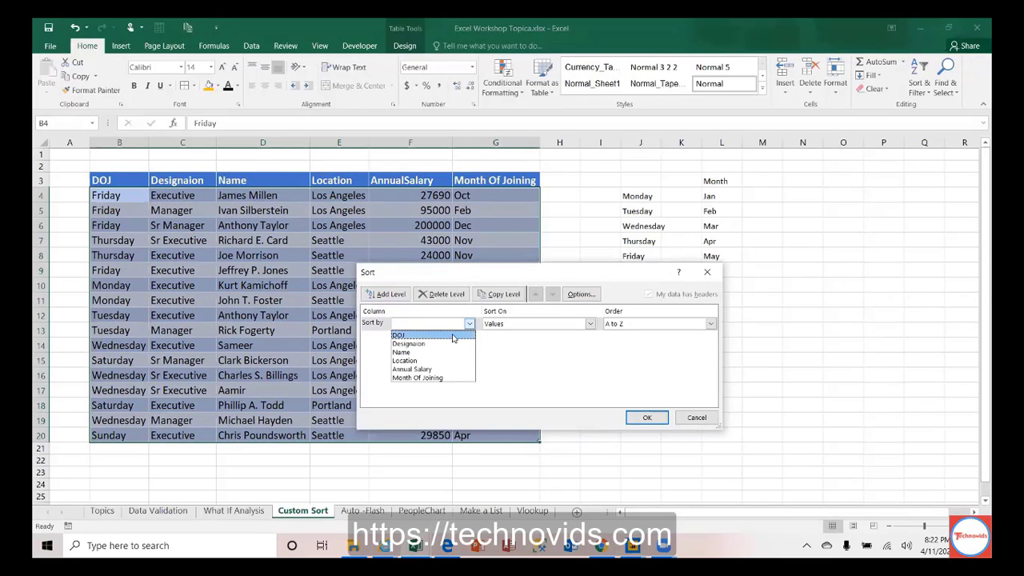
pyautogui.click(453, 336)
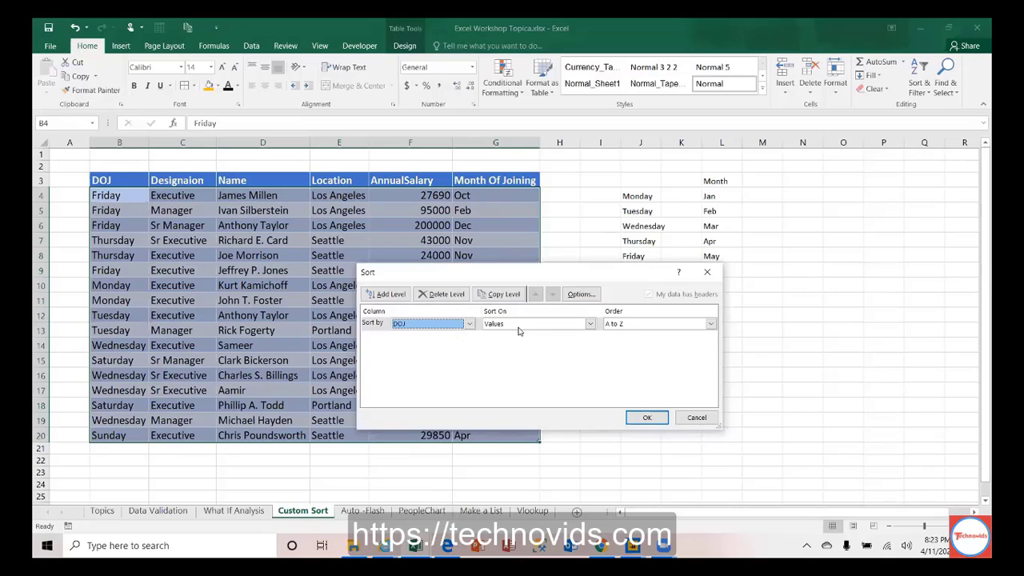
pyautogui.click(637, 326)
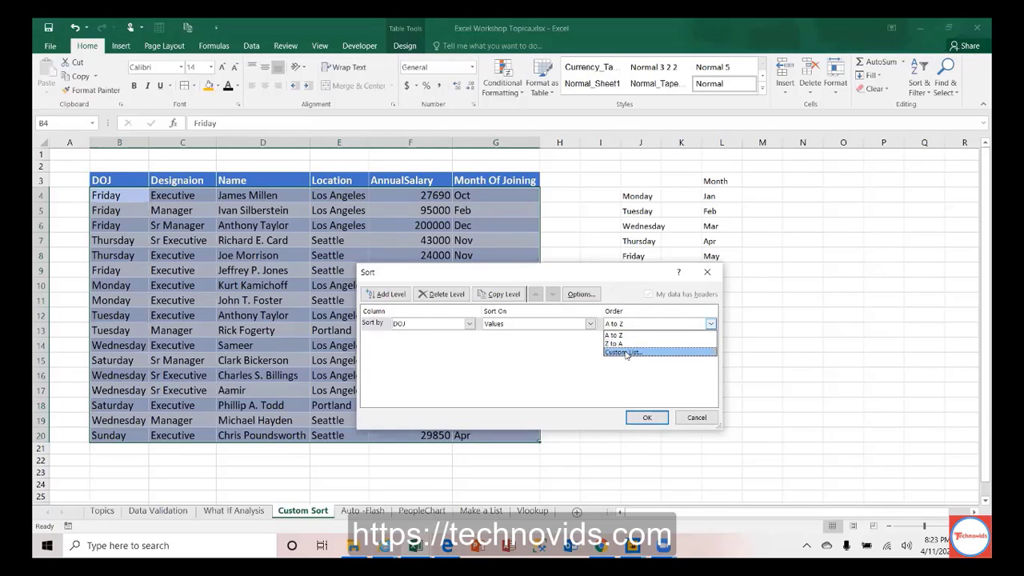
# Step: Set the DOJ sort order to the Sunday, Monday, Tuesday... custom list
pyautogui.click(625, 353)
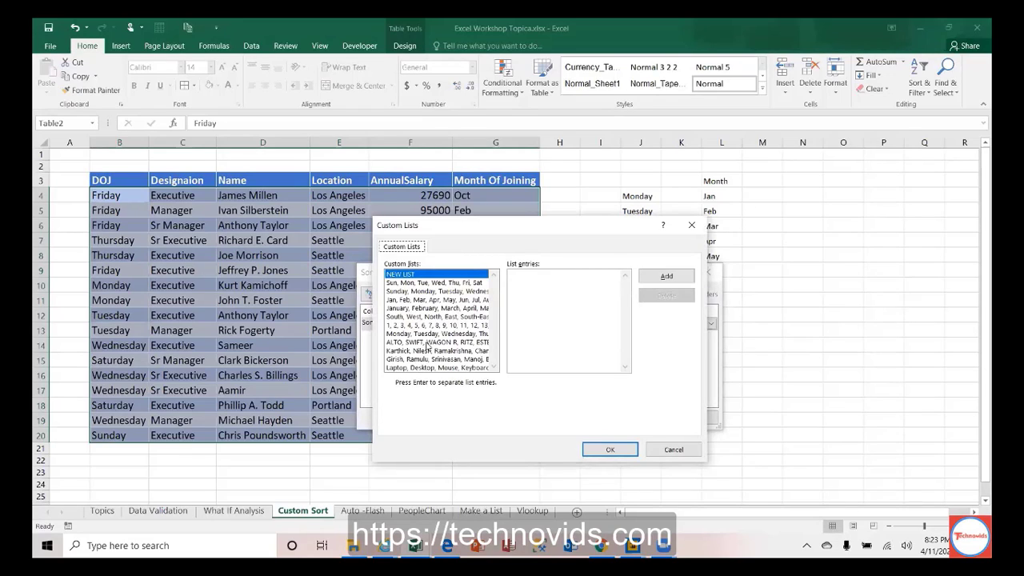
pyautogui.click(449, 290)
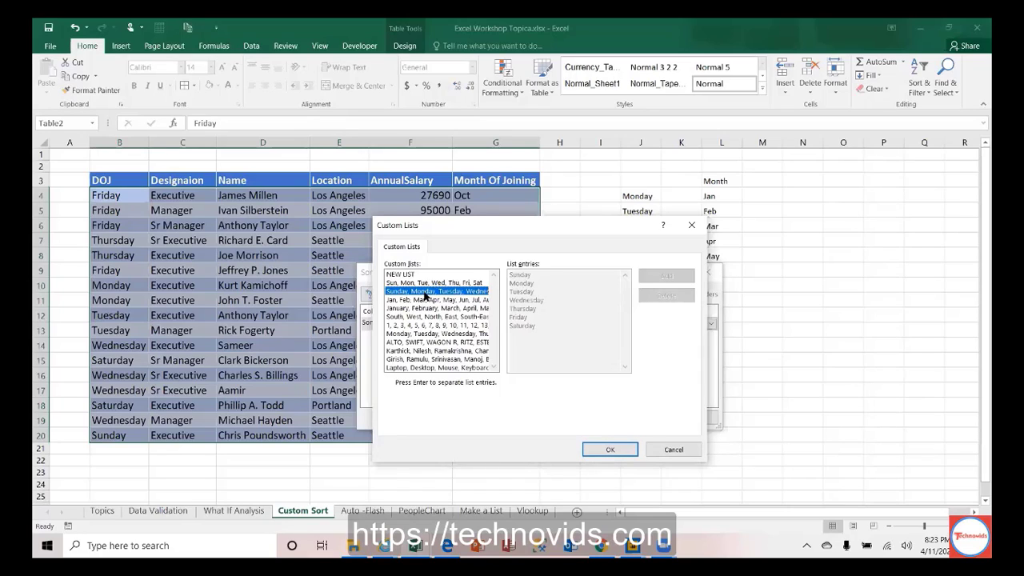
# Step: Confirm the Sunday–Saturday list and sort the employee table by DOJ in weekday order
pyautogui.click(610, 451)
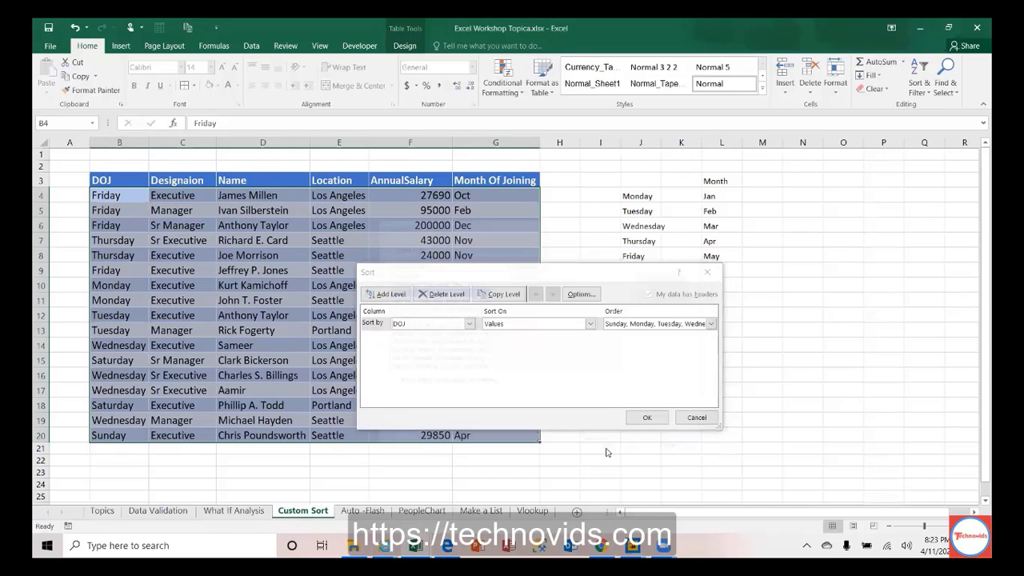
pyautogui.click(648, 417)
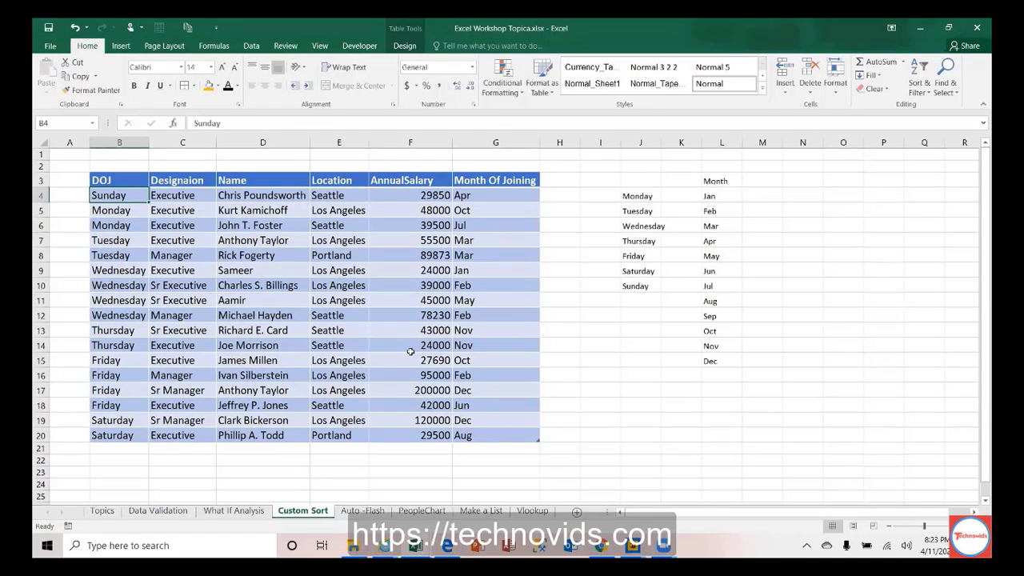
pyautogui.click(120, 208)
pyautogui.click(117, 219)
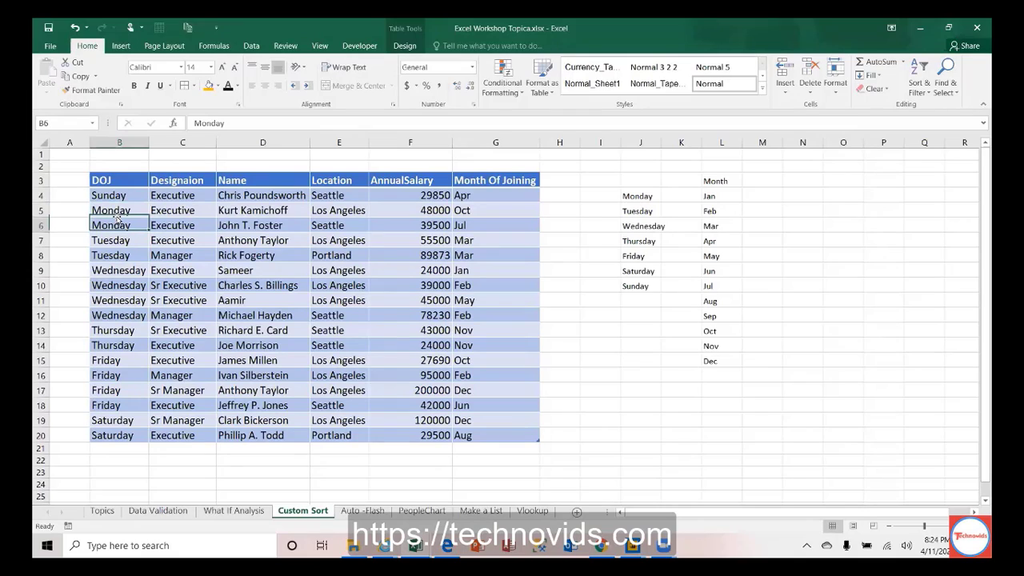
pyautogui.press('Down')
pyautogui.press('Down')
pyautogui.press('Down')
pyautogui.press('Down')
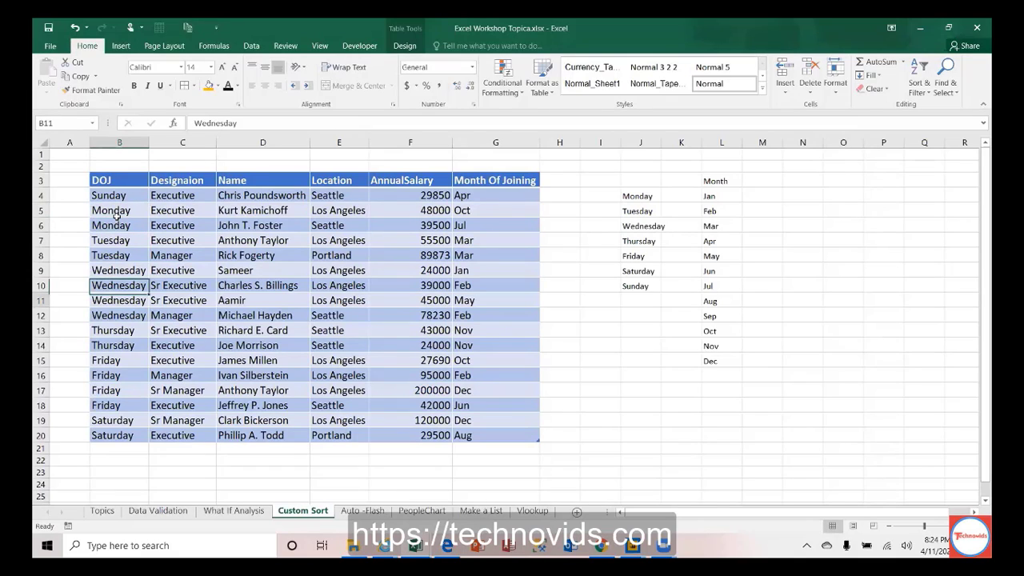
pyautogui.press('Down')
pyautogui.press('Down')
pyautogui.press('Down')
pyautogui.press('Down')
pyautogui.press('Down')
pyautogui.press('Down')
pyautogui.press('Down')
pyautogui.press('Down')
pyautogui.press('Down')
pyautogui.press('Down')
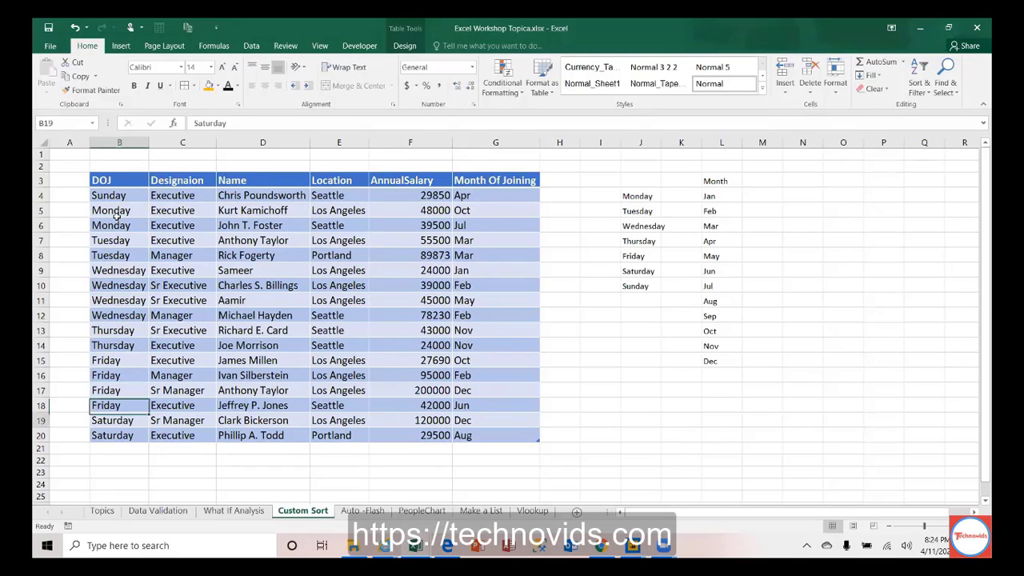
pyautogui.press('Up')
pyautogui.press('Up')
pyautogui.press('Up')
pyautogui.press('Up')
pyautogui.press('Up')
pyautogui.press('Up')
pyautogui.press('Up')
pyautogui.press('Up')
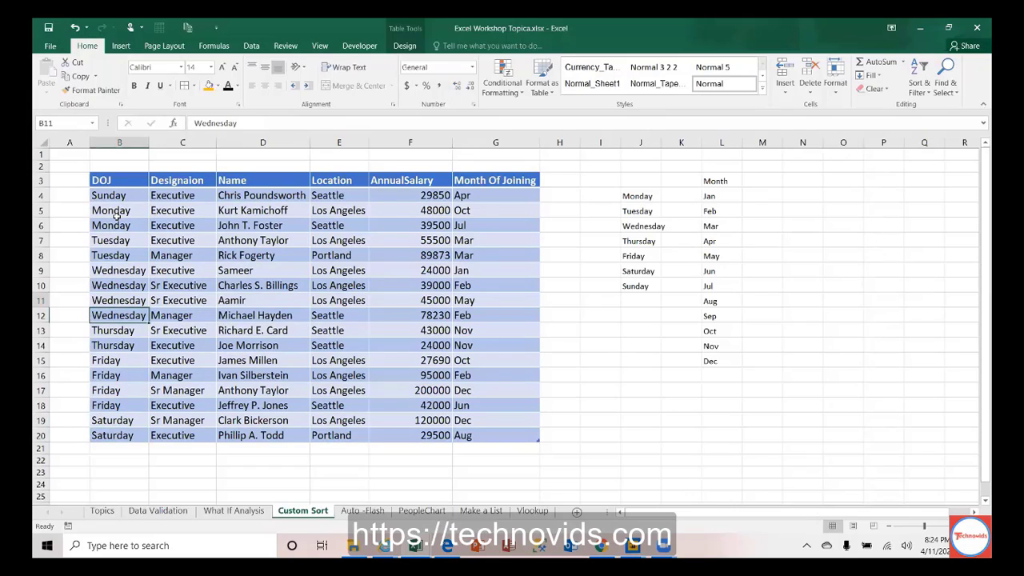
pyautogui.press('Up')
pyautogui.press('Up')
pyautogui.press('Up')
pyautogui.press('Up')
pyautogui.press('Up')
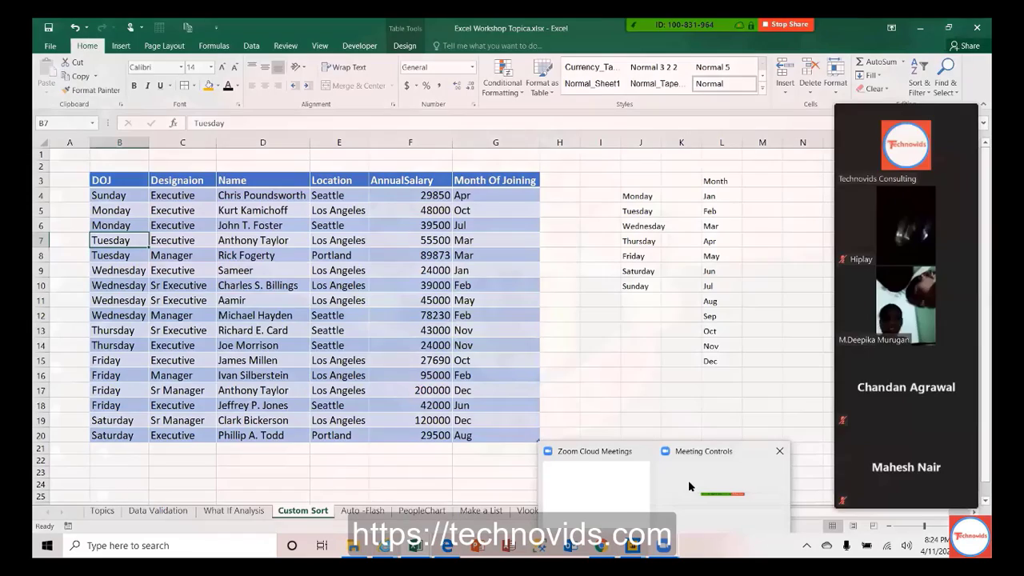
pyautogui.click(690, 485)
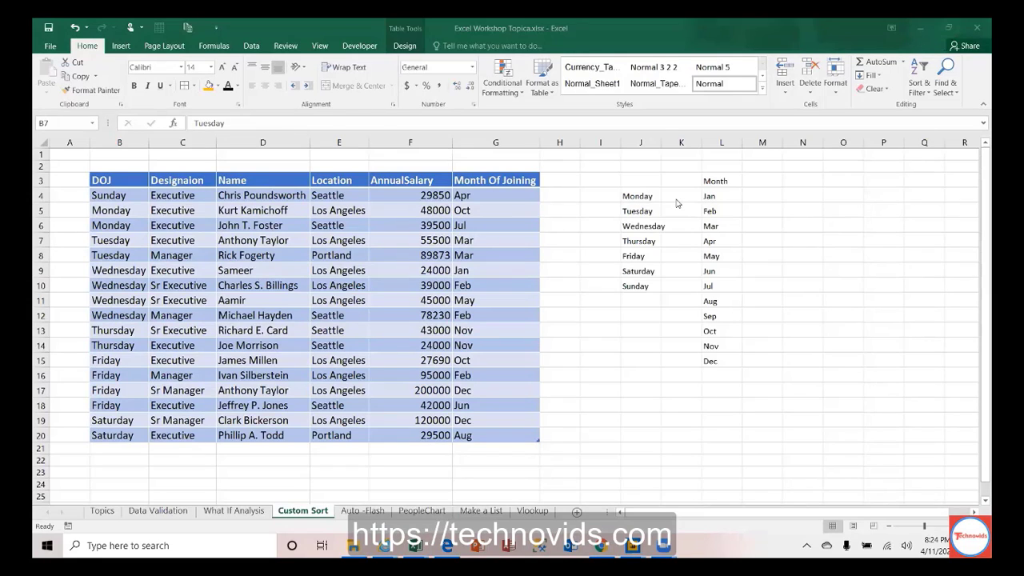
pyautogui.click(118, 192)
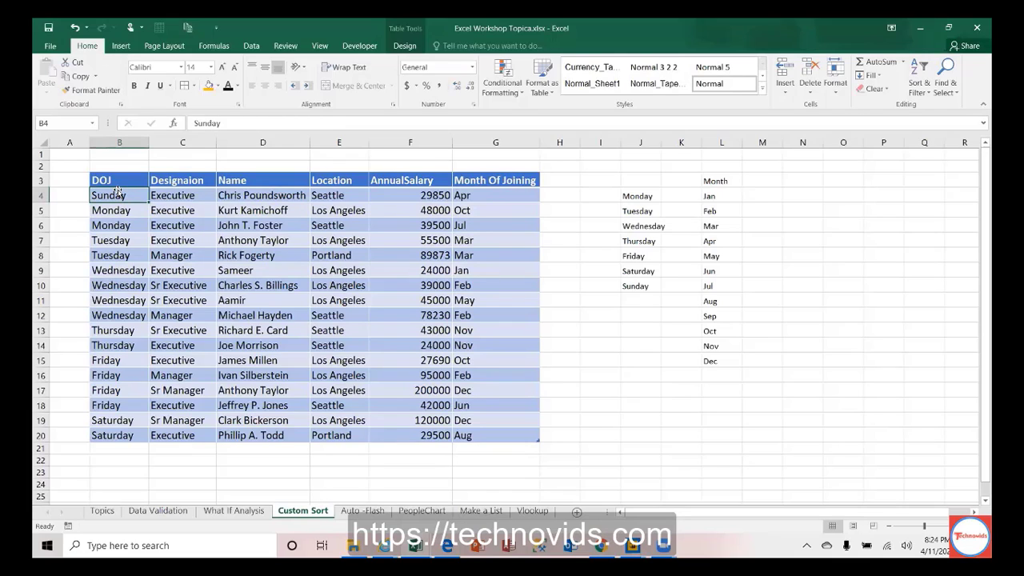
pyautogui.press('Right')
pyautogui.press('Right')
pyautogui.press('Right')
pyautogui.press('Right')
pyautogui.press('Right')
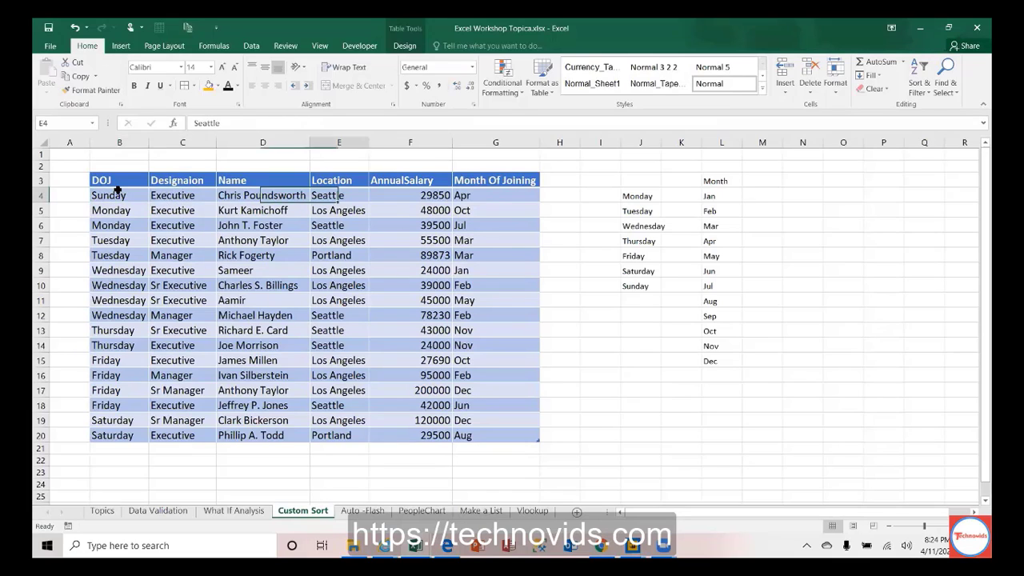
pyautogui.press('Right')
pyautogui.press('Right')
pyautogui.press('Right')
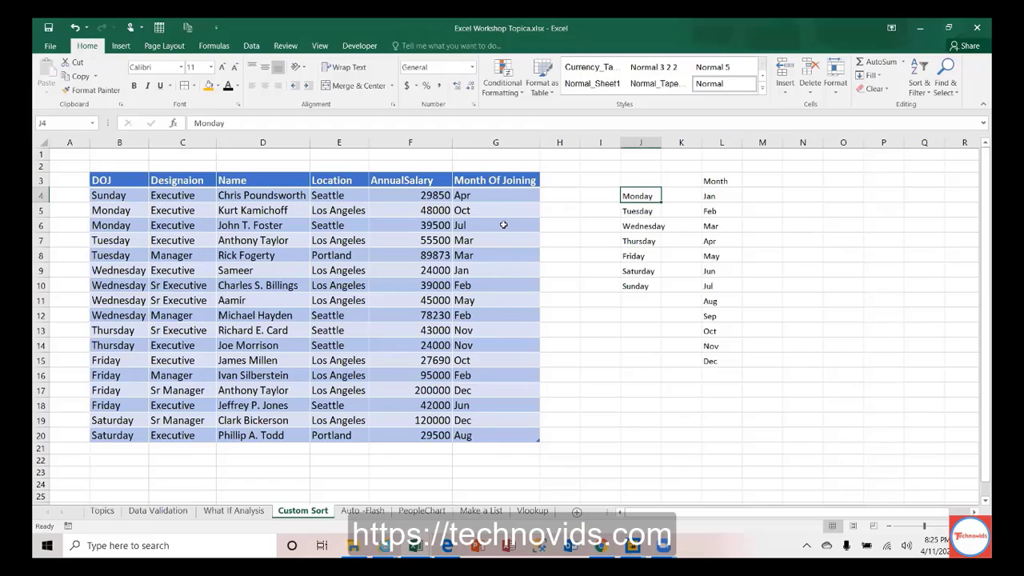
pyautogui.click(499, 196)
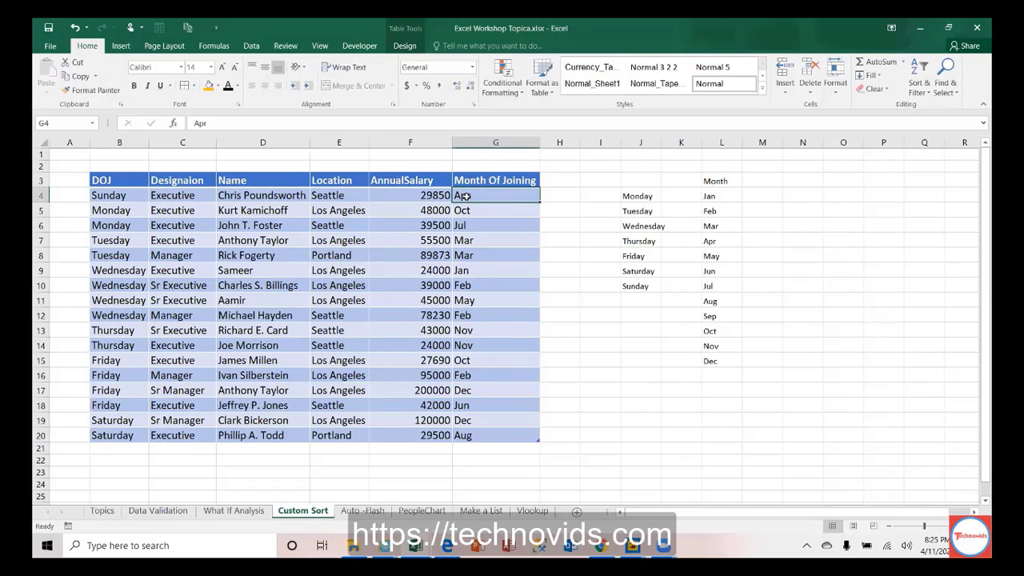
# Step: Sort the table Z to A by Month Of Joining, then bring up Custom Sort
pyautogui.click(919, 84)
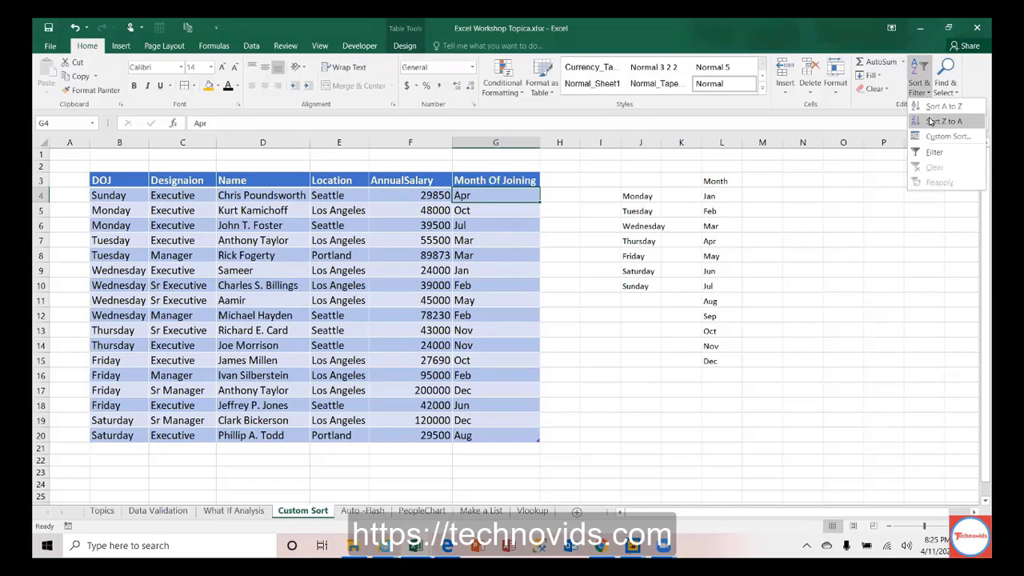
pyautogui.click(931, 121)
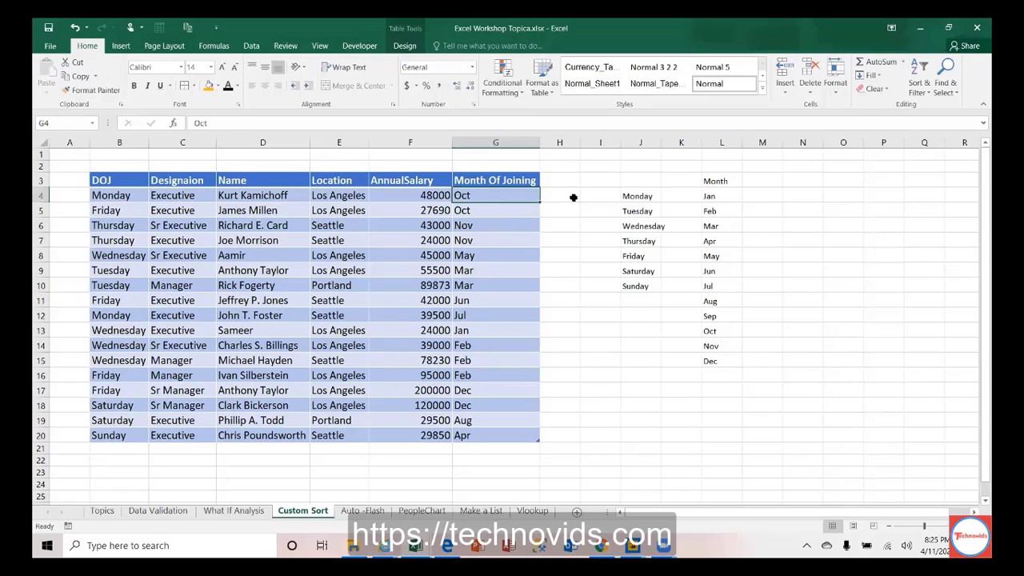
pyautogui.click(920, 92)
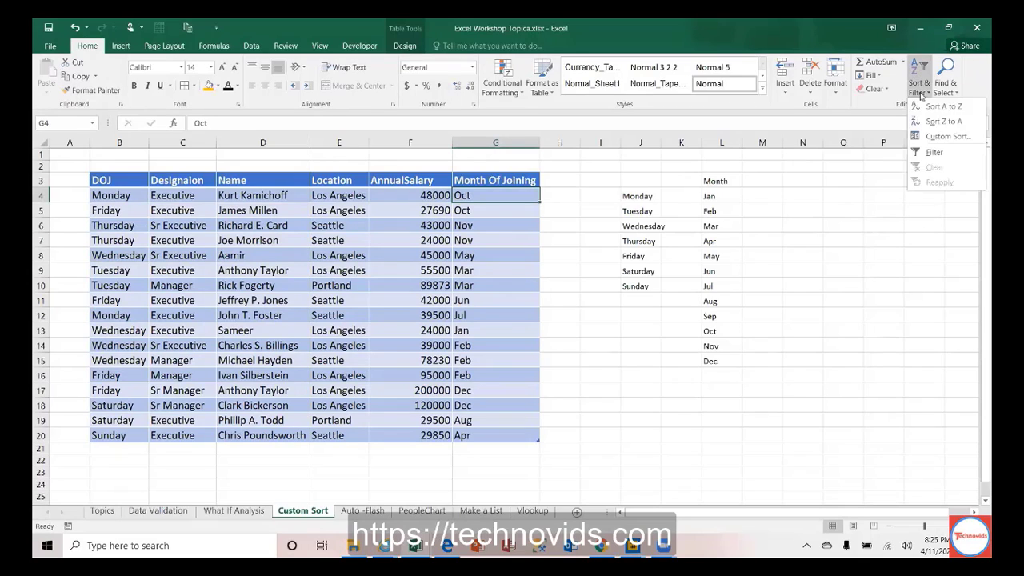
pyautogui.click(948, 137)
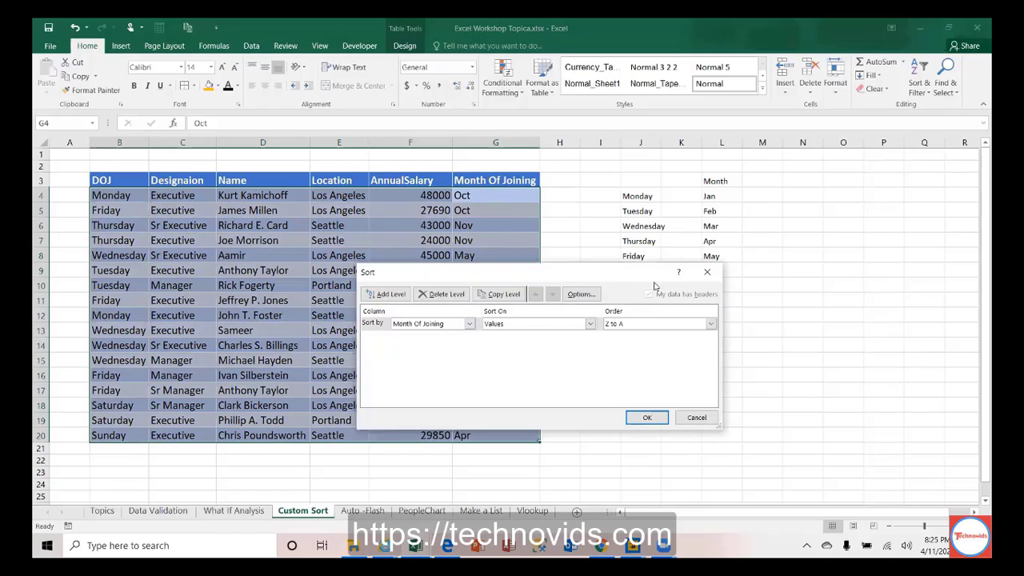
# Step: Sort Month Of Joining by the Jan, Feb, Mar... custom list, giving Jan through Dec order
pyautogui.click(710, 324)
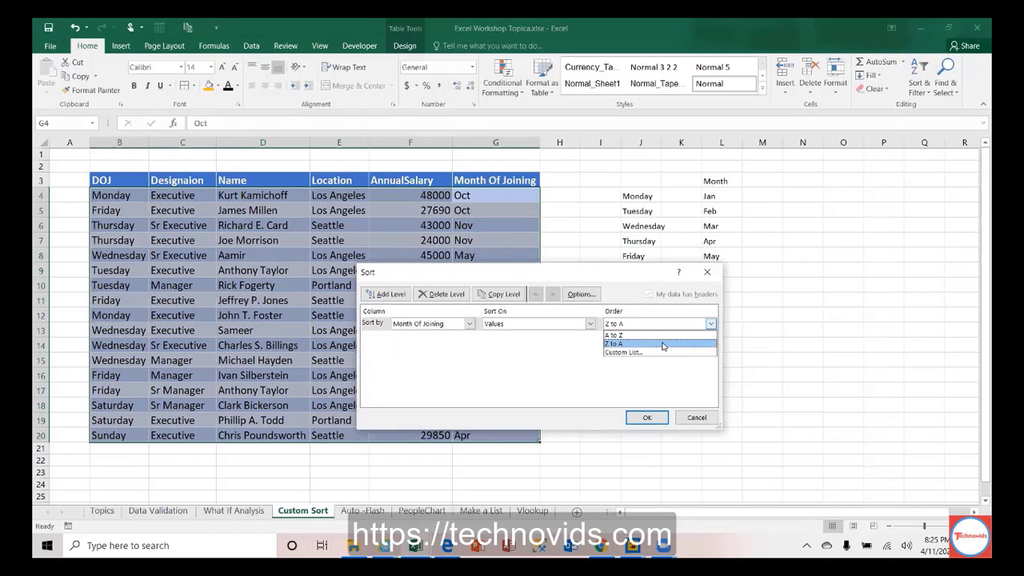
pyautogui.click(661, 352)
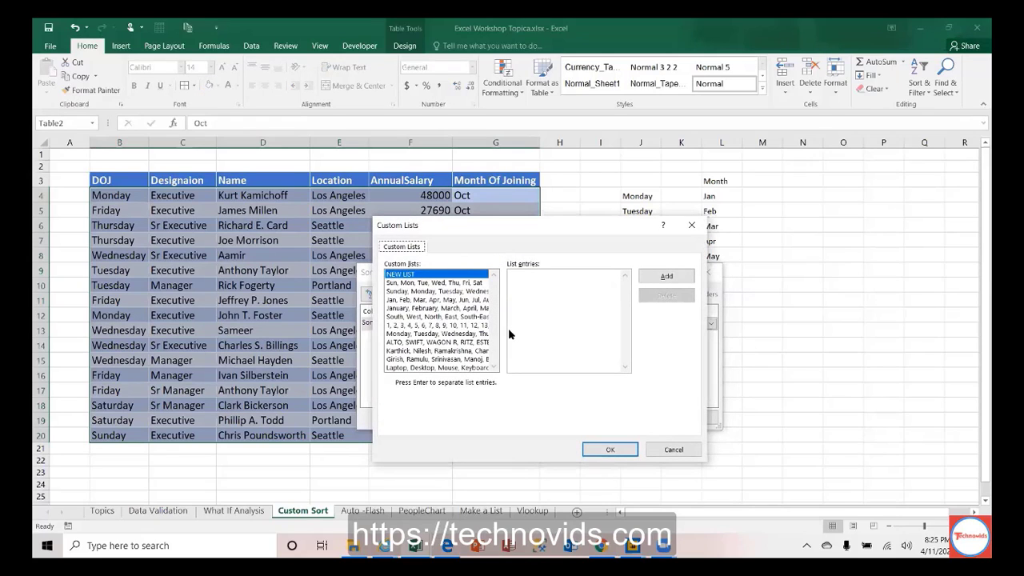
pyautogui.click(409, 300)
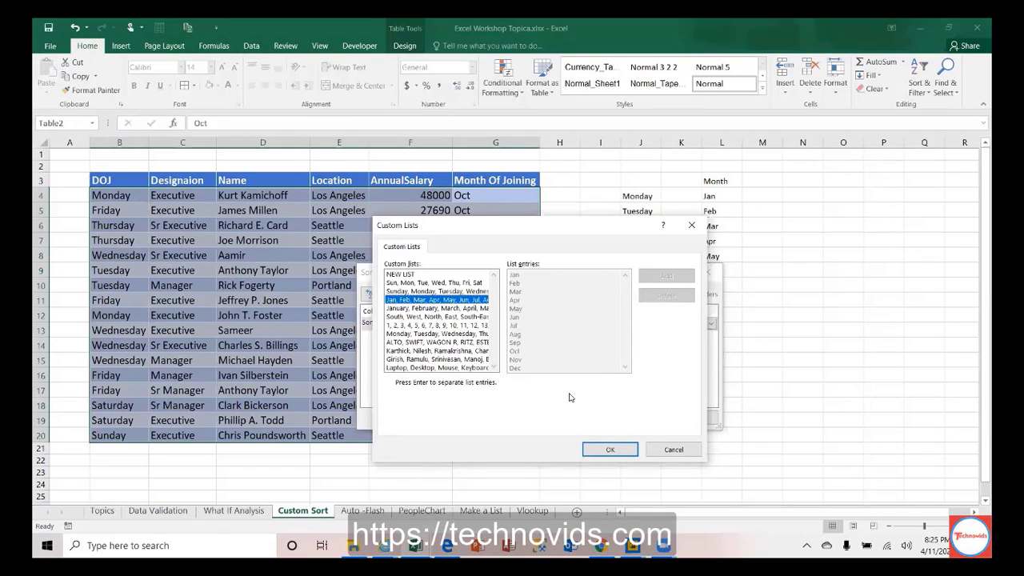
pyautogui.click(610, 450)
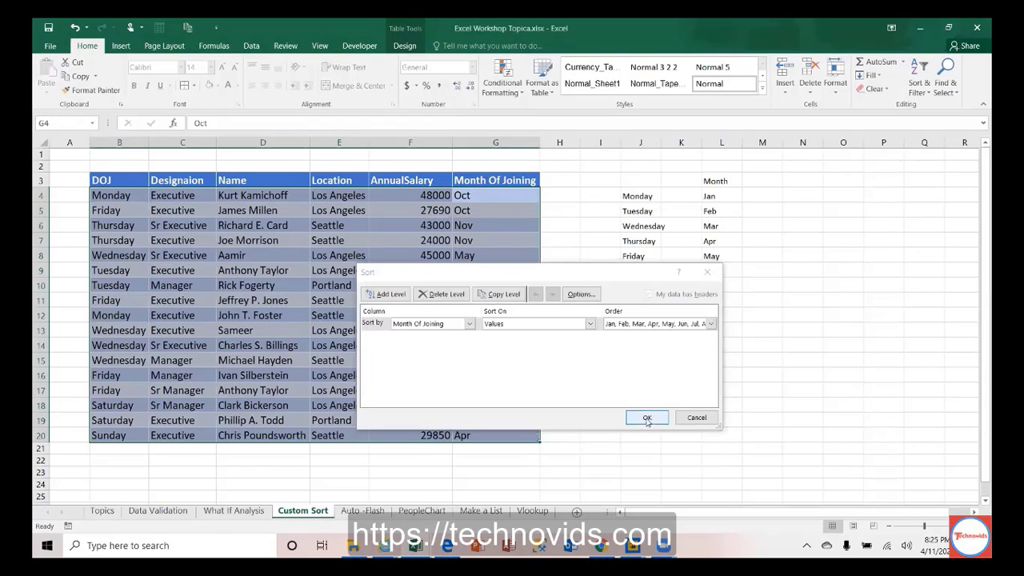
pyautogui.click(646, 417)
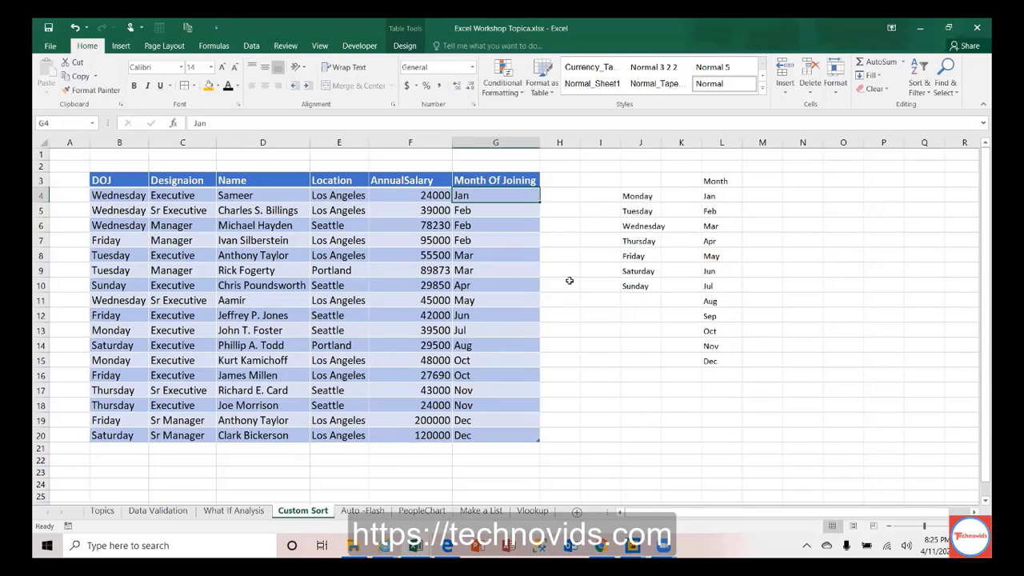
pyautogui.moveTo(722, 202); pyautogui.dragTo(729, 364)
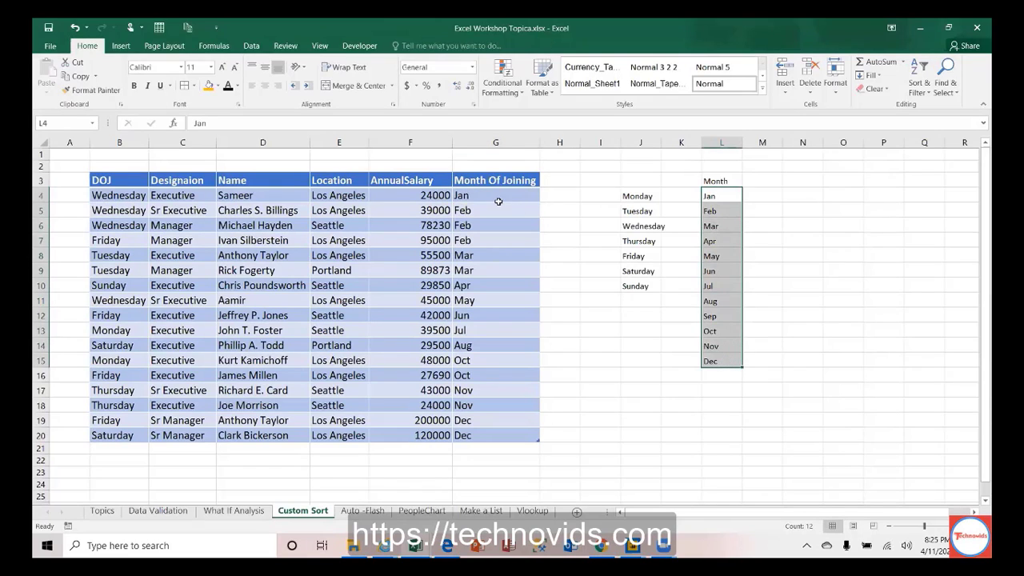
pyautogui.click(491, 198)
pyautogui.moveTo(491, 198); pyautogui.dragTo(479, 435)
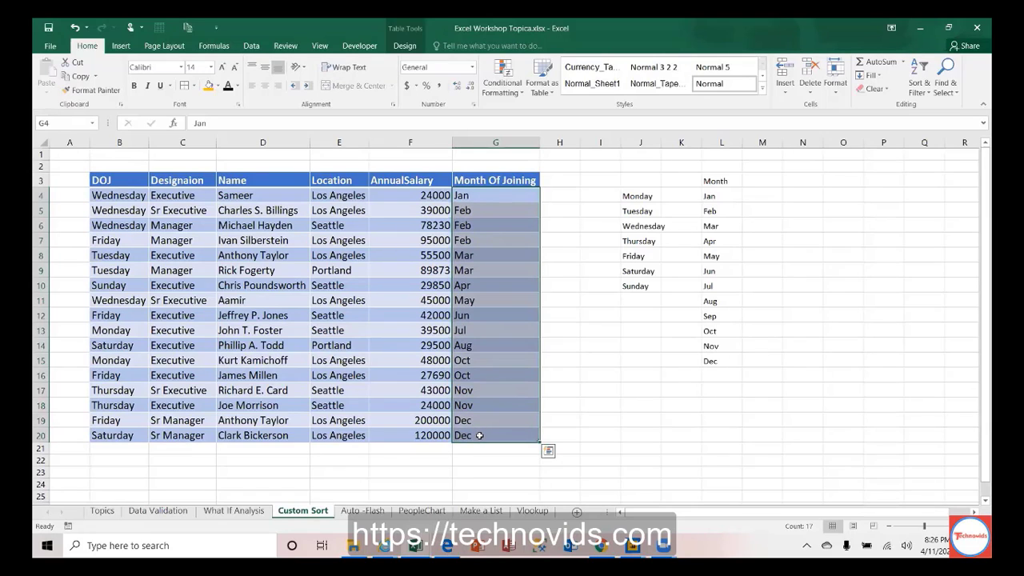
pyautogui.click(300, 273)
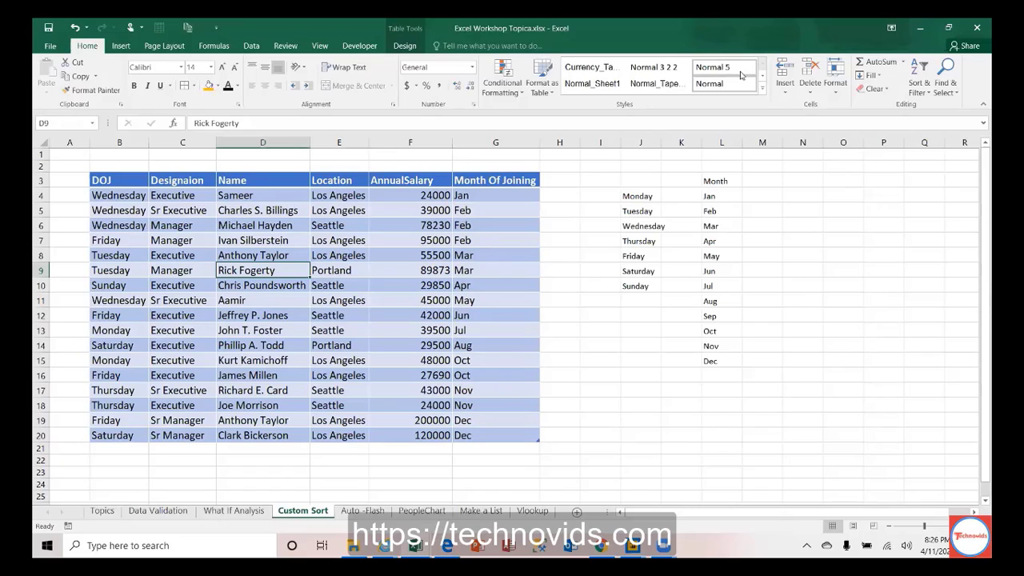
pyautogui.click(942, 86)
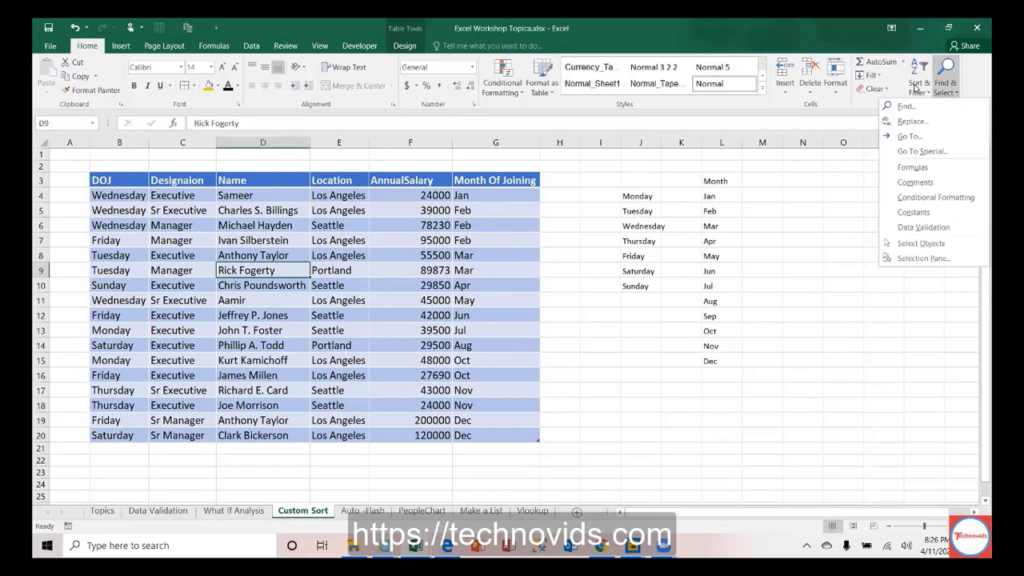
# Step: Reopen Custom Sort and browse the Order choices, leaving the month order unchanged
pyautogui.click(919, 88)
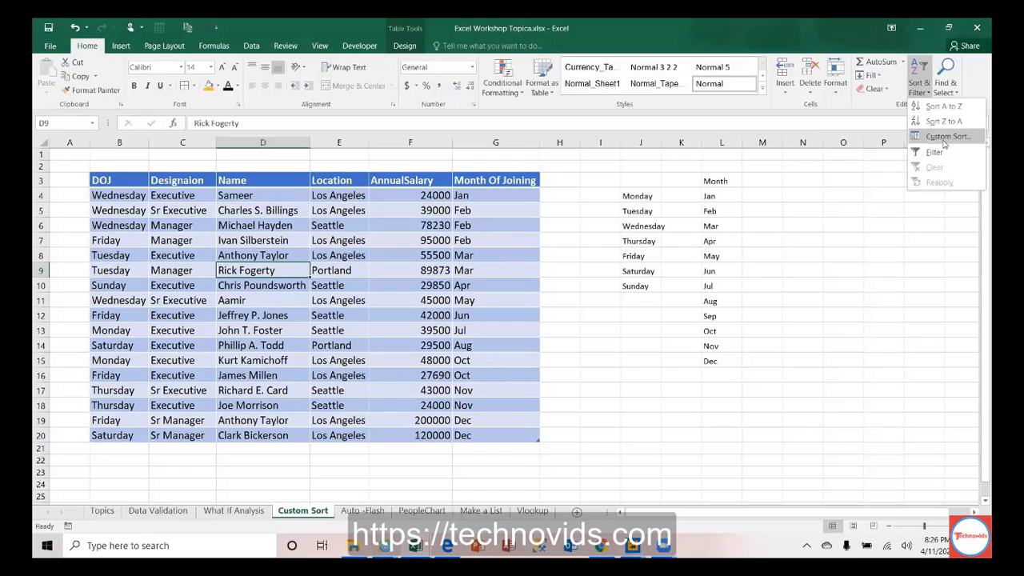
pyautogui.click(945, 138)
pyautogui.click(711, 323)
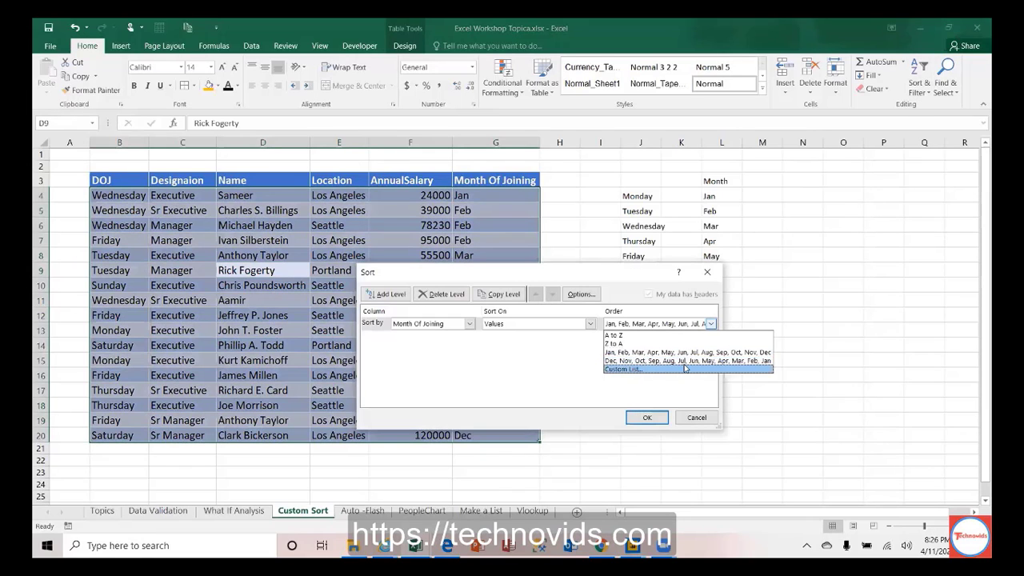
pyautogui.click(688, 396)
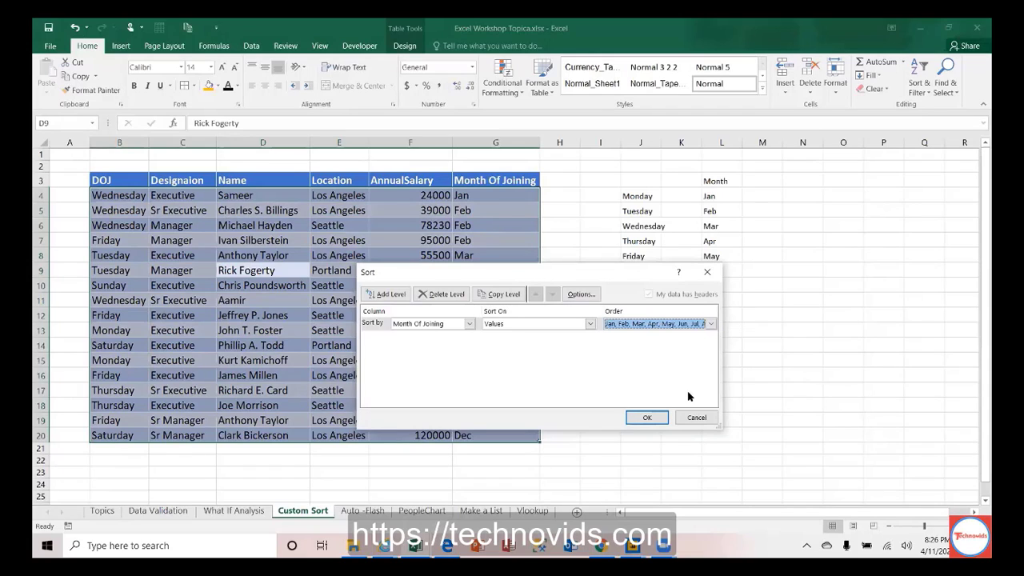
pyautogui.click(711, 325)
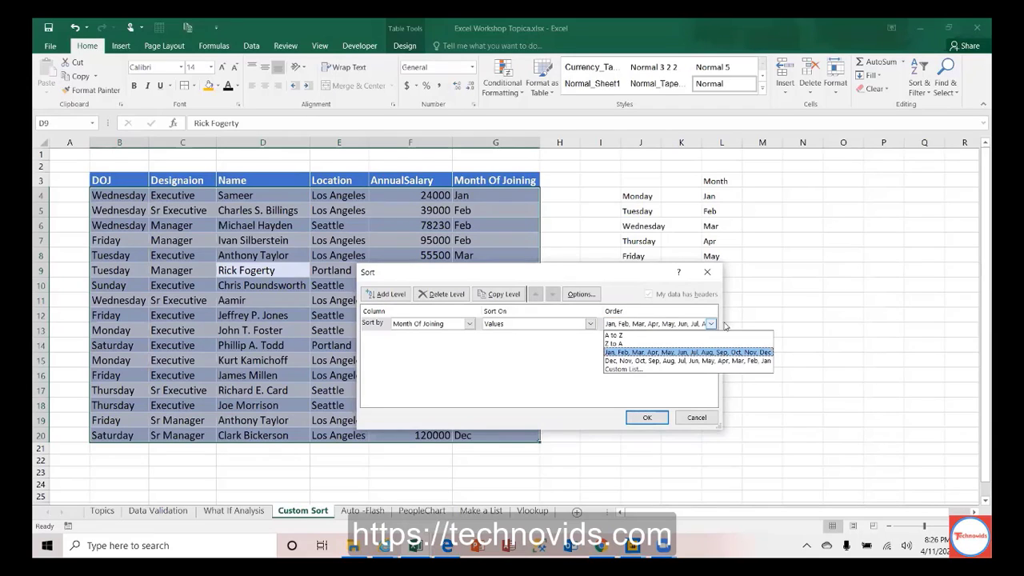
pyautogui.click(767, 308)
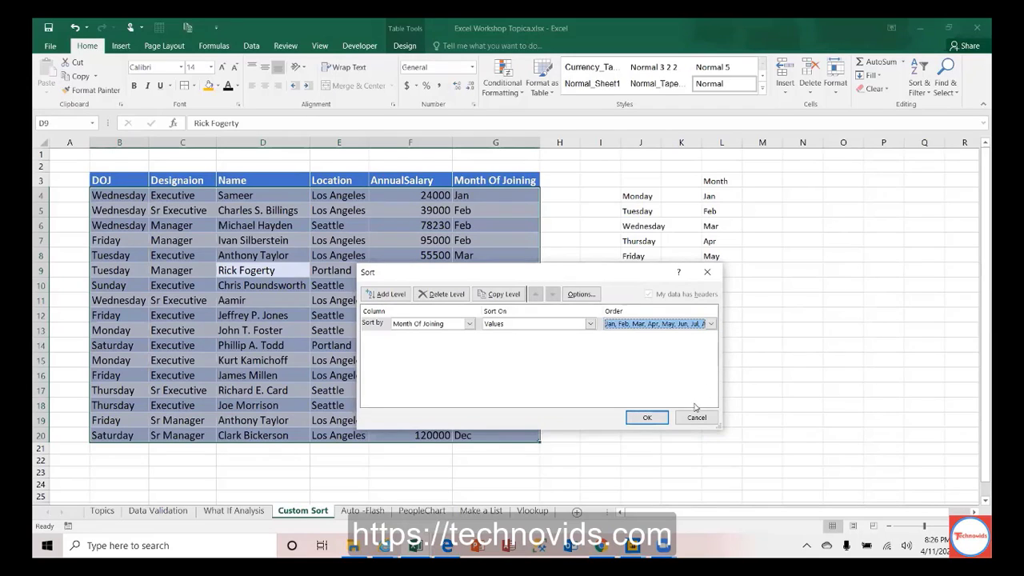
# Step: Start a 'Los An' custom list entry, then cancel both Custom Lists and Sort without changes
pyautogui.click(710, 324)
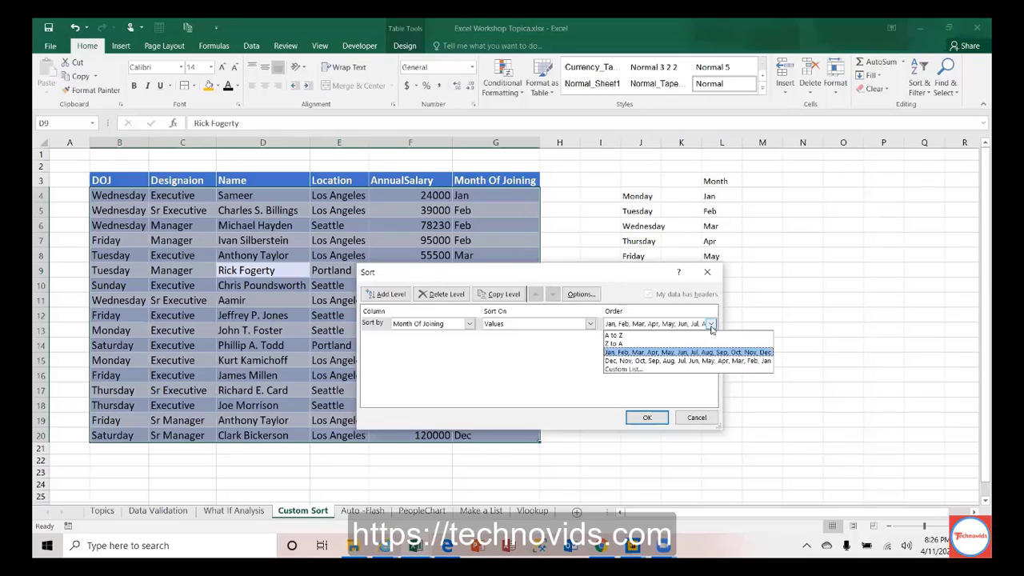
pyautogui.click(671, 371)
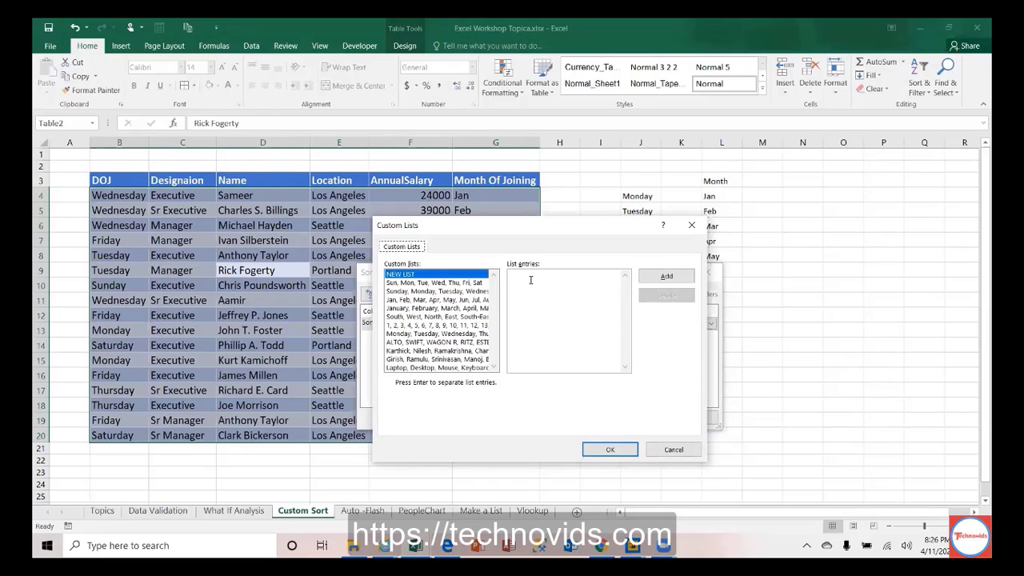
pyautogui.click(530, 280)
pyautogui.write('Los An')
pyautogui.press('BackSpace')
pyautogui.press('BackSpace')
pyautogui.press('BackSpace')
pyautogui.press('BackSpace')
pyautogui.press('BackSpace')
pyautogui.press('BackSpace')
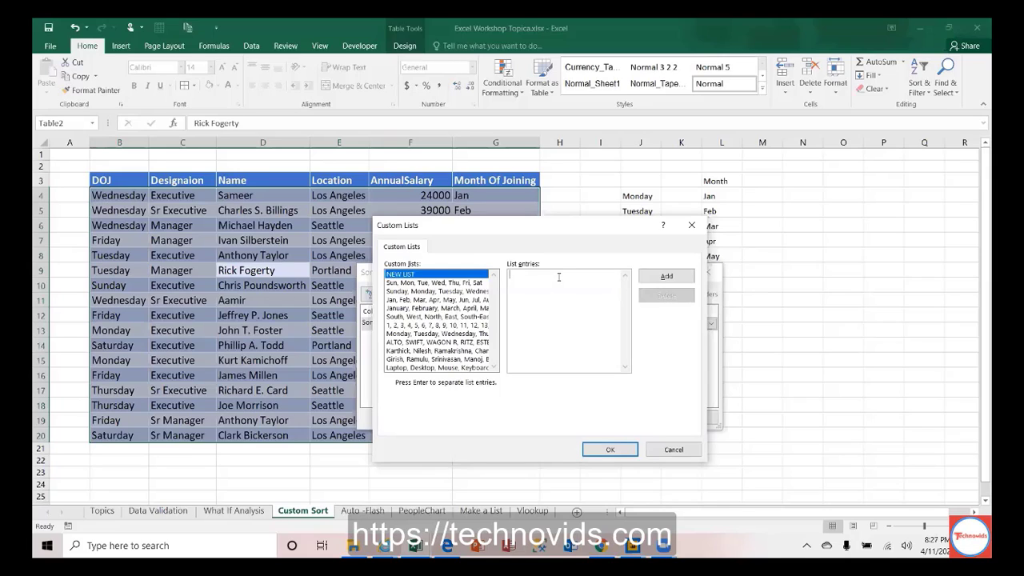
pyautogui.click(674, 450)
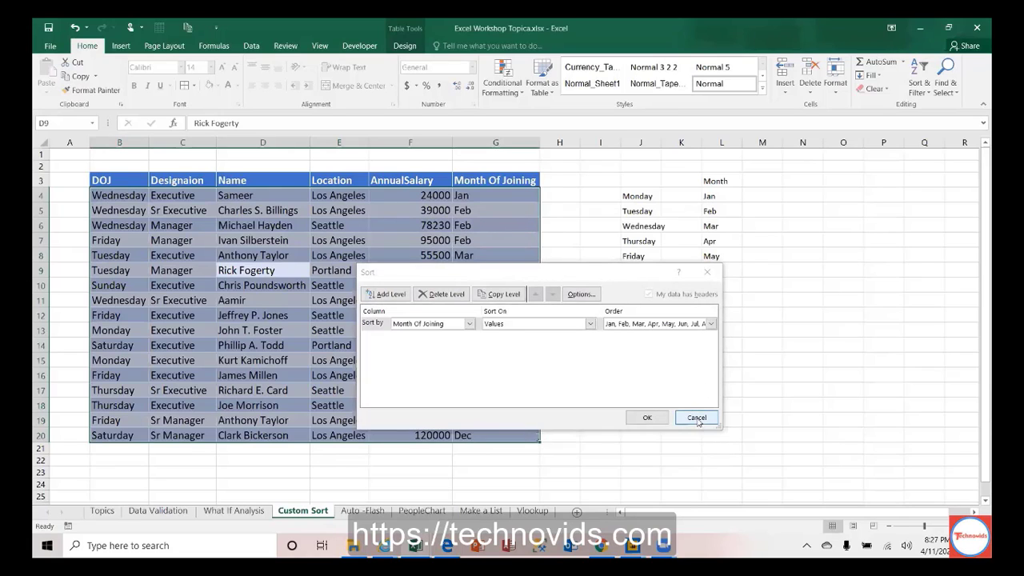
pyautogui.click(697, 417)
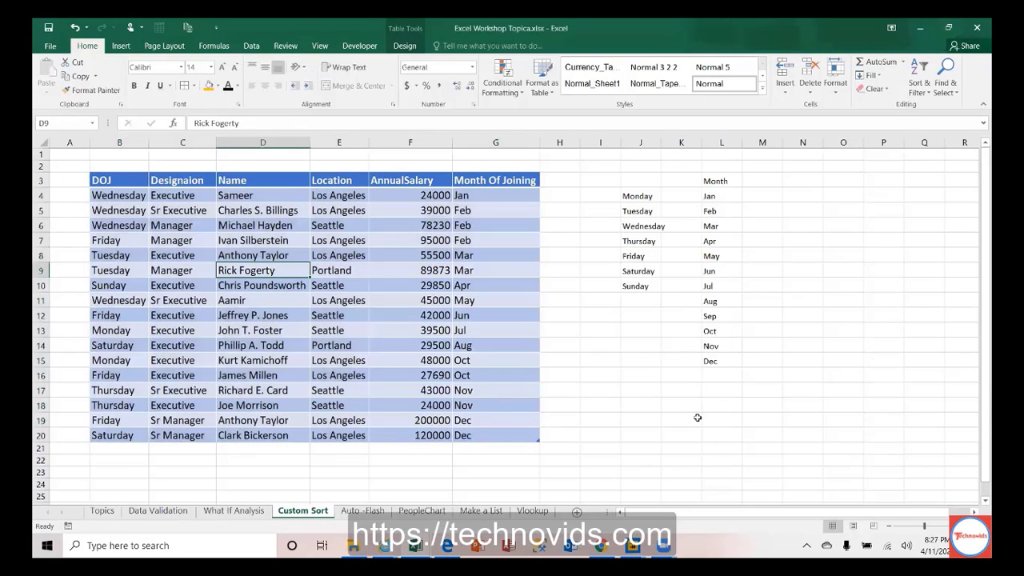
# Step: Go to the Topics sheet and move the active cell around the numbered topic list
pyautogui.click(102, 511)
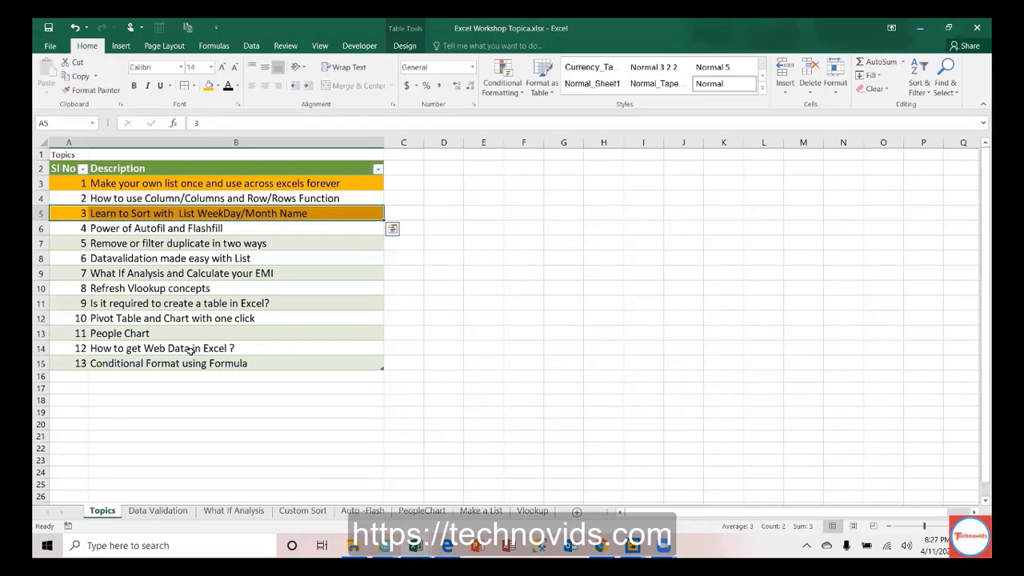
pyautogui.press('Down')
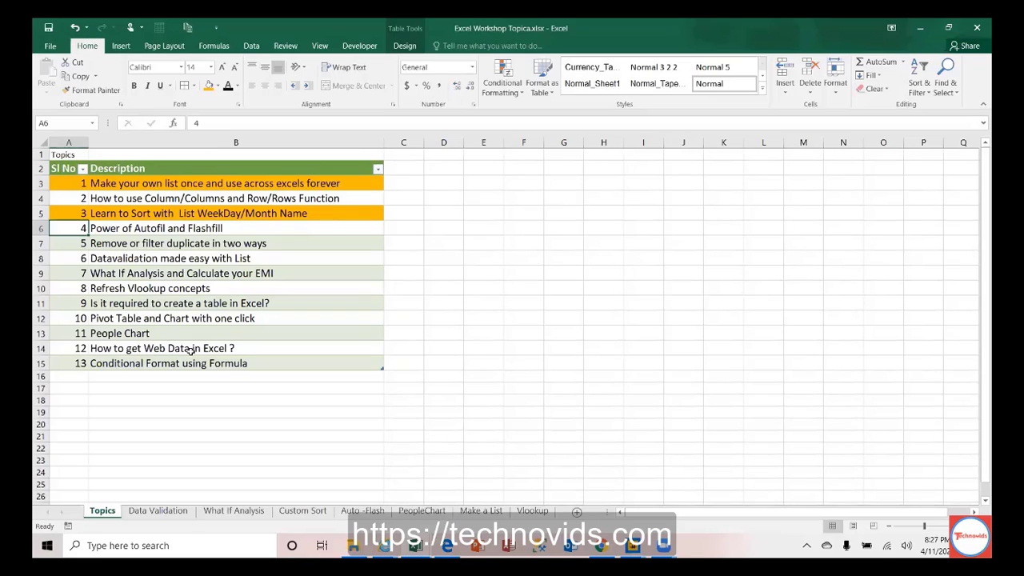
pyautogui.press('Right')
pyautogui.press('Left')
# Step: On the Auto -Flash sheet, give the 1 in B4 a green fill
pyautogui.click(370, 514)
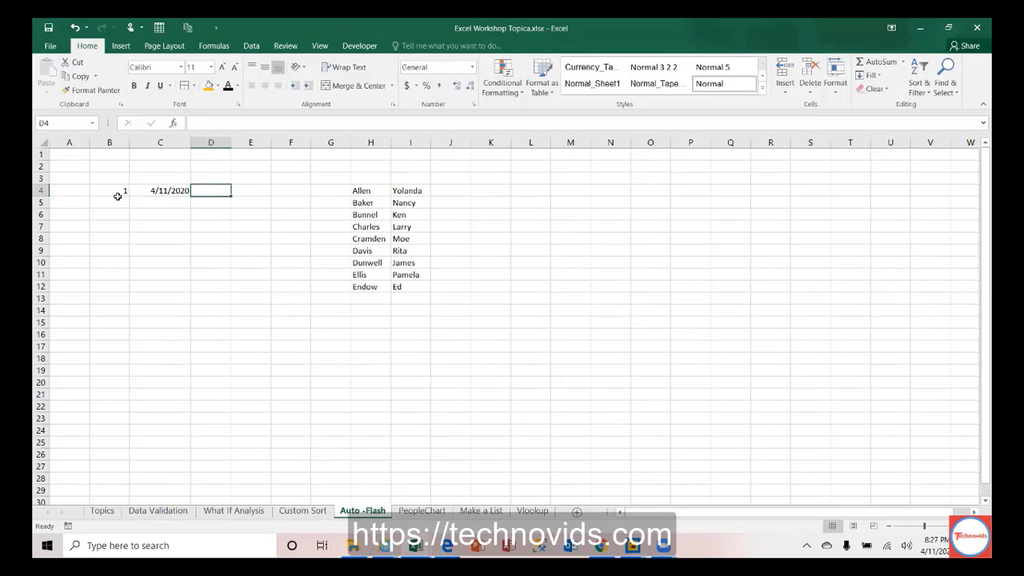
pyautogui.moveTo(116, 189); pyautogui.dragTo(147, 189)
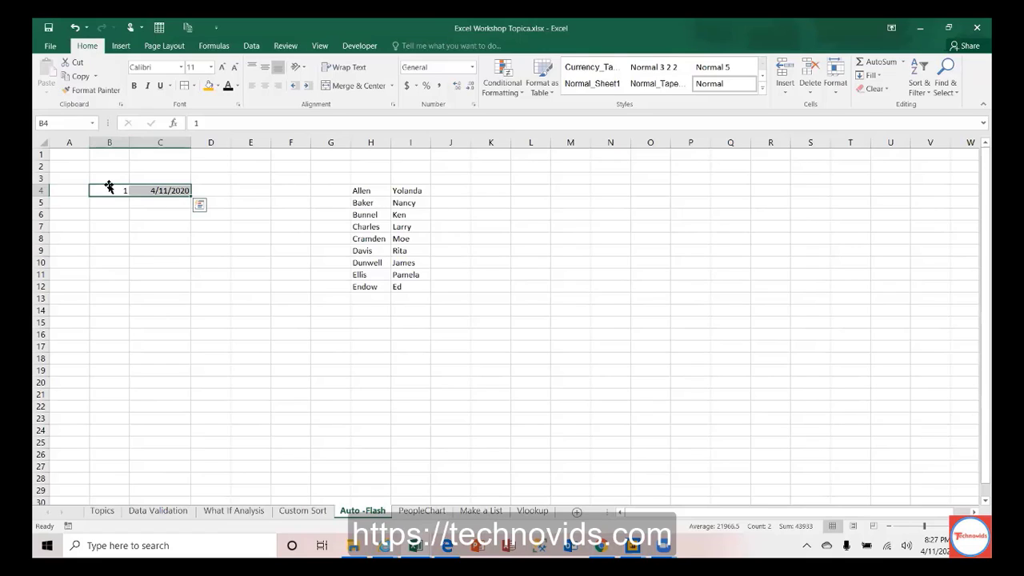
pyautogui.click(112, 192)
pyautogui.click(217, 85)
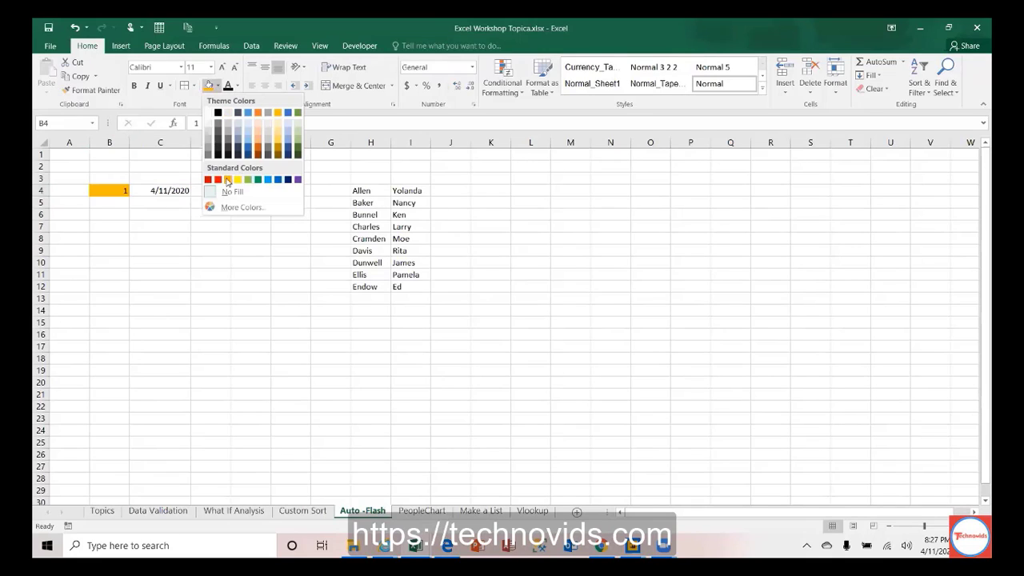
pyautogui.click(248, 182)
# Step: Move the 4/11/2020 date from C4 to D4, fill it blue, and widen column D
pyautogui.click(170, 190)
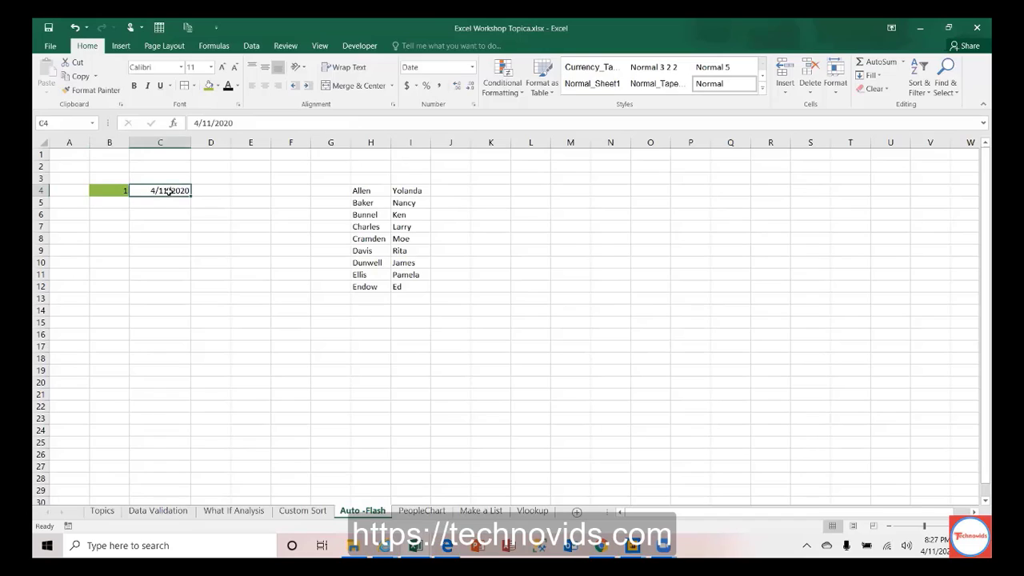
pyautogui.moveTo(171, 188); pyautogui.dragTo(212, 199)
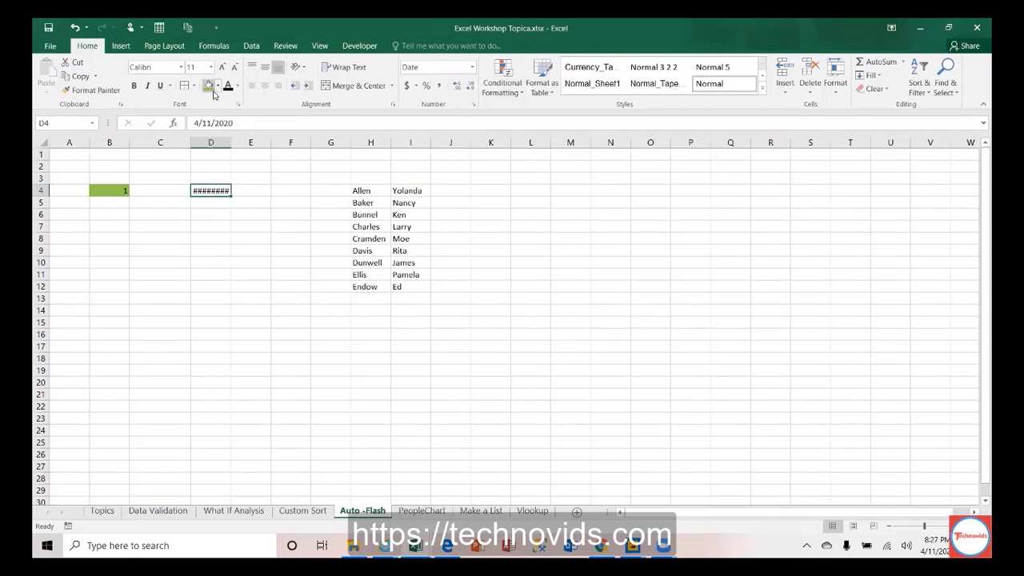
pyautogui.click(218, 87)
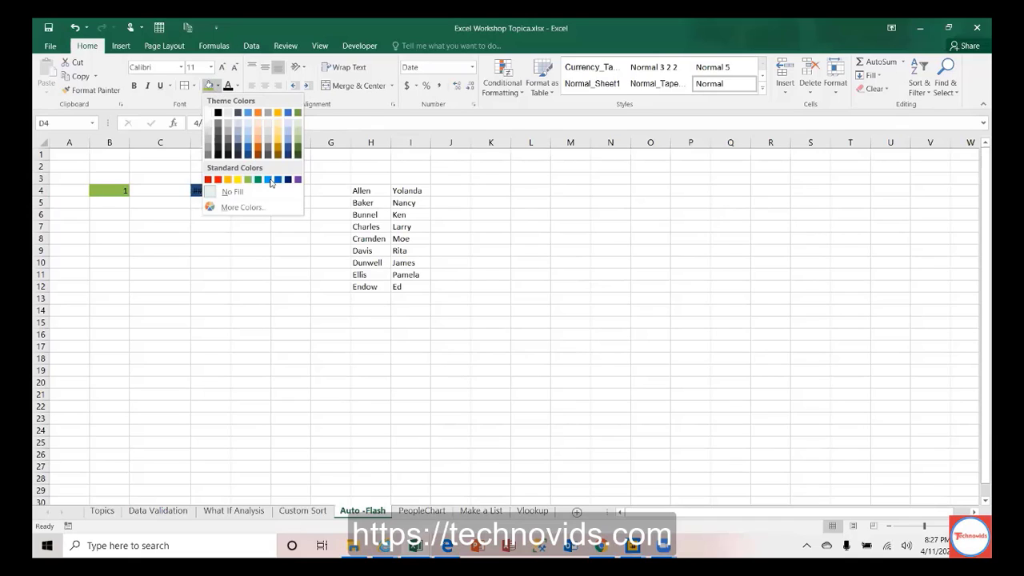
pyautogui.click(268, 179)
pyautogui.moveTo(261, 142); pyautogui.dragTo(260, 142)
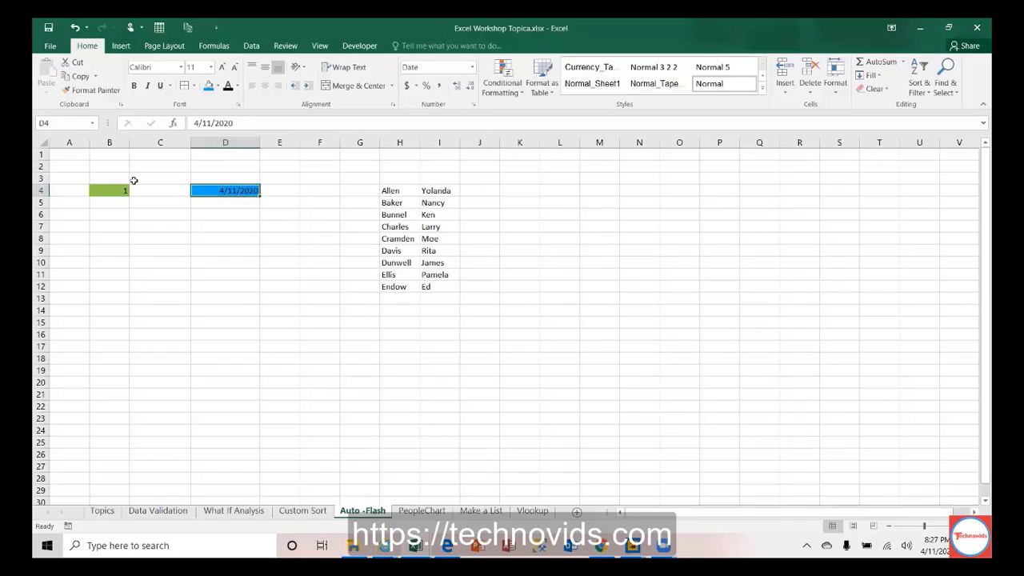
pyautogui.click(108, 190)
pyautogui.click(112, 202)
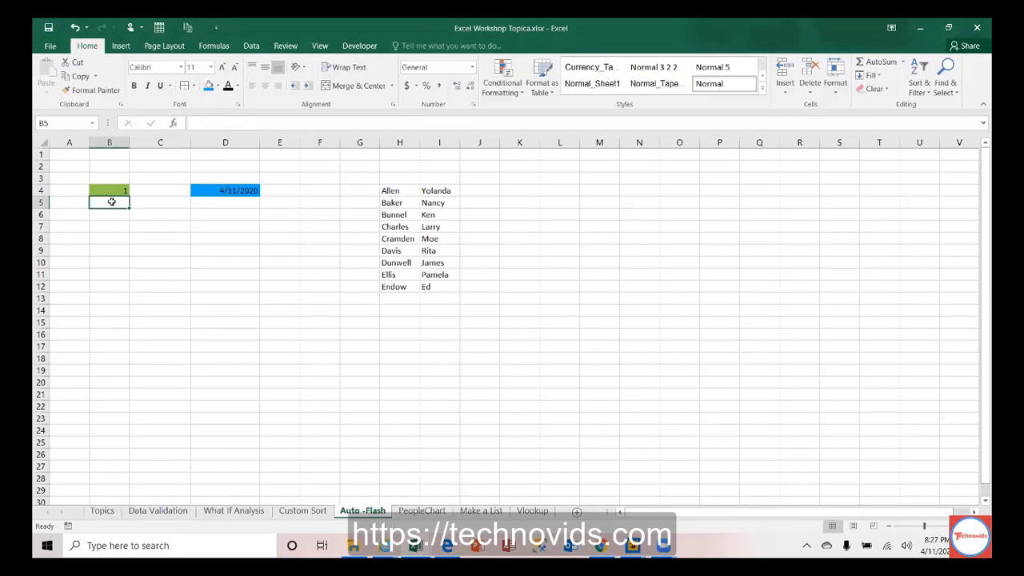
# Step: Enter 2 in B5 and fill B4:B5 down to B15 to count 1 through 12
pyautogui.write('2')
pyautogui.moveTo(109, 192); pyautogui.dragTo(112, 323)
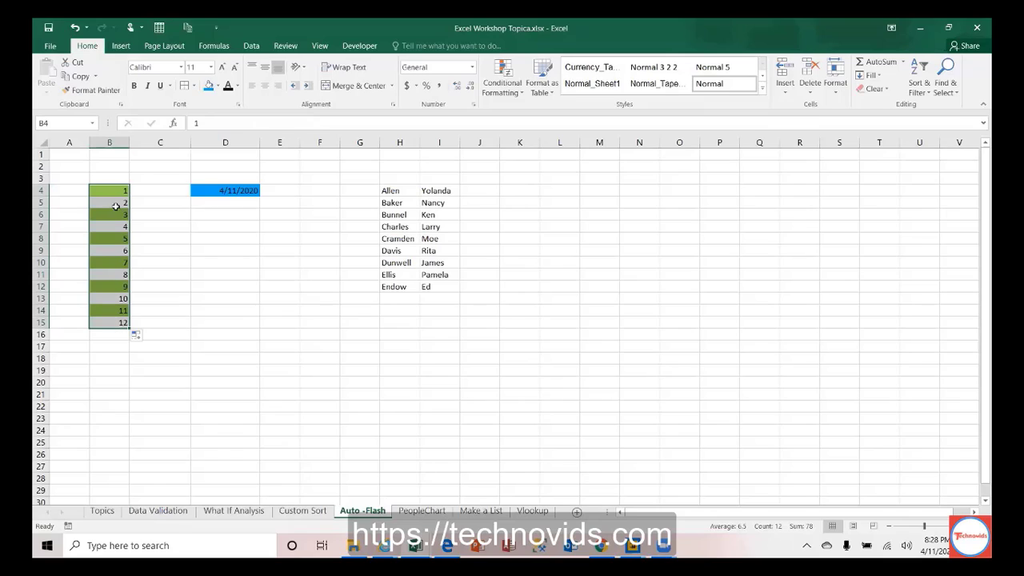
pyautogui.click(145, 337)
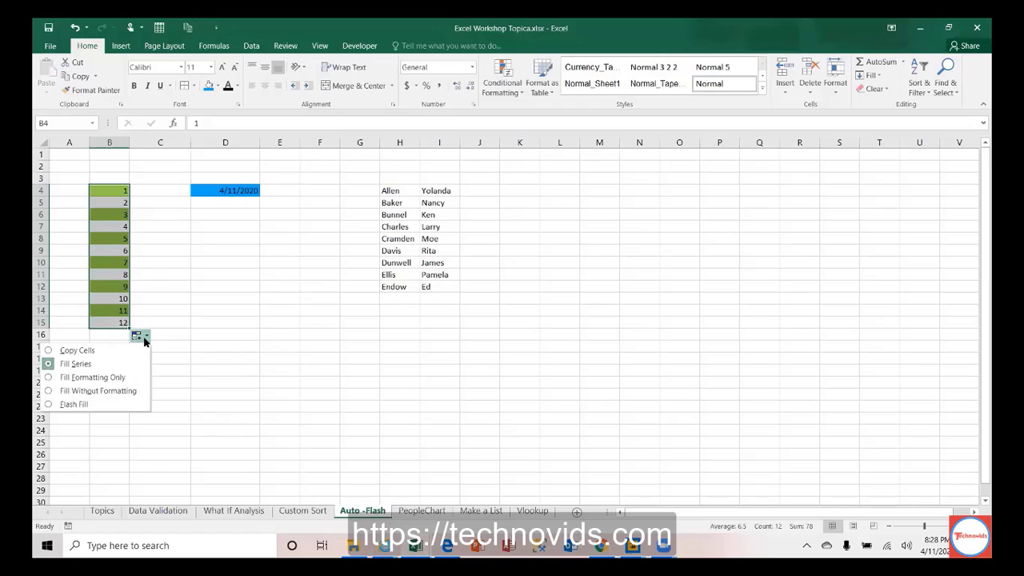
pyautogui.click(123, 392)
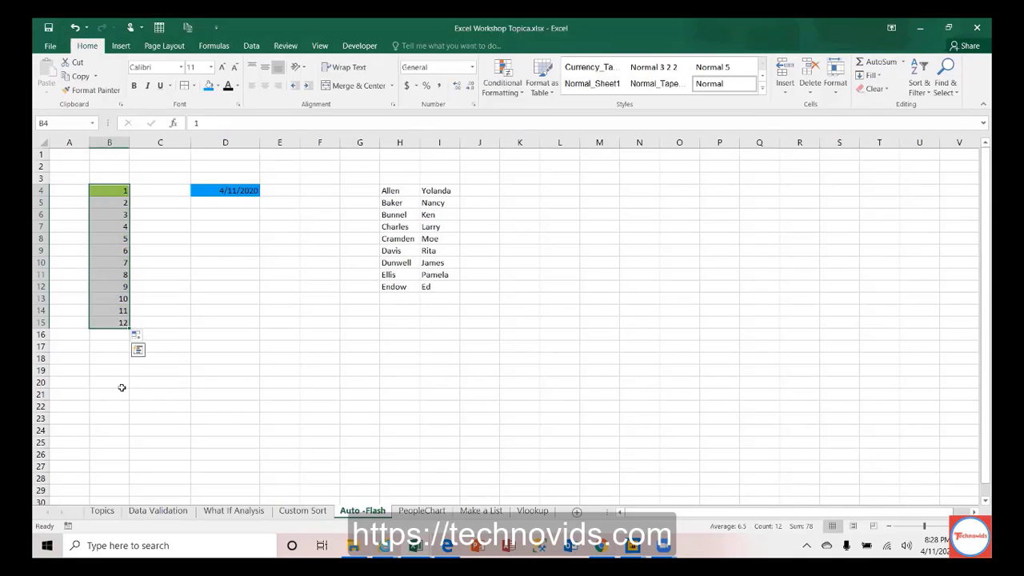
pyautogui.click(147, 337)
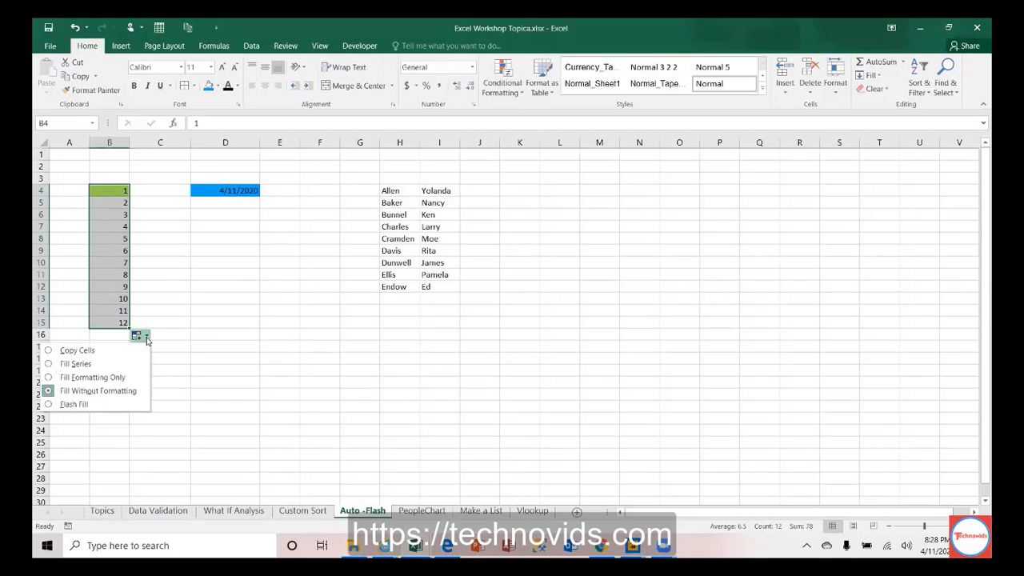
pyautogui.click(124, 378)
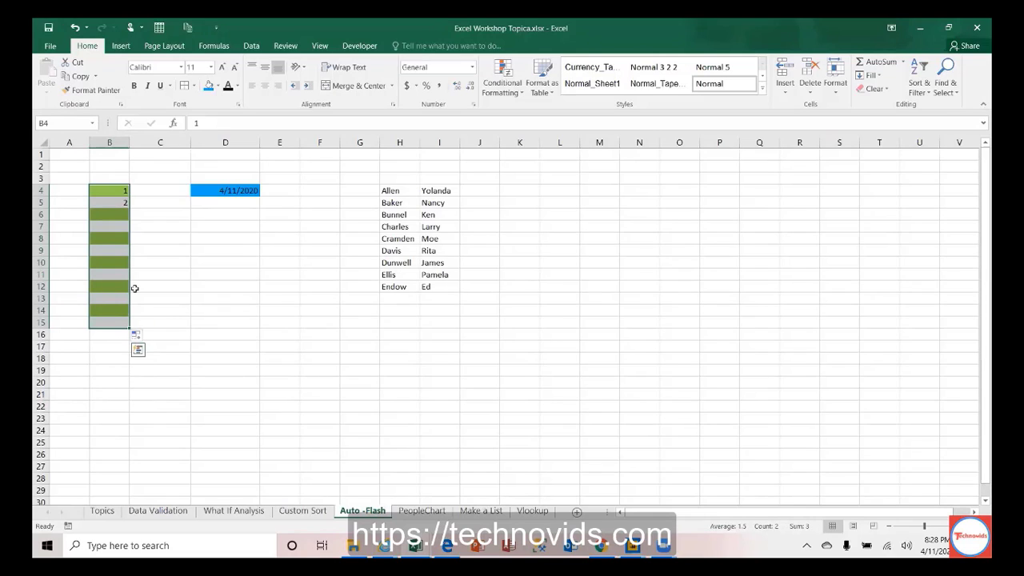
pyautogui.click(146, 337)
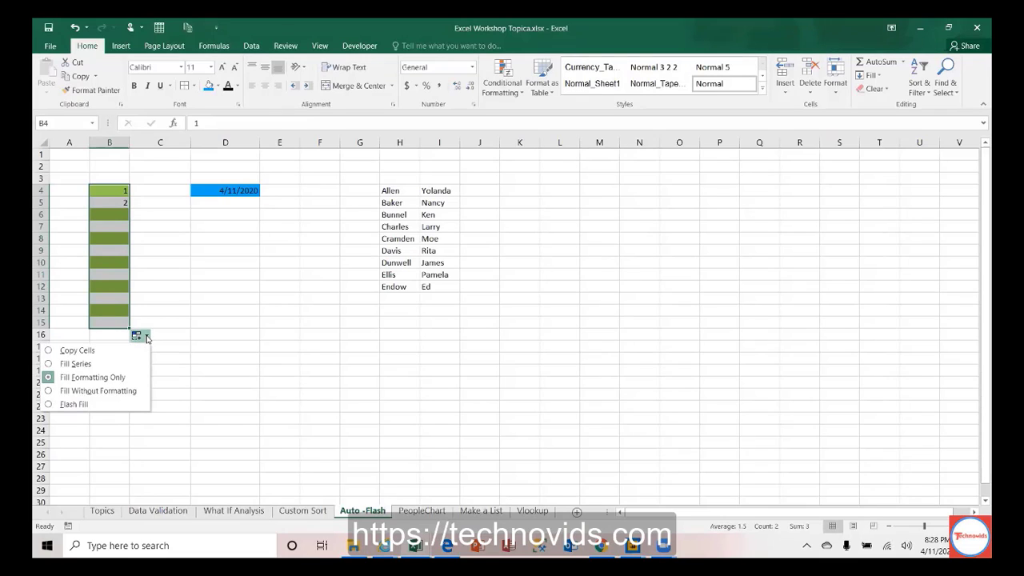
pyautogui.click(119, 364)
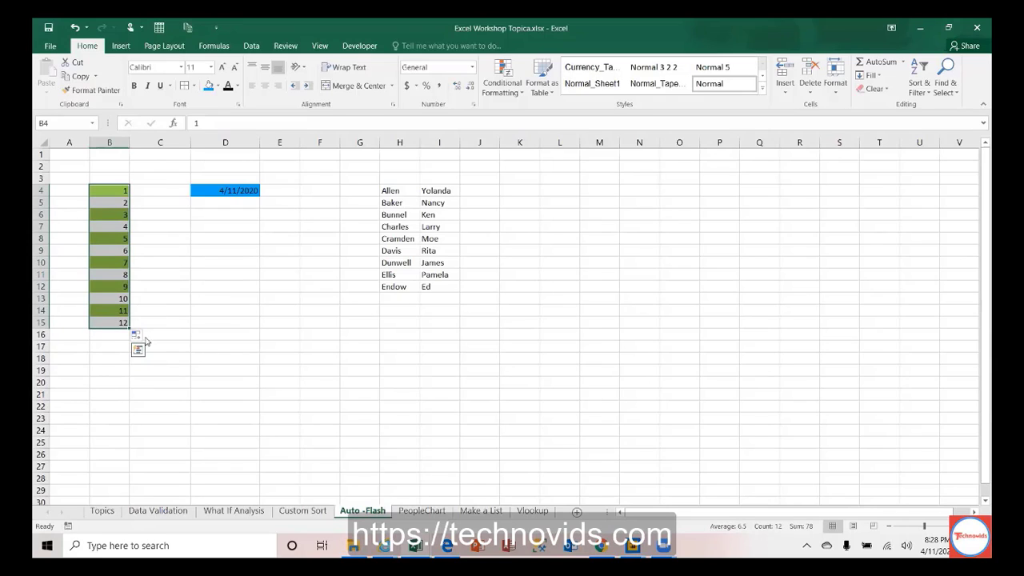
pyautogui.click(146, 337)
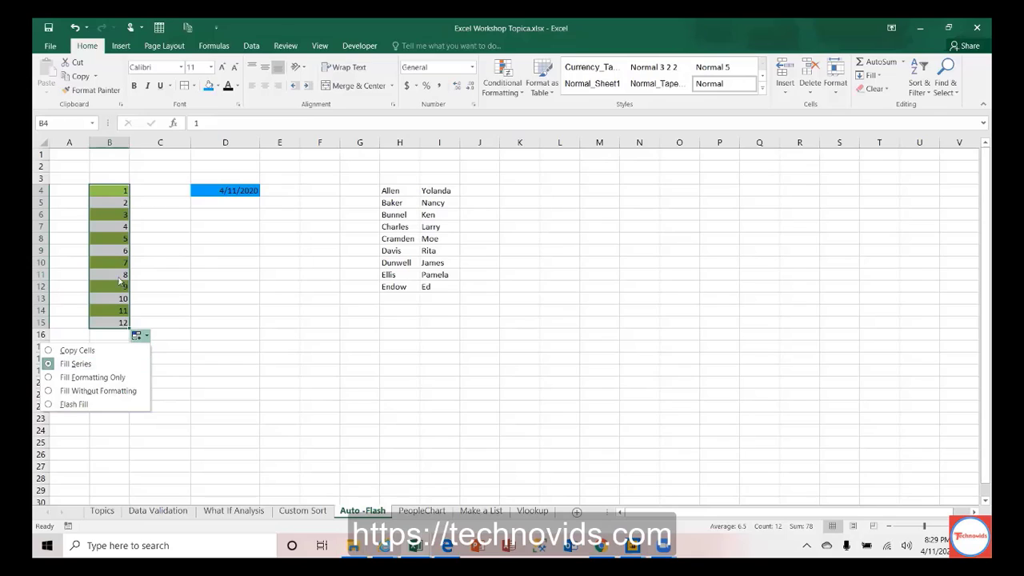
pyautogui.click(113, 202)
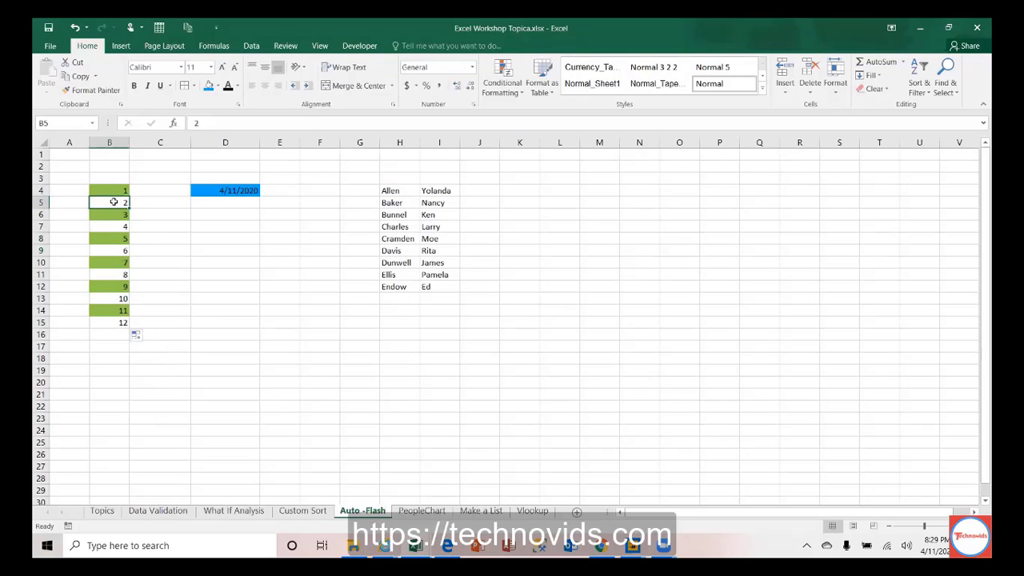
# Step: Undo the series fill and enter 5 in B4 and 10 in B5
pyautogui.hotkey('ctrl', 'z')
pyautogui.hotkey('ctrl', 'z')
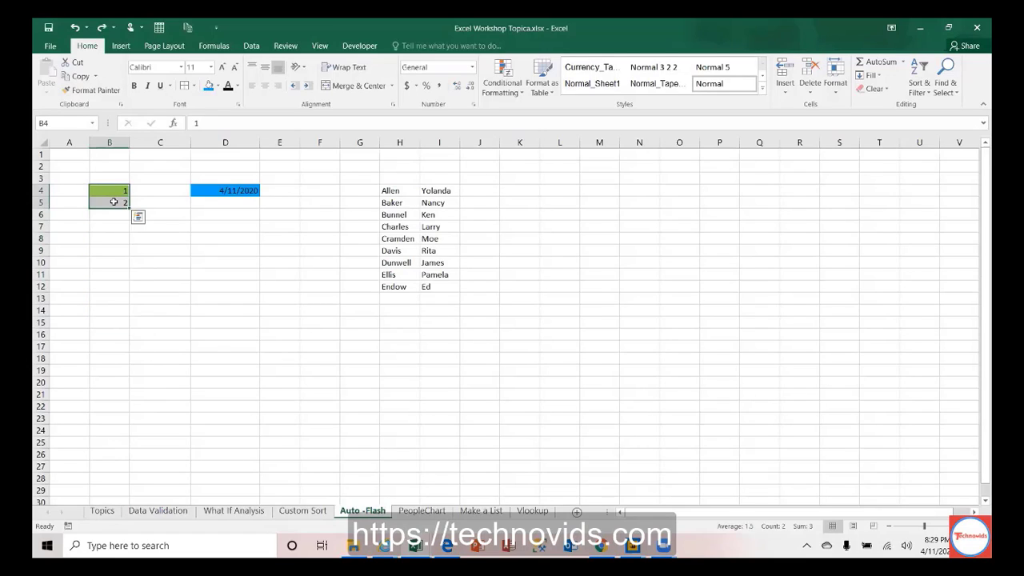
pyautogui.click(114, 203)
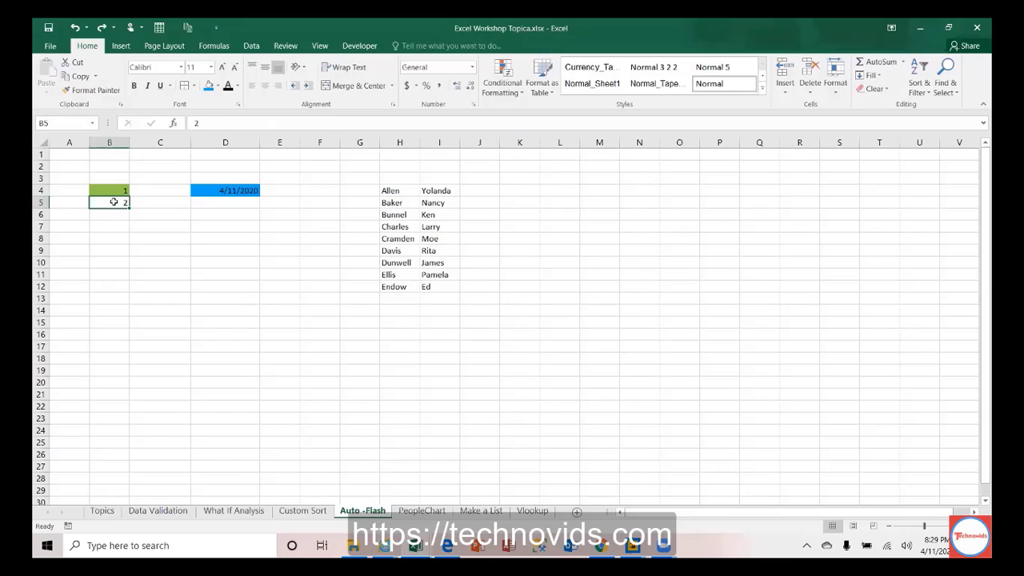
pyautogui.press('Up')
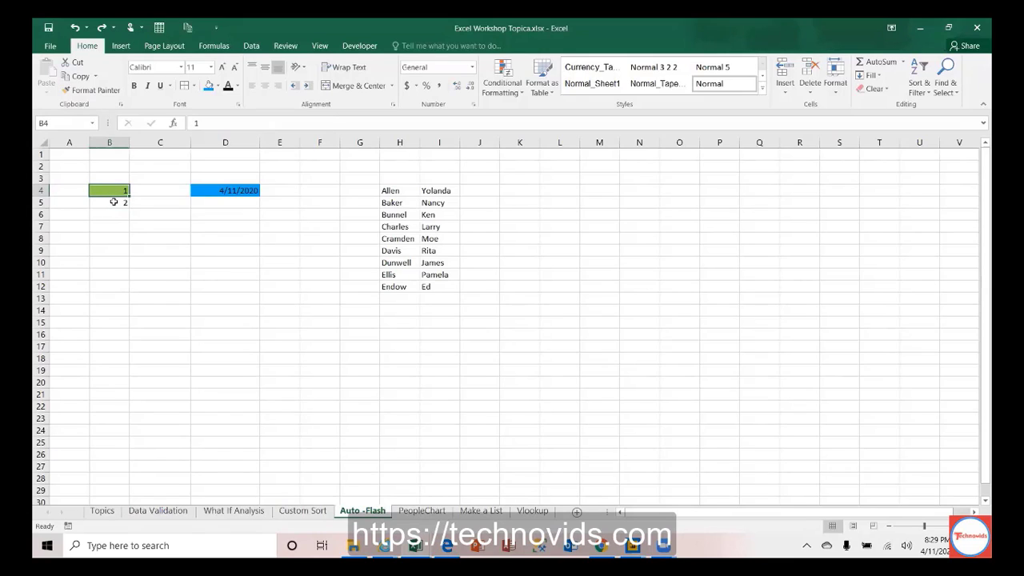
pyautogui.write('5')
pyautogui.press('Return')
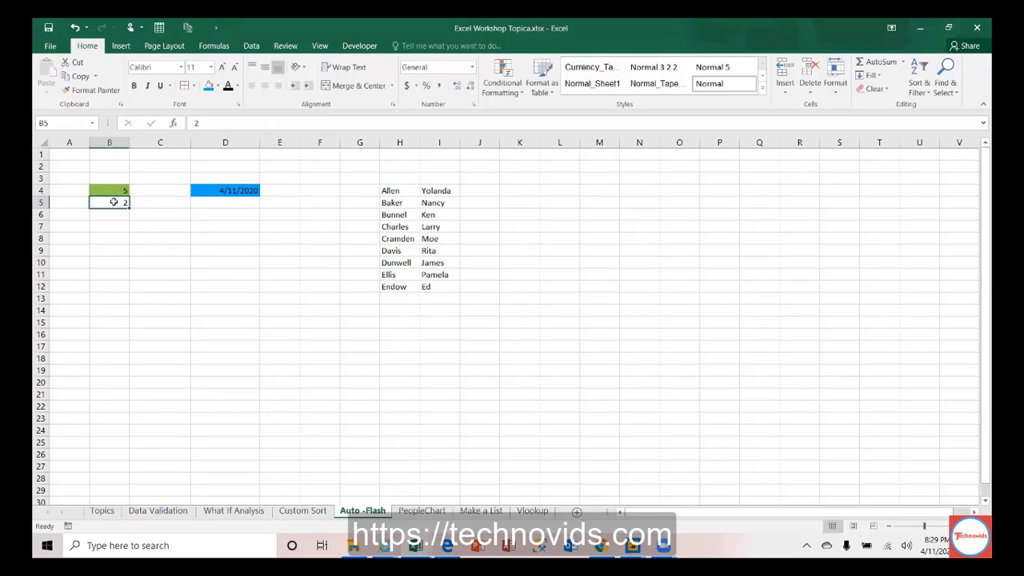
pyautogui.write('10')
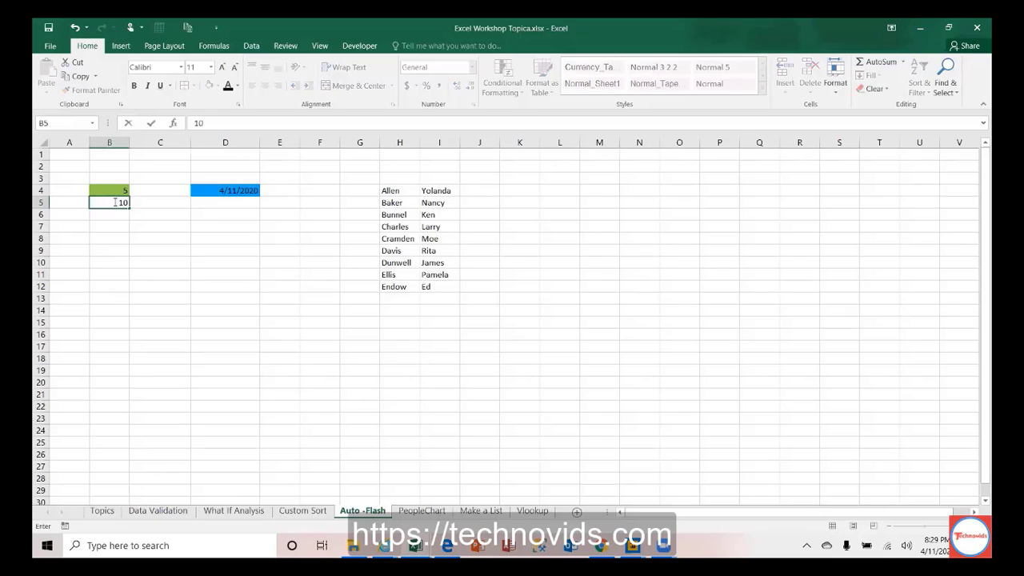
# Step: Extend the step-of-5 series to row 14 without formatting, then undo it back to 5 and 10
pyautogui.moveTo(115, 192); pyautogui.dragTo(116, 203)
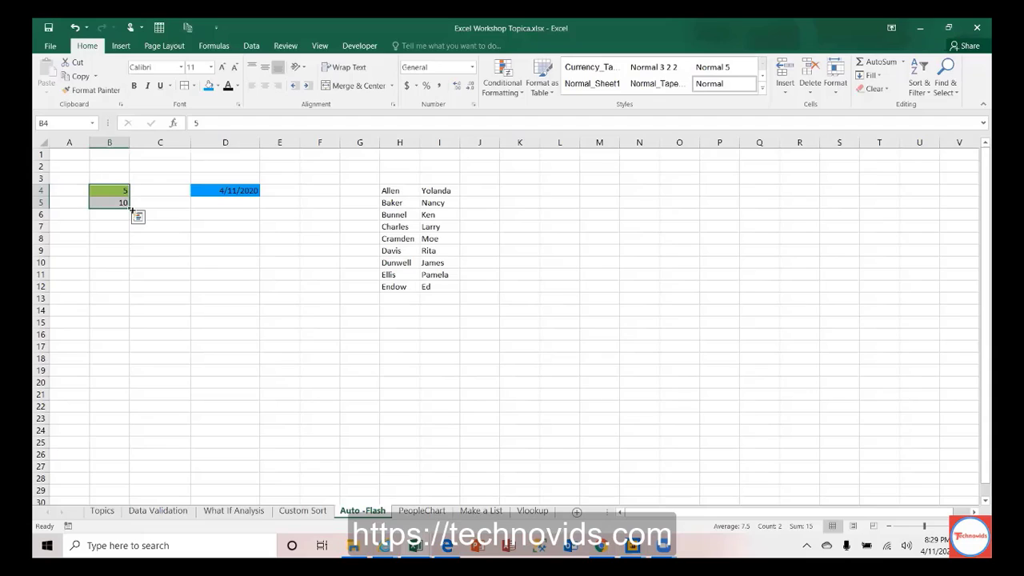
pyautogui.moveTo(130, 207); pyautogui.dragTo(130, 317)
pyautogui.click(139, 325)
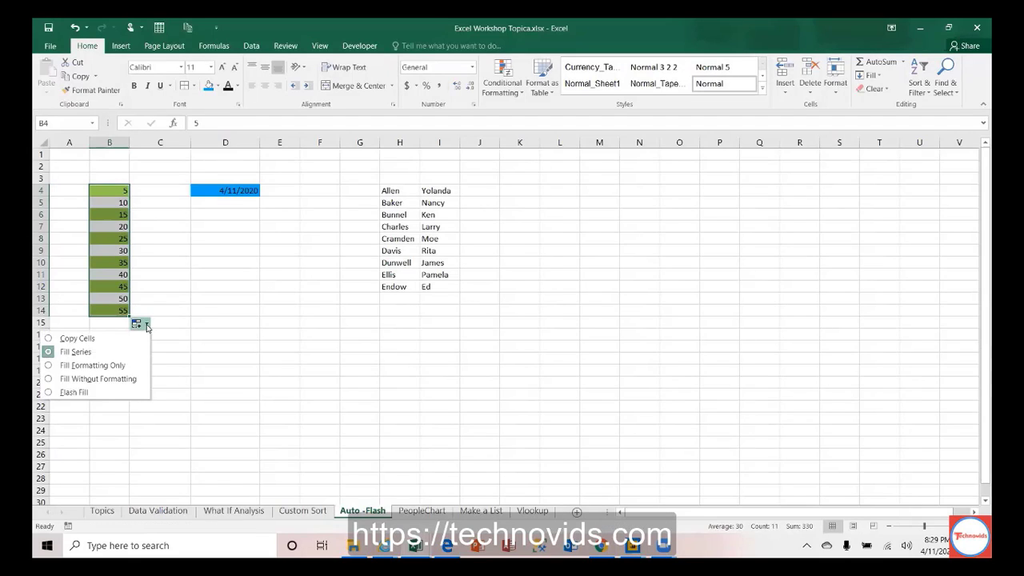
pyautogui.click(111, 379)
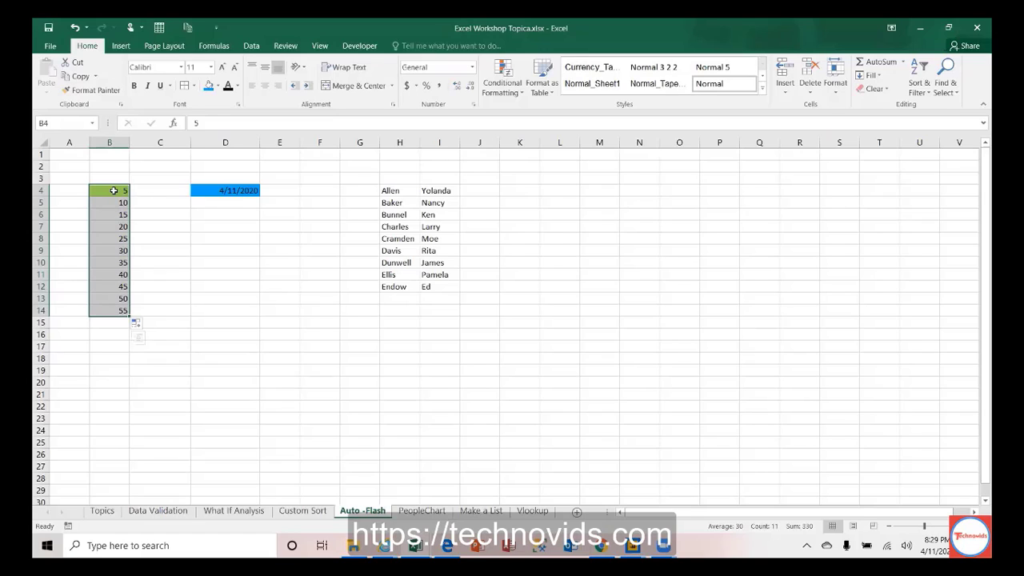
pyautogui.hotkey('ctrl', 'z')
pyautogui.hotkey('ctrl', 'z')
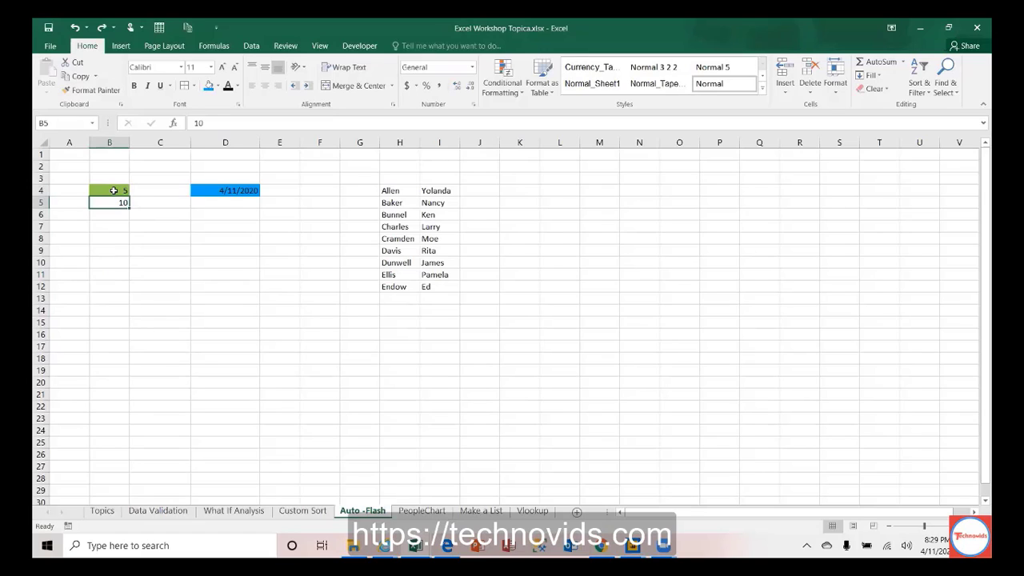
# Step: Enter 1 and 3 in B4:B5 and fill the odd series to row 18 without formatting
pyautogui.click(113, 190)
pyautogui.write('1')
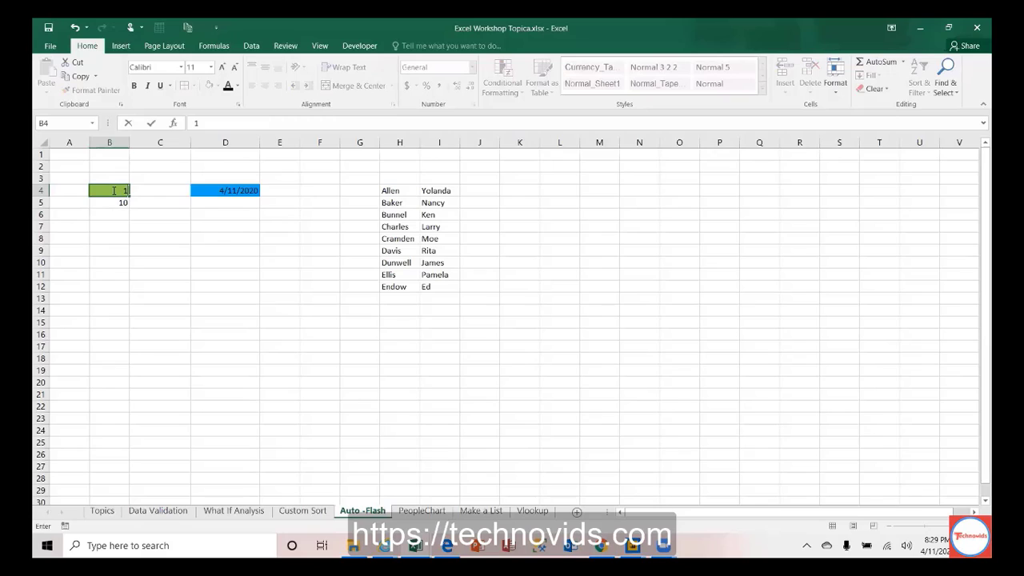
pyautogui.press('Return')
pyautogui.write('3')
pyautogui.click(113, 190)
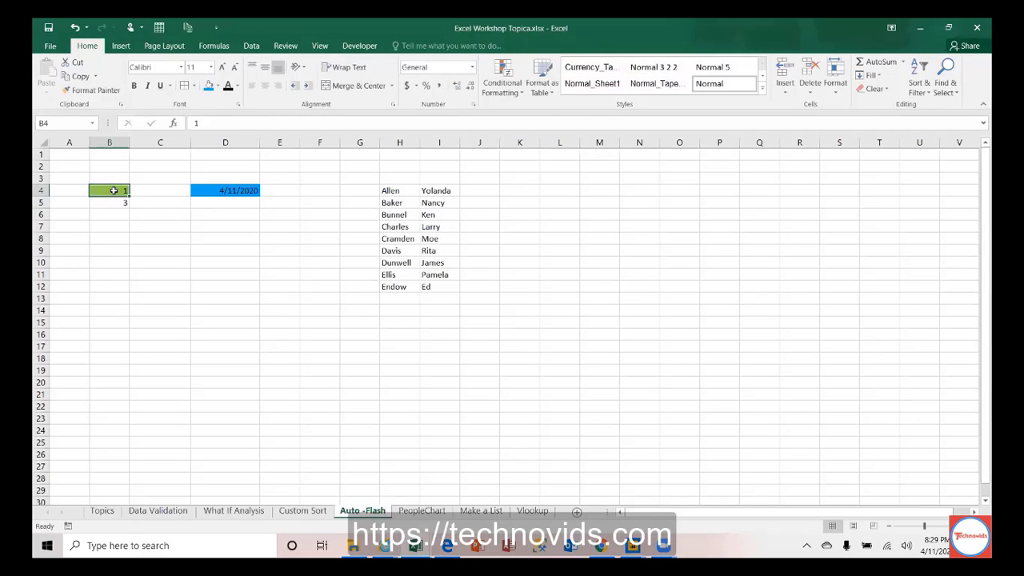
pyautogui.hotkey('shift', 'Down')
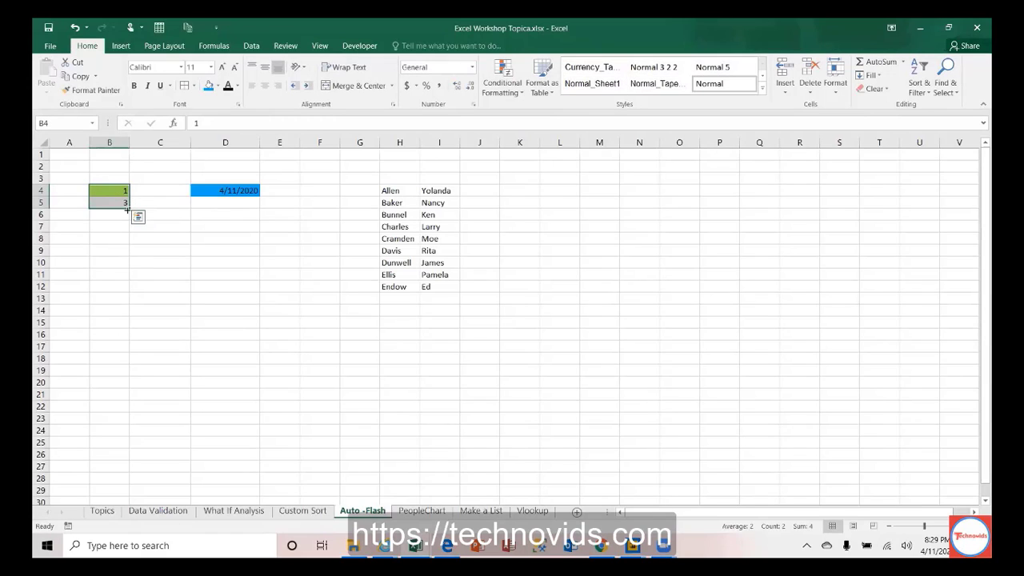
pyautogui.moveTo(128, 209); pyautogui.dragTo(122, 368)
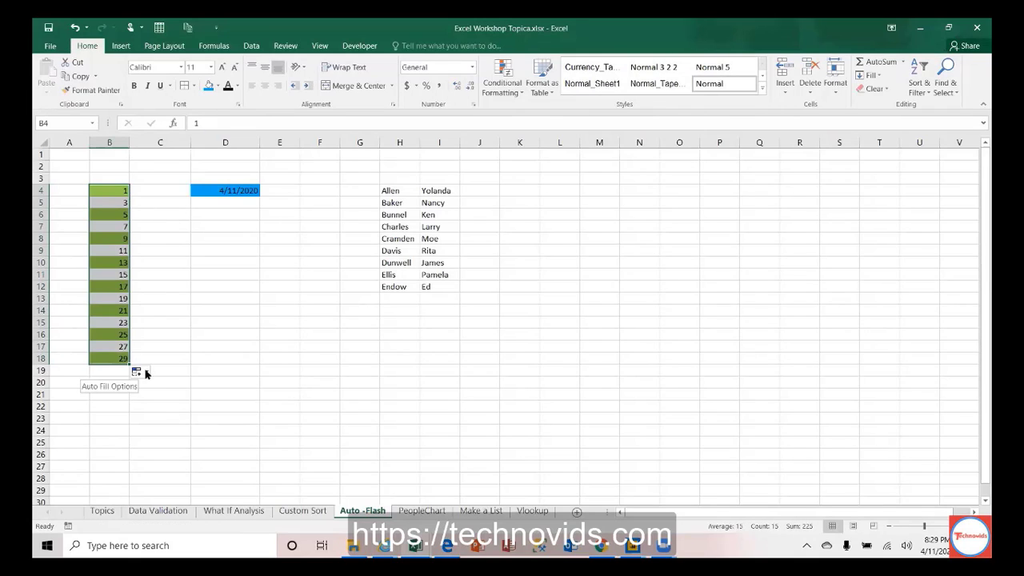
pyautogui.click(138, 371)
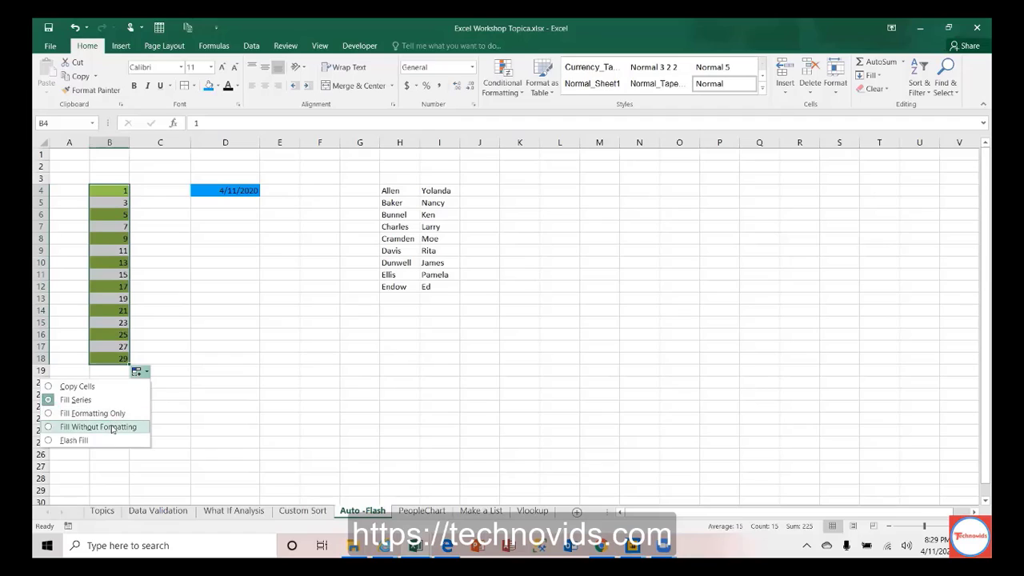
pyautogui.click(111, 428)
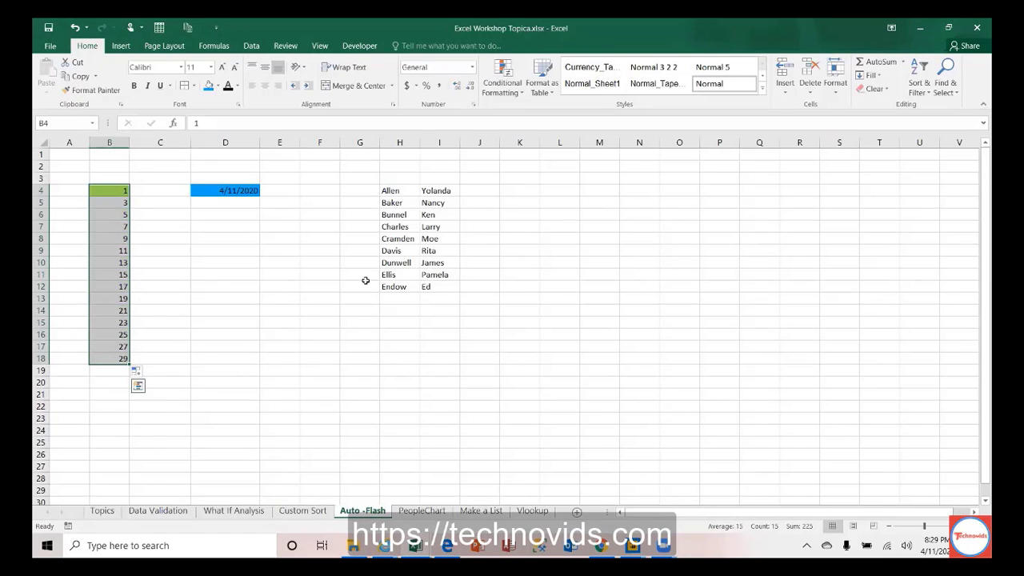
# Step: Change B4:B5 to 2 and 4 and extend the even series 2 through 30 down to B18
pyautogui.click(118, 190)
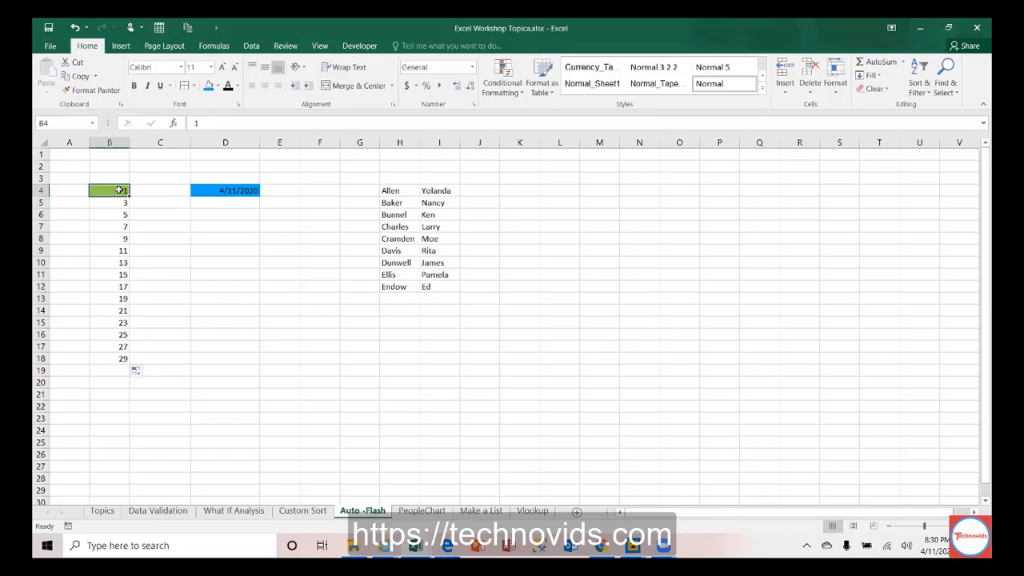
pyautogui.doubleClick(120, 190)
pyautogui.press('Return')
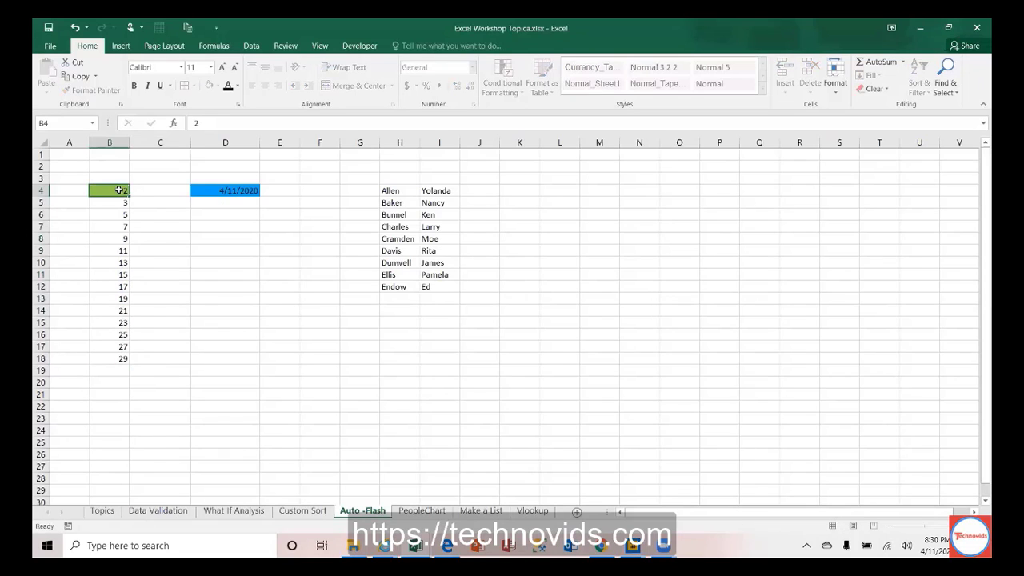
pyautogui.write('4')
pyautogui.press('Return')
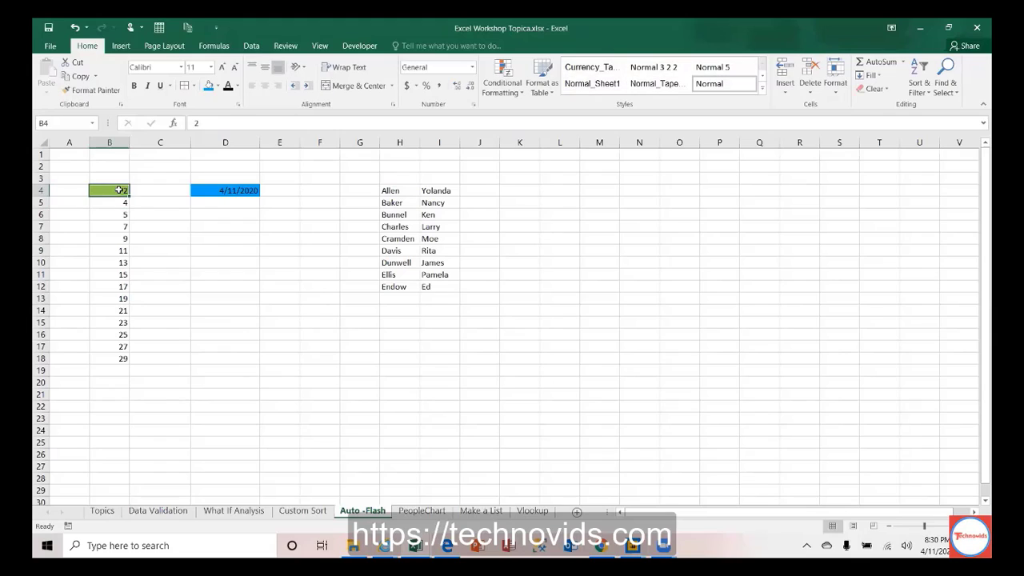
pyautogui.moveTo(119, 190); pyautogui.dragTo(117, 367)
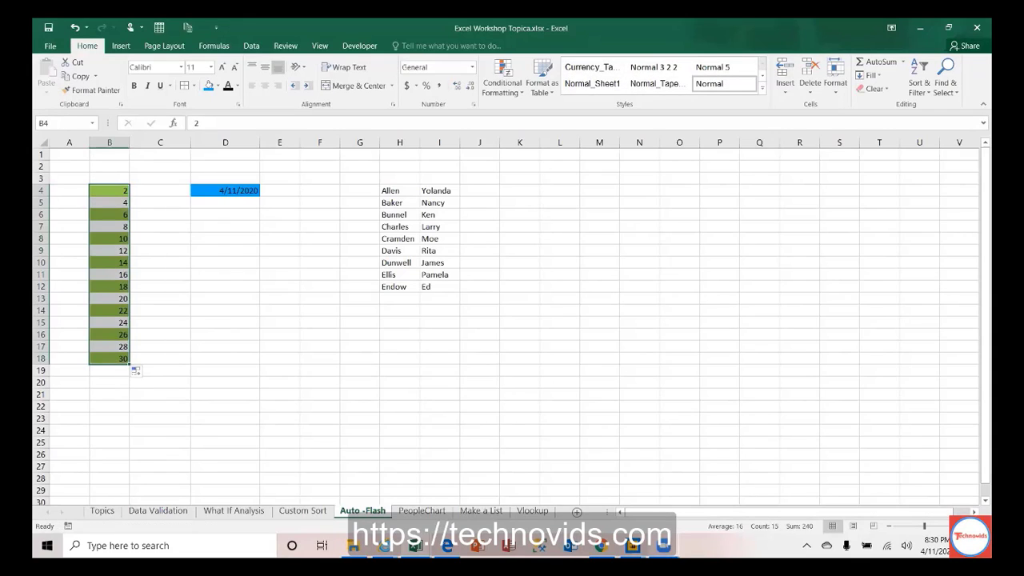
pyautogui.click(663, 546)
pyautogui.click(670, 475)
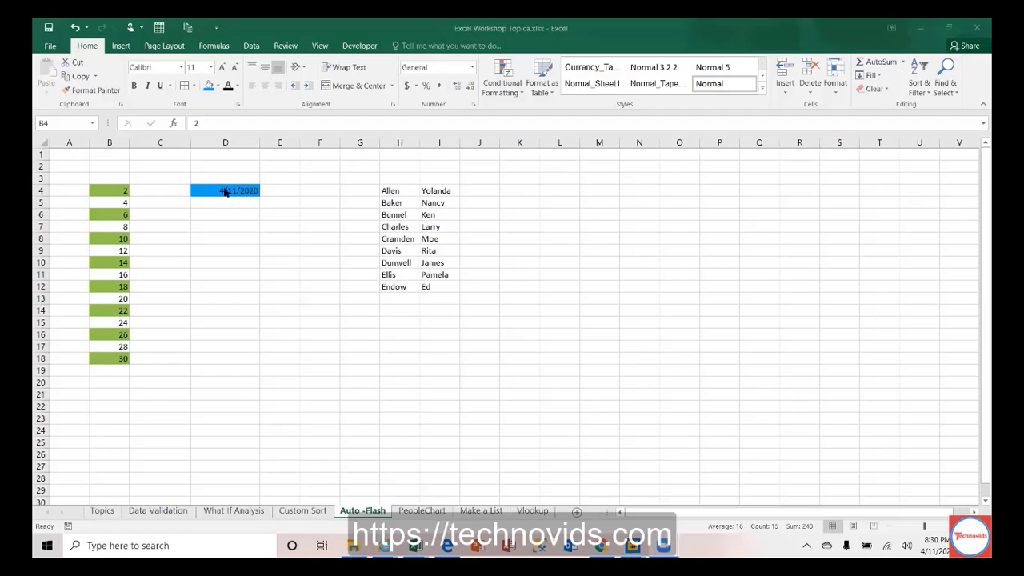
# Step: Fill D4:D20 with a weekday-only date series from 4/11/2020 and shade it light grey
pyautogui.click(232, 190)
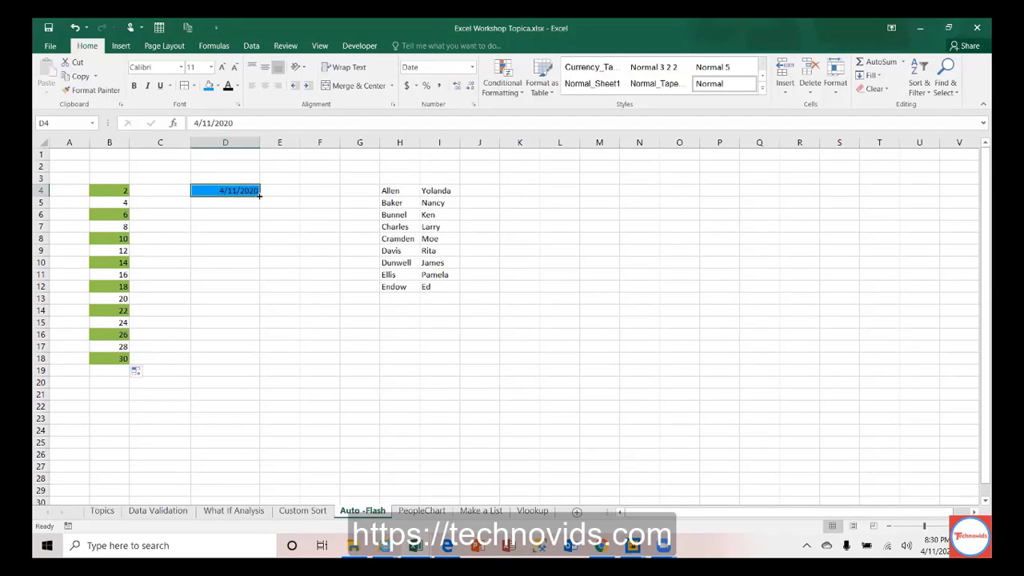
pyautogui.moveTo(260, 195); pyautogui.dragTo(259, 352)
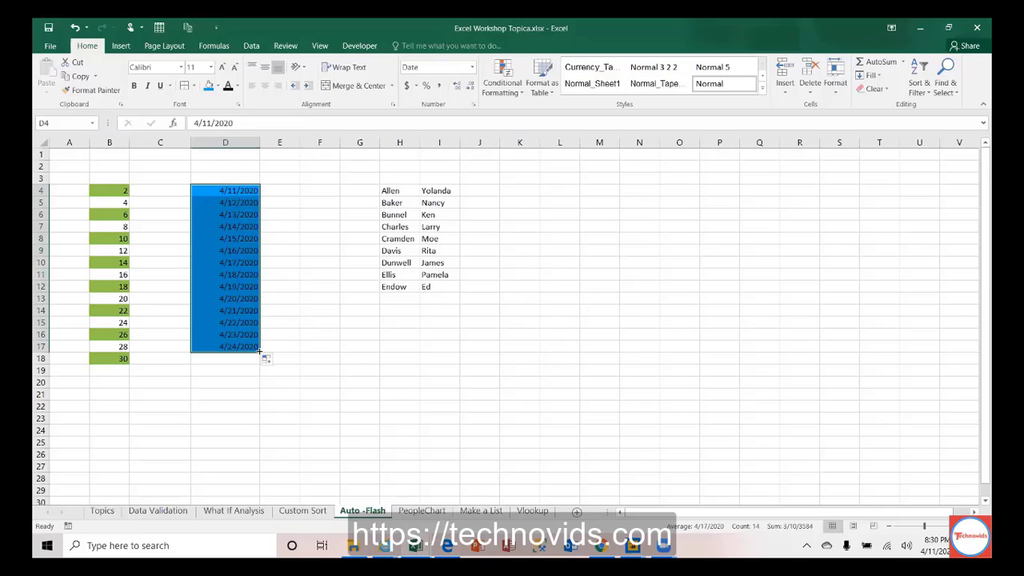
pyautogui.moveTo(259, 352); pyautogui.dragTo(260, 386)
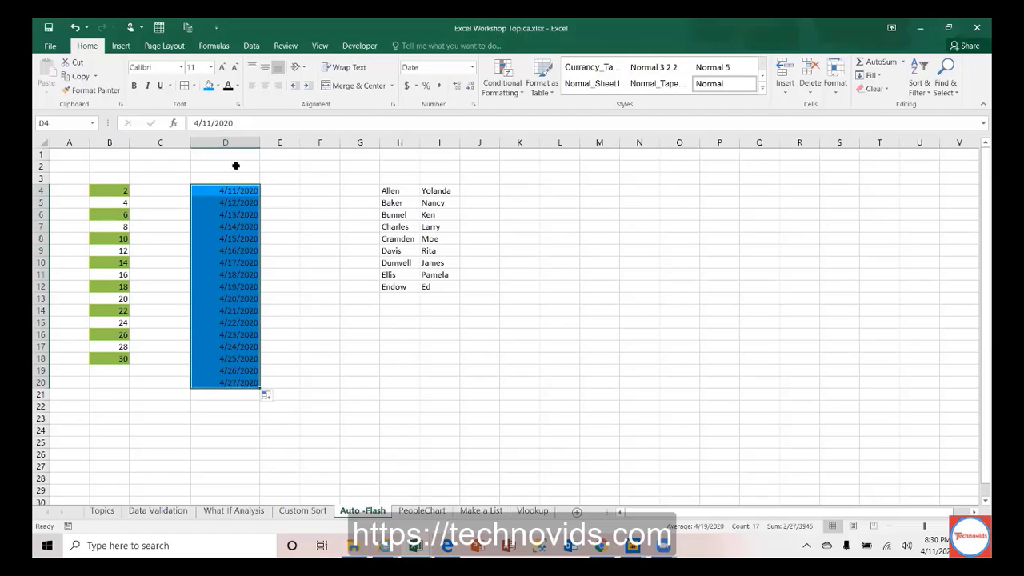
pyautogui.click(269, 397)
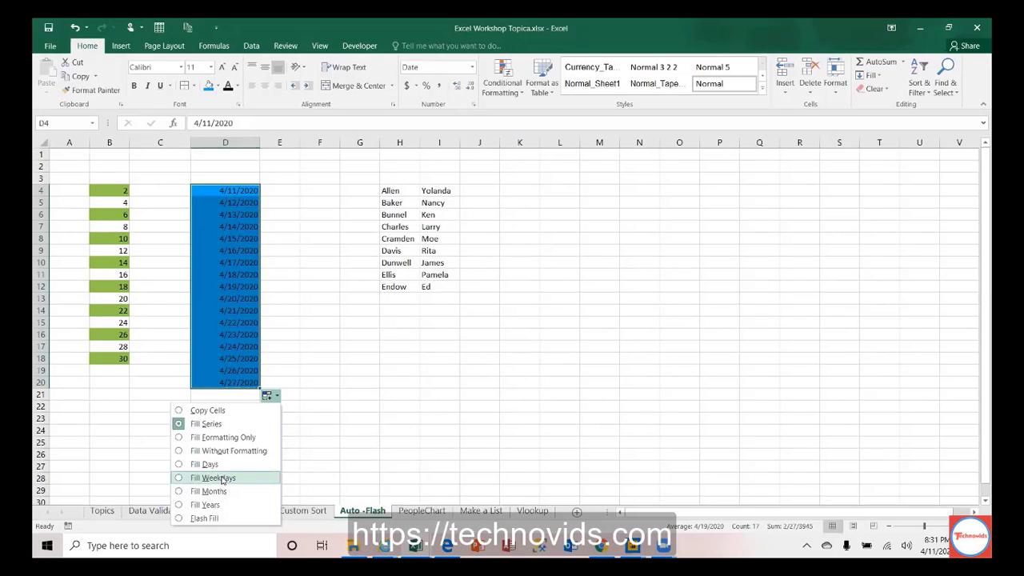
pyautogui.click(222, 478)
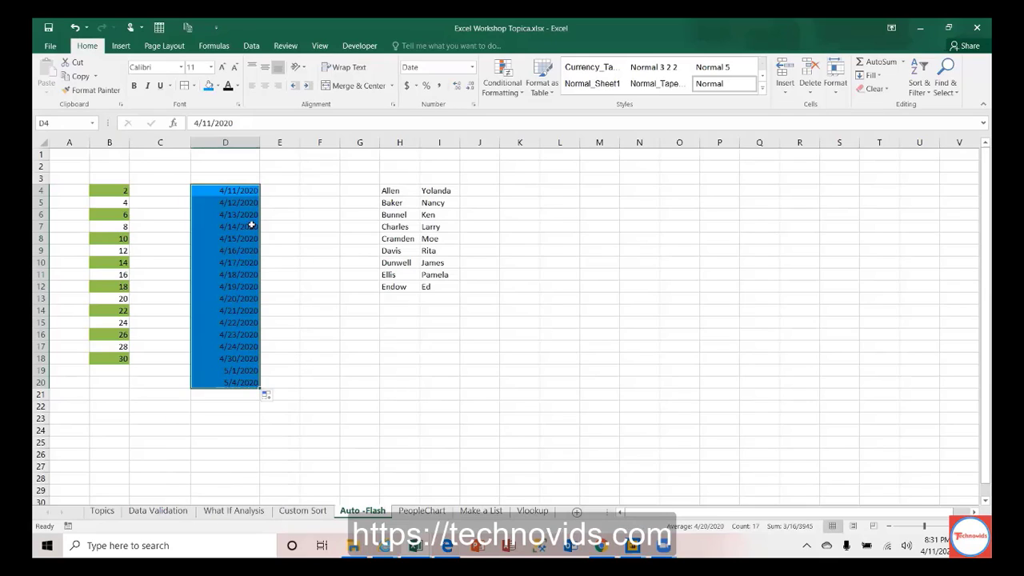
pyautogui.click(217, 86)
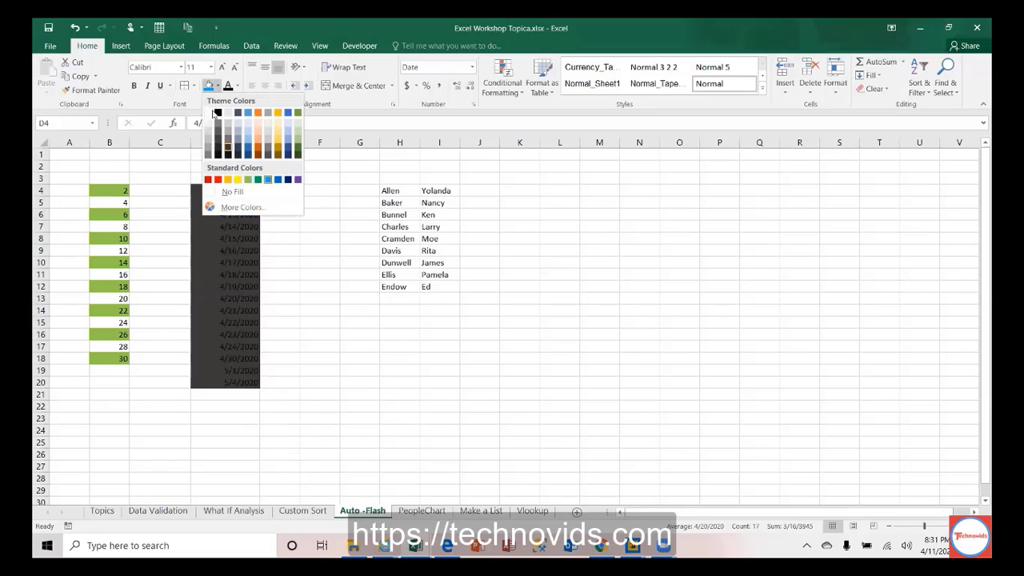
pyautogui.click(211, 126)
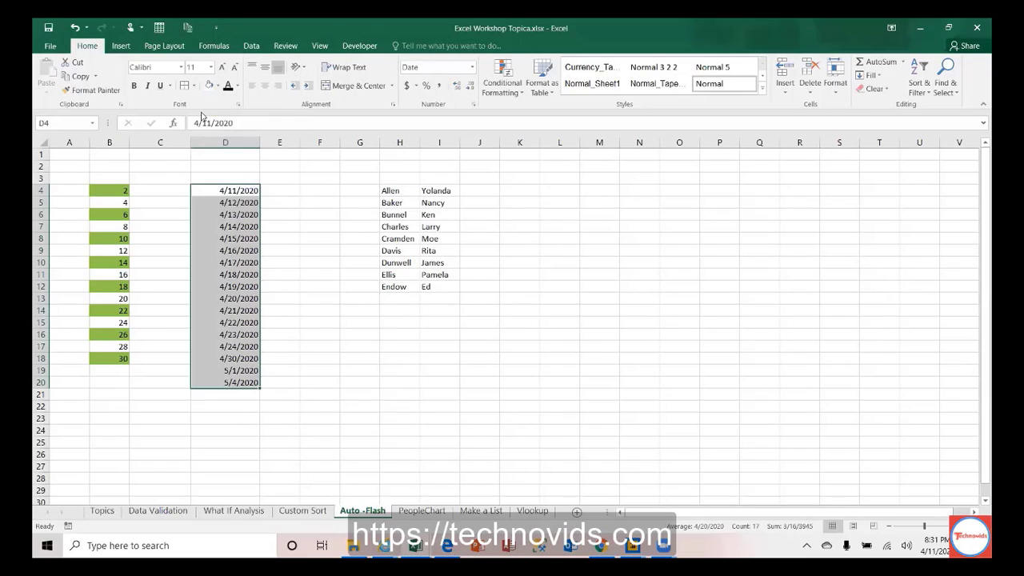
# Step: Undo the borders, shading and series extension, then clear the date cells and their formatting
pyautogui.click(184, 86)
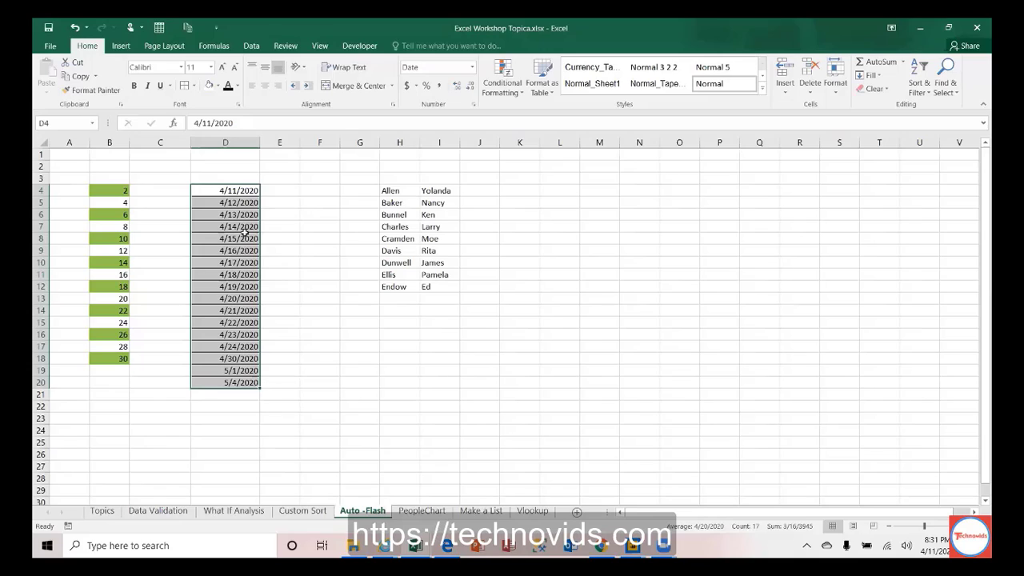
pyautogui.hotkey('ctrl', 'z')
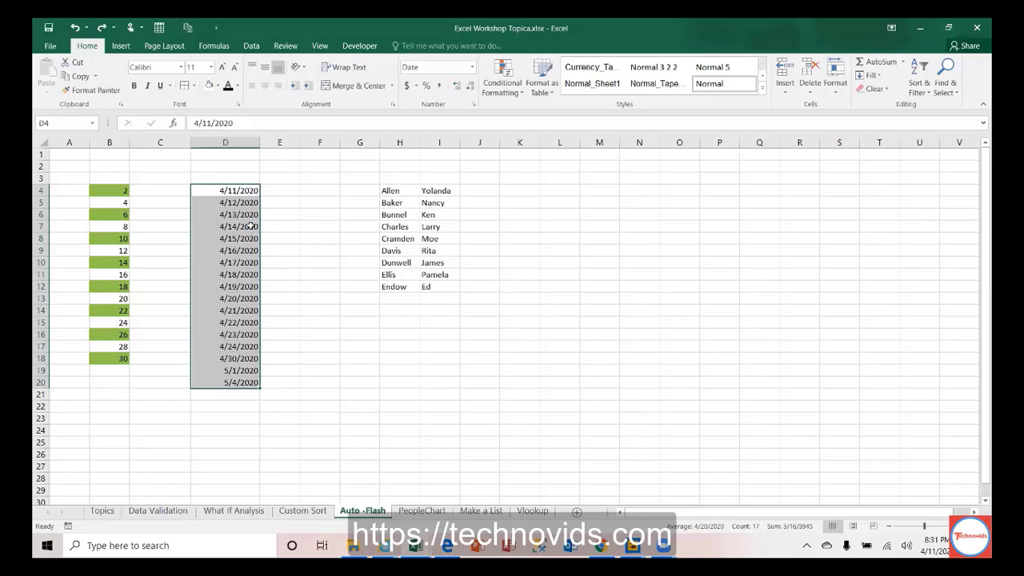
pyautogui.hotkey('ctrl', 'z')
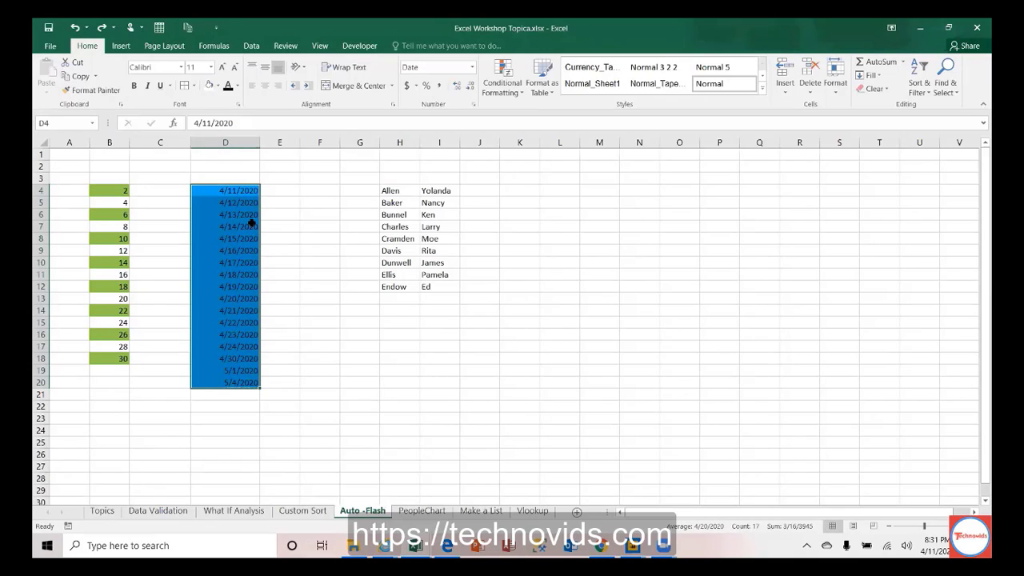
pyautogui.hotkey('ctrl', 'z')
pyautogui.press('Delete')
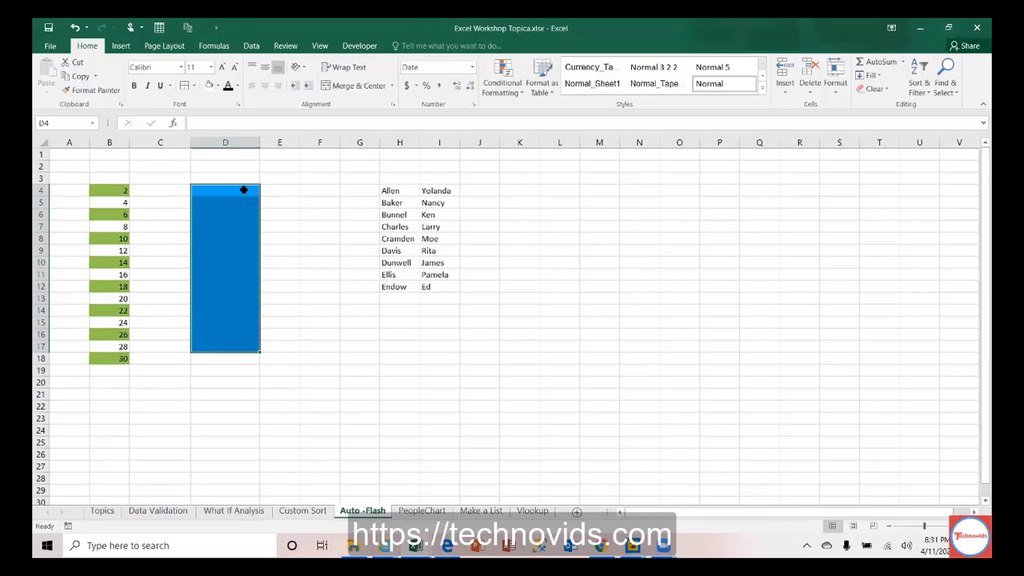
pyautogui.click(877, 90)
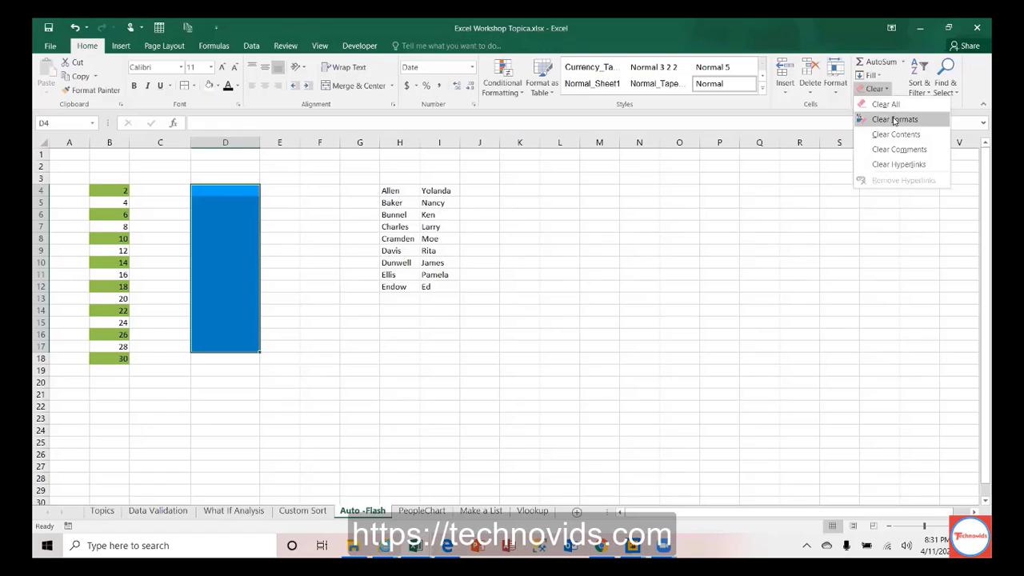
pyautogui.click(894, 119)
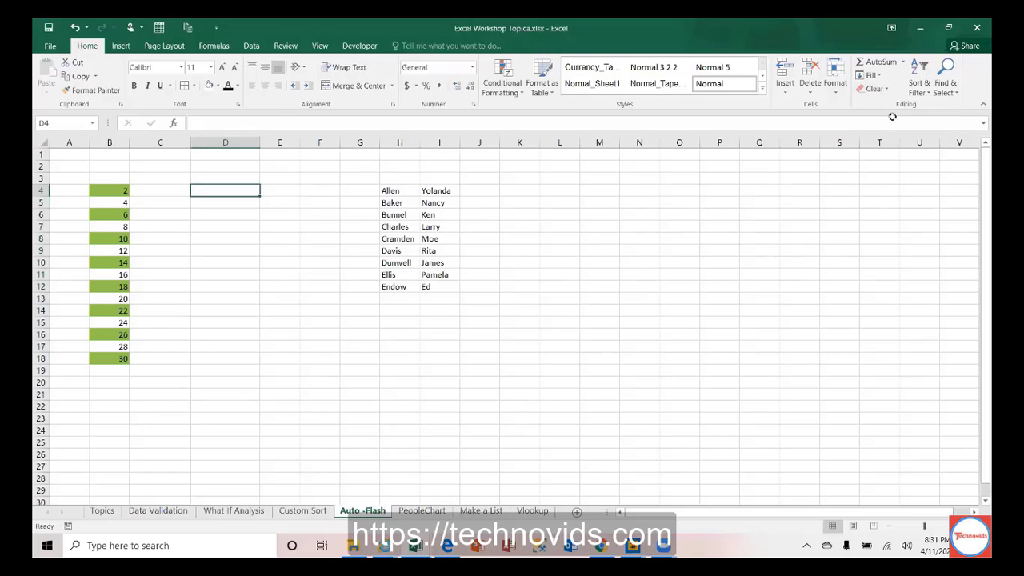
# Step: Enter 4/14/2020 in D4 and fill the dates down to row 16
pyautogui.write('4/')
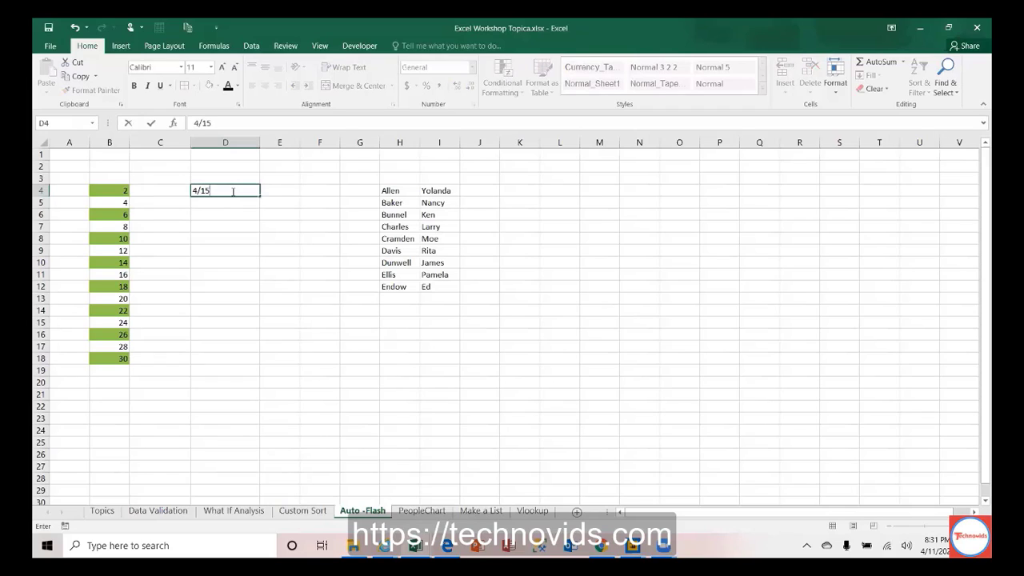
pyautogui.write('14/2020')
pyautogui.press('Return')
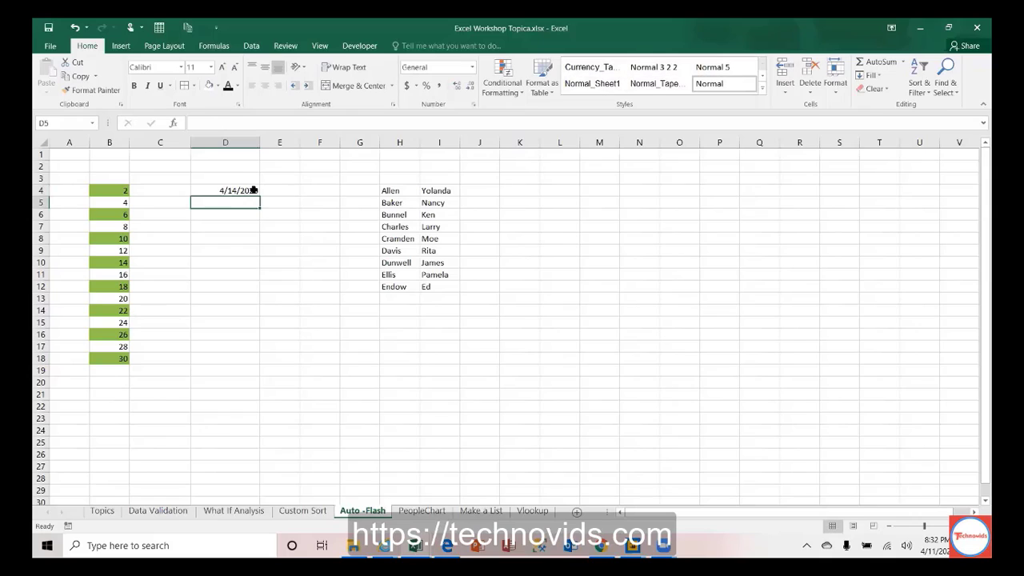
pyautogui.click(255, 192)
pyautogui.moveTo(258, 197); pyautogui.dragTo(253, 341)
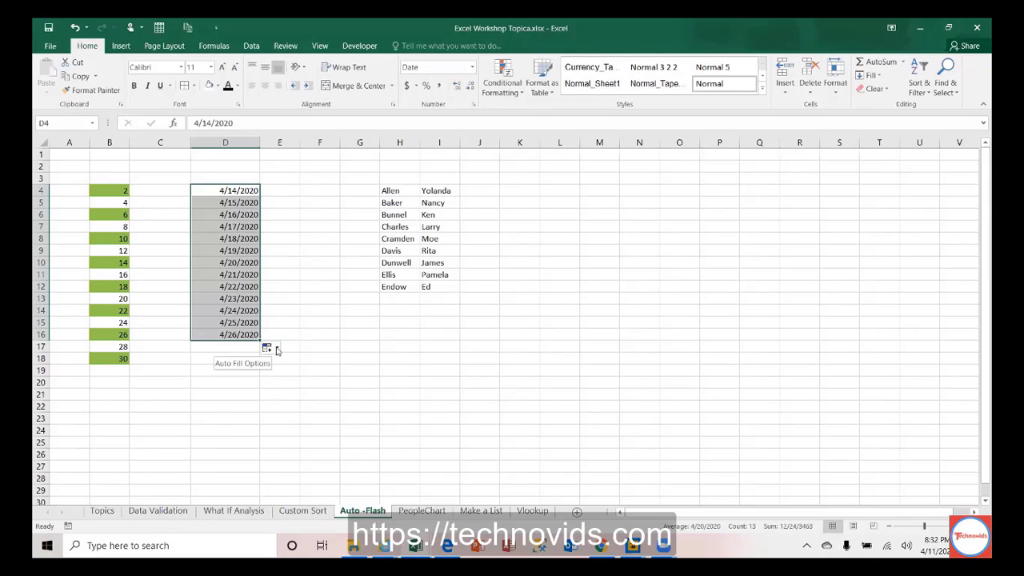
# Step: Switch the date series to monthly, then to yearly steps ending 4/14/2032
pyautogui.click(273, 348)
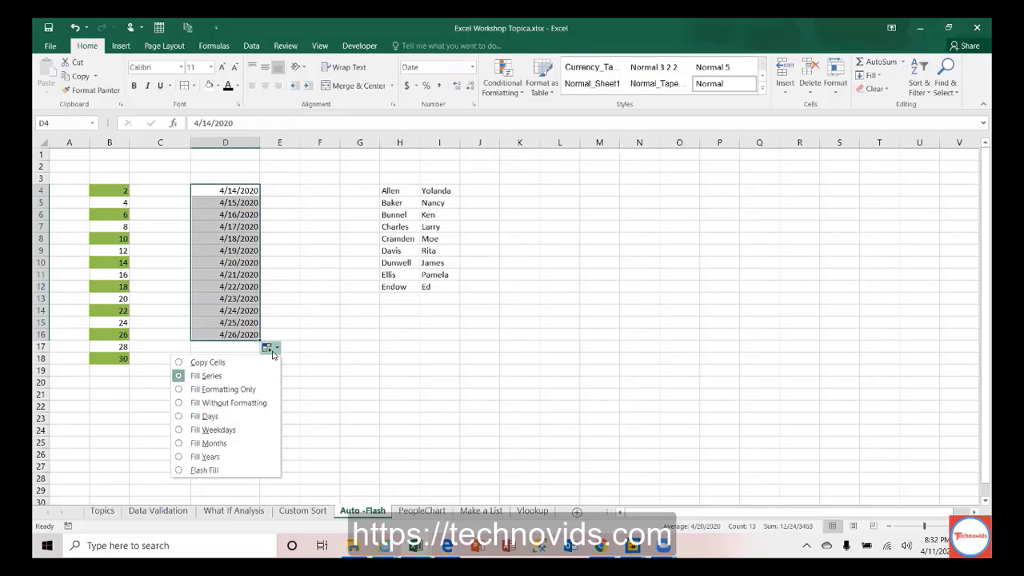
pyautogui.click(217, 445)
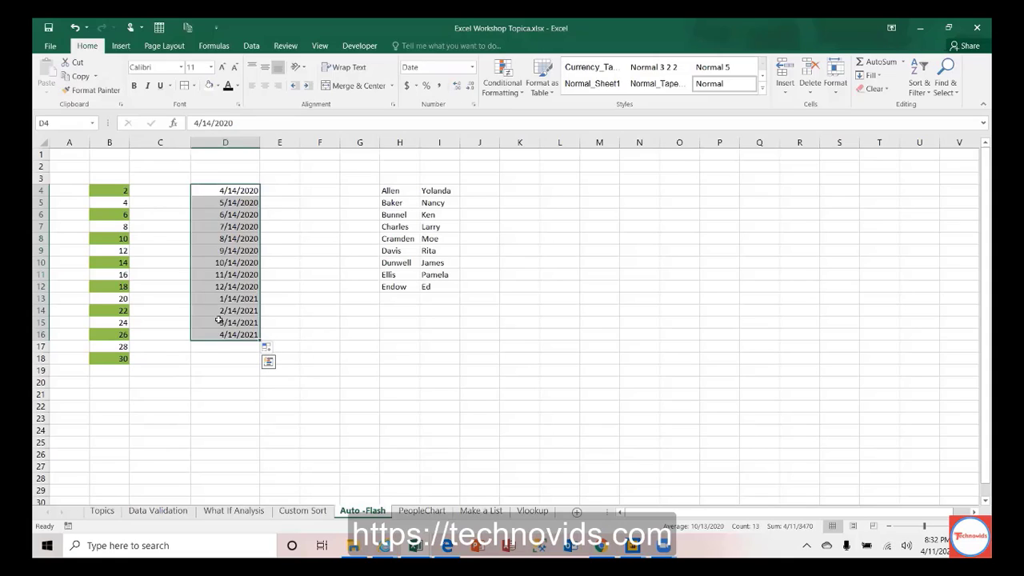
pyautogui.click(277, 350)
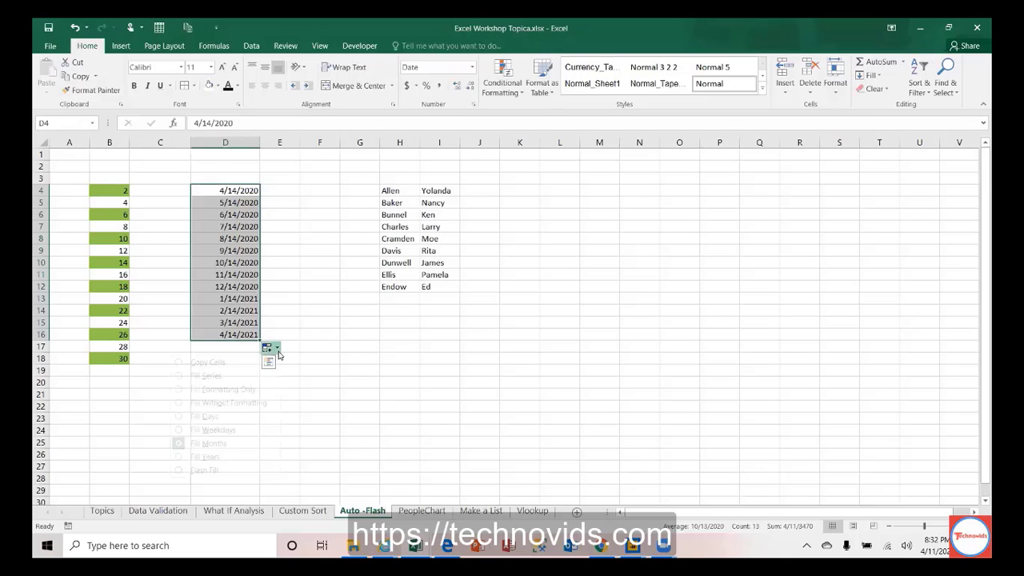
pyautogui.click(227, 457)
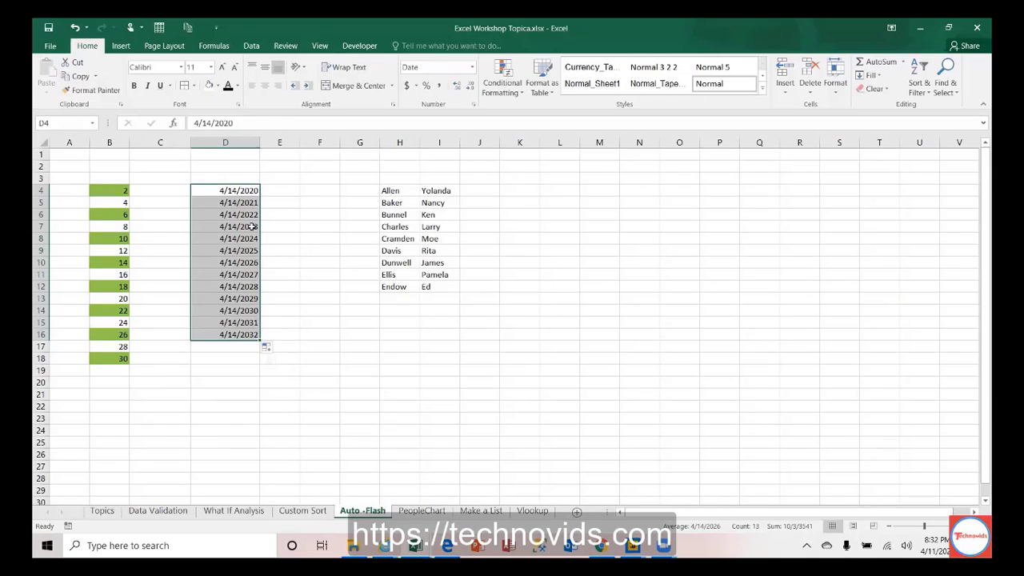
# Step: Change the date fill to days, then to weekdays only (4/14/2020–4/30/2020), and check a calendar
pyautogui.click(275, 350)
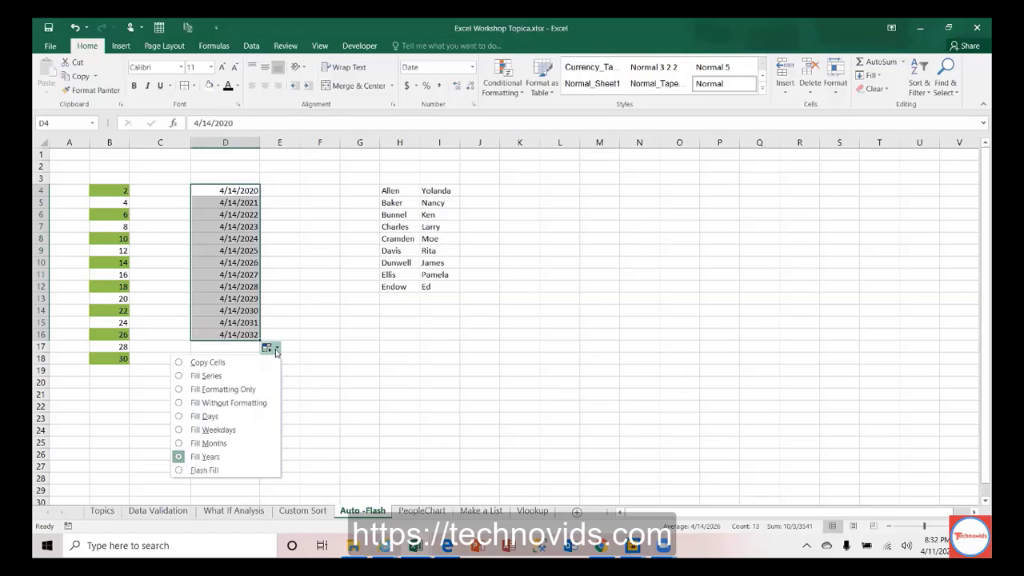
pyautogui.click(204, 416)
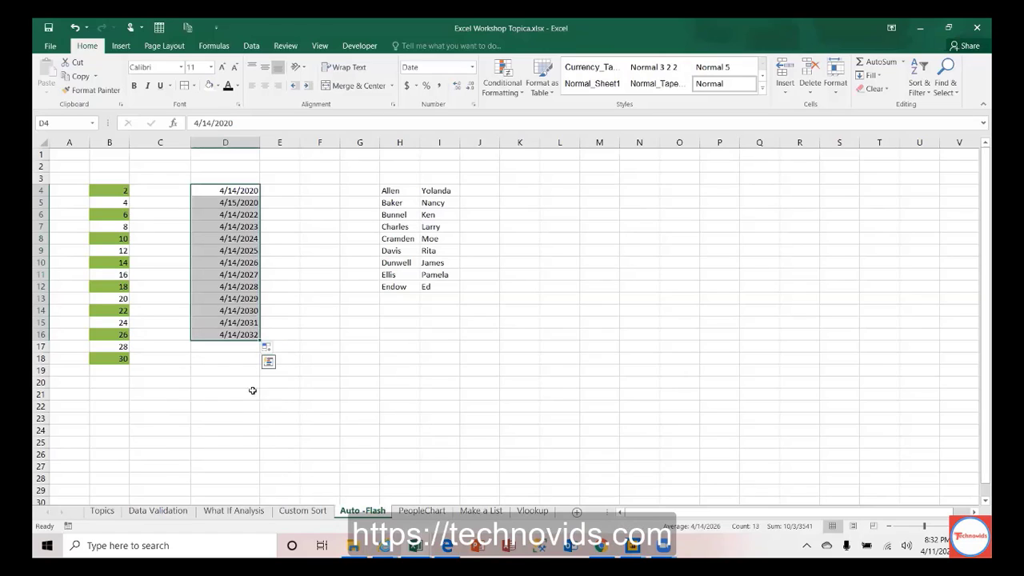
pyautogui.click(272, 350)
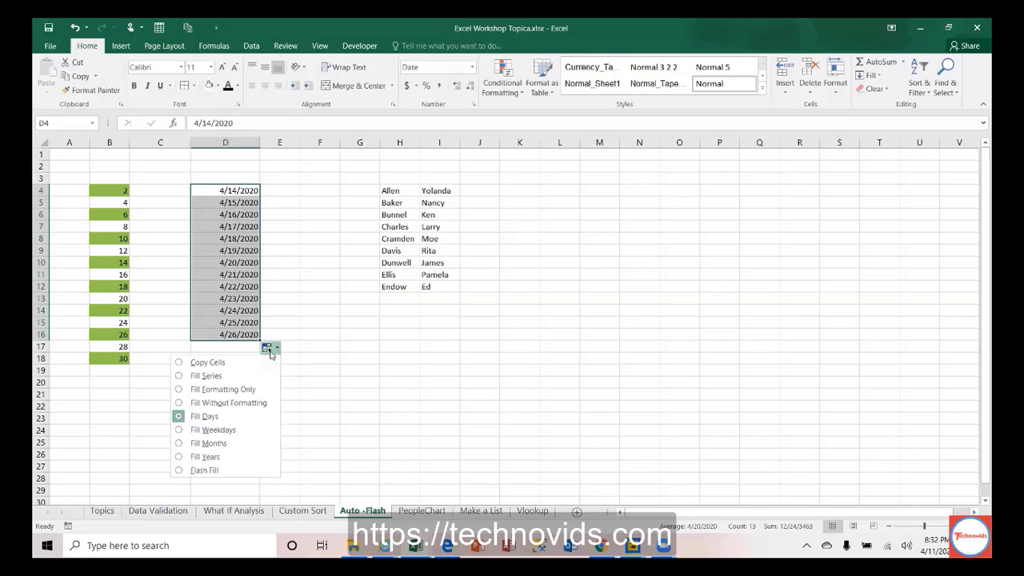
pyautogui.click(208, 429)
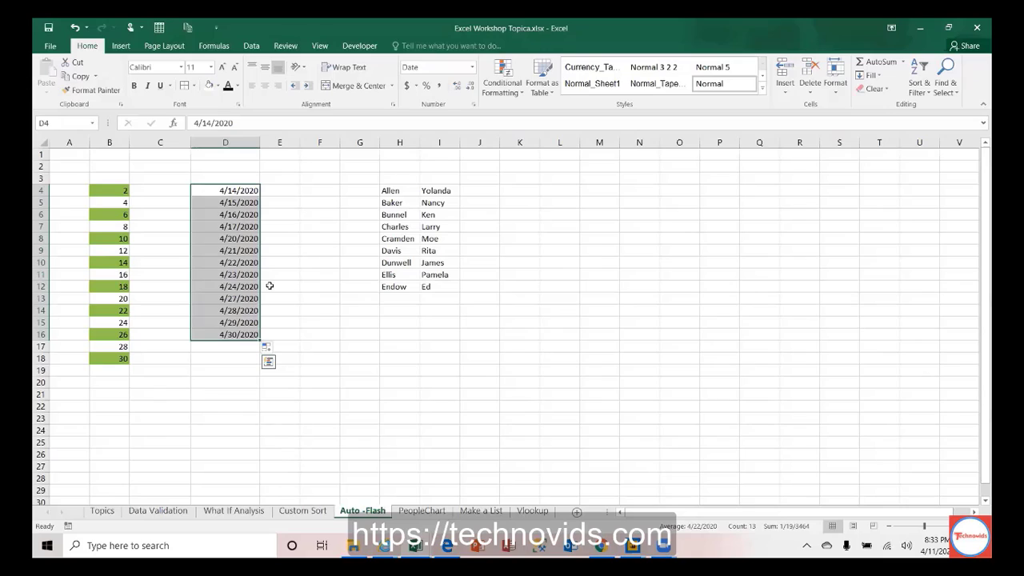
pyautogui.click(248, 228)
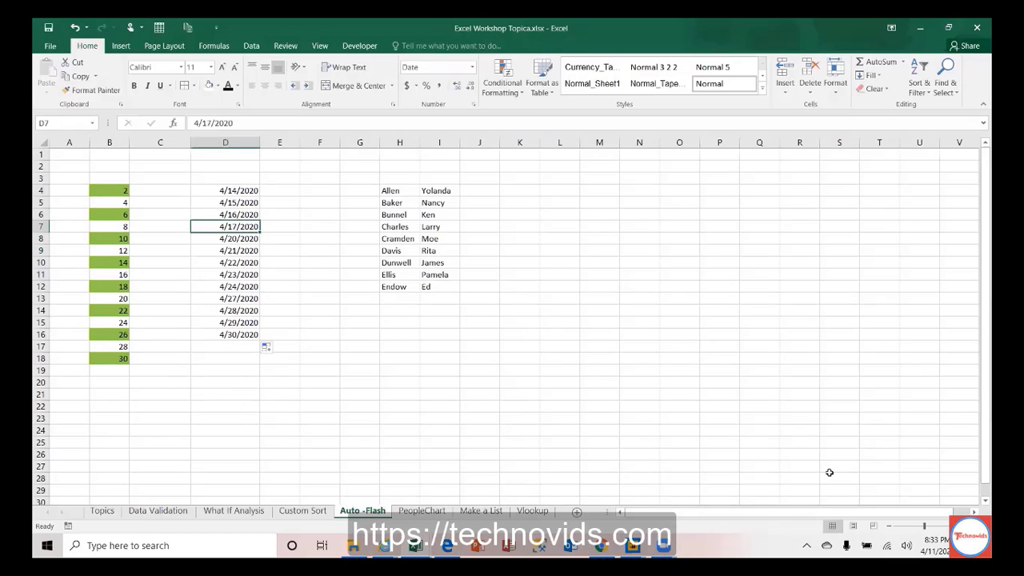
pyautogui.click(936, 545)
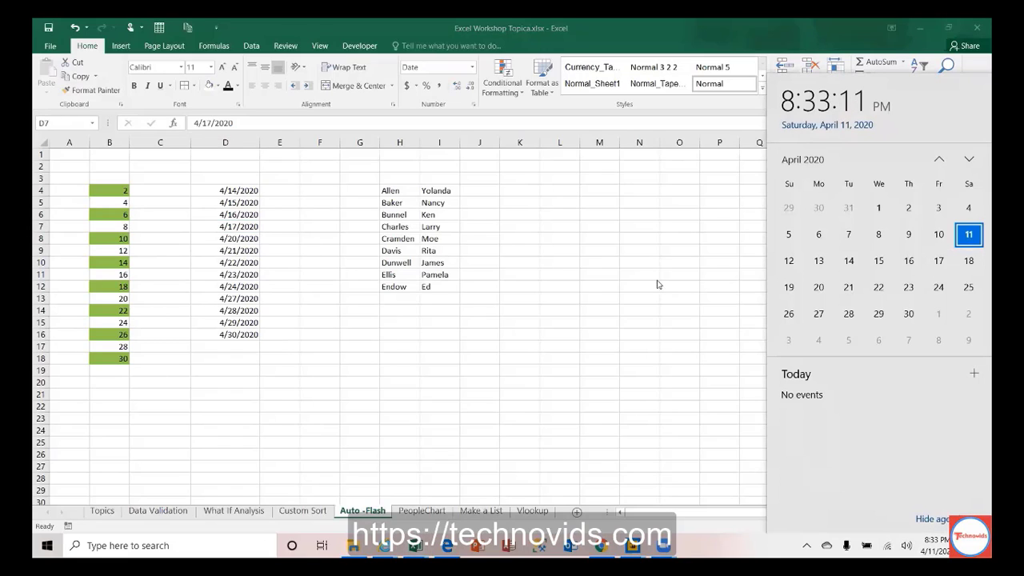
# Step: Verify the skipped weekend and a Monday-to-Friday week of dates against the calendar
pyautogui.click(224, 246)
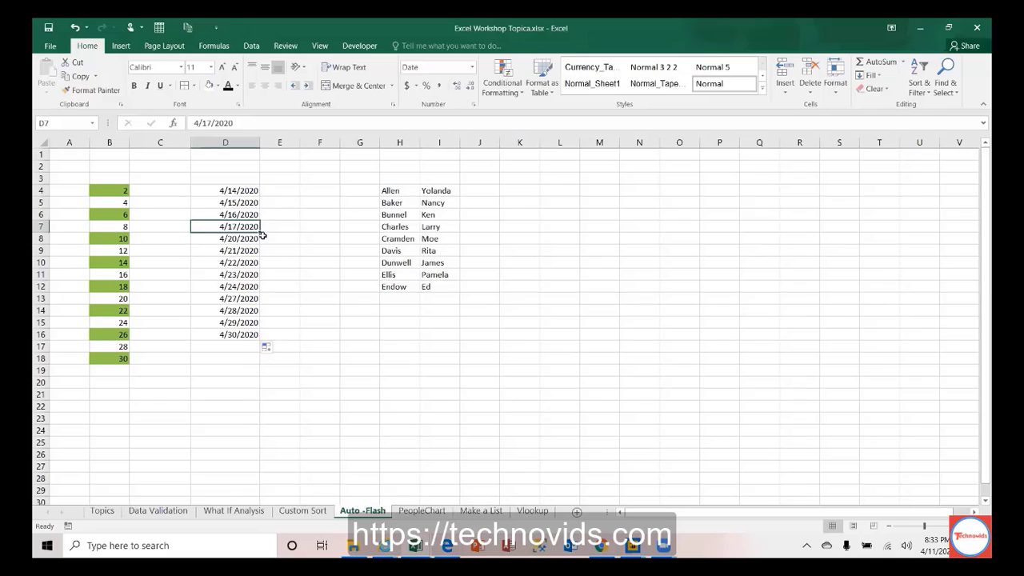
pyautogui.moveTo(235, 226); pyautogui.dragTo(235, 238)
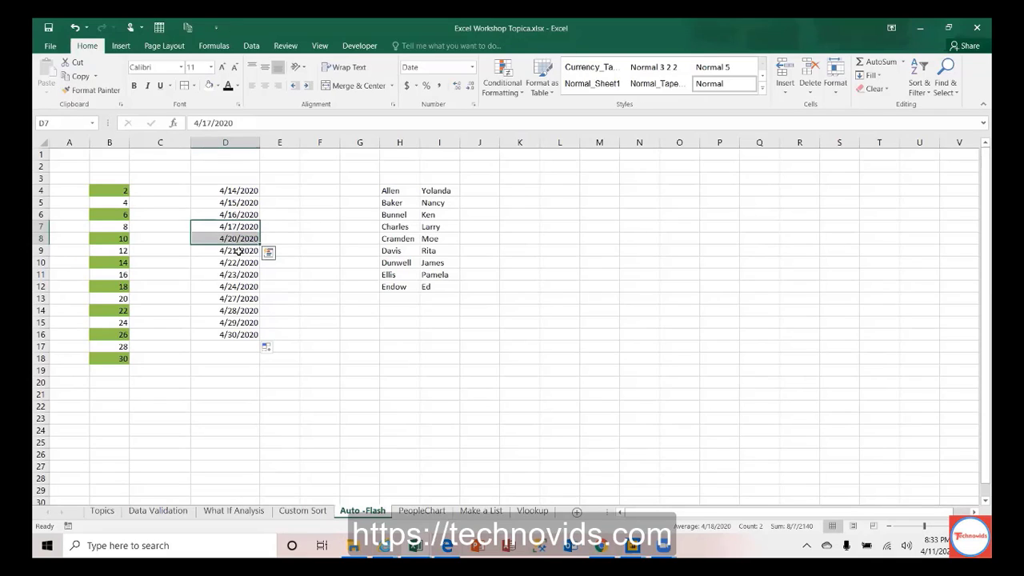
pyautogui.click(238, 250)
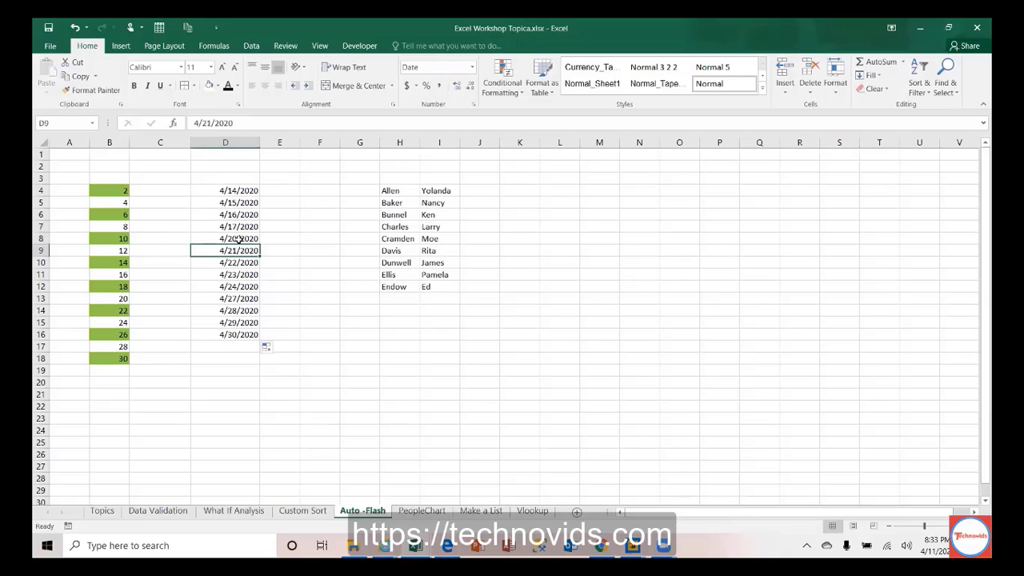
pyautogui.moveTo(239, 239); pyautogui.dragTo(240, 287)
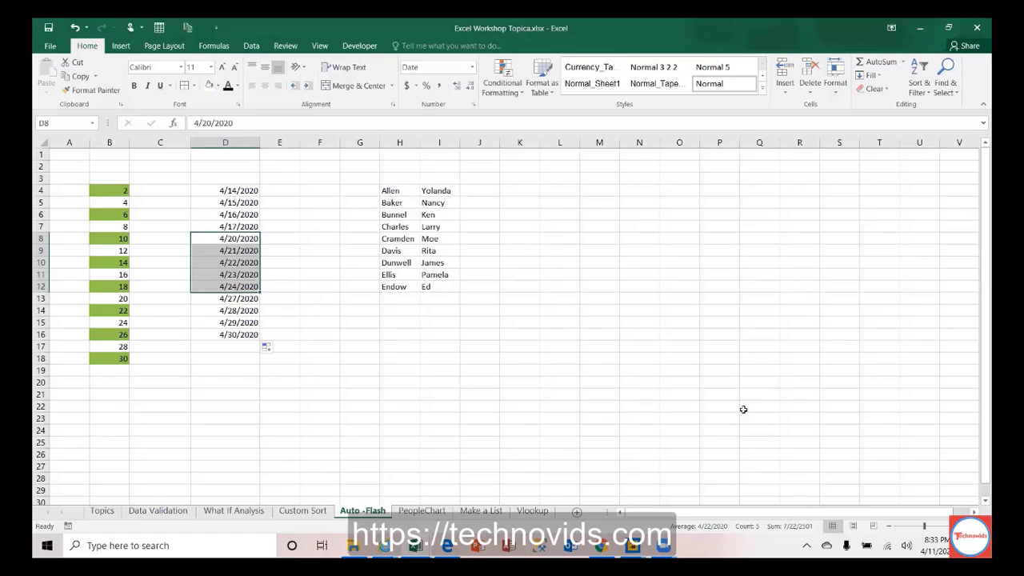
pyautogui.click(935, 539)
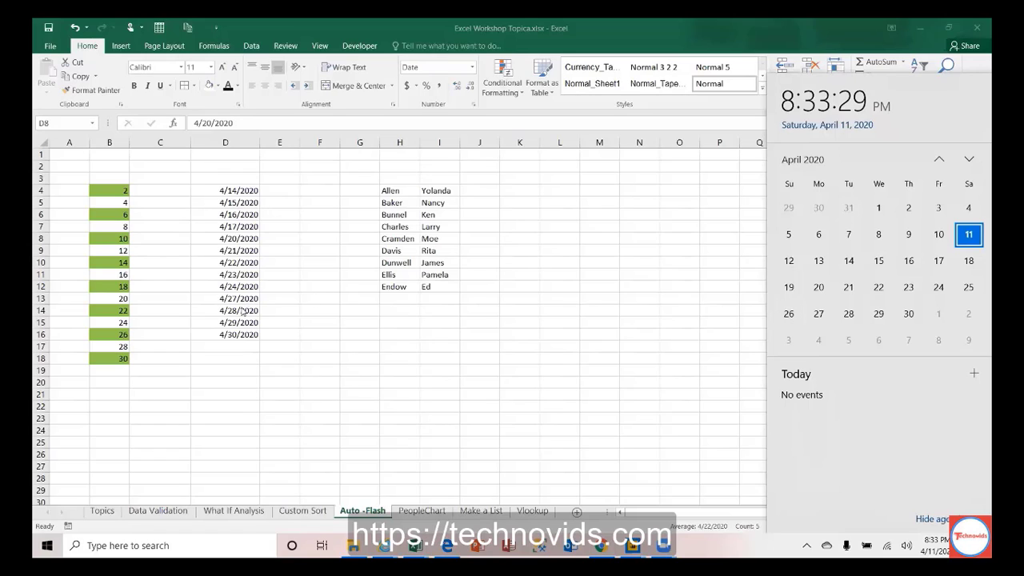
pyautogui.click(231, 192)
# Step: Review the filled dates' fill choices unchanged, then widen name columns H and I
pyautogui.moveTo(231, 192); pyautogui.dragTo(240, 336)
pyautogui.click(276, 350)
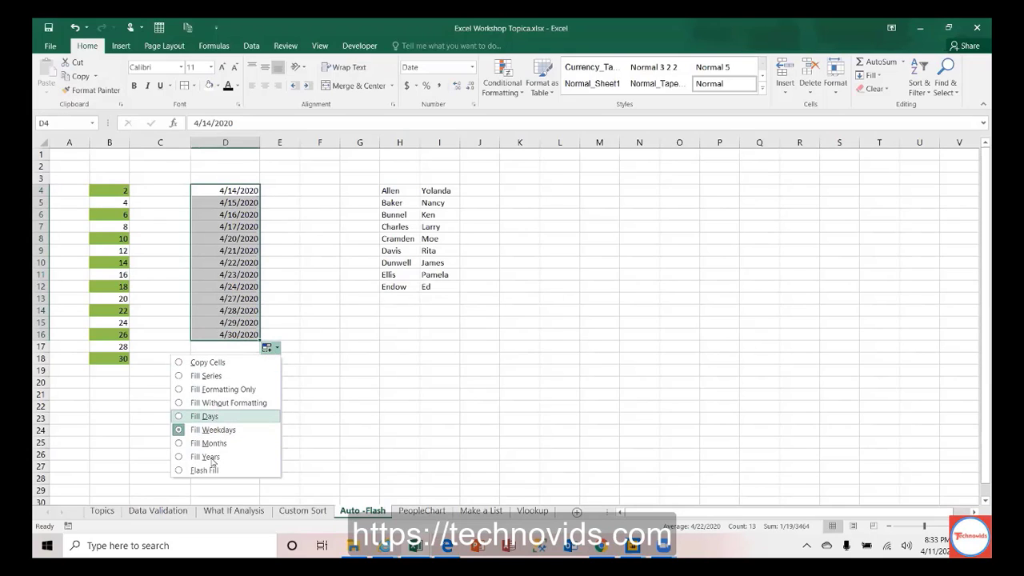
pyautogui.click(302, 266)
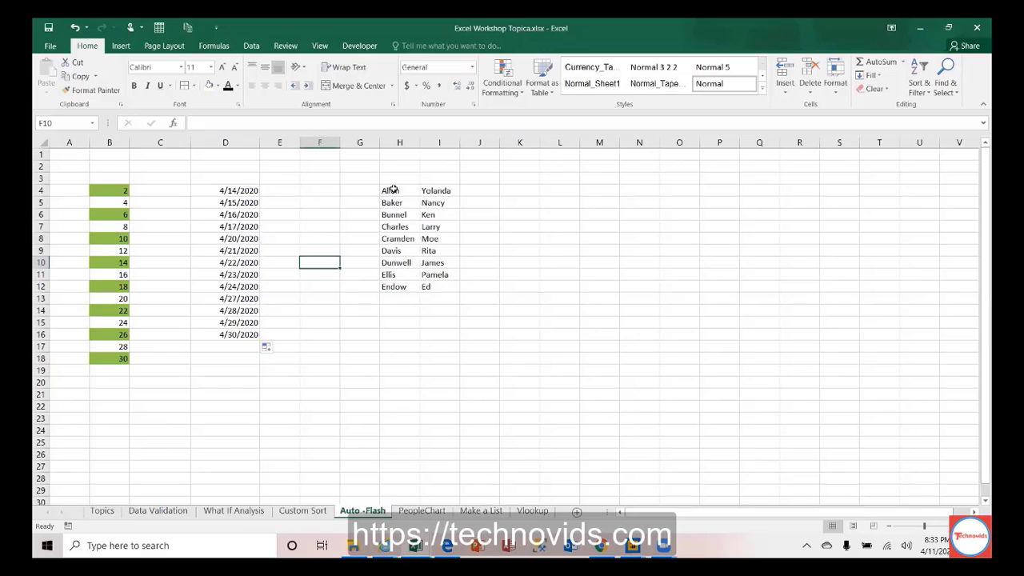
pyautogui.moveTo(418, 143); pyautogui.dragTo(486, 139)
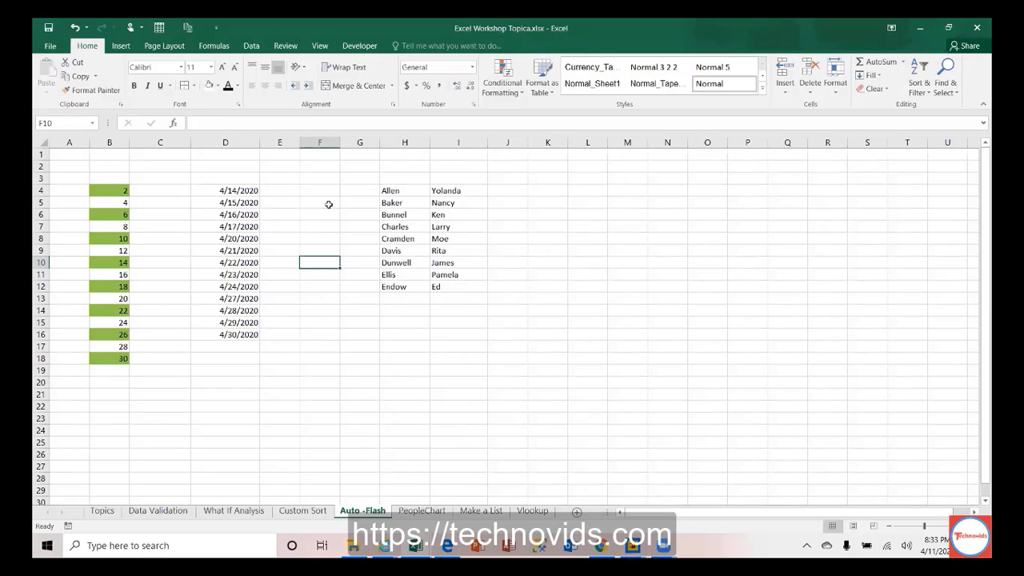
pyautogui.click(508, 190)
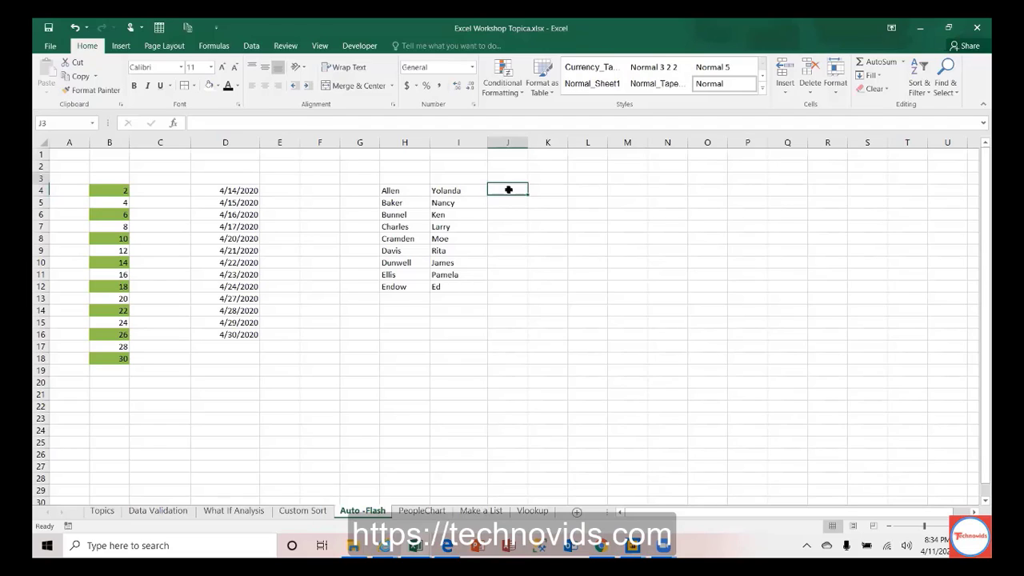
# Step: Enter the headings 'First Name' in H3 and 'Last' in I3
pyautogui.press('Up')
pyautogui.press('Left')
pyautogui.press('Left')
pyautogui.write('Fir')
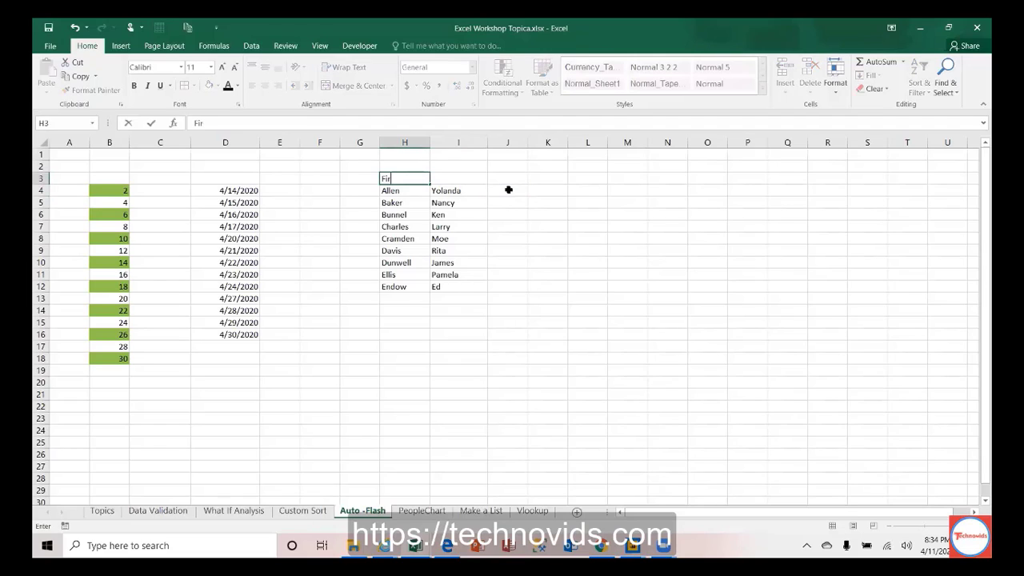
pyautogui.write('st Name')
pyautogui.press('Tab')
pyautogui.write('Last')
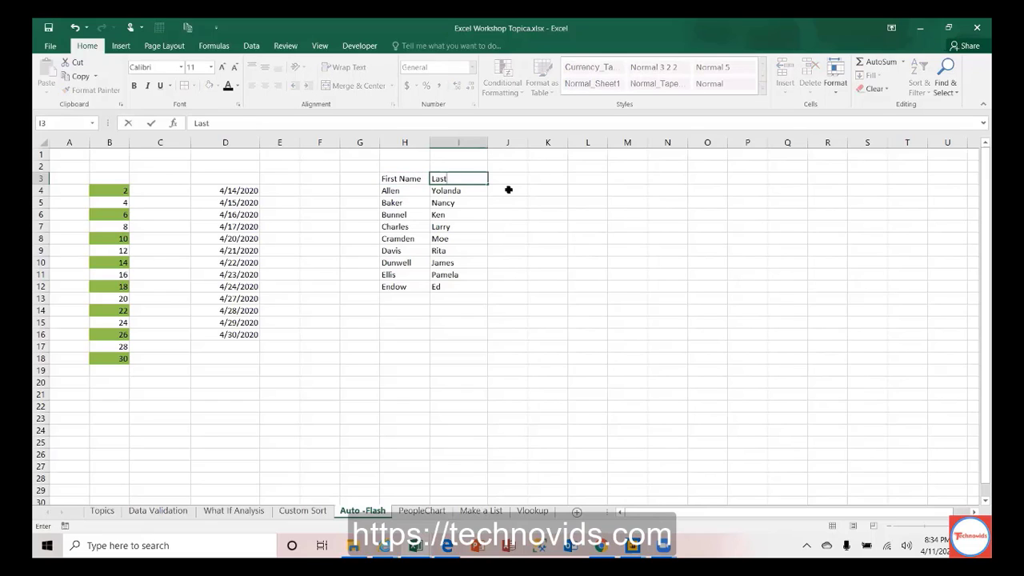
pyautogui.press('Tab')
pyautogui.click(508, 190)
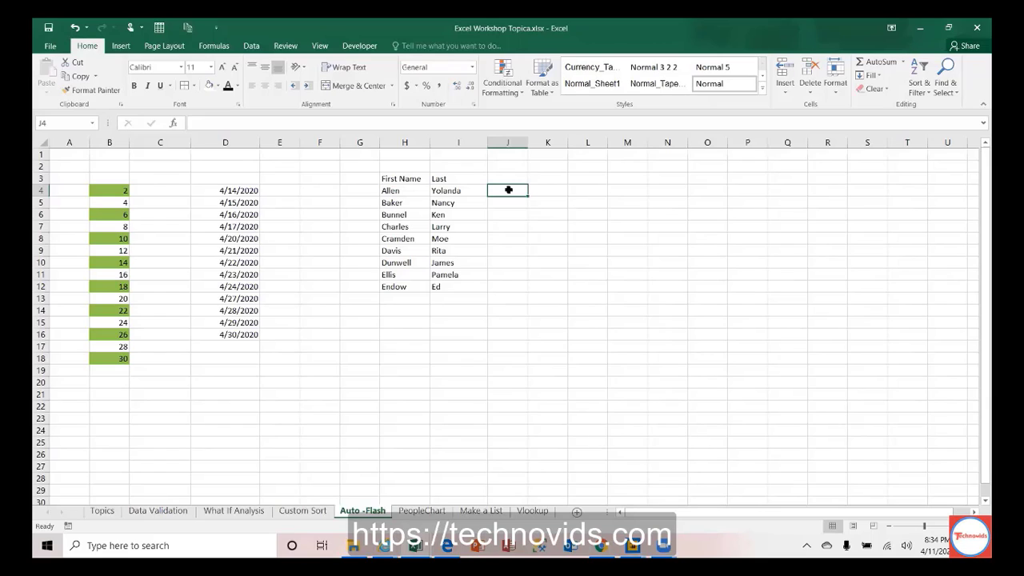
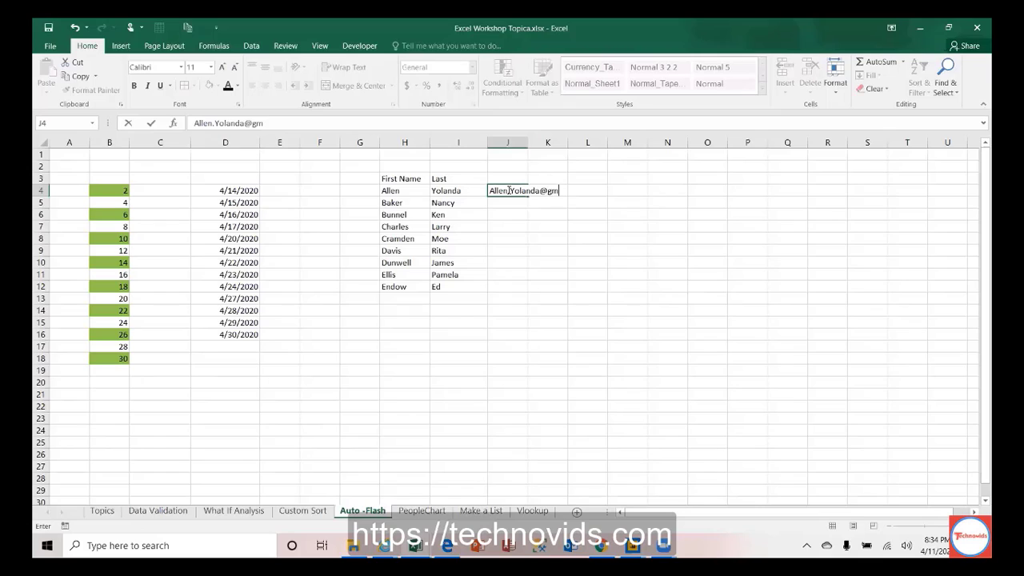
# Step: Type the first person's firstname.lastname gmail address in J4 and select J4:J12
pyautogui.press('Return')
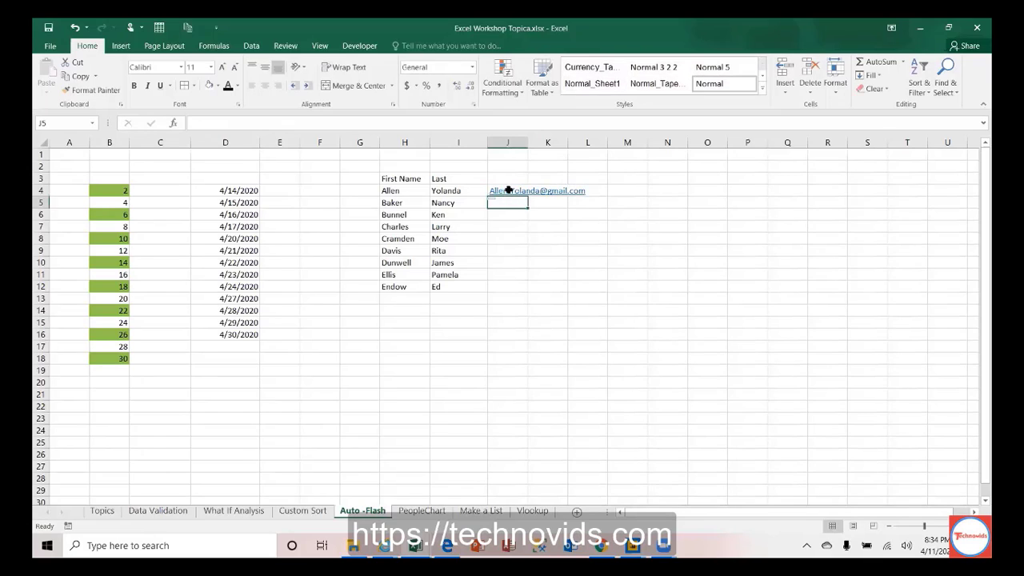
pyautogui.click(461, 192)
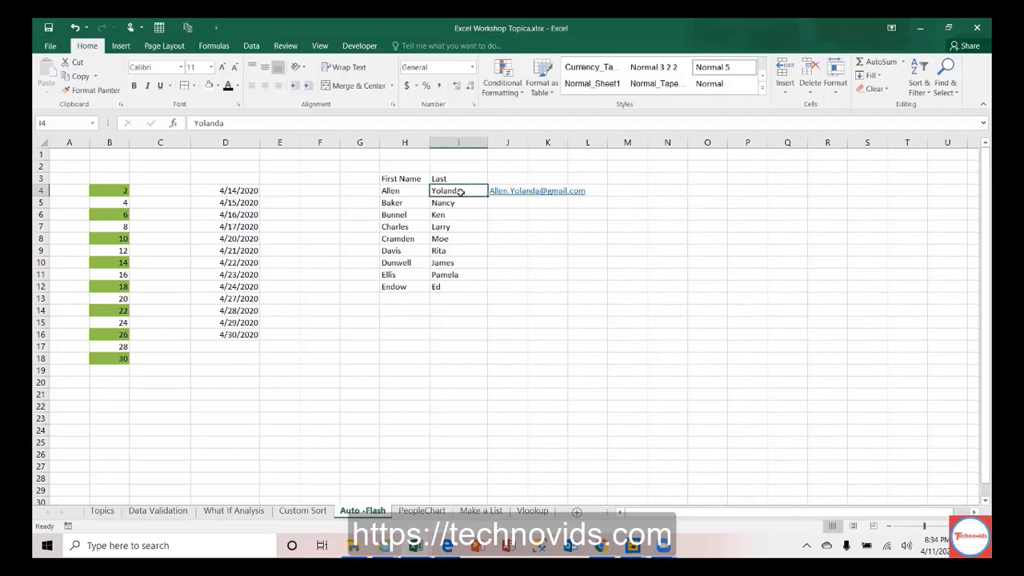
pyautogui.press('Right')
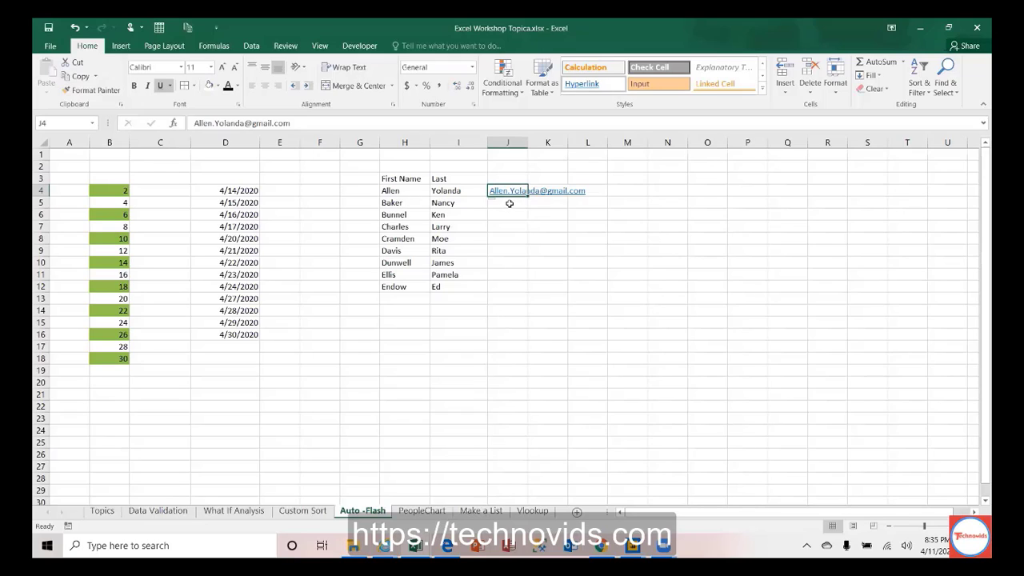
pyautogui.hotkey('shift', 'Down')
pyautogui.hotkey('shift', 'Down')
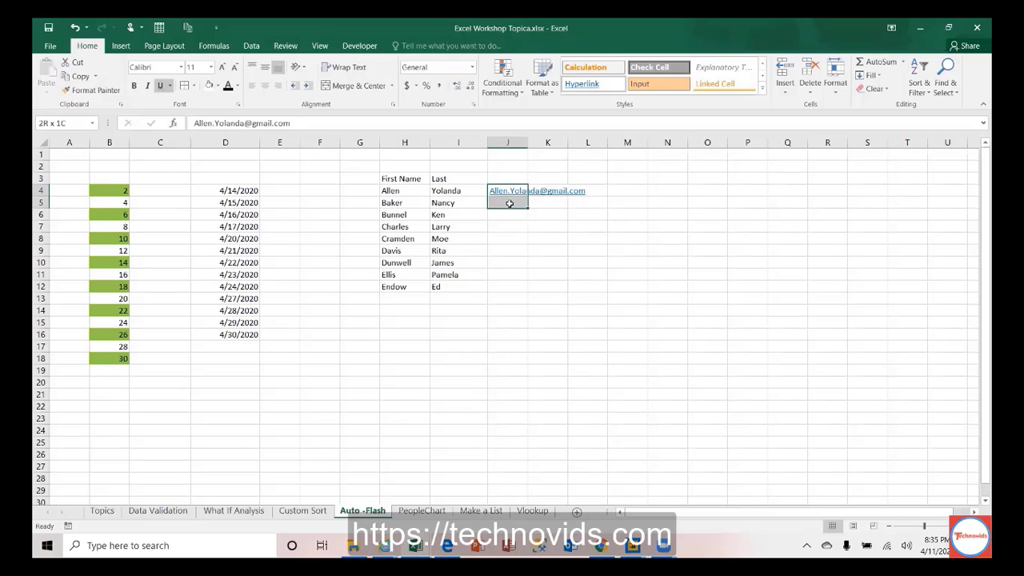
pyautogui.hotkey('shift', 'Down')
pyautogui.hotkey('shift', 'Down')
pyautogui.hotkey('shift', 'Down')
pyautogui.hotkey('shift', 'Down')
pyautogui.hotkey('shift', 'Down')
pyautogui.hotkey('shift', 'Down')
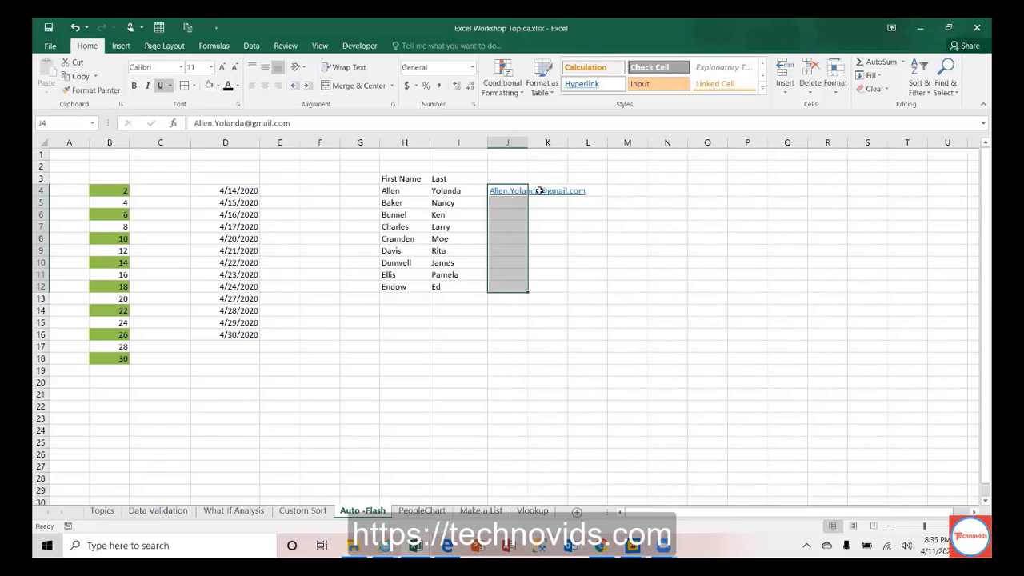
# Step: Flash Fill e-mail addresses into J5:J12 and autofit column J to show them
pyautogui.click(880, 76)
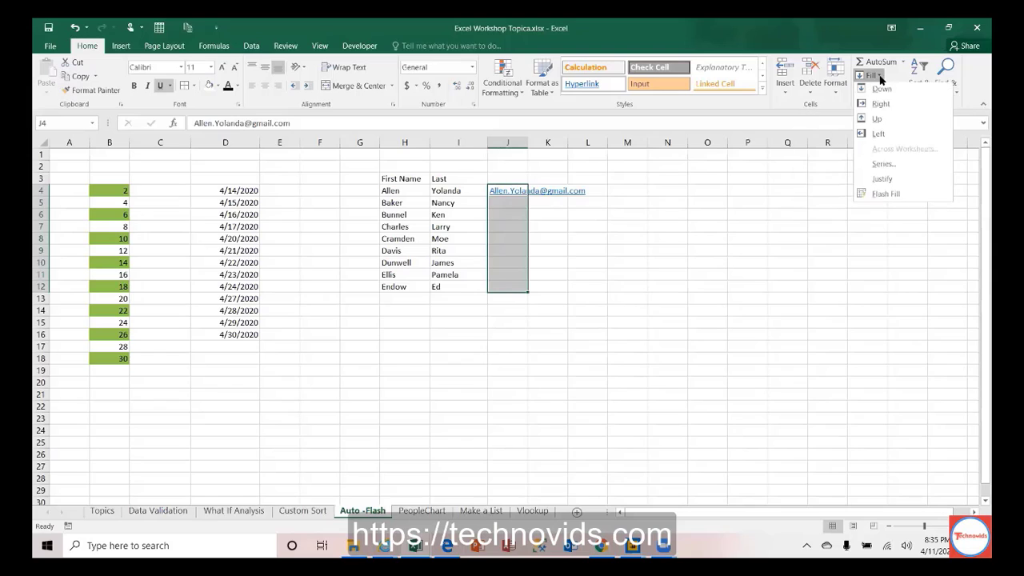
pyautogui.click(886, 196)
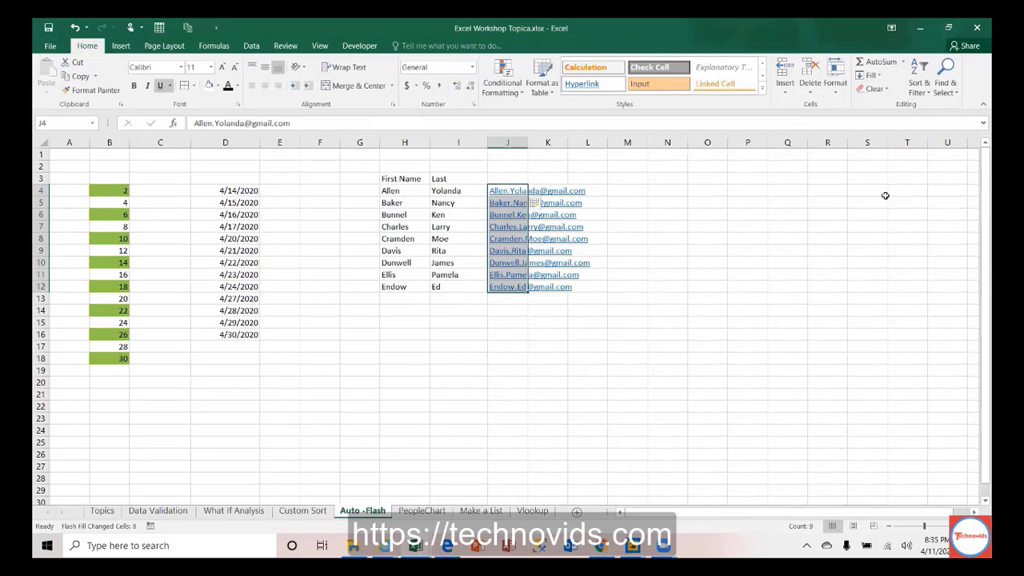
pyautogui.doubleClick(528, 143)
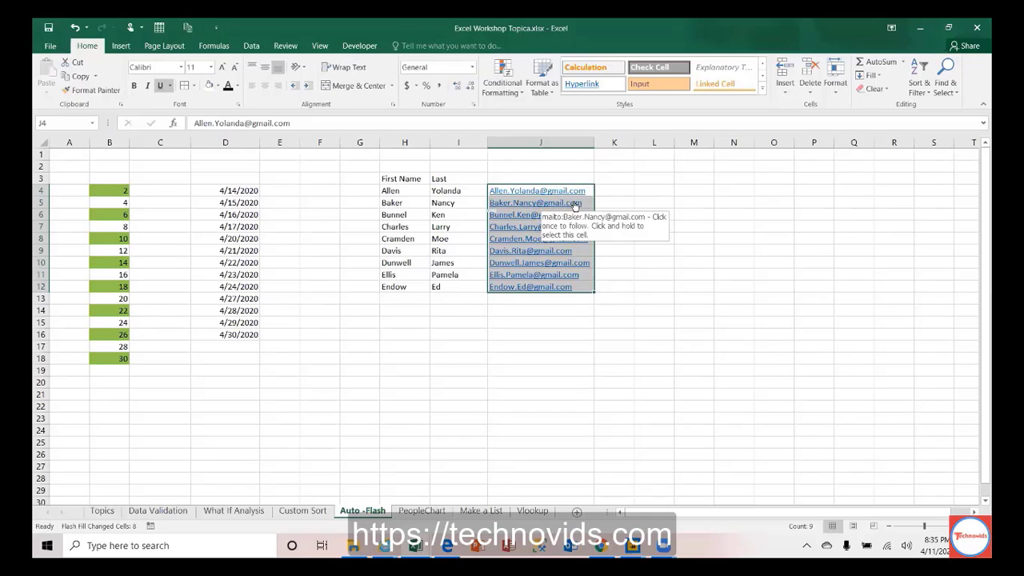
pyautogui.click(632, 191)
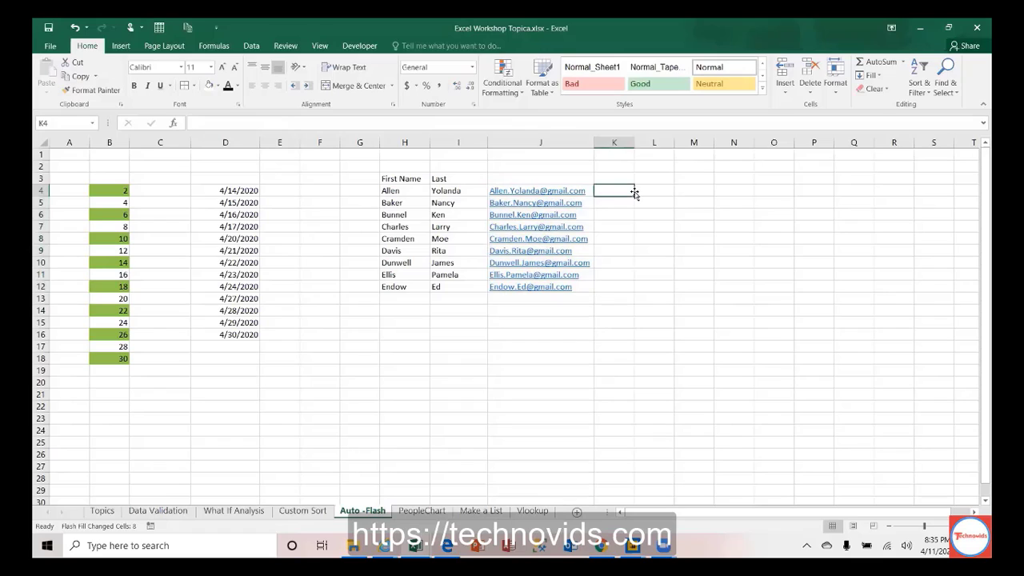
pyautogui.click(636, 192)
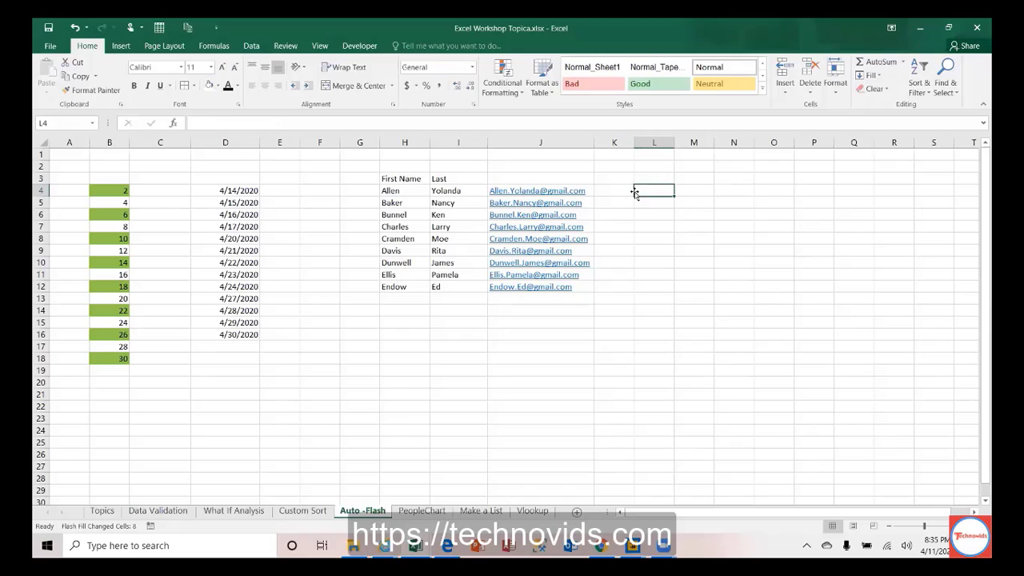
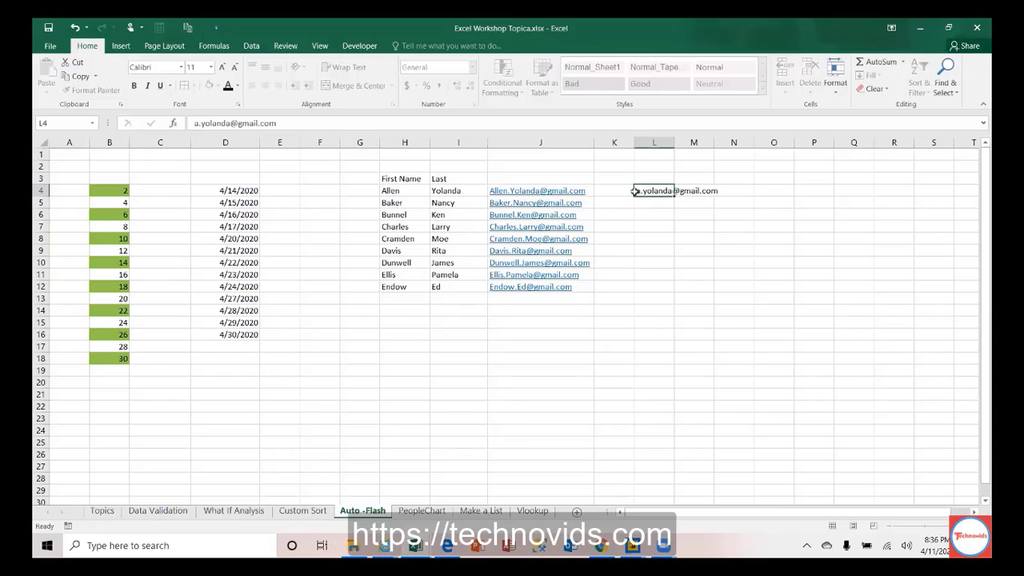
# Step: Enter a first-initial-dot-last-name gmail address in L4, correcting a typo
pyautogui.press('Return')
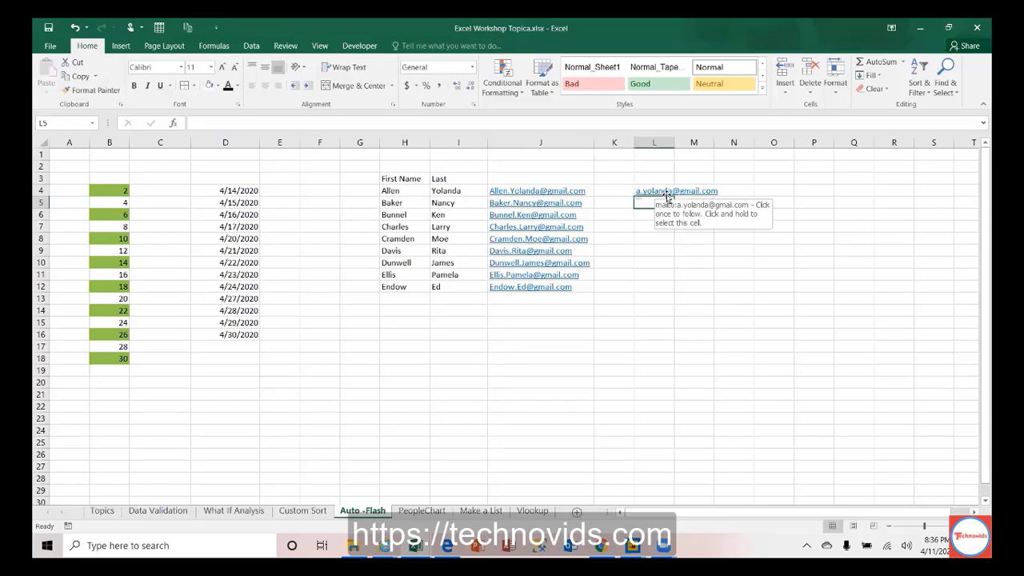
# Step: Select L4:L12 and open the Fill menu, dismissing it without filling
pyautogui.press('Up')
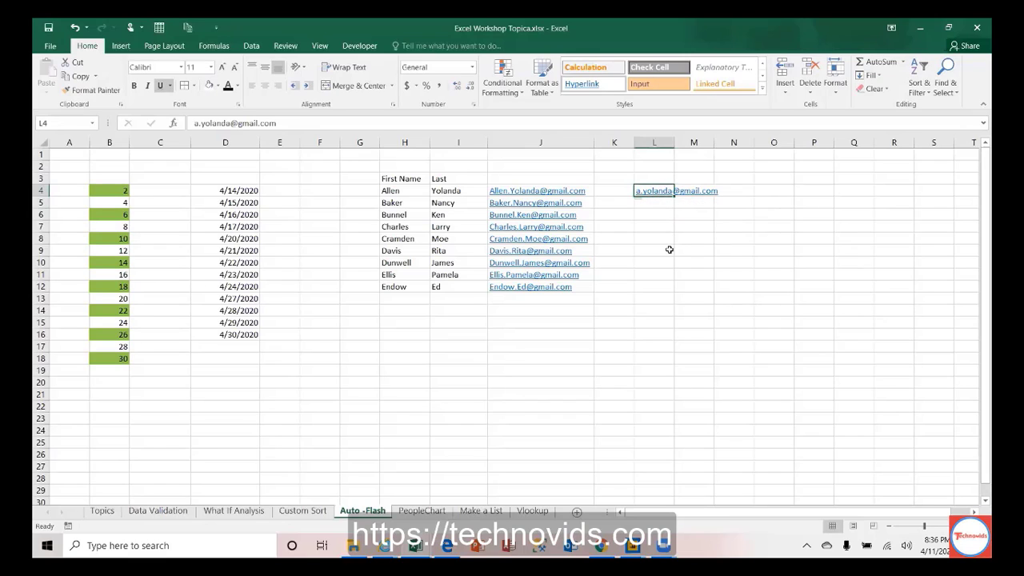
pyautogui.hotkey('shift', 'Down')
pyautogui.hotkey('shift', 'Down')
pyautogui.hotkey('shift', 'Down')
pyautogui.hotkey('shift', 'Down')
pyautogui.hotkey('shift', 'Down')
pyautogui.hotkey('shift', 'Down')
pyautogui.hotkey('shift', 'Down')
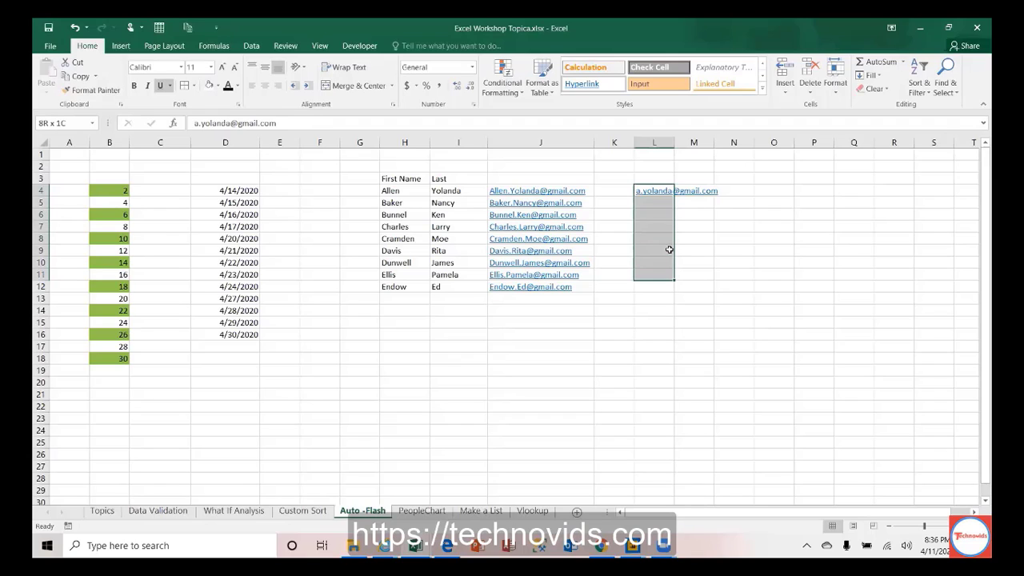
pyautogui.hotkey('shift', 'Down')
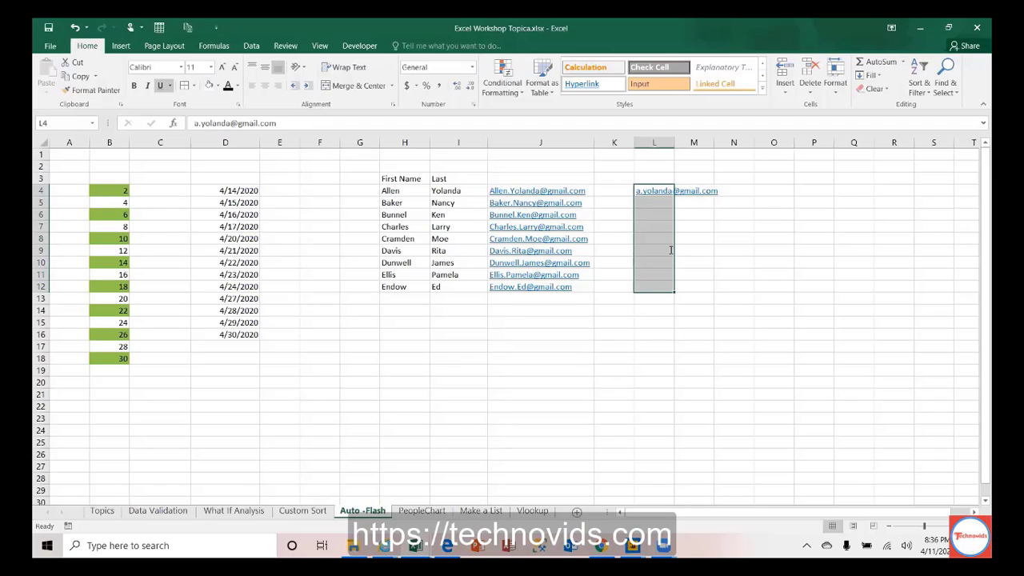
pyautogui.click(877, 76)
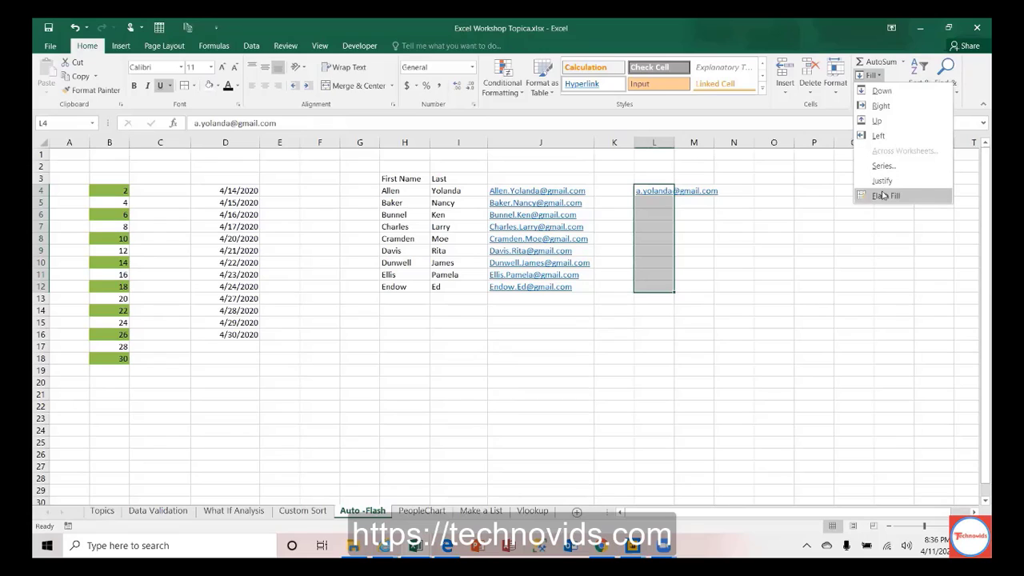
pyautogui.click(525, 200)
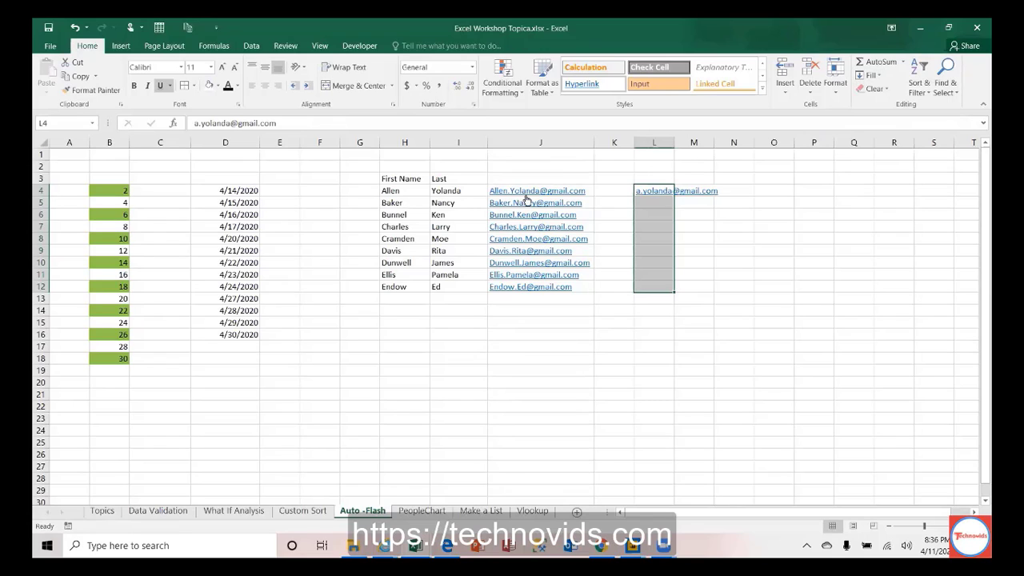
pyautogui.click(507, 142)
# Step: Insert a new column J and move the sample address into J4
pyautogui.rightClick(507, 142)
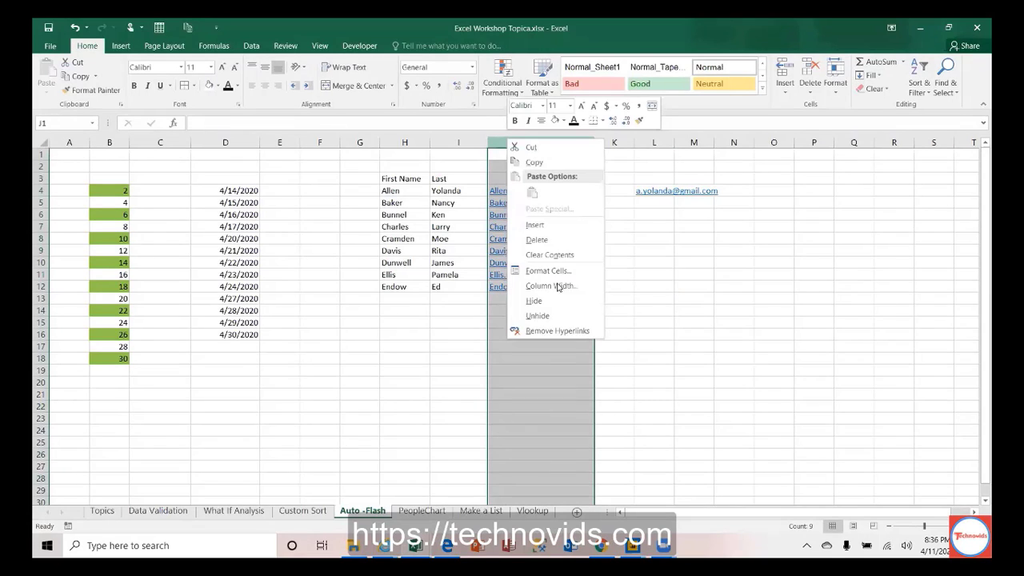
pyautogui.click(544, 226)
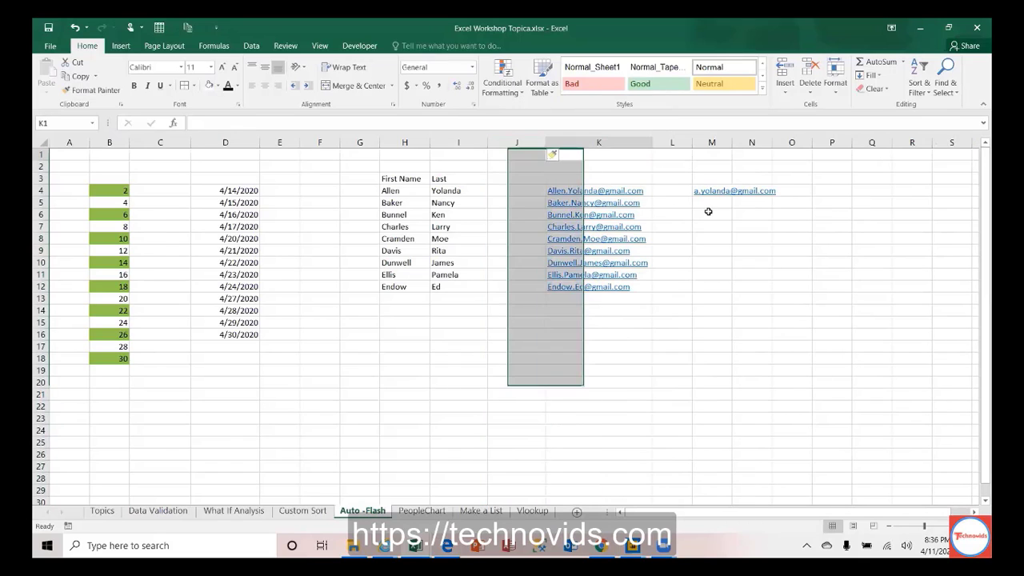
pyautogui.press('Right')
pyautogui.press('Right')
pyautogui.press('Down')
pyautogui.press('Down')
pyautogui.press('Right')
pyautogui.press('Down')
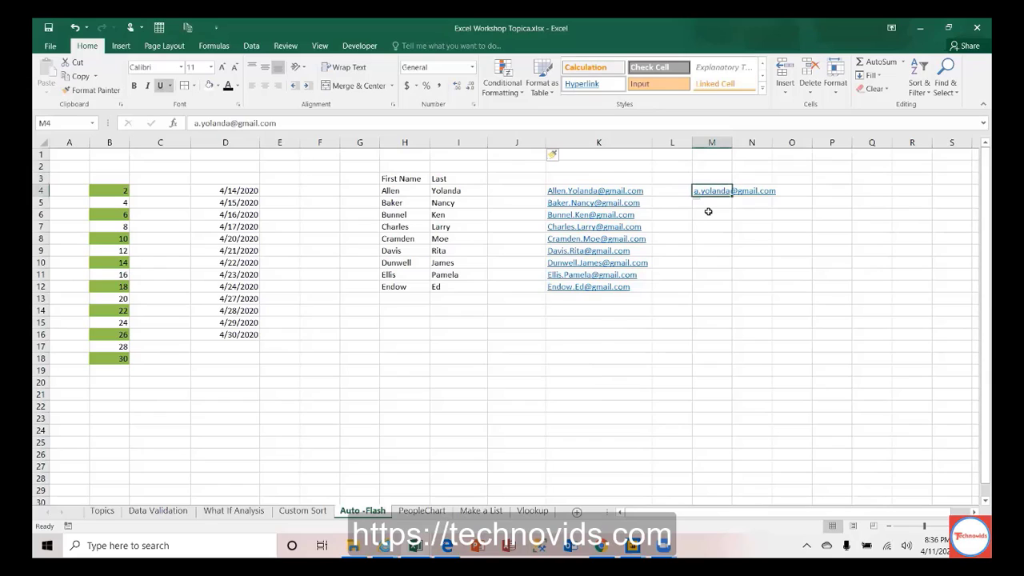
pyautogui.hotkey('ctrl', 'c')
pyautogui.press('Left')
pyautogui.press('Left')
pyautogui.press('Left')
pyautogui.press('Left')
pyautogui.press('Right')
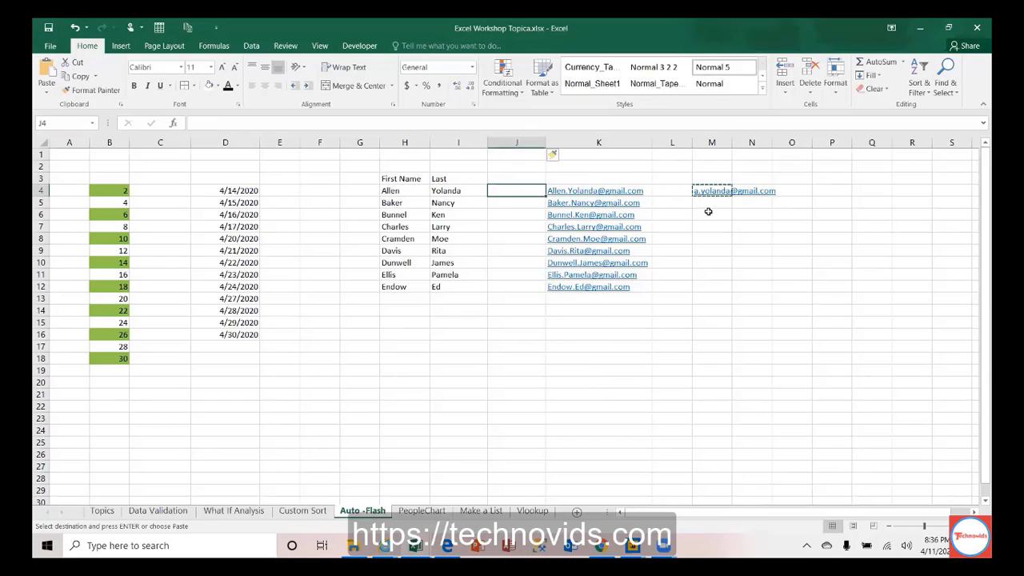
pyautogui.press('Return')
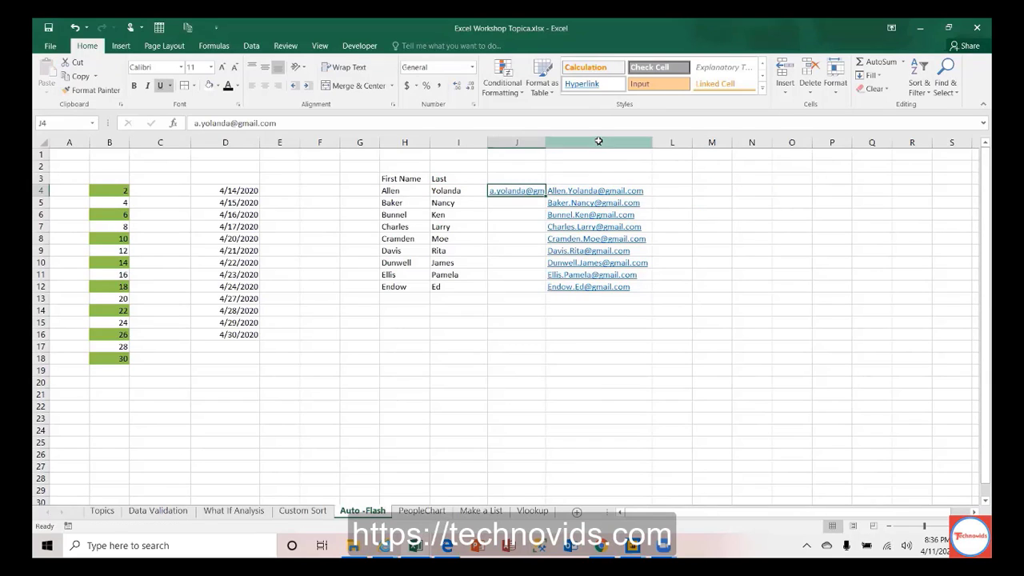
# Step: Insert a blank column K before the original emails and select J4:J12
pyautogui.click(599, 142)
pyautogui.rightClick(598, 141)
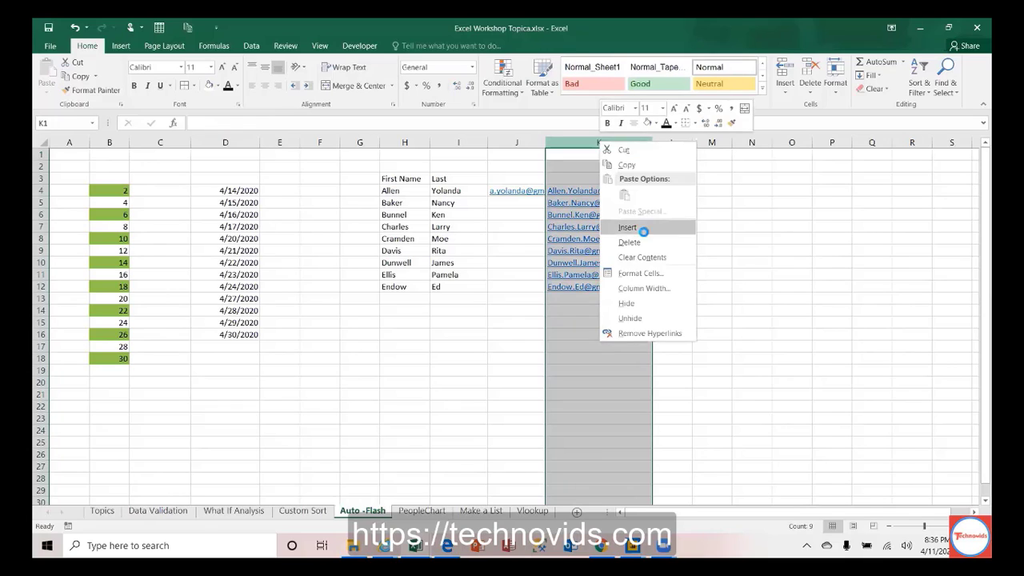
pyautogui.click(645, 228)
pyautogui.click(498, 196)
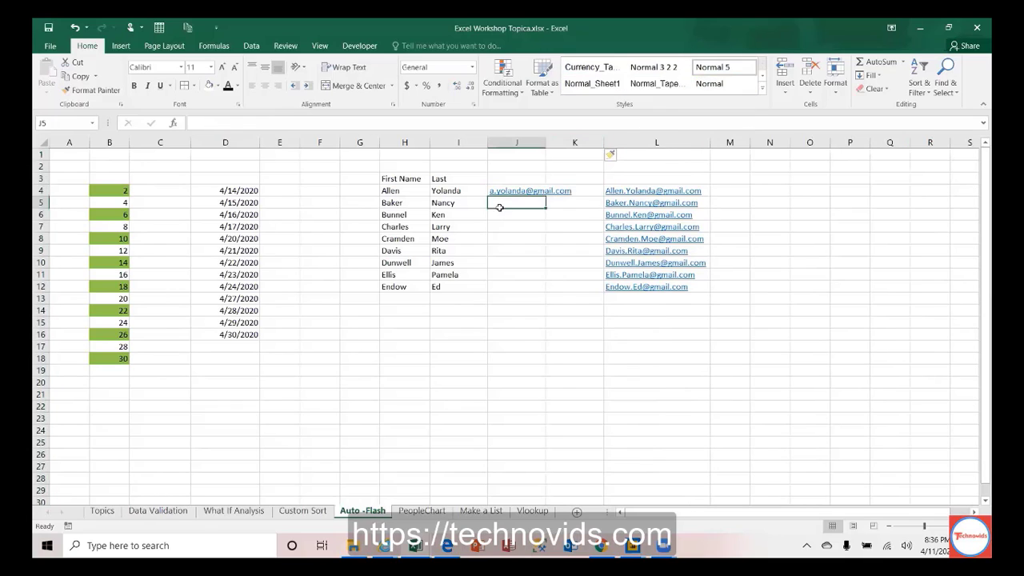
pyautogui.hotkey('shift', 'Down')
pyautogui.hotkey('shift', 'Down')
pyautogui.hotkey('shift', 'Down')
pyautogui.hotkey('shift', 'Down')
pyautogui.hotkey('shift', 'Down')
pyautogui.hotkey('shift', 'Down')
pyautogui.hotkey('shift', 'Down')
pyautogui.hotkey('shift', 'Down')
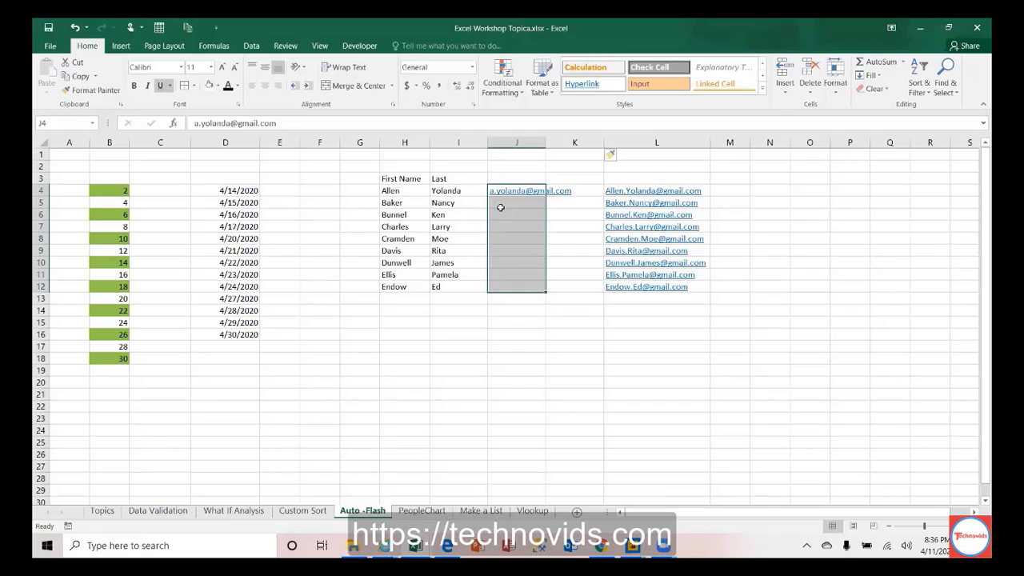
# Step: Flash Fill first-initial-dot-last-name addresses into J5:J12 and widen column J
pyautogui.click(876, 89)
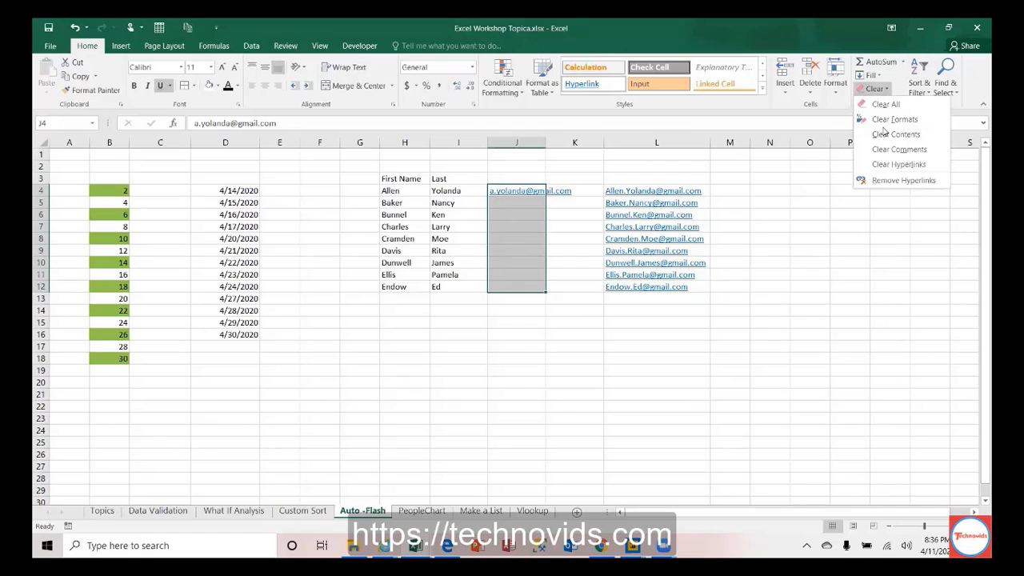
pyautogui.click(874, 75)
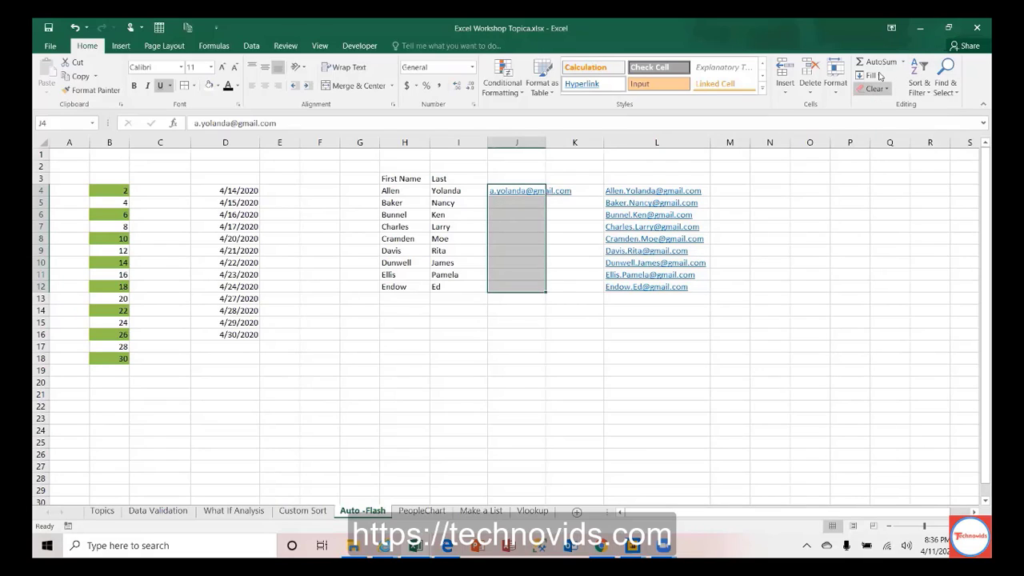
pyautogui.click(874, 75)
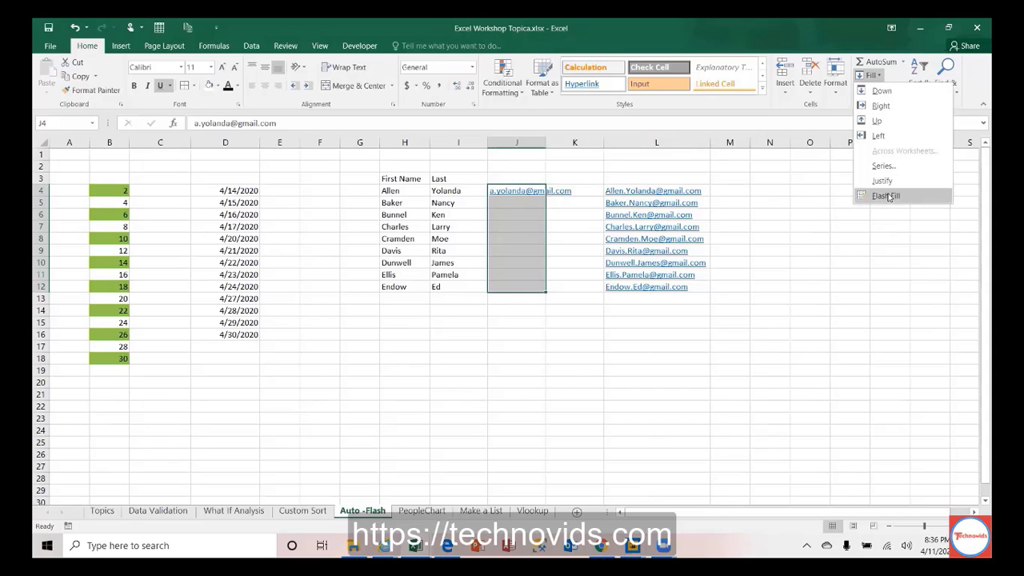
pyautogui.click(887, 197)
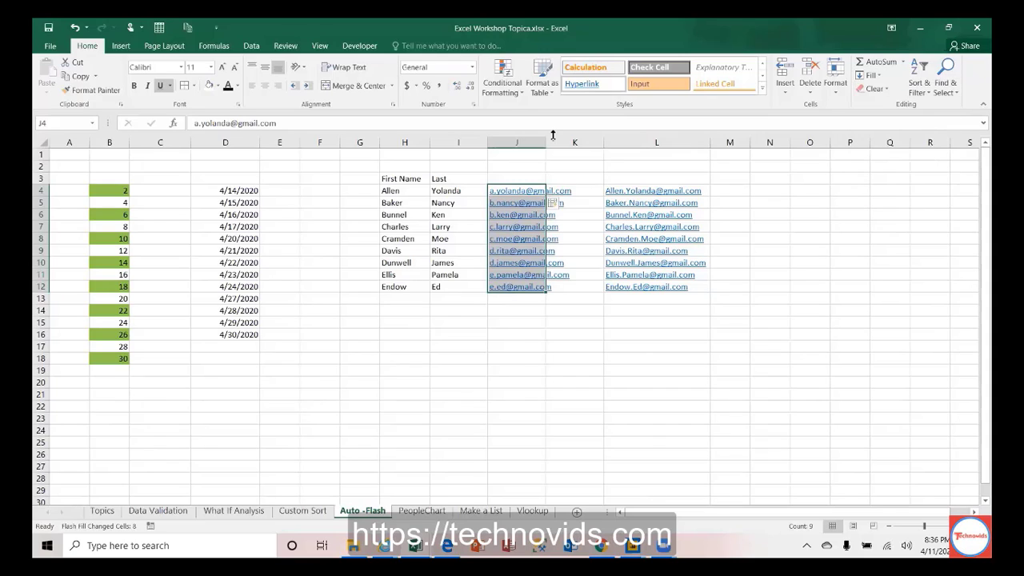
pyautogui.moveTo(548, 141); pyautogui.dragTo(585, 142)
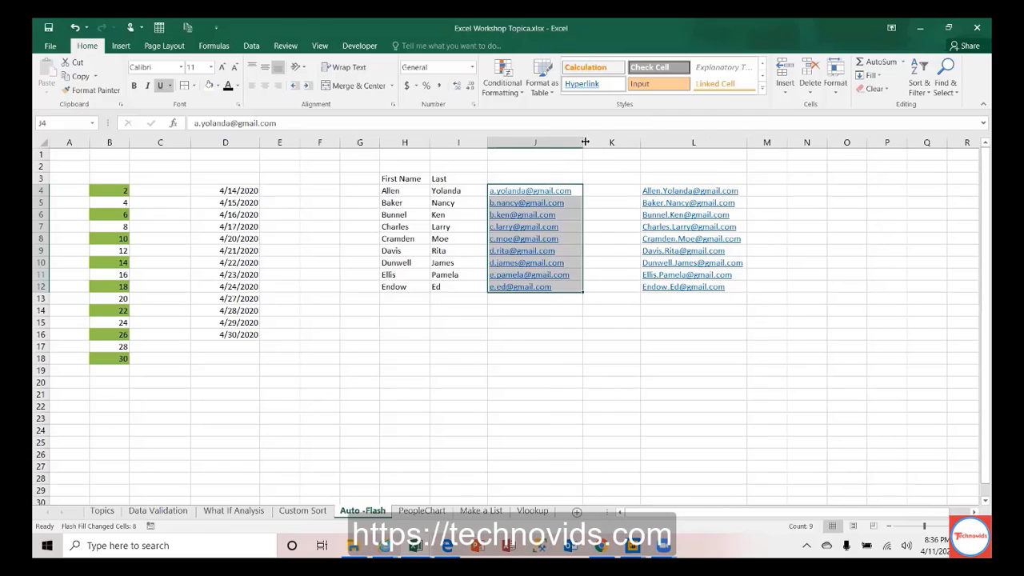
# Step: Check the generated addresses against each row's first and last names
pyautogui.press('Right')
pyautogui.press('Right')
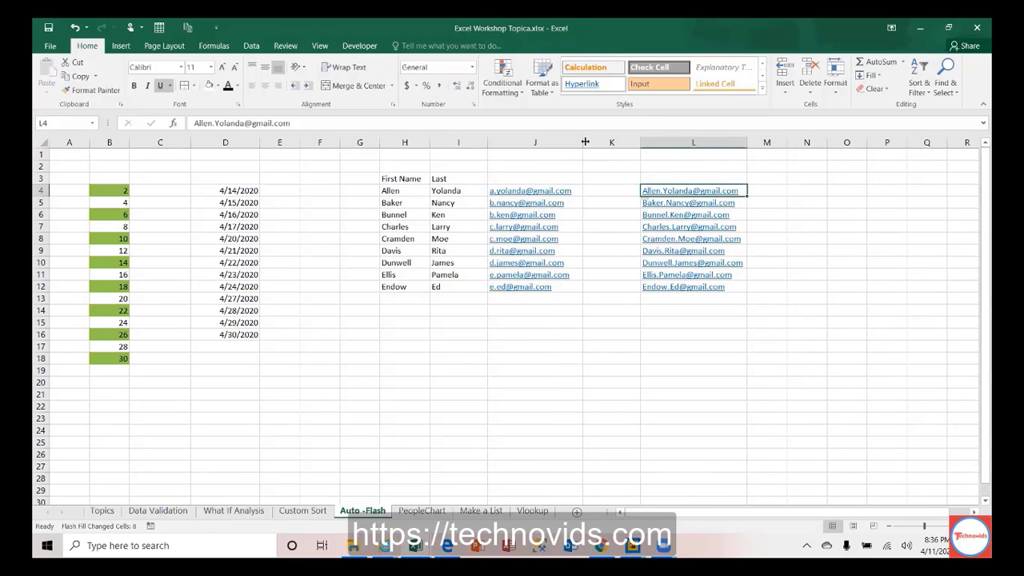
pyautogui.press('Left')
pyautogui.press('Left')
pyautogui.press('Left')
pyautogui.press('Left')
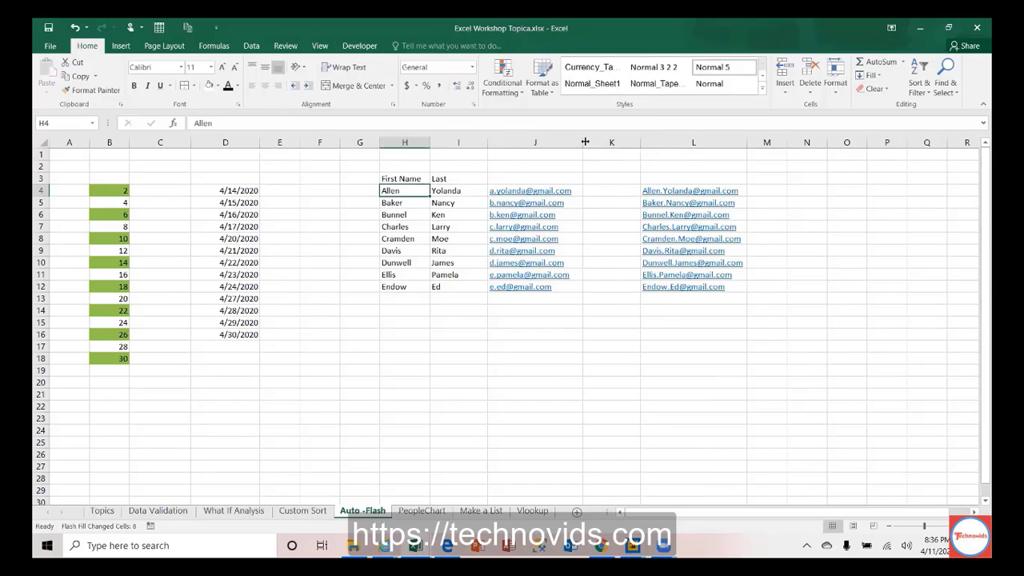
pyautogui.press('Down')
pyautogui.press('Down')
pyautogui.press('Down')
pyautogui.press('Down')
pyautogui.press('Down')
pyautogui.press('Down')
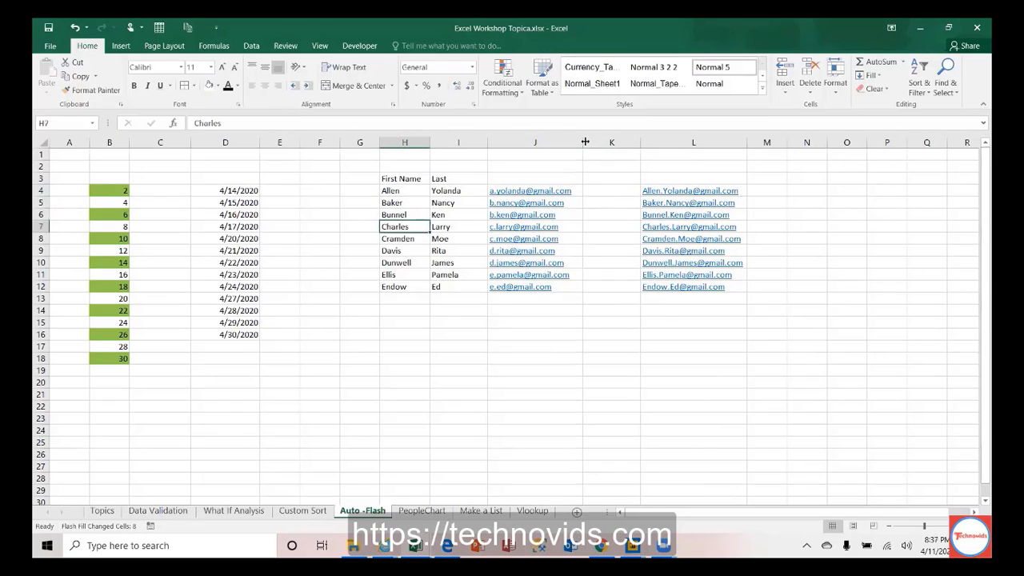
pyautogui.press('Down')
pyautogui.press('Down')
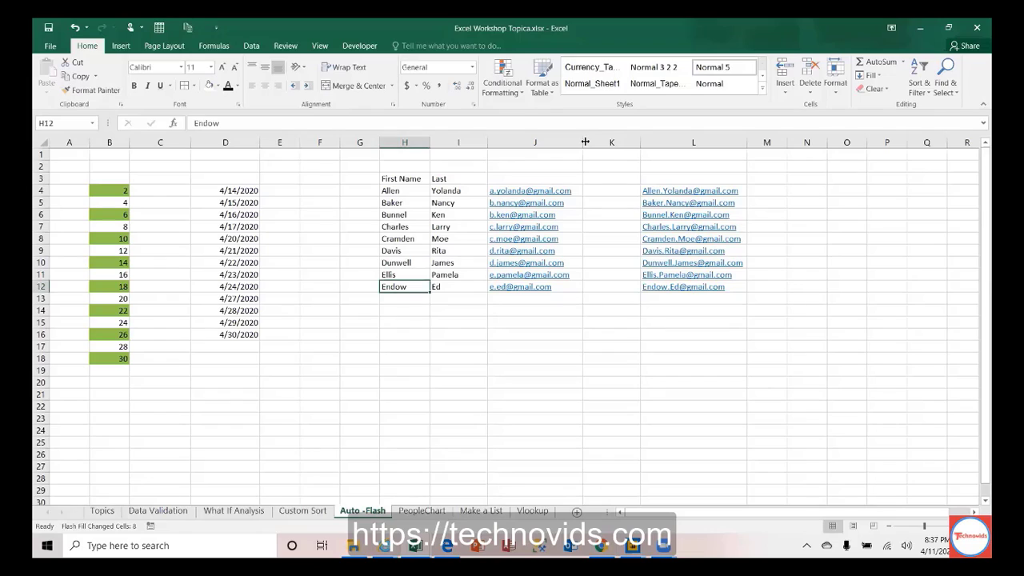
pyautogui.press('Right')
pyautogui.press('Left')
pyautogui.press('Up')
pyautogui.press('Up')
pyautogui.press('Up')
pyautogui.press('Up')
pyautogui.press('Up')
pyautogui.press('Up')
pyautogui.press('Up')
pyautogui.press('Up')
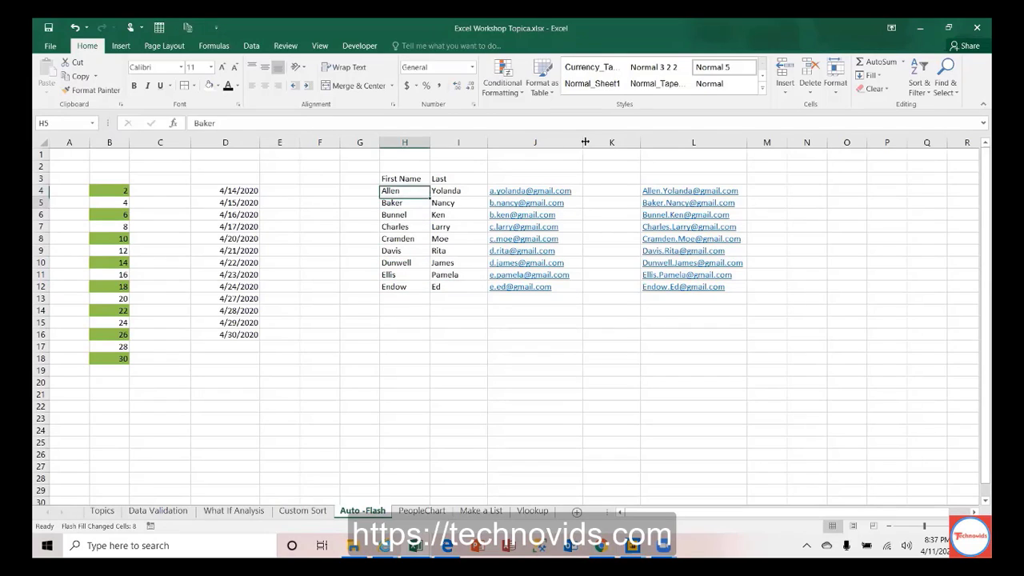
pyautogui.press('Down')
pyautogui.press('Down')
pyautogui.press('Down')
pyautogui.press('Right')
pyautogui.press('Up')
pyautogui.press('Up')
pyautogui.press('Right')
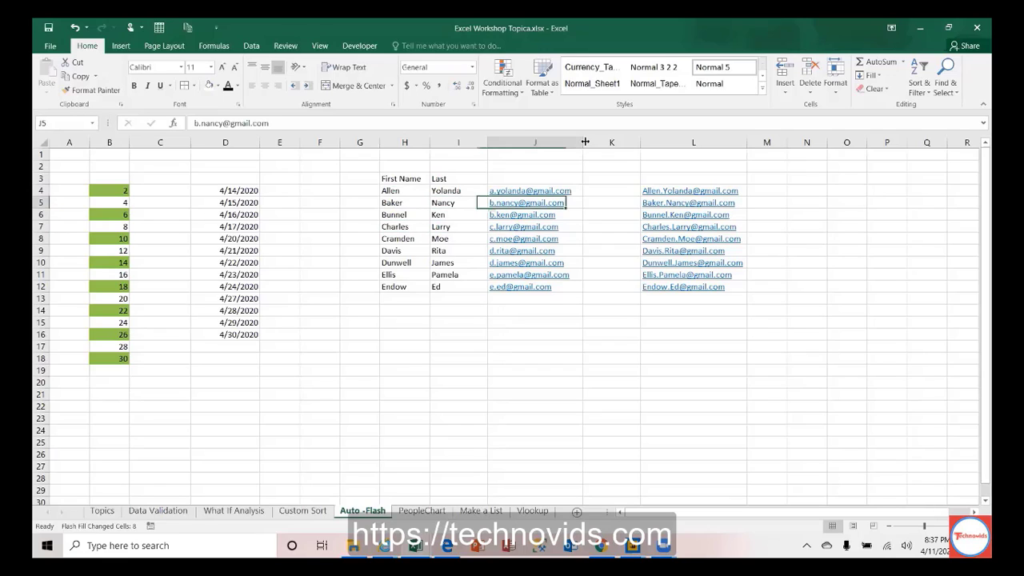
pyautogui.press('Up')
pyautogui.press('Down')
pyautogui.press('Down')
pyautogui.press('Down')
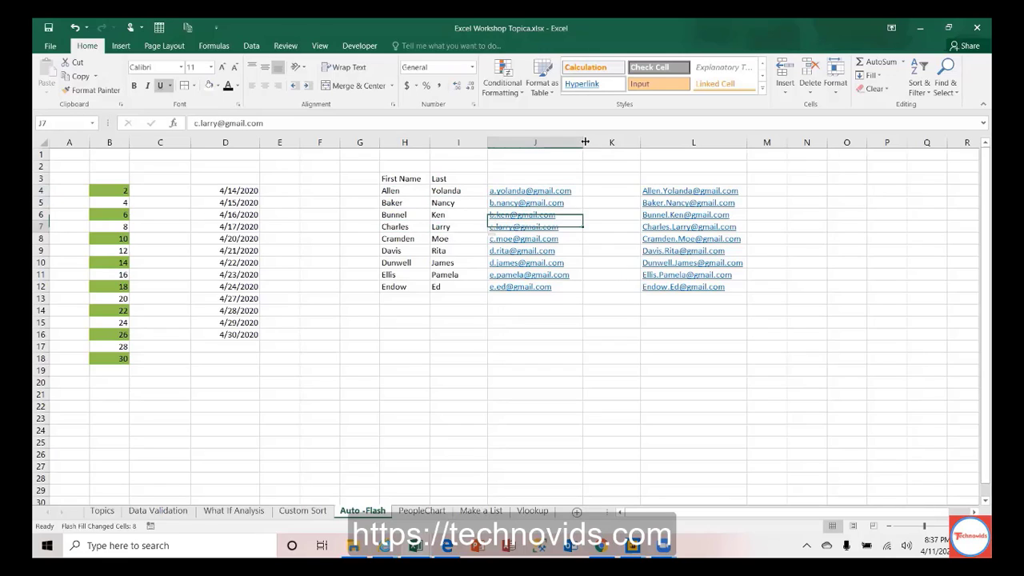
pyautogui.press('Left')
pyautogui.press('Left')
pyautogui.press('Up')
pyautogui.press('Up')
pyautogui.press('Up')
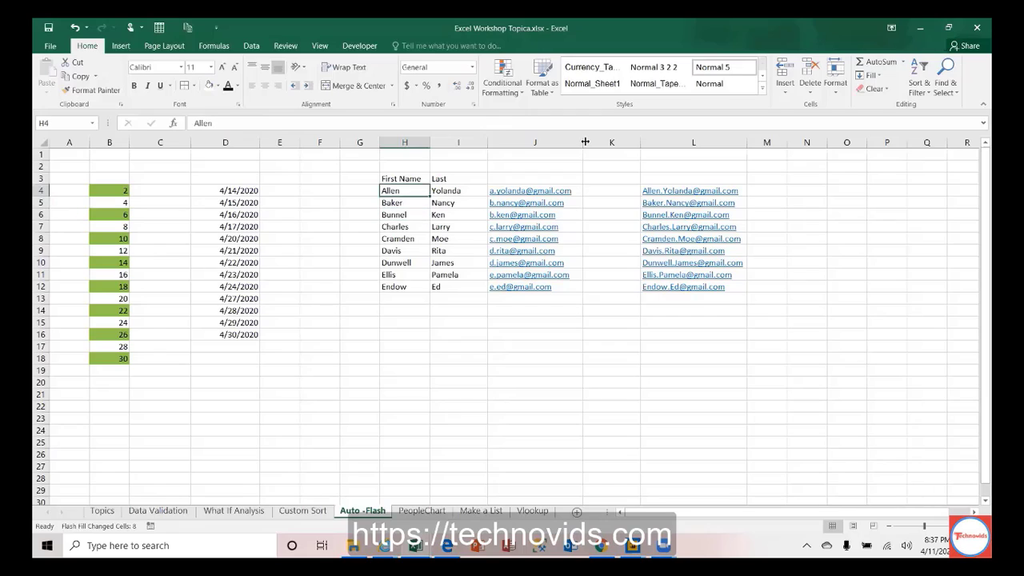
pyautogui.press('Right')
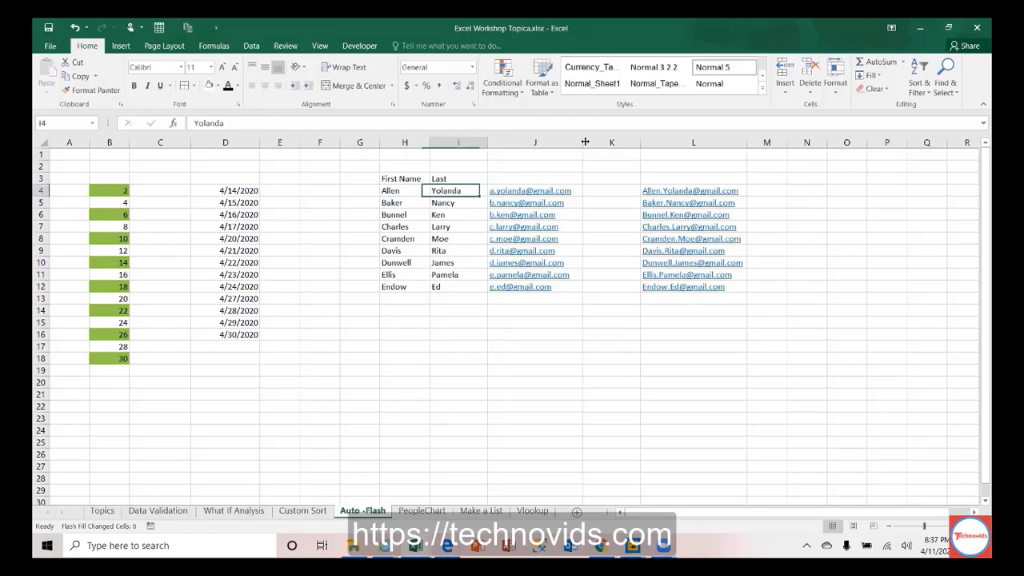
pyautogui.press('Right')
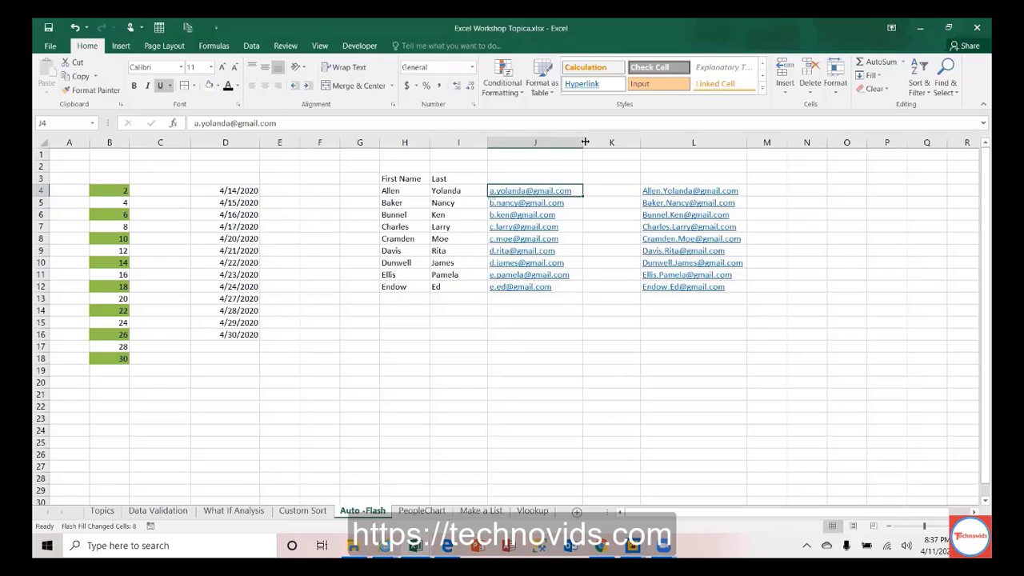
# Step: Delete the flash-filled email addresses from column J
pyautogui.hotkey('ctrl', 'shift', 'Down')
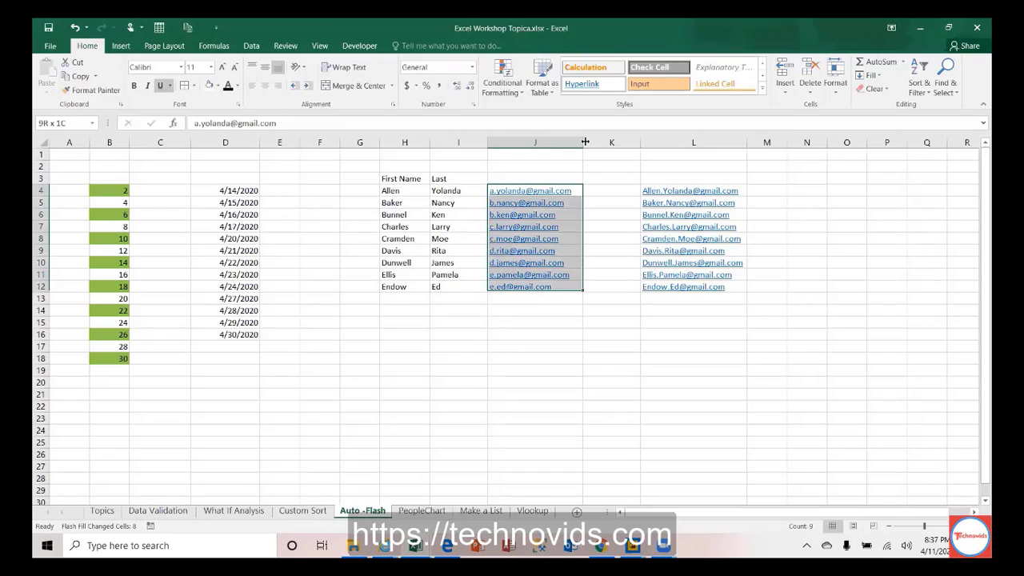
pyautogui.press('Delete')
pyautogui.hotkey('ctrl', 'shift', 'Up')
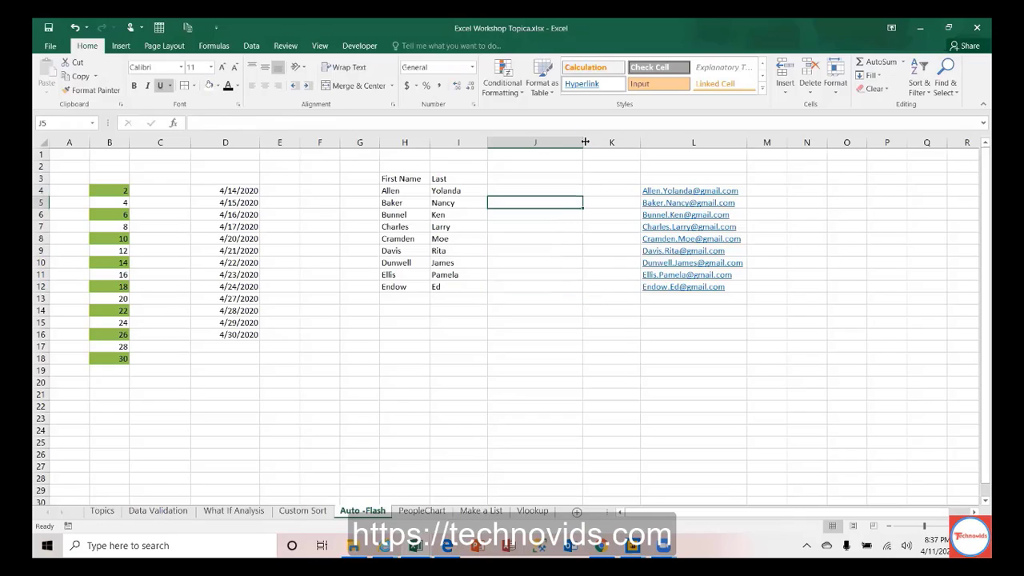
pyautogui.write('AL')
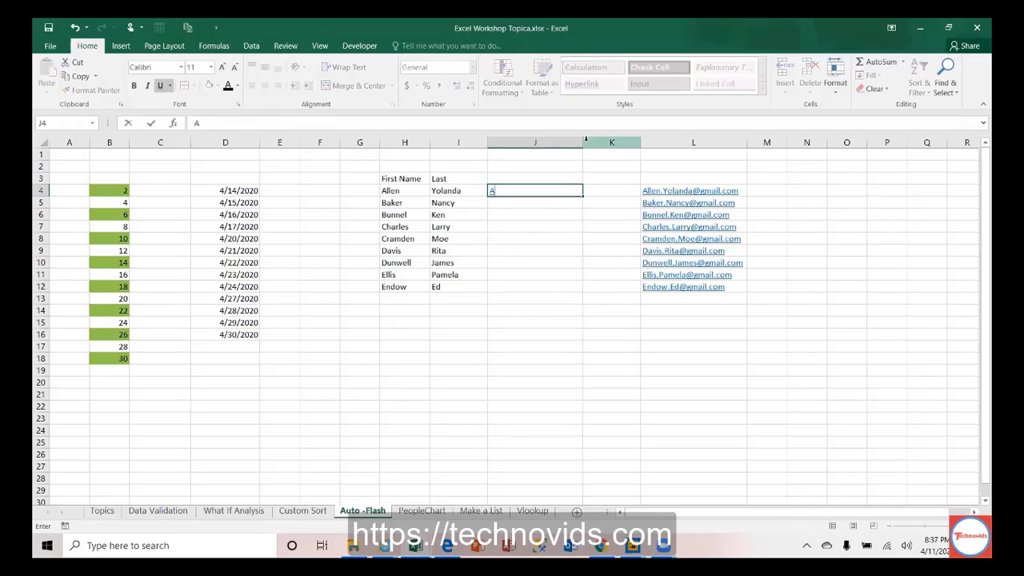
pyautogui.press('BackSpace')
pyautogui.press('BackSpace')
pyautogui.click(505, 142)
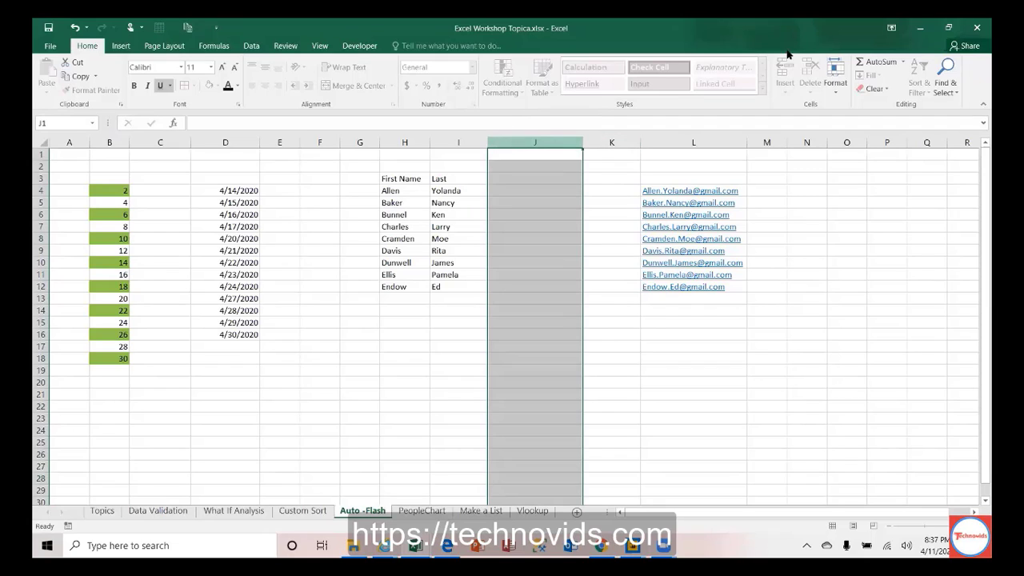
pyautogui.click(874, 88)
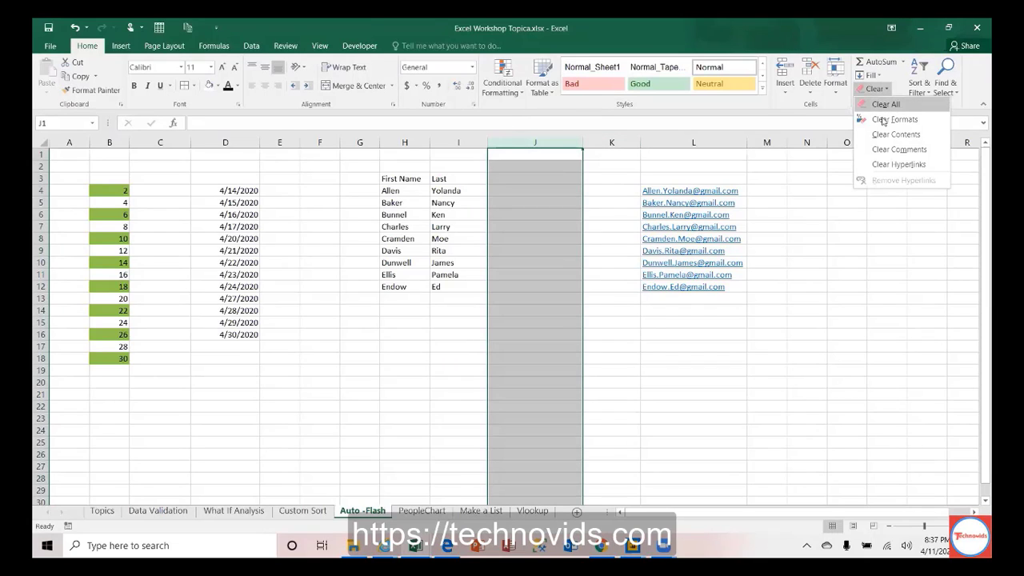
pyautogui.click(512, 190)
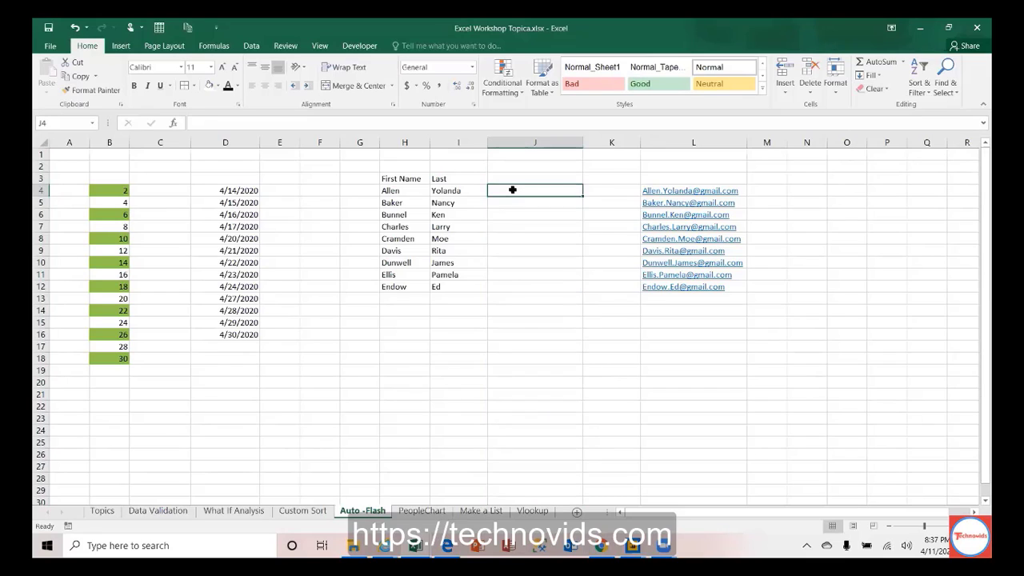
# Step: Enter the row 4 example in J4: uppercase first name plus last initial
pyautogui.write('ALLEN')
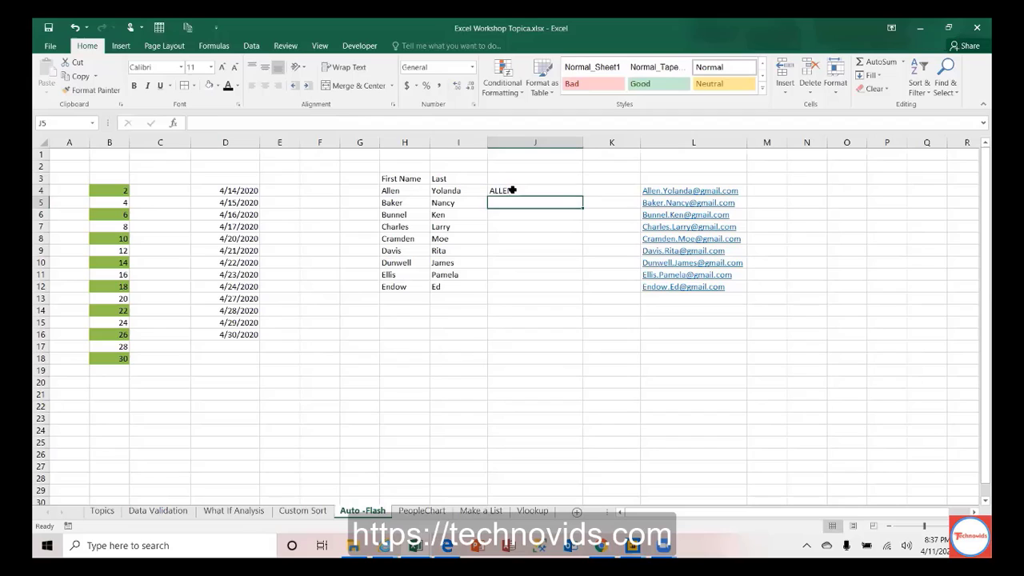
pyautogui.click(512, 189)
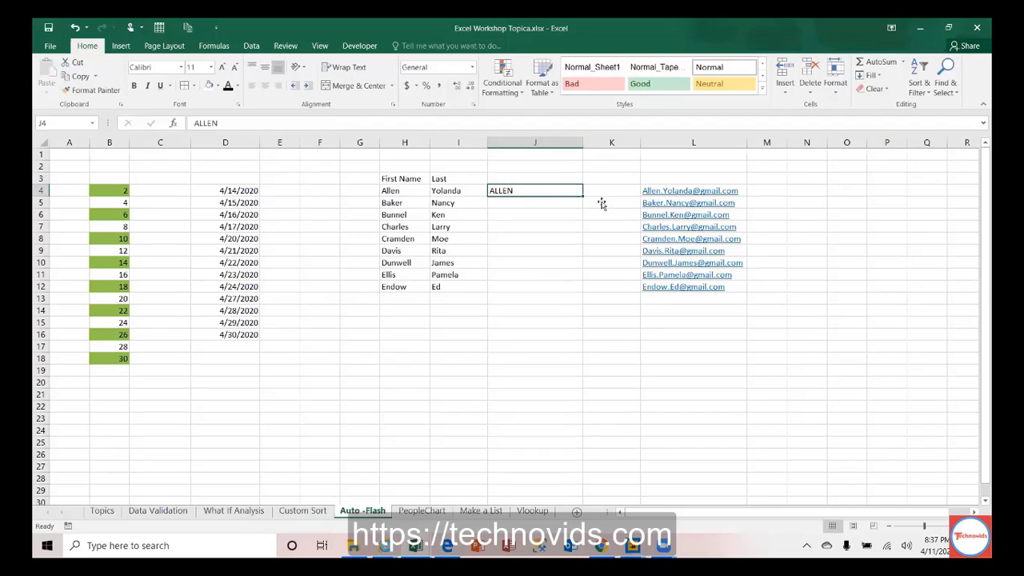
pyautogui.click(387, 190)
pyautogui.click(509, 189)
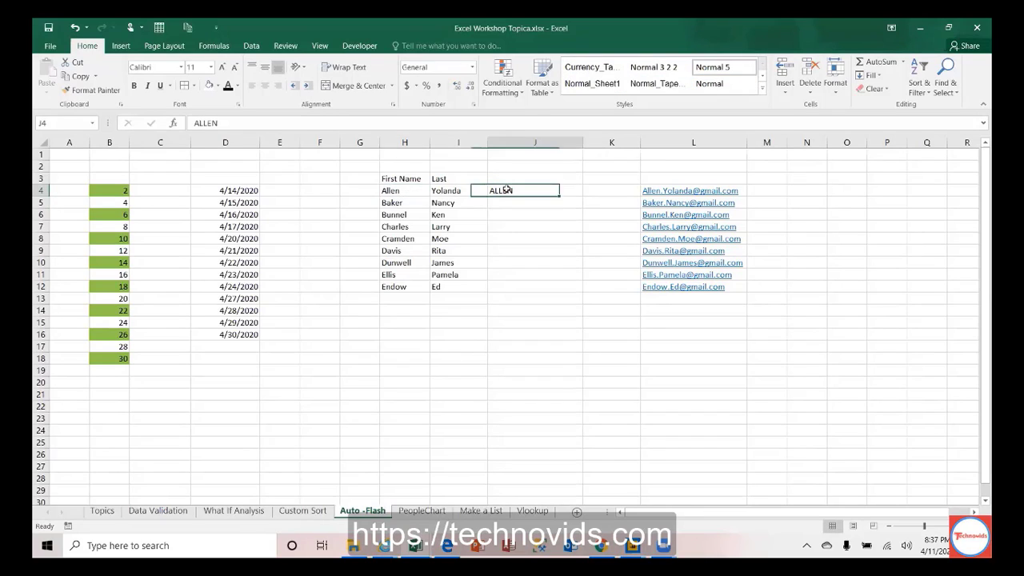
pyautogui.hotkey('shift', 'Down')
pyautogui.hotkey('shift', 'Down')
pyautogui.hotkey('shift', 'Down')
pyautogui.hotkey('shift', 'Down')
pyautogui.hotkey('shift', 'Down')
pyautogui.hotkey('shift', 'Down')
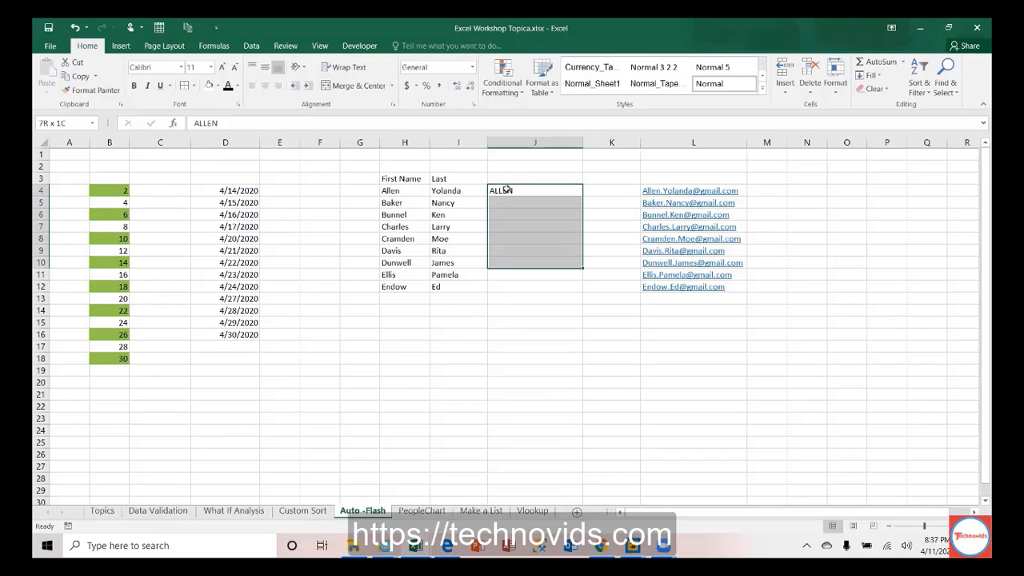
pyautogui.hotkey('shift', 'Down')
pyautogui.hotkey('shift', 'Down')
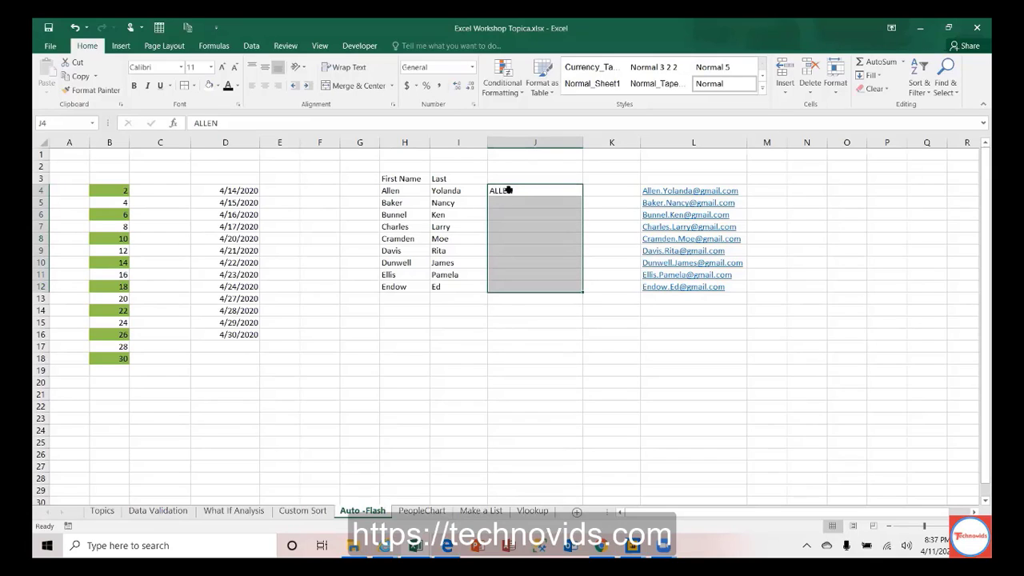
pyautogui.doubleClick(533, 191)
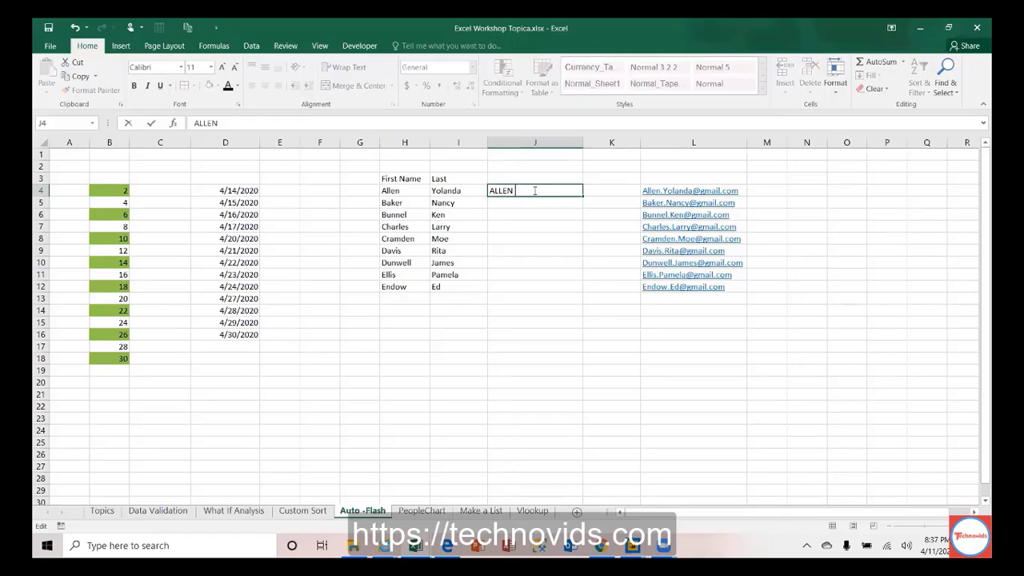
pyautogui.write('Y')
pyautogui.hotkey('ctrl', 'Return')
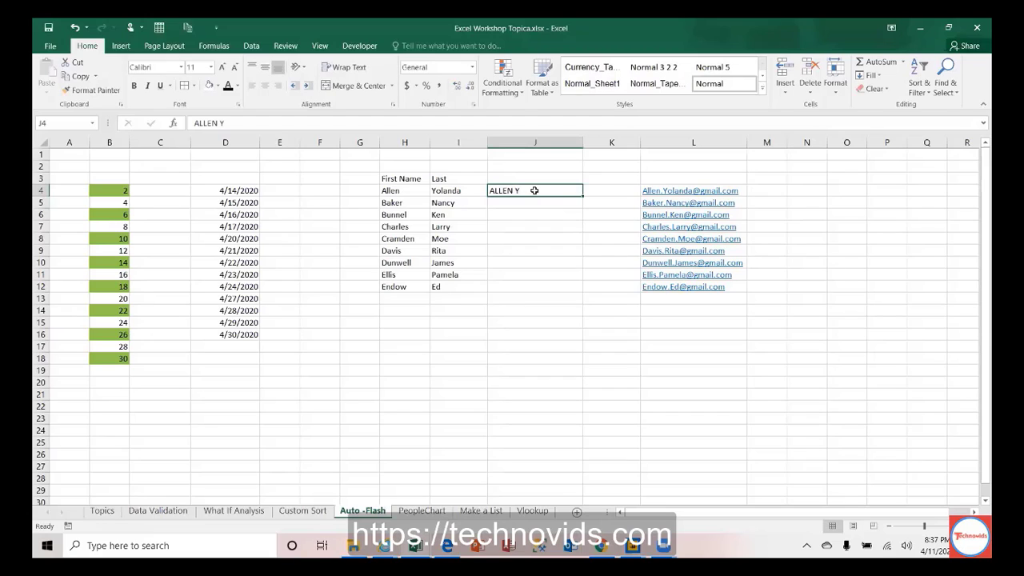
# Step: Flash Fill J5:J12 from the example and check the filled entries
pyautogui.hotkey('shift', 'Down')
pyautogui.hotkey('shift', 'Down')
pyautogui.hotkey('shift', 'Down')
pyautogui.hotkey('shift', 'Down')
pyautogui.hotkey('shift', 'Down')
pyautogui.hotkey('shift', 'Down')
pyautogui.hotkey('shift', 'Down')
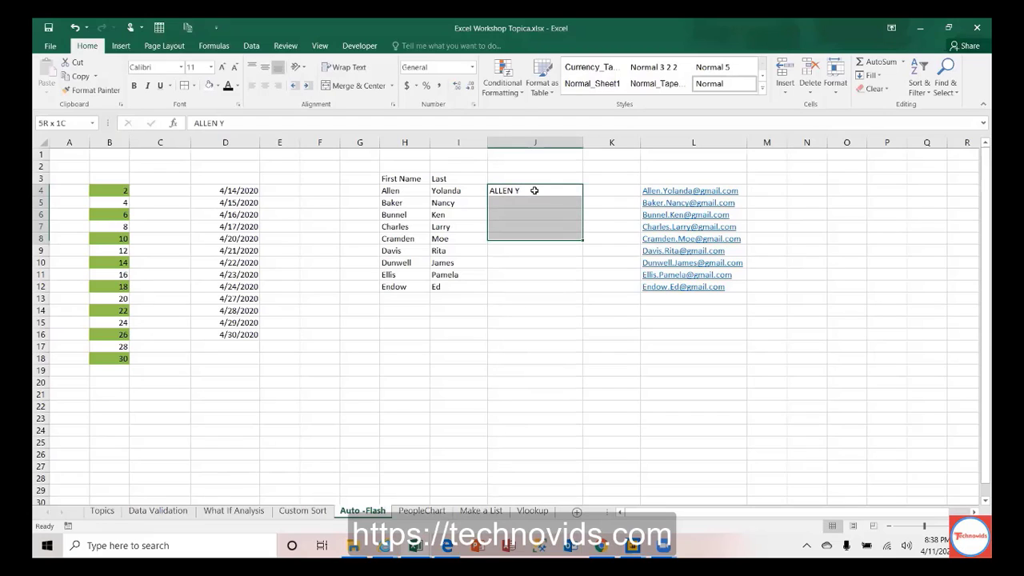
pyautogui.hotkey('shift', 'Down')
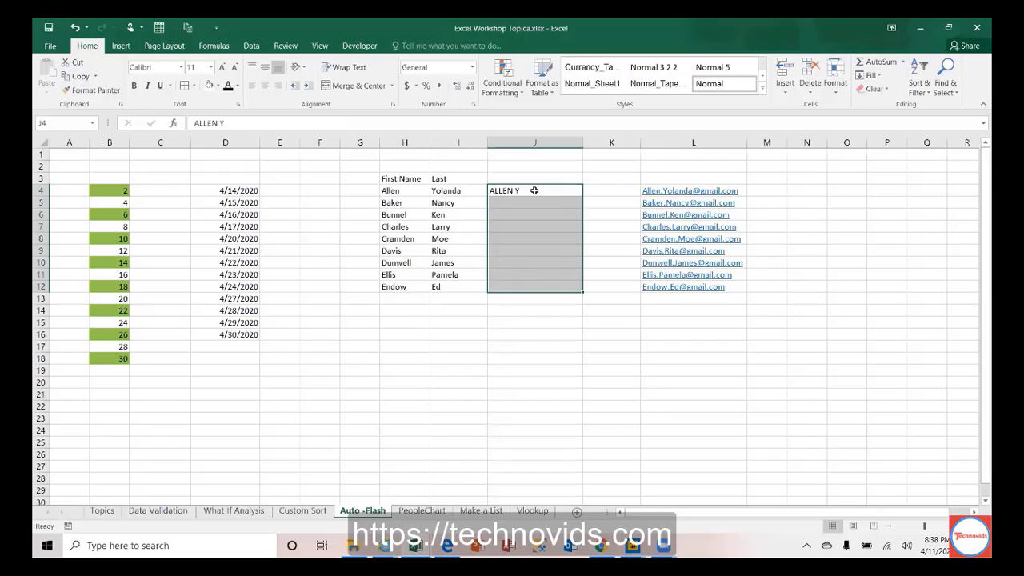
pyautogui.click(869, 76)
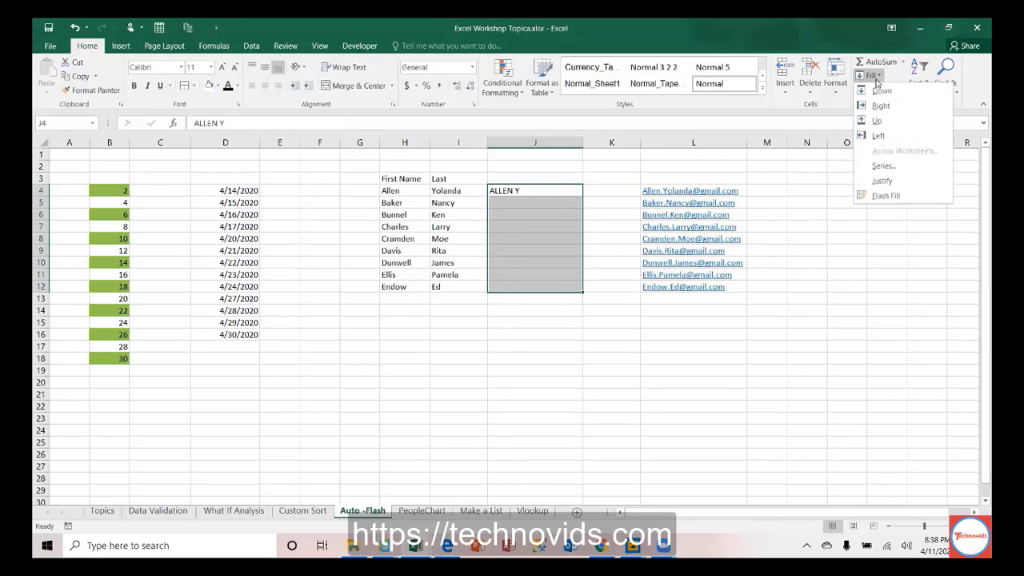
pyautogui.click(883, 195)
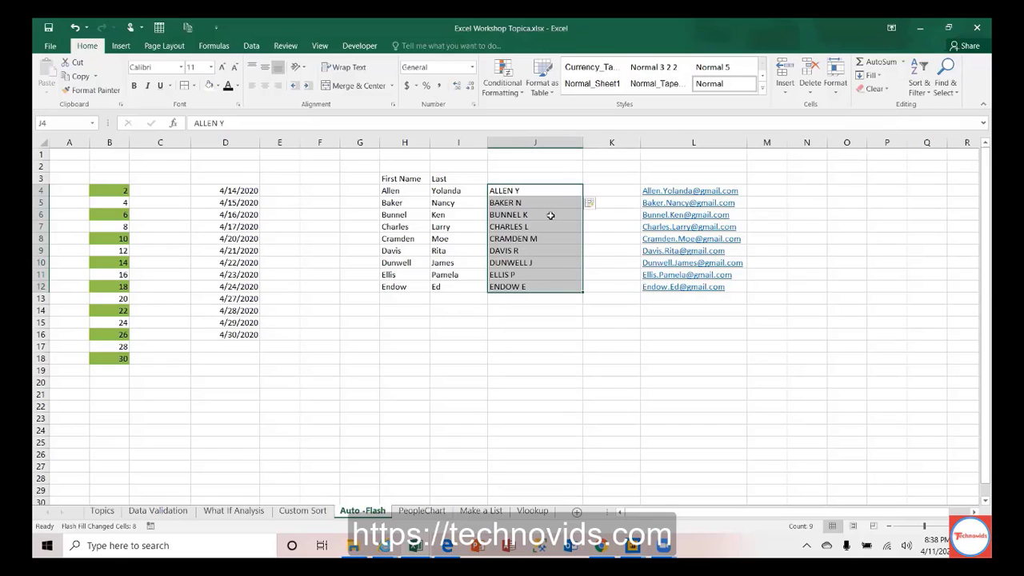
pyautogui.click(504, 201)
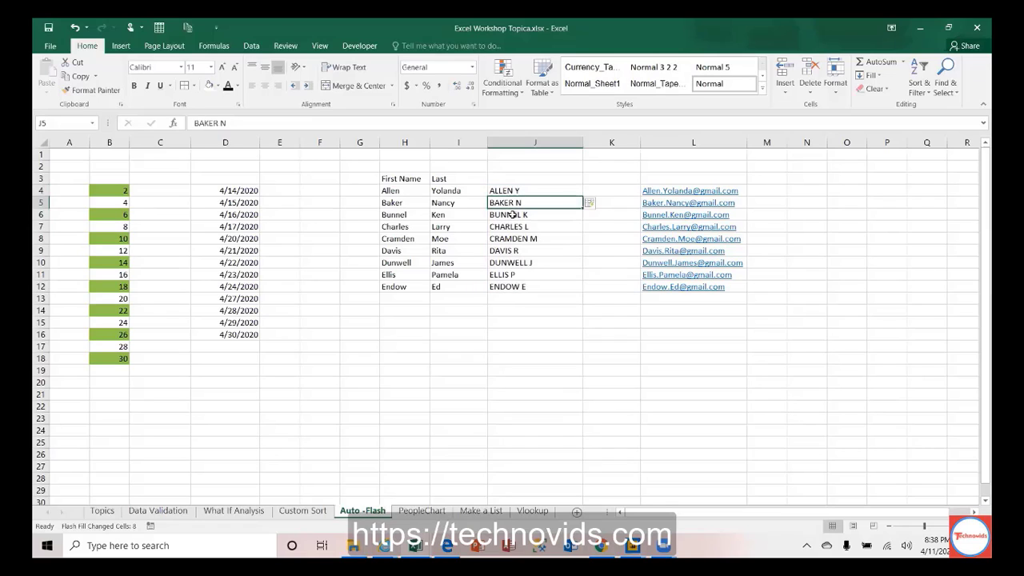
pyautogui.click(510, 214)
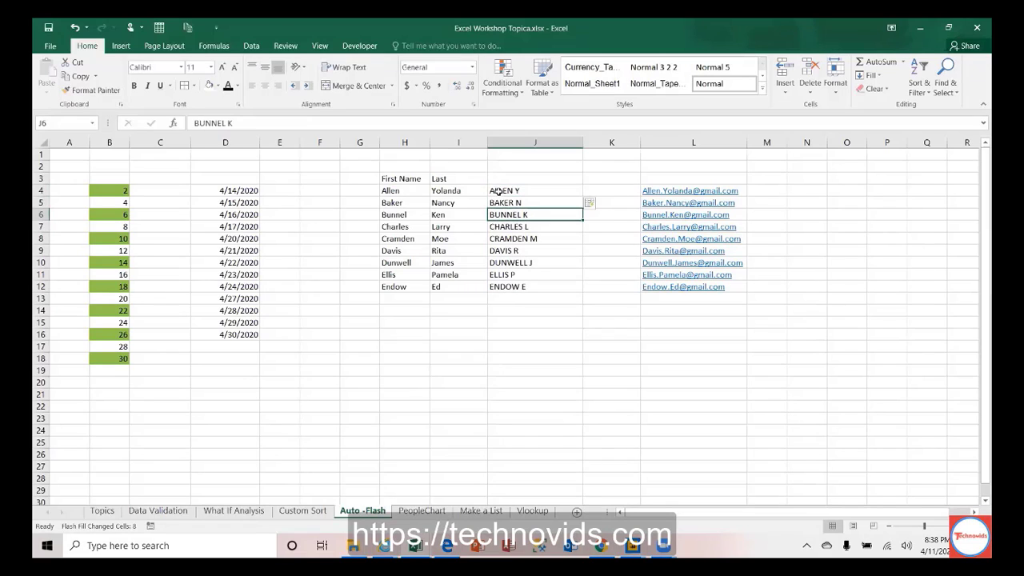
pyautogui.click(497, 192)
pyautogui.moveTo(497, 192); pyautogui.dragTo(500, 284)
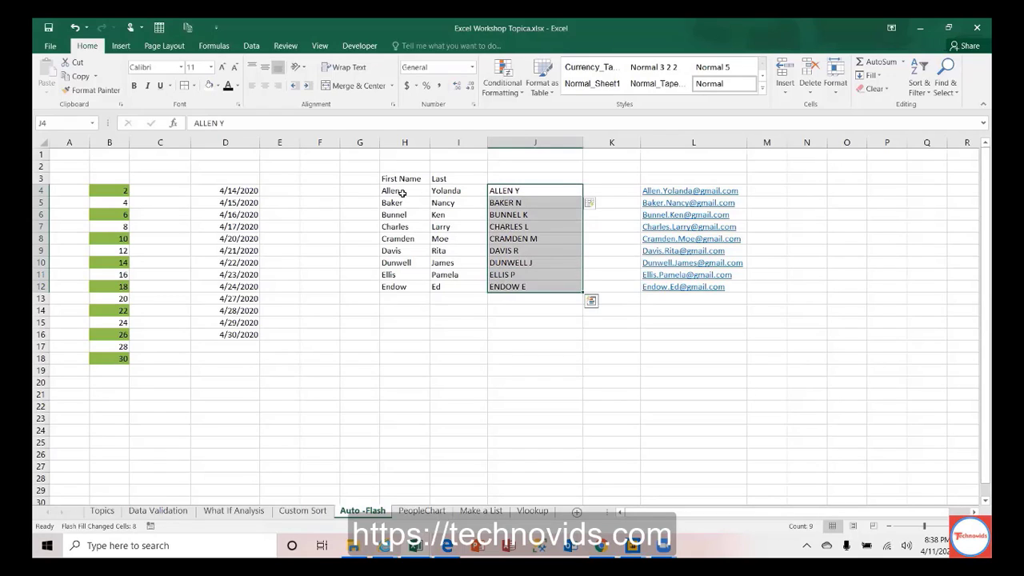
pyautogui.click(511, 191)
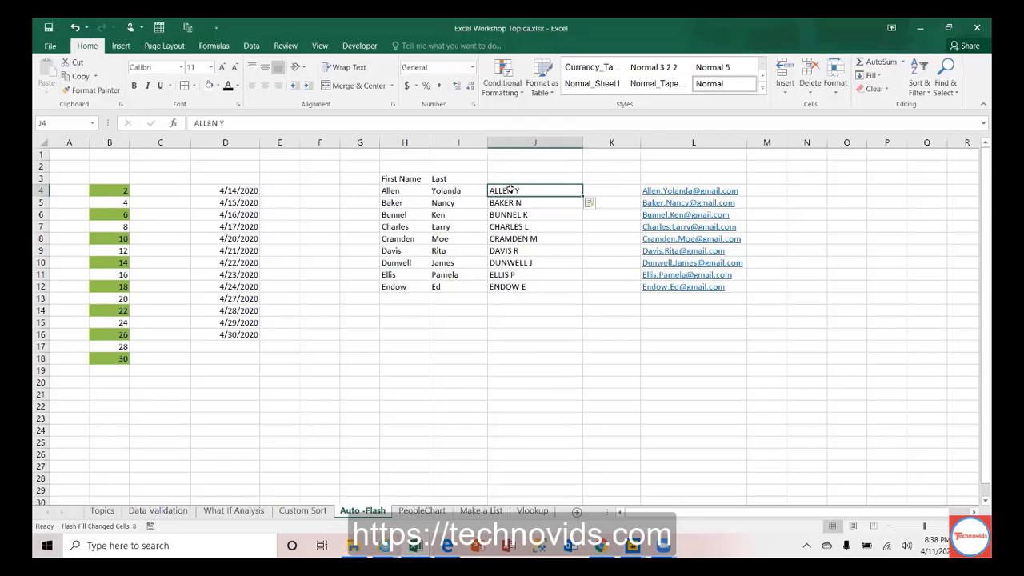
# Step: Enter 'A Y' in J4 so Flash Fill fills initials through E E, then select H3:L13
pyautogui.write('A Y')
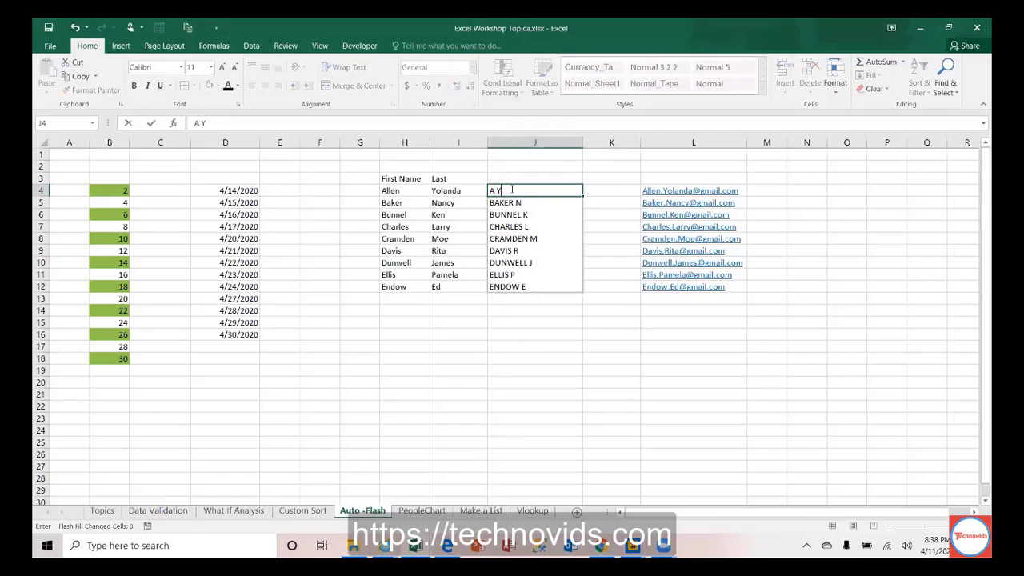
pyautogui.press('Return')
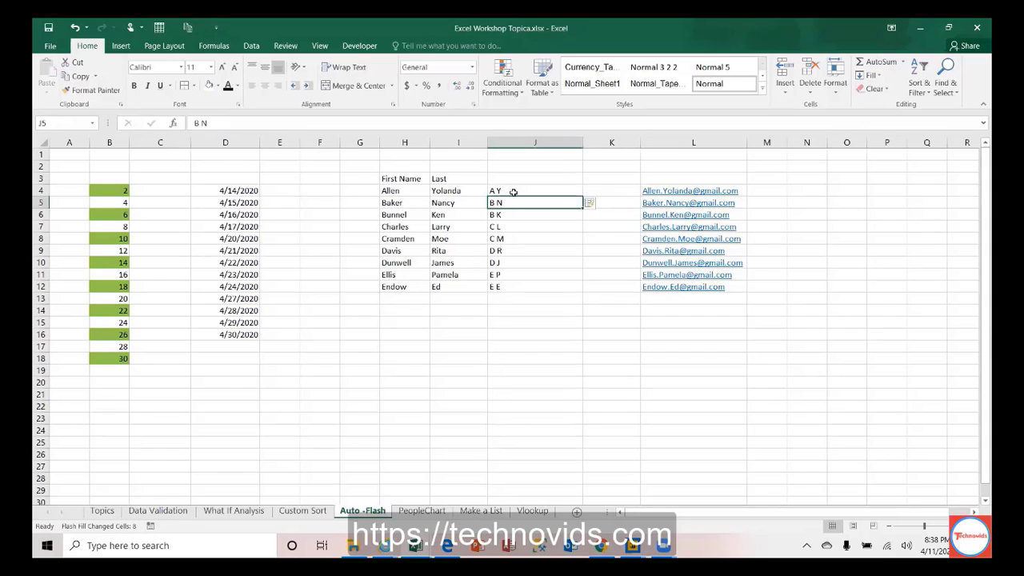
pyautogui.click(519, 190)
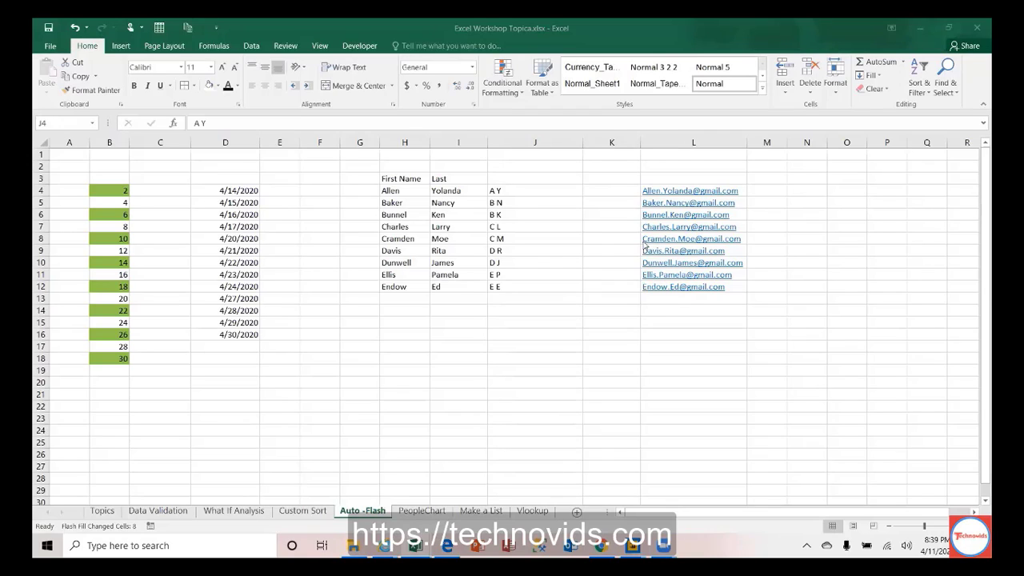
pyautogui.click(540, 280)
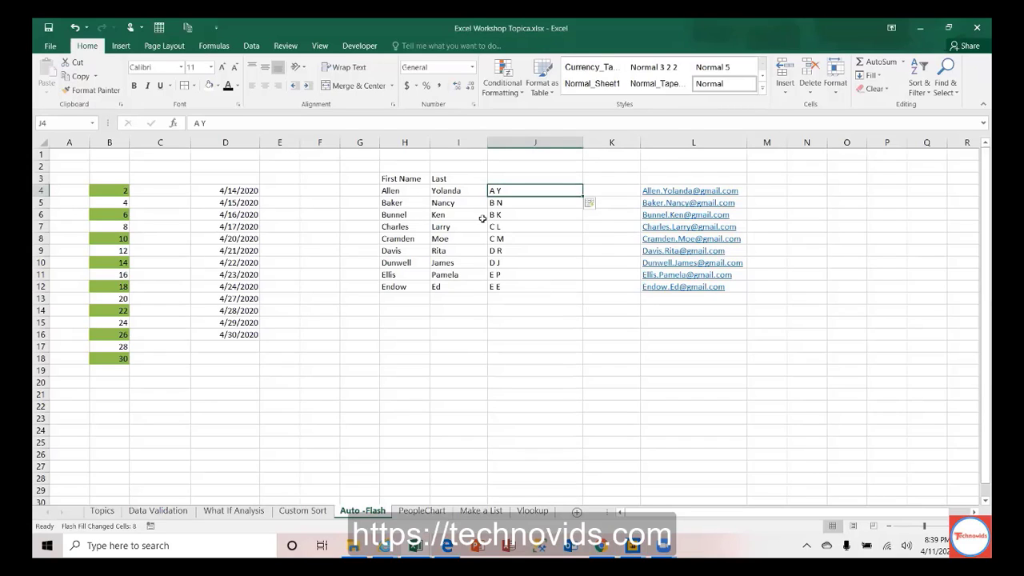
pyautogui.moveTo(401, 178); pyautogui.dragTo(663, 288)
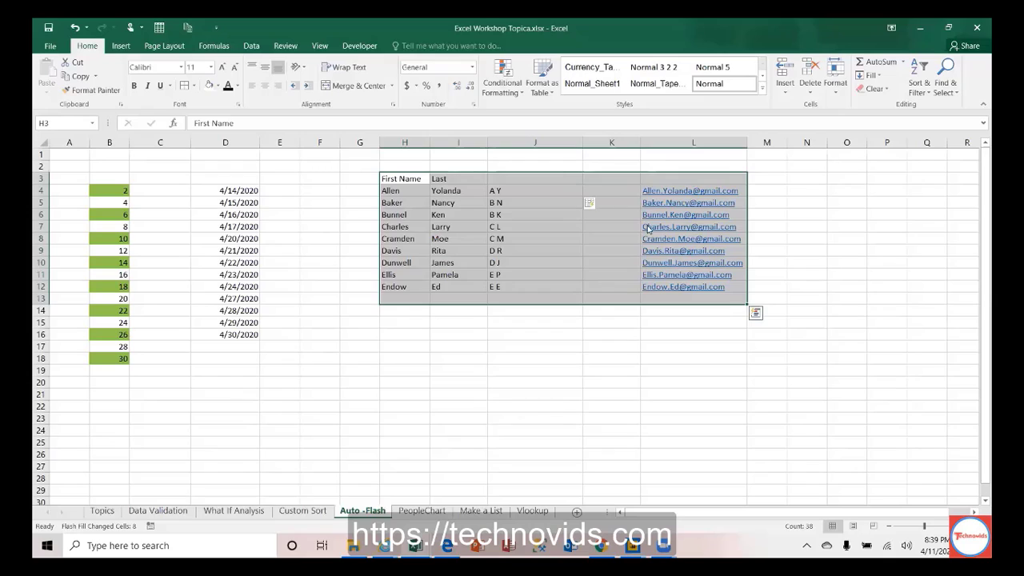
pyautogui.hotkey('ctrl', 't')
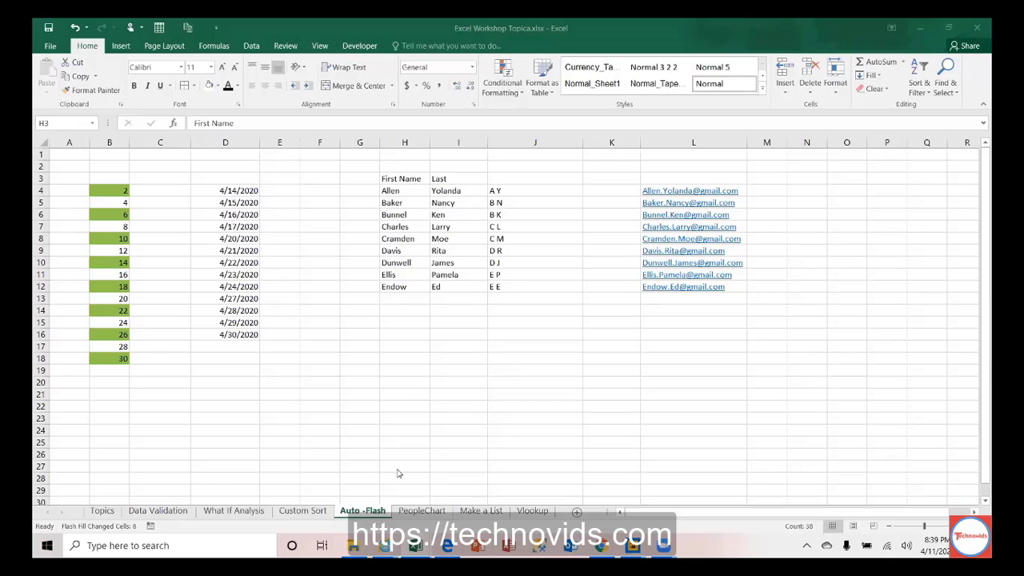
# Step: On the Topics sheet, Format-Paint the sorting topic's orange fill onto the Power of Autofil and Flashfill row
pyautogui.click(104, 514)
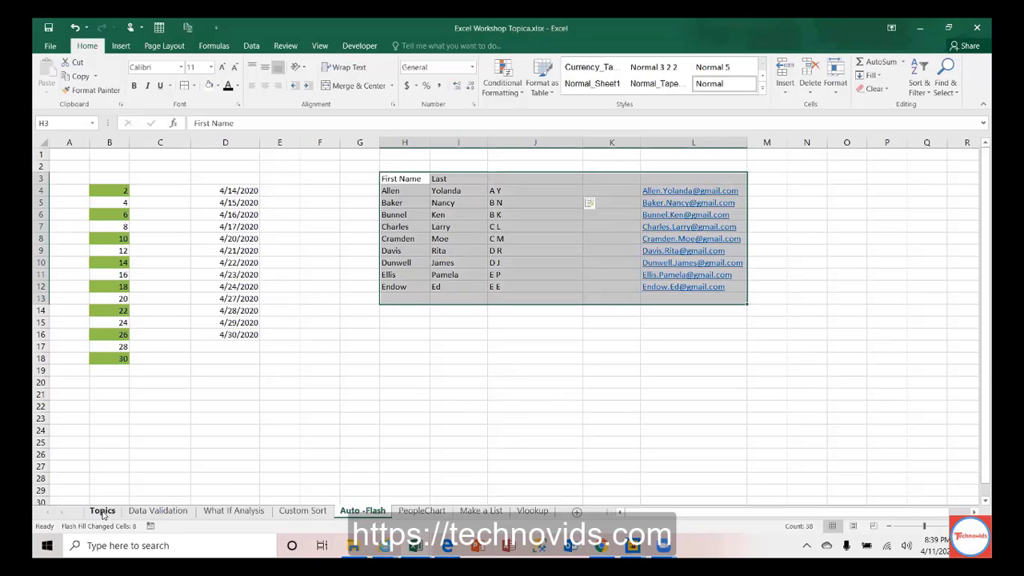
pyautogui.click(103, 511)
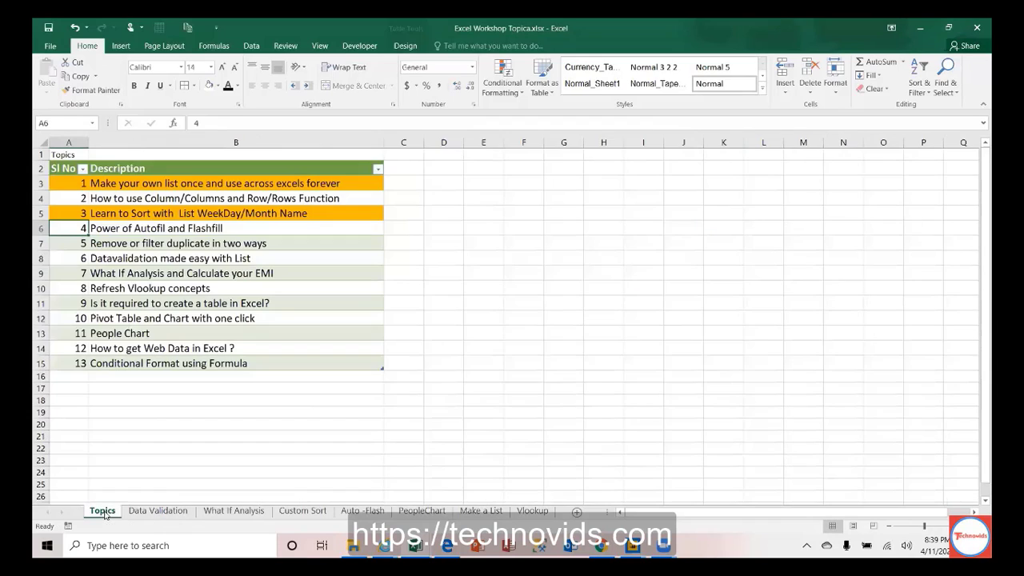
pyautogui.hotkey('shift', 'Right')
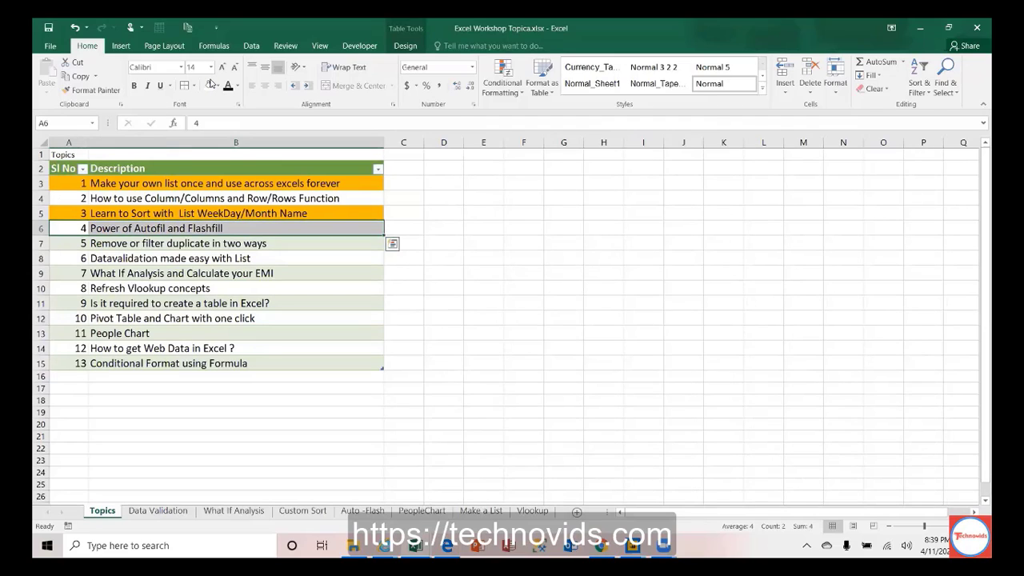
pyautogui.click(80, 213)
pyautogui.hotkey('shift', 'Right')
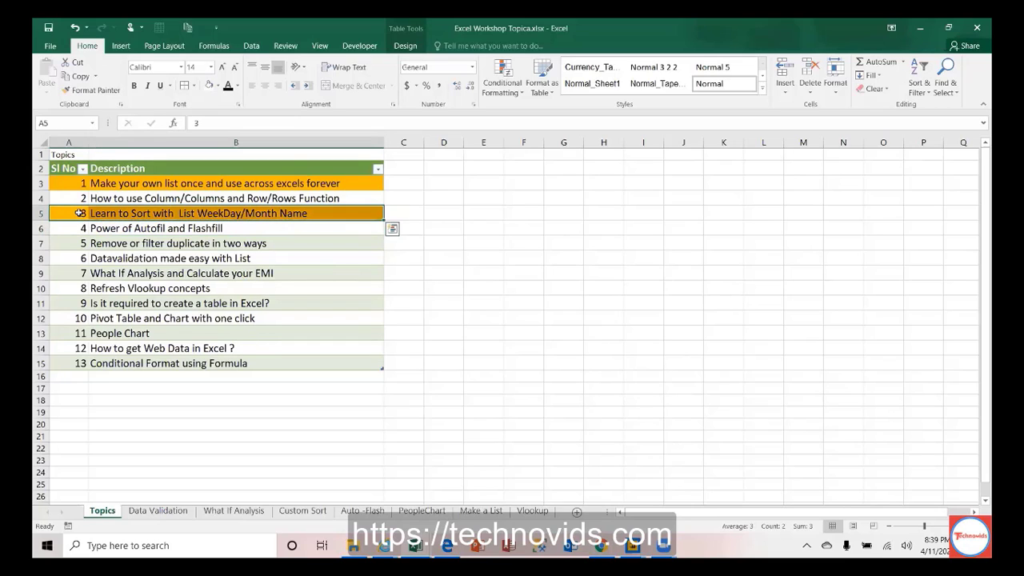
pyautogui.hotkey('ctrl', 'q')
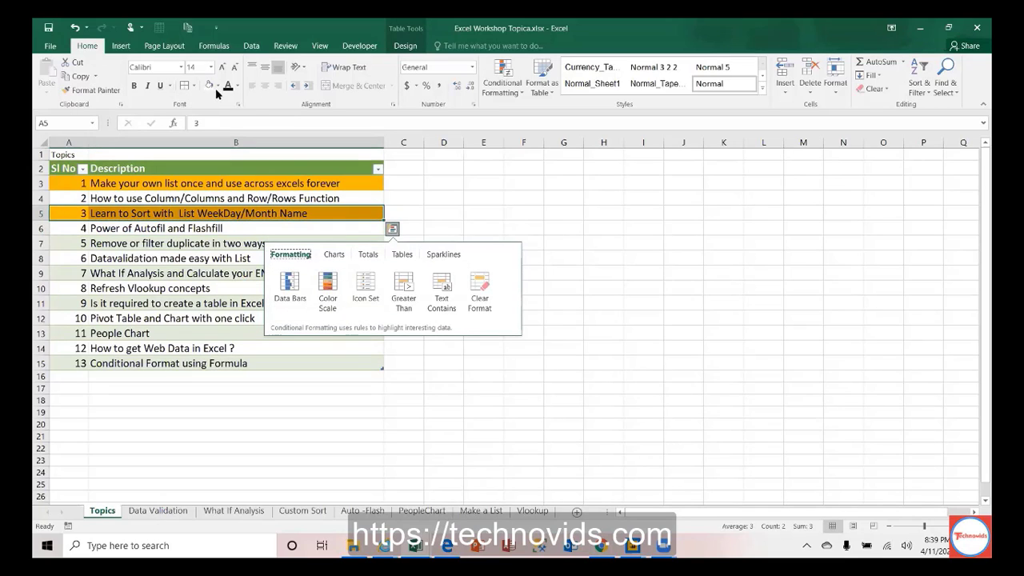
pyautogui.click(90, 89)
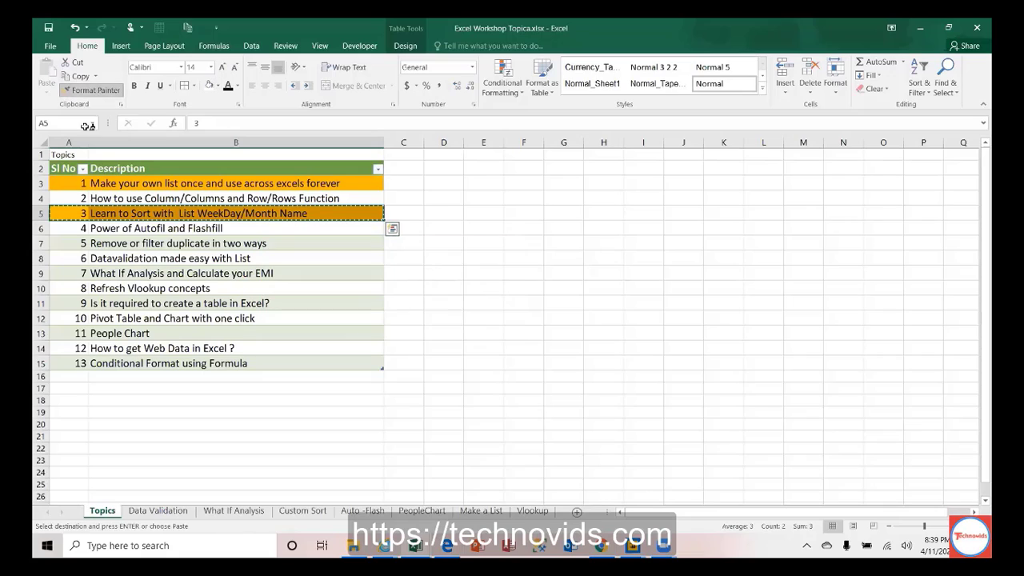
pyautogui.click(61, 228)
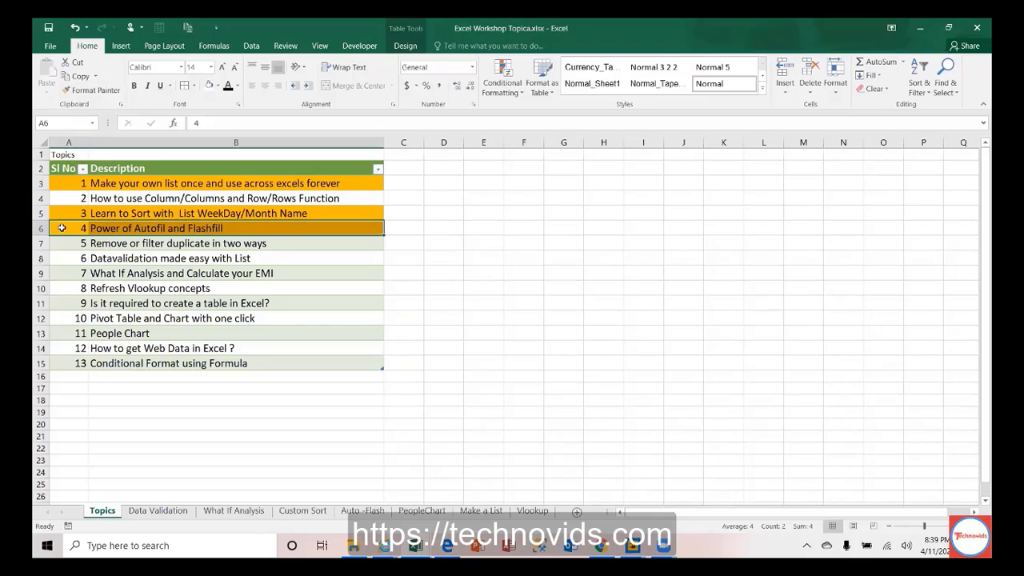
pyautogui.press('Down')
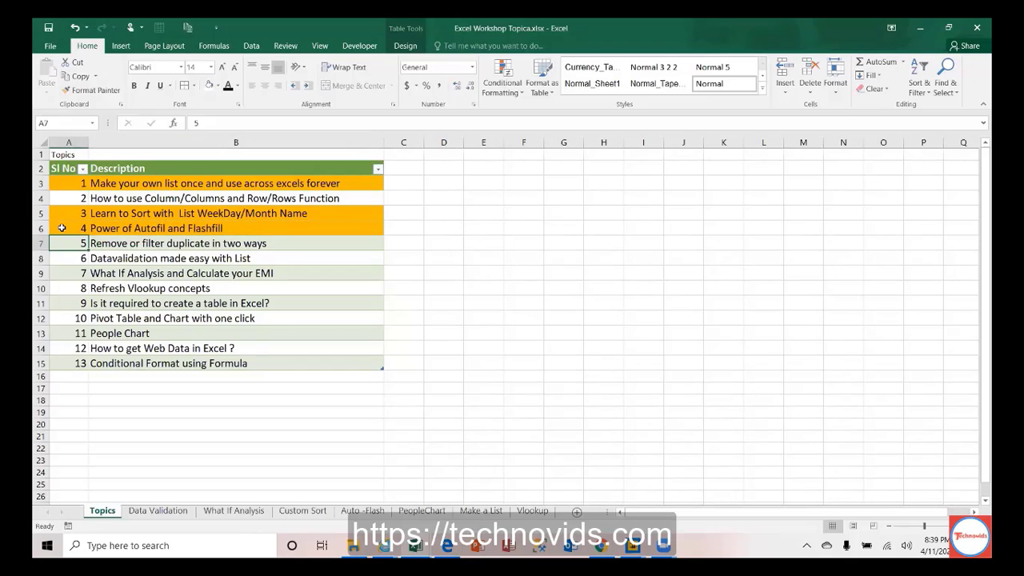
pyautogui.hotkey('shift', 'Right')
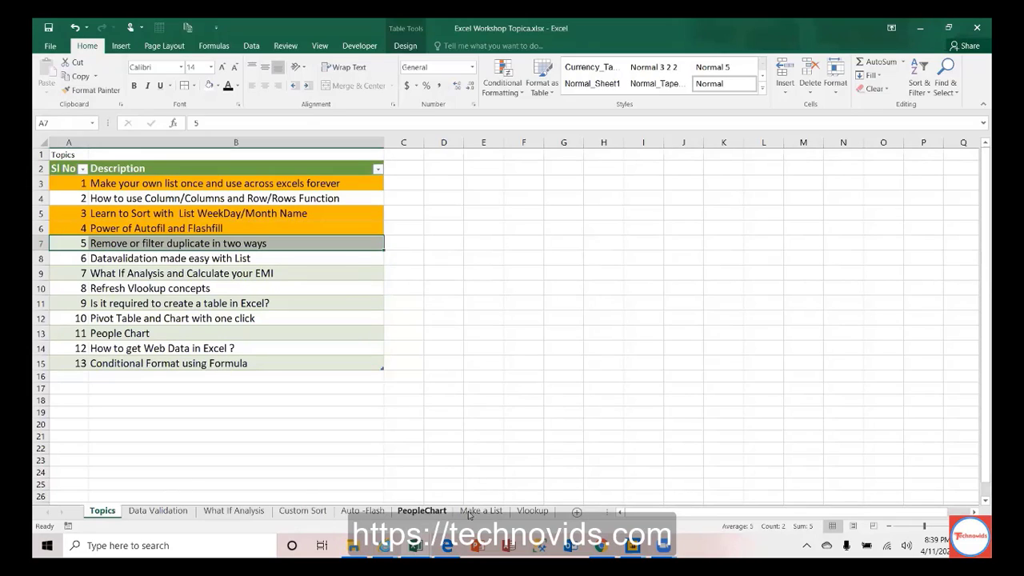
# Step: Go through the sheet tabs to the Data Validation sheet
pyautogui.click(490, 514)
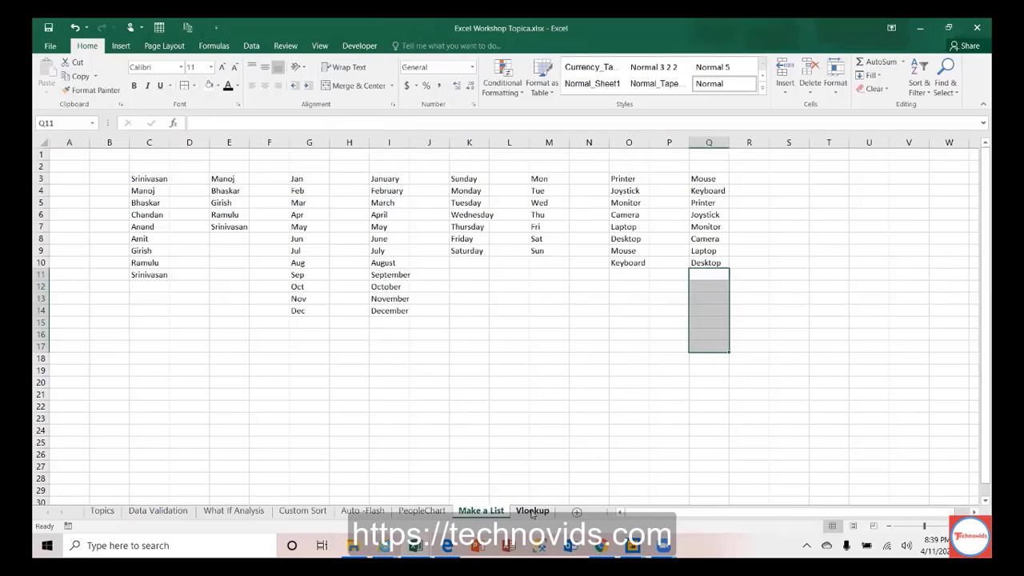
pyautogui.click(532, 512)
pyautogui.click(440, 516)
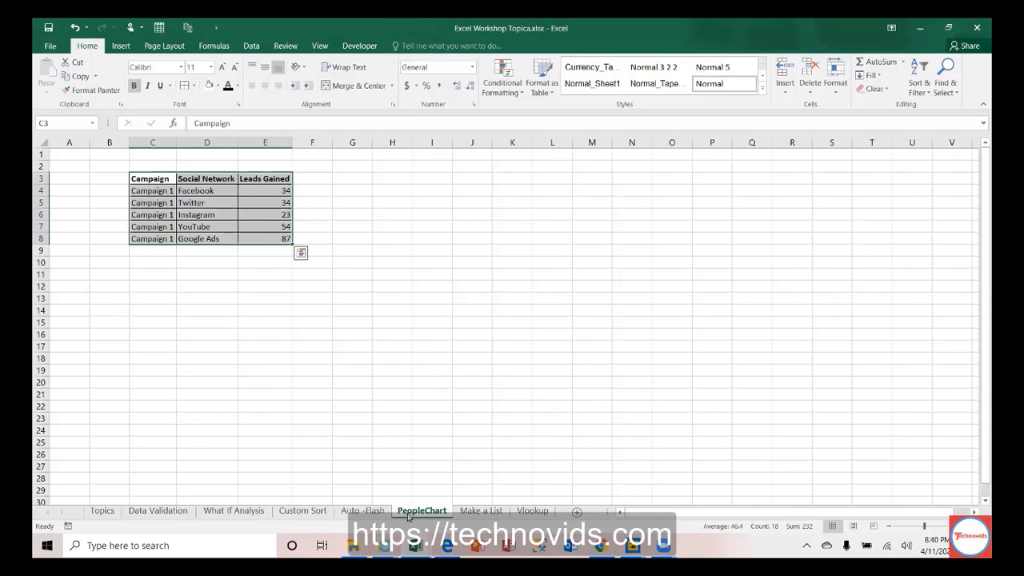
pyautogui.click(374, 515)
pyautogui.click(312, 512)
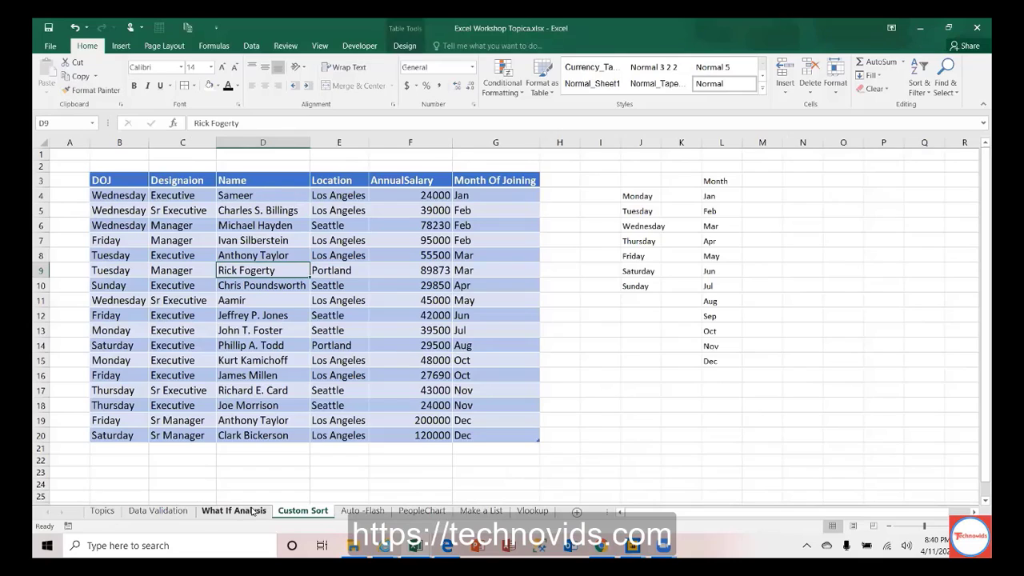
pyautogui.click(230, 511)
pyautogui.click(166, 507)
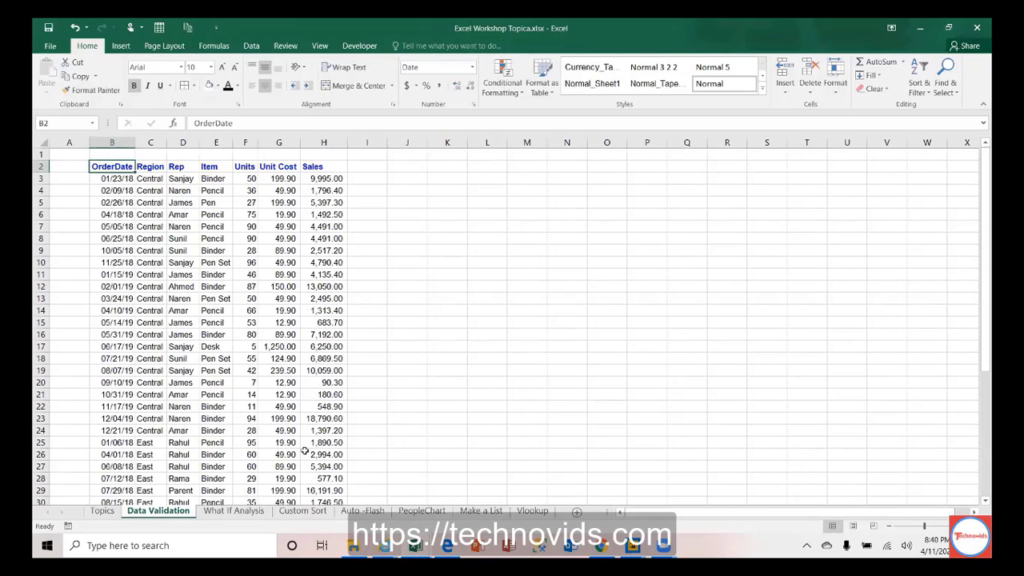
# Step: Select the first Region value in the sales table and show the Data ribbon
pyautogui.press('Down')
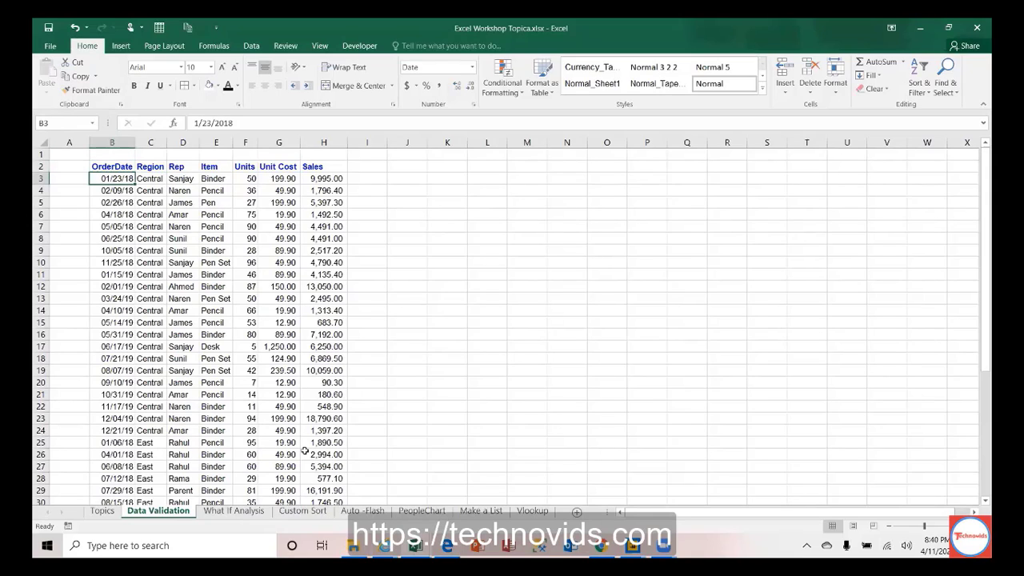
pyautogui.press('Right')
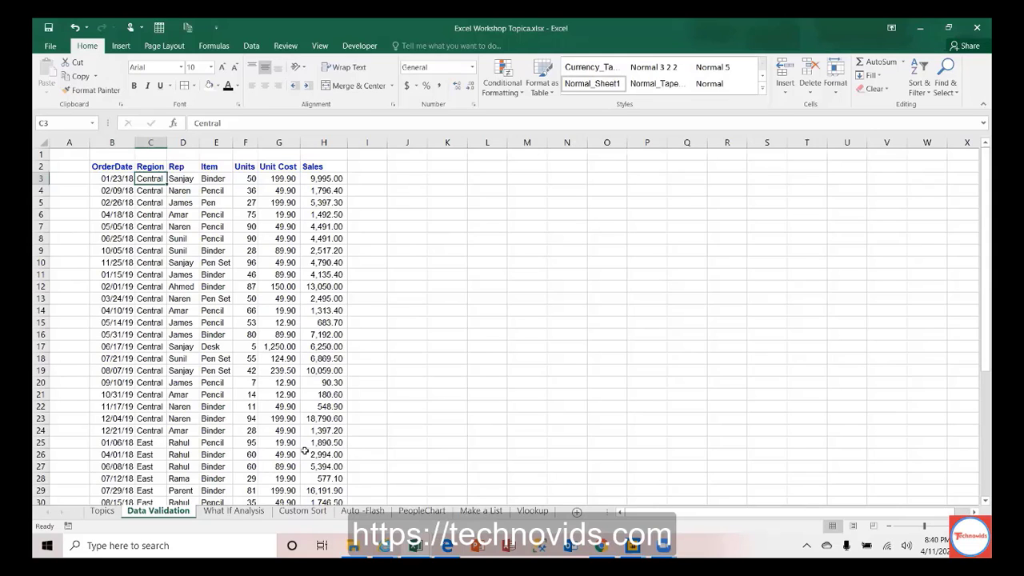
pyautogui.hotkey('ctrl', 'shift', 'Down')
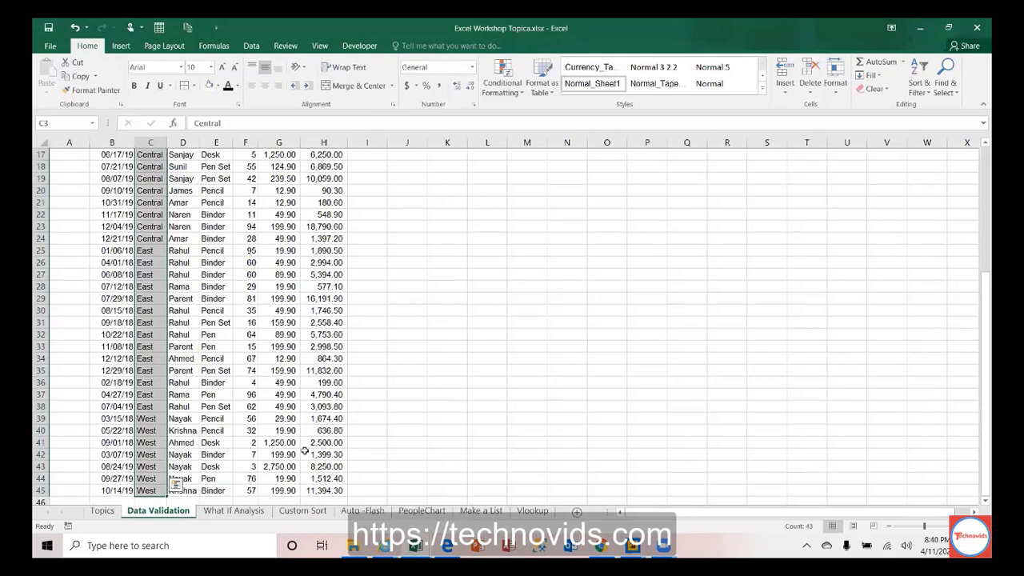
pyautogui.hotkey('ctrl', 'Up')
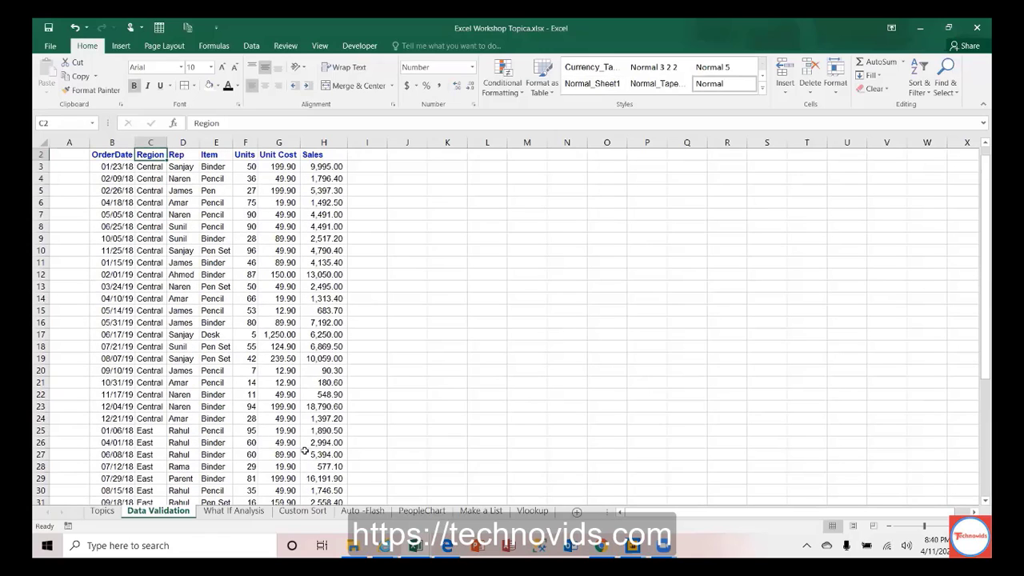
pyautogui.press('Down')
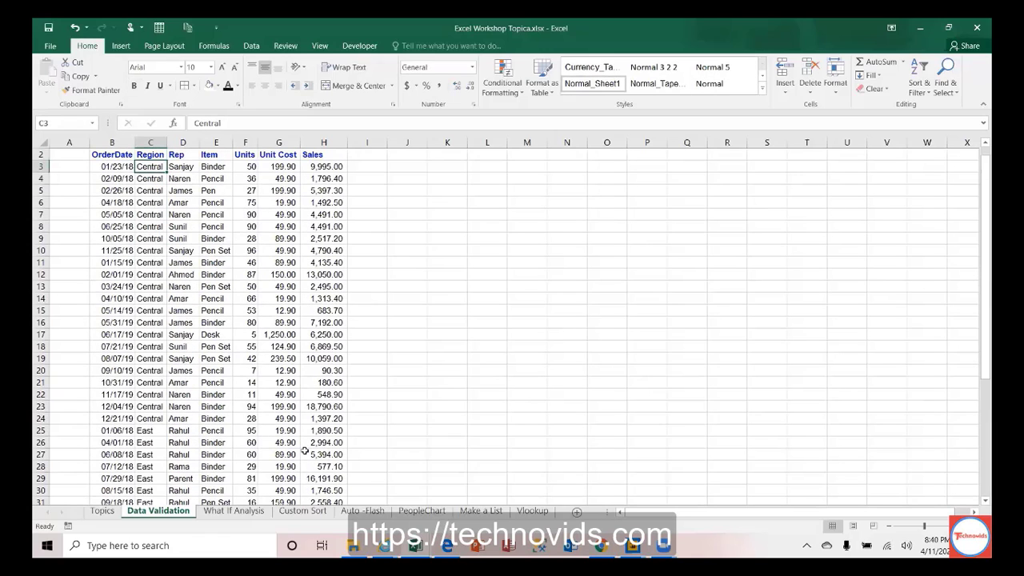
pyautogui.click(252, 46)
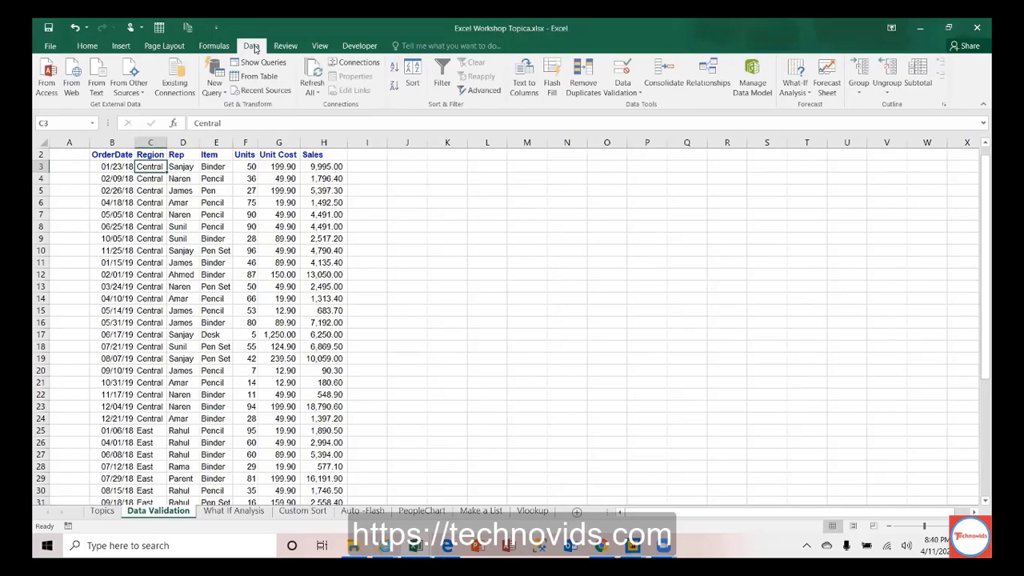
# Step: Dismiss Advanced Filter, then copy the 43 Region entries C3:C45, Central through West
pyautogui.click(482, 91)
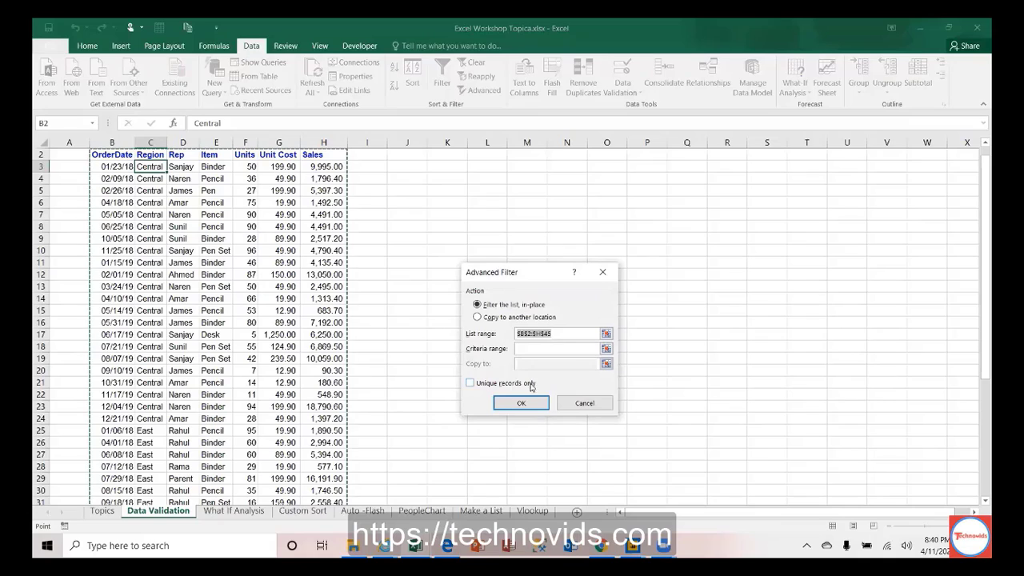
pyautogui.click(587, 404)
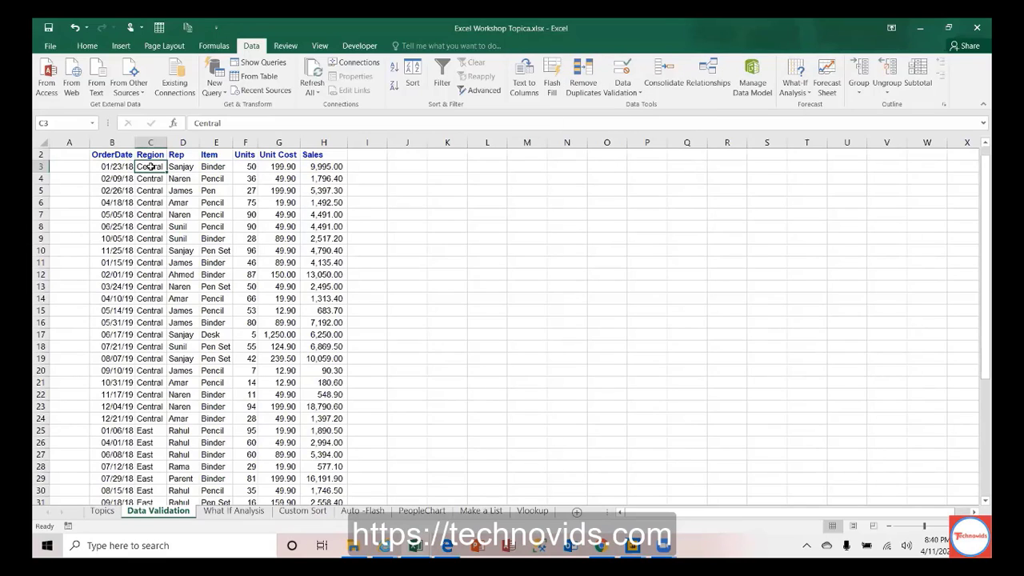
pyautogui.hotkey('ctrl', 'Down')
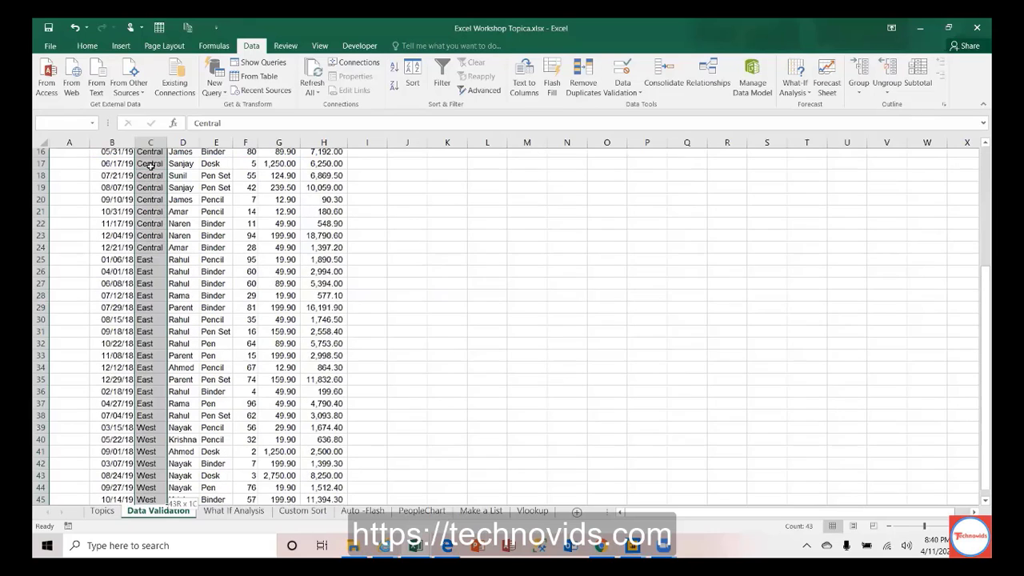
pyautogui.hotkey('ctrl', 'Up')
pyautogui.click(151, 166)
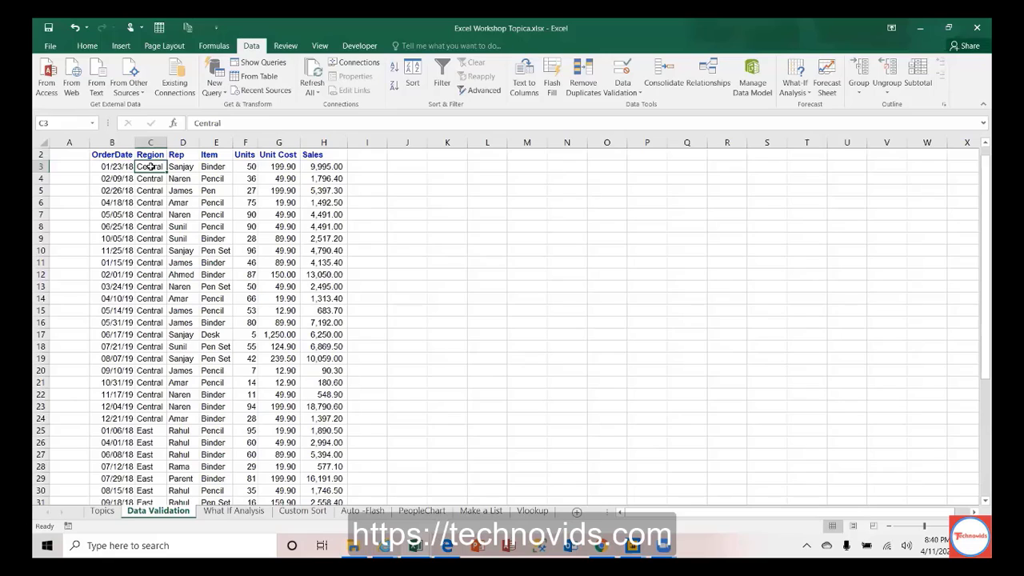
pyautogui.hotkey('ctrl', 'shift', 'Down')
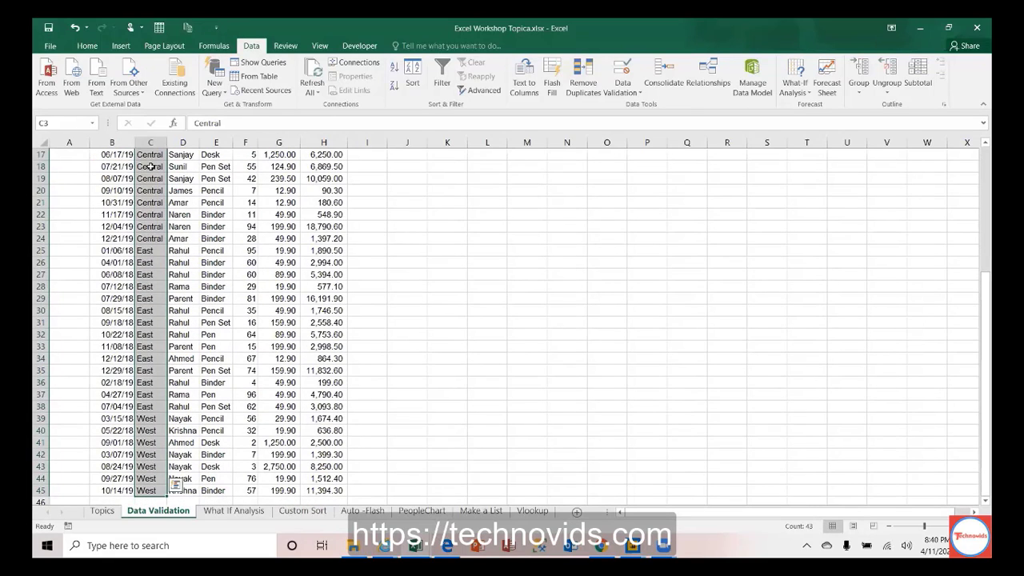
pyautogui.hotkey('ctrl', 'c')
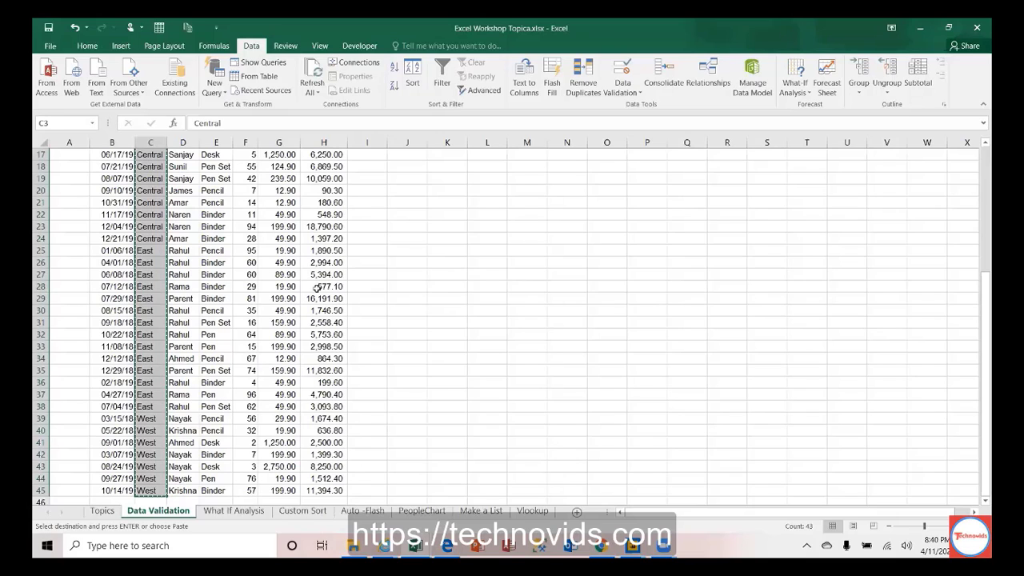
# Step: Paste the Region list at C2 of Sheet9 and remove duplicates, leaving Central, East and West
pyautogui.click(577, 512)
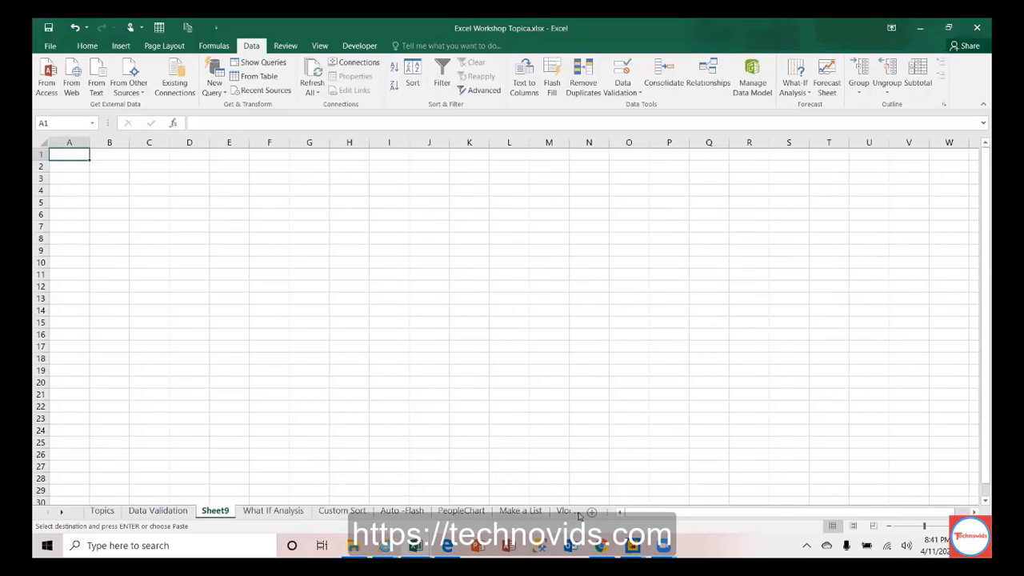
pyautogui.click(144, 168)
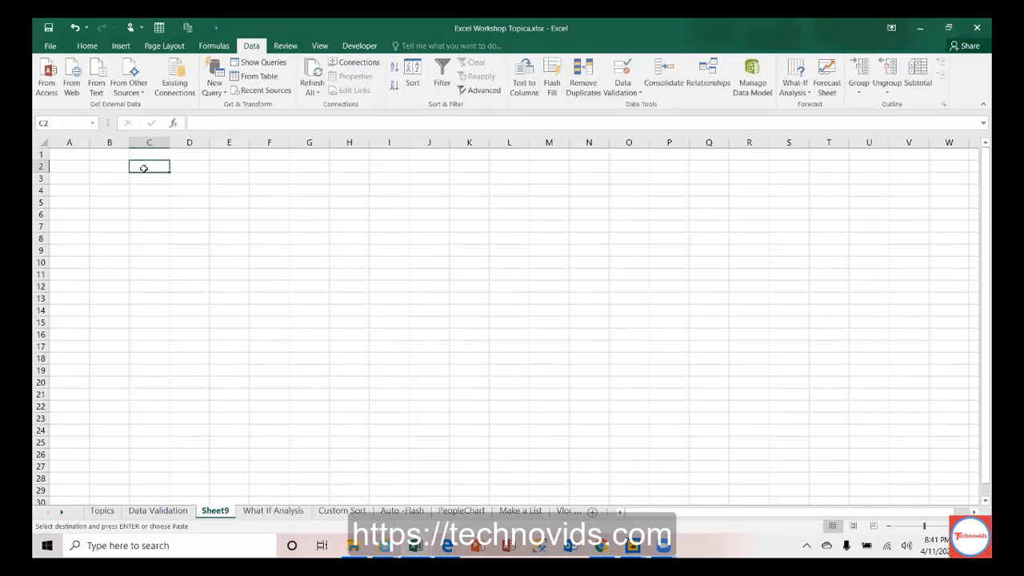
pyautogui.hotkey('ctrl', 'v')
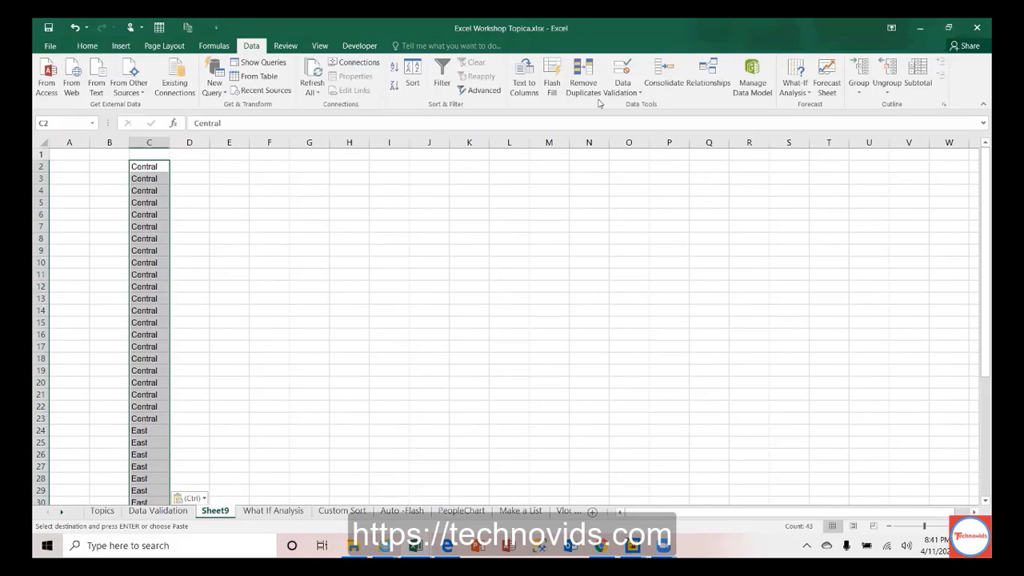
pyautogui.click(589, 92)
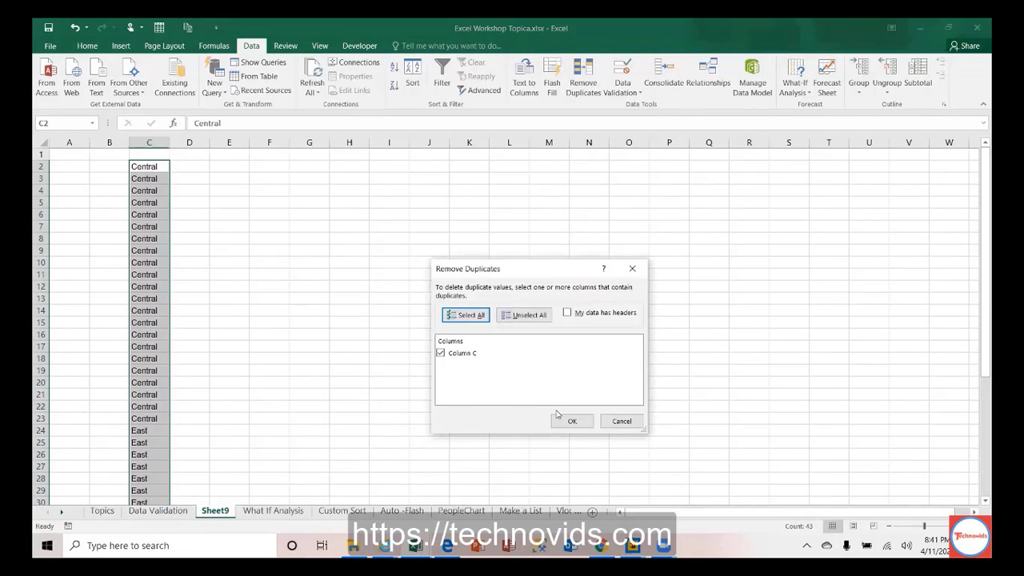
pyautogui.click(568, 421)
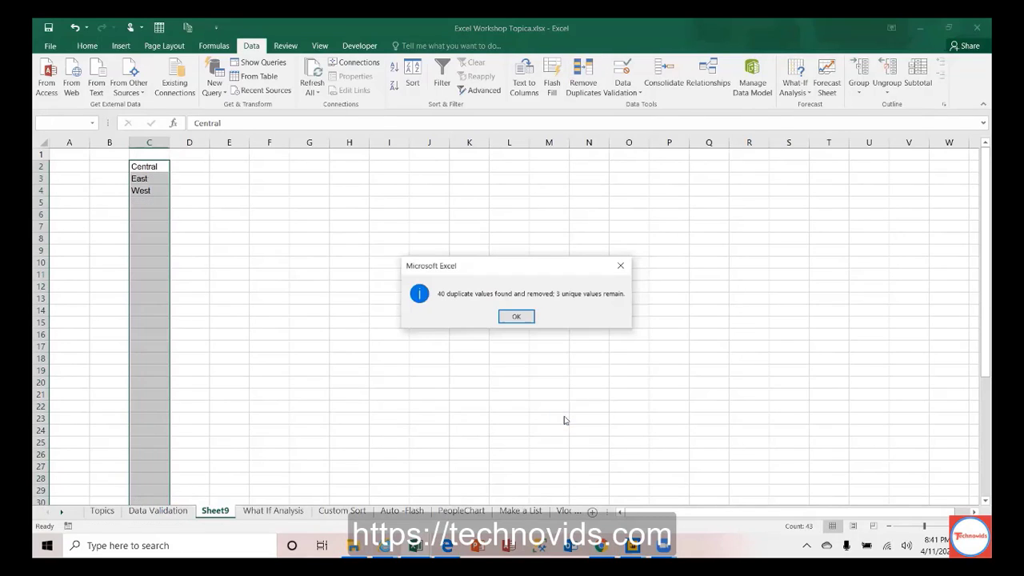
pyautogui.click(516, 317)
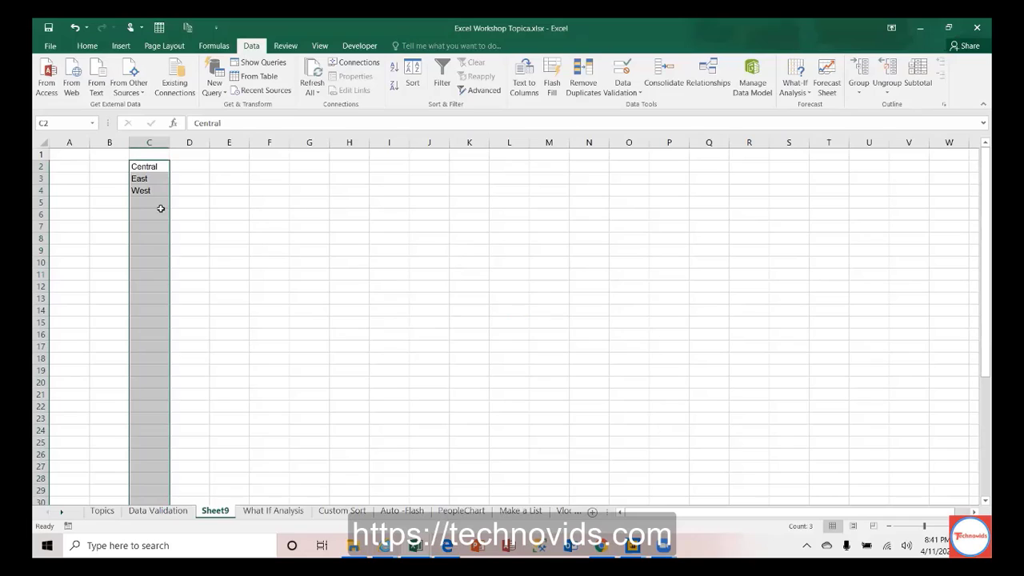
# Step: Clear the three unique regions from C2:C4
pyautogui.moveTo(144, 168); pyautogui.dragTo(149, 190)
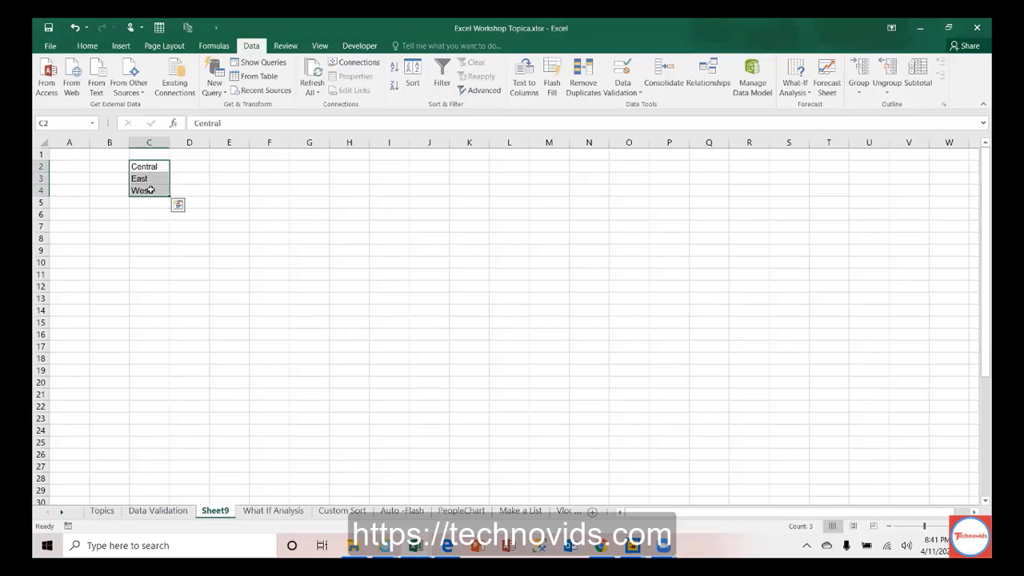
pyautogui.press('Delete')
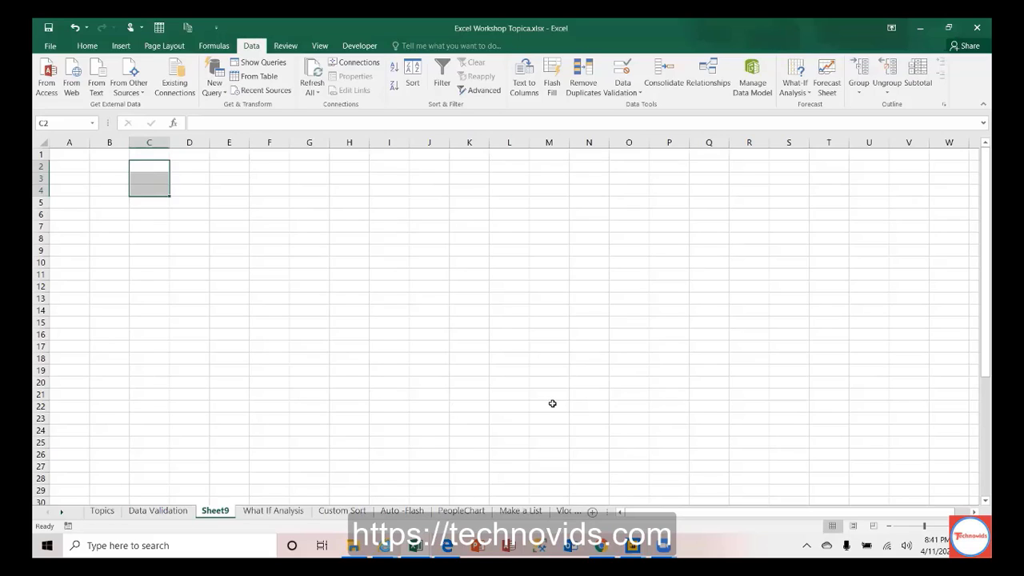
pyautogui.hotkey('alt', 'Tab')
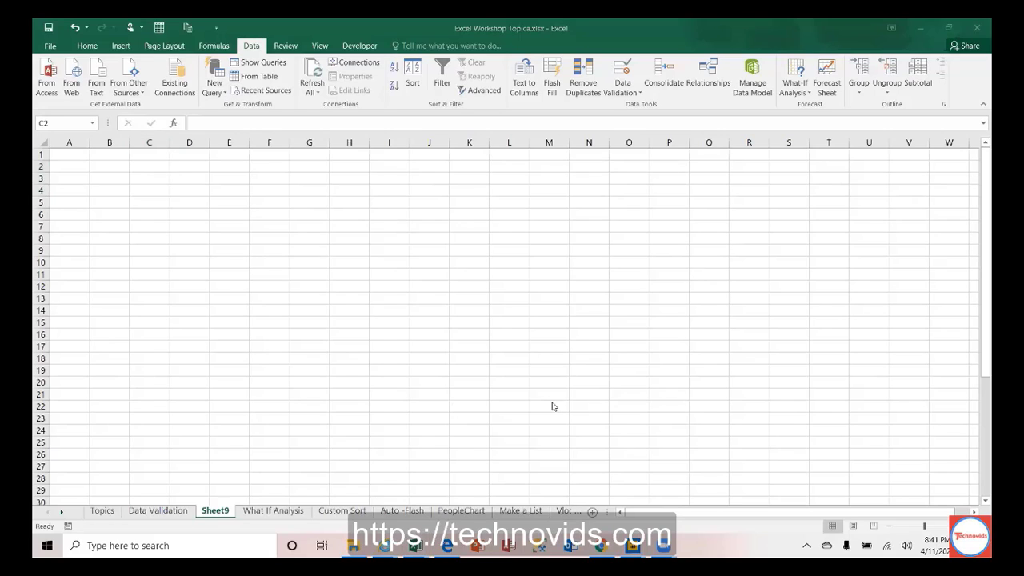
pyautogui.hotkey('alt', 'Tab')
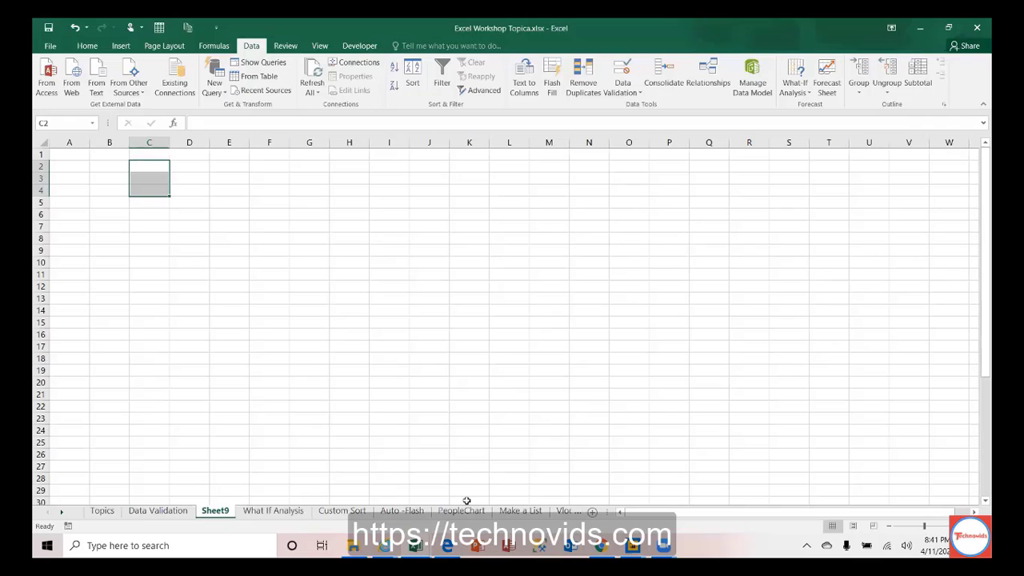
# Step: In the Sales Practice workbook, copy all Item values D5:D47
pyautogui.click(415, 546)
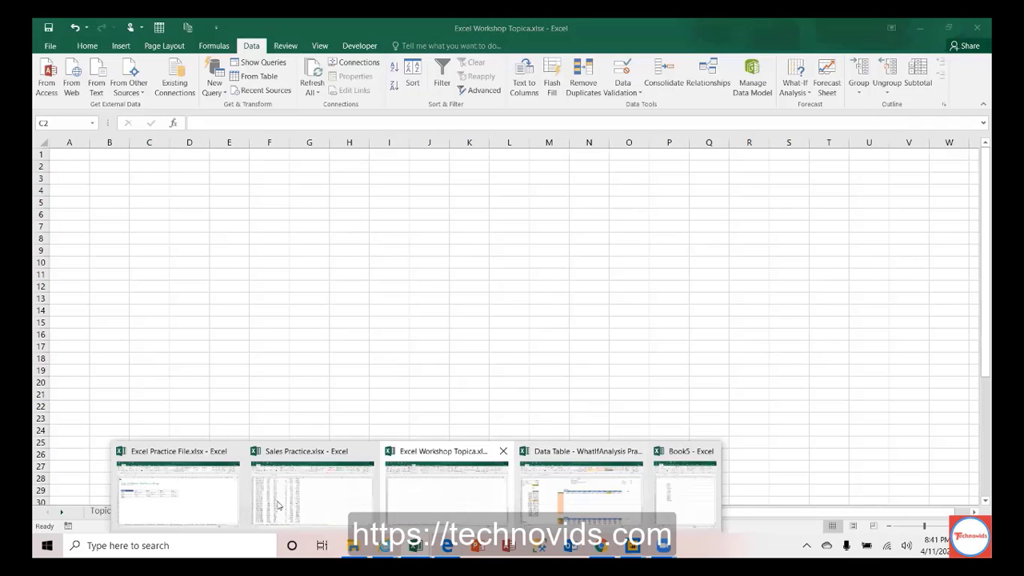
pyautogui.click(276, 504)
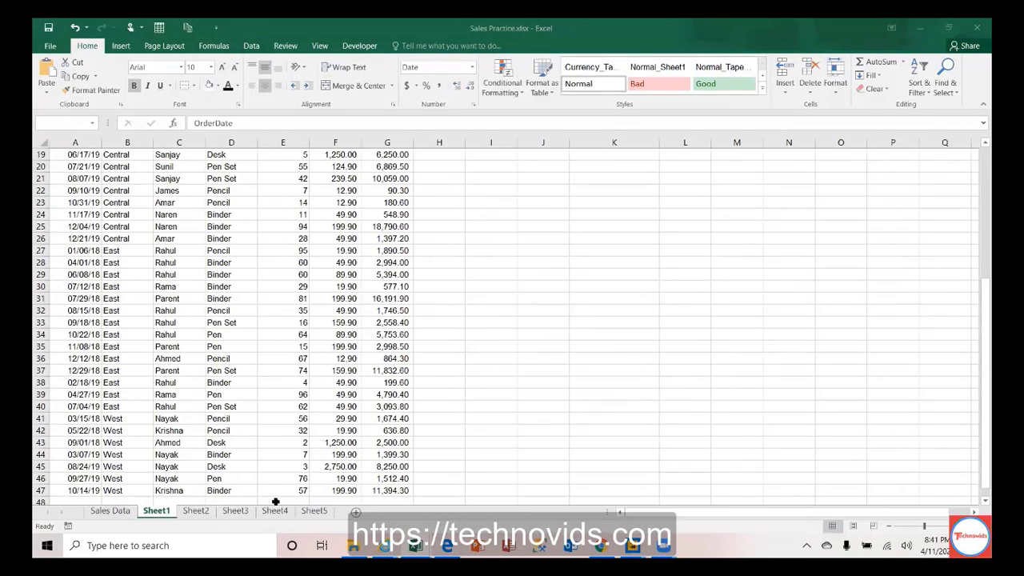
pyautogui.hotkey('ctrl', 'a')
pyautogui.click(238, 247)
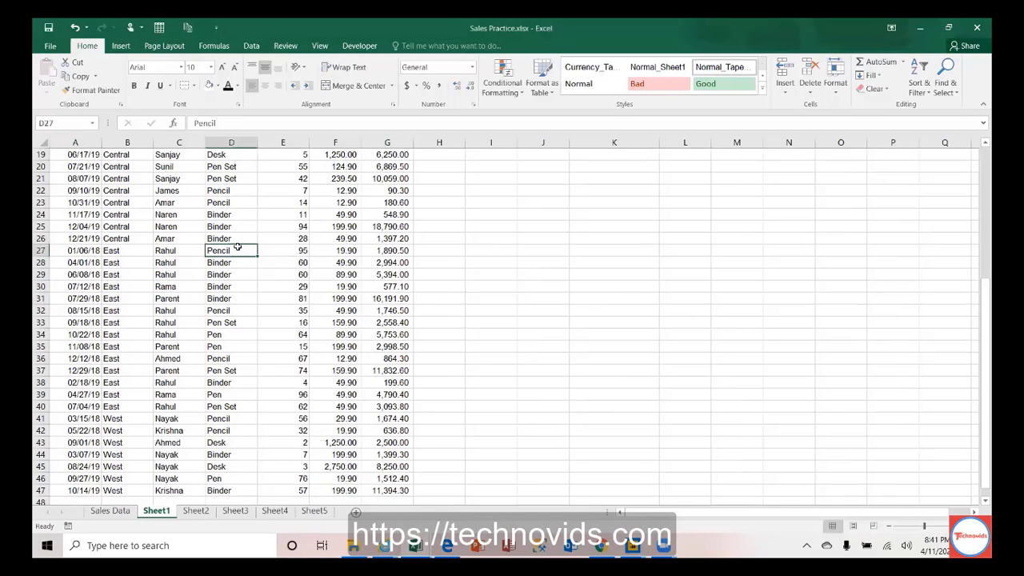
pyautogui.hotkey('ctrl', 'Up')
pyautogui.press('Down')
pyautogui.hotkey('ctrl', 'shift', 'Down')
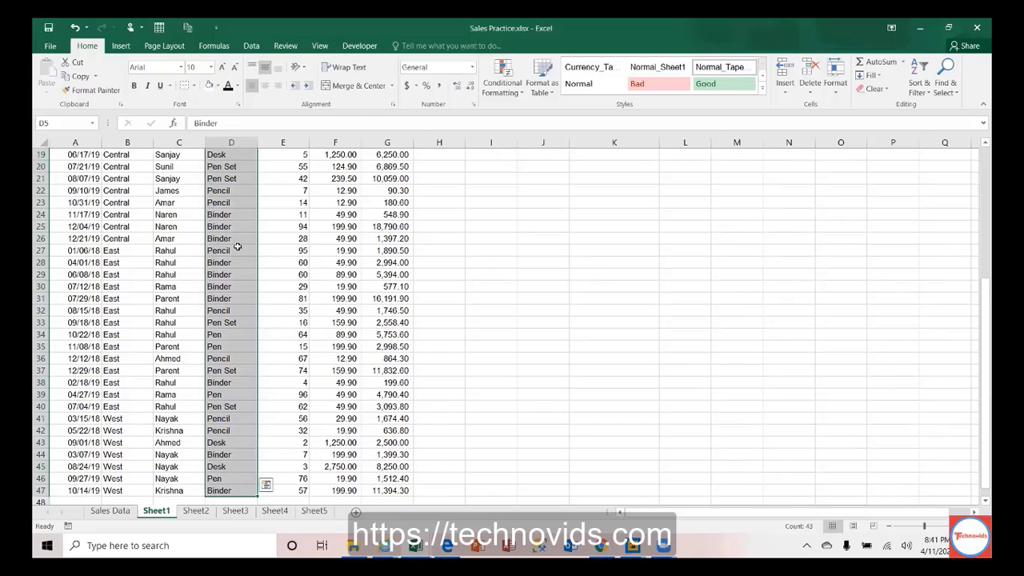
pyautogui.hotkey('ctrl', 'c')
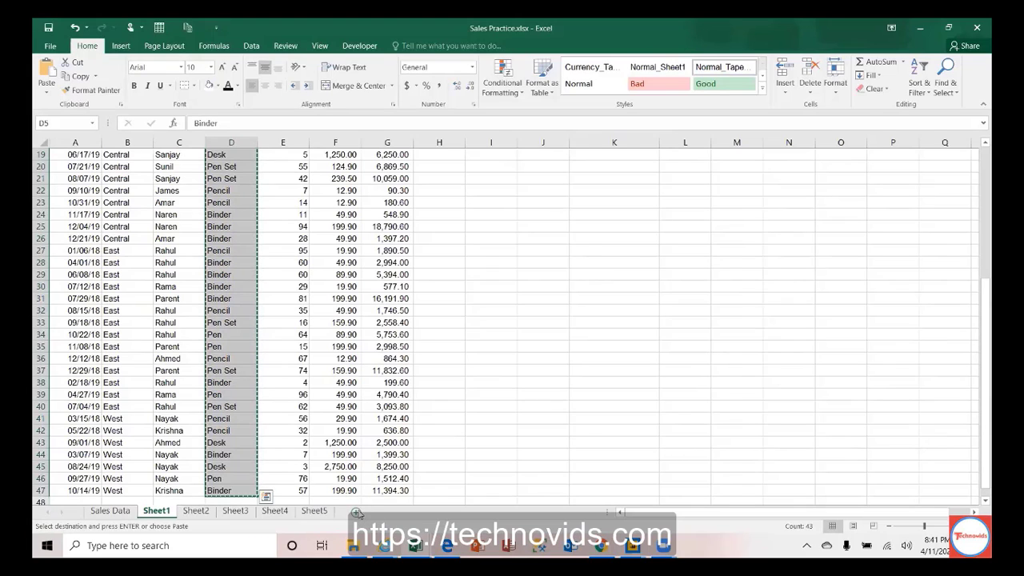
# Step: Paste the items at C2 of a new Sheet6 and remove duplicates, leaving five unique items
pyautogui.click(357, 513)
pyautogui.click(152, 165)
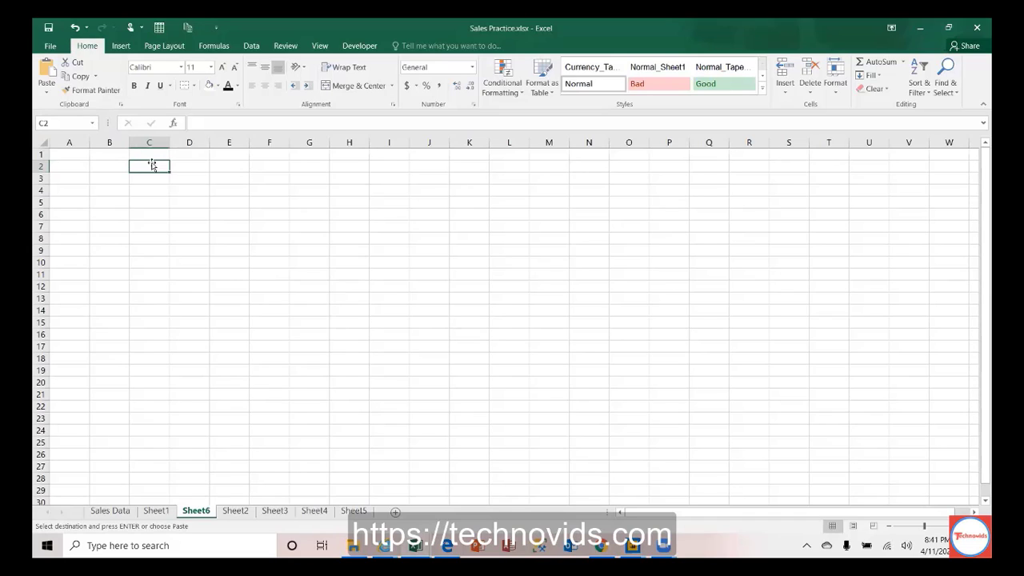
pyautogui.hotkey('ctrl', 'v')
pyautogui.click(251, 46)
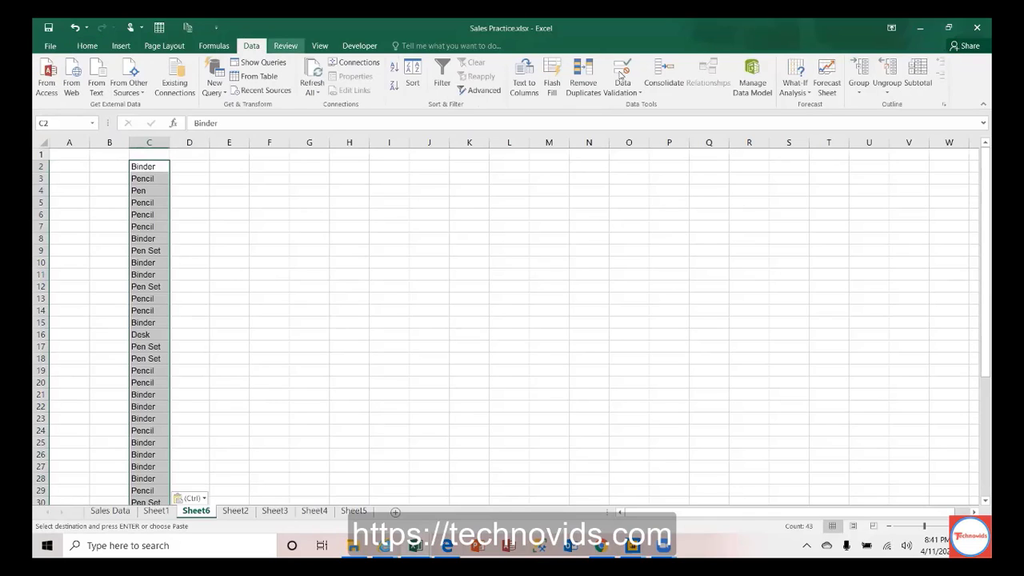
pyautogui.click(584, 76)
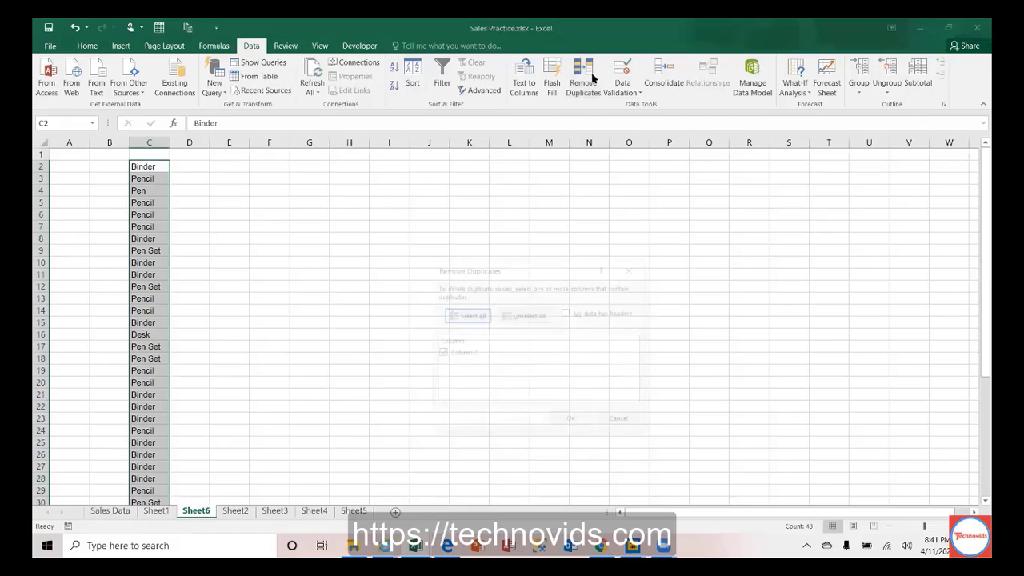
pyautogui.click(568, 422)
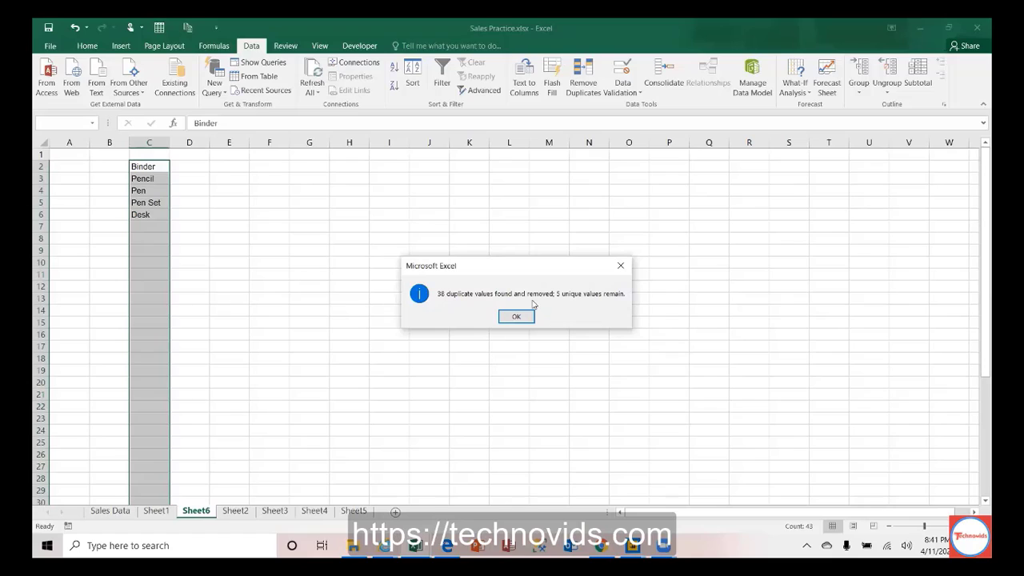
pyautogui.click(517, 317)
# Step: Paste the full 43-item list back over the five unique items
pyautogui.click(155, 180)
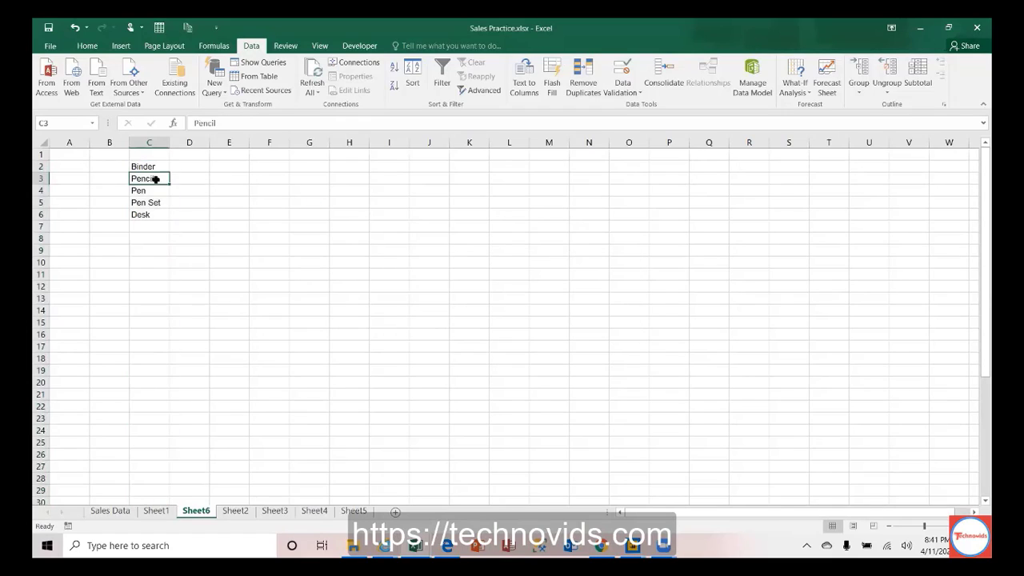
pyautogui.moveTo(154, 170); pyautogui.dragTo(149, 210)
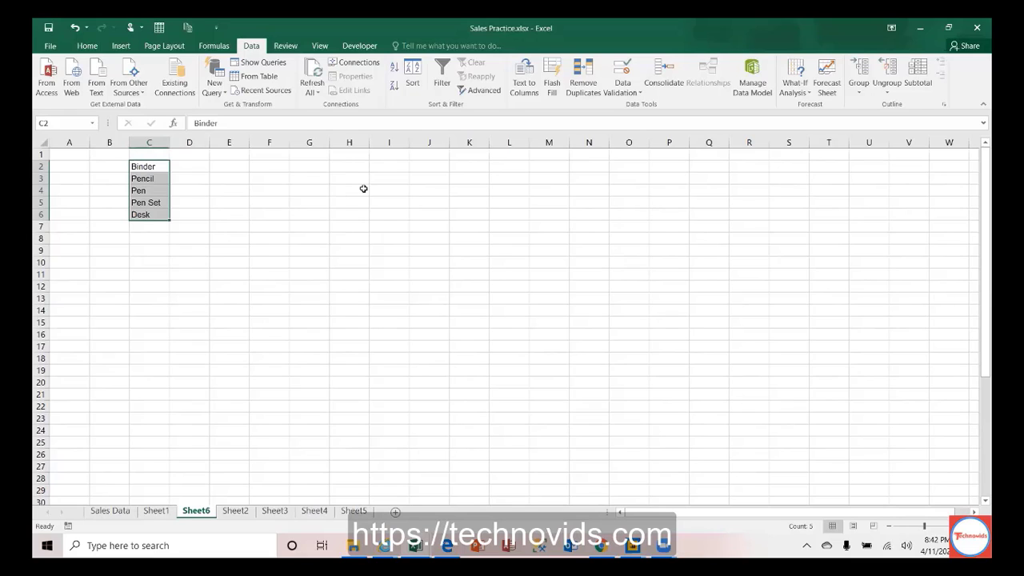
pyautogui.hotkey('ctrl', 'v')
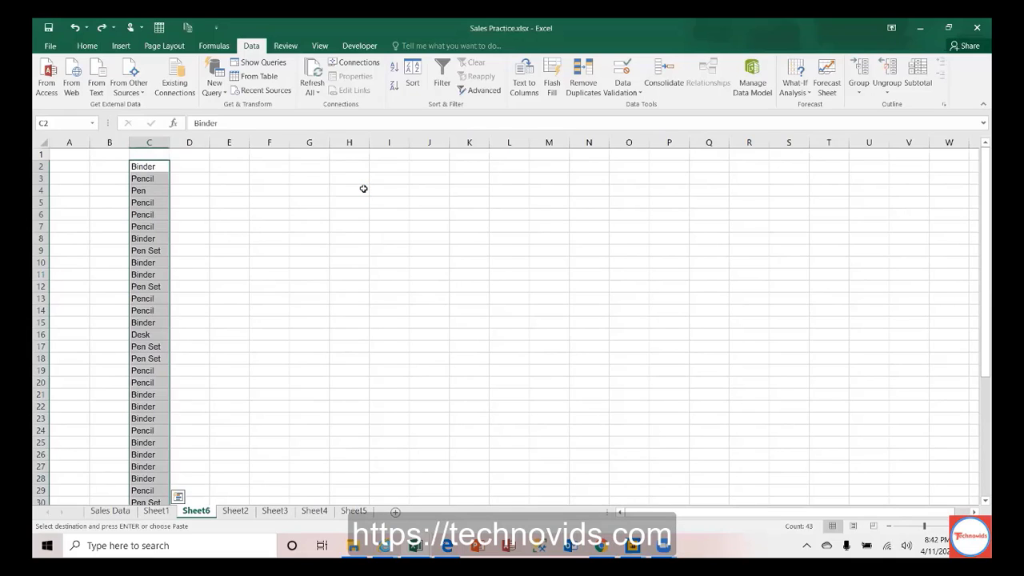
# Step: Type the heading 'Item' in C1 and open Advanced Filter on $C$1:$C$44
pyautogui.click(363, 189)
pyautogui.write('Item')
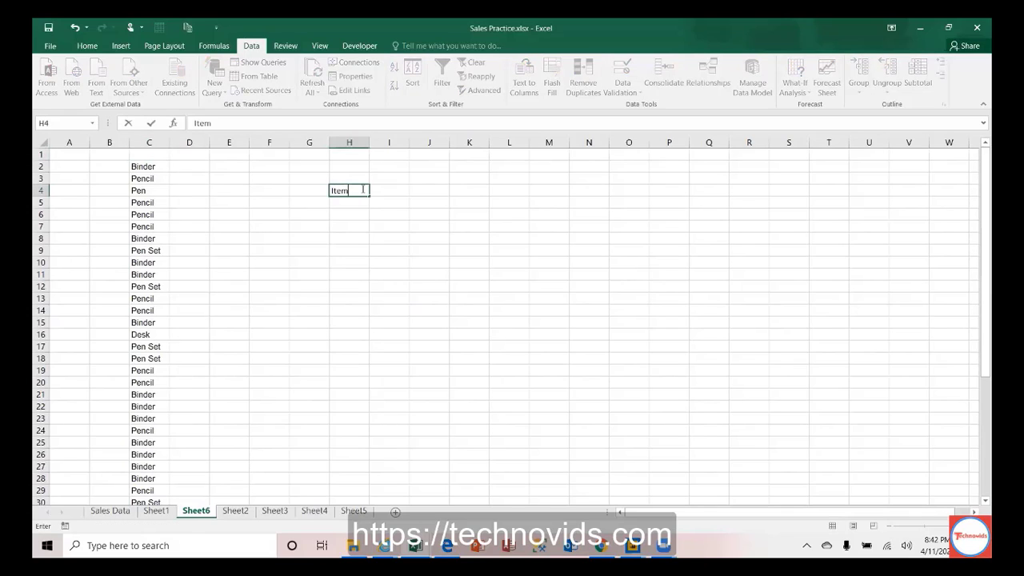
pyautogui.press('Escape')
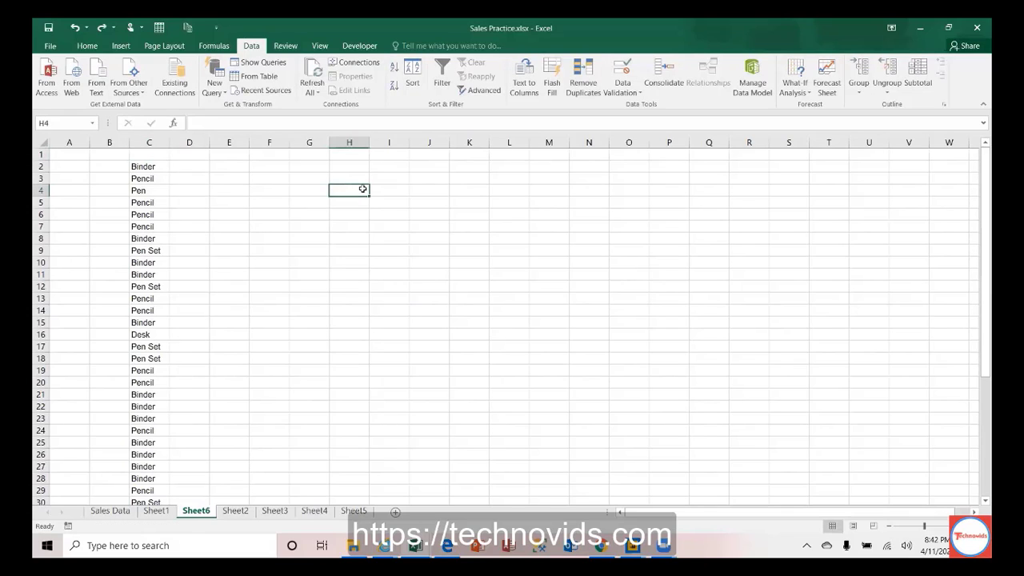
pyautogui.press('Up')
pyautogui.press('Up')
pyautogui.press('Up')
pyautogui.press('Left')
pyautogui.press('Left')
pyautogui.press('Left')
pyautogui.press('Left')
pyautogui.press('Left')
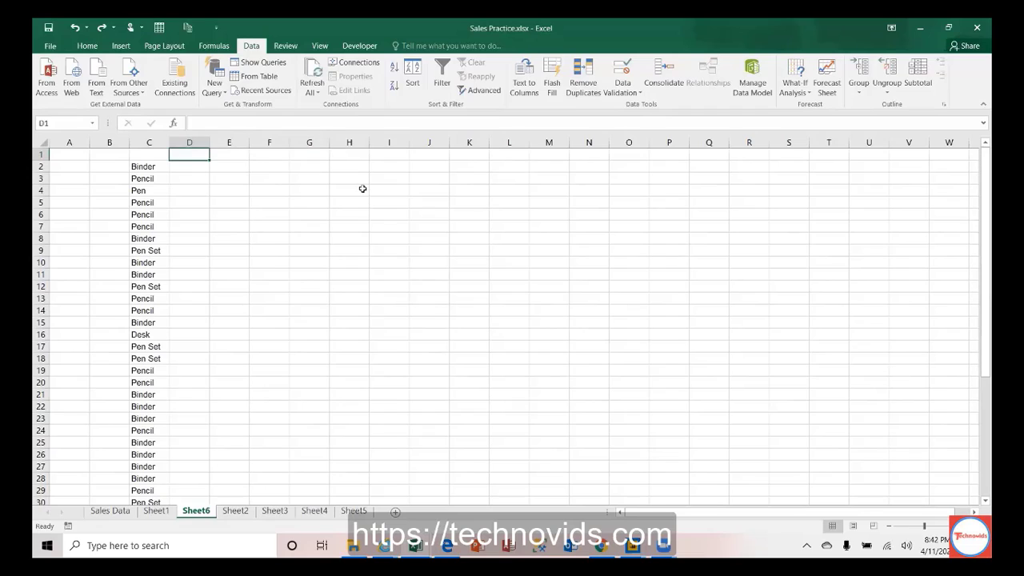
pyautogui.write('Item')
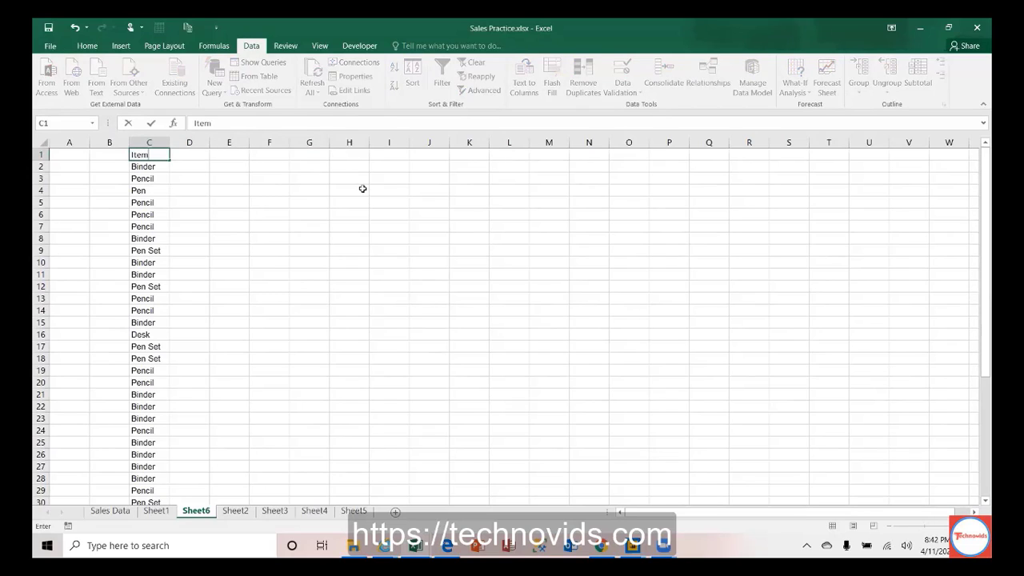
pyautogui.press('Return')
pyautogui.press('Up')
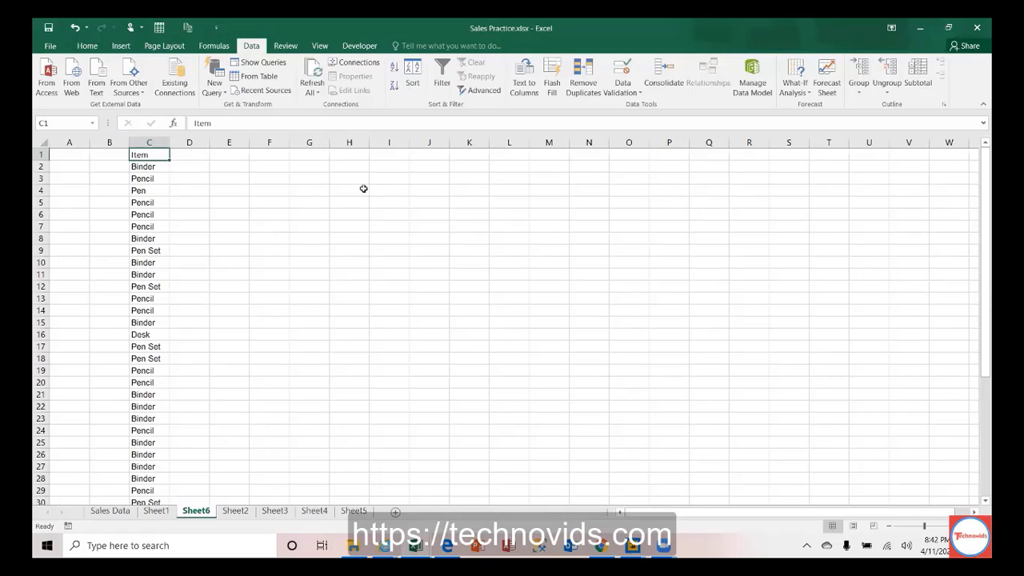
pyautogui.click(494, 95)
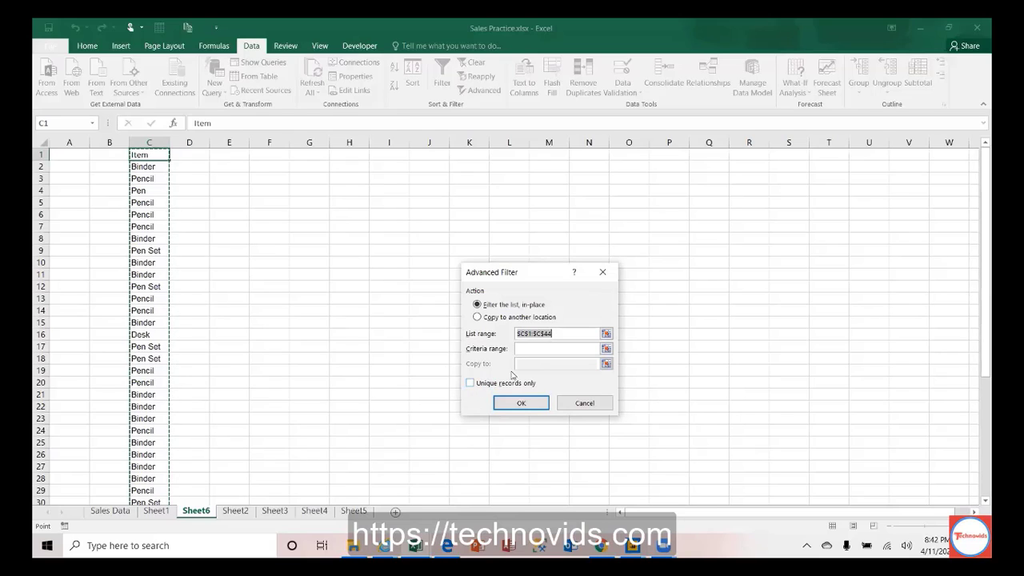
# Step: Filter the Item list in place to unique records only, then unhide some hidden Binder and Pencil rows
pyautogui.click(471, 383)
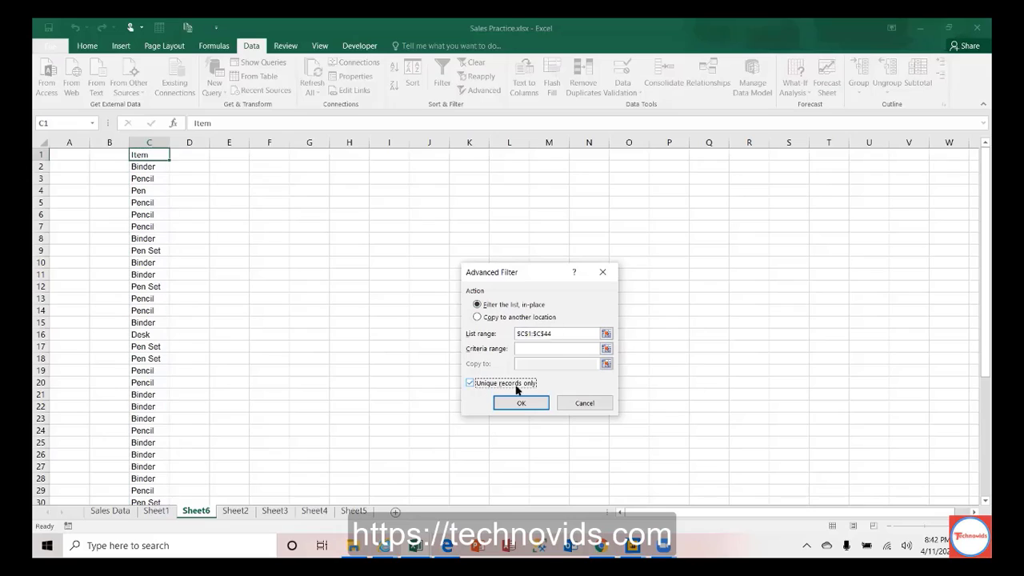
pyautogui.click(521, 404)
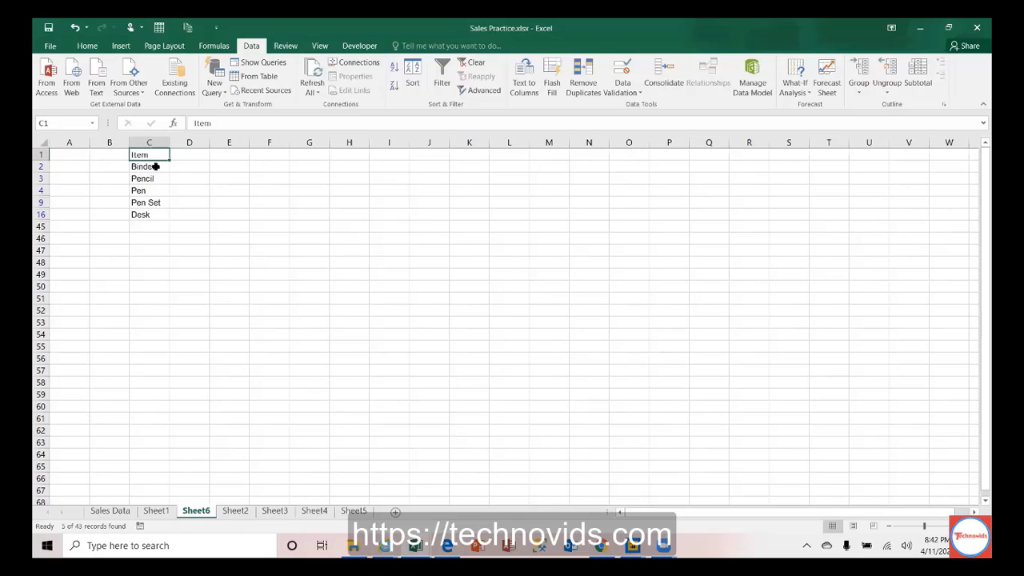
pyautogui.doubleClick(40, 197)
pyautogui.doubleClick(40, 197)
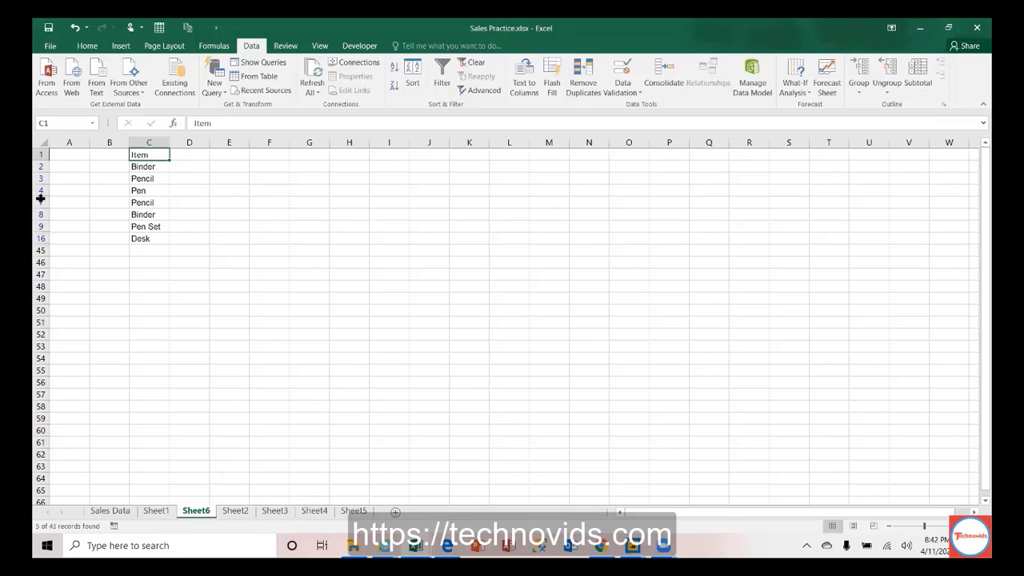
pyautogui.doubleClick(40, 197)
pyautogui.doubleClick(40, 197)
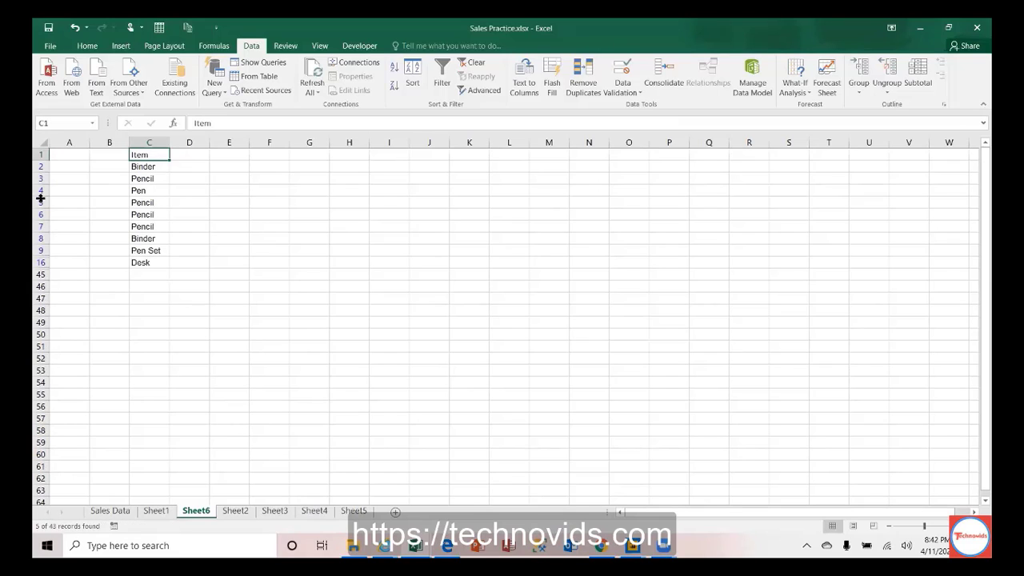
pyautogui.doubleClick(42, 256)
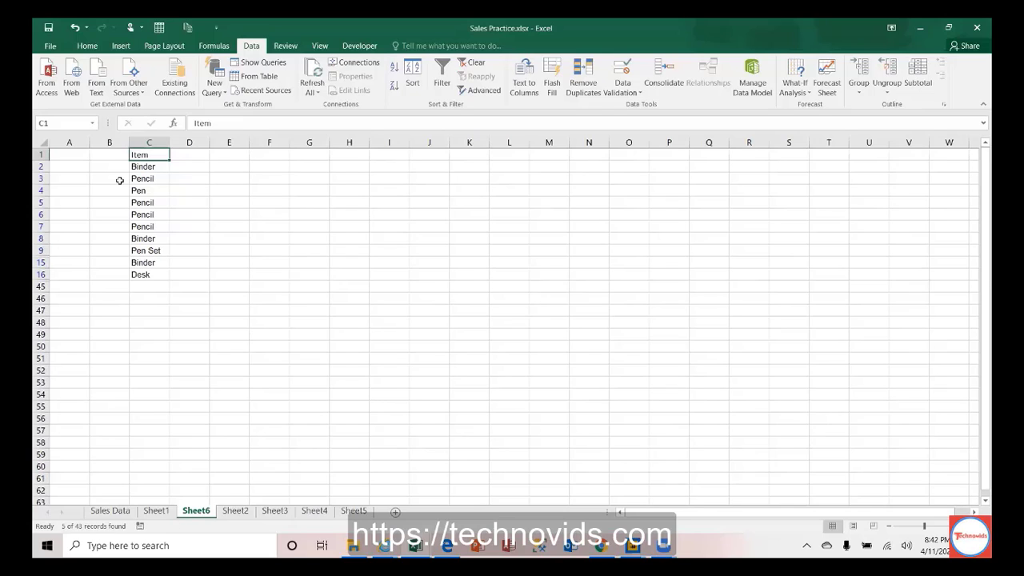
# Step: Undo the row reveals to restore the unique filter, then reopen and cancel Advanced Filter
pyautogui.hotkey('ctrl', 'z')
pyautogui.hotkey('ctrl', 'z')
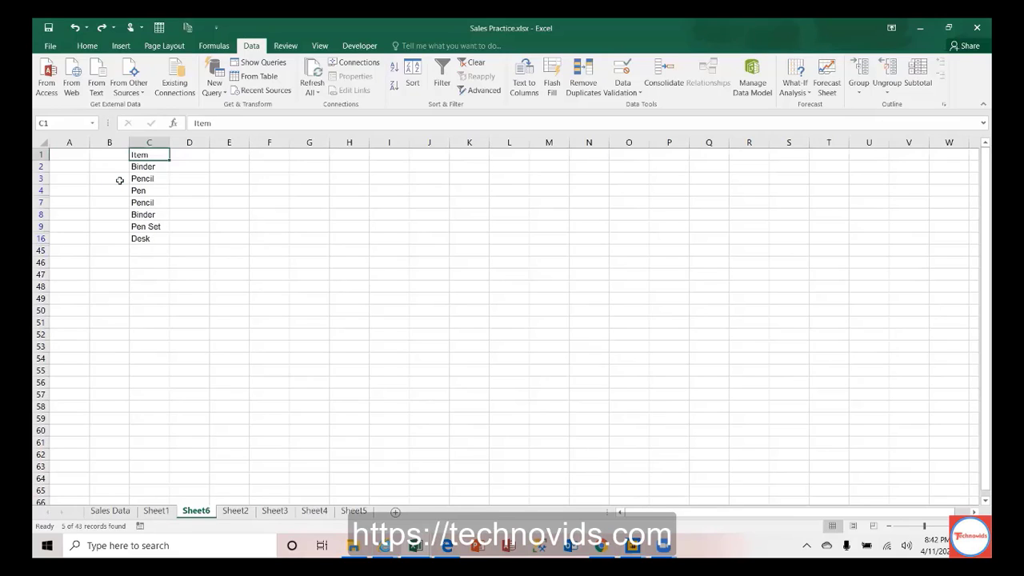
pyautogui.hotkey('ctrl', 'z')
pyautogui.hotkey('ctrl', 'z')
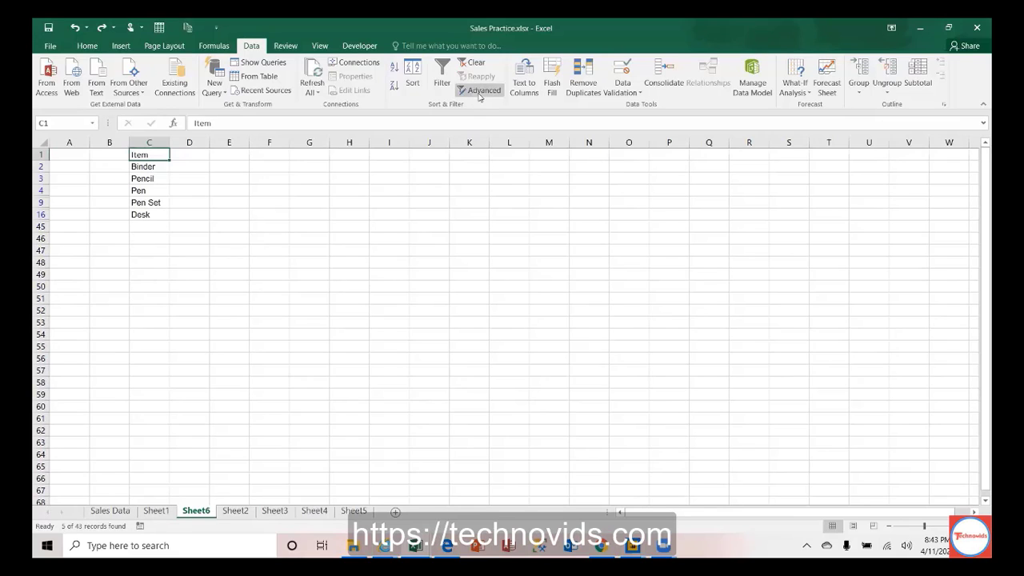
pyautogui.click(482, 90)
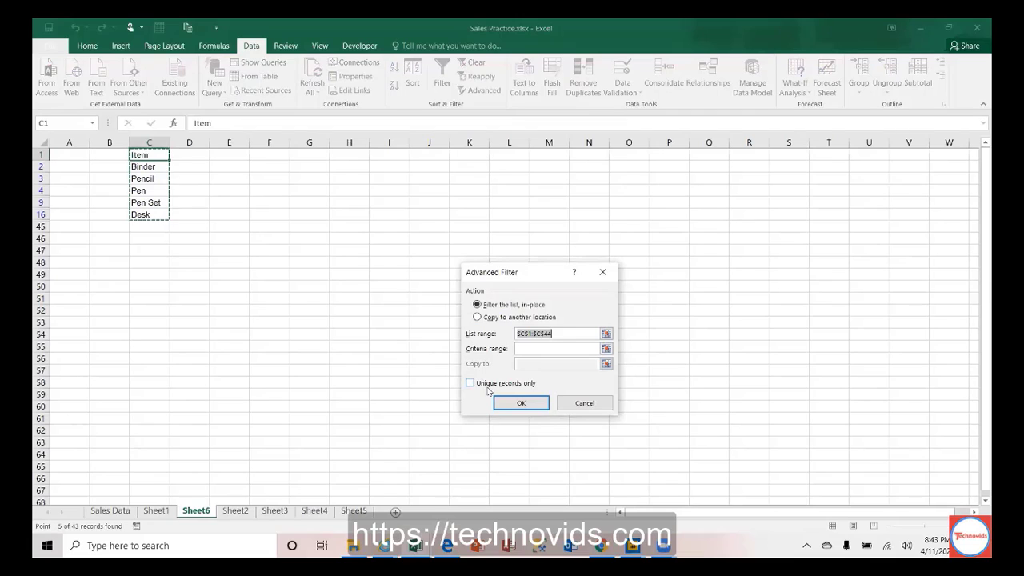
pyautogui.click(588, 401)
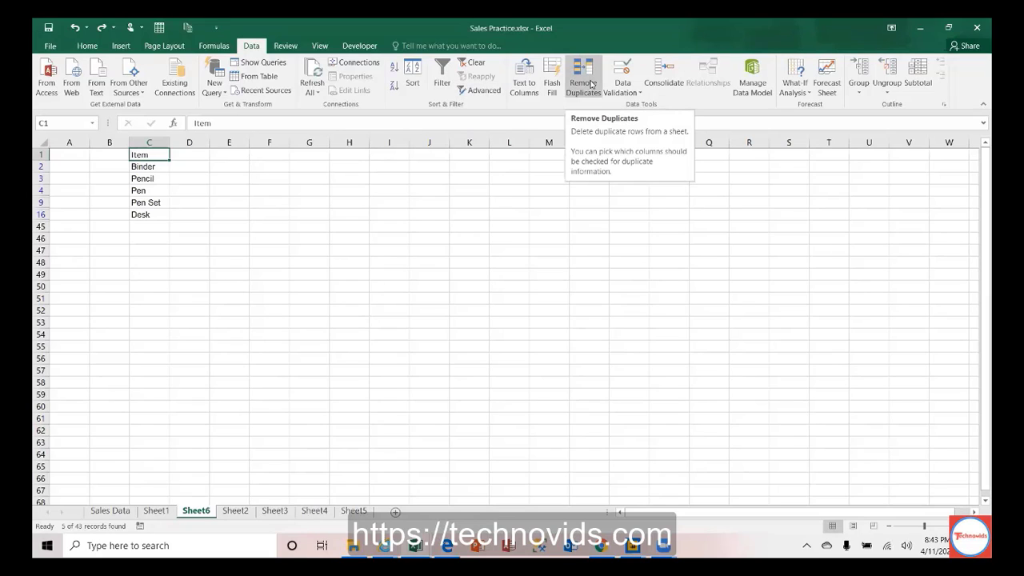
# Step: Open Remove Duplicates for the Sheet1 sales data and untick the headers option
pyautogui.click(156, 510)
pyautogui.click(58, 263)
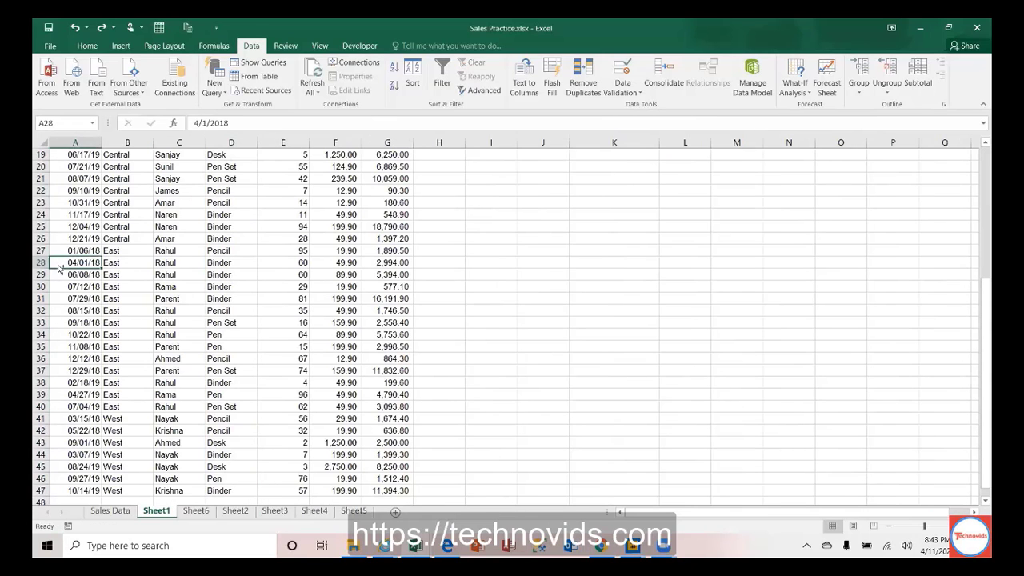
pyautogui.hotkey('ctrl', 'Up')
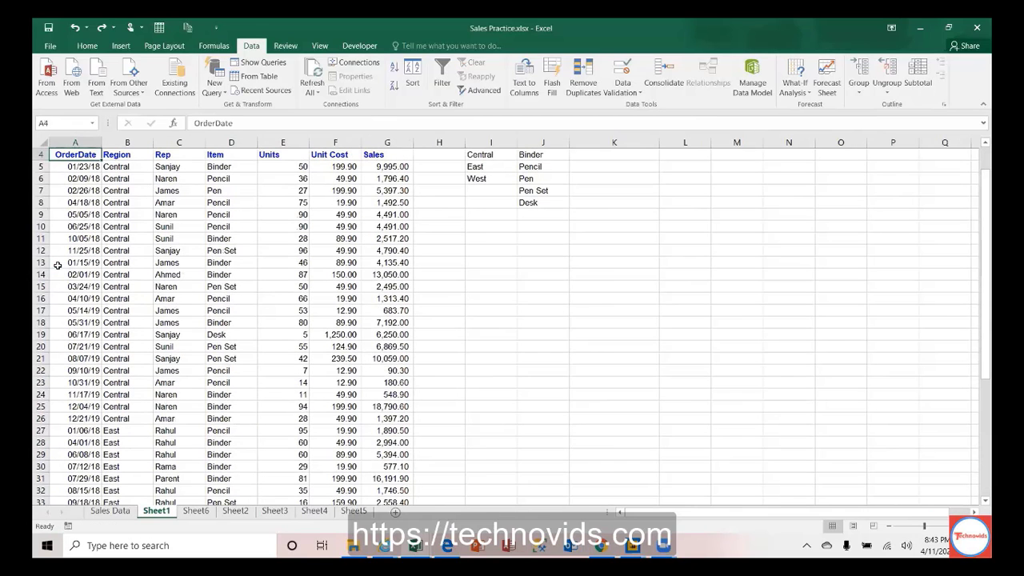
pyautogui.click(583, 88)
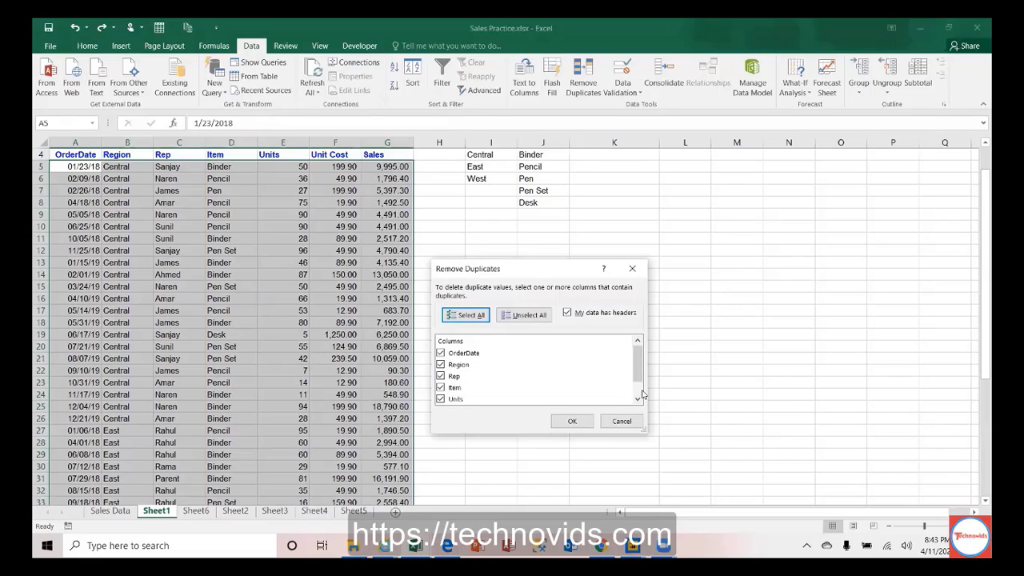
pyautogui.scroll(-1, 641, 394)
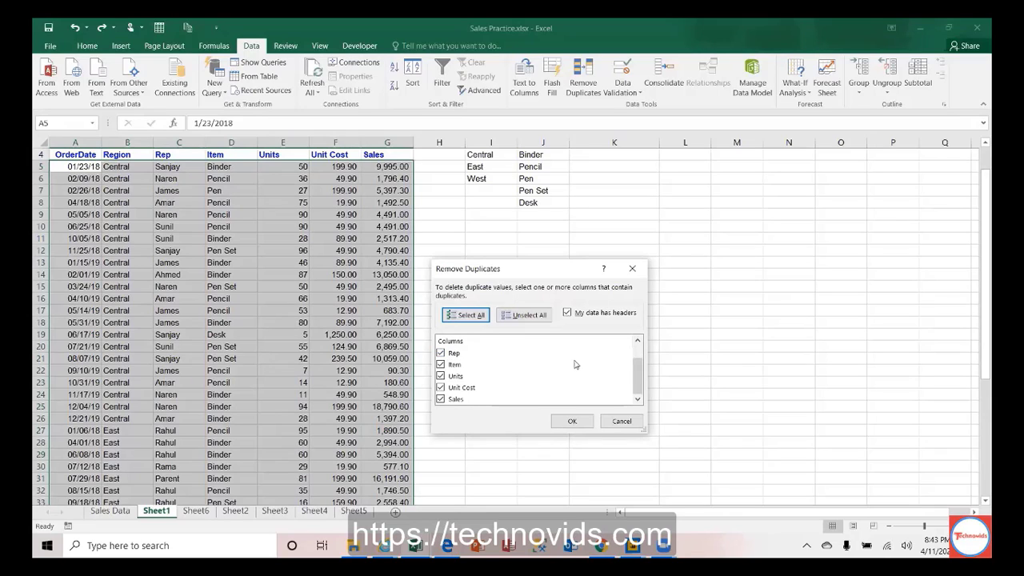
pyautogui.scroll(1, 640, 356)
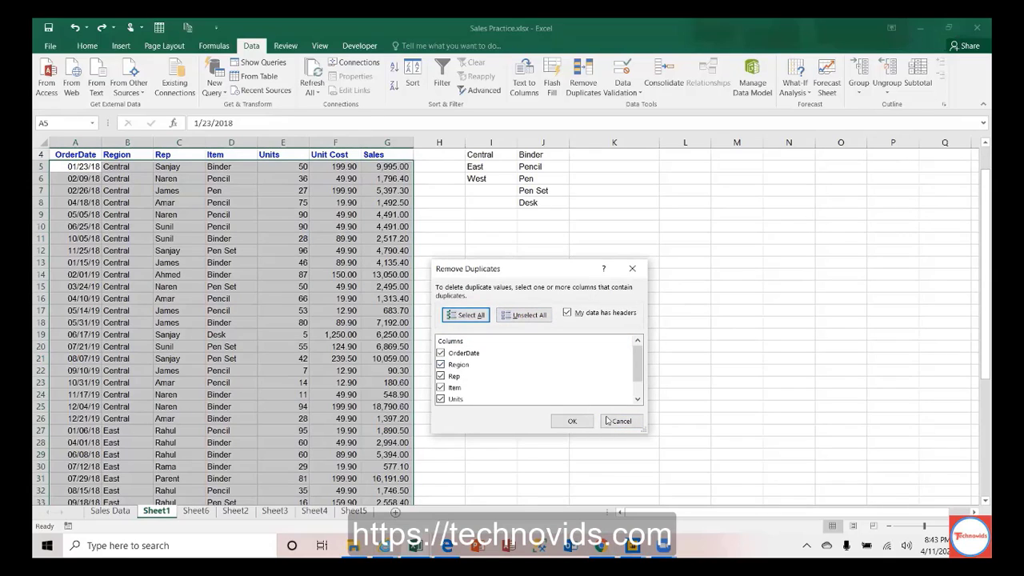
pyautogui.click(567, 313)
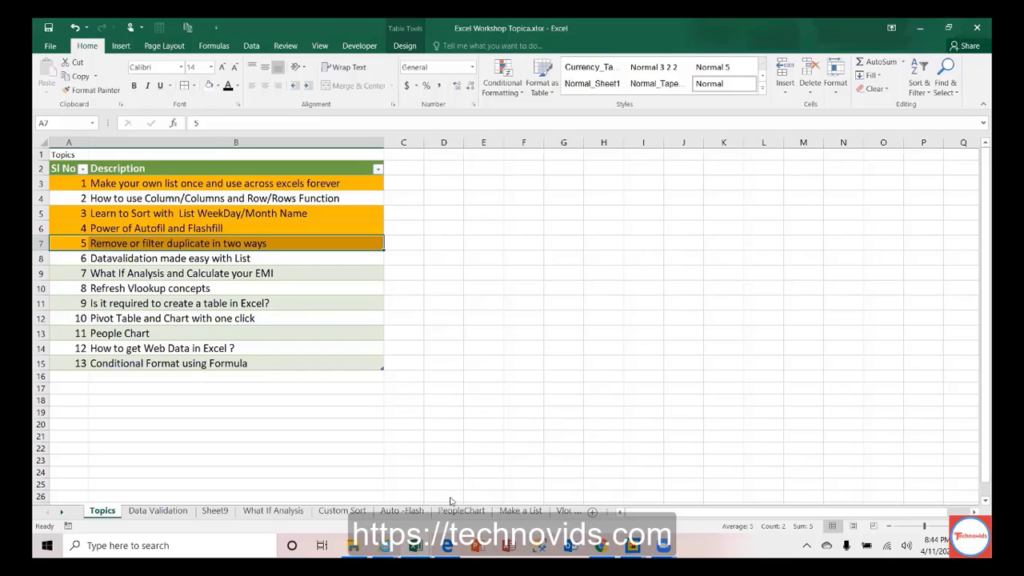
# Step: Visit the Make a List sheet, then return to the Sales Practice.xlsx Sheet1 table
pyautogui.click(521, 512)
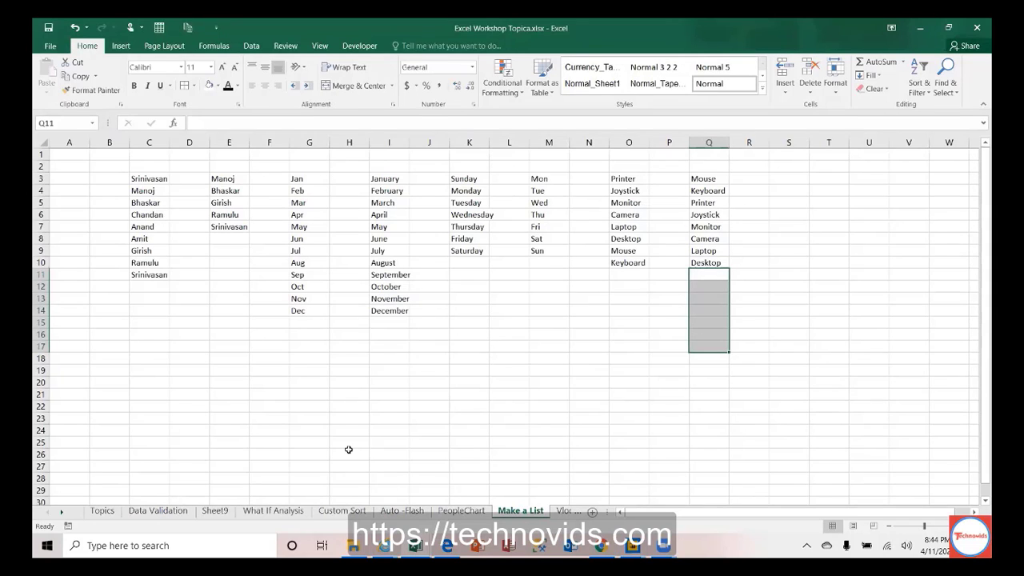
pyautogui.hotkey('alt', 'Tab')
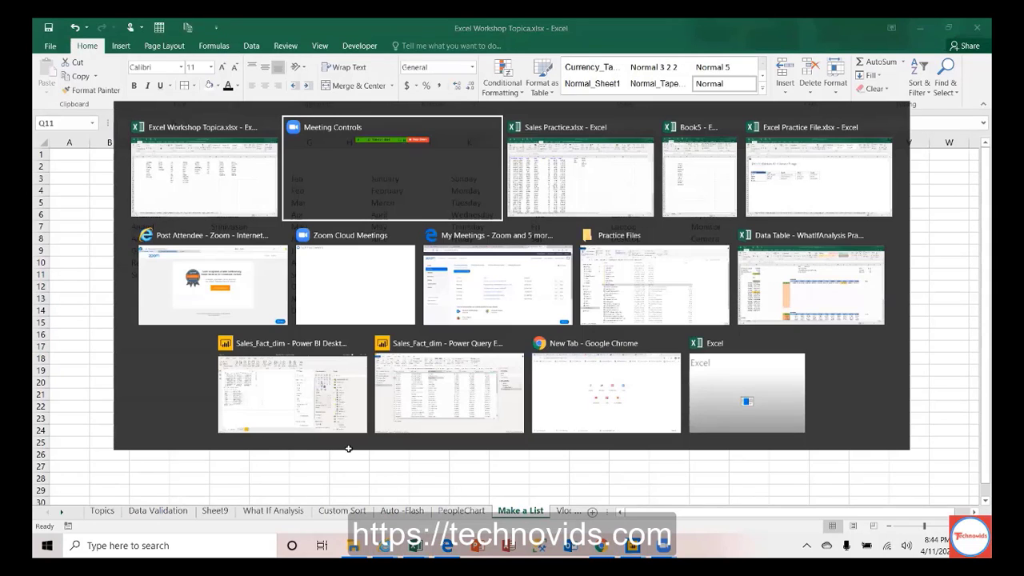
pyautogui.hotkey('alt', 'Tab')
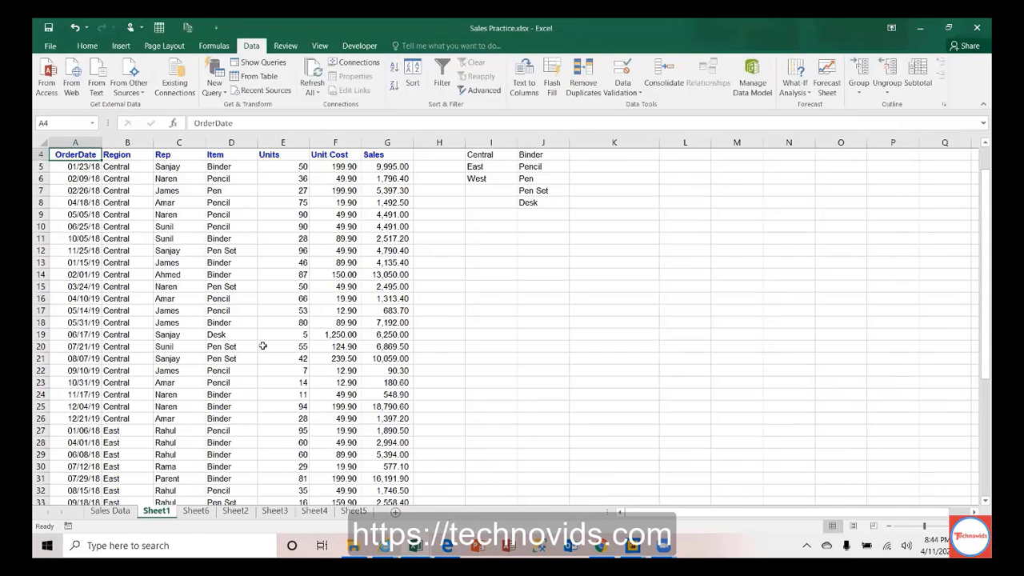
# Step: Clear rows 9–47 so only the four Central rows 5–8 remain, leaving Sum Of Sales at 0
pyautogui.click(116, 168)
pyautogui.click(139, 178)
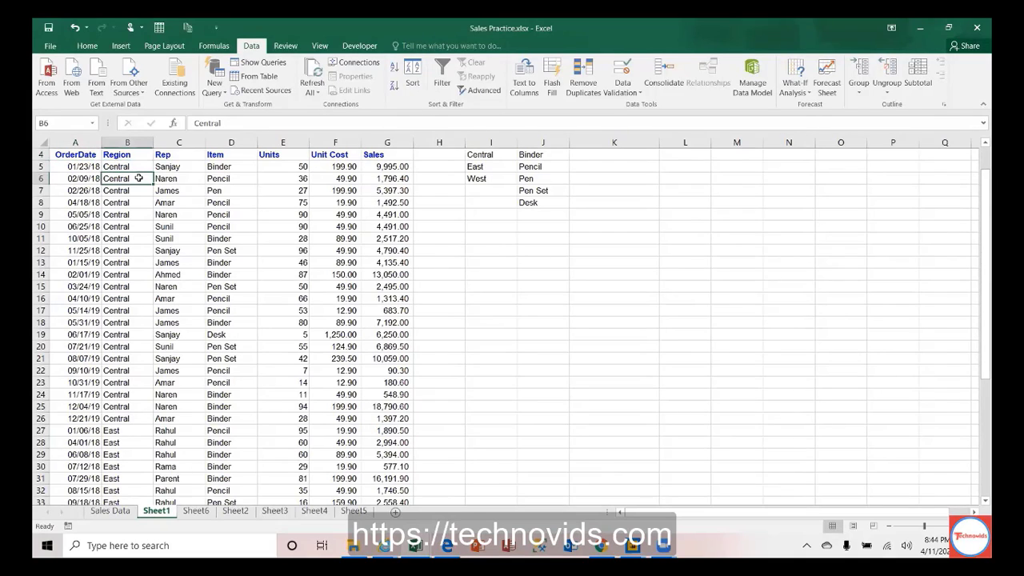
pyautogui.moveTo(40, 203); pyautogui.dragTo(48, 419)
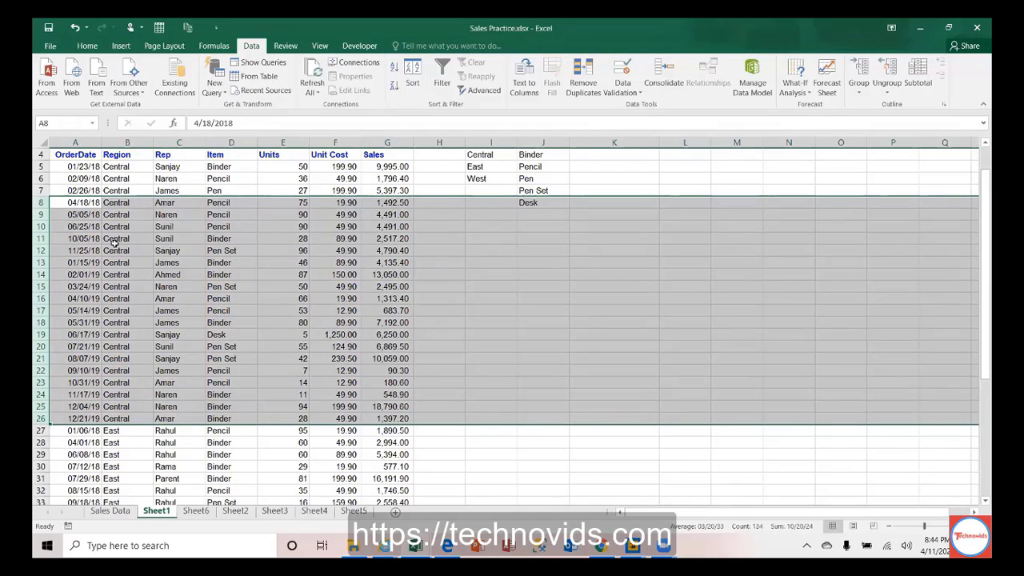
pyautogui.click(80, 219)
pyautogui.moveTo(41, 214); pyautogui.dragTo(44, 480)
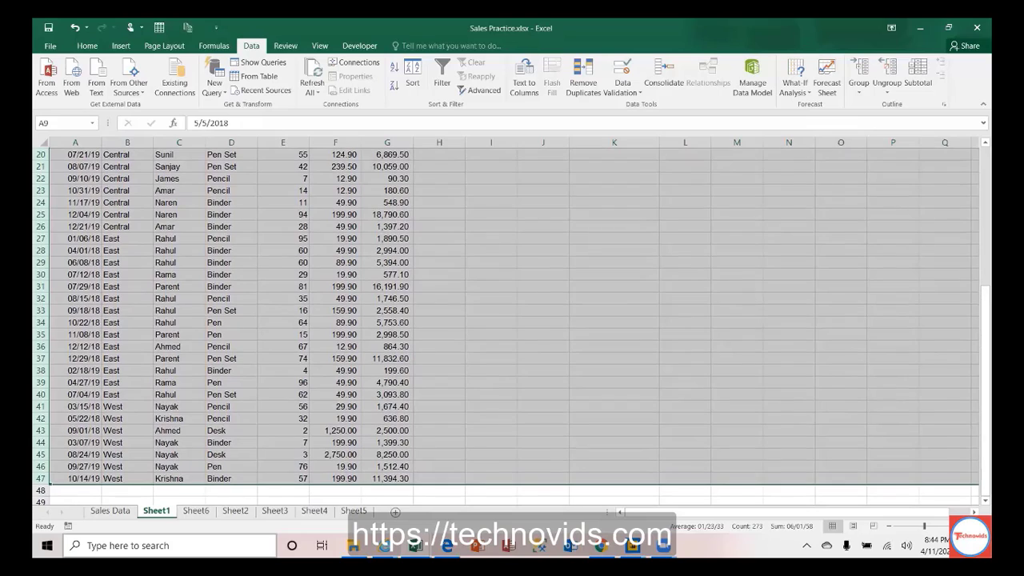
pyautogui.press('Delete')
pyautogui.press('Up')
pyautogui.press('Up')
pyautogui.press('Up')
pyautogui.press('Up')
pyautogui.press('Up')
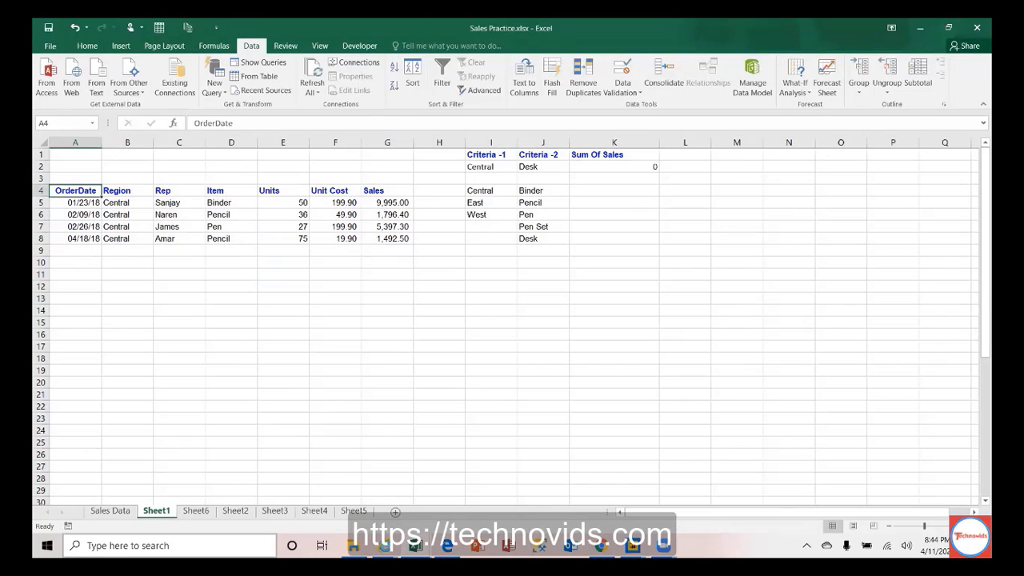
pyautogui.press('Down')
pyautogui.press('Down')
pyautogui.press('Down')
pyautogui.press('Down')
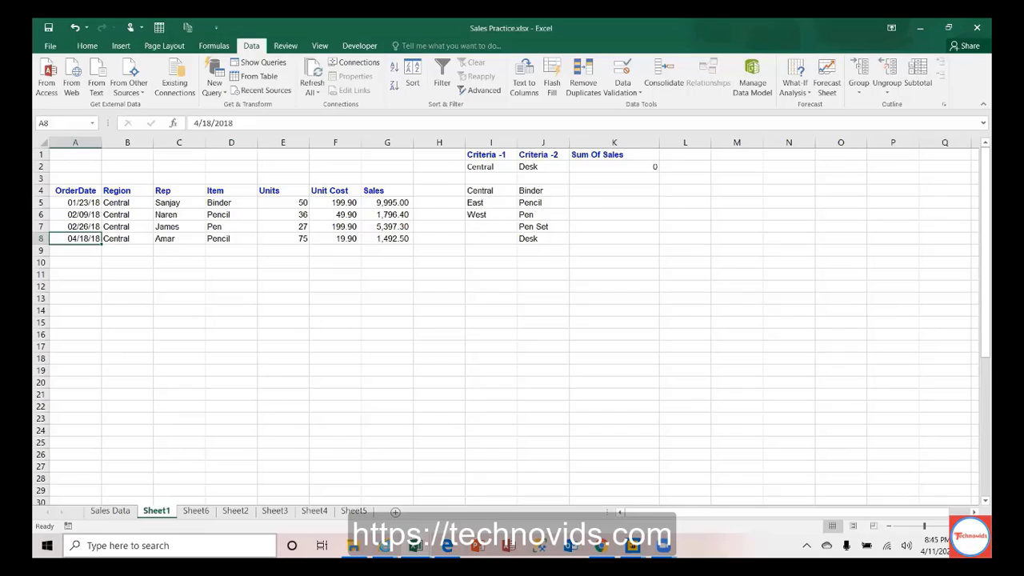
pyautogui.click(635, 94)
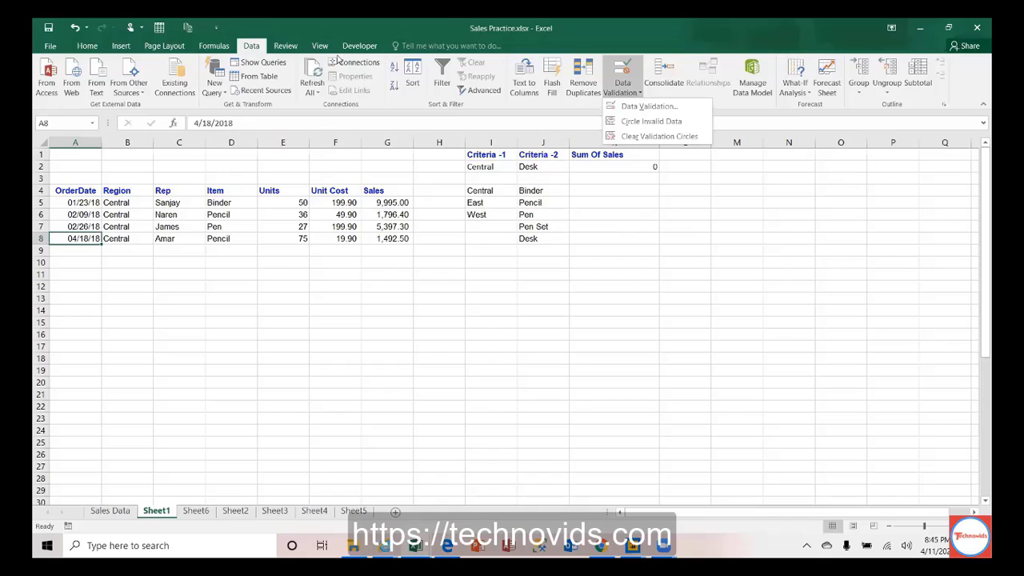
pyautogui.click(650, 110)
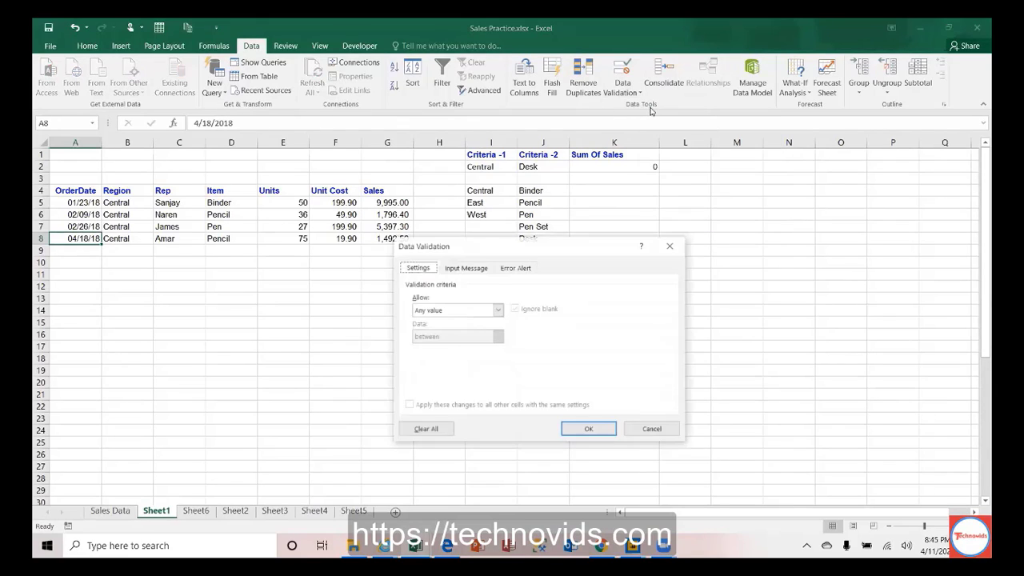
pyautogui.click(497, 310)
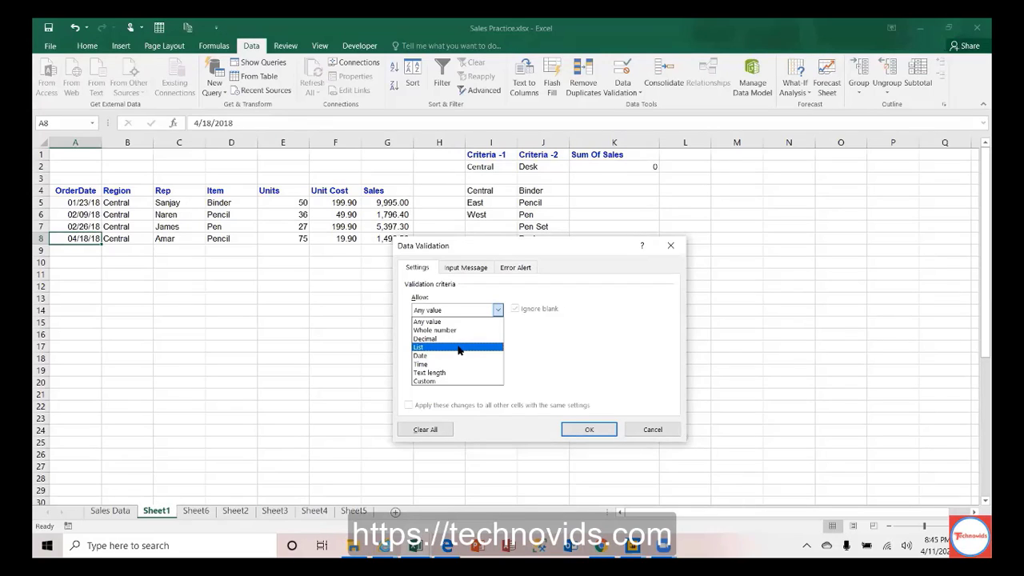
pyautogui.click(666, 430)
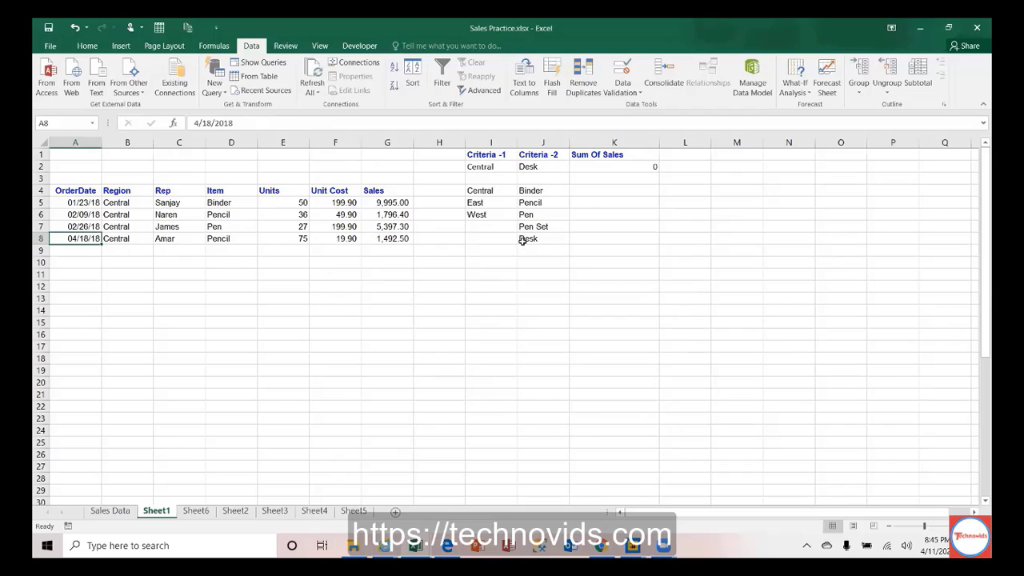
pyautogui.moveTo(483, 188); pyautogui.dragTo(480, 213)
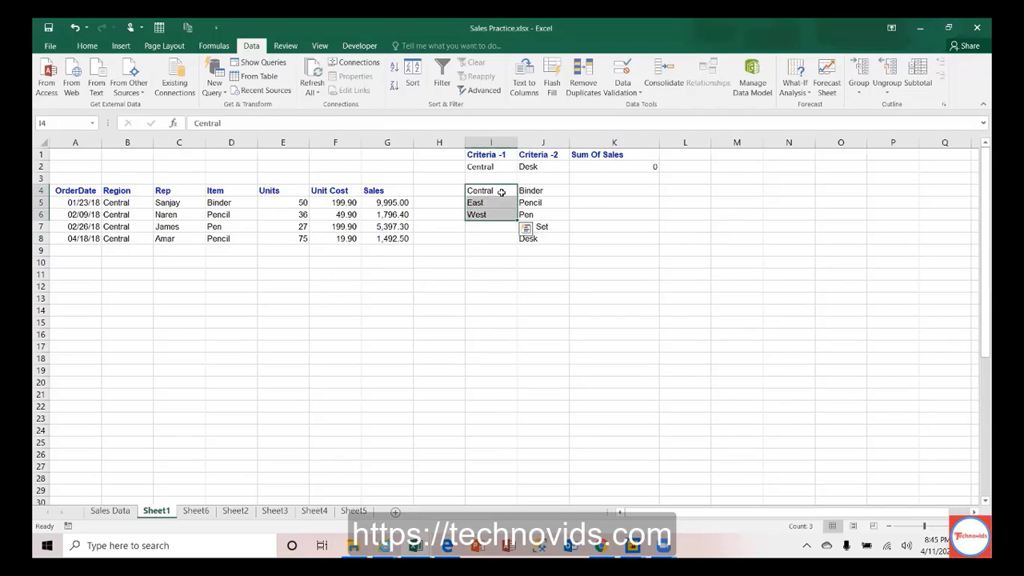
pyautogui.moveTo(531, 190); pyautogui.dragTo(529, 238)
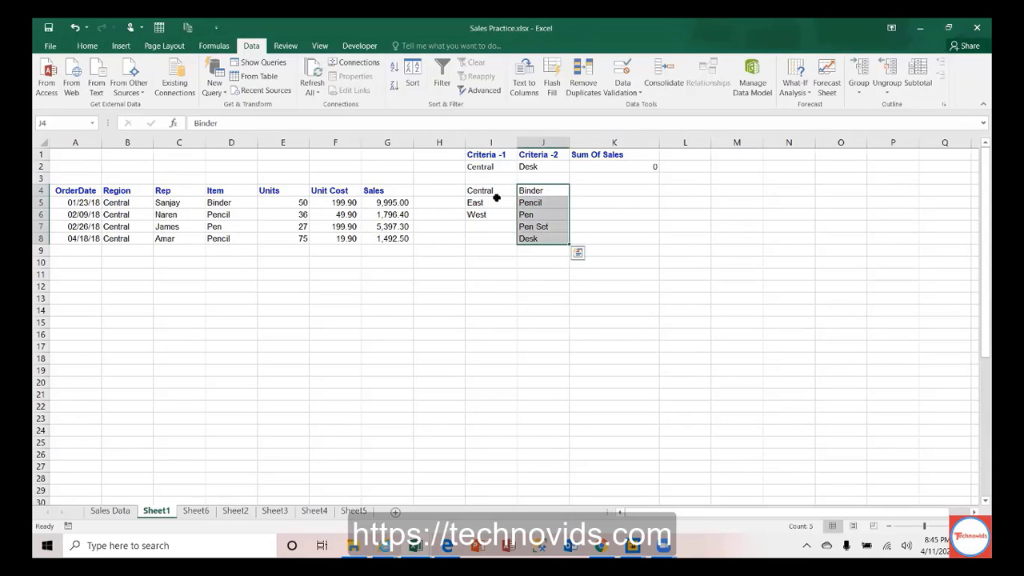
pyautogui.click(120, 249)
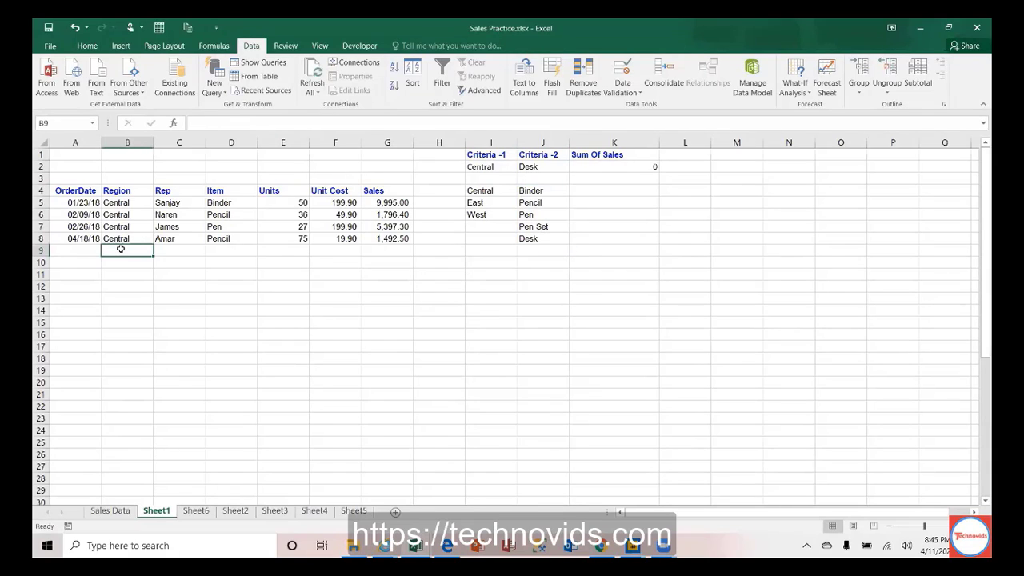
pyautogui.write('North')
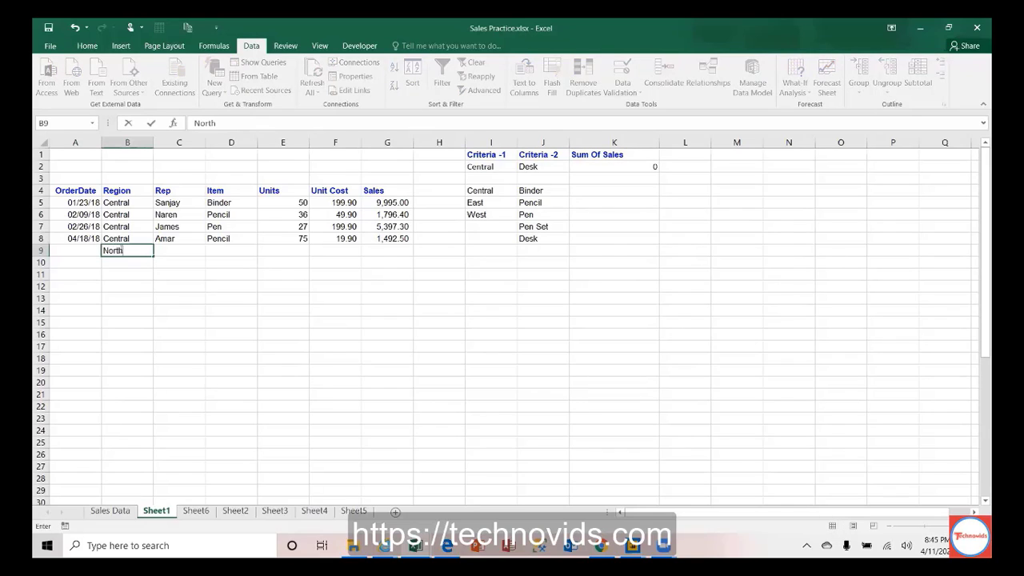
pyautogui.hotkey('ctrl', 'Return')
pyautogui.press('Delete')
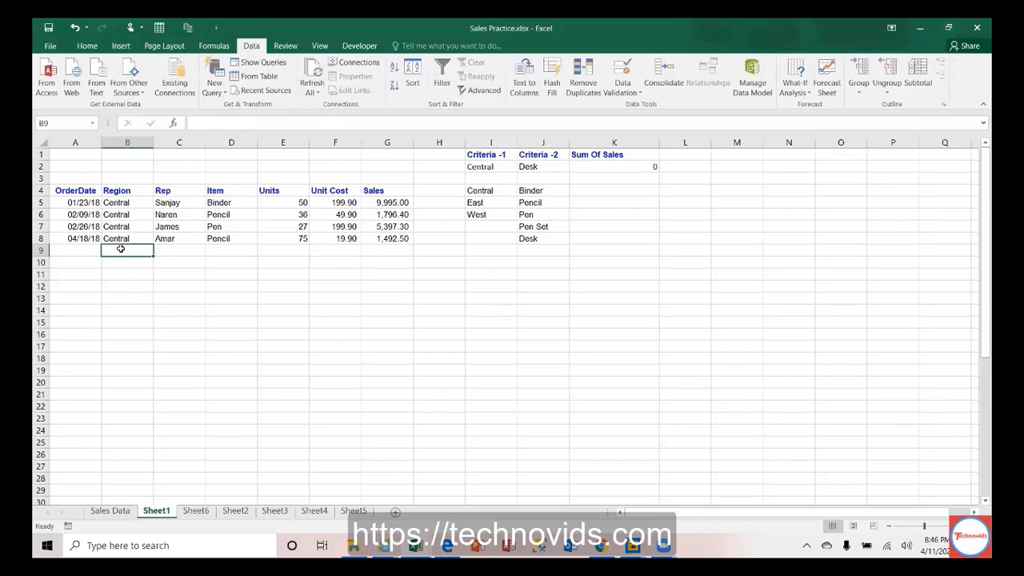
pyautogui.write('Central')
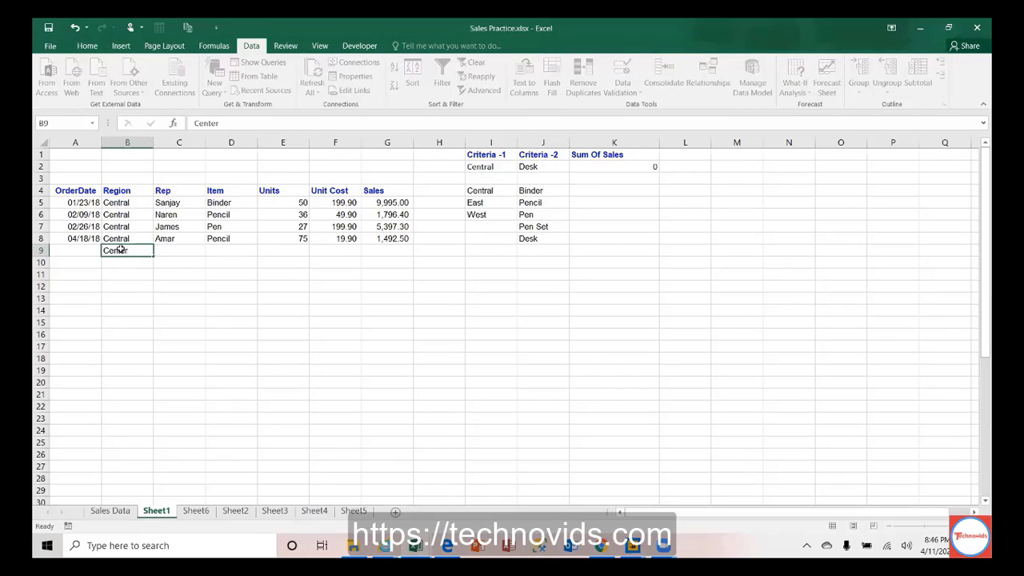
pyautogui.press('Return')
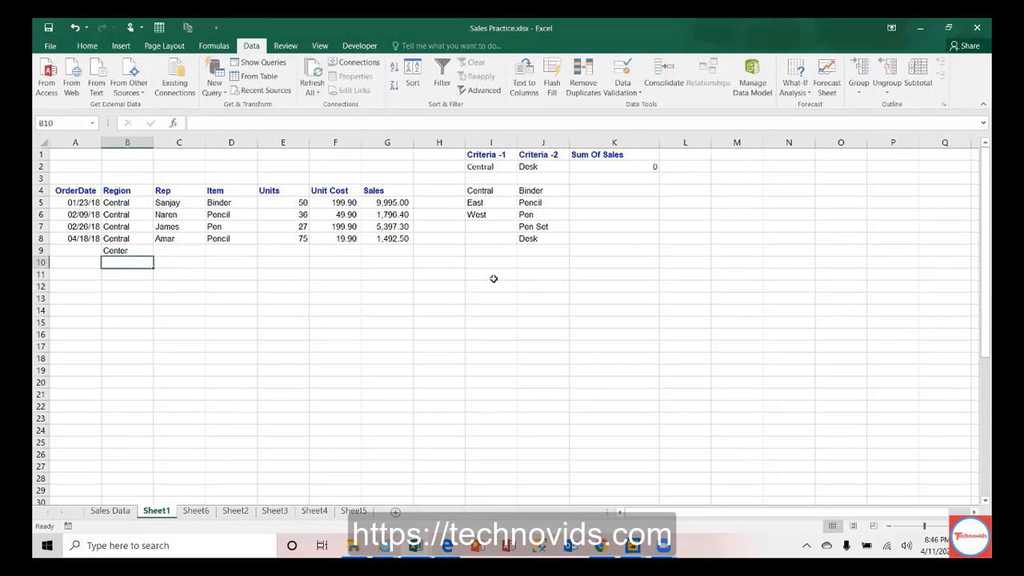
pyautogui.press('Up')
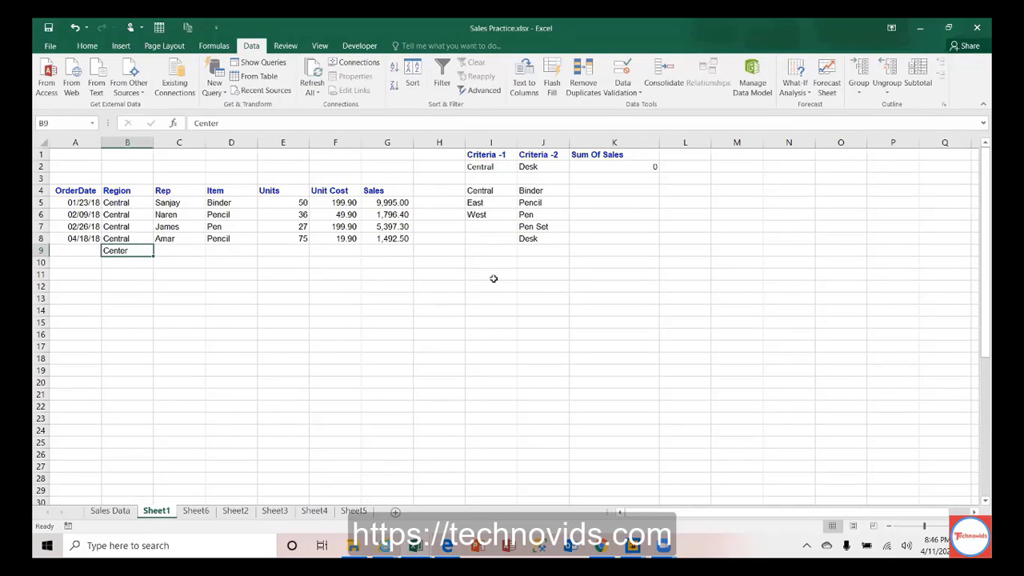
pyautogui.press('Delete')
pyautogui.press('Up')
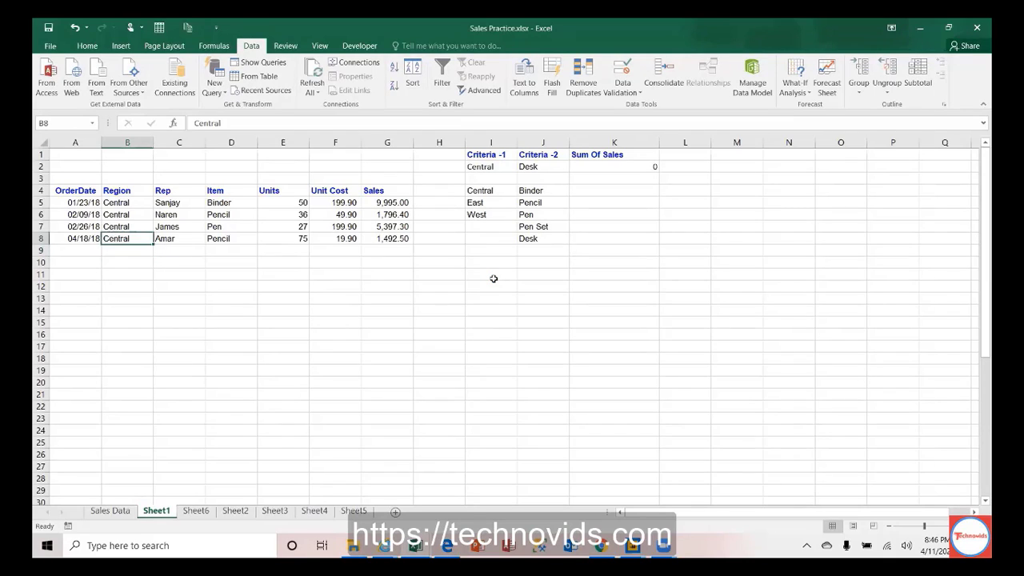
pyautogui.press('Up')
pyautogui.press('Up')
pyautogui.press('Up')
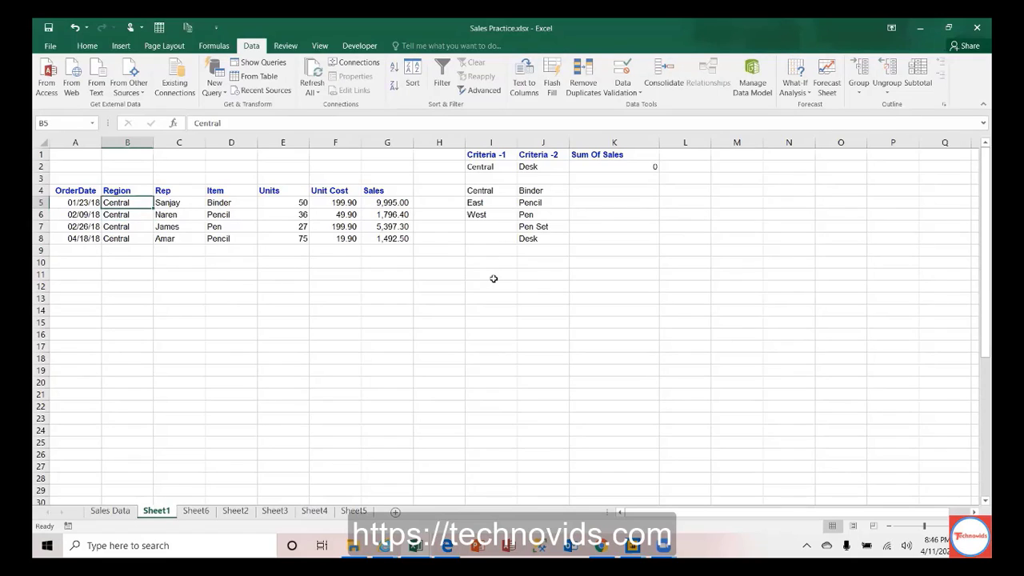
pyautogui.press('Down')
pyautogui.press('Down')
pyautogui.press('Down')
pyautogui.press('Down')
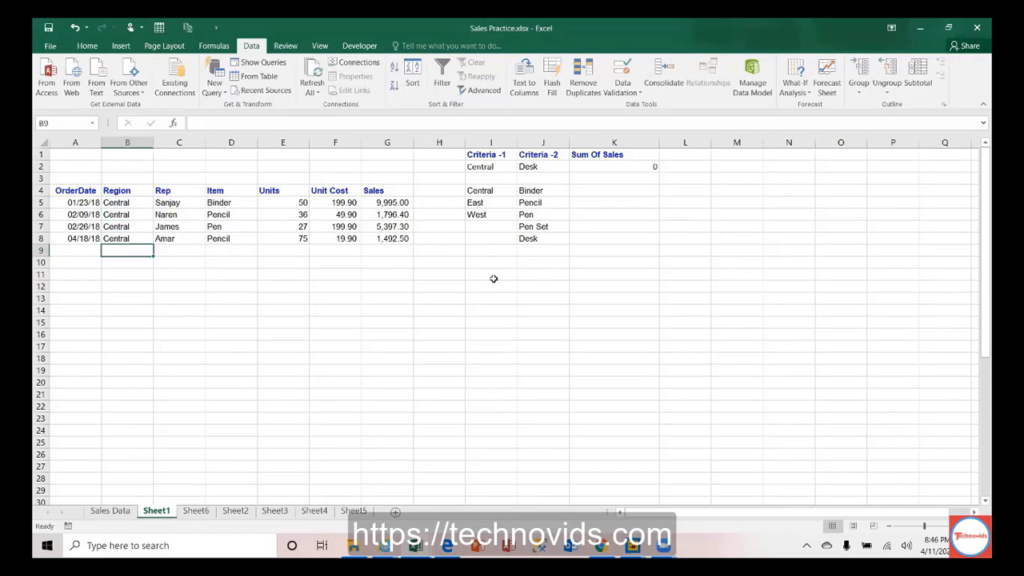
pyautogui.press('Right')
pyautogui.press('Up')
pyautogui.hotkey('ctrl', 'c')
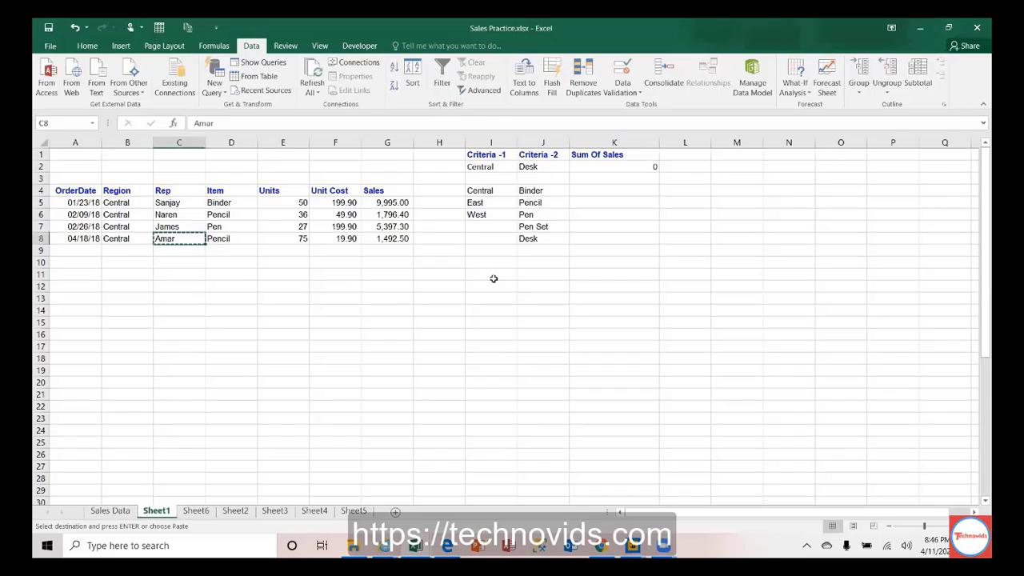
pyautogui.press('Down')
pyautogui.press('Left')
pyautogui.hotkey('ctrl', 'v')
pyautogui.press('Escape')
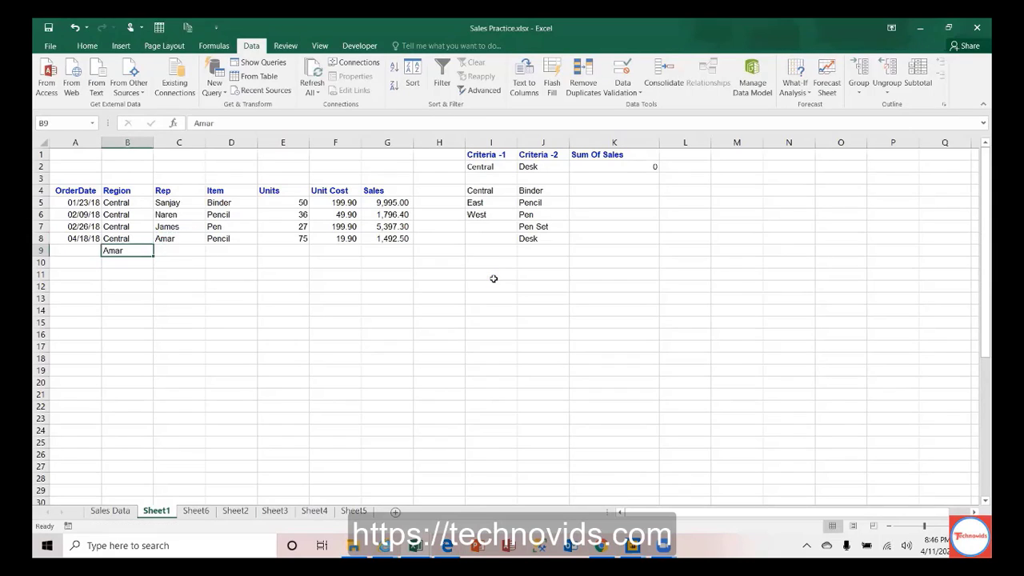
pyautogui.press('Delete')
pyautogui.press('Up')
pyautogui.press('Up')
pyautogui.press('Up')
pyautogui.press('Up')
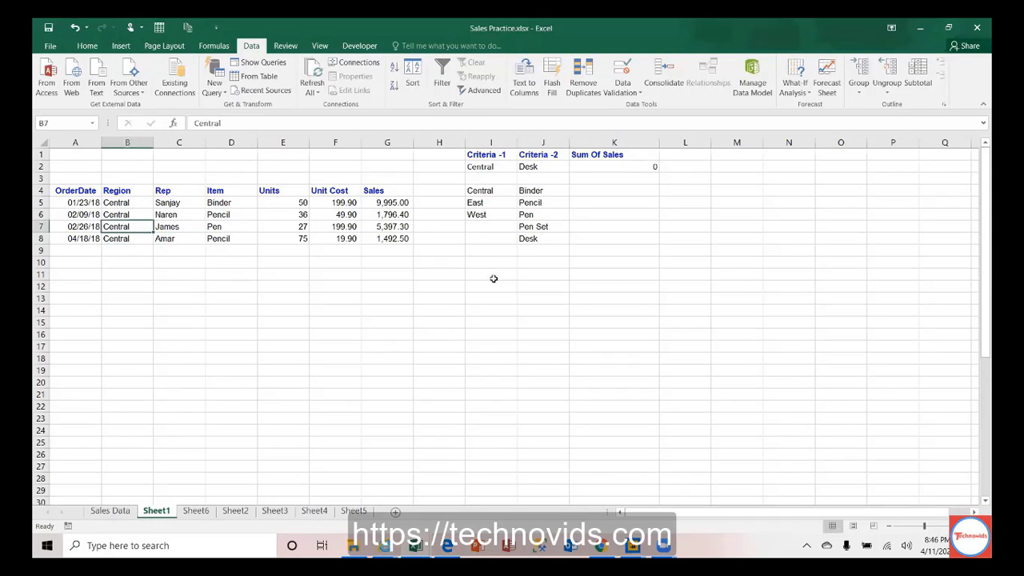
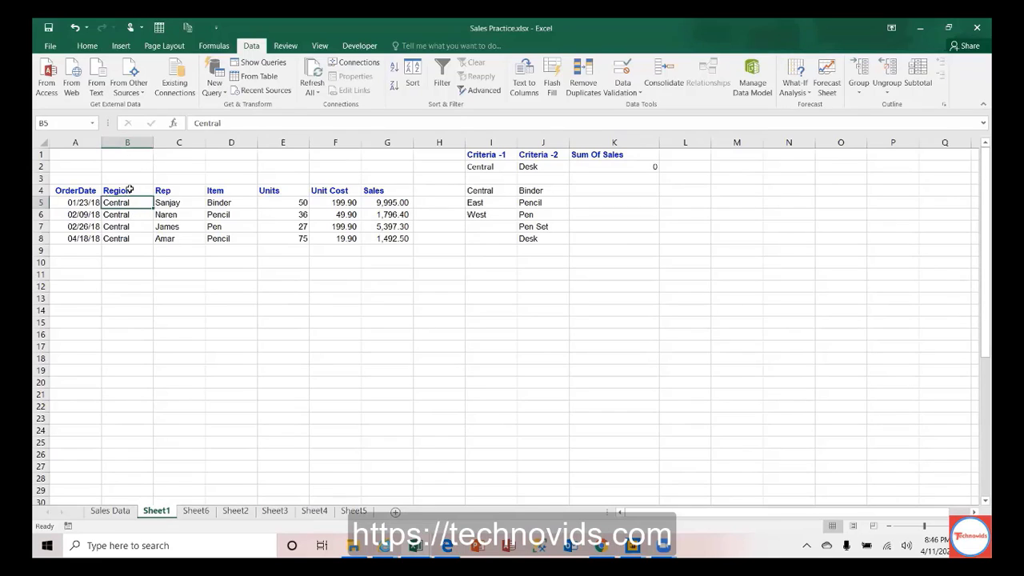
# Step: Select the sales table A4:G8 and drag it up to start at row 1
pyautogui.hotkey('shift', 'Down')
pyautogui.hotkey('shift', 'Down')
pyautogui.hotkey('shift', 'Down')
pyautogui.hotkey('shift', 'Down')
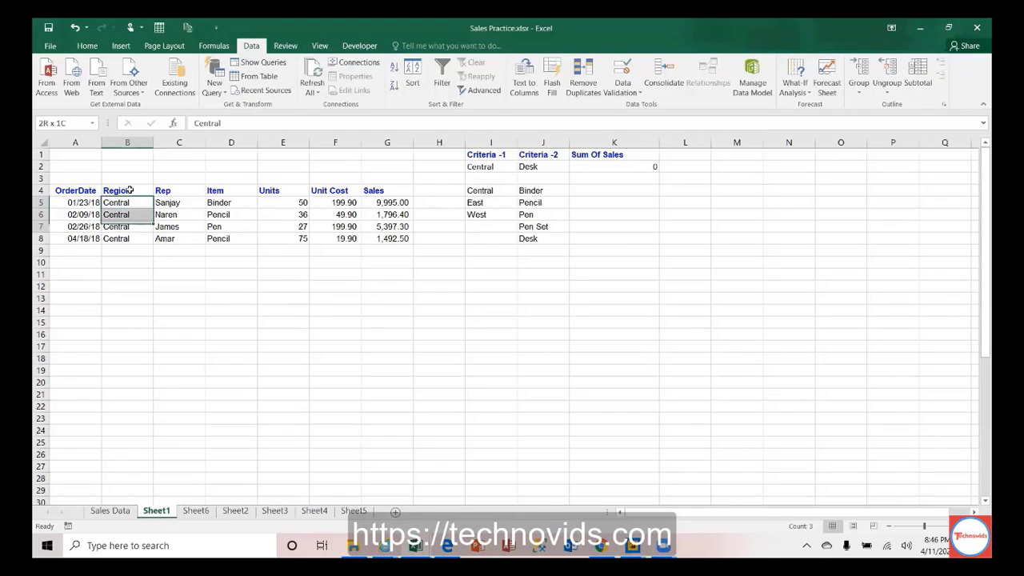
pyautogui.click(130, 141)
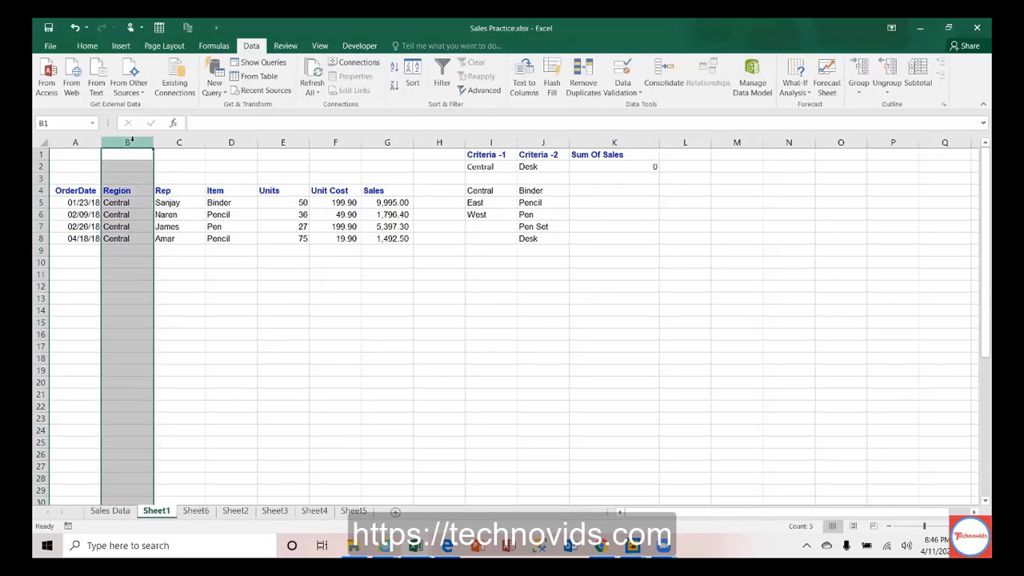
pyautogui.click(90, 189)
pyautogui.hotkey('ctrl', 'shift', 'Down')
pyautogui.hotkey('ctrl', 'shift', 'Right')
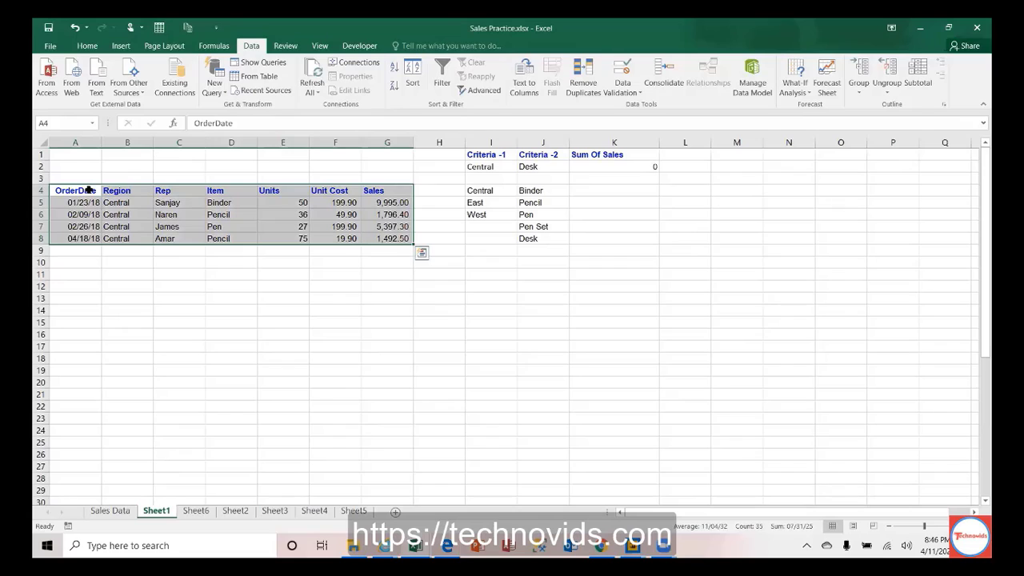
pyautogui.moveTo(90, 189); pyautogui.dragTo(90, 154)
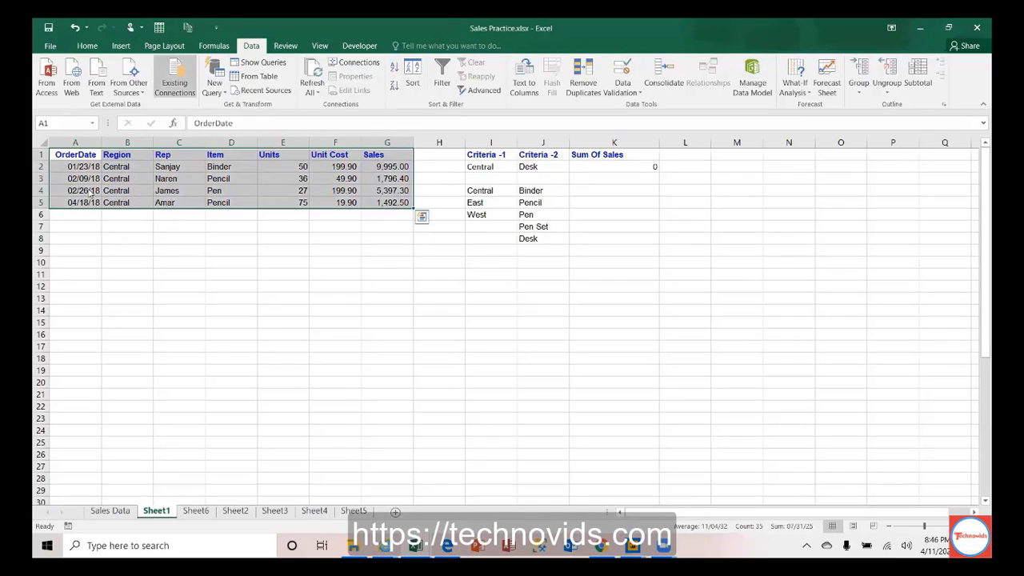
# Step: Set the sales table's font size to 14
pyautogui.click(87, 46)
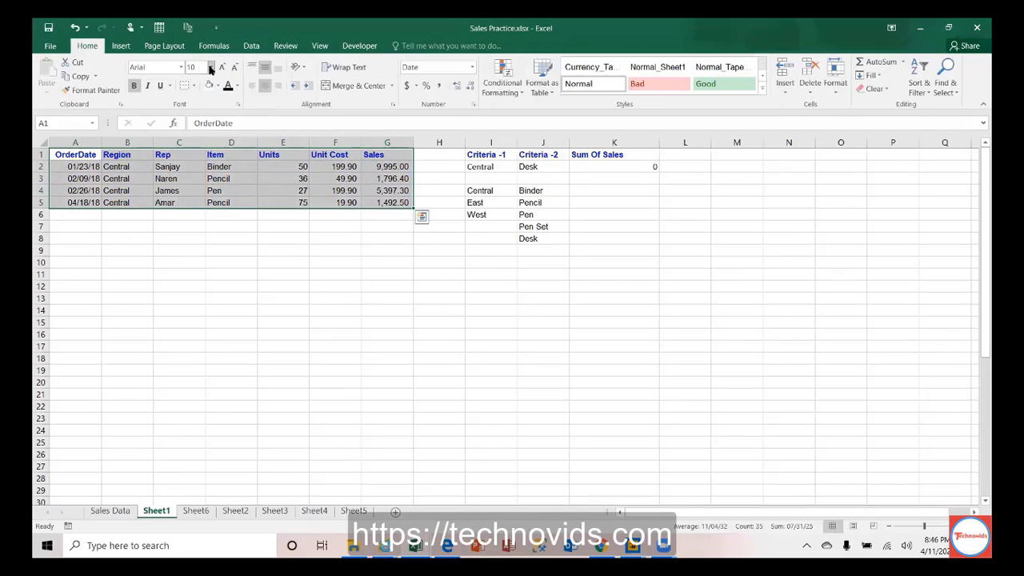
pyautogui.click(210, 68)
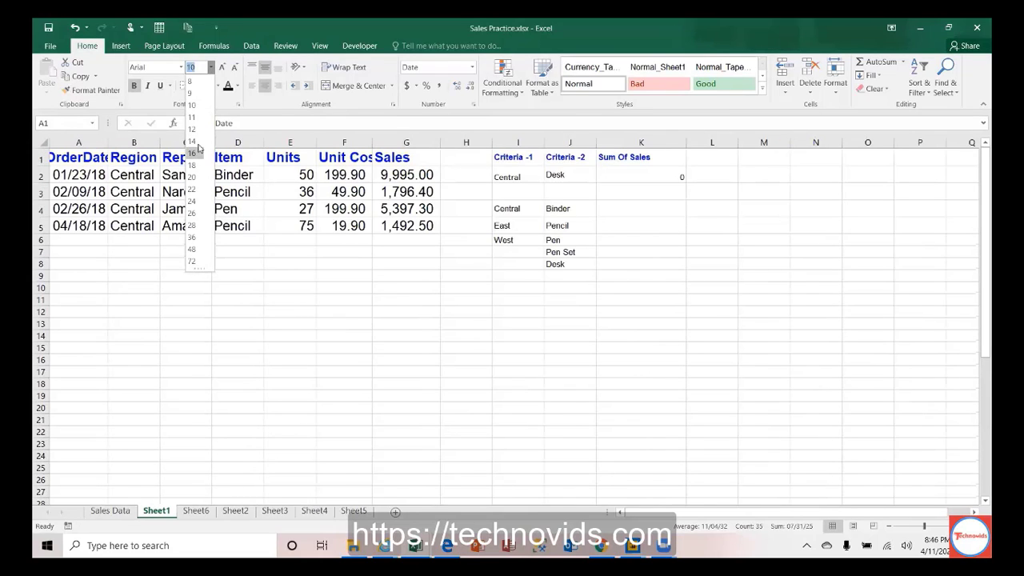
pyautogui.click(195, 141)
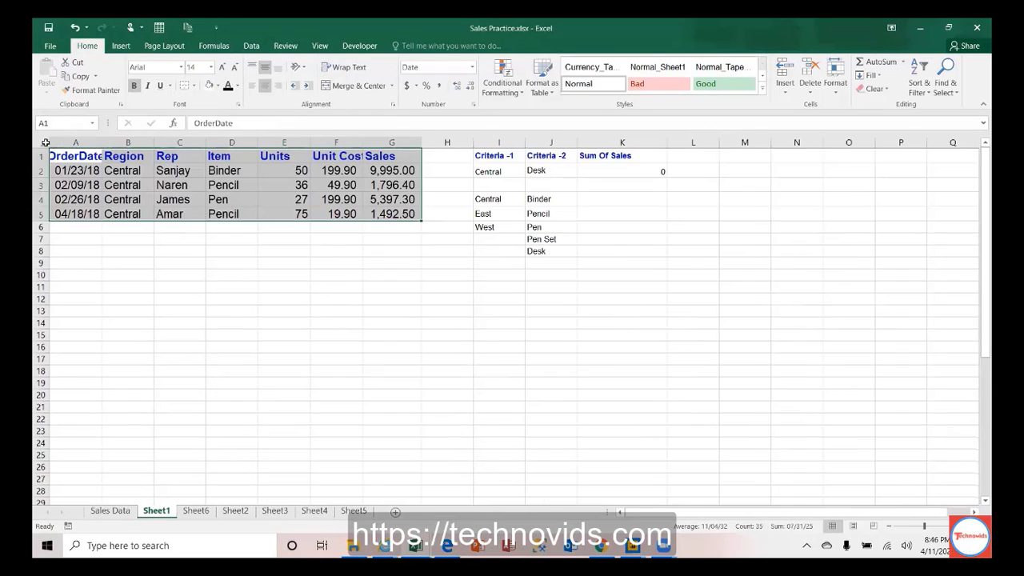
# Step: Move the sales table A1:G5 to start at B1
pyautogui.click(45, 143)
pyautogui.moveTo(77, 153); pyautogui.dragTo(392, 215)
pyautogui.hotkey('ctrl', 'c')
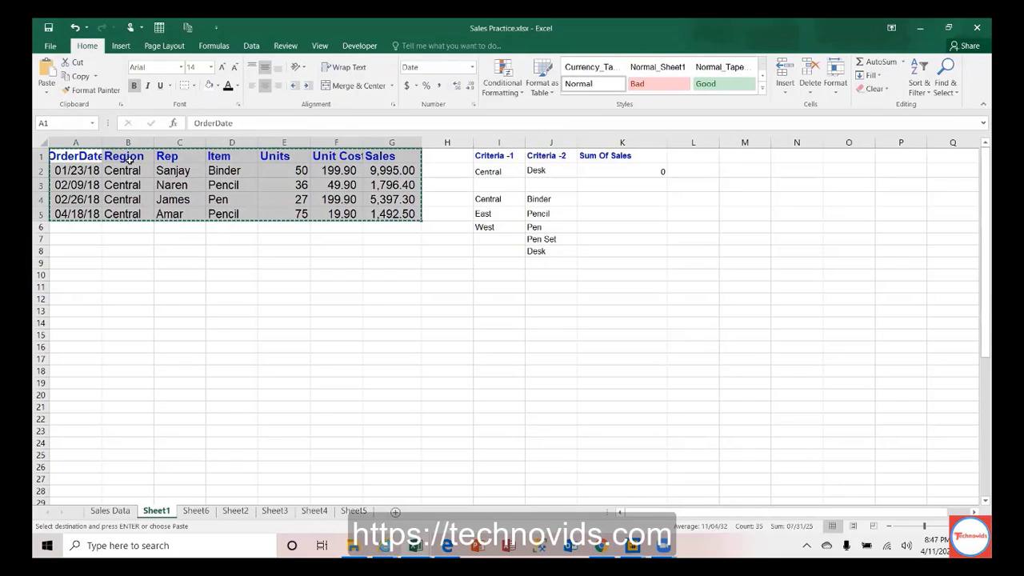
pyautogui.click(130, 160)
pyautogui.hotkey('ctrl', 'v')
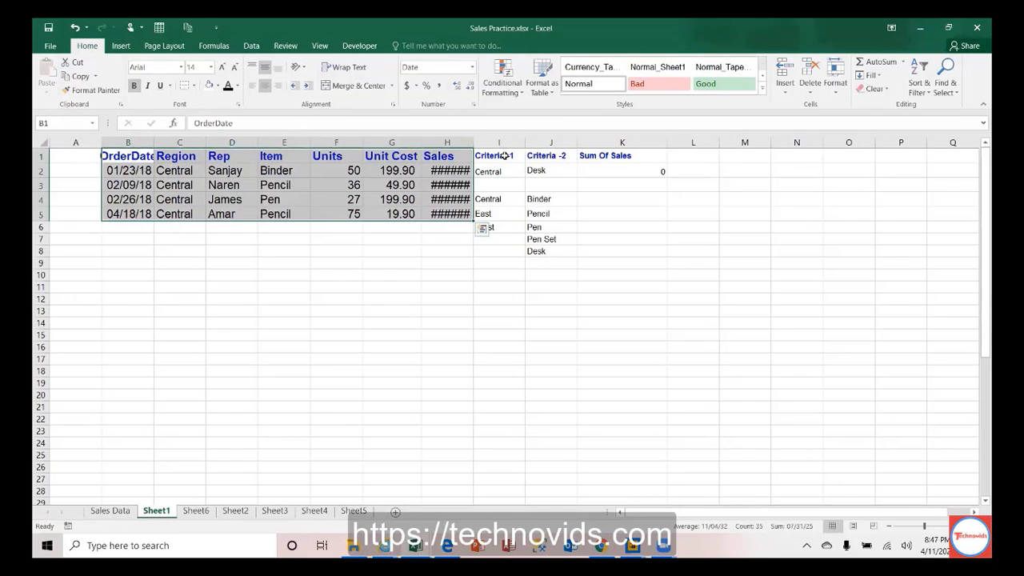
# Step: Cut the criteria block and paste it starting at J1
pyautogui.moveTo(498, 156); pyautogui.dragTo(613, 246)
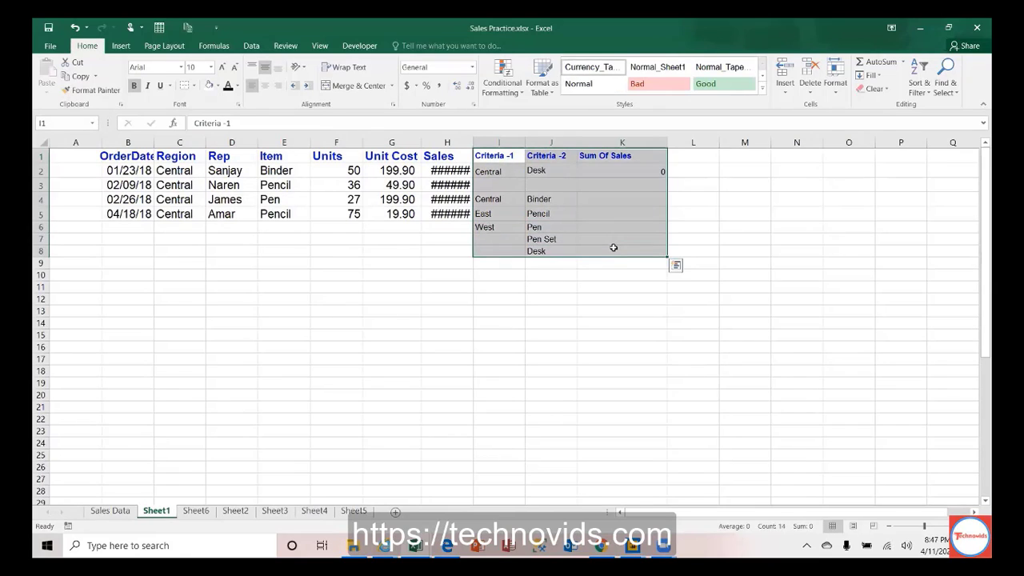
pyautogui.hotkey('ctrl', 'x')
pyautogui.press('Right')
pyautogui.hotkey('ctrl', 'v')
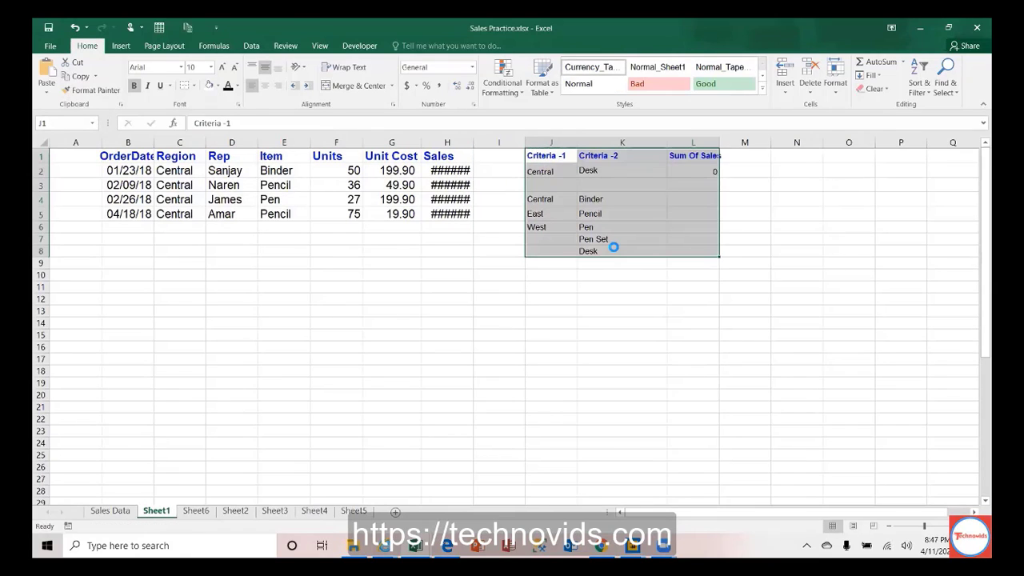
# Step: Auto-fit every column on the sheet to its contents
pyautogui.click(42, 144)
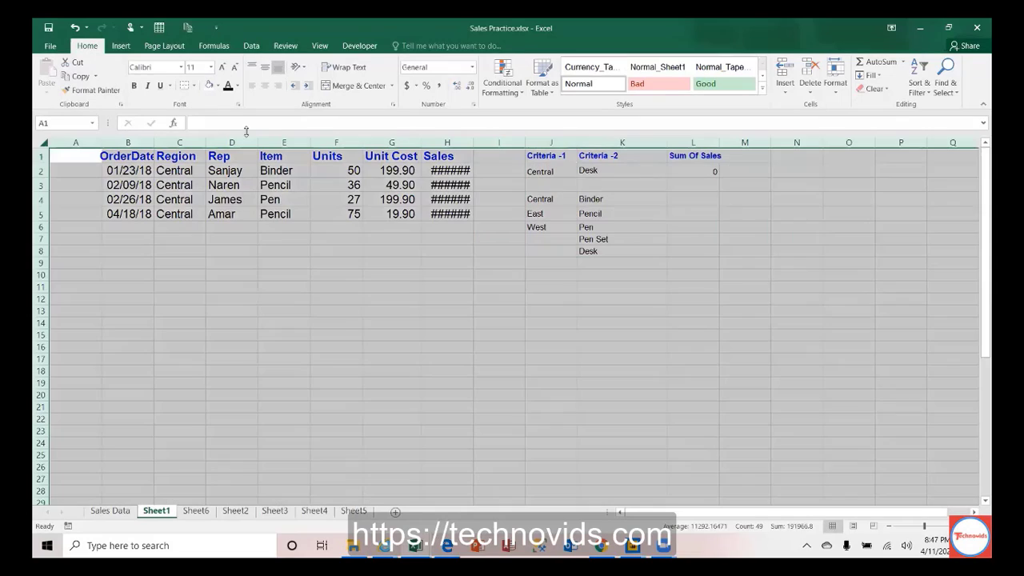
pyautogui.doubleClick(212, 142)
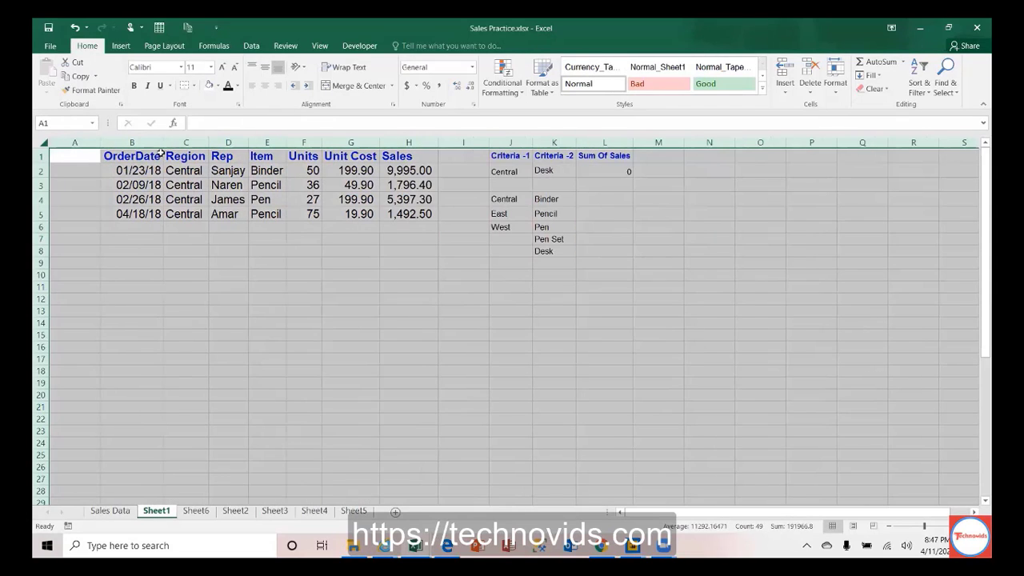
pyautogui.moveTo(124, 158); pyautogui.dragTo(426, 213)
pyautogui.click(185, 141)
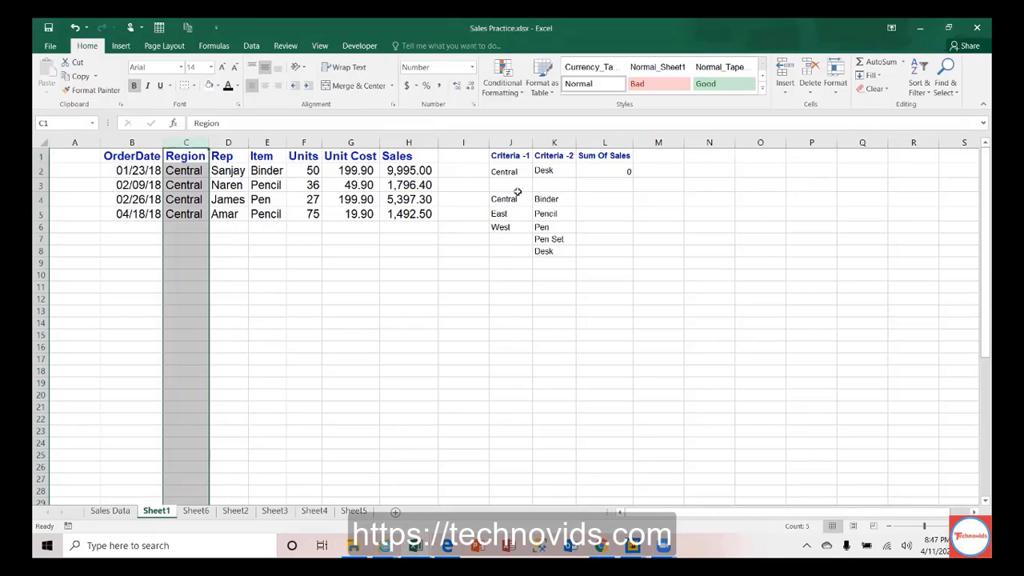
# Step: Clear the old criteria cells J1:L2 and label J3 'Region' and K3 'Item'
pyautogui.moveTo(504, 153); pyautogui.dragTo(626, 169)
pyautogui.press('Down')
pyautogui.press('Down')
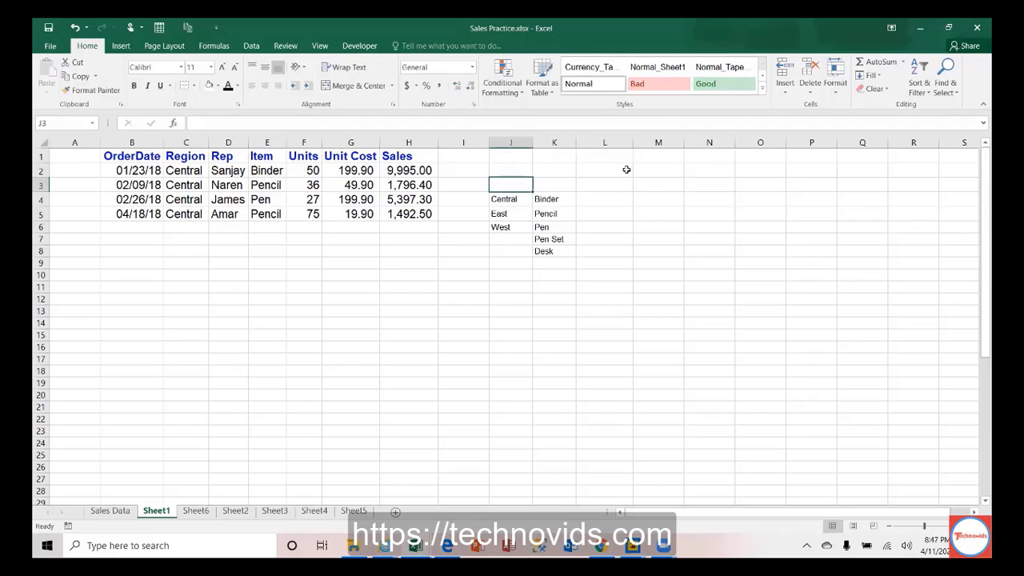
pyautogui.write('Region')
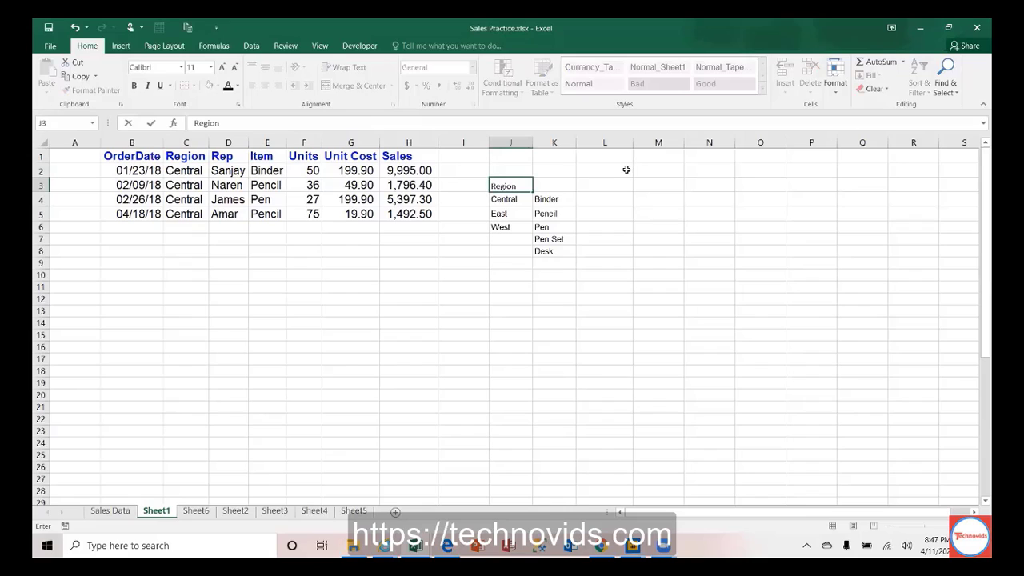
pyautogui.press('Tab')
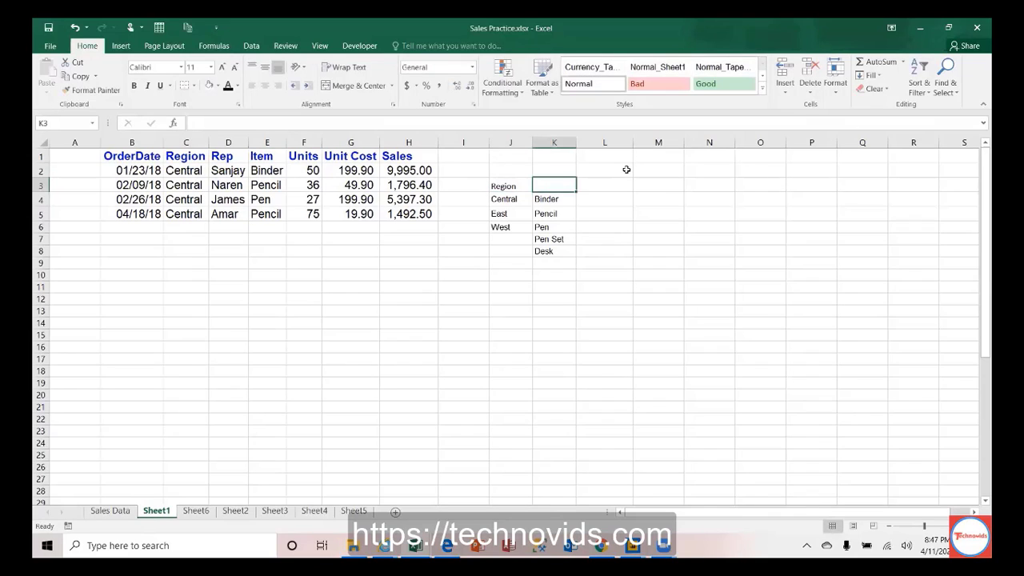
pyautogui.write('Item')
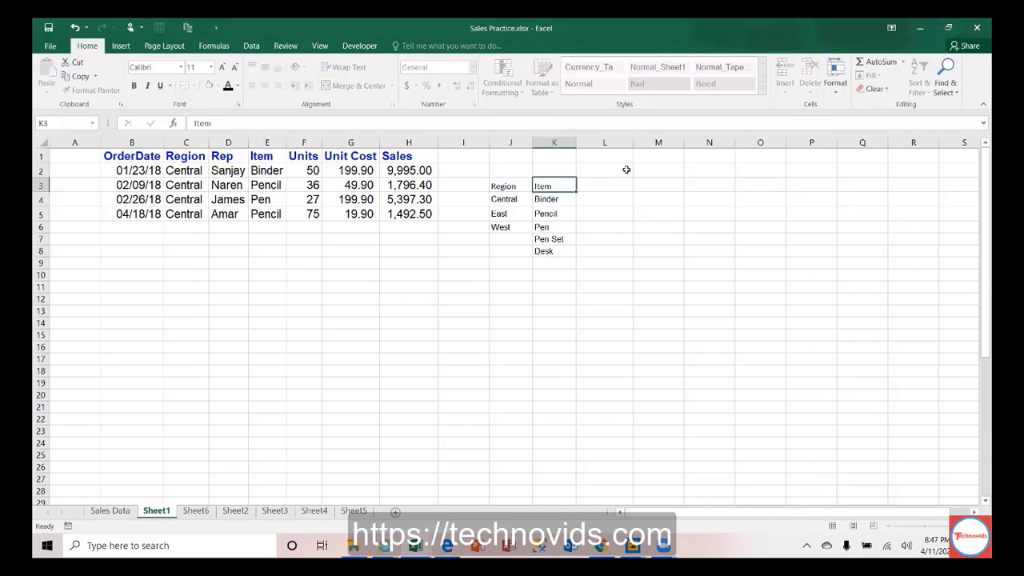
pyautogui.press('Return')
pyautogui.click(182, 143)
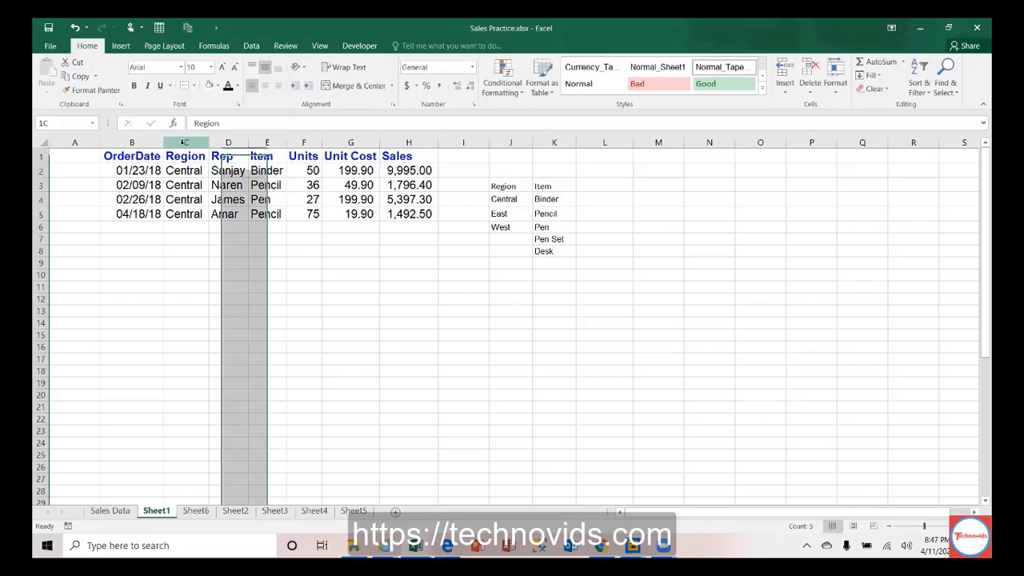
pyautogui.click(251, 45)
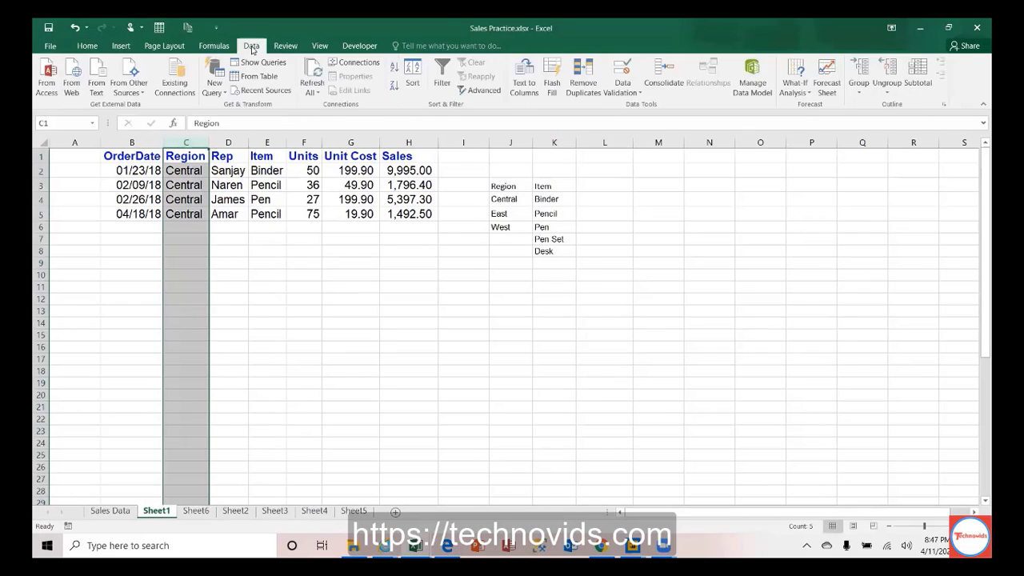
# Step: Give column C List validation with source =$J$4:$J$6 (Central, East, West)
pyautogui.click(628, 80)
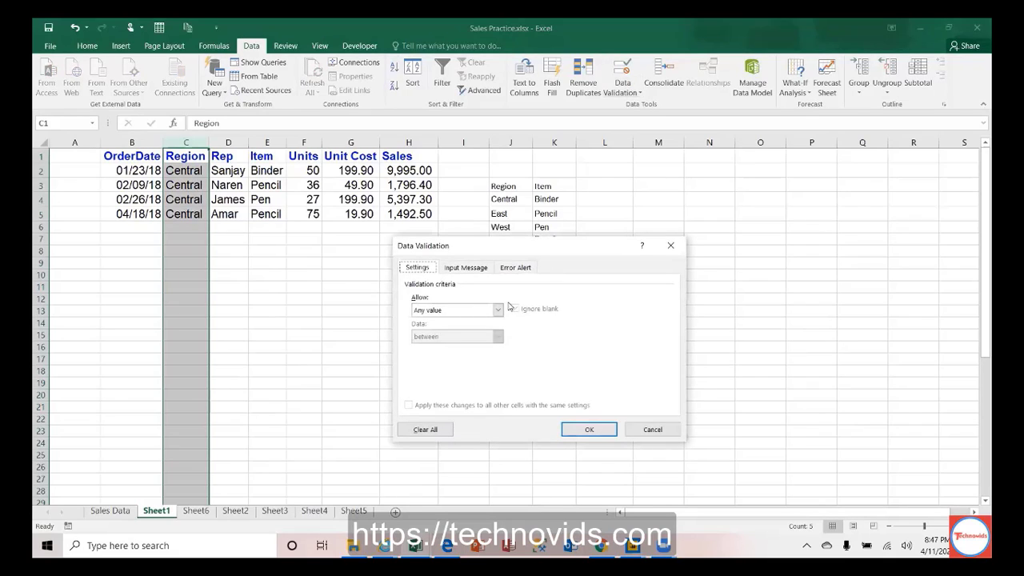
pyautogui.click(497, 310)
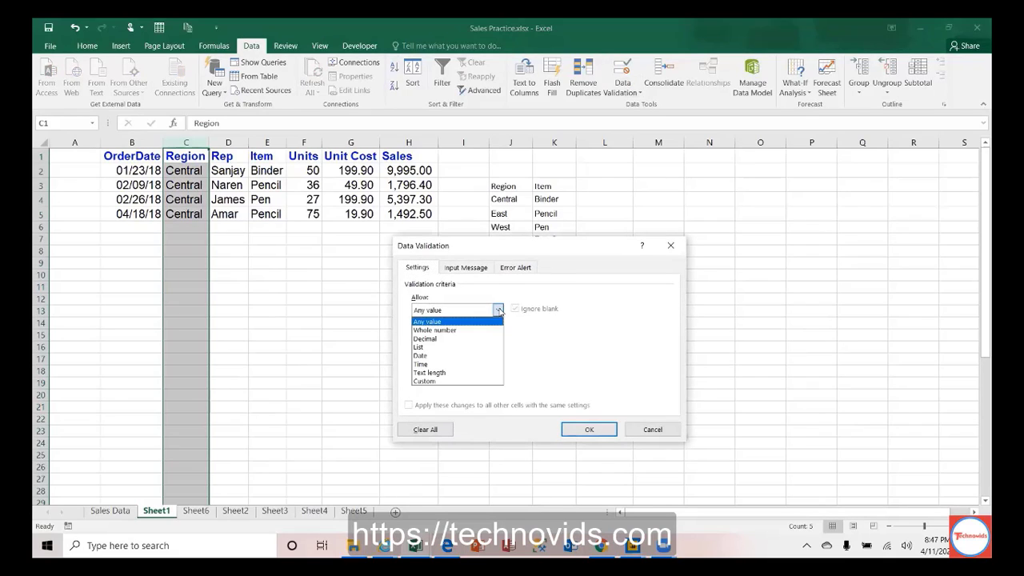
pyautogui.click(451, 347)
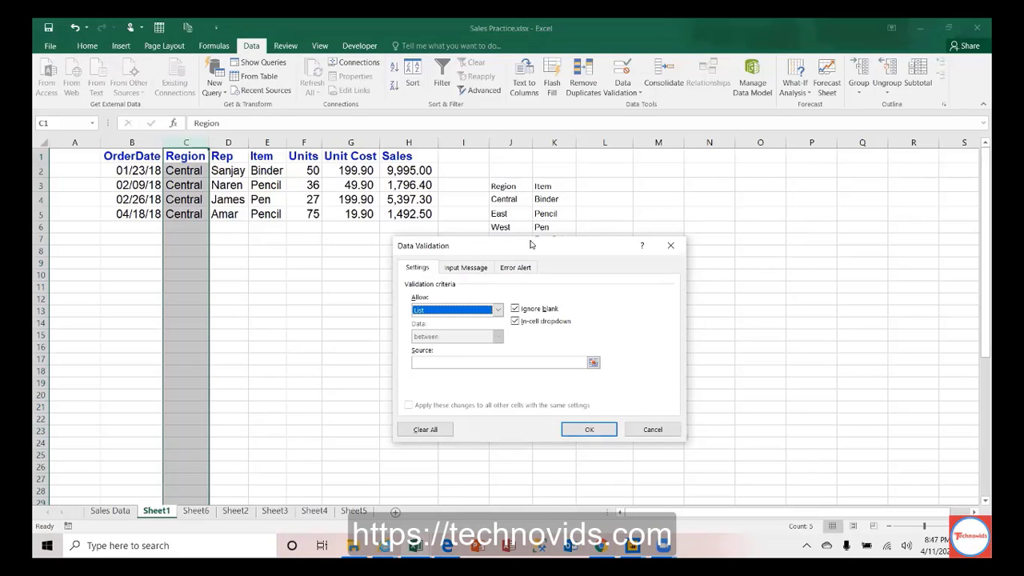
pyautogui.moveTo(531, 245); pyautogui.dragTo(780, 131)
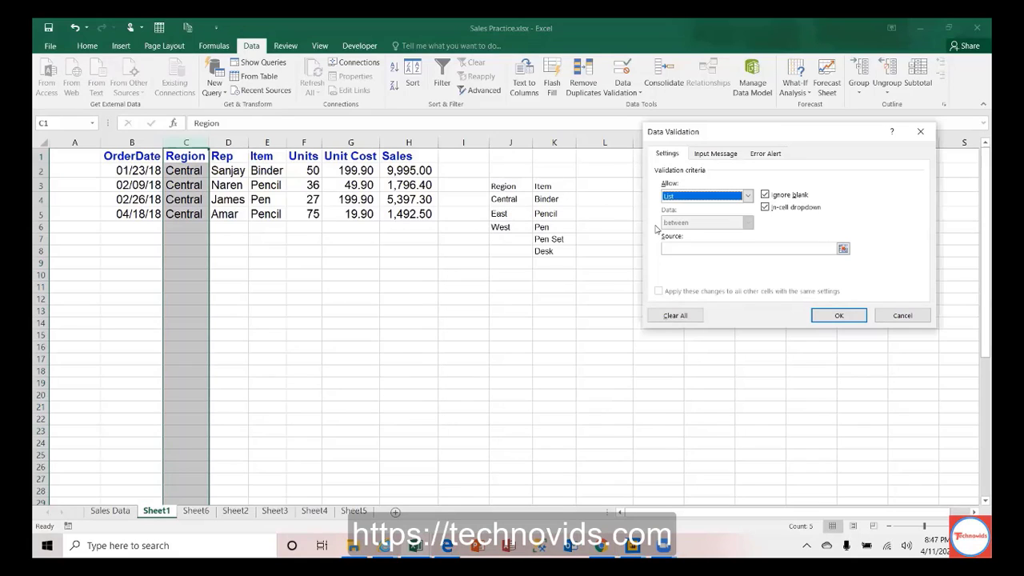
pyautogui.click(678, 248)
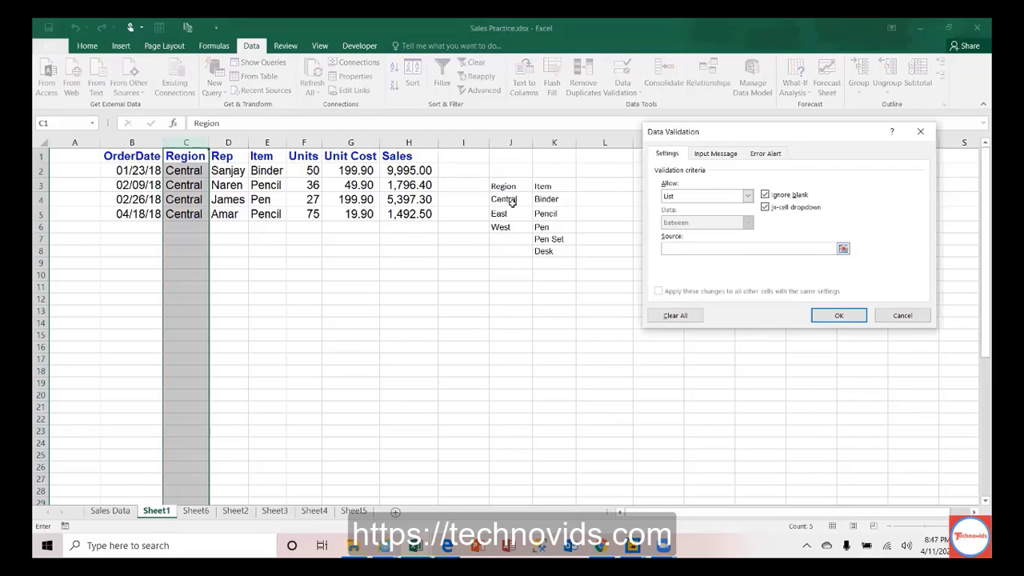
pyautogui.moveTo(512, 203); pyautogui.dragTo(509, 227)
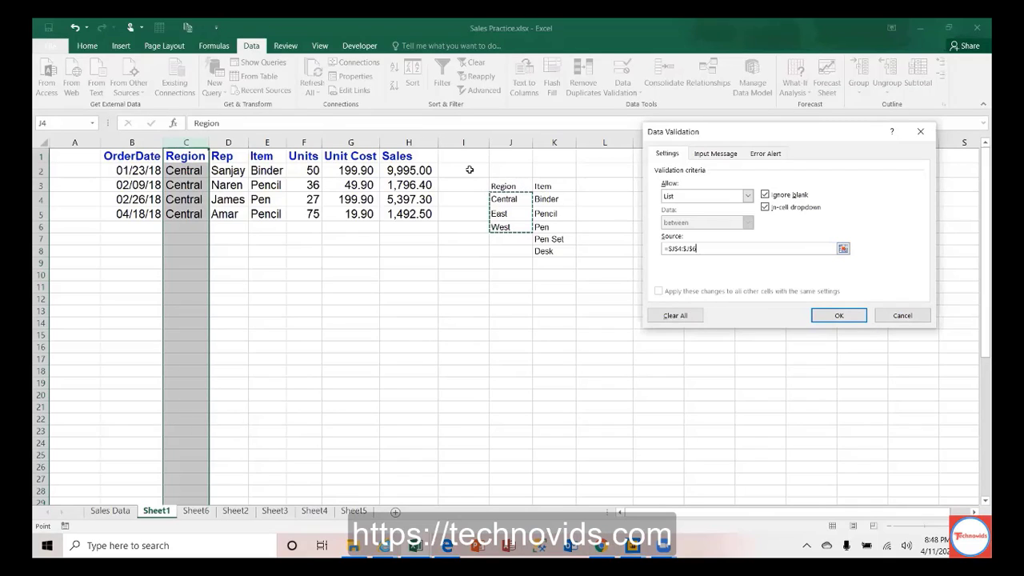
pyautogui.click(852, 317)
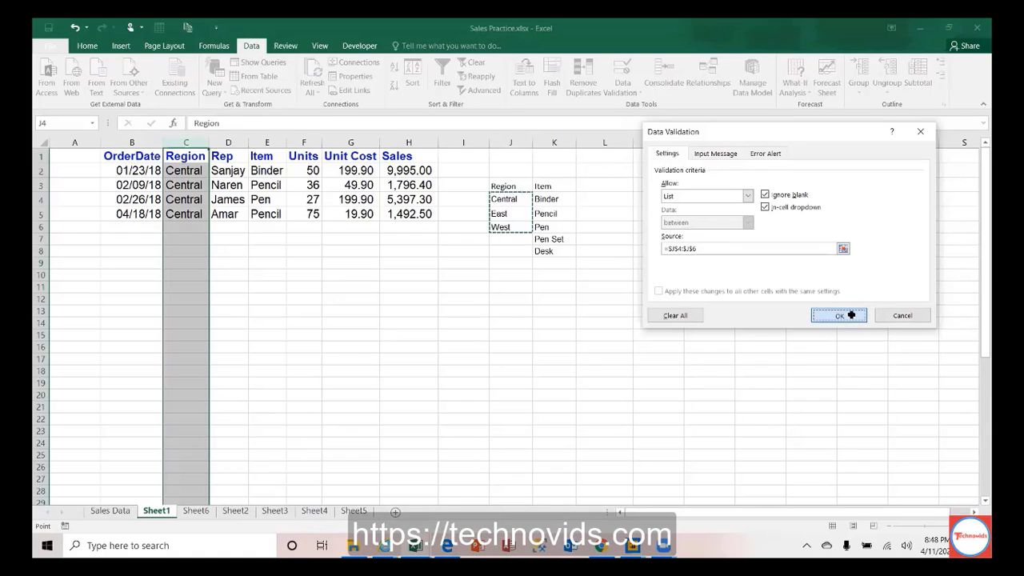
# Step: Set Region cells C2 and C3 to East from their dropdowns
pyautogui.click(200, 170)
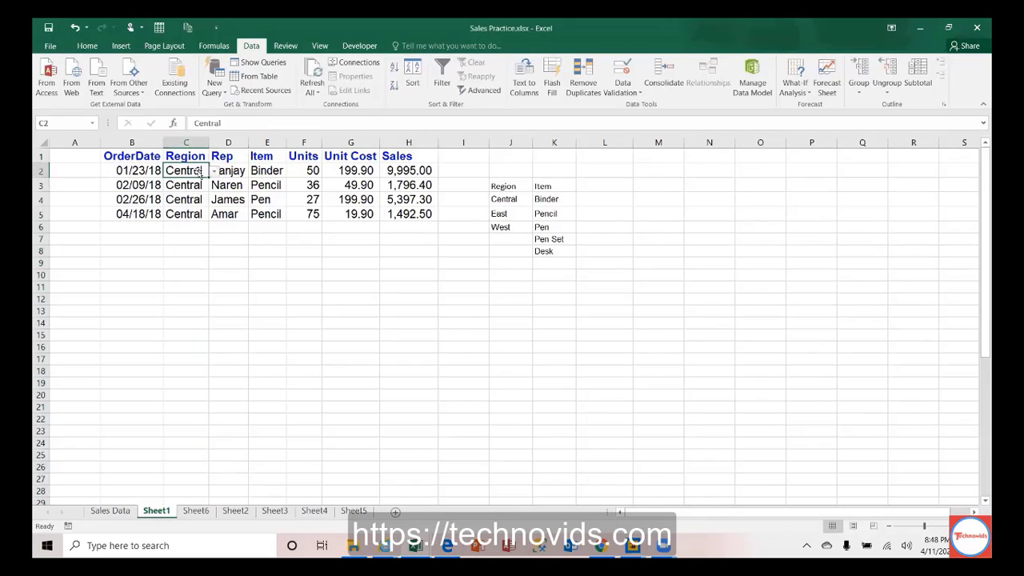
pyautogui.click(215, 172)
pyautogui.click(215, 172)
pyautogui.click(216, 176)
pyautogui.click(194, 191)
pyautogui.click(210, 187)
pyautogui.click(214, 185)
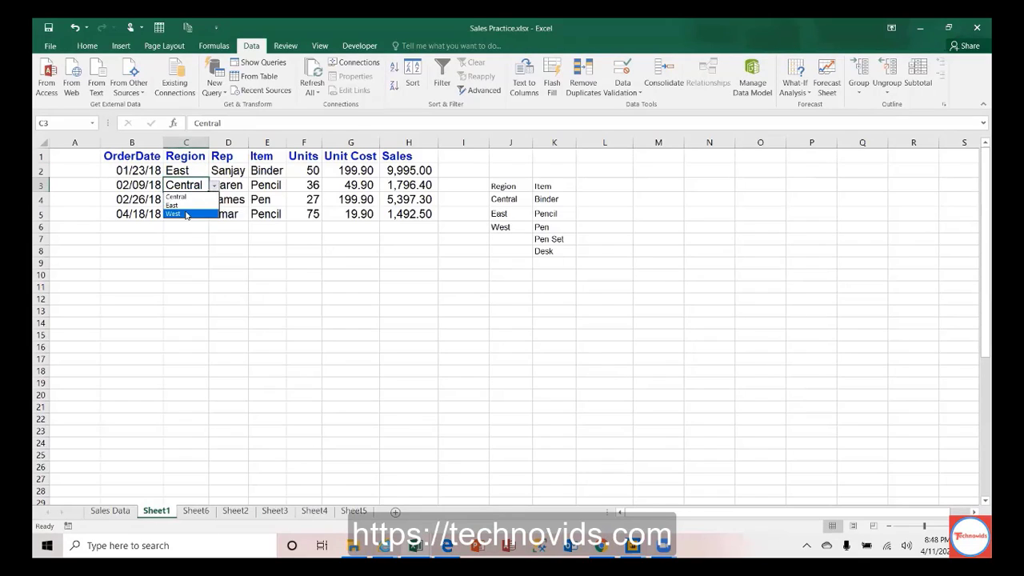
pyautogui.click(192, 205)
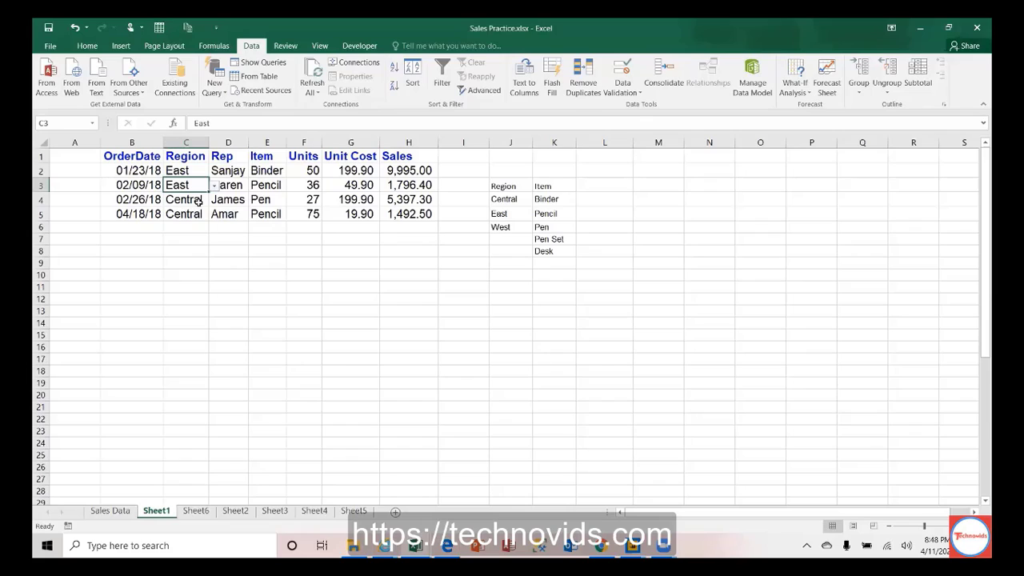
# Step: Pick West for C4 and East for C5 and C6 from the Region dropdowns
pyautogui.click(203, 205)
pyautogui.click(215, 200)
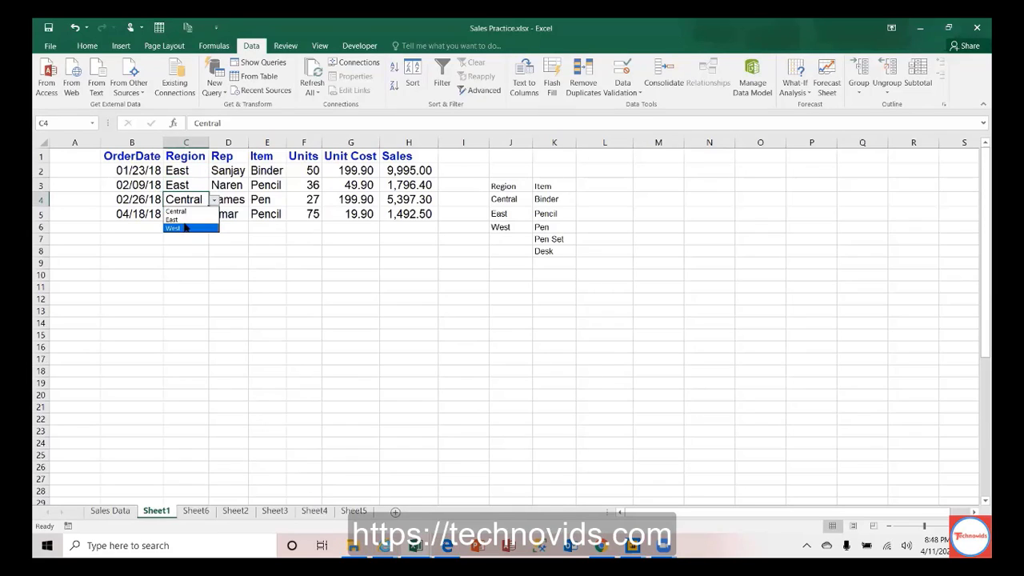
pyautogui.click(187, 226)
pyautogui.click(197, 214)
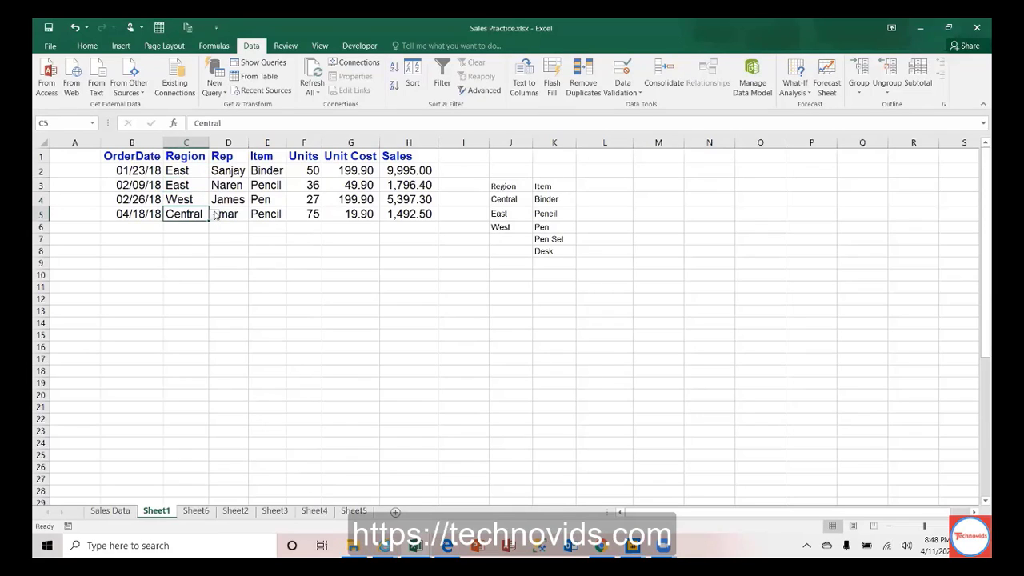
pyautogui.click(215, 214)
pyautogui.click(197, 234)
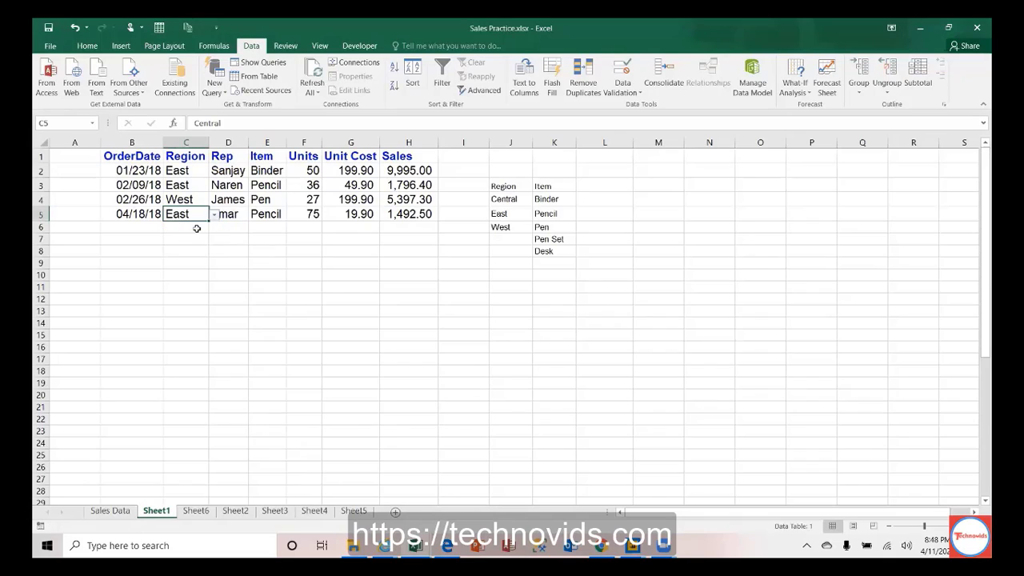
pyautogui.click(197, 228)
pyautogui.click(214, 229)
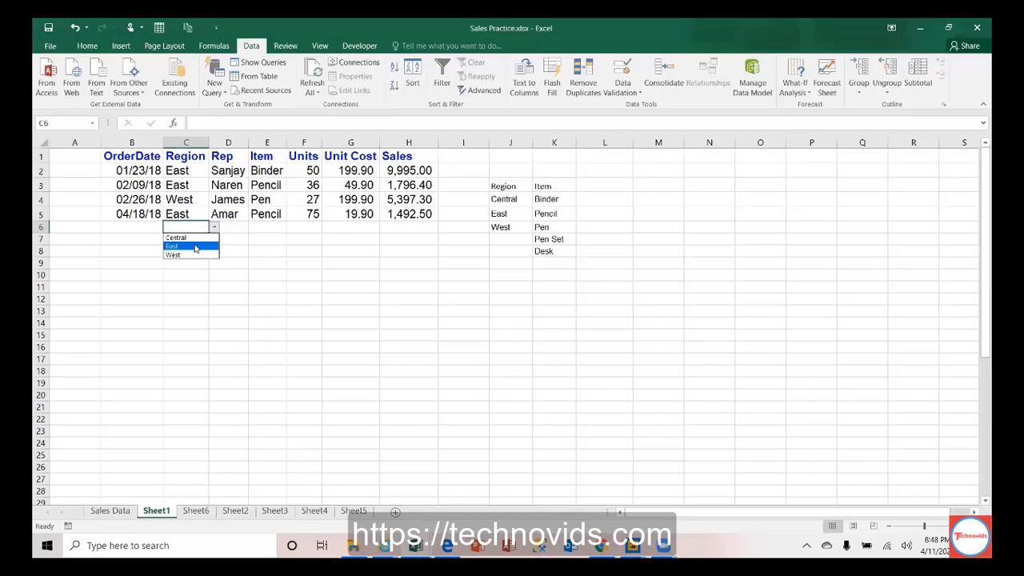
pyautogui.click(196, 245)
pyautogui.click(190, 247)
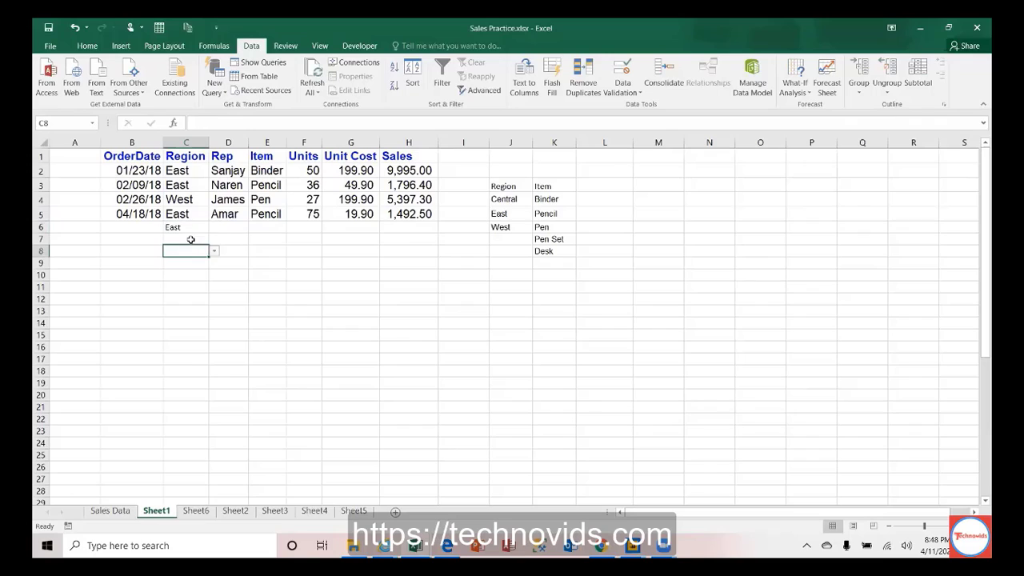
pyautogui.click(192, 174)
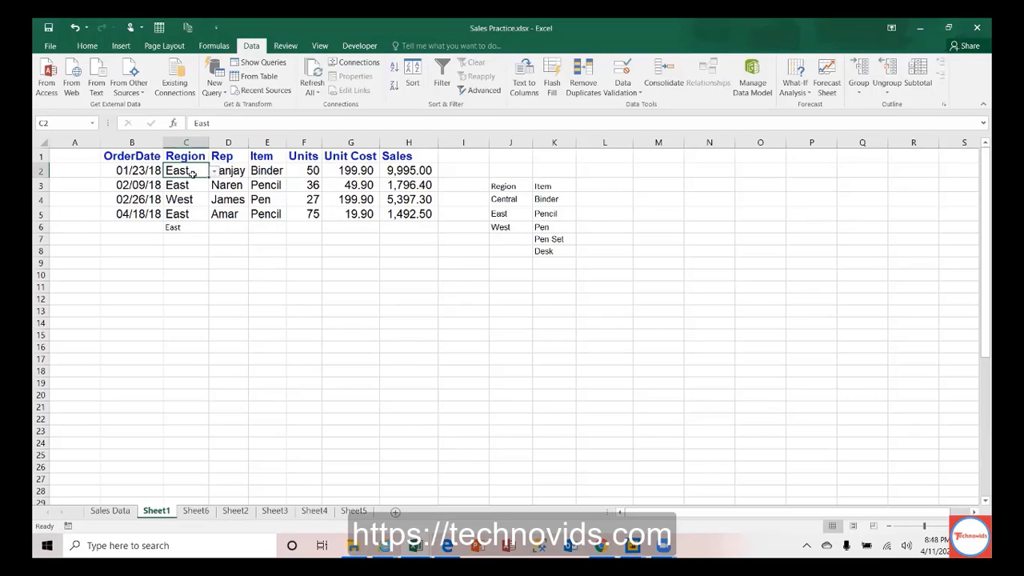
pyautogui.click(507, 240)
# Step: Enter North in J7 below the region list
pyautogui.write('North')
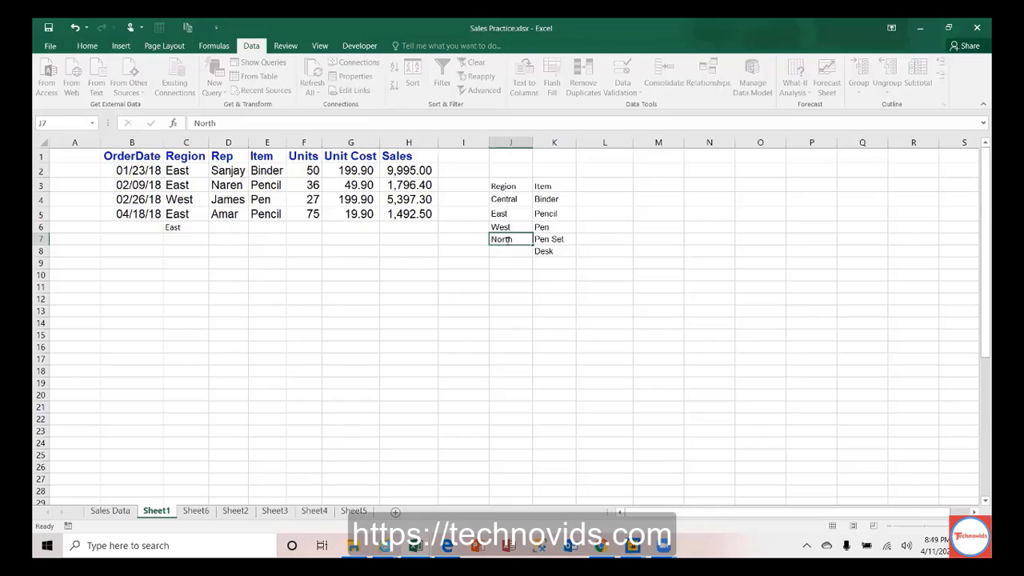
pyautogui.press('Up')
pyautogui.press('Up')
pyautogui.press('Up')
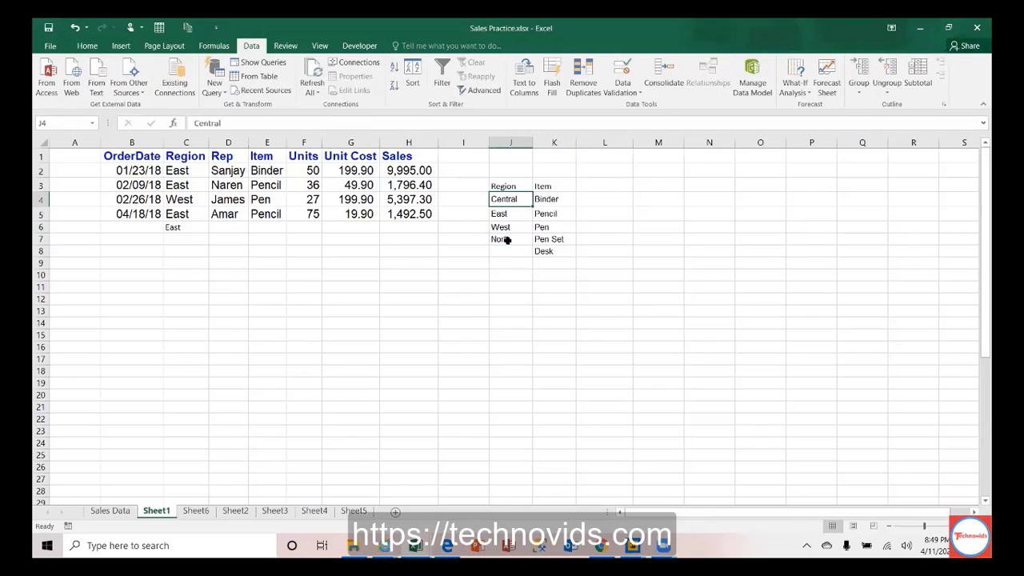
pyautogui.hotkey('shift', 'Down')
pyautogui.hotkey('shift', 'Down')
pyautogui.hotkey('shift', 'Down')
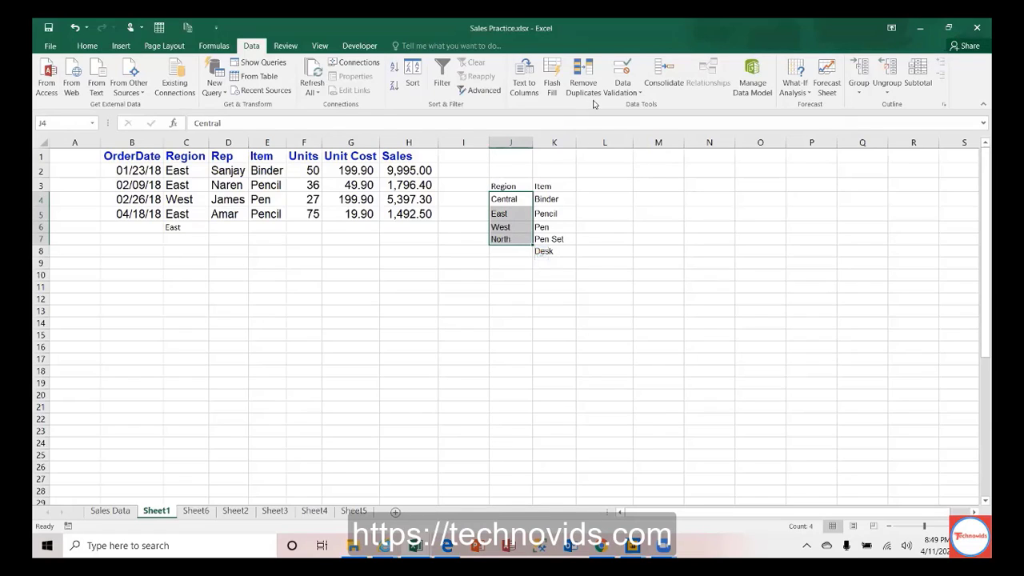
# Step: Change column C's validation source to =$J$4:$J$7 so North is included
pyautogui.click(623, 94)
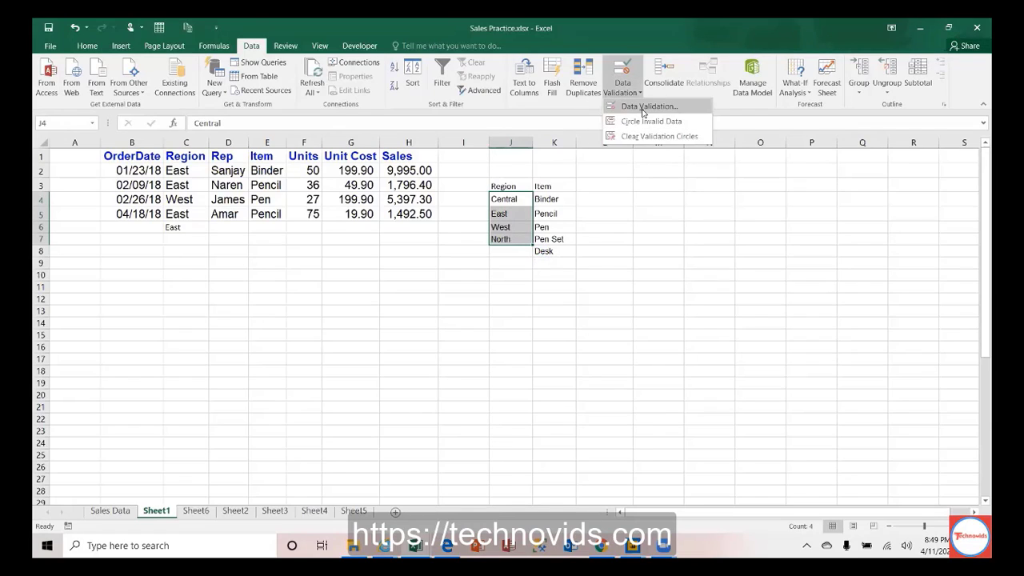
pyautogui.click(190, 142)
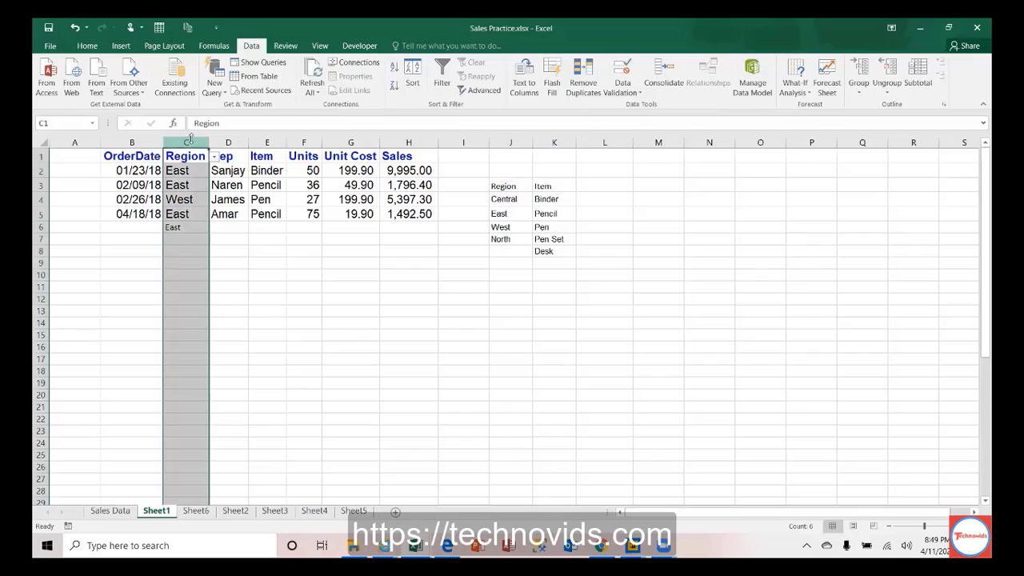
pyautogui.click(190, 143)
pyautogui.click(623, 96)
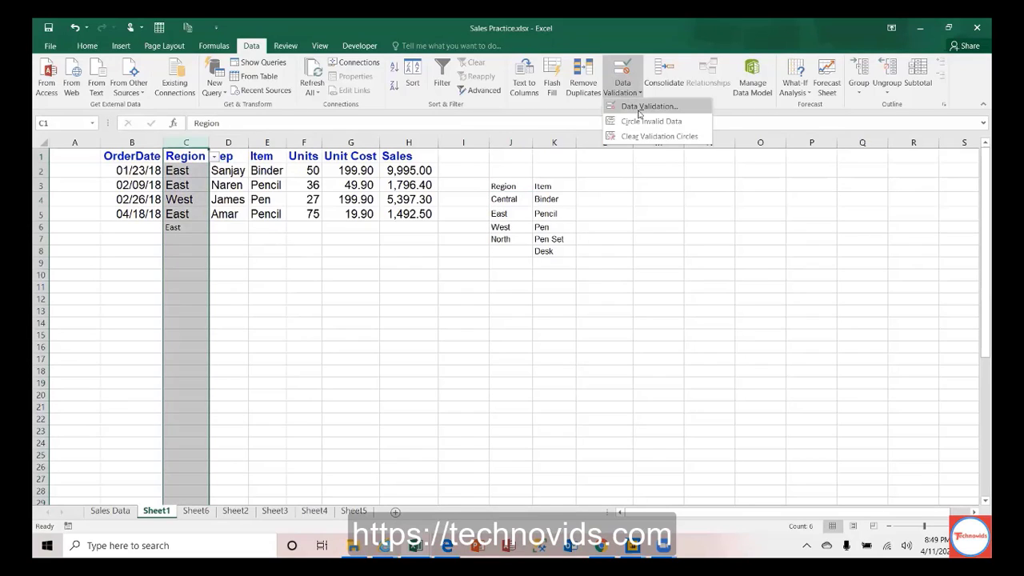
pyautogui.click(640, 114)
pyautogui.click(705, 248)
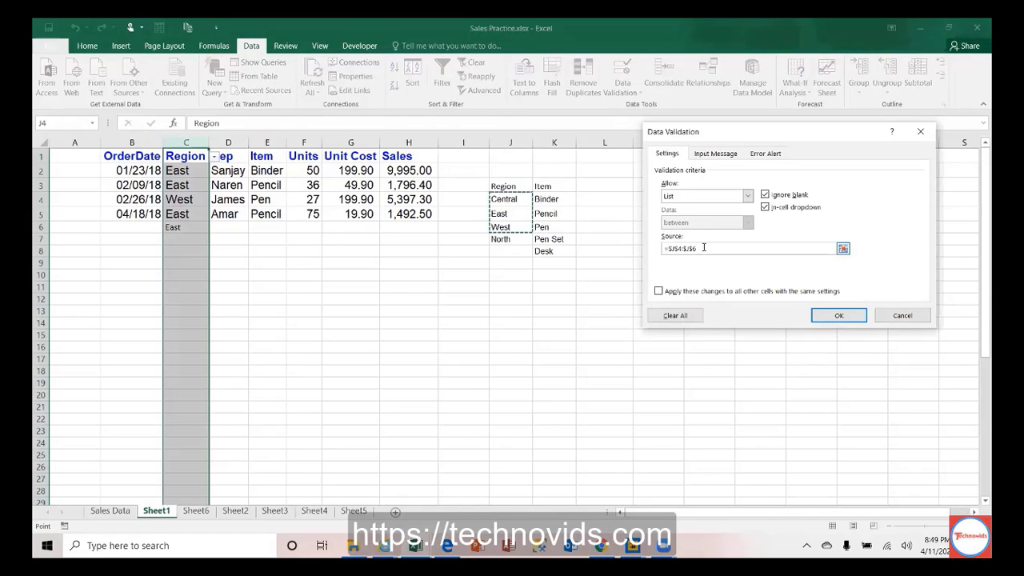
pyautogui.press('BackSpace')
pyautogui.write('7')
pyautogui.press('Return')
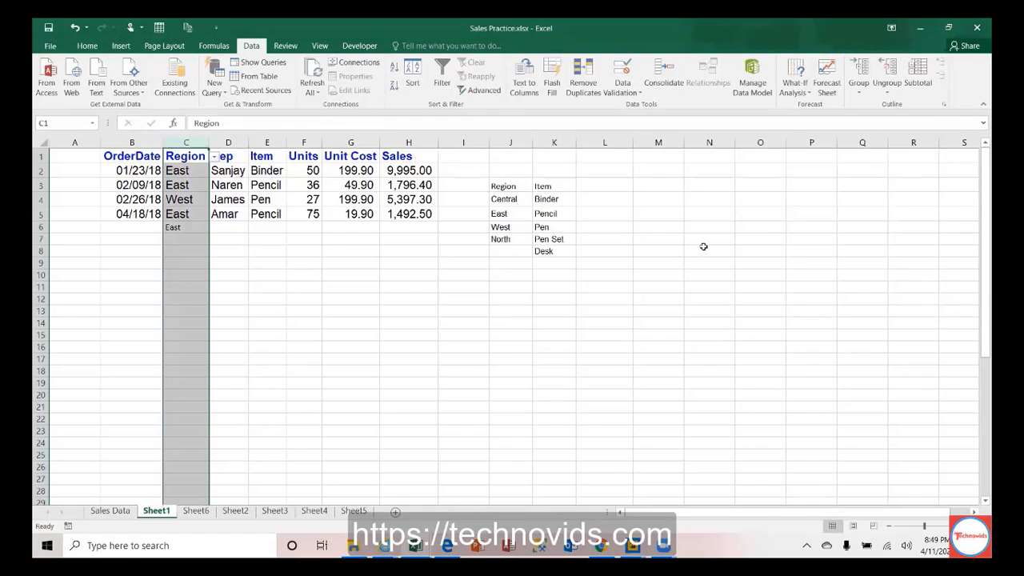
pyautogui.click(197, 173)
# Step: Confirm North appears in C2's dropdown, then widen column J
pyautogui.click(212, 172)
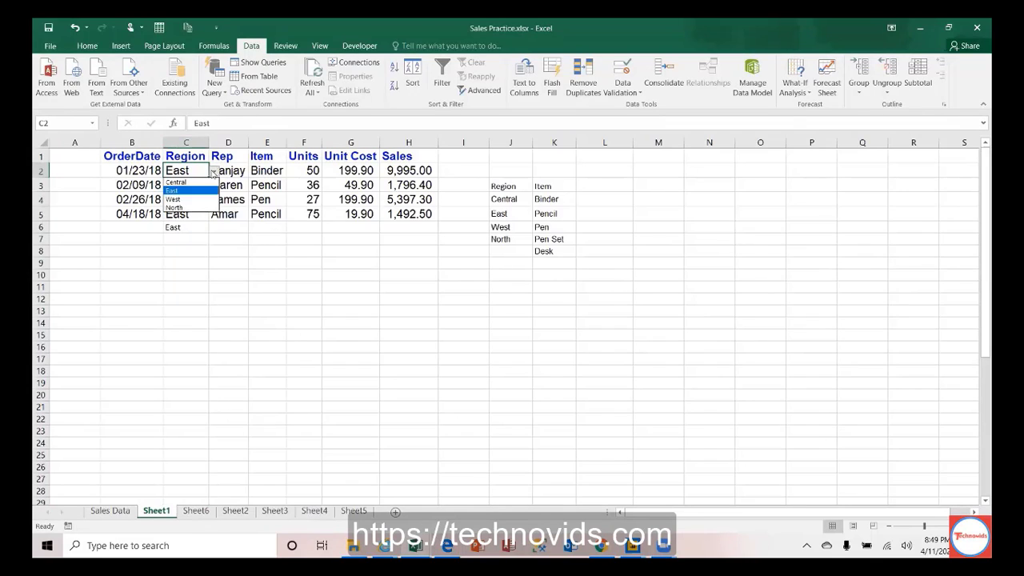
pyautogui.click(212, 173)
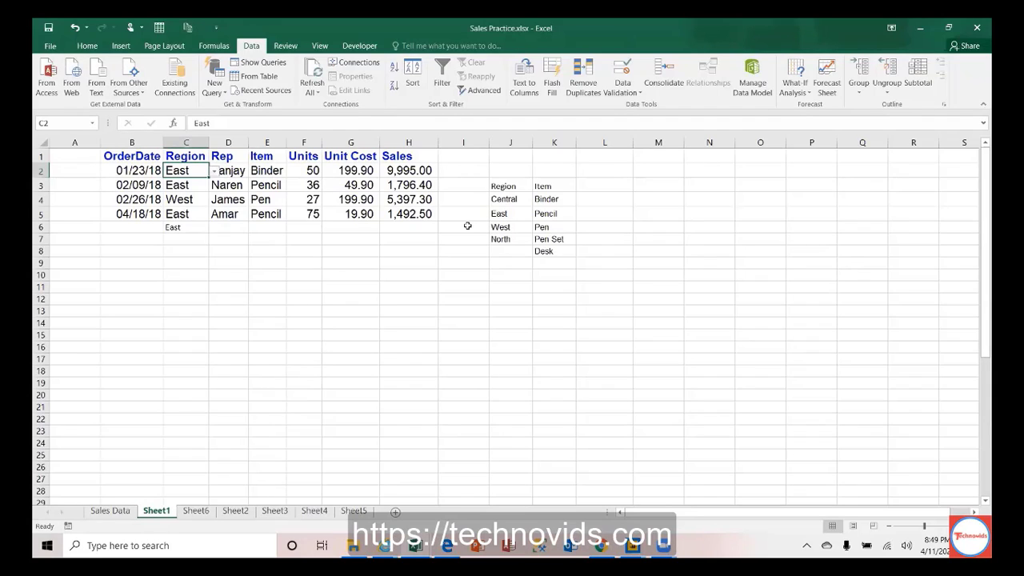
pyautogui.moveTo(531, 143); pyautogui.dragTo(577, 143)
# Step: Insert a blank column K so the Item list moves to column L
pyautogui.click(590, 142)
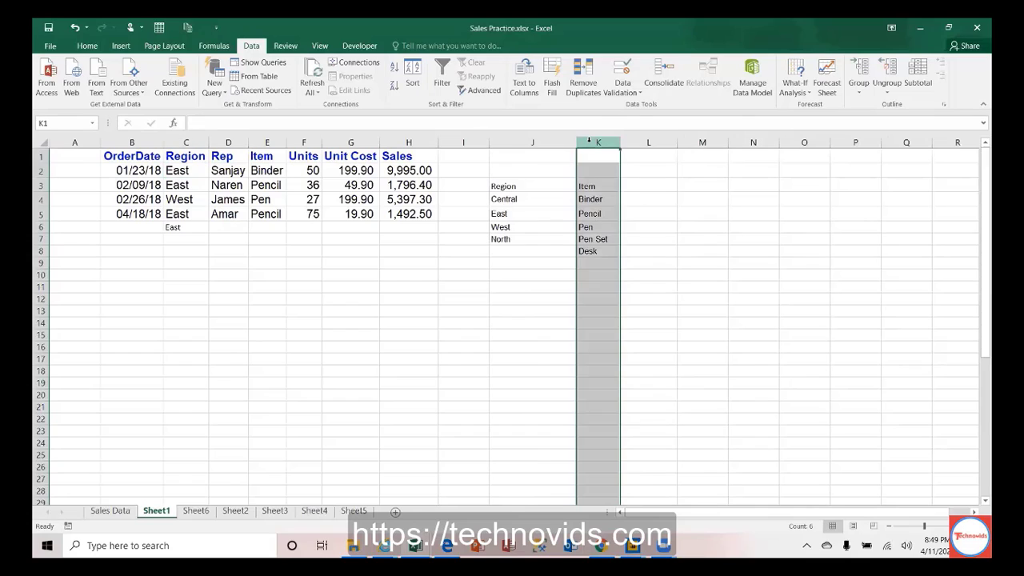
pyautogui.rightClick(591, 144)
pyautogui.click(625, 228)
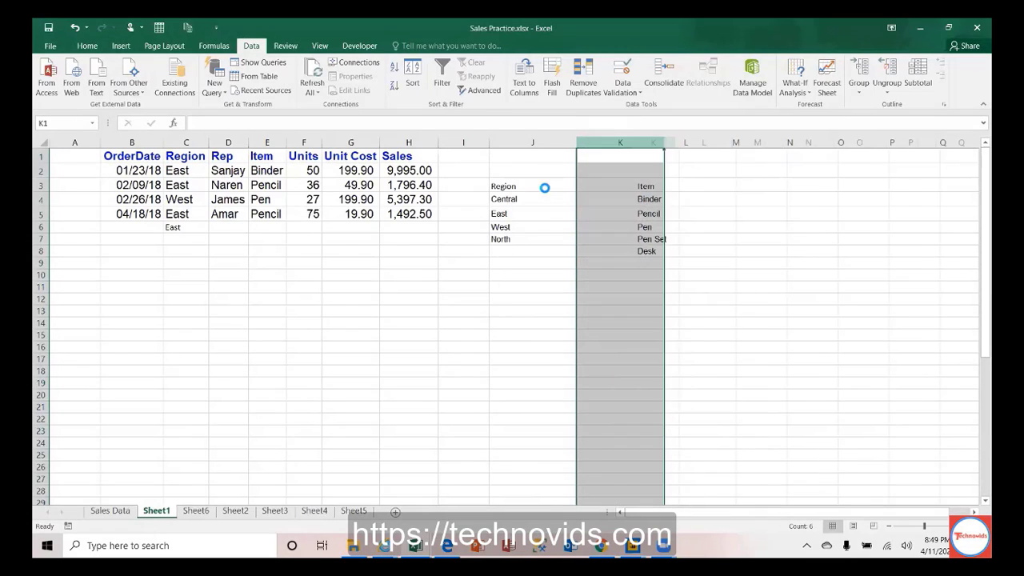
pyautogui.moveTo(531, 199); pyautogui.dragTo(533, 238)
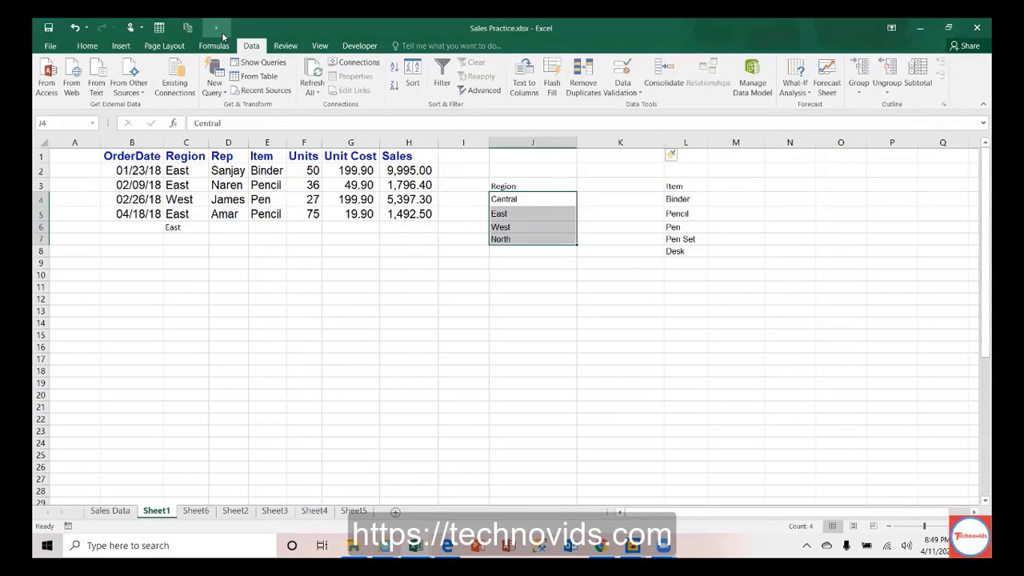
pyautogui.click(121, 45)
pyautogui.click(136, 83)
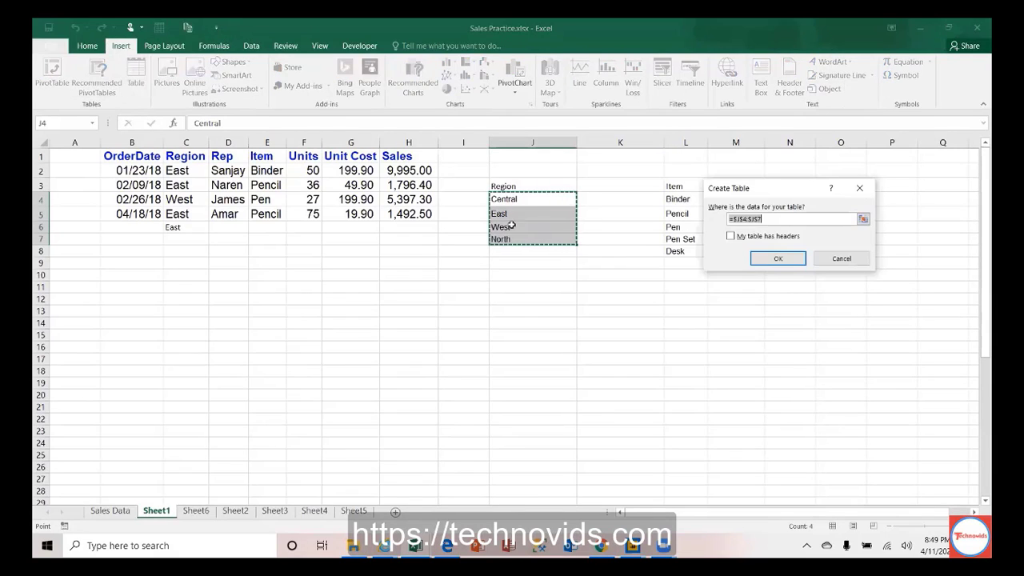
pyautogui.click(777, 258)
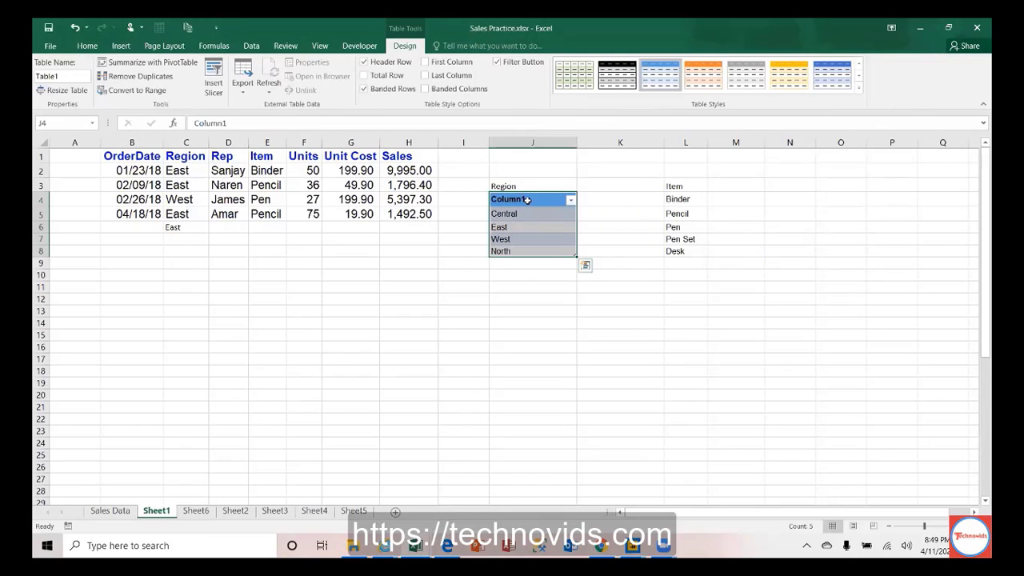
pyautogui.click(527, 199)
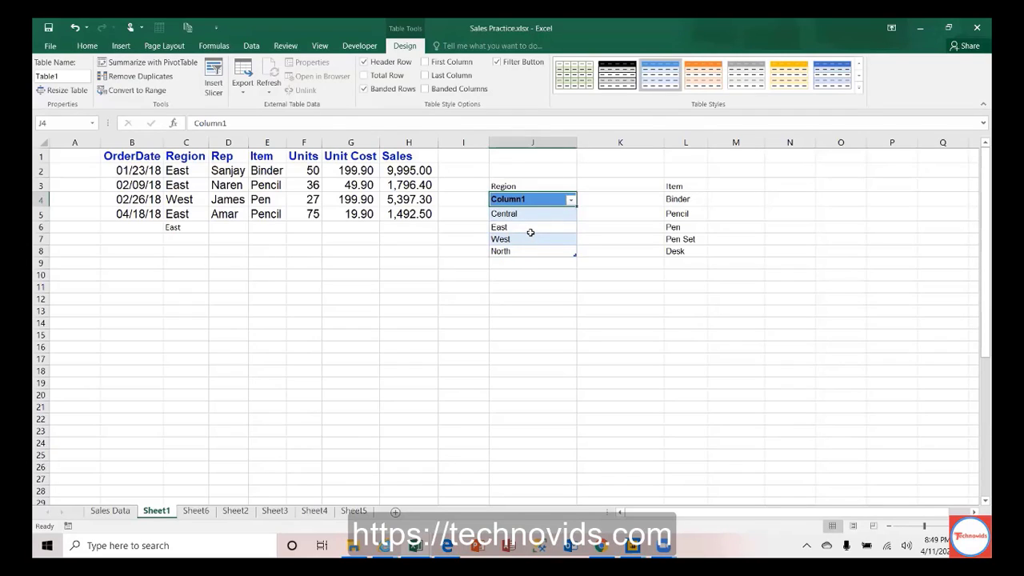
pyautogui.click(616, 225)
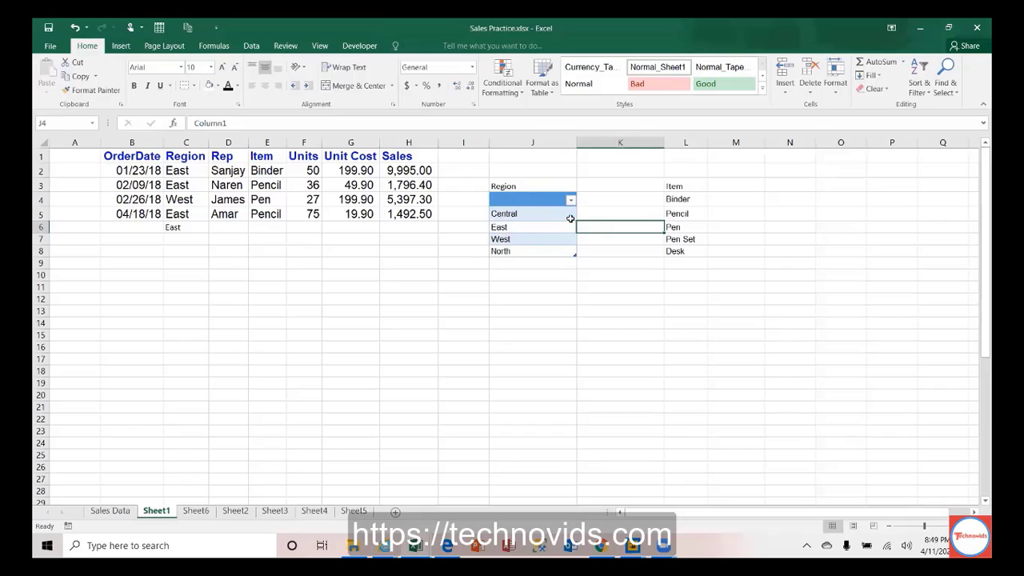
pyautogui.hotkey('ctrl', 'z')
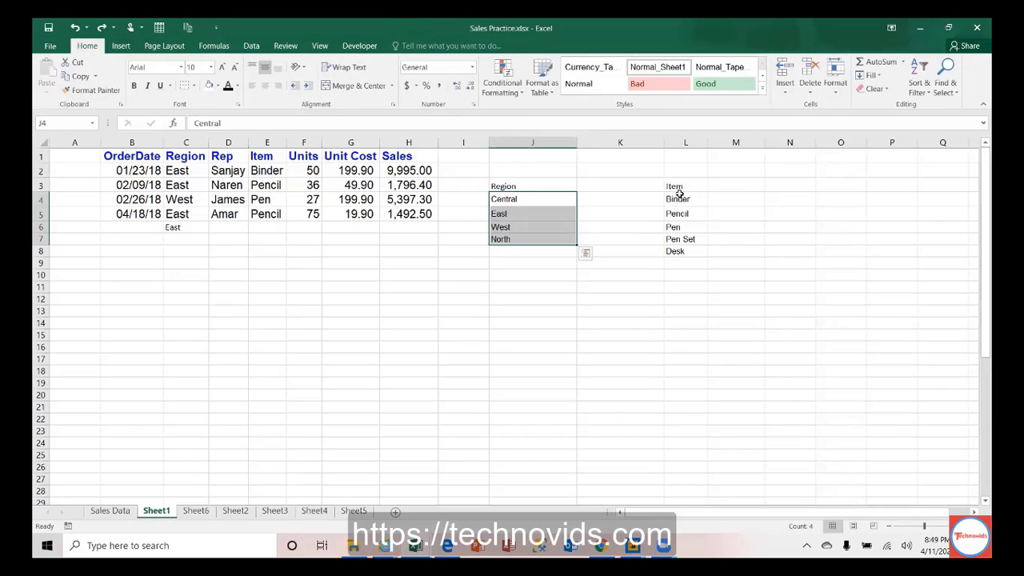
pyautogui.click(678, 196)
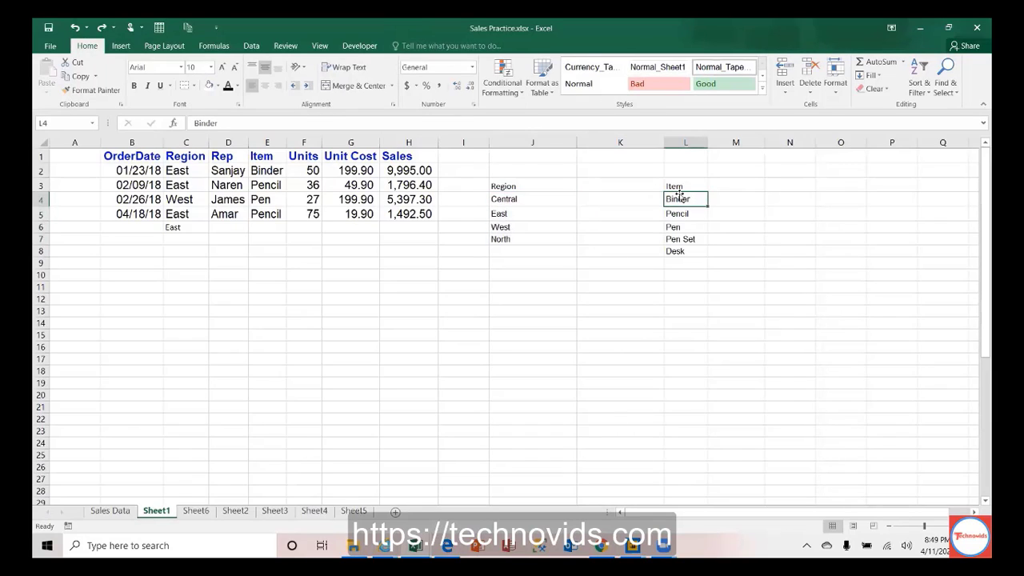
# Step: Choose North from C3's Region dropdown for the 02/09/18 order
pyautogui.click(190, 185)
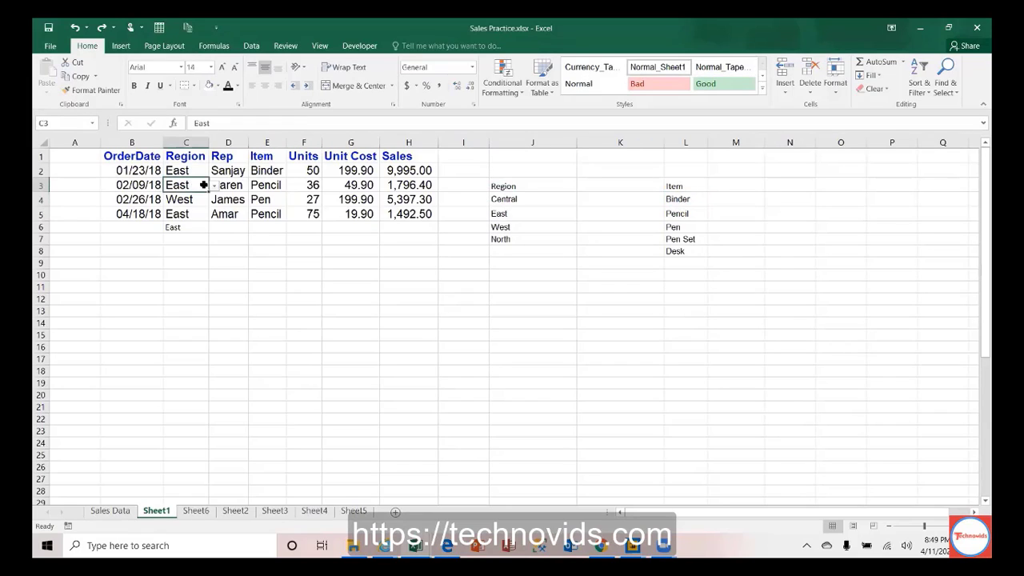
pyautogui.click(214, 186)
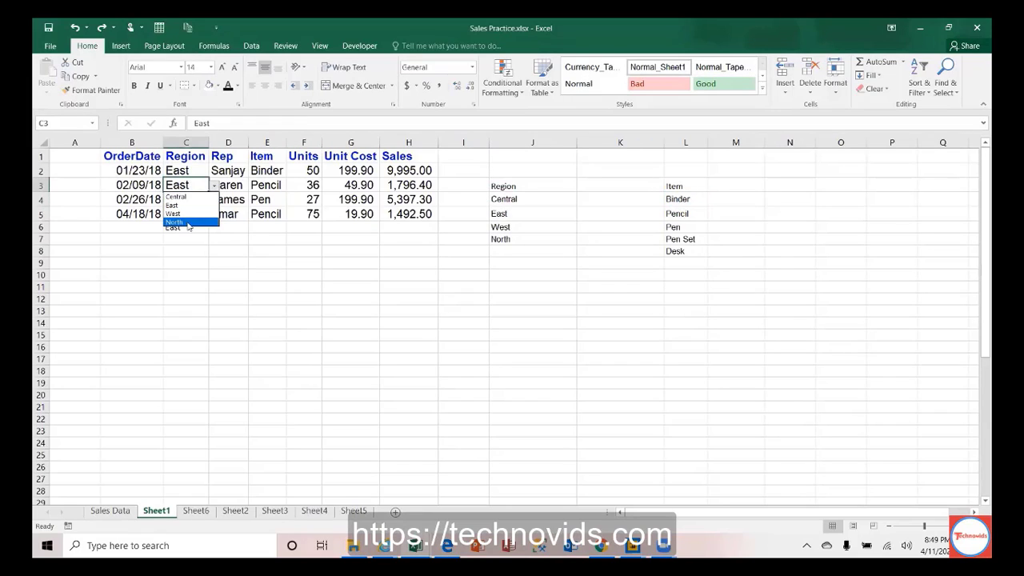
pyautogui.click(195, 222)
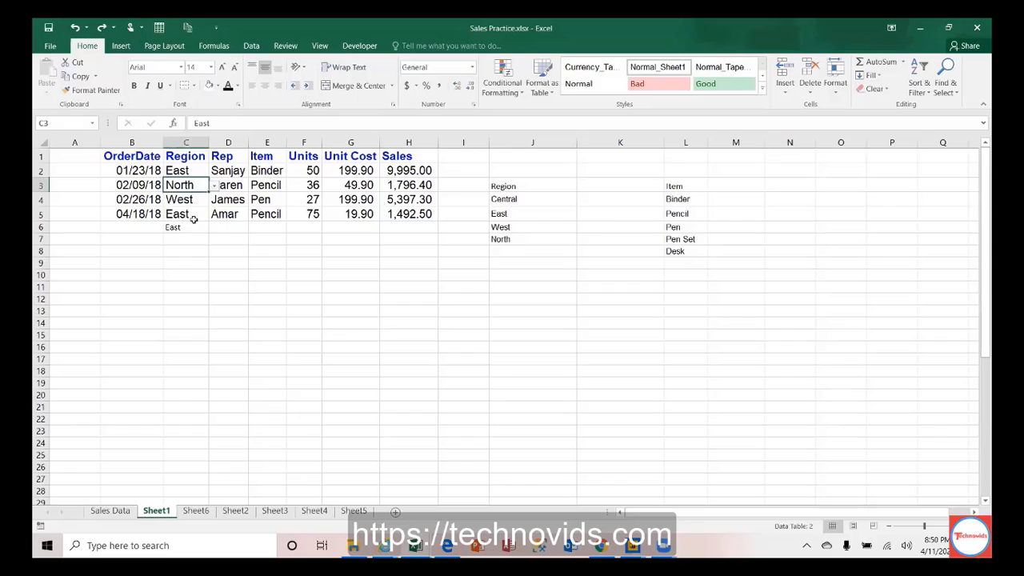
pyautogui.click(510, 231)
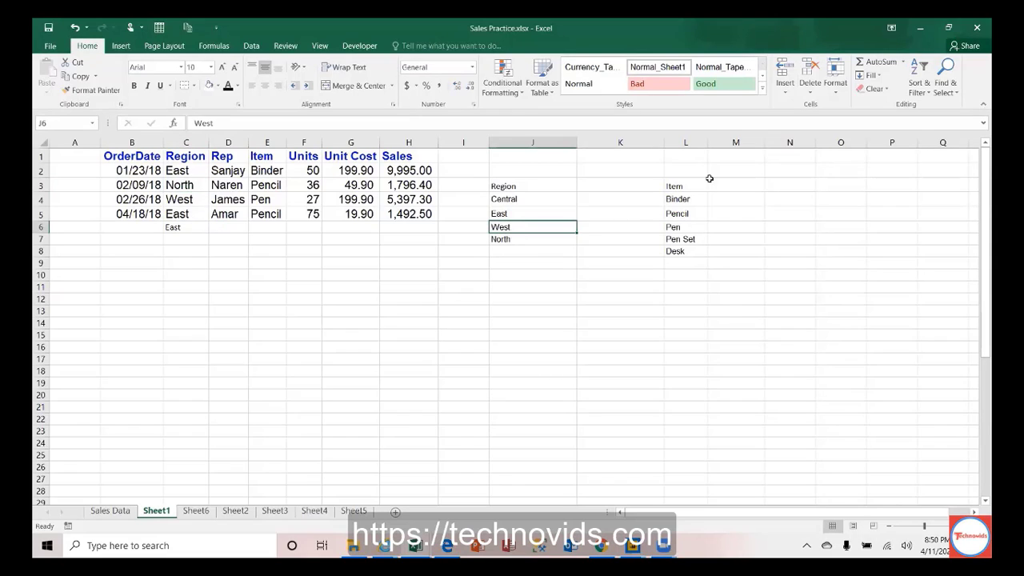
pyautogui.moveTo(678, 198); pyautogui.dragTo(680, 252)
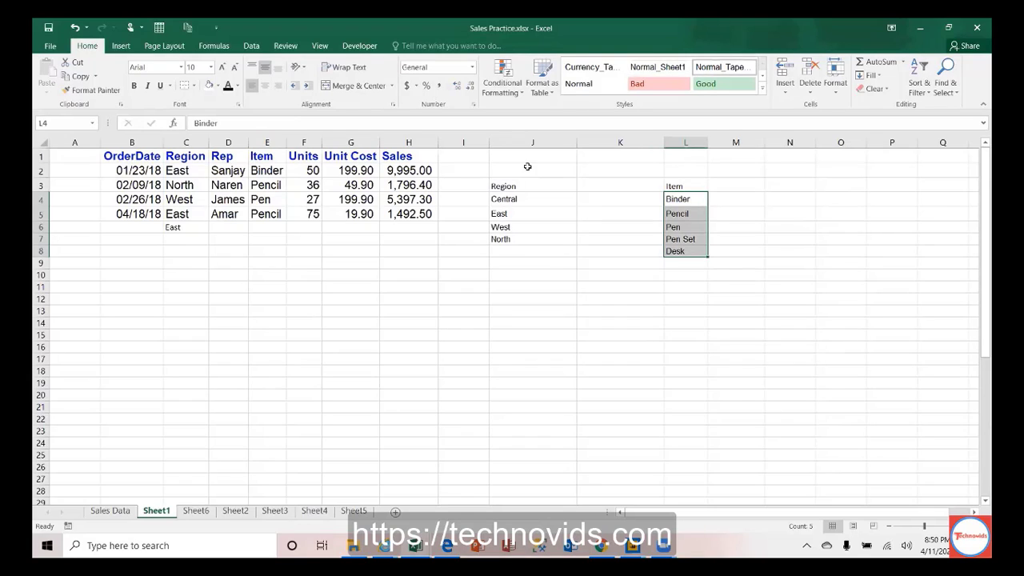
pyautogui.click(266, 141)
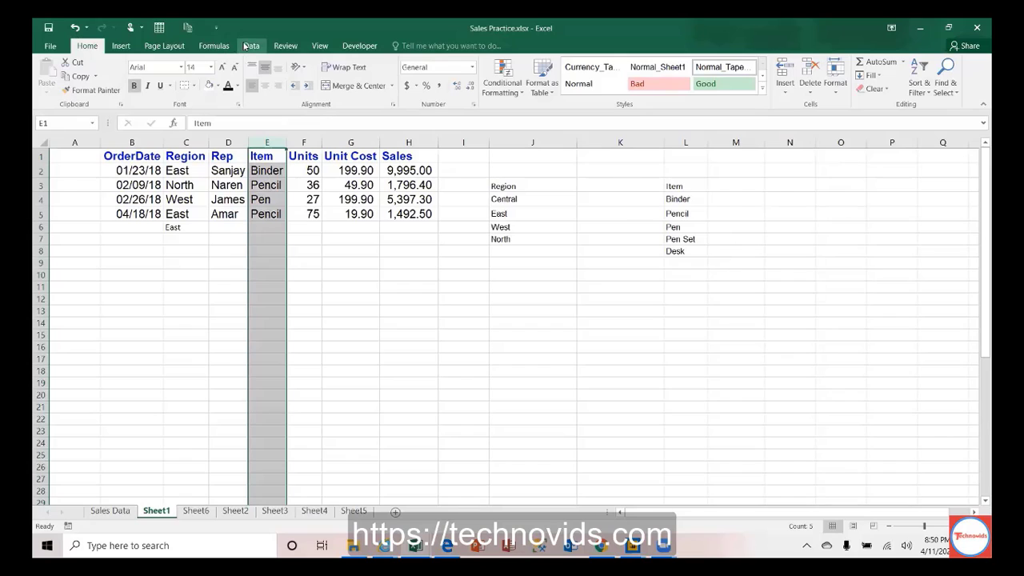
# Step: Give column E List validation with source =$L$4:$L$8 (Binder, Pencil, Pen, Pen Set, Desk)
pyautogui.click(250, 46)
pyautogui.click(632, 94)
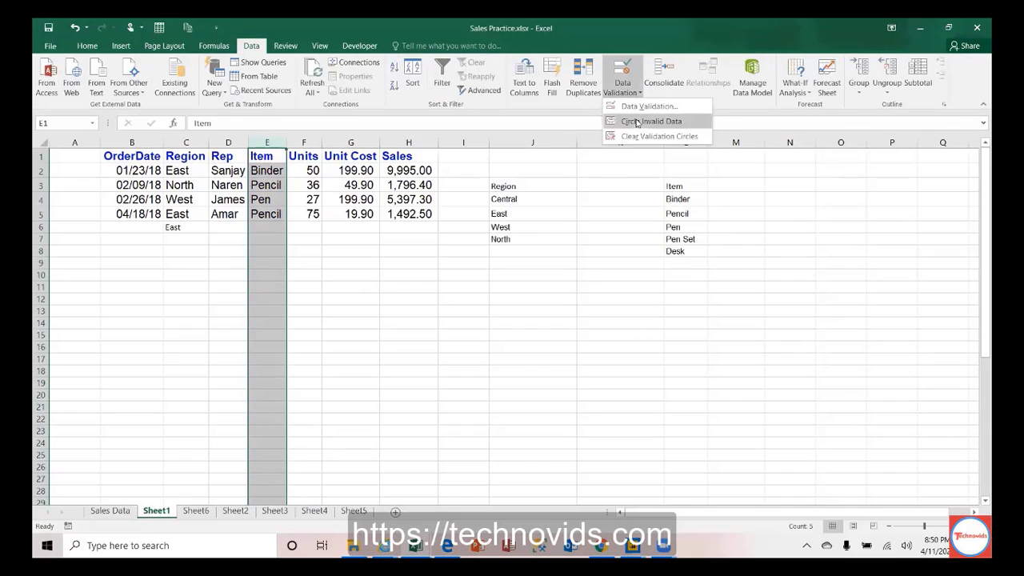
pyautogui.click(650, 110)
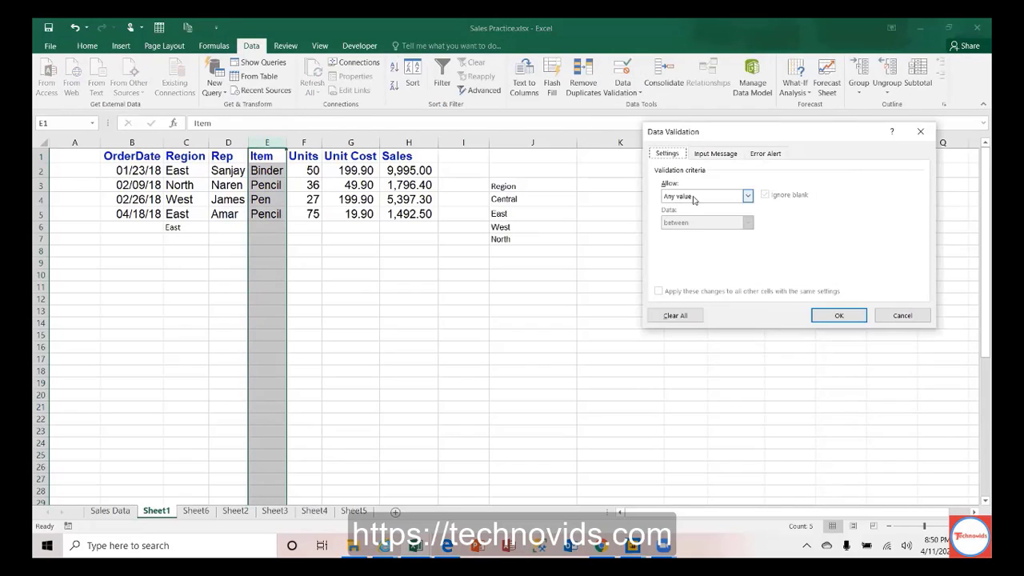
pyautogui.click(694, 200)
pyautogui.click(689, 234)
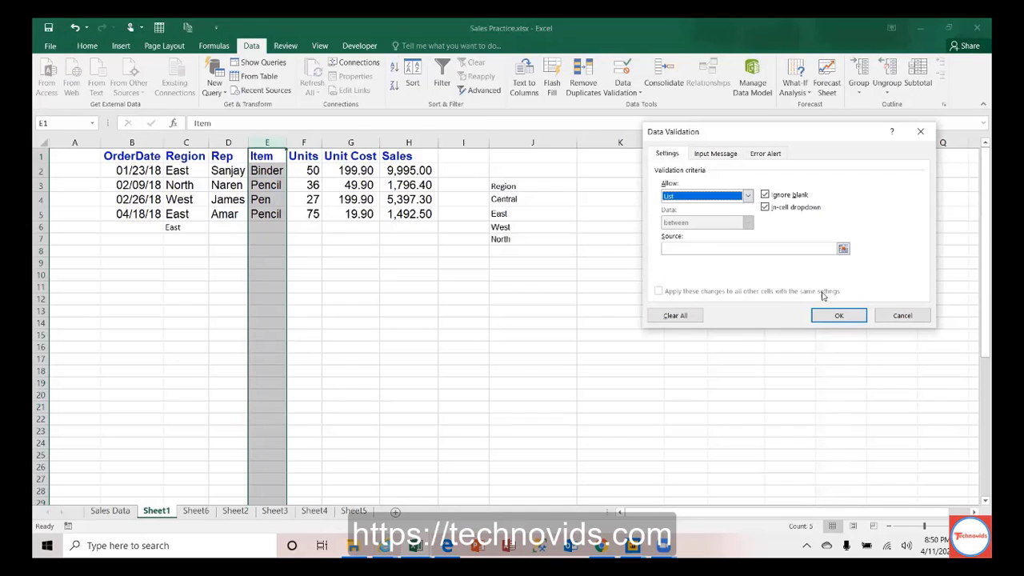
pyautogui.moveTo(723, 135); pyautogui.dragTo(717, 138)
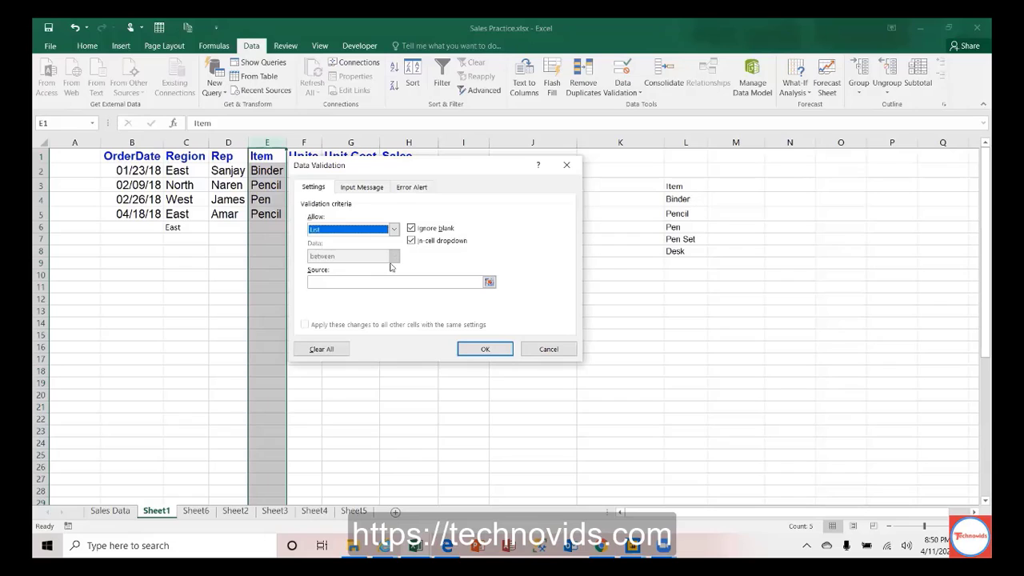
pyautogui.click(342, 281)
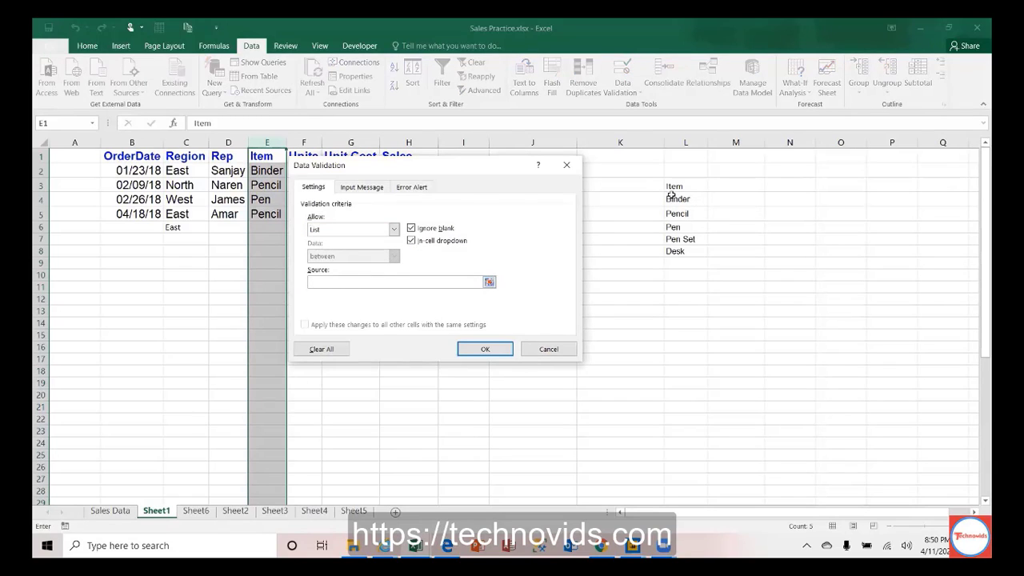
pyautogui.moveTo(677, 199); pyautogui.dragTo(679, 255)
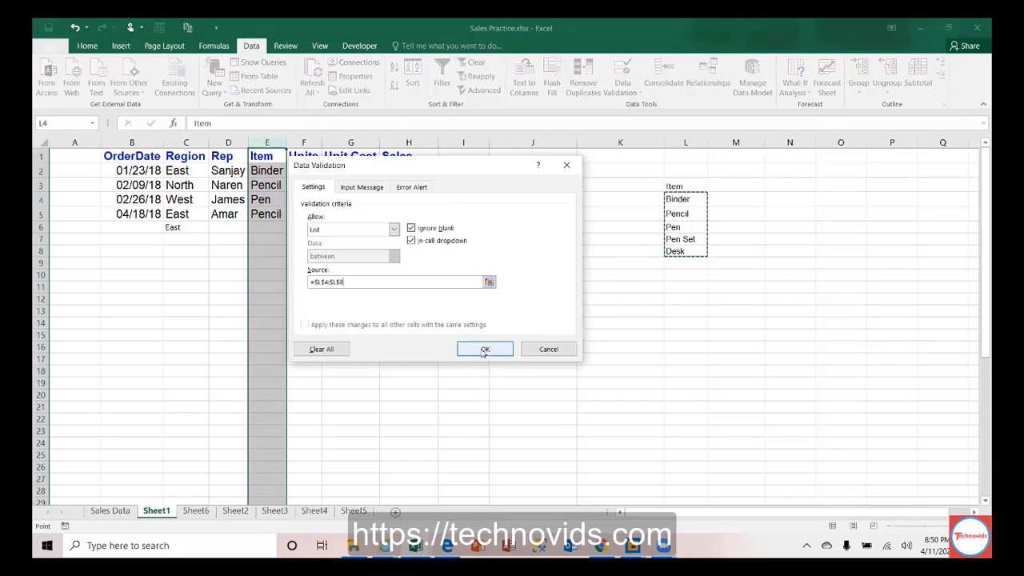
pyautogui.click(484, 349)
pyautogui.click(267, 170)
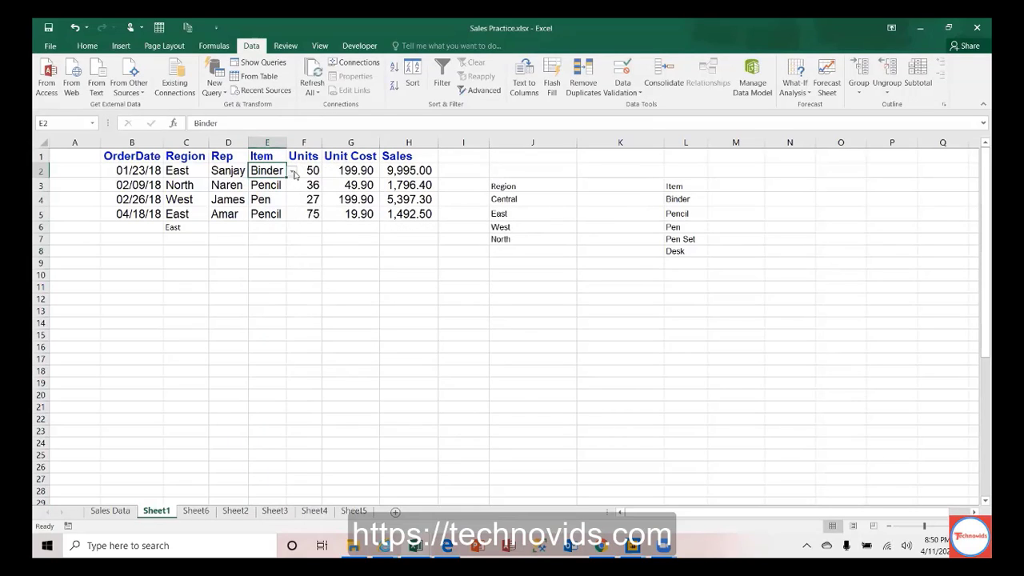
pyautogui.click(294, 174)
# Step: Pick Pencil for E2, then enter Disk in E6 and dismiss the validation error
pyautogui.click(281, 191)
pyautogui.click(275, 213)
pyautogui.click(272, 226)
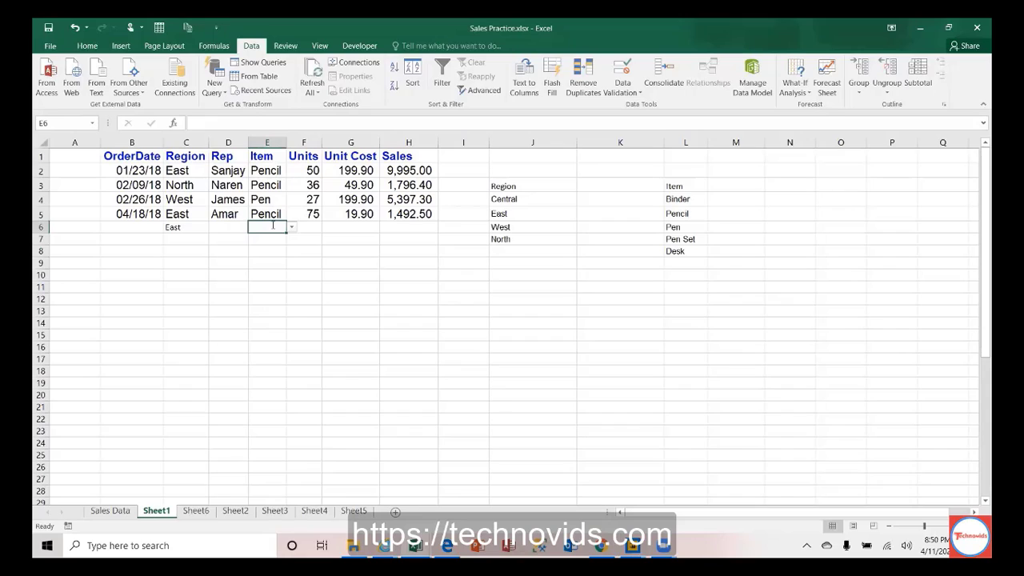
pyautogui.write('Pe')
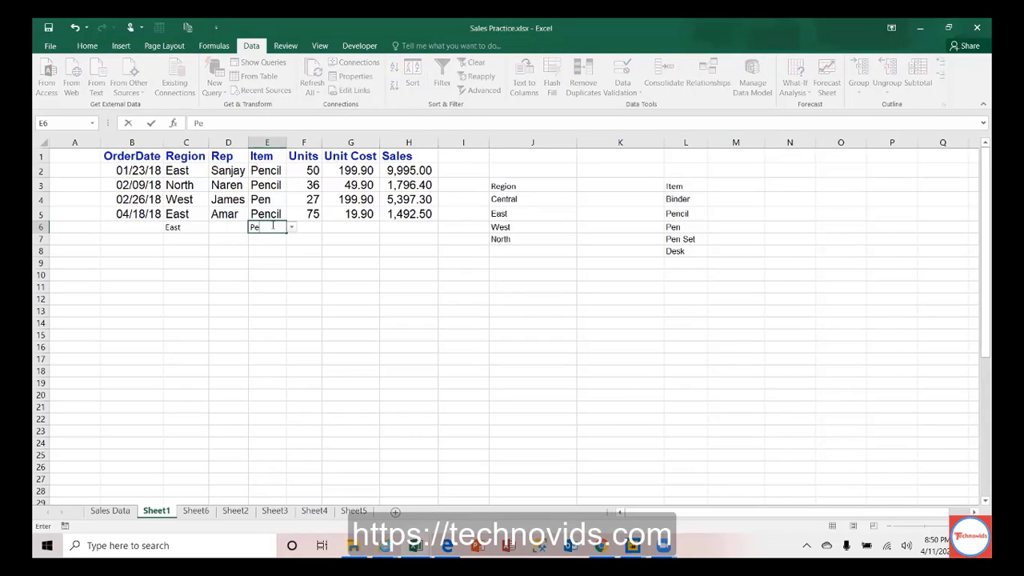
pyautogui.write('Disk')
pyautogui.press('Return')
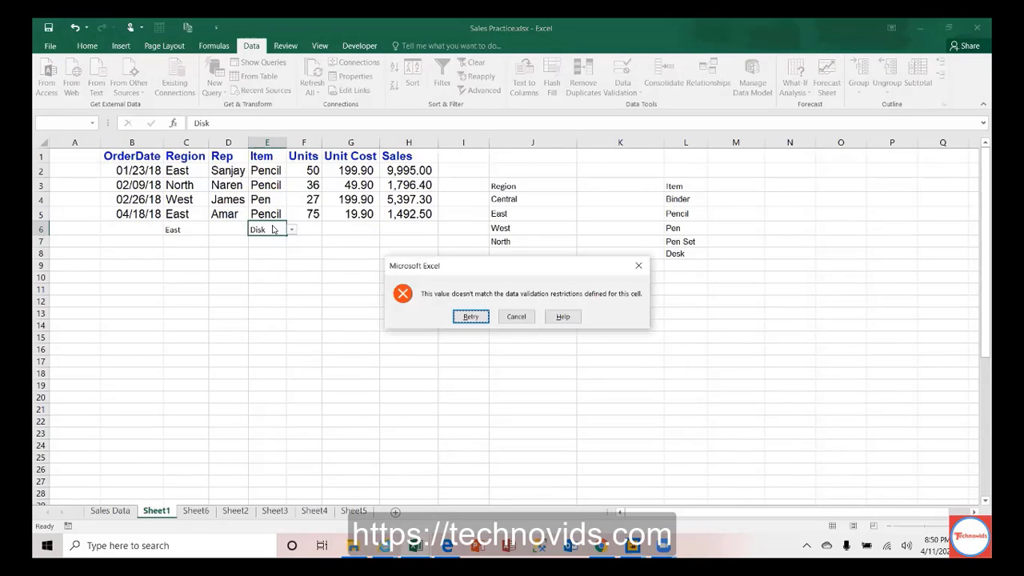
pyautogui.click(515, 317)
# Step: Choose Binder for E6 from its Item dropdown
pyautogui.click(291, 228)
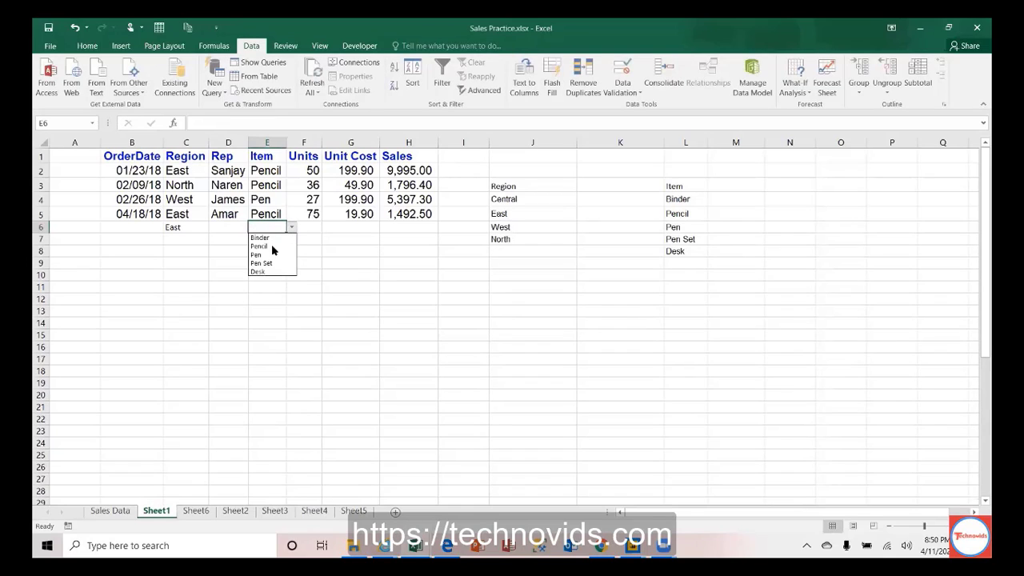
pyautogui.click(268, 272)
pyautogui.click(292, 228)
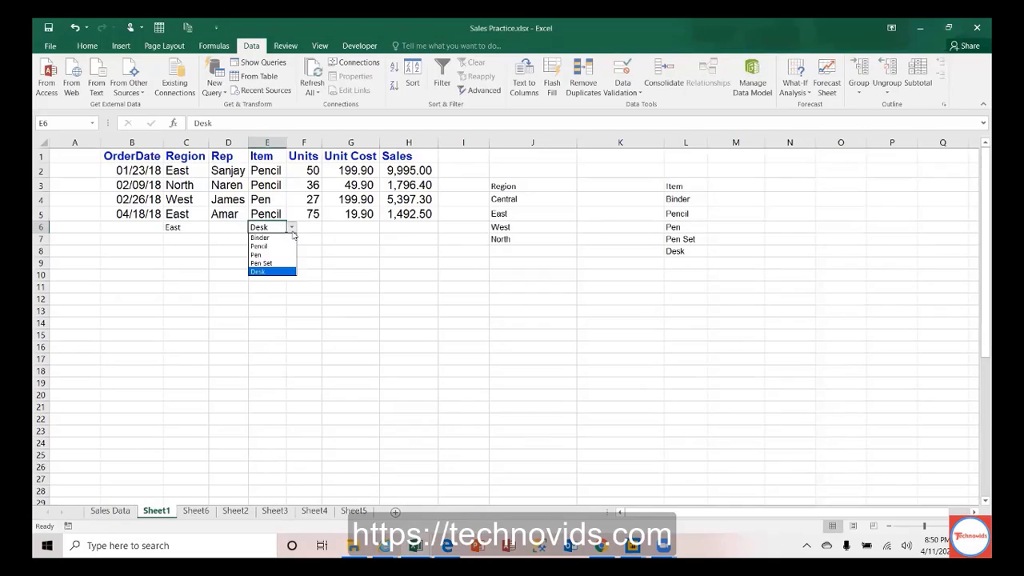
pyautogui.click(268, 237)
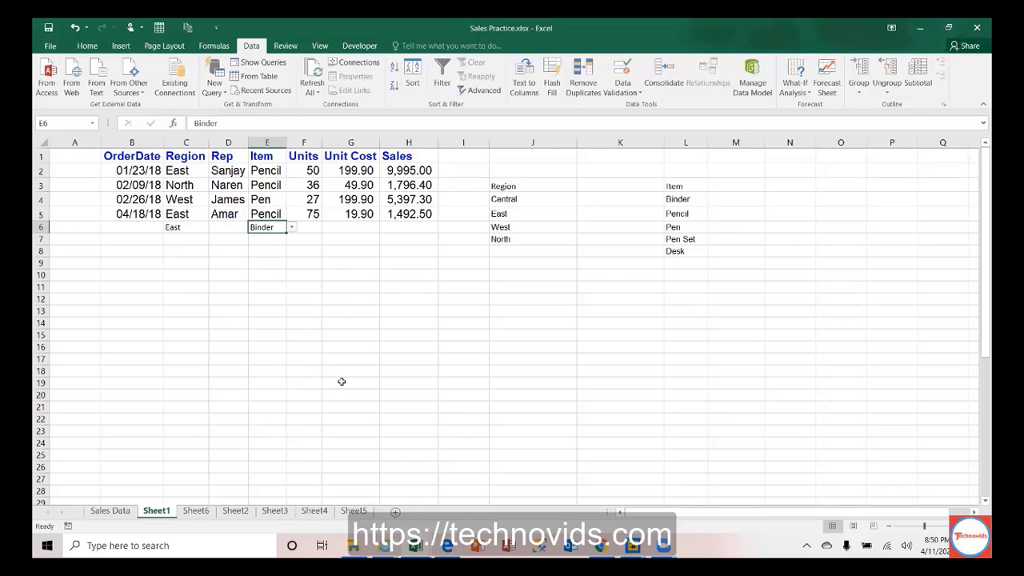
pyautogui.hotkey('alt', 'Tab')
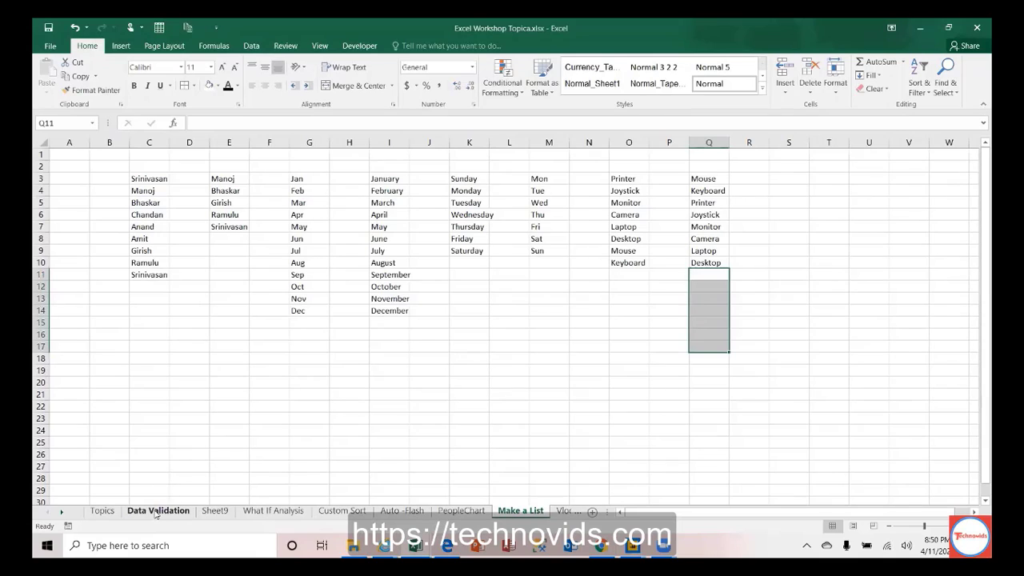
# Step: In Excel Workshop Topica's Topics sheet, fill topic 6's row A8:B8 orange
pyautogui.click(156, 512)
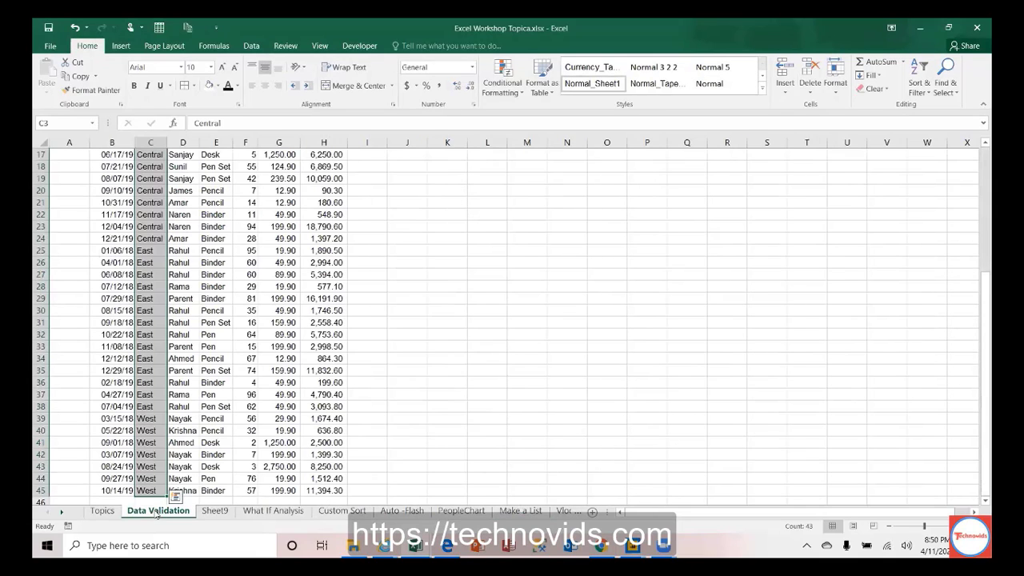
pyautogui.click(103, 511)
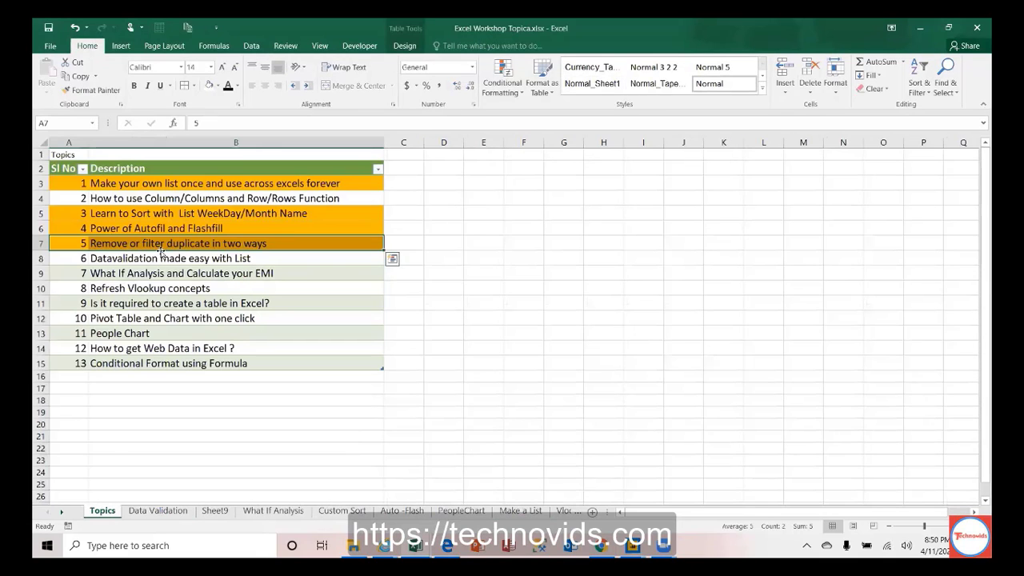
pyautogui.click(73, 258)
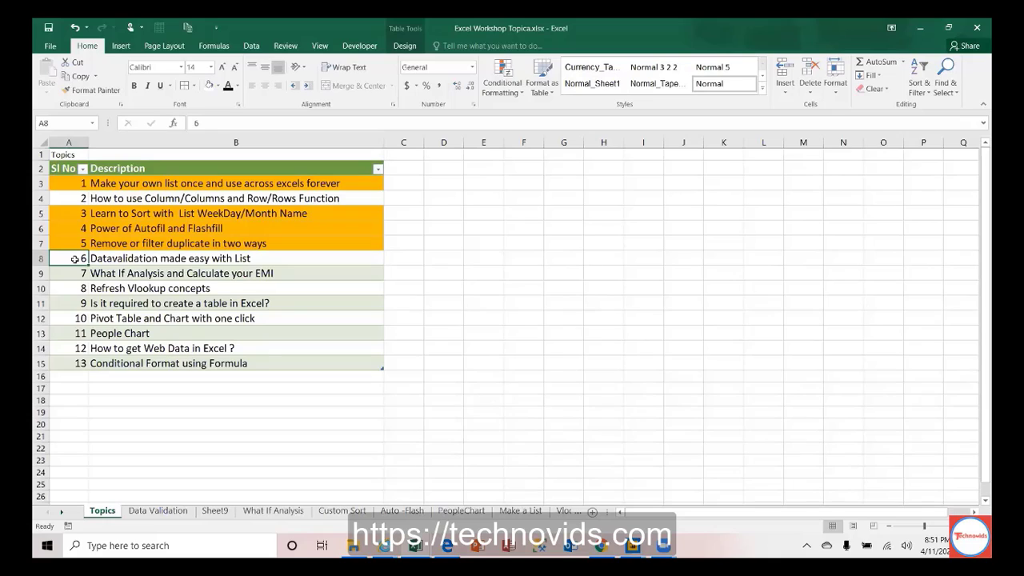
pyautogui.hotkey('shift', 'Right')
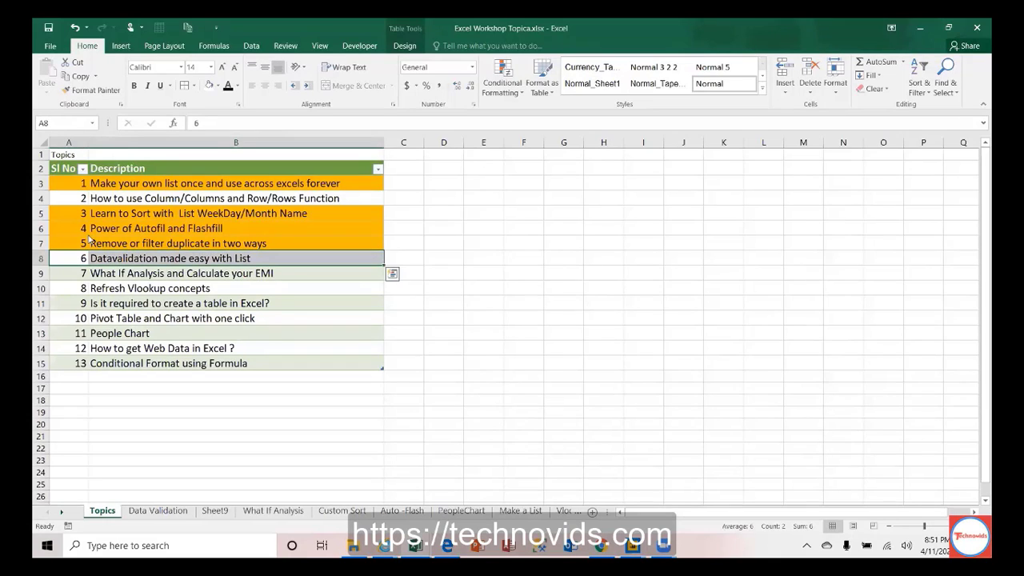
pyautogui.click(218, 86)
pyautogui.click(228, 181)
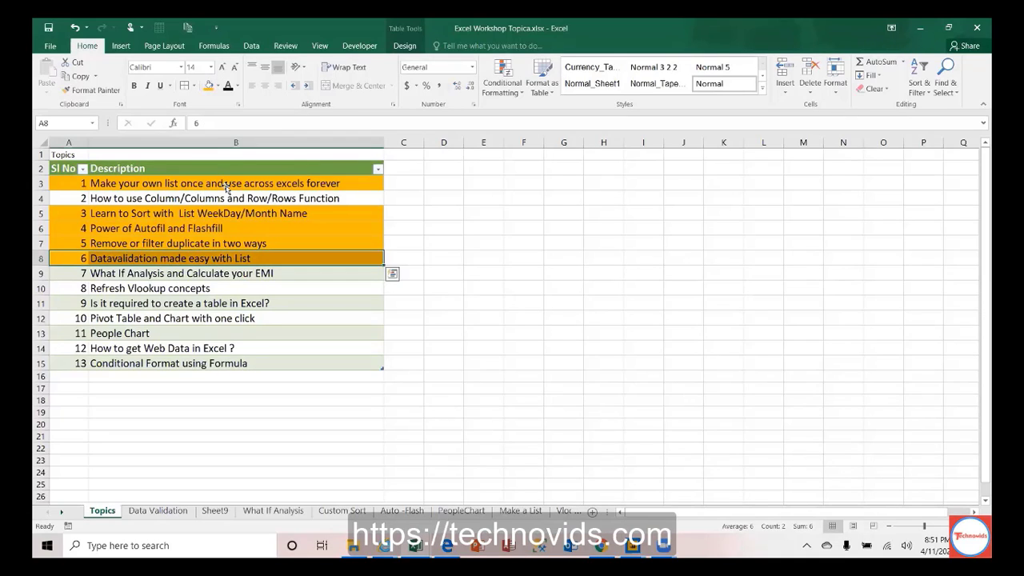
# Step: Select topic 7's row A9:B9, then go to the What If Analysis sheet
pyautogui.click(70, 196)
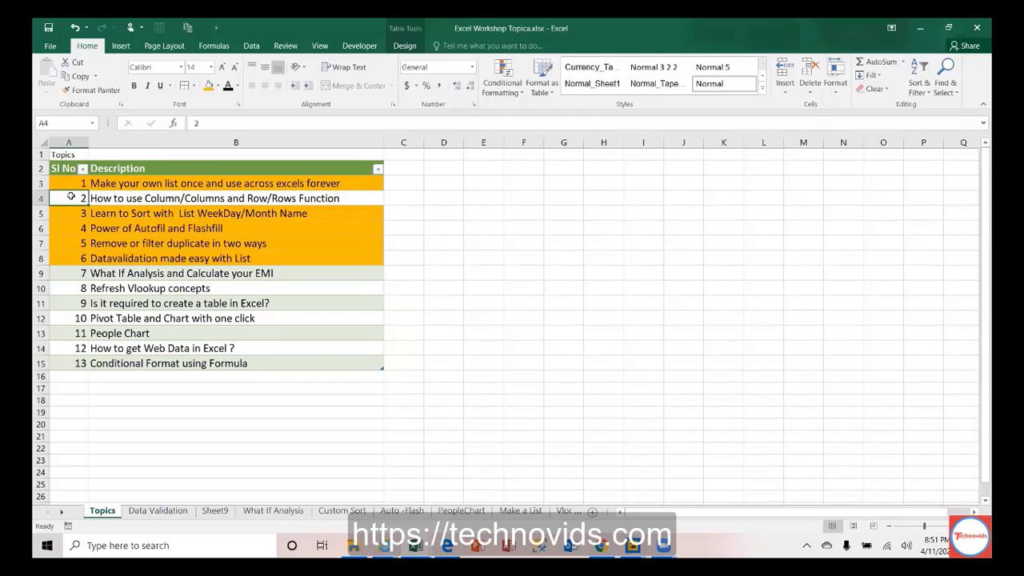
pyautogui.press('Down')
pyautogui.press('Down')
pyautogui.press('Down')
pyautogui.press('Down')
pyautogui.press('Down')
pyautogui.press('Down')
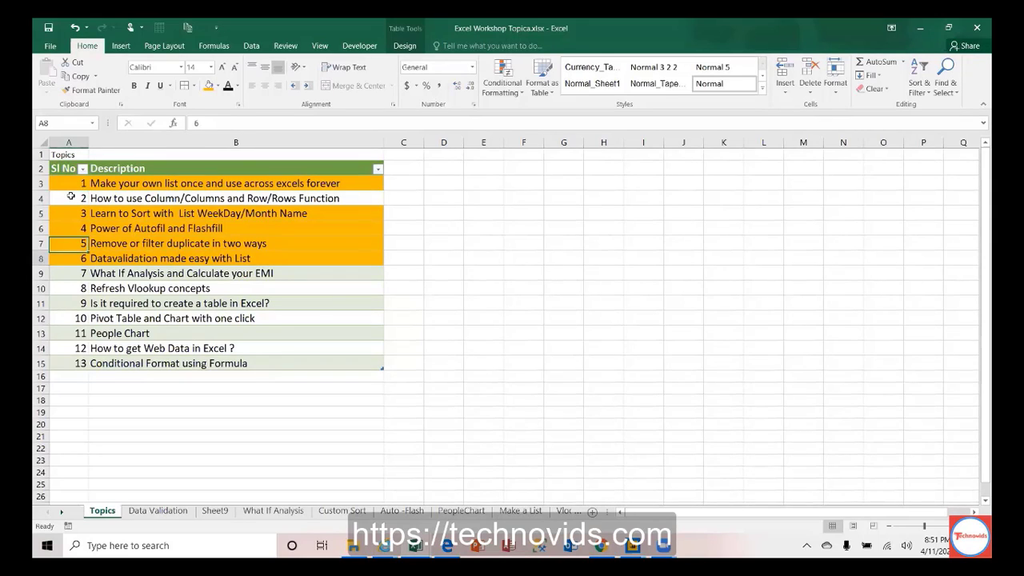
pyautogui.press('Up')
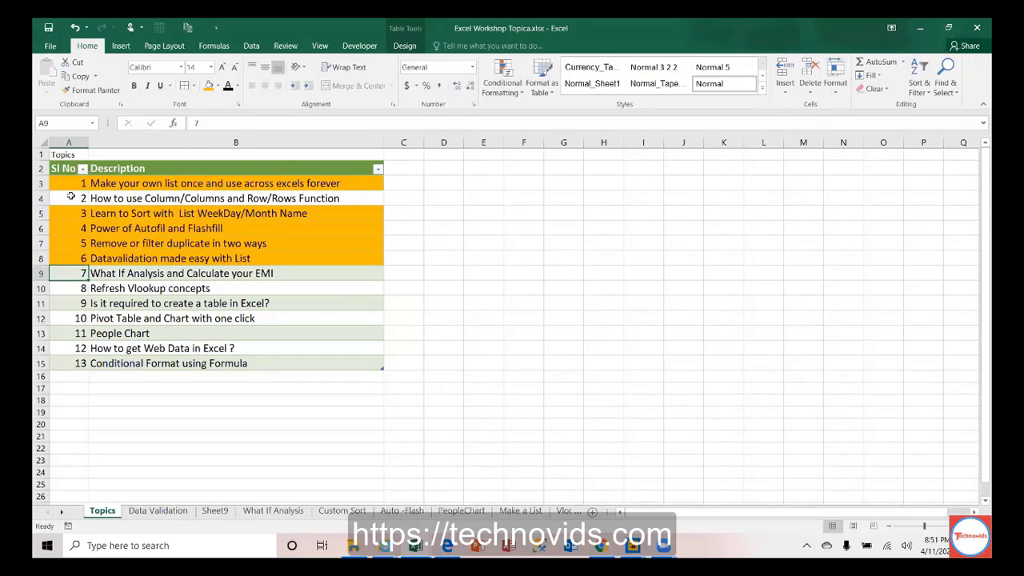
pyautogui.hotkey('shift', 'Right')
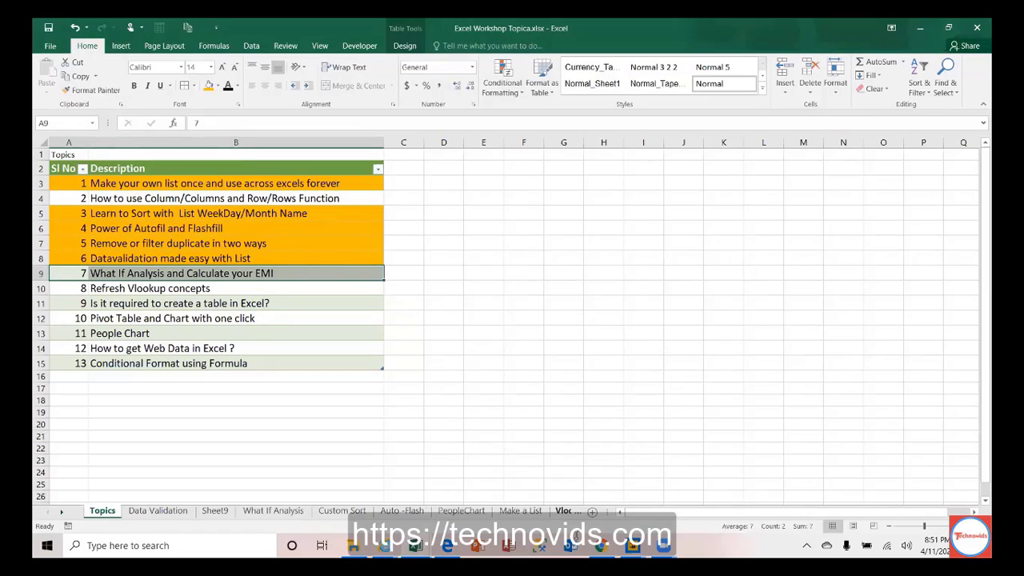
pyautogui.click(61, 512)
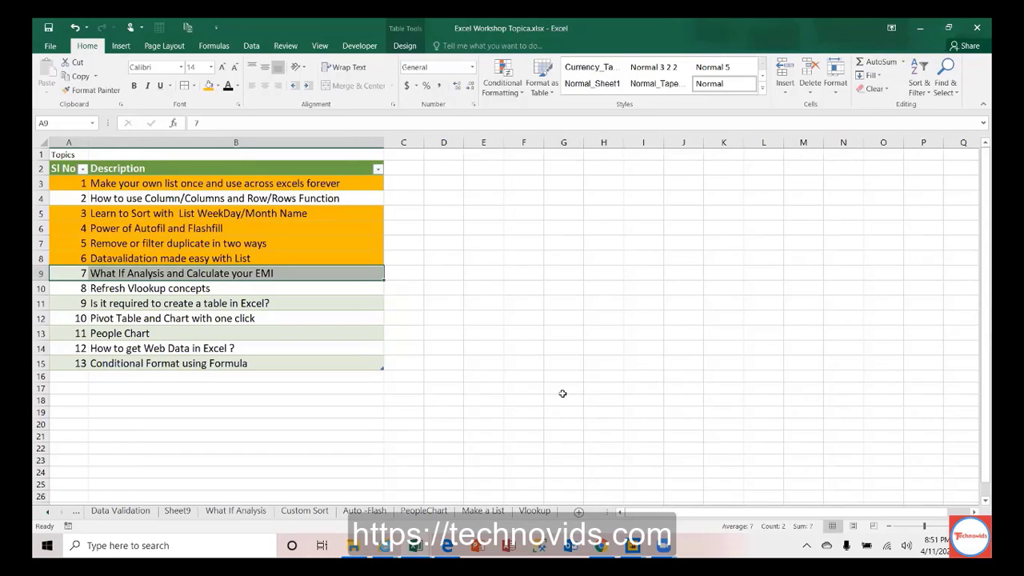
pyautogui.click(230, 512)
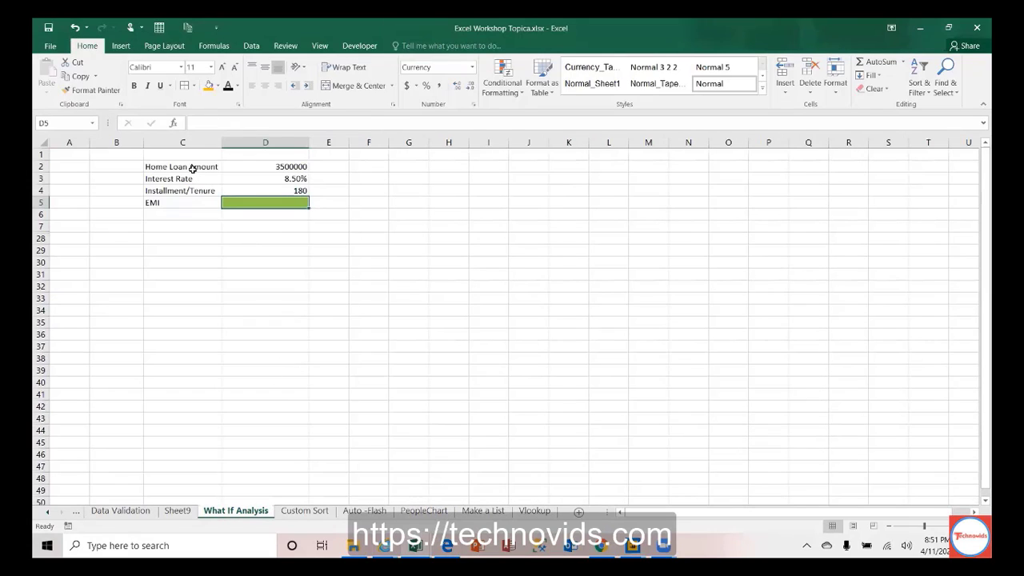
pyautogui.click(202, 168)
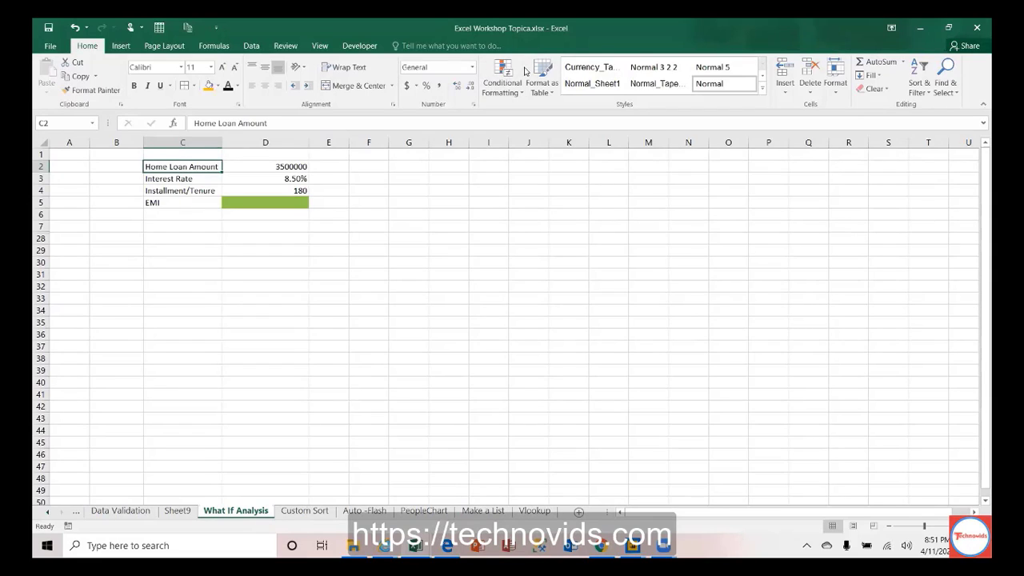
pyautogui.press('Right')
pyautogui.press('Right')
pyautogui.press('Right')
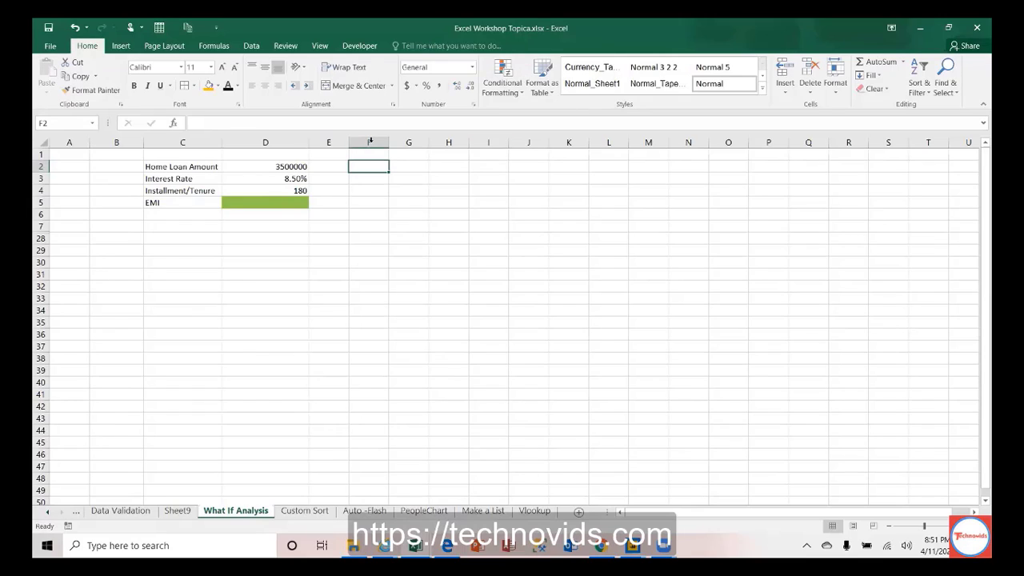
pyautogui.press('Left')
pyautogui.press('Left')
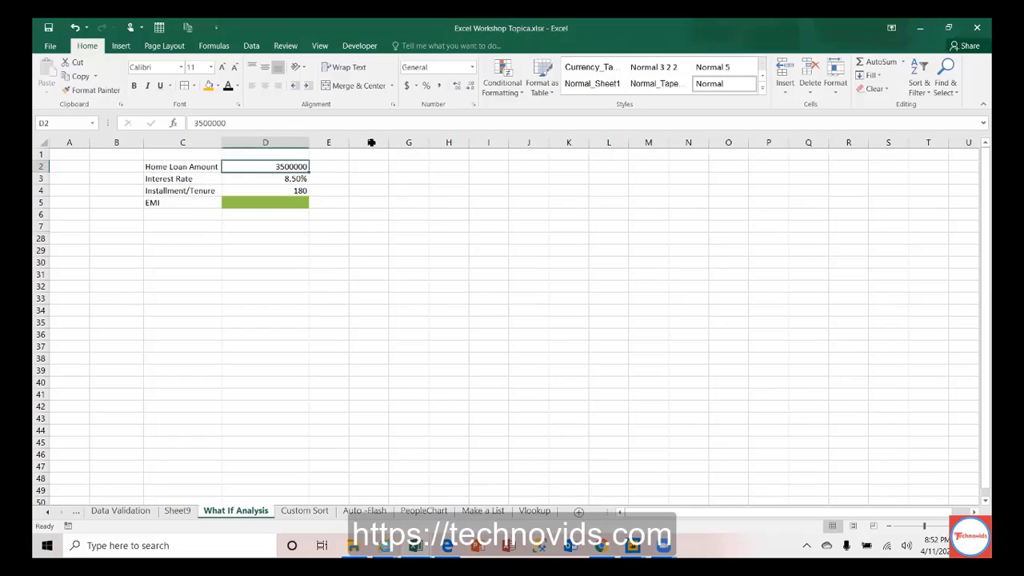
pyautogui.click(295, 179)
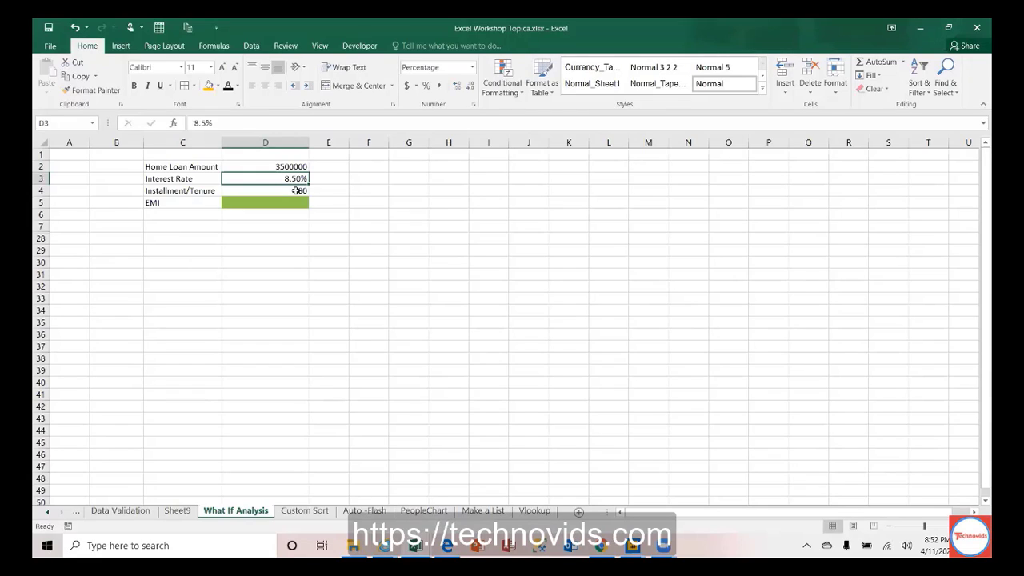
pyautogui.click(296, 190)
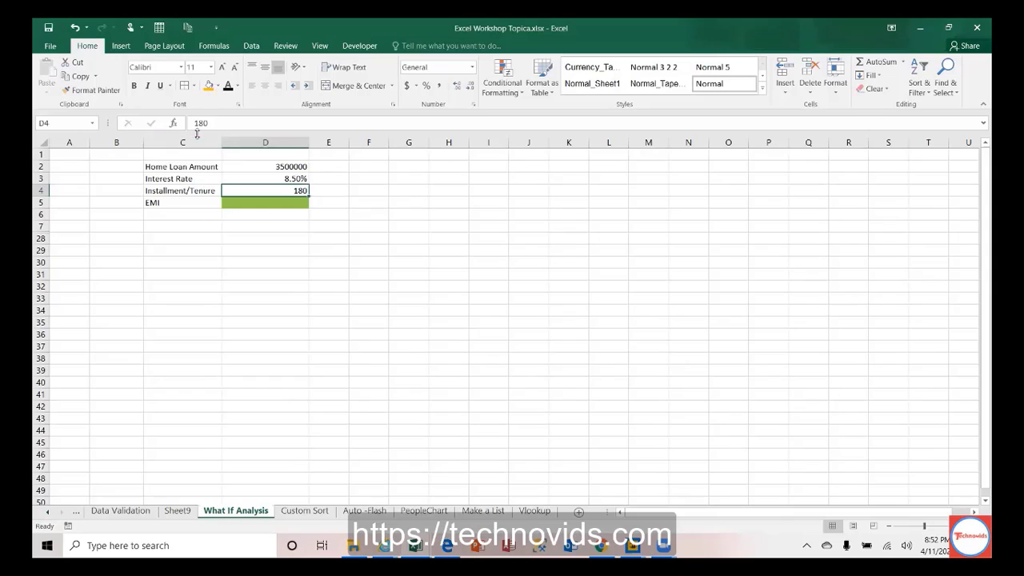
pyautogui.click(190, 190)
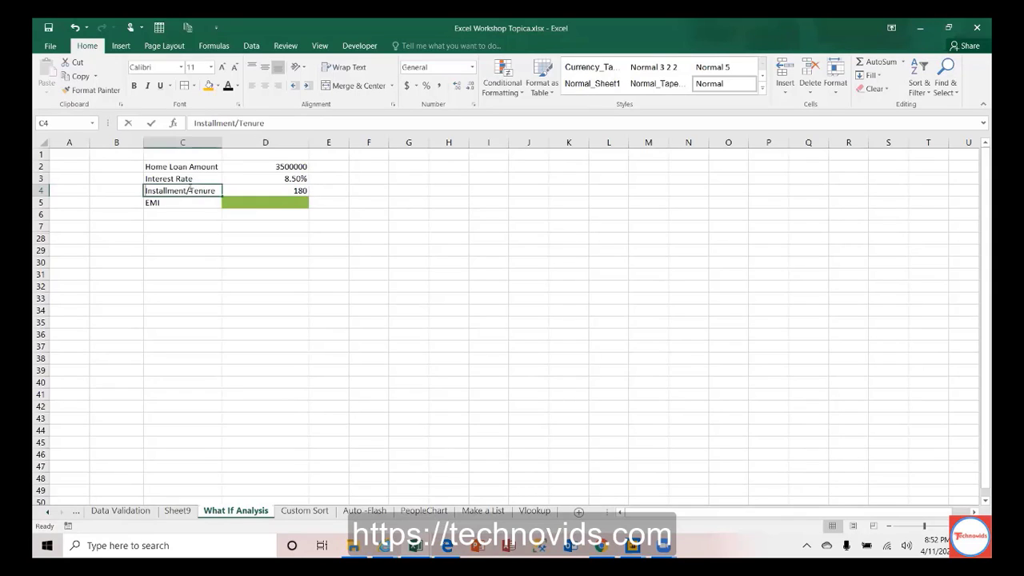
pyautogui.doubleClick(190, 190)
pyautogui.moveTo(190, 190); pyautogui.dragTo(226, 190)
pyautogui.write('i')
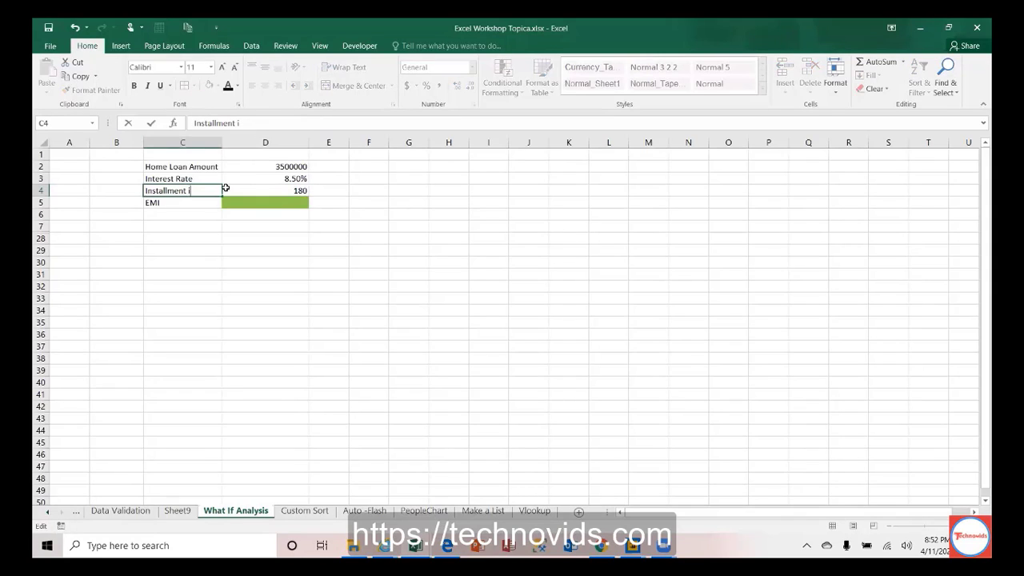
pyautogui.write('n Months')
pyautogui.press('Return')
pyautogui.doubleClick(220, 141)
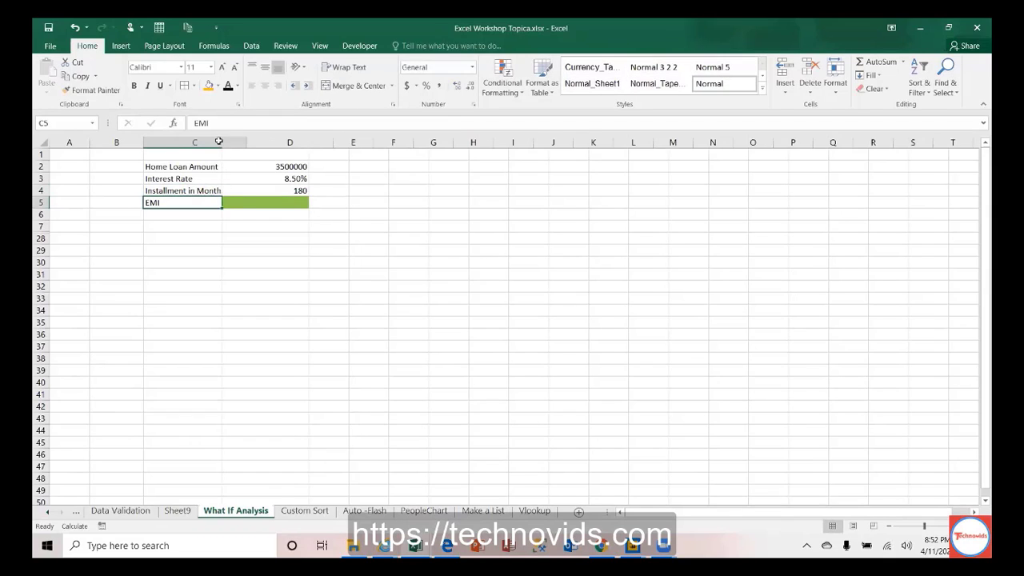
pyautogui.click(312, 192)
pyautogui.click(392, 189)
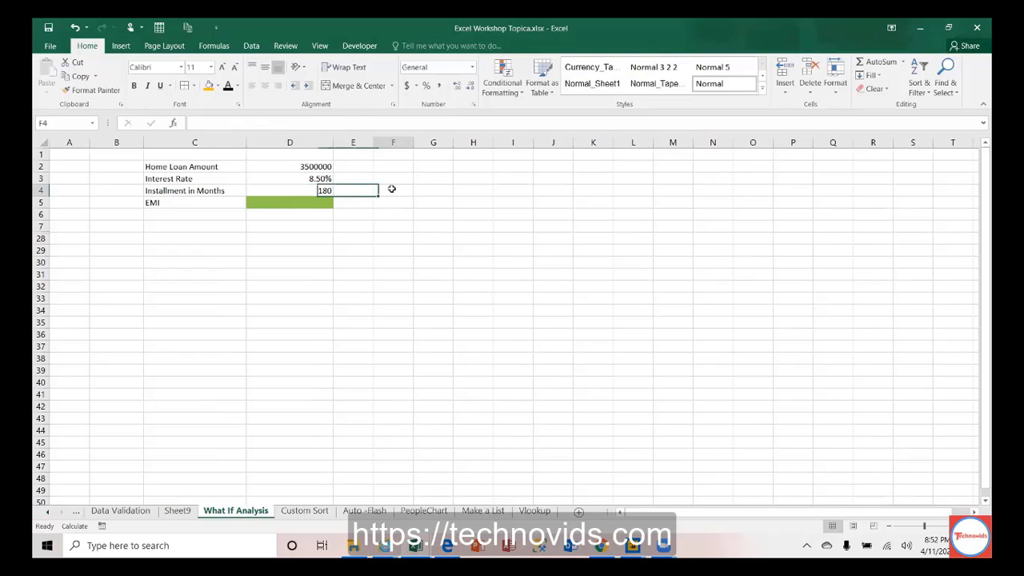
pyautogui.write('=180/')
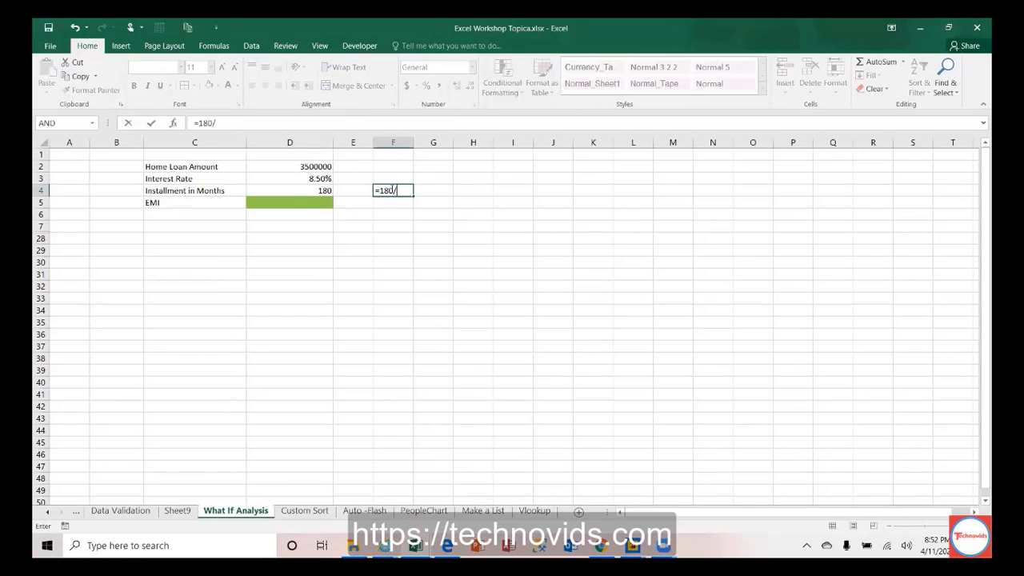
pyautogui.write('12')
pyautogui.press('Return')
pyautogui.click(392, 189)
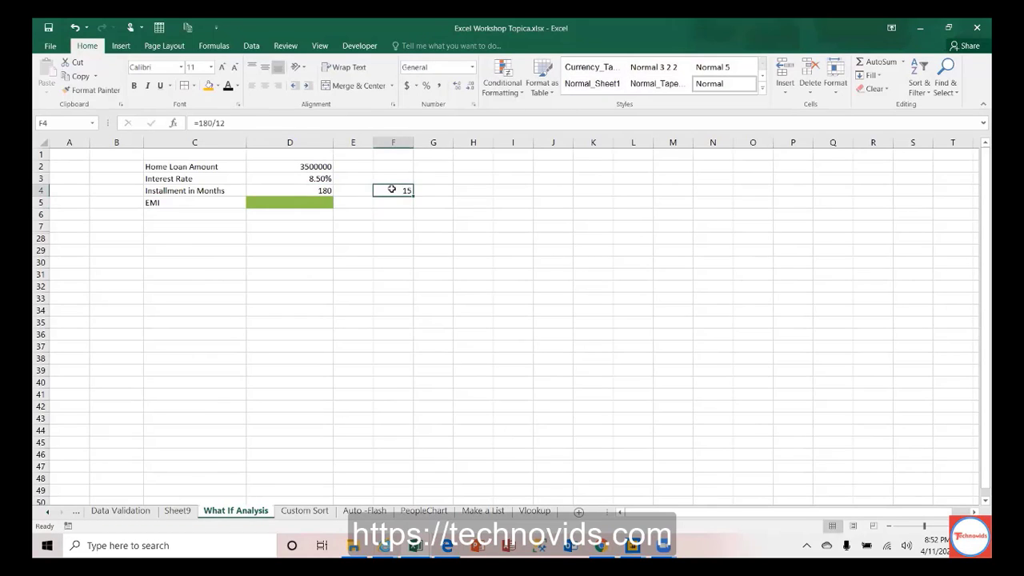
pyautogui.press('Delete')
pyautogui.click(319, 203)
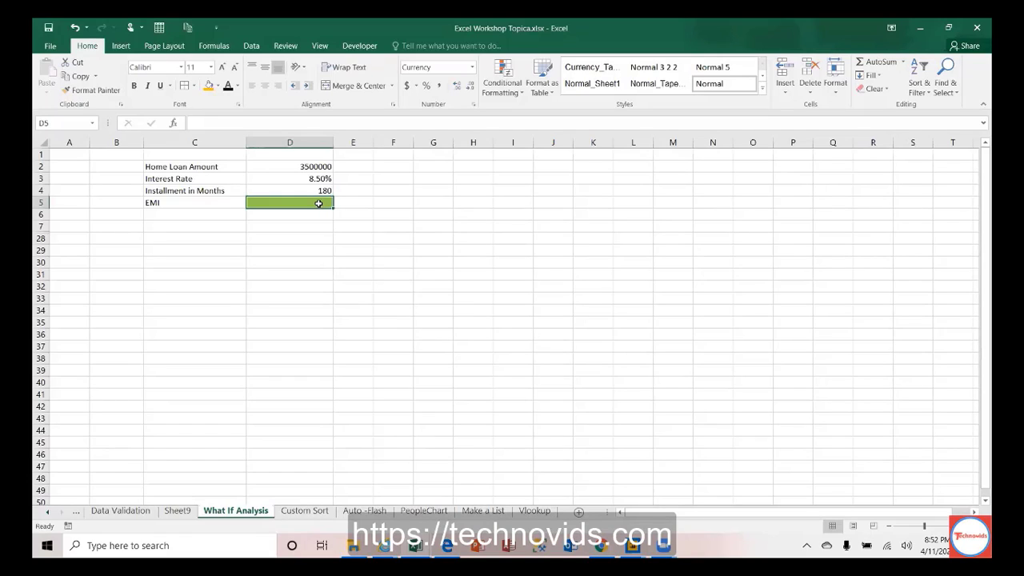
# Step: Insert the PMT function from the Financial list into the EMI cell D5
pyautogui.click(218, 45)
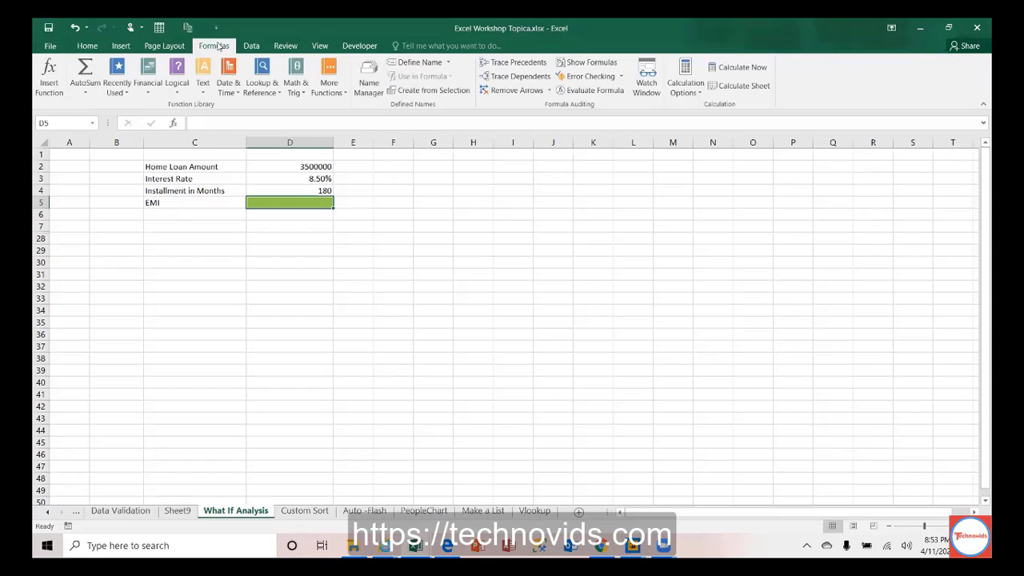
pyautogui.click(151, 86)
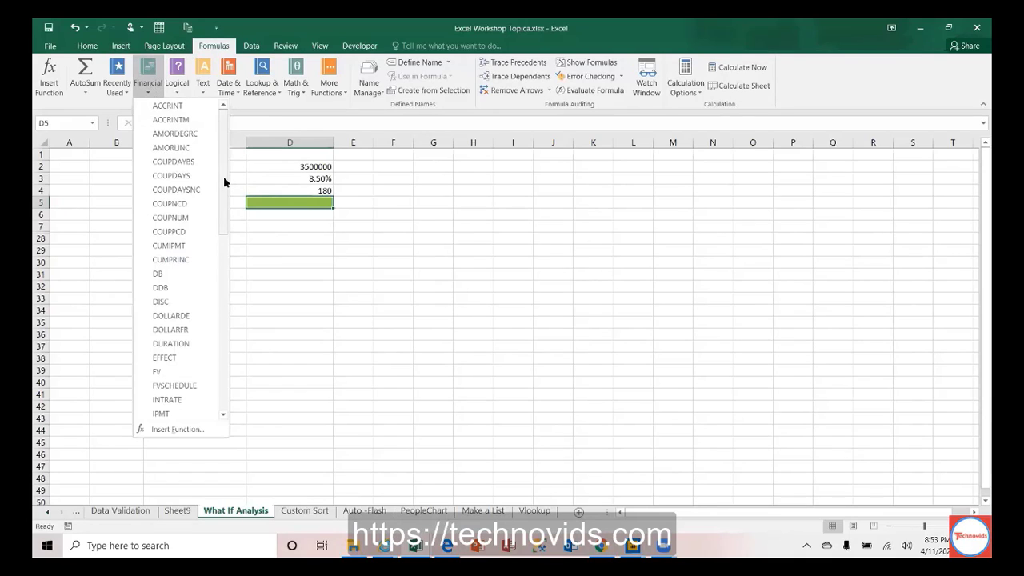
pyautogui.moveTo(224, 176); pyautogui.dragTo(225, 332)
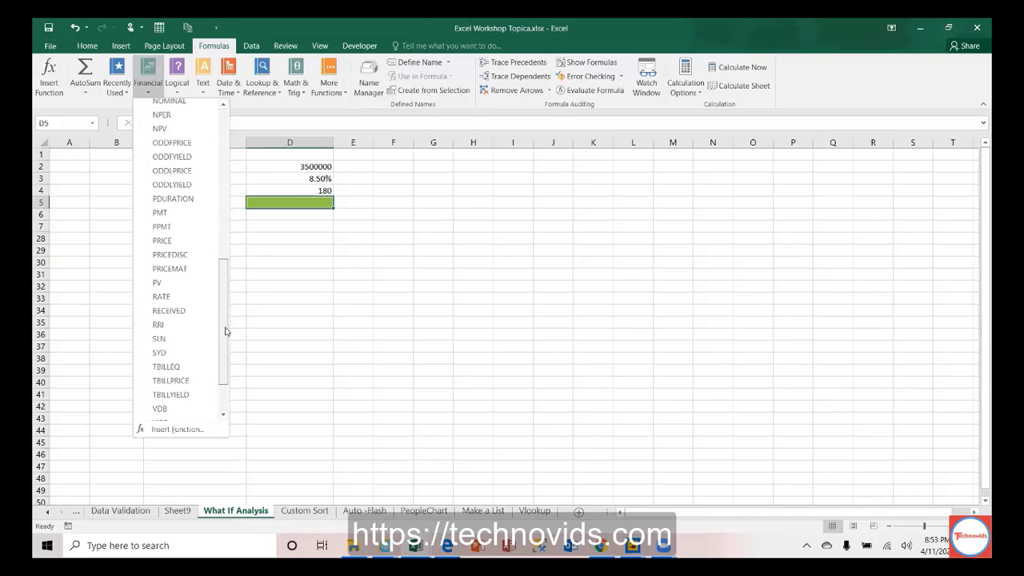
pyautogui.click(161, 213)
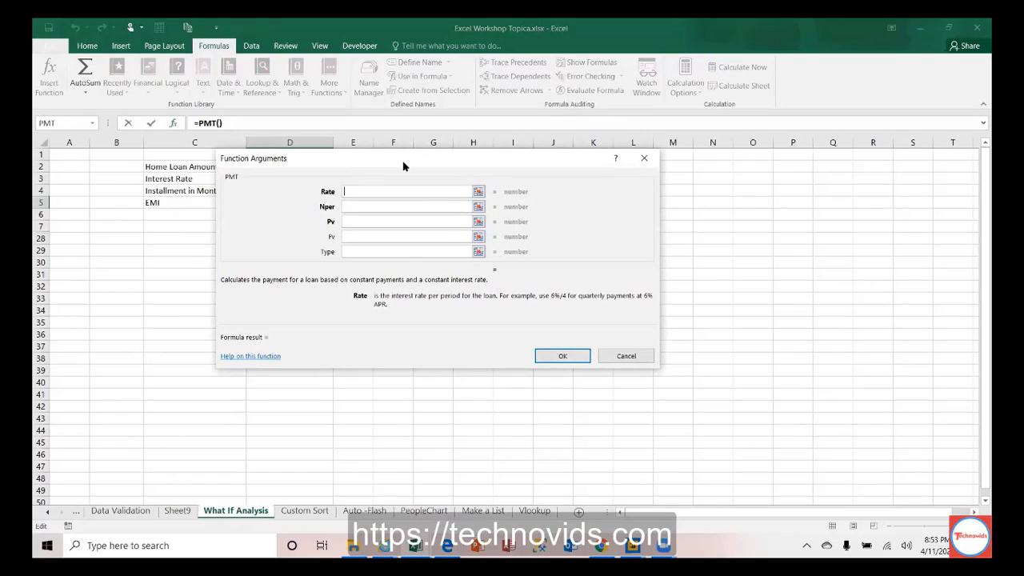
pyautogui.moveTo(403, 165); pyautogui.dragTo(594, 126)
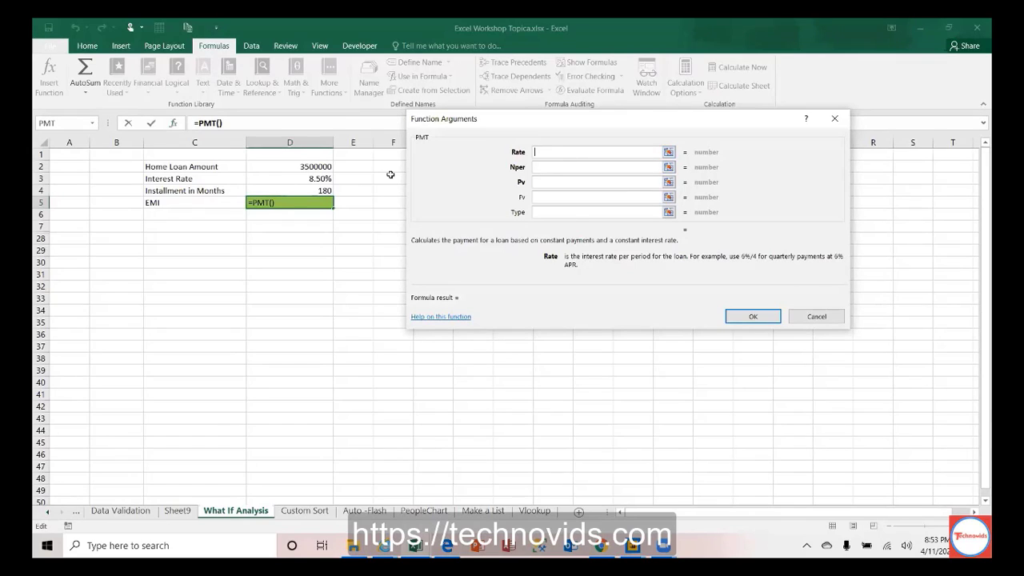
# Step: Set PMT's Rate to D3/12, Nper to D4 and Pv to D2, giving ($34,466)
pyautogui.click(303, 178)
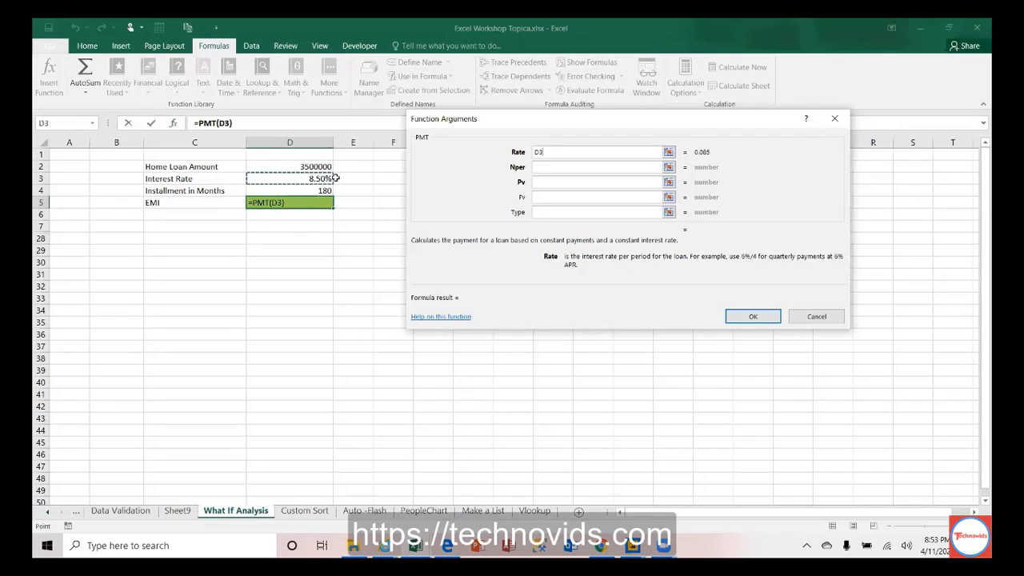
pyautogui.click(583, 166)
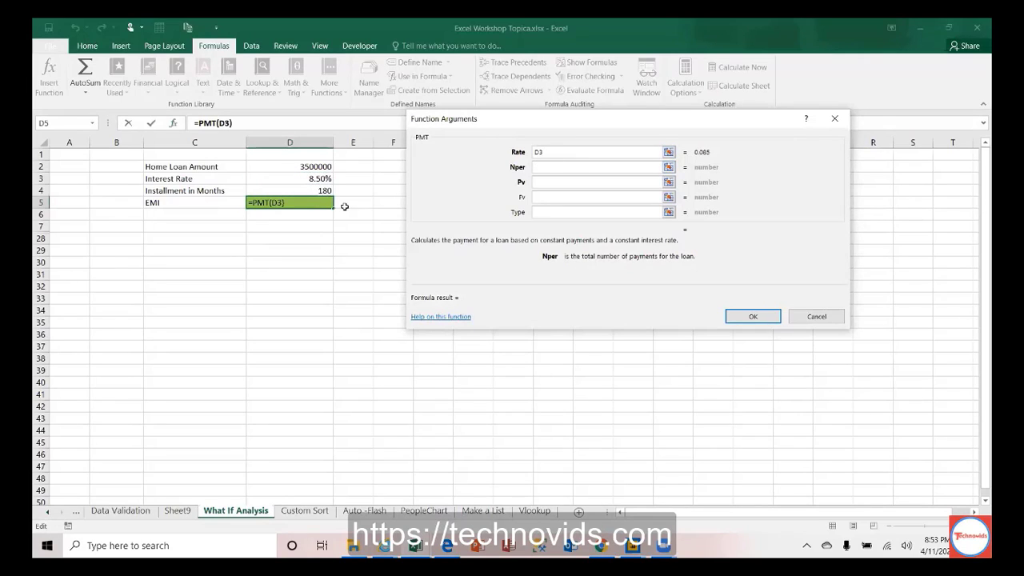
pyautogui.click(311, 189)
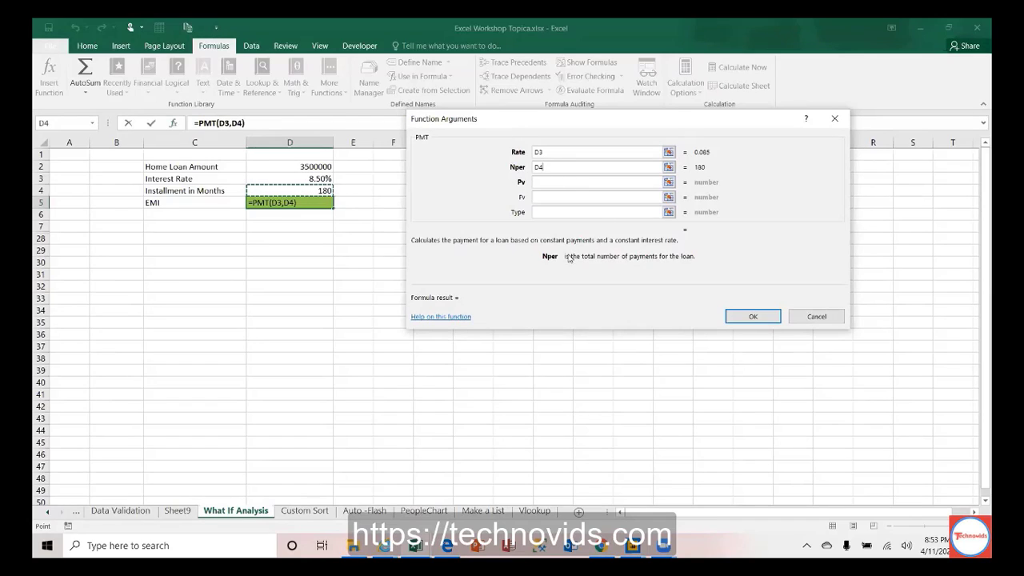
pyautogui.click(543, 182)
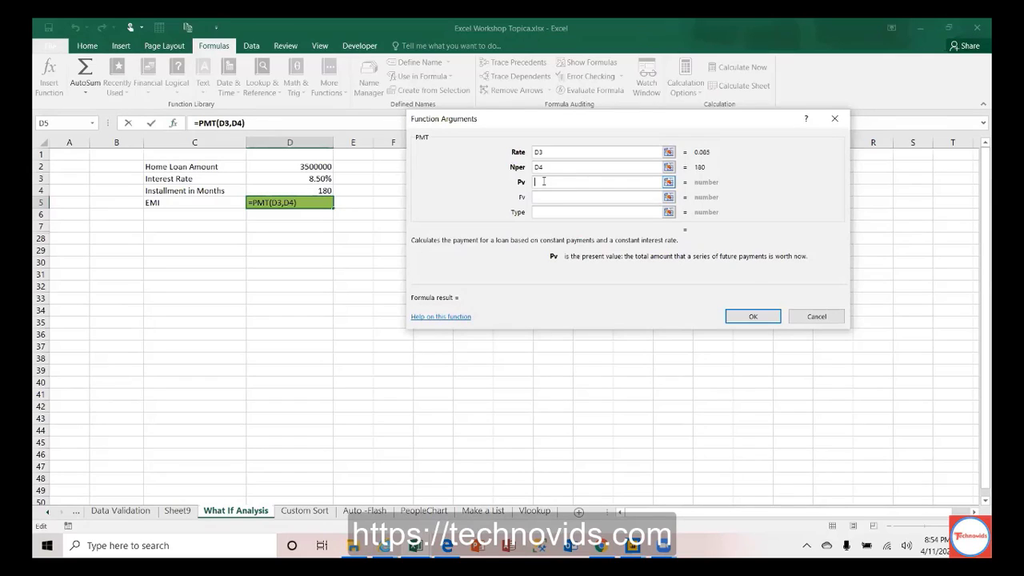
pyautogui.click(312, 167)
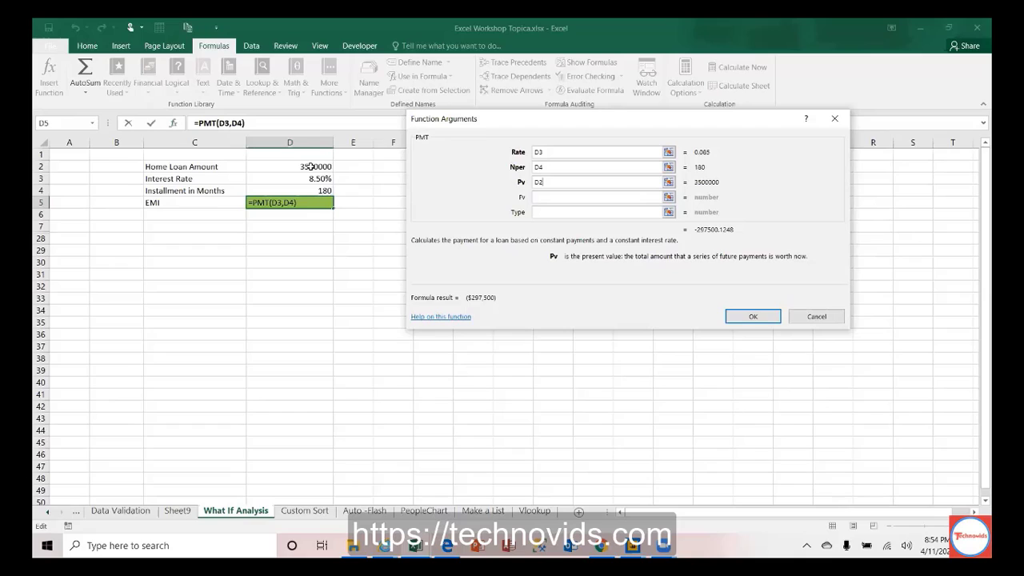
pyautogui.click(585, 152)
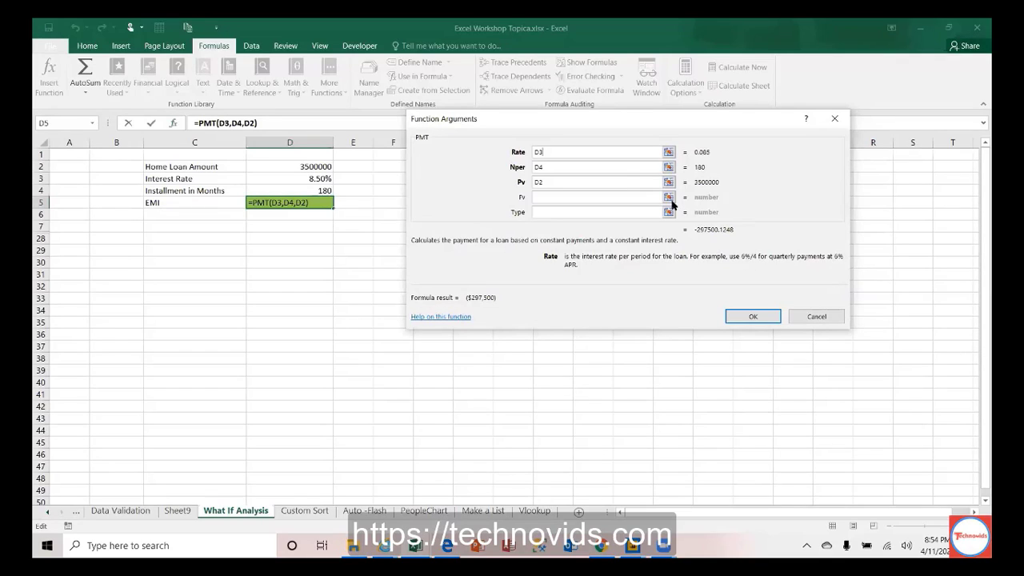
pyautogui.write('/12')
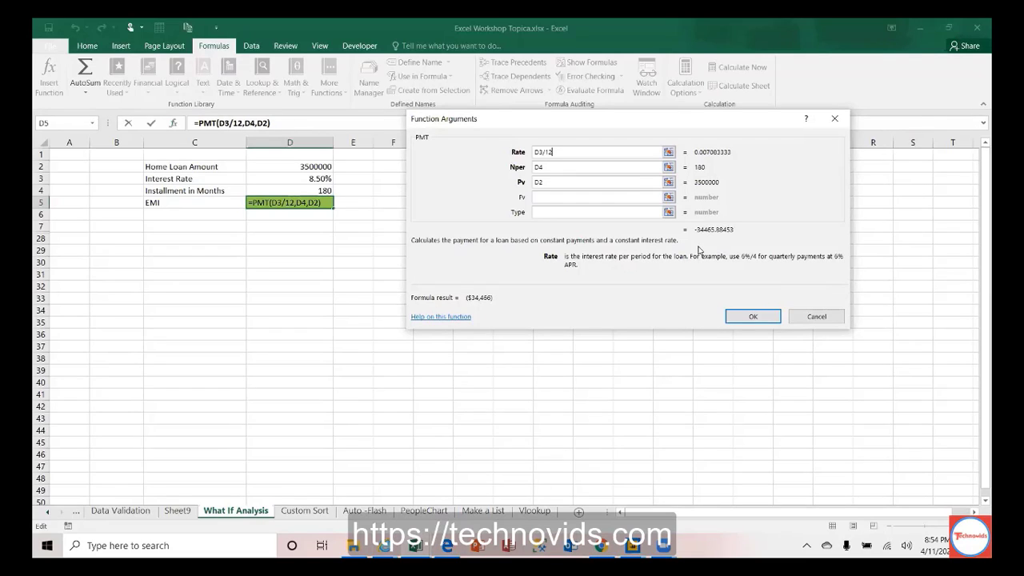
pyautogui.click(753, 318)
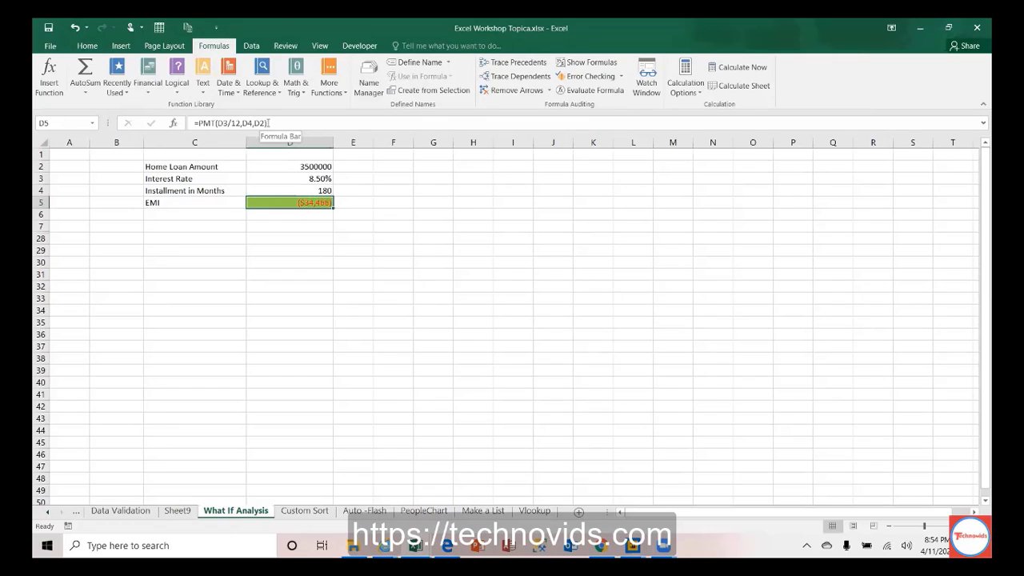
# Step: Edit D5 to =PMT(D3/12,D4,D2*-1) so the EMI shows as $34,466
pyautogui.click(266, 123)
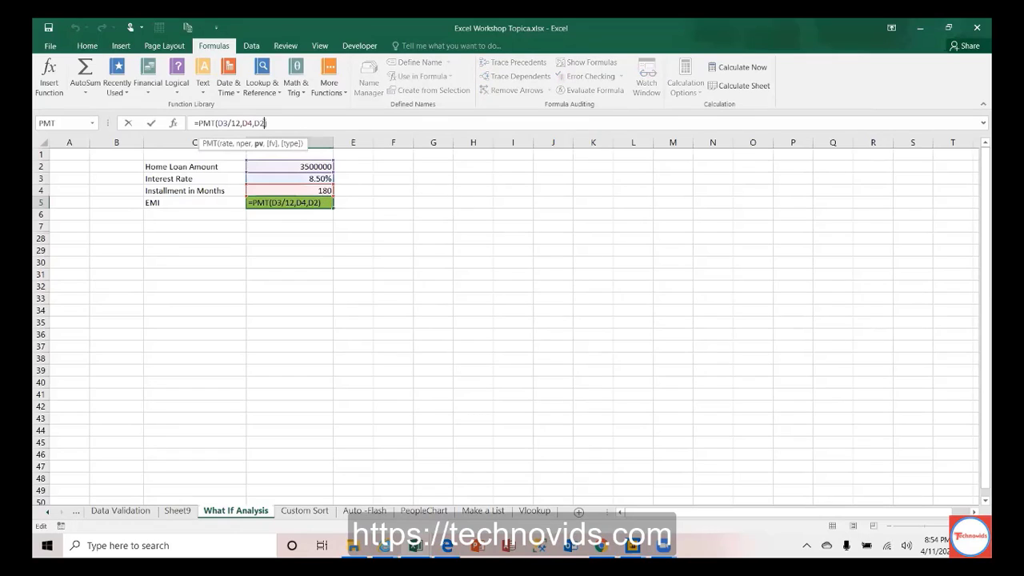
pyautogui.write('*-1')
pyautogui.press('Return')
pyautogui.press('Up')
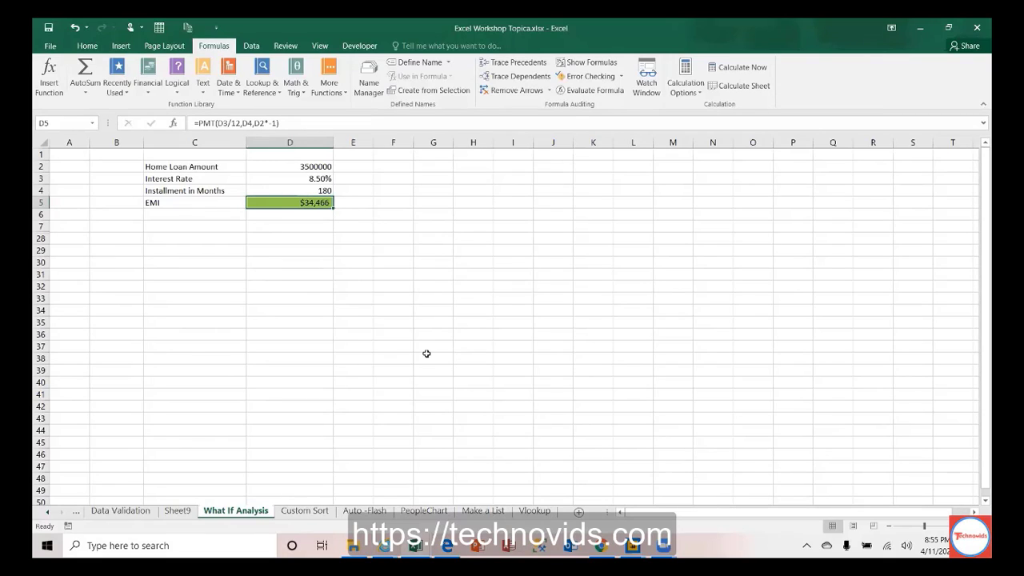
pyautogui.moveTo(384, 545)
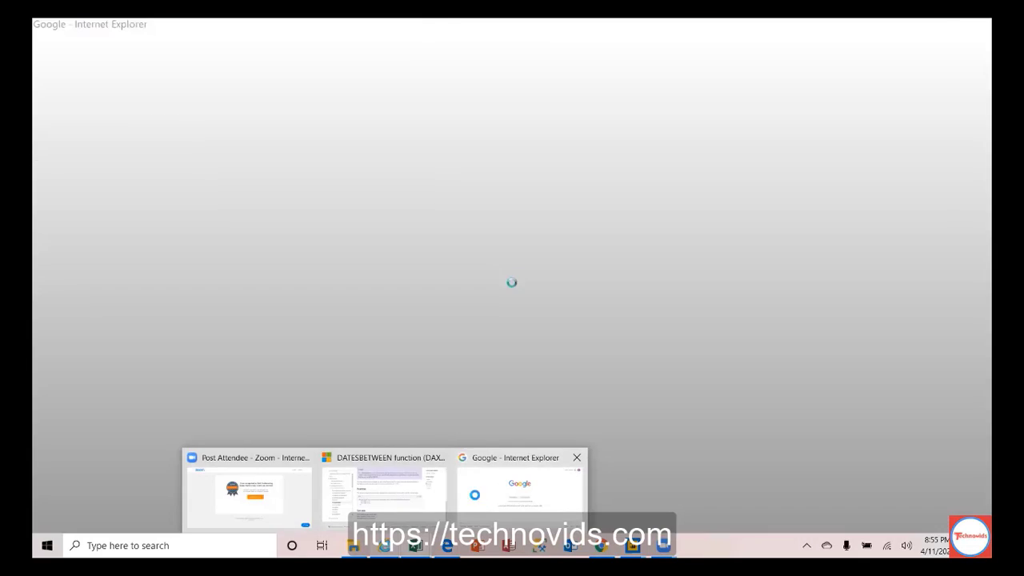
# Step: Search Google for 'emi calculation' in Internet Explorer and open BankBazaar's EMI Calculator
pyautogui.click(483, 506)
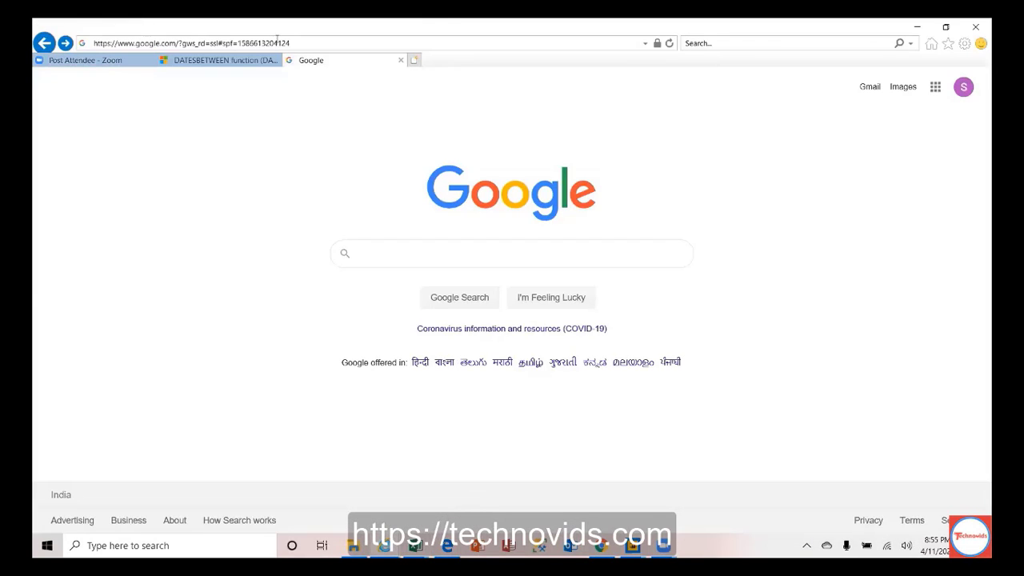
pyautogui.click(277, 42)
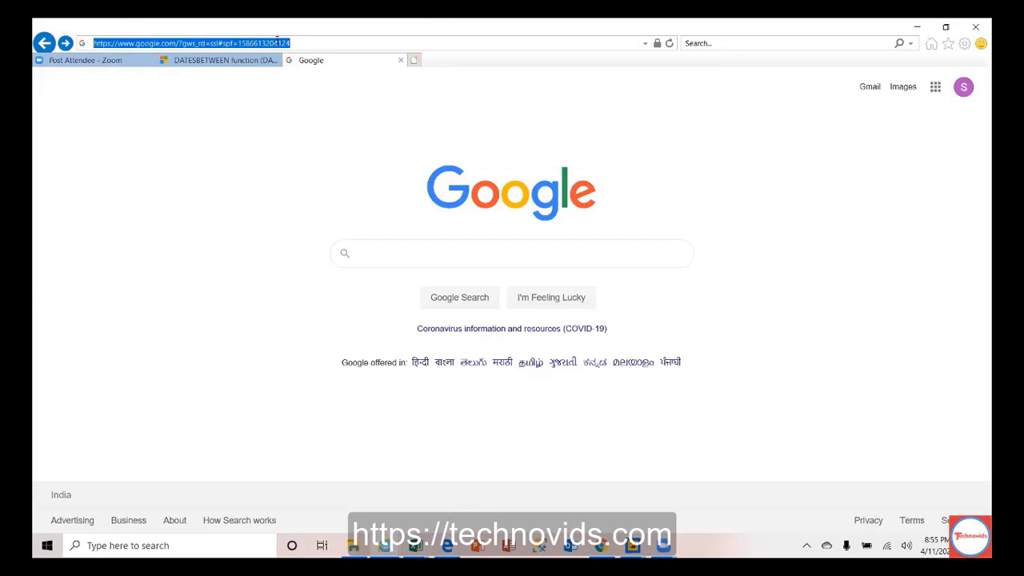
pyautogui.click(375, 256)
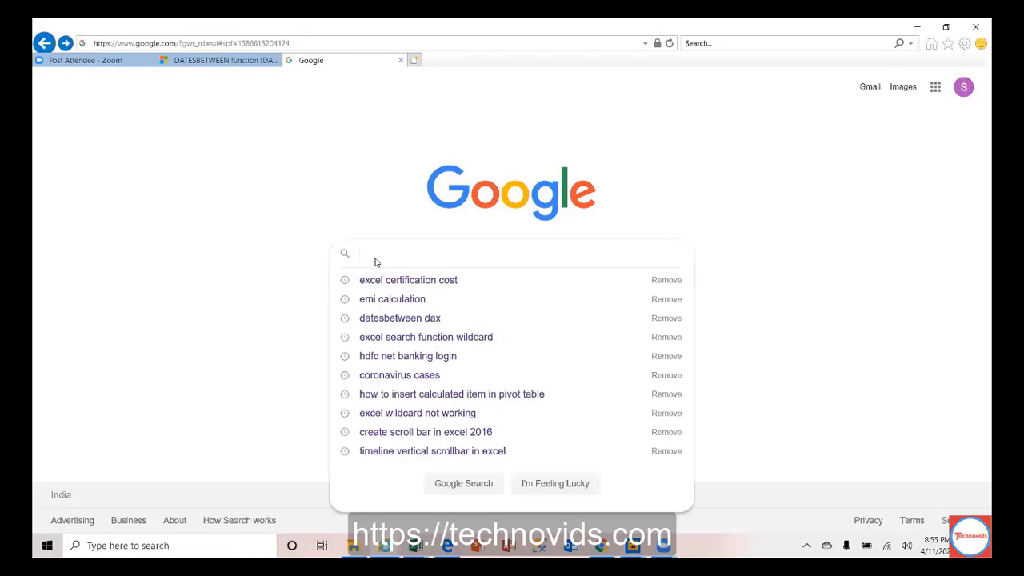
pyautogui.write('bank')
pyautogui.press('BackSpace')
pyautogui.press('BackSpace')
pyautogui.press('BackSpace')
pyautogui.press('BackSpace')
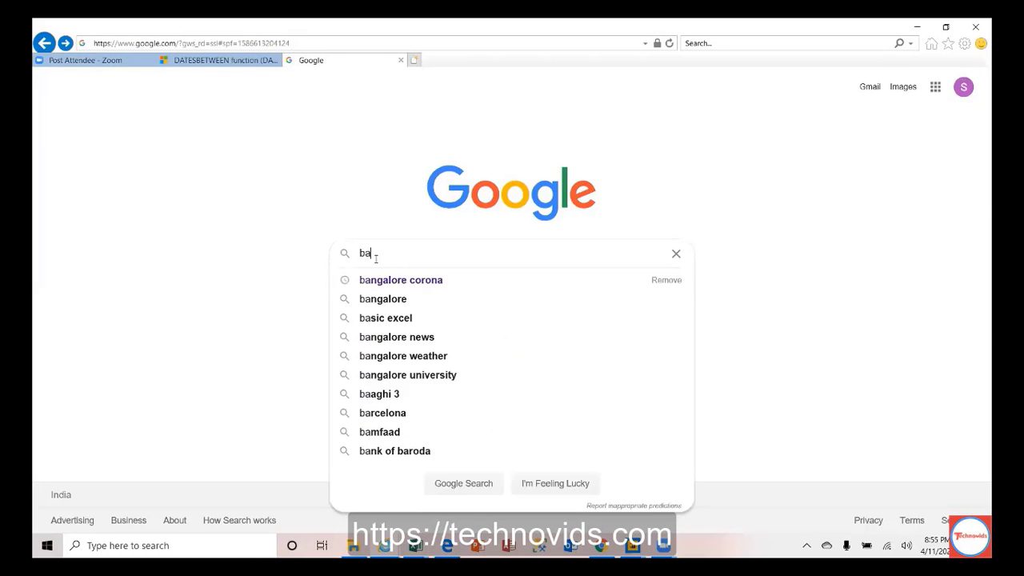
pyautogui.write('EMI')
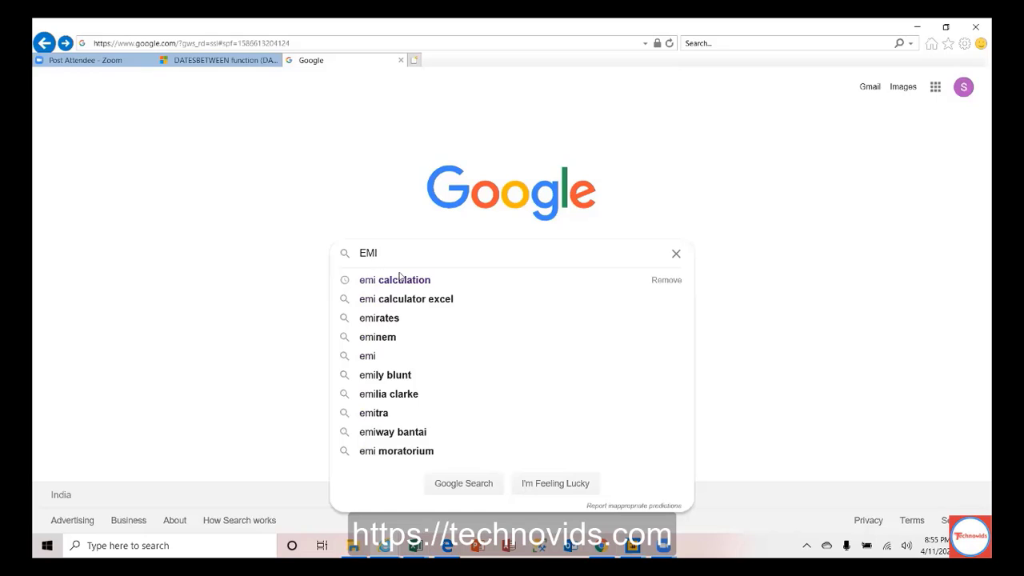
pyautogui.click(398, 282)
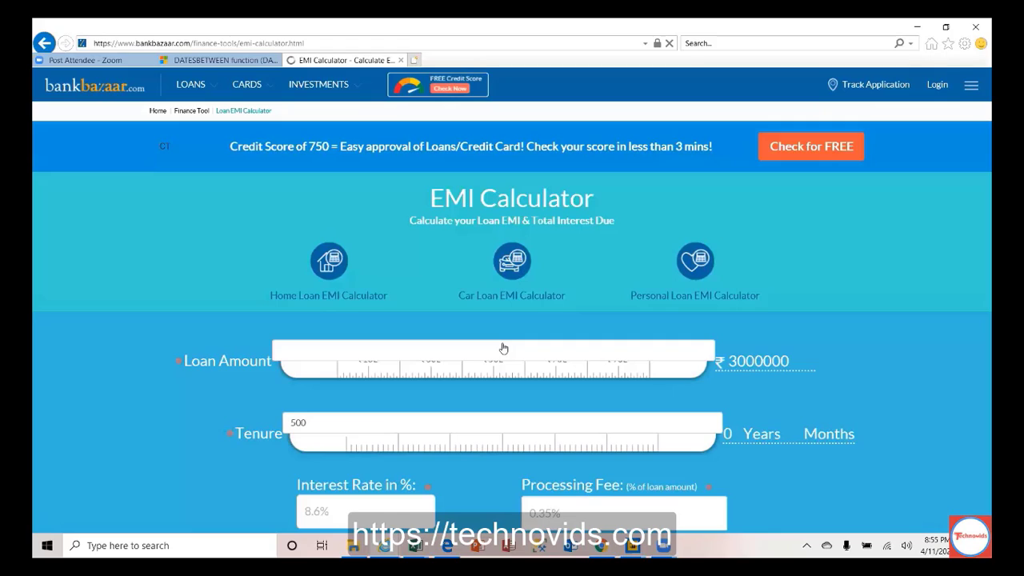
# Step: Enter ₹35,00,000 at 8.5% over 15 years and calculate the ₹34,466 EMI
pyautogui.click(446, 378)
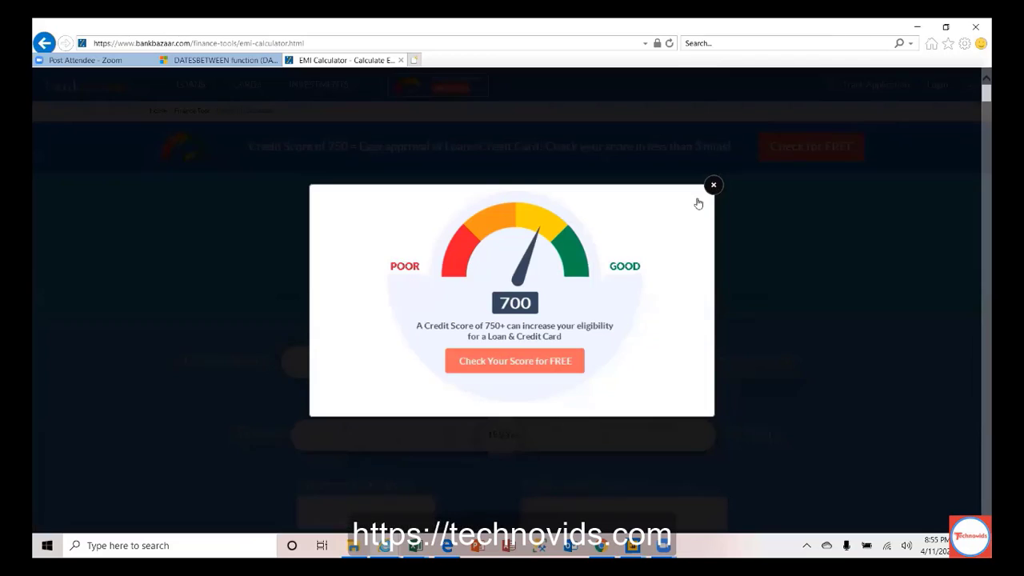
pyautogui.click(390, 439)
pyautogui.write('8.5')
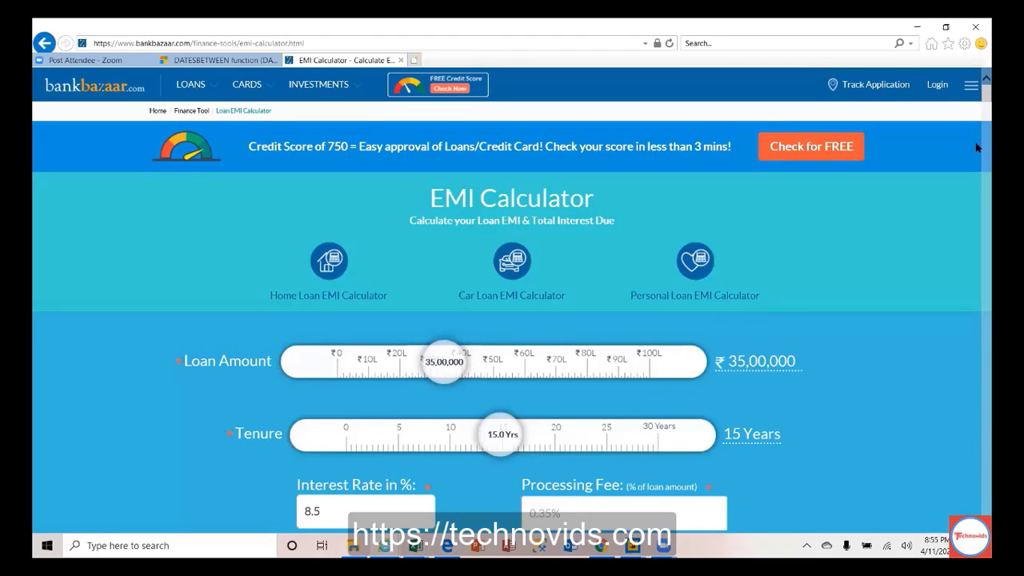
pyautogui.scroll(-10, 978, 149)
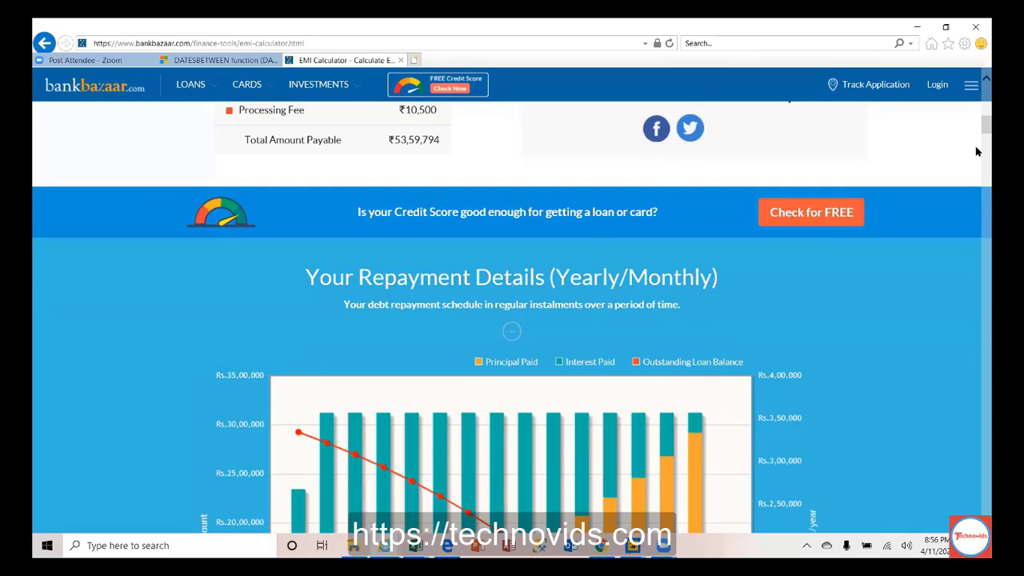
pyautogui.scroll(-5, 976, 150)
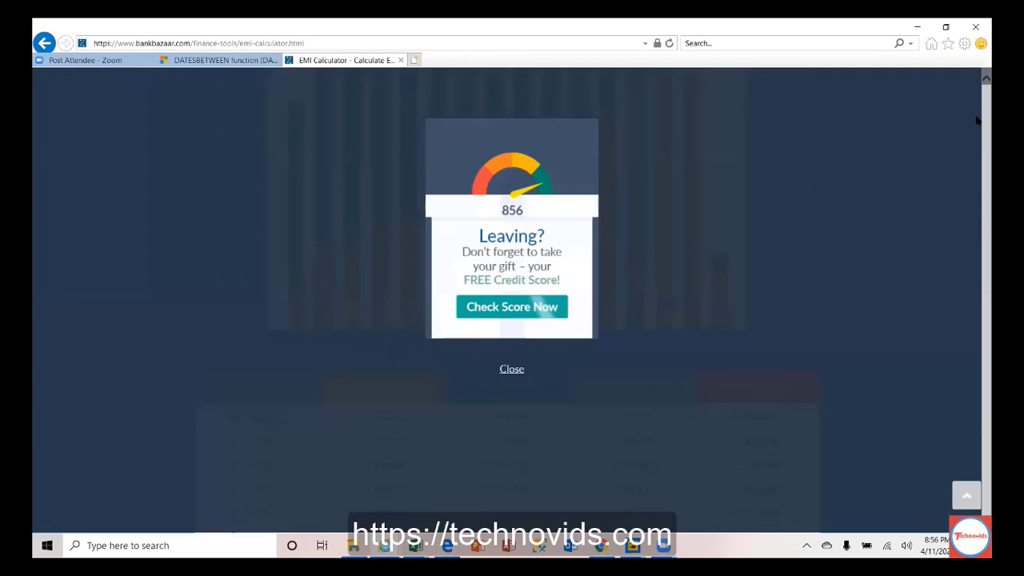
pyautogui.click(230, 364)
pyautogui.scroll(10, 230, 365)
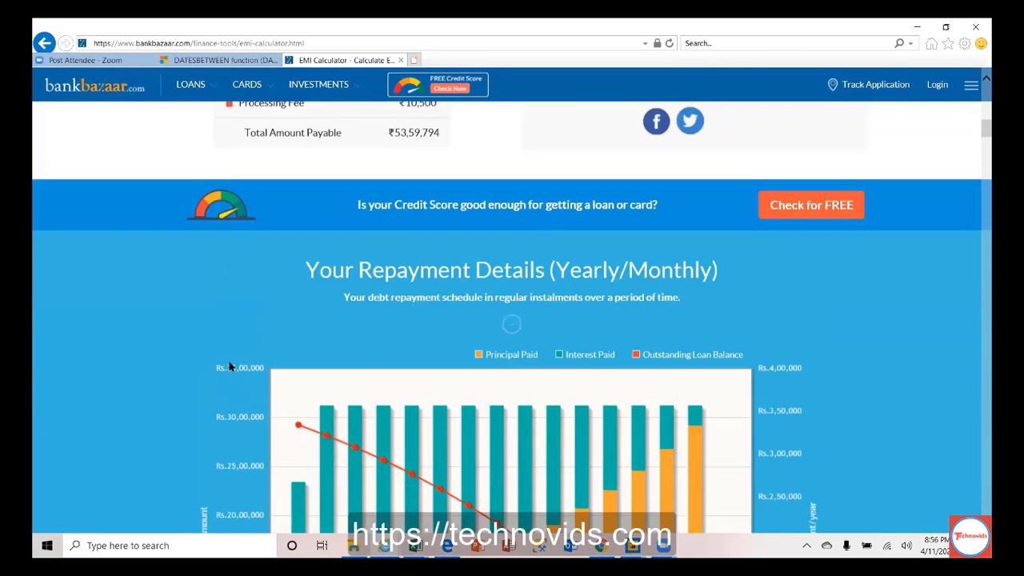
pyautogui.scroll(5, 229, 366)
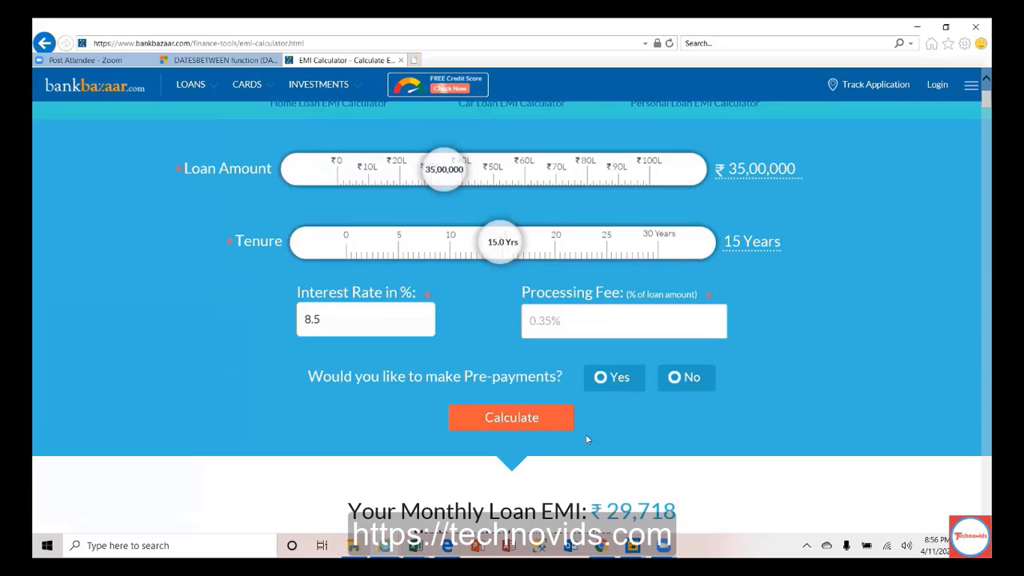
pyautogui.click(535, 420)
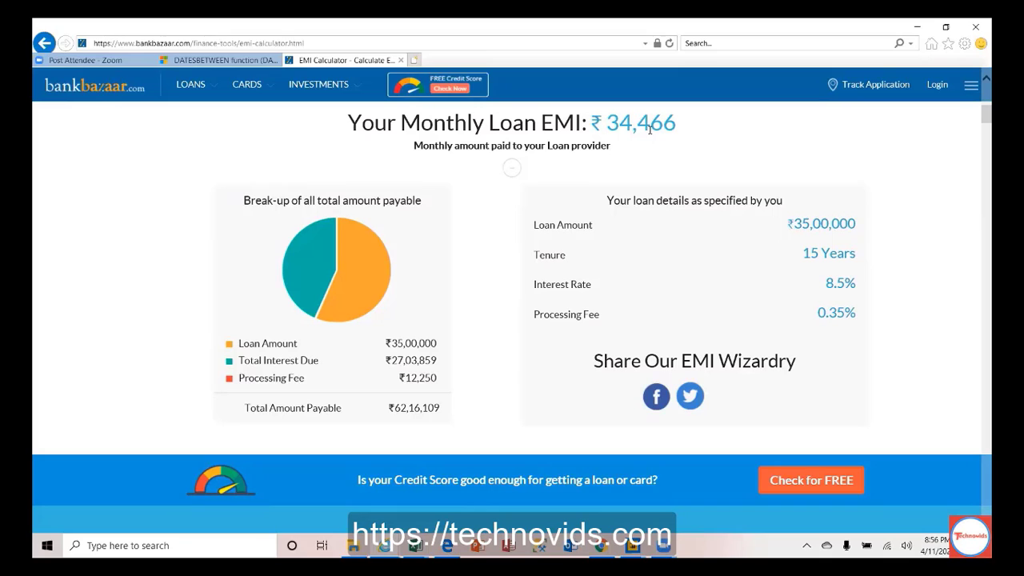
# Step: Return to Excel and check that D5's PMT formula gives $34,466
pyautogui.hotkey('alt', 'Tab')
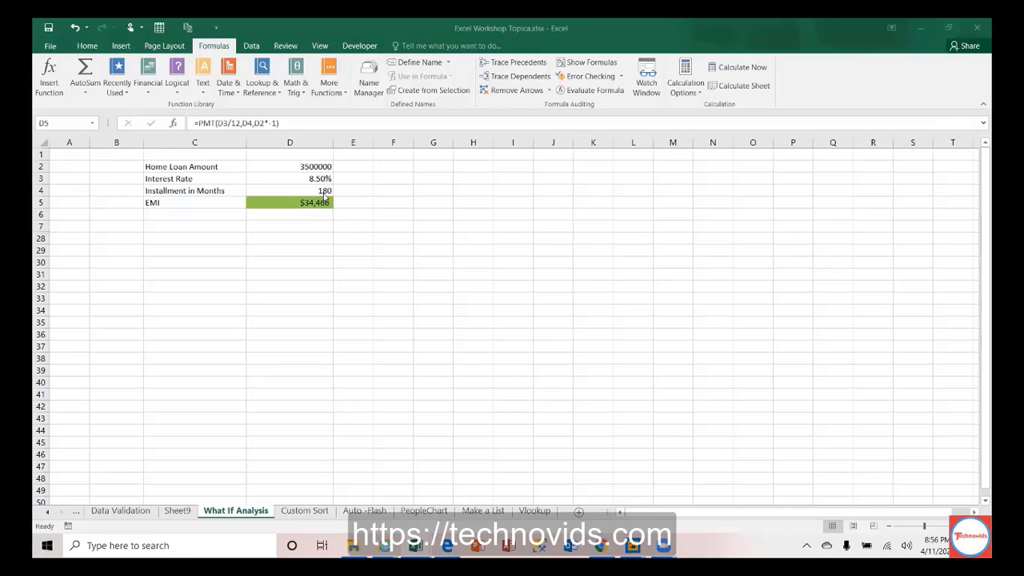
pyautogui.click(323, 199)
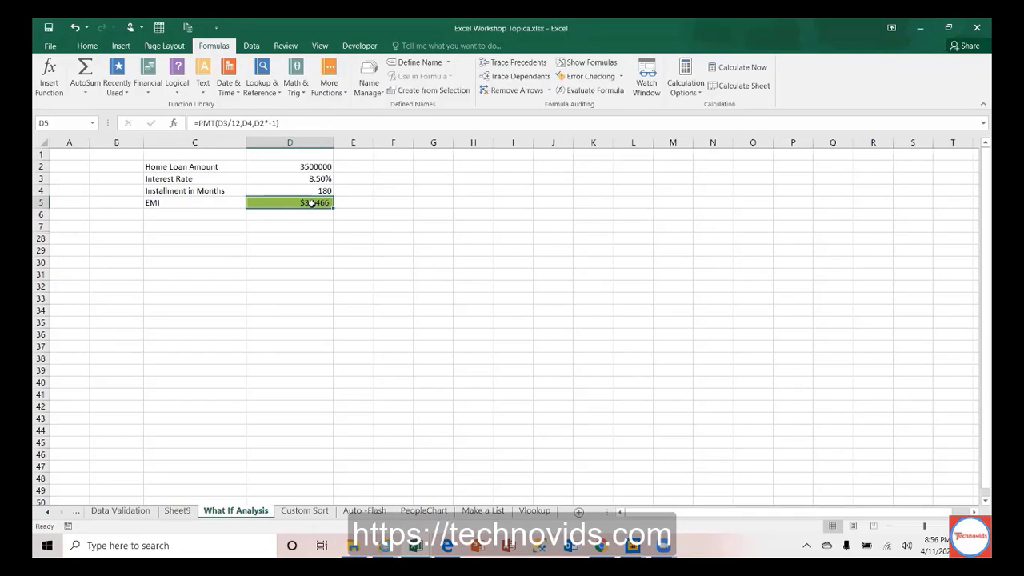
pyautogui.press('Right')
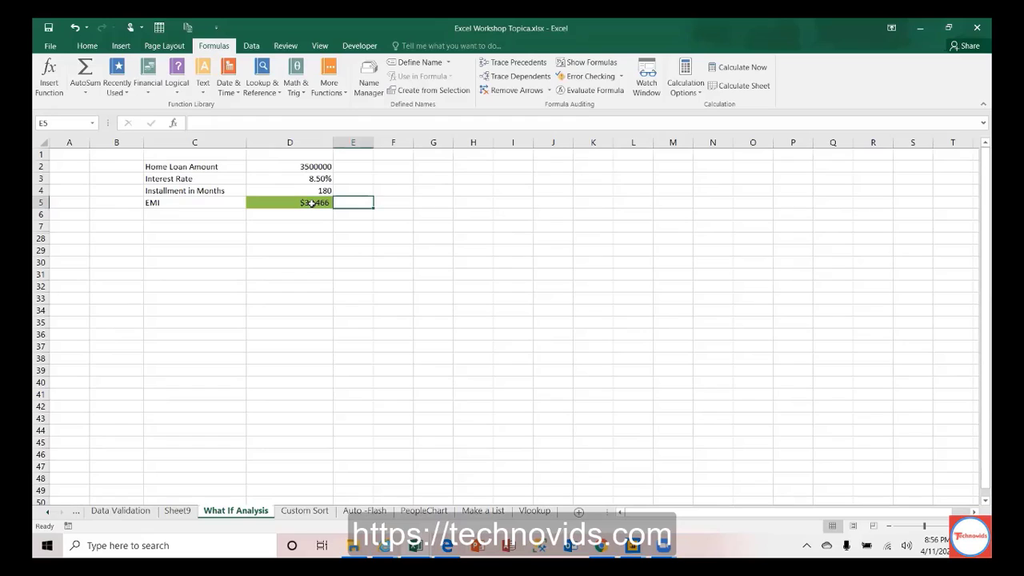
pyautogui.press('Up')
pyautogui.press('Up')
pyautogui.press('Left')
# Step: Type the labels Bank1, Bank2, Bank3 and Bank4 across F2:I2
pyautogui.press('Right')
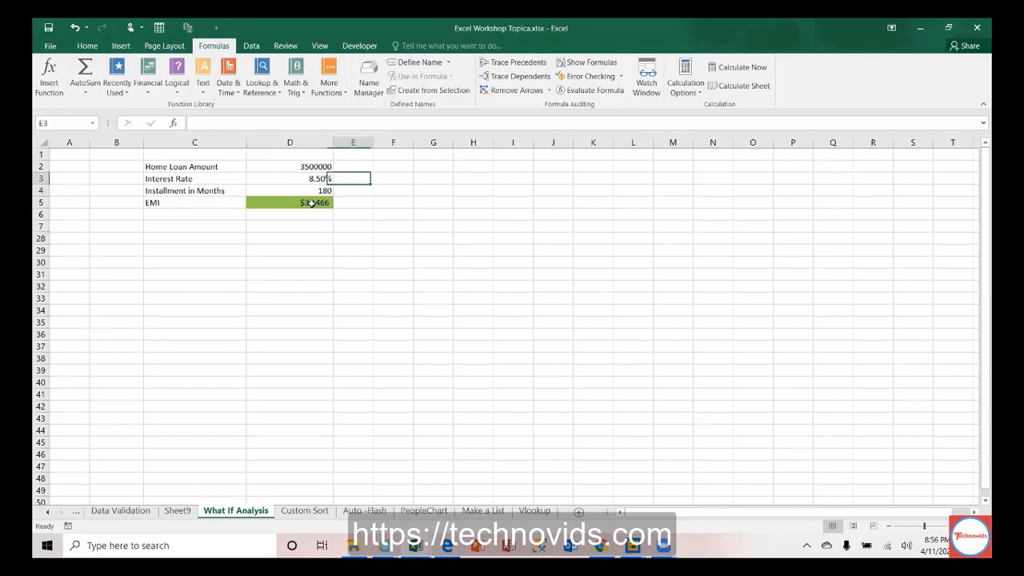
pyautogui.press('Right')
pyautogui.press('Up')
pyautogui.write('Bank1')
pyautogui.press('Right')
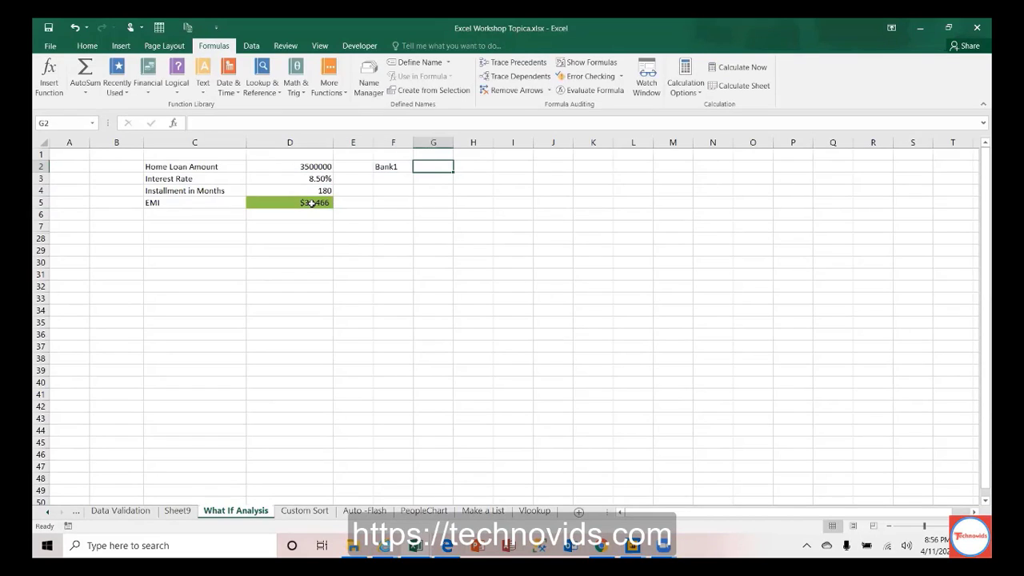
pyautogui.write('Bank2')
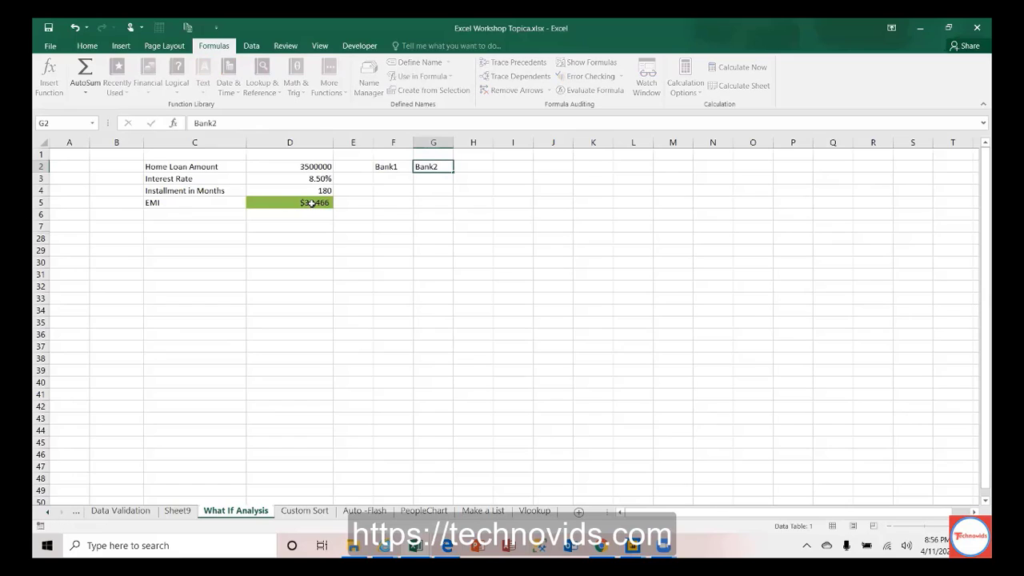
pyautogui.press('Right')
pyautogui.write('Bank3')
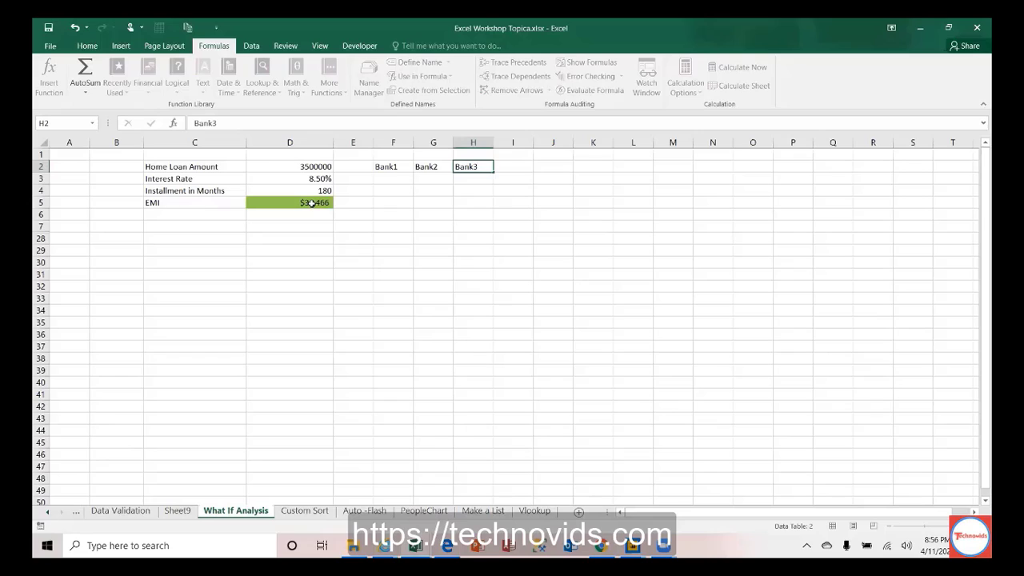
pyautogui.press('Right')
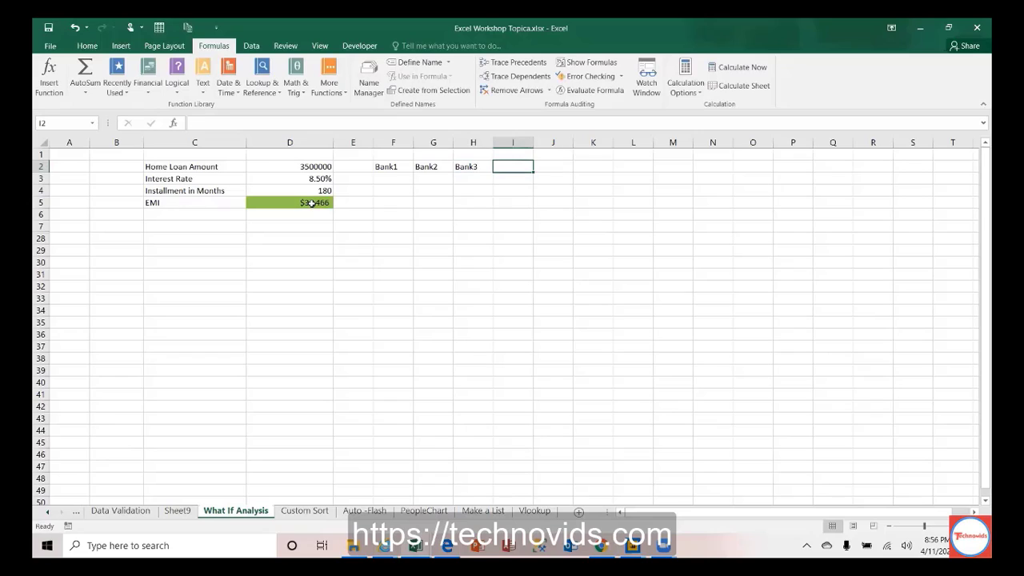
pyautogui.write('Bank')
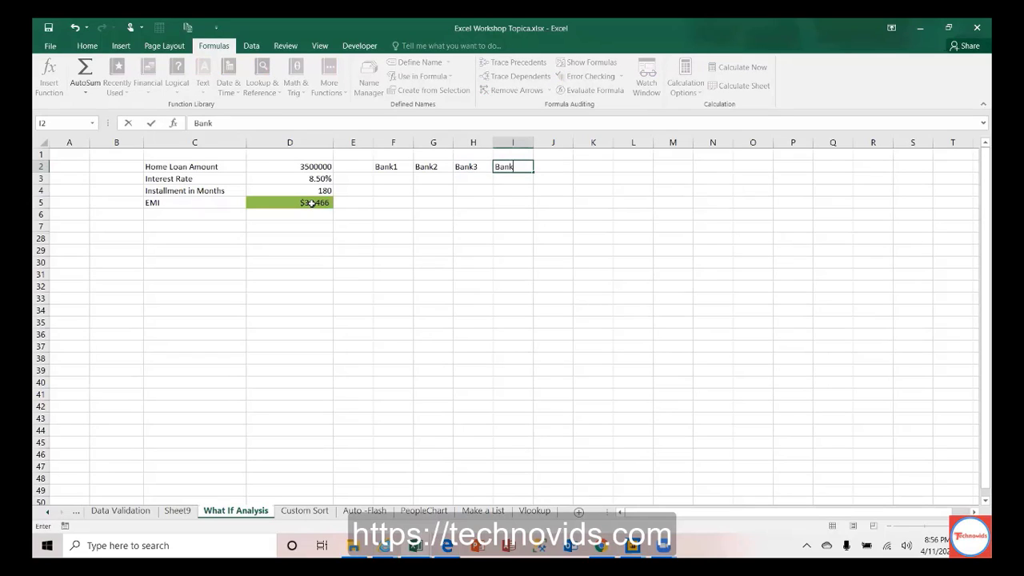
pyautogui.write('4')
pyautogui.press('Return')
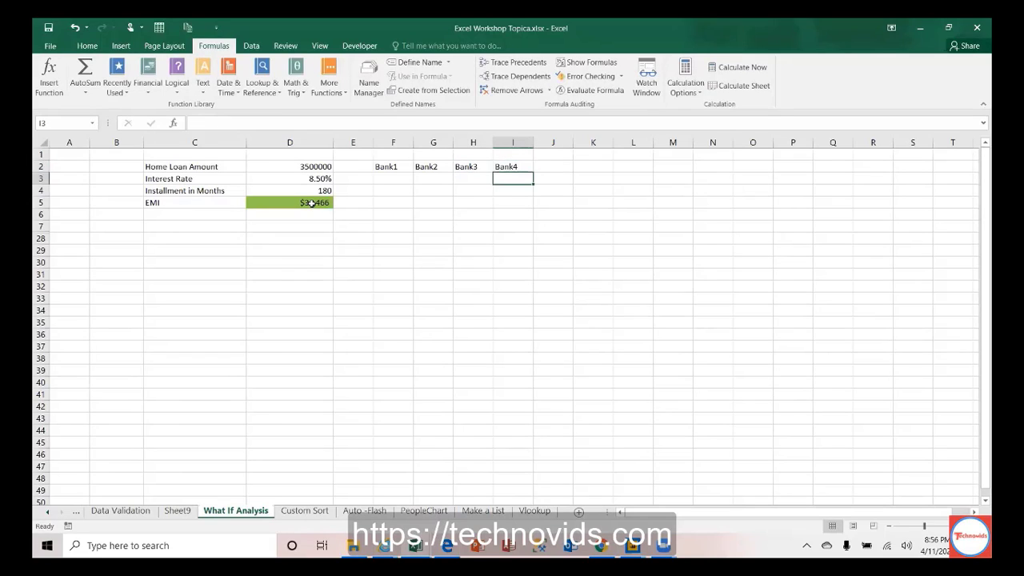
# Step: Enter the rates 8.25, 8.5, 8.75 and 9 in F3:I3
pyautogui.press('Left')
pyautogui.press('Left')
pyautogui.press('Left')
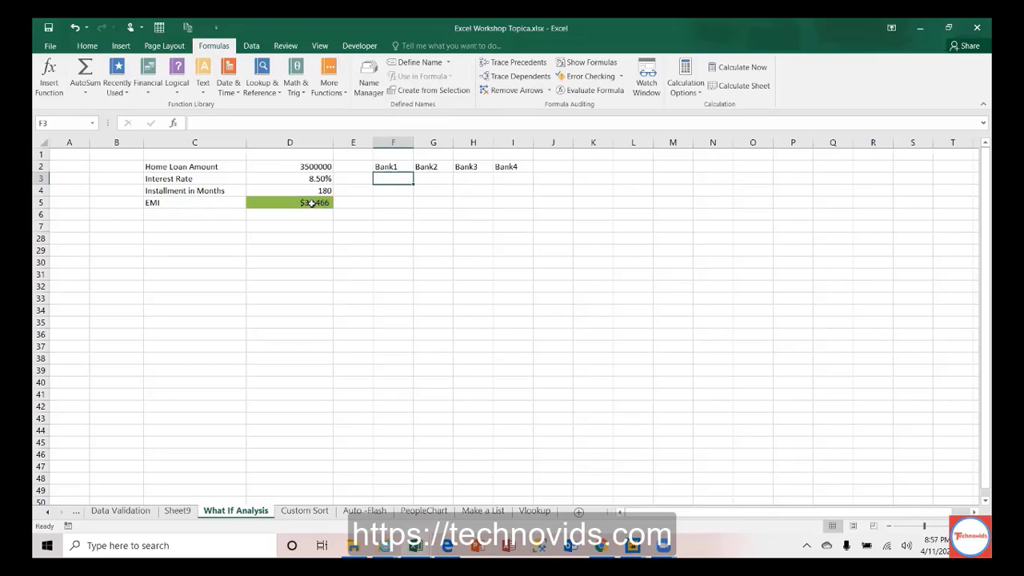
pyautogui.write('8.25')
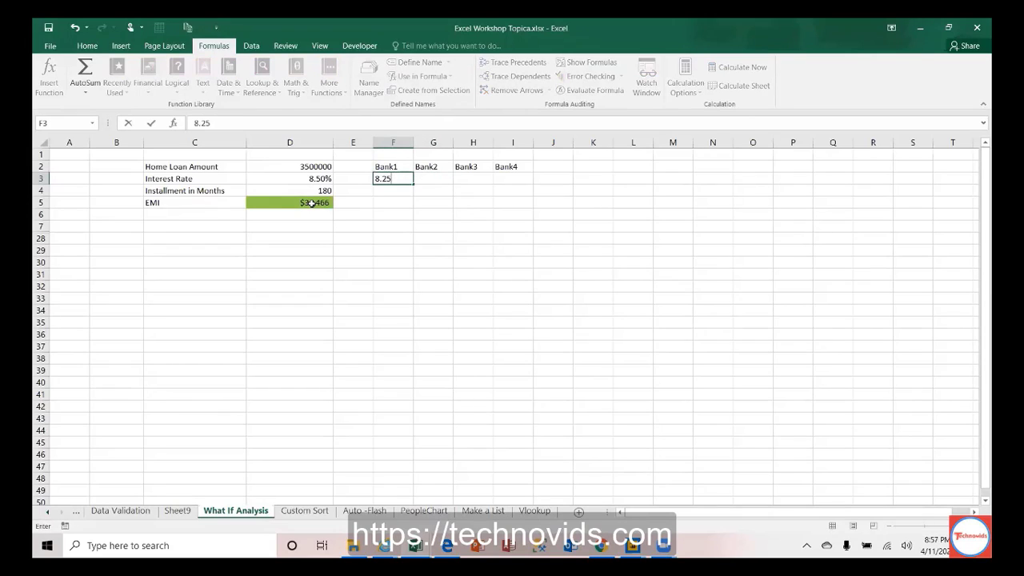
pyautogui.press('Tab')
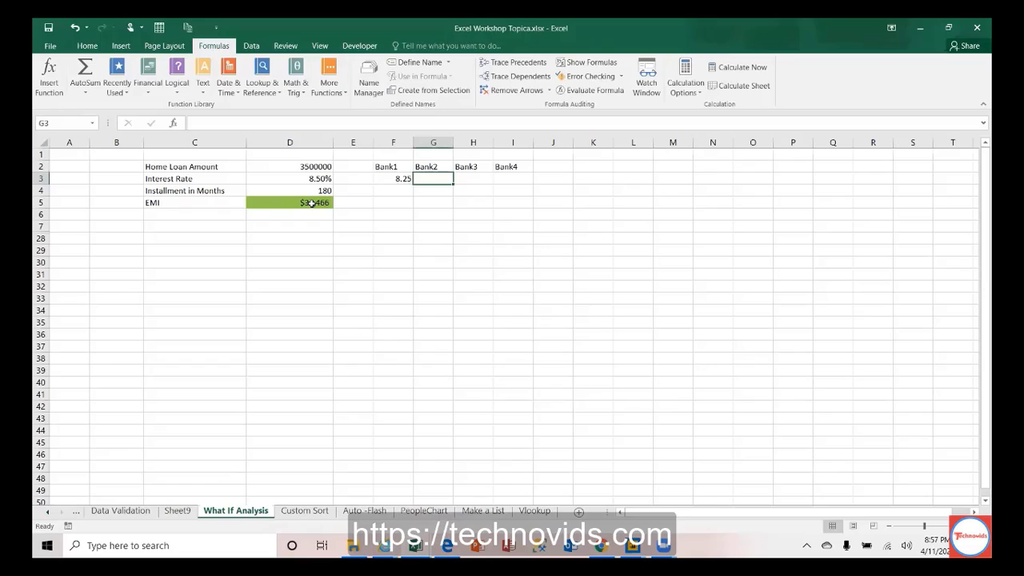
pyautogui.write('8.5')
pyautogui.press('Tab')
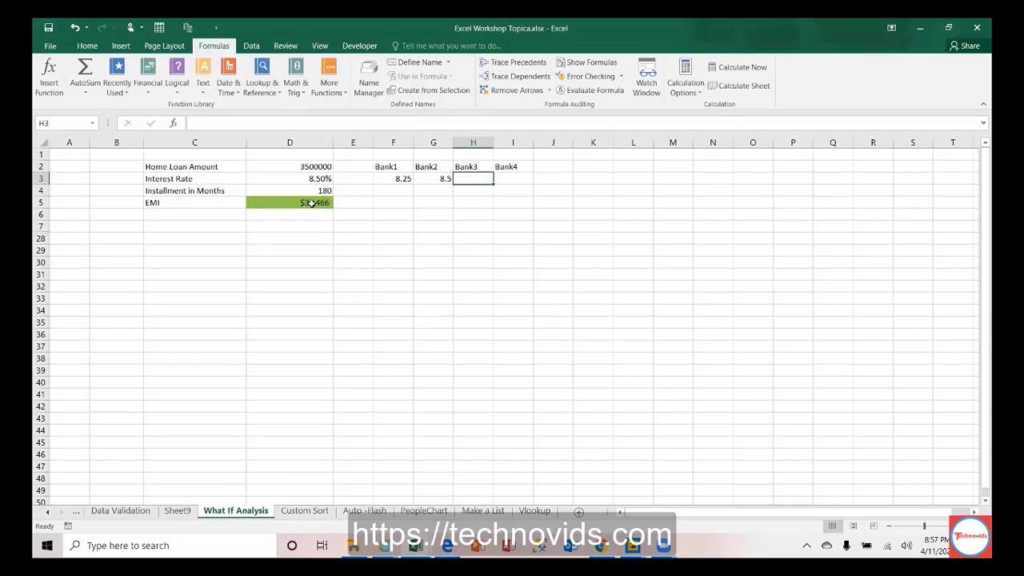
pyautogui.write('8.75')
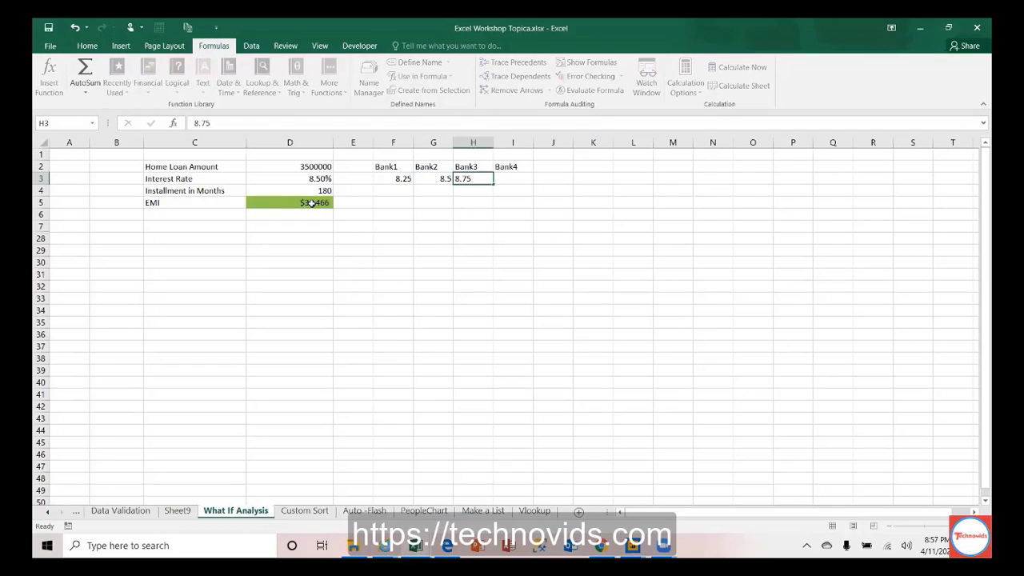
pyautogui.press('Tab')
pyautogui.write('9')
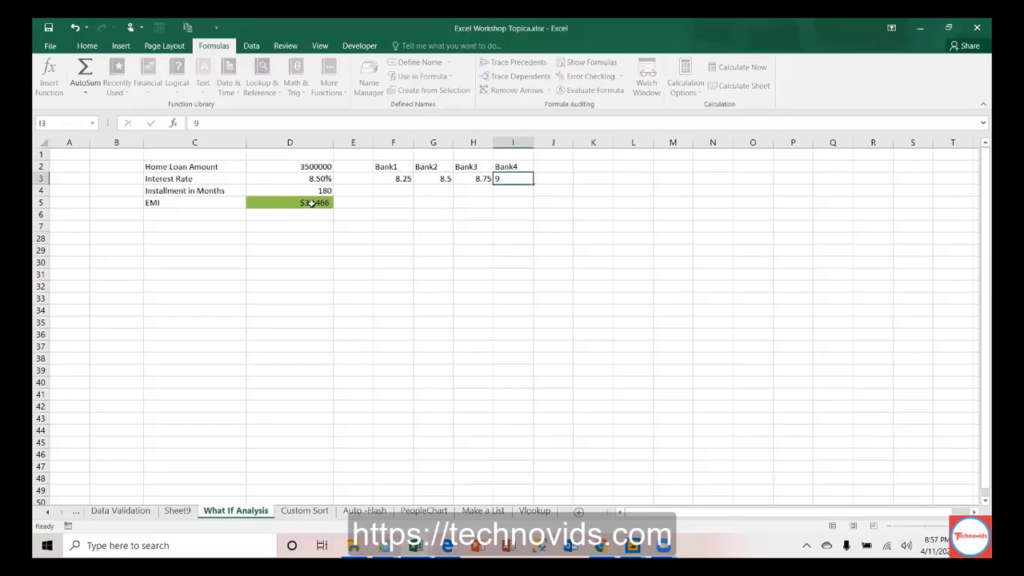
pyautogui.press('Left')
pyautogui.press('Left')
pyautogui.press('Left')
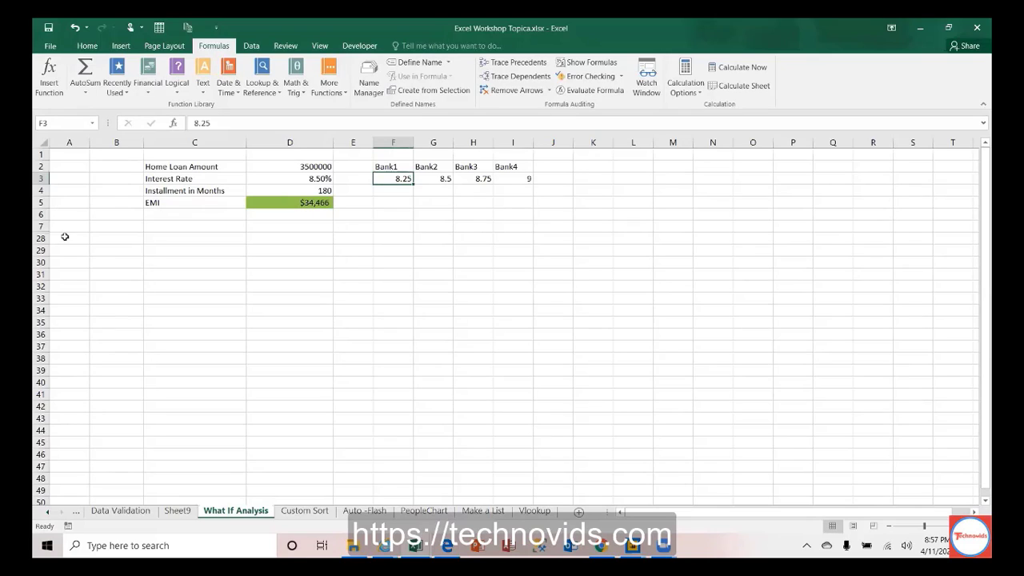
# Step: Unhide rows 8–27 to reveal the loan amounts 3000000–4500000 table
pyautogui.click(400, 191)
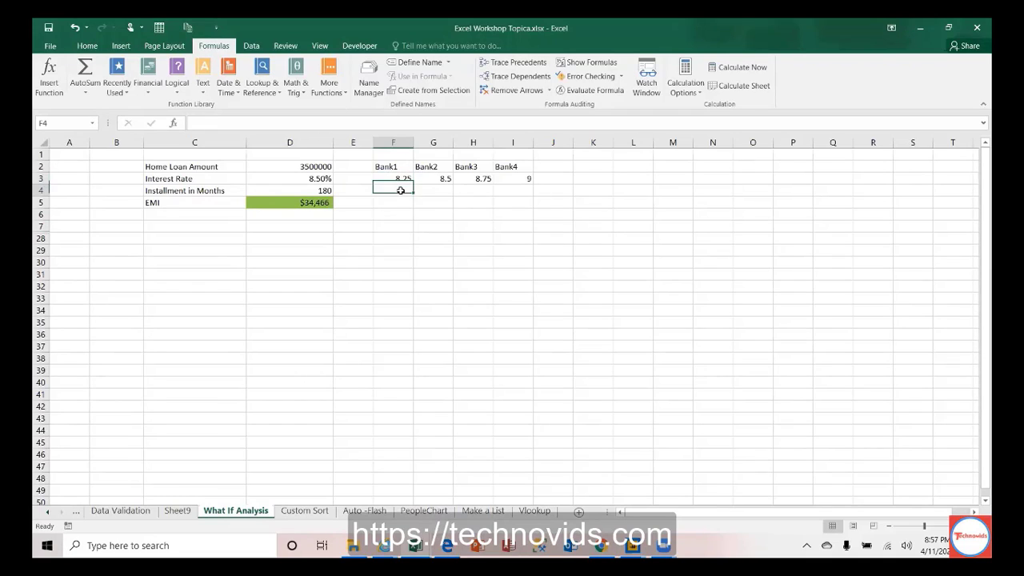
pyautogui.click(303, 205)
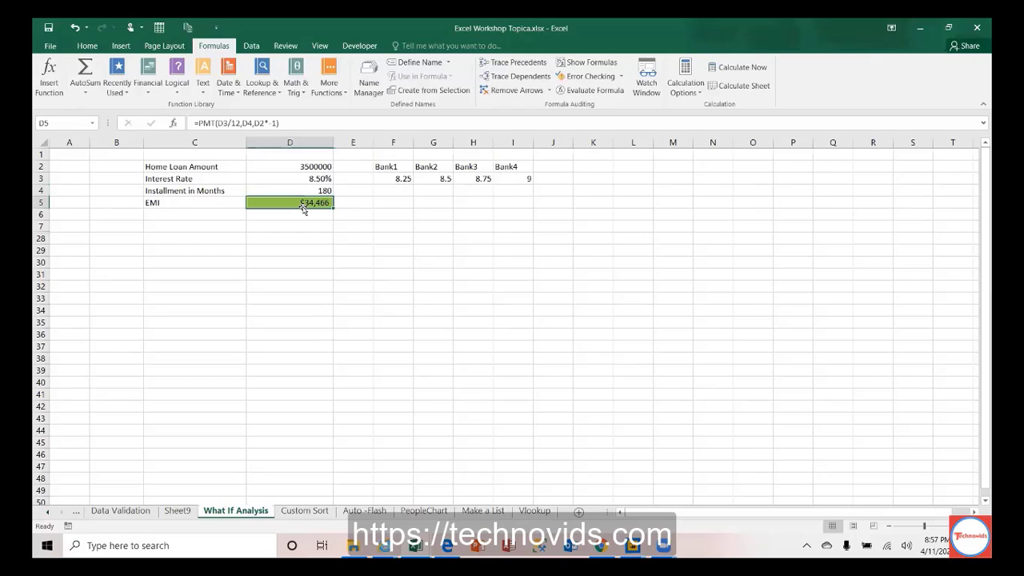
pyautogui.click(443, 188)
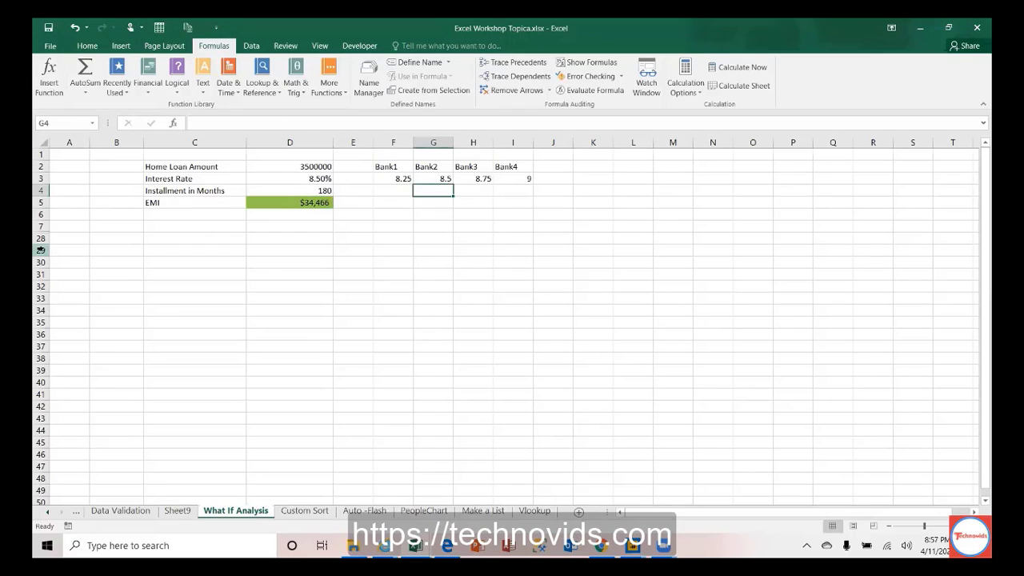
pyautogui.moveTo(40, 228); pyautogui.dragTo(40, 249)
pyautogui.rightClick(96, 233)
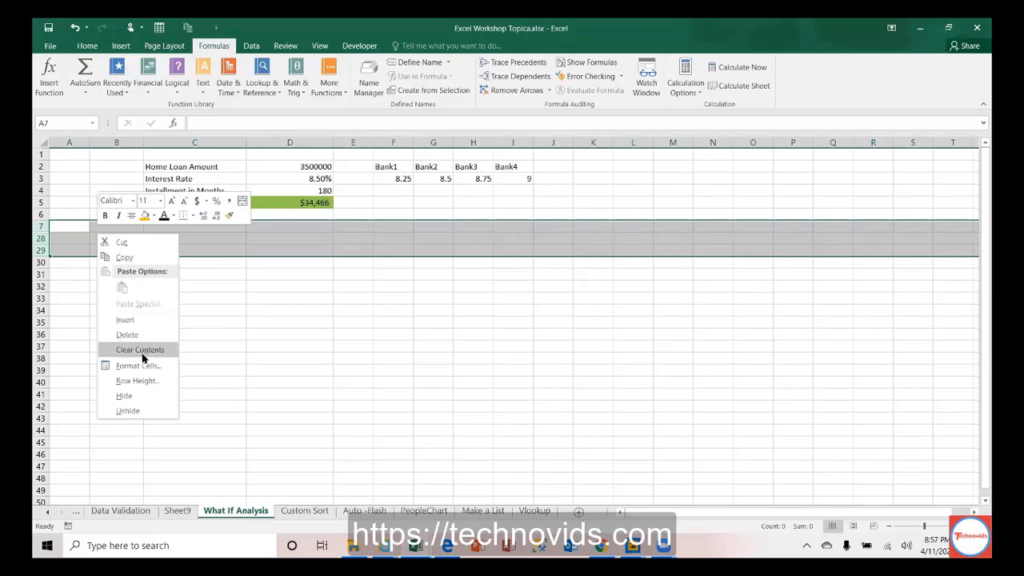
pyautogui.click(129, 410)
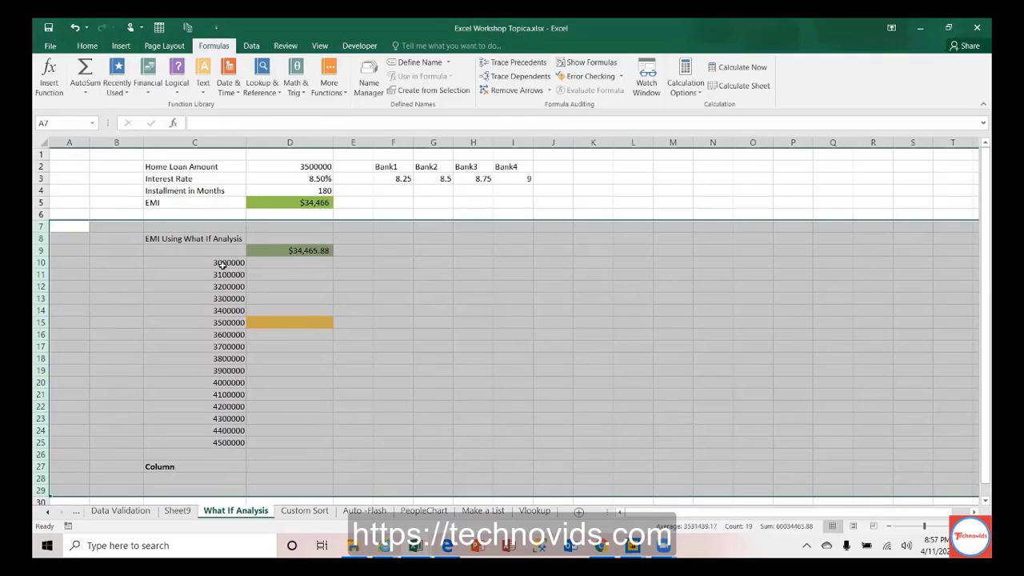
pyautogui.click(223, 264)
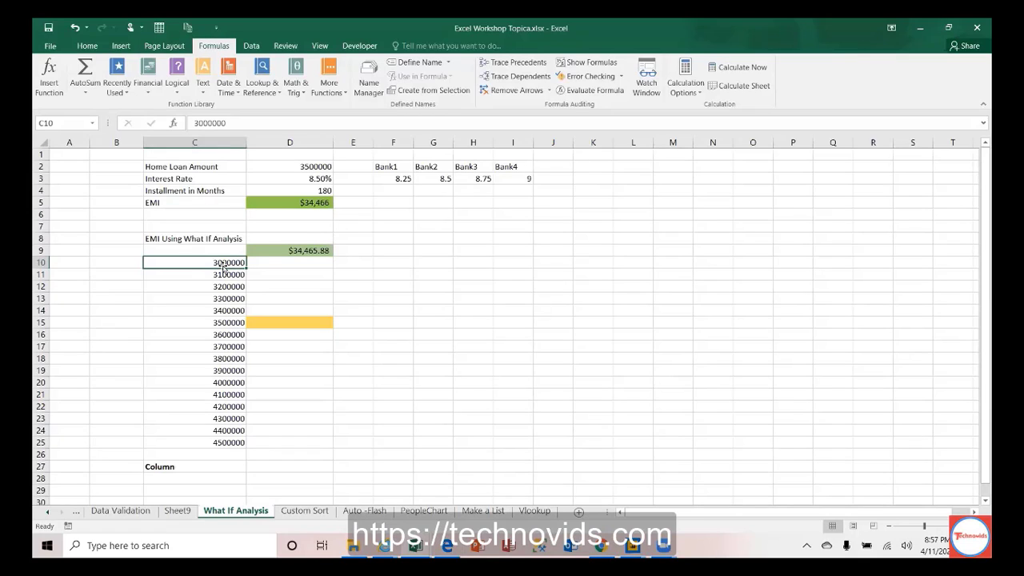
pyautogui.press('Up')
pyautogui.press('Up')
pyautogui.press('Up')
pyautogui.press('Up')
pyautogui.press('Up')
pyautogui.press('Up')
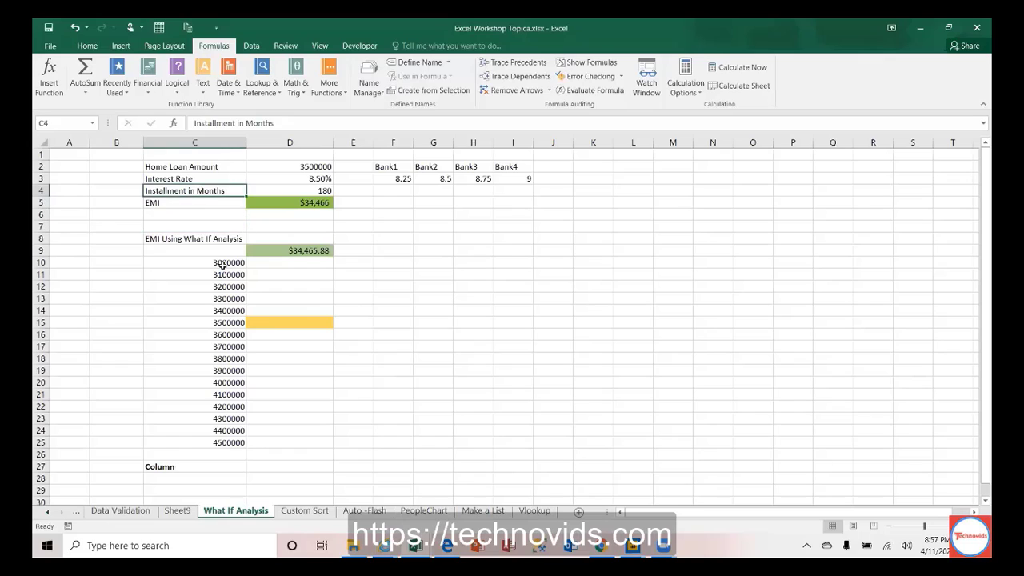
pyautogui.press('Right')
pyautogui.press('Right')
pyautogui.press('Right')
pyautogui.press('Up')
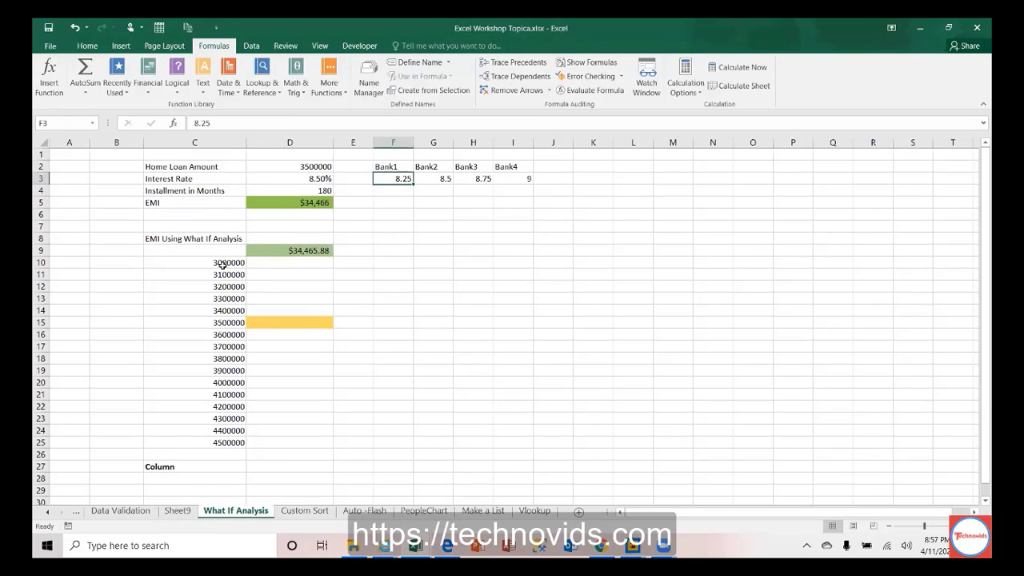
pyautogui.press('Left')
pyautogui.press('Left')
pyautogui.press('Left')
pyautogui.press('Down')
pyautogui.press('Down')
pyautogui.press('Down')
pyautogui.press('Down')
pyautogui.press('Down')
pyautogui.press('Down')
pyautogui.press('Down')
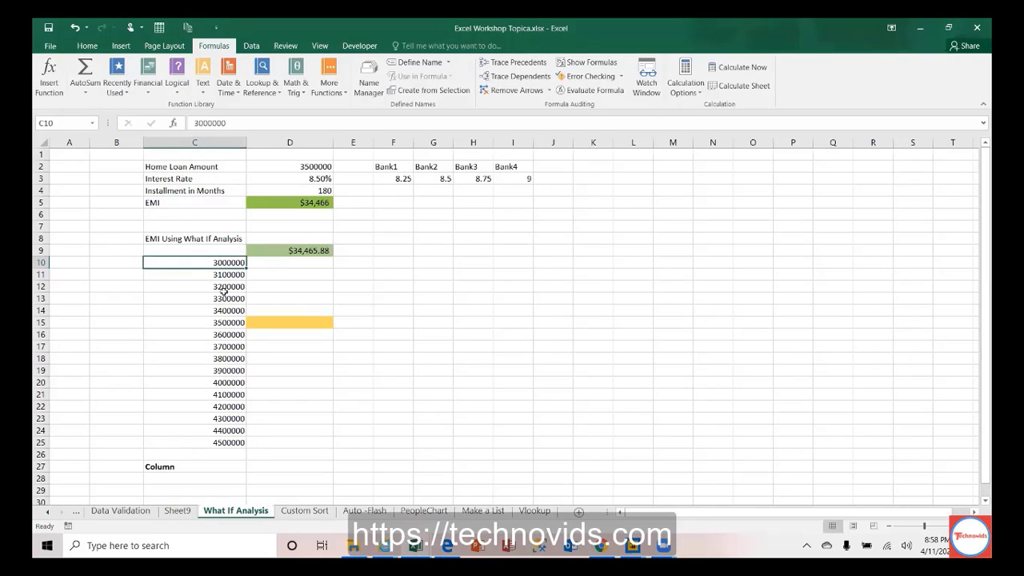
pyautogui.press('Down')
pyautogui.press('Down')
pyautogui.press('Down')
pyautogui.press('Down')
pyautogui.press('Down')
pyautogui.press('Down')
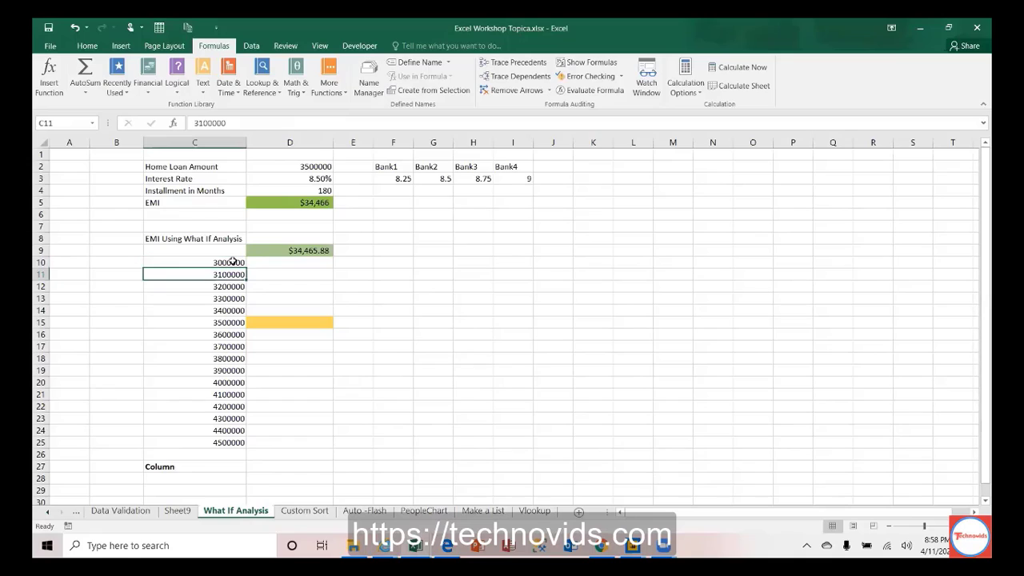
pyautogui.press('Down')
pyautogui.press('Down')
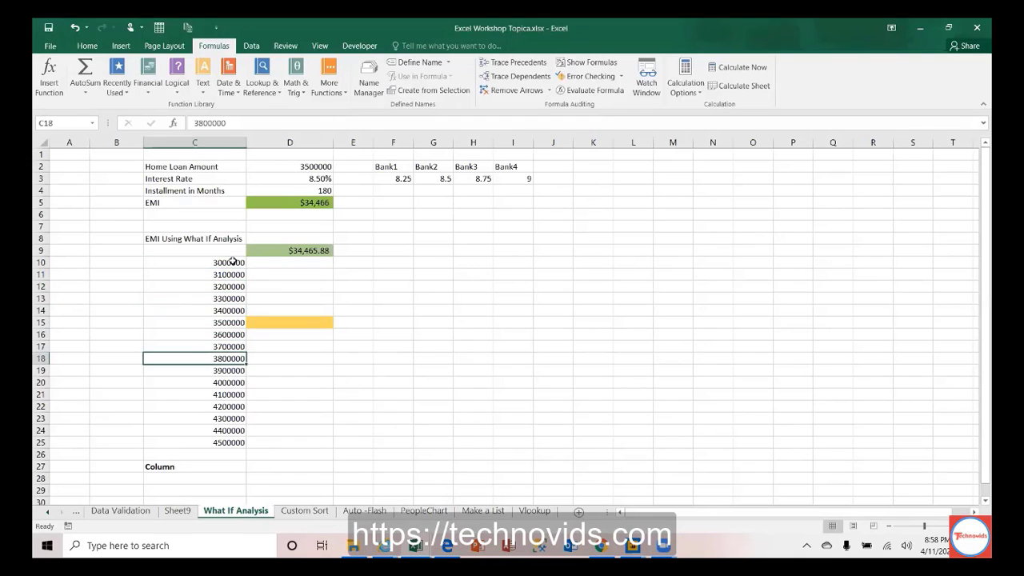
pyautogui.press('Up')
pyautogui.press('Up')
pyautogui.press('Up')
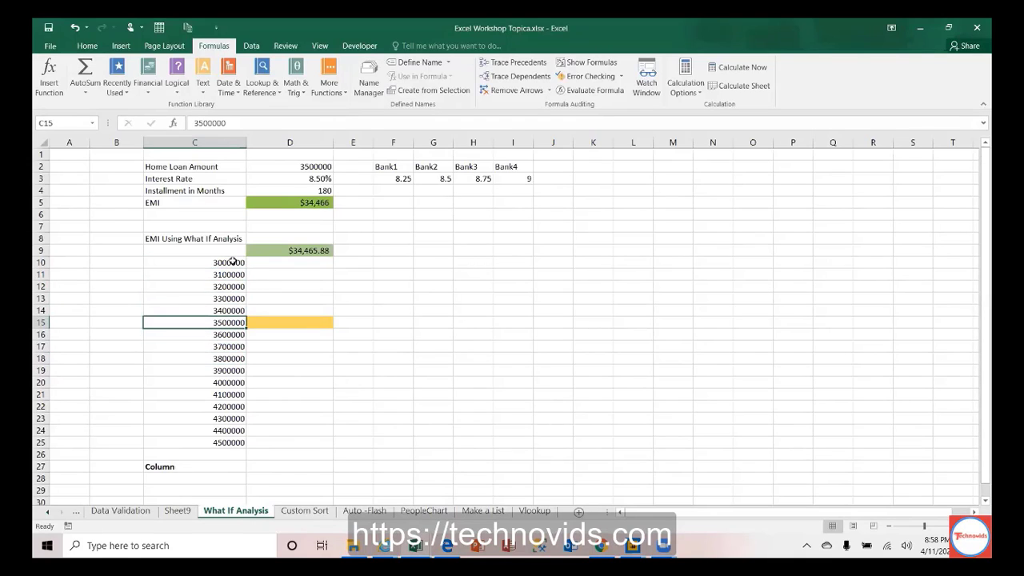
pyautogui.press('Right')
pyautogui.press('Up')
pyautogui.press('Up')
pyautogui.press('Up')
pyautogui.press('Up')
pyautogui.press('Up')
pyautogui.press('Up')
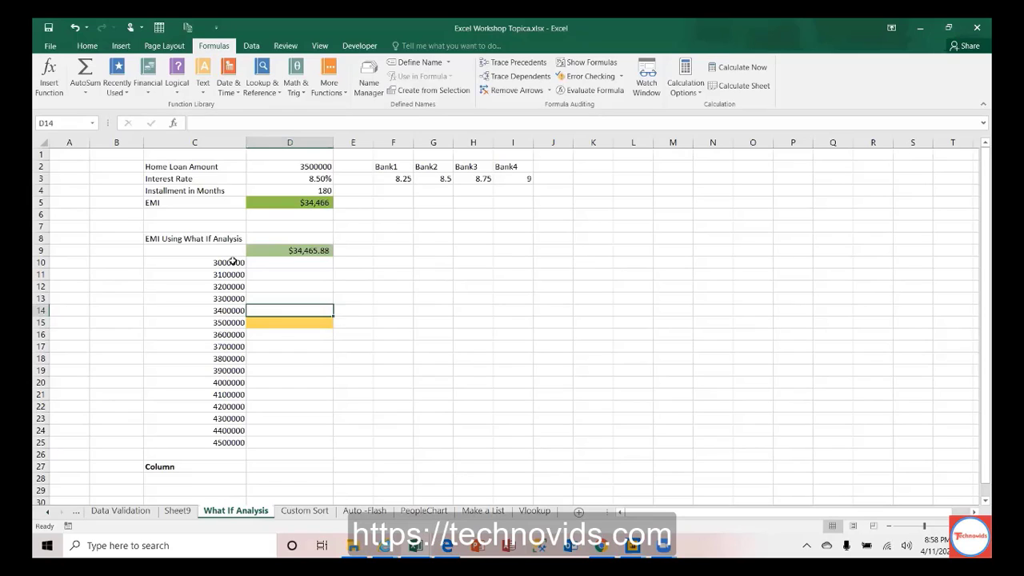
pyautogui.press('Left')
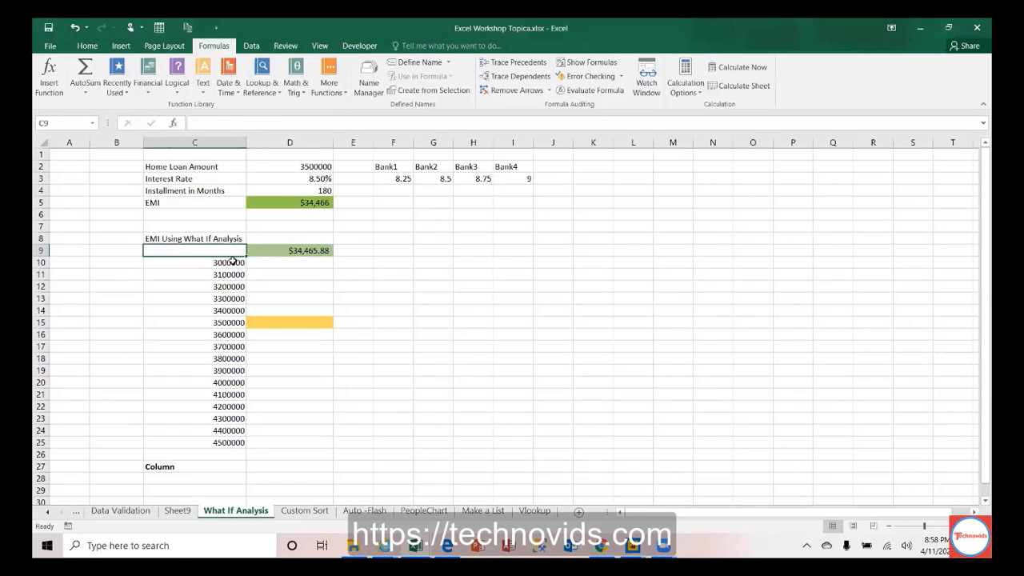
pyautogui.press('Down')
pyautogui.press('Down')
pyautogui.press('Down')
pyautogui.press('Down')
pyautogui.press('Down')
pyautogui.press('Down')
pyautogui.press('Down')
pyautogui.press('Down')
pyautogui.press('Down')
pyautogui.press('Down')
pyautogui.press('Down')
pyautogui.press('Down')
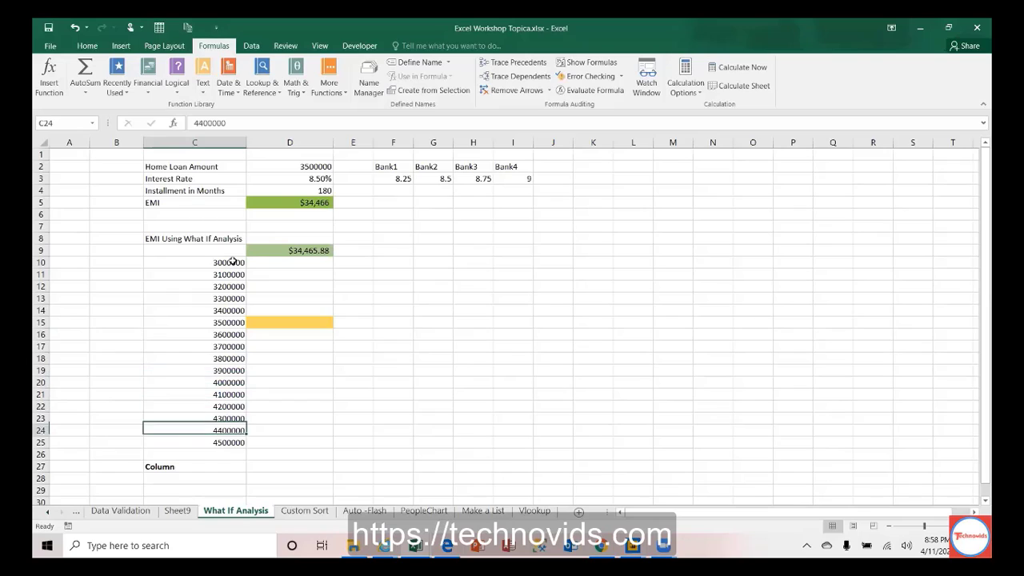
pyautogui.press('Up')
pyautogui.press('Up')
pyautogui.press('Up')
pyautogui.press('Up')
pyautogui.press('Up')
pyautogui.press('Up')
pyautogui.press('Up')
pyautogui.press('Up')
pyautogui.press('Up')
pyautogui.press('Up')
pyautogui.press('Up')
pyautogui.press('Up')
pyautogui.press('Up')
pyautogui.press('Up')
pyautogui.press('Up')
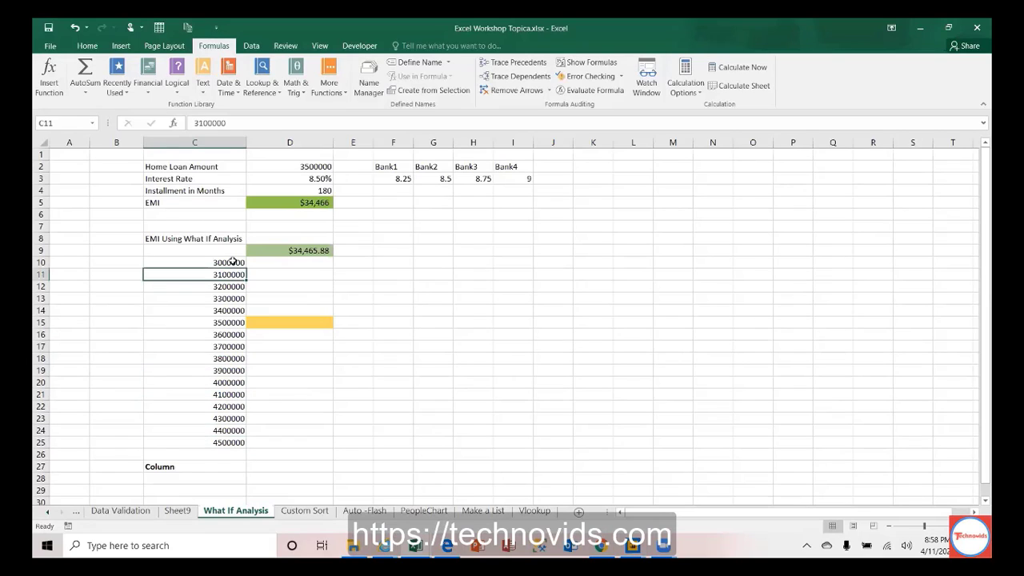
pyautogui.press('Right')
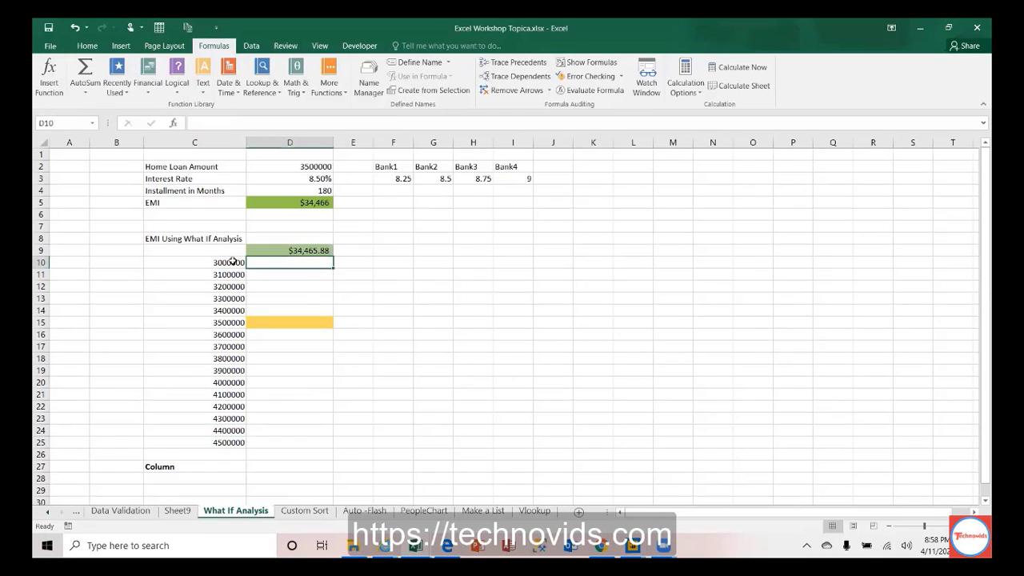
pyautogui.press('Left')
pyautogui.press('Right')
# Step: Review the table layout, confirming D9 links to the EMI in D5
pyautogui.click(98, 46)
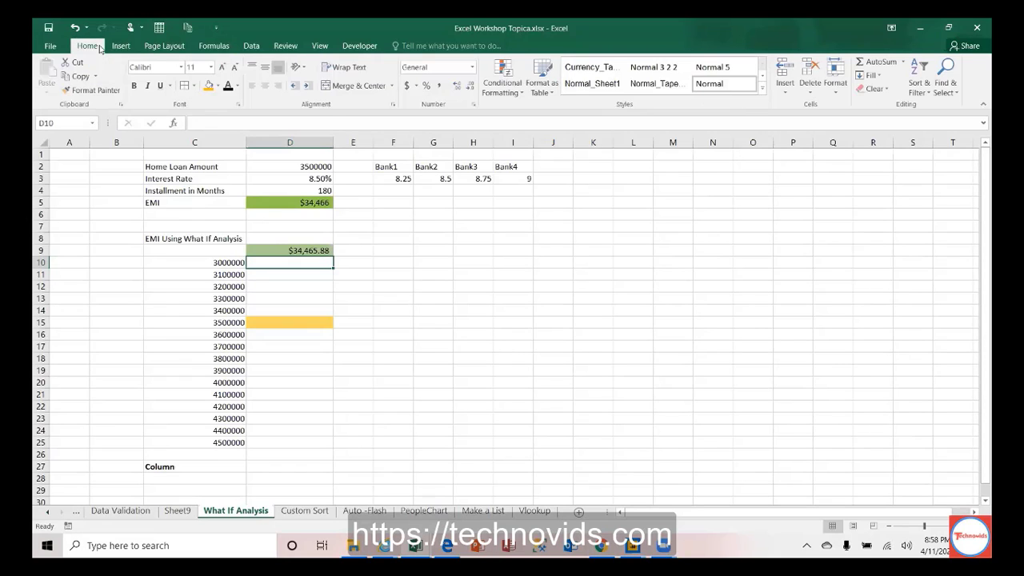
pyautogui.click(251, 46)
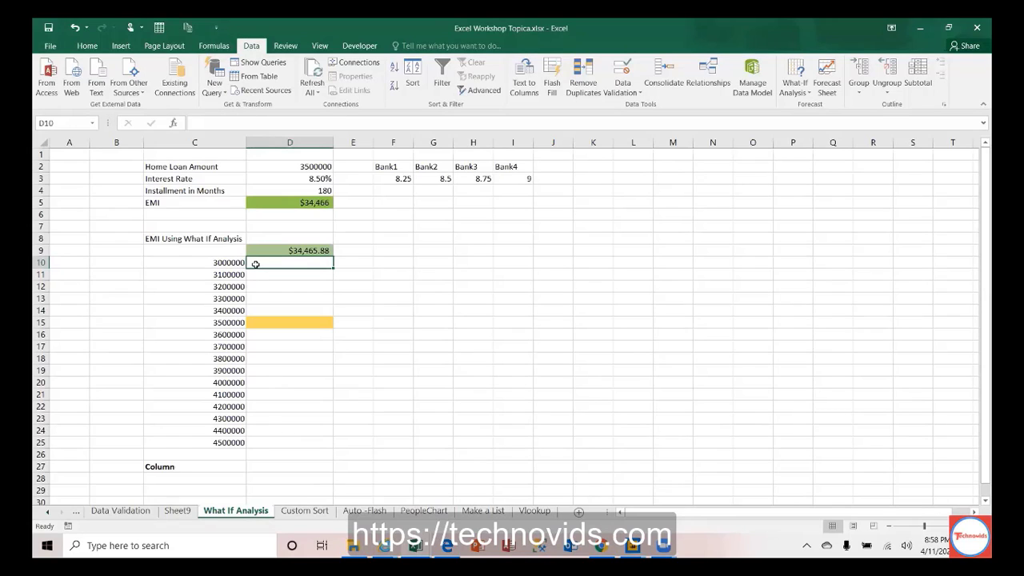
pyautogui.click(230, 250)
pyautogui.moveTo(229, 251); pyautogui.dragTo(278, 438)
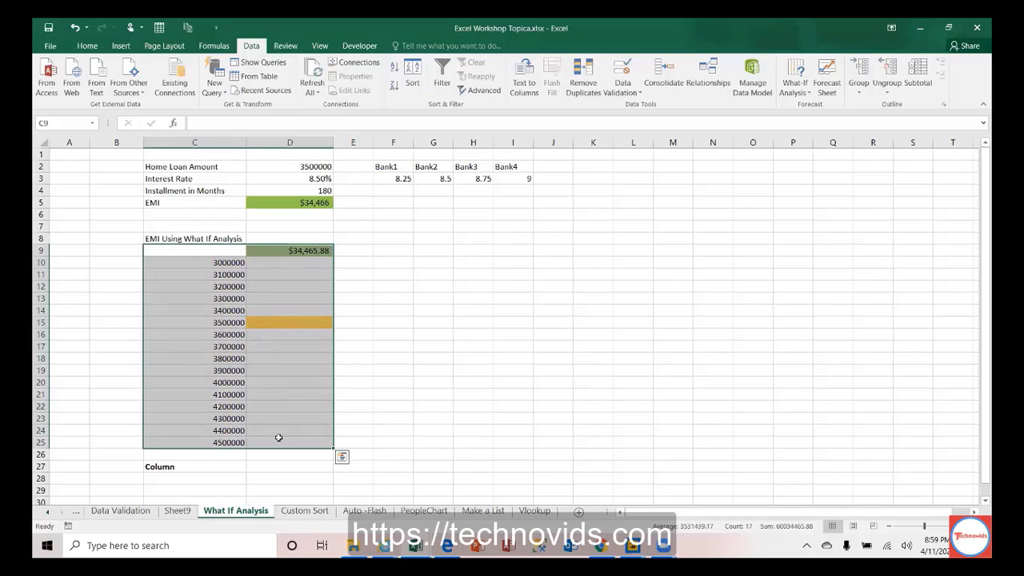
pyautogui.moveTo(220, 263); pyautogui.dragTo(217, 442)
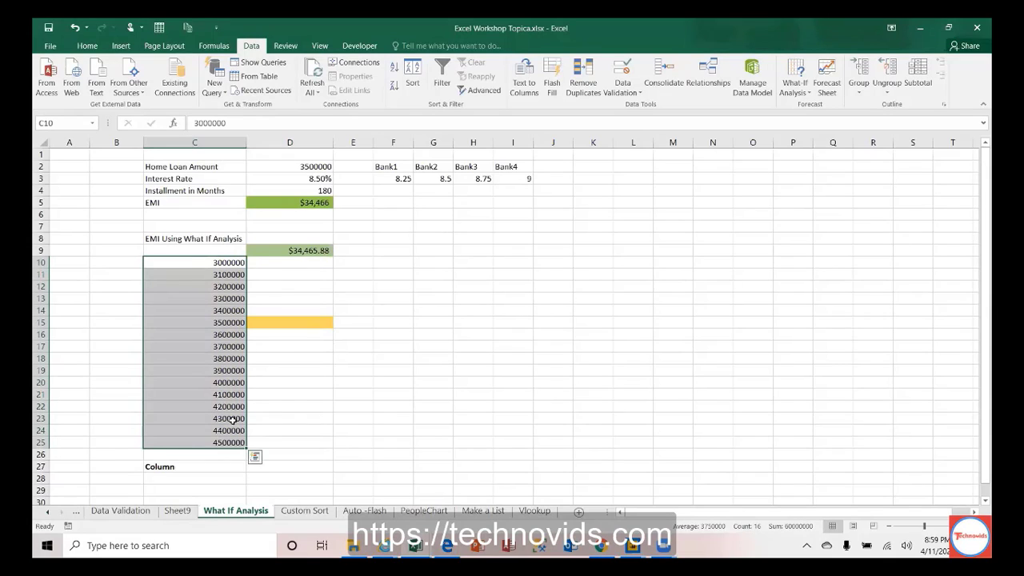
pyautogui.click(304, 251)
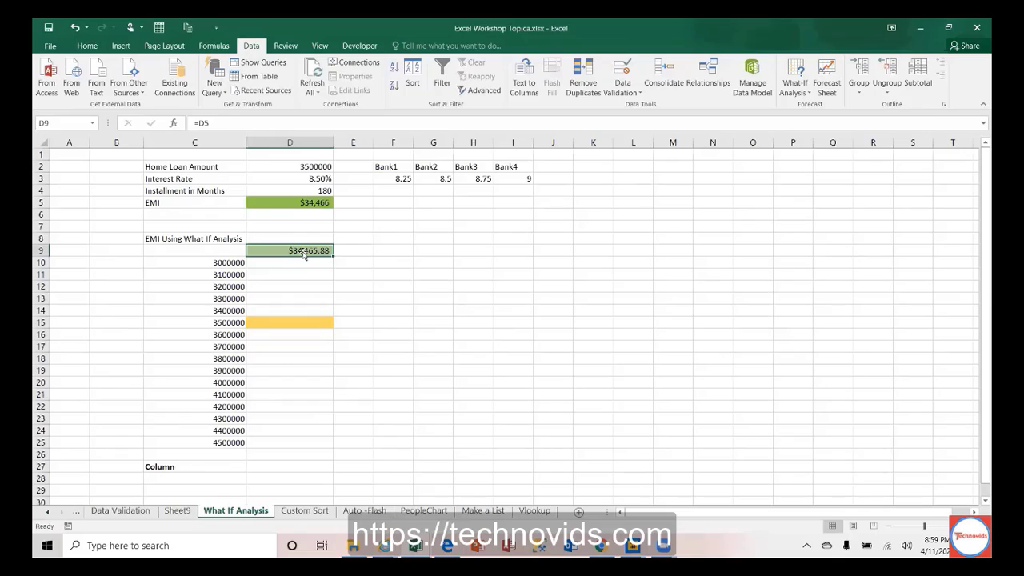
pyautogui.click(293, 258)
pyautogui.moveTo(293, 256); pyautogui.dragTo(263, 439)
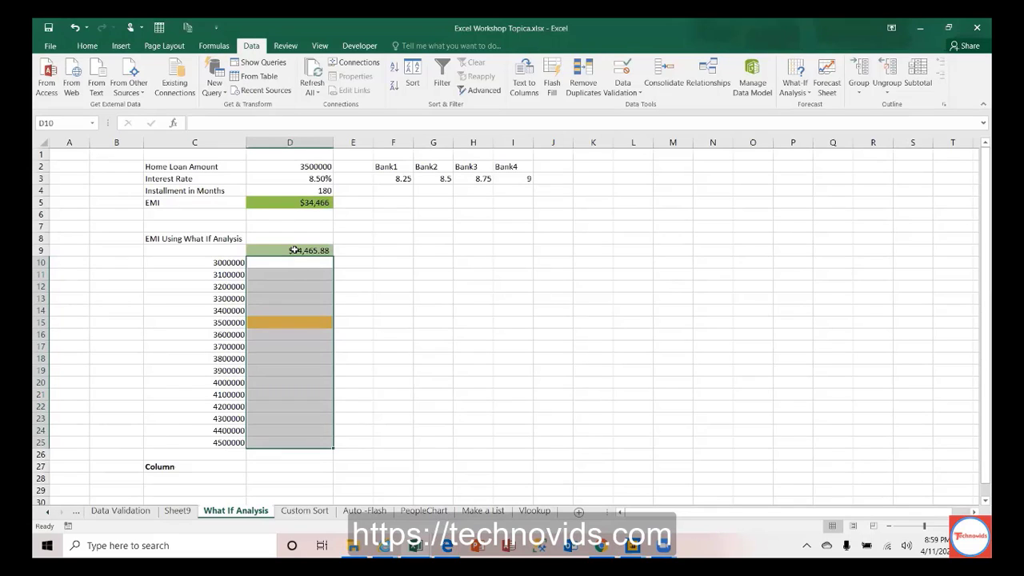
pyautogui.click(294, 250)
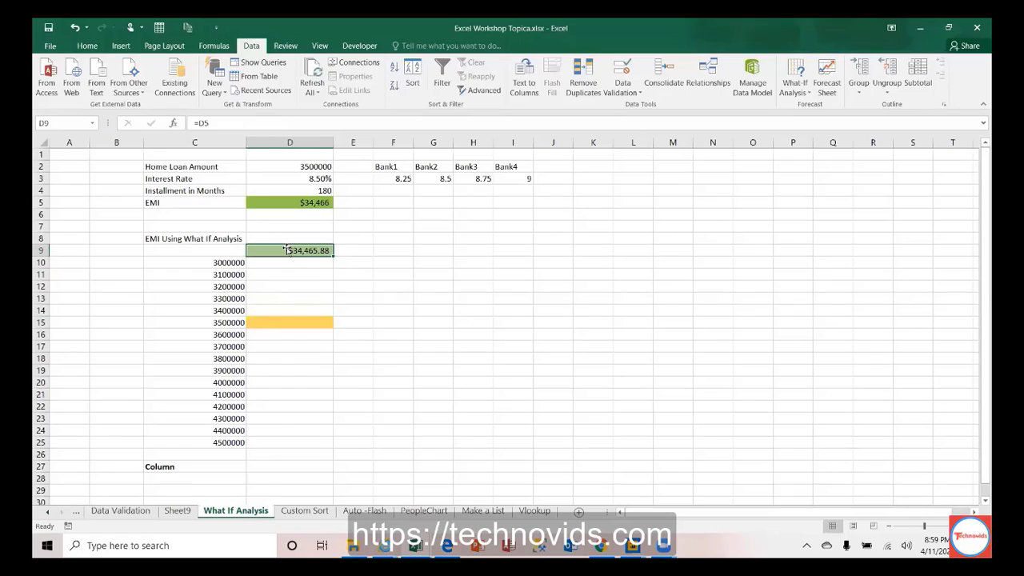
pyautogui.moveTo(235, 250); pyautogui.dragTo(298, 436)
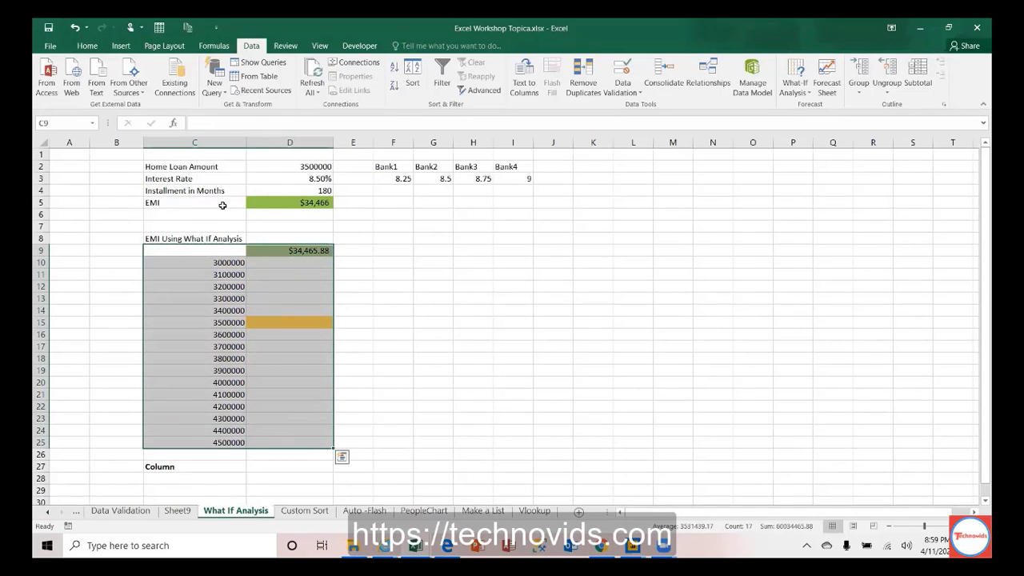
pyautogui.click(217, 254)
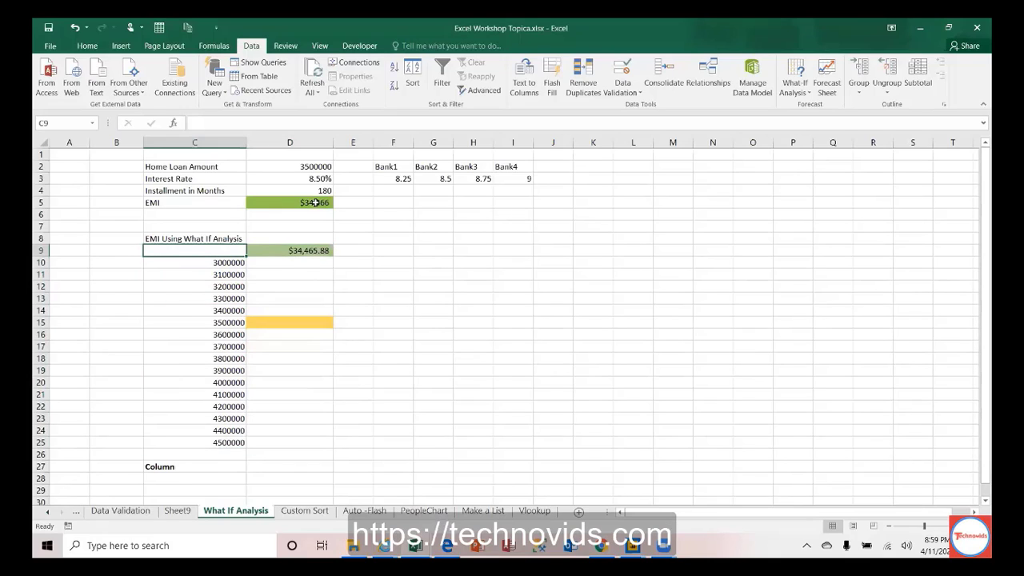
pyautogui.click(303, 248)
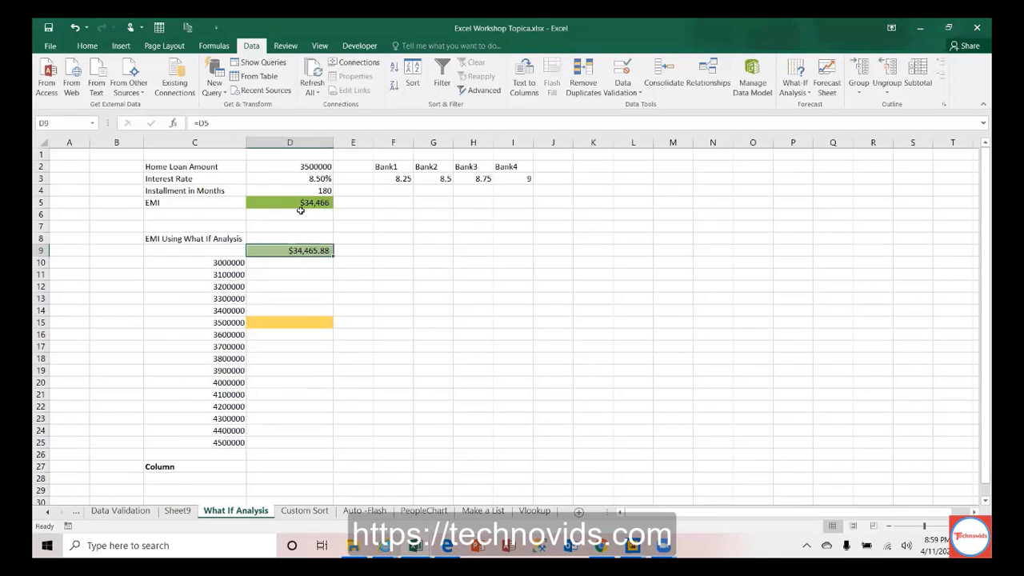
pyautogui.click(223, 242)
pyautogui.click(221, 250)
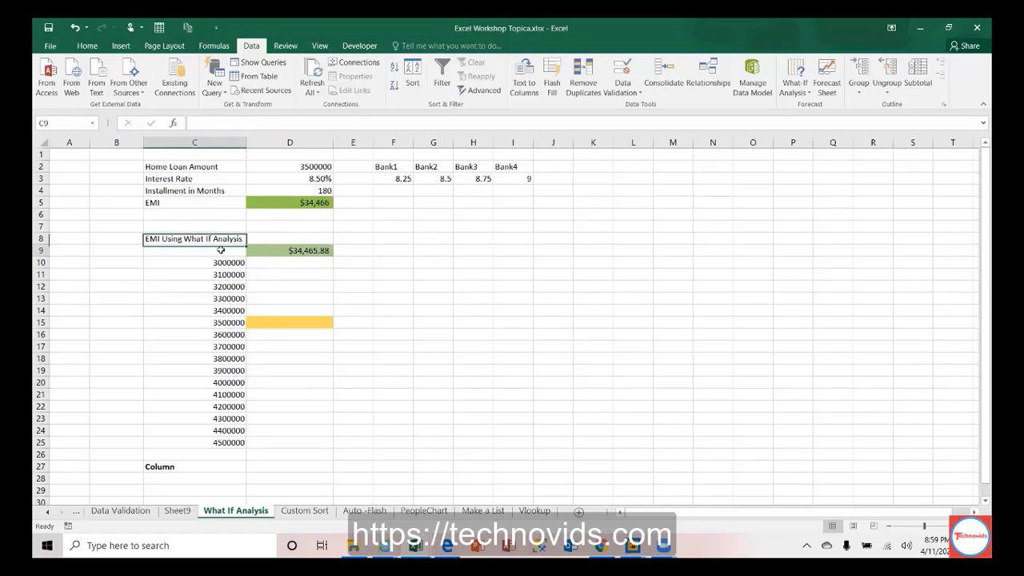
# Step: Select C9:D25 and create a Data Table with column input cell $D$2
pyautogui.hotkey('ctrl', 'shift', 'Down')
pyautogui.hotkey('ctrl', 'shift', 'Down')
pyautogui.hotkey('shift', 'Right')
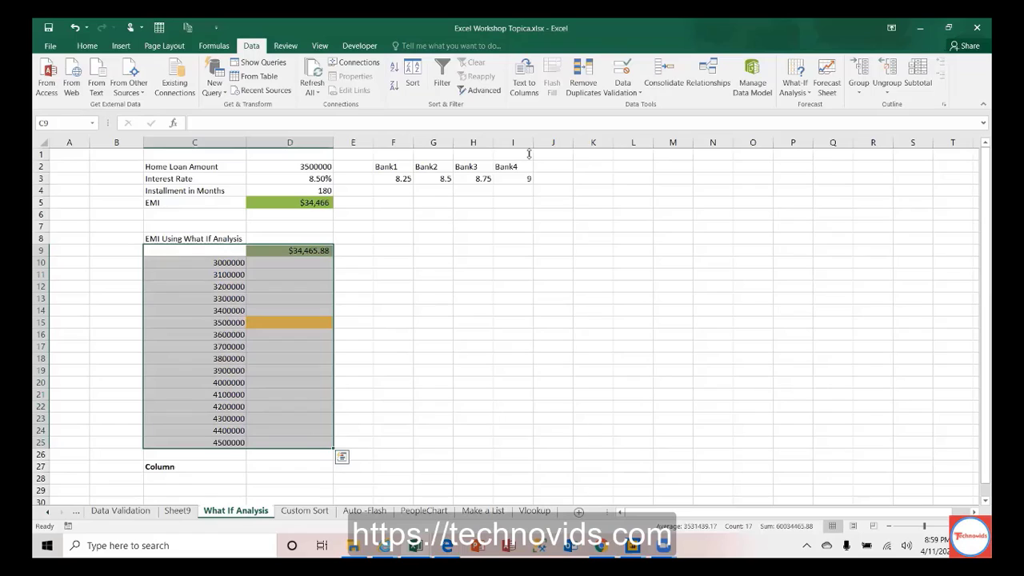
pyautogui.click(795, 86)
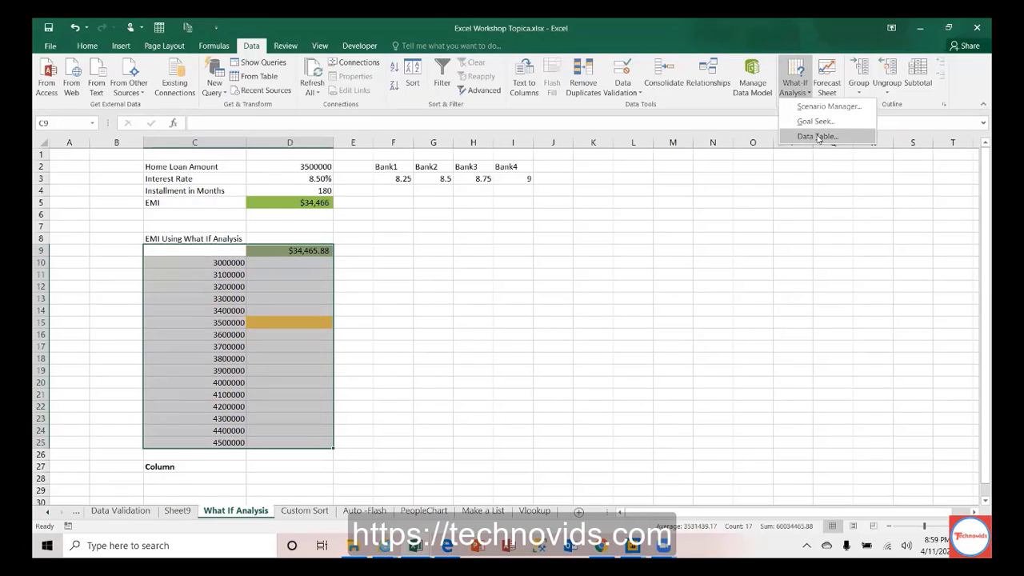
pyautogui.click(817, 136)
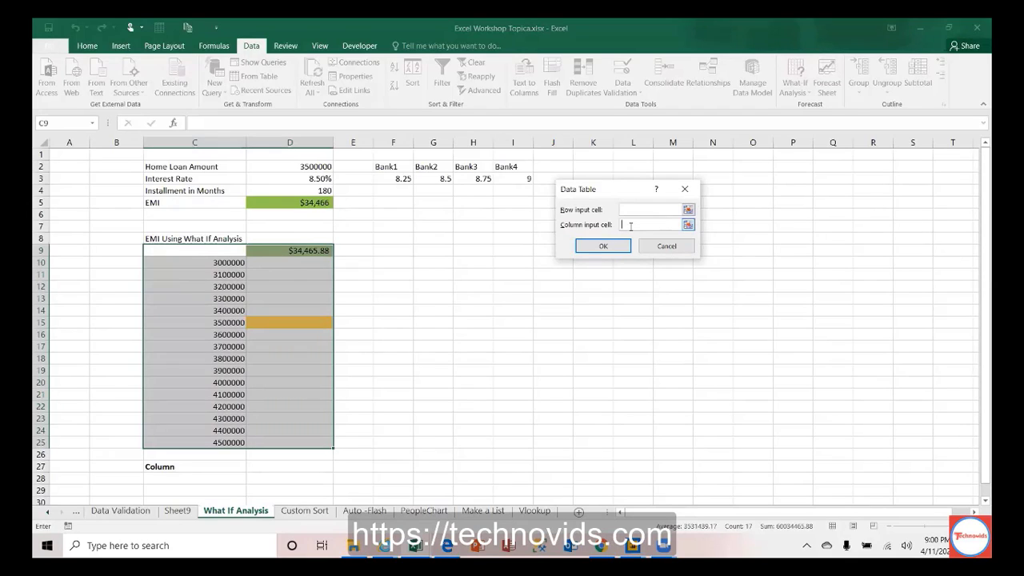
pyautogui.click(300, 166)
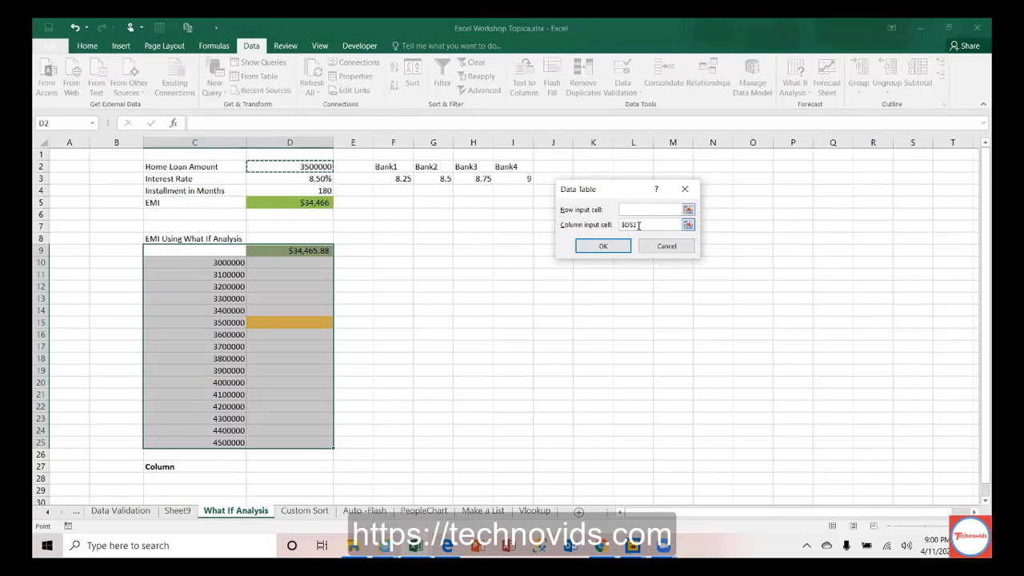
pyautogui.click(605, 246)
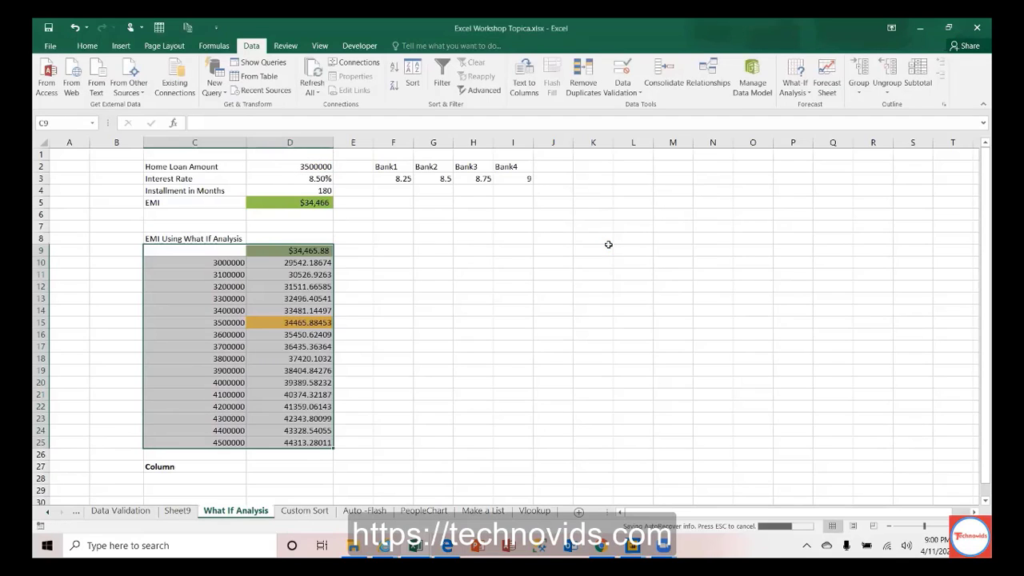
pyautogui.click(311, 322)
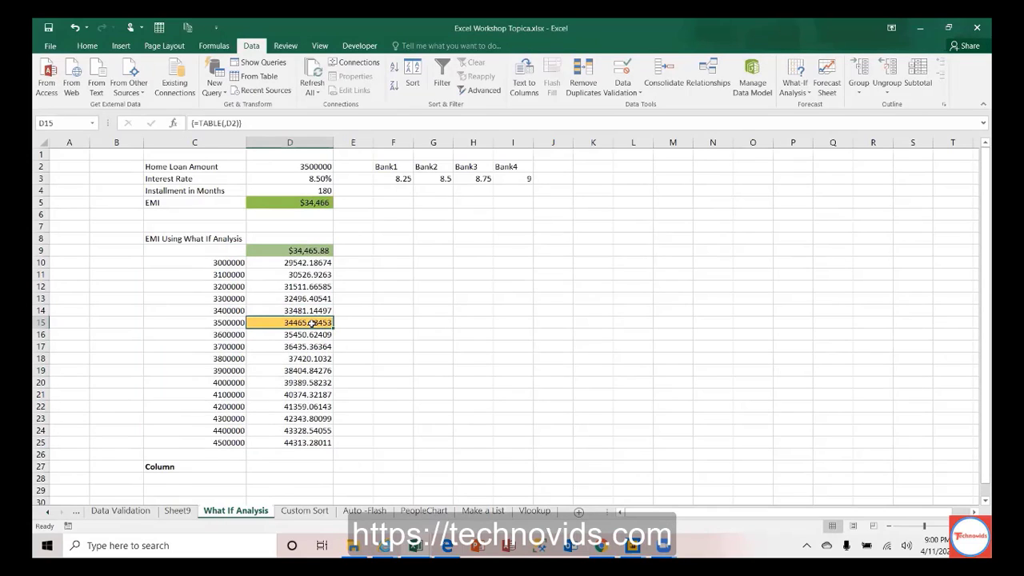
pyautogui.click(230, 262)
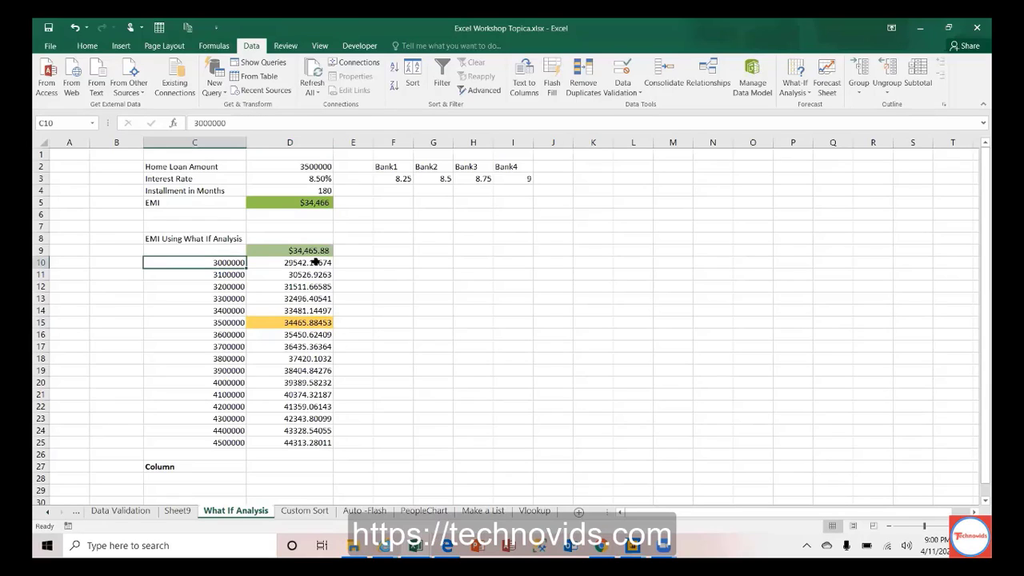
pyautogui.click(316, 262)
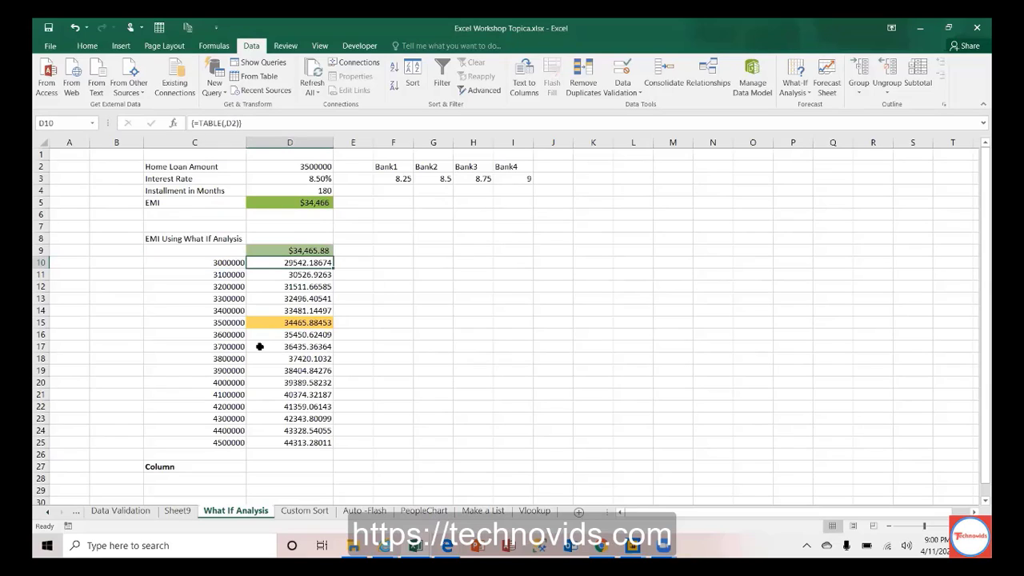
pyautogui.click(230, 443)
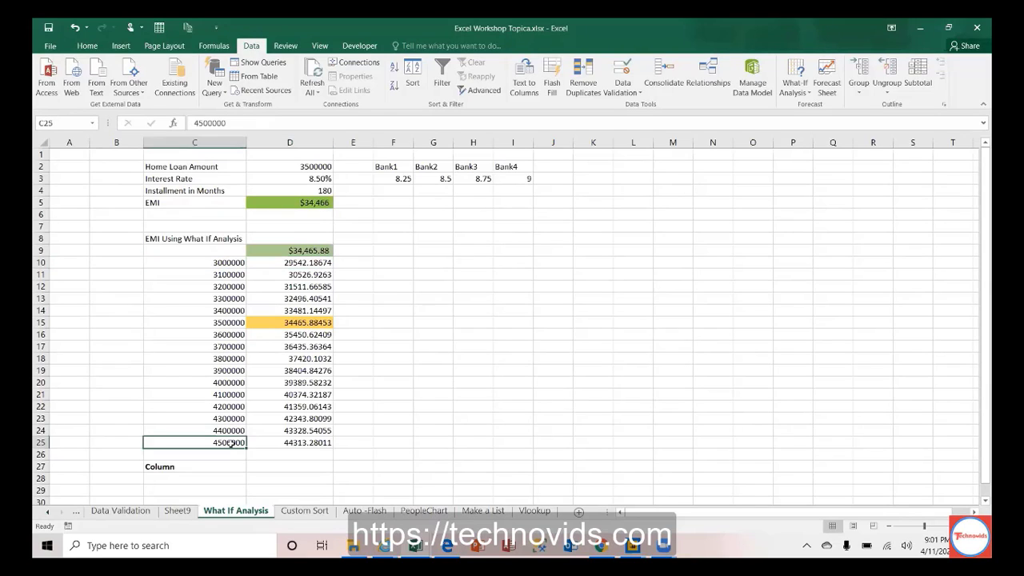
pyautogui.press('Right')
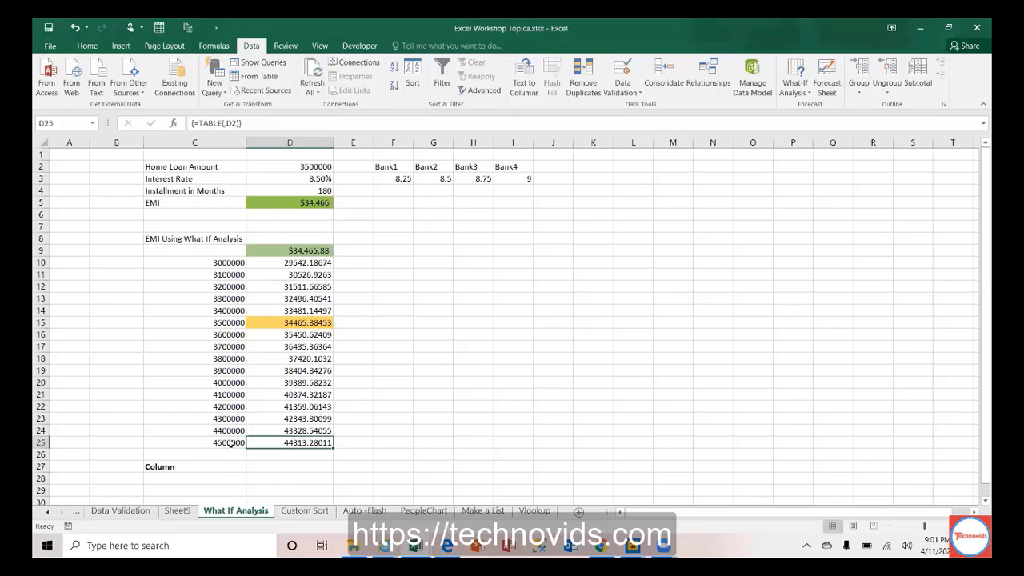
pyautogui.press('Up')
pyautogui.press('Up')
pyautogui.press('Up')
pyautogui.press('Up')
pyautogui.press('Up')
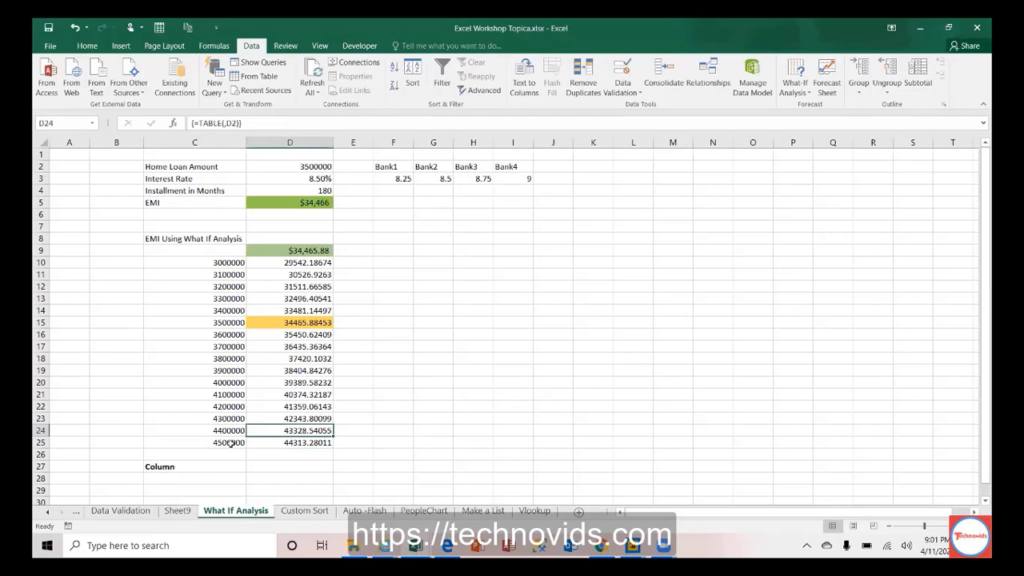
pyautogui.press('Up')
pyautogui.press('Up')
pyautogui.press('Up')
pyautogui.press('Up')
pyautogui.press('Up')
pyautogui.press('Up')
pyautogui.press('Up')
pyautogui.press('Up')
pyautogui.press('Up')
pyautogui.press('Up')
pyautogui.press('Up')
pyautogui.press('Up')
pyautogui.press('Up')
pyautogui.press('Up')
pyautogui.press('Up')
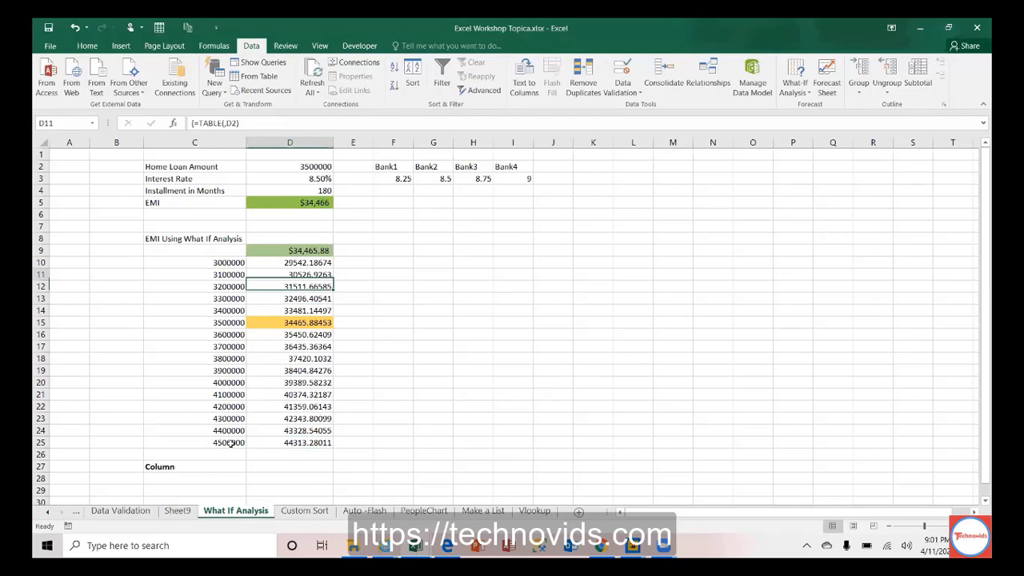
pyautogui.press('Up')
pyautogui.press('Up')
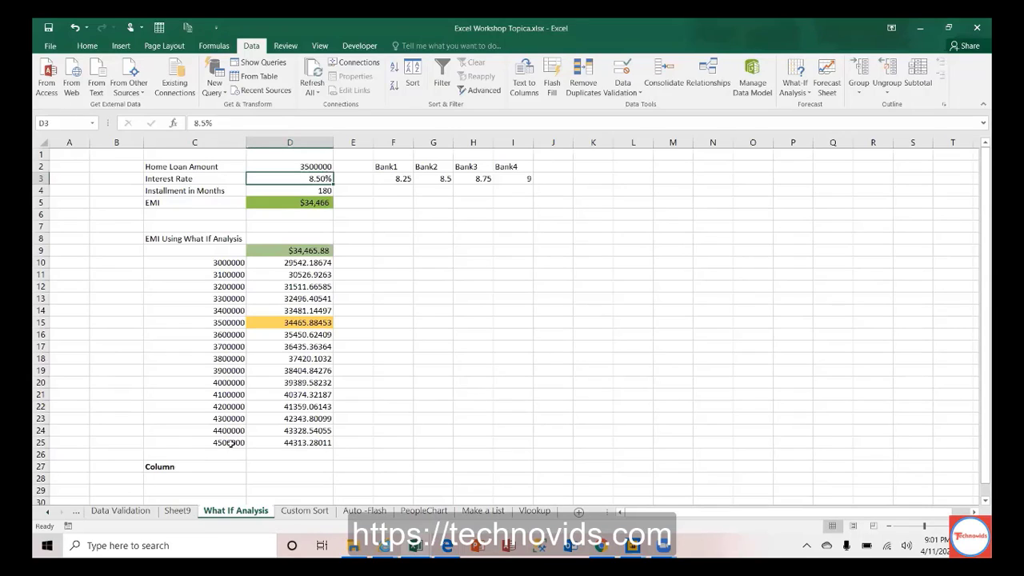
# Step: Change the interest rate in D3 from 8.5% to 8.25%
pyautogui.press('F2')
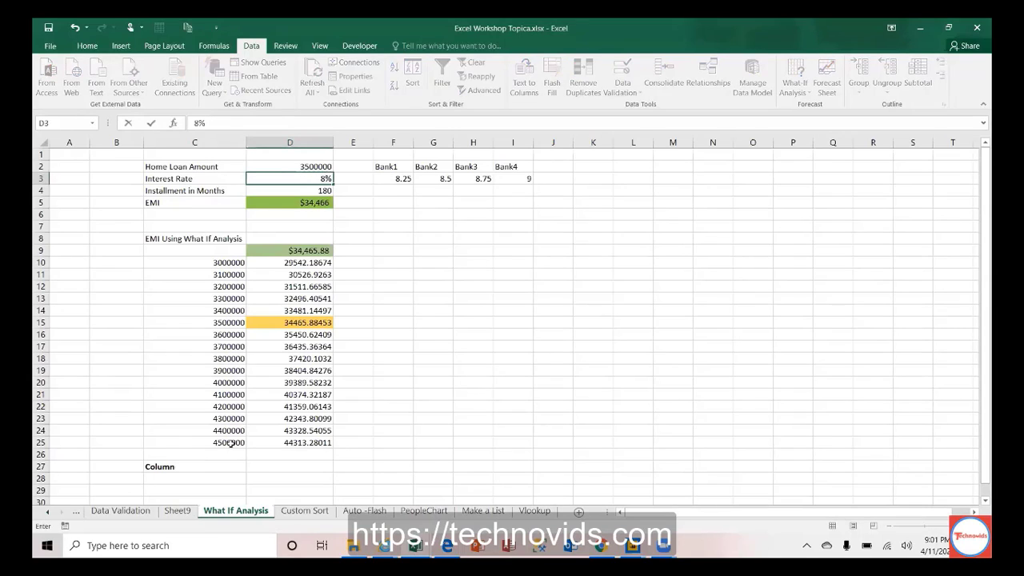
pyautogui.press('Left')
pyautogui.press('BackSpace')
pyautogui.write('25')
pyautogui.press('Return')
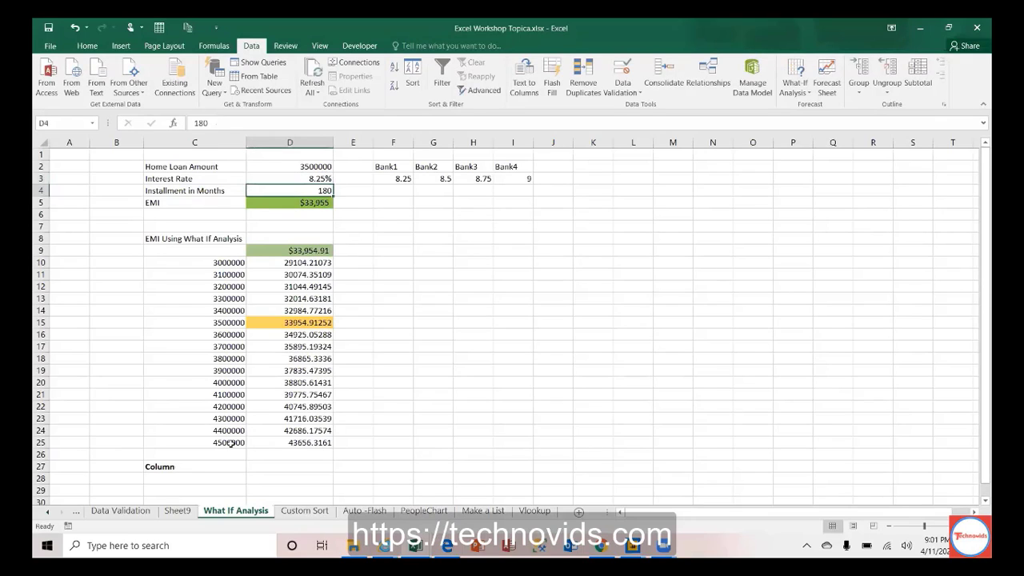
pyautogui.press('Down')
# Step: Set D3 to 9% and check the recalculated EMI and data table formulas
pyautogui.press('Up')
pyautogui.press('Up')
pyautogui.press('Up')
pyautogui.press('Up')
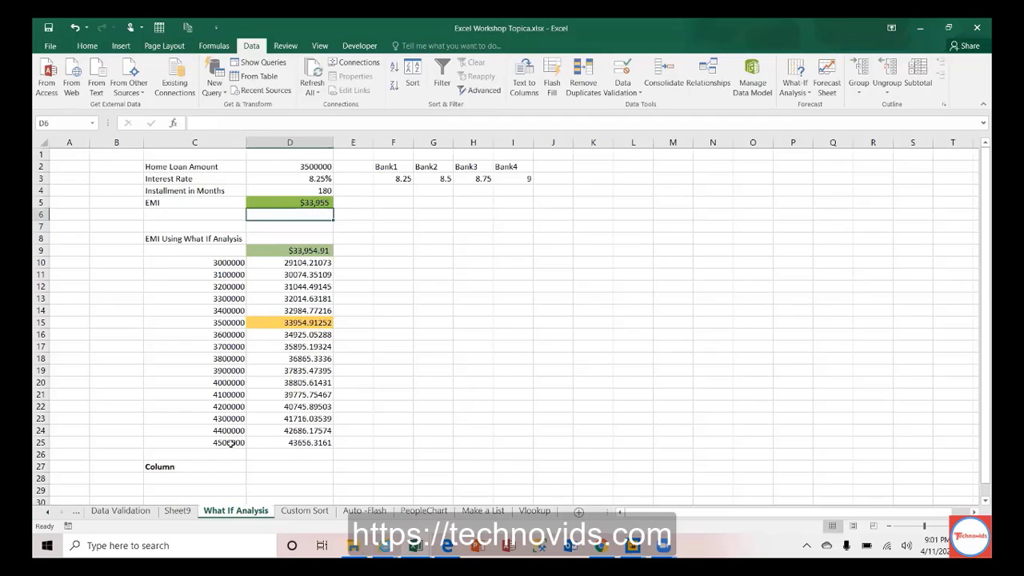
pyautogui.write('9')
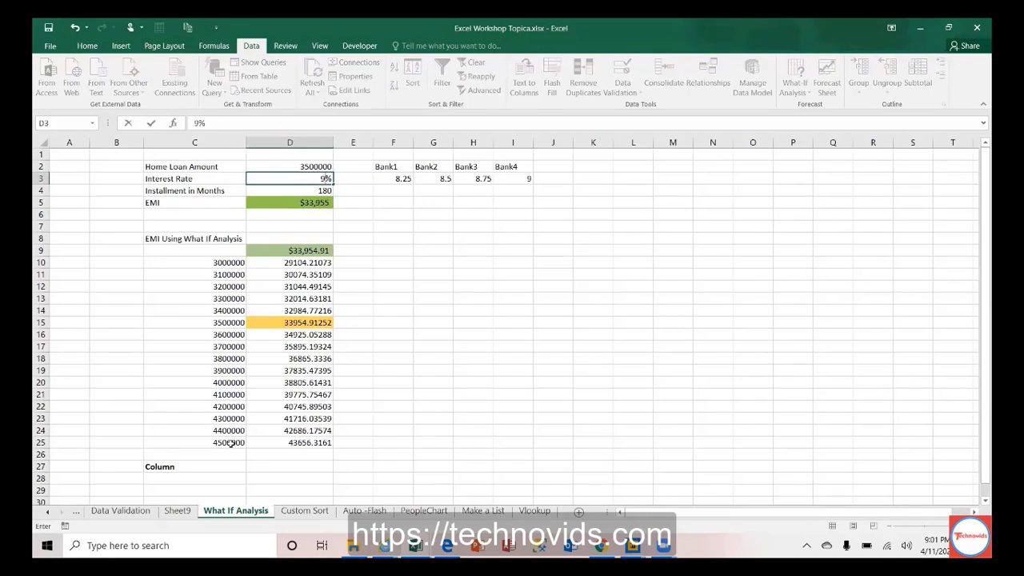
pyautogui.hotkey('ctrl', 'Return')
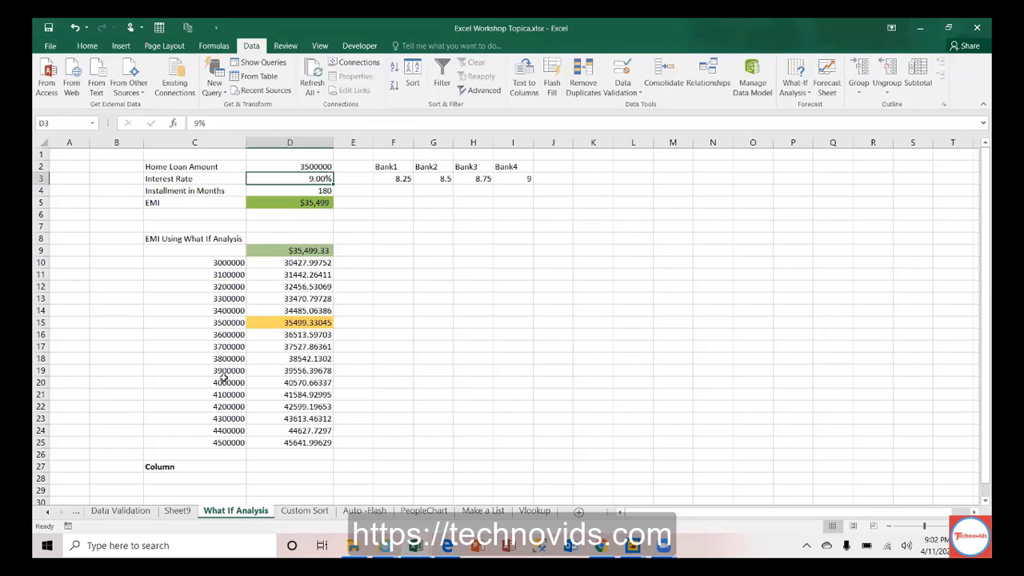
pyautogui.click(308, 203)
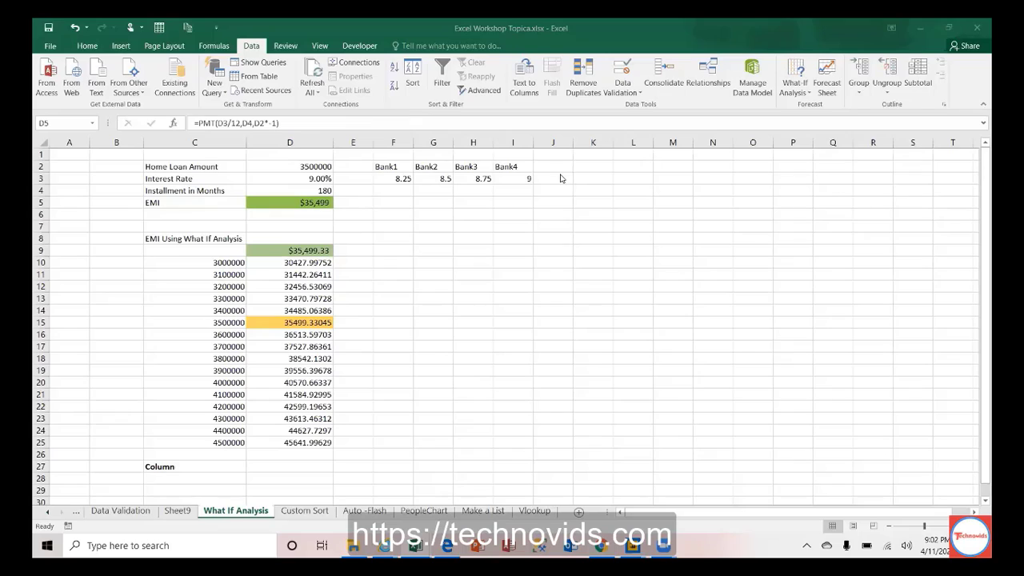
pyautogui.click(302, 203)
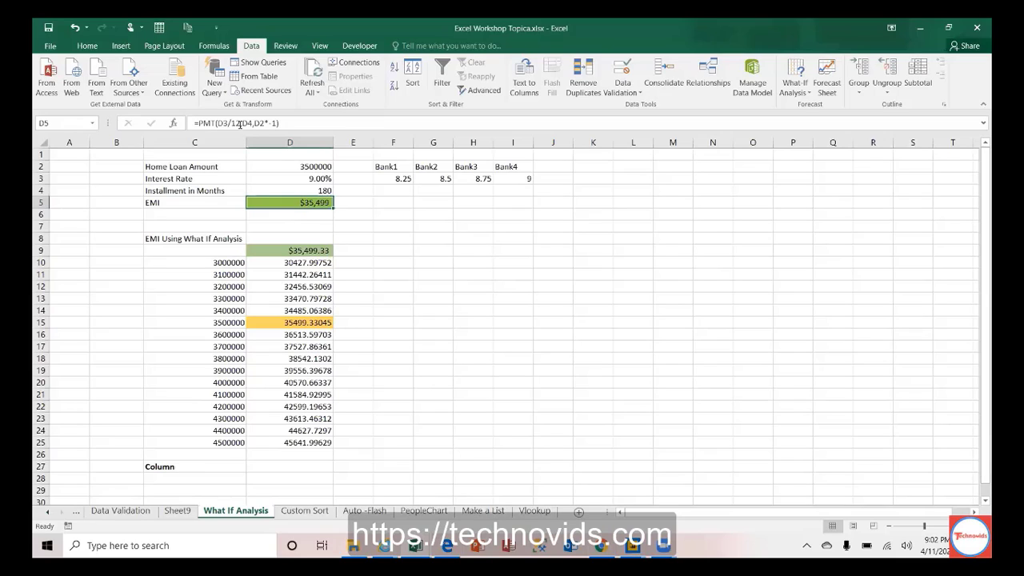
pyautogui.click(307, 359)
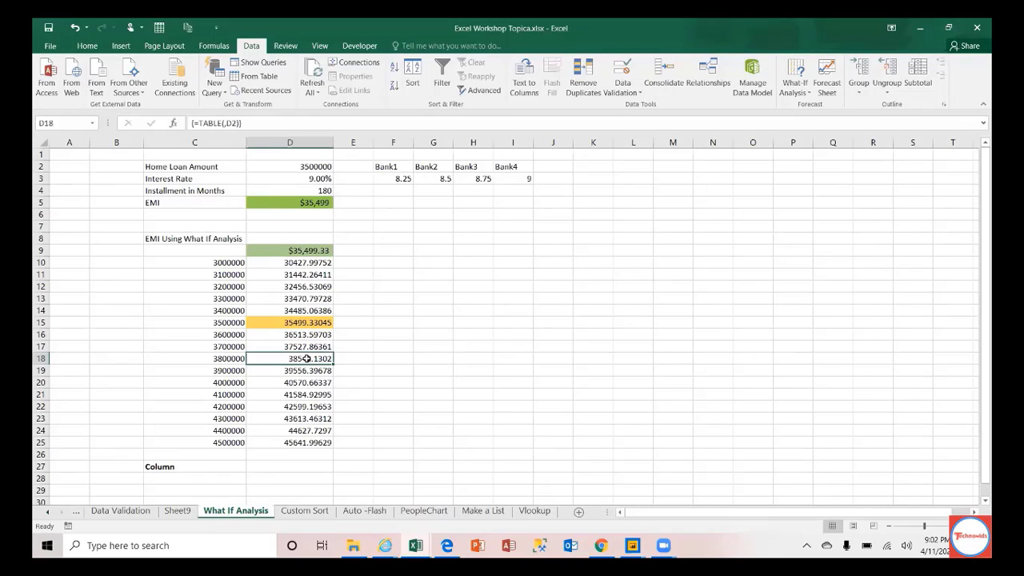
pyautogui.click(301, 255)
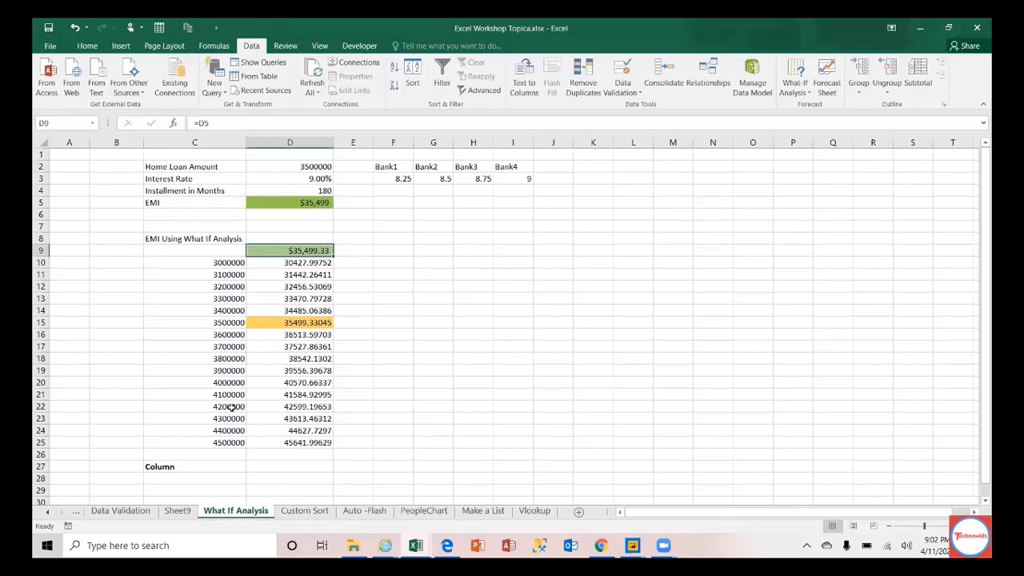
pyautogui.click(48, 511)
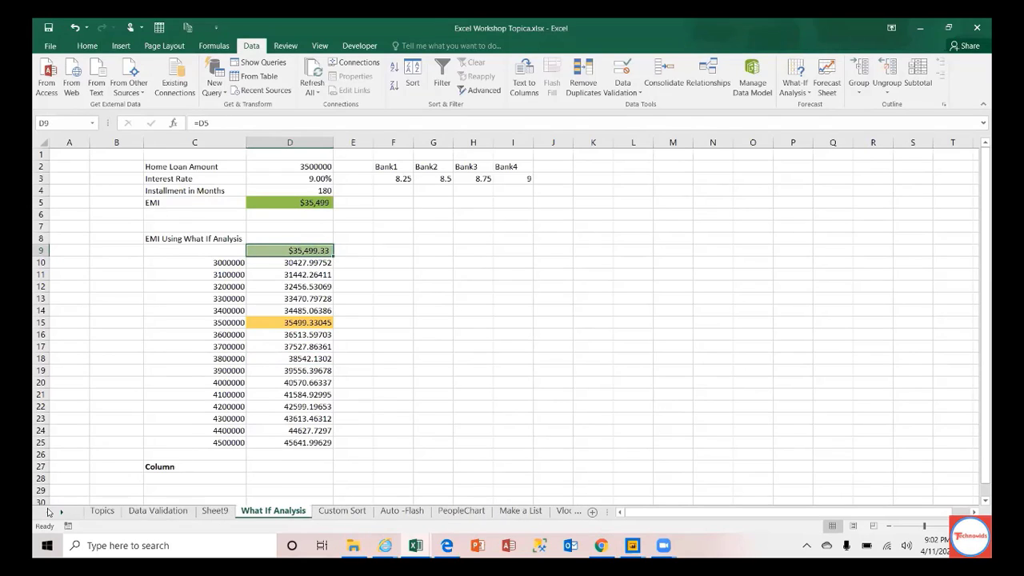
# Step: Fill row 9 (topic 7) orange on the Topics sheet, then insert new worksheet Sheet10
pyautogui.click(101, 511)
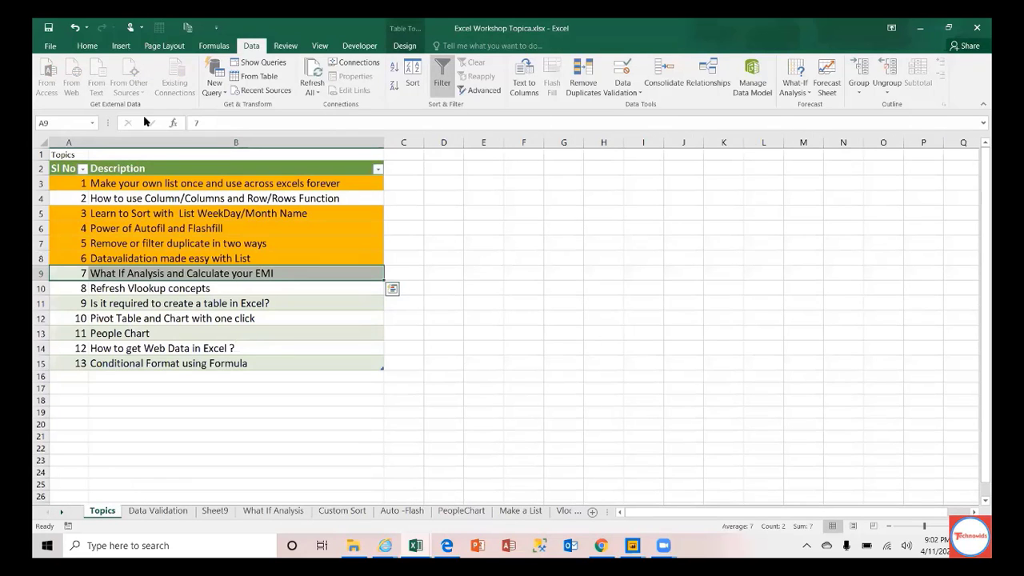
pyautogui.click(88, 46)
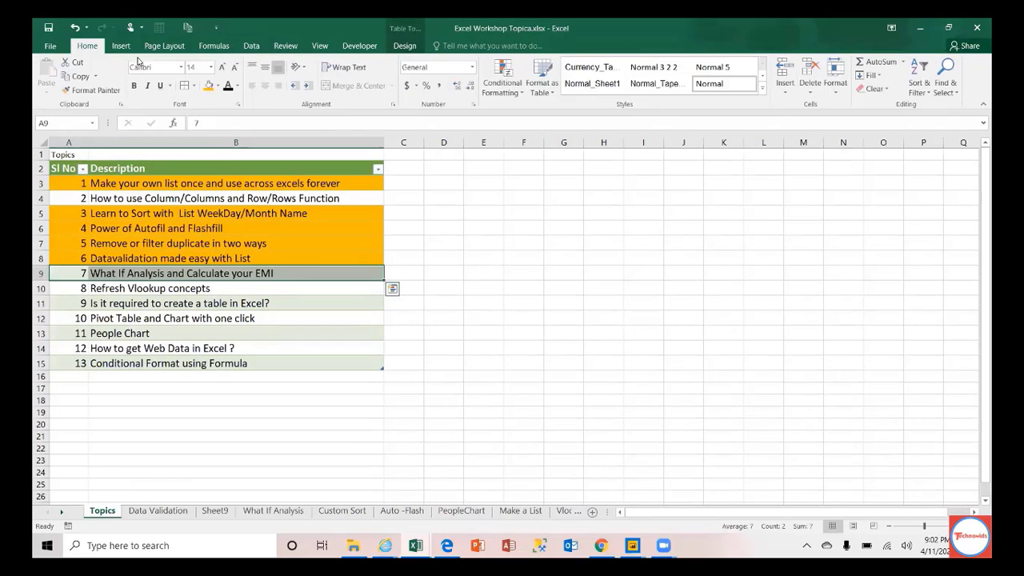
pyautogui.click(208, 86)
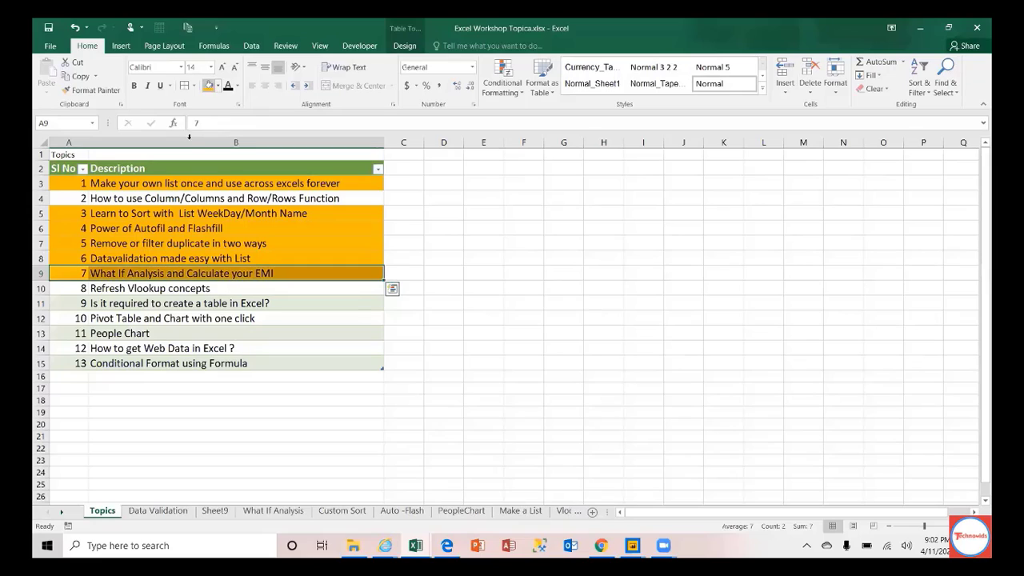
pyautogui.click(74, 289)
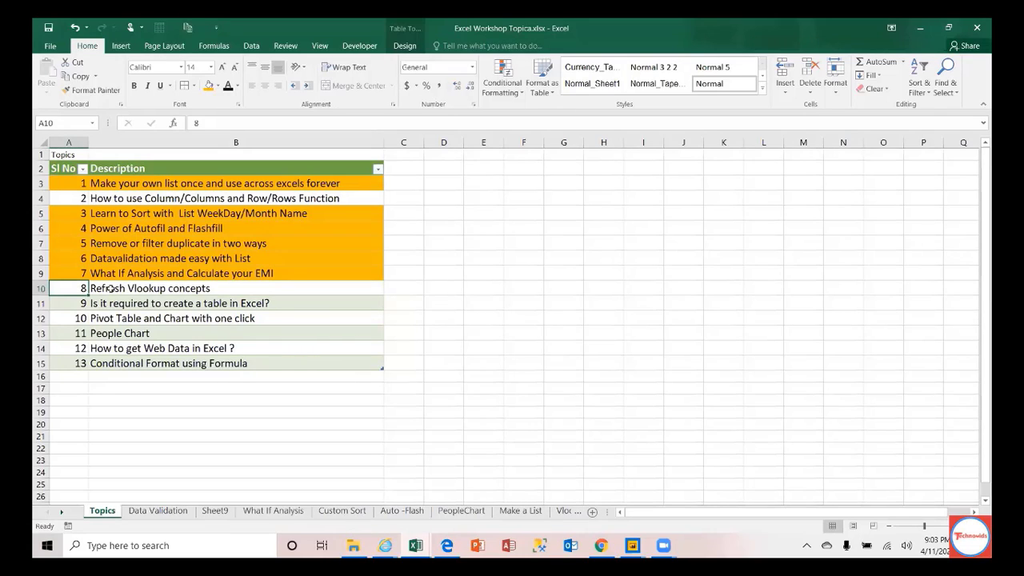
pyautogui.click(592, 513)
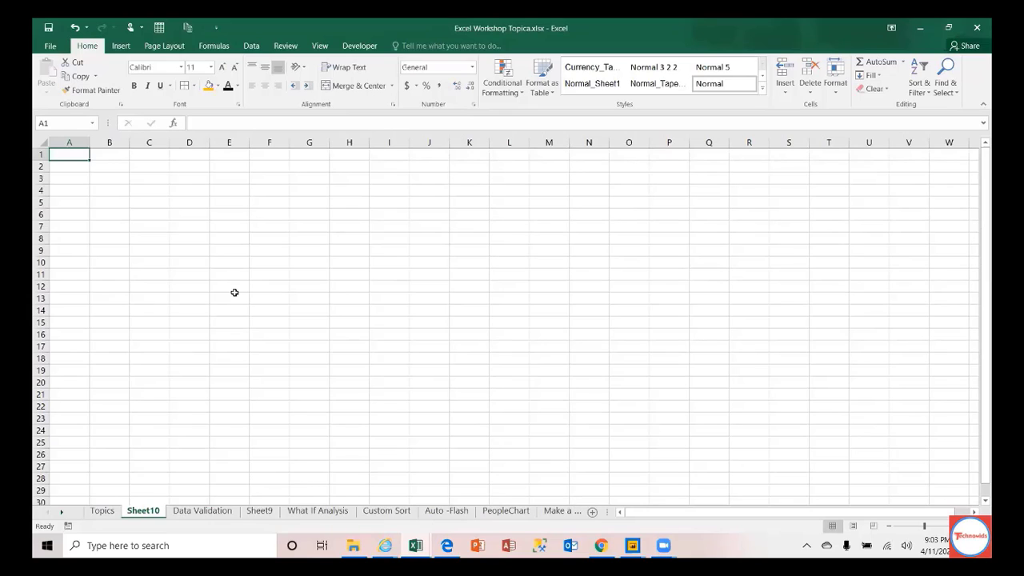
# Step: Jump to the sheet's last row and last column XFD, then return to A1
pyautogui.hotkey('ctrl', 'Down')
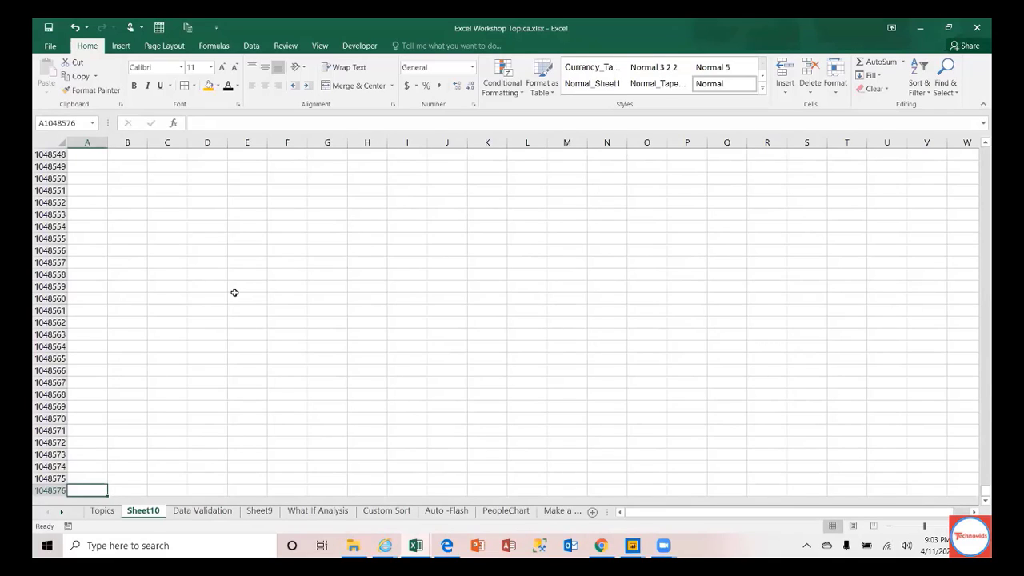
pyautogui.hotkey('ctrl', 'Up')
pyautogui.hotkey('ctrl', 'Right')
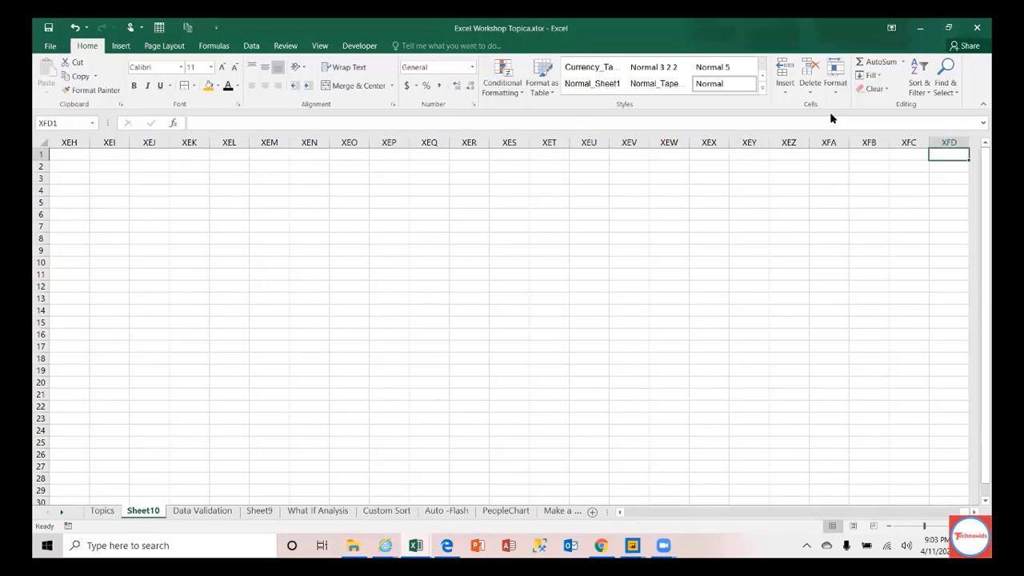
pyautogui.press('Left')
pyautogui.press('Left')
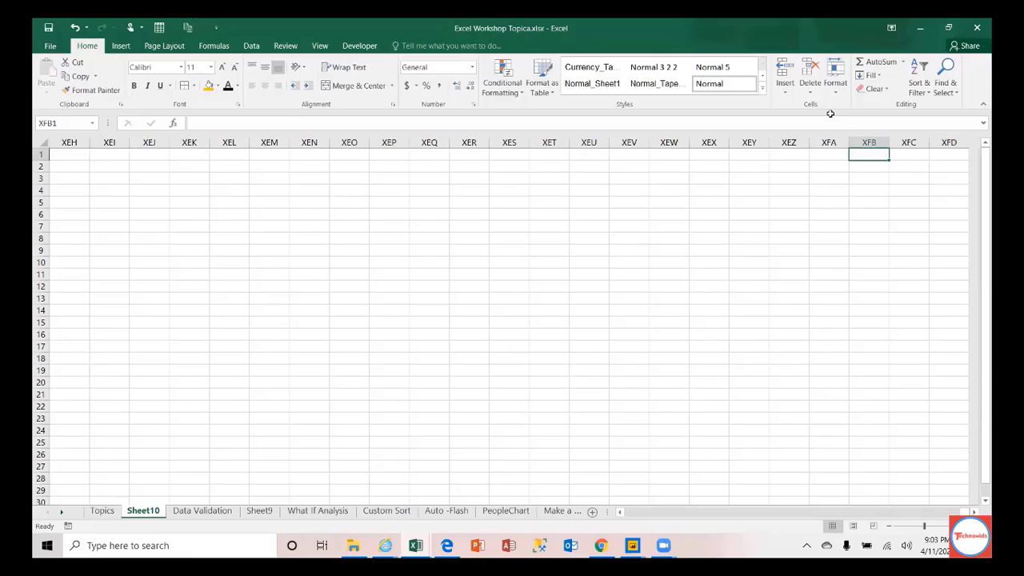
pyautogui.hotkey('ctrl', 'Home')
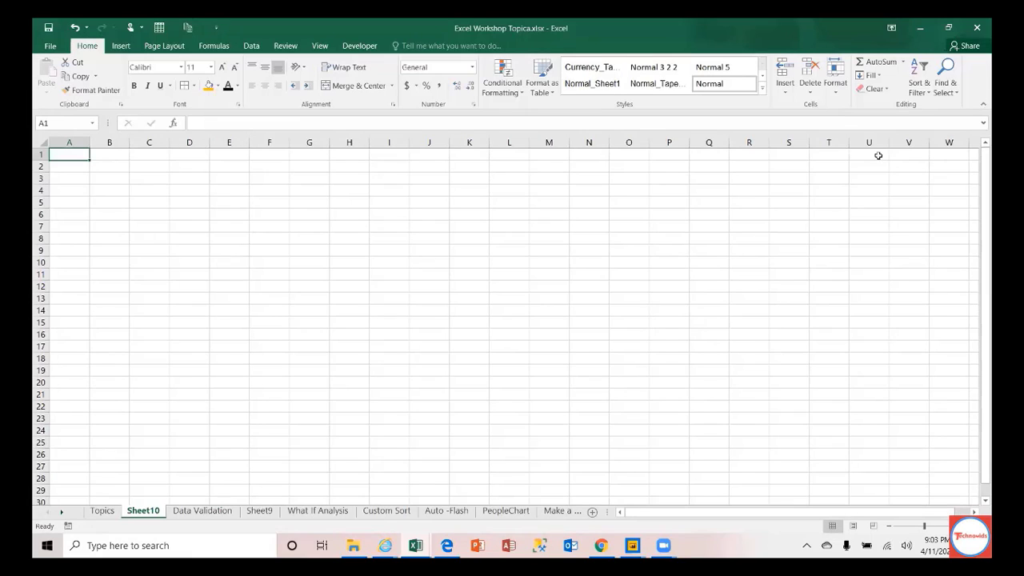
pyautogui.hotkey('ctrl', 'Down')
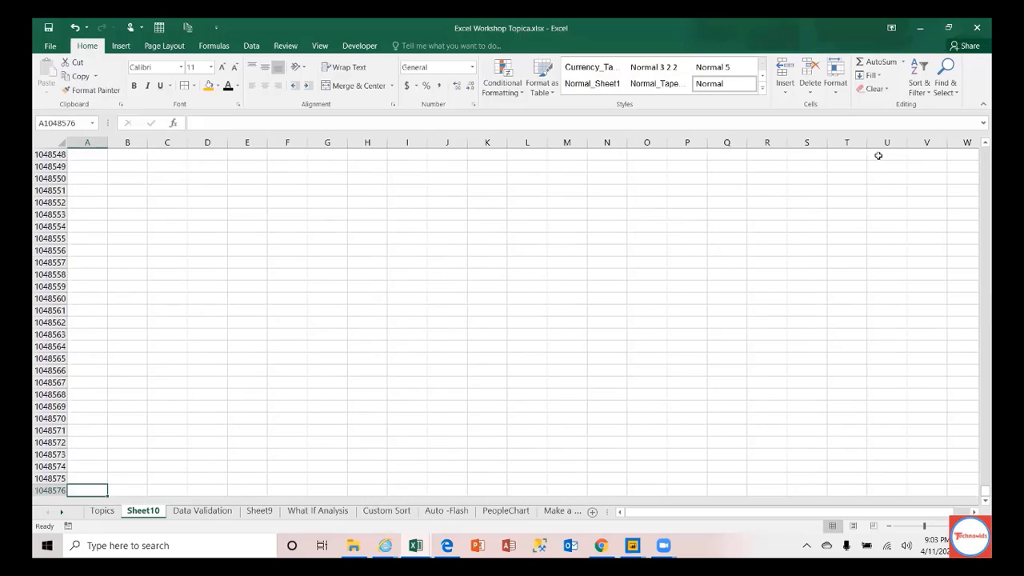
pyautogui.hotkey('ctrl', 'Up')
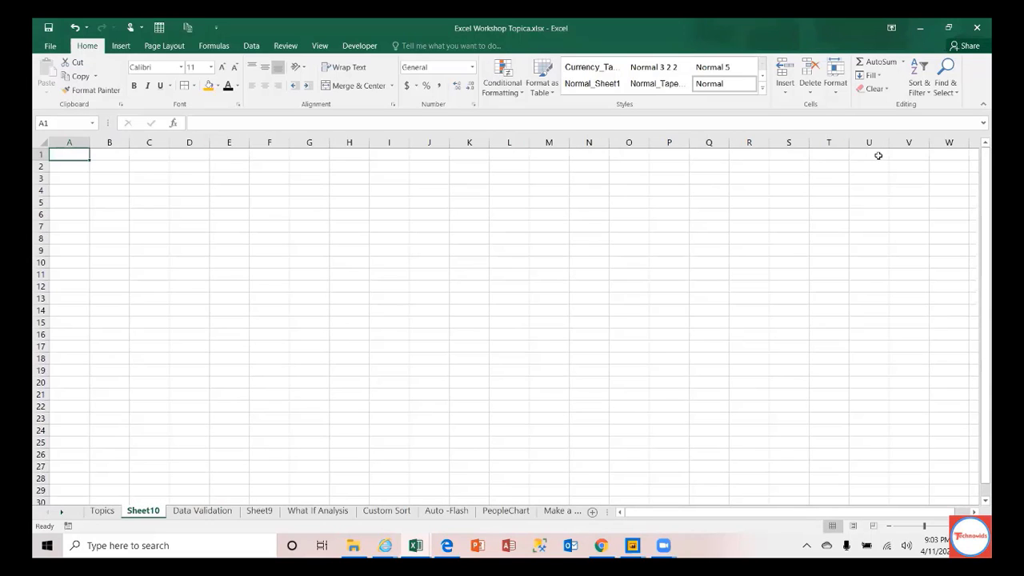
# Step: Enter =COLUMN() in B1 and paste it into XFD1 to show the last column number
pyautogui.press('Right')
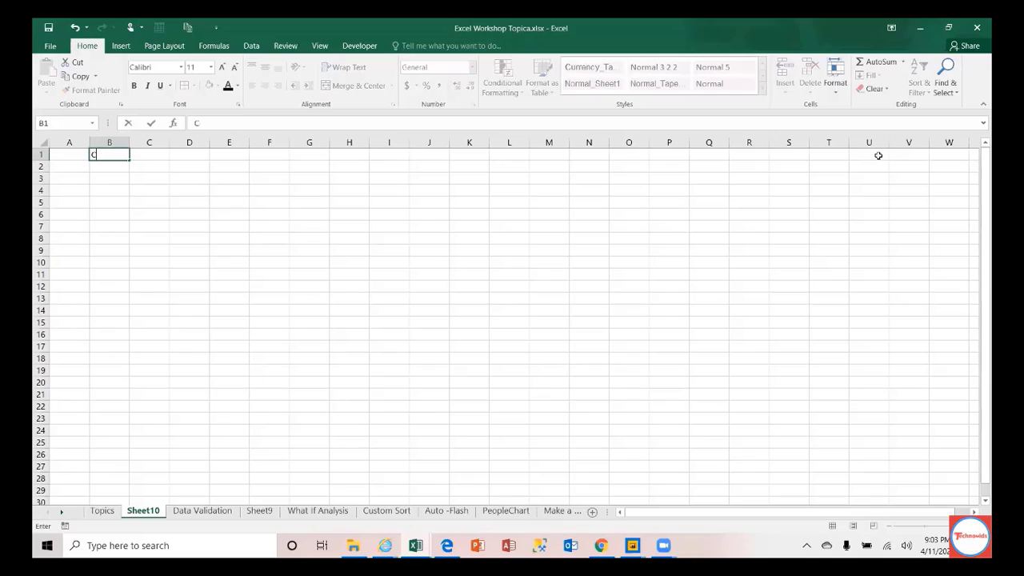
pyautogui.write('=Cou')
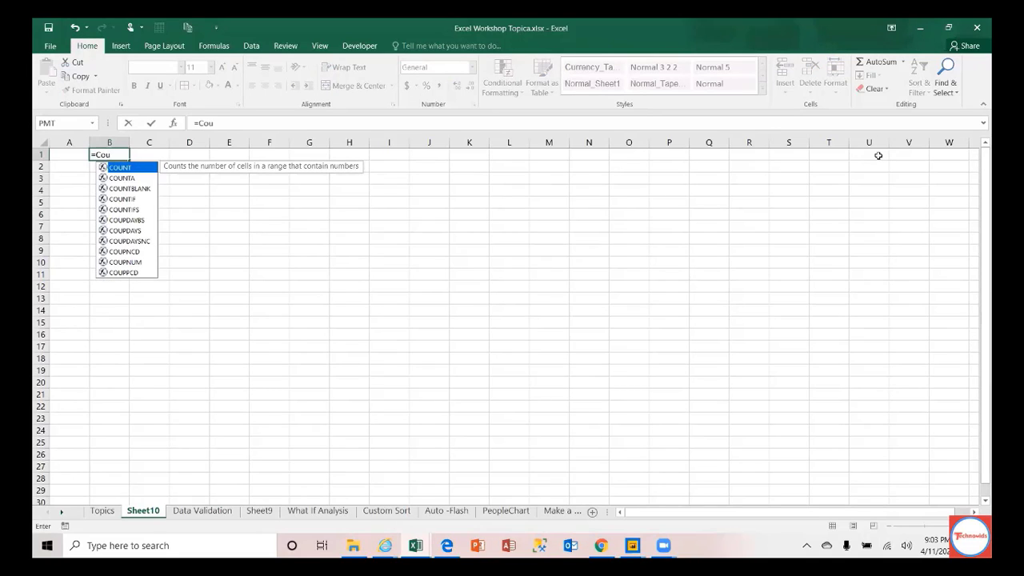
pyautogui.press('BackSpace')
pyautogui.write('lumn()')
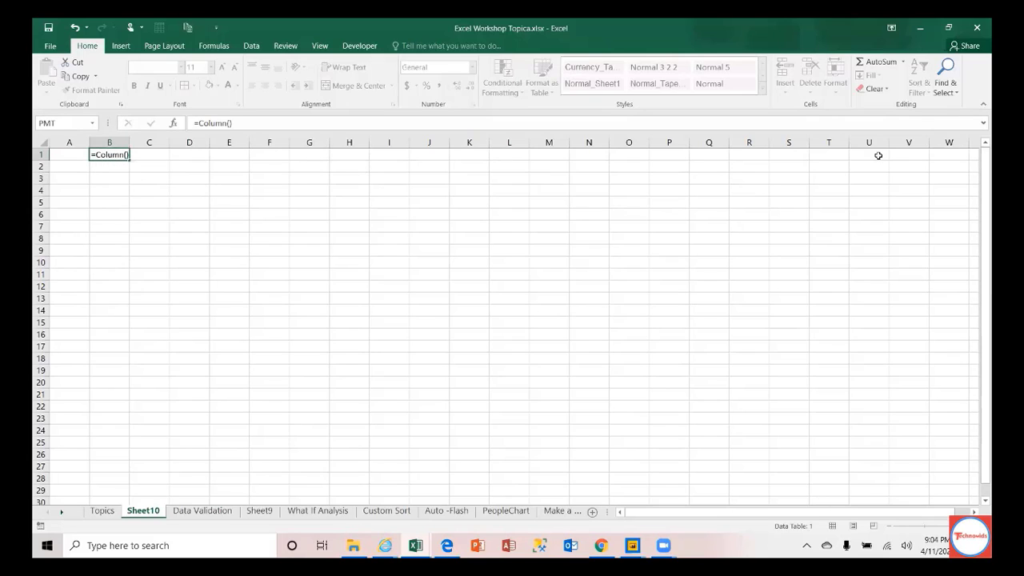
pyautogui.press('Return')
pyautogui.press('Up')
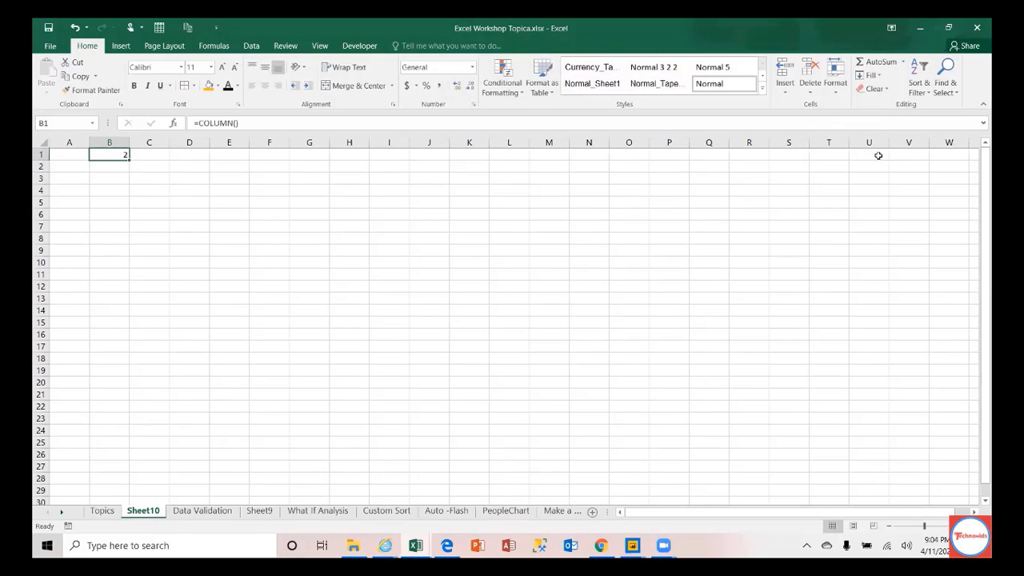
pyautogui.hotkey('ctrl', 'c')
pyautogui.hotkey('ctrl', 'Right')
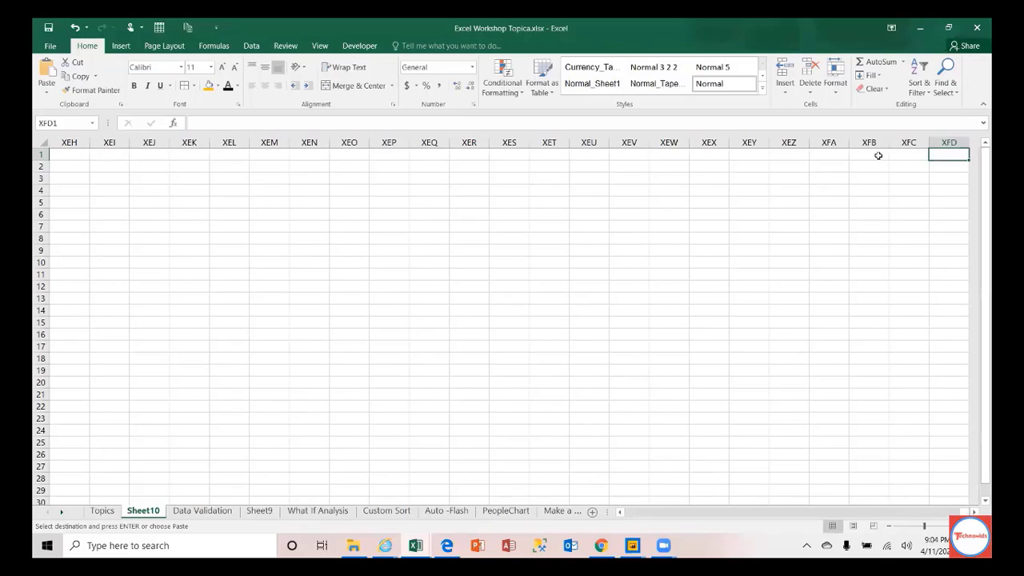
pyautogui.hotkey('ctrl', 'v')
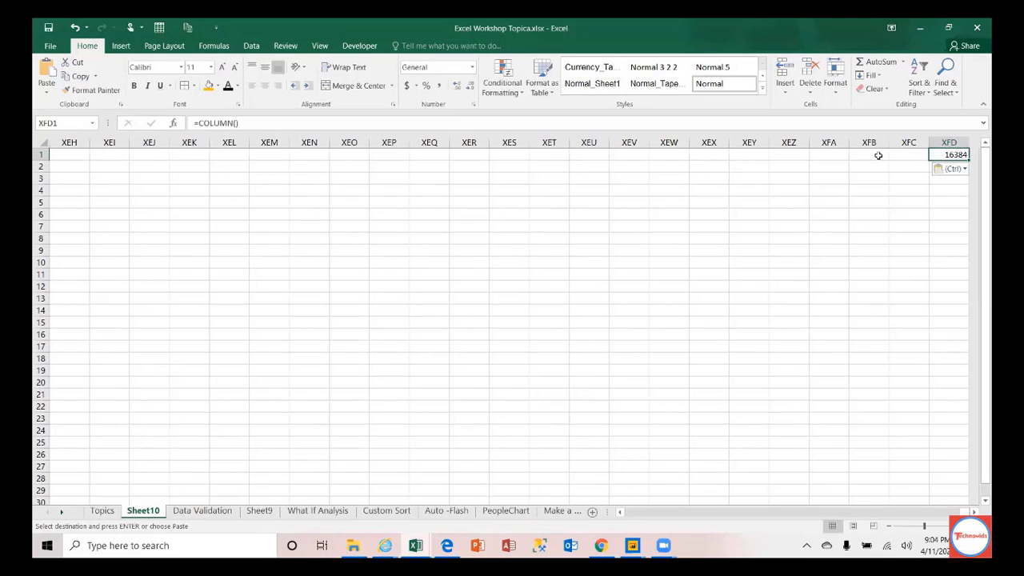
pyautogui.press('Escape')
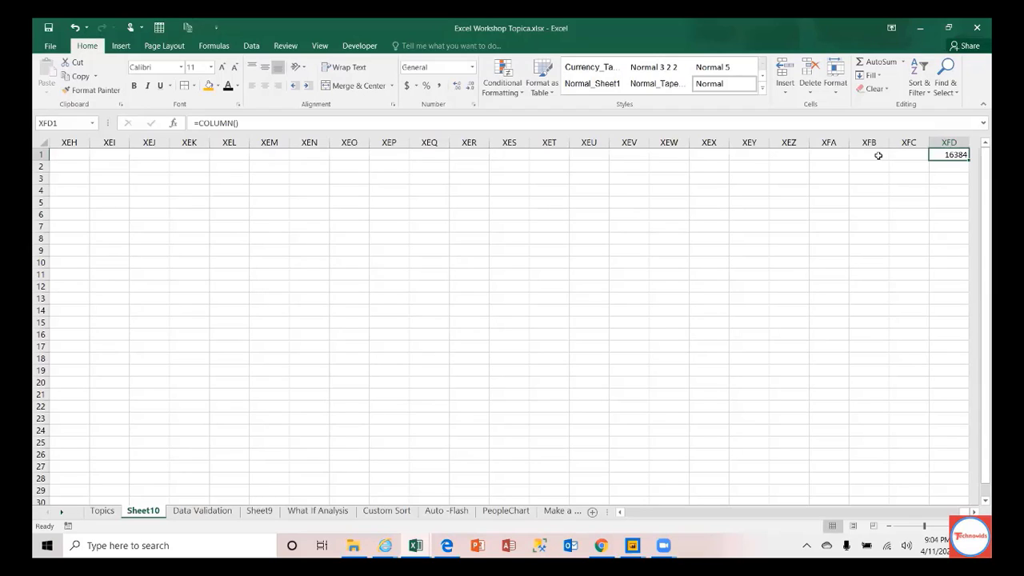
# Step: Clear XFD1 and enter =COLUMN() in K1, which returns 11
pyautogui.press('Left')
pyautogui.press('Left')
pyautogui.press('Left')
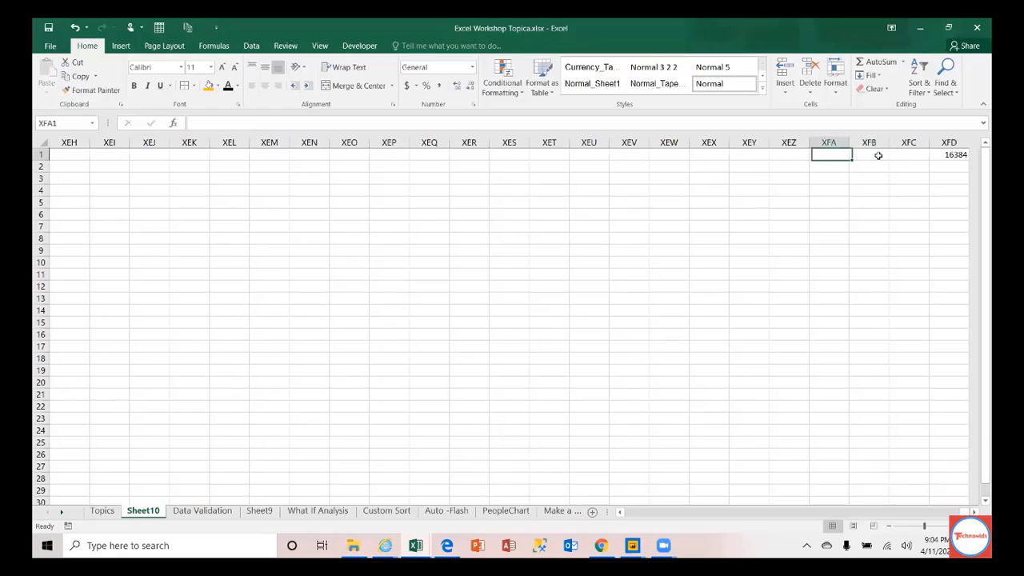
pyautogui.press('Right')
pyautogui.press('Right')
pyautogui.press('Right')
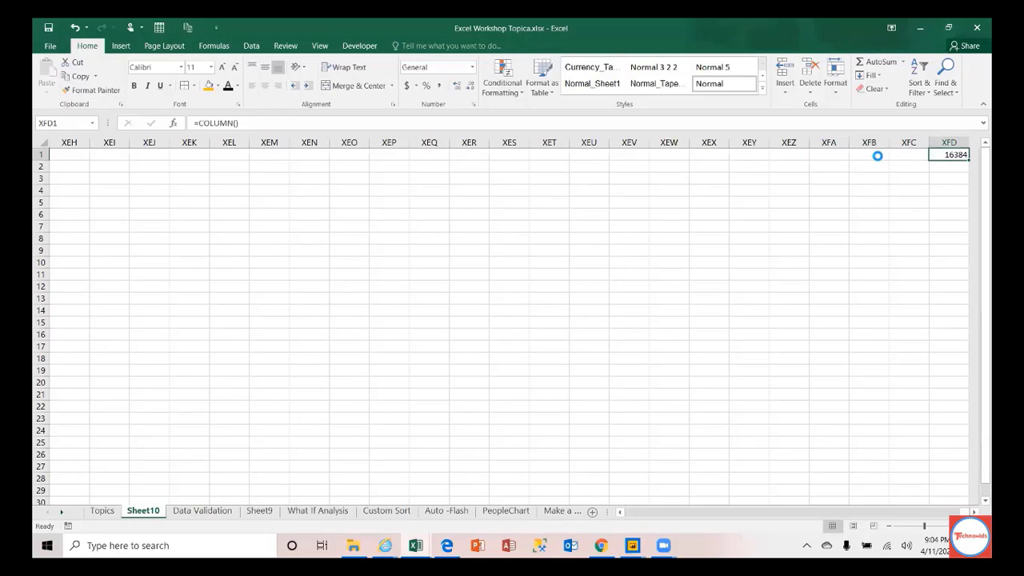
pyautogui.press('Delete')
pyautogui.hotkey('ctrl', 'Left')
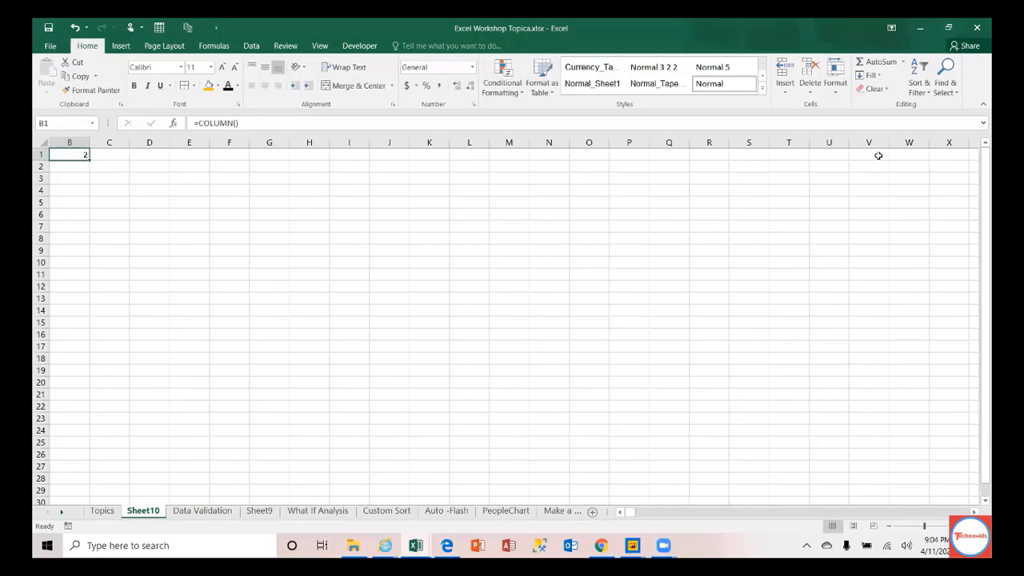
pyautogui.press('Left')
pyautogui.press('Right')
pyautogui.press('Right')
pyautogui.press('Right')
pyautogui.press('Right')
pyautogui.press('Right')
pyautogui.press('Right')
pyautogui.press('Right')
pyautogui.press('Right')
pyautogui.press('Right')
pyautogui.press('Right')
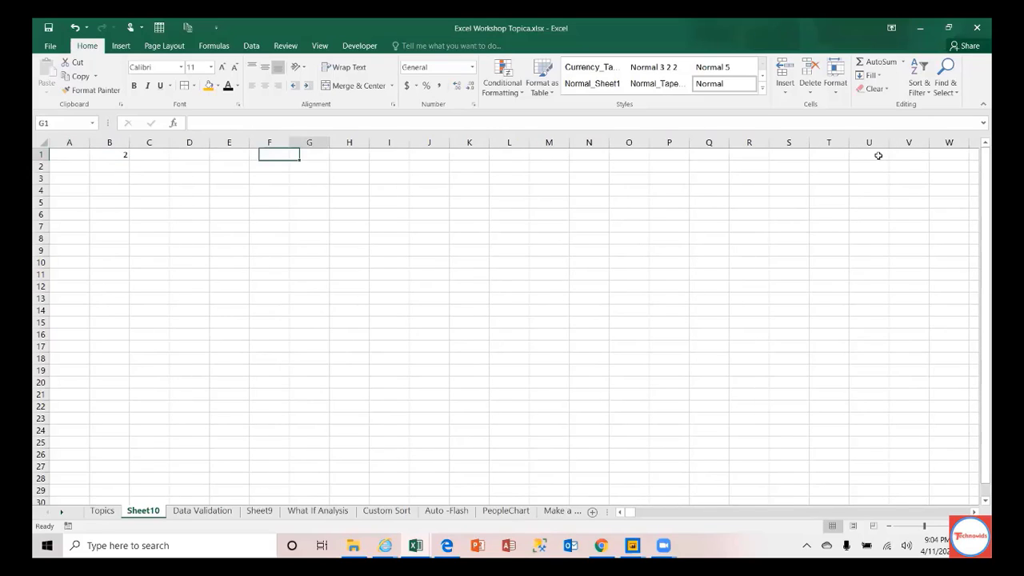
pyautogui.write('=column')
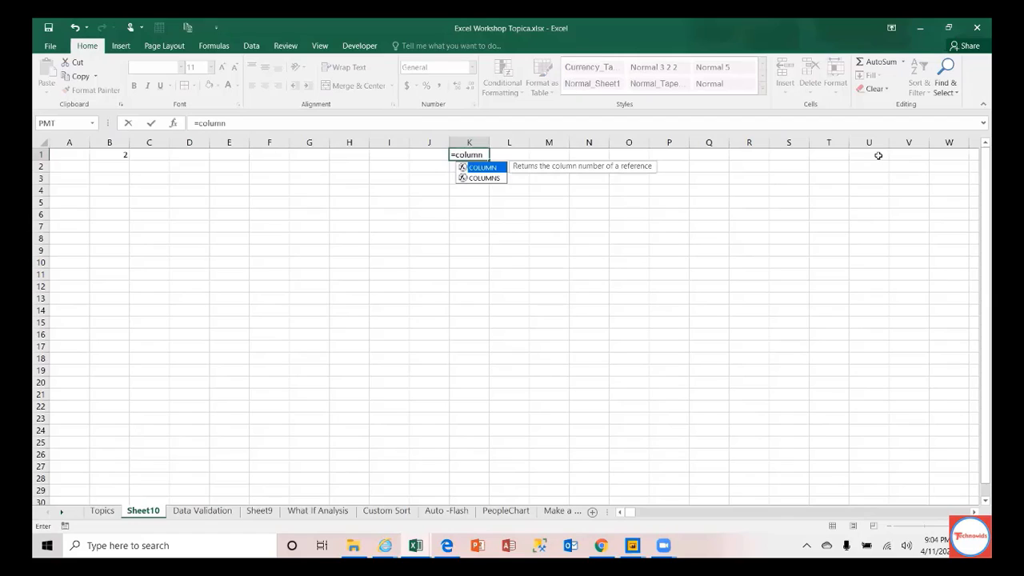
pyautogui.write('()')
pyautogui.press('Return')
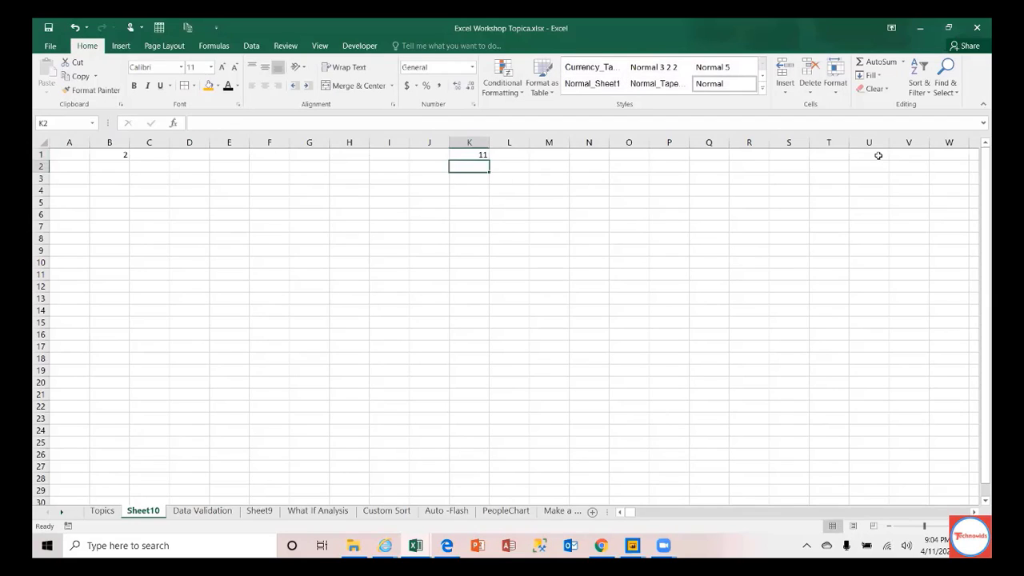
pyautogui.press('Up')
# Step: Enter =COLUMN() in Z1 to get 26, then clear the row 1 results
pyautogui.press('Right')
pyautogui.press('Right')
pyautogui.press('Right')
pyautogui.press('Right')
pyautogui.press('Right')
pyautogui.press('Right')
pyautogui.press('Right')
pyautogui.press('Right')
pyautogui.press('Right')
pyautogui.press('Right')
pyautogui.press('Right')
pyautogui.press('Right')
pyautogui.press('Right')
pyautogui.press('Right')
pyautogui.press('Right')
pyautogui.press('Right')
pyautogui.press('Right')
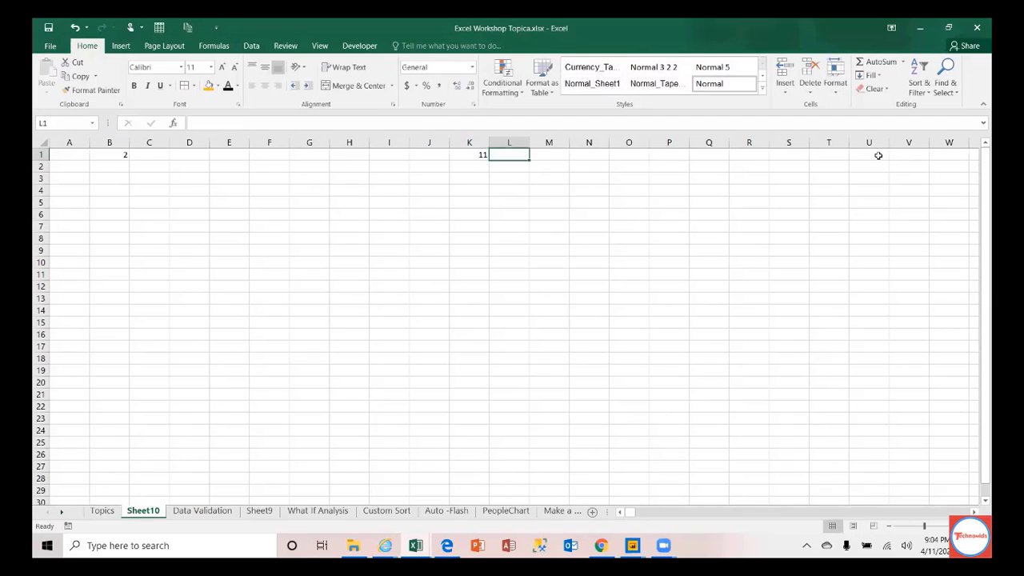
pyautogui.click(878, 155)
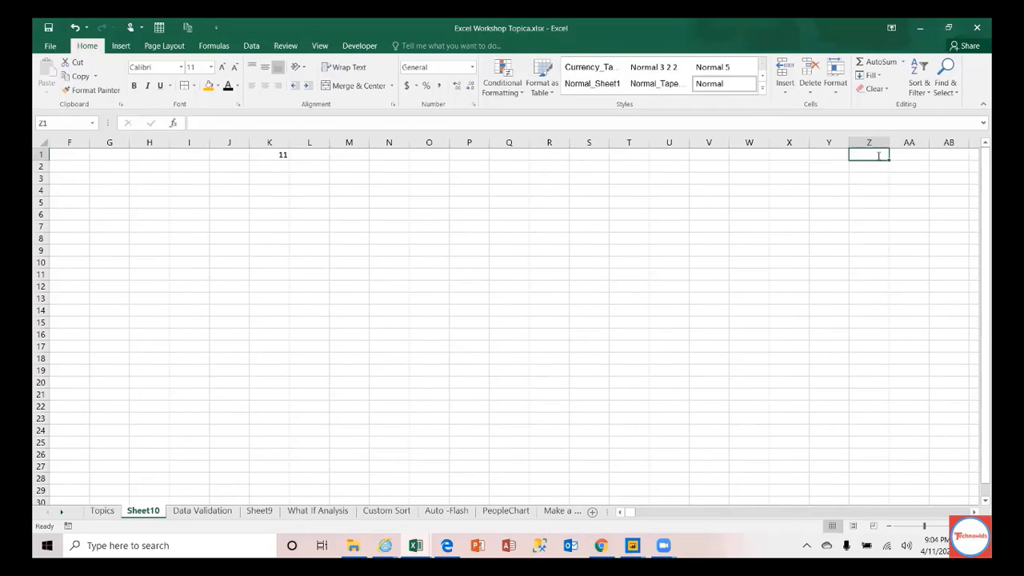
pyautogui.write('=c')
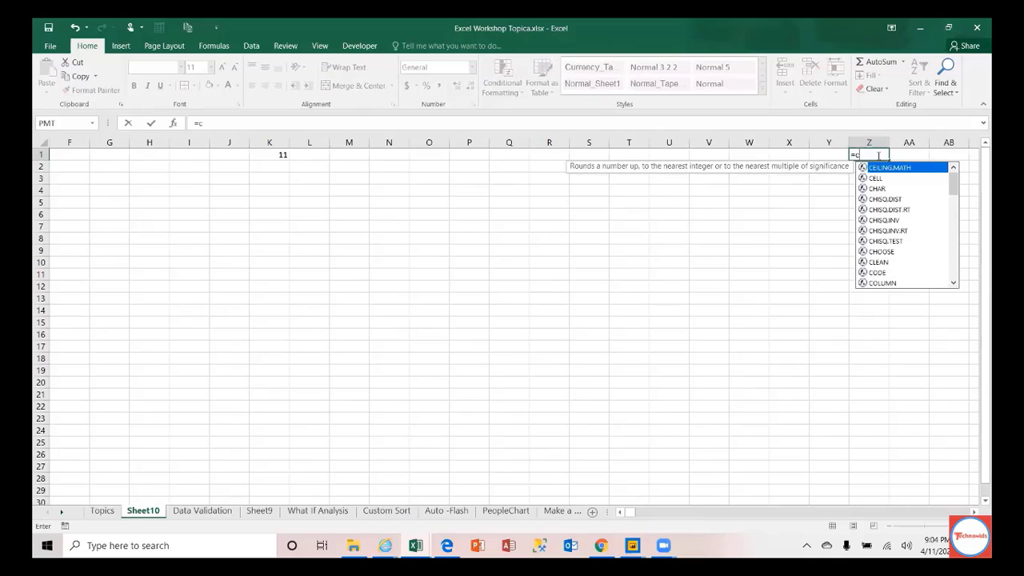
pyautogui.write('olumn(')
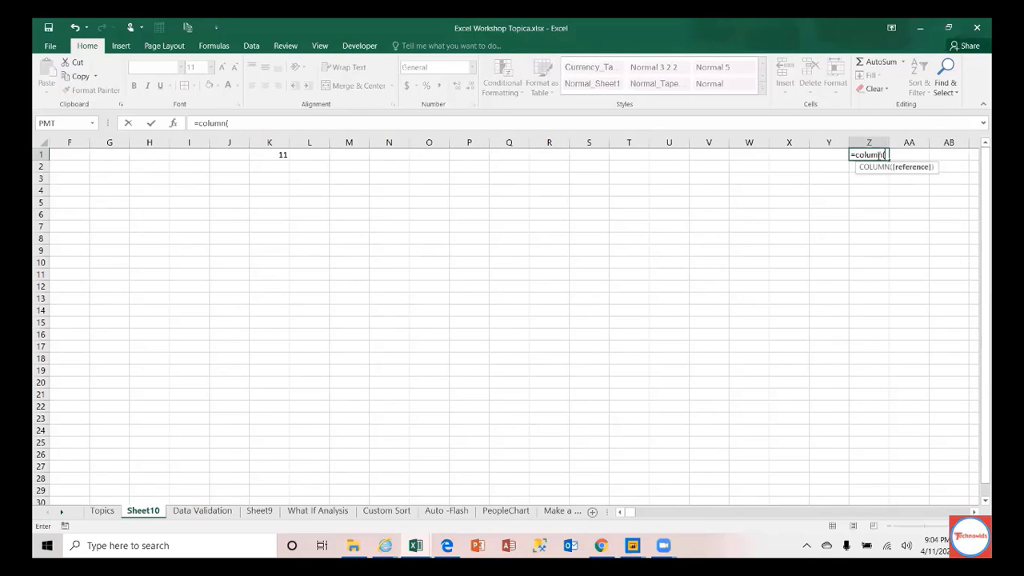
pyautogui.write(')')
pyautogui.press('Return')
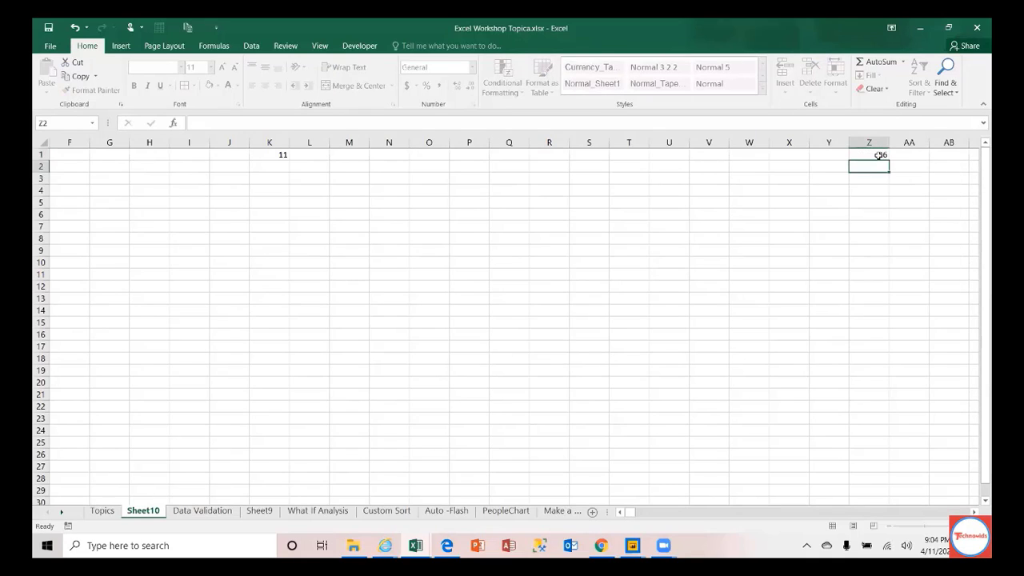
pyautogui.press('Up')
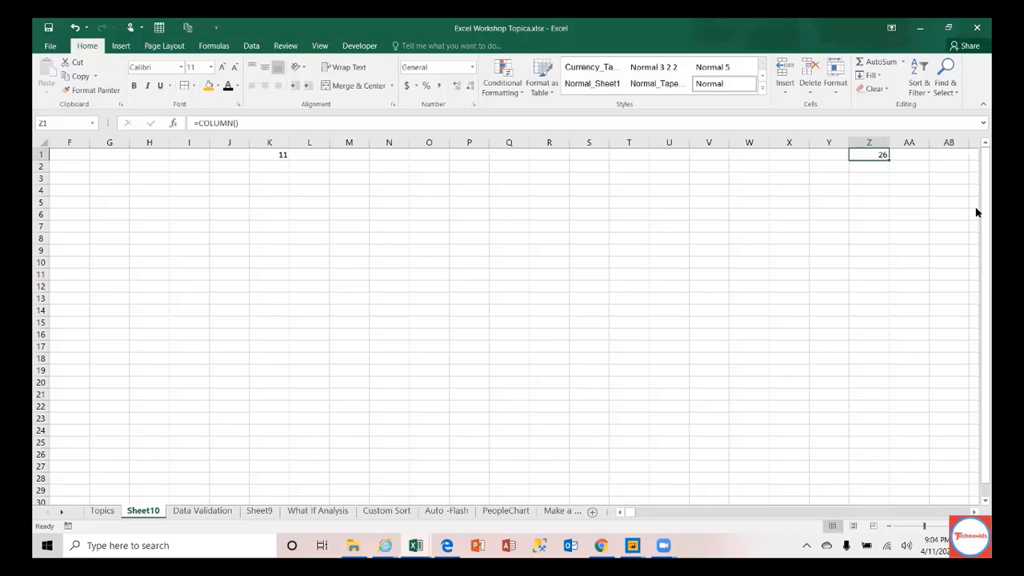
pyautogui.hotkey('ctrl', 'shift', 'Left')
pyautogui.hotkey('ctrl', 'shift', 'Left')
pyautogui.hotkey('ctrl', 'shift', 'Left')
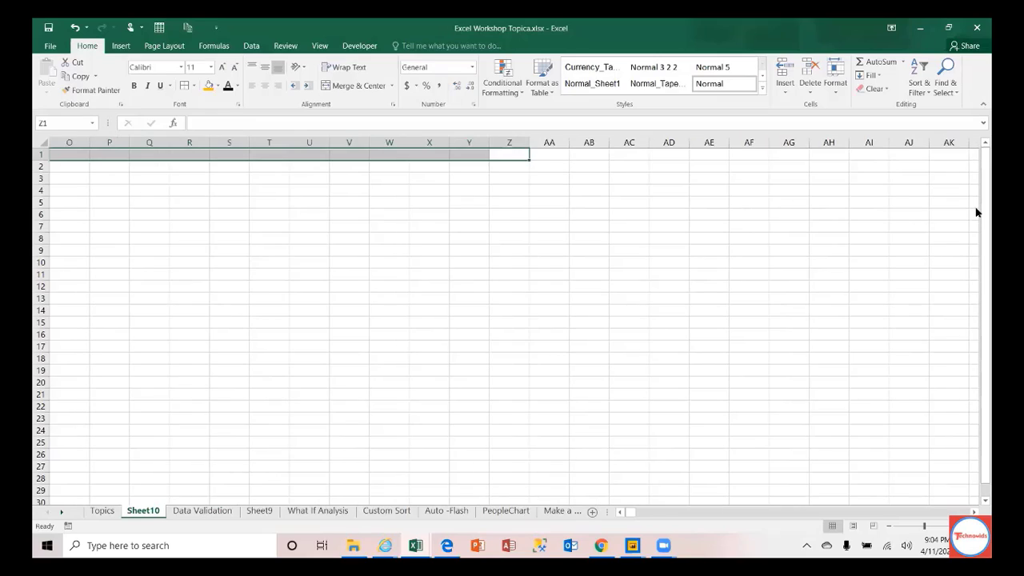
pyautogui.press('Left')
pyautogui.press('Left')
pyautogui.press('Left')
pyautogui.press('Left')
pyautogui.press('Left')
pyautogui.press('Left')
pyautogui.press('Left')
pyautogui.press('Left')
pyautogui.press('Left')
pyautogui.press('Left')
pyautogui.press('Left')
pyautogui.press('Left')
pyautogui.press('Left')
pyautogui.press('Left')
pyautogui.press('Left')
pyautogui.press('Left')
pyautogui.press('Left')
pyautogui.press('Left')
pyautogui.press('Left')
pyautogui.press('Left')
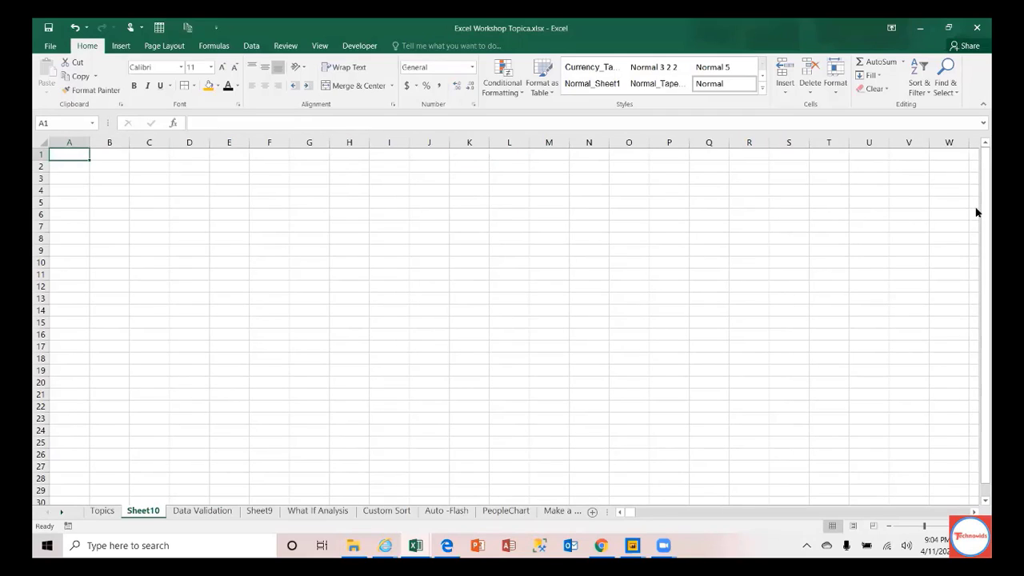
pyautogui.press('Down')
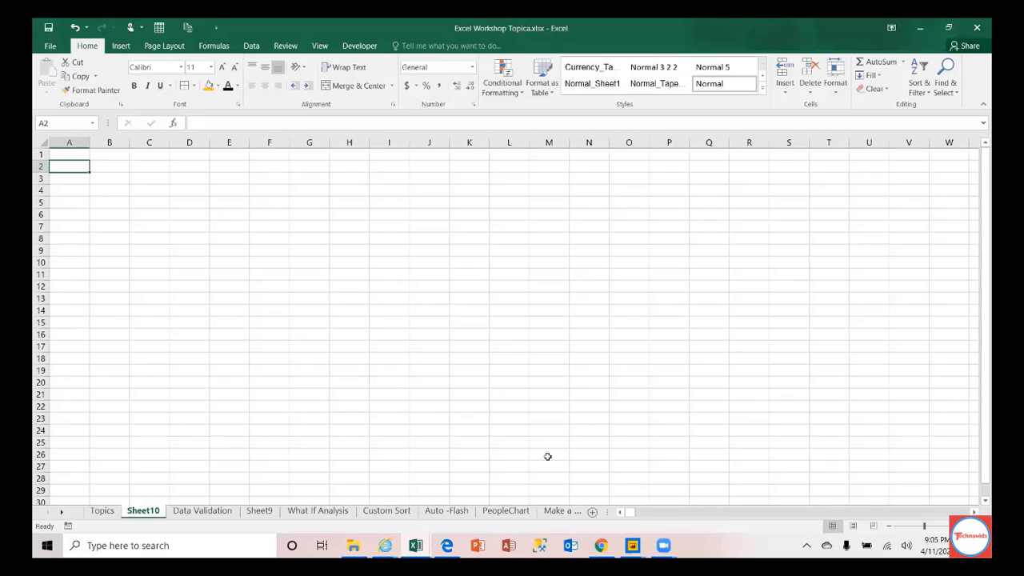
pyautogui.hotkey('ctrl', 'End')
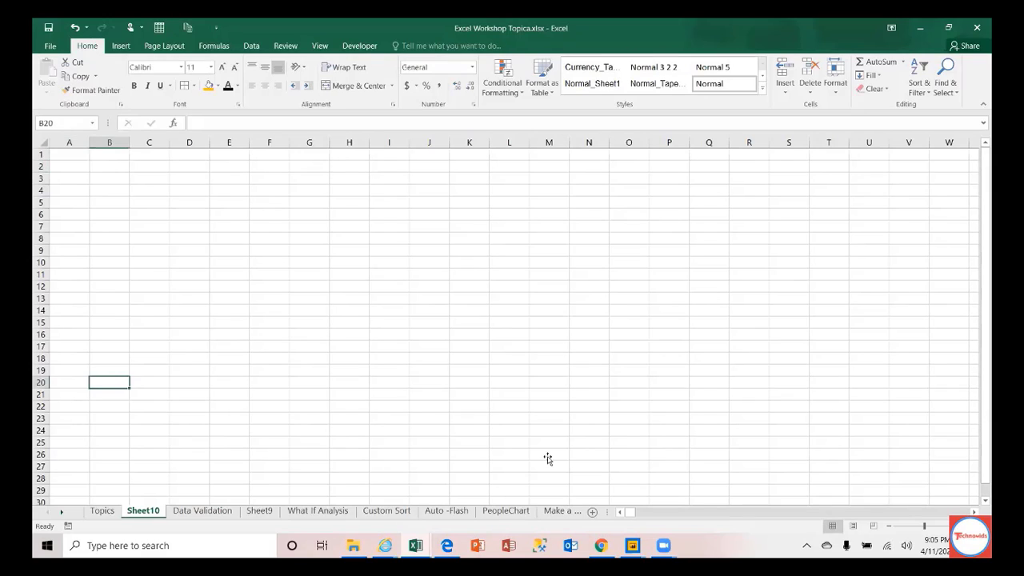
pyautogui.write('ro')
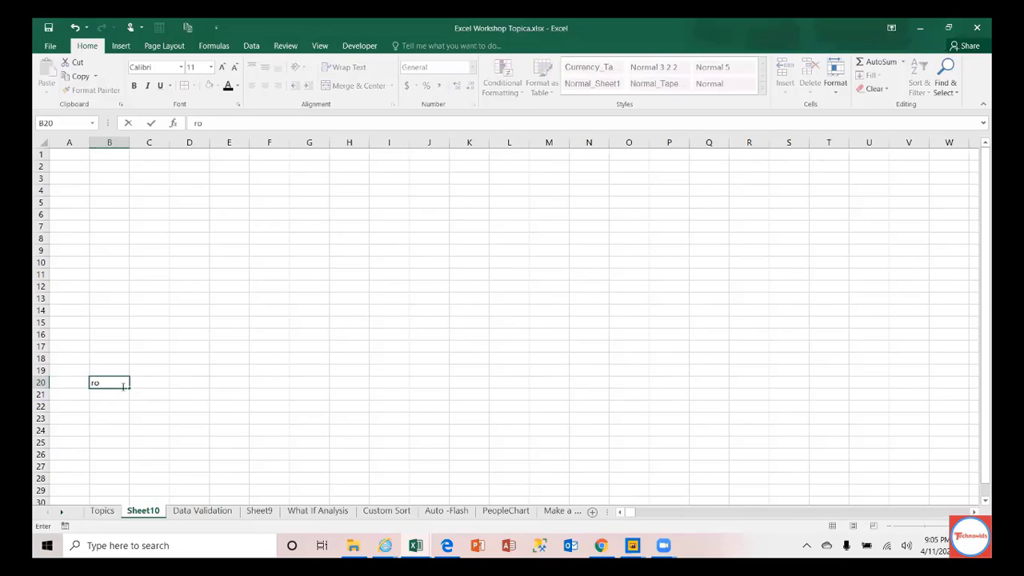
pyautogui.write('w')
pyautogui.press('BackSpace')
pyautogui.press('BackSpace')
pyautogui.press('BackSpace')
pyautogui.write('=')
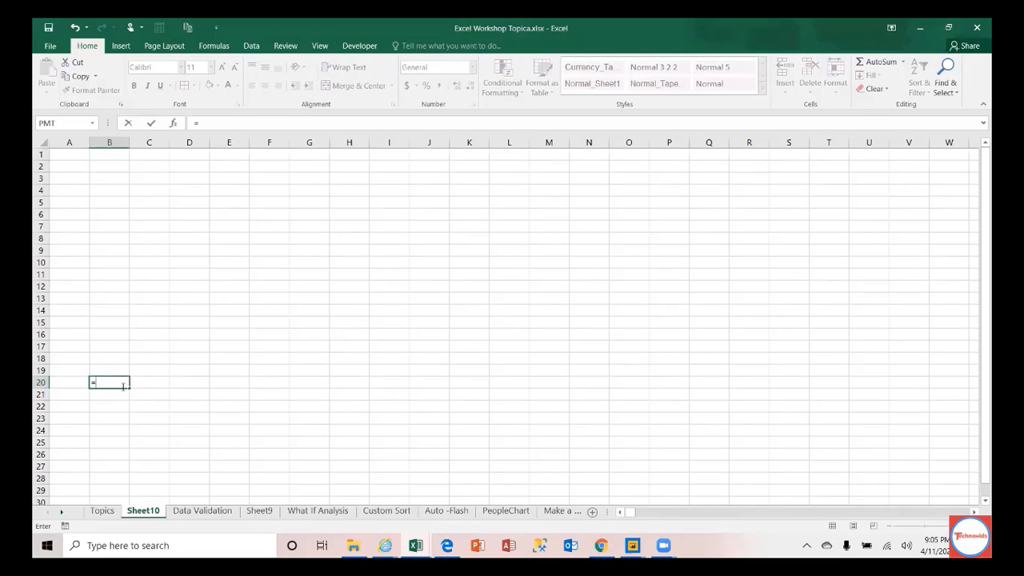
pyautogui.write('row(')
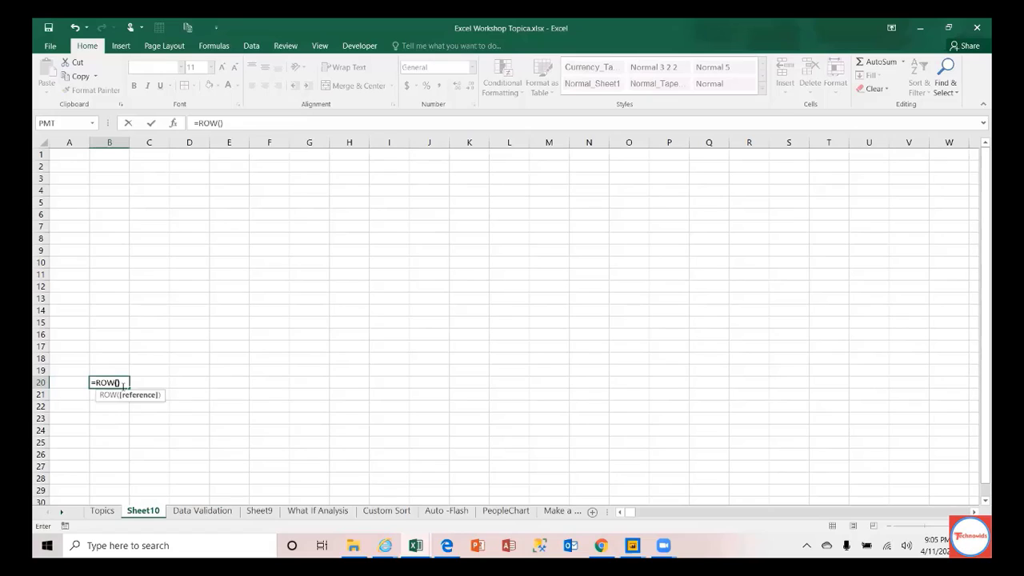
pyautogui.press('Return')
pyautogui.click(123, 384)
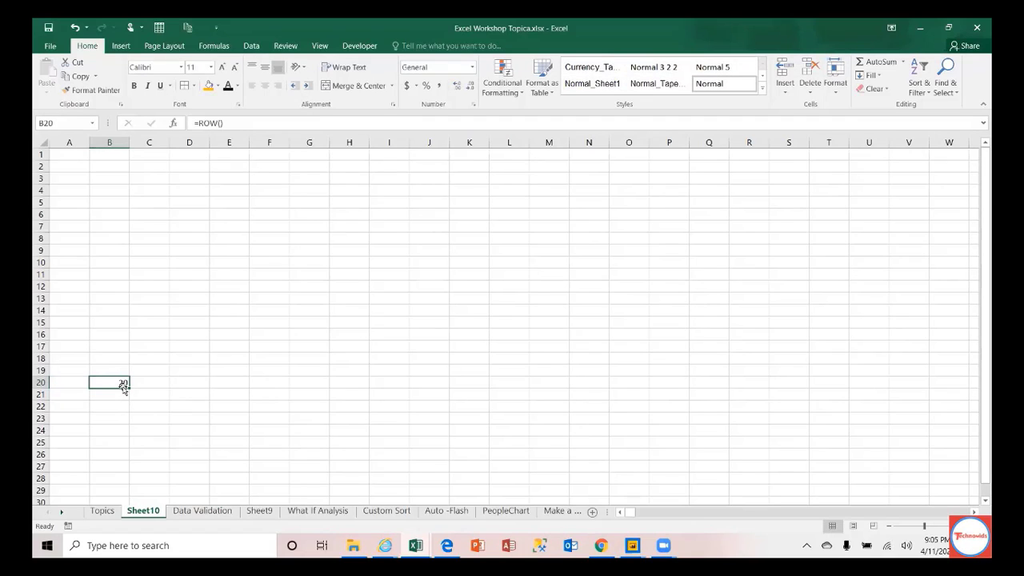
pyautogui.press('Left')
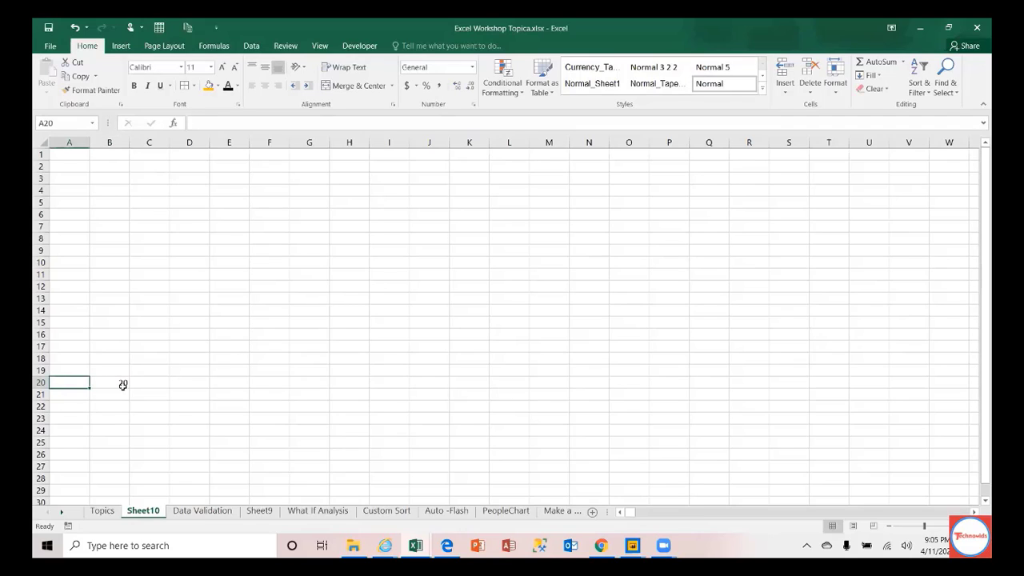
pyautogui.click(117, 383)
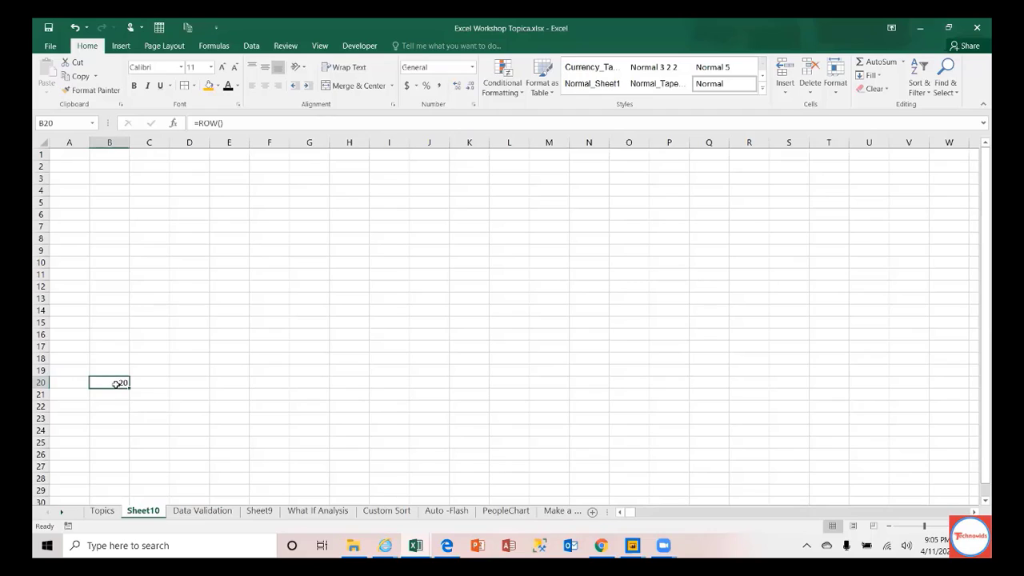
pyautogui.press('Delete')
pyautogui.press('Up')
pyautogui.press('Up')
pyautogui.press('Up')
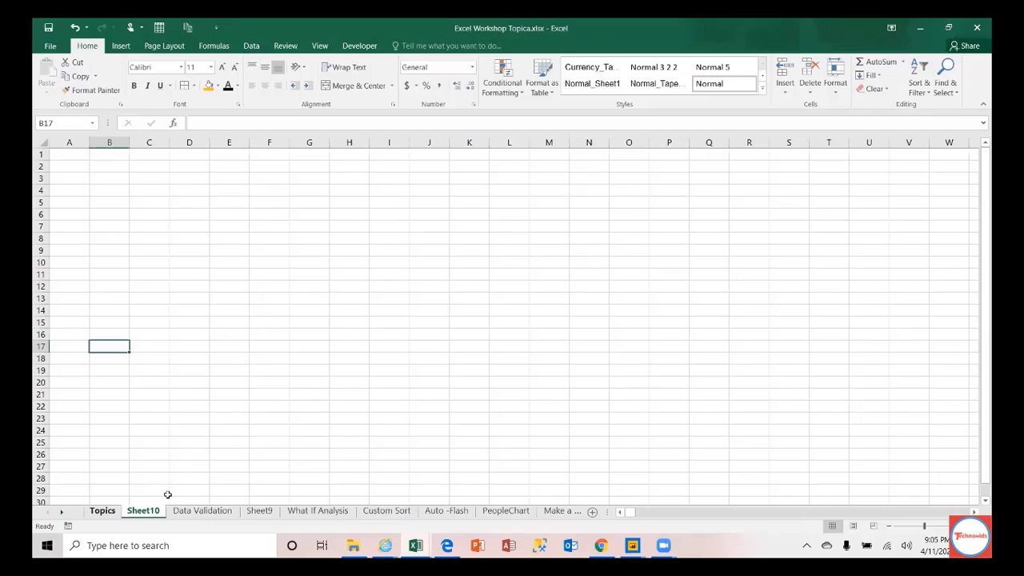
# Step: Go to the Vlookup sheet and widen all its columns equally
pyautogui.click(62, 512)
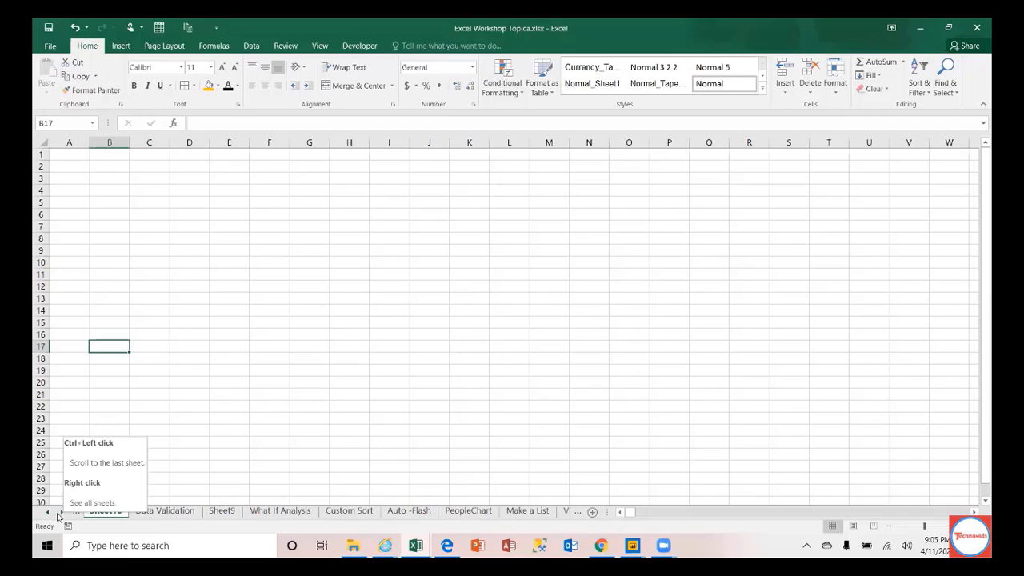
pyautogui.click(423, 391)
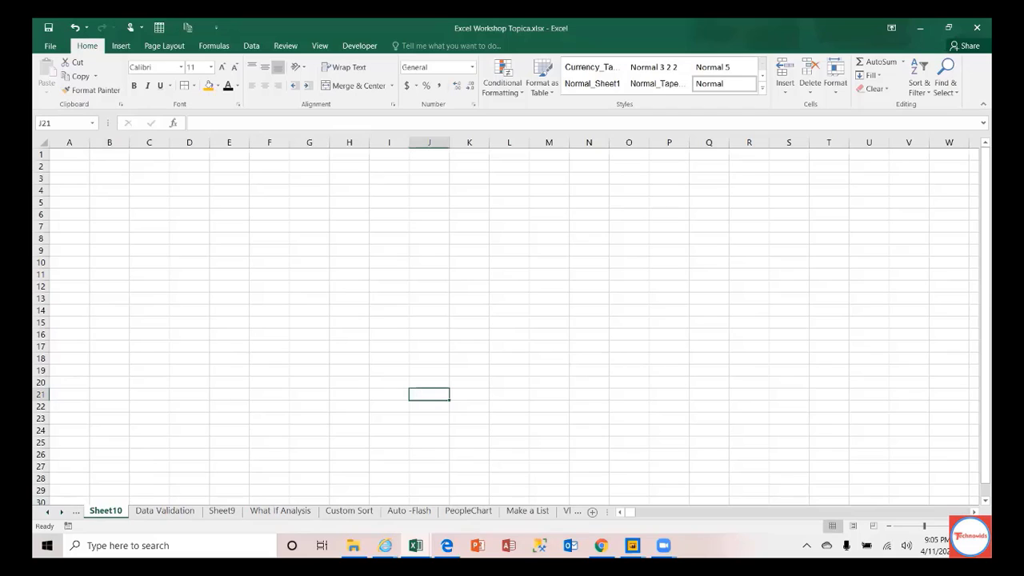
pyautogui.click(567, 511)
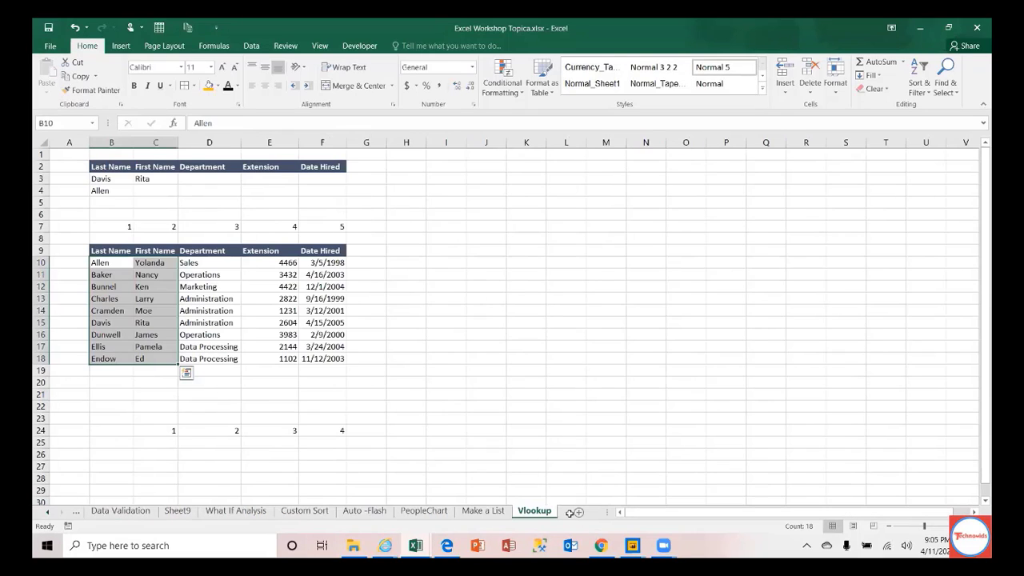
pyautogui.click(109, 263)
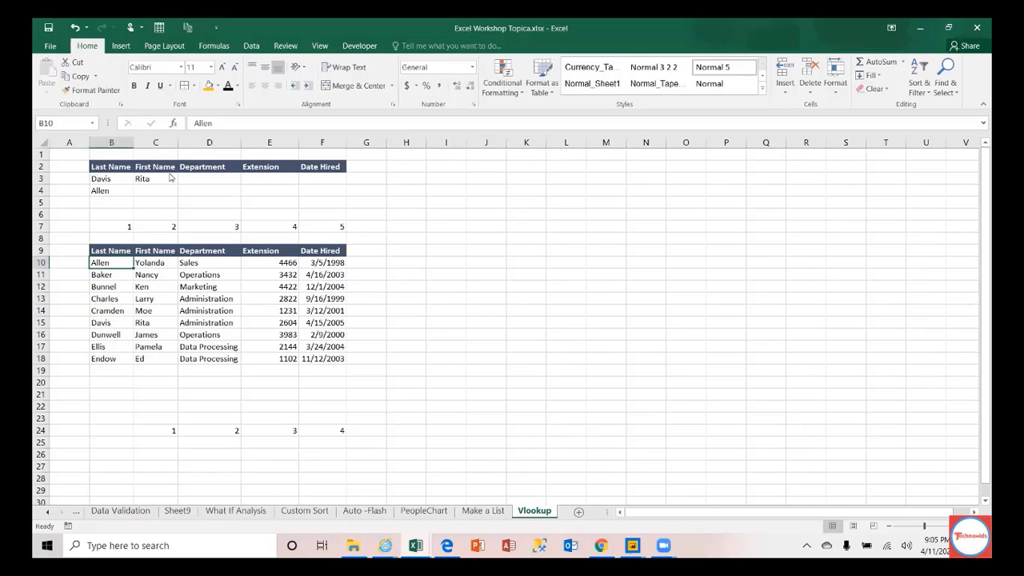
pyautogui.click(41, 144)
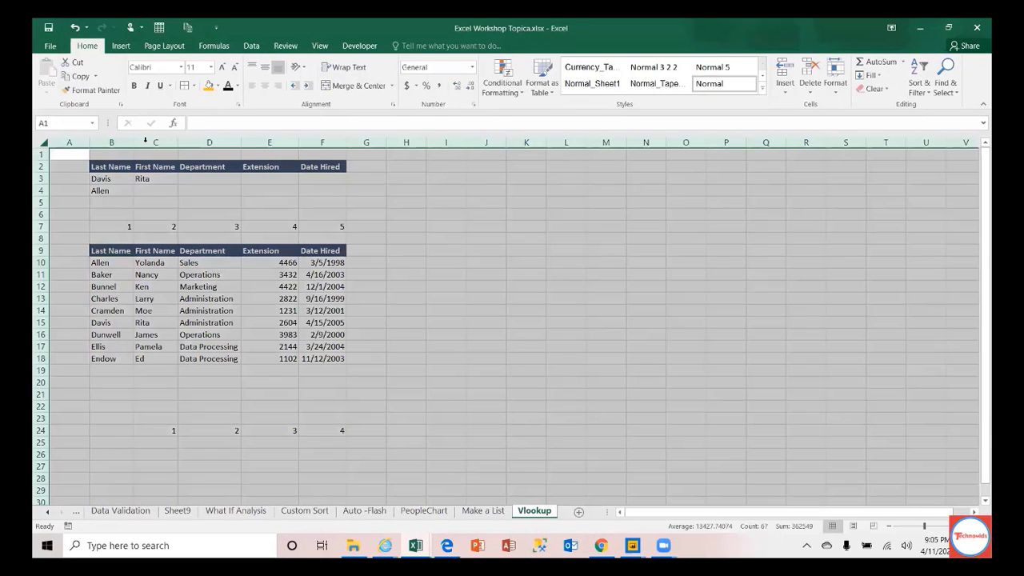
pyautogui.moveTo(134, 142); pyautogui.dragTo(518, 427)
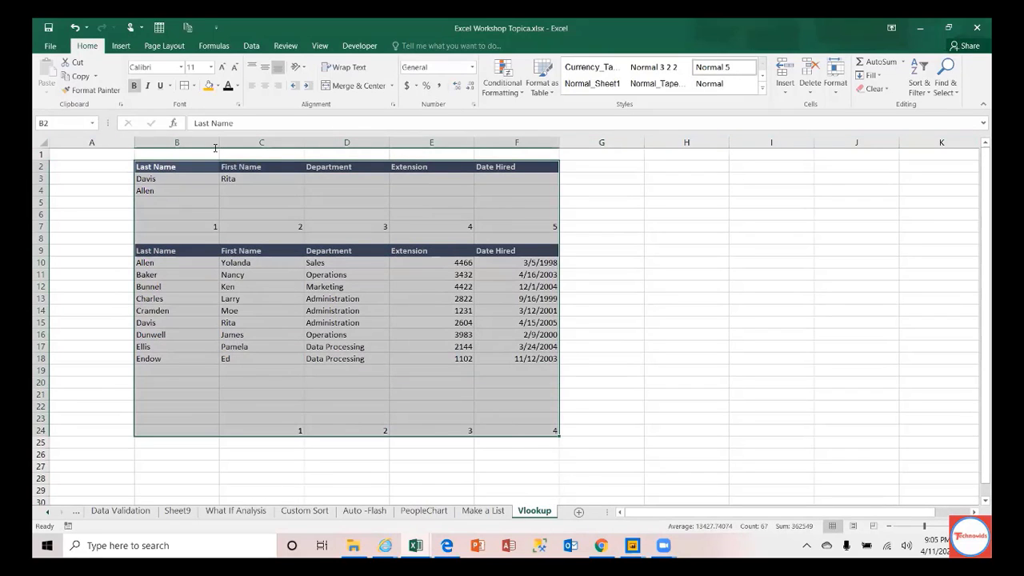
# Step: Set the font size of the B2:F24 employee tables to 14 pt
pyautogui.click(193, 67)
pyautogui.write('14')
pyautogui.press('Return')
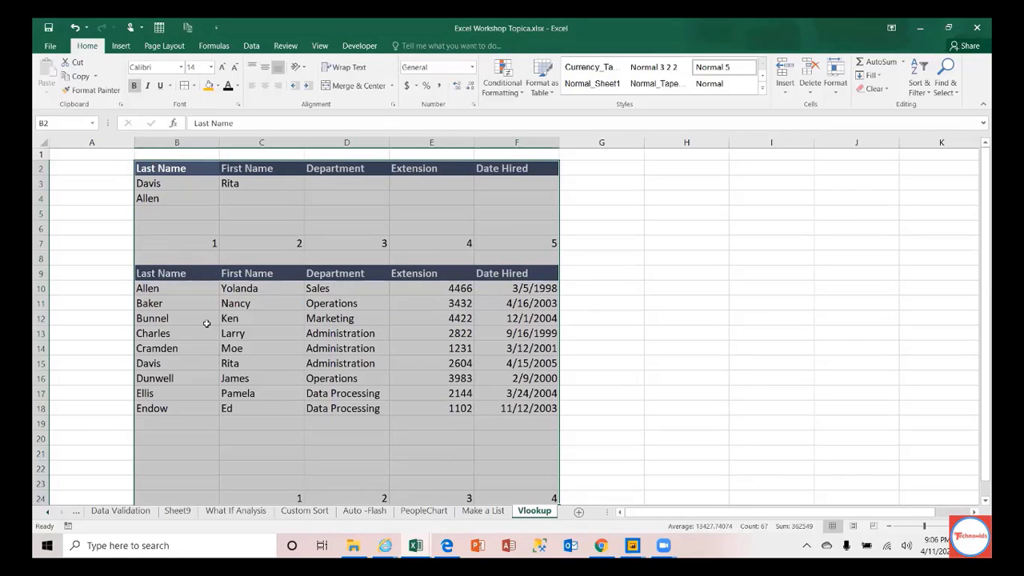
pyautogui.click(190, 294)
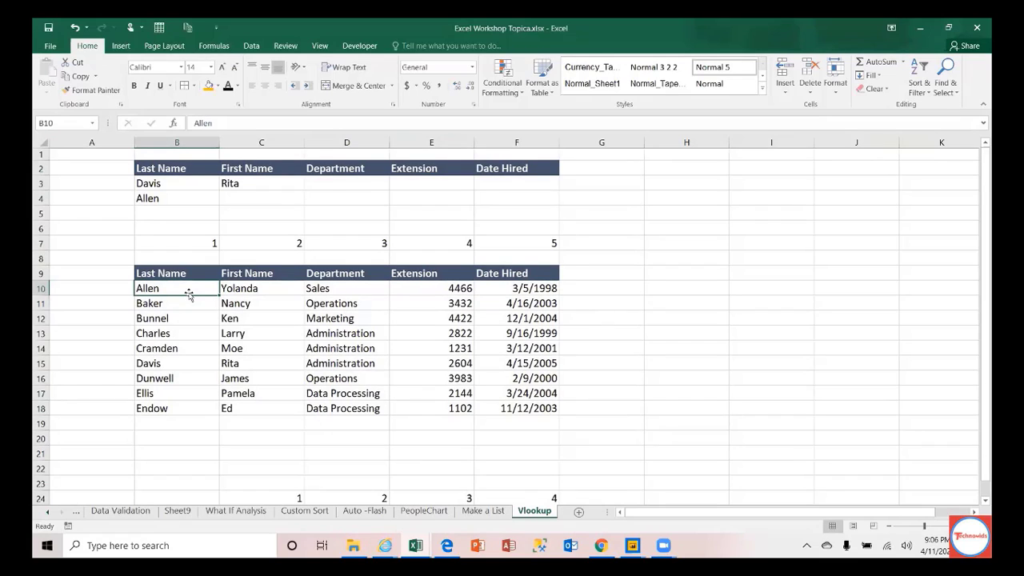
# Step: Delete the VLOOKUP result from C3, leaving the last names in column B
pyautogui.press('Up')
pyautogui.press('Up')
pyautogui.press('Up')
pyautogui.press('Up')
pyautogui.press('Up')
pyautogui.press('Up')
pyautogui.press('Up')
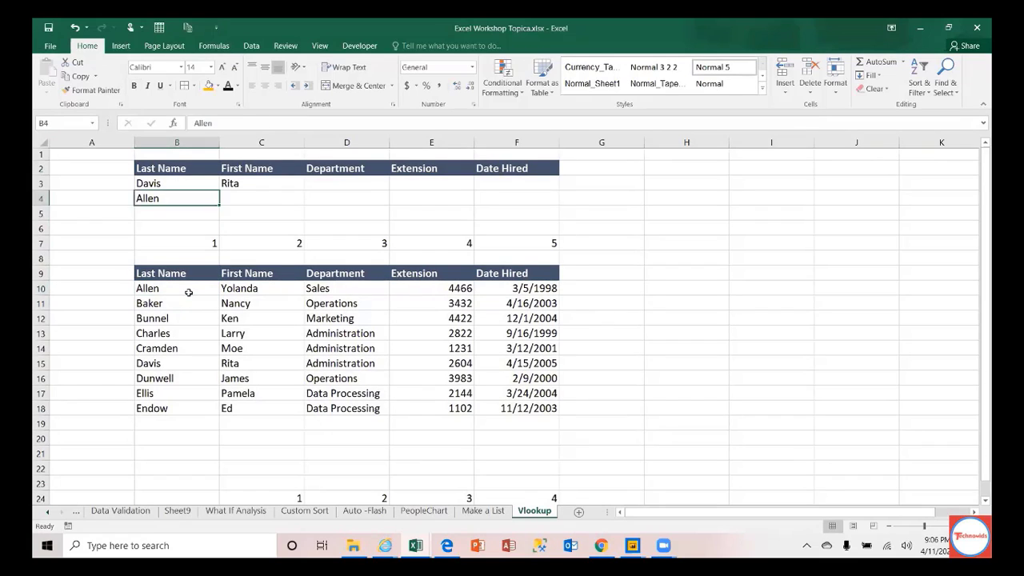
pyautogui.press('Right')
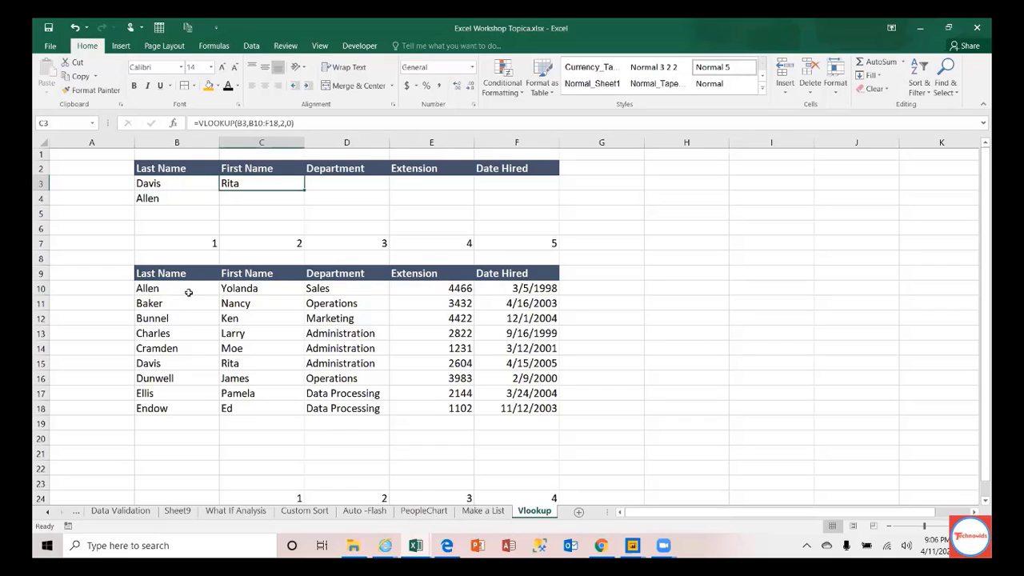
pyautogui.press('Delete')
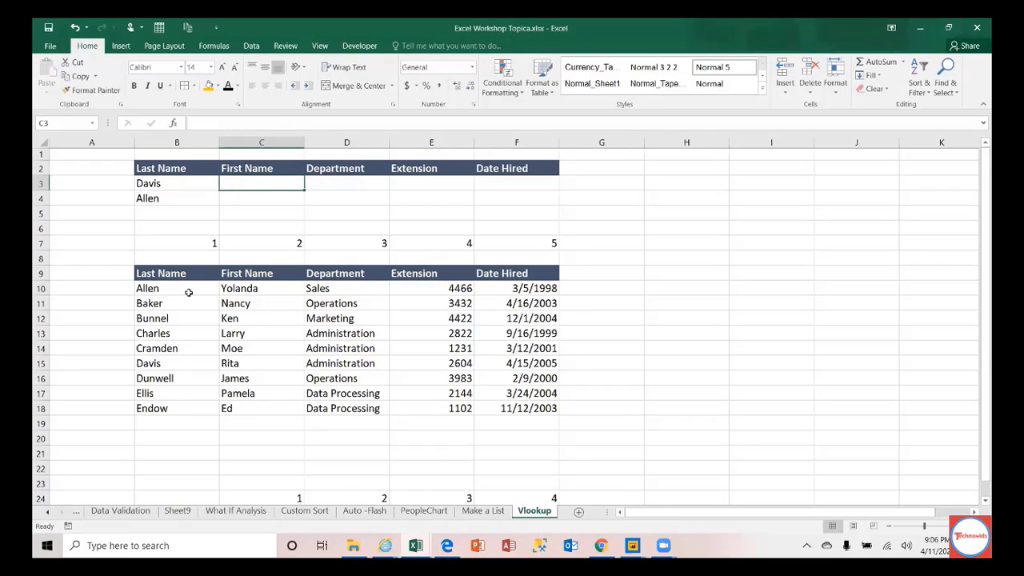
pyautogui.press('Left')
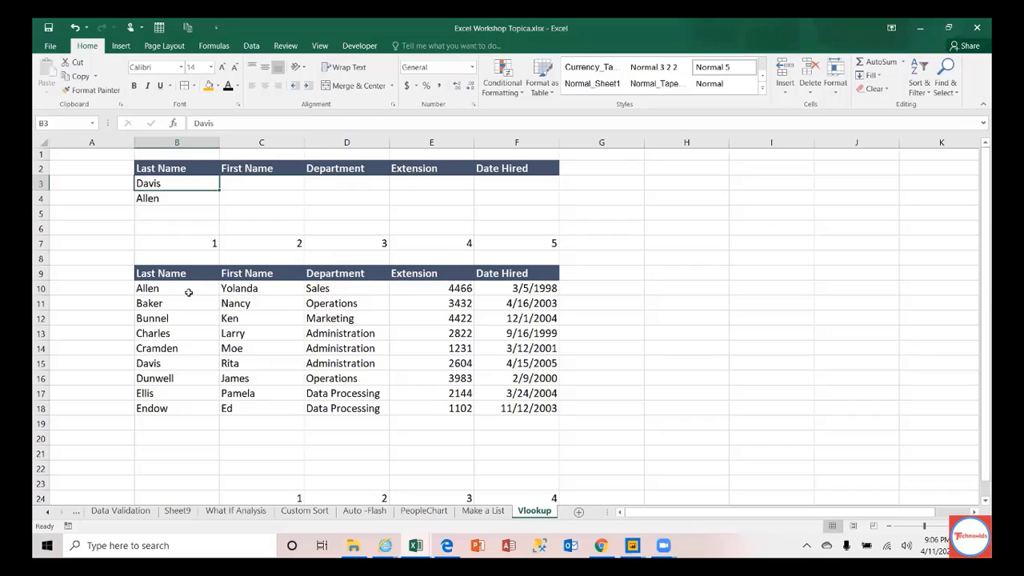
pyautogui.press('Down')
pyautogui.press('Down')
pyautogui.press('Down')
pyautogui.press('Down')
pyautogui.press('Down')
pyautogui.press('Down')
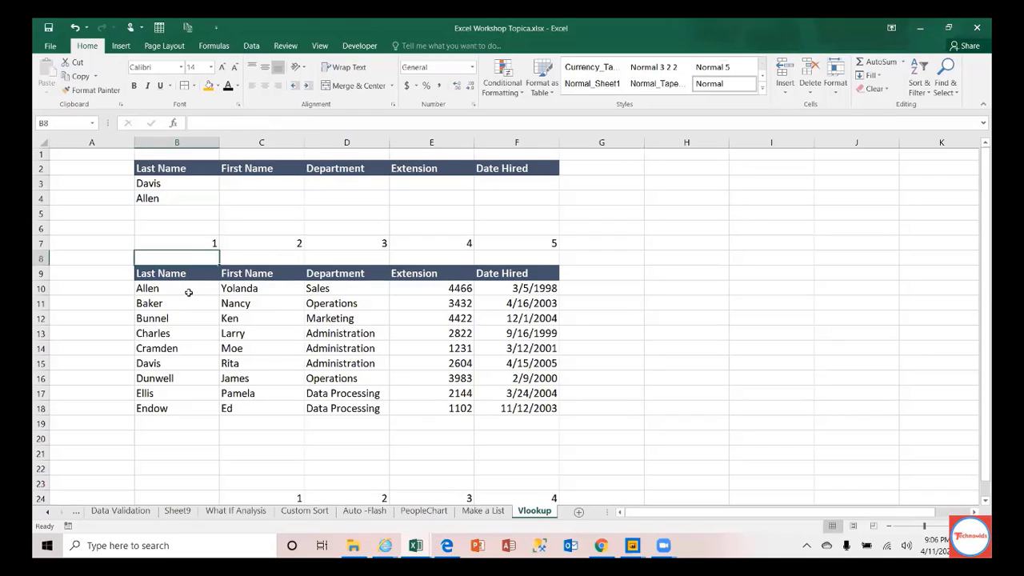
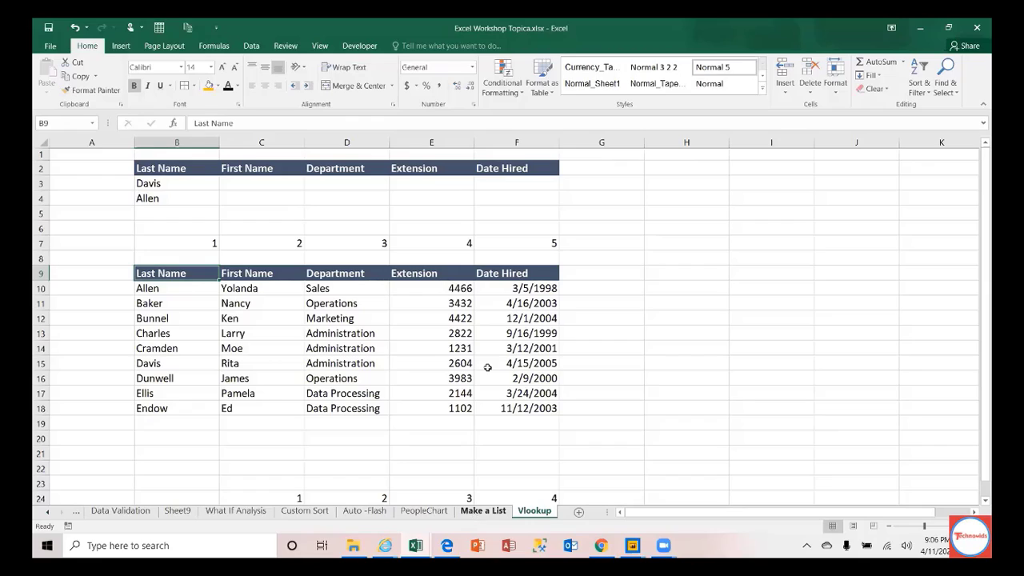
# Step: Select the nine first names in C10:C18 of the employee table
pyautogui.click(181, 183)
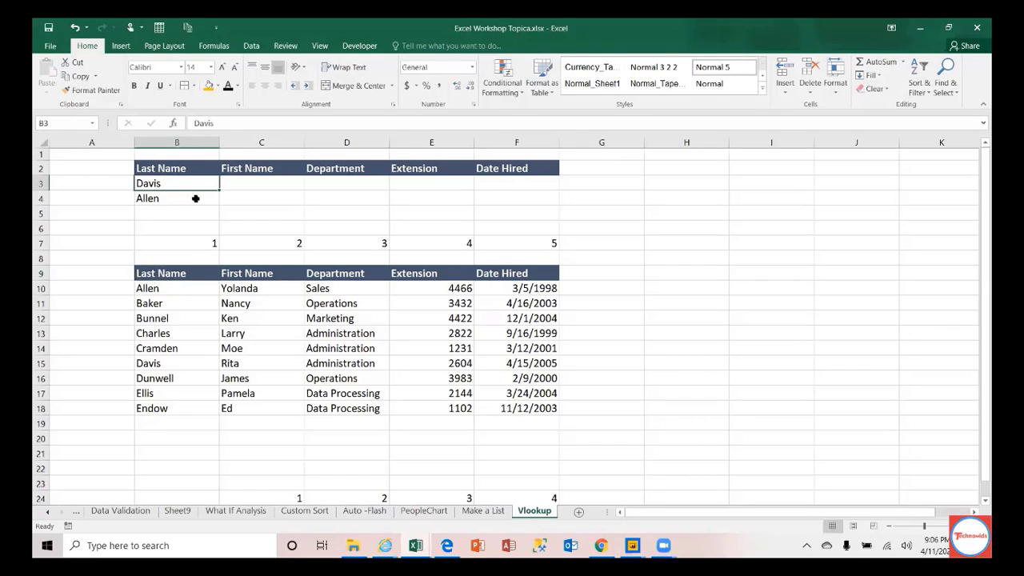
pyautogui.click(189, 199)
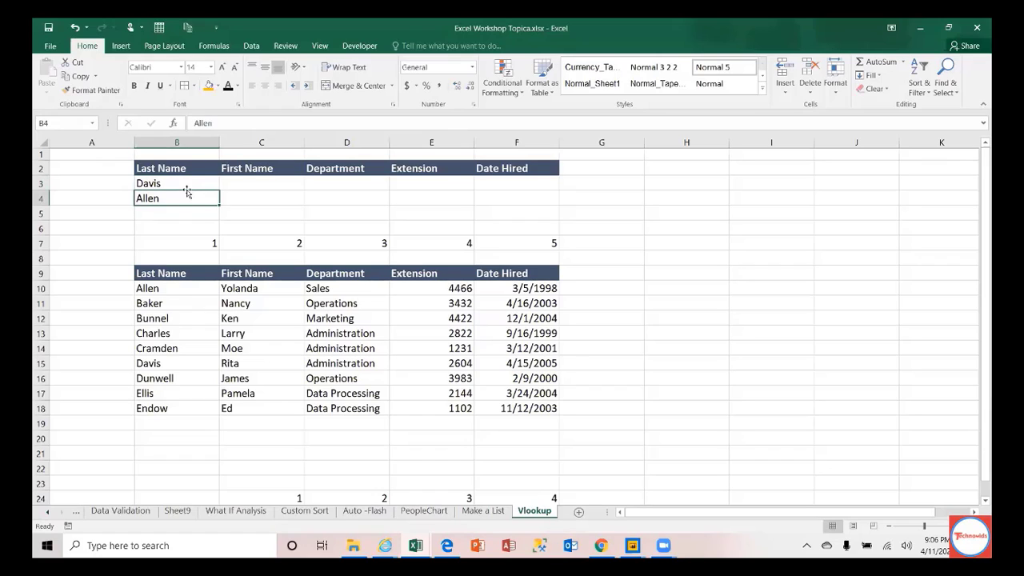
pyautogui.click(187, 188)
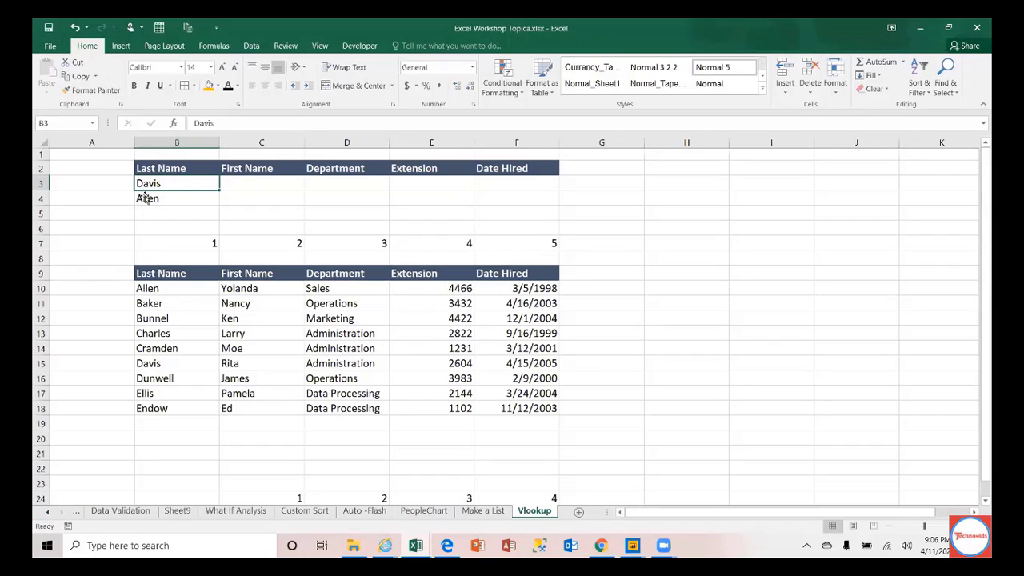
pyautogui.click(254, 288)
pyautogui.moveTo(253, 288); pyautogui.dragTo(528, 292)
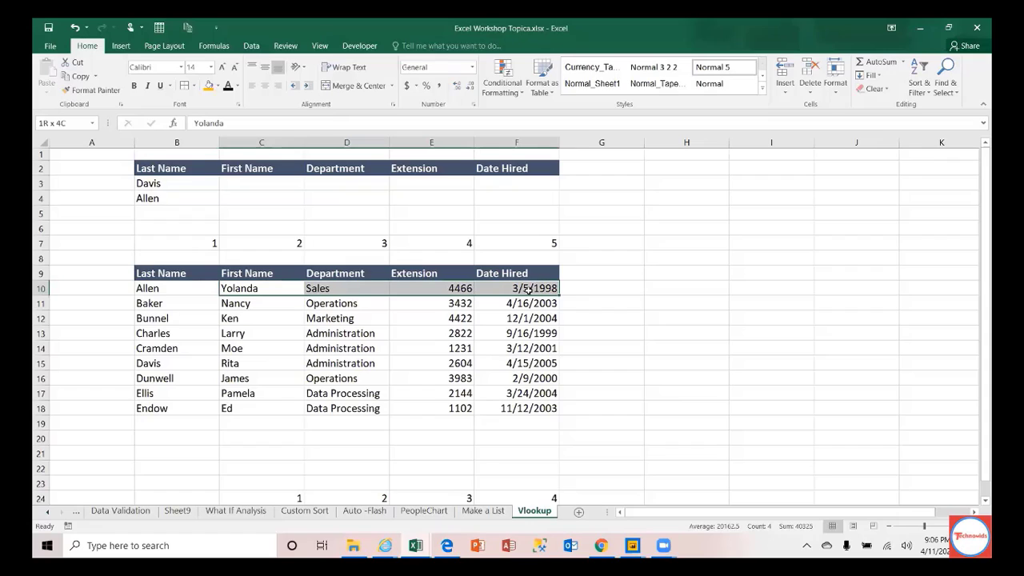
pyautogui.moveTo(167, 270); pyautogui.dragTo(525, 408)
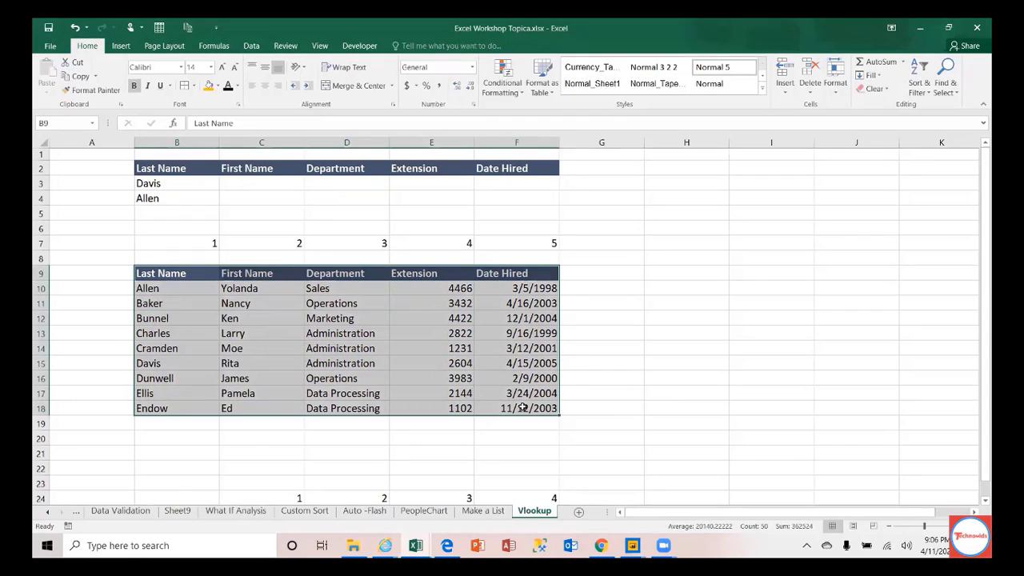
pyautogui.click(171, 183)
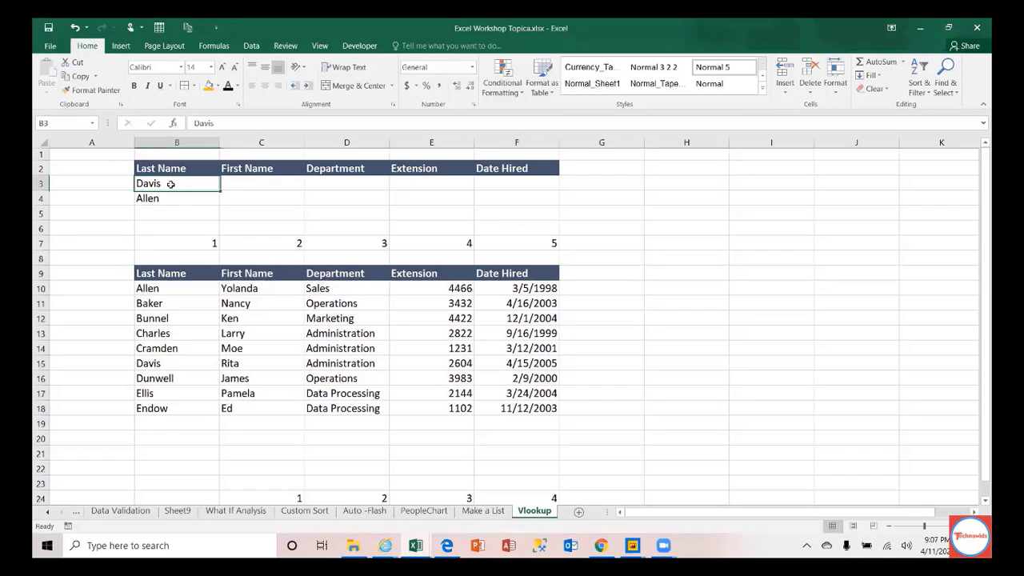
pyautogui.click(240, 297)
pyautogui.click(267, 188)
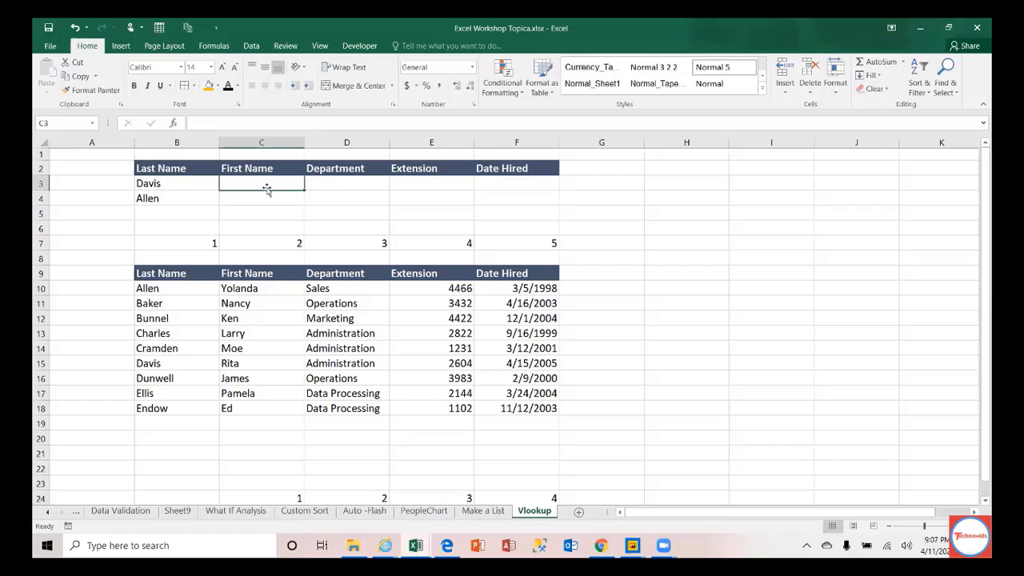
pyautogui.click(191, 292)
pyautogui.moveTo(189, 291); pyautogui.dragTo(183, 405)
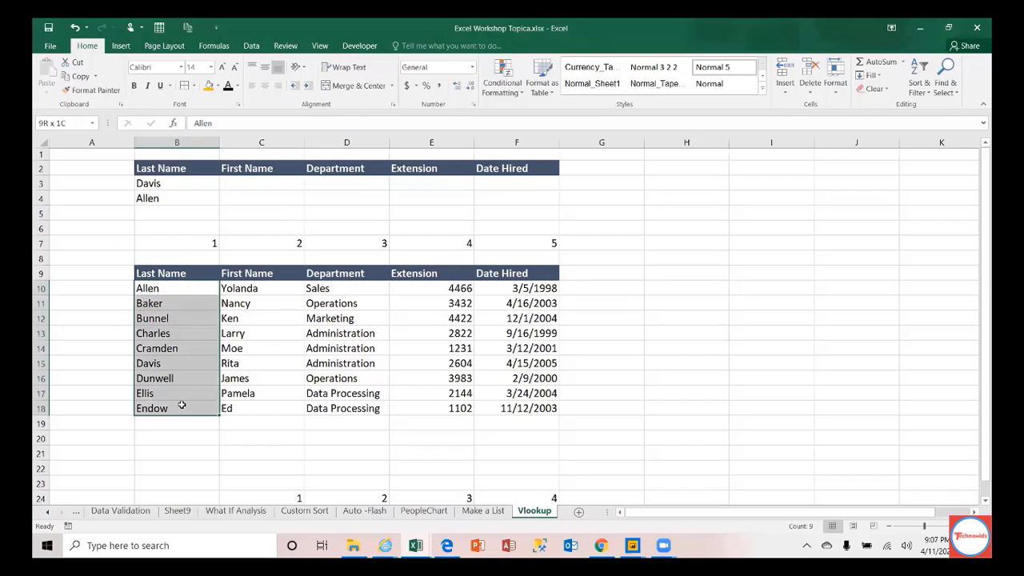
pyautogui.click(83, 286)
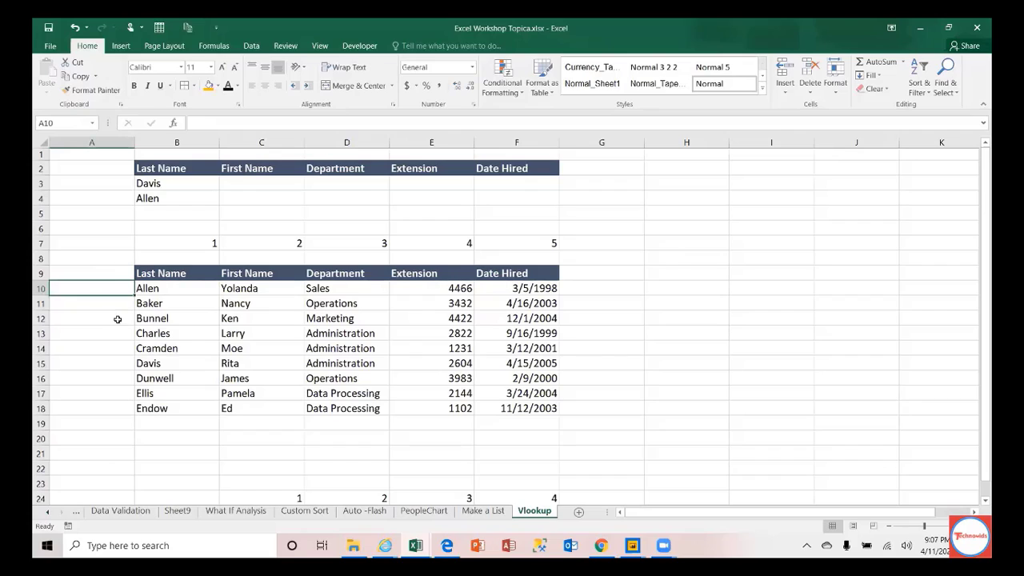
pyautogui.click(193, 290)
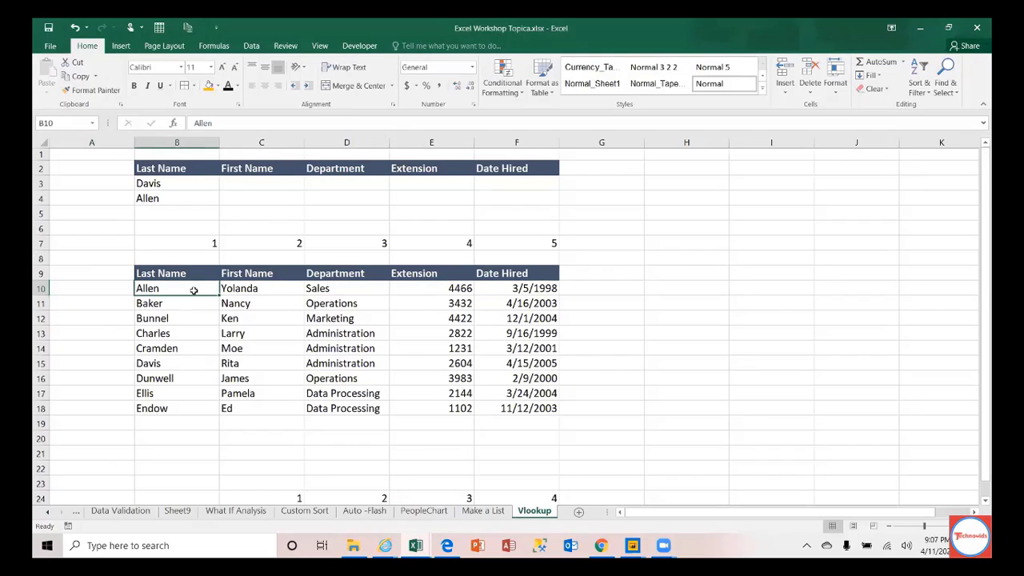
pyautogui.moveTo(194, 291); pyautogui.dragTo(184, 404)
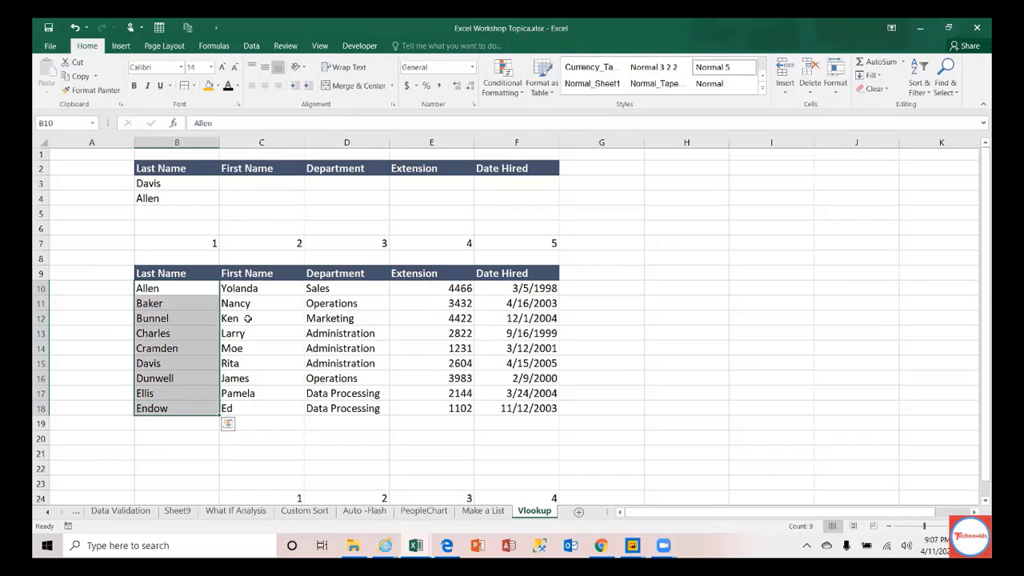
pyautogui.moveTo(242, 291); pyautogui.dragTo(243, 404)
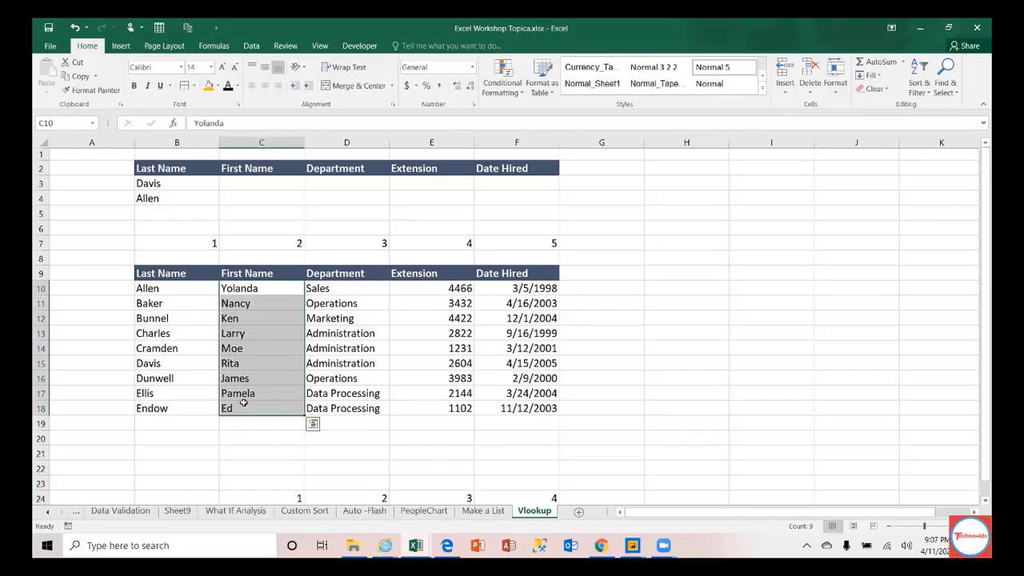
# Step: Copy the first names and paste them transposed across row 9 starting at H9
pyautogui.hotkey('ctrl', 'c')
pyautogui.click(665, 272)
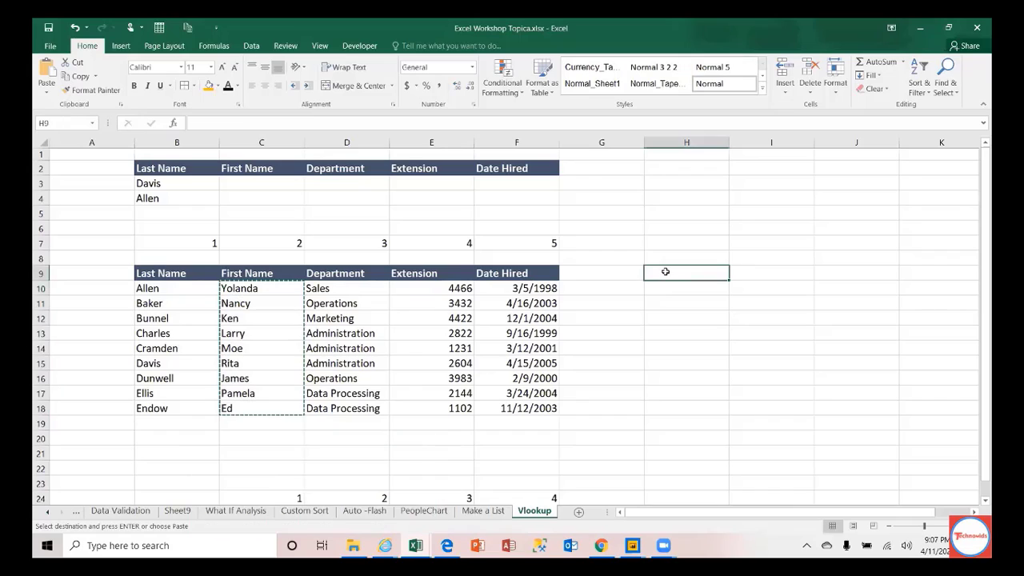
pyautogui.rightClick(666, 272)
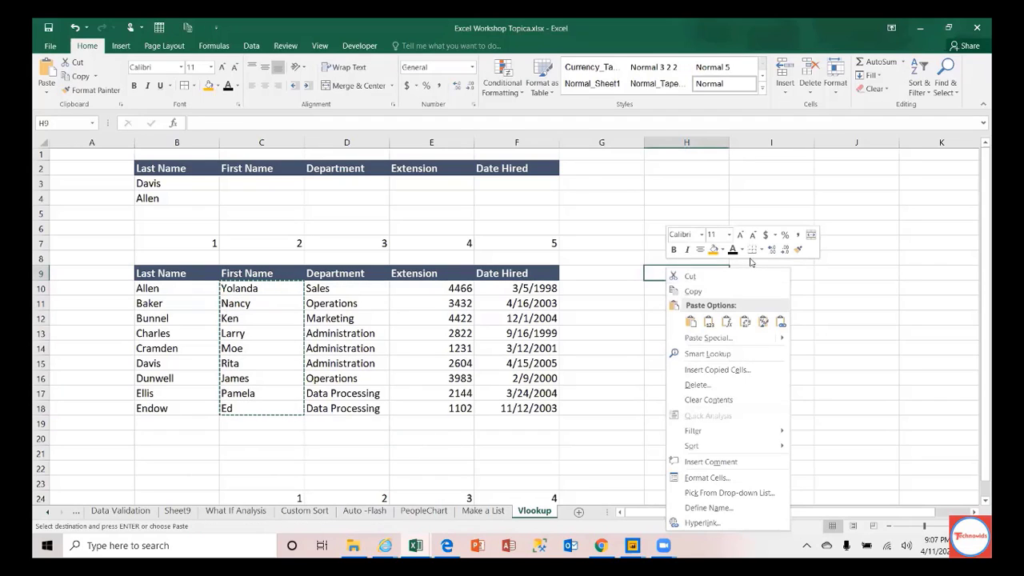
pyautogui.click(746, 322)
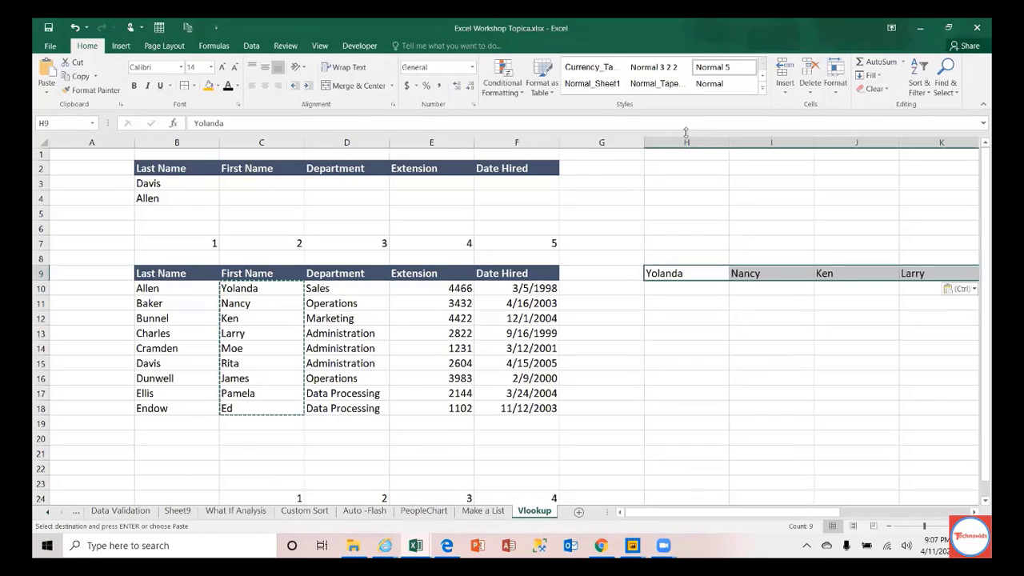
# Step: AutoFit columns H through P to fit the names Yolanda through Ed
pyautogui.moveTo(674, 141); pyautogui.dragTo(841, 130)
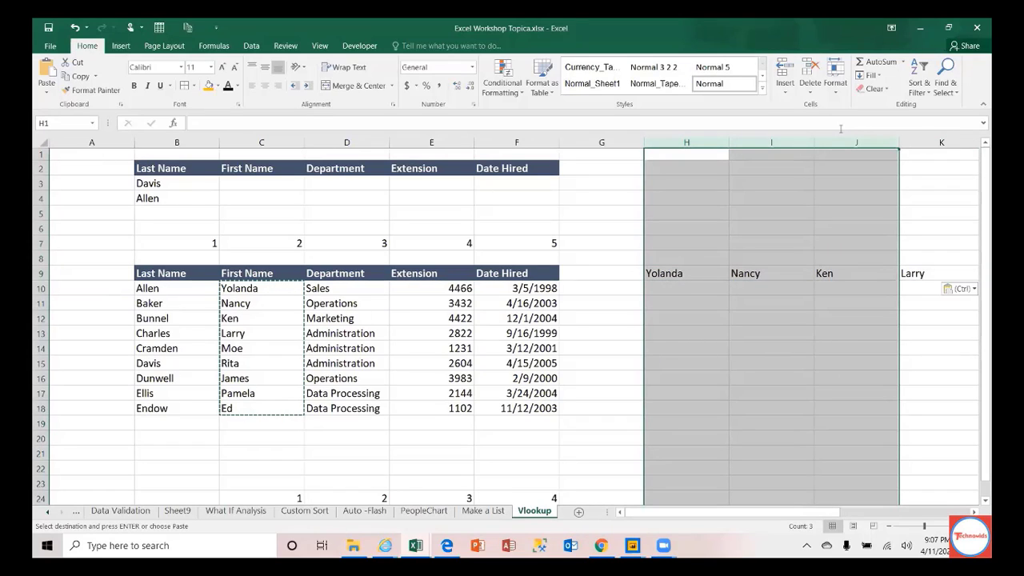
pyautogui.doubleClick(729, 142)
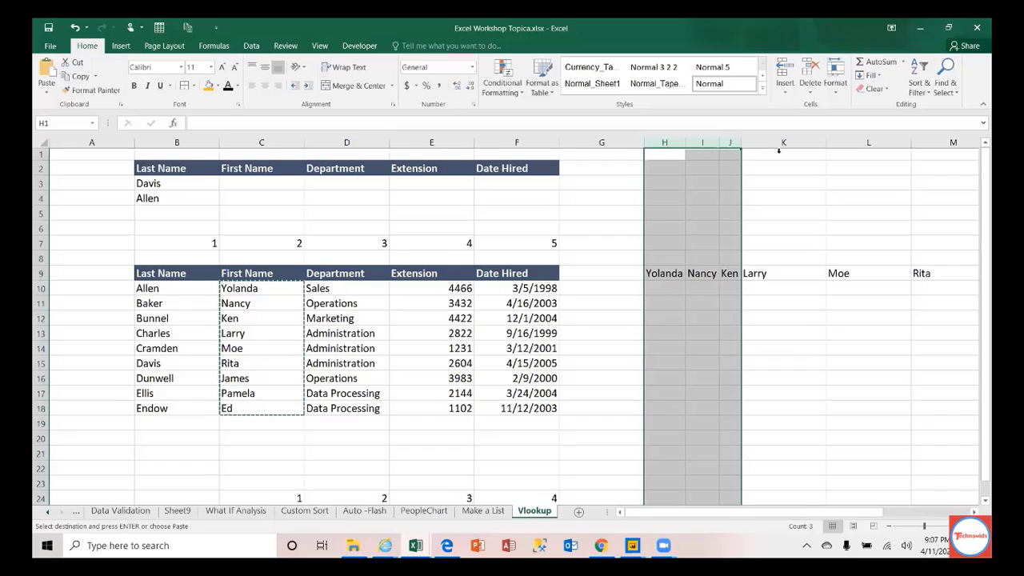
pyautogui.moveTo(770, 144); pyautogui.dragTo(920, 141)
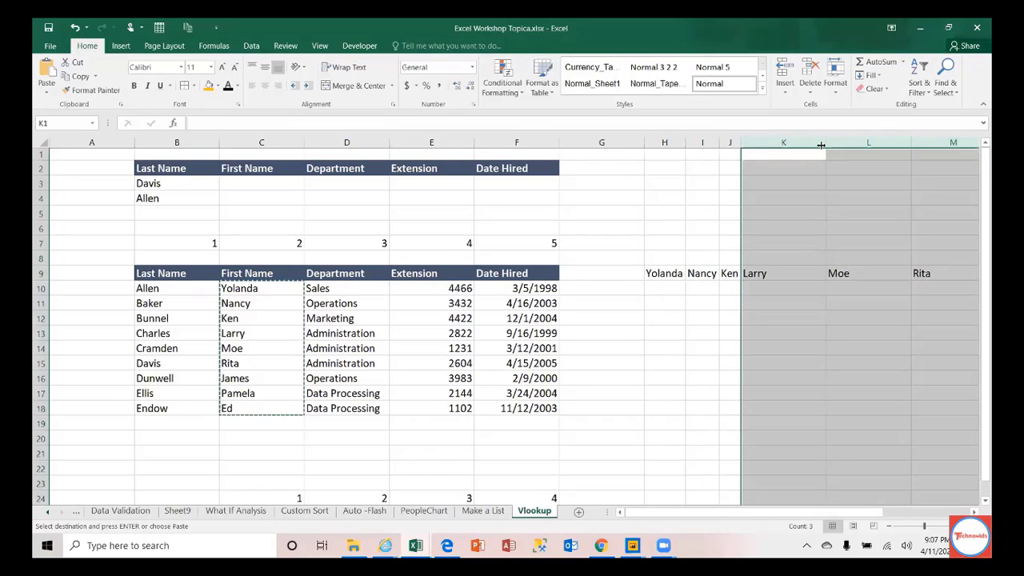
pyautogui.doubleClick(821, 145)
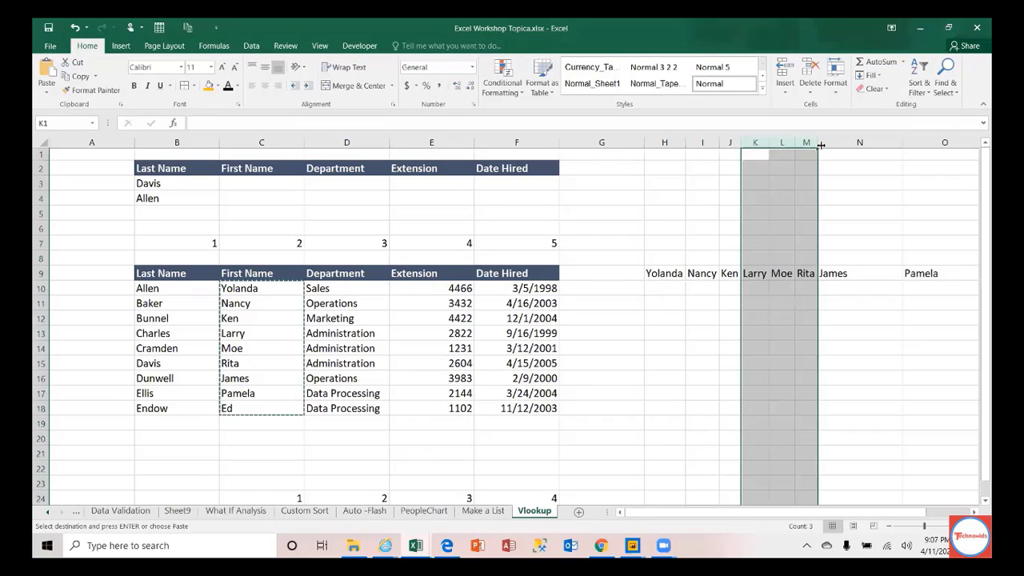
pyautogui.doubleClick(903, 142)
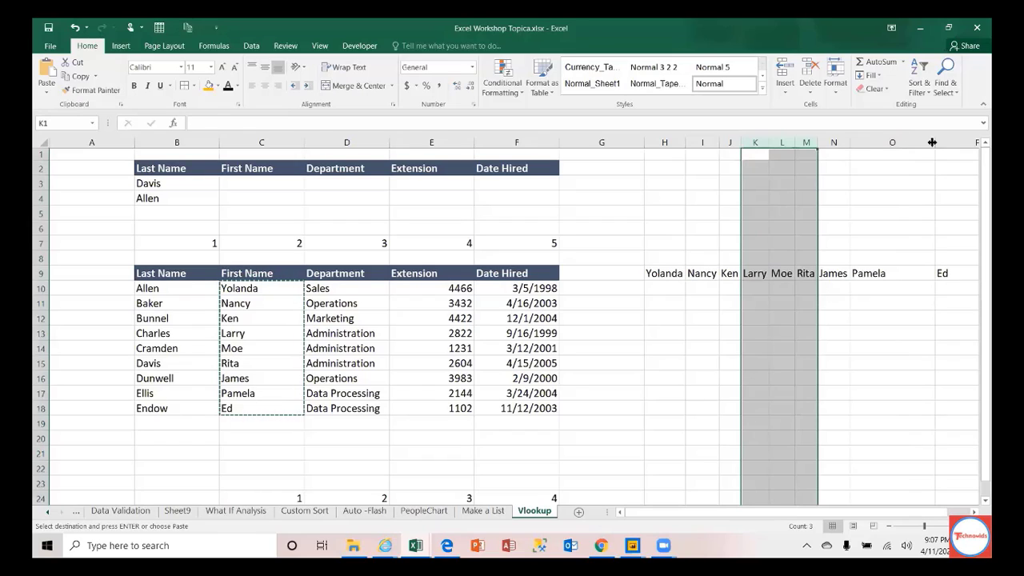
pyautogui.doubleClick(935, 143)
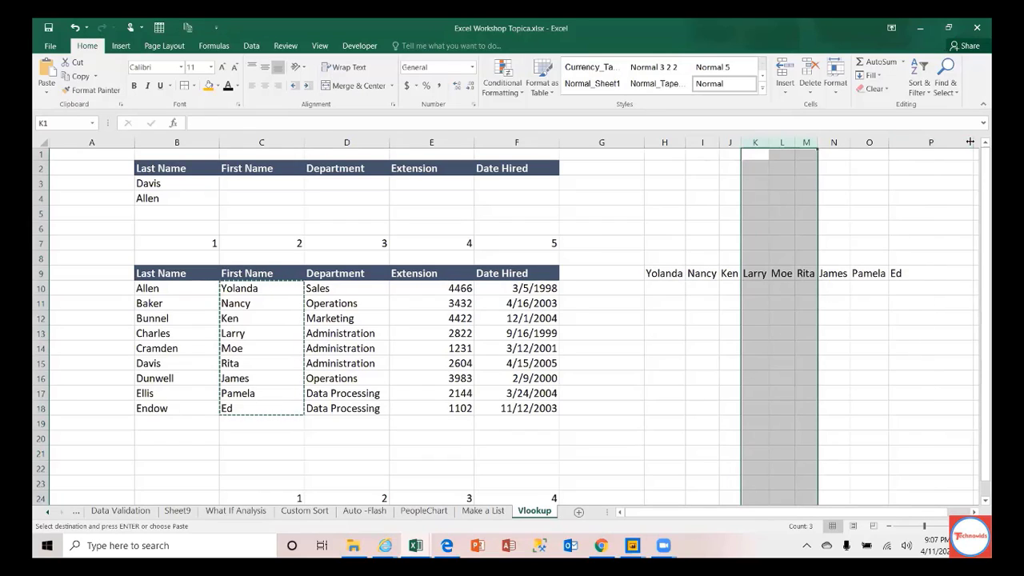
pyautogui.doubleClick(968, 142)
pyautogui.moveTo(660, 272); pyautogui.dragTo(878, 267)
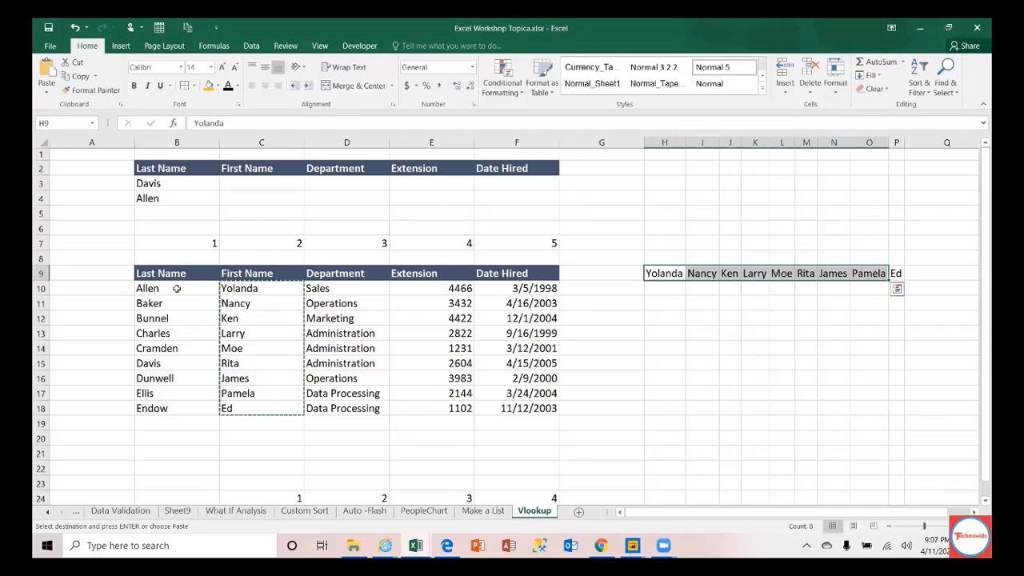
# Step: Shift the transposed row-9 names one column to the right
pyautogui.press('Escape')
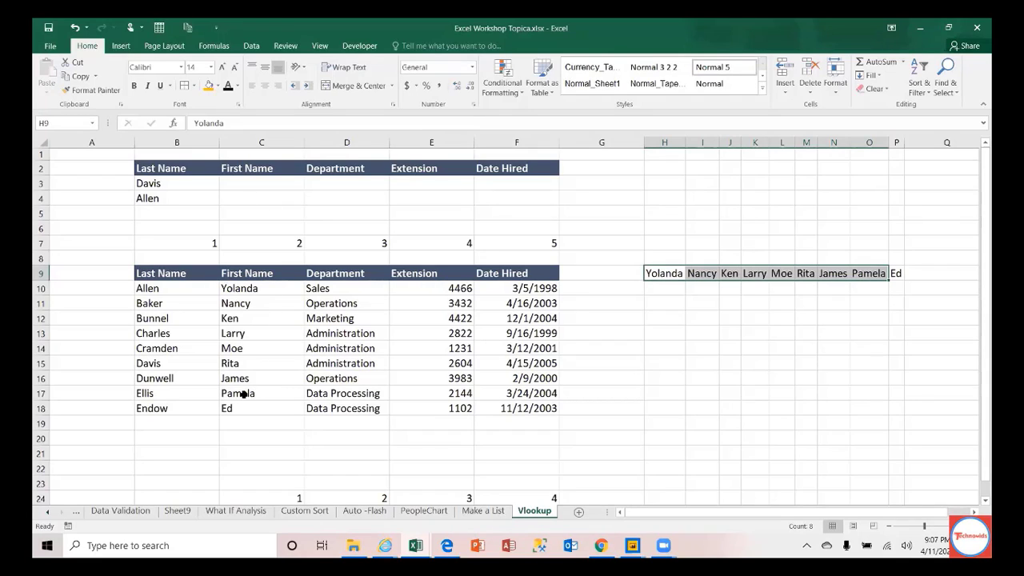
pyautogui.click(246, 275)
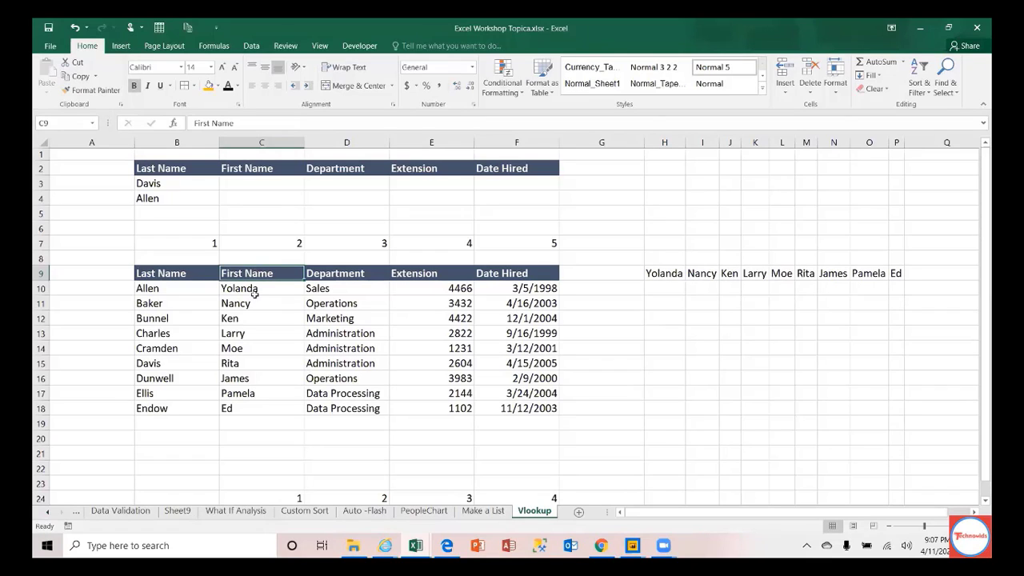
pyautogui.moveTo(257, 290); pyautogui.dragTo(259, 409)
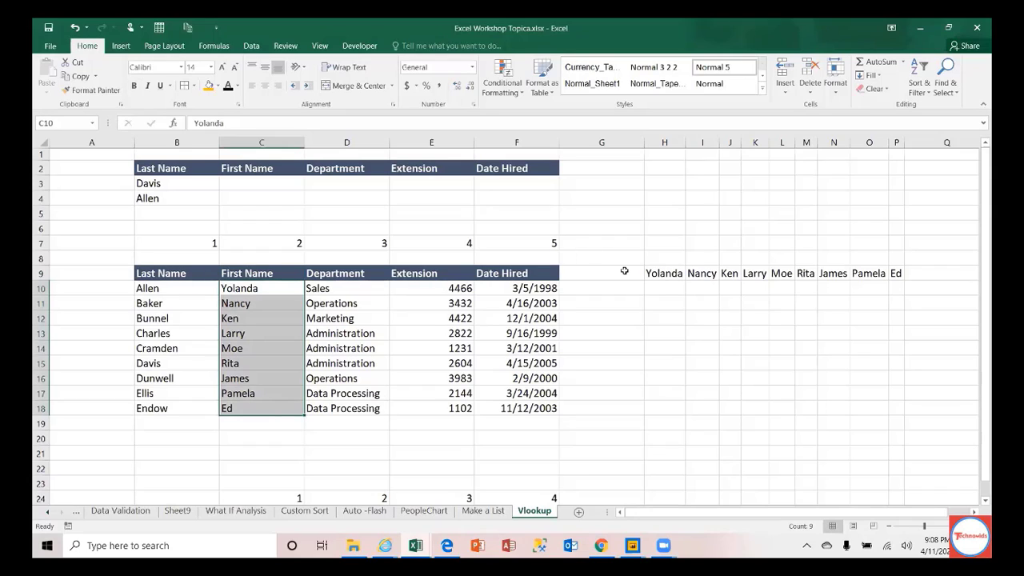
pyautogui.moveTo(670, 273); pyautogui.dragTo(897, 273)
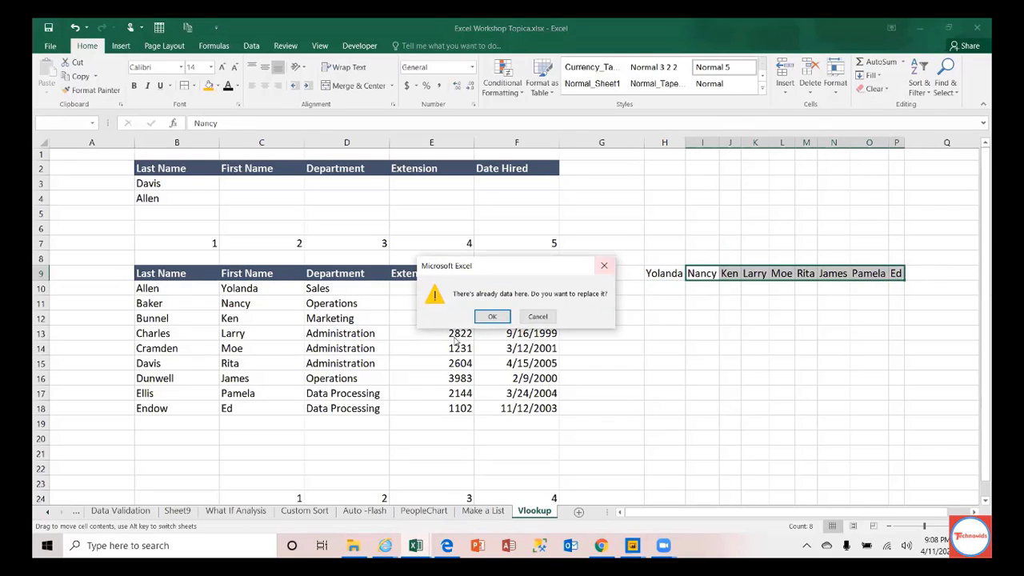
pyautogui.click(491, 319)
# Step: Put the First Name heading in H9 and a Last Name label in H8
pyautogui.click(280, 272)
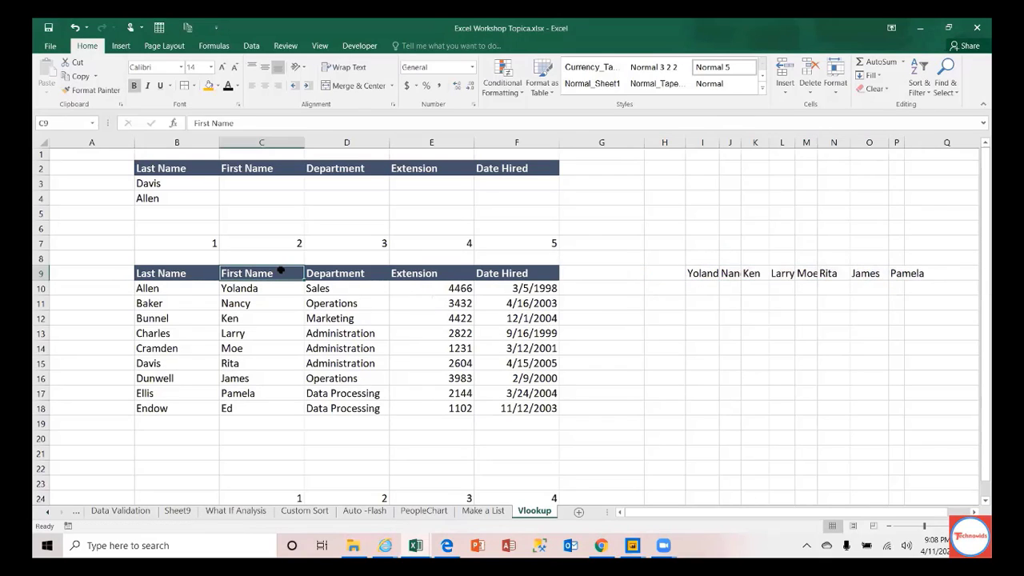
pyautogui.hotkey('ctrl', 'c')
pyautogui.press('Right')
pyautogui.press('Right')
pyautogui.press('Right')
pyautogui.press('Right')
pyautogui.press('Right')
pyautogui.press('Right')
pyautogui.press('Left')
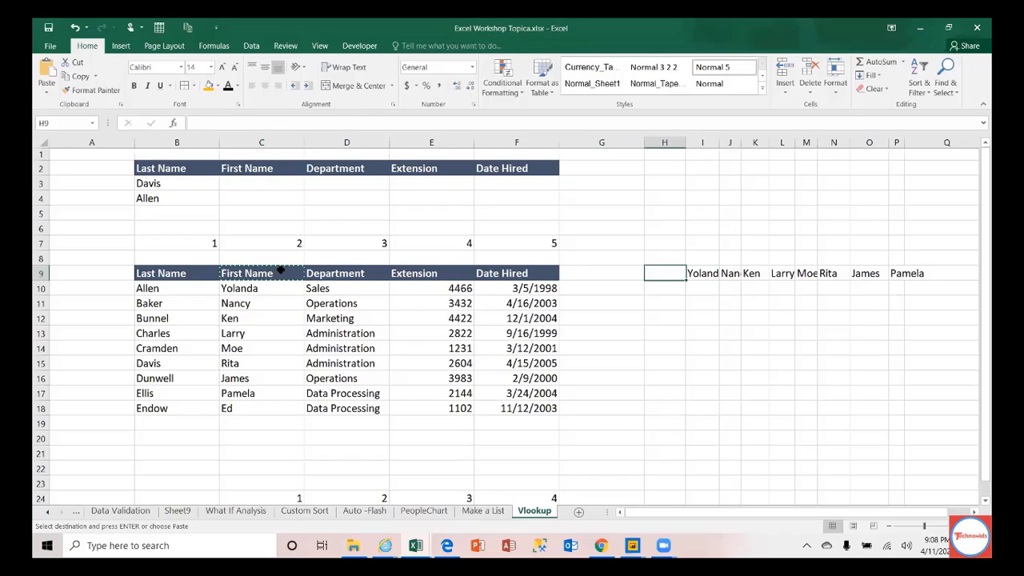
pyautogui.hotkey('ctrl', 'v')
pyautogui.press('Up')
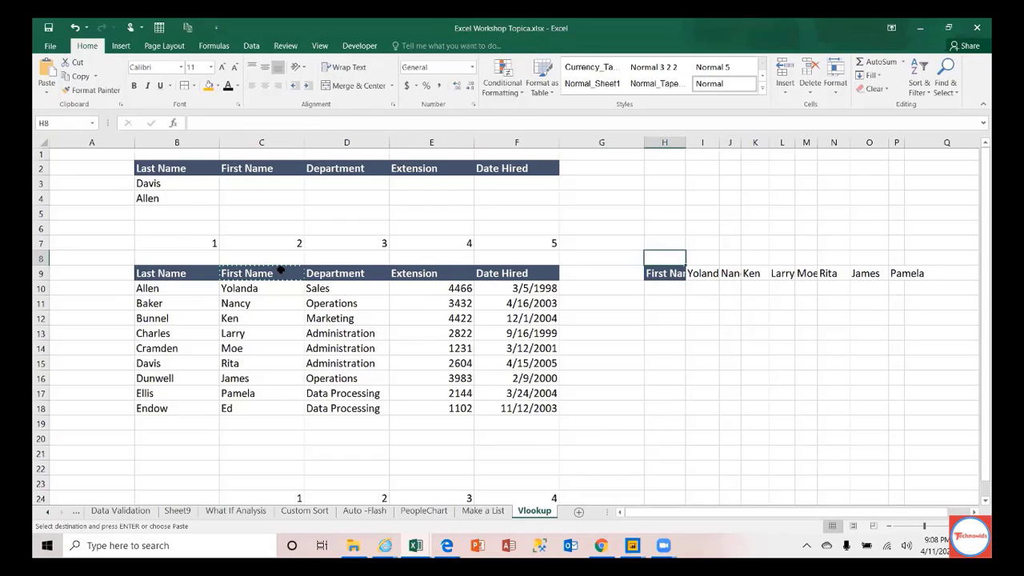
pyautogui.write('Last Name')
pyautogui.press('Return')
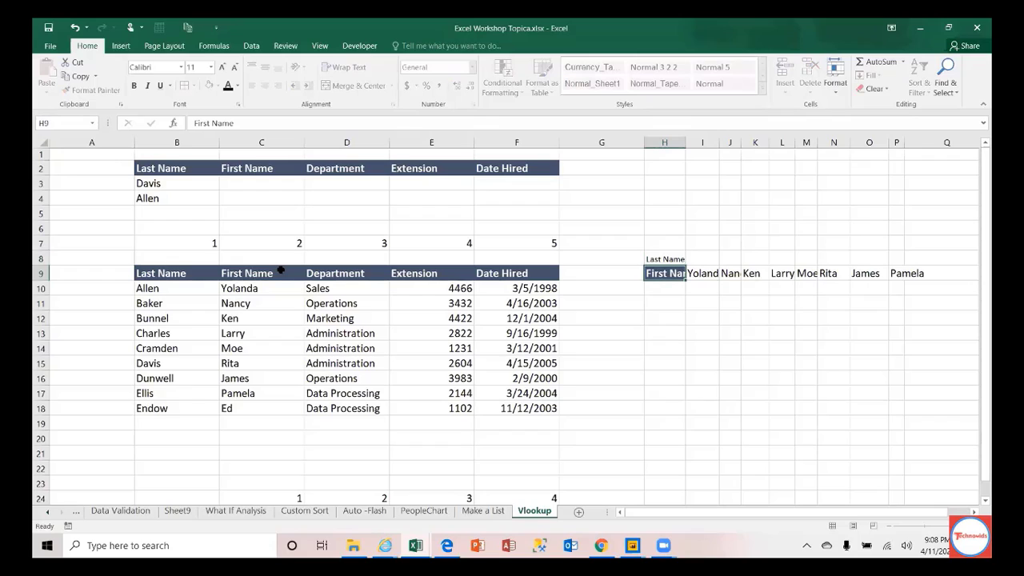
# Step: Clear all contents from H8:P9
pyautogui.press('Up')
pyautogui.hotkey('shift', 'Down')
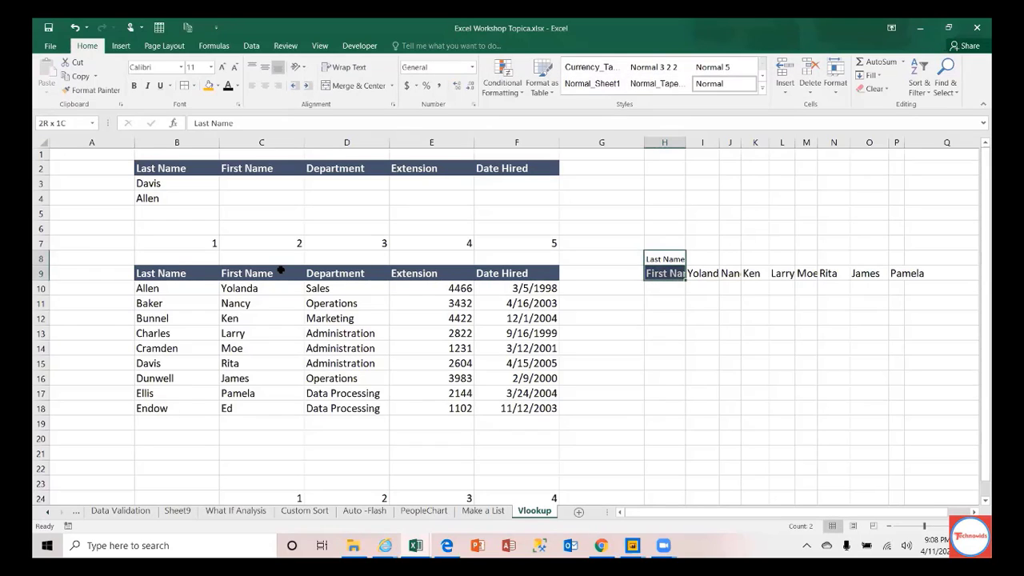
pyautogui.hotkey('shift', 'Right')
pyautogui.hotkey('shift', 'Right')
pyautogui.hotkey('shift', 'Right')
pyautogui.hotkey('shift', 'Right')
pyautogui.hotkey('shift', 'Right')
pyautogui.hotkey('shift', 'Right')
pyautogui.hotkey('shift', 'Right')
pyautogui.hotkey('shift', 'Right')
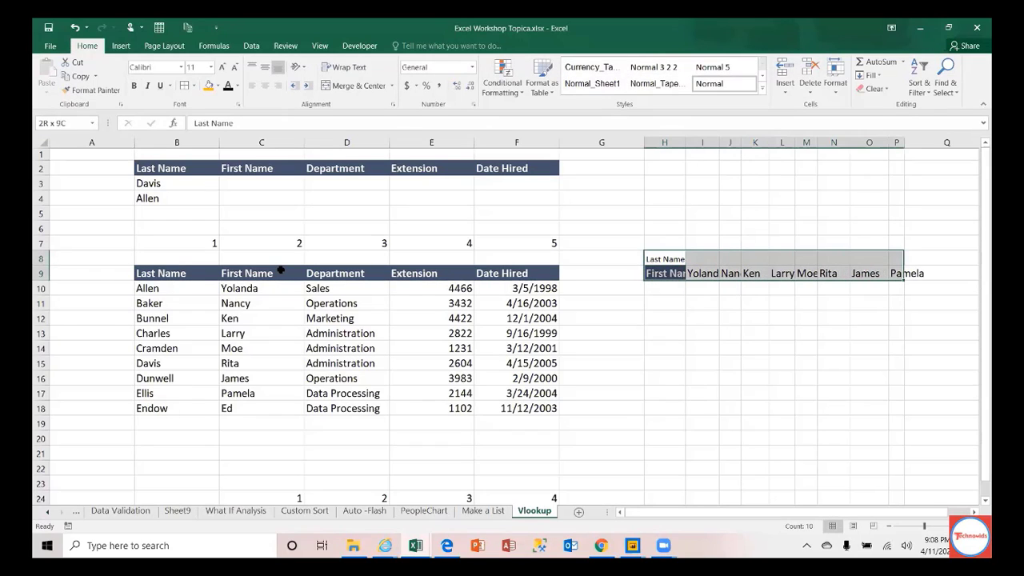
pyautogui.press('Delete')
pyautogui.press('Down')
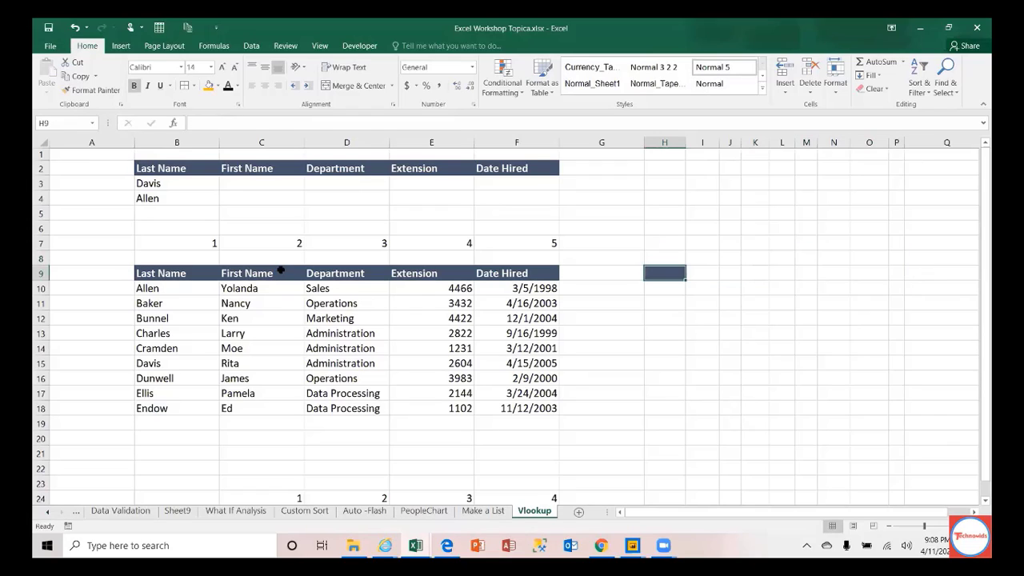
# Step: Paint H6's plain formatting over H7:H13 to remove H9's dark fill
pyautogui.click(654, 224)
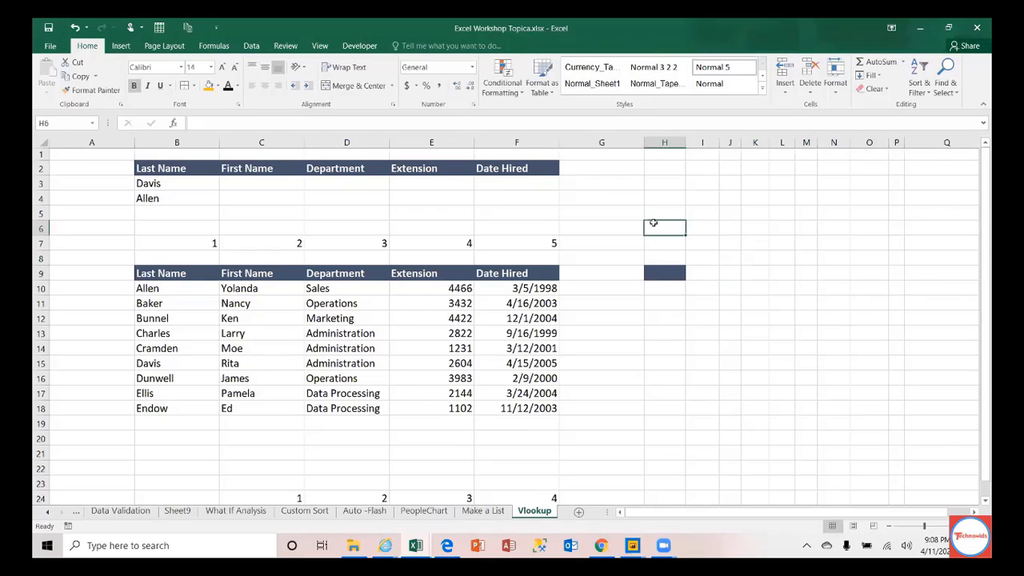
pyautogui.click(91, 90)
pyautogui.moveTo(656, 249); pyautogui.dragTo(663, 329)
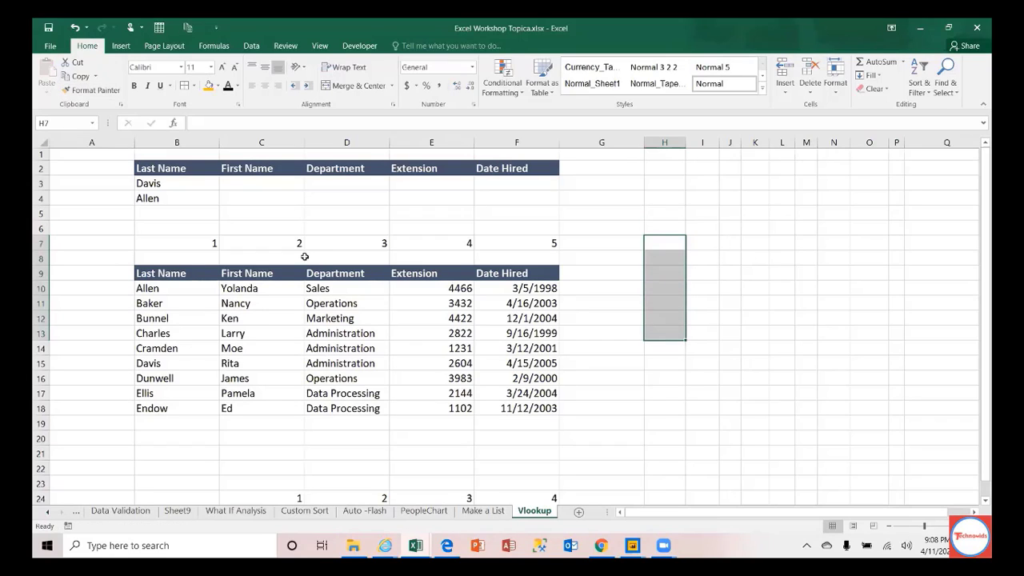
# Step: Insert a VLOOKUP function into cell C3 from Lookup & Reference
pyautogui.click(245, 186)
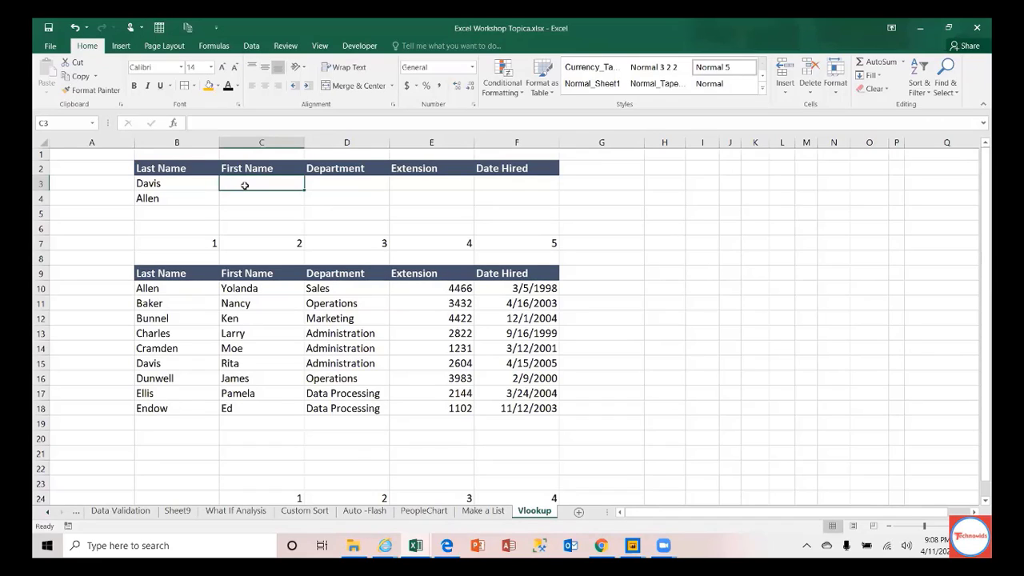
pyautogui.click(215, 48)
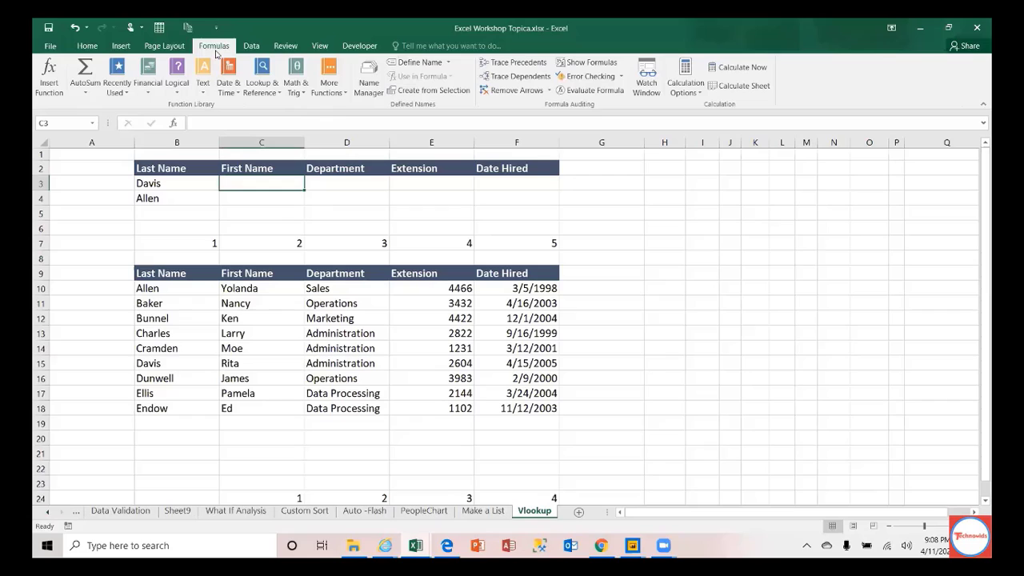
pyautogui.click(270, 97)
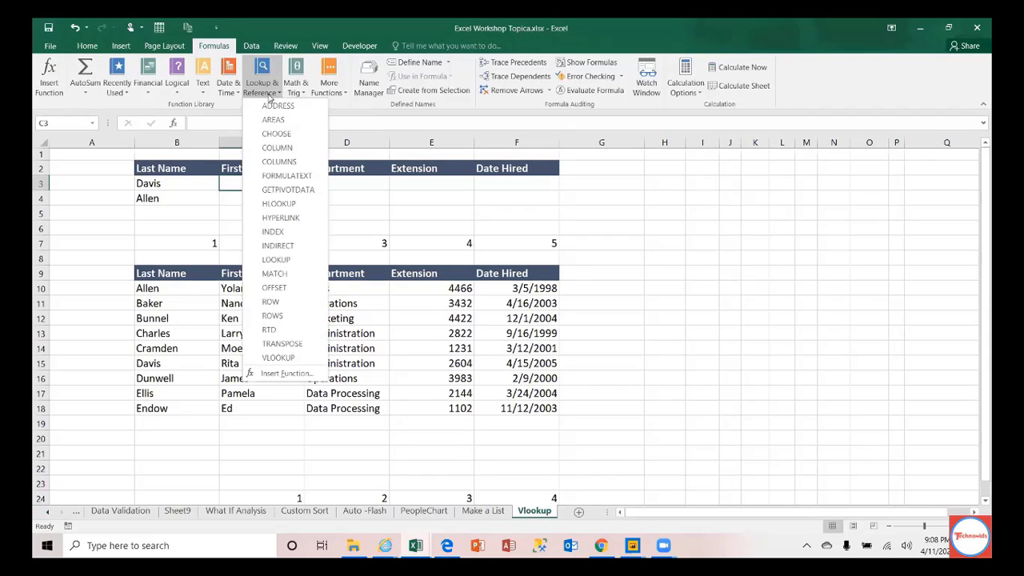
pyautogui.click(274, 358)
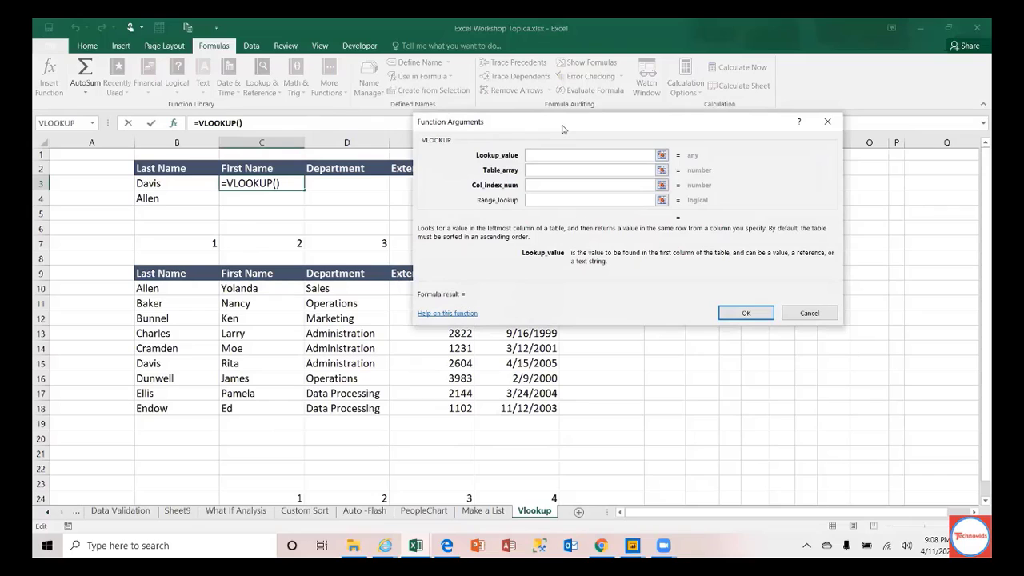
# Step: Move the Function Arguments dialog aside and cancel the VLOOKUP, leaving C3 empty
pyautogui.moveTo(563, 129); pyautogui.dragTo(632, 121)
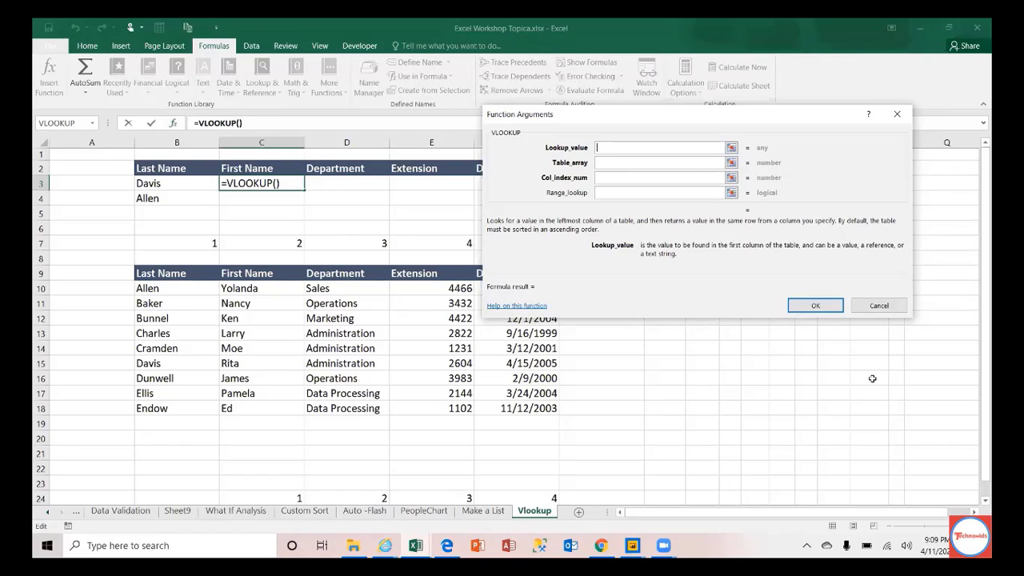
pyautogui.click(877, 306)
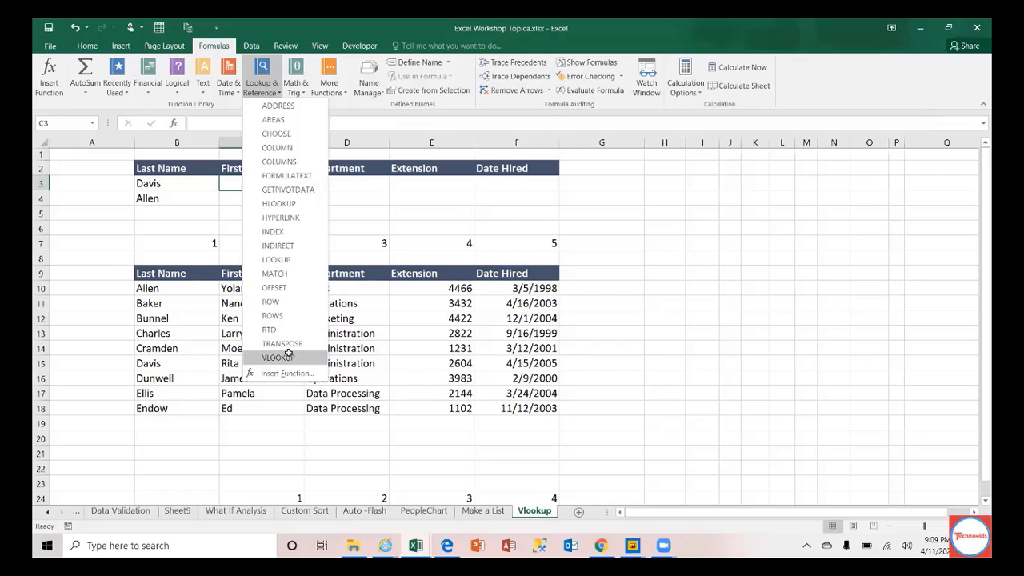
# Step: Insert VLOOKUP in C3 again and review the Lookup_value, Table_array, Col_index_num and Range_lookup descriptions
pyautogui.click(291, 355)
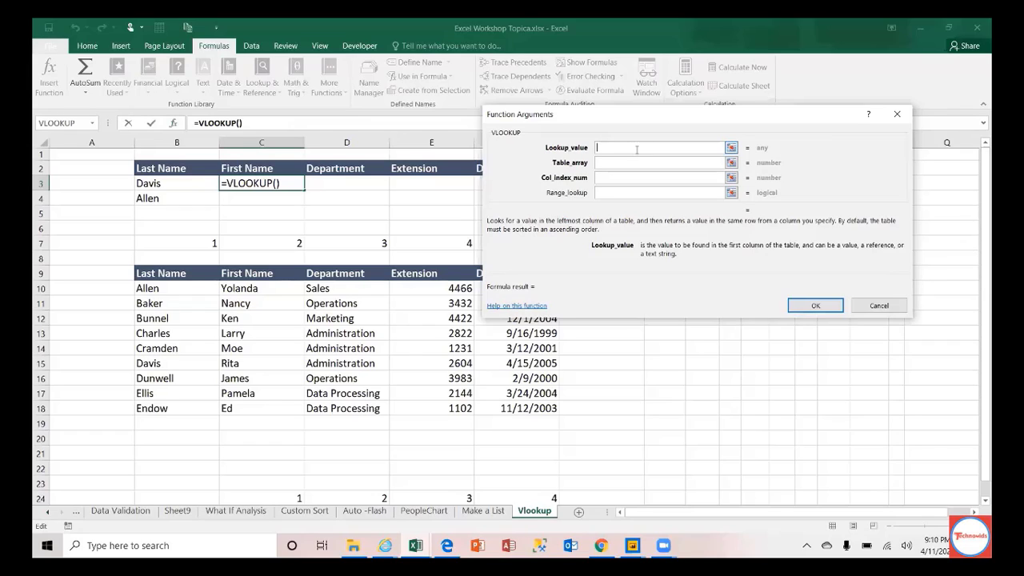
pyautogui.click(618, 163)
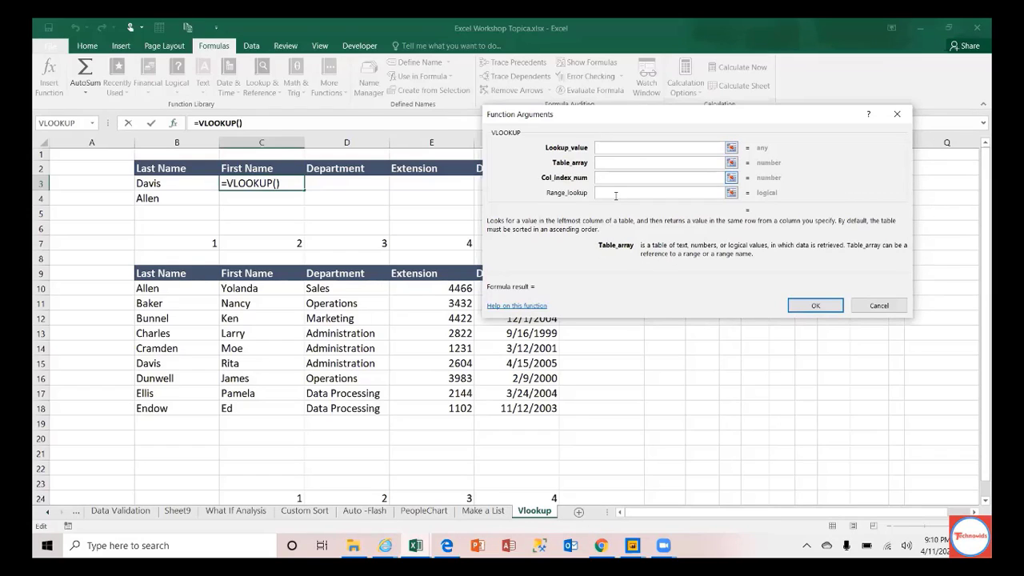
pyautogui.click(610, 147)
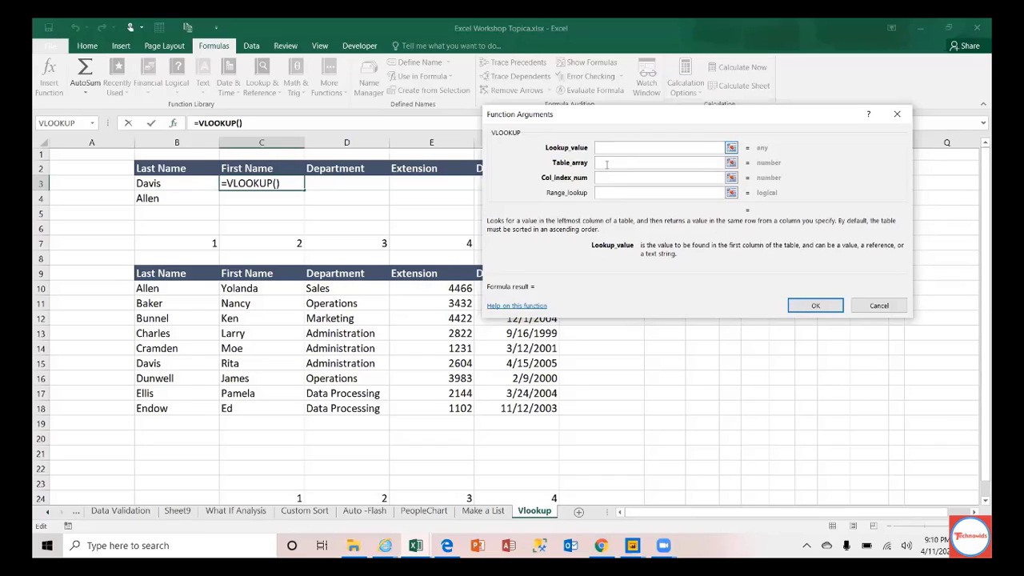
pyautogui.press('Tab')
pyautogui.press('Tab')
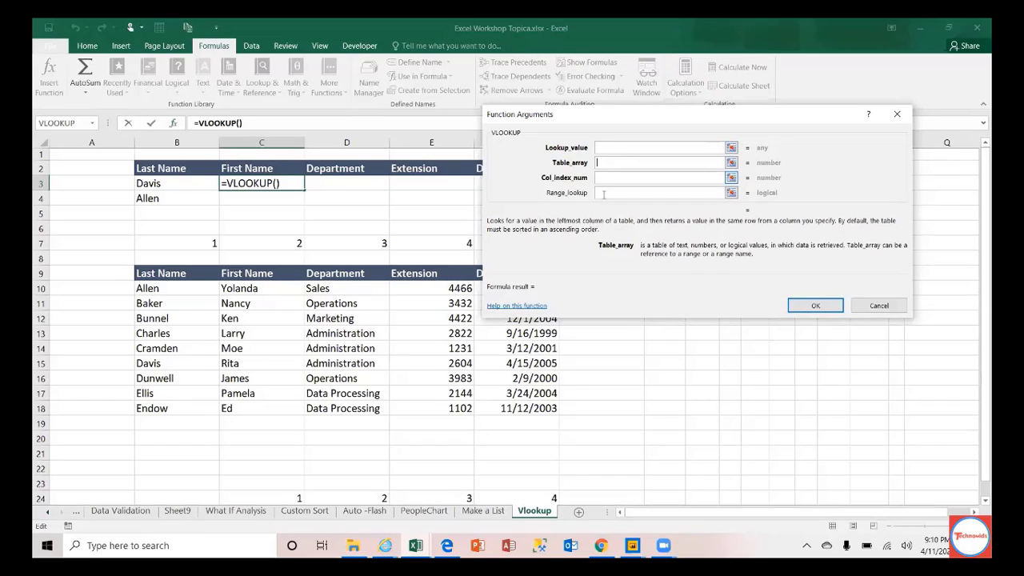
pyautogui.press('Tab')
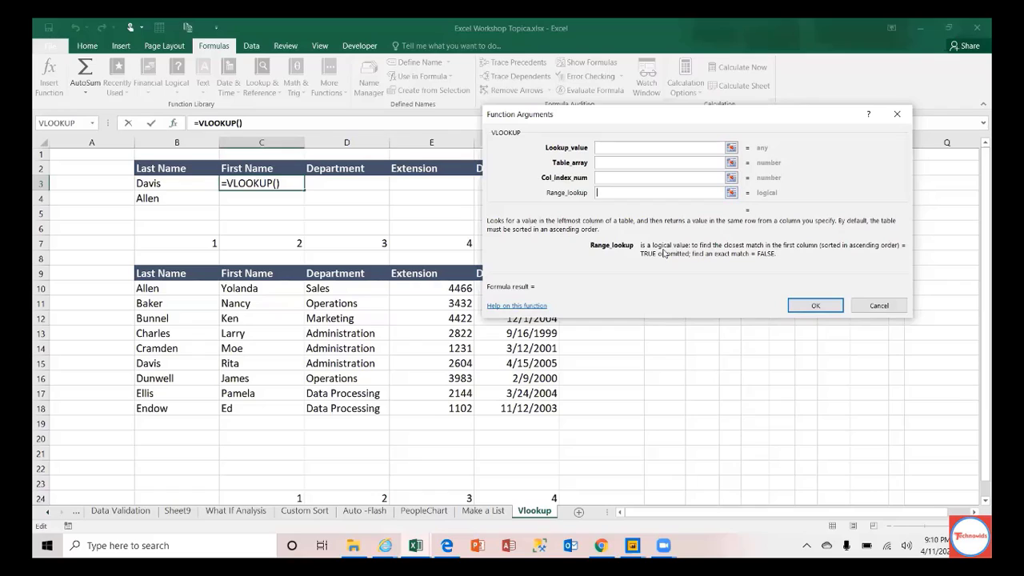
pyautogui.click(606, 149)
pyautogui.click(607, 166)
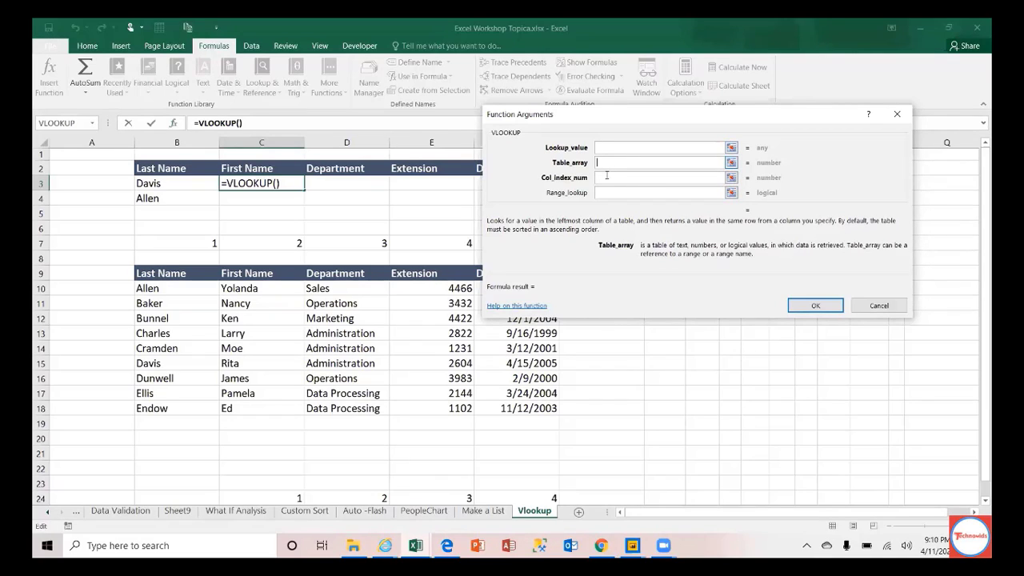
pyautogui.click(607, 175)
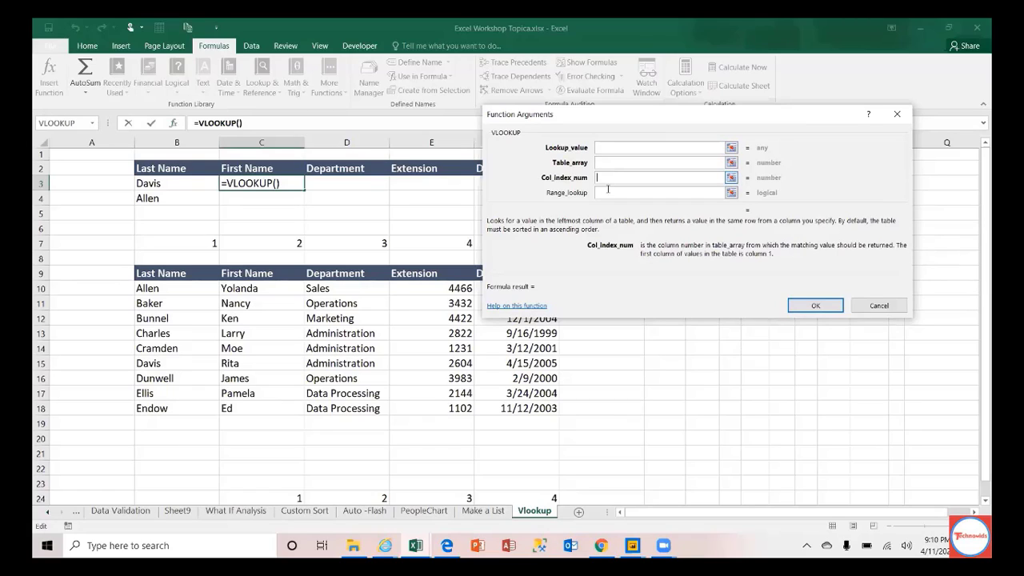
pyautogui.click(607, 192)
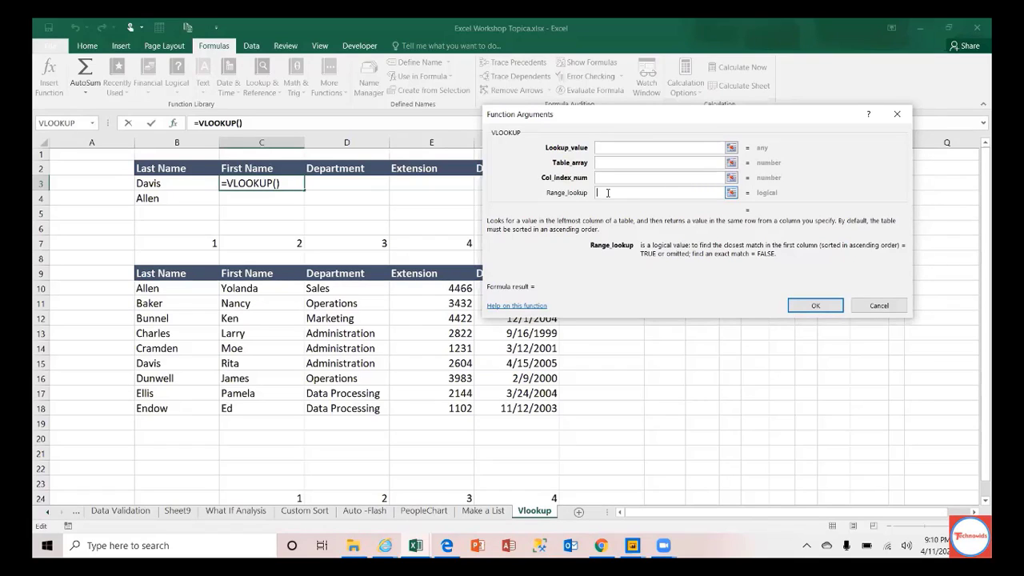
pyautogui.click(614, 145)
pyautogui.click(614, 148)
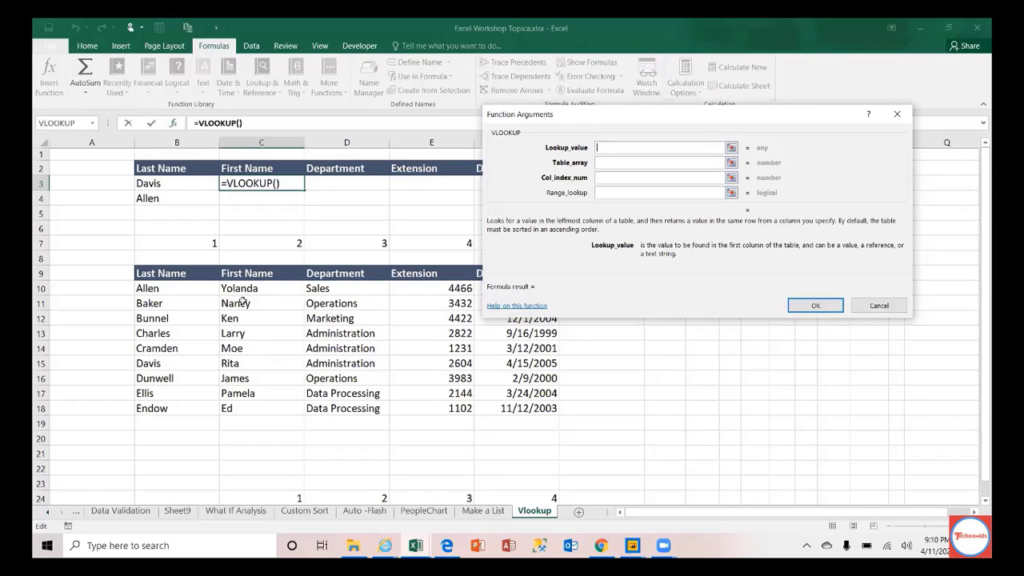
# Step: Set the lookup value to B3 (Davis) and the table array to B10:F18
pyautogui.click(165, 183)
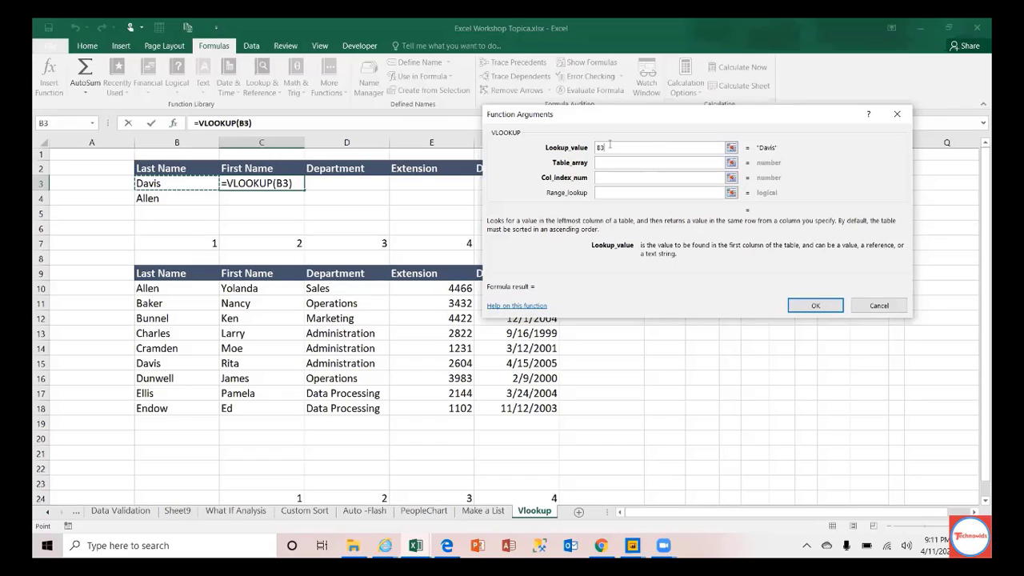
pyautogui.click(609, 163)
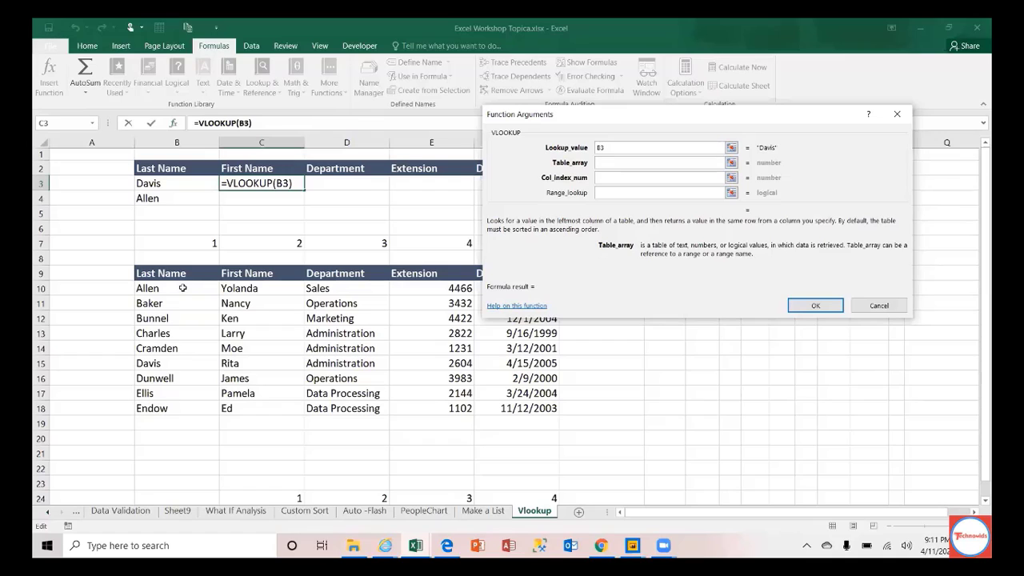
pyautogui.moveTo(182, 288); pyautogui.dragTo(524, 407)
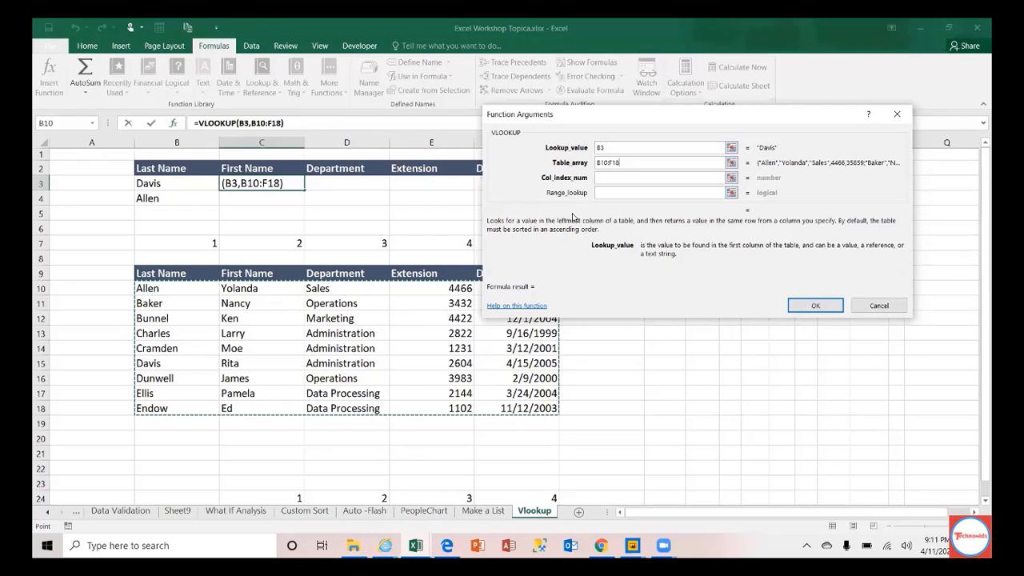
# Step: Lock both ends of the table array with F4 so it reads $B$10:$F$18
pyautogui.click(605, 163)
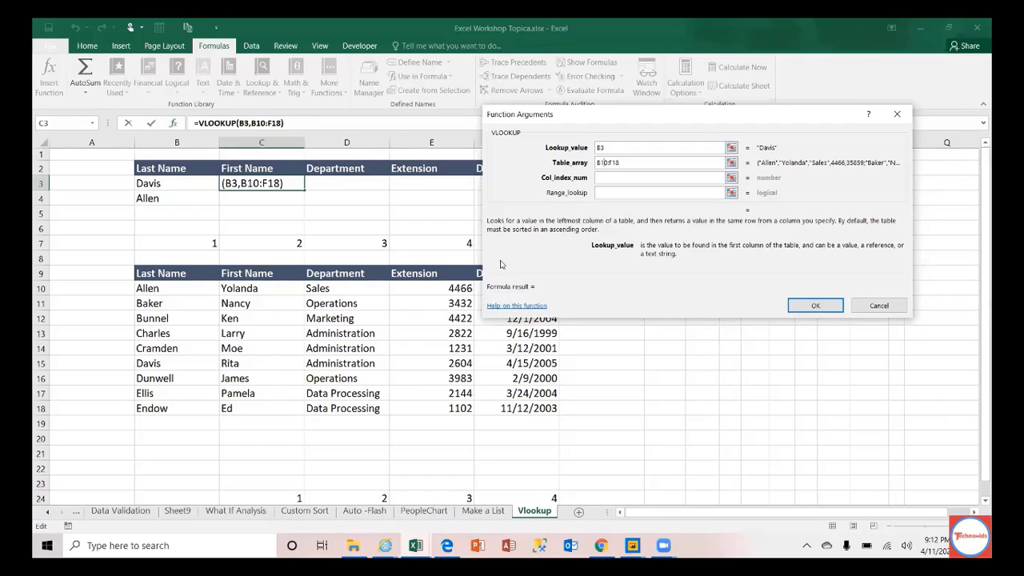
pyautogui.press('F4')
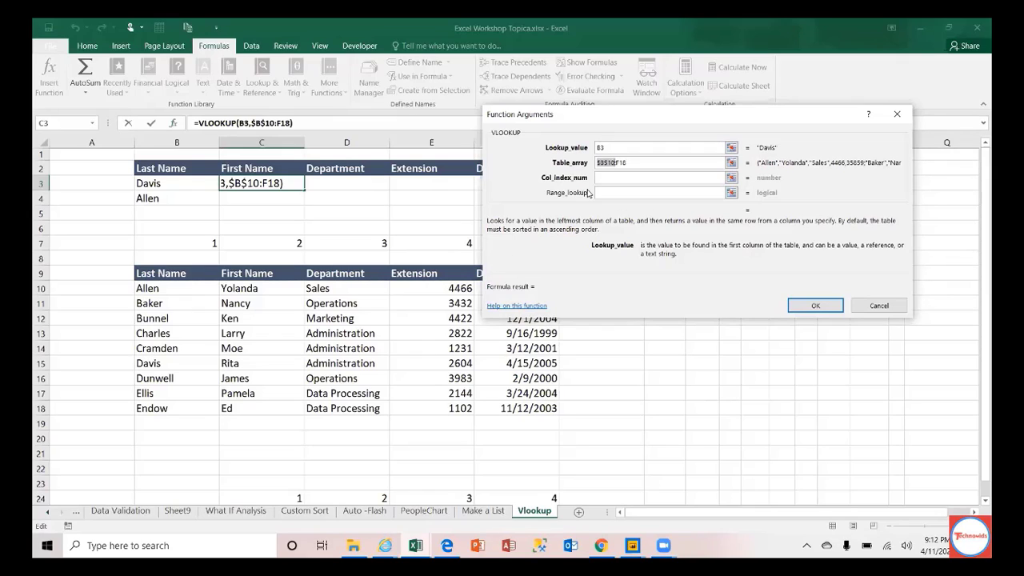
pyautogui.click(620, 161)
pyautogui.press('F4')
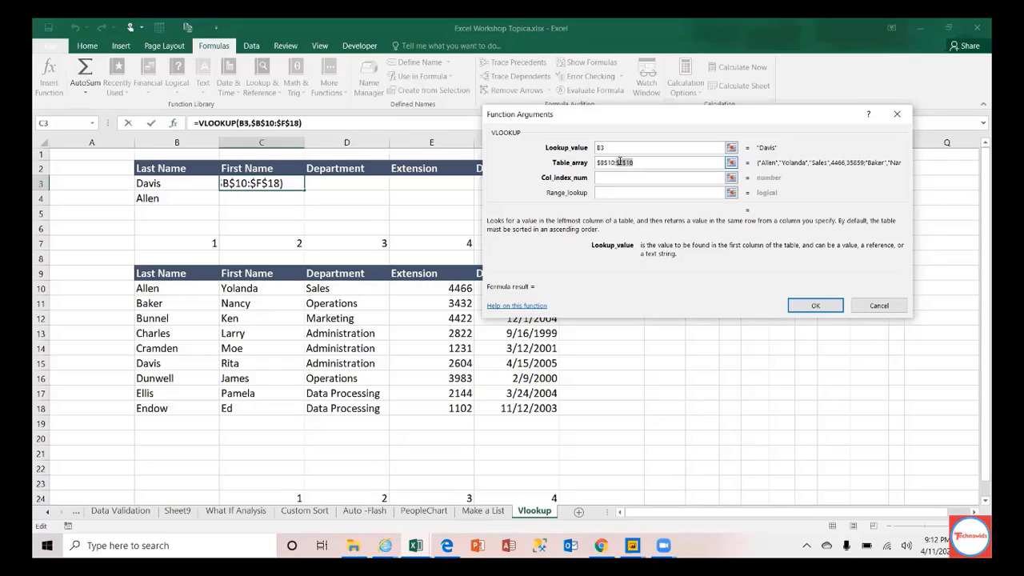
pyautogui.click(630, 177)
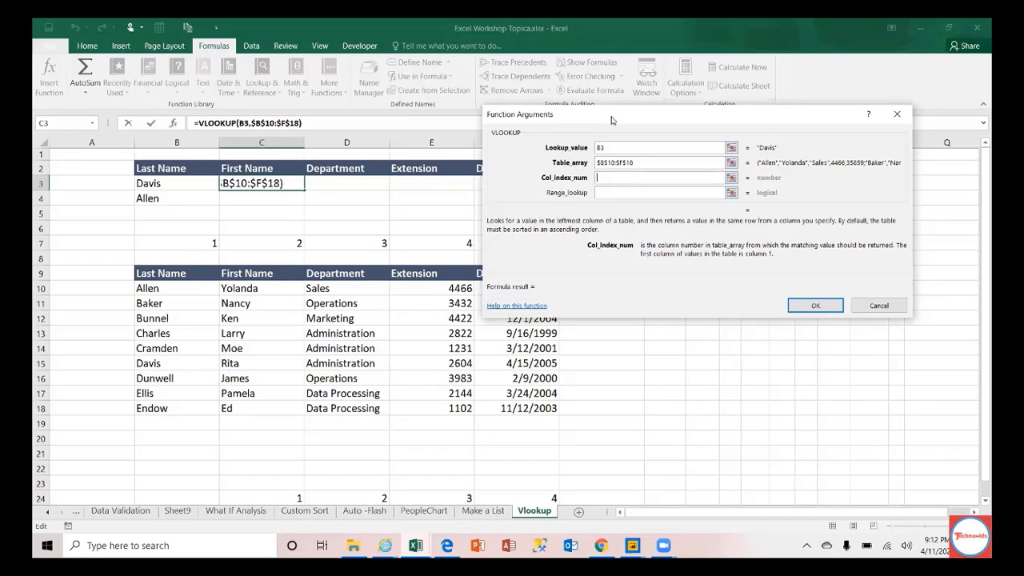
# Step: Preview column numbers 2, 3, 4 and 5 in Col_index_num, then leave it empty
pyautogui.moveTo(611, 120); pyautogui.dragTo(467, 265)
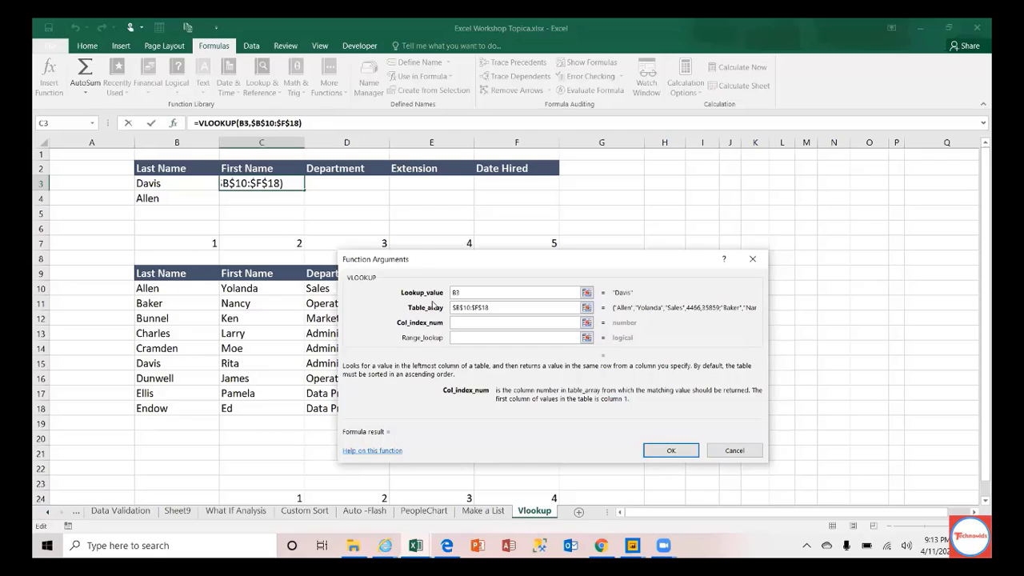
pyautogui.write('2')
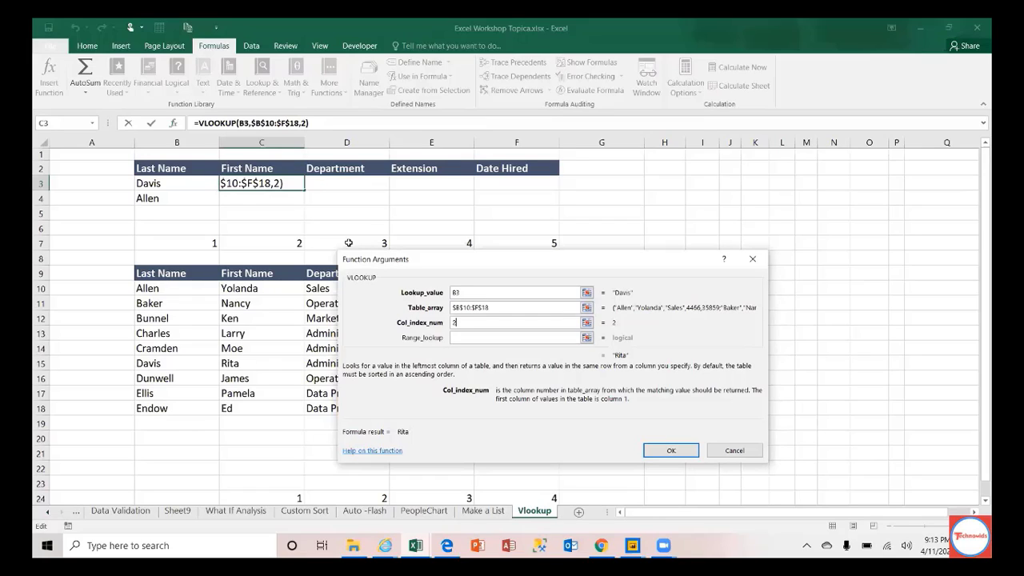
pyautogui.press('BackSpace')
pyautogui.write('3')
pyautogui.press('BackSpace')
pyautogui.write('4')
pyautogui.press('BackSpace')
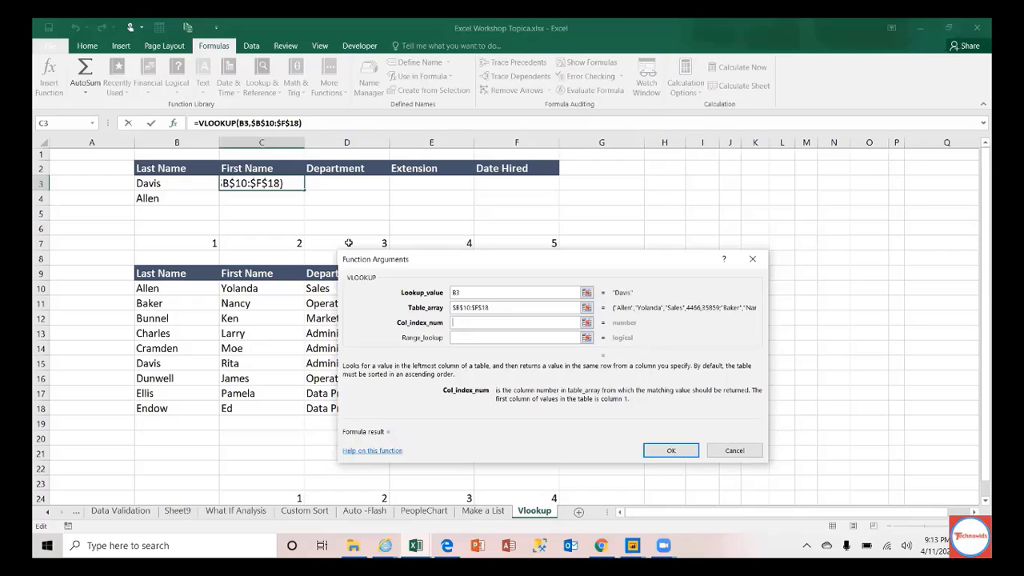
pyautogui.write('5')
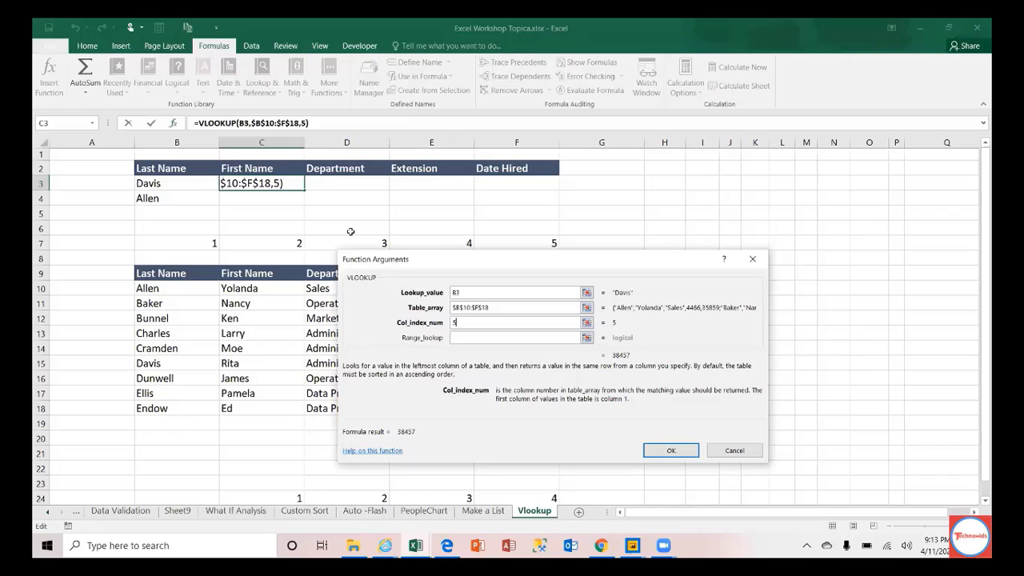
pyautogui.press('BackSpace')
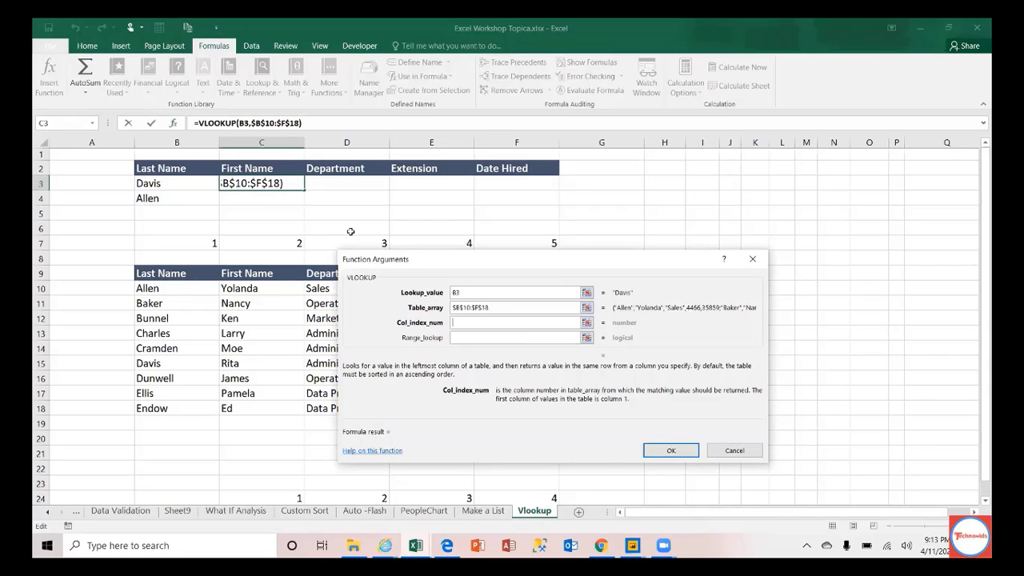
# Step: Take the column index from cell C7 (2), so the formula returns Rita
pyautogui.click(477, 323)
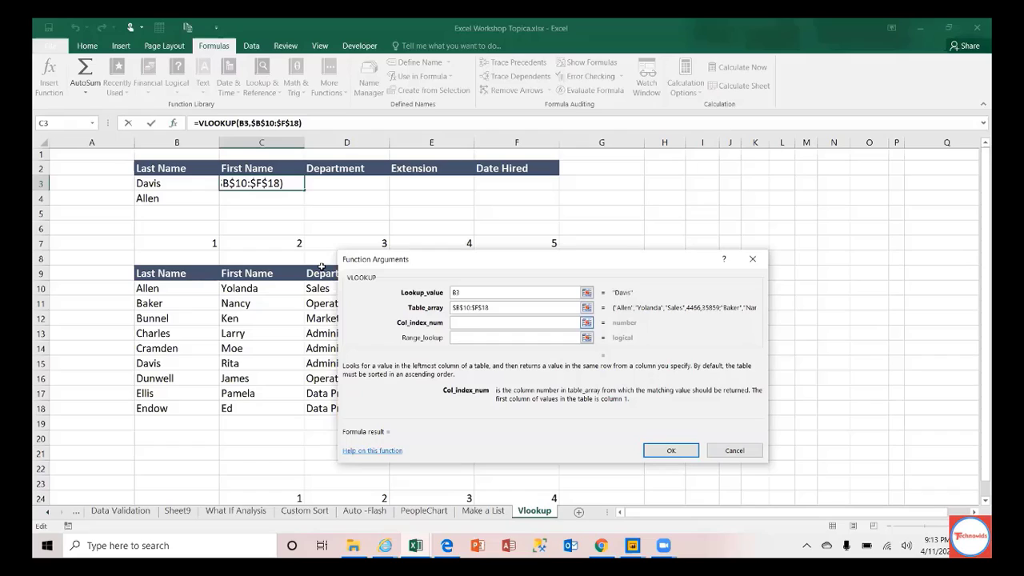
pyautogui.click(284, 241)
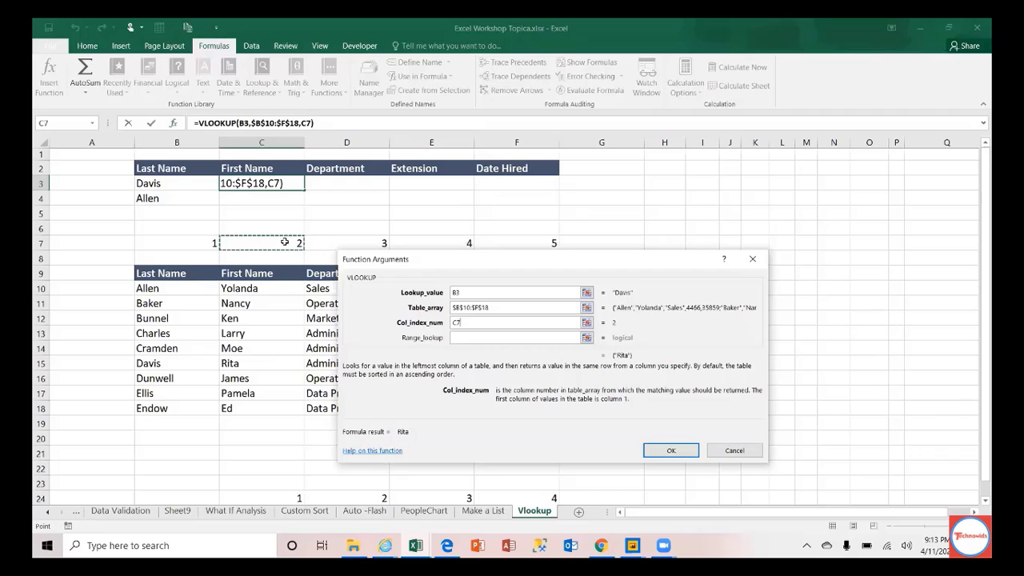
pyautogui.click(470, 343)
pyautogui.click(469, 339)
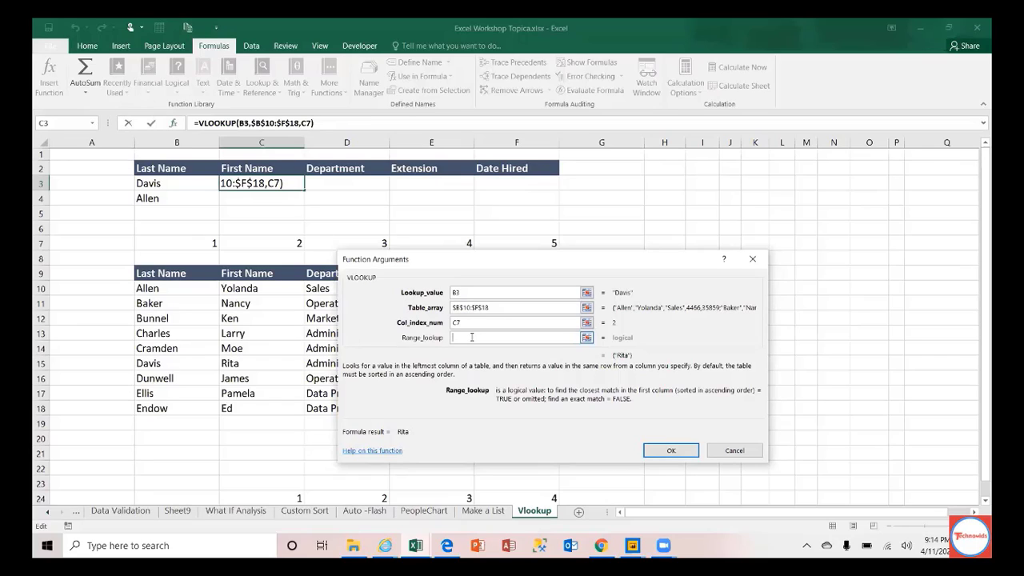
# Step: Try 0, False and 1 as the range lookup, settling on 0 for exact match
pyautogui.write('0')
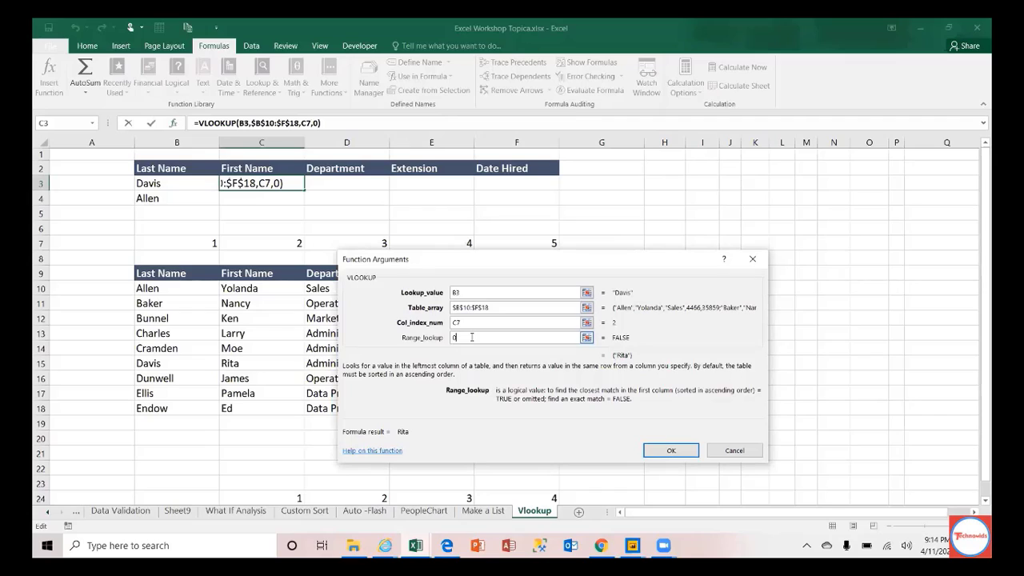
pyautogui.press('BackSpace')
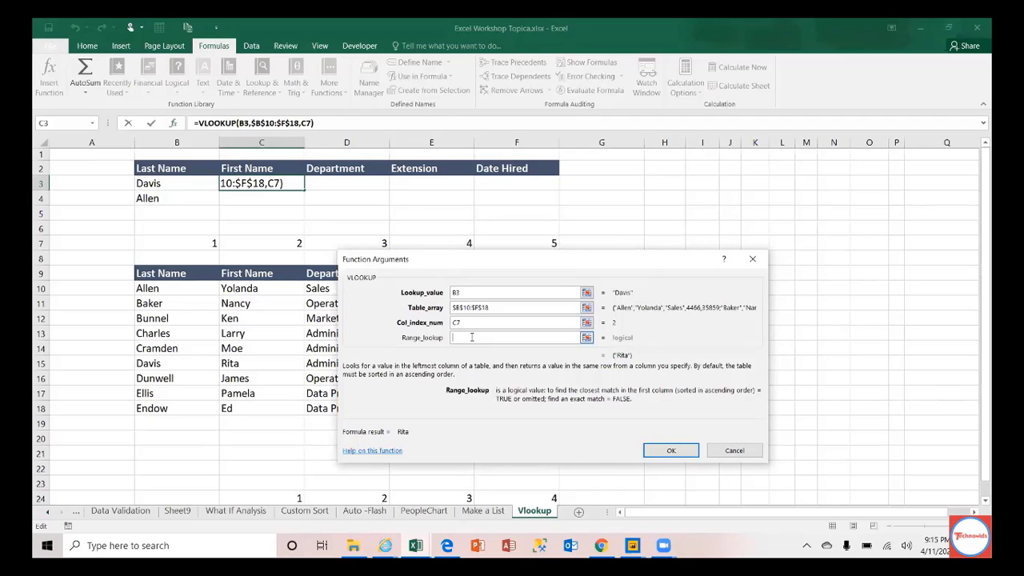
pyautogui.write('Fa')
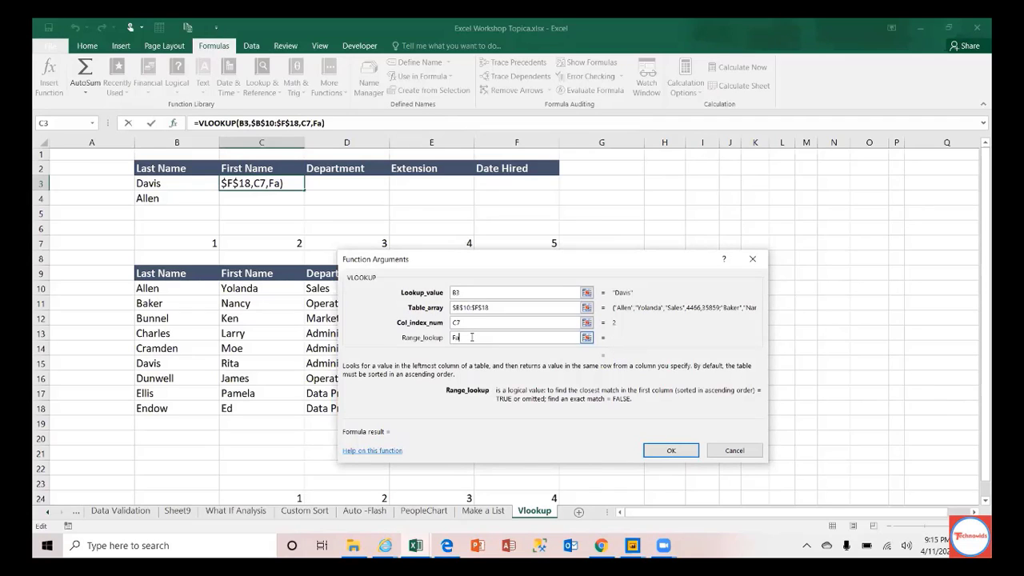
pyautogui.write('lse')
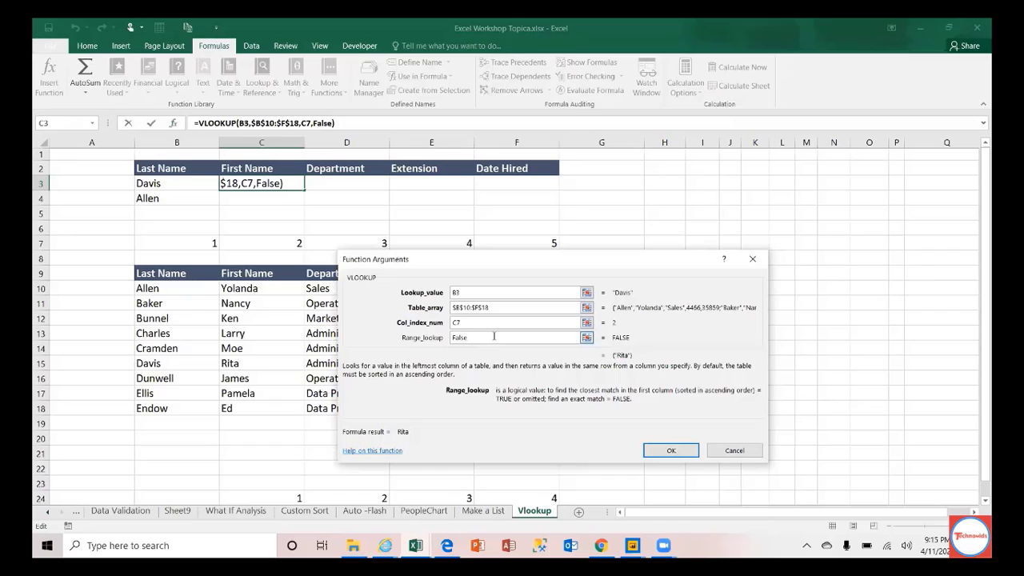
pyautogui.press('BackSpace')
pyautogui.press('BackSpace')
pyautogui.press('BackSpace')
pyautogui.press('BackSpace')
pyautogui.press('BackSpace')
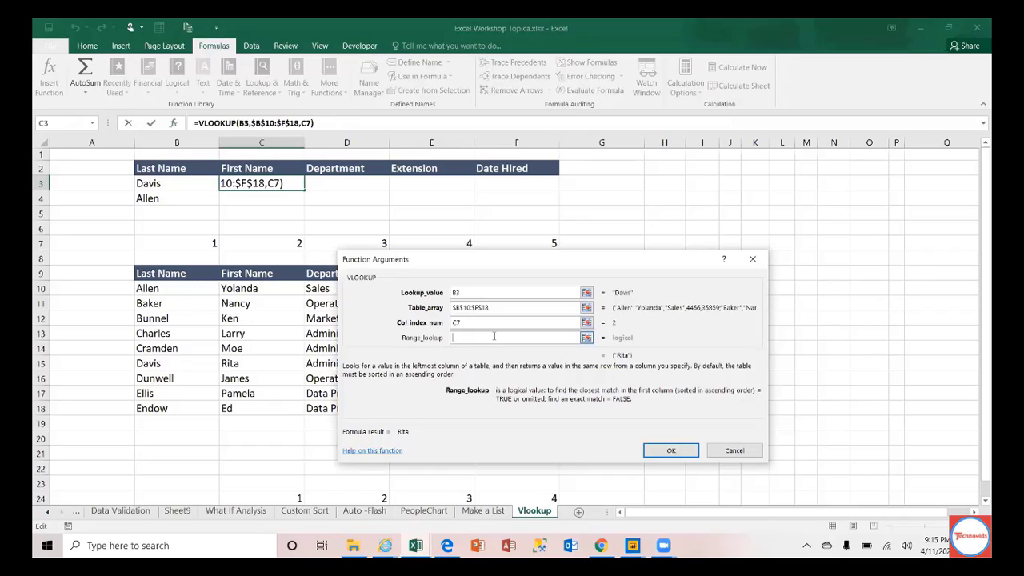
pyautogui.write('1')
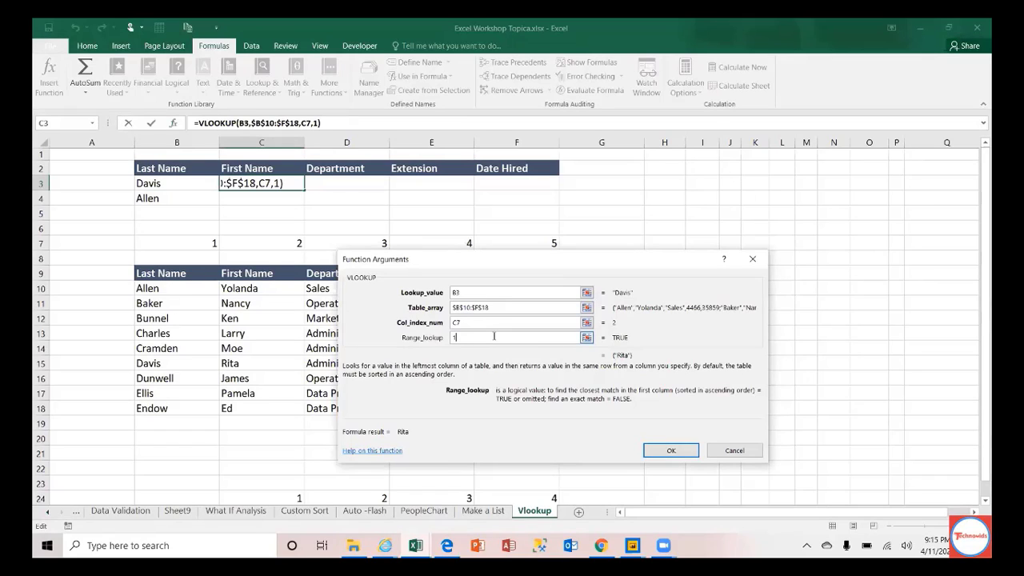
pyautogui.press('BackSpace')
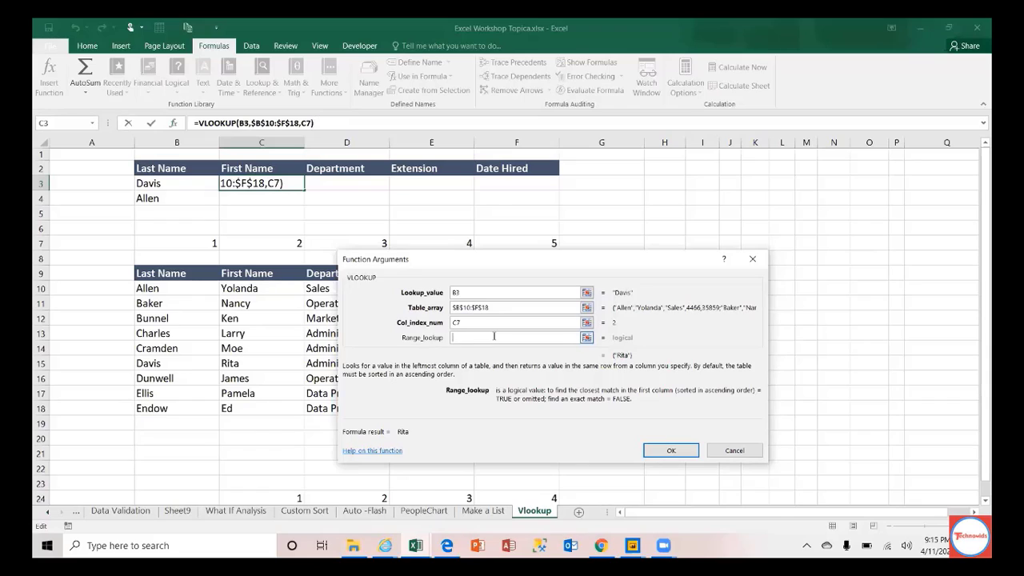
pyautogui.write('0')
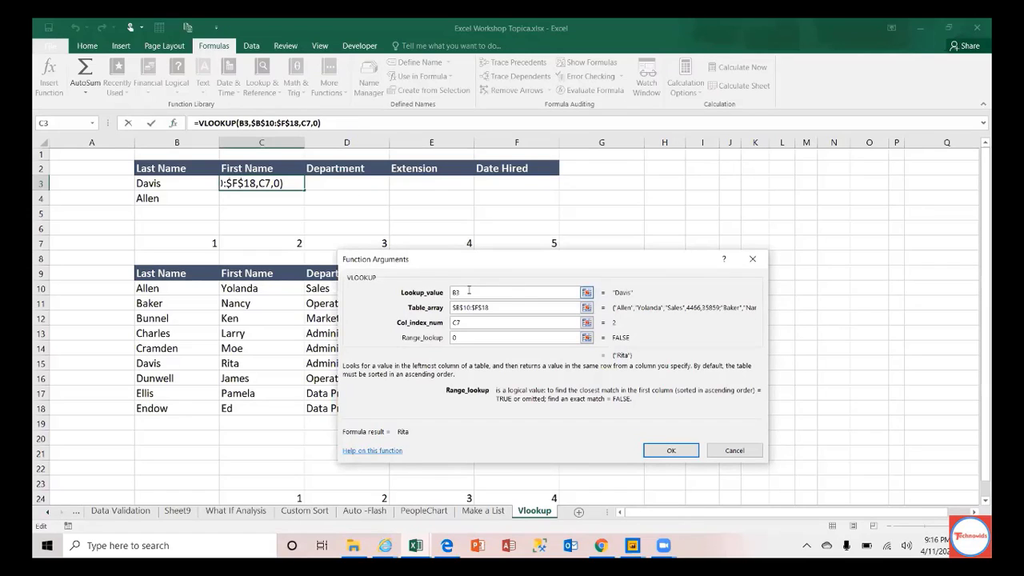
pyautogui.click(469, 292)
pyautogui.press('BackSpace')
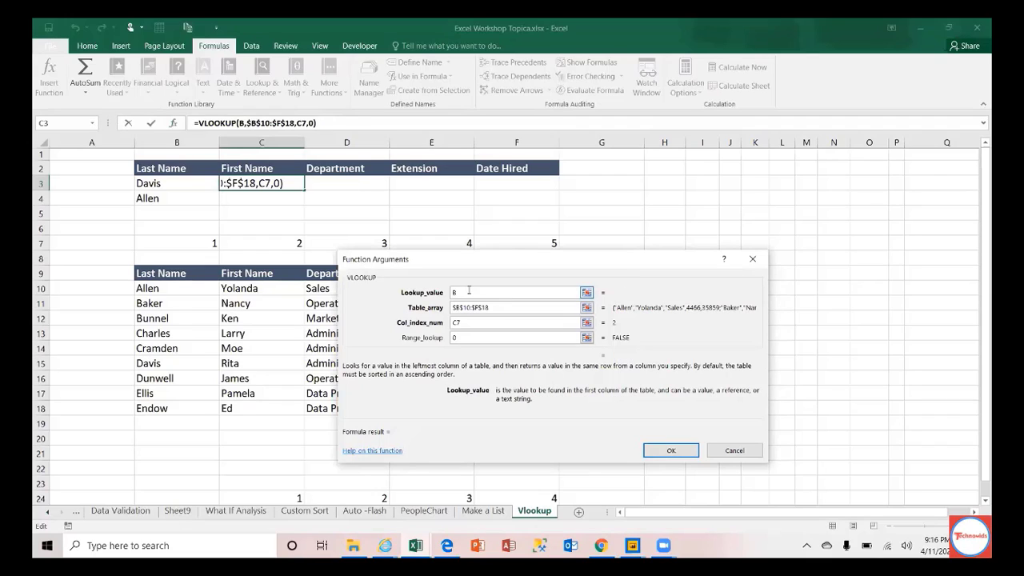
pyautogui.write('4')
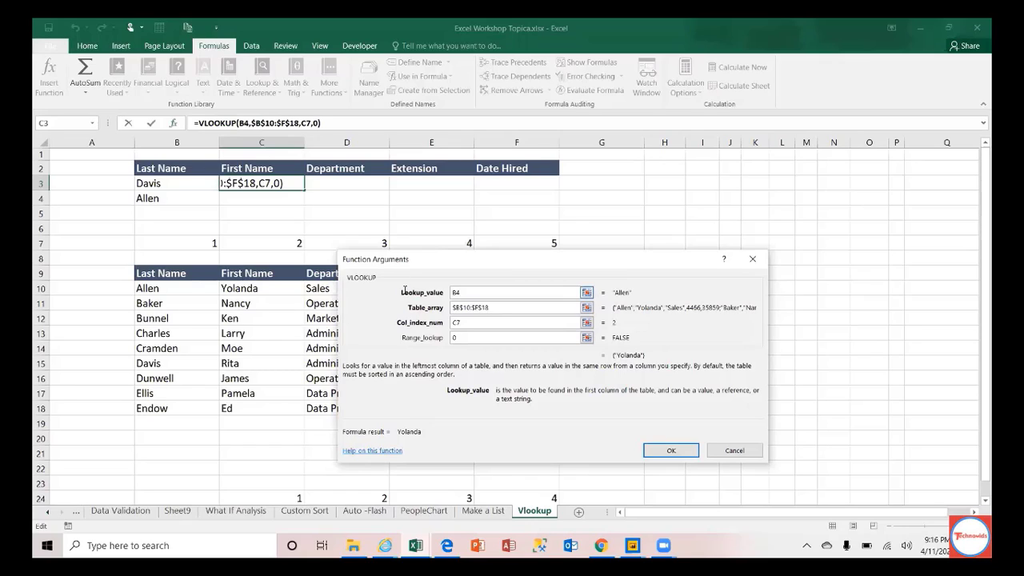
pyautogui.press('BackSpace')
pyautogui.write('3')
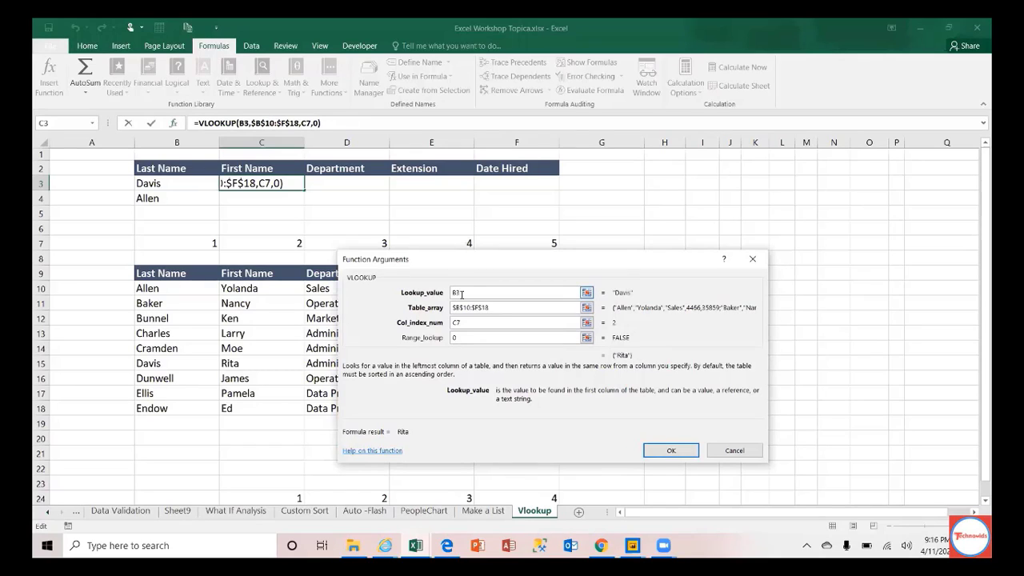
# Step: Confirm the VLOOKUP in C3 so it returns Rita for Davis, then reselect C3
pyautogui.click(659, 451)
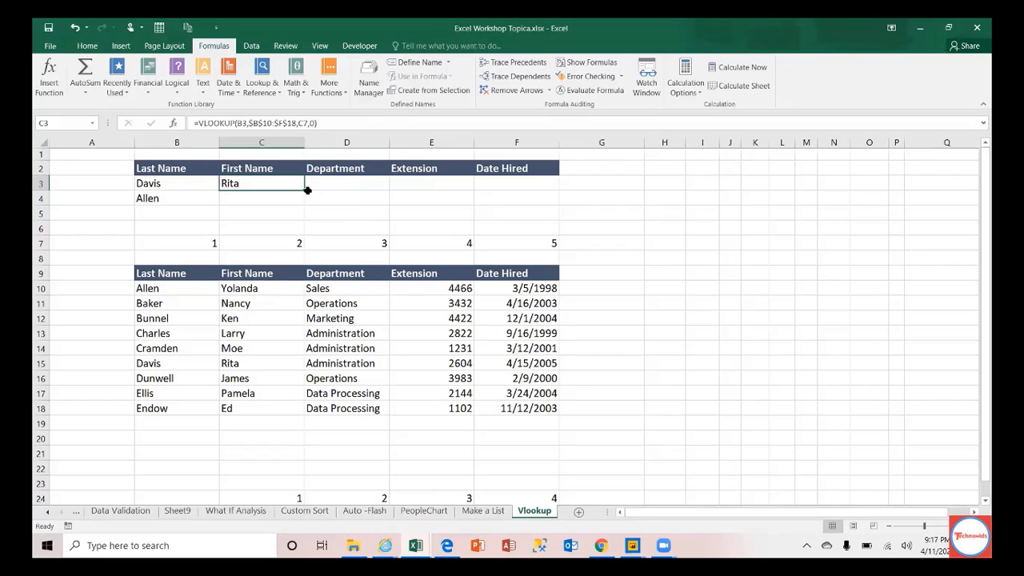
pyautogui.click(275, 196)
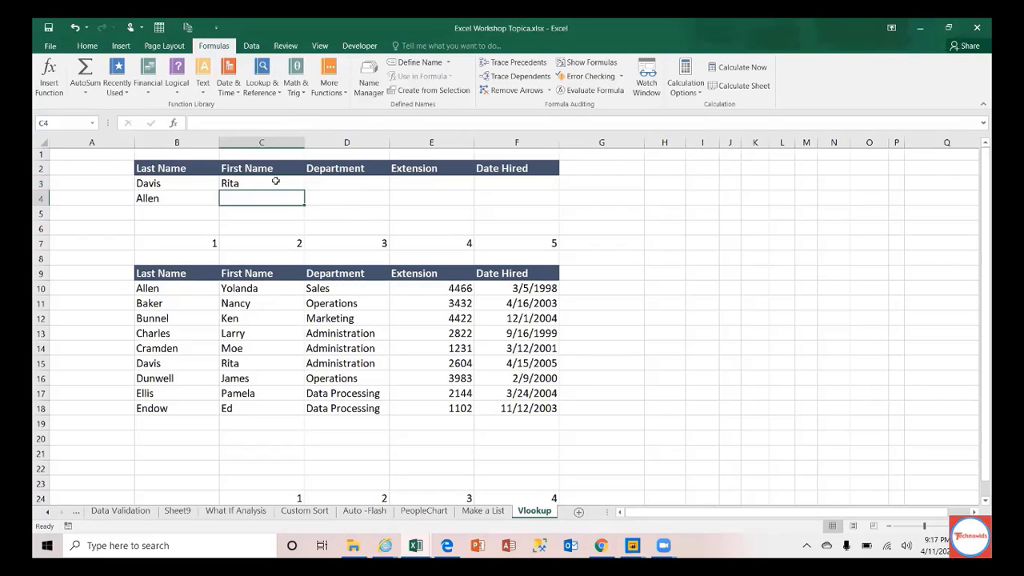
pyautogui.click(275, 183)
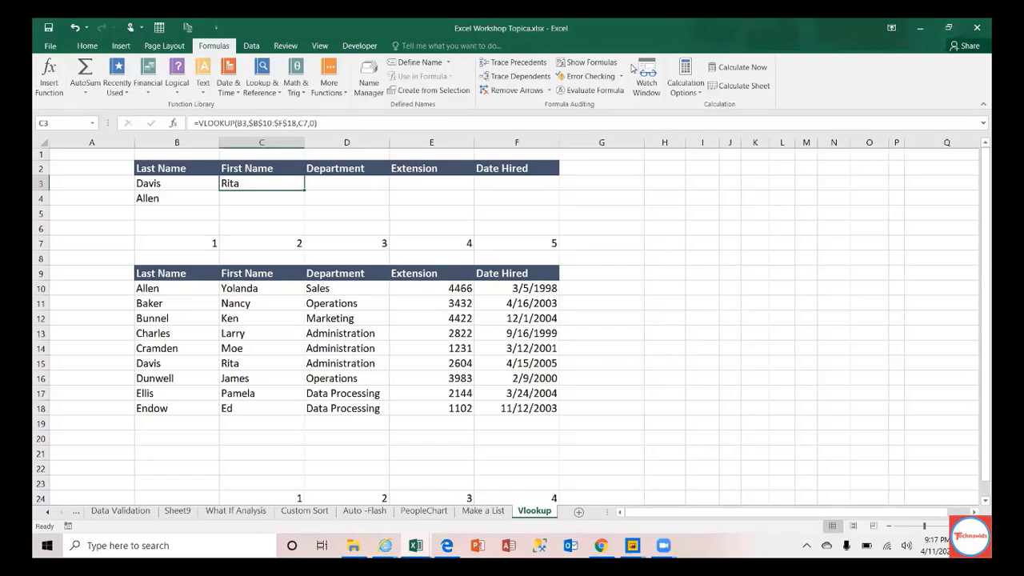
pyautogui.click(632, 68)
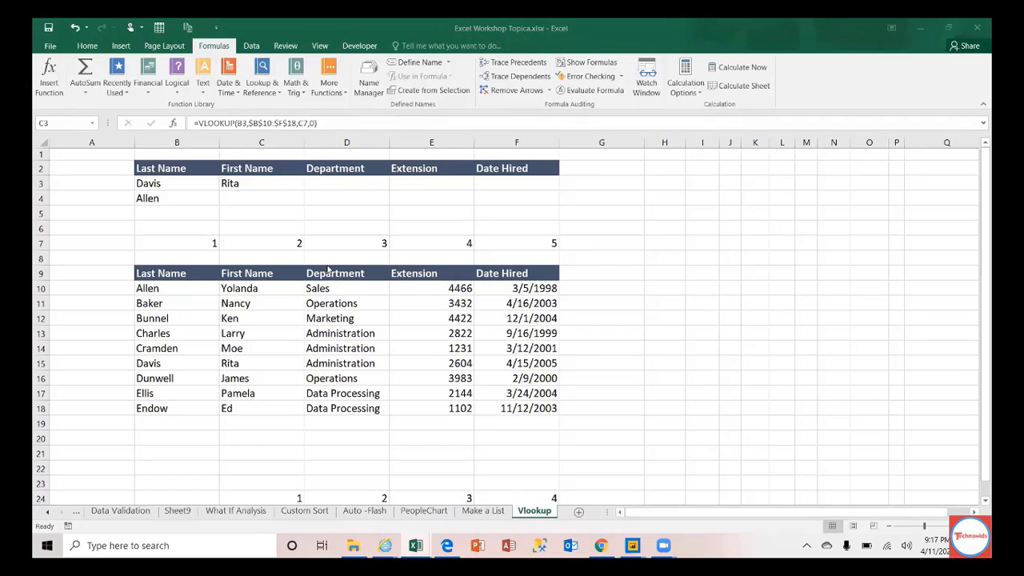
pyautogui.click(264, 186)
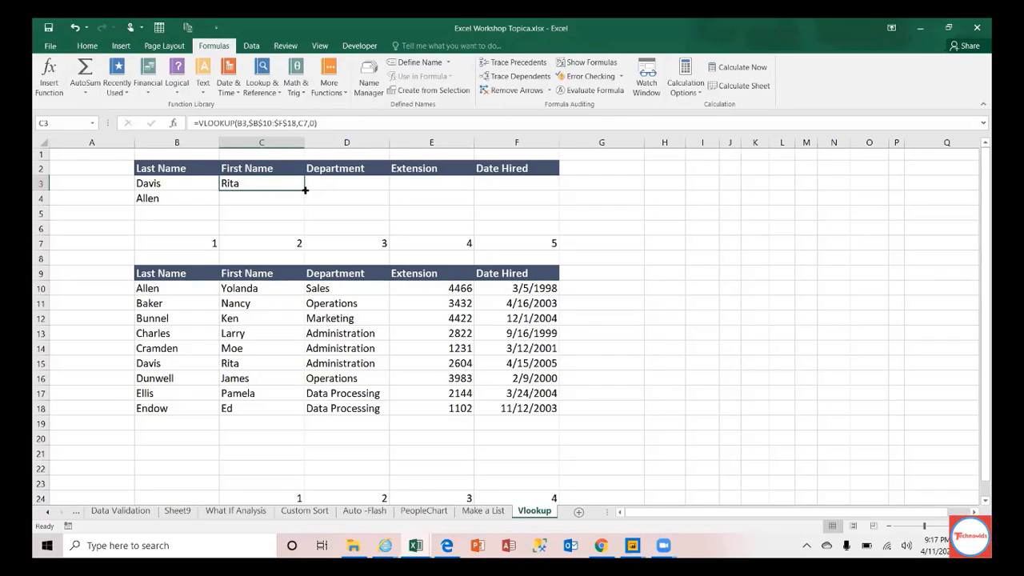
# Step: Fill C3's lookup formula right into D3:F3, which shows #N/A there
pyautogui.moveTo(304, 191); pyautogui.dragTo(528, 184)
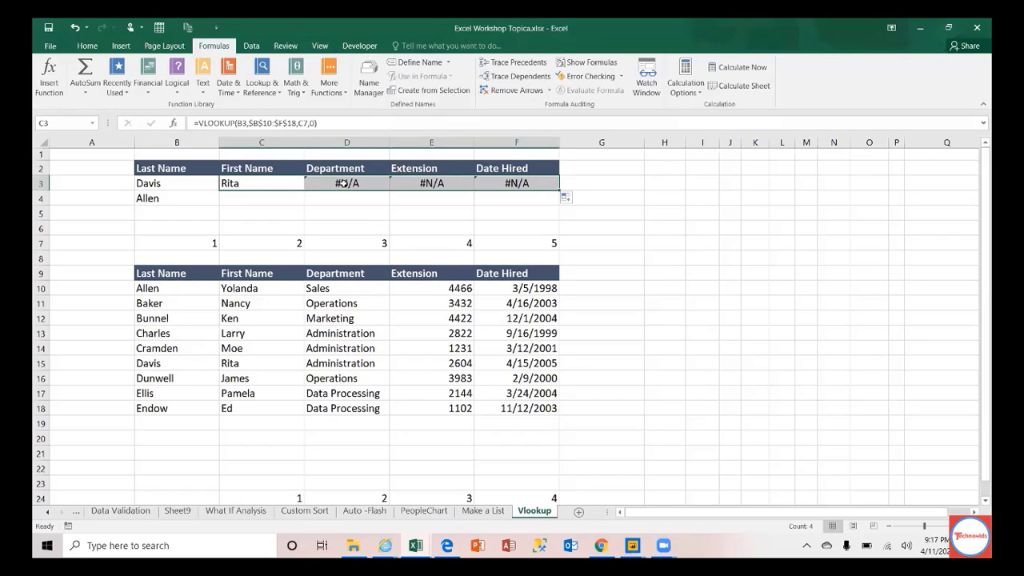
pyautogui.click(262, 184)
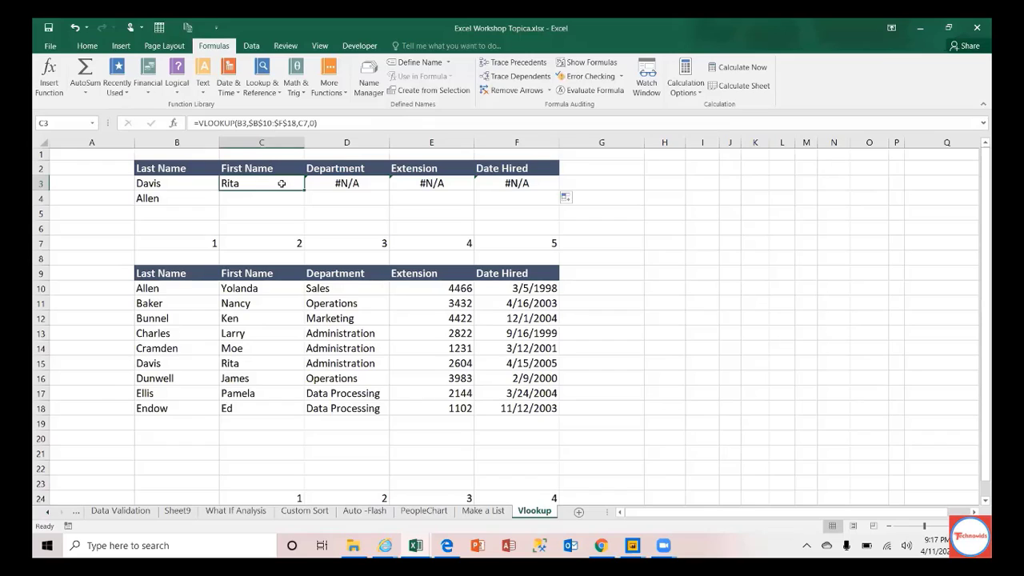
# Step: Lock C3's lookup value as $B$3 and refill D3:F3 to get Administration, 2604, 38457
pyautogui.doubleClick(282, 183)
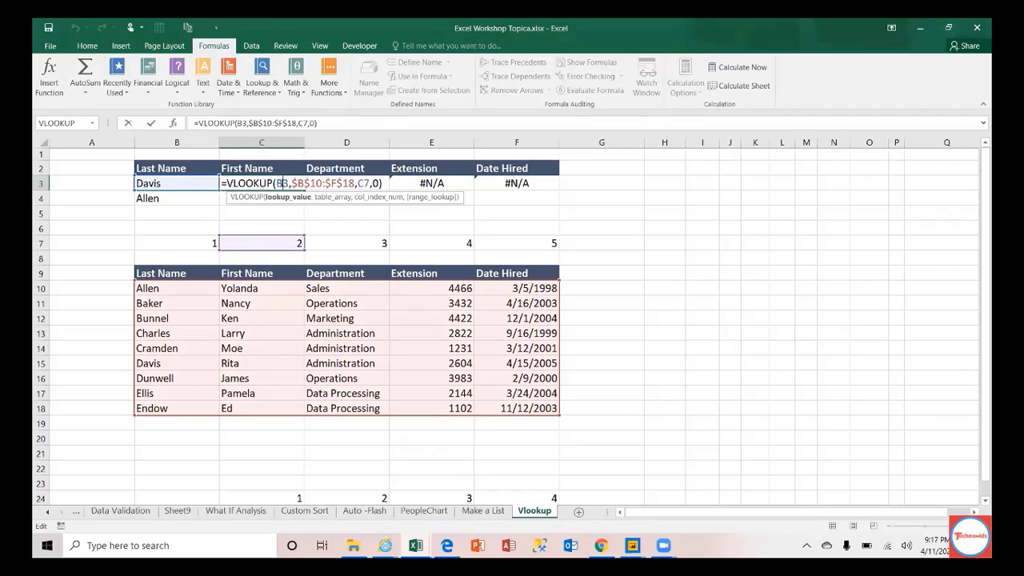
pyautogui.press('F4')
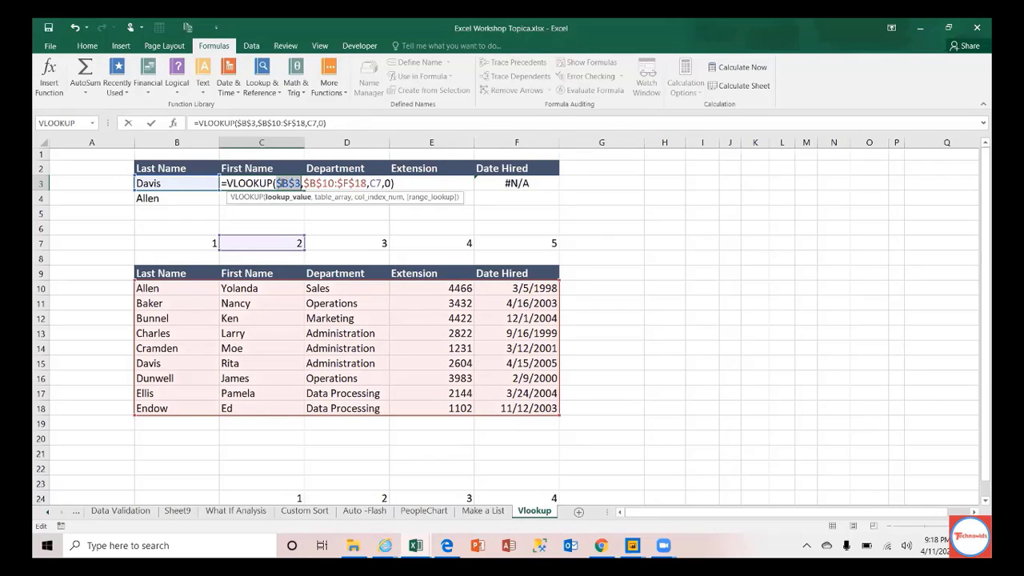
pyautogui.press('Return')
pyautogui.click(293, 180)
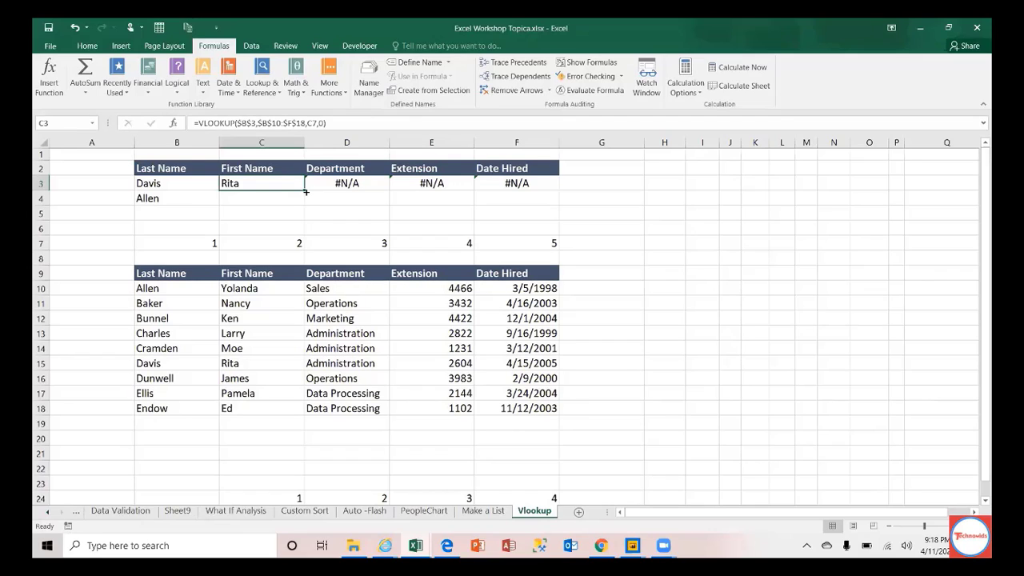
pyautogui.moveTo(304, 190); pyautogui.dragTo(547, 196)
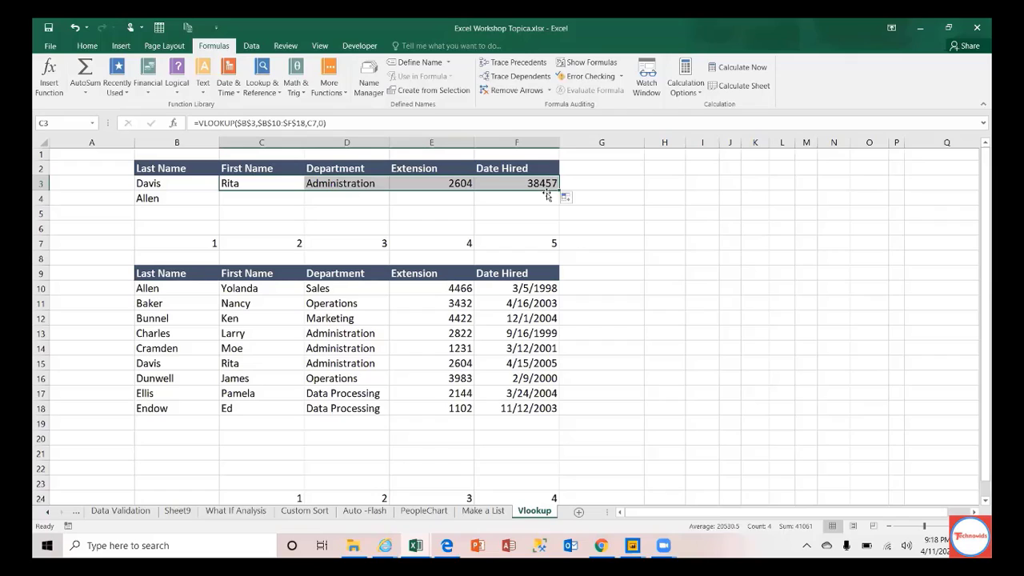
# Step: Review the copied lookup formulas in C3, D3, E3 and F3
pyautogui.click(278, 183)
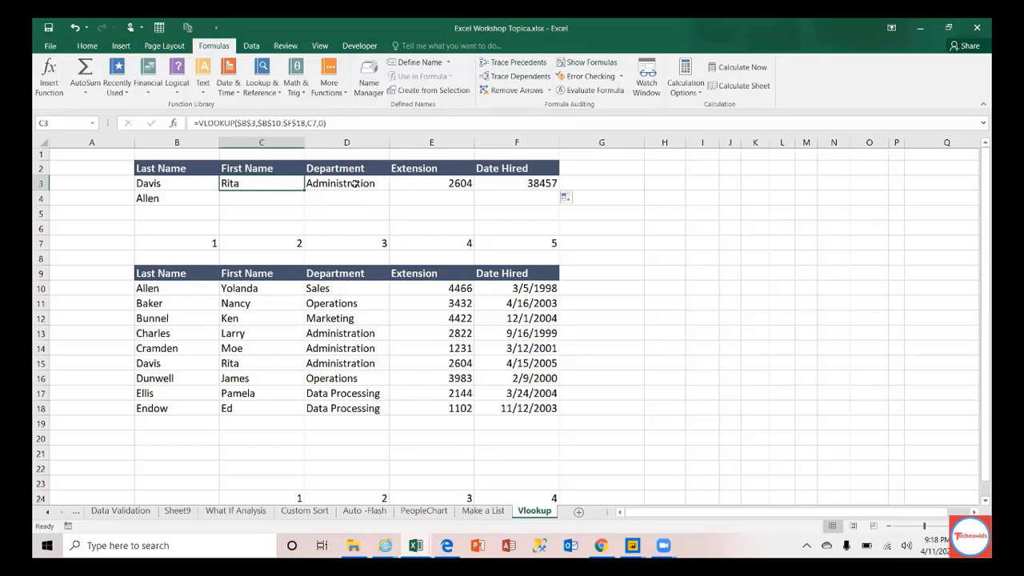
pyautogui.click(355, 183)
pyautogui.click(438, 183)
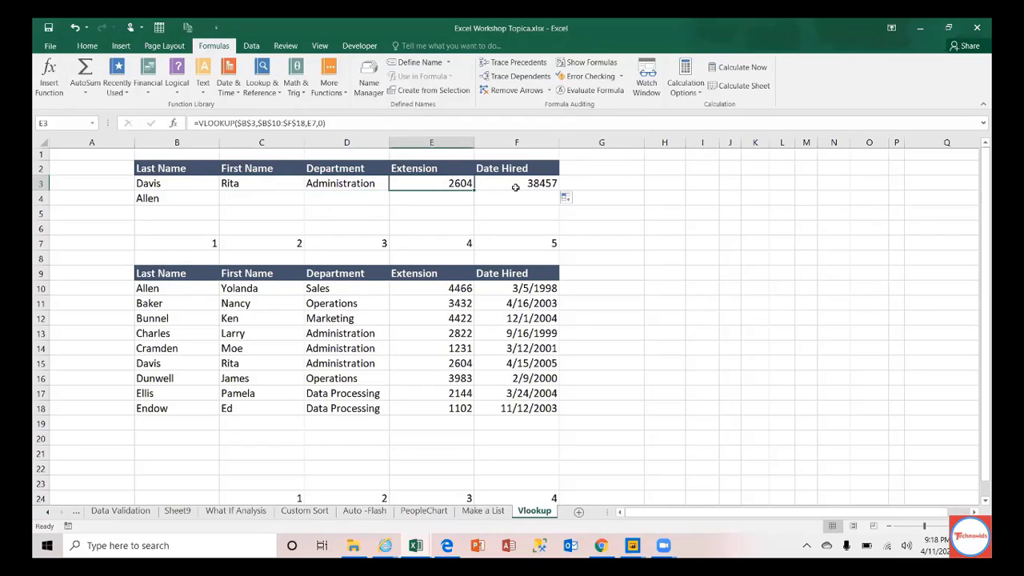
pyautogui.click(533, 184)
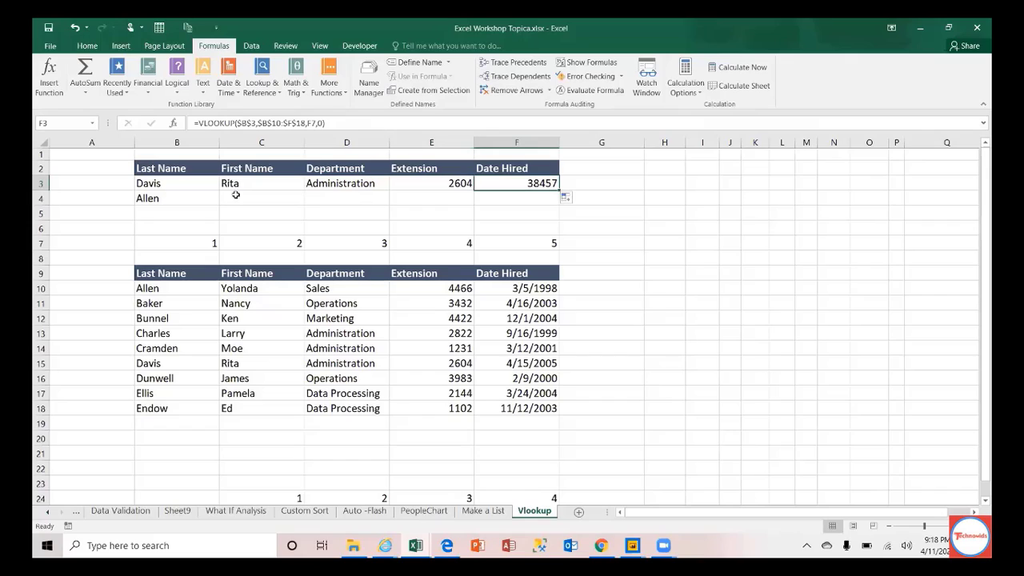
pyautogui.click(261, 184)
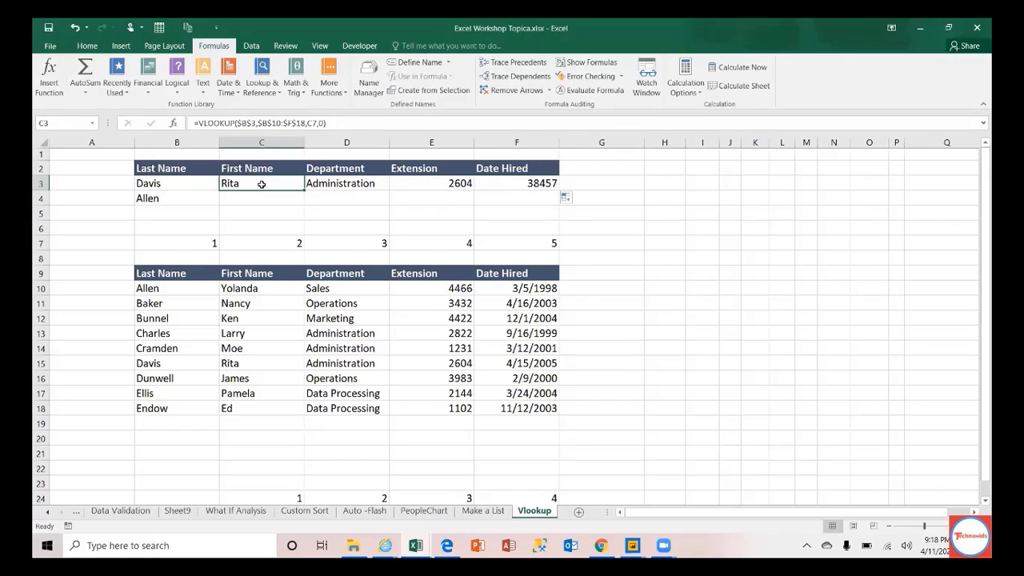
# Step: Copy Charles from the employee table into the lookup list directly below Allen
pyautogui.click(174, 197)
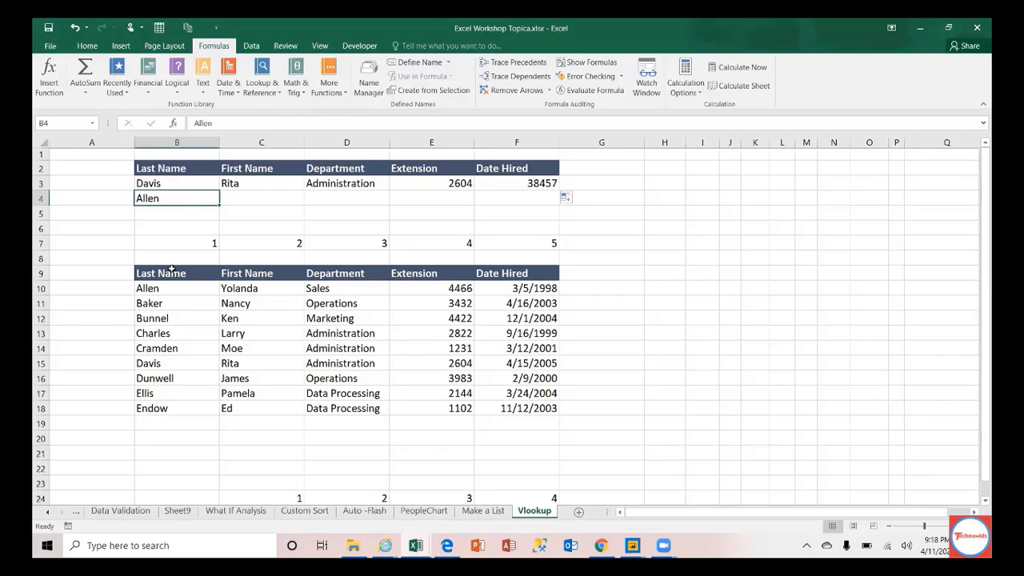
pyautogui.click(166, 339)
pyautogui.hotkey('ctrl', 'c')
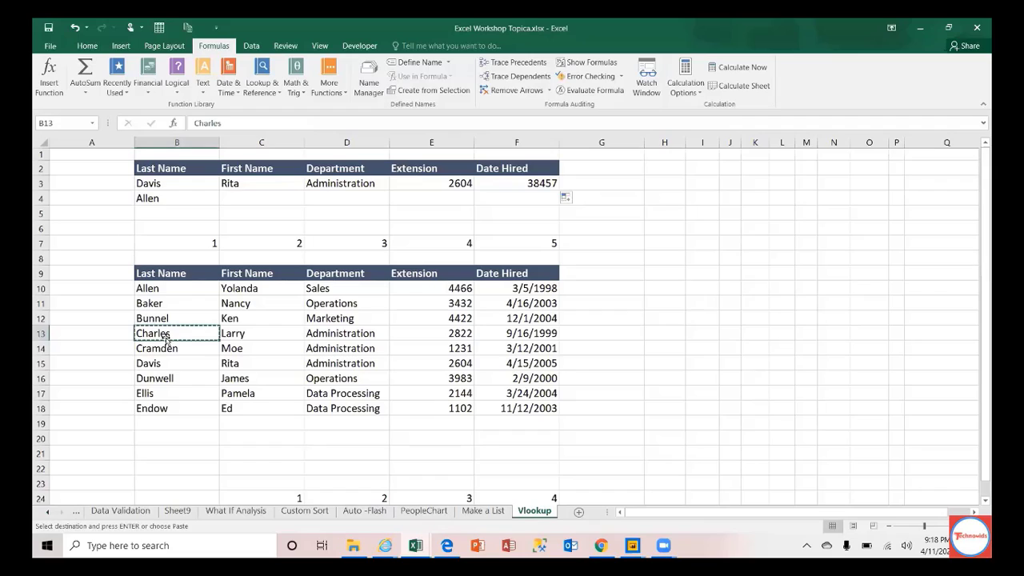
pyautogui.press('Up')
pyautogui.press('Up')
pyautogui.press('Up')
pyautogui.press('Up')
pyautogui.press('Up')
pyautogui.press('Up')
pyautogui.press('Up')
pyautogui.press('Up')
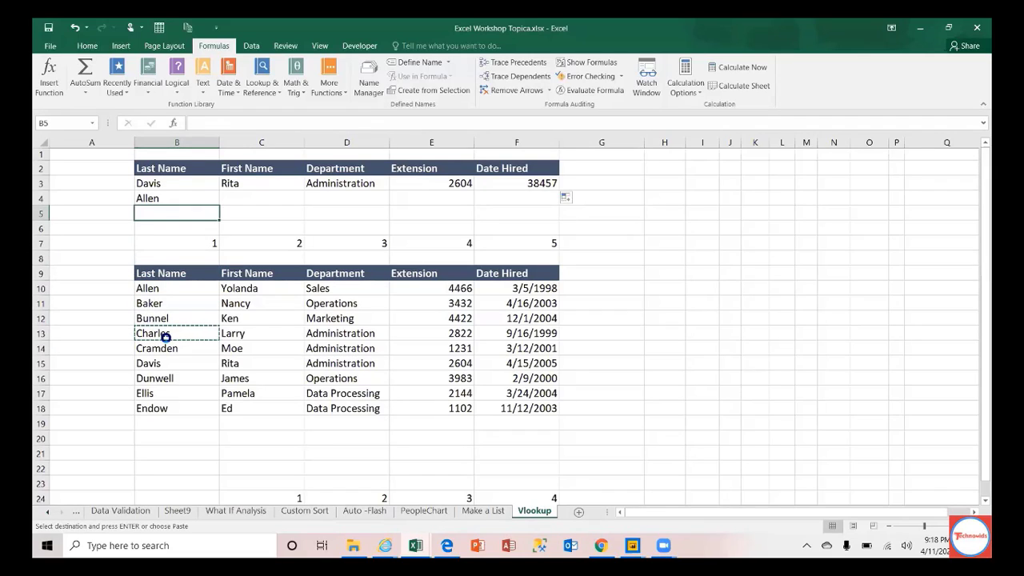
pyautogui.press('Return')
pyautogui.press('Up')
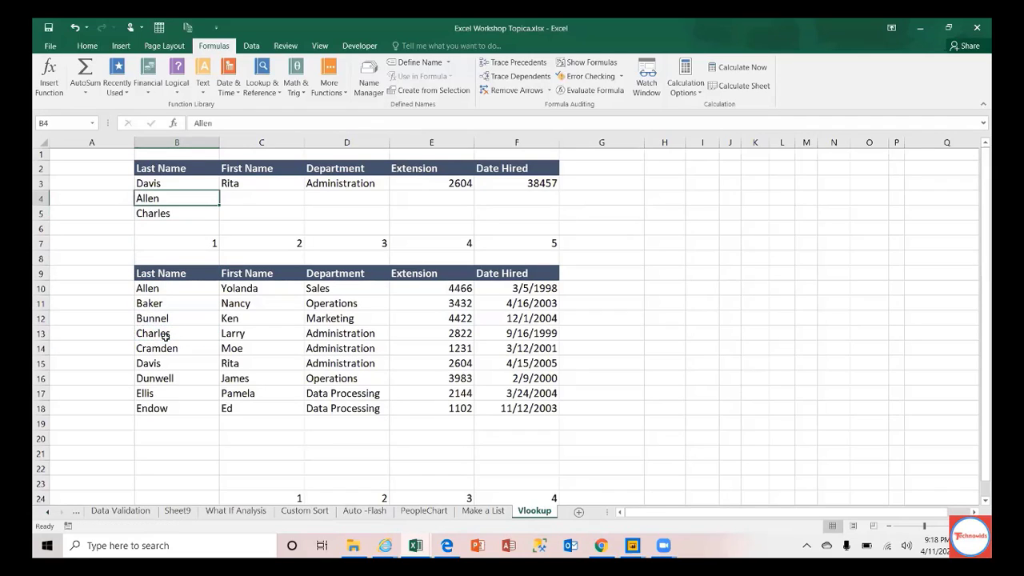
pyautogui.click(286, 182)
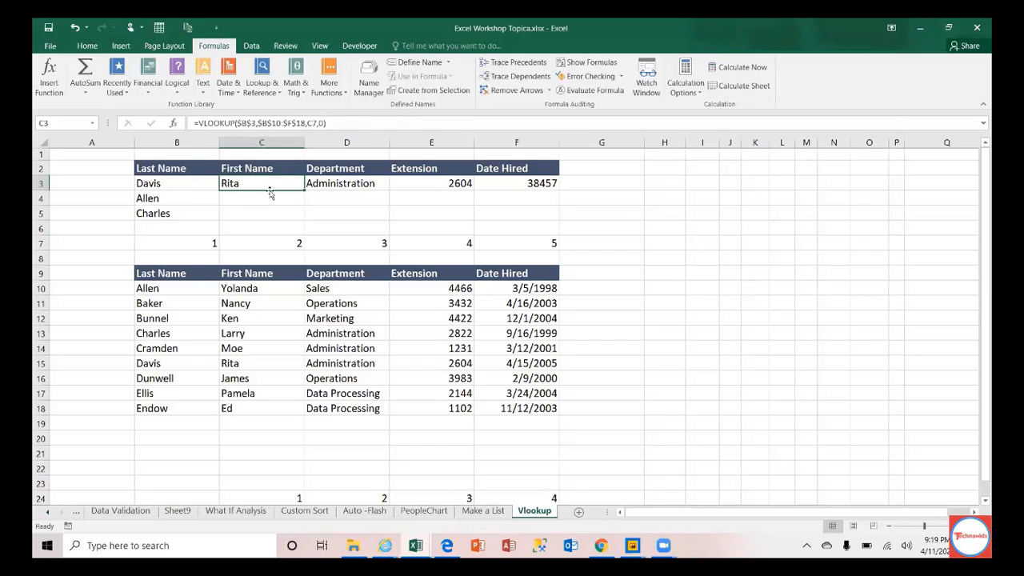
# Step: Copy the first-name lookup down to C4 and inspect its #VALUE! formula
pyautogui.moveTo(304, 192); pyautogui.dragTo(297, 208)
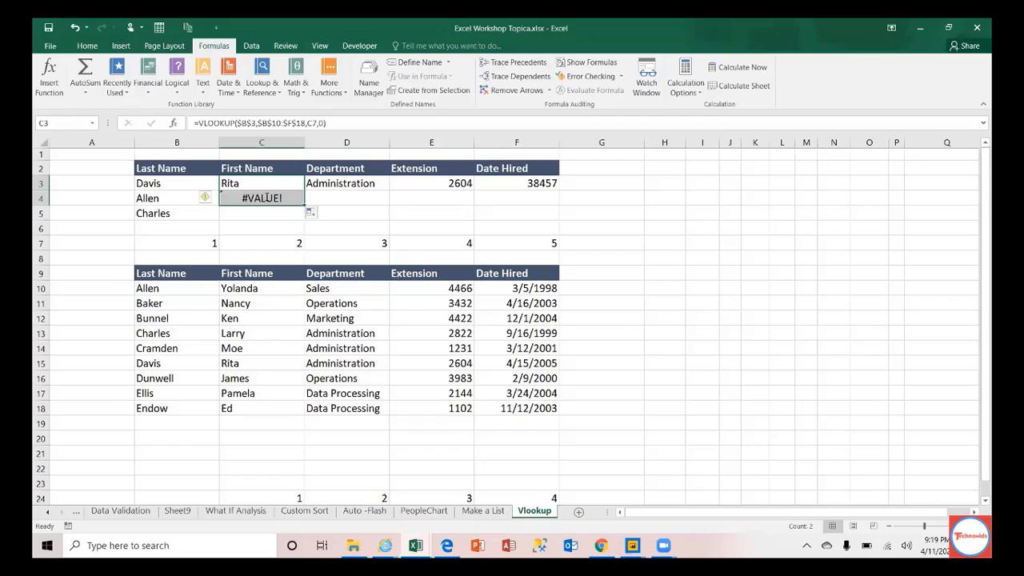
pyautogui.doubleClick(266, 198)
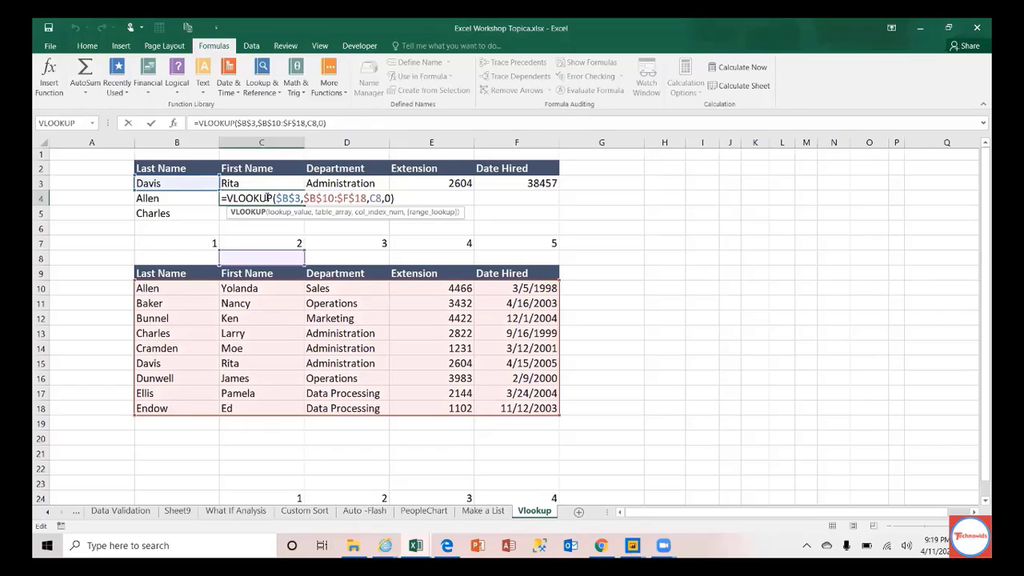
pyautogui.hotkey('ctrl', 'Return')
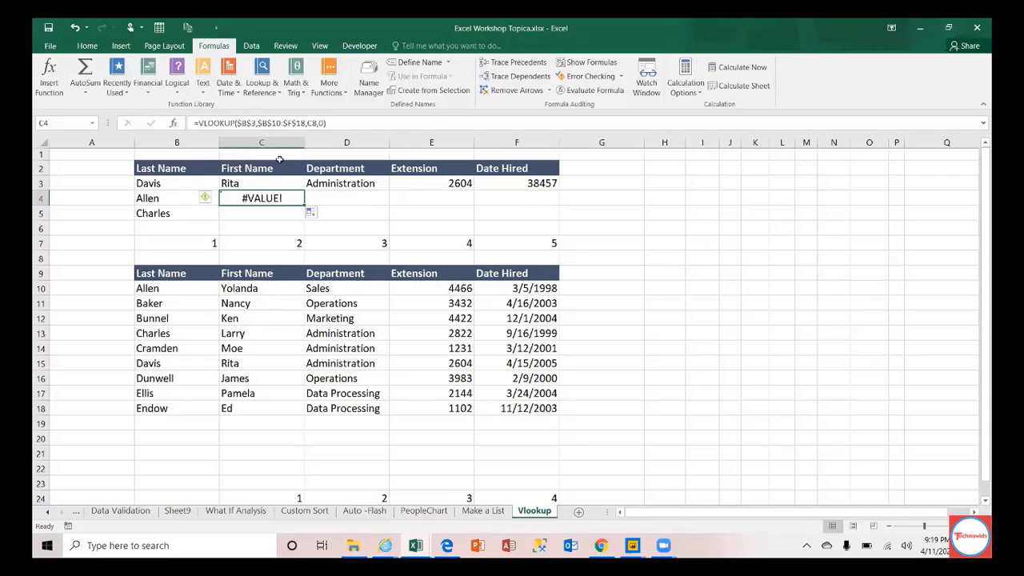
# Step: Step through the Davis, Allen and Charles lookup names, then return to C3
pyautogui.click(181, 182)
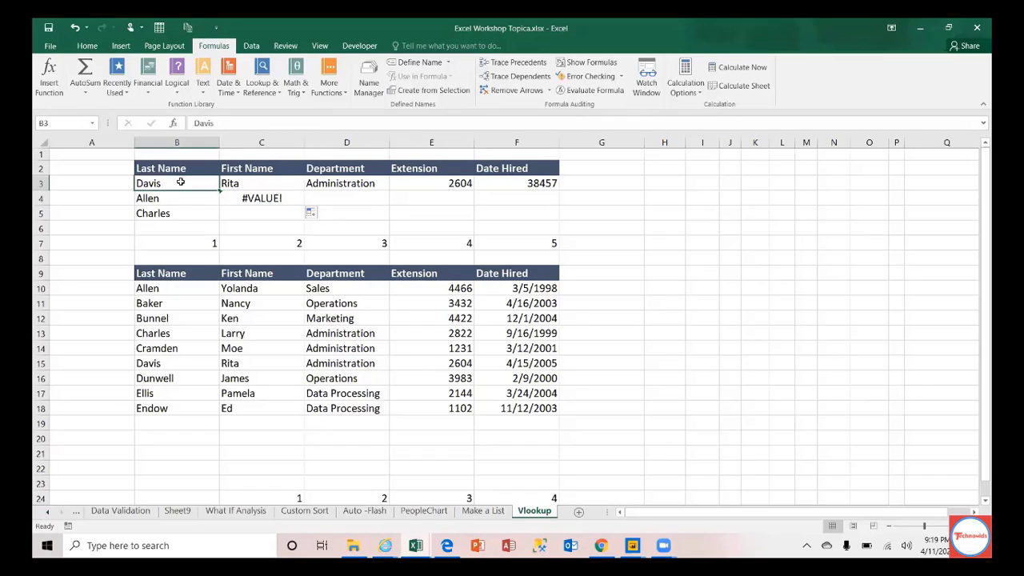
pyautogui.press('Down')
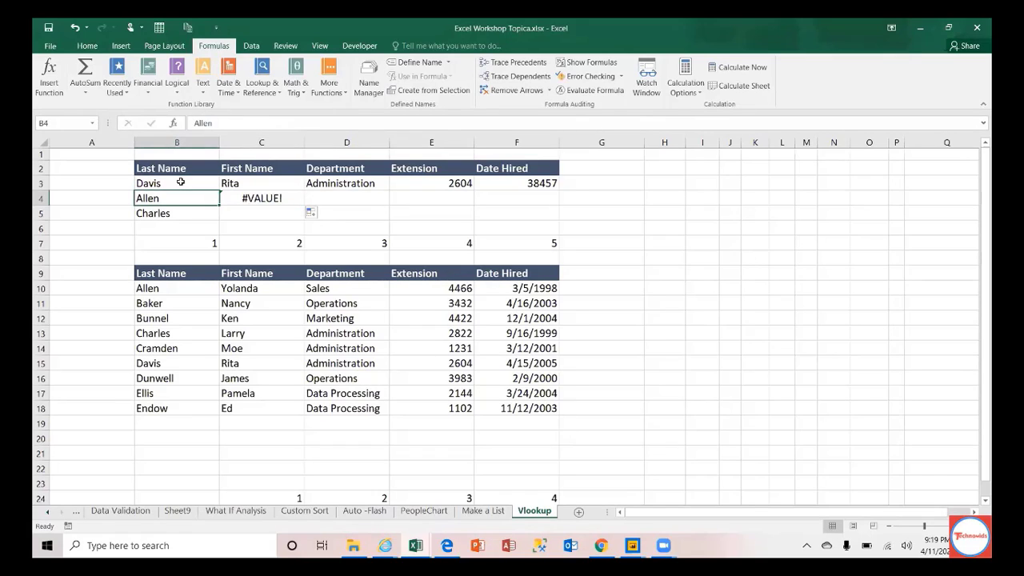
pyautogui.press('Down')
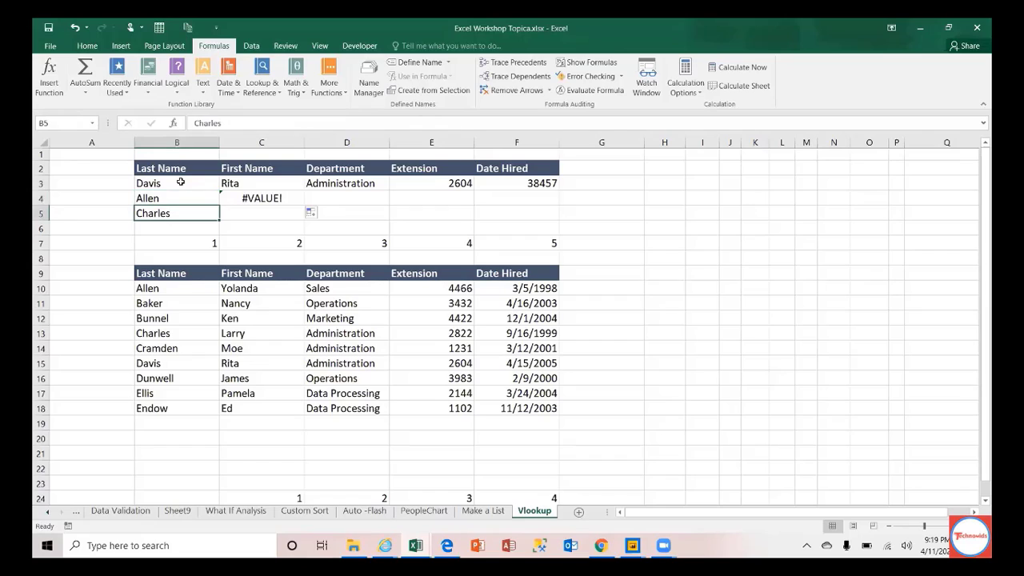
pyautogui.click(181, 183)
pyautogui.press('Right')
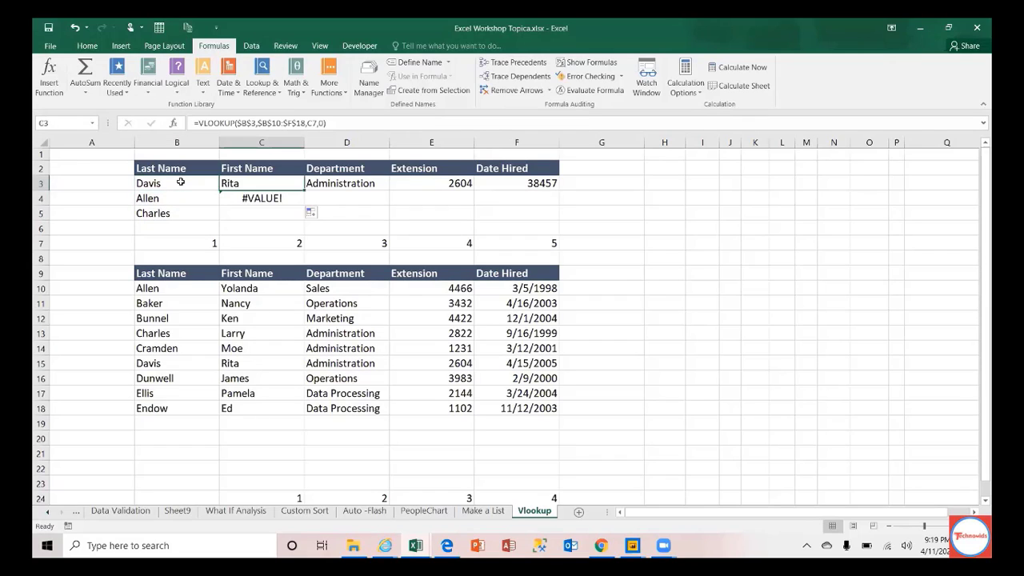
# Step: Change C3's lookup value to the mixed reference $B3, still returning Rita
pyautogui.click(252, 122)
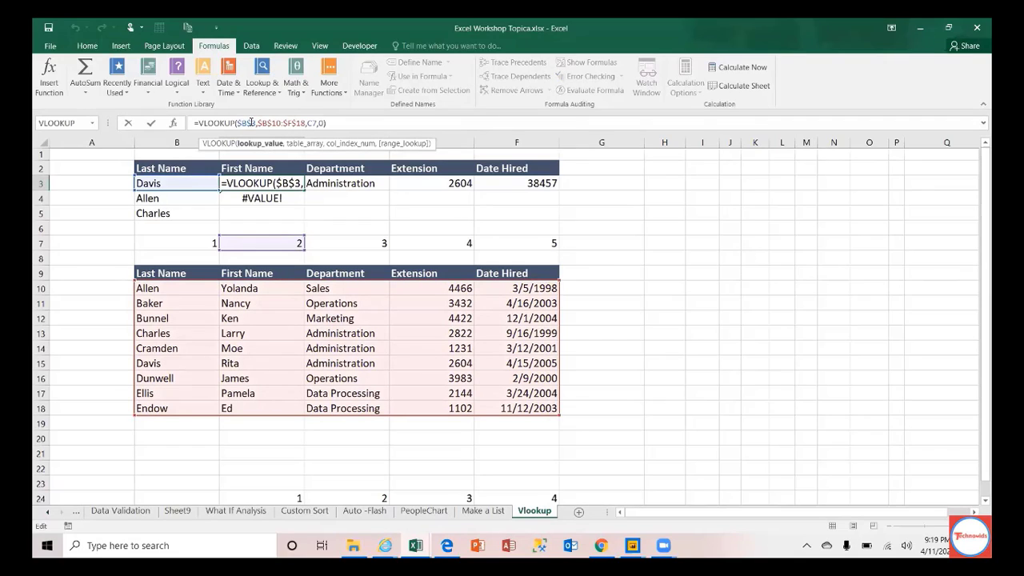
pyautogui.press('BackSpace')
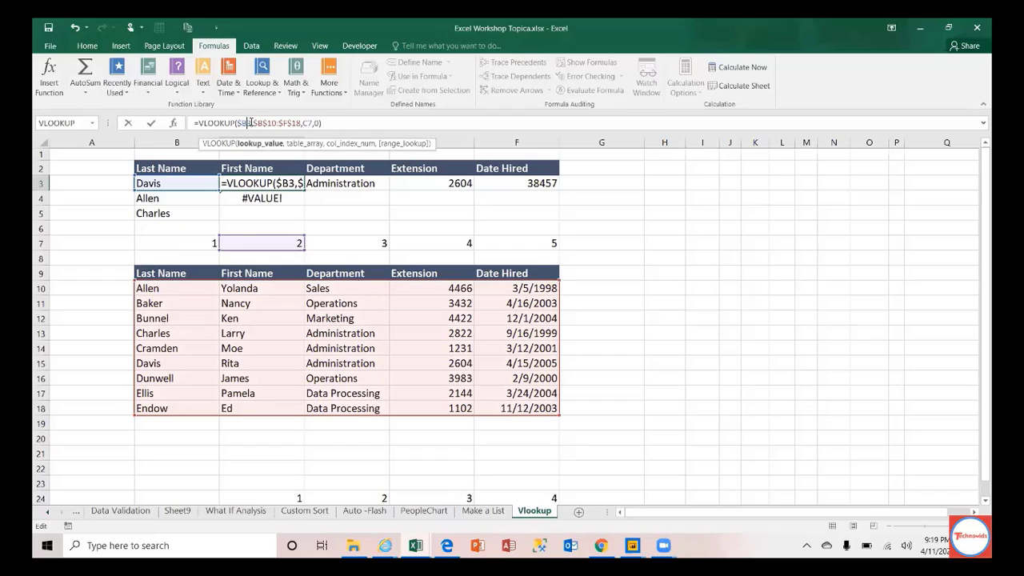
pyautogui.write('$')
pyautogui.press('F4')
pyautogui.press('F4')
pyautogui.press('F4')
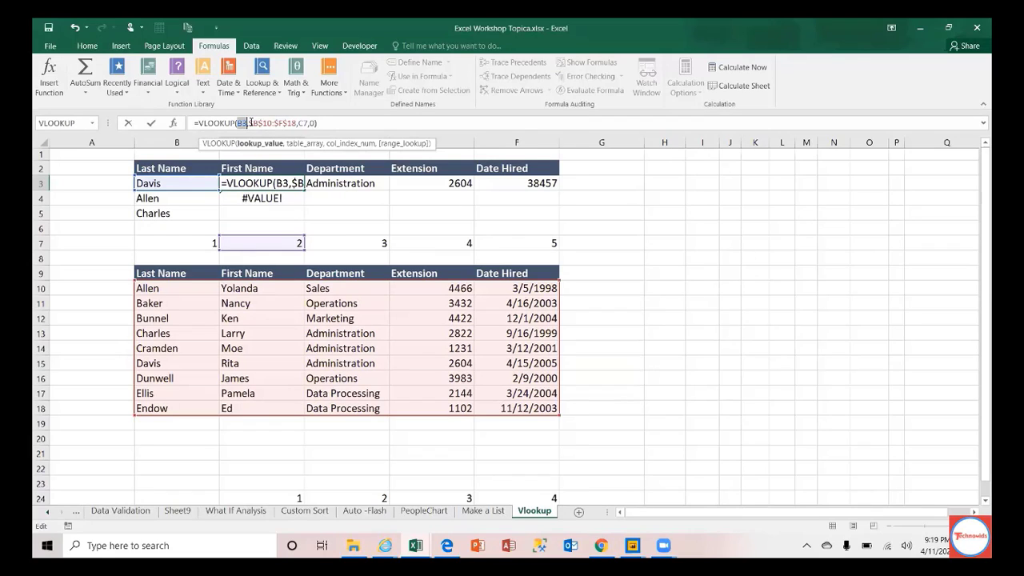
pyautogui.press('F4')
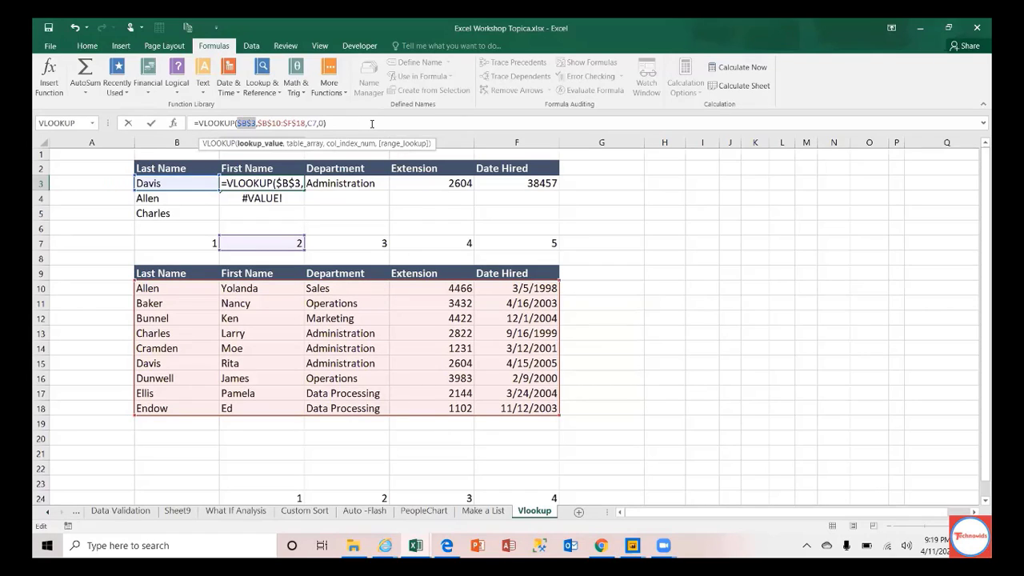
pyautogui.press('F4')
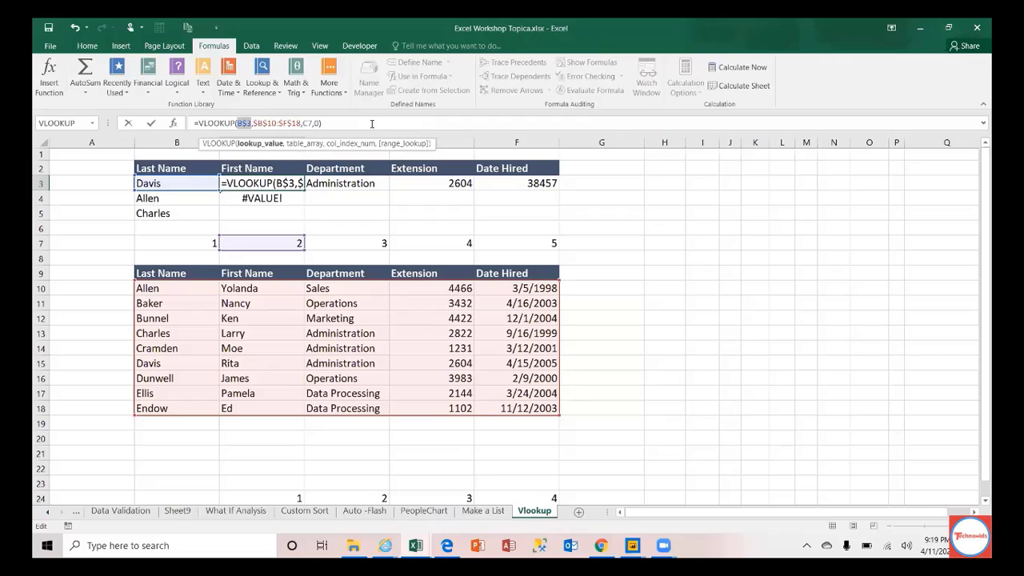
pyautogui.press('F4')
pyautogui.press('F4')
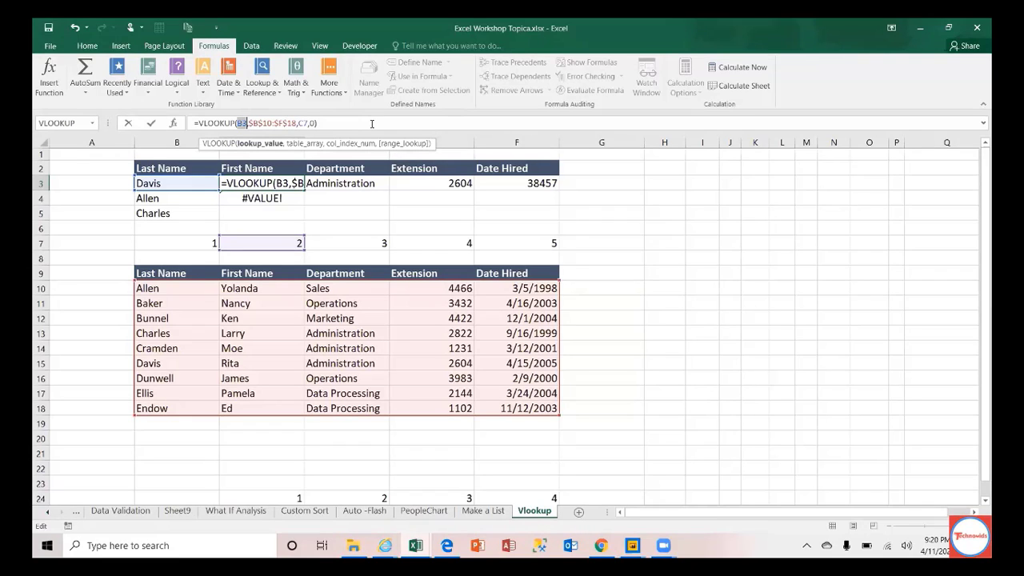
pyautogui.press('F4')
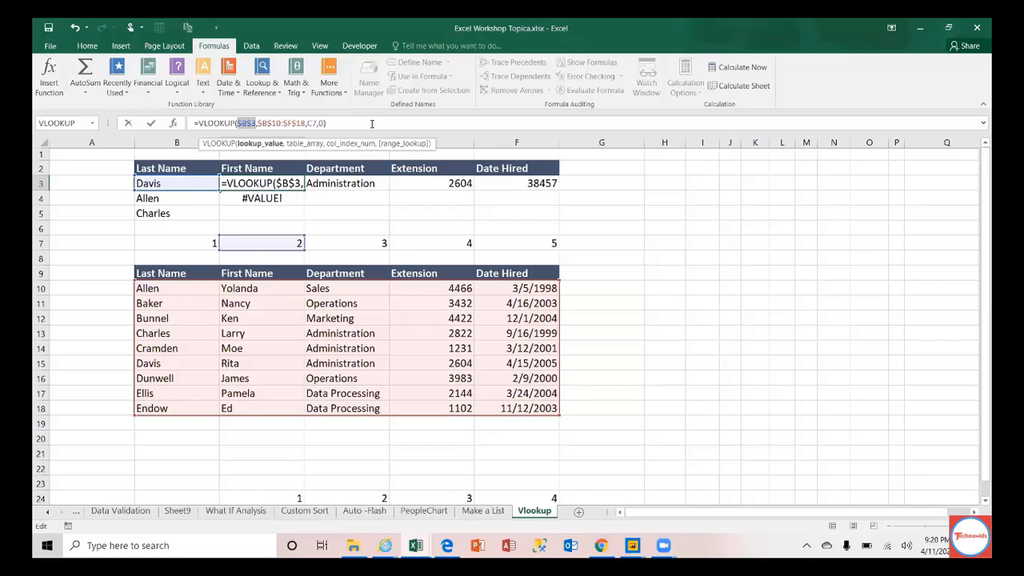
pyautogui.press('F4')
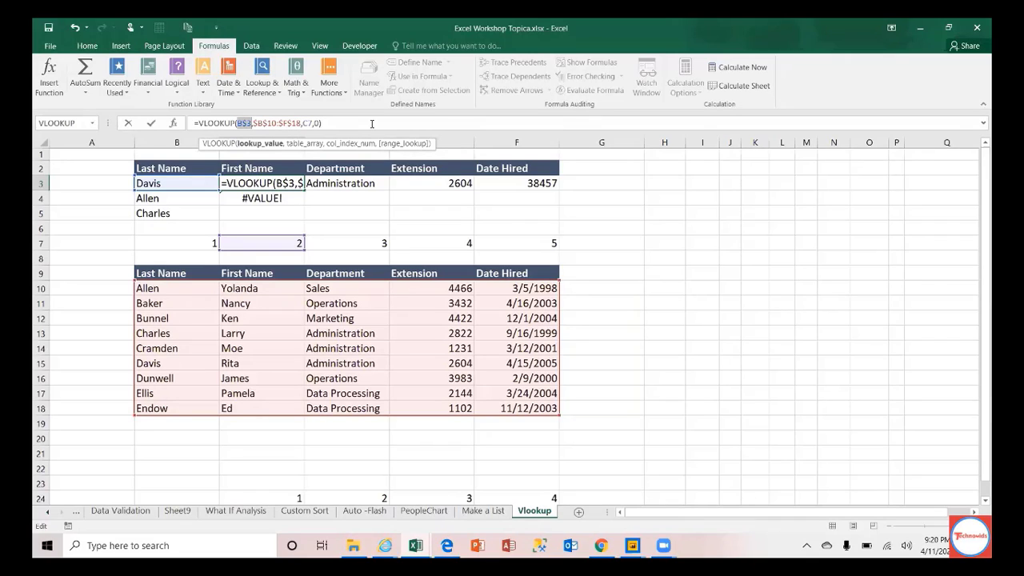
pyautogui.press('F4')
pyautogui.press('Return')
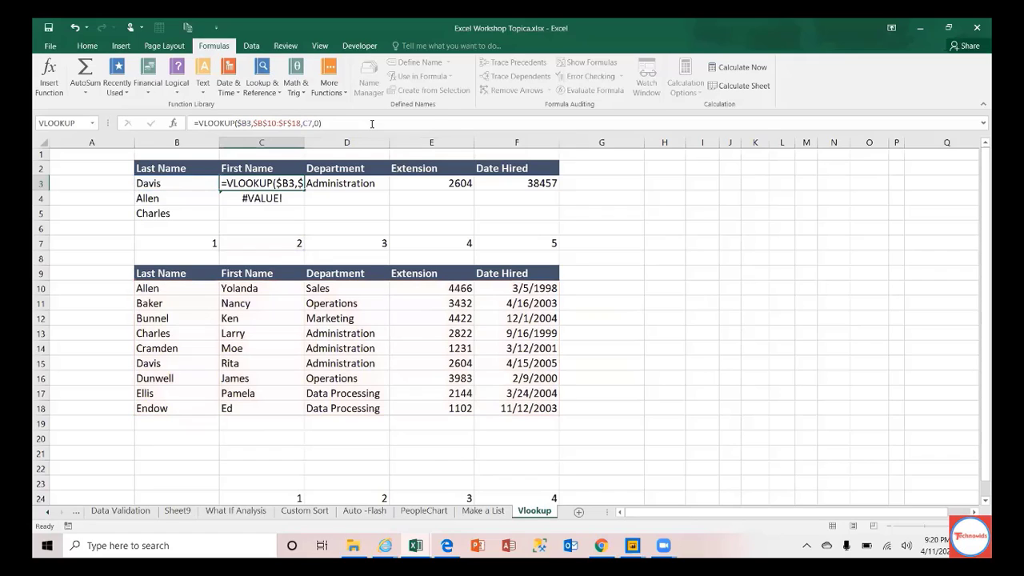
pyautogui.press('Up')
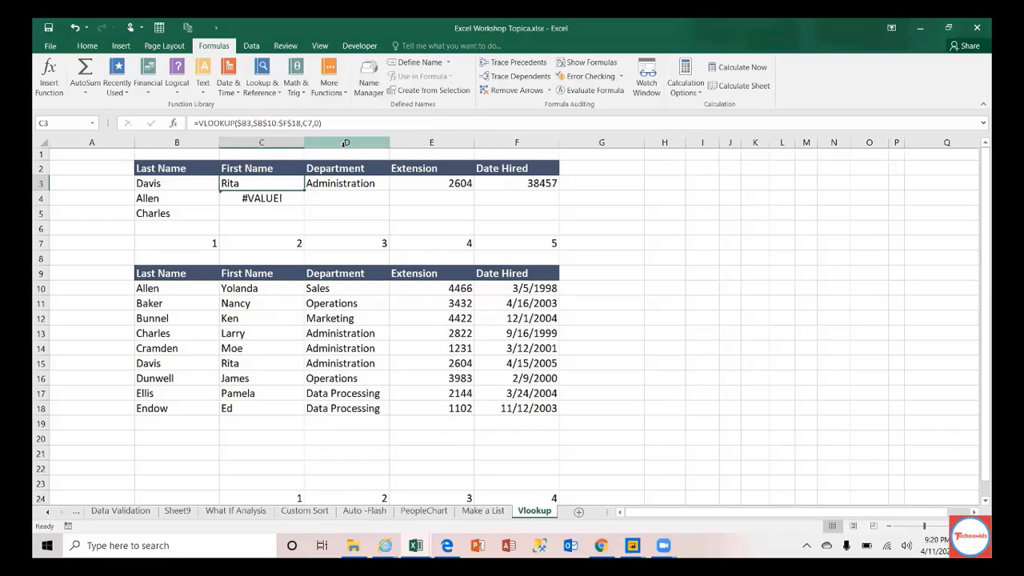
pyautogui.click(291, 242)
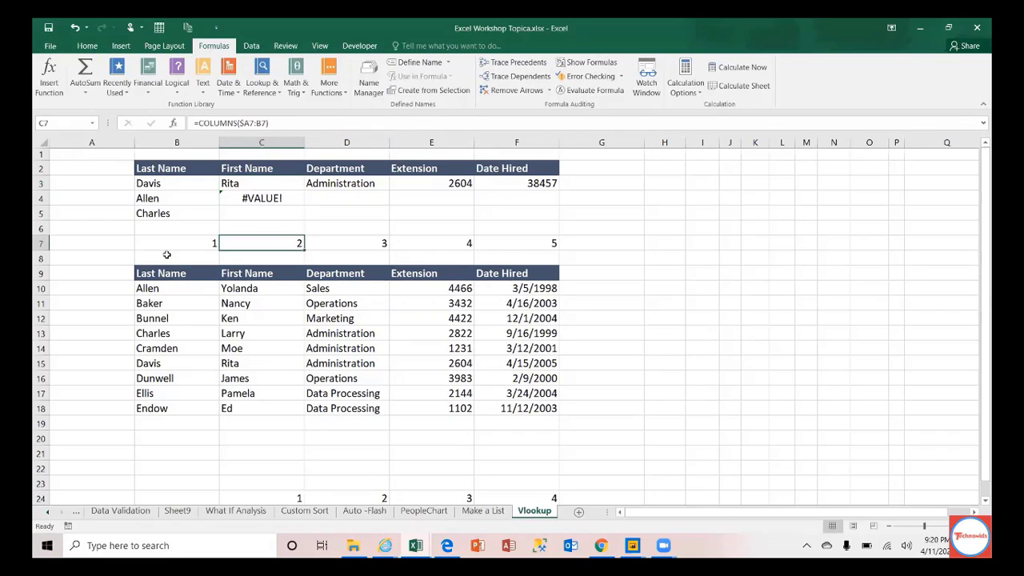
# Step: Select row 7, then edit C3's formula at its C7 column-index argument
pyautogui.click(40, 243)
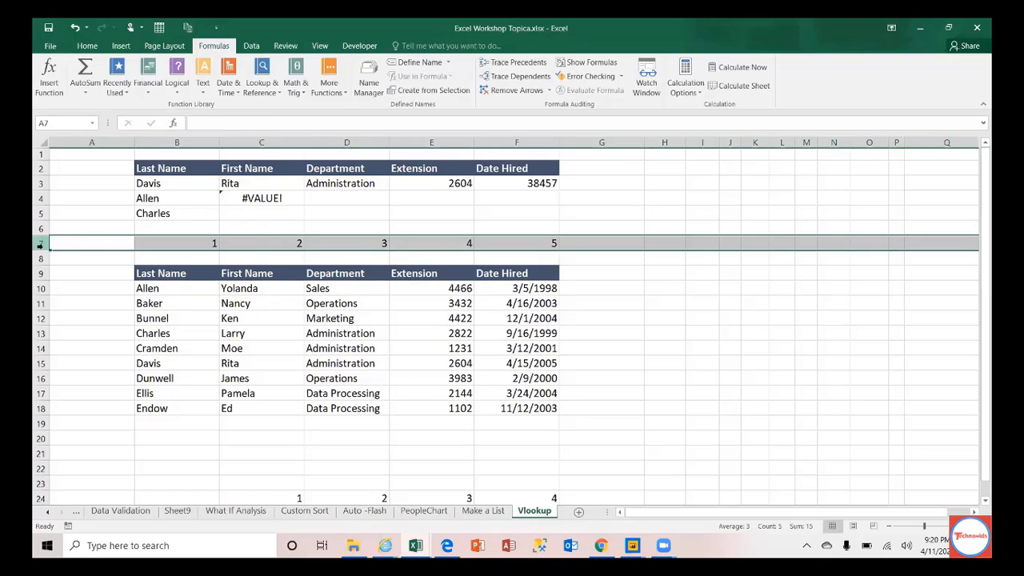
pyautogui.click(268, 186)
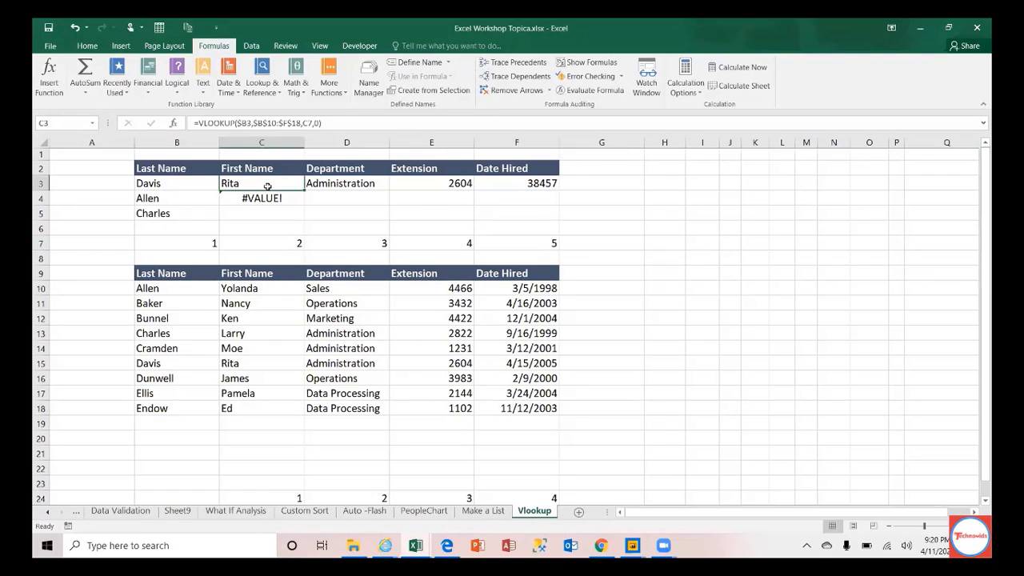
pyautogui.click(309, 123)
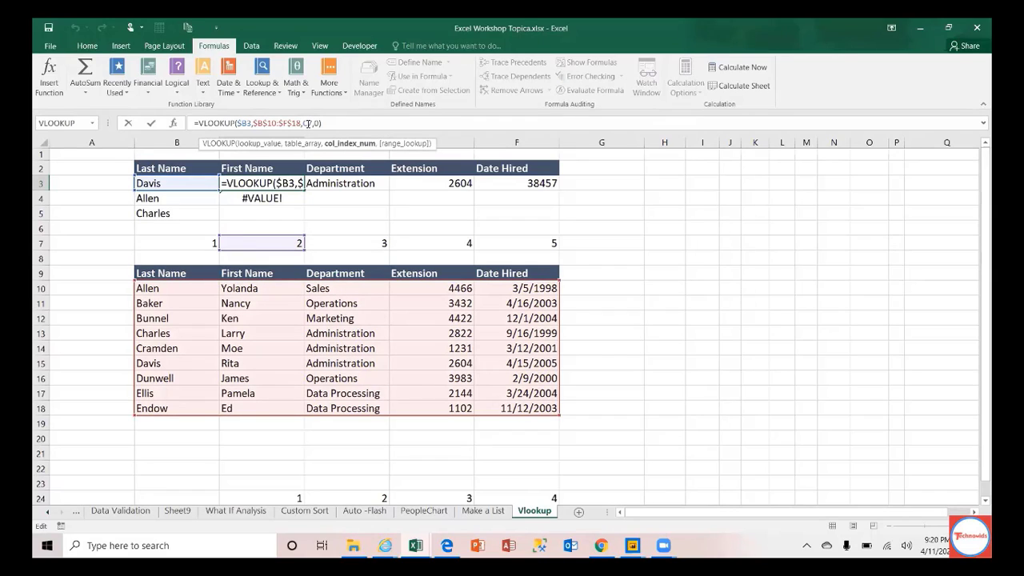
pyautogui.click(308, 123)
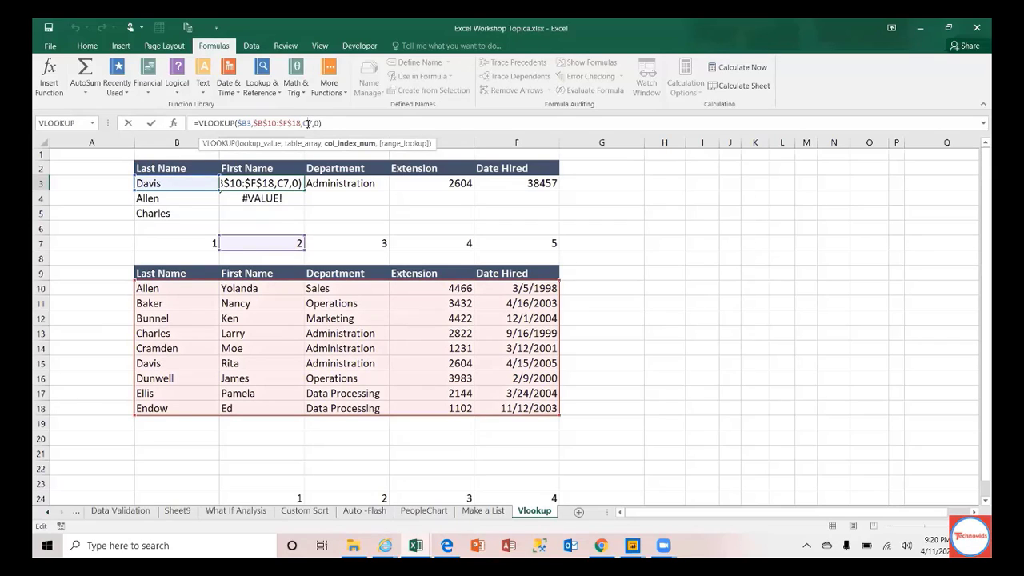
pyautogui.press('F4')
pyautogui.press('F4')
pyautogui.hotkey('ctrl', 'Return')
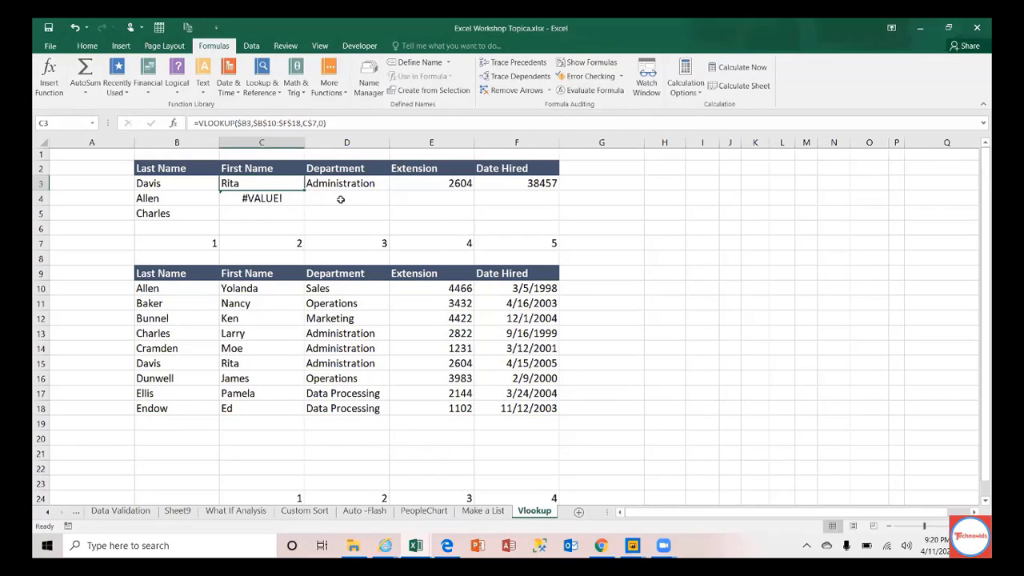
pyautogui.moveTo(309, 194); pyautogui.dragTo(548, 194)
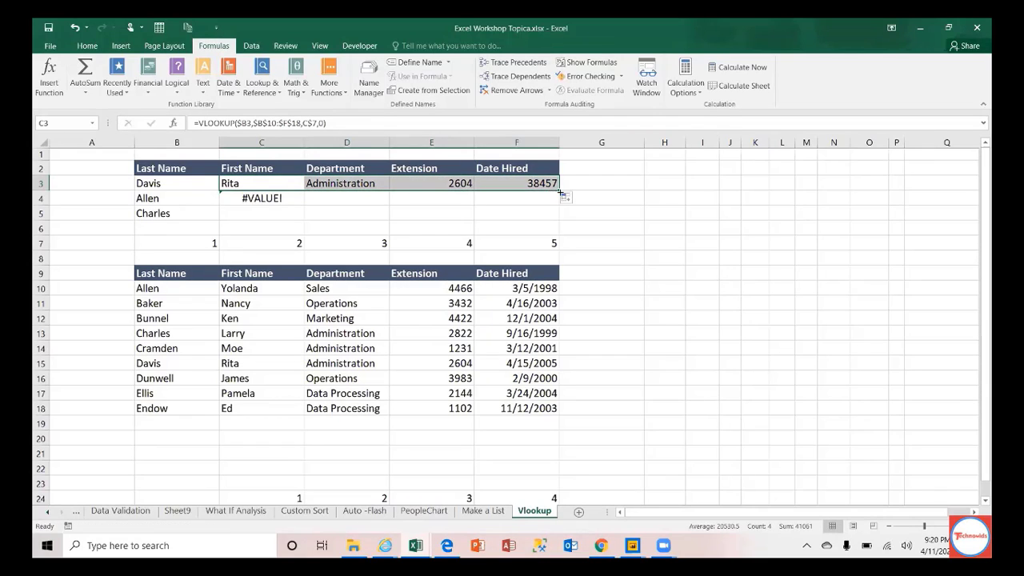
pyautogui.moveTo(558, 194); pyautogui.dragTo(558, 225)
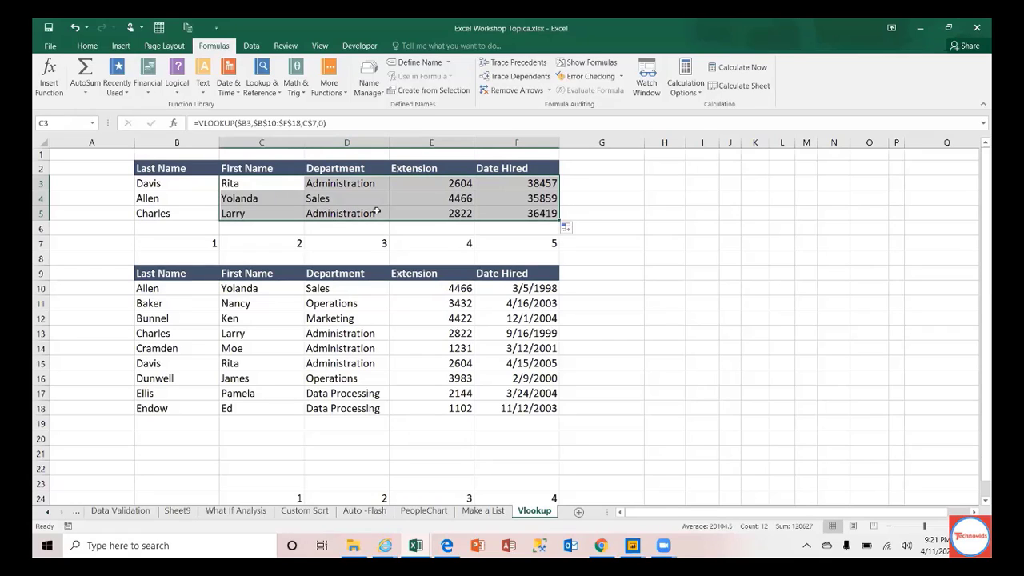
pyautogui.click(264, 181)
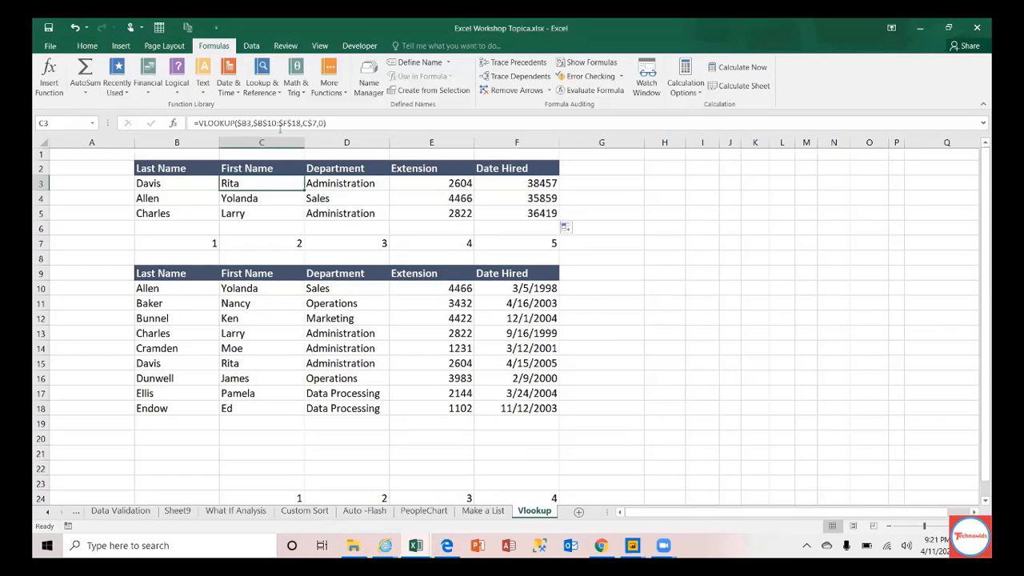
pyautogui.moveTo(189, 291); pyautogui.dragTo(558, 405)
pyautogui.click(263, 183)
pyautogui.click(258, 242)
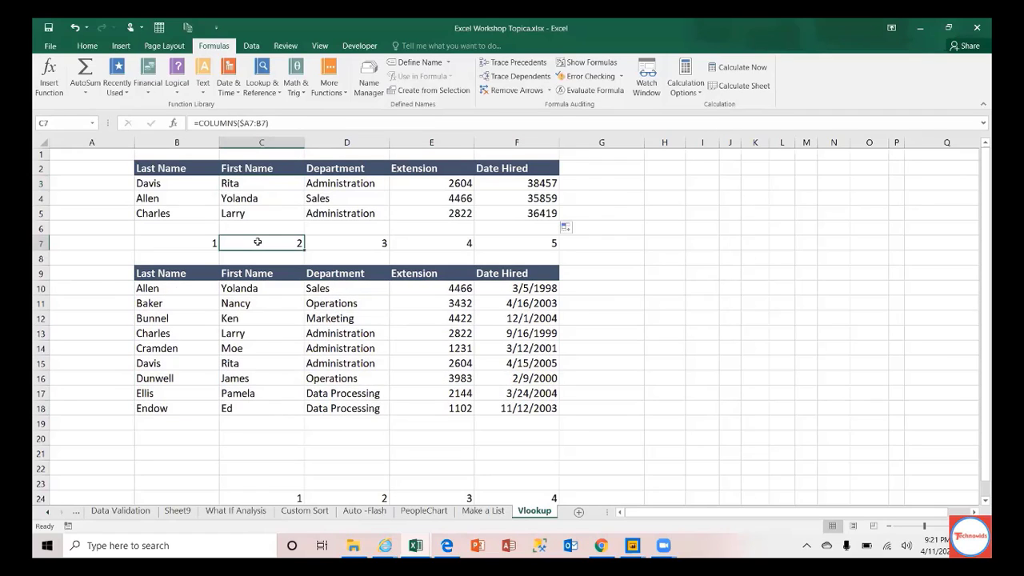
pyautogui.click(240, 185)
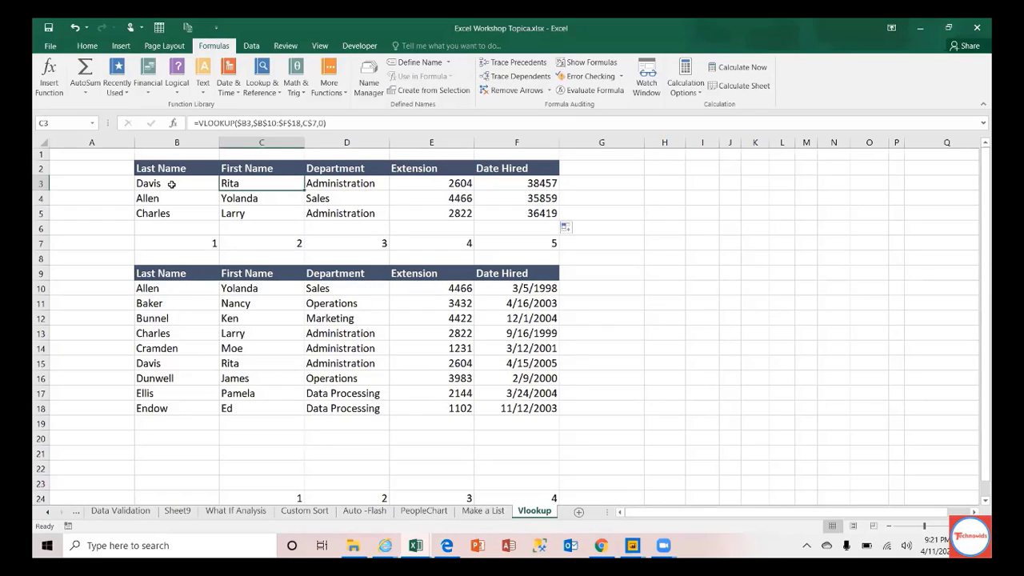
pyautogui.click(171, 184)
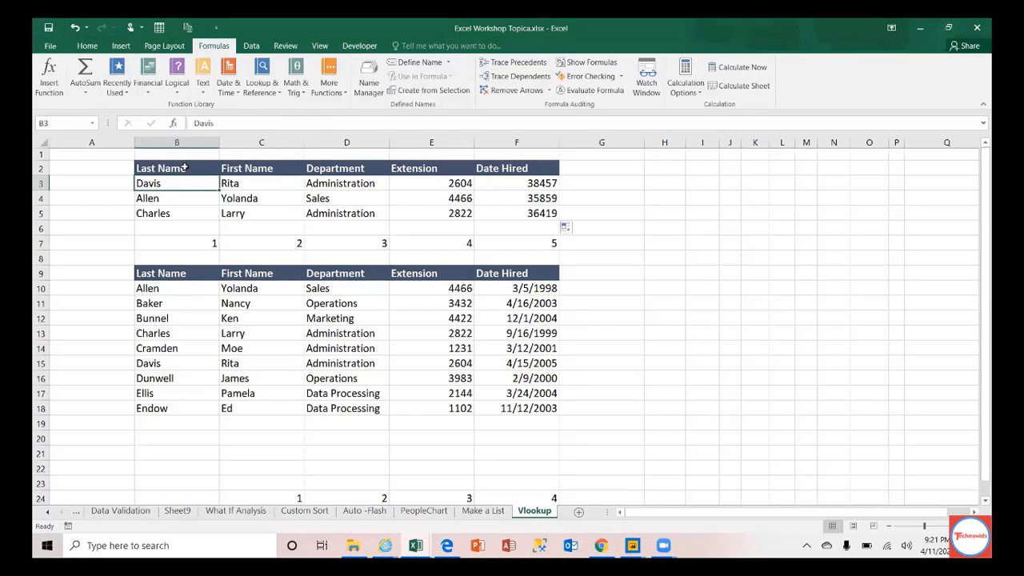
pyautogui.click(265, 185)
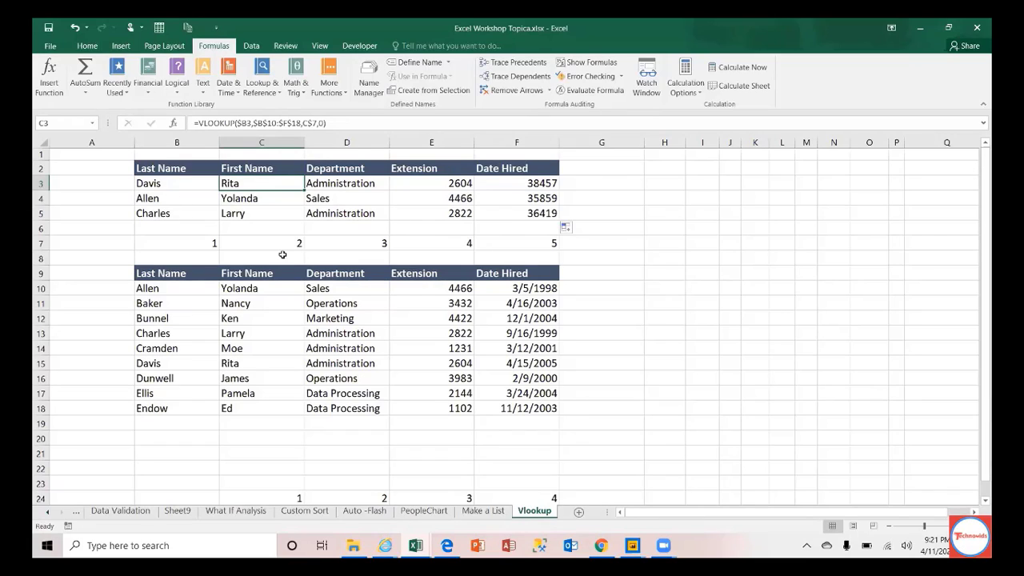
pyautogui.click(210, 243)
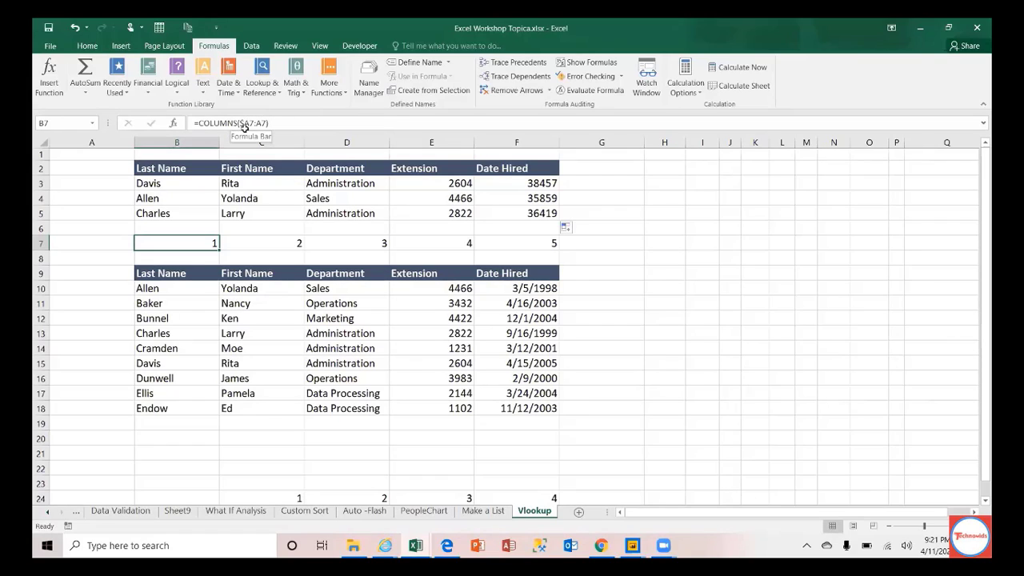
# Step: Enter a column-count formula over J5:N5 in H5 and fix the misspelt function name
pyautogui.click(664, 213)
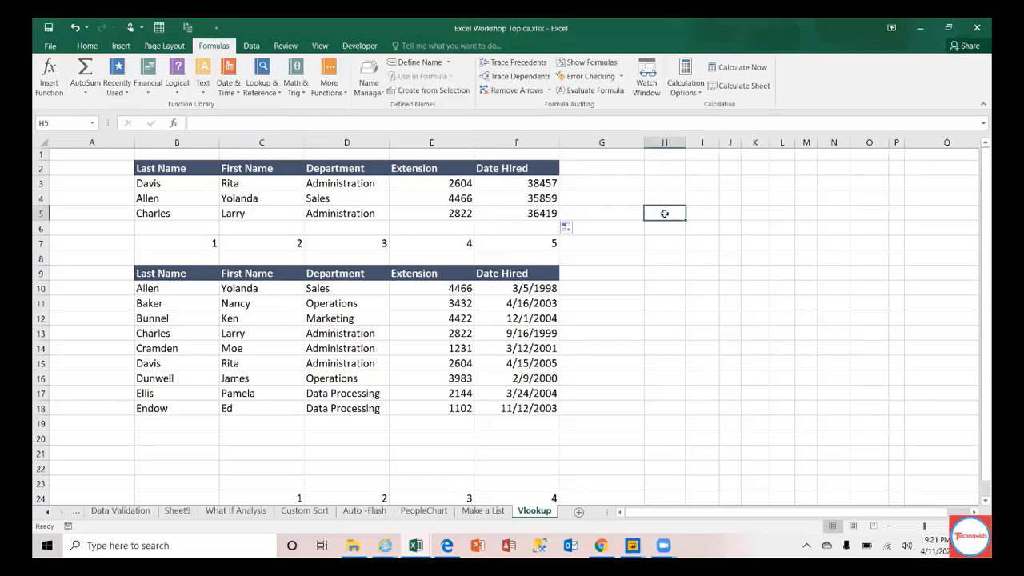
pyautogui.write('=coulmn(')
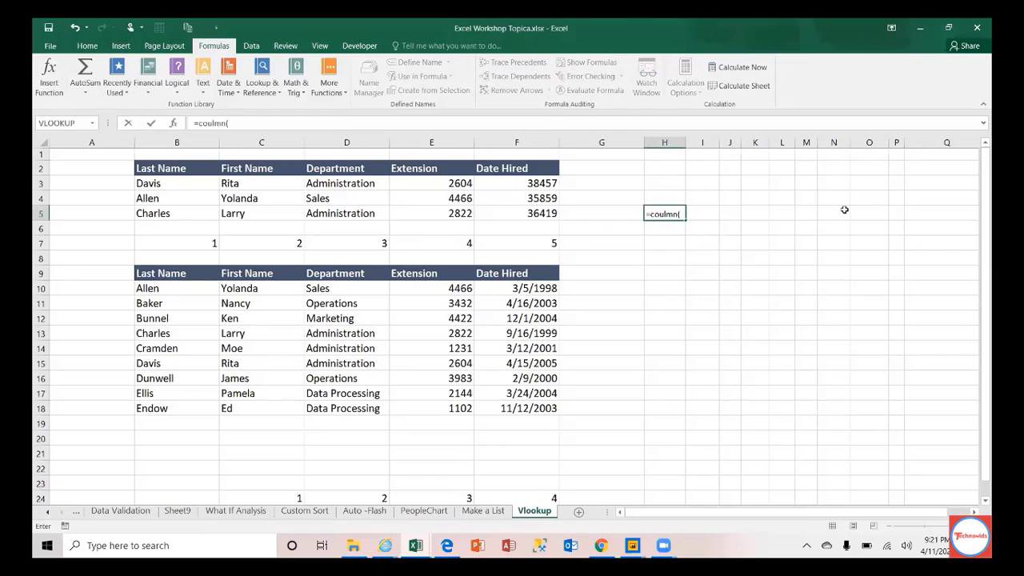
pyautogui.moveTo(844, 211); pyautogui.dragTo(733, 215)
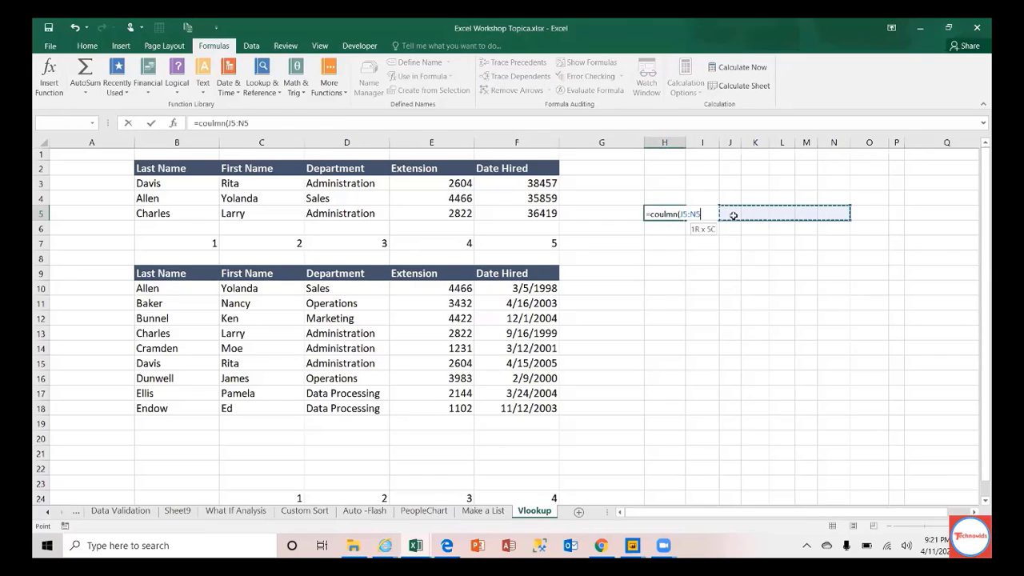
pyautogui.write(')')
pyautogui.press('Return')
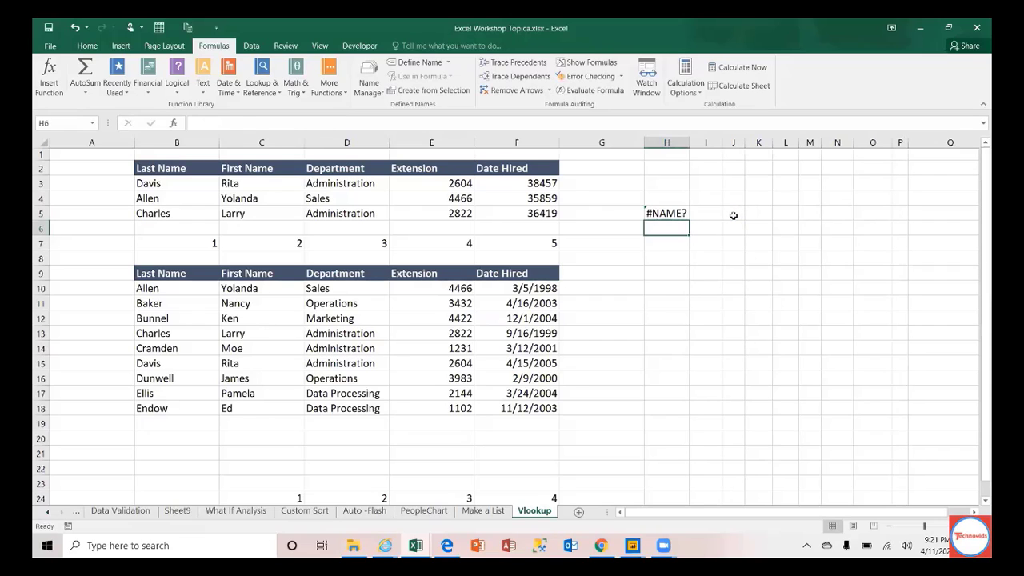
pyautogui.press('Up')
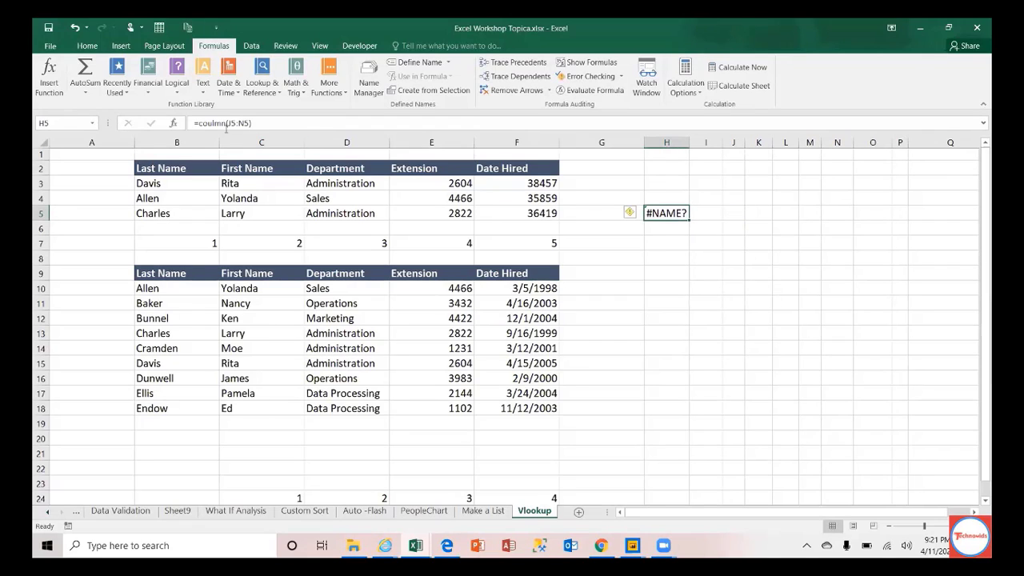
pyautogui.click(226, 124)
pyautogui.write('s')
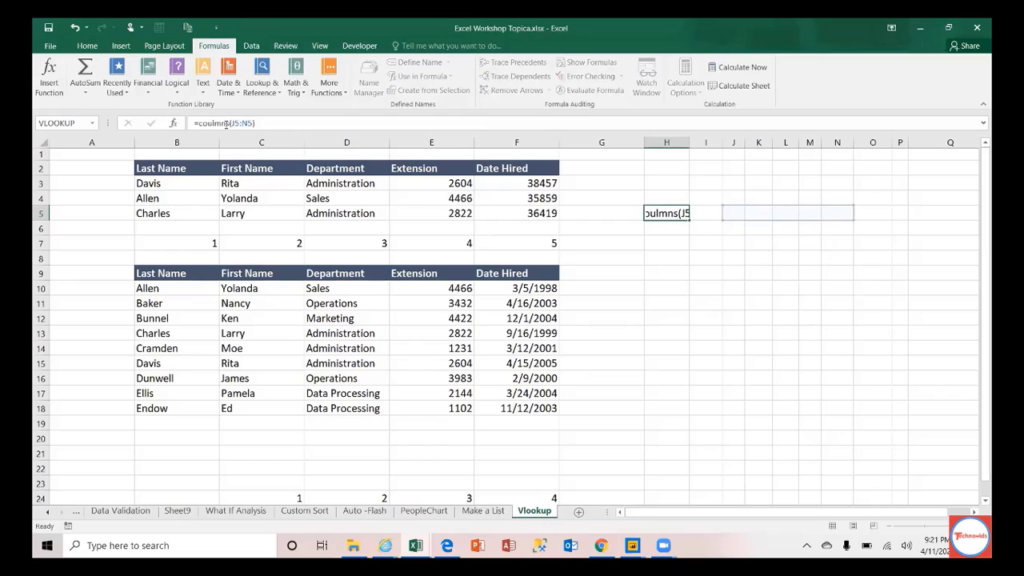
pyautogui.press('Return')
pyautogui.press('Up')
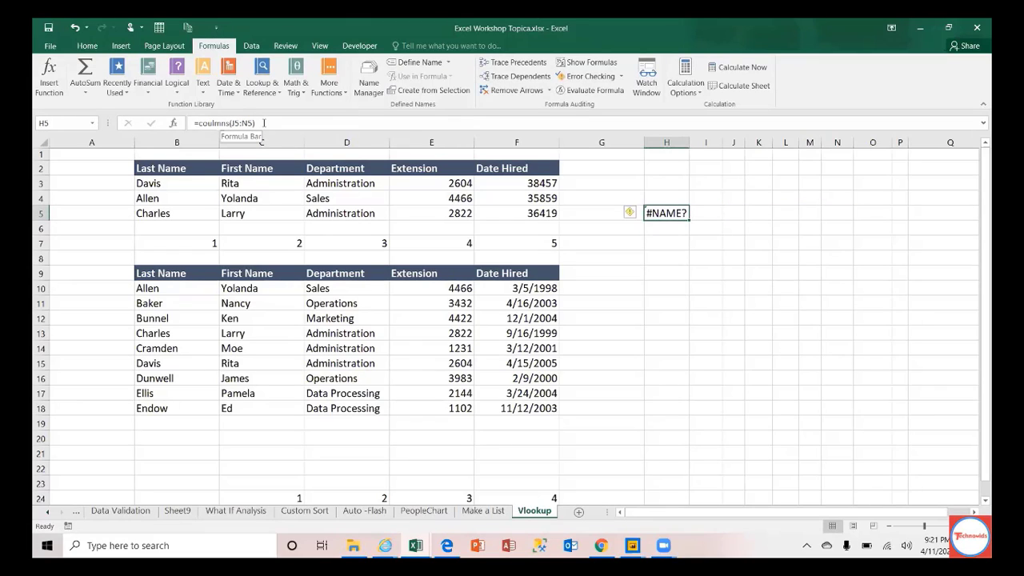
# Step: Replace H5's formula with =COLUMNS(I5:M5) so it returns 5
pyautogui.moveTo(264, 123); pyautogui.dragTo(164, 125)
pyautogui.write('=')
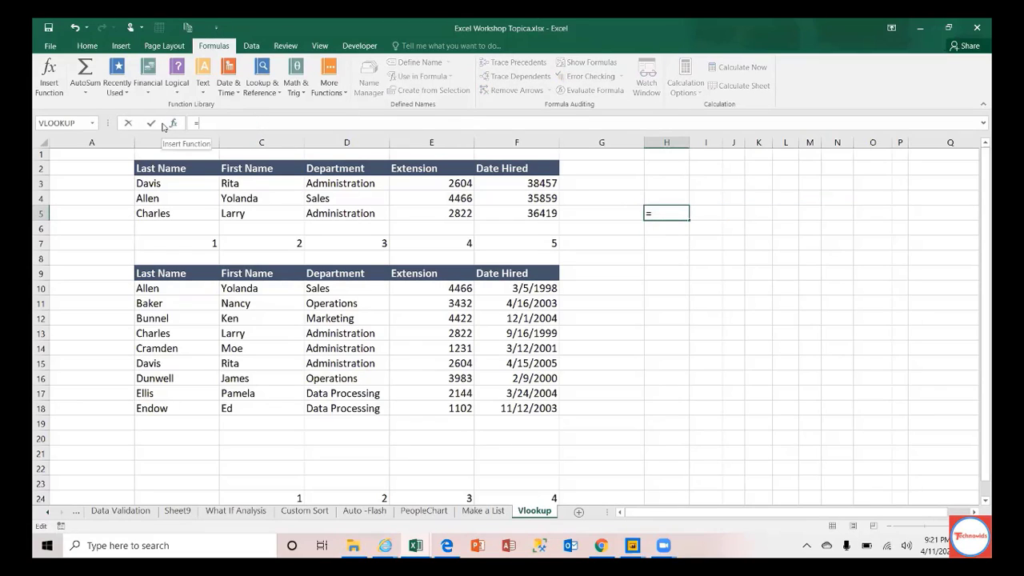
pyautogui.write('co')
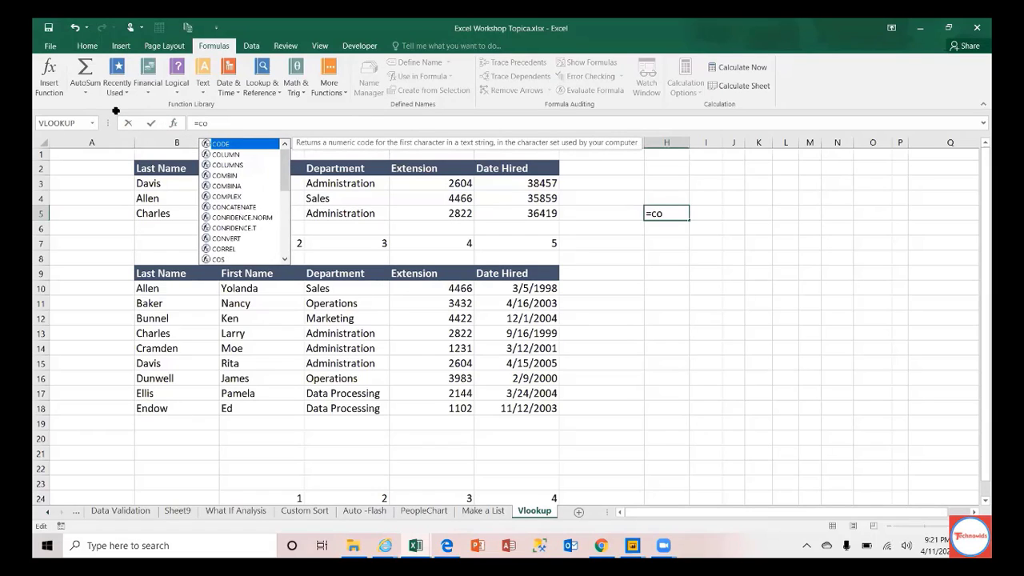
pyautogui.press('Down')
pyautogui.press('Down')
pyautogui.press('Tab')
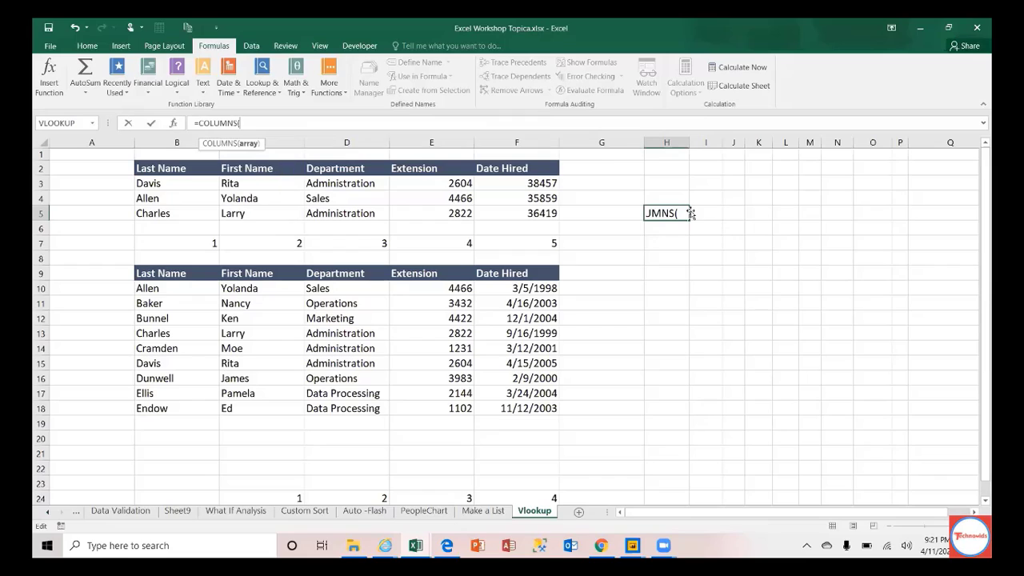
pyautogui.moveTo(706, 209); pyautogui.dragTo(804, 212)
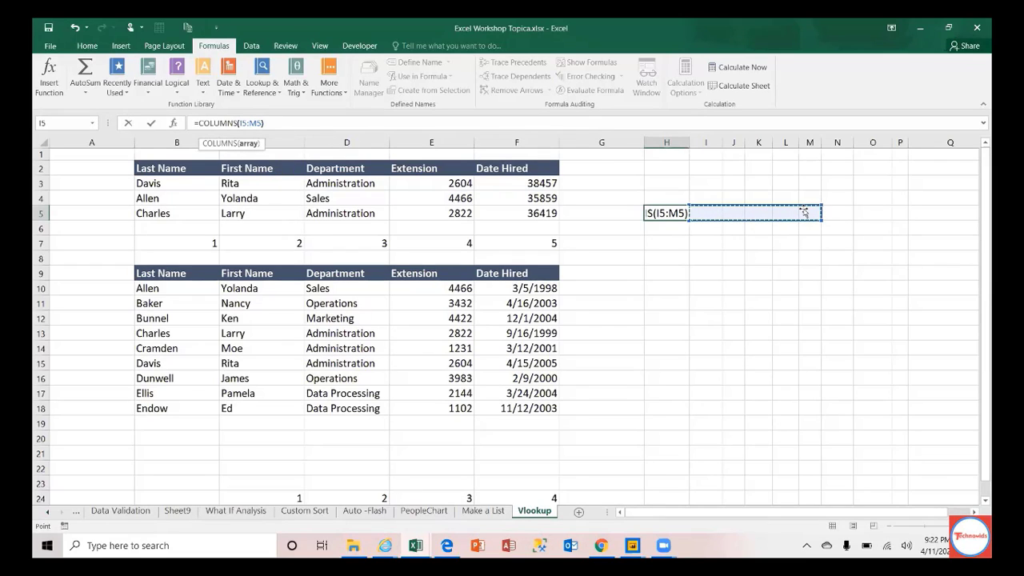
pyautogui.hotkey('ctrl', 'Return')
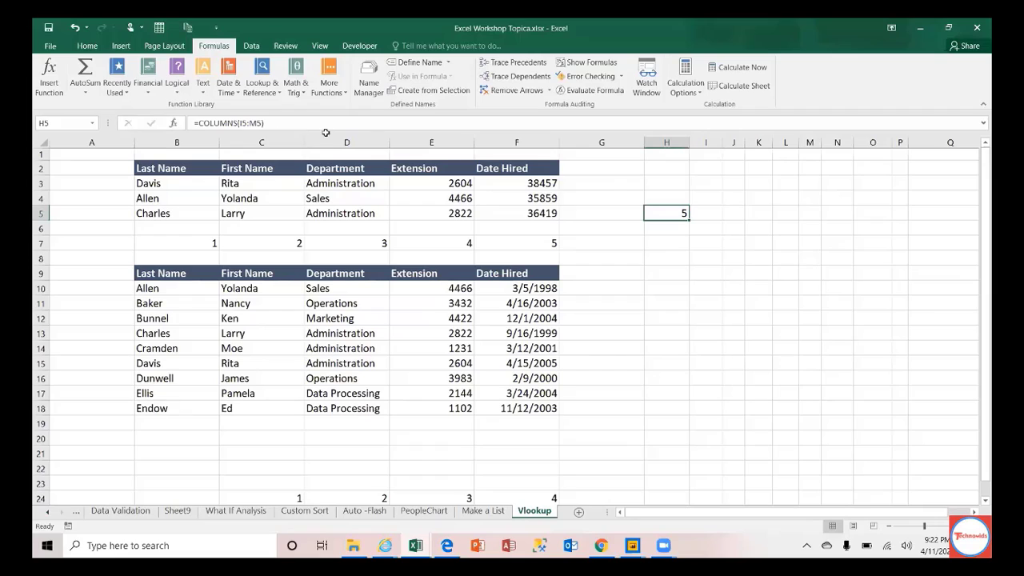
pyautogui.moveTo(737, 211); pyautogui.dragTo(807, 215)
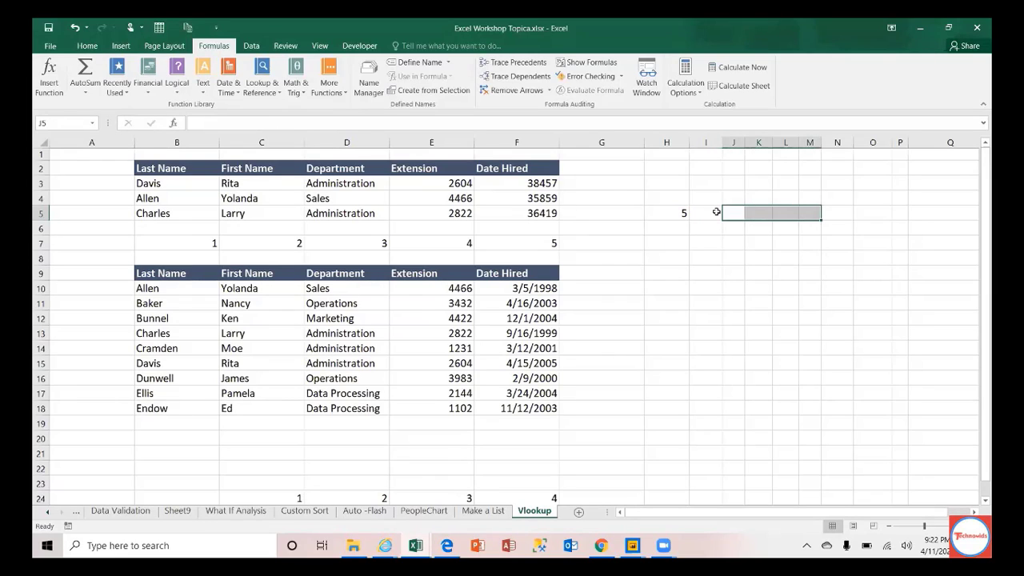
pyautogui.click(676, 212)
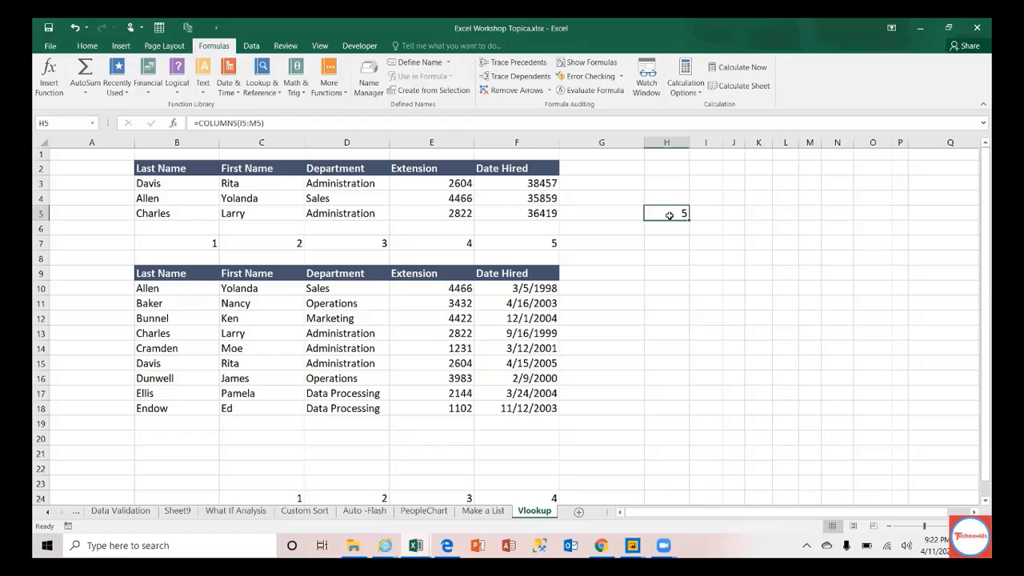
pyautogui.click(189, 241)
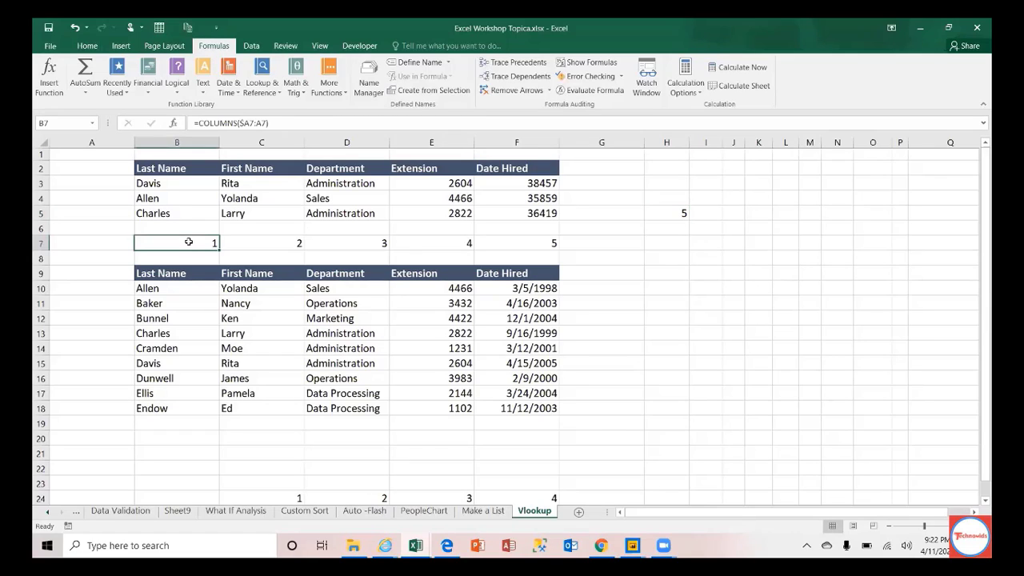
pyautogui.click(261, 243)
pyautogui.click(332, 244)
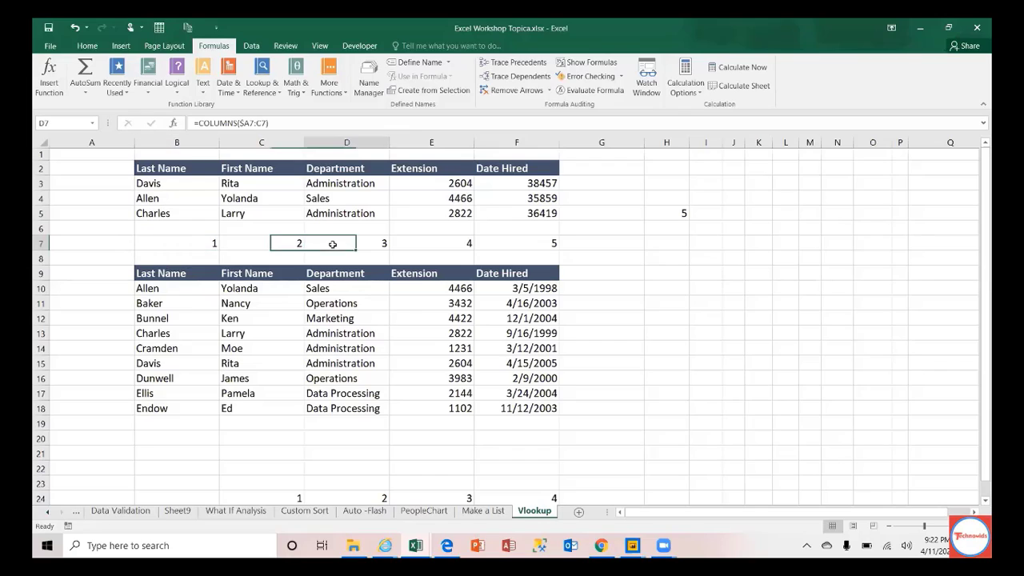
pyautogui.click(199, 240)
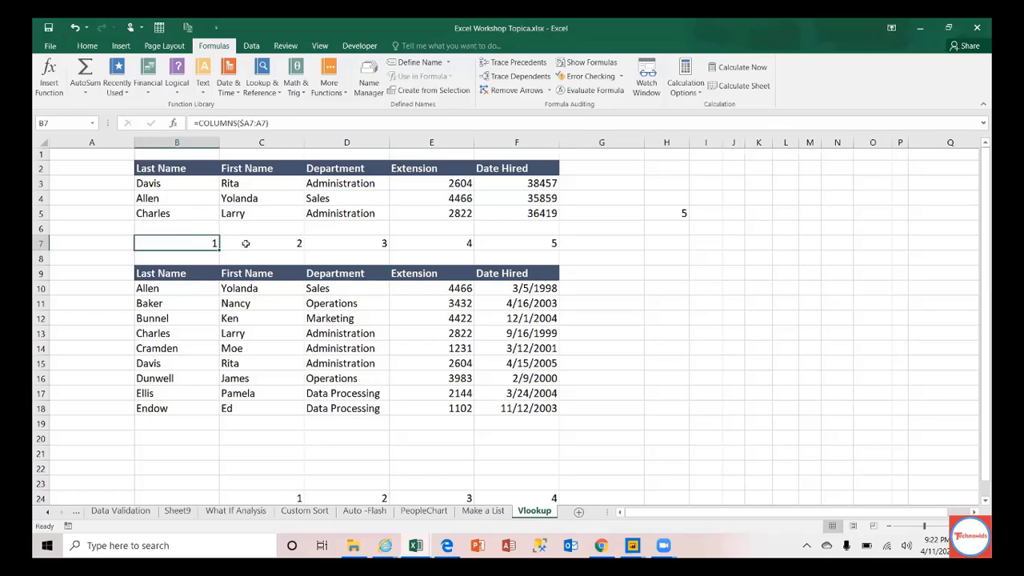
pyautogui.click(244, 242)
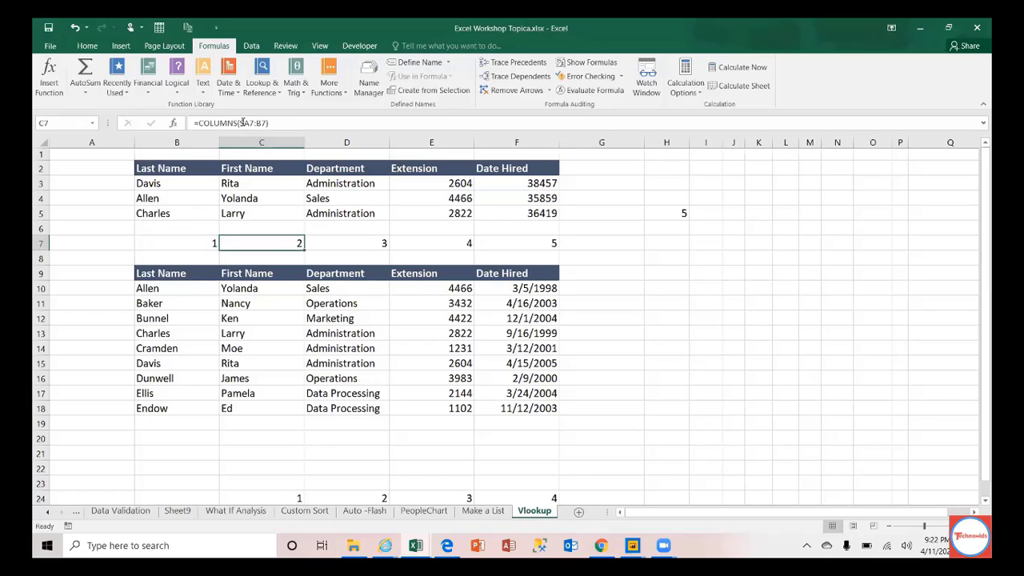
pyautogui.press('Right')
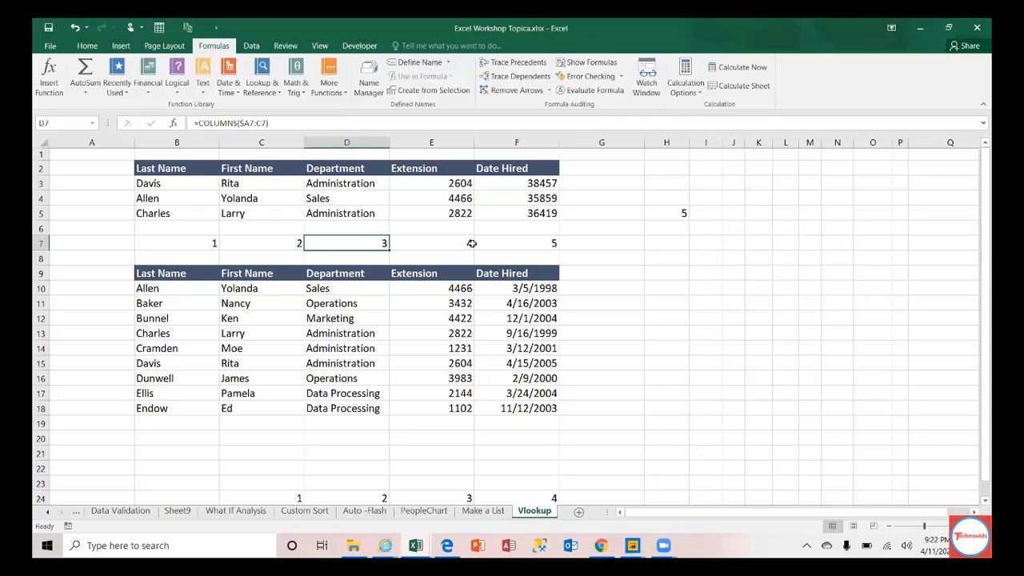
pyautogui.click(451, 243)
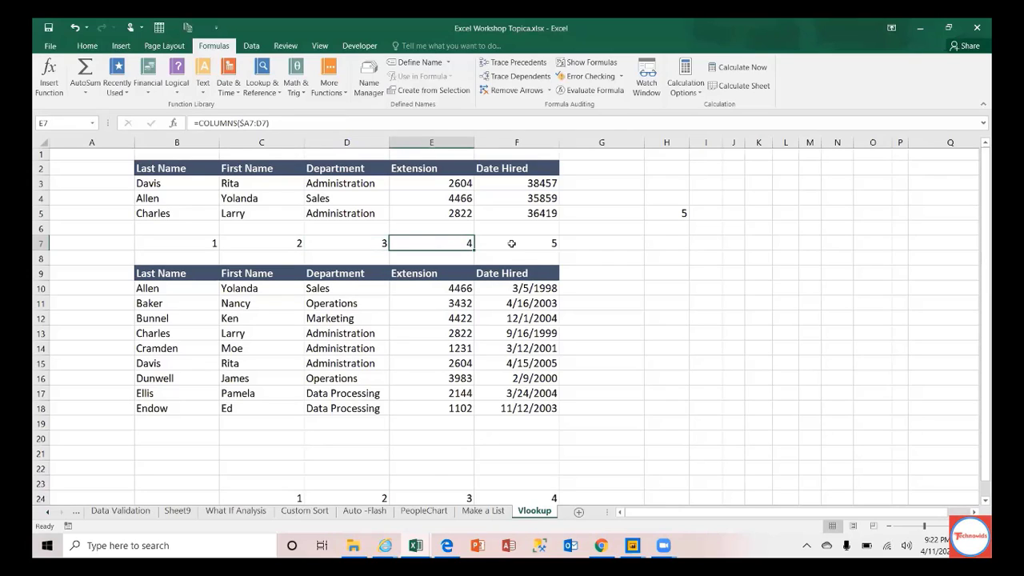
pyautogui.click(512, 243)
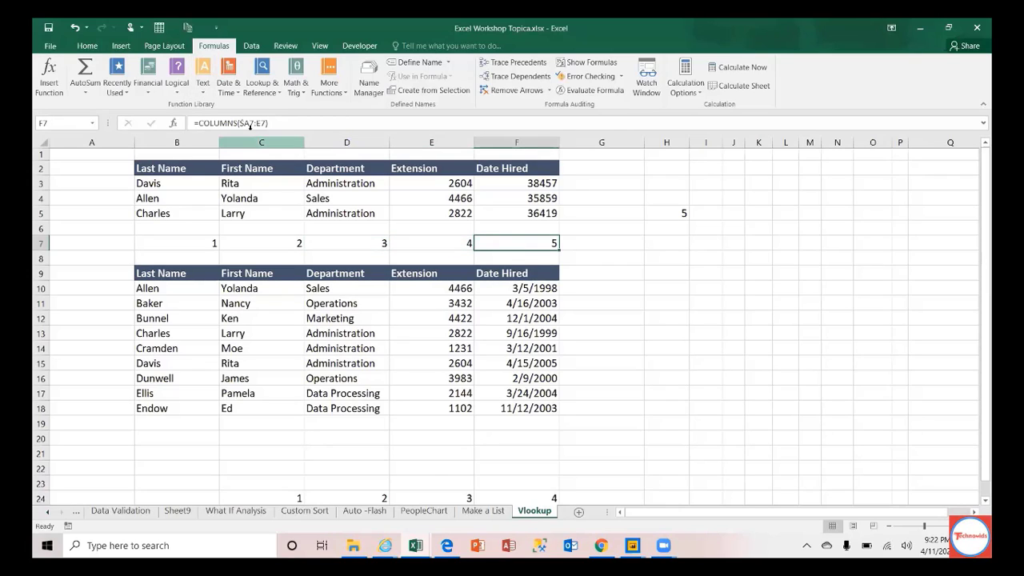
pyautogui.moveTo(184, 243); pyautogui.dragTo(548, 242)
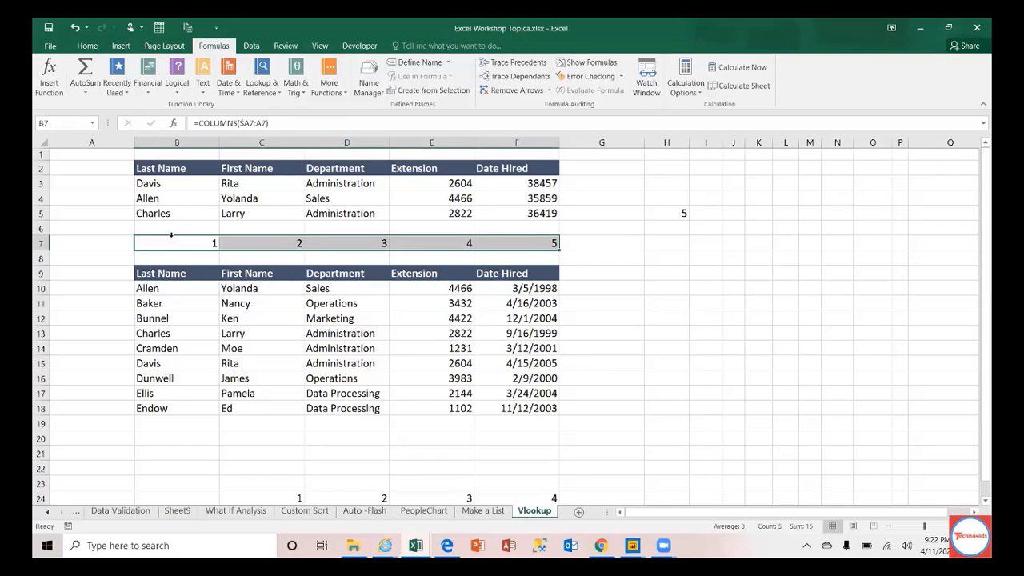
pyautogui.click(278, 123)
# Step: Change C3's VLOOKUP column index to COLUMNS($A7:A7)
pyautogui.moveTo(270, 123); pyautogui.dragTo(200, 123)
pyautogui.hotkey('ctrl', 'c')
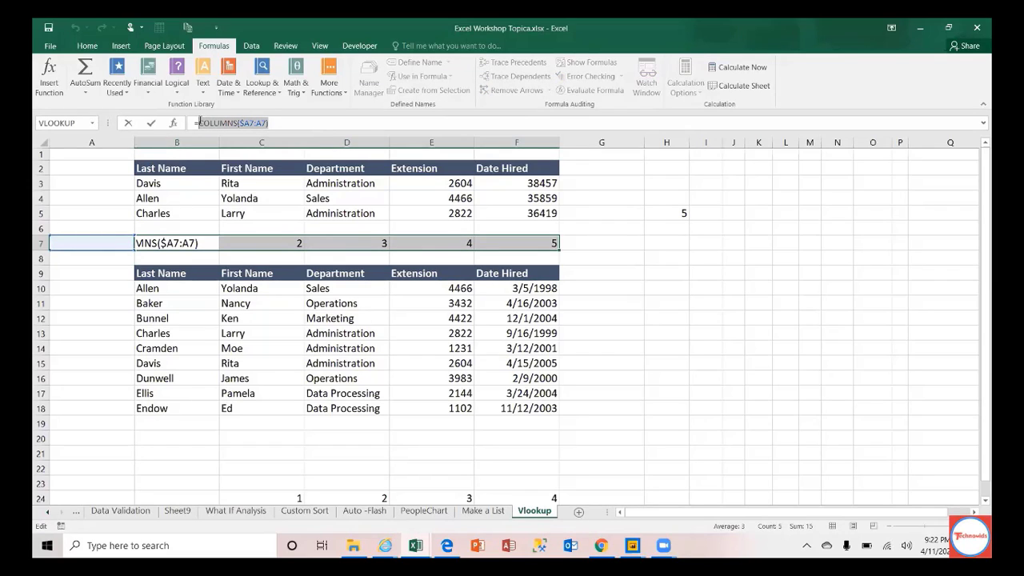
pyautogui.press('Escape')
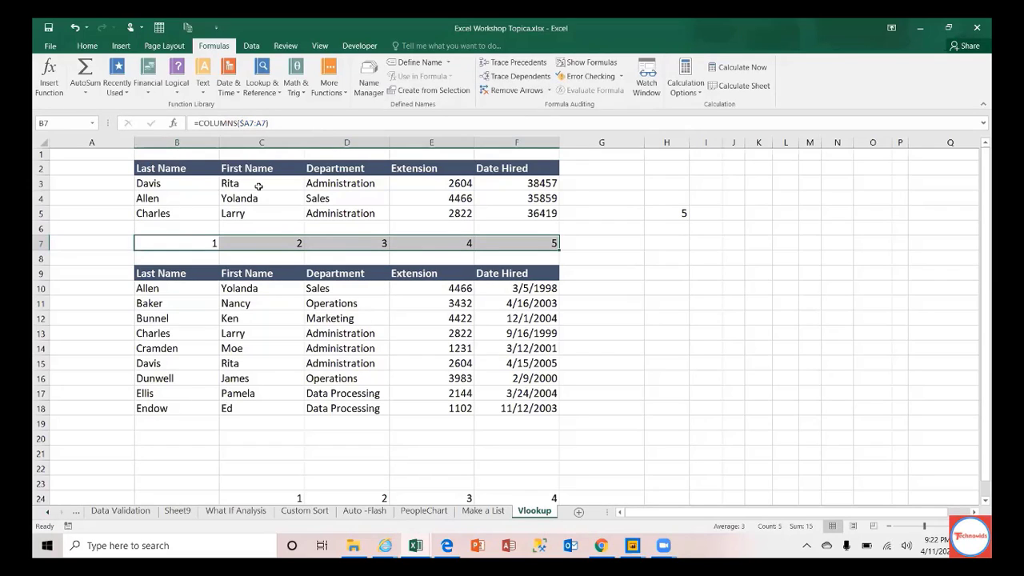
pyautogui.click(259, 187)
pyautogui.click(316, 122)
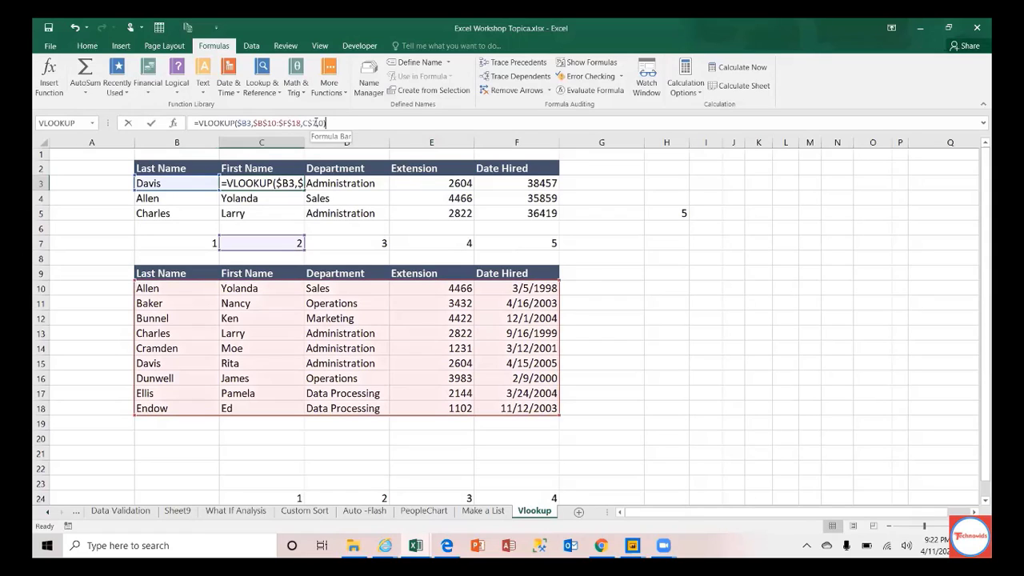
pyautogui.press('BackSpace')
pyautogui.press('BackSpace')
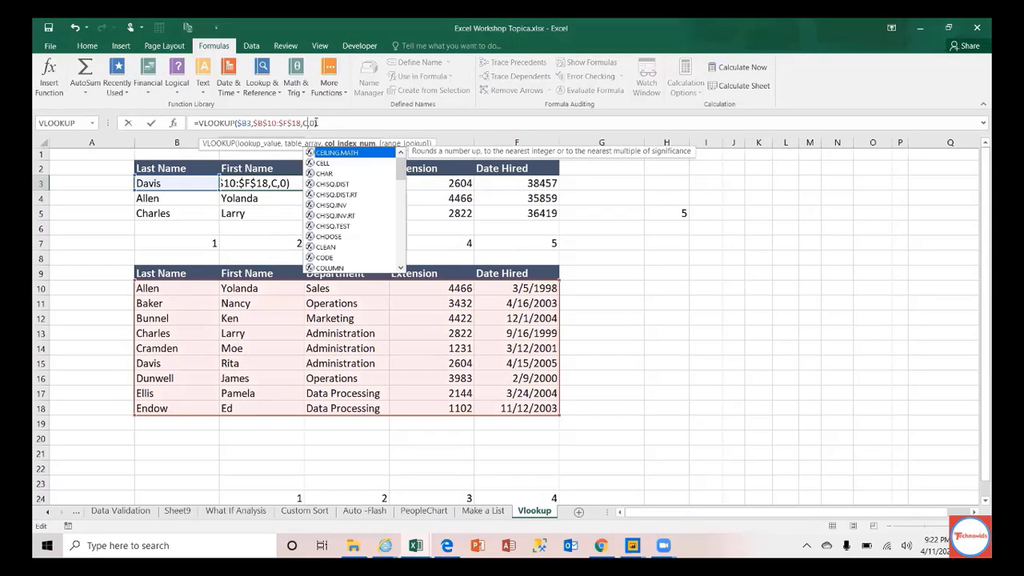
pyautogui.press('BackSpace')
pyautogui.hotkey('ctrl', 'v')
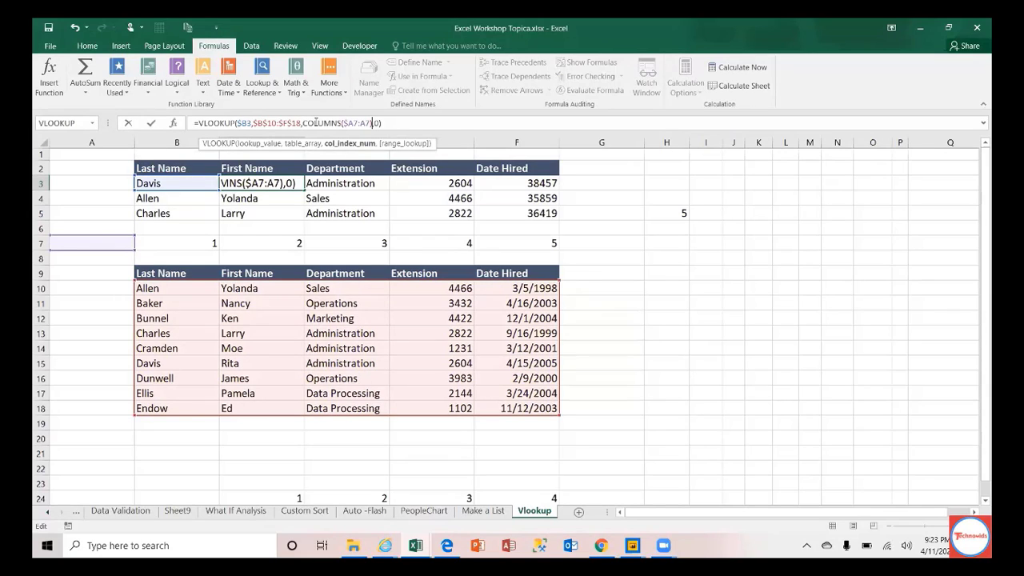
pyautogui.hotkey('ctrl', 'Return')
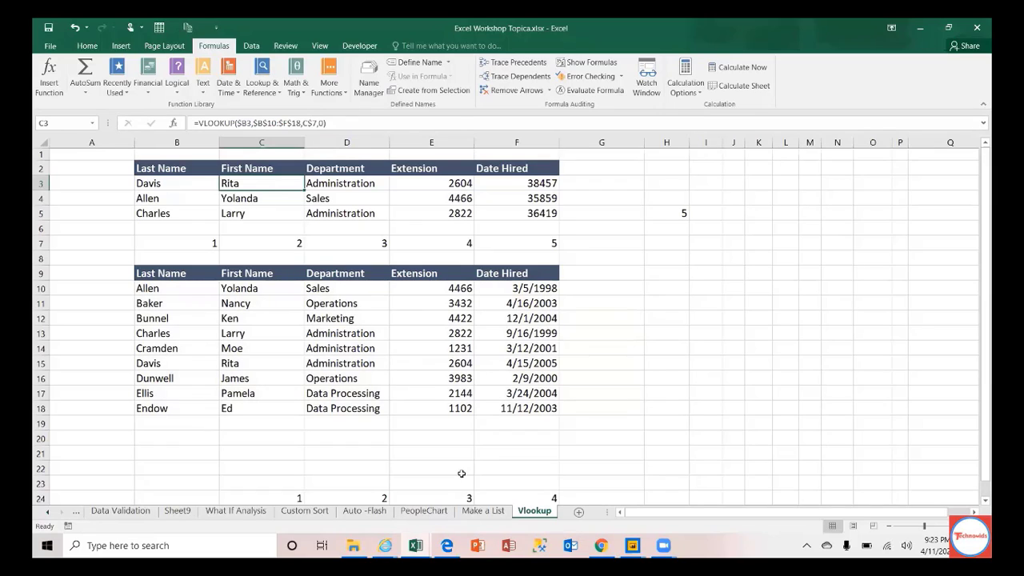
# Step: Switch to the Topics sheet listing the 13 workshop topics
pyautogui.click(47, 513)
pyautogui.click(47, 513)
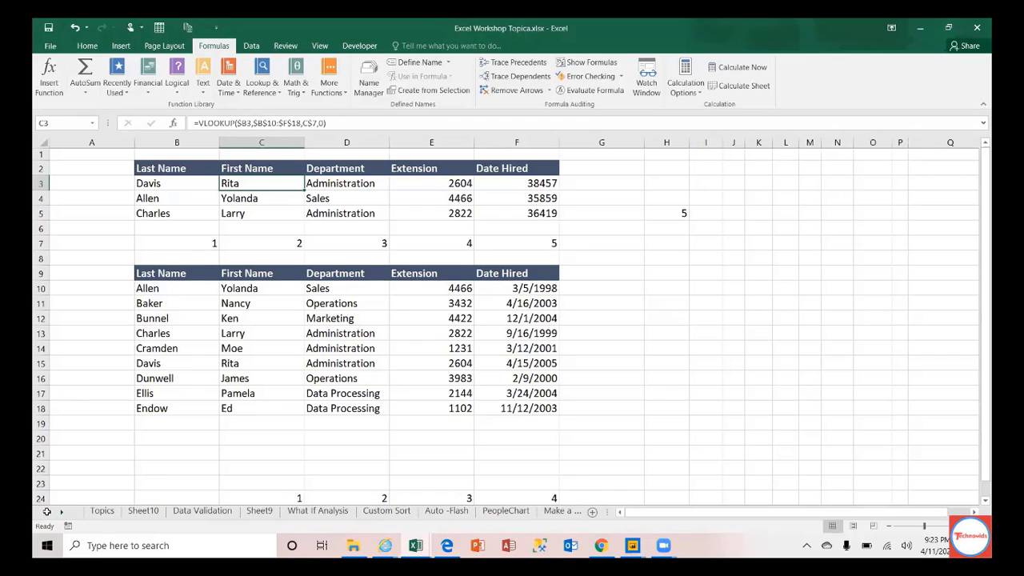
pyautogui.click(100, 515)
pyautogui.moveTo(75, 198); pyautogui.dragTo(336, 198)
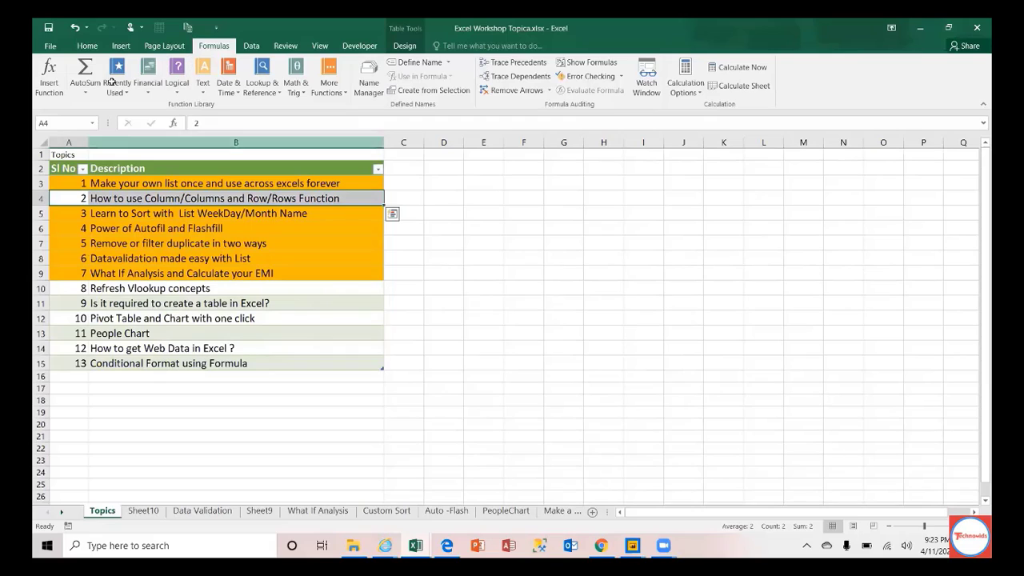
# Step: Format-paint topic 1's orange fill onto topic 2 and topic 8, Refresh Vlookup concepts
pyautogui.moveTo(80, 183); pyautogui.dragTo(325, 186)
pyautogui.click(87, 45)
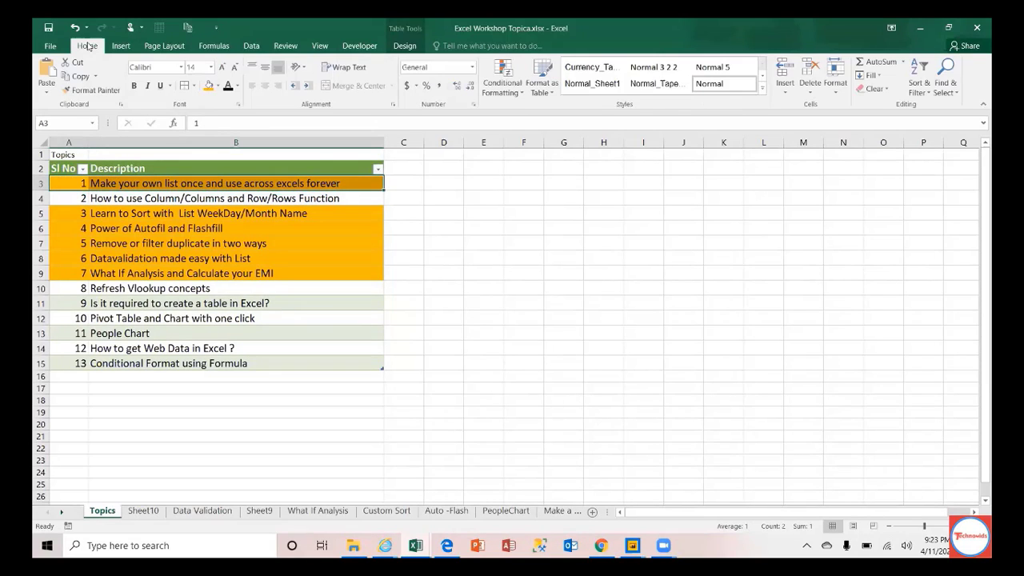
pyautogui.click(92, 90)
pyautogui.moveTo(69, 197); pyautogui.dragTo(69, 197)
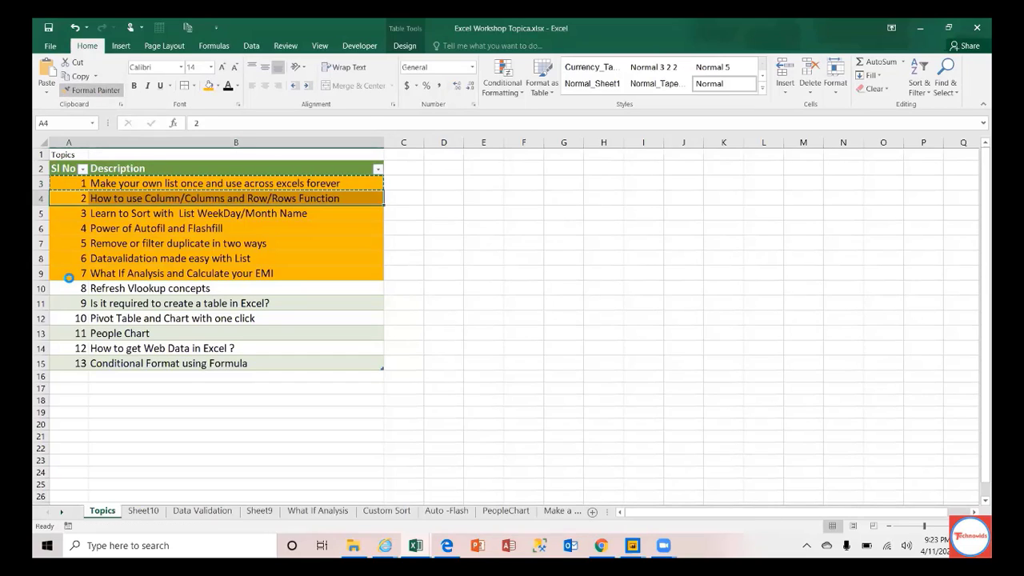
pyautogui.click(90, 89)
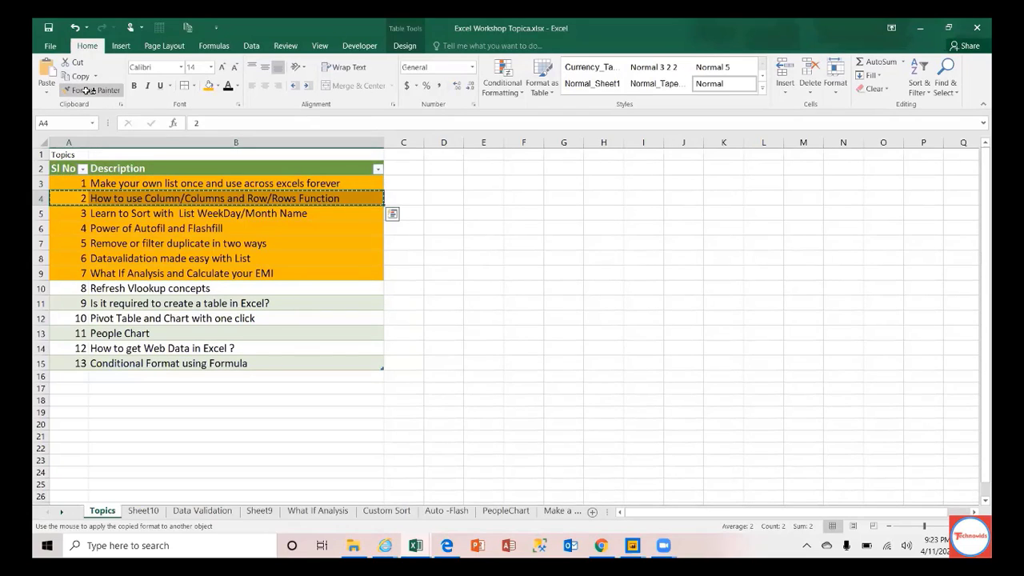
pyautogui.click(72, 287)
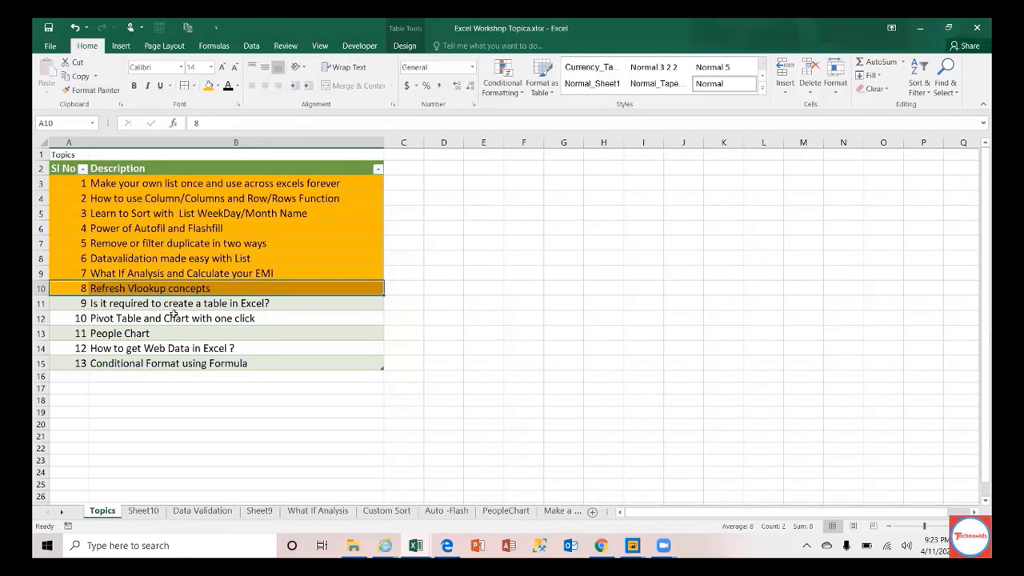
pyautogui.click(80, 308)
pyautogui.moveTo(80, 308); pyautogui.dragTo(161, 318)
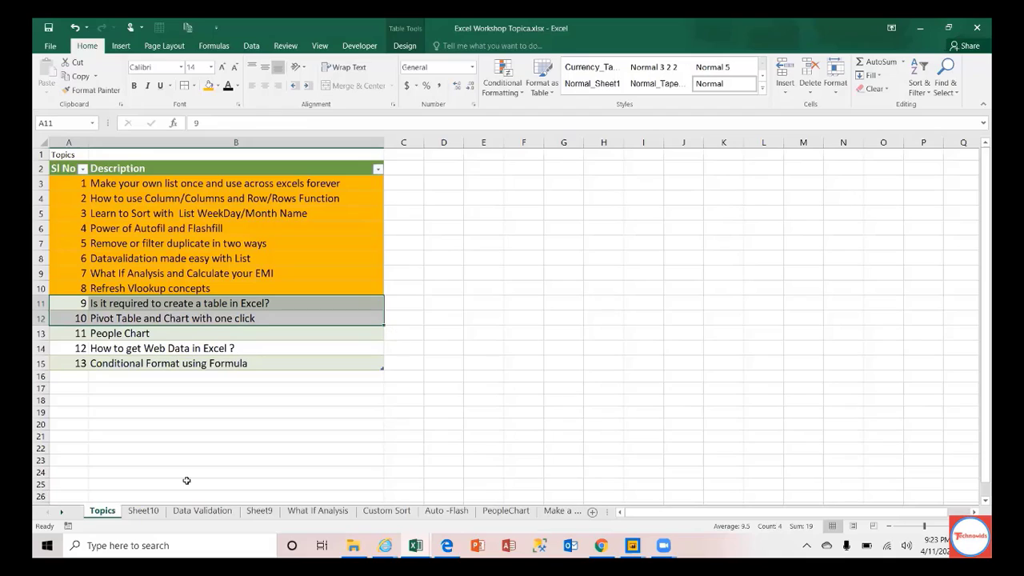
# Step: Browse the Auto -Flash, Custom Sort, PeopleChart, Make a List and Vlookup sheets
pyautogui.click(62, 512)
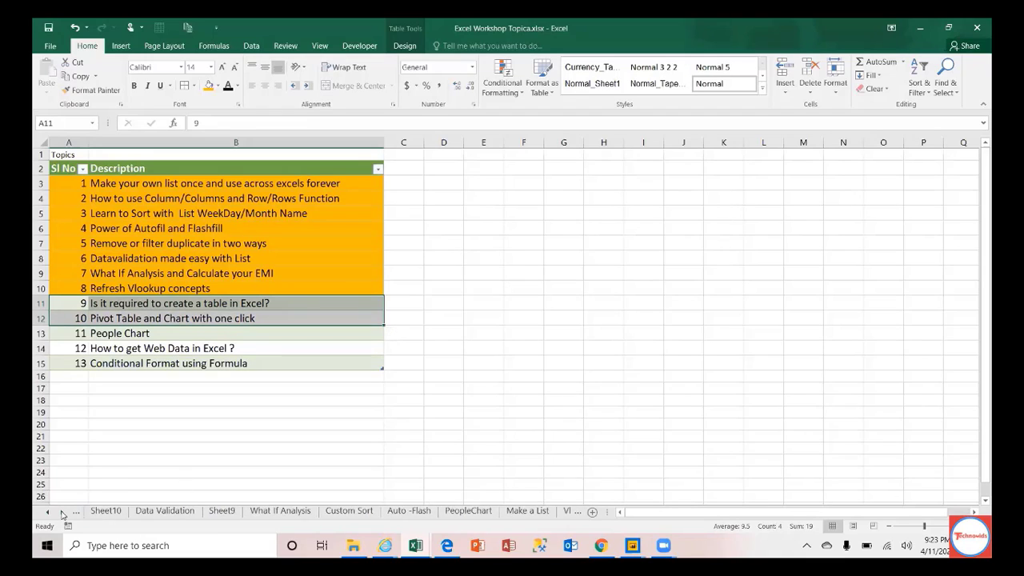
pyautogui.click(63, 513)
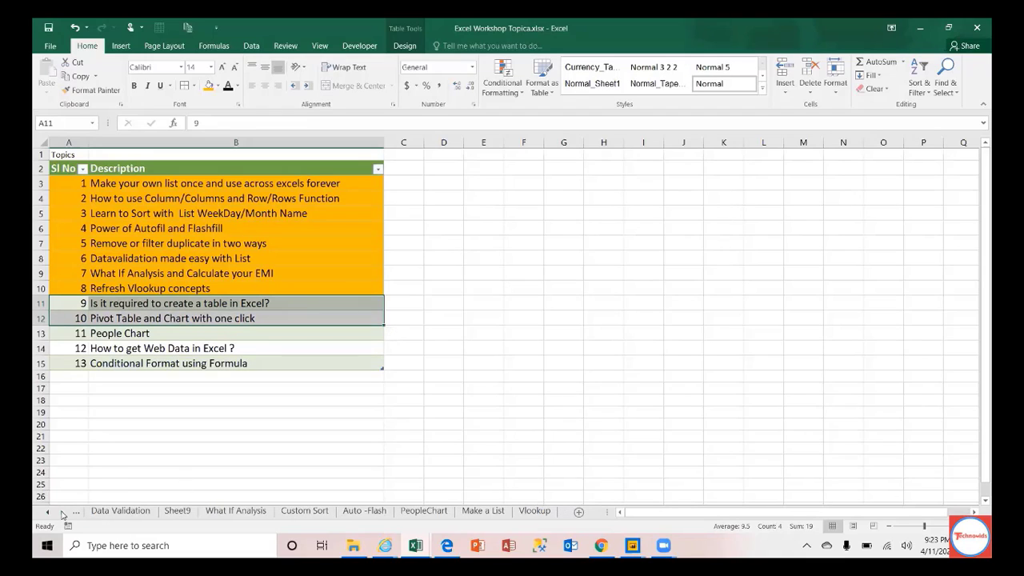
pyautogui.click(371, 511)
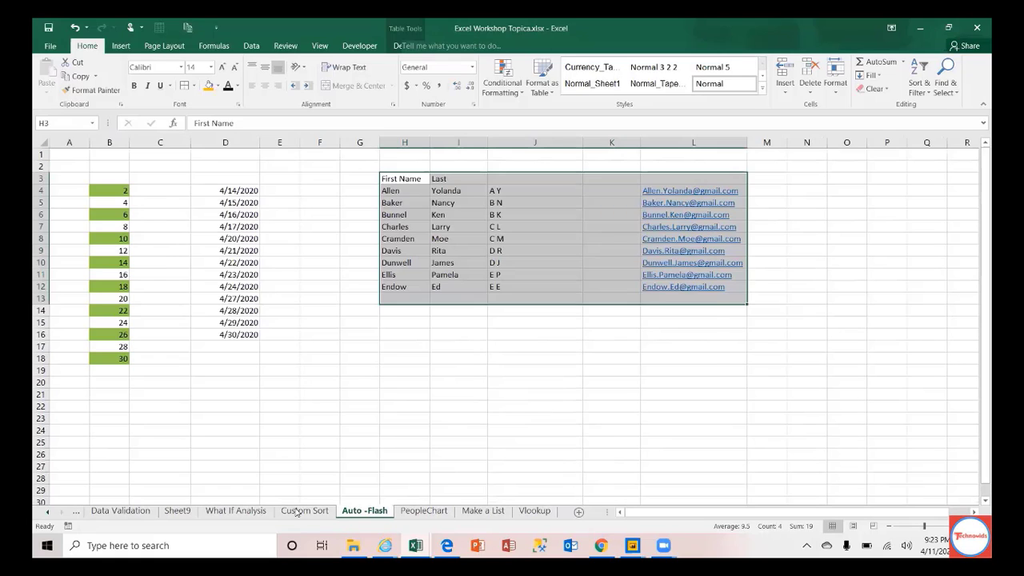
pyautogui.click(299, 512)
pyautogui.click(425, 510)
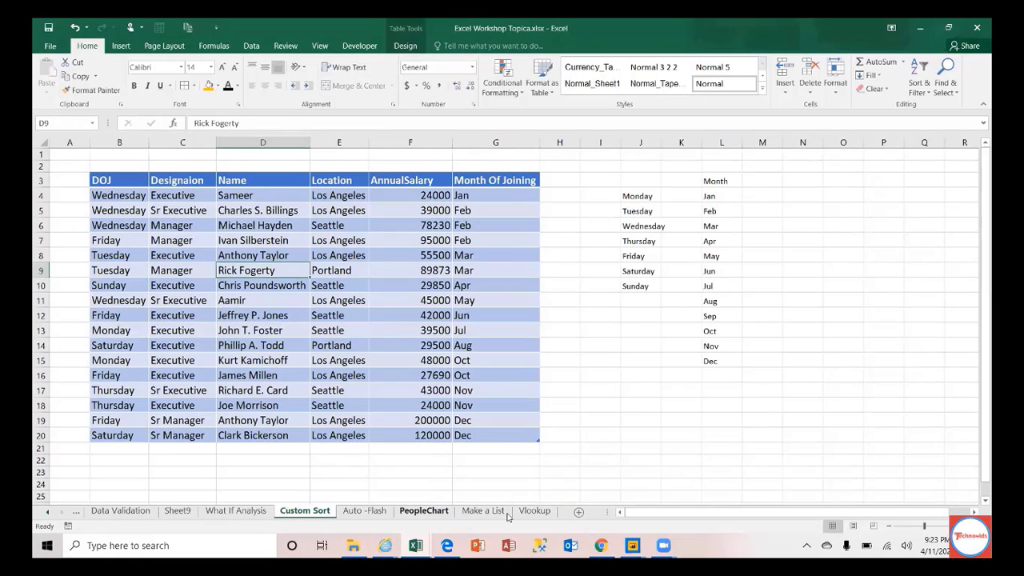
pyautogui.click(484, 510)
pyautogui.click(535, 510)
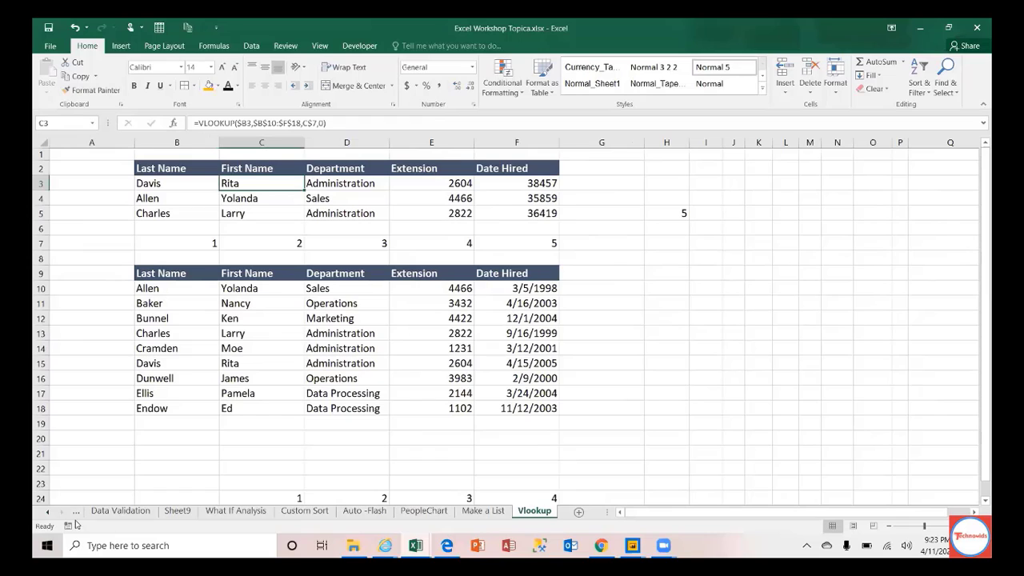
# Step: Scroll the sheet tabs back to the start and open the blank Sheet10
pyautogui.click(48, 512)
pyautogui.click(48, 512)
pyautogui.click(48, 514)
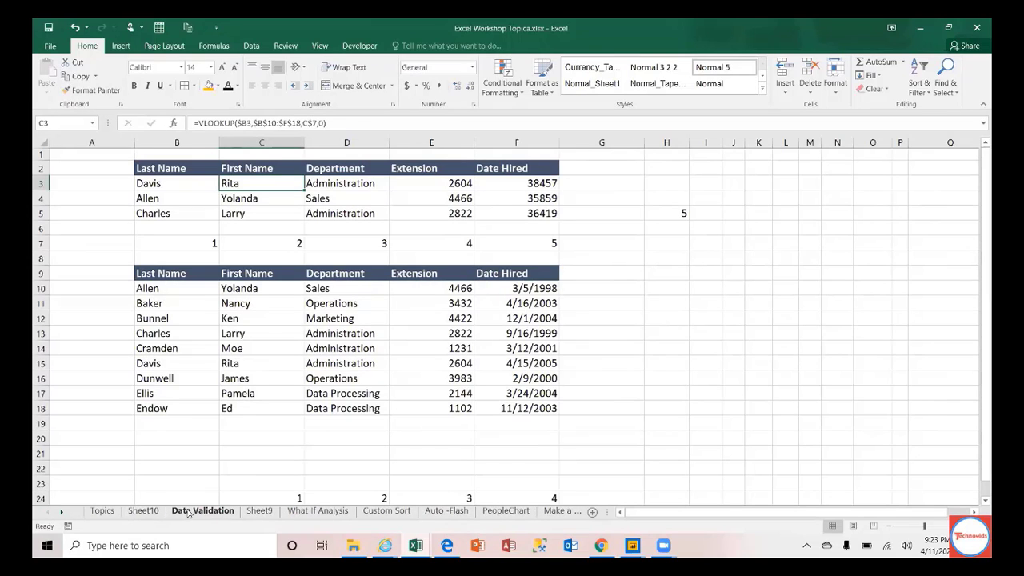
pyautogui.click(142, 512)
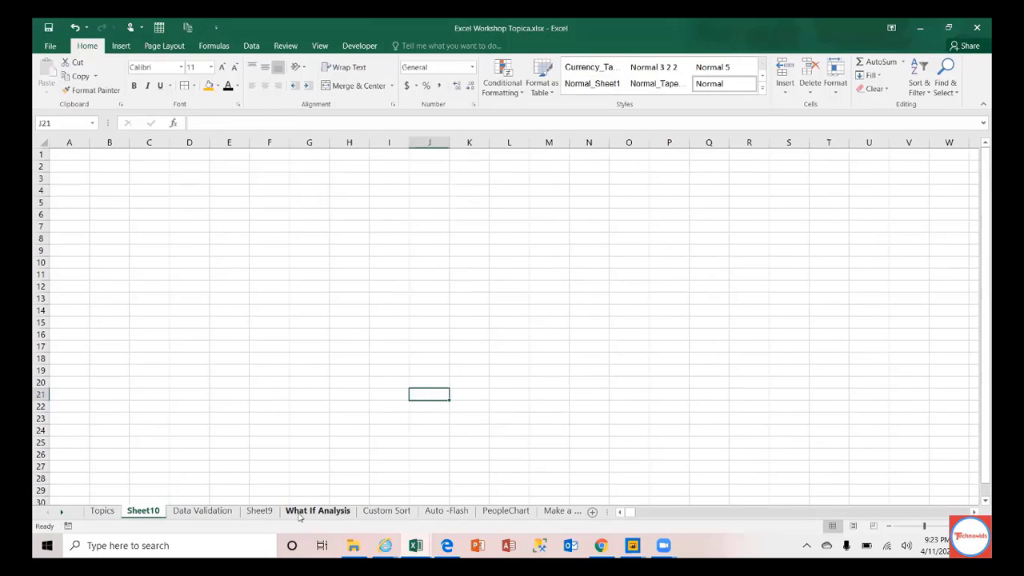
pyautogui.moveTo(412, 544)
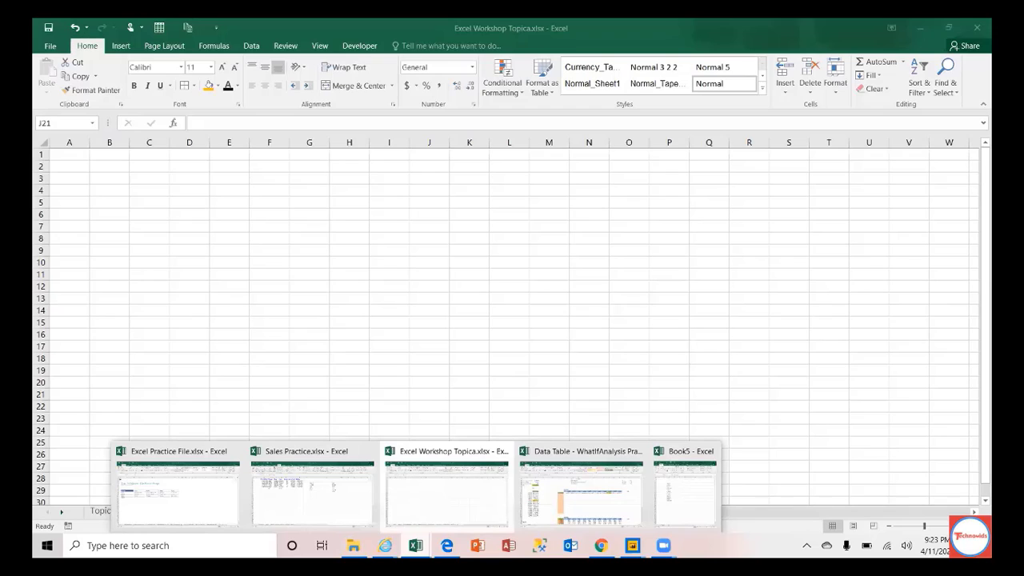
# Step: Bring the Sales Practice workbook to the front, cancelling the prompt to close it
pyautogui.click(294, 516)
pyautogui.hotkey('ctrl', 'w')
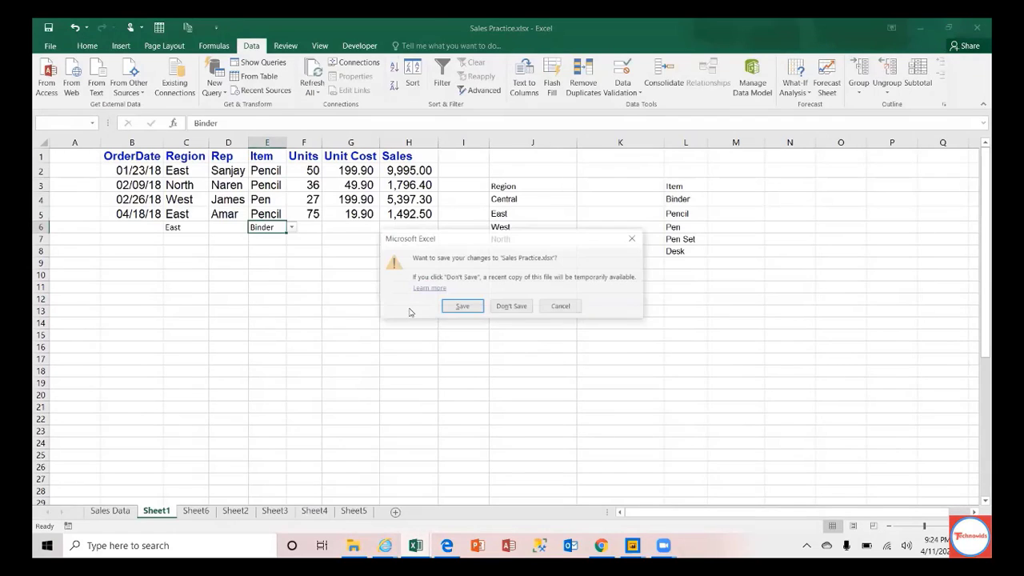
pyautogui.click(555, 311)
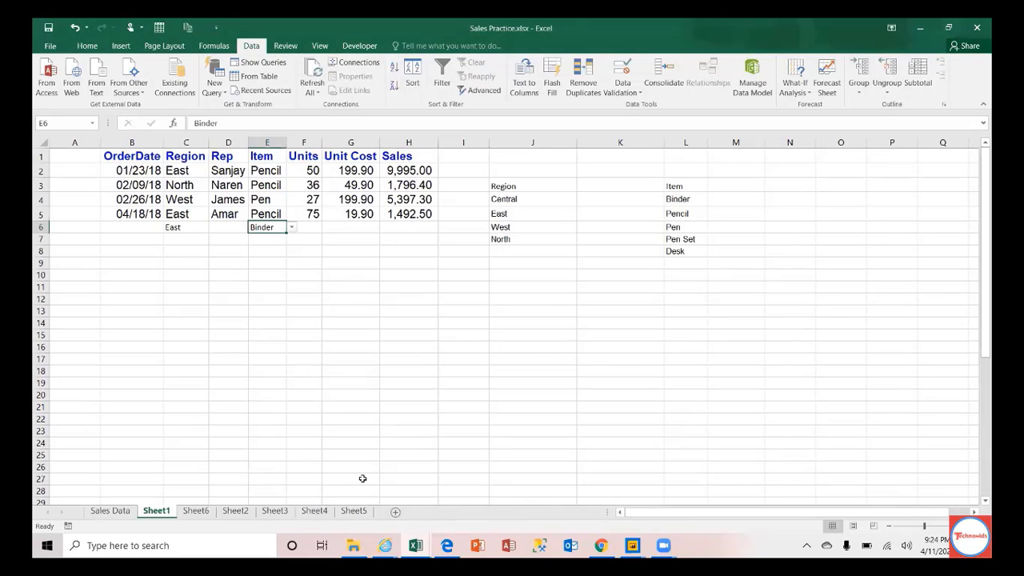
# Step: Look through Sales Practice's sheets, ending on Sheet3 with column K selected
pyautogui.click(353, 510)
pyautogui.click(315, 510)
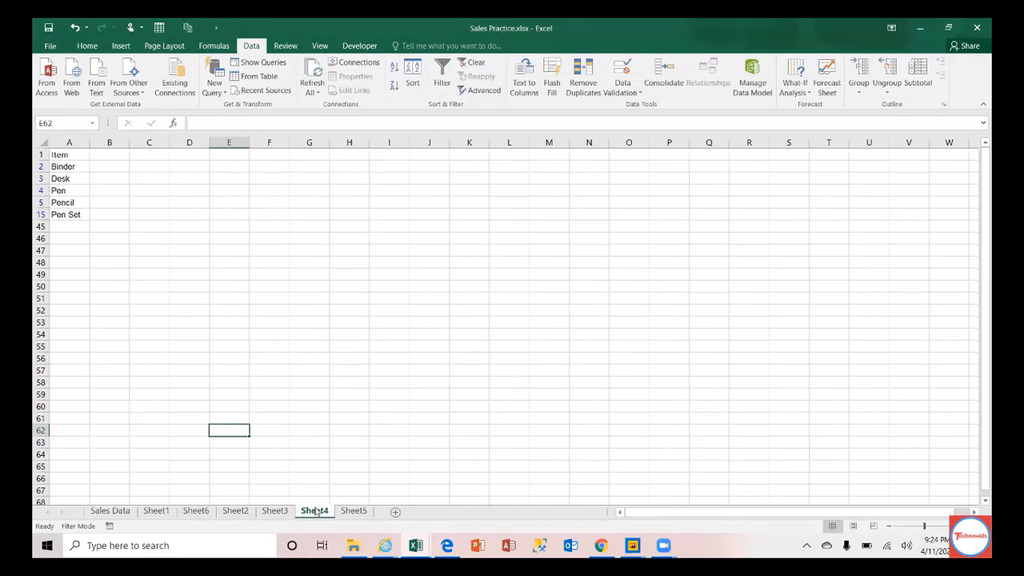
pyautogui.click(275, 510)
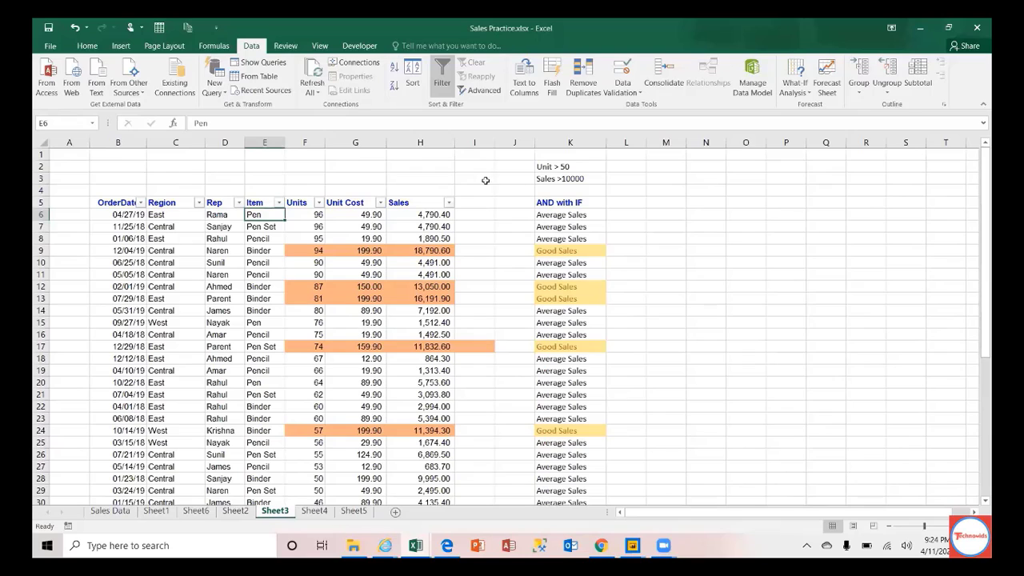
pyautogui.click(110, 516)
pyautogui.click(156, 512)
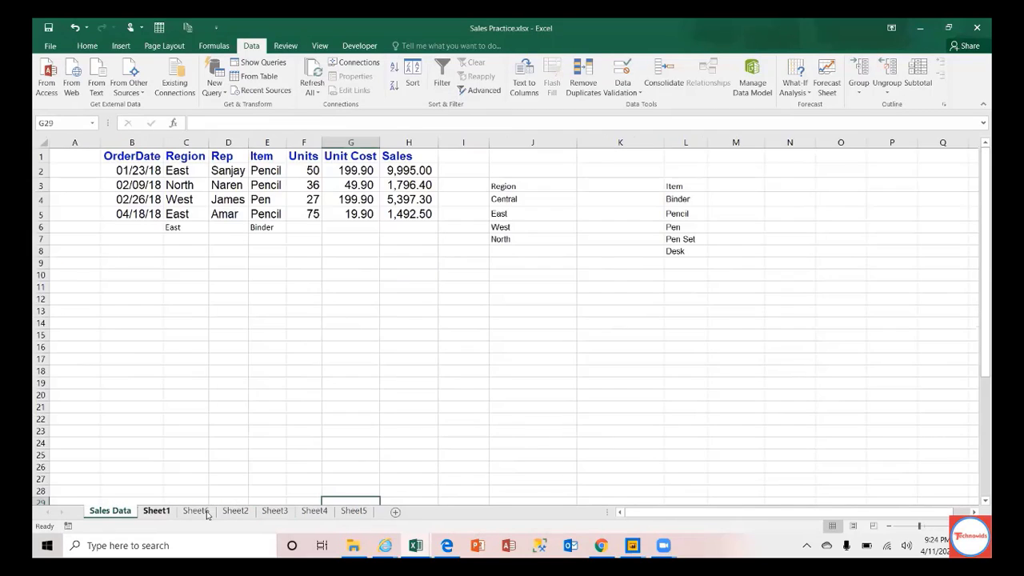
pyautogui.click(196, 512)
pyautogui.click(235, 512)
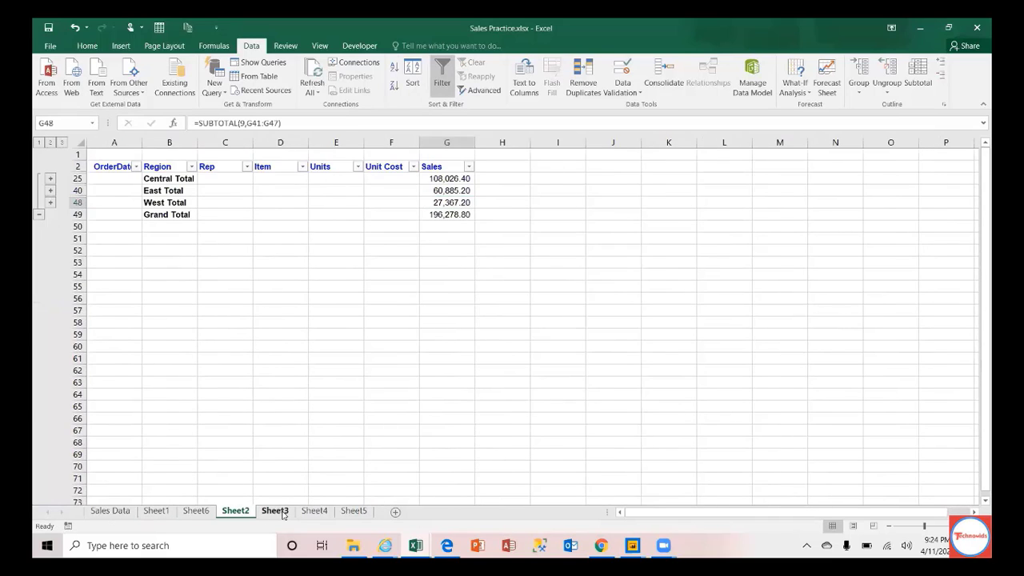
pyautogui.click(282, 513)
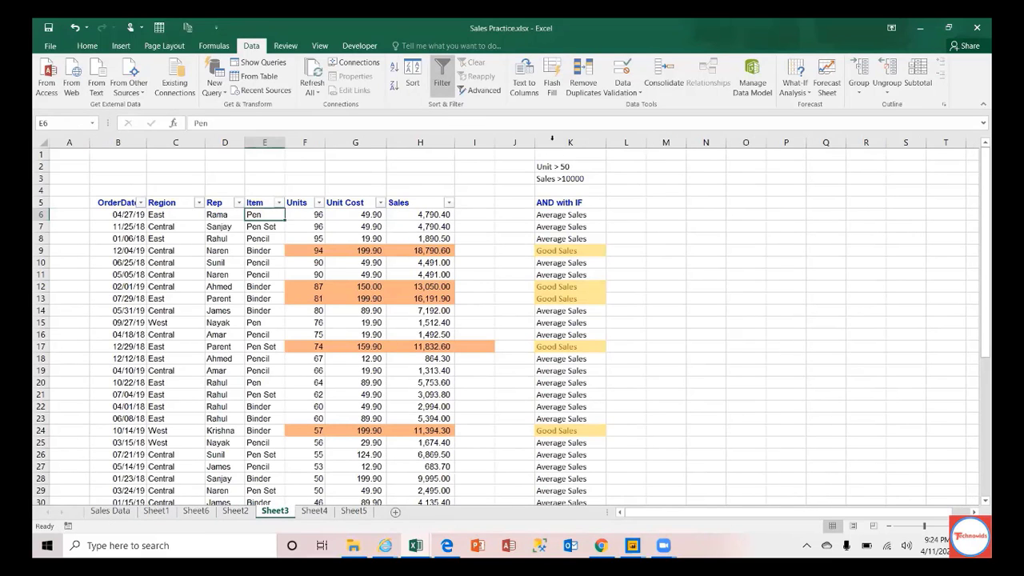
pyautogui.click(552, 139)
# Step: Delete column K's AND with IF sales labels and start selecting the table from B5
pyautogui.rightClick(552, 140)
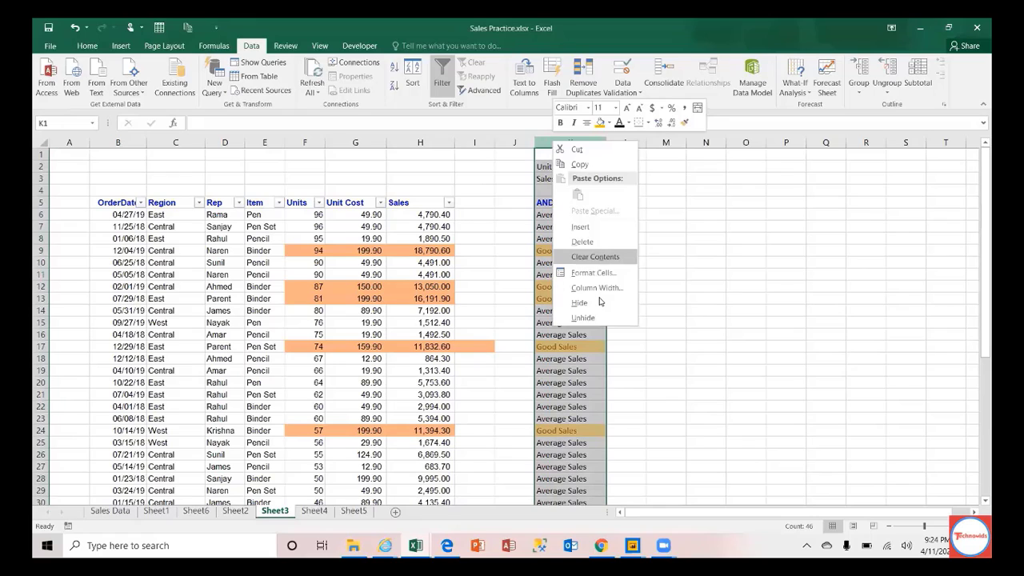
pyautogui.click(582, 242)
pyautogui.click(117, 212)
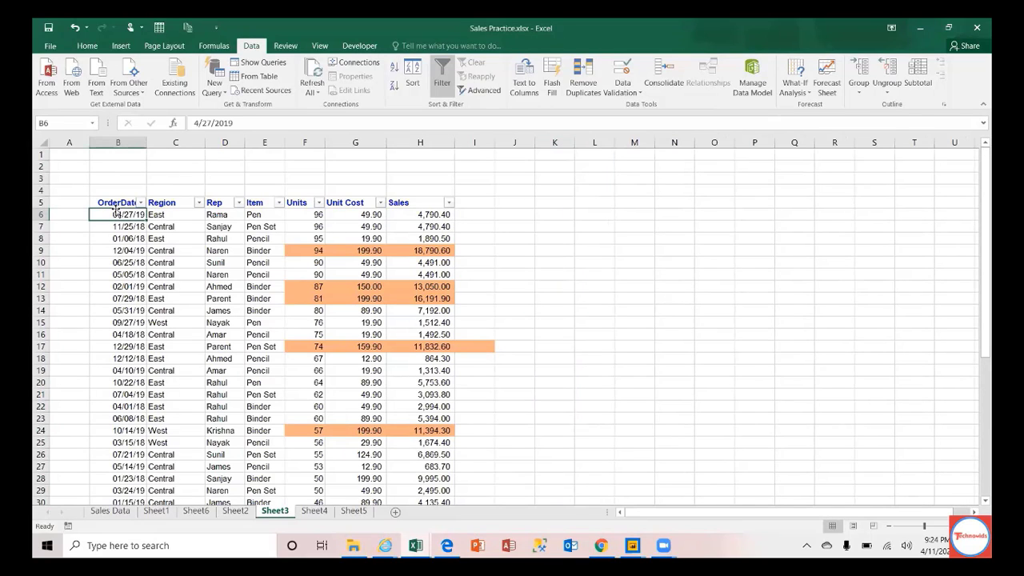
pyautogui.click(116, 205)
pyautogui.hotkey('ctrl', 'shift', 'End')
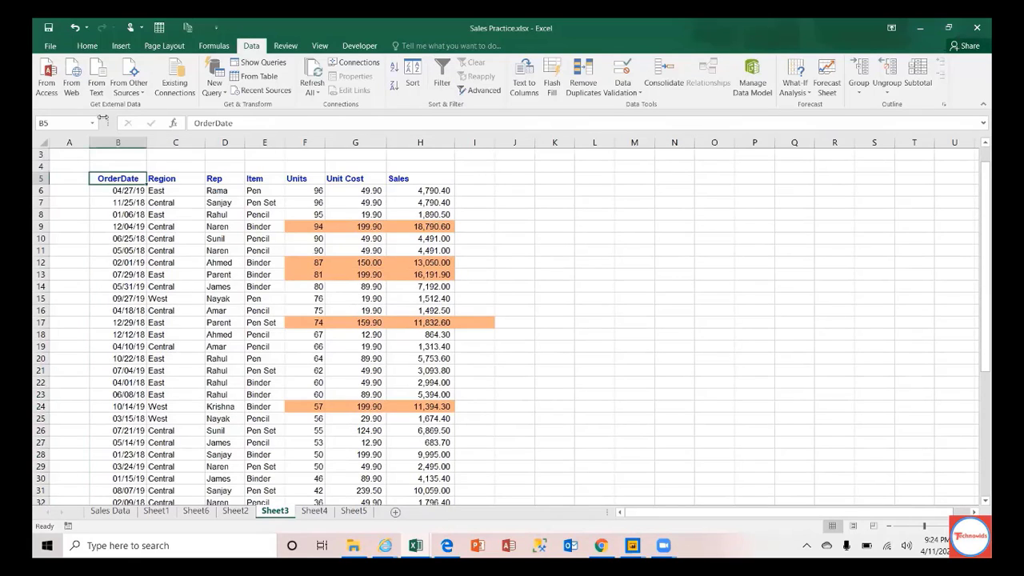
# Step: Select the sales data range B5:H48
pyautogui.click(93, 125)
pyautogui.click(94, 128)
pyautogui.click(124, 180)
pyautogui.hotkey('ctrl', 'shift', 'Down')
pyautogui.hotkey('ctrl', 'shift', 'Right')
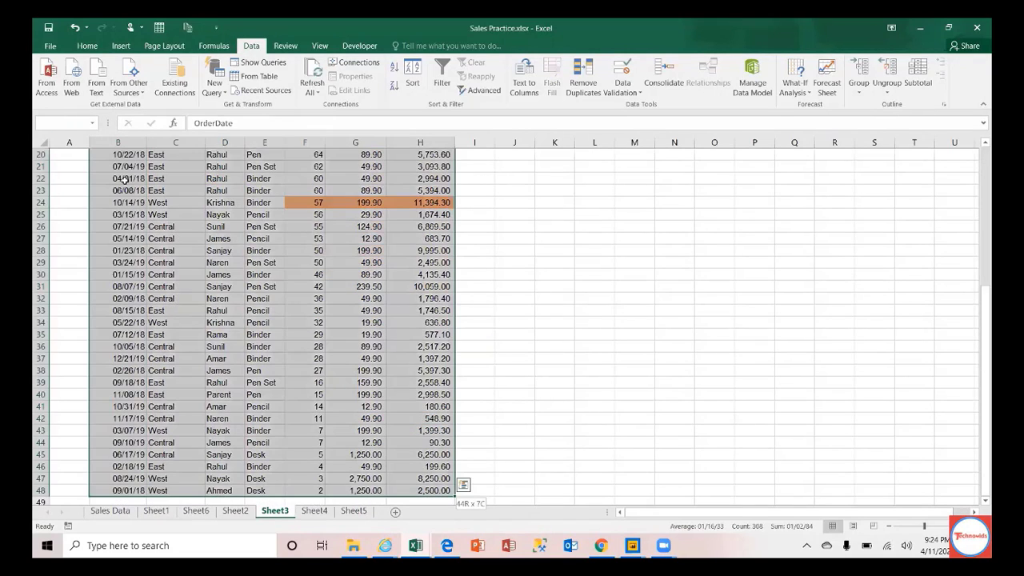
# Step: Apply All Borders from the Home tab to B5:H48
pyautogui.click(88, 45)
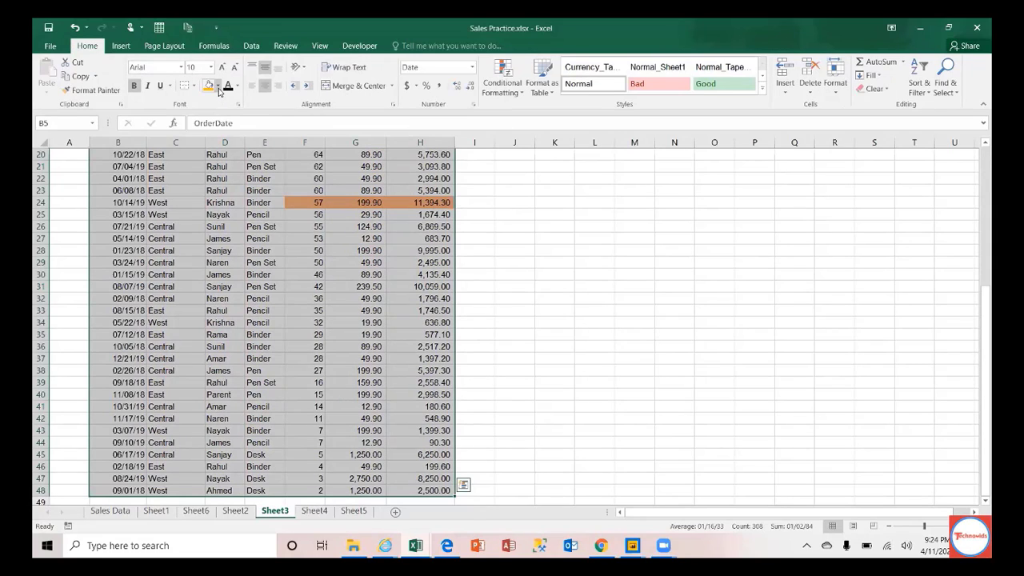
pyautogui.click(217, 88)
pyautogui.scroll(6, 116, 178)
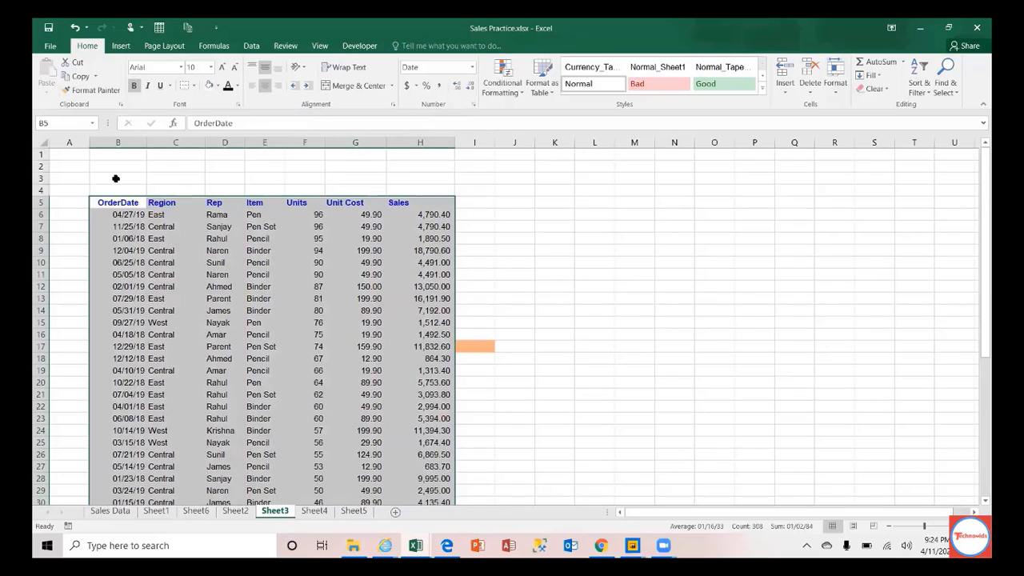
pyautogui.click(193, 87)
pyautogui.click(210, 192)
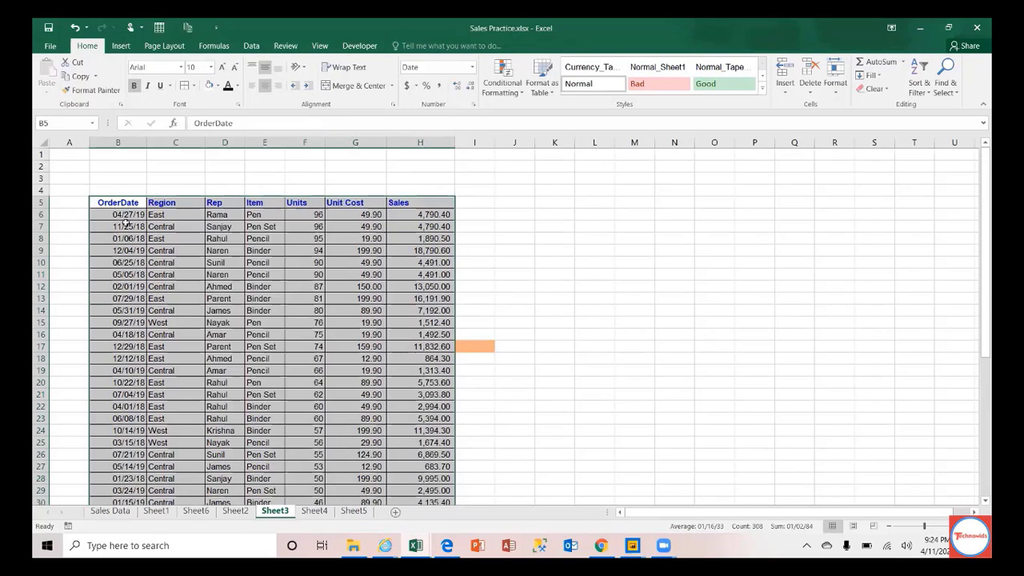
# Step: Name the Item cells E6:E14 'ItemSet' through the Name Box
pyautogui.moveTo(256, 216); pyautogui.dragTo(255, 310)
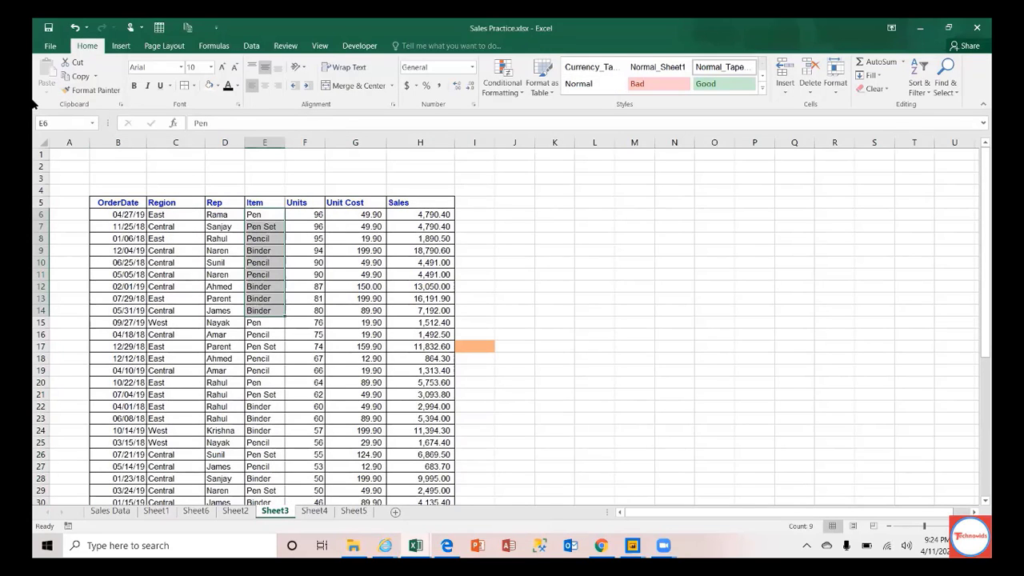
pyautogui.click(51, 122)
pyautogui.write('ItemSet')
pyautogui.press('Return')
# Step: Verify the ItemSet range by picking it from the Name Box list
pyautogui.click(177, 261)
pyautogui.click(552, 225)
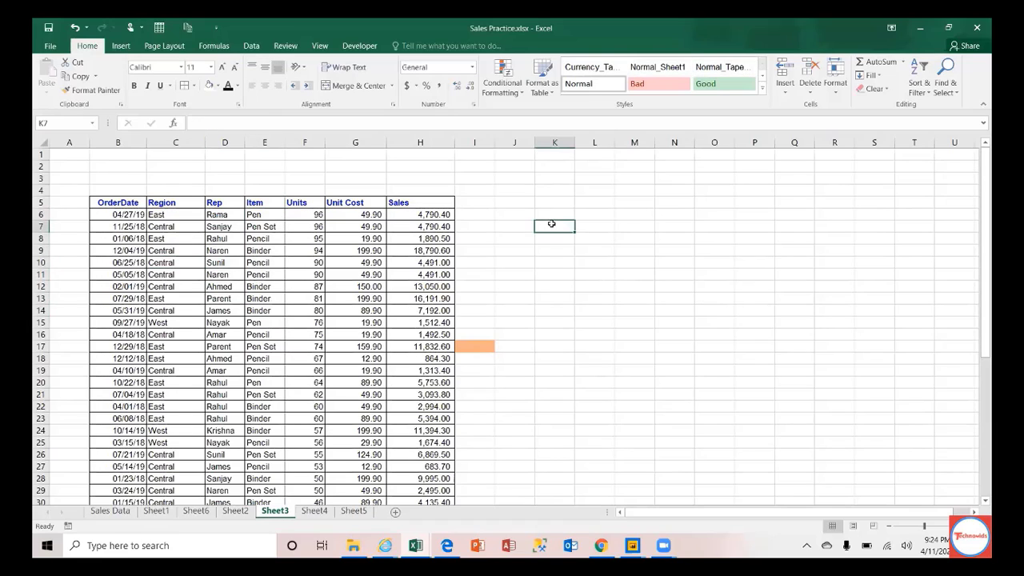
pyautogui.click(93, 124)
pyautogui.click(56, 138)
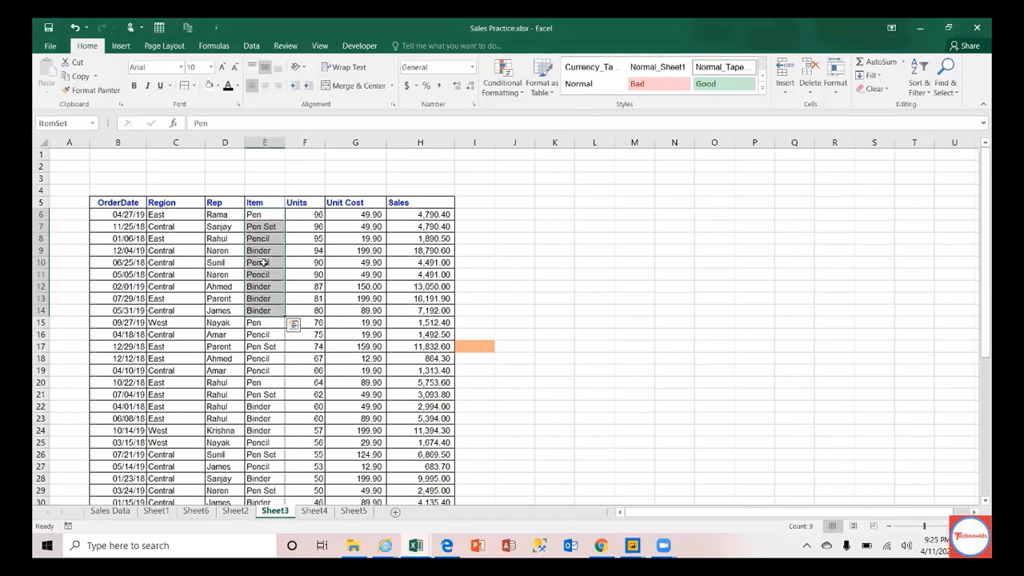
# Step: Select the sales table range B5:H48
pyautogui.click(208, 262)
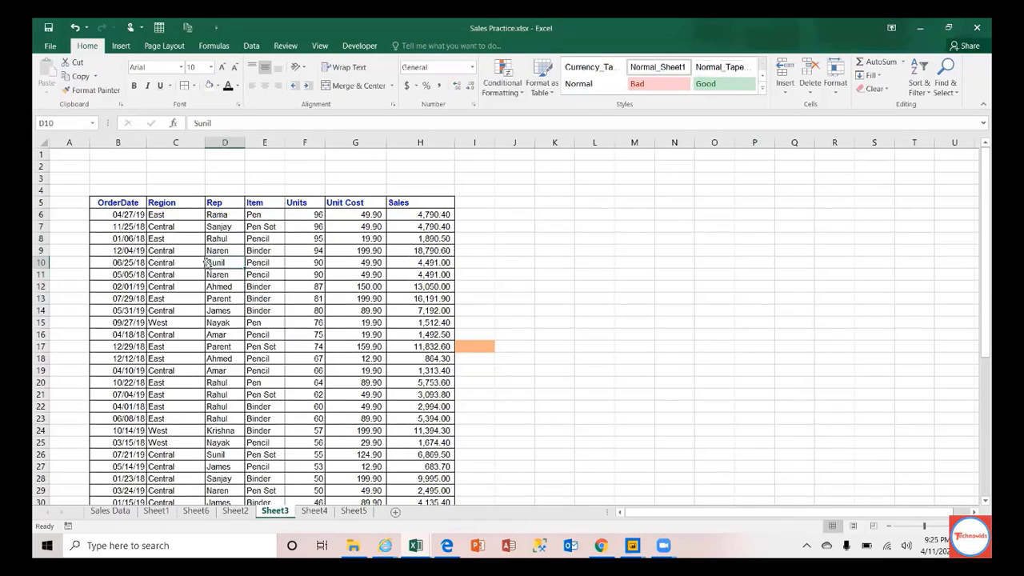
pyautogui.click(113, 203)
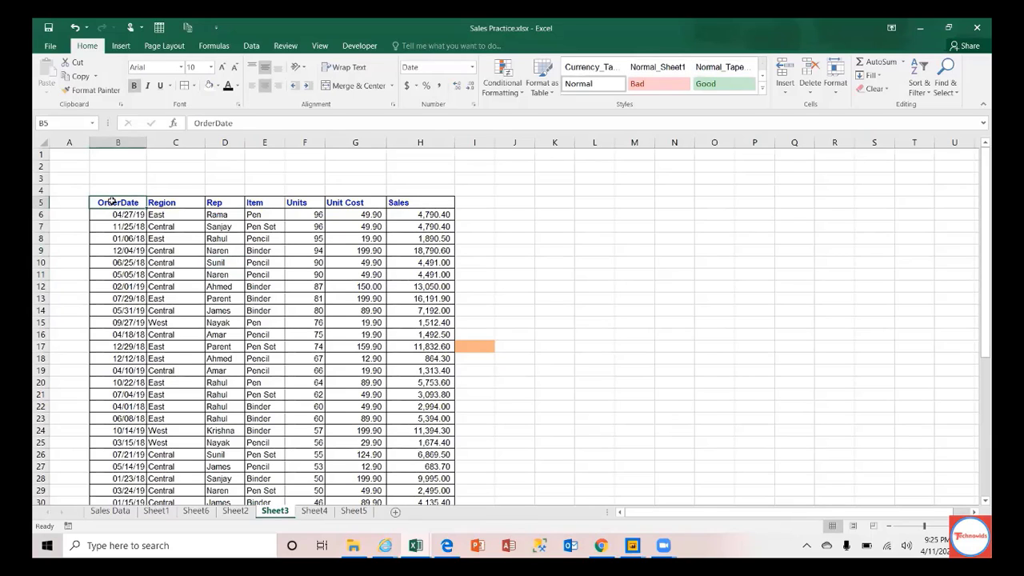
pyautogui.hotkey('ctrl', 'shift', 'Down')
pyautogui.hotkey('ctrl', 'shift', 'Right')
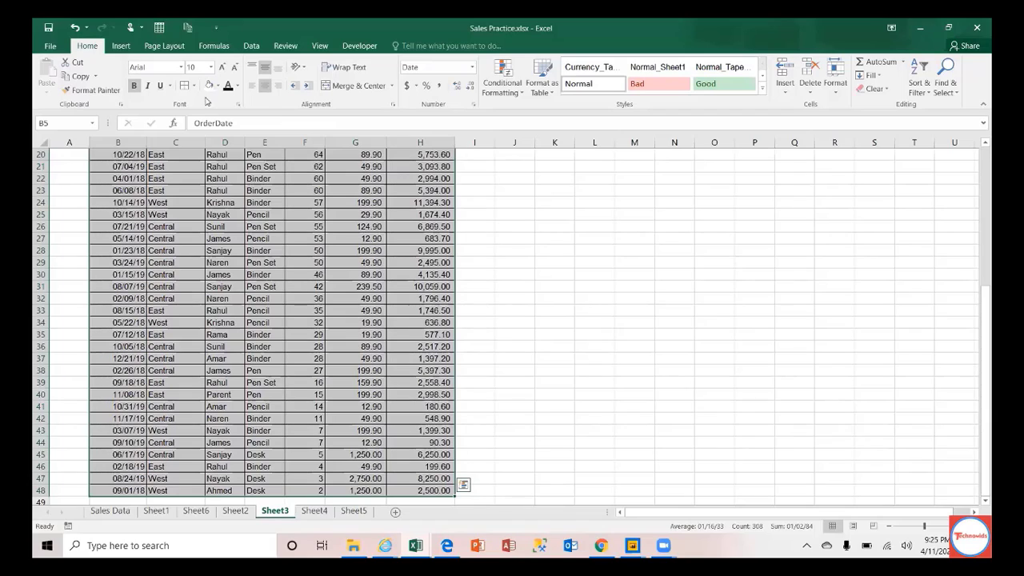
# Step: Insert a table from $B$5:$H$48 with headers, creating Table2
pyautogui.click(122, 46)
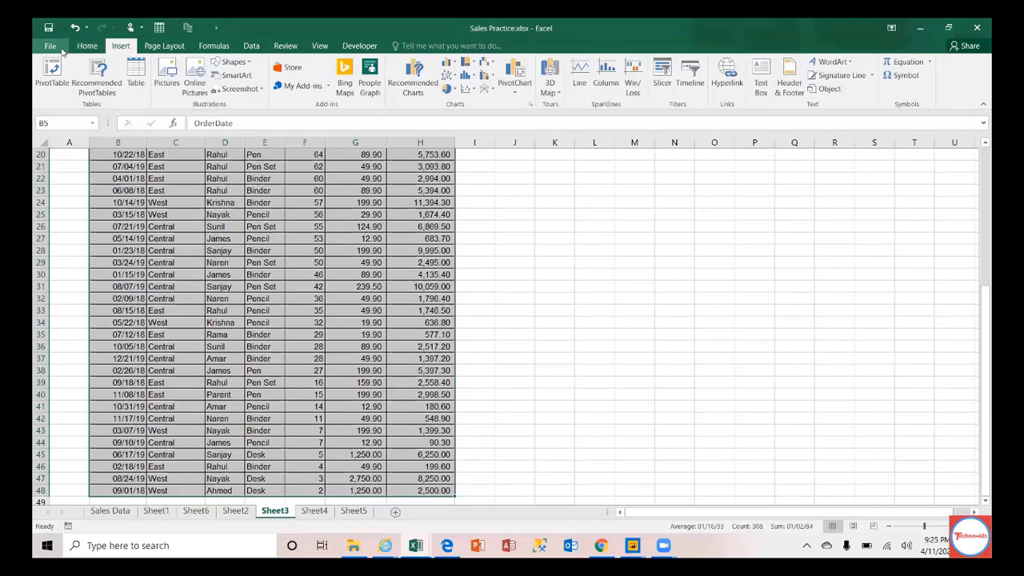
pyautogui.click(136, 72)
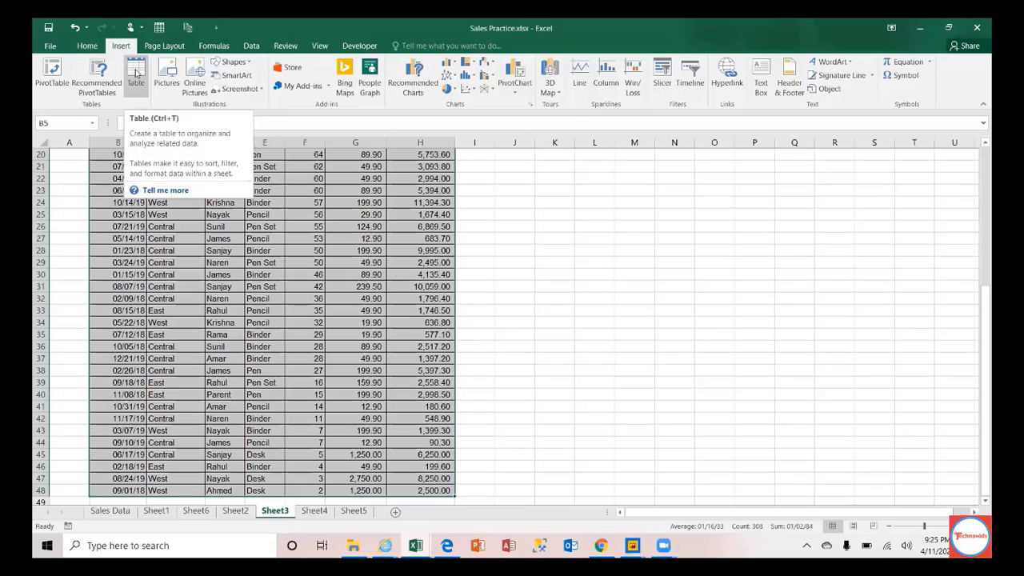
pyautogui.click(136, 72)
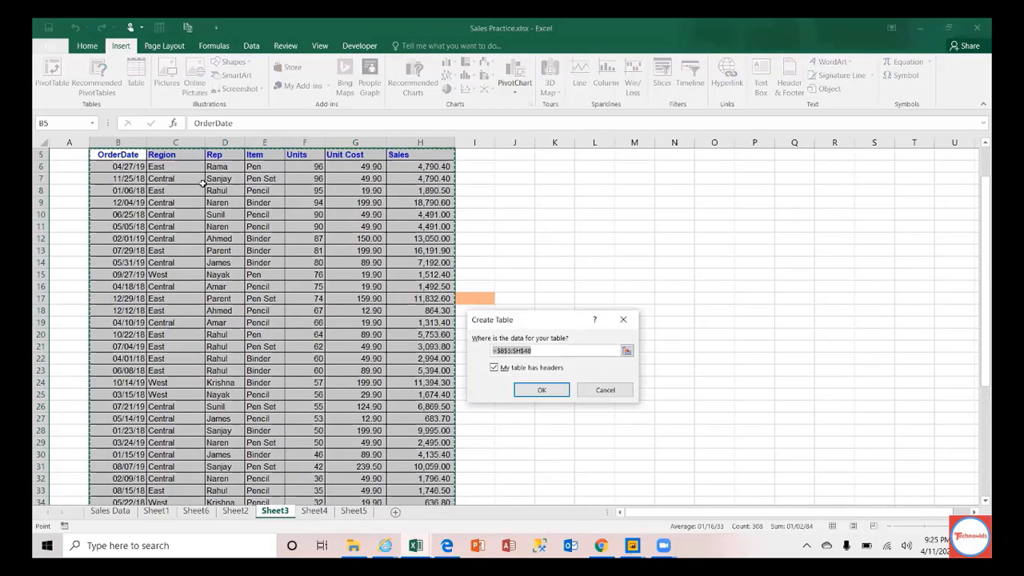
pyautogui.click(541, 390)
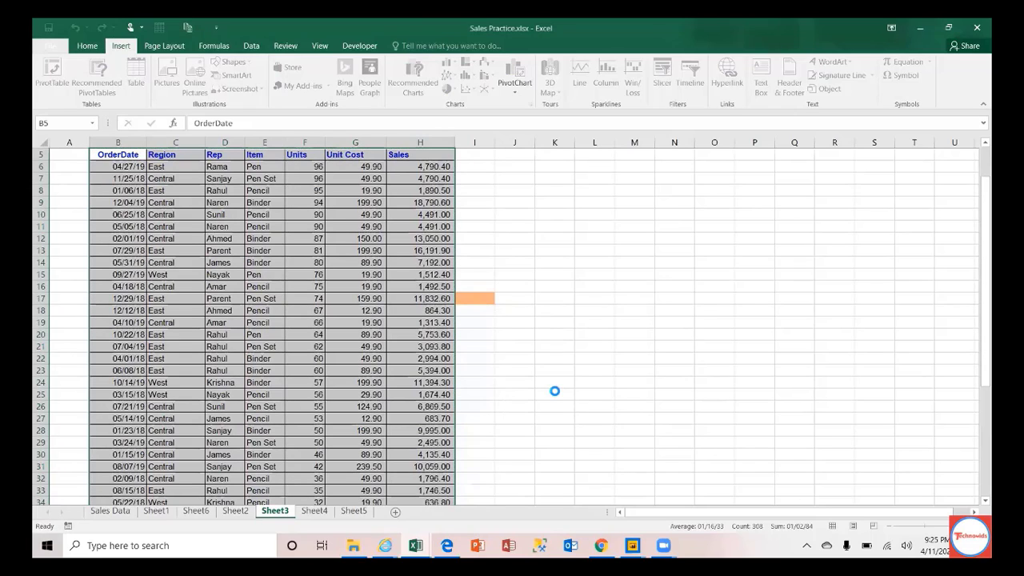
pyautogui.click(116, 216)
pyautogui.press('Up')
pyautogui.press('Up')
pyautogui.press('Up')
pyautogui.press('Up')
pyautogui.press('Up')
pyautogui.press('Up')
pyautogui.press('Up')
pyautogui.press('Up')
pyautogui.press('Up')
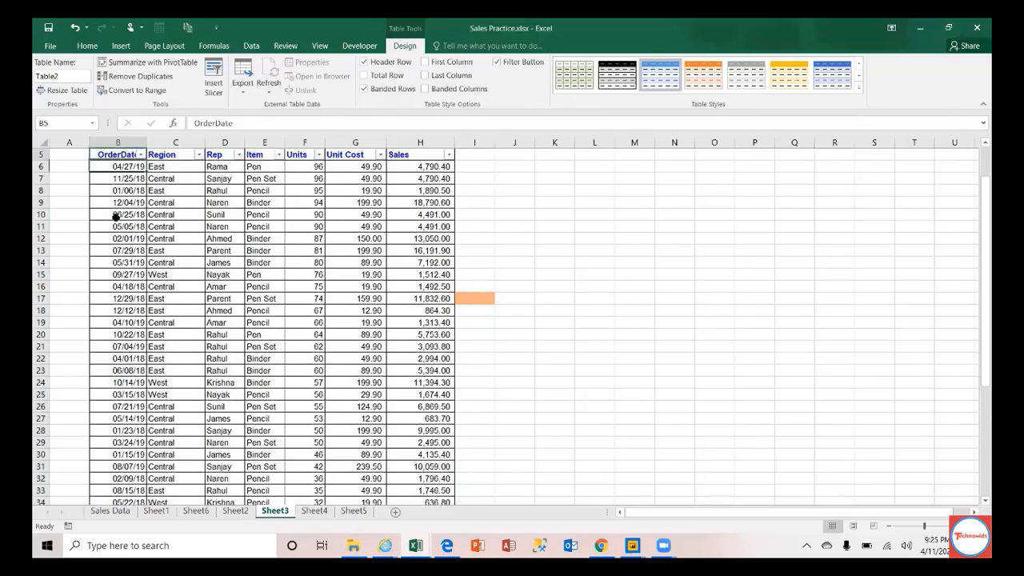
pyautogui.click(104, 203)
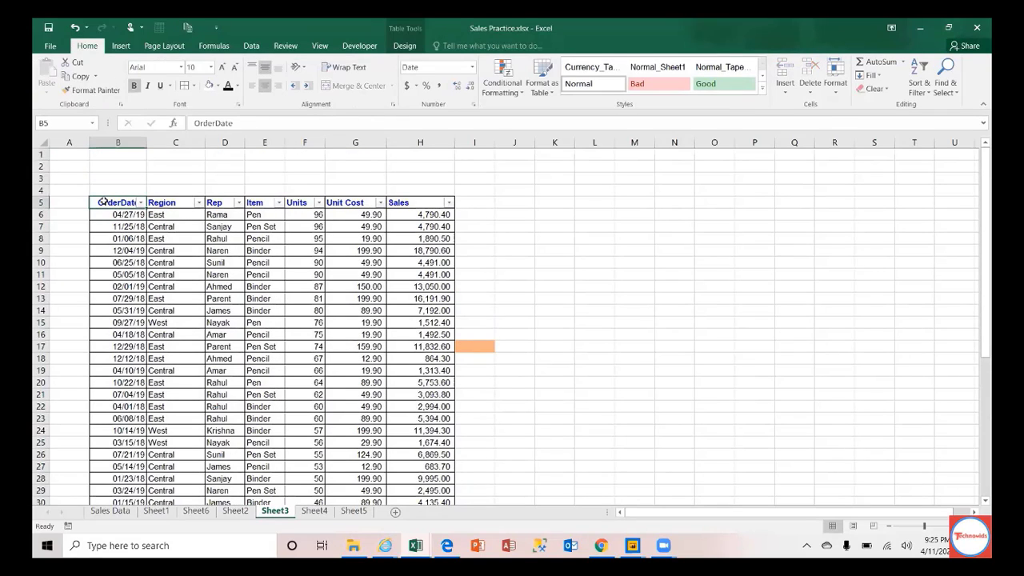
pyautogui.click(93, 123)
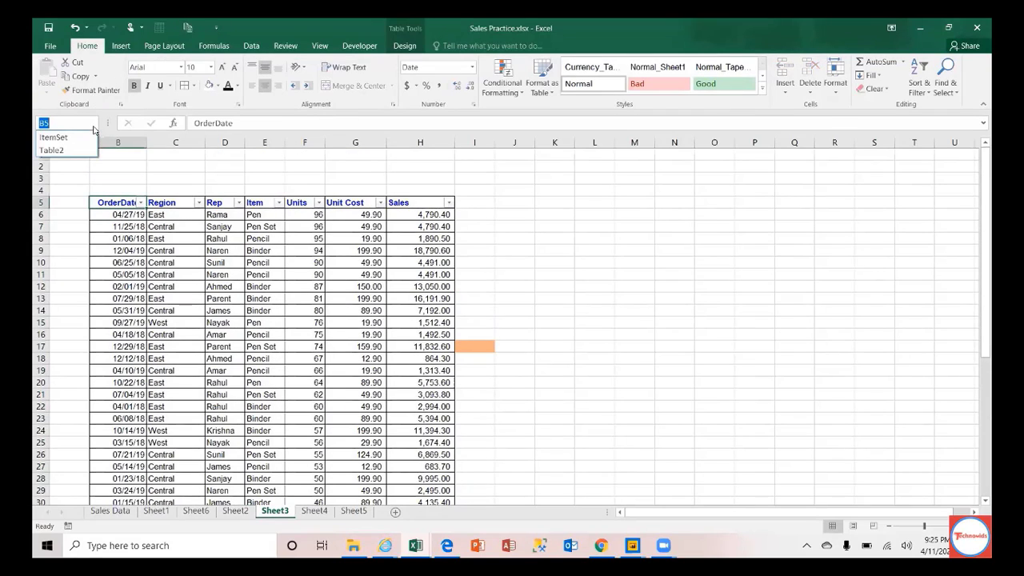
pyautogui.click(693, 169)
pyautogui.click(314, 512)
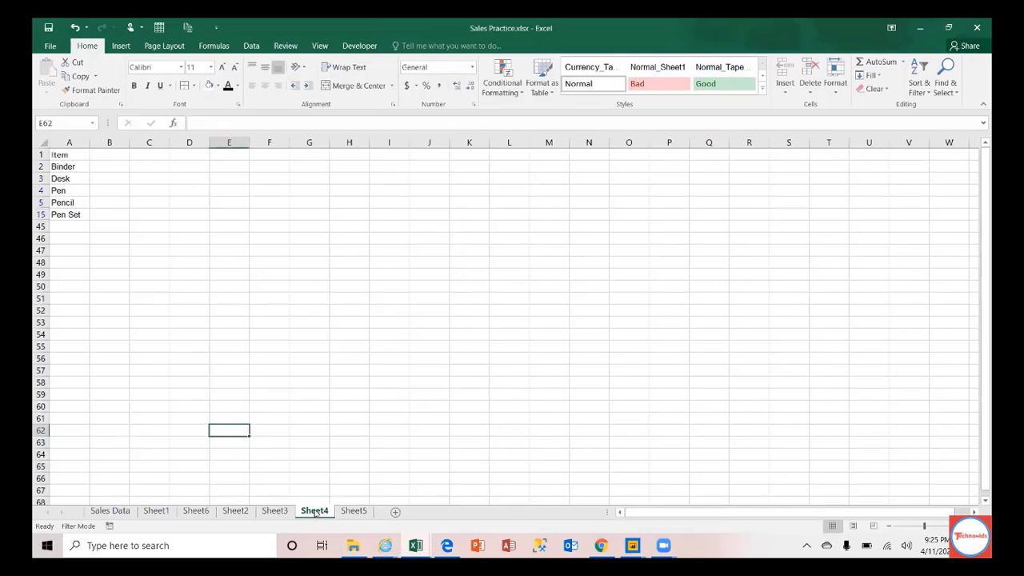
pyautogui.click(570, 385)
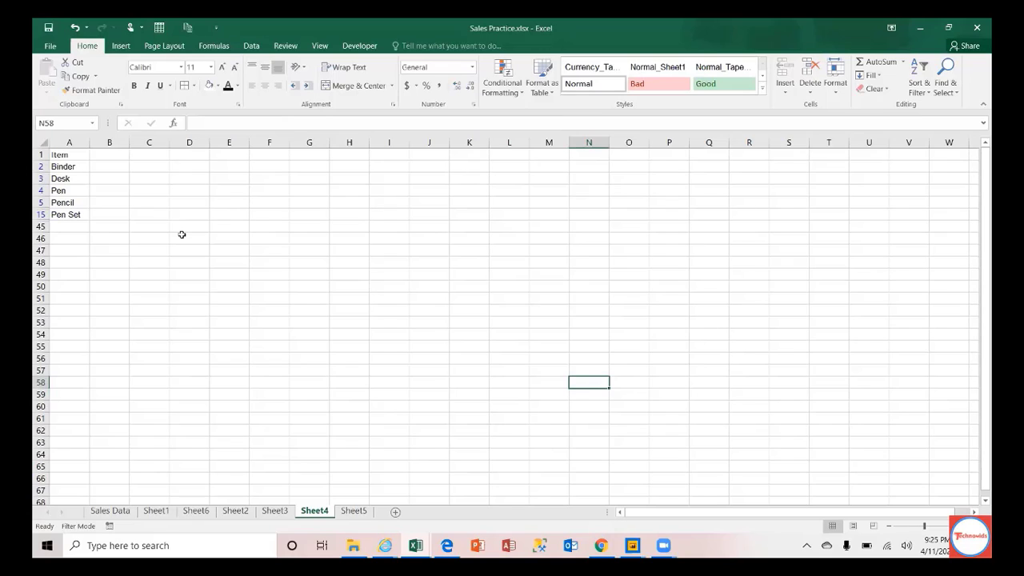
pyautogui.click(93, 124)
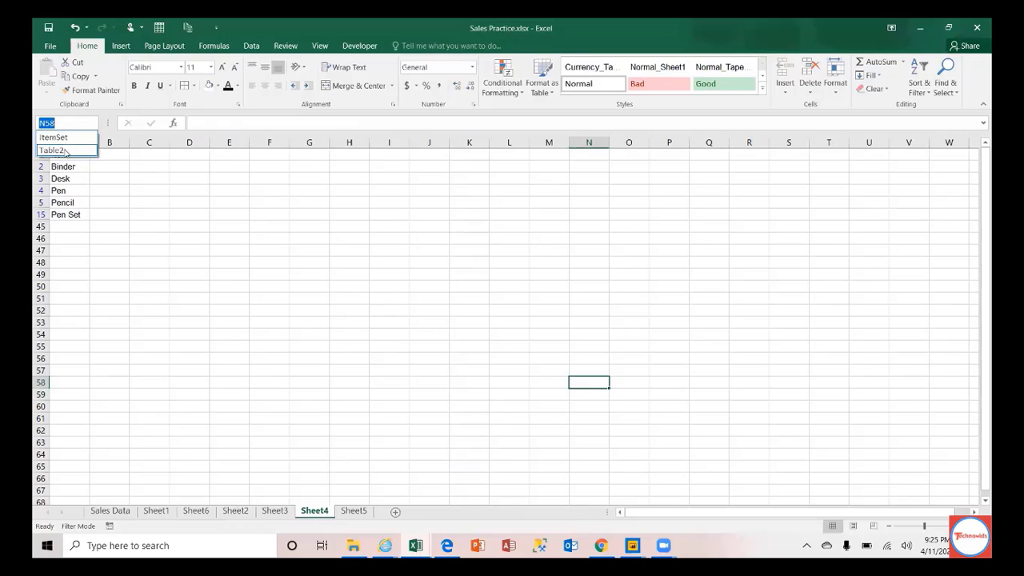
pyautogui.click(64, 151)
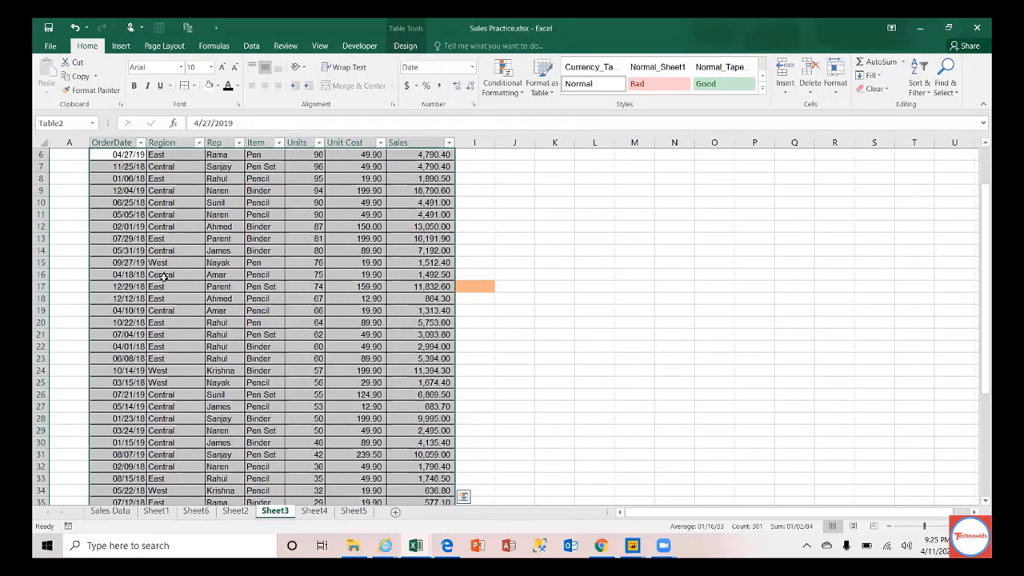
pyautogui.click(128, 250)
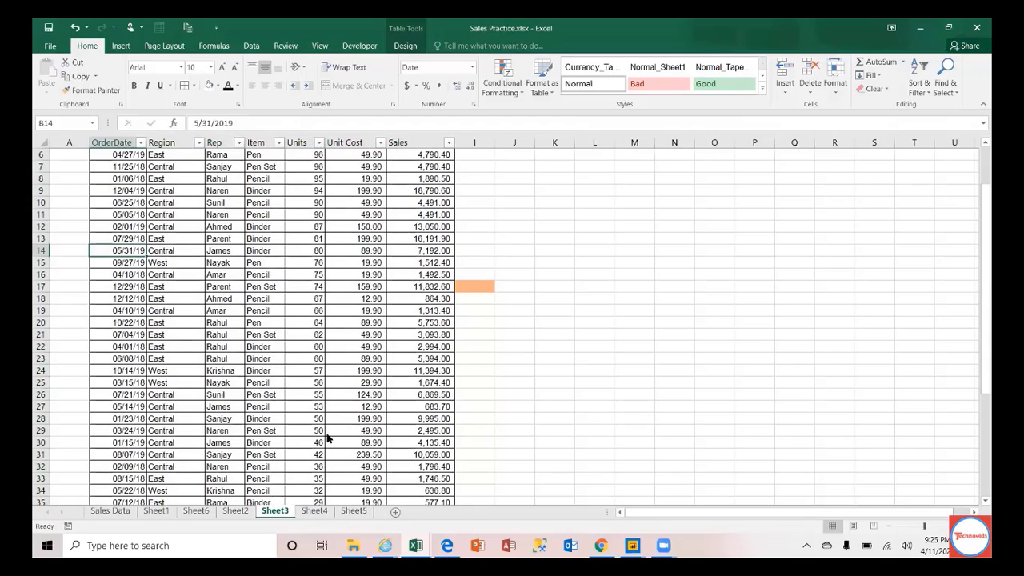
# Step: Rename the Sheet3 tab to 'Pivot-Table'
pyautogui.doubleClick(275, 512)
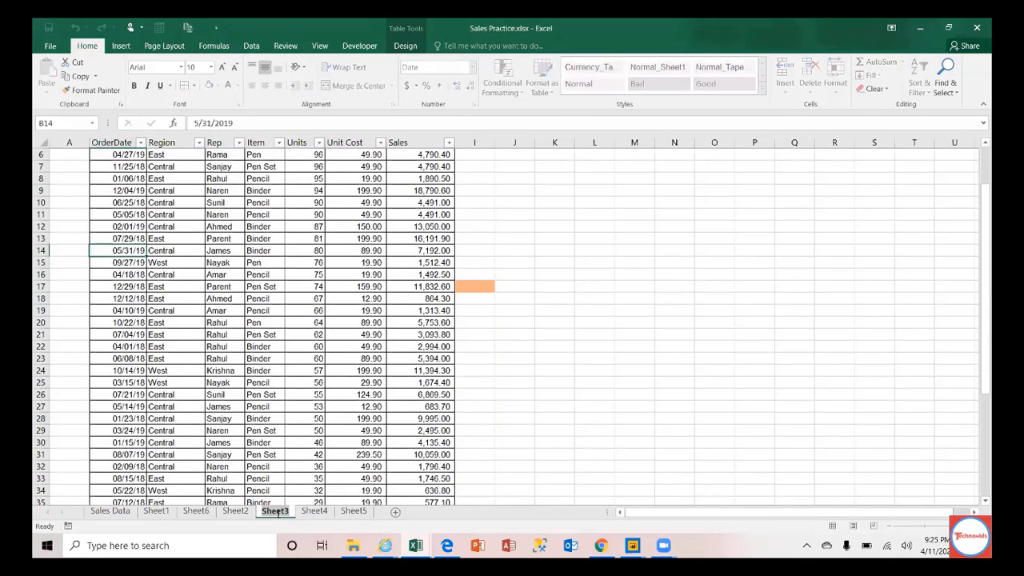
pyautogui.write('Pivot')
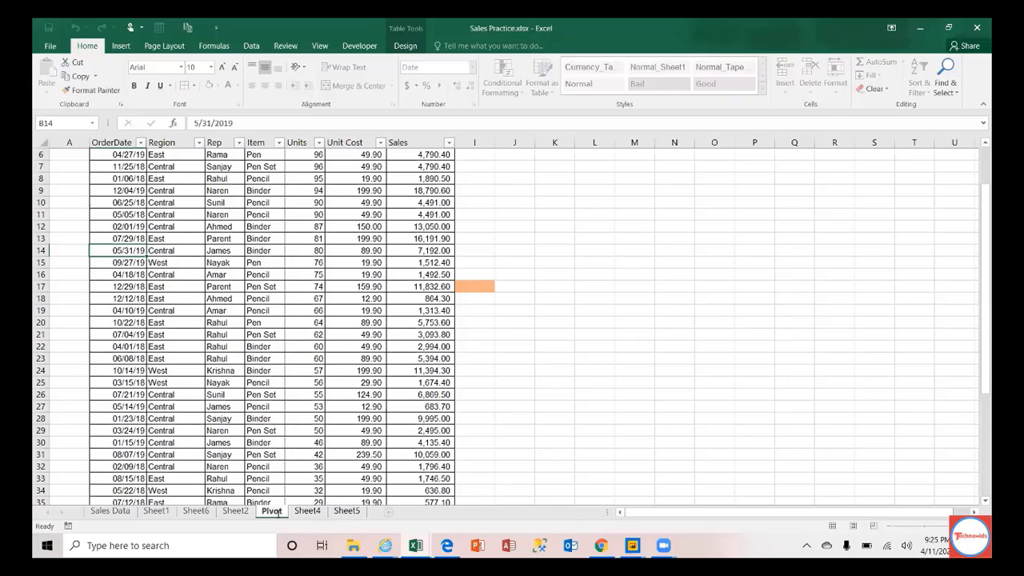
pyautogui.write('-Table')
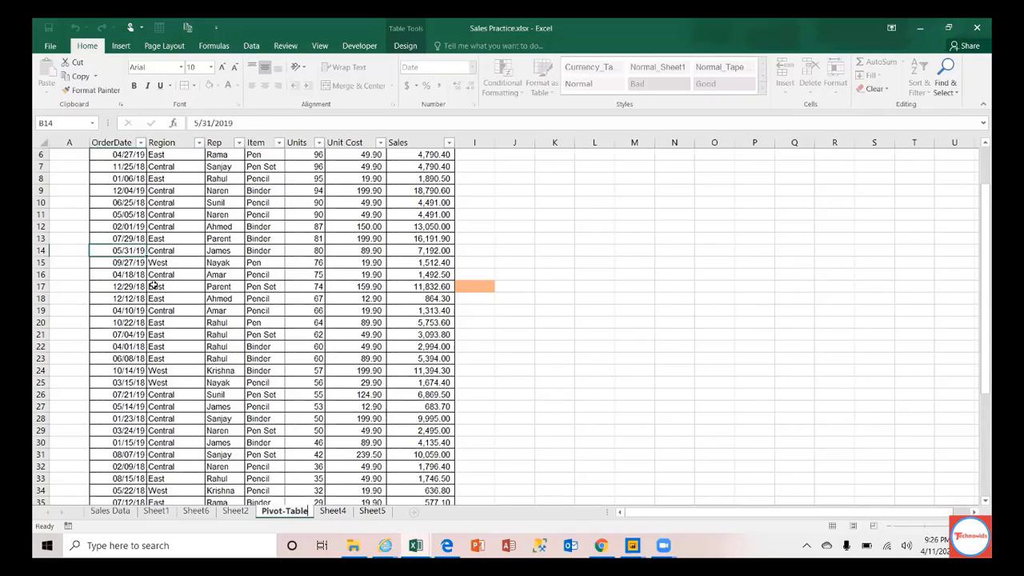
pyautogui.click(110, 190)
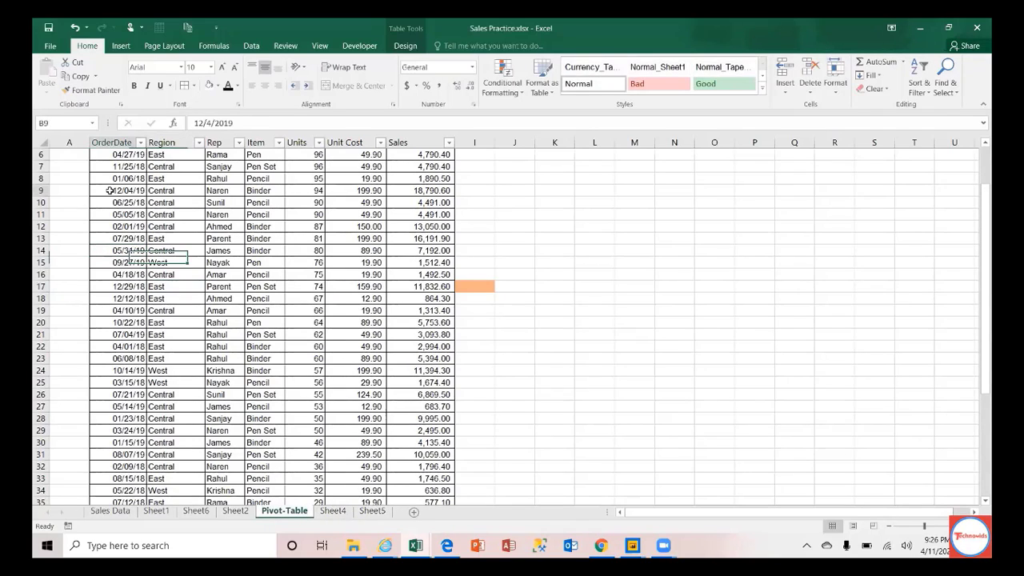
pyautogui.press('Up')
pyautogui.press('Up')
pyautogui.press('Up')
# Step: Select B5:H48 and apply a Light style from Format as Table
pyautogui.scroll(1, 110, 191)
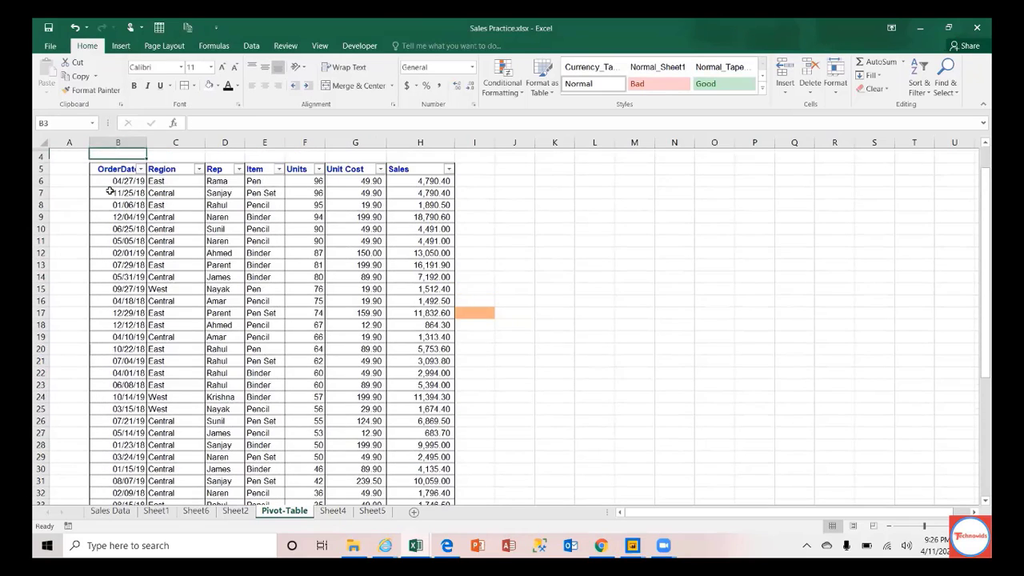
pyautogui.press('Up')
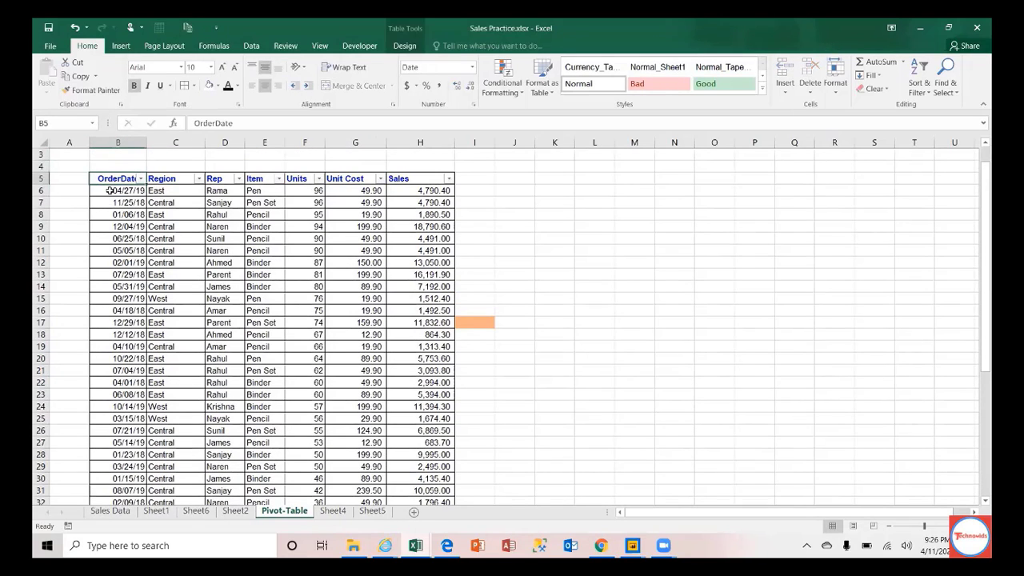
pyautogui.hotkey('ctrl', 'shift', 'Down')
pyautogui.hotkey('ctrl', 'shift', 'Right')
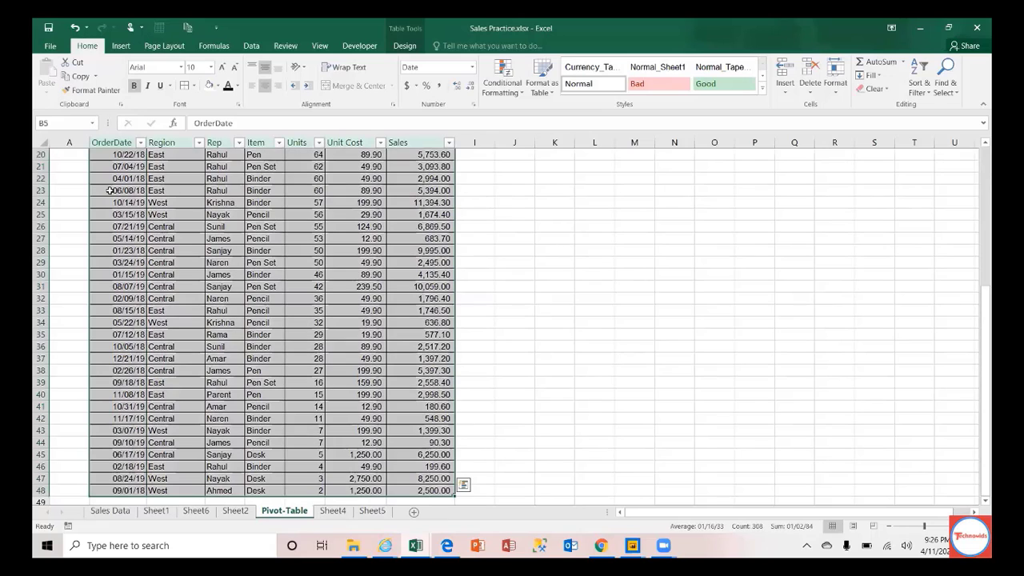
pyautogui.click(540, 88)
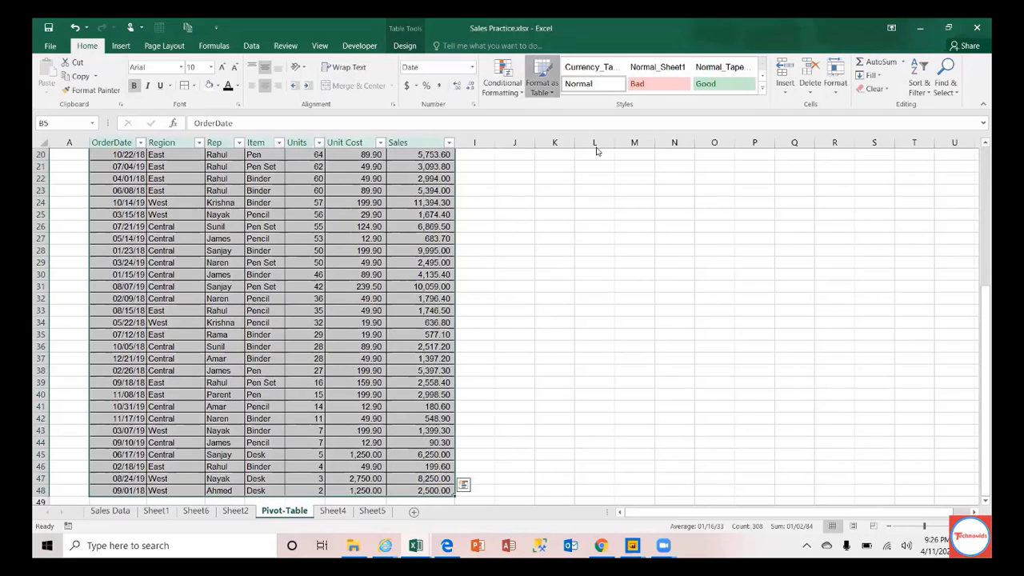
pyautogui.click(591, 167)
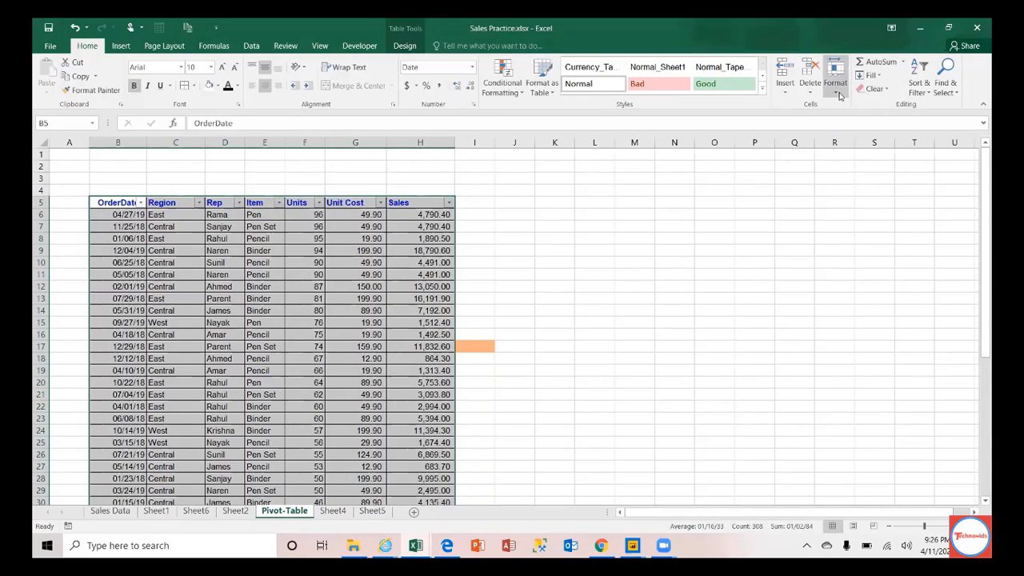
# Step: Clear the table's formats and apply an orange Medium table style
pyautogui.click(887, 94)
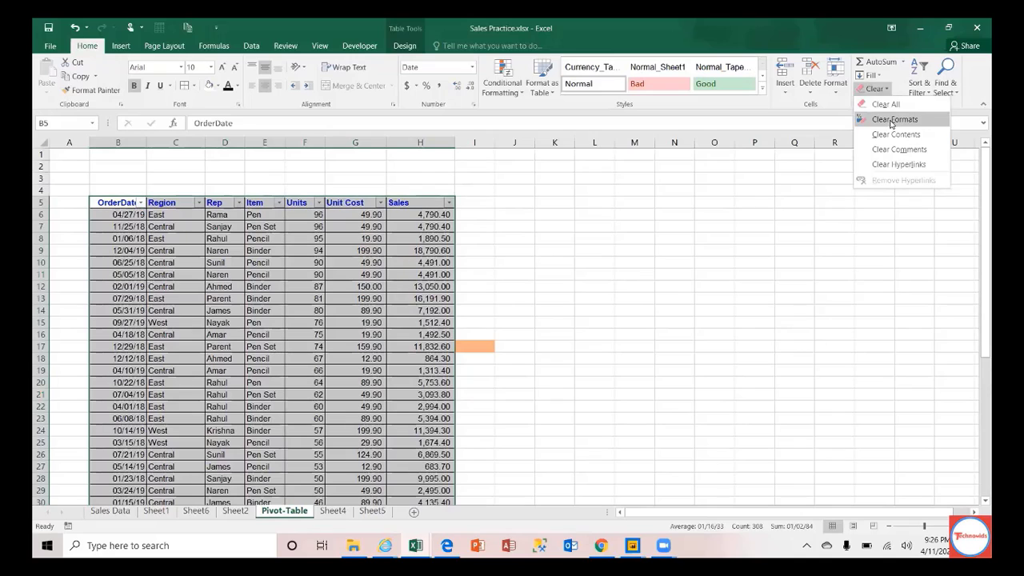
pyautogui.click(880, 119)
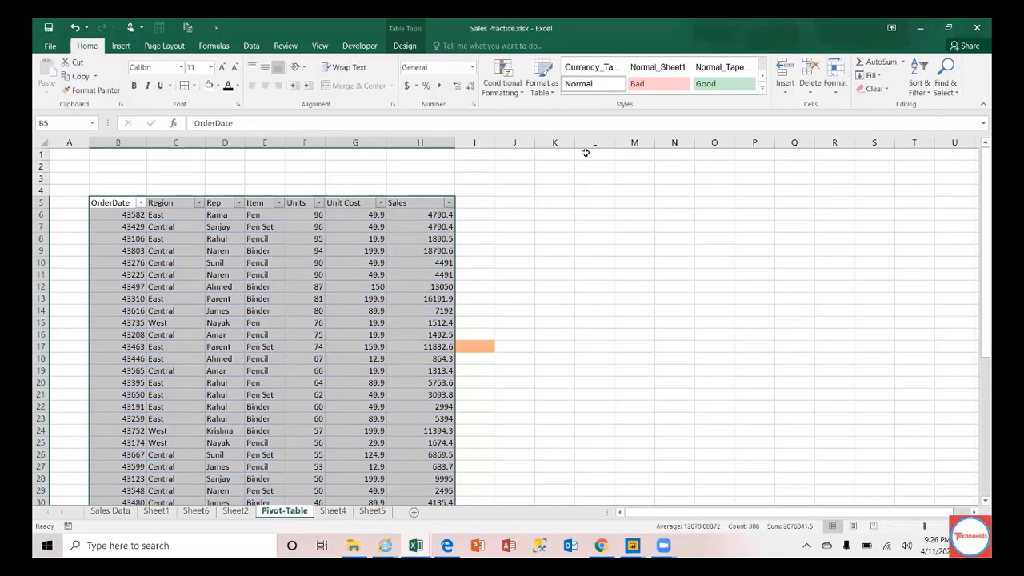
pyautogui.click(544, 90)
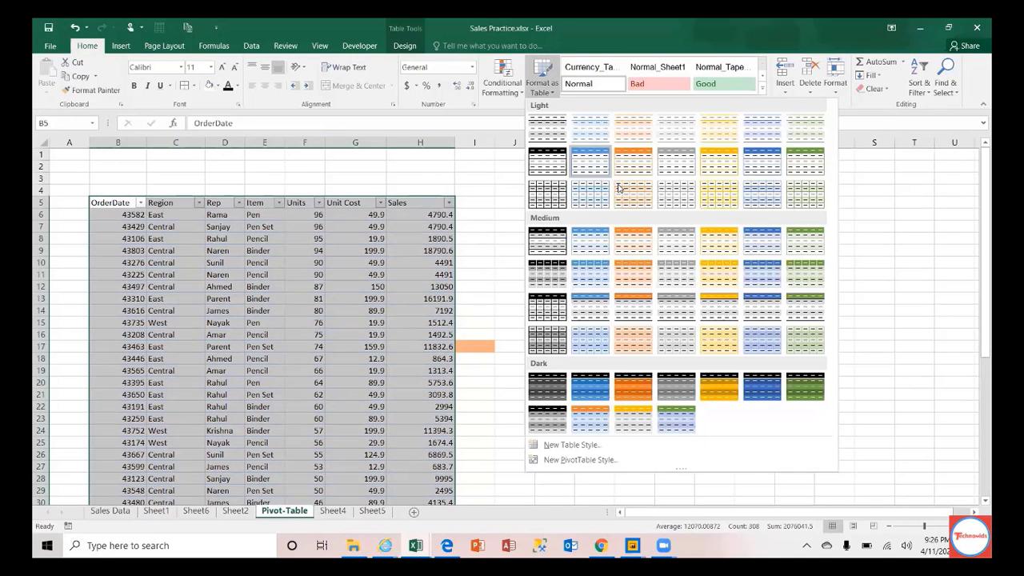
pyautogui.click(620, 237)
# Step: Format the OrderDate column B as Short Date
pyautogui.click(120, 142)
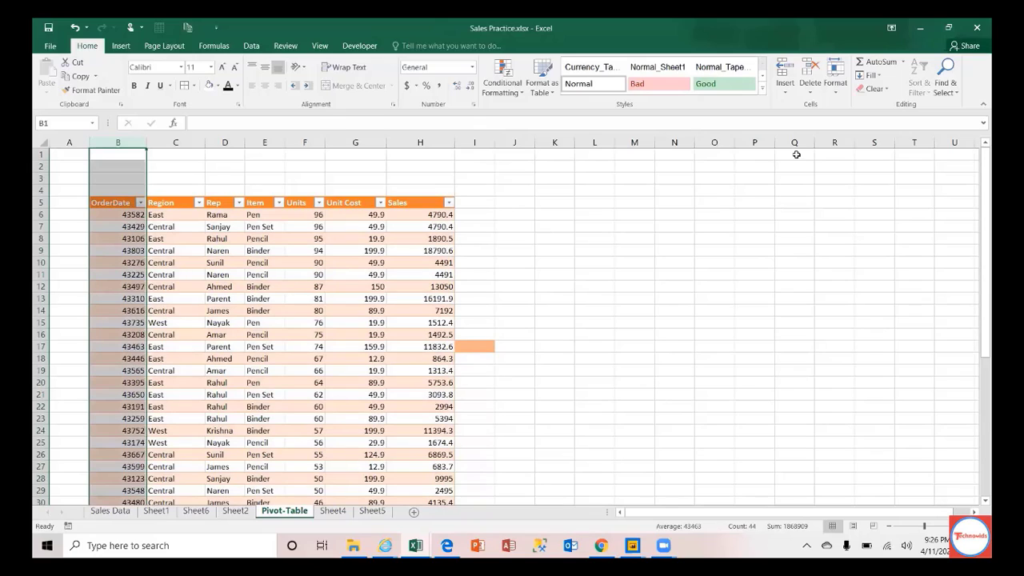
pyautogui.click(887, 93)
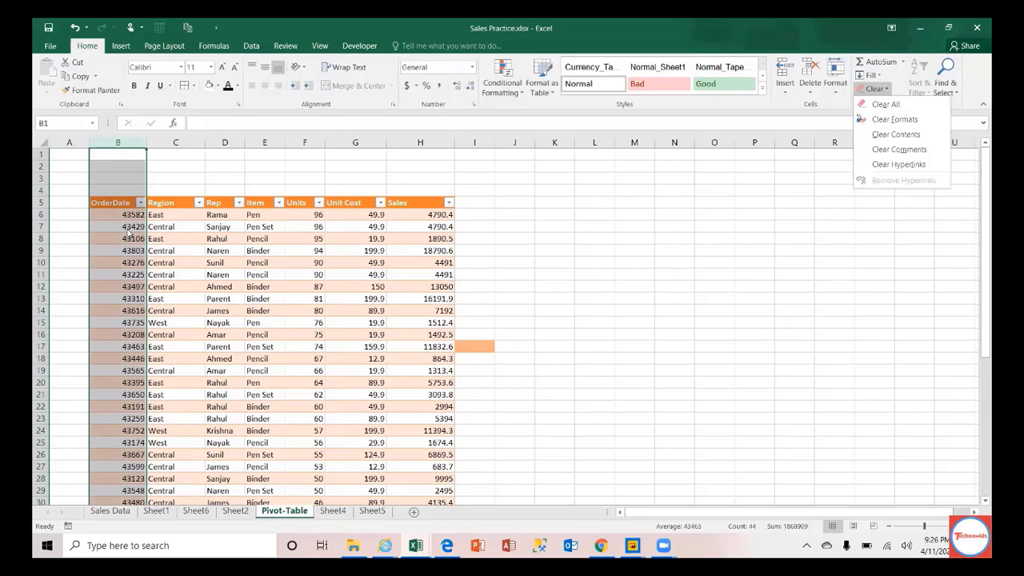
pyautogui.click(473, 69)
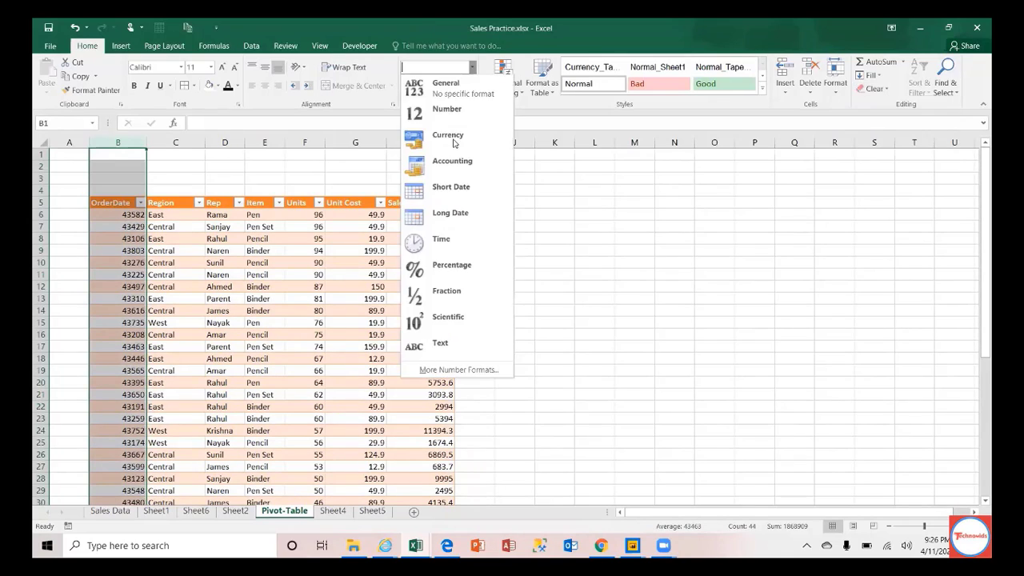
pyautogui.click(444, 186)
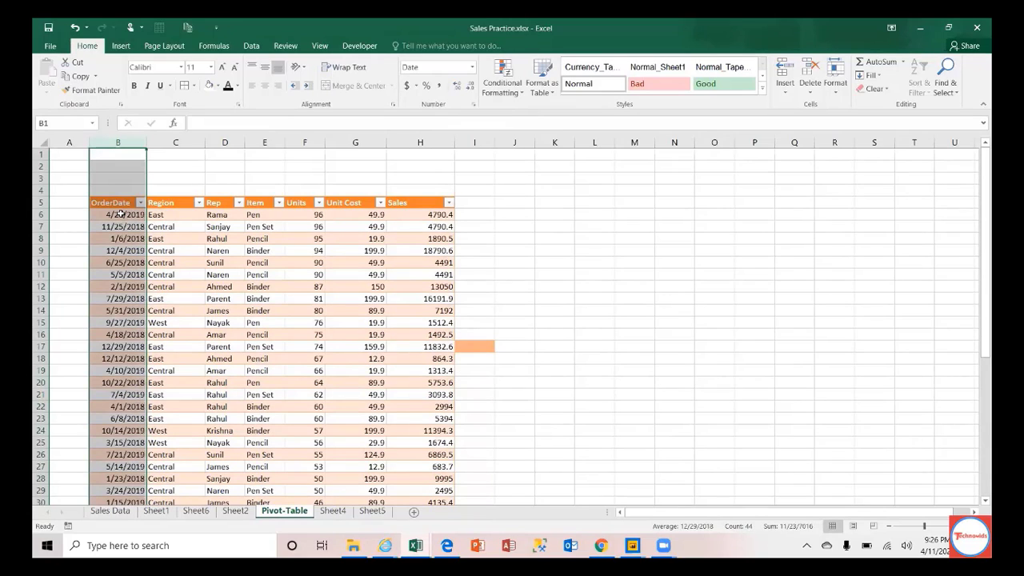
pyautogui.click(120, 215)
pyautogui.click(119, 205)
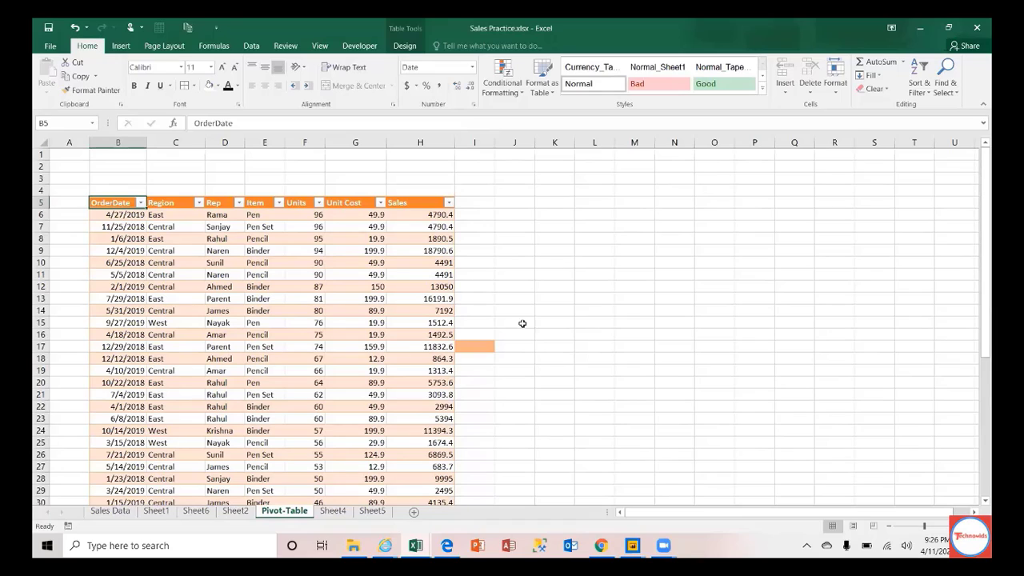
# Step: Enter the header 'Net Profit' in I5 so the table expands to column I
pyautogui.click(475, 200)
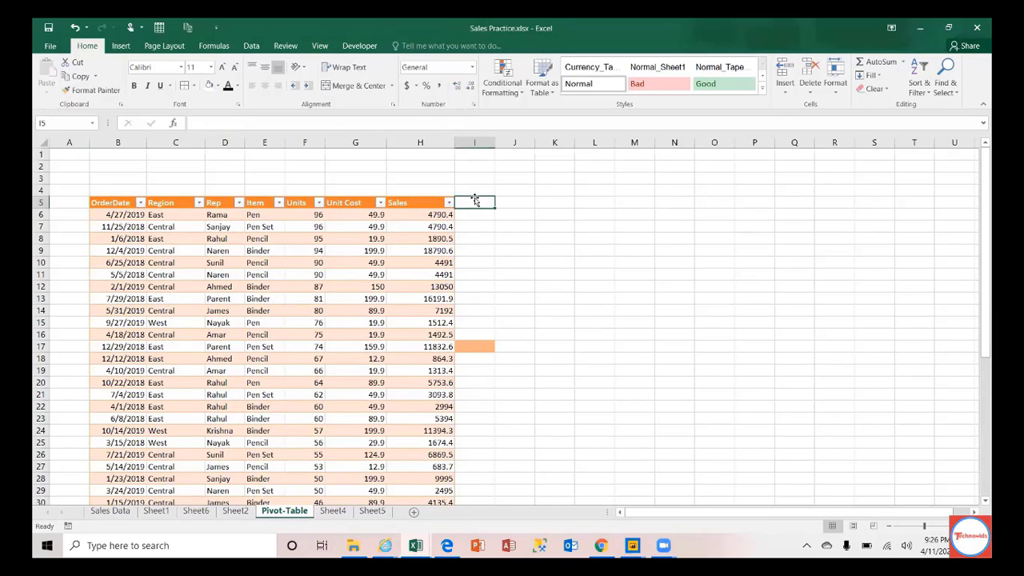
pyautogui.write('Net Profit')
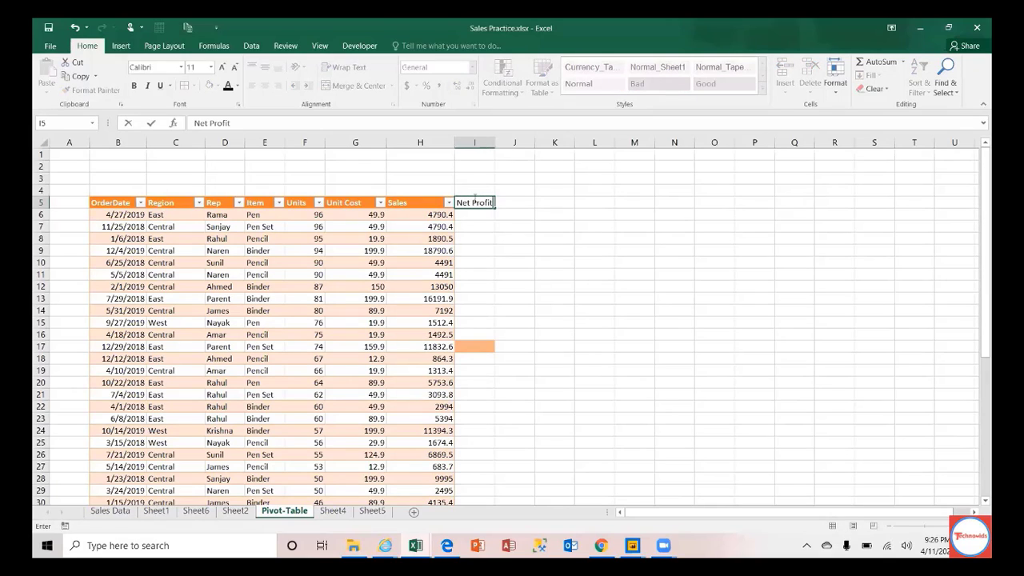
pyautogui.press('Return')
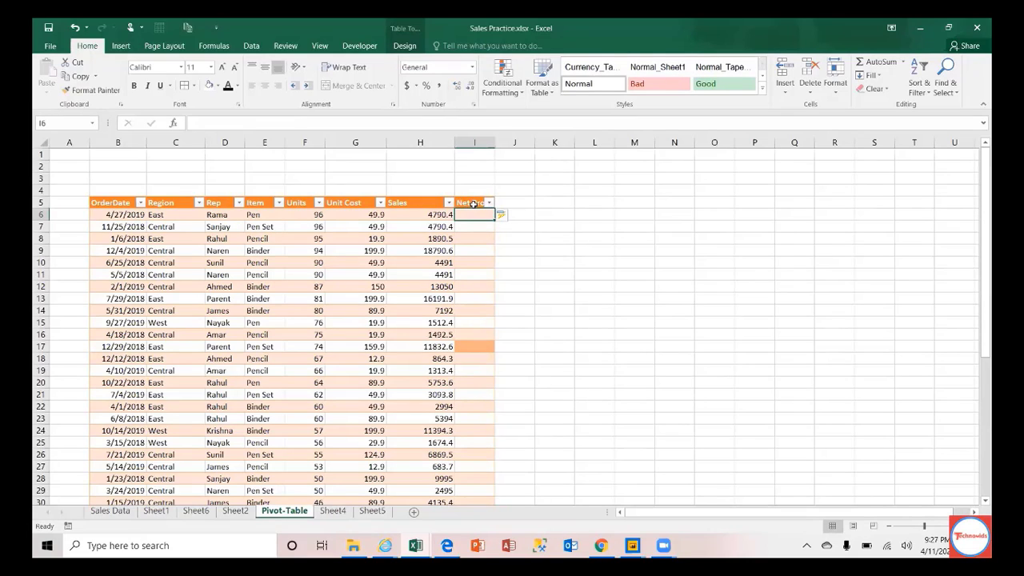
pyautogui.click(114, 203)
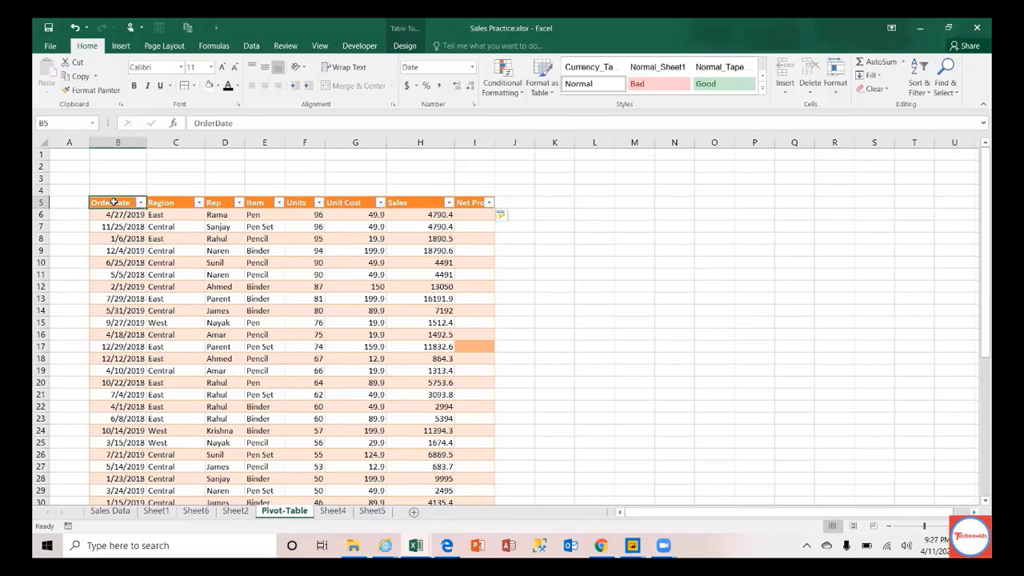
pyautogui.click(126, 422)
# Step: Add row 49 below the table with date 4/11/2020 and region East
pyautogui.hotkey('ctrl', 'Down')
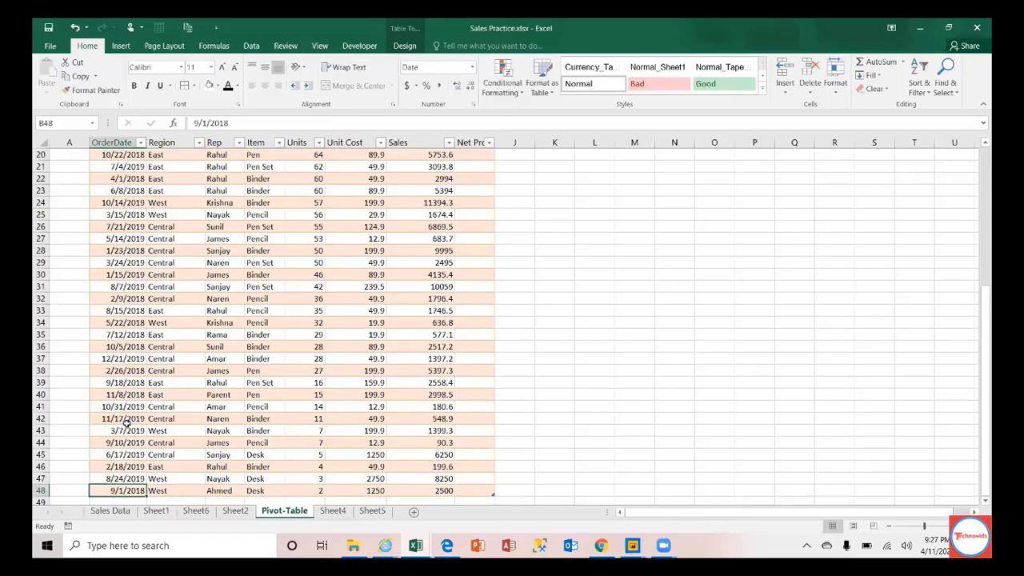
pyautogui.press('Down')
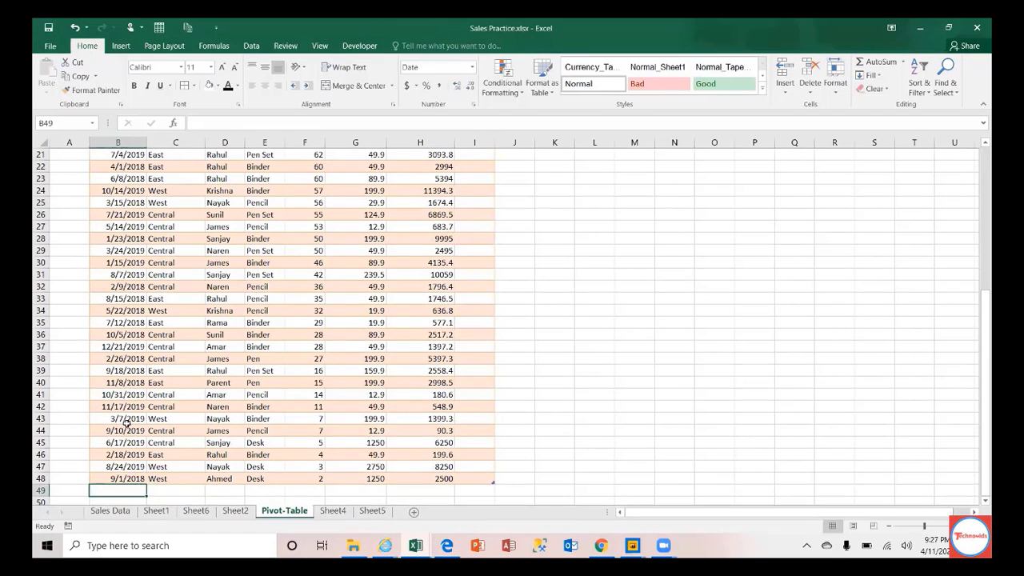
pyautogui.write('4/11')
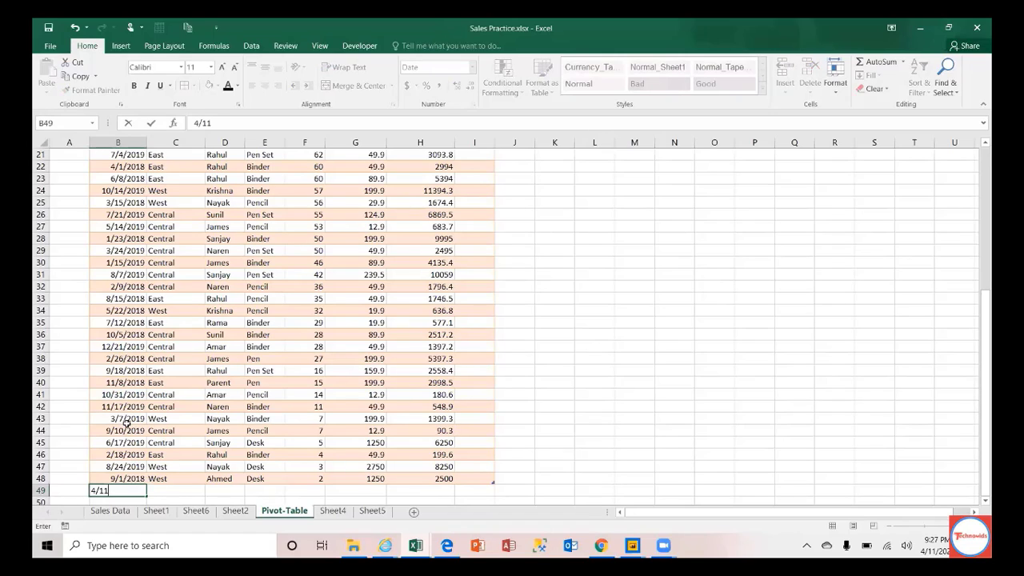
pyautogui.write('/2020')
pyautogui.press('Tab')
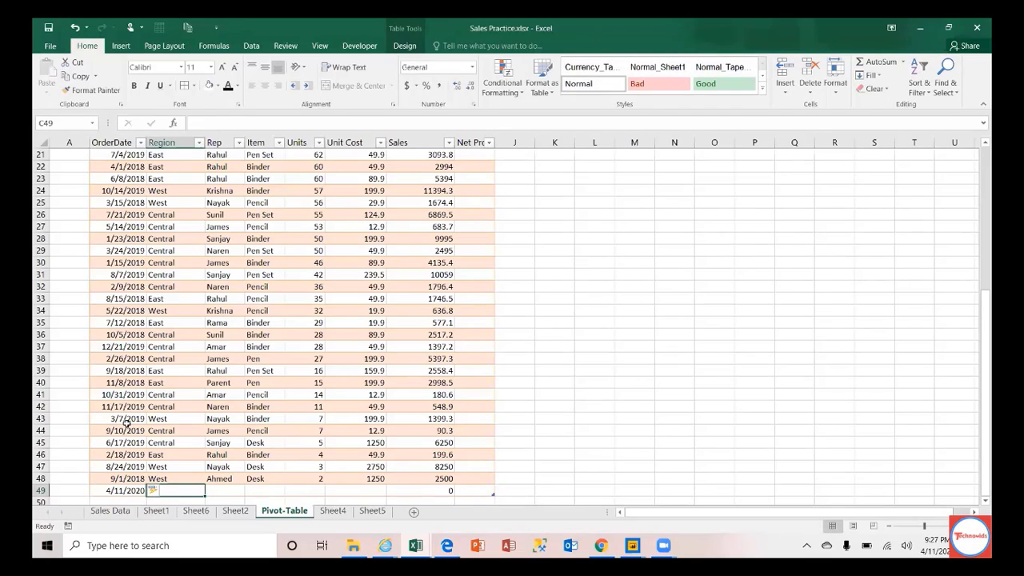
pyautogui.write('East')
pyautogui.press('Return')
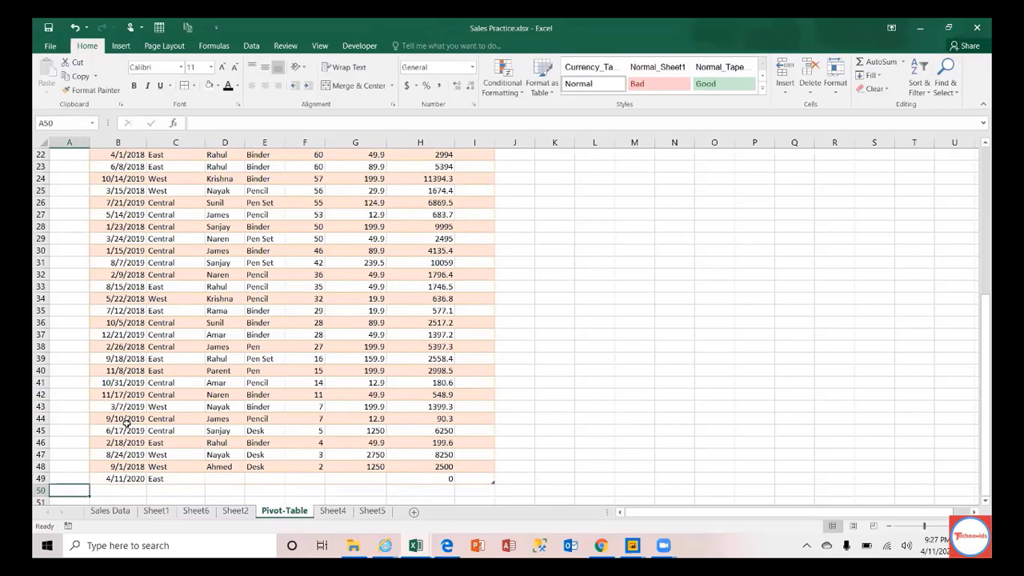
pyautogui.press('Up')
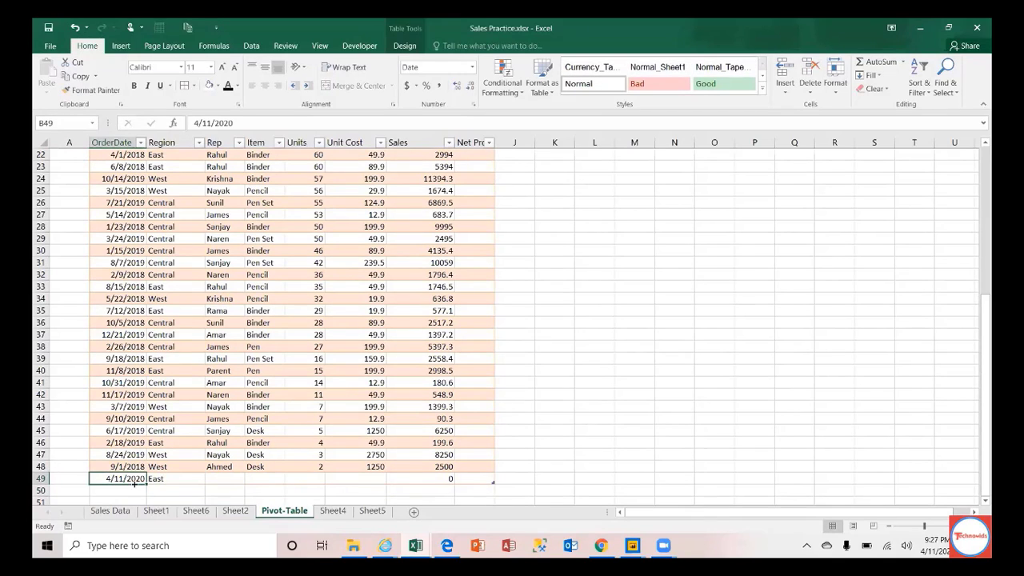
# Step: Fill-drag the date so B50 gets 4/12/2020, then select Table2 from the Name Box
pyautogui.moveTo(146, 482); pyautogui.dragTo(142, 491)
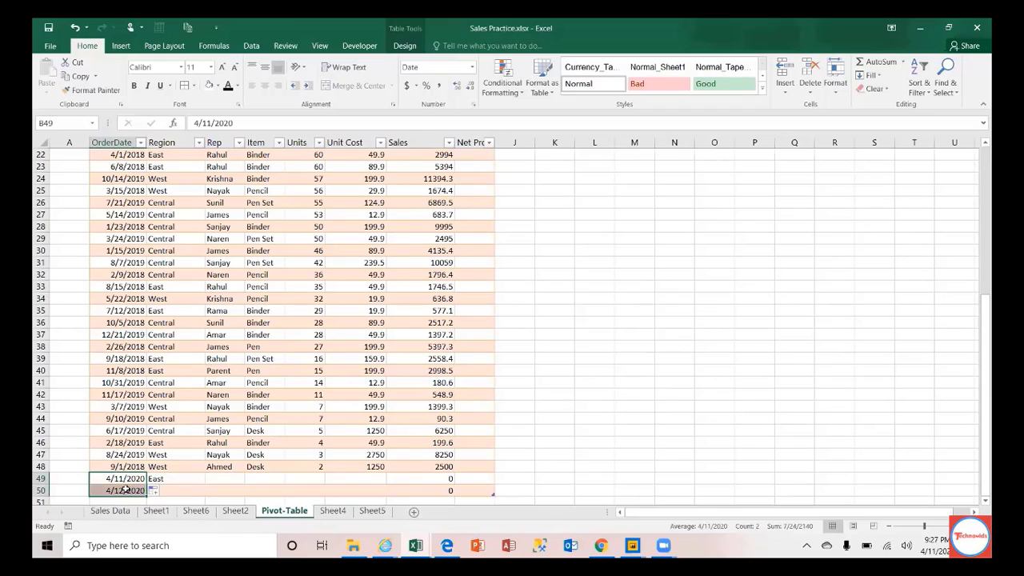
pyautogui.click(137, 487)
pyautogui.click(121, 478)
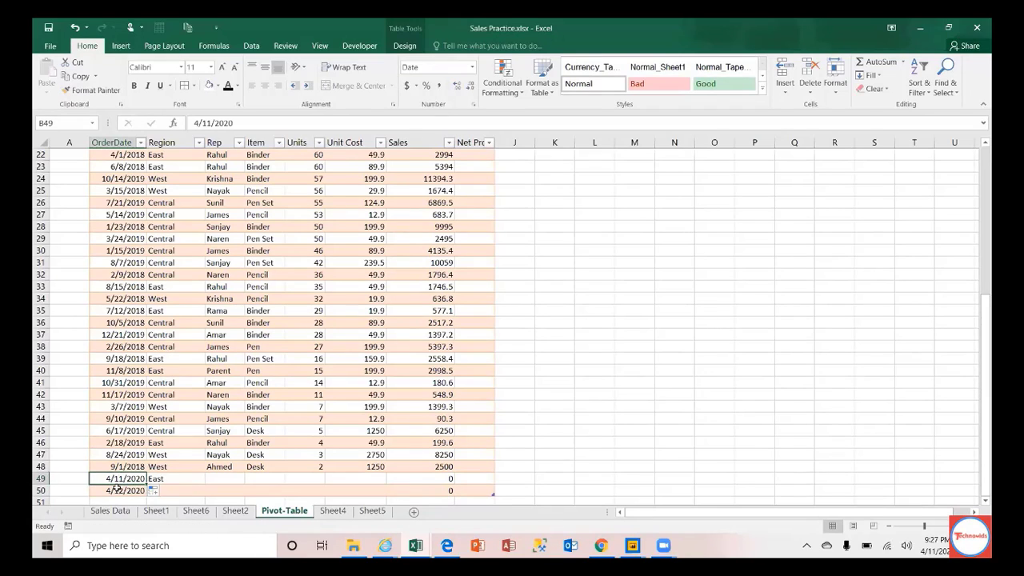
pyautogui.click(117, 488)
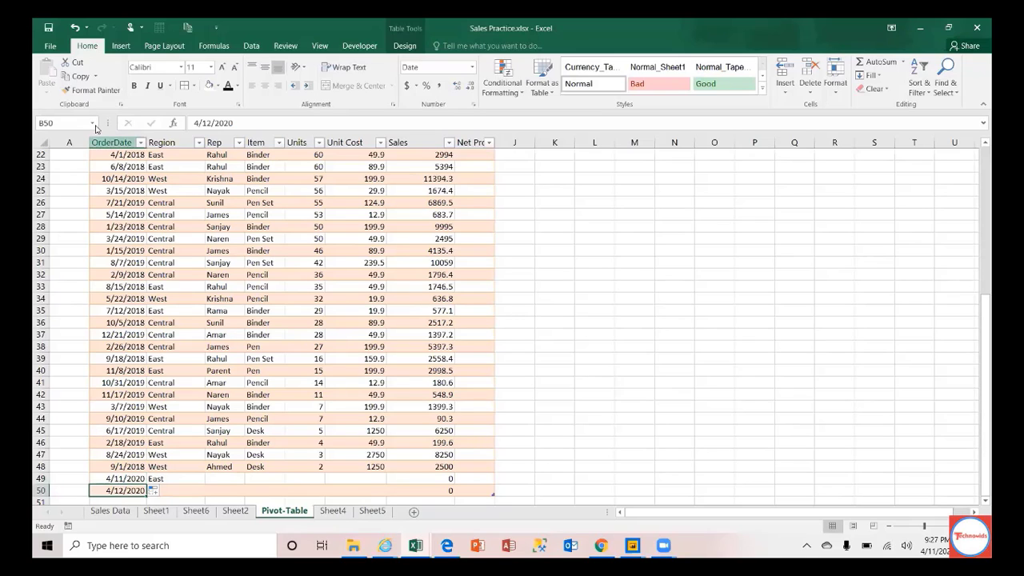
pyautogui.click(93, 126)
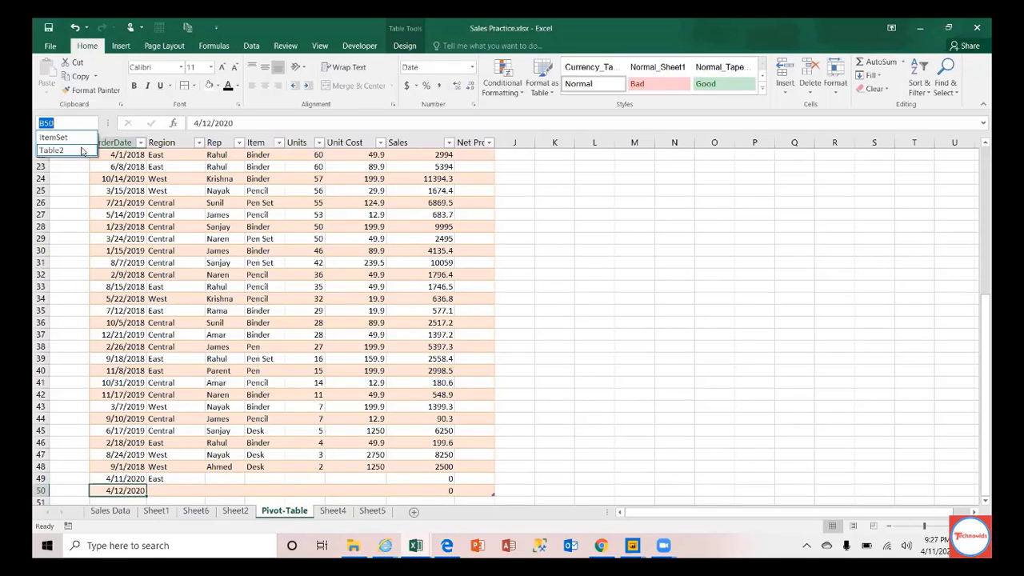
pyautogui.click(81, 146)
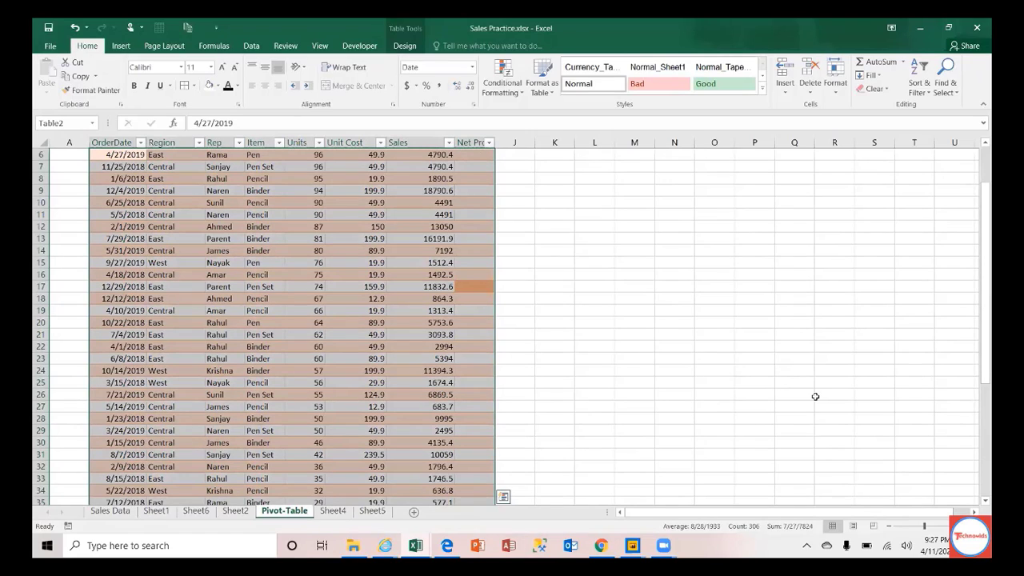
pyautogui.click(982, 400)
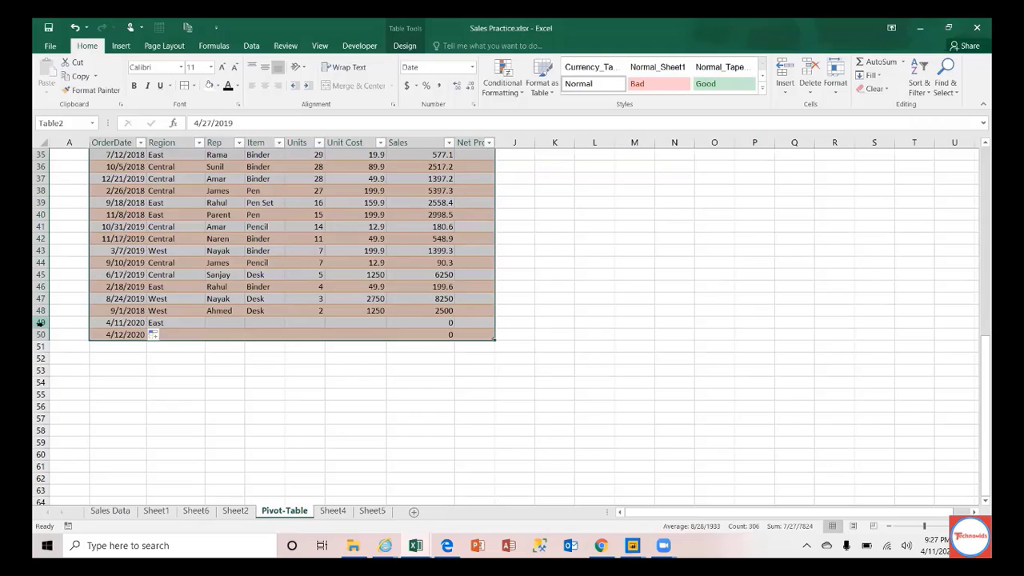
# Step: Delete the two test rows 49 and 50 from the table
pyautogui.moveTo(38, 323); pyautogui.dragTo(38, 334)
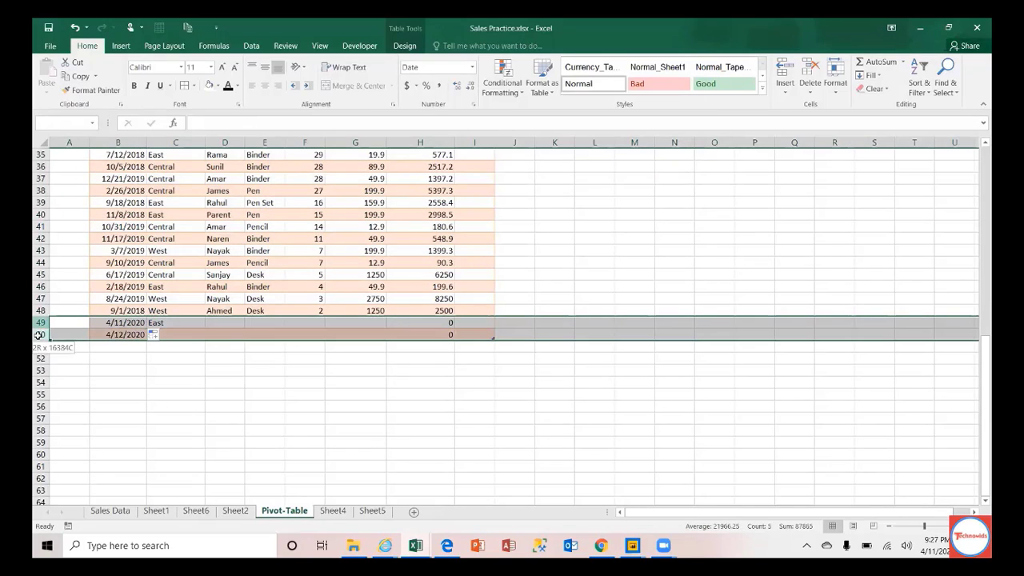
pyautogui.rightClick(81, 332)
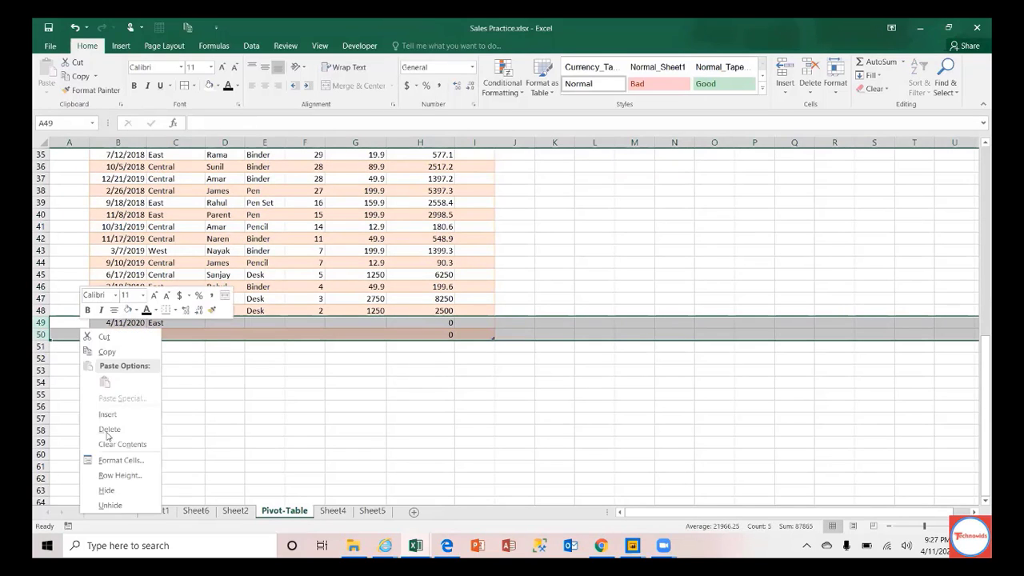
pyautogui.click(110, 430)
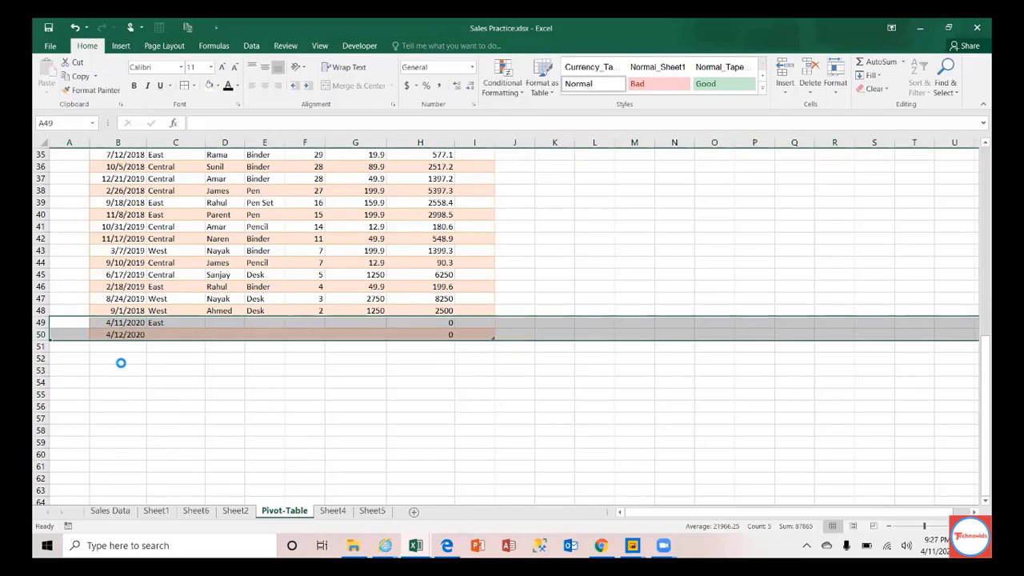
pyautogui.click(116, 311)
pyautogui.hotkey('ctrl', 'Up')
pyautogui.hotkey('ctrl', 'Up')
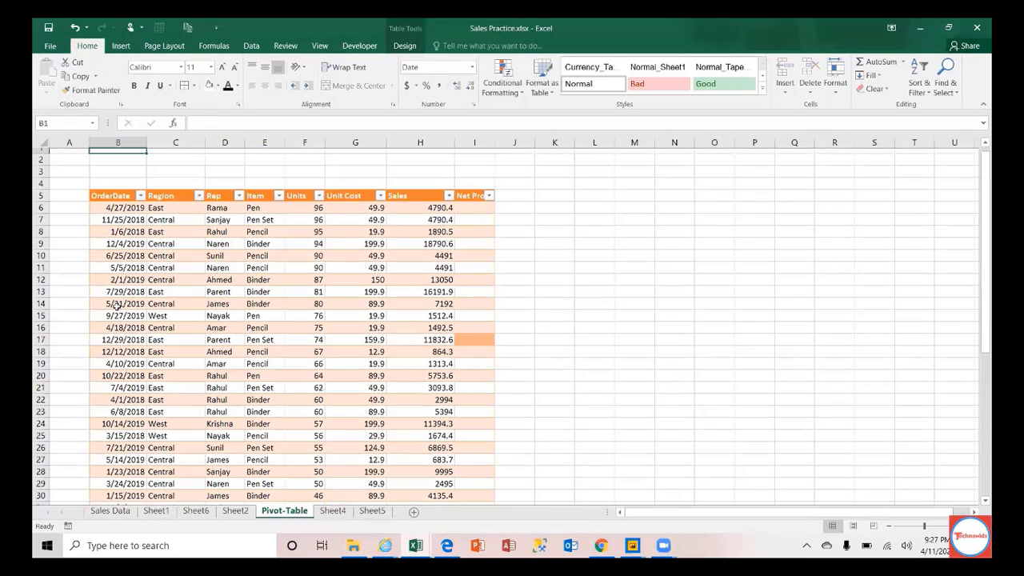
# Step: Delete the Net Profit column I
pyautogui.click(475, 142)
pyautogui.rightClick(474, 141)
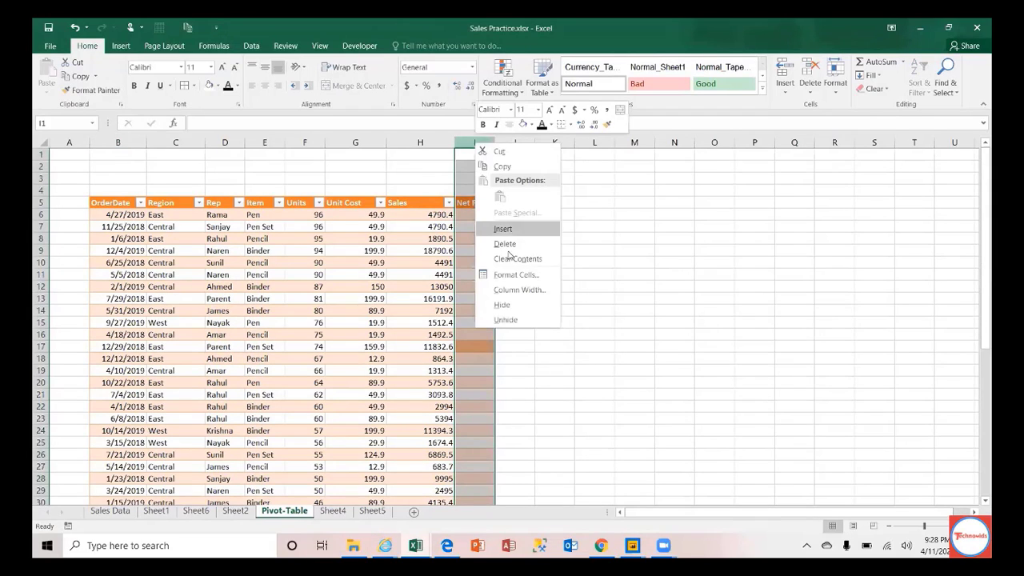
pyautogui.click(506, 244)
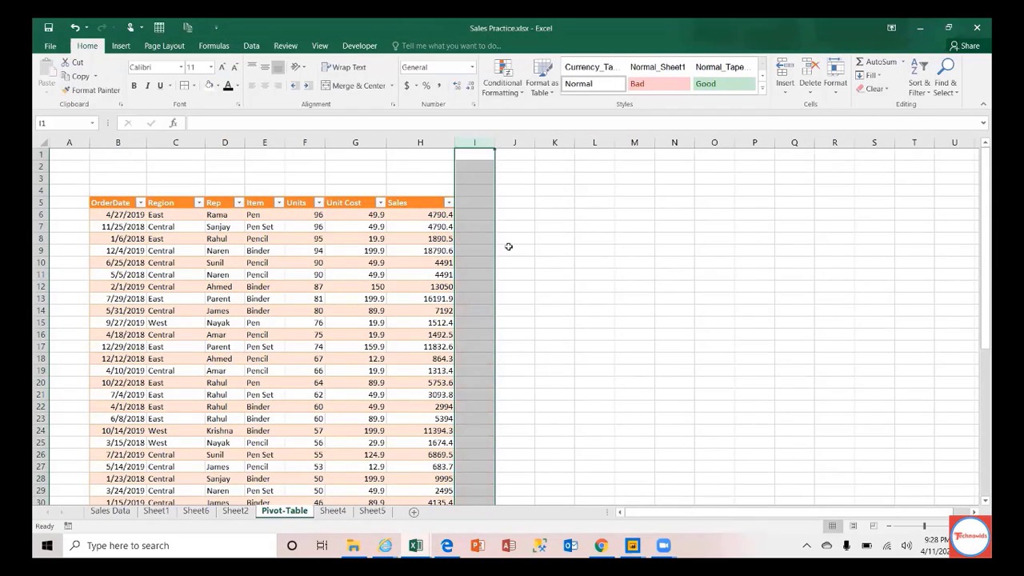
pyautogui.click(120, 203)
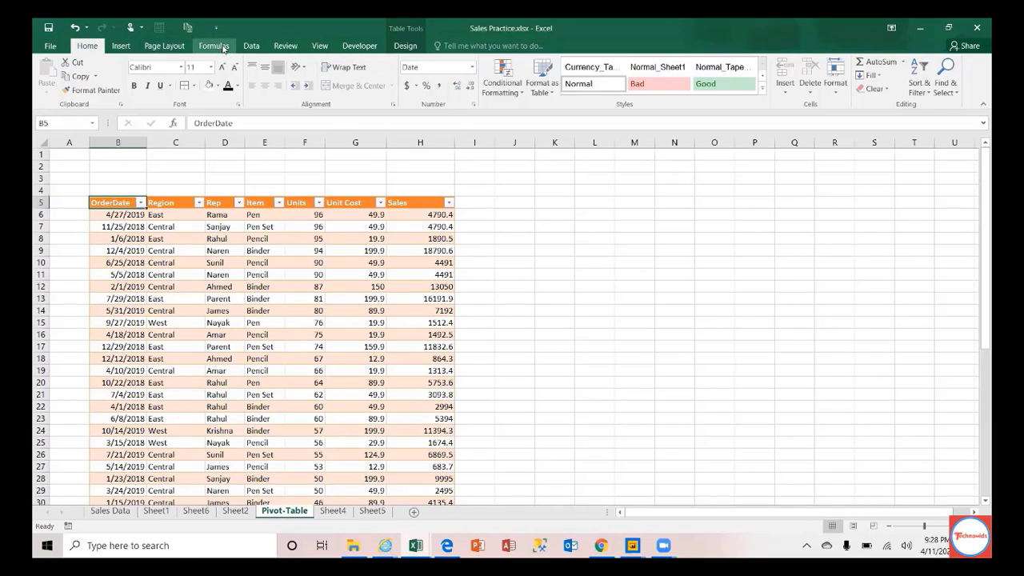
# Step: Check the sales table's extent, ending with the OrderDate header cell selected
pyautogui.click(120, 46)
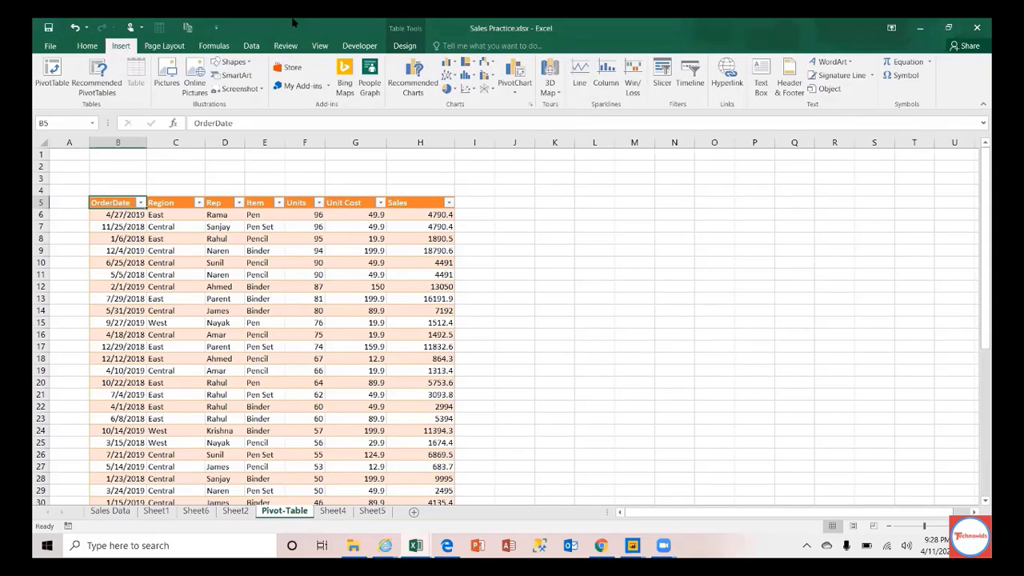
pyautogui.press('Down')
pyautogui.hotkey('ctrl', 'Down')
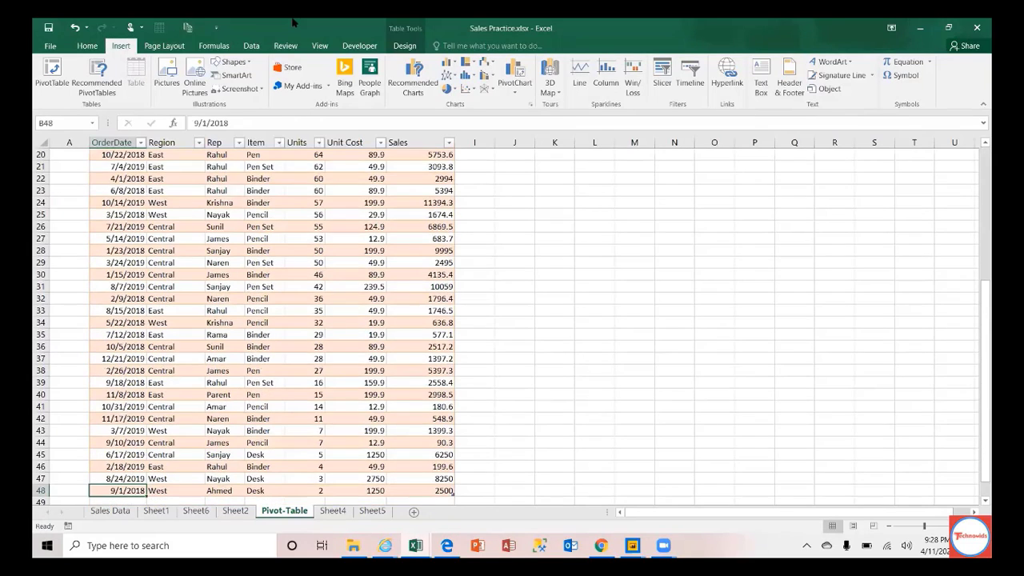
pyautogui.hotkey('ctrl', 'Up')
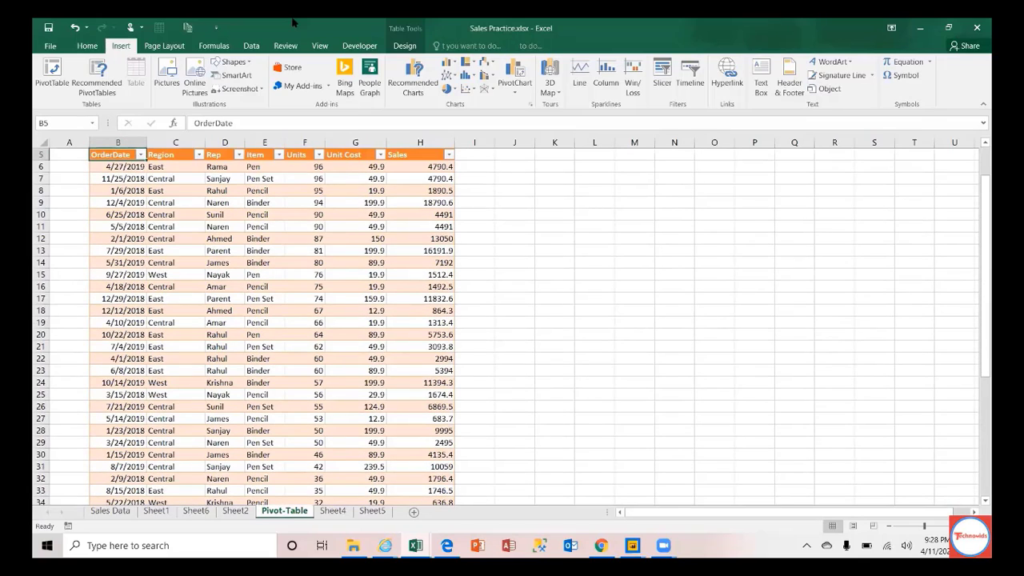
pyautogui.press('Up')
pyautogui.press('Up')
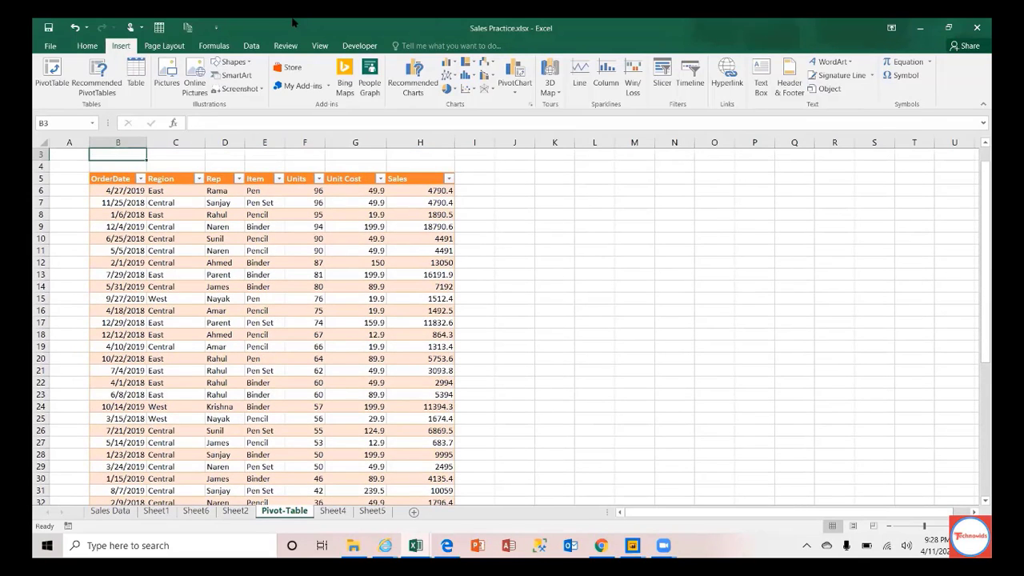
pyautogui.press('Up')
pyautogui.press('Up')
pyautogui.press('Down')
pyautogui.press('Down')
pyautogui.press('Down')
pyautogui.press('Down')
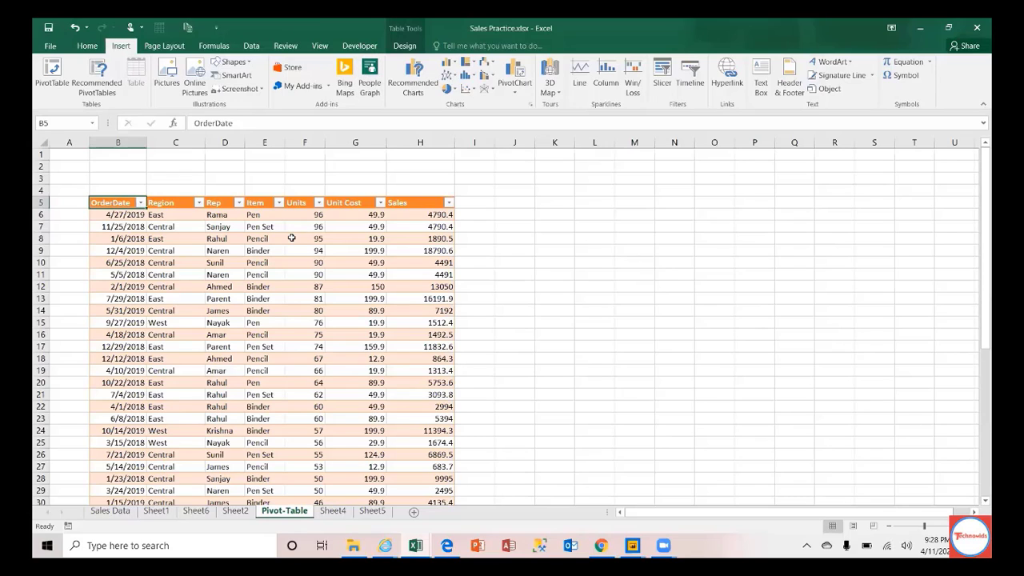
# Step: Bring up the PivotChart dropdown from the Insert ribbon
pyautogui.click(251, 46)
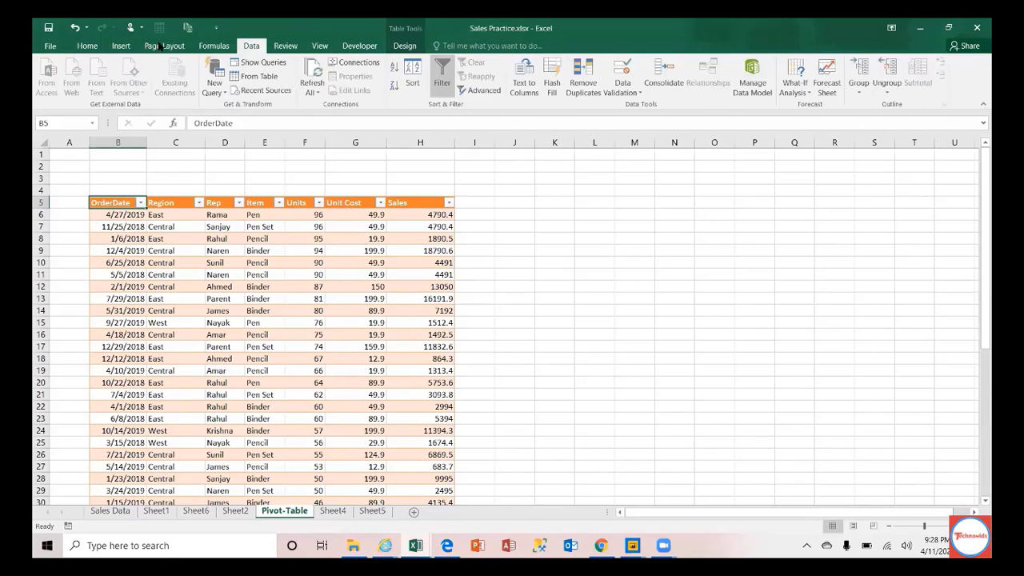
pyautogui.click(121, 46)
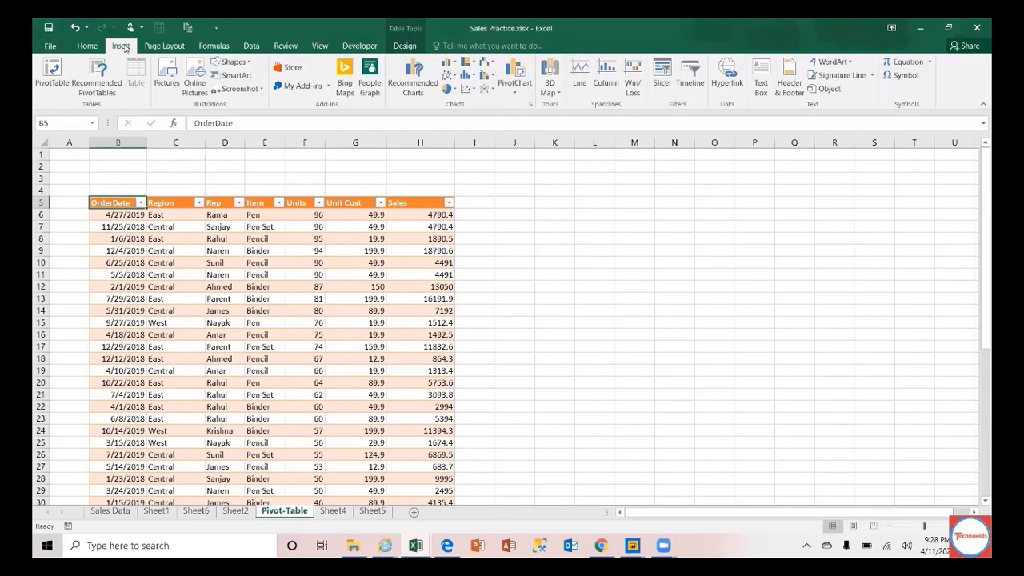
pyautogui.click(521, 90)
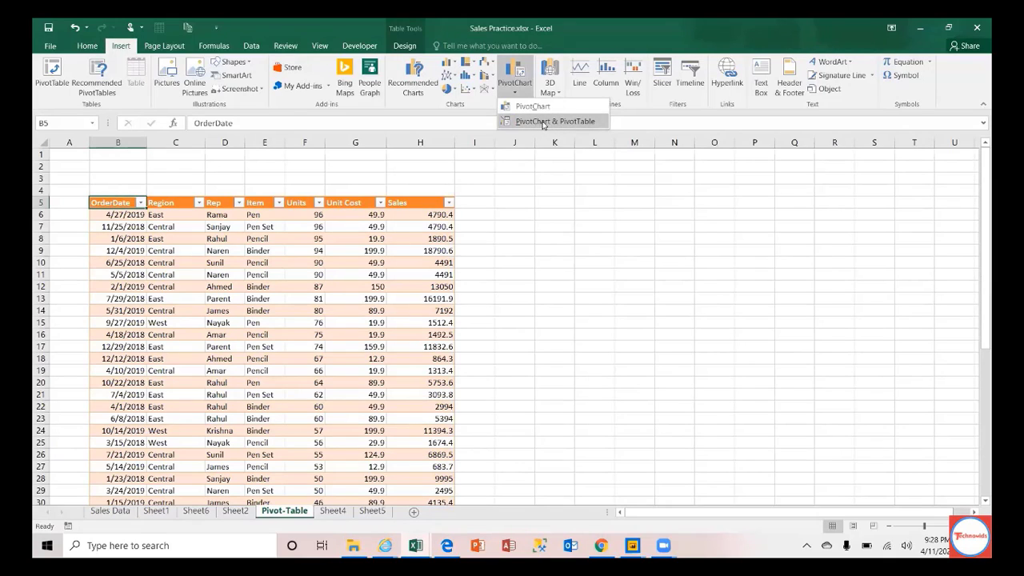
# Step: Create a PivotChart & PivotTable on the existing worksheet at cell J5
pyautogui.click(542, 124)
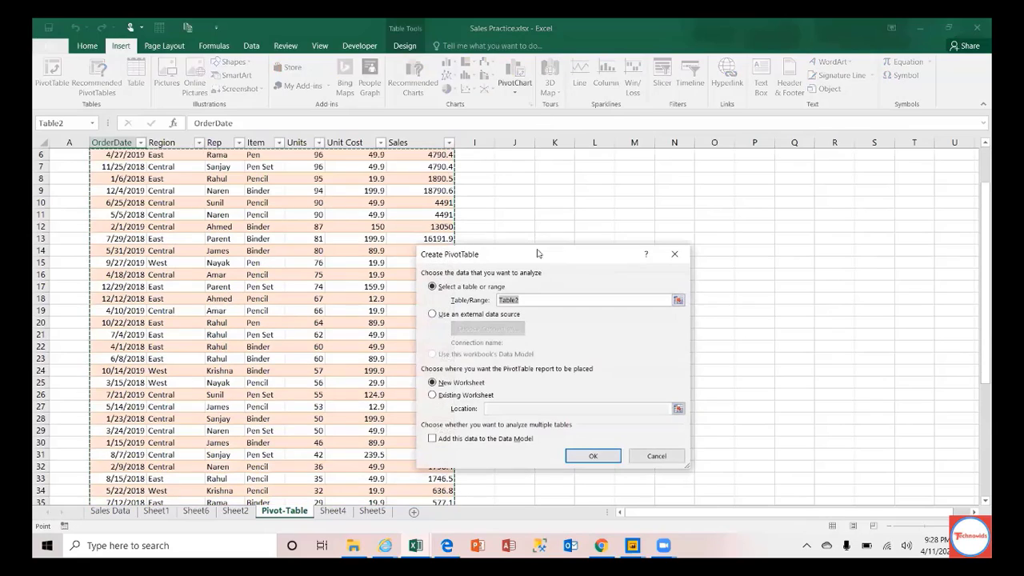
pyautogui.click(472, 397)
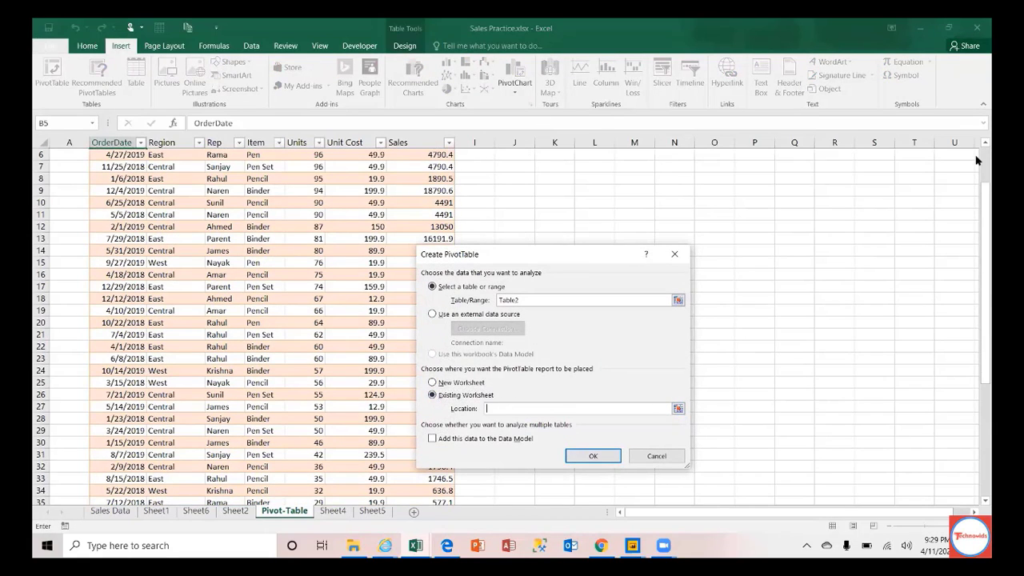
pyautogui.scroll(2, 585, 184)
pyautogui.click(520, 202)
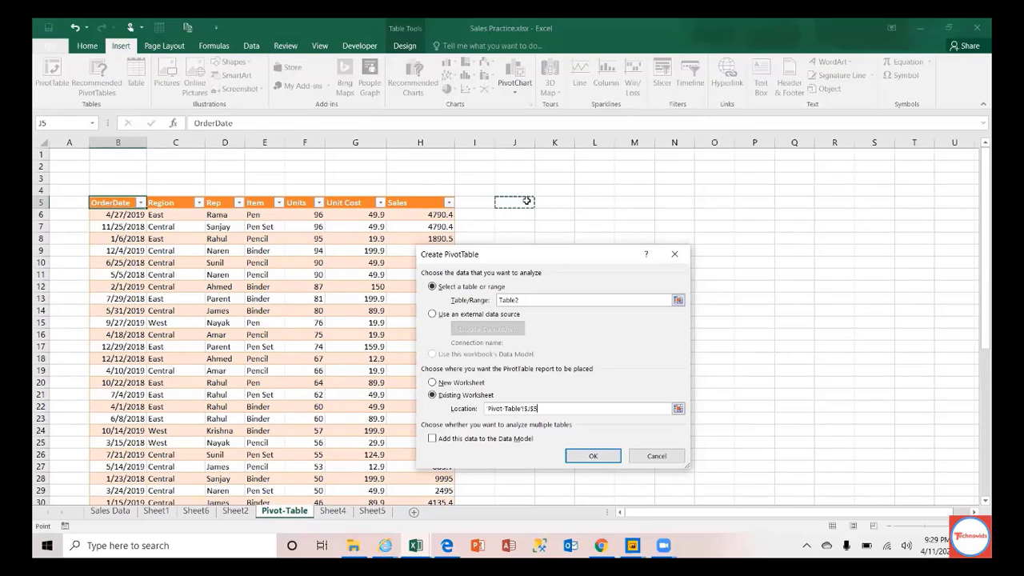
pyautogui.click(609, 453)
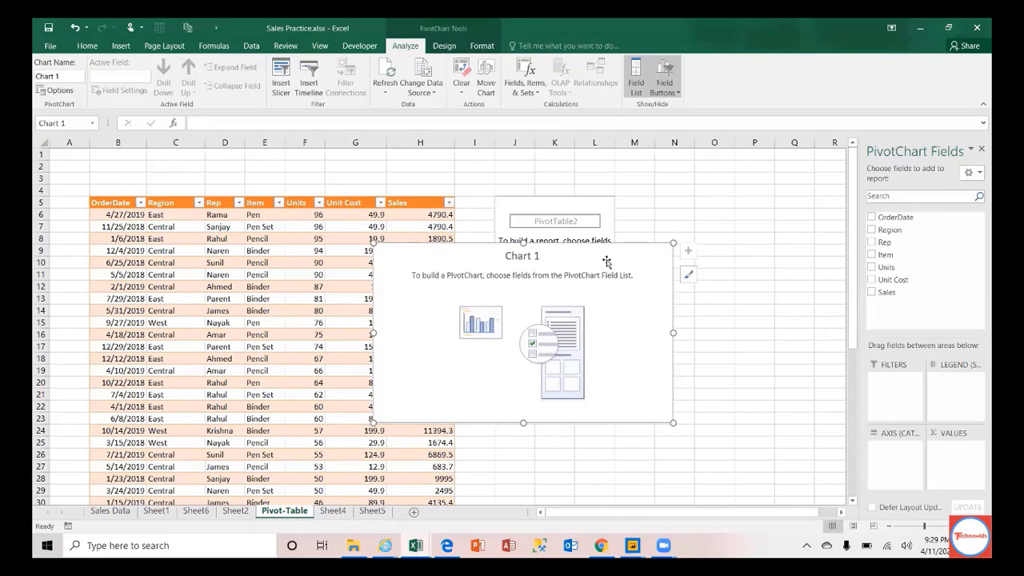
# Step: Move the chart right of the PivotTable and add the Region, Sales and Rep fields
pyautogui.moveTo(553, 267); pyautogui.dragTo(802, 221)
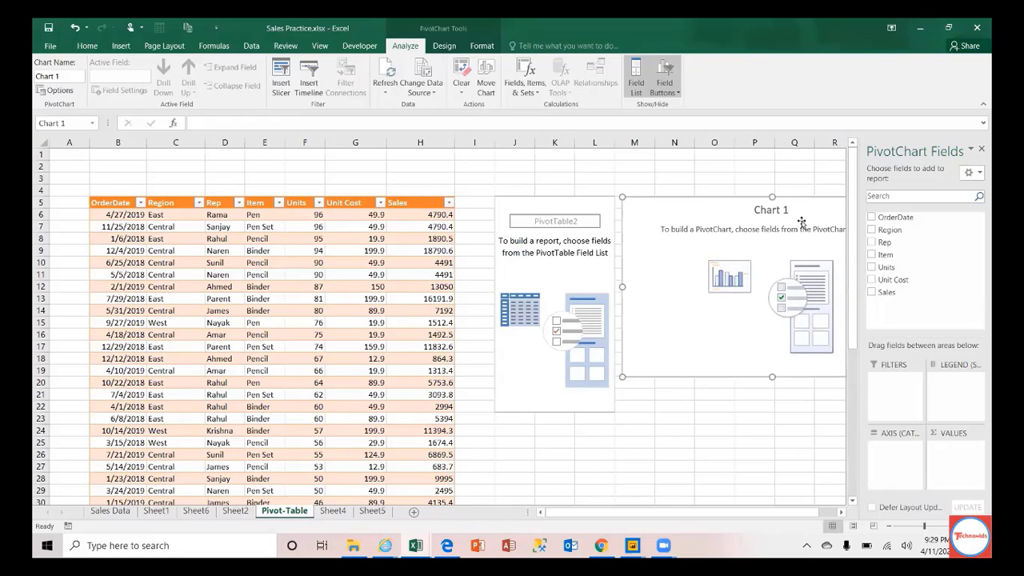
pyautogui.click(871, 229)
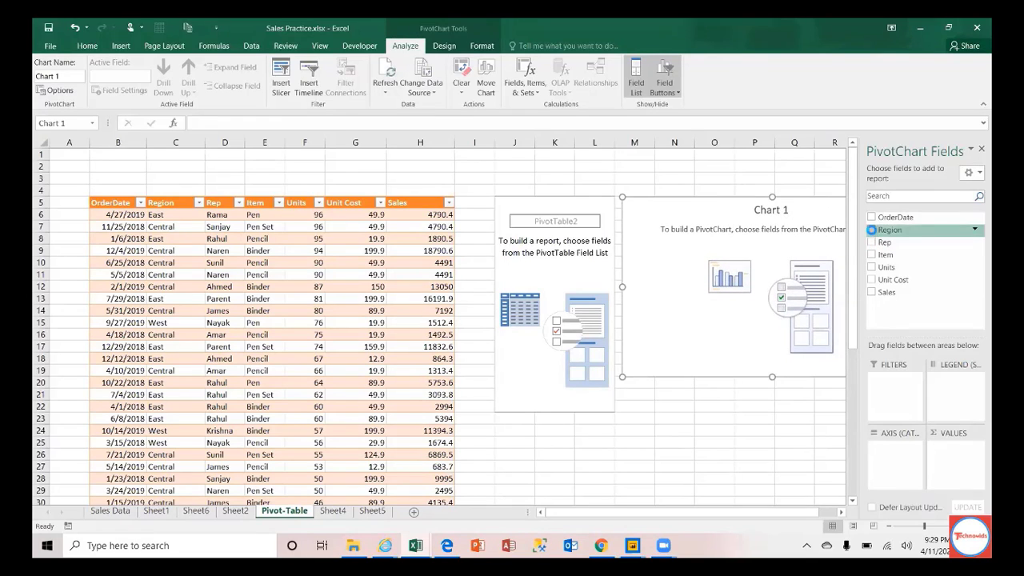
pyautogui.click(871, 293)
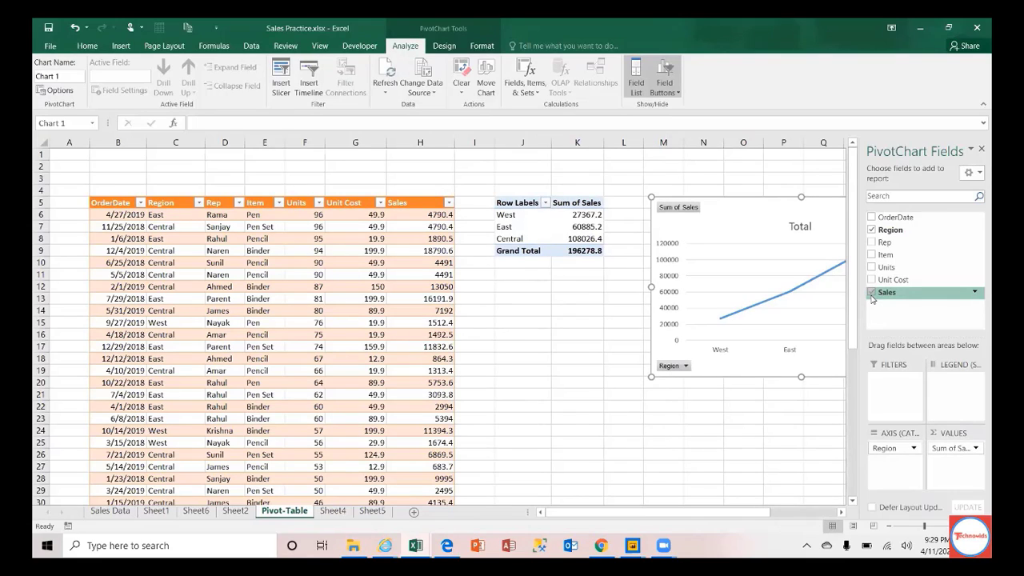
pyautogui.click(873, 243)
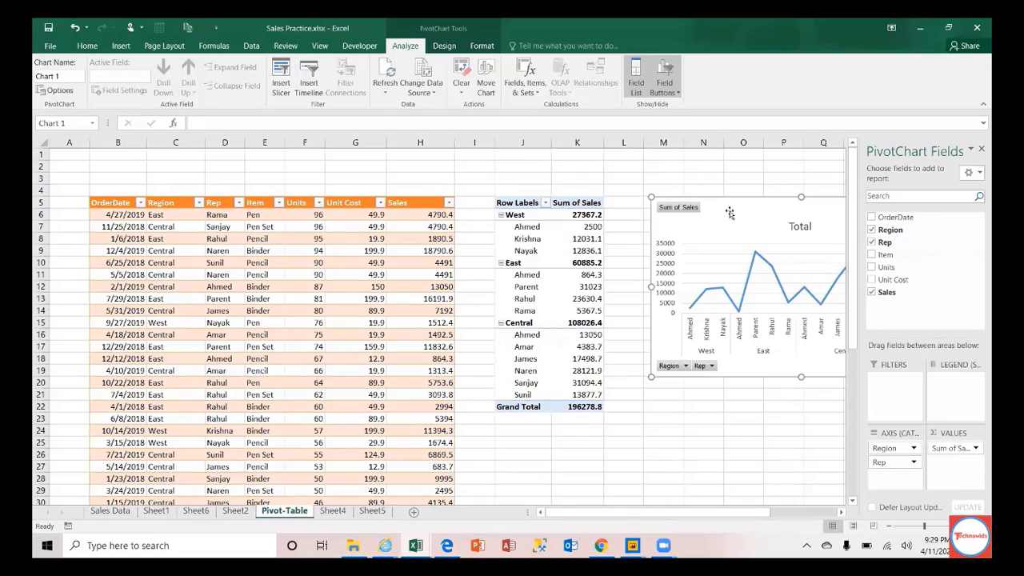
pyautogui.click(442, 48)
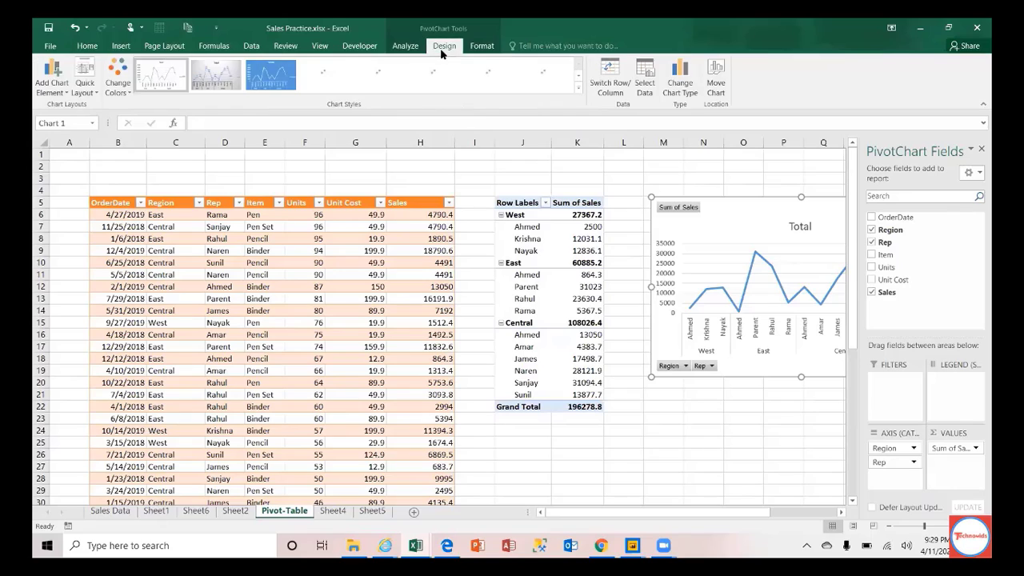
# Step: Change the pivot chart from a line to a Column > Clustered Column chart
pyautogui.click(681, 80)
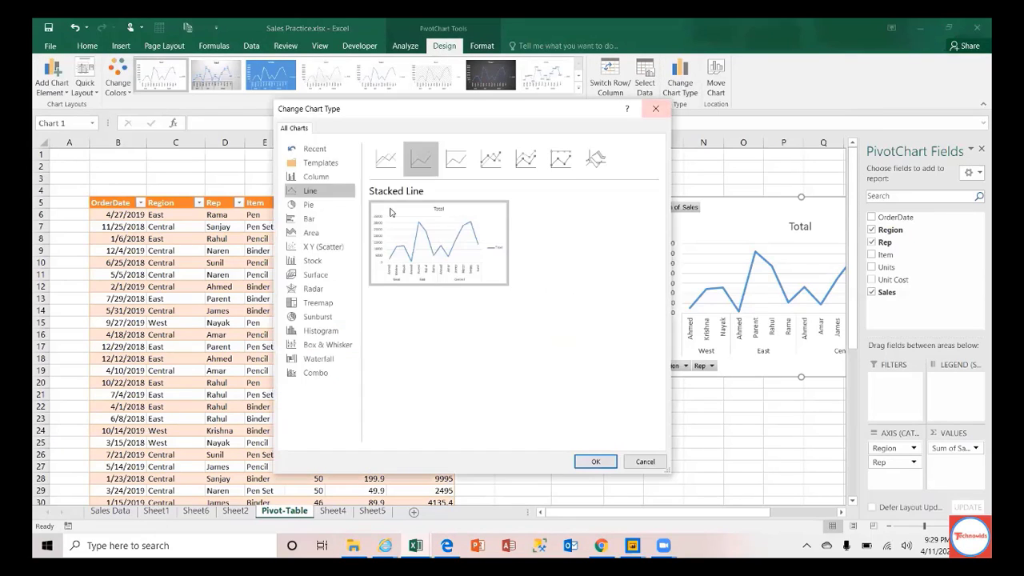
pyautogui.click(316, 176)
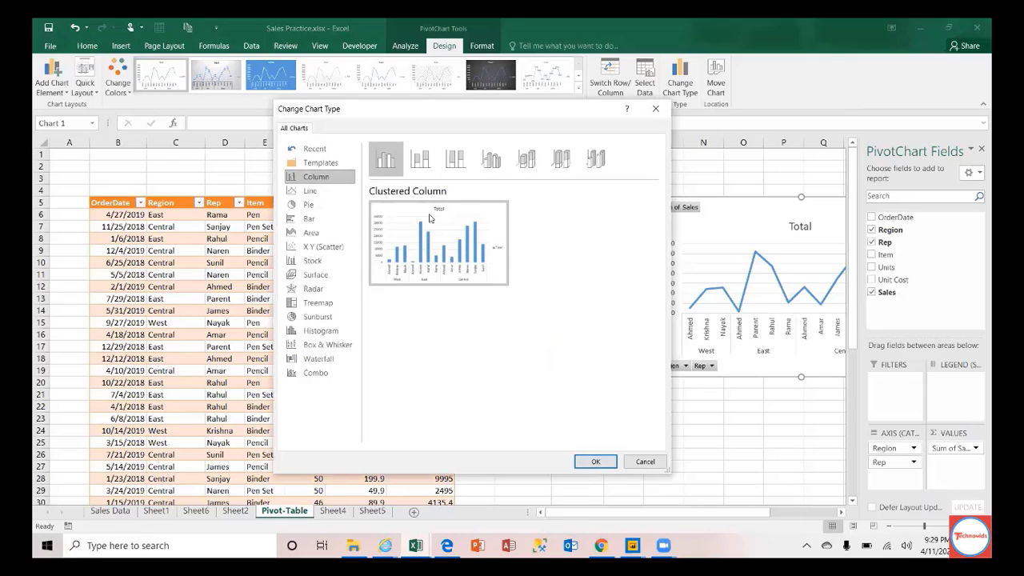
pyautogui.moveTo(430, 234)
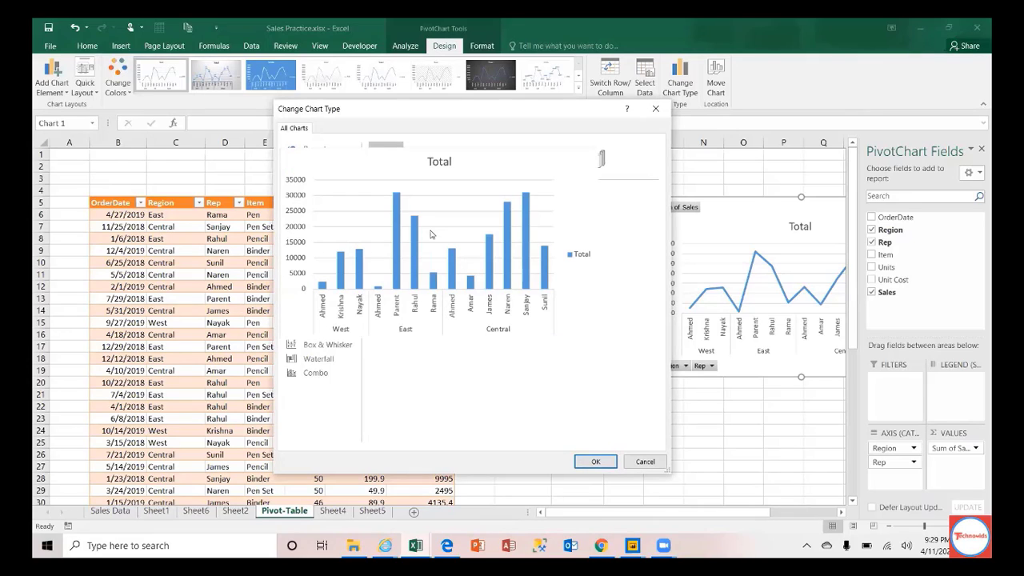
pyautogui.click(594, 460)
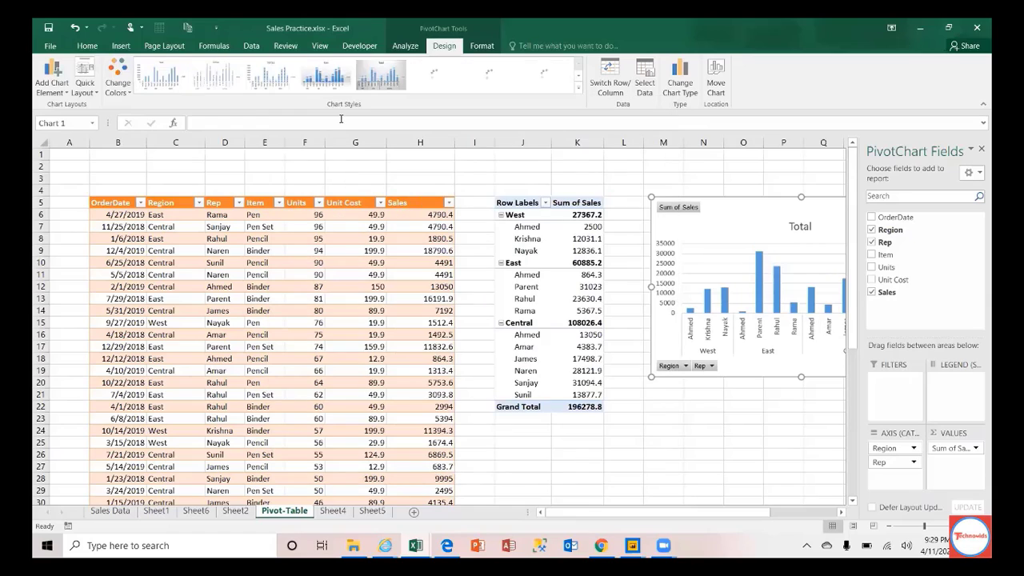
# Step: Recolour the chart columns orange, replacing a briefly applied green colour set
pyautogui.click(112, 70)
pyautogui.click(119, 178)
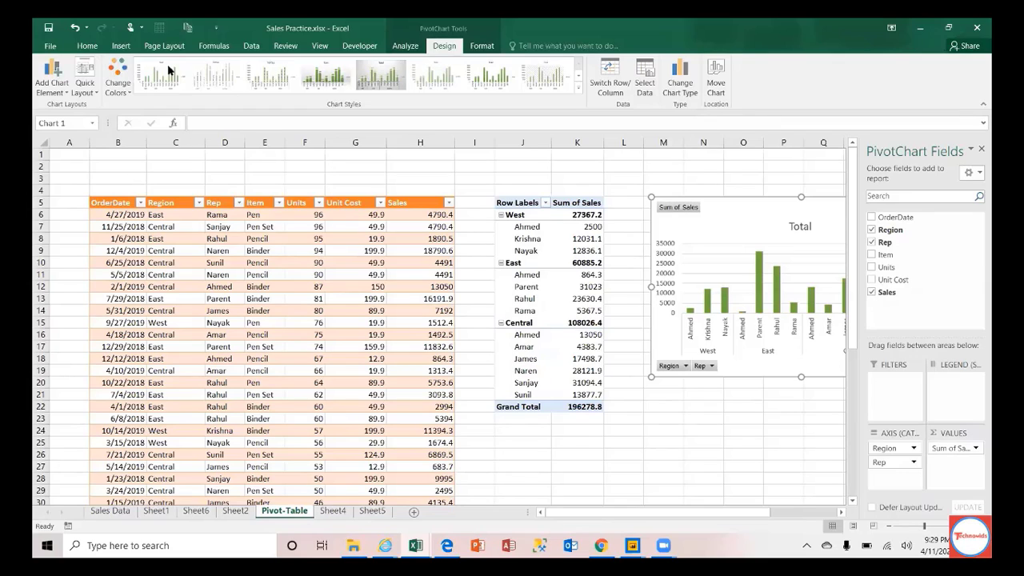
pyautogui.click(113, 80)
pyautogui.click(133, 160)
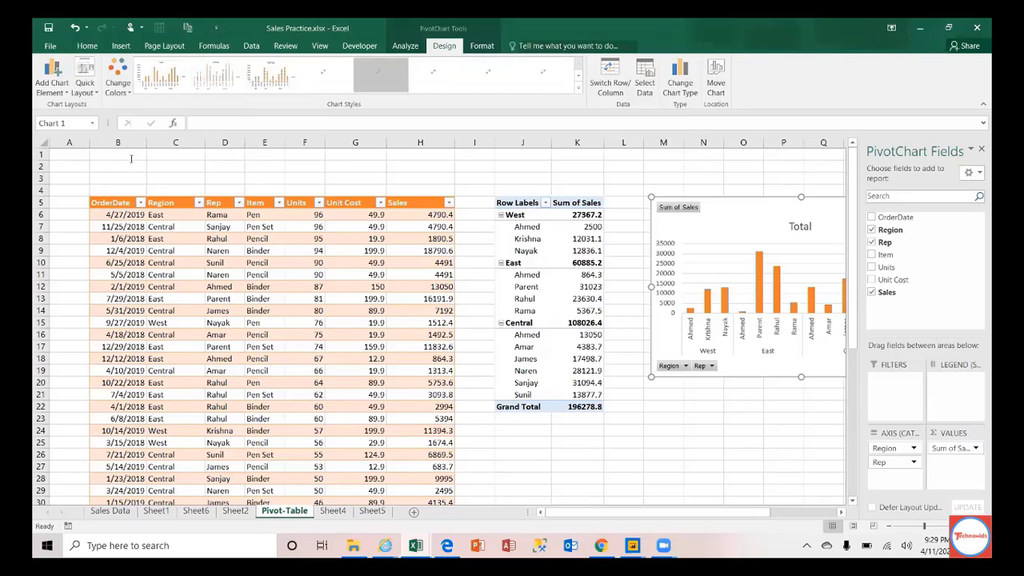
# Step: Apply a dark chart style and nudge the chart left toward the PivotTable
pyautogui.click(580, 94)
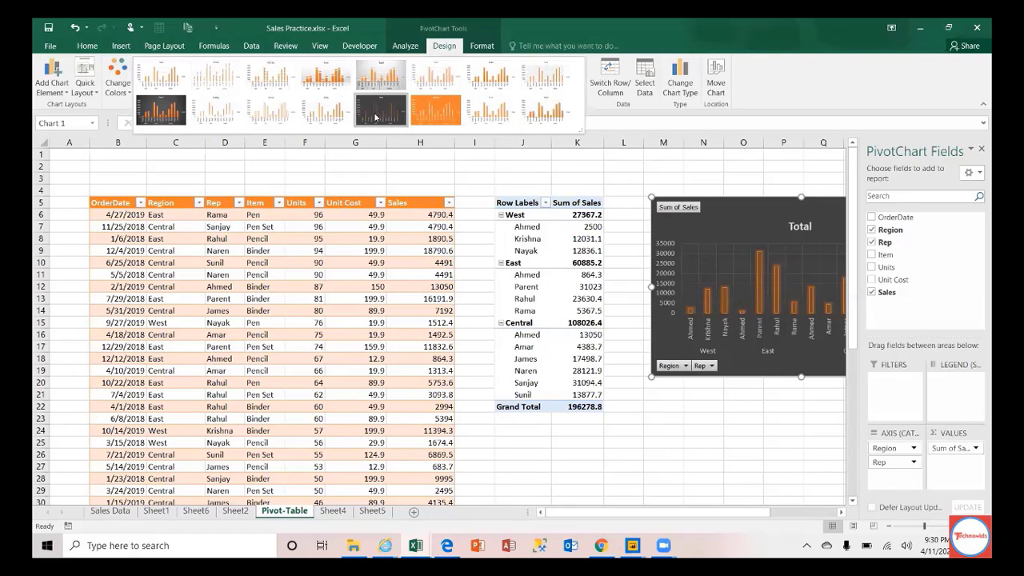
pyautogui.click(640, 167)
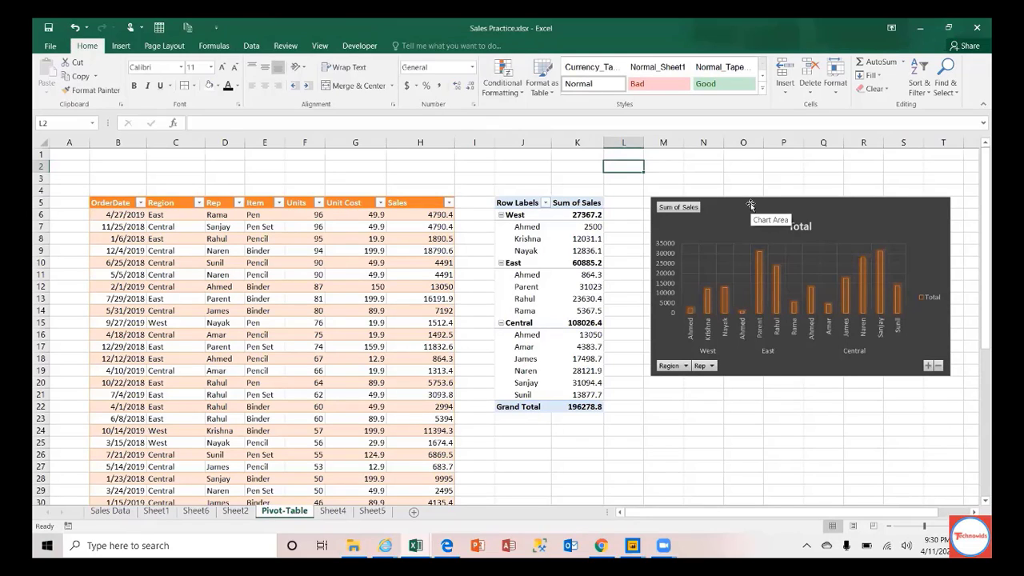
pyautogui.moveTo(751, 203); pyautogui.dragTo(714, 204)
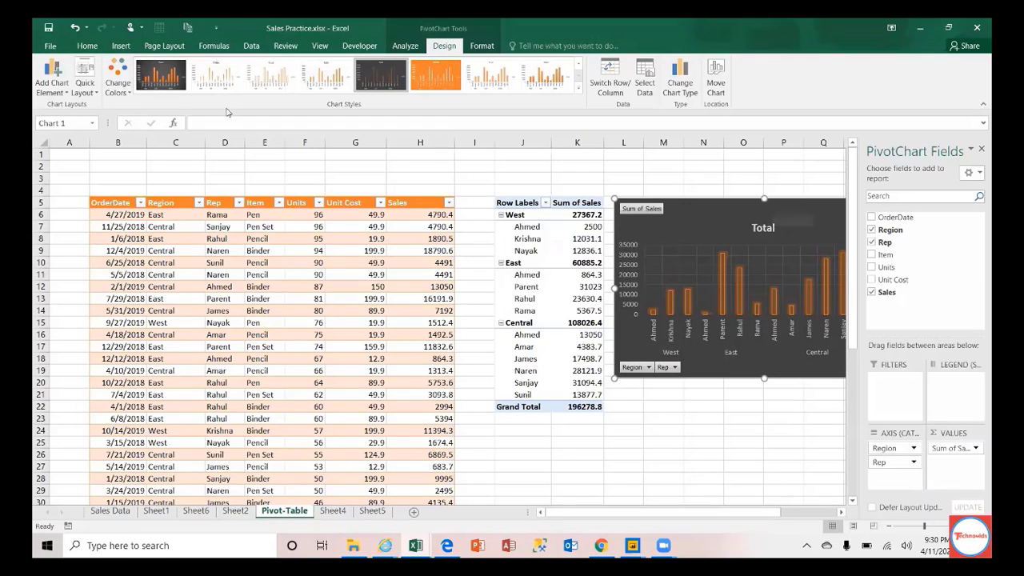
# Step: Inspect the sales table's OrderDate and Sales headers and the Sales column values
pyautogui.click(121, 46)
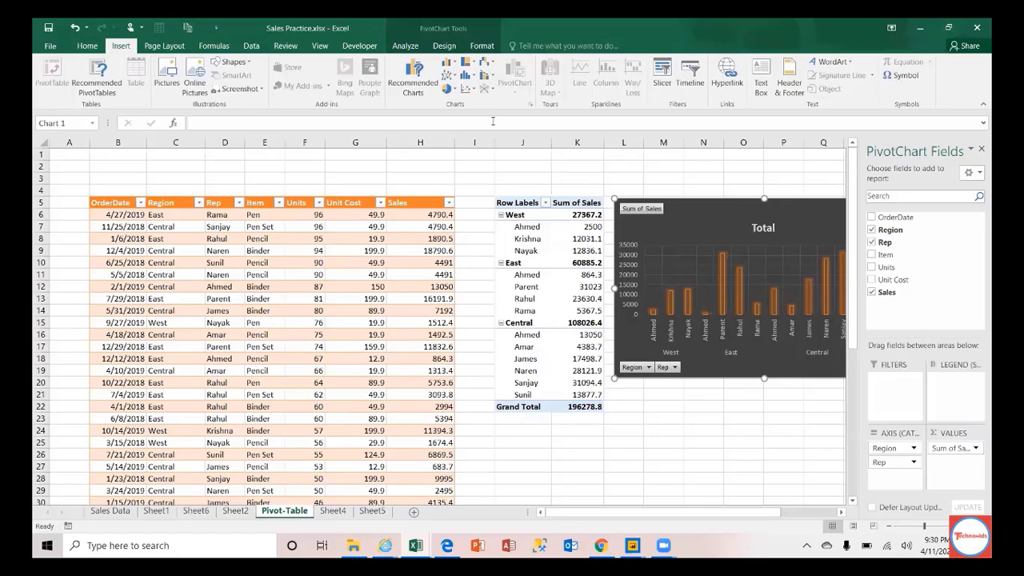
pyautogui.click(120, 201)
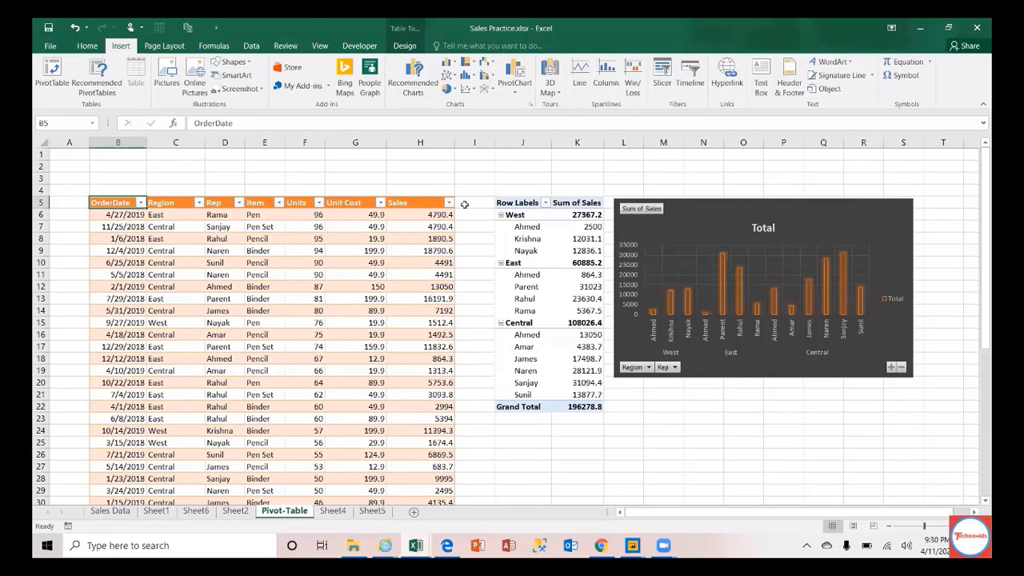
pyautogui.click(416, 203)
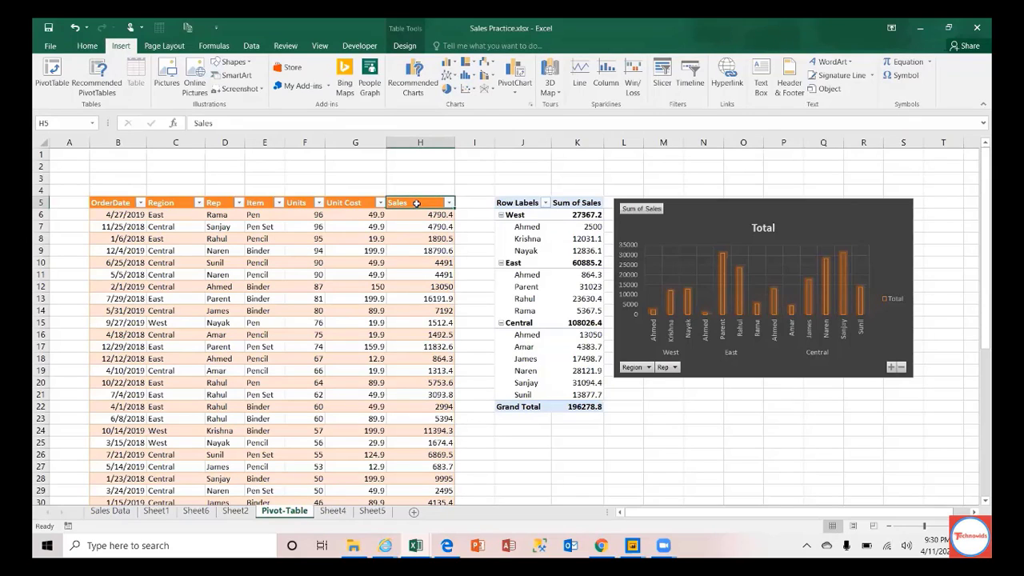
pyautogui.scroll(-6, 416, 203)
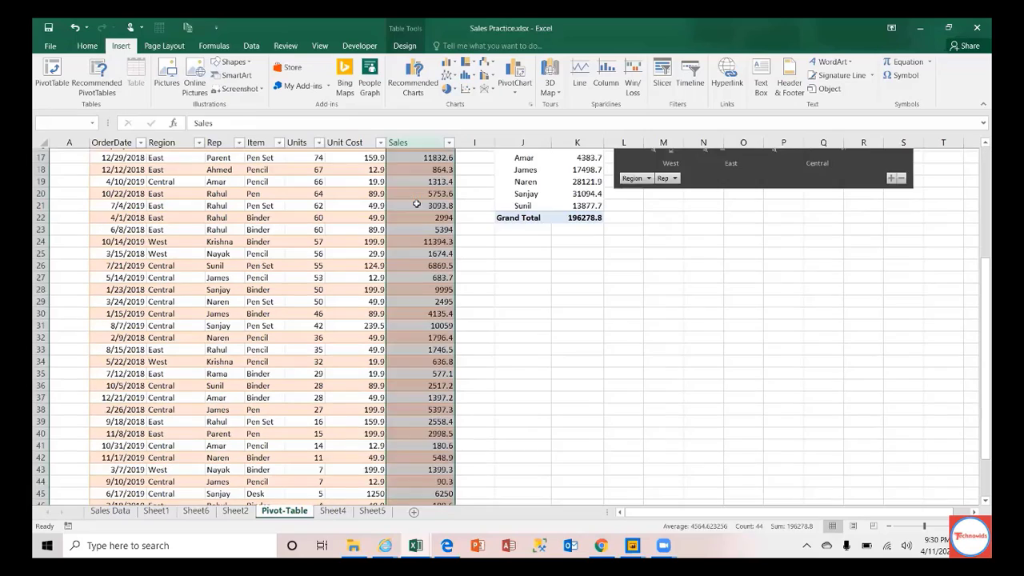
pyautogui.click(416, 203)
pyautogui.press('Up')
pyautogui.press('Up')
pyautogui.hotkey('ctrl', 'Up')
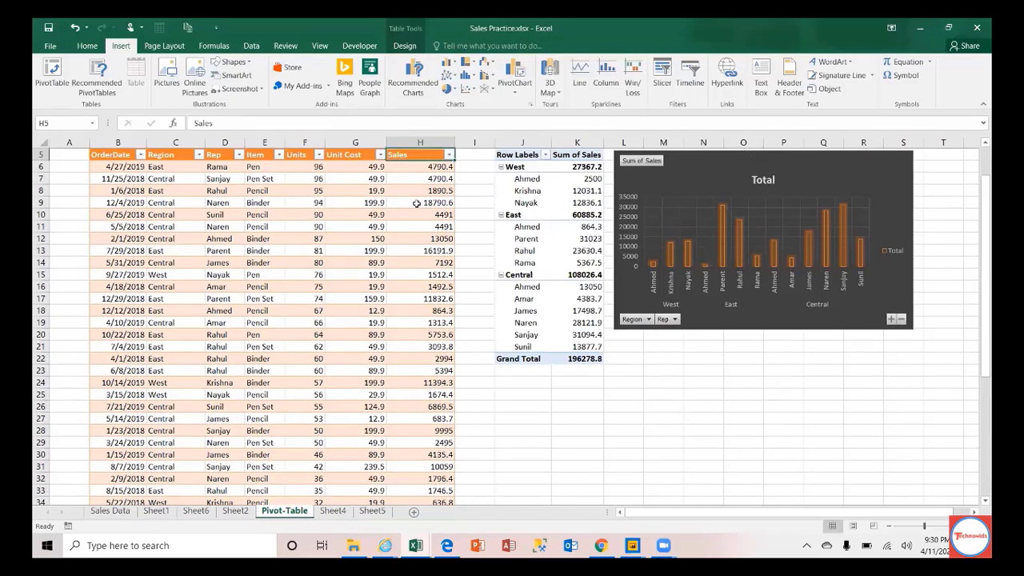
# Step: Enter the heading 'Net Profit' in I5 beside Sales so the table extends
pyautogui.press('Right')
pyautogui.write('Net Profit')
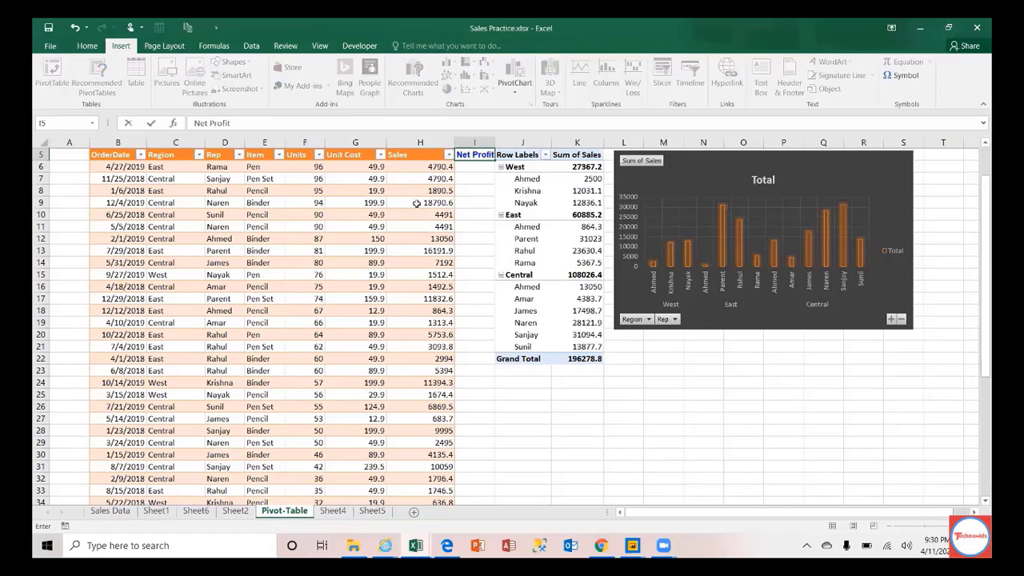
pyautogui.press('Return')
pyautogui.press('Up')
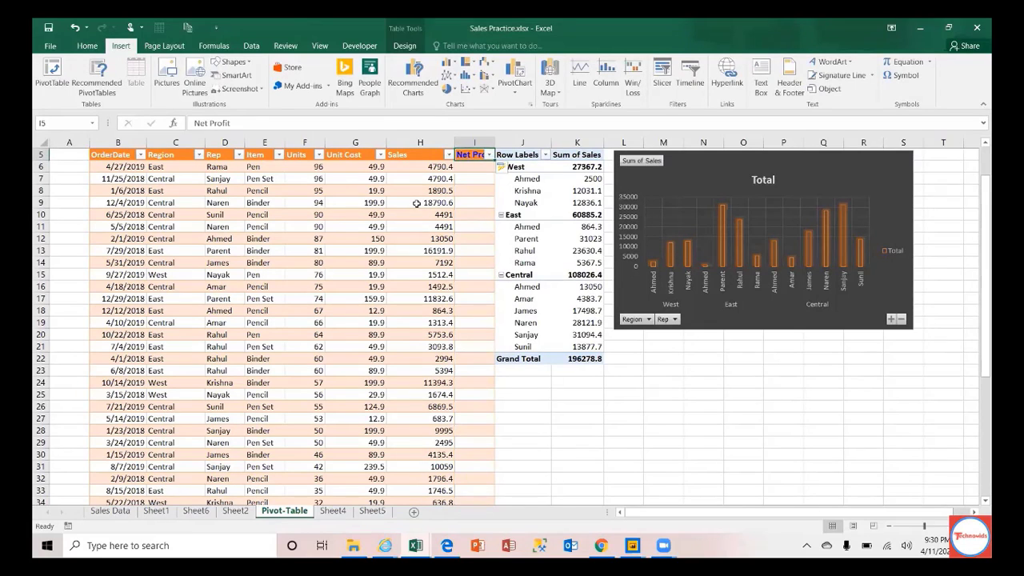
pyautogui.click(514, 154)
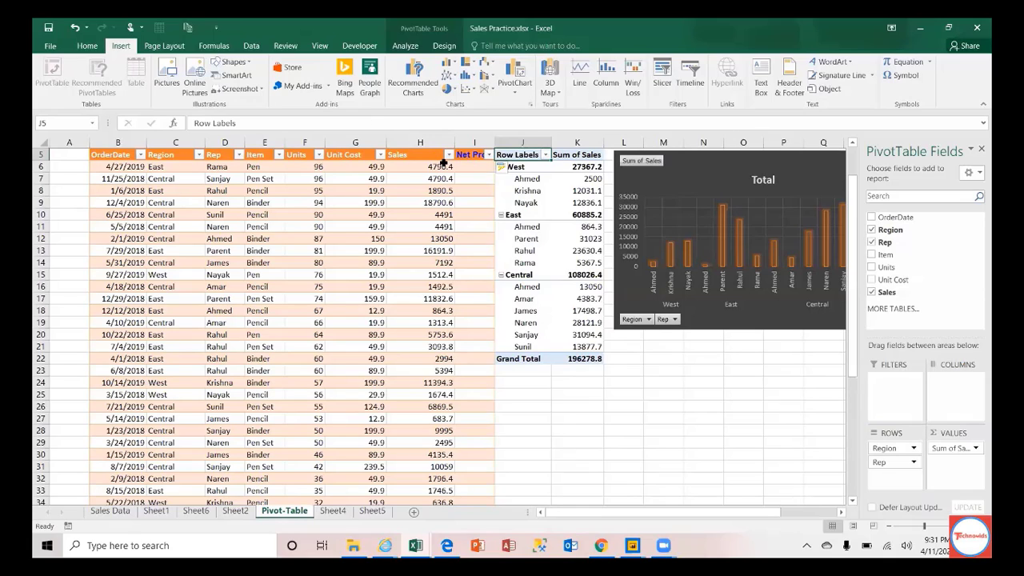
# Step: Refresh the PivotTable so it picks up the new Net Profit field
pyautogui.click(416, 47)
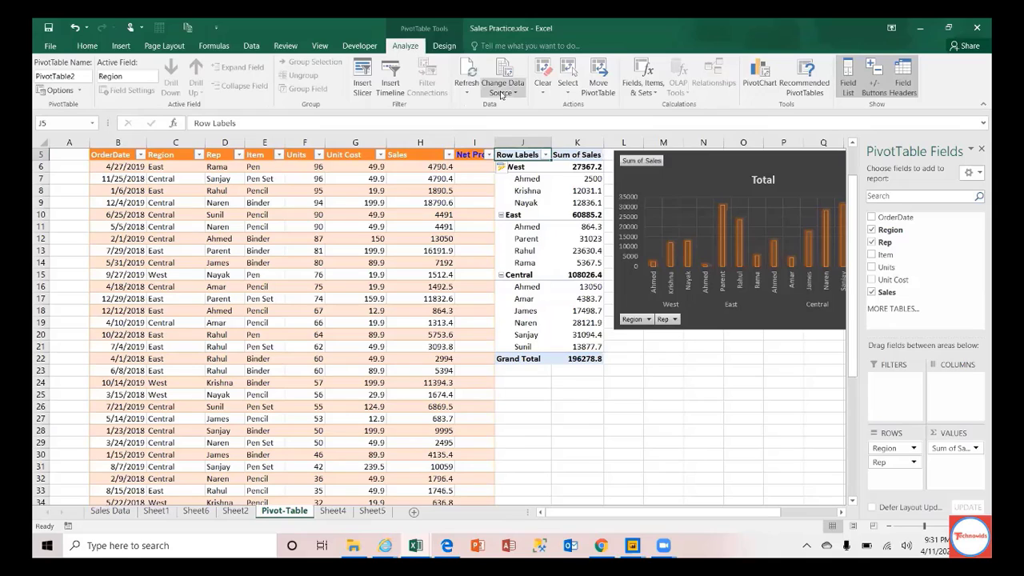
pyautogui.click(469, 88)
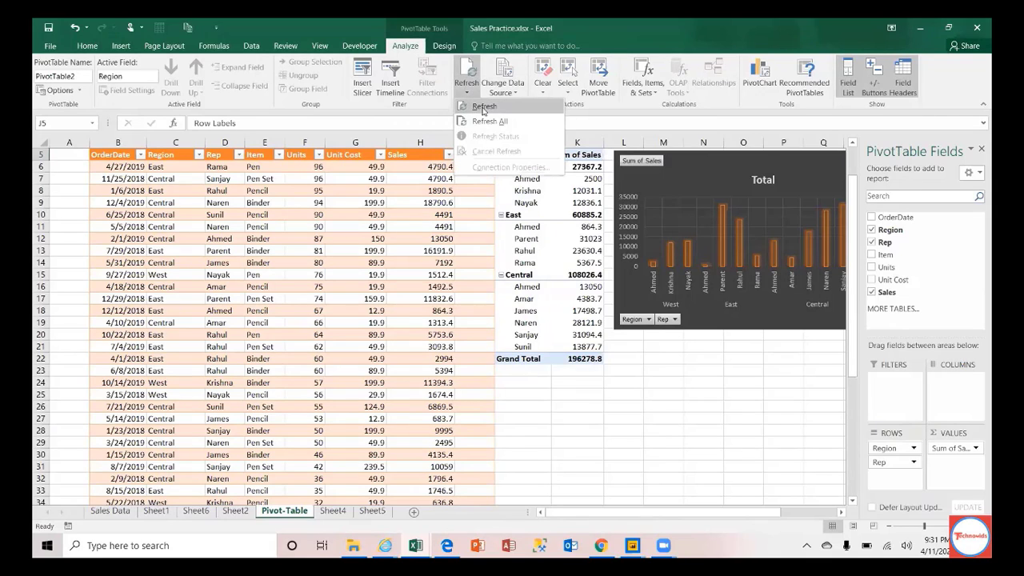
pyautogui.click(481, 106)
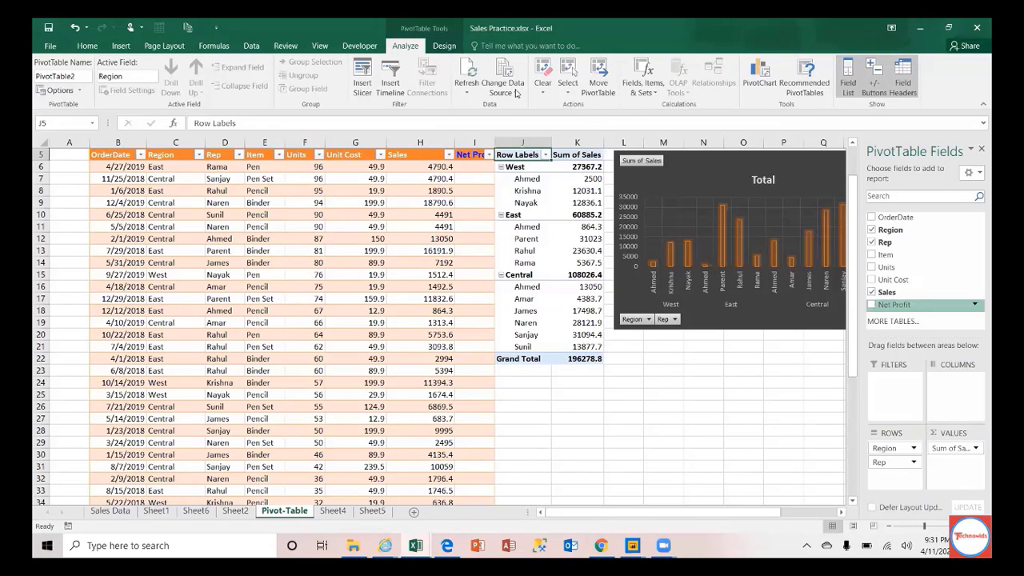
# Step: Check the PivotTable's source table in Change Data Source and cancel without changes
pyautogui.click(504, 88)
pyautogui.click(554, 108)
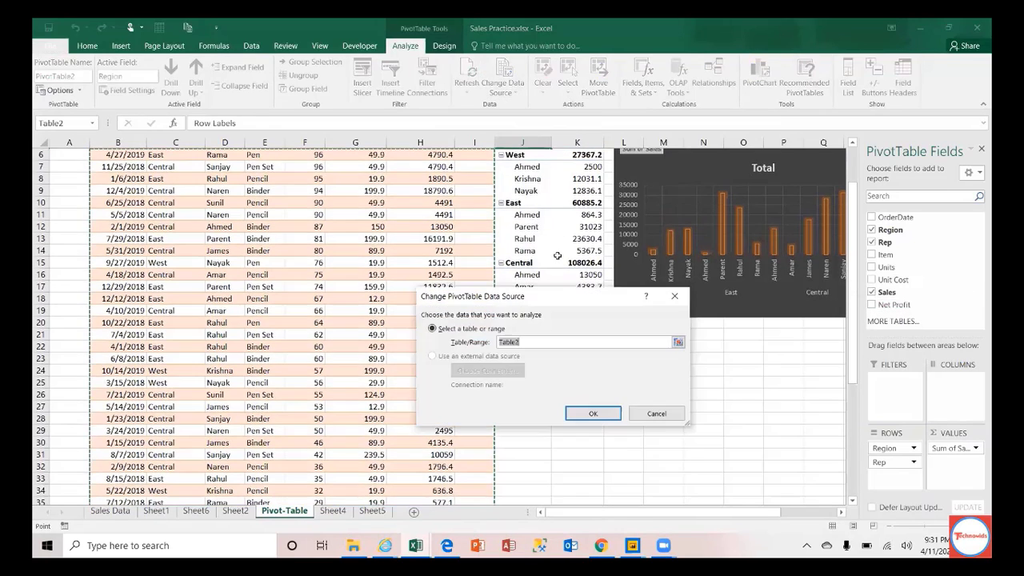
pyautogui.click(656, 413)
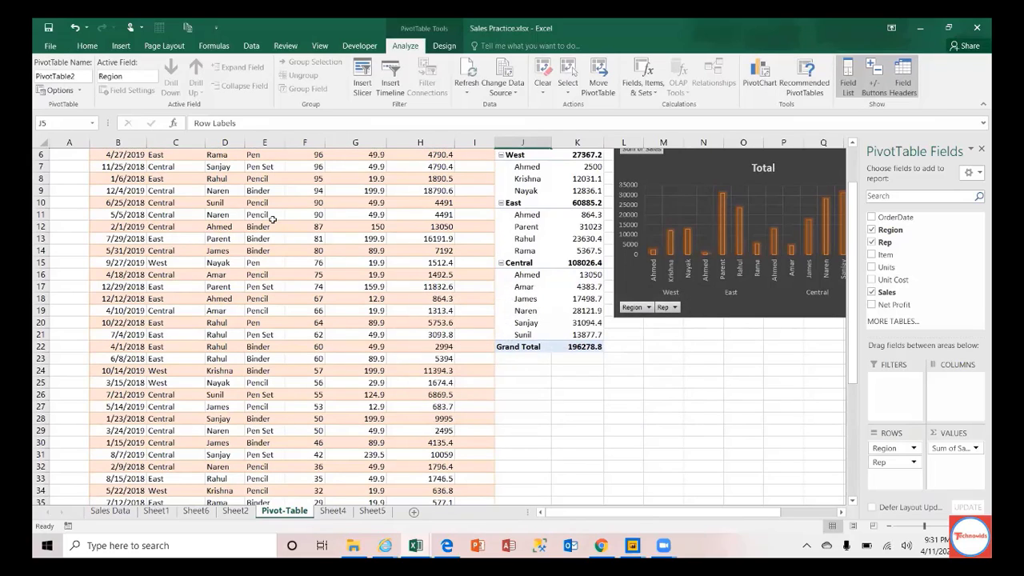
pyautogui.click(272, 217)
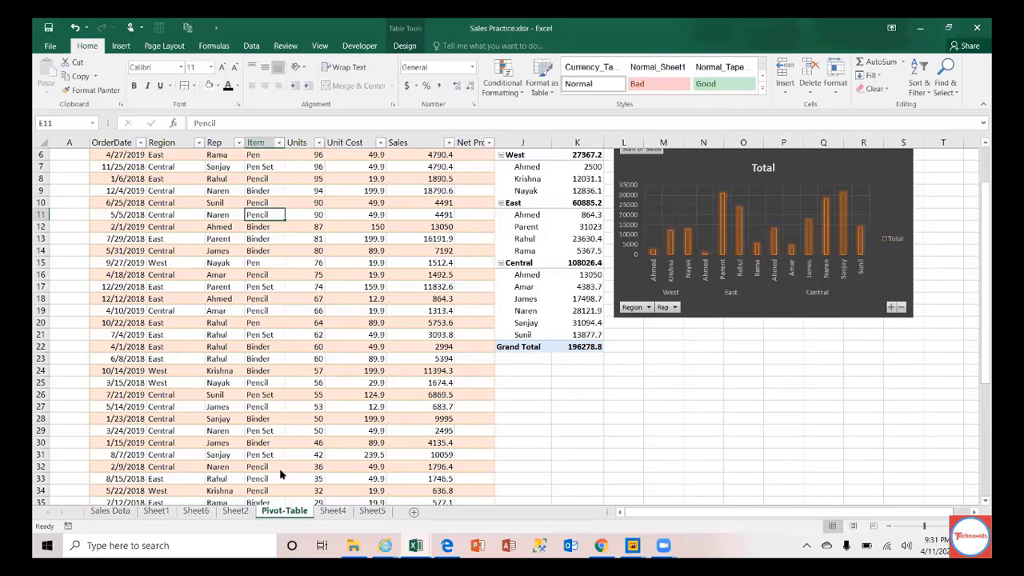
# Step: In the workshop topics workbook, Format Painter topic 1's orange fill onto topics 9 and 10
pyautogui.hotkey('alt', 'Tab')
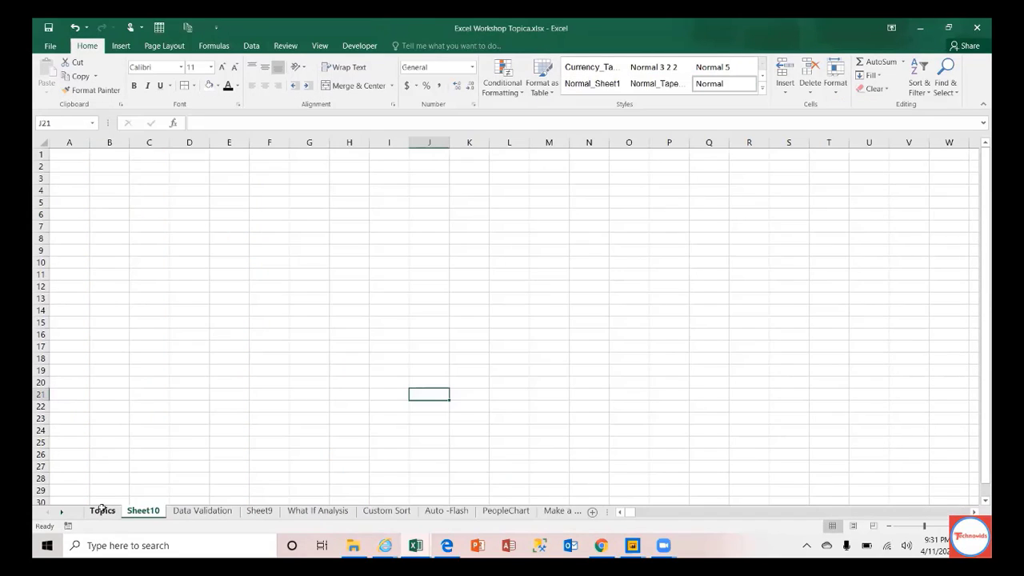
pyautogui.click(101, 511)
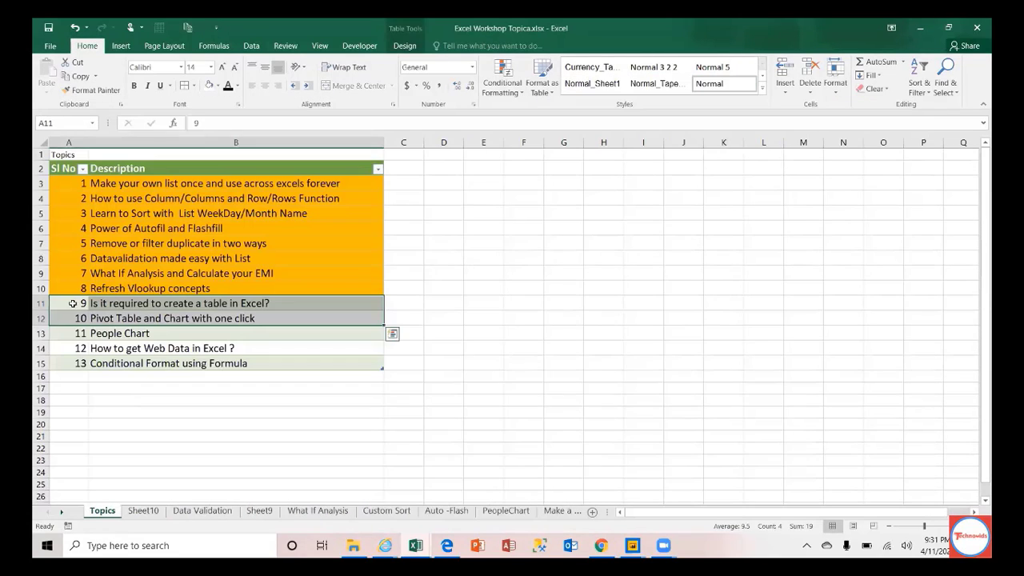
pyautogui.moveTo(74, 304); pyautogui.dragTo(320, 320)
pyautogui.moveTo(74, 184); pyautogui.dragTo(324, 182)
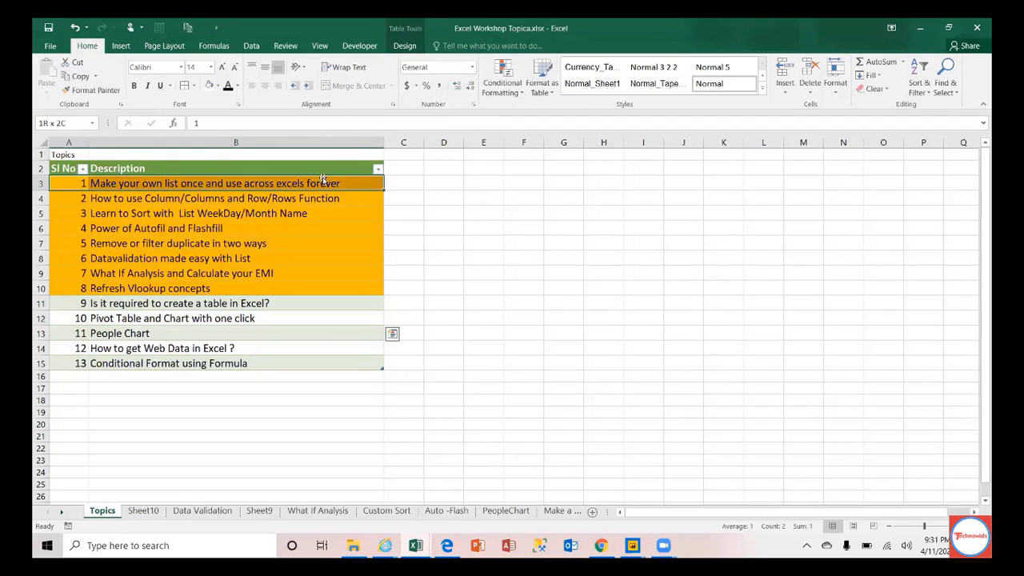
pyautogui.click(90, 89)
pyautogui.moveTo(72, 303); pyautogui.dragTo(264, 316)
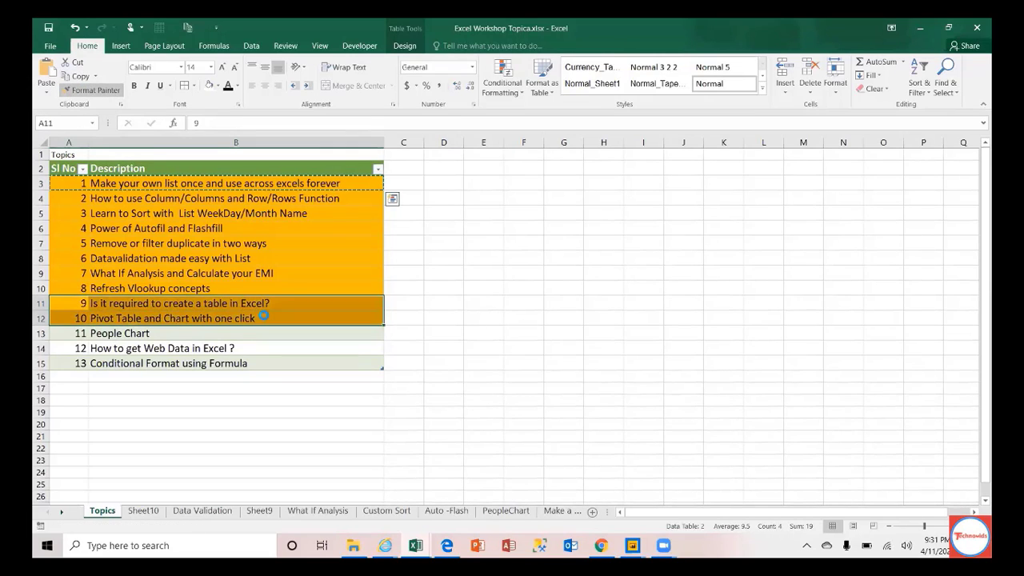
pyautogui.click(66, 333)
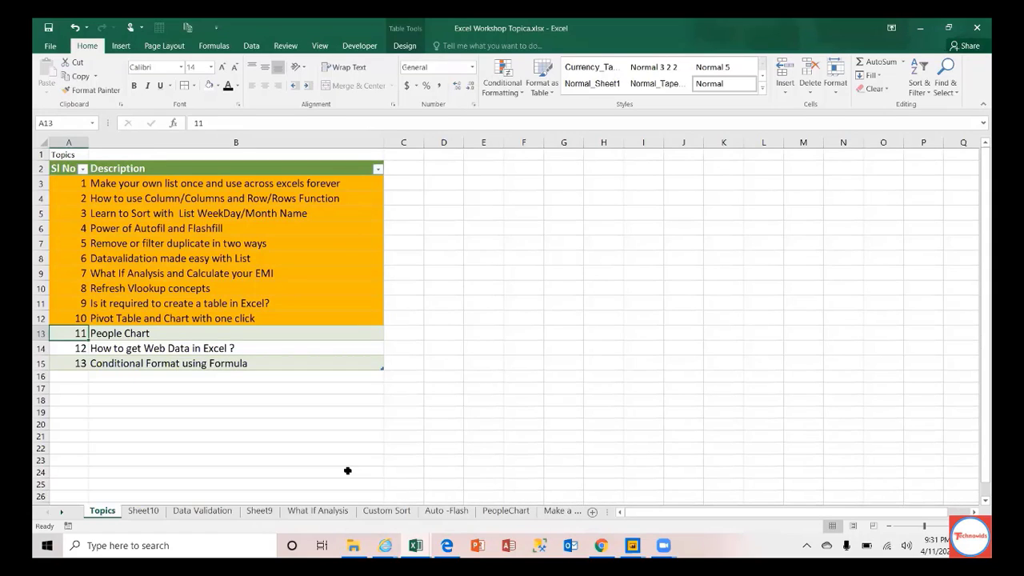
# Step: On the PeopleChart sheet, widen columns D and E and select the campaign table C3:E8
pyautogui.click(506, 512)
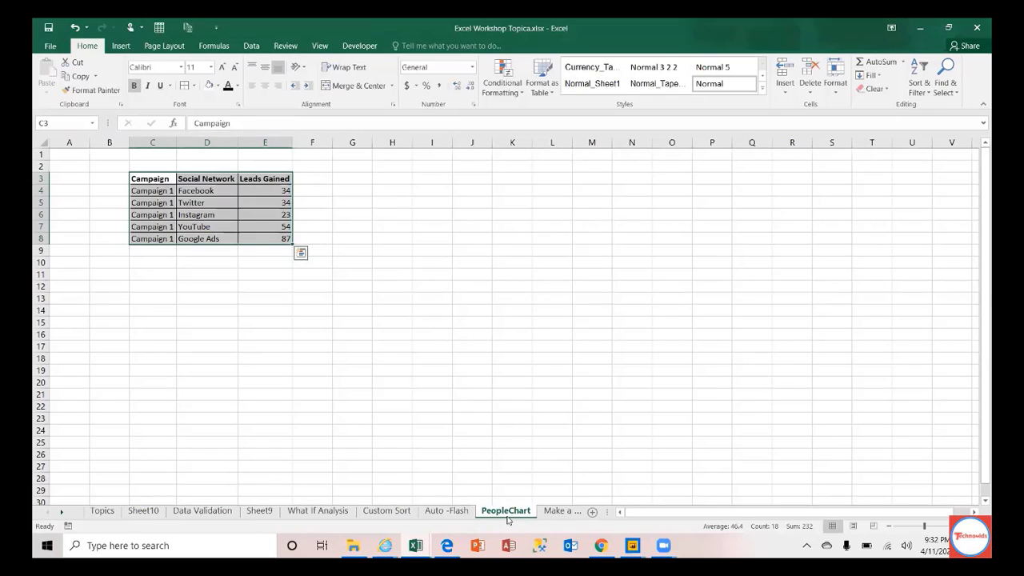
pyautogui.press('Escape')
pyautogui.moveTo(236, 148); pyautogui.dragTo(350, 141)
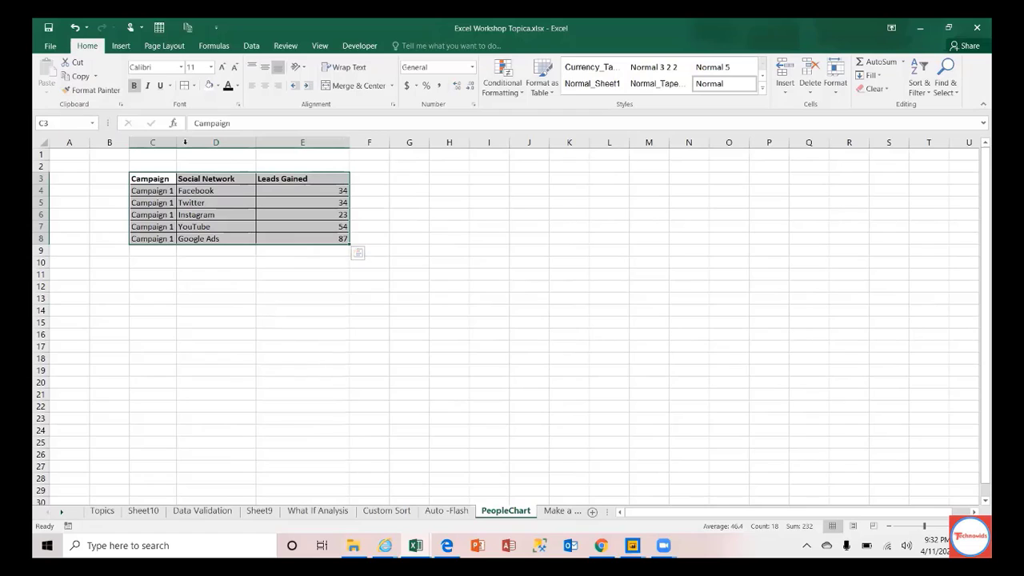
pyautogui.moveTo(176, 142); pyautogui.dragTo(198, 143)
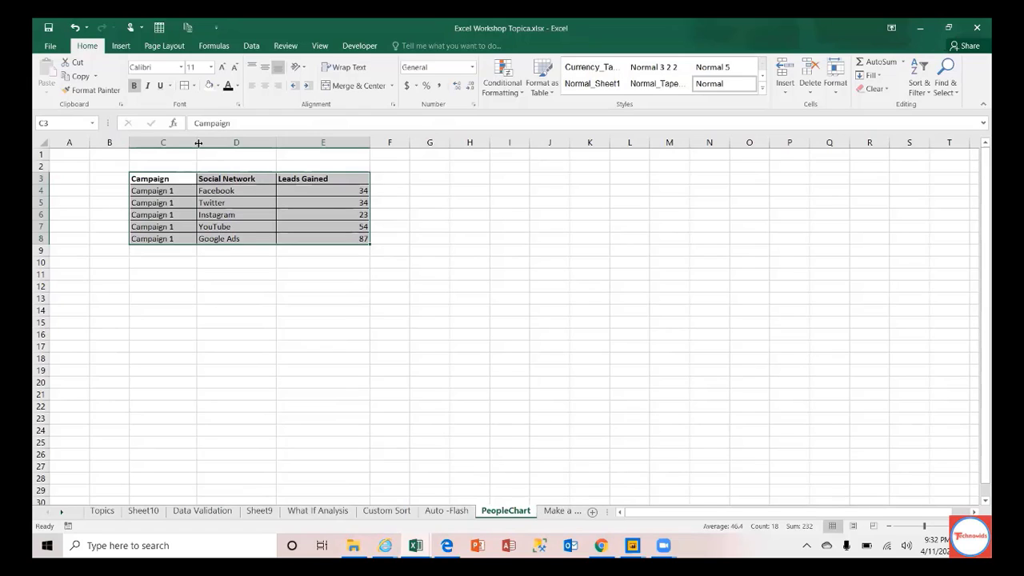
pyautogui.moveTo(174, 179); pyautogui.dragTo(328, 243)
# Step: Insert a People Graph and drag it to the right of the campaign leads table
pyautogui.click(131, 48)
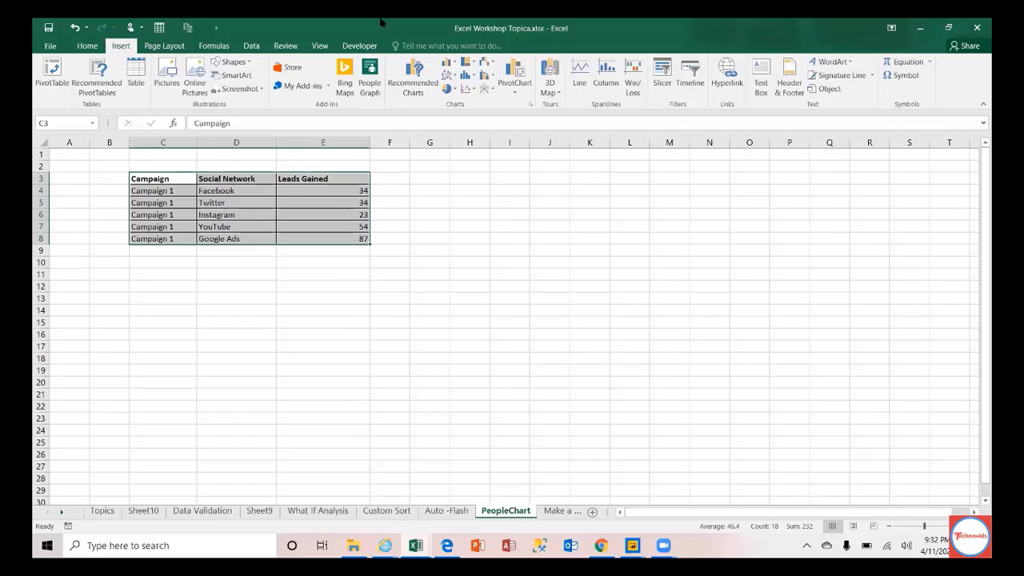
pyautogui.click(370, 83)
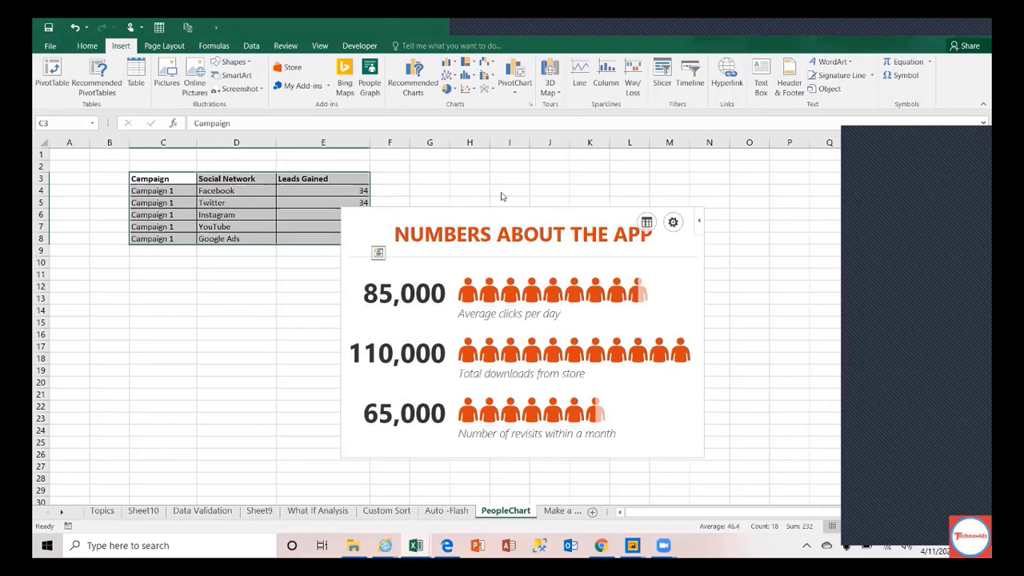
pyautogui.click(427, 209)
pyautogui.moveTo(427, 209); pyautogui.dragTo(472, 174)
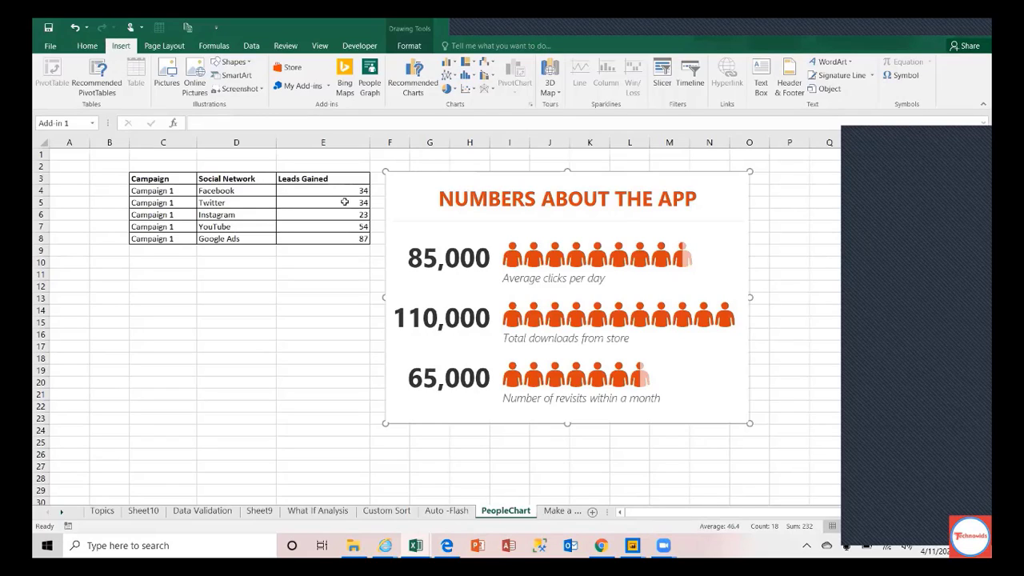
pyautogui.click(407, 194)
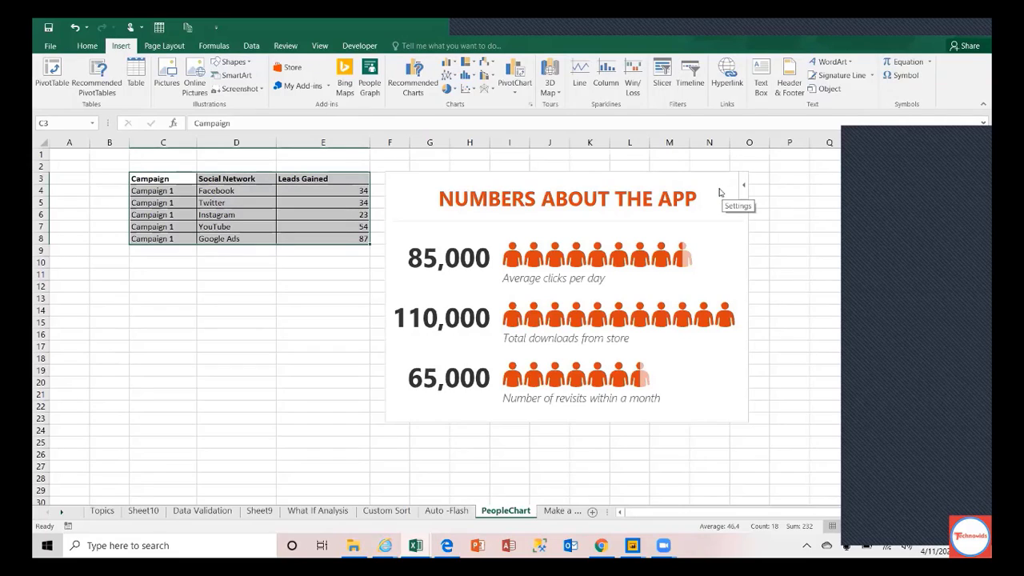
# Step: Open the People Graph settings and try its orange, yellow and blue Type designs
pyautogui.click(638, 187)
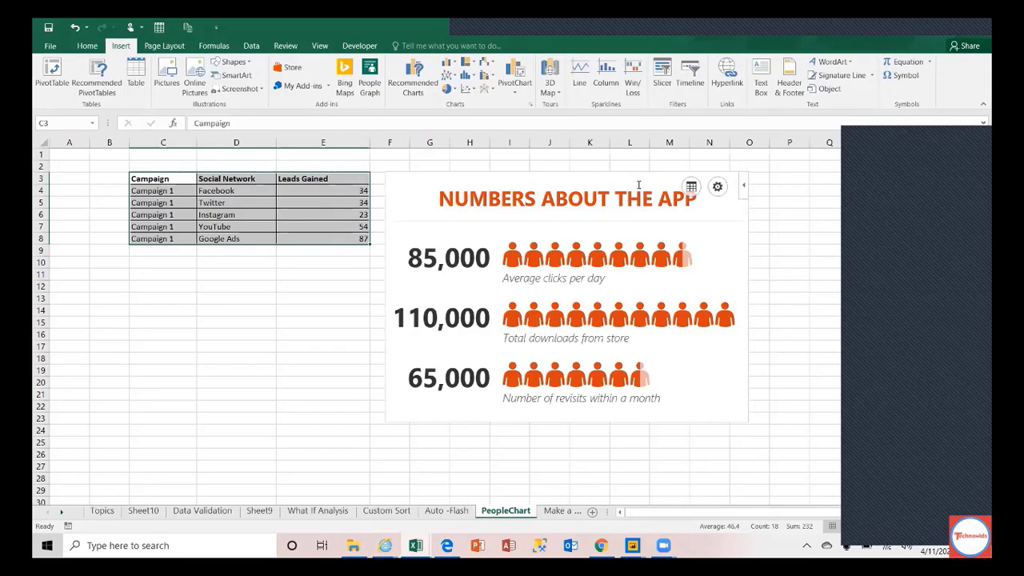
pyautogui.click(718, 188)
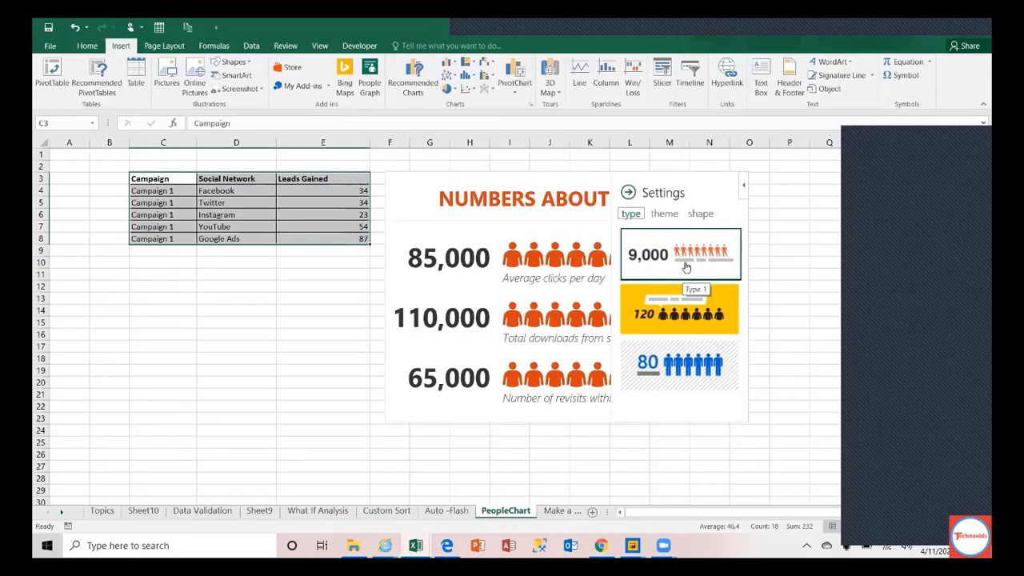
pyautogui.click(695, 310)
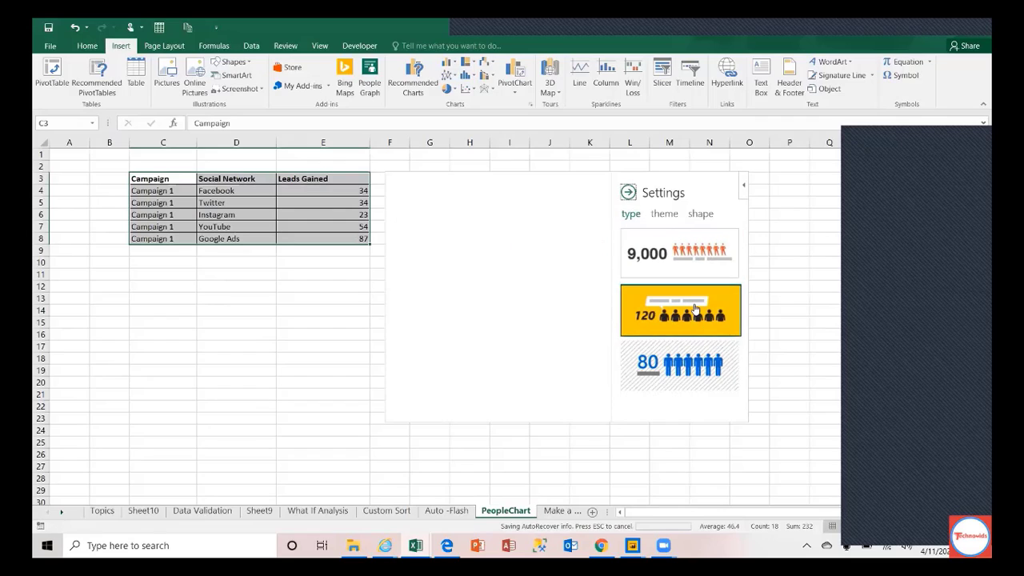
pyautogui.click(685, 357)
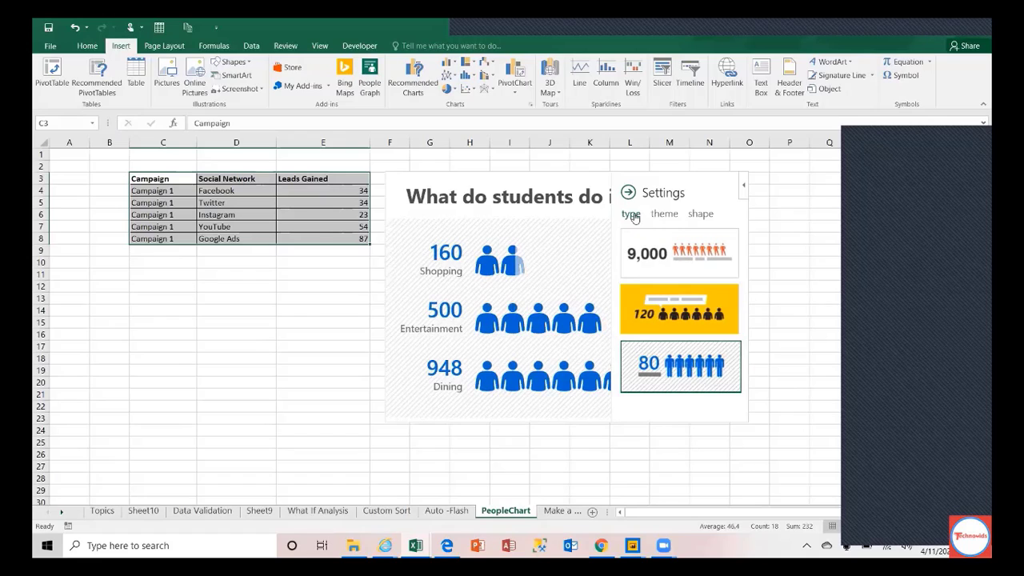
pyautogui.click(673, 324)
pyautogui.click(674, 368)
pyautogui.click(704, 260)
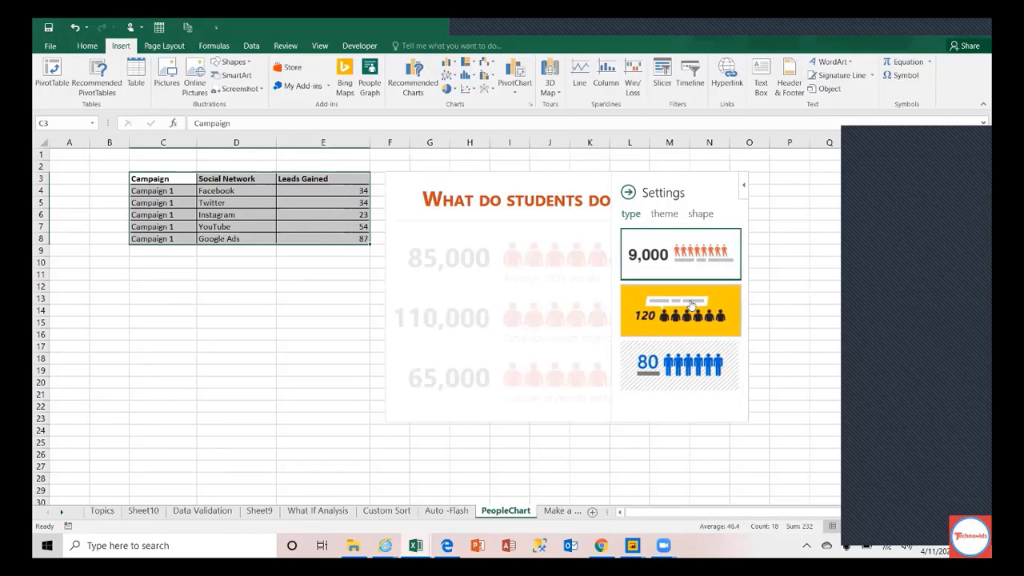
pyautogui.click(680, 311)
pyautogui.click(676, 362)
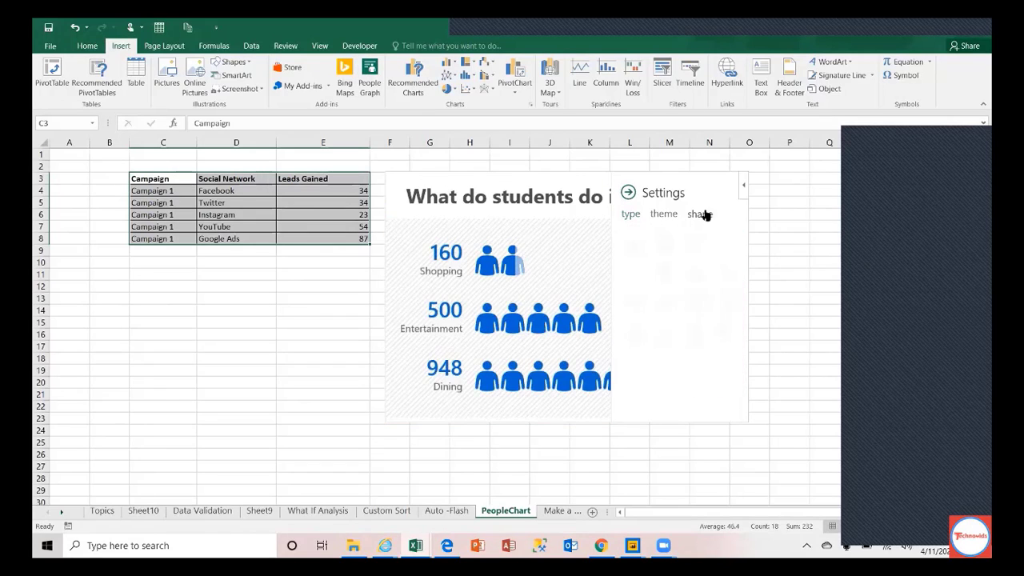
# Step: Switch the icons to head-and-shoulders figures and return to the yellow design
pyautogui.click(701, 214)
pyautogui.click(658, 245)
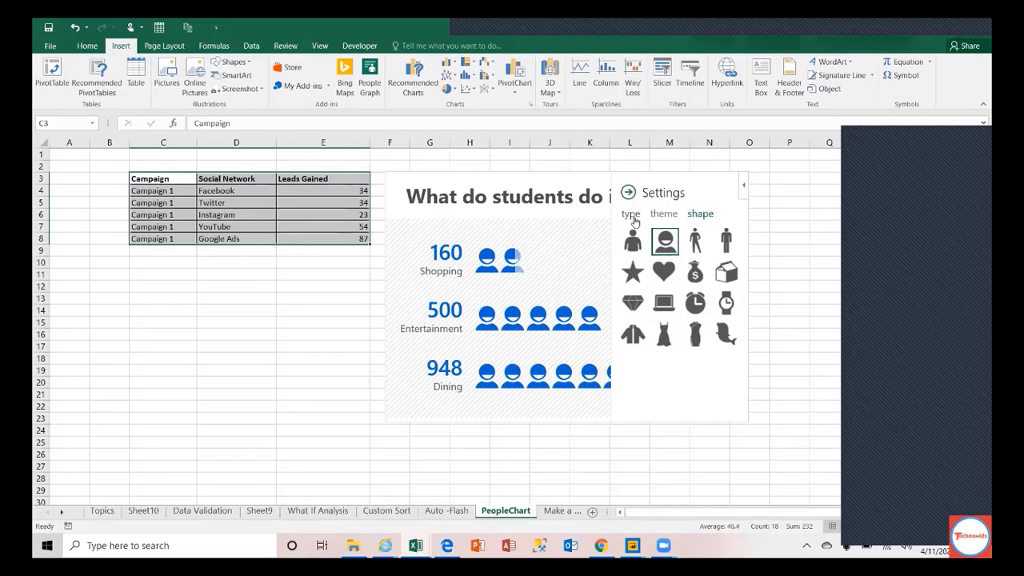
pyautogui.click(631, 214)
pyautogui.click(679, 303)
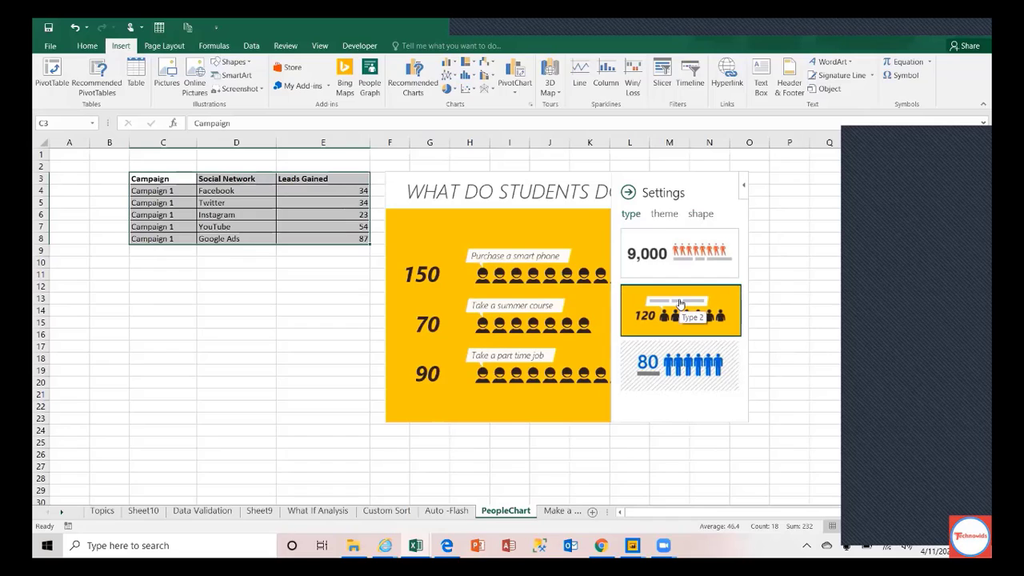
# Step: Try icon shapes such as stars, hearts, money bags and clothing, settling on Shape 1 person icons
pyautogui.click(697, 216)
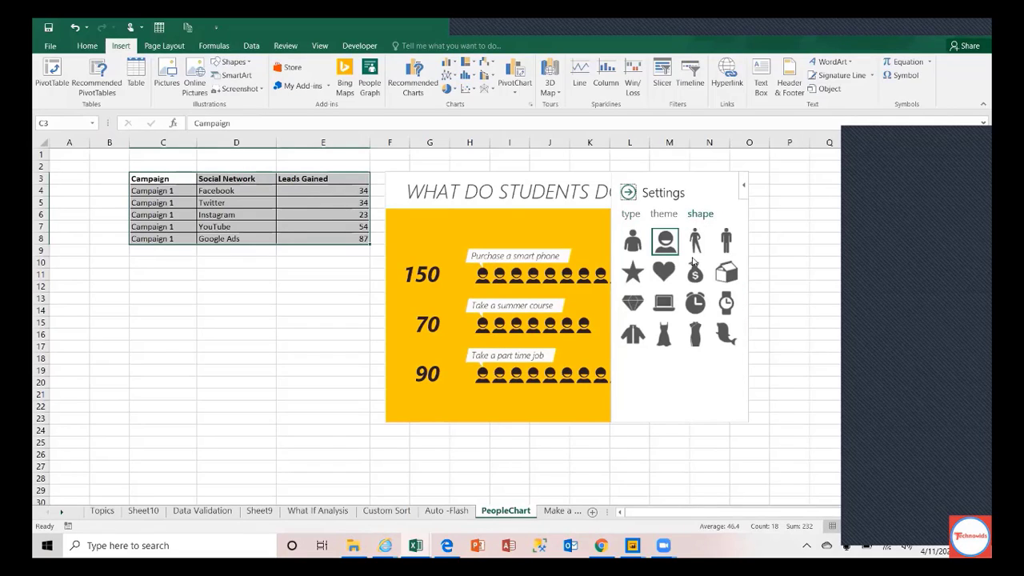
pyautogui.click(695, 241)
pyautogui.click(725, 241)
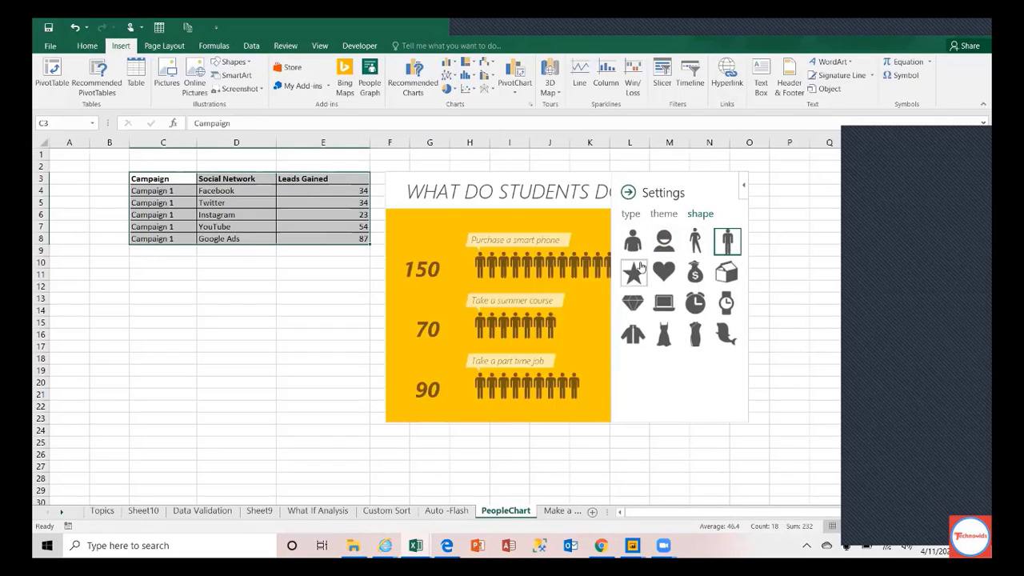
pyautogui.click(633, 273)
pyautogui.click(664, 273)
pyautogui.click(694, 274)
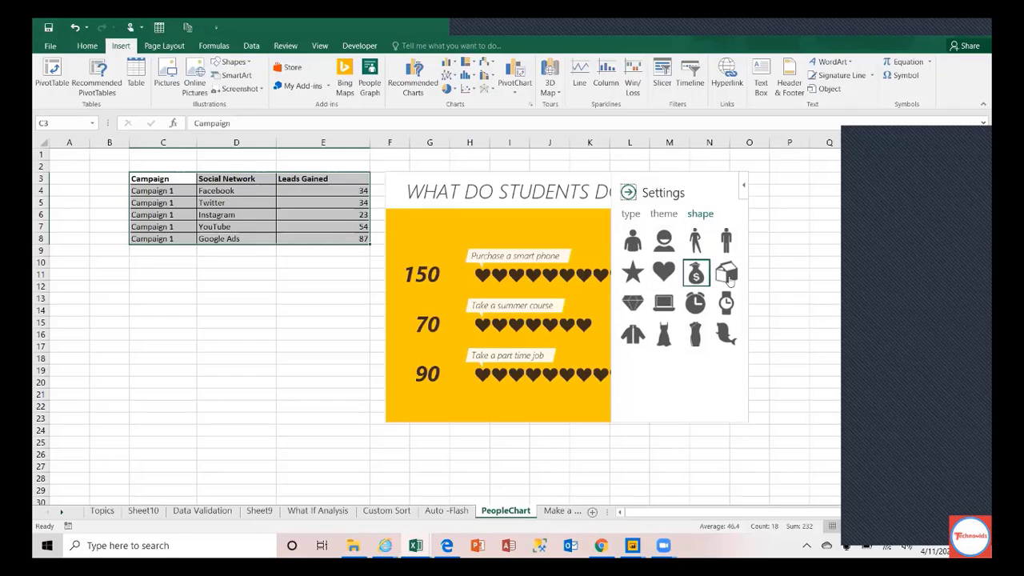
pyautogui.click(726, 273)
pyautogui.click(722, 314)
pyautogui.click(696, 306)
pyautogui.click(665, 304)
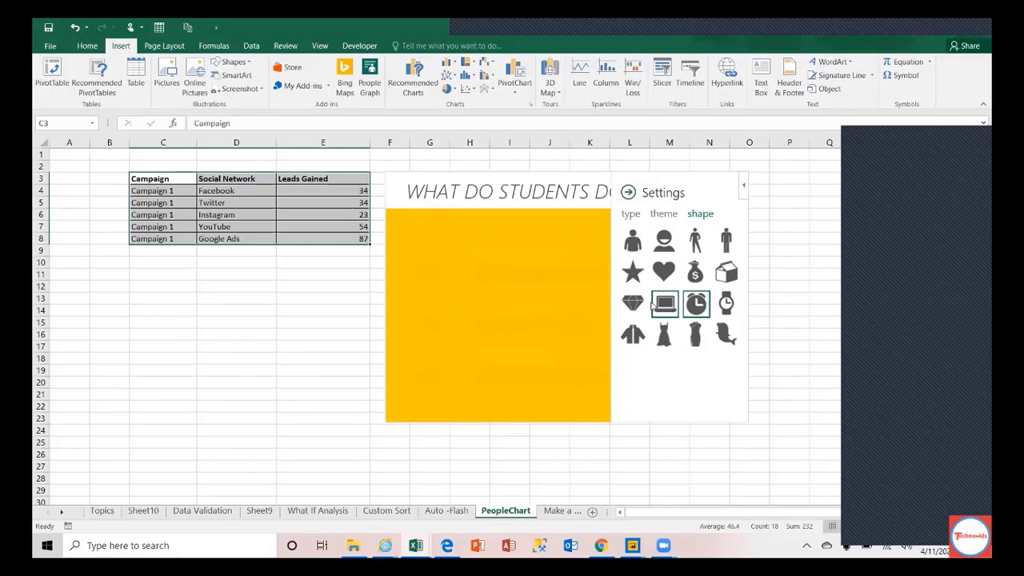
pyautogui.click(634, 304)
pyautogui.click(634, 336)
pyautogui.click(665, 336)
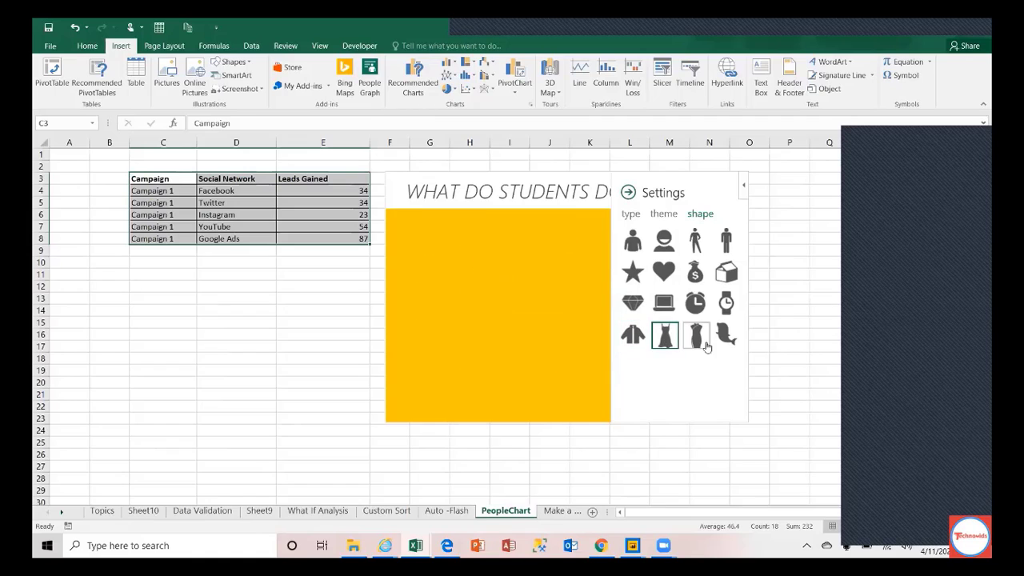
pyautogui.click(695, 335)
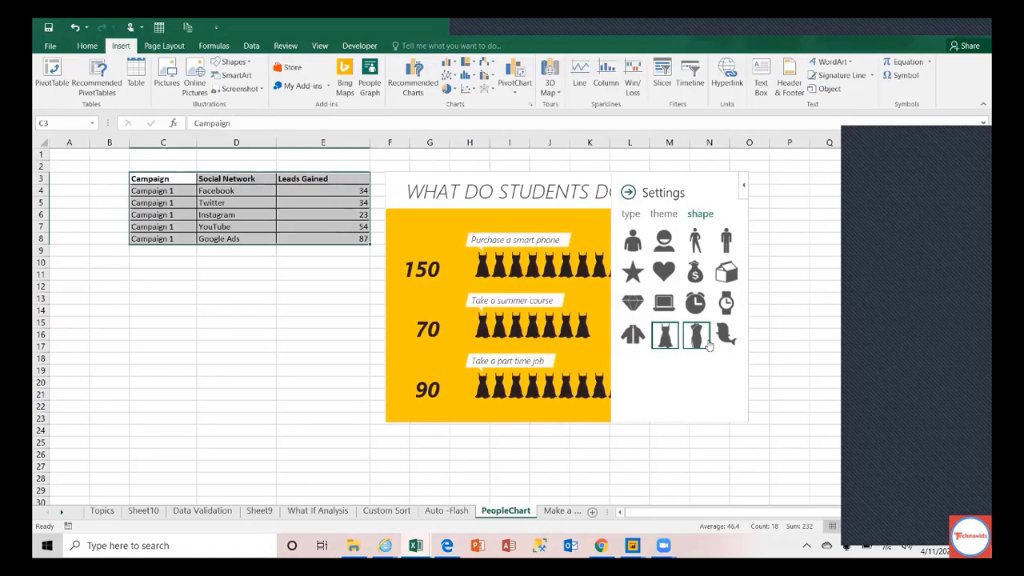
pyautogui.click(727, 337)
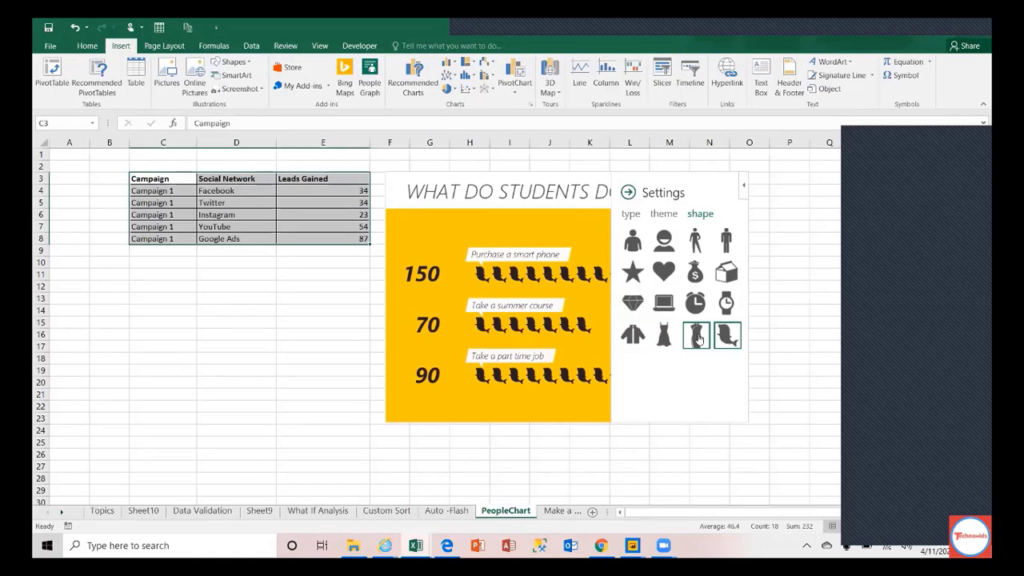
pyautogui.click(696, 337)
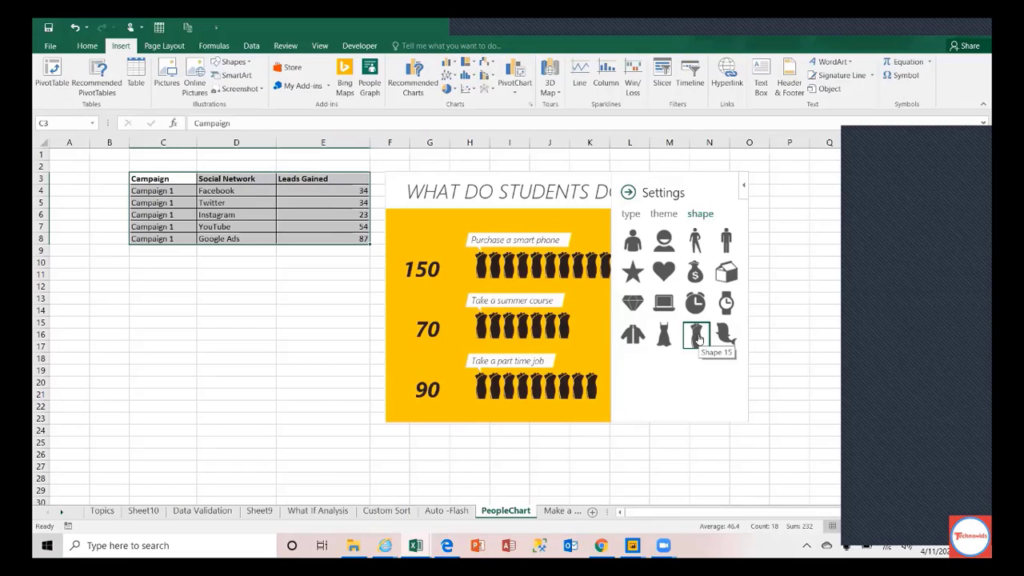
pyautogui.click(636, 242)
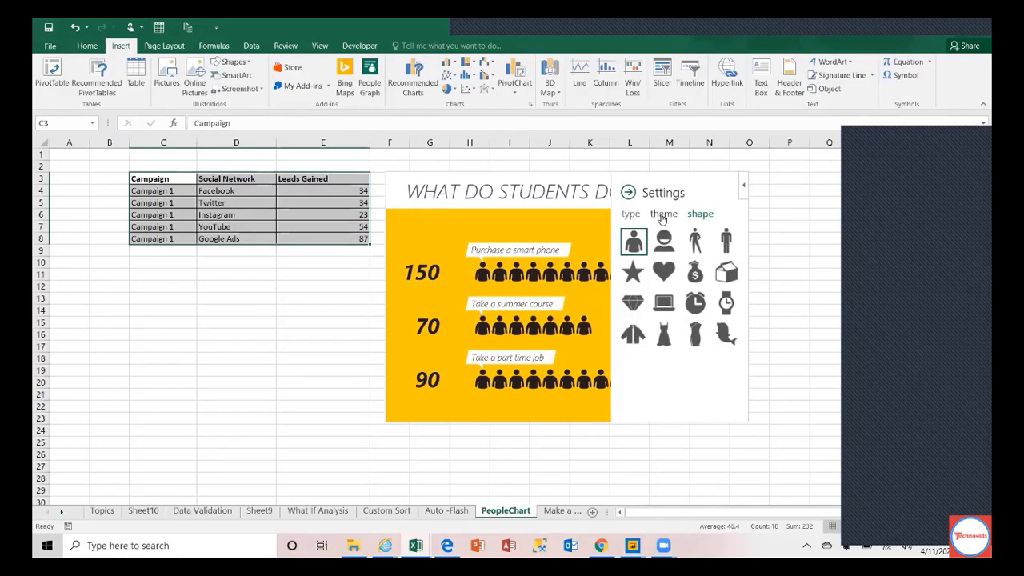
# Step: Try the blue Type 3 design, settle on yellow Type 2, and open the graph's Data pane
pyautogui.click(631, 214)
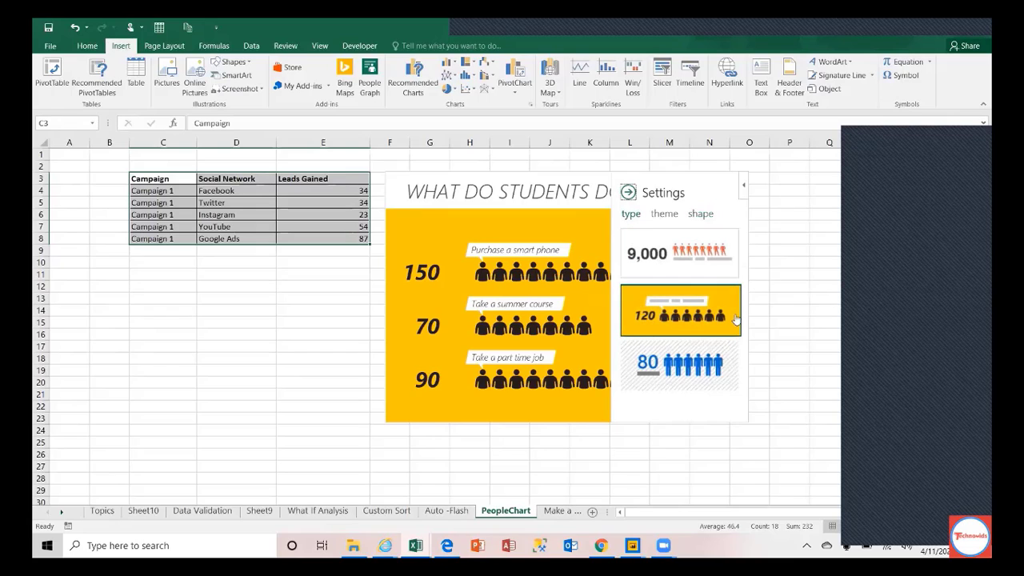
pyautogui.click(705, 369)
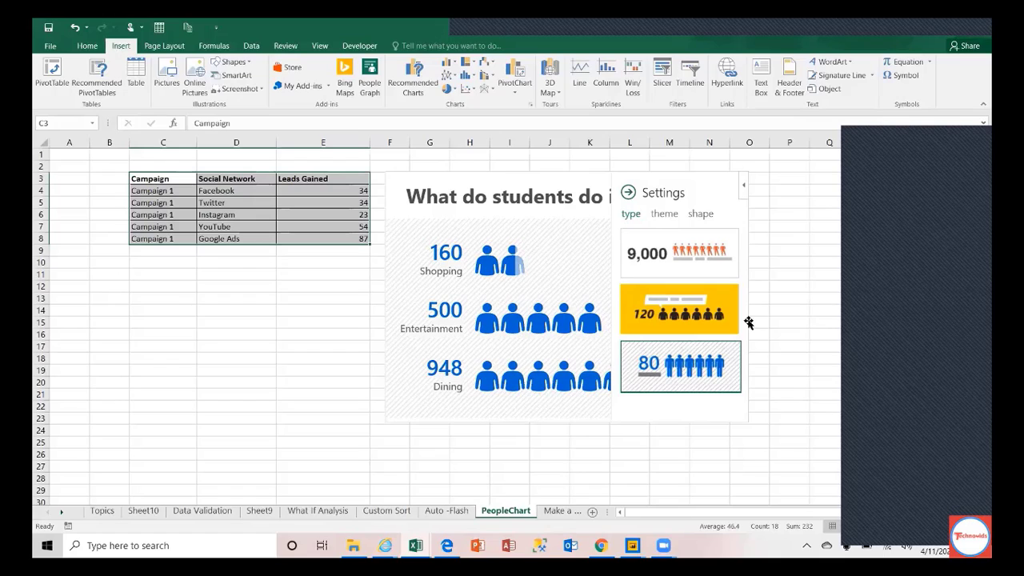
pyautogui.click(722, 318)
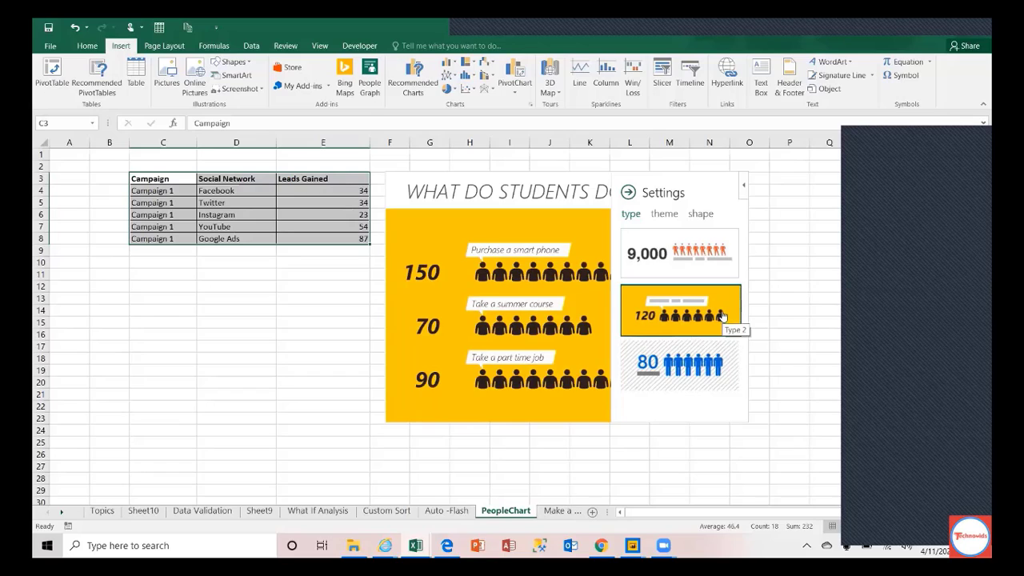
pyautogui.click(628, 192)
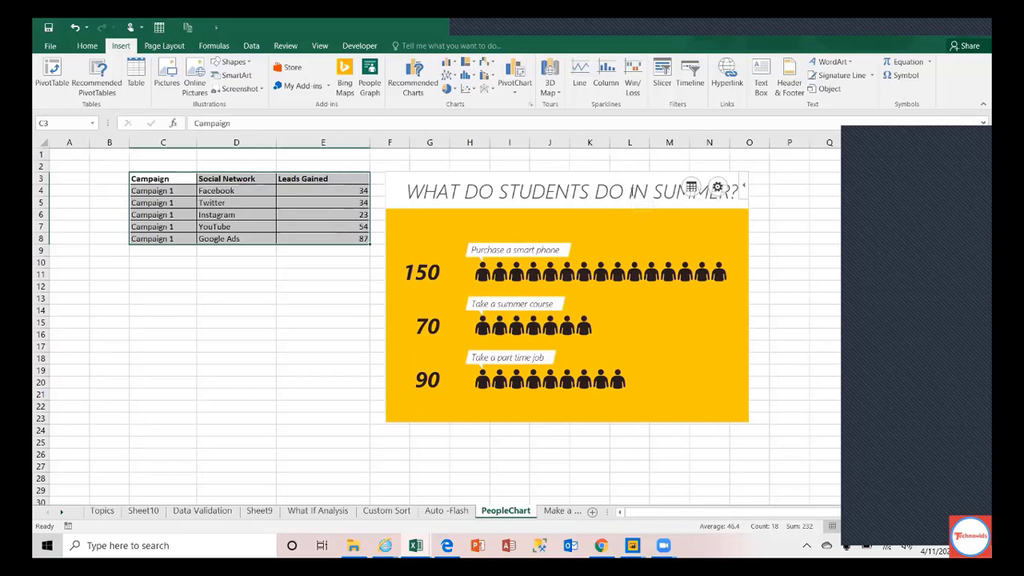
pyautogui.click(692, 193)
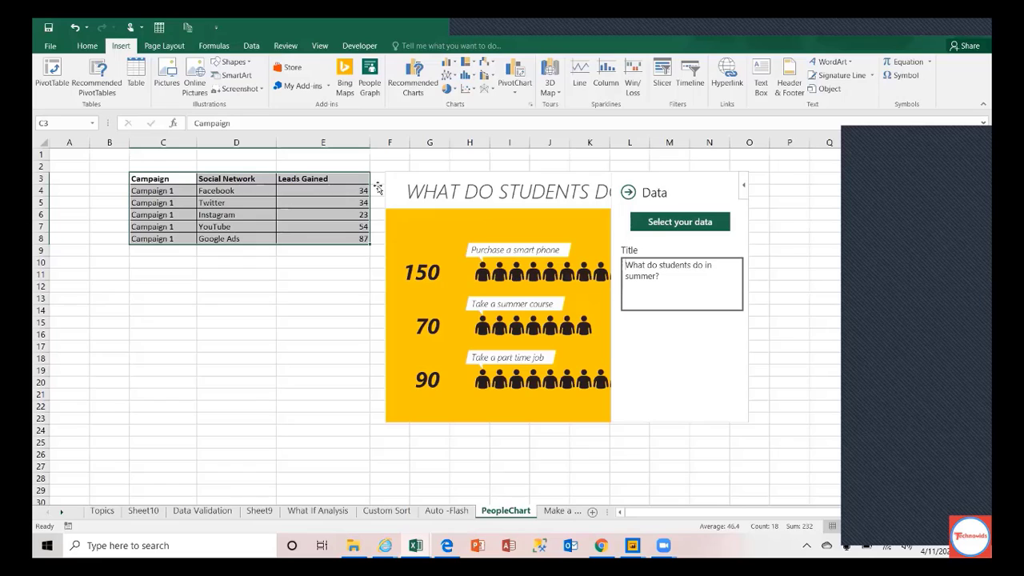
# Step: Create the People Graph from D4:E8, networks and leads, then select Twitter's value in E5
pyautogui.click(650, 224)
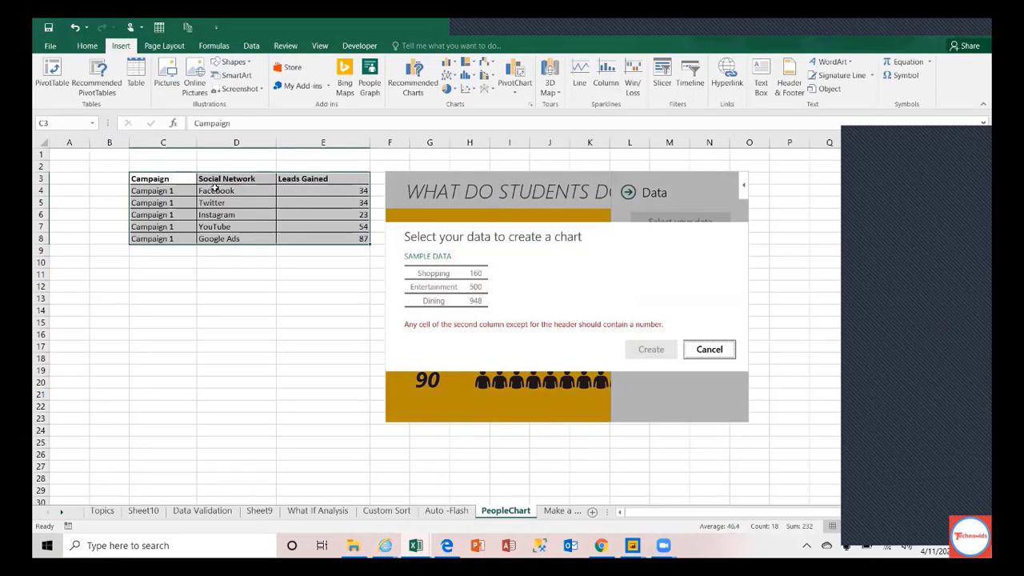
pyautogui.moveTo(224, 192); pyautogui.dragTo(328, 237)
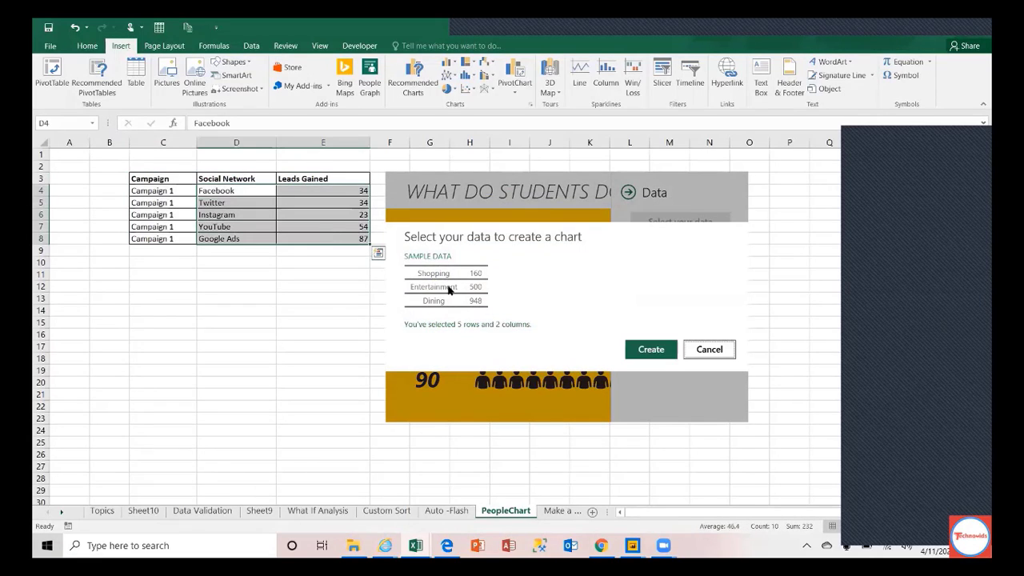
pyautogui.click(650, 350)
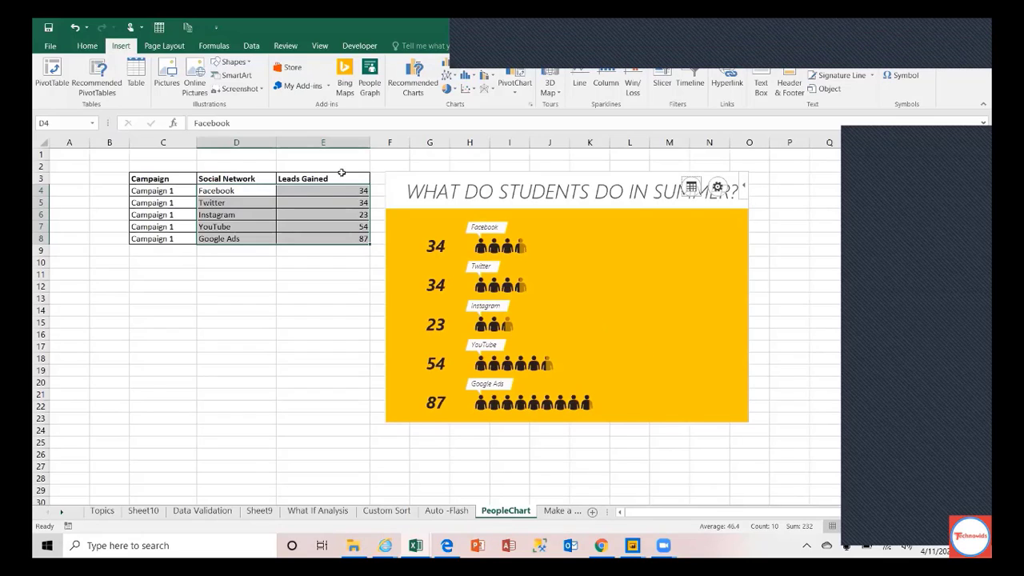
pyautogui.click(340, 203)
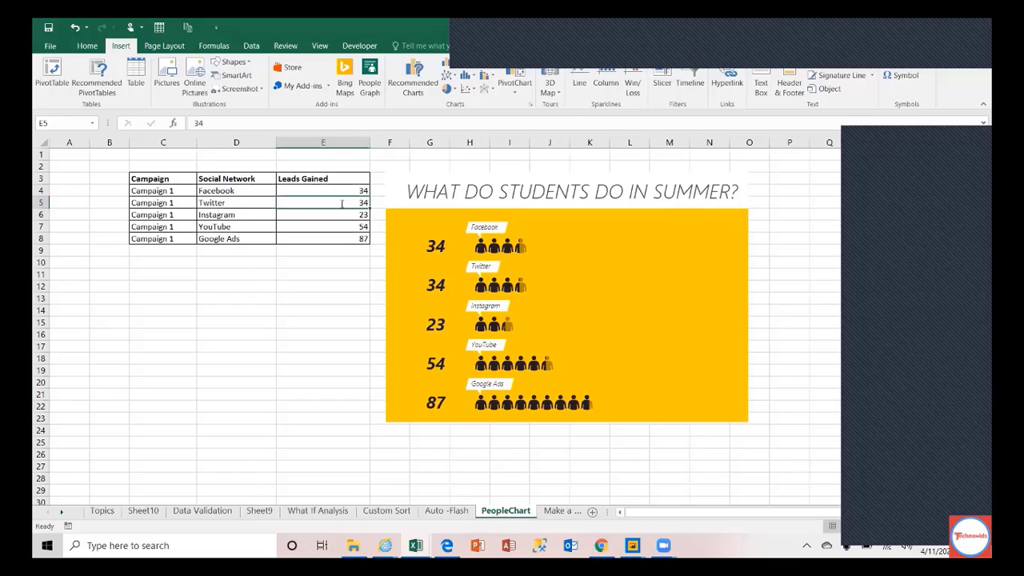
# Step: Change Twitter's leads in E5 to 50 so the People Graph updates
pyautogui.write('50')
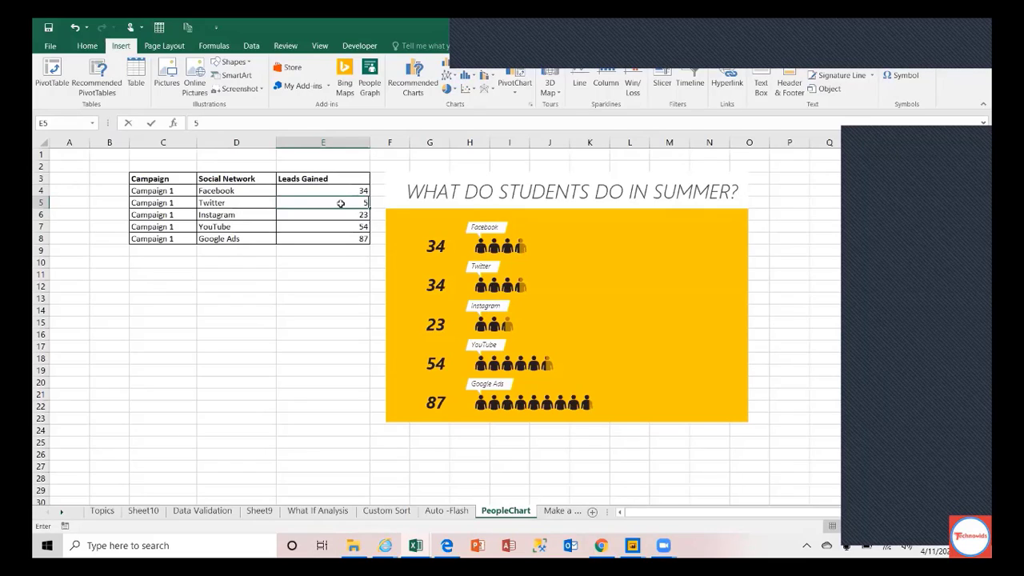
pyautogui.press('Return')
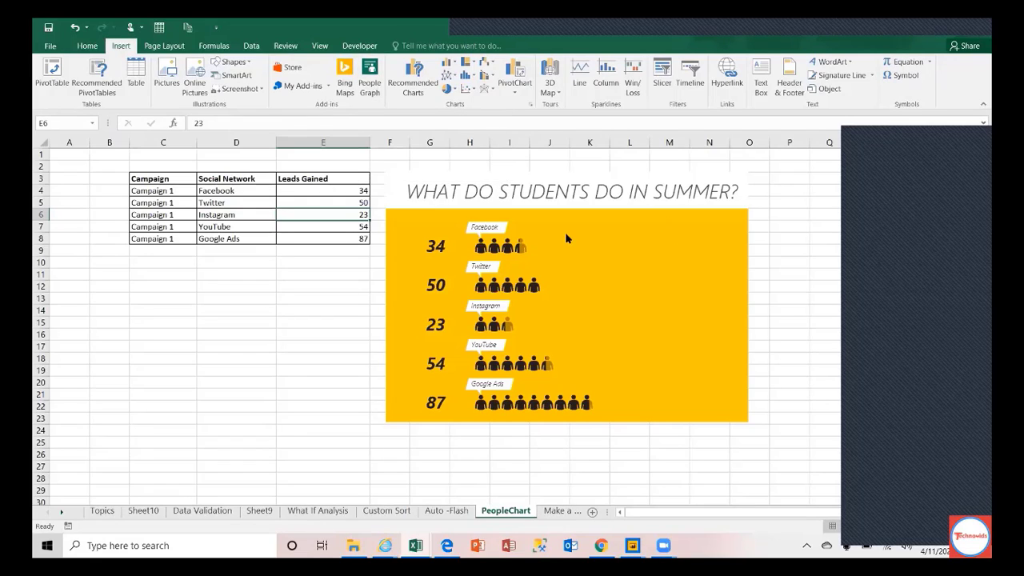
pyautogui.moveTo(566, 238)
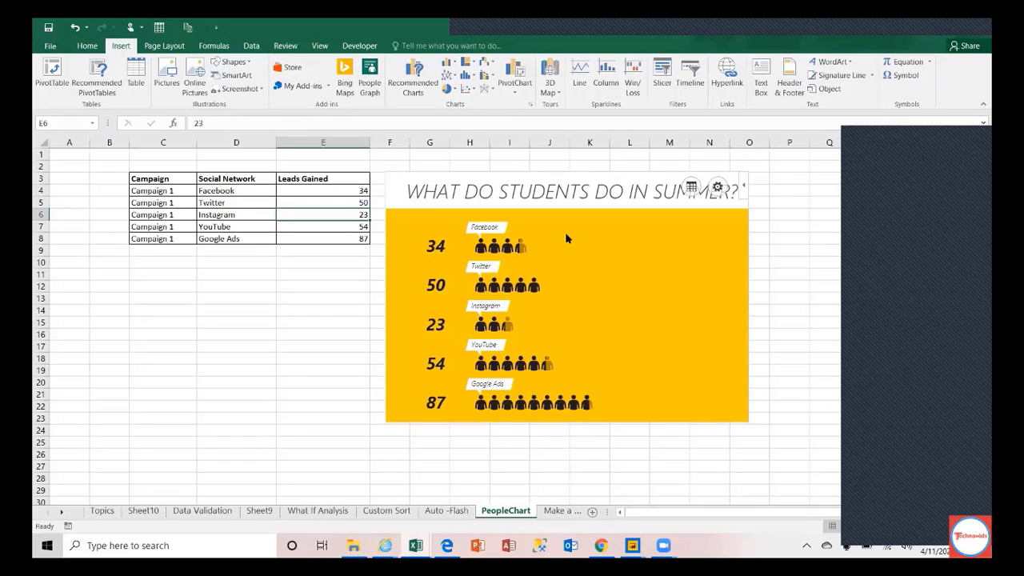
# Step: Switch the People Graph to the first Type layout and try several colour themes
pyautogui.click(719, 190)
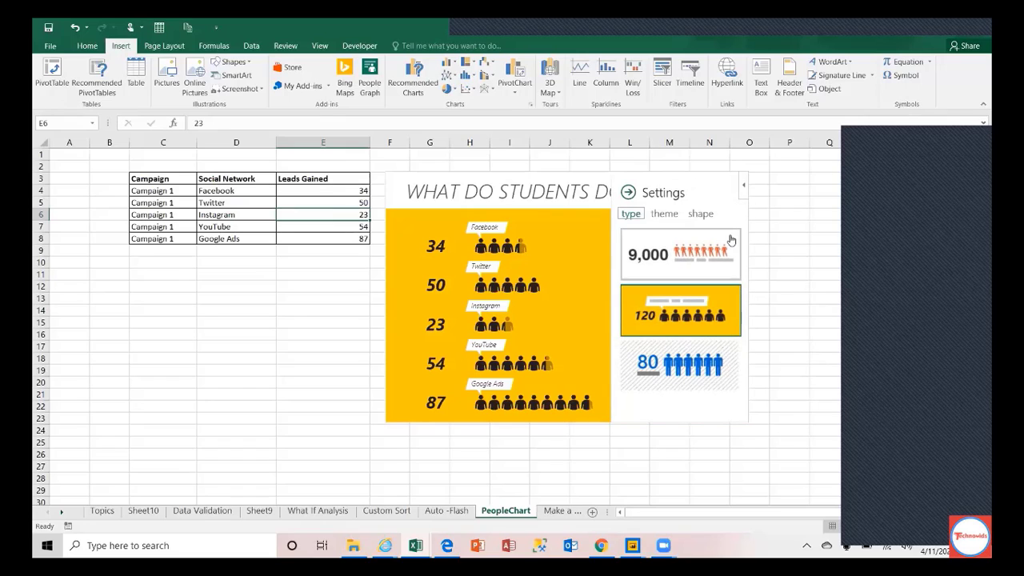
pyautogui.click(694, 263)
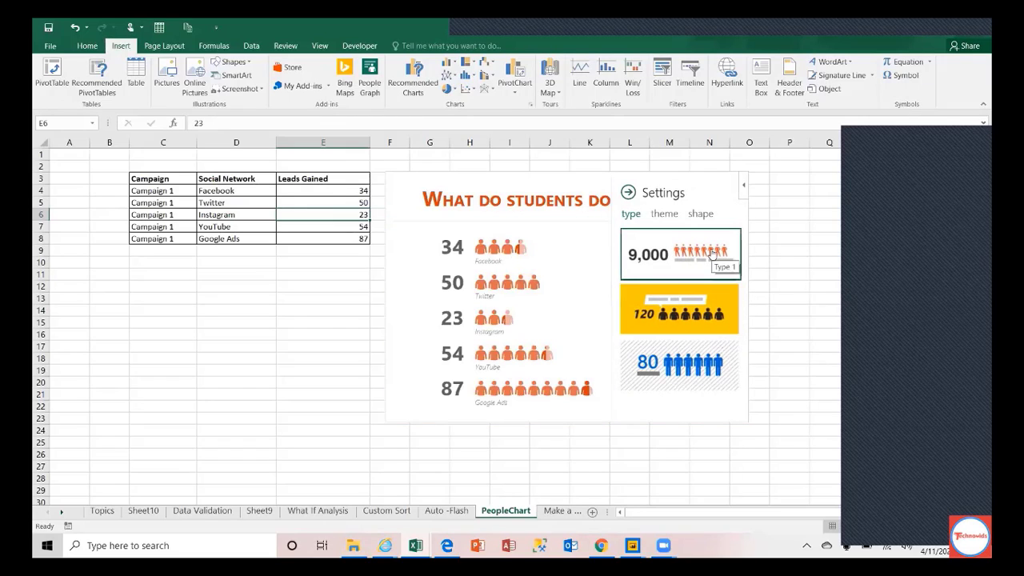
pyautogui.click(662, 216)
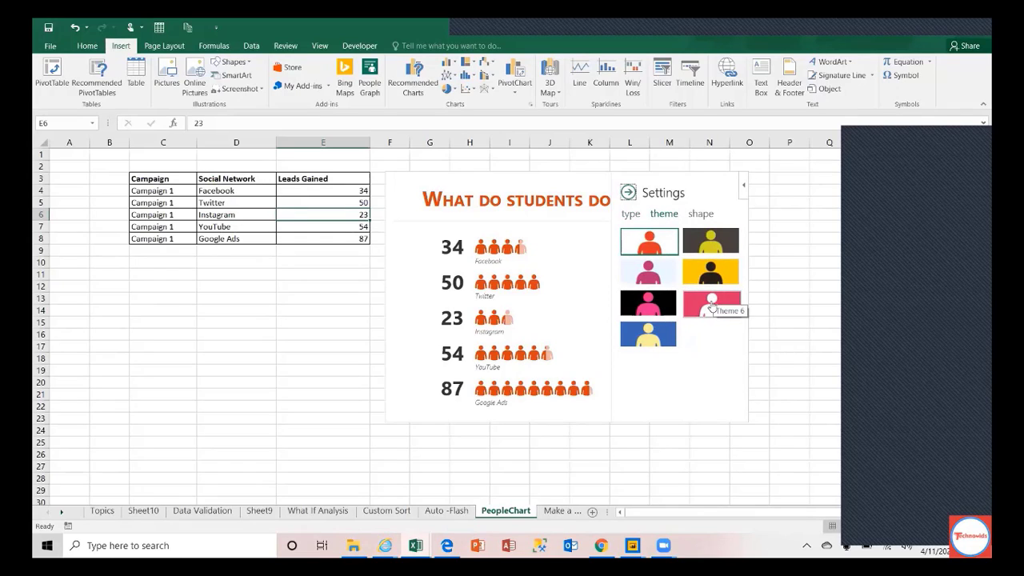
pyautogui.click(652, 311)
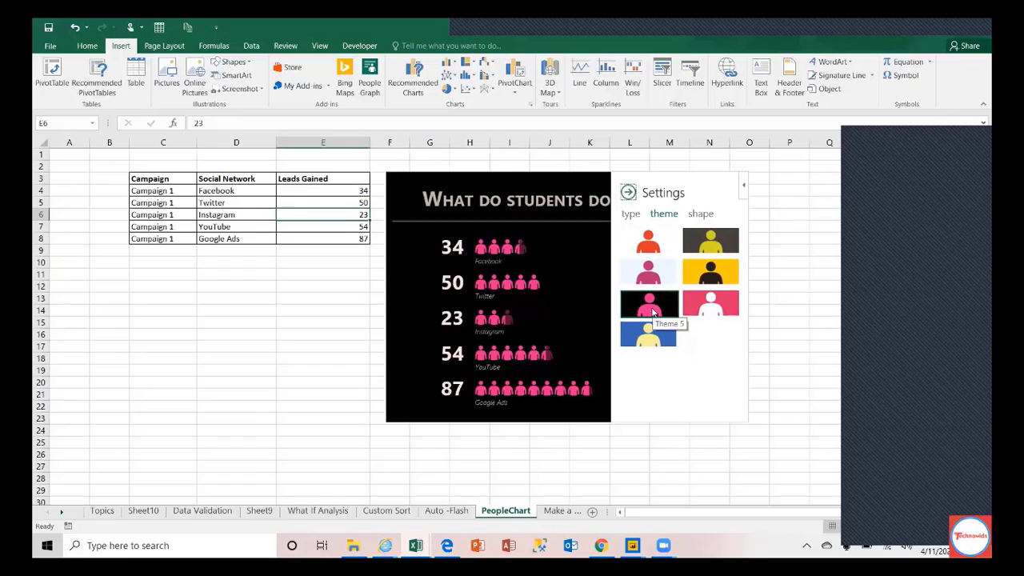
pyautogui.click(730, 312)
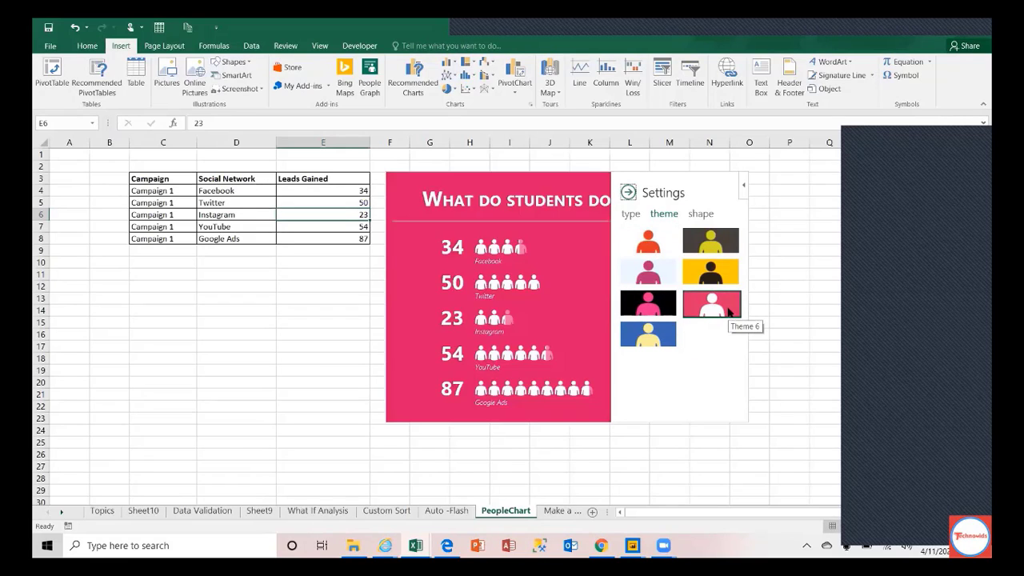
pyautogui.click(649, 334)
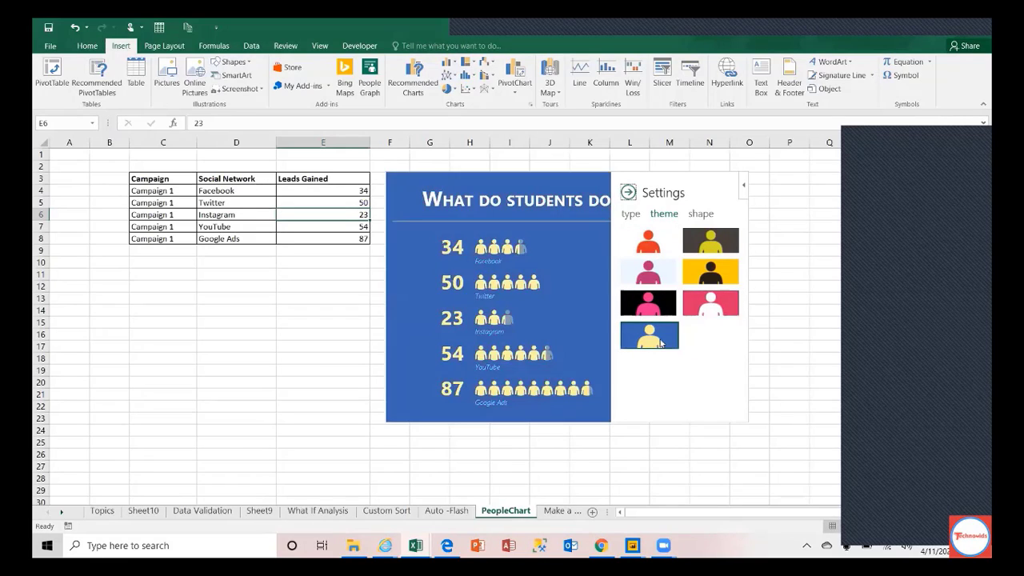
pyautogui.click(651, 249)
pyautogui.click(726, 253)
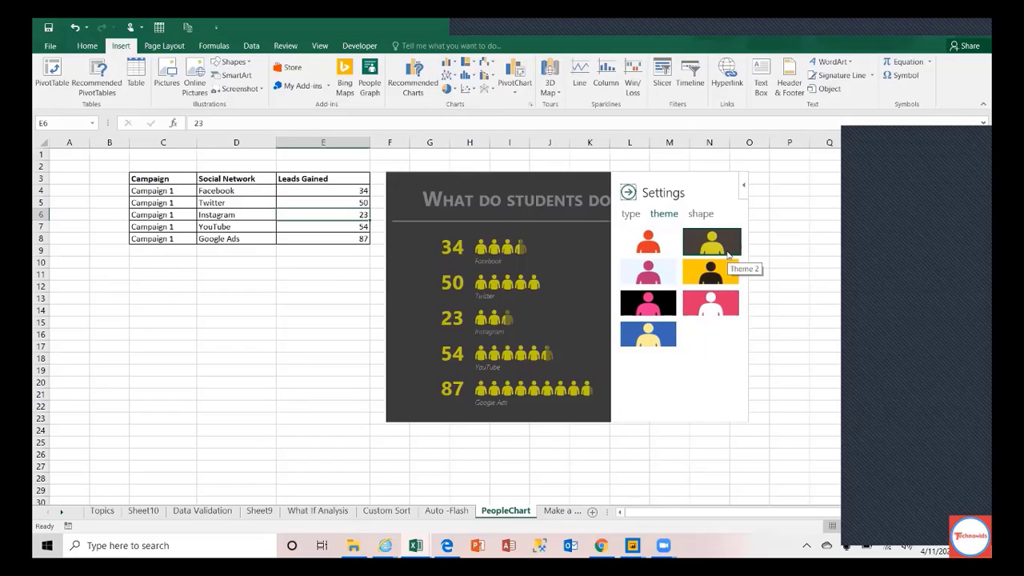
pyautogui.click(649, 272)
pyautogui.click(661, 299)
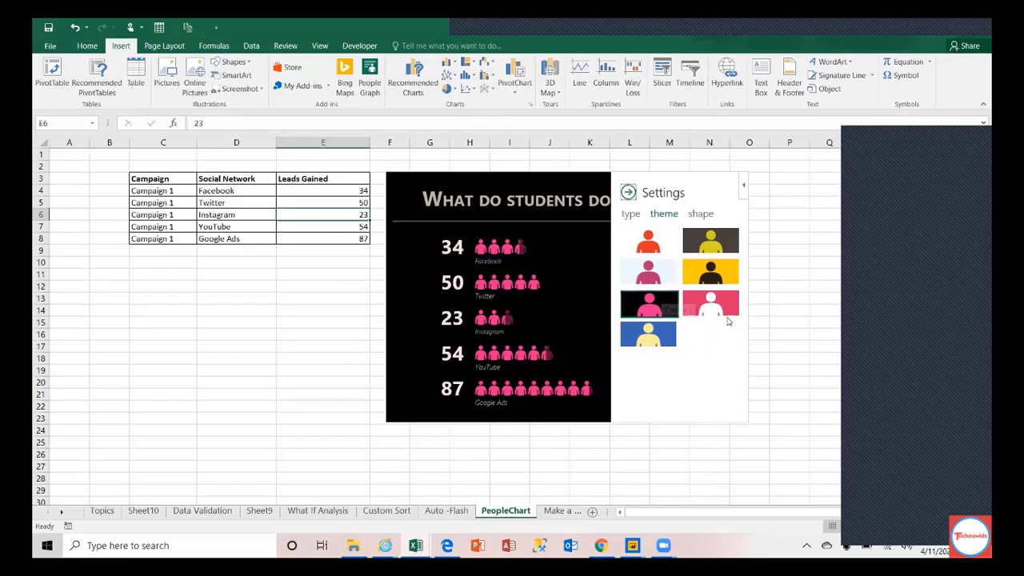
pyautogui.click(724, 312)
pyautogui.click(659, 342)
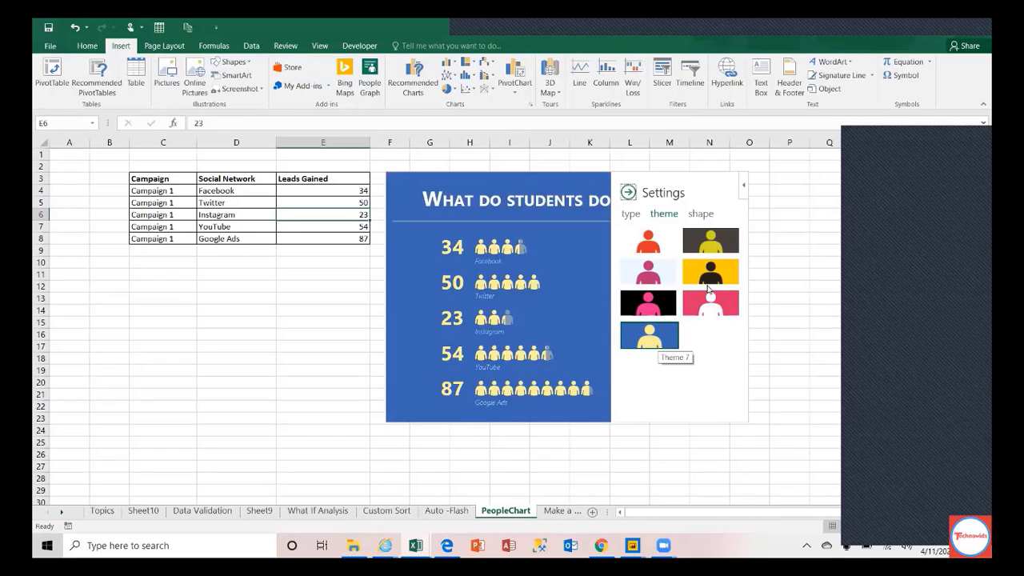
pyautogui.click(709, 265)
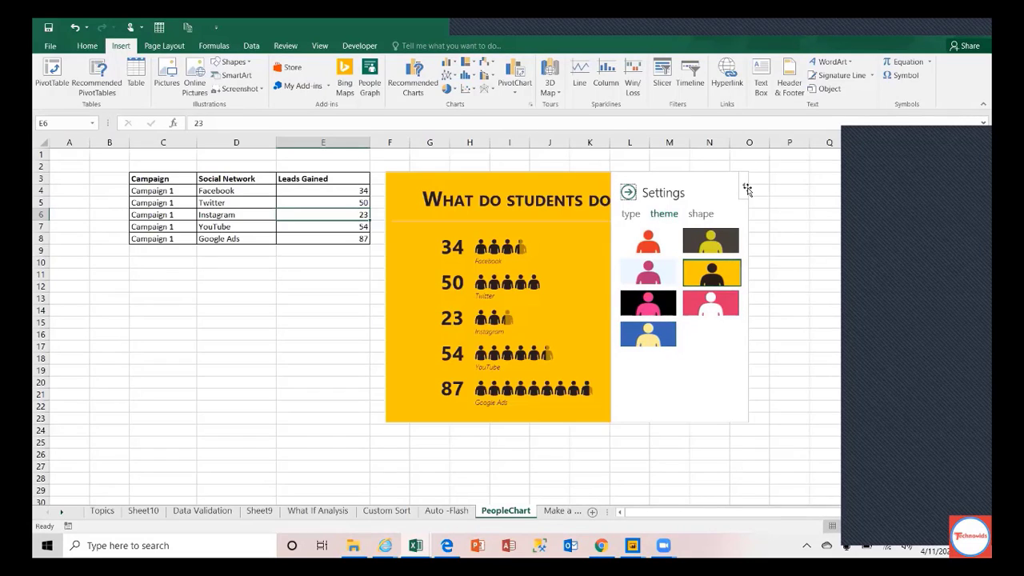
pyautogui.click(626, 194)
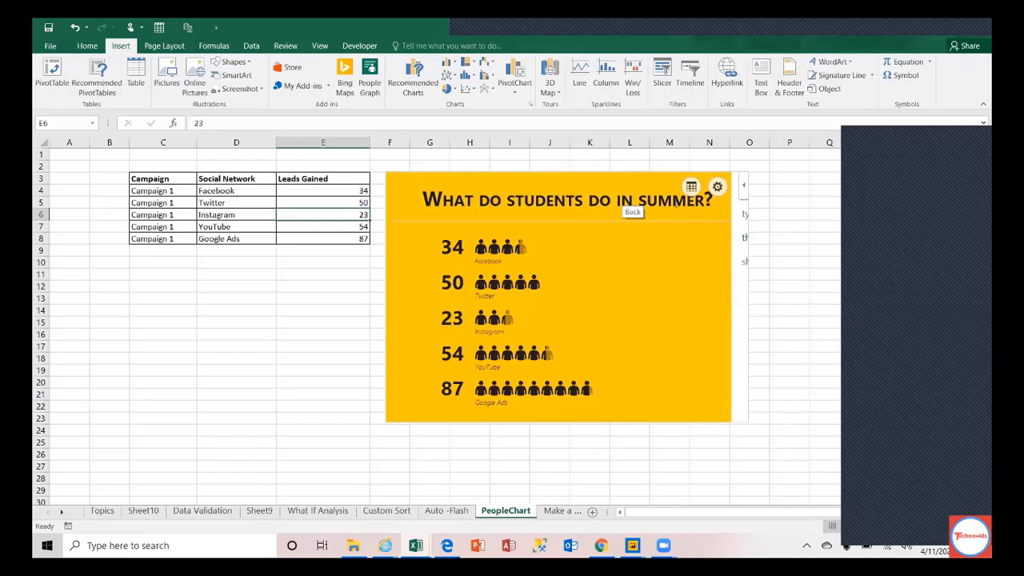
# Step: Apply the pink Theme 6 with white figures and click away to cell D16
pyautogui.click(719, 187)
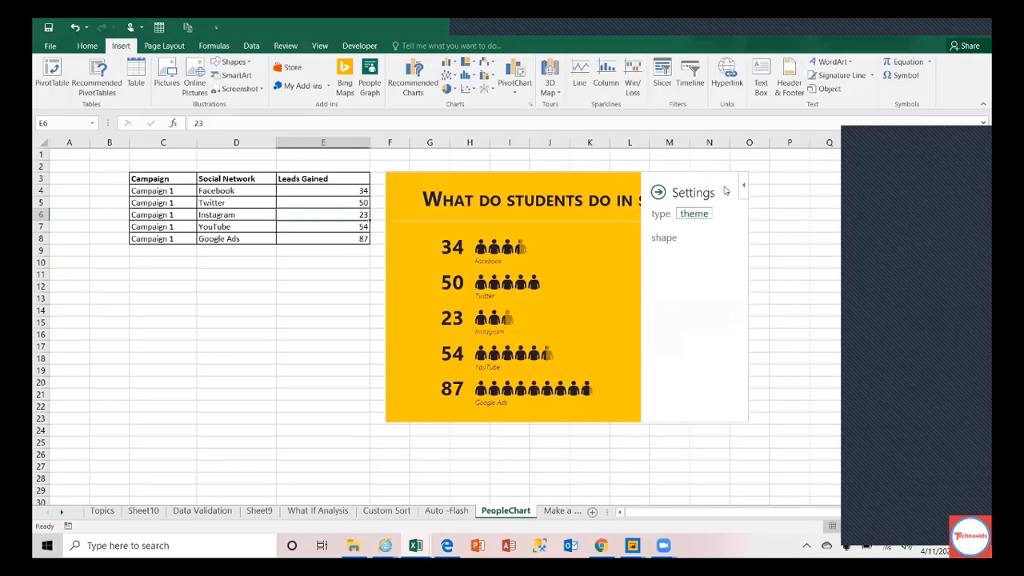
pyautogui.click(797, 286)
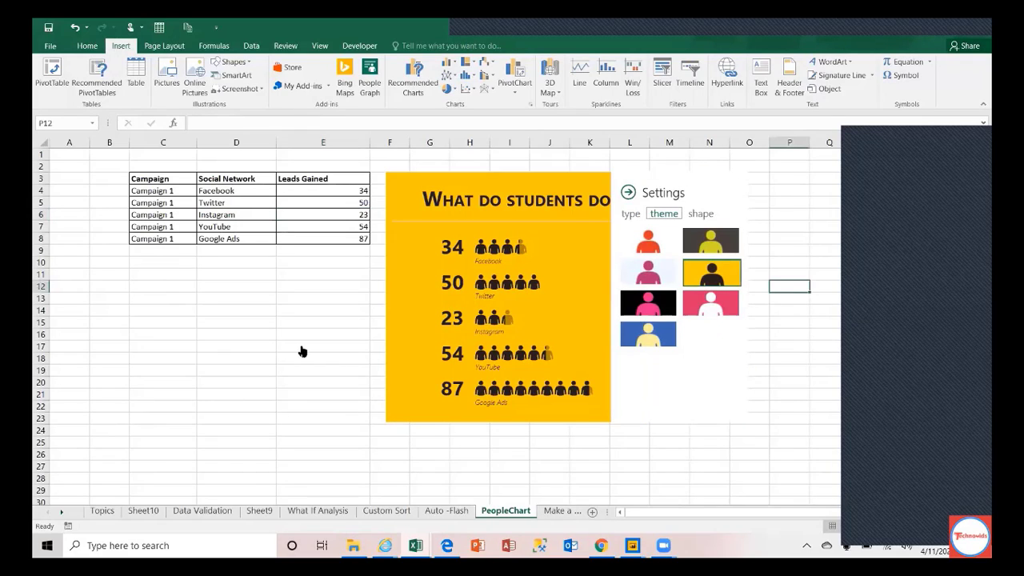
pyautogui.click(727, 310)
pyautogui.click(239, 333)
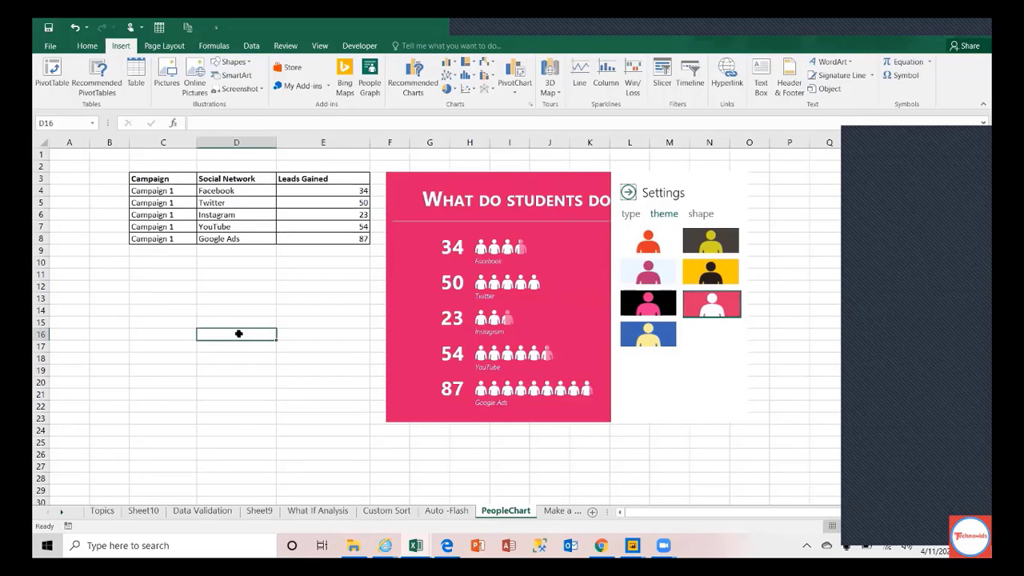
# Step: On the Topics sheet, copy the orange fill of row A9:B9 onto the People Chart row with Format Painter
pyautogui.click(102, 511)
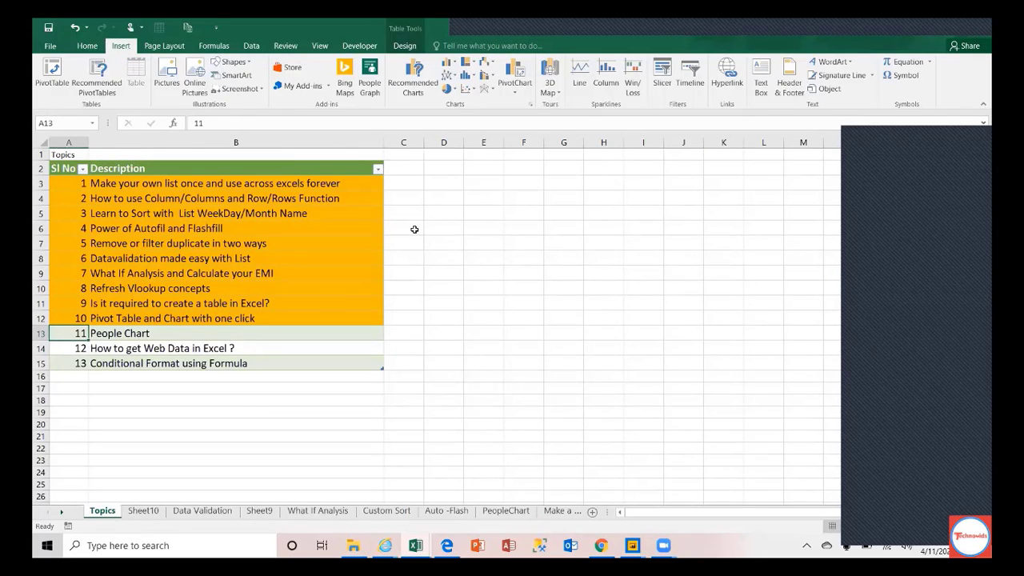
pyautogui.hotkey('shift', 'Right')
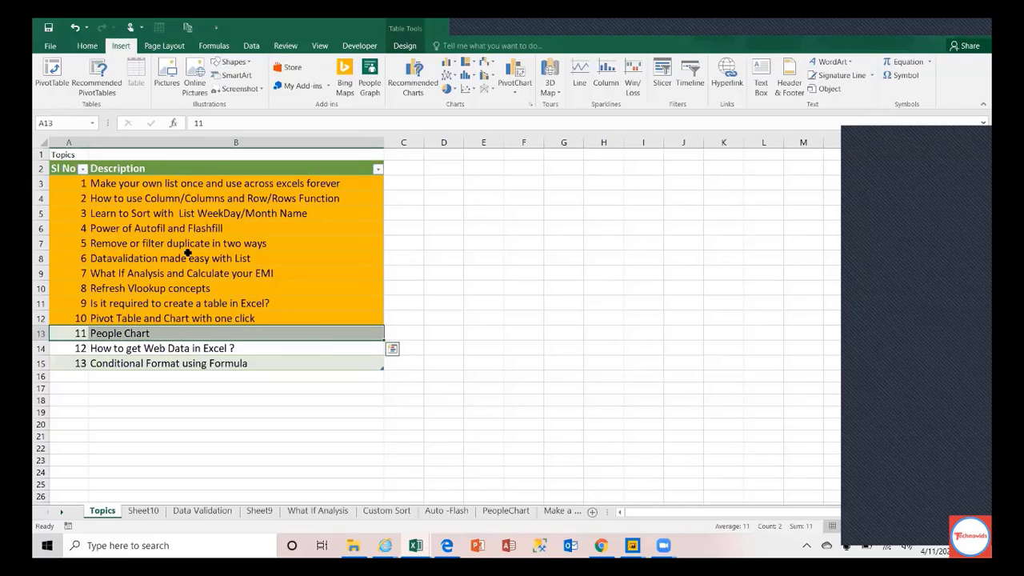
pyautogui.click(72, 277)
pyautogui.hotkey('shift', 'Right')
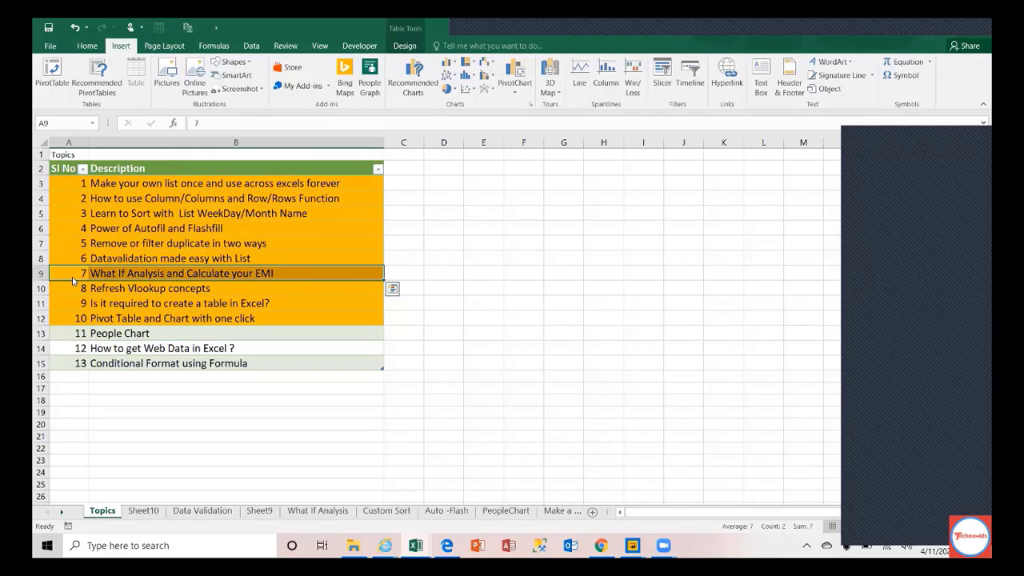
pyautogui.click(87, 47)
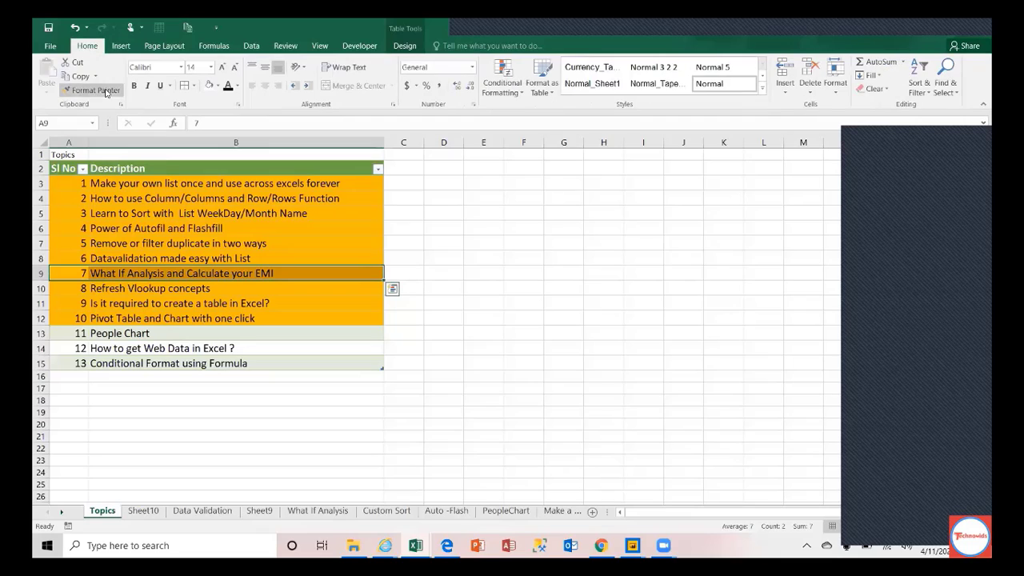
pyautogui.click(95, 89)
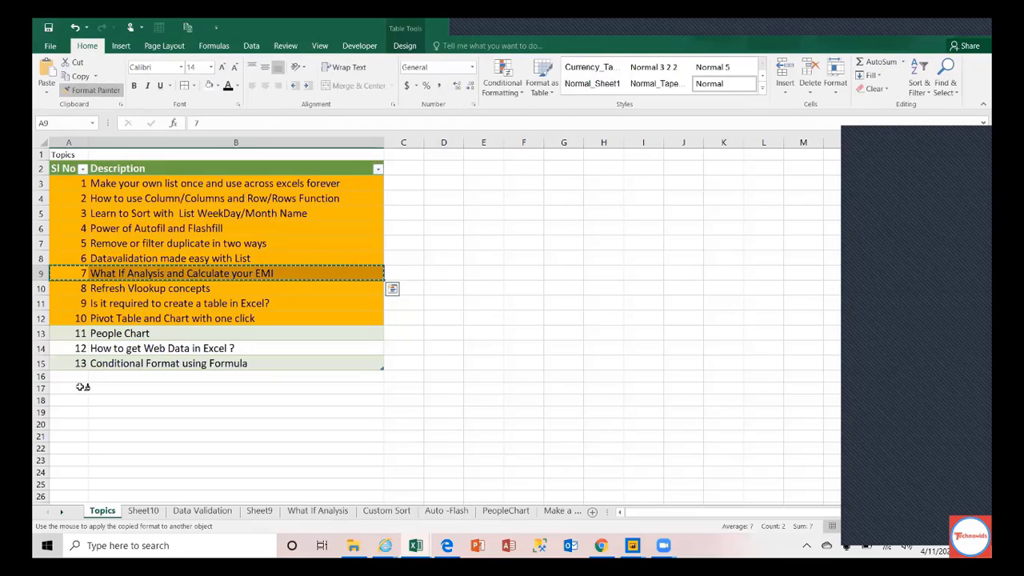
pyautogui.click(68, 332)
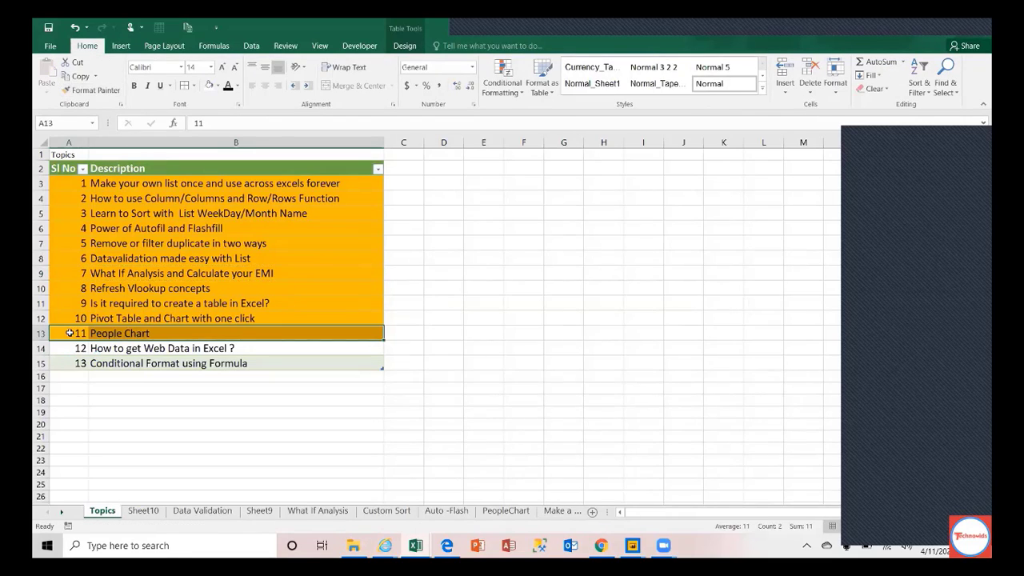
pyautogui.click(70, 349)
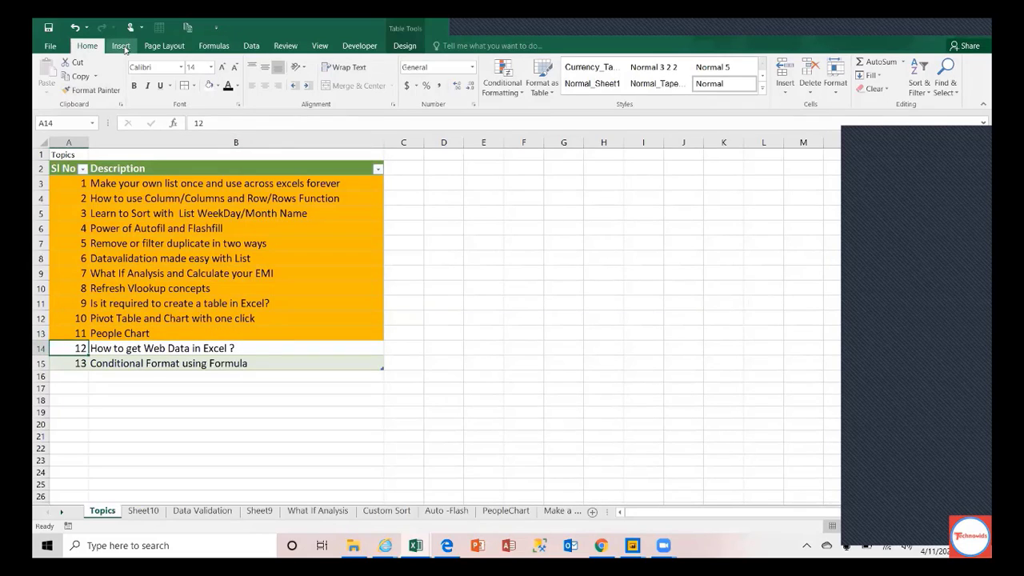
pyautogui.click(253, 48)
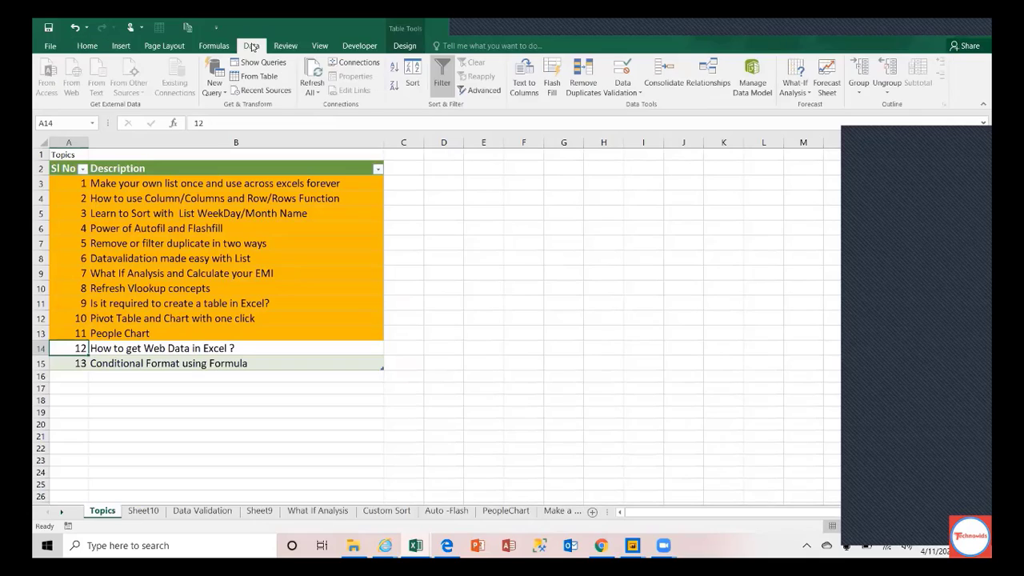
# Step: From cell D7, start a new web query and pick the worldometers coronavirus address
pyautogui.click(458, 239)
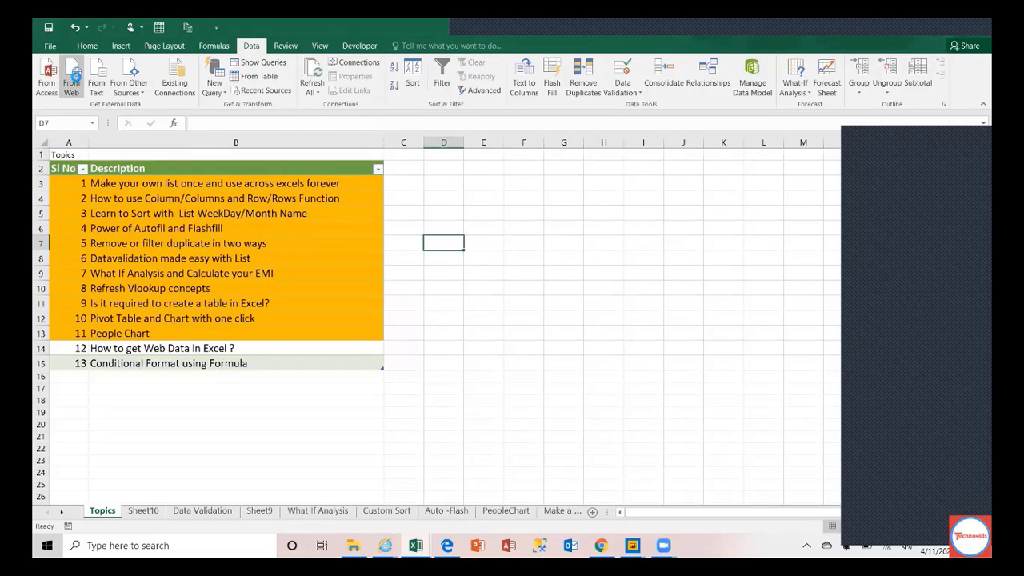
pyautogui.click(72, 79)
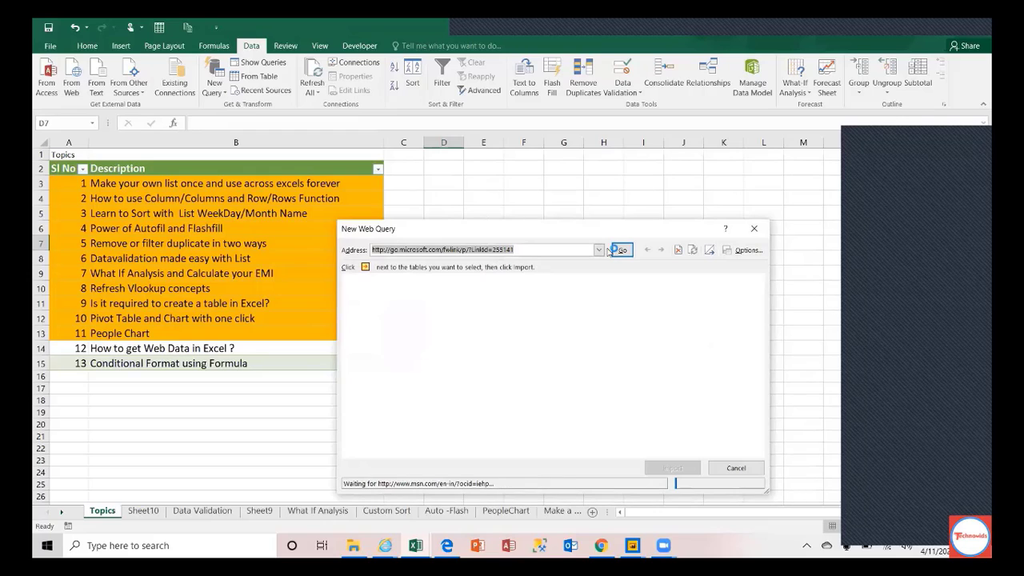
pyautogui.click(599, 251)
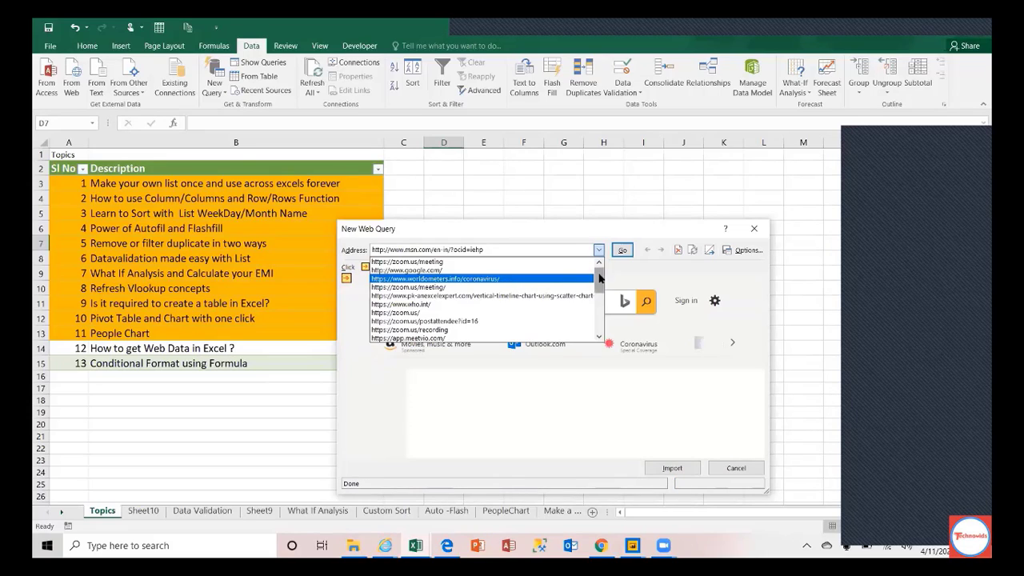
pyautogui.click(599, 317)
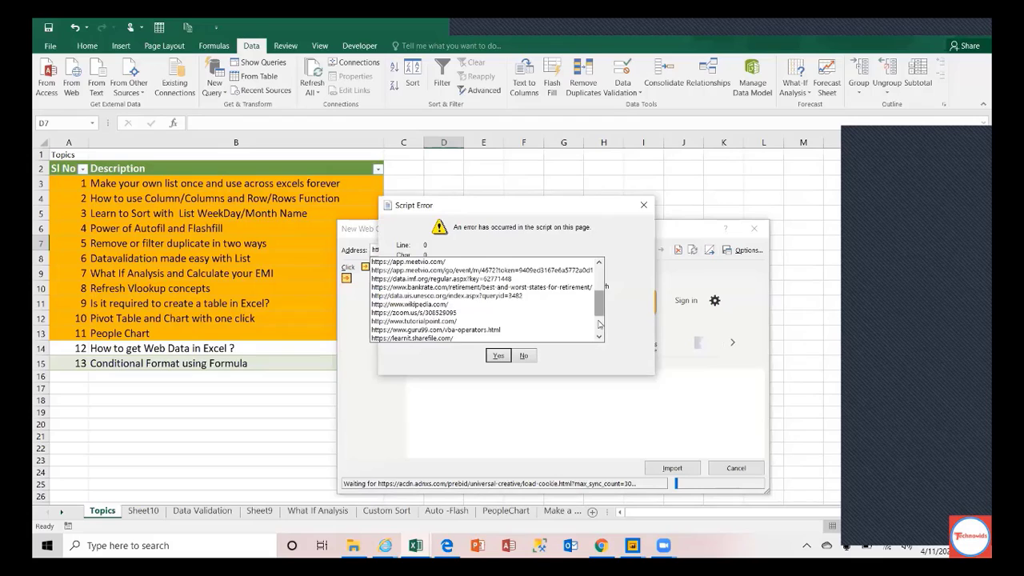
pyautogui.click(600, 321)
pyautogui.moveTo(599, 322); pyautogui.dragTo(601, 285)
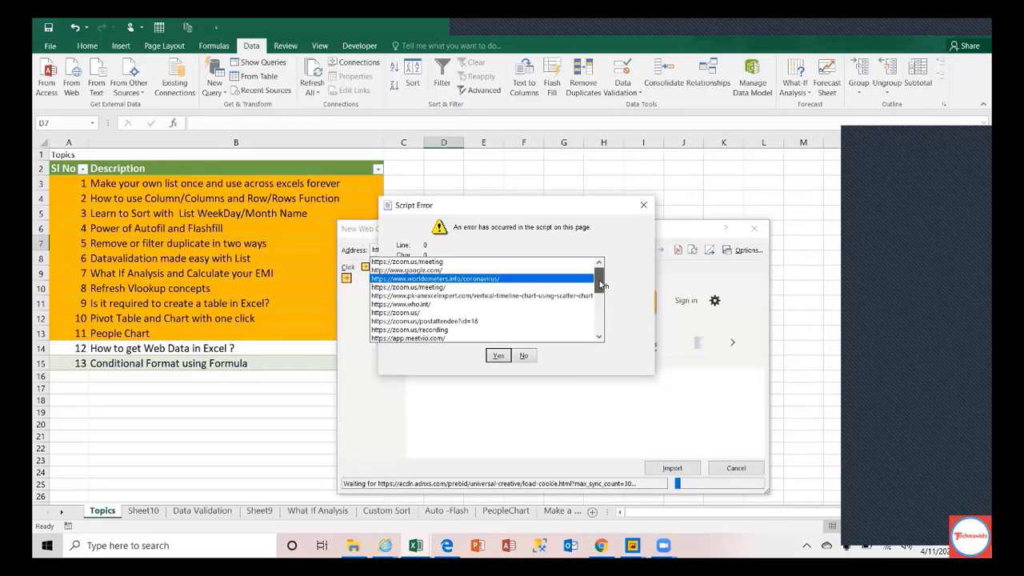
pyautogui.click(486, 279)
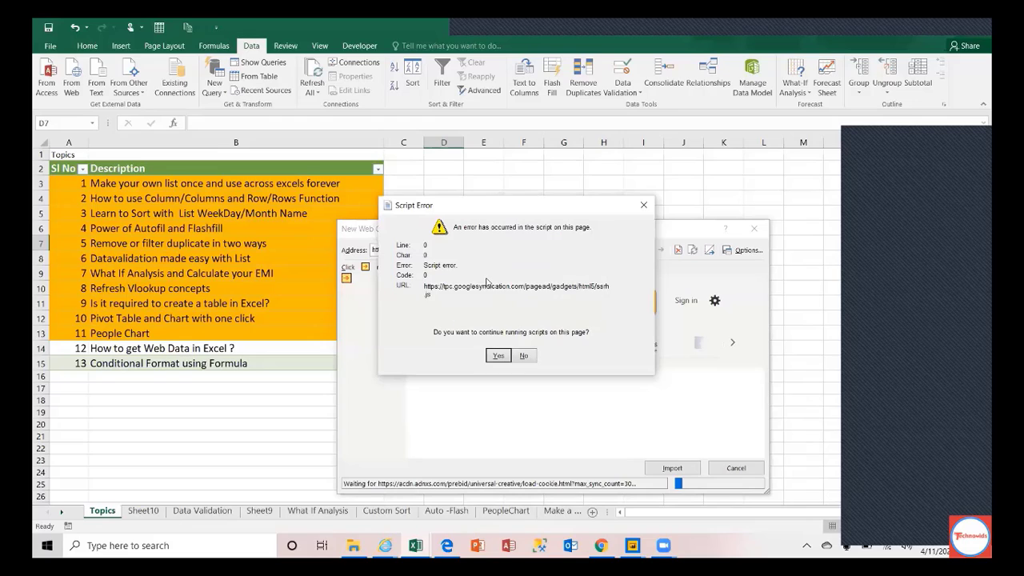
# Step: Load the worldometers page, declining each script error, and import its data
pyautogui.click(531, 353)
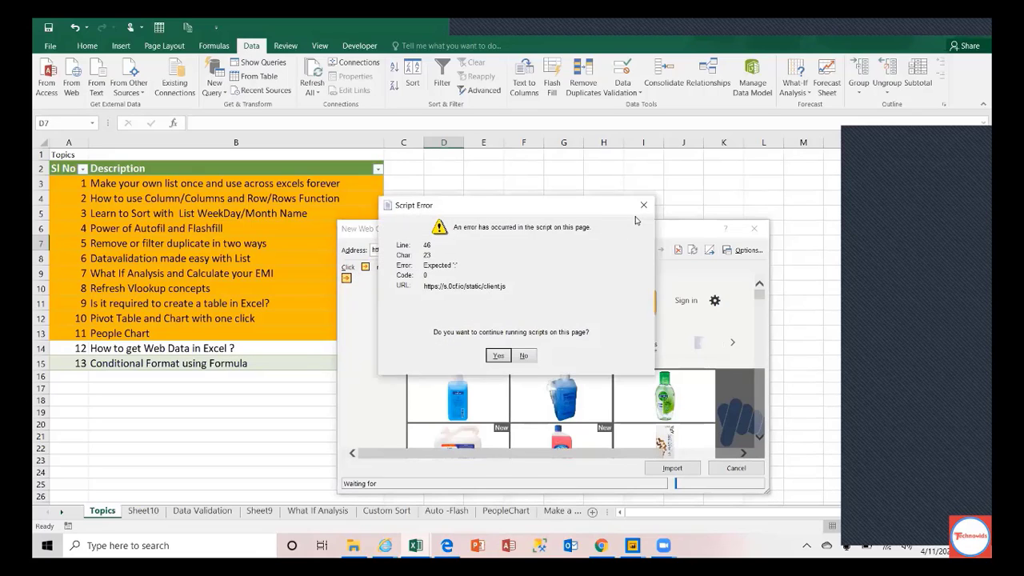
pyautogui.click(524, 355)
pyautogui.click(624, 251)
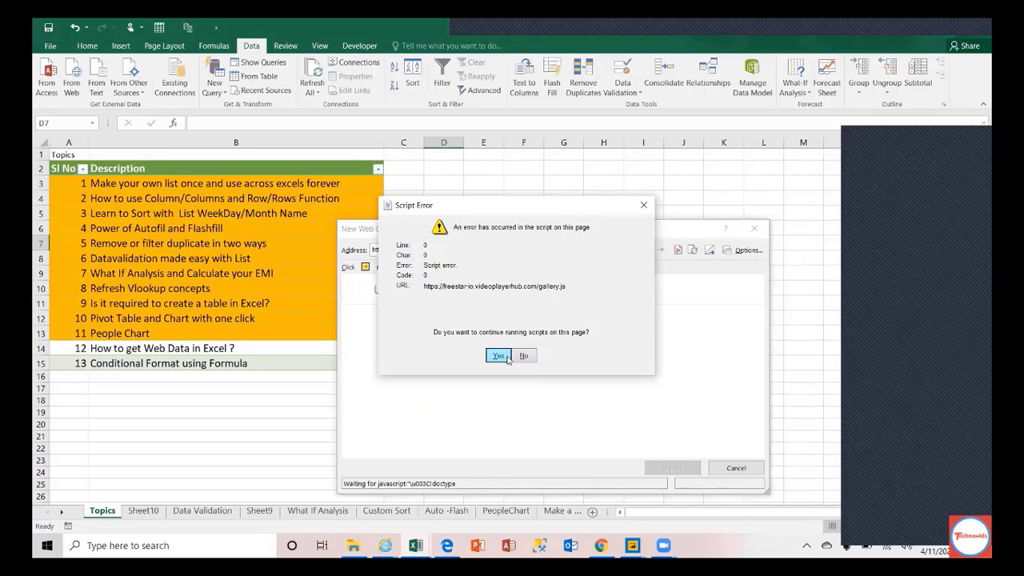
pyautogui.click(525, 355)
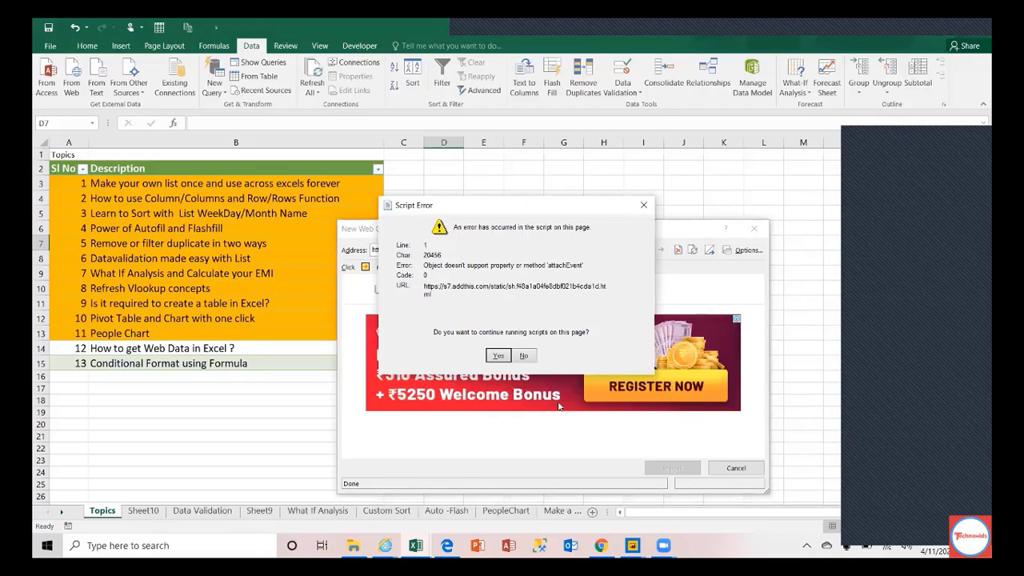
pyautogui.click(524, 355)
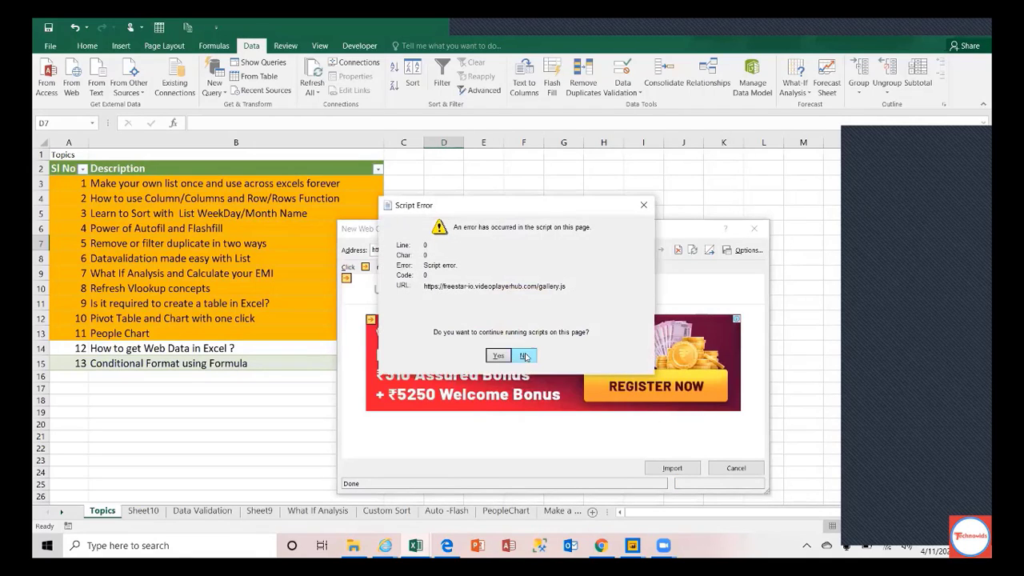
pyautogui.click(525, 355)
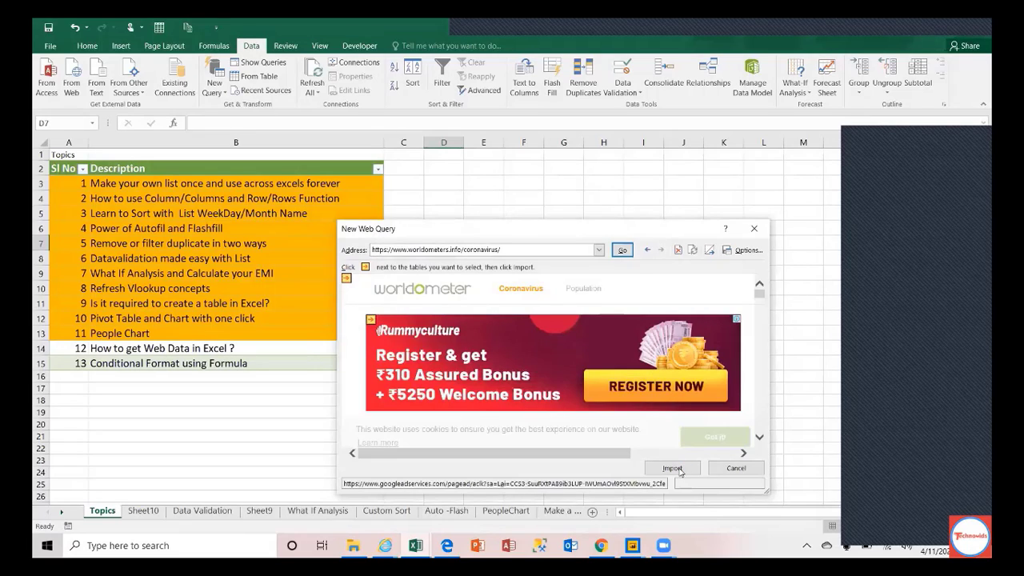
pyautogui.click(674, 468)
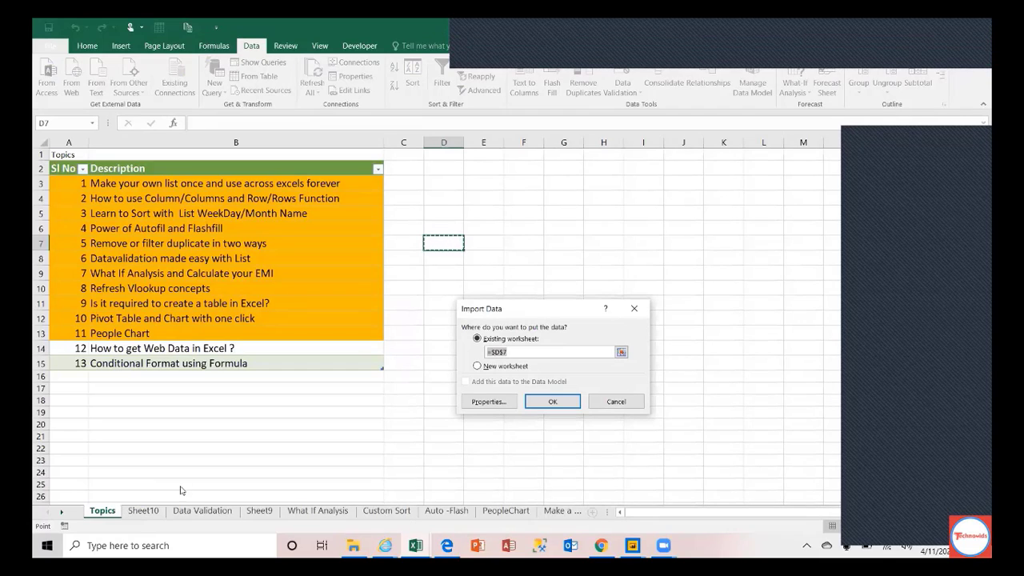
# Step: Set the import destination to Sheet10 cell A2 on the existing worksheet and confirm
pyautogui.click(150, 512)
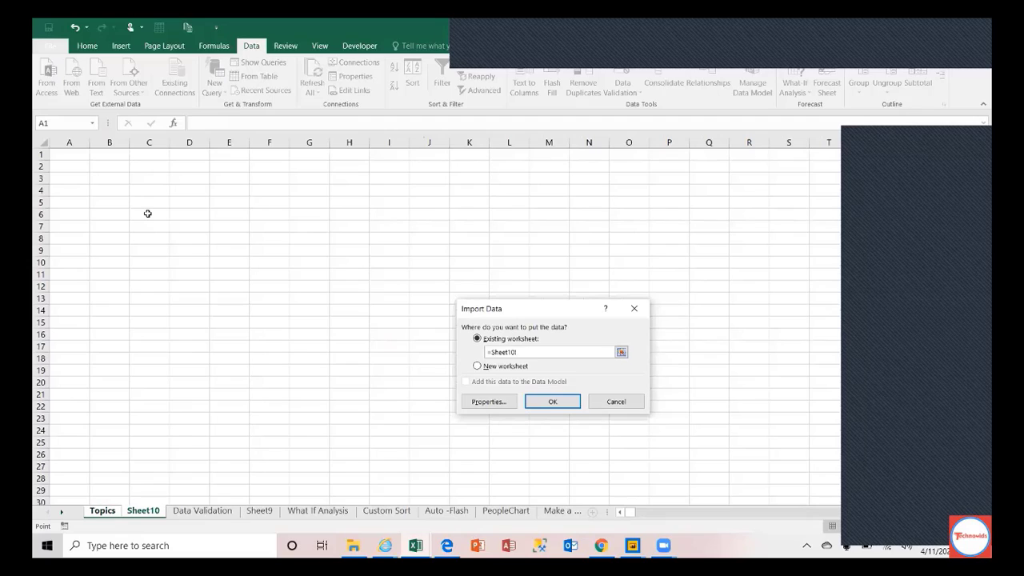
pyautogui.click(69, 165)
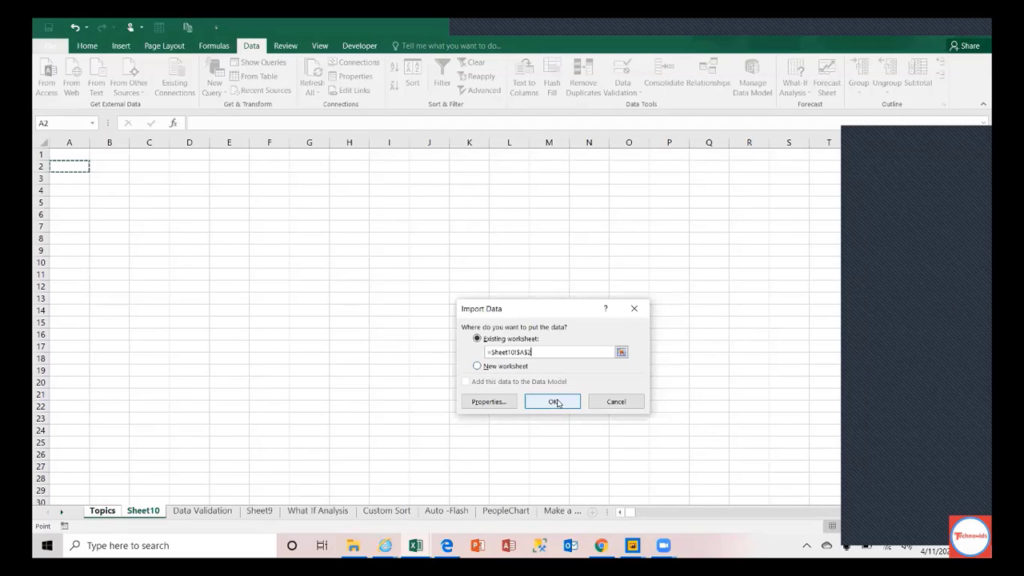
pyautogui.click(554, 403)
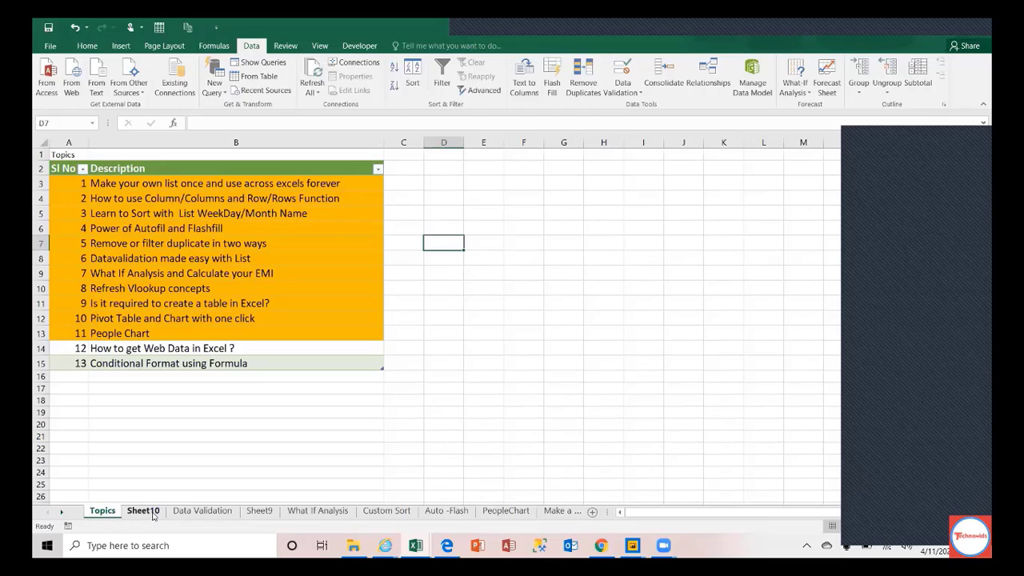
# Step: On Sheet10, select the continent rows under the Country header along with their Total Cases
pyautogui.click(154, 512)
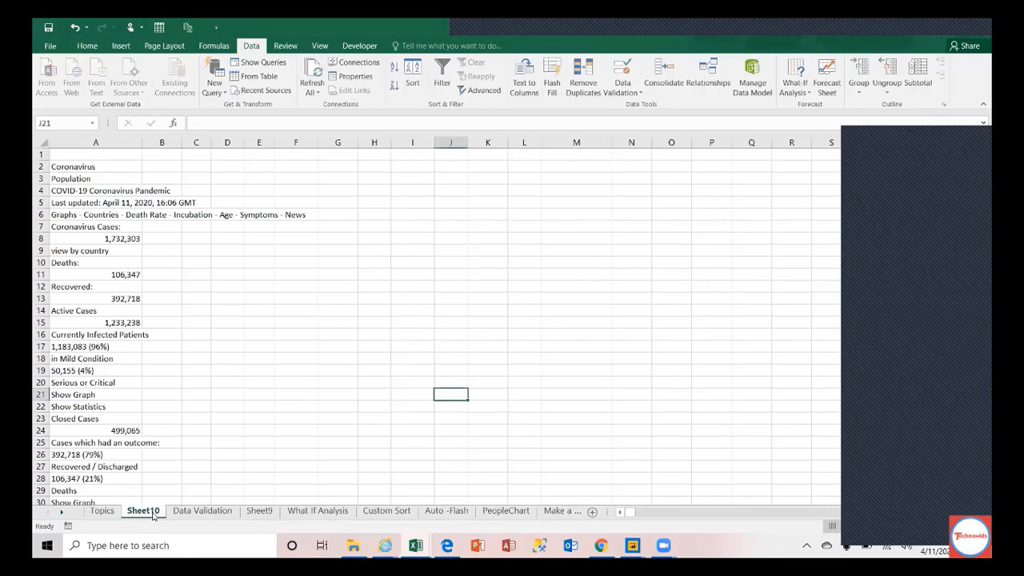
pyautogui.click(90, 385)
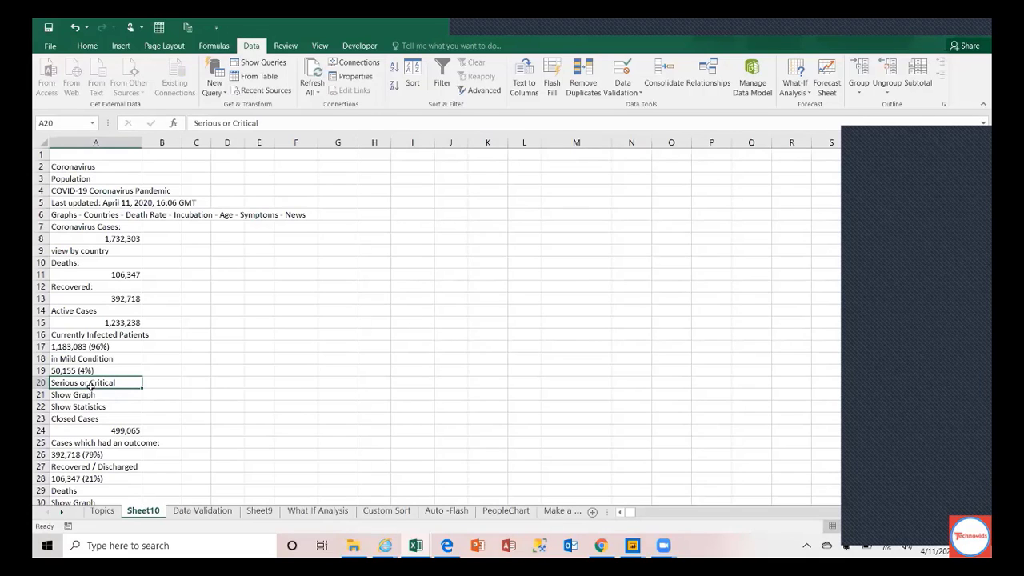
pyautogui.press('Down')
pyautogui.press('Down')
pyautogui.press('Down')
pyautogui.press('Down')
pyautogui.press('Down')
pyautogui.press('Down')
pyautogui.press('Down')
pyautogui.press('Down')
pyautogui.press('Down')
pyautogui.press('Down')
pyautogui.press('Down')
pyautogui.press('Down')
pyautogui.press('Down')
pyautogui.press('Down')
pyautogui.press('Down')
pyautogui.press('Down')
pyautogui.press('Down')
pyautogui.press('Down')
pyautogui.press('Down')
pyautogui.press('Down')
pyautogui.press('Down')
pyautogui.press('Down')
pyautogui.press('Down')
pyautogui.press('Down')
pyautogui.press('Down')
pyautogui.press('Down')
pyautogui.press('Down')
pyautogui.press('Down')
pyautogui.press('Down')
pyautogui.press('Down')
pyautogui.press('Down')
pyautogui.press('Down')
pyautogui.press('Down')
pyautogui.press('Down')
pyautogui.press('Down')
pyautogui.press('Down')
pyautogui.press('Down')
pyautogui.press('Down')
pyautogui.press('Down')
pyautogui.press('Down')
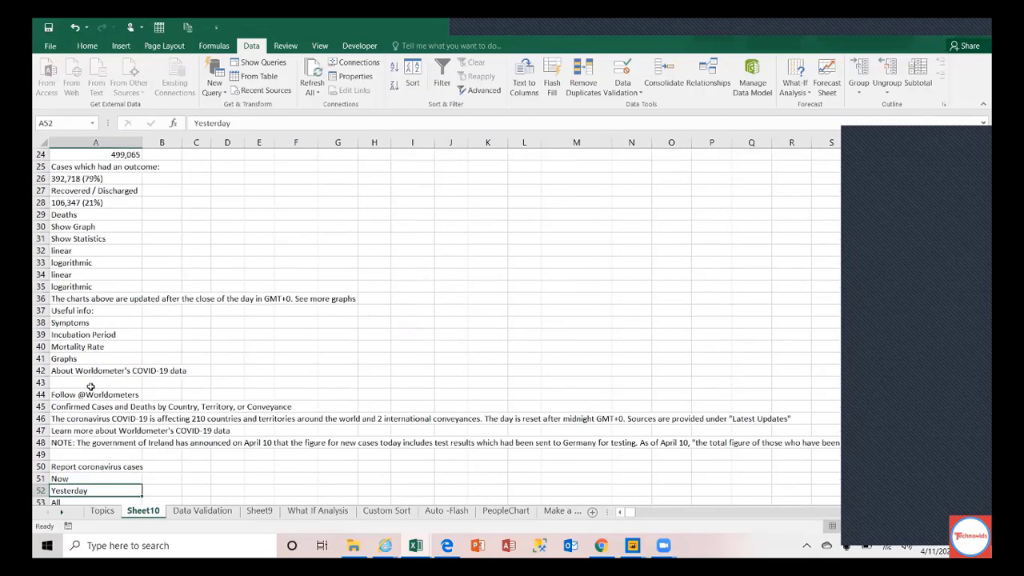
pyautogui.press('Up')
pyautogui.press('Up')
pyautogui.press('Up')
pyautogui.press('Up')
pyautogui.press('Up')
pyautogui.press('Up')
pyautogui.press('Up')
pyautogui.press('Up')
pyautogui.press('Up')
pyautogui.press('Up')
pyautogui.press('Up')
pyautogui.press('Up')
pyautogui.press('Up')
pyautogui.press('Up')
pyautogui.press('Up')
pyautogui.press('Up')
pyautogui.press('Up')
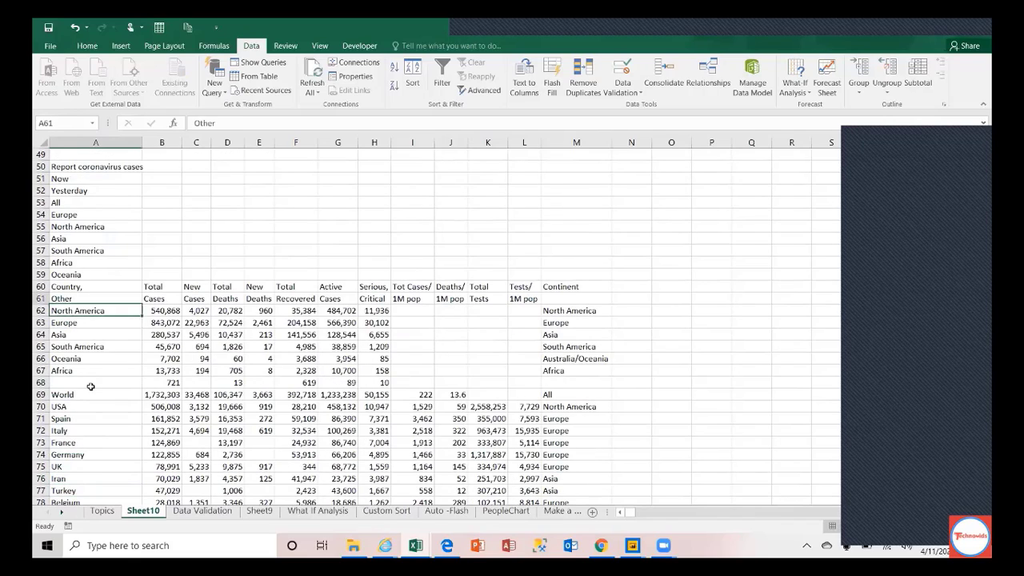
pyautogui.hotkey('ctrl', 'shift', 'Down')
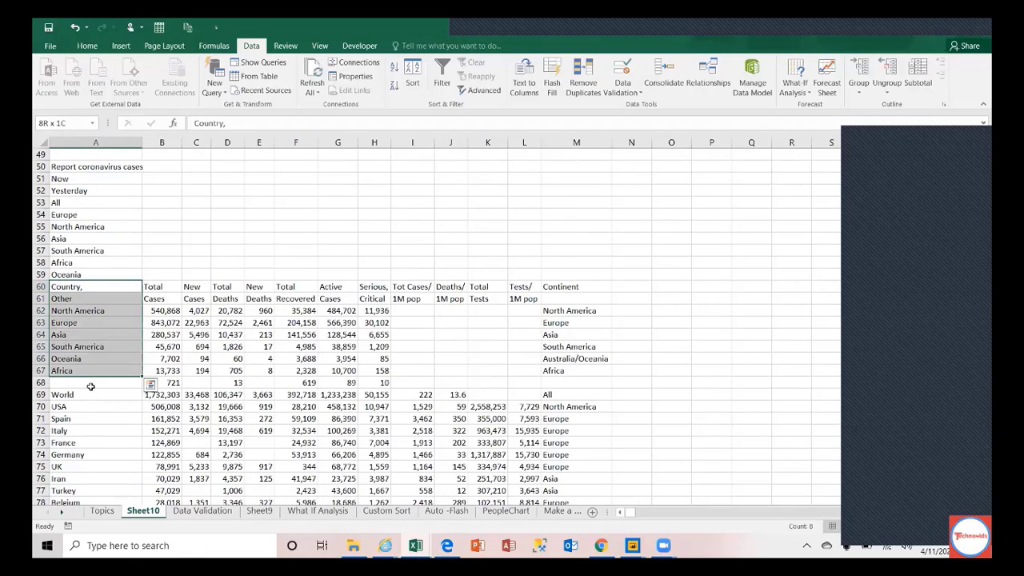
pyautogui.hotkey('shift', 'Down')
pyautogui.hotkey('shift', 'Down')
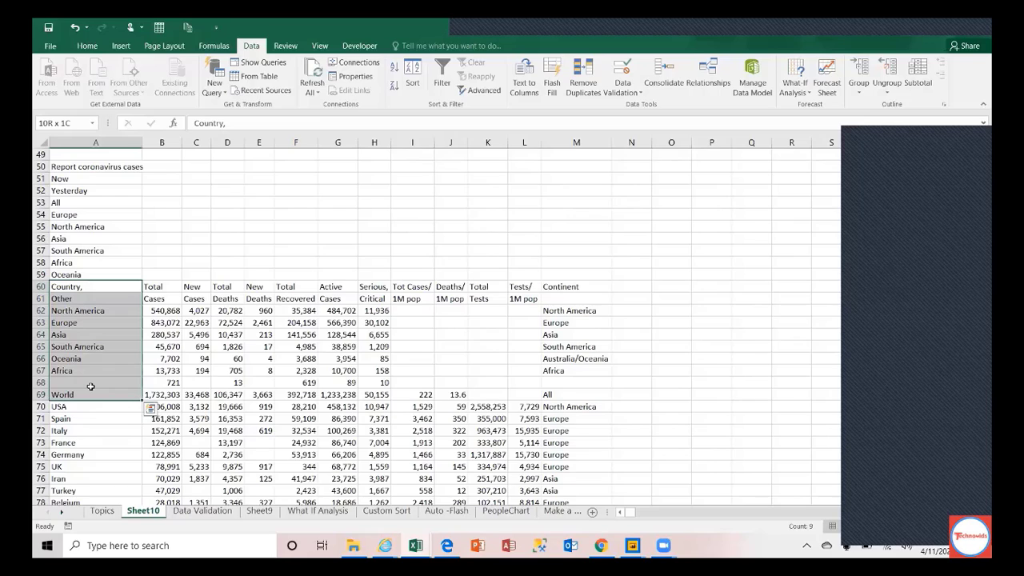
pyautogui.hotkey('shift', 'Up')
pyautogui.hotkey('shift', 'Up')
pyautogui.hotkey('shift', 'Up')
pyautogui.hotkey('shift', 'Up')
pyautogui.hotkey('shift', 'Up')
pyautogui.hotkey('shift', 'Up')
pyautogui.hotkey('shift', 'Up')
pyautogui.hotkey('shift', 'Up')
pyautogui.hotkey('shift', 'Up')
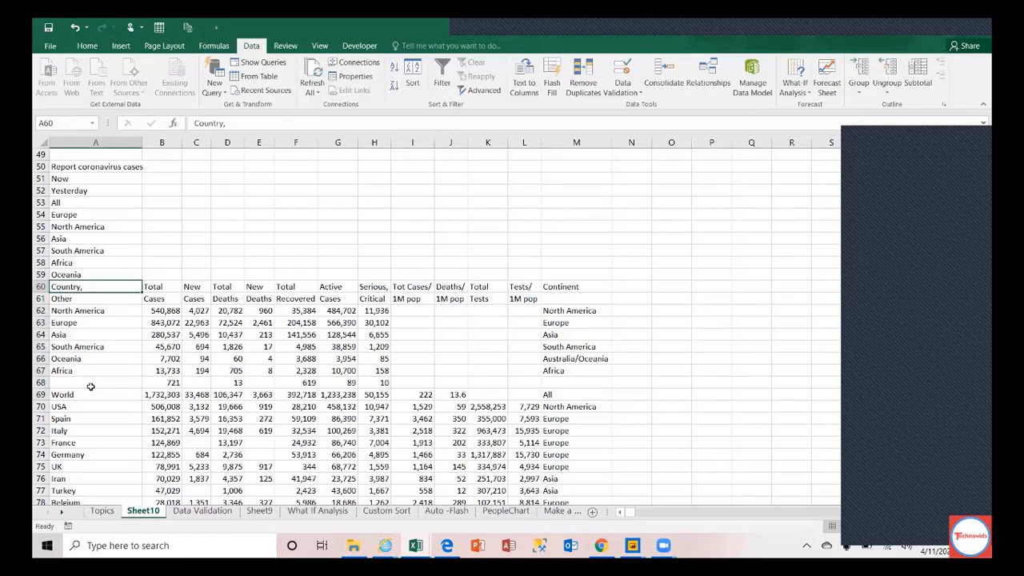
pyautogui.hotkey('shift', 'Down')
pyautogui.hotkey('shift', 'Down')
pyautogui.hotkey('shift', 'Down')
pyautogui.hotkey('shift', 'Down')
pyautogui.hotkey('shift', 'Down')
pyautogui.hotkey('shift', 'Down')
pyautogui.hotkey('shift', 'Down')
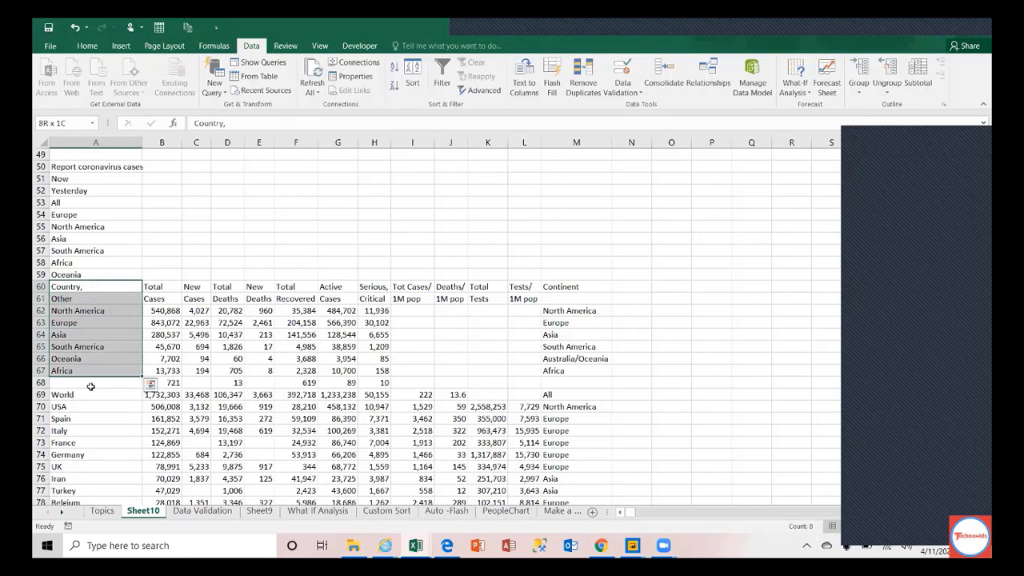
pyautogui.hotkey('shift', 'Right')
# Step: Select the whole country table from World down, then land on USA's total cases (506,008)
pyautogui.press('Down')
pyautogui.press('Down')
pyautogui.press('Down')
pyautogui.press('Down')
pyautogui.press('Down')
pyautogui.press('Down')
pyautogui.press('Down')
pyautogui.press('Down')
pyautogui.press('Down')
pyautogui.press('Down')
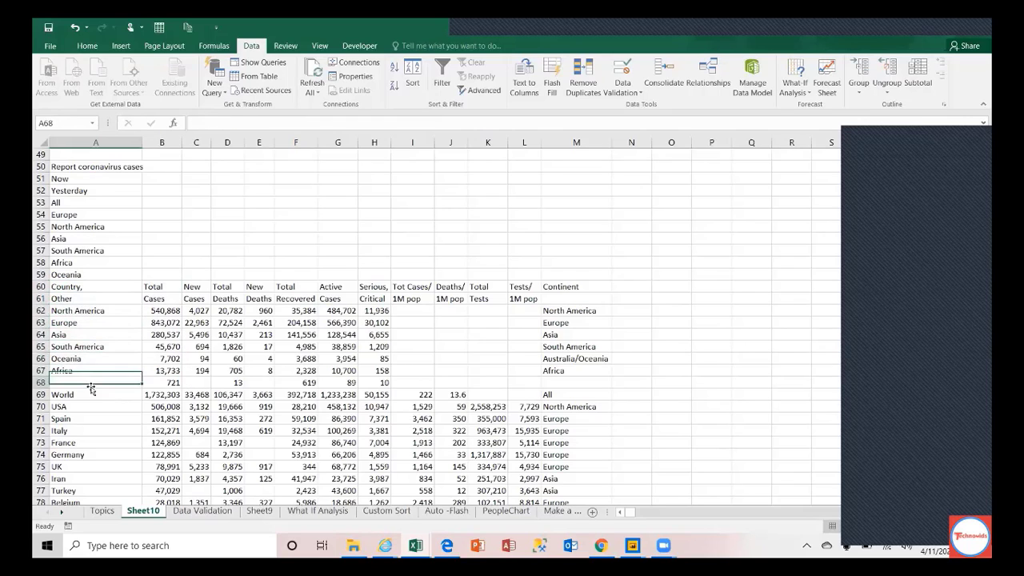
pyautogui.press('Up')
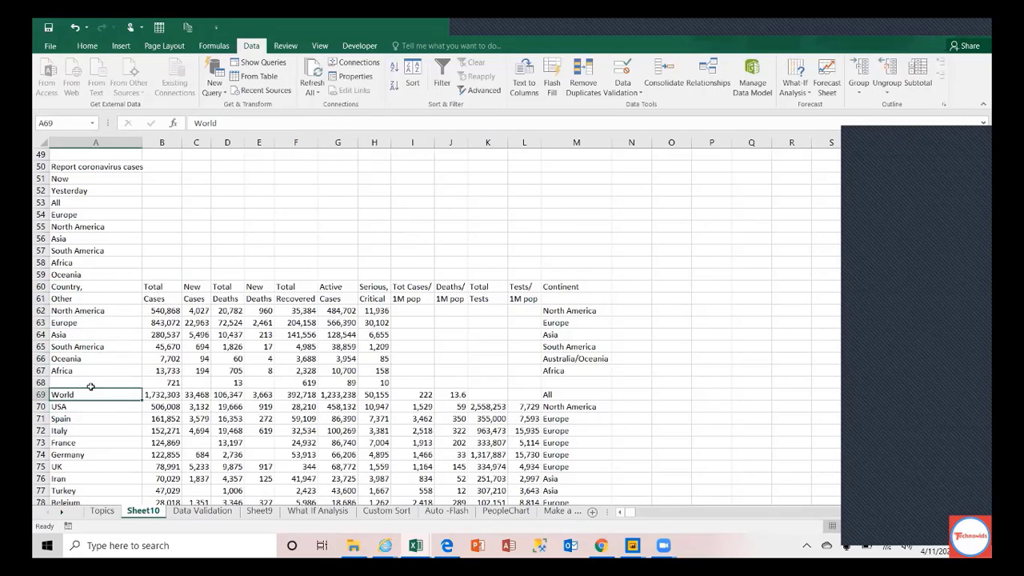
pyautogui.hotkey('ctrl', 'shift', 'Down')
pyautogui.hotkey('ctrl', 'shift', 'Right')
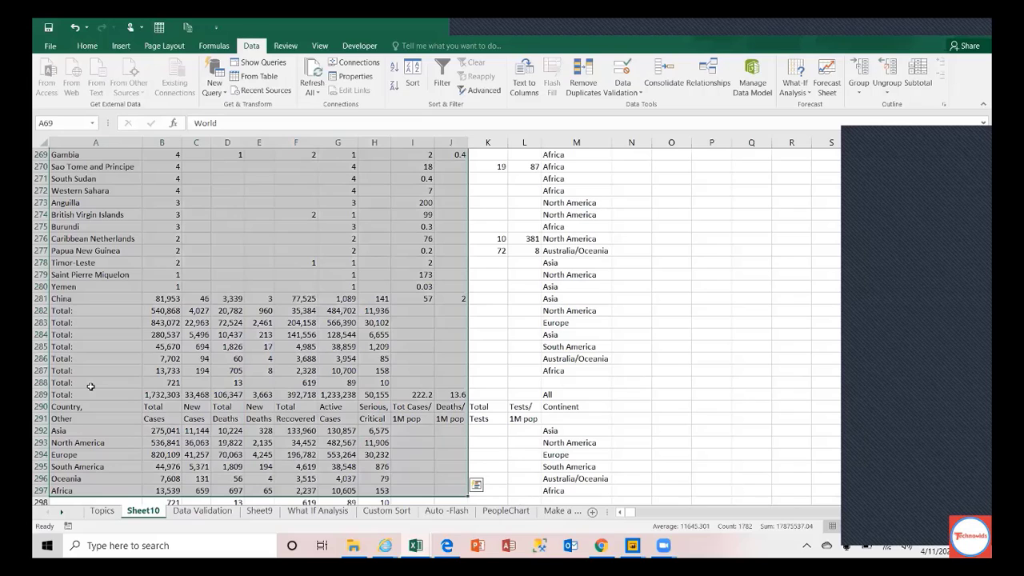
pyautogui.press('Up')
pyautogui.press('Up')
pyautogui.press('Up')
pyautogui.press('Up')
pyautogui.press('Down')
pyautogui.press('Down')
pyautogui.press('Down')
pyautogui.press('Down')
pyautogui.press('Down')
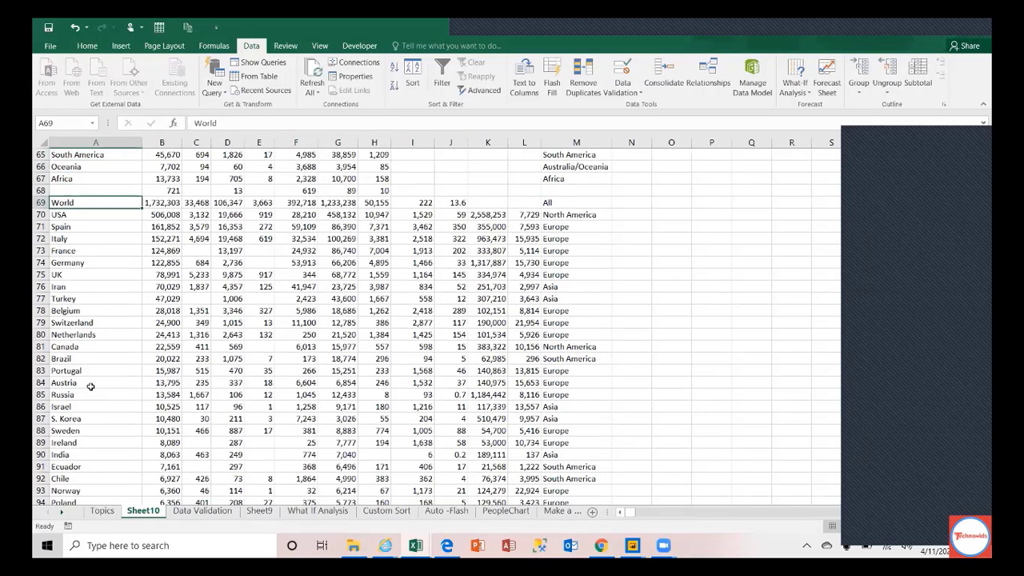
pyautogui.press('Right')
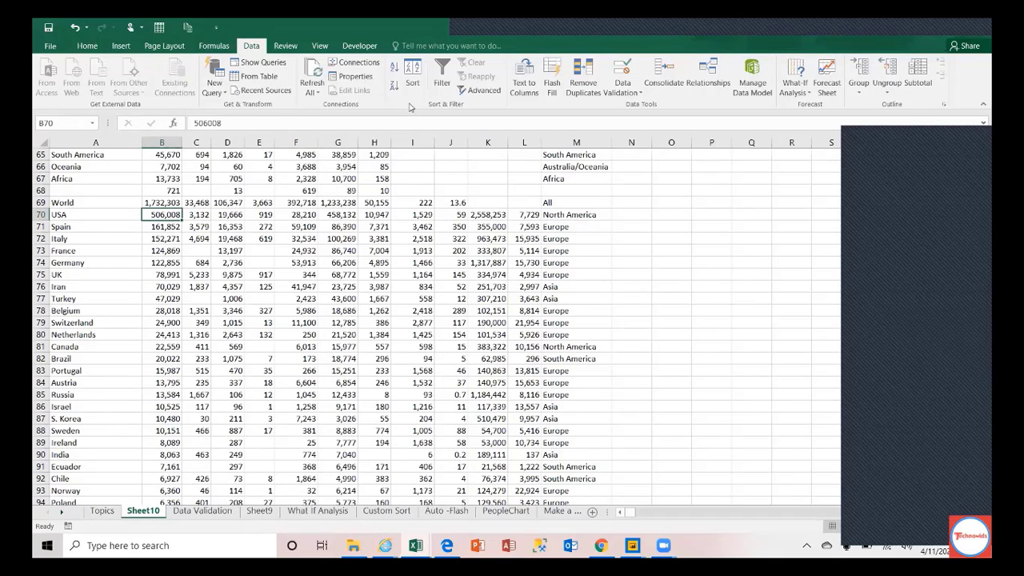
# Step: Glance at the workbook connections, then select topics 11 to 13 on the Topics sheet
pyautogui.click(357, 62)
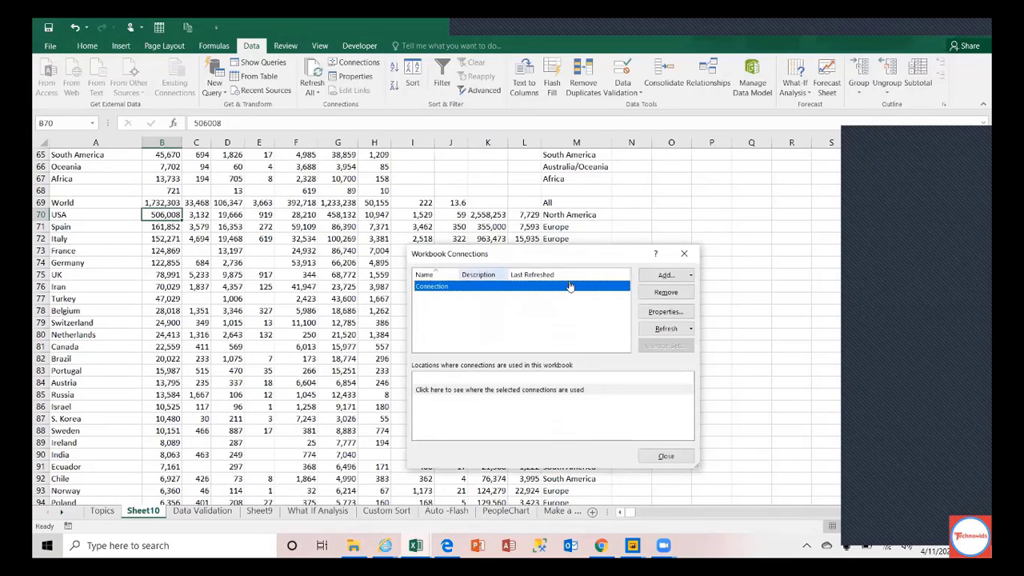
pyautogui.click(686, 255)
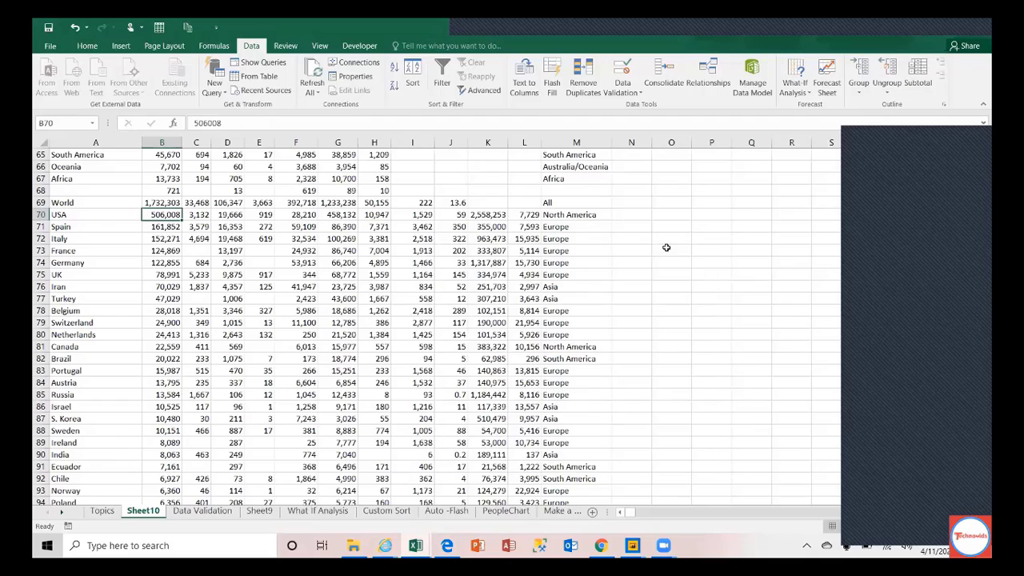
pyautogui.click(102, 512)
pyautogui.moveTo(80, 348); pyautogui.dragTo(227, 348)
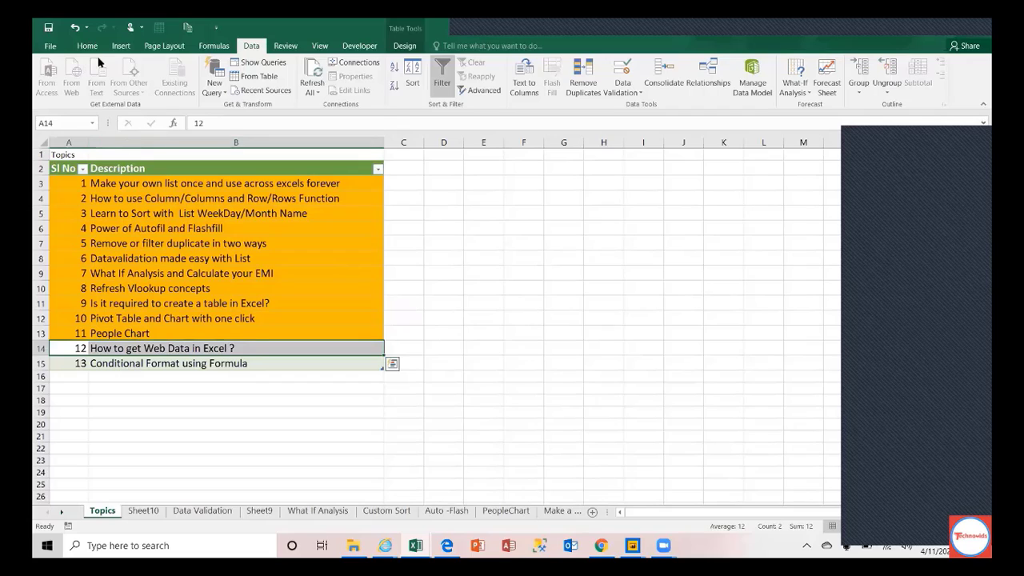
pyautogui.click(73, 364)
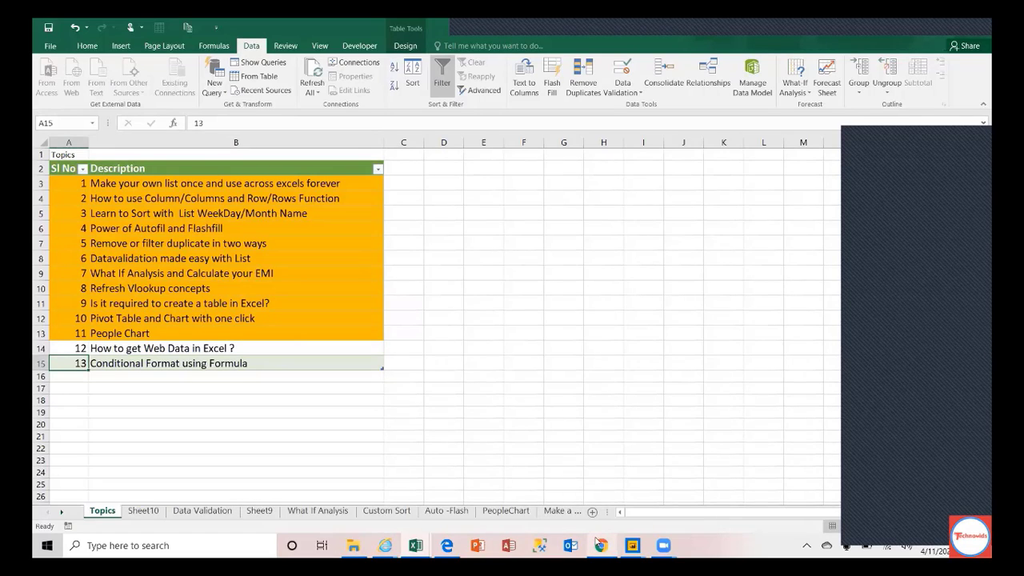
# Step: Switch to the Excel Practice File workbook from the taskbar preview
pyautogui.moveTo(415, 545)
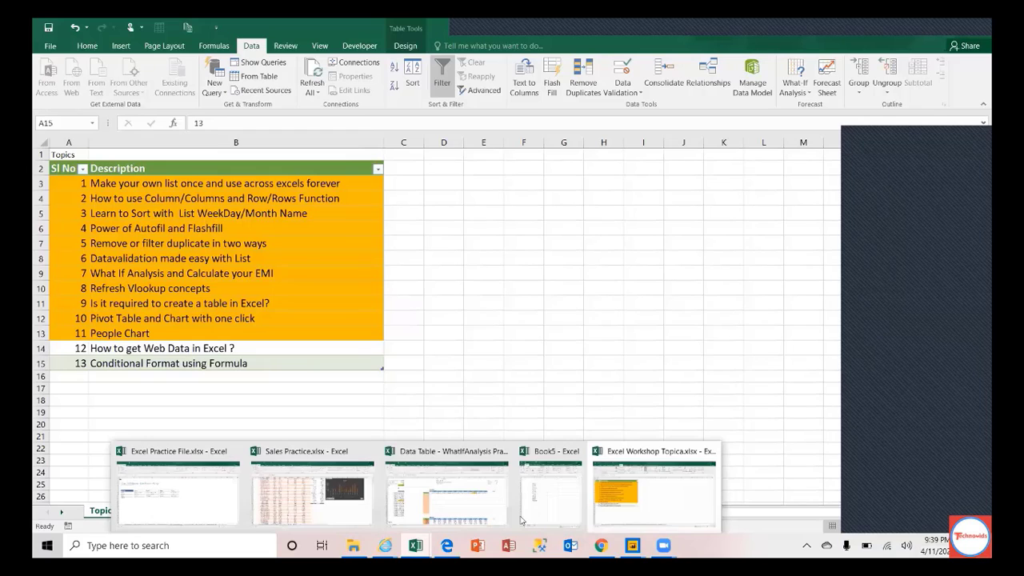
pyautogui.moveTo(386, 497)
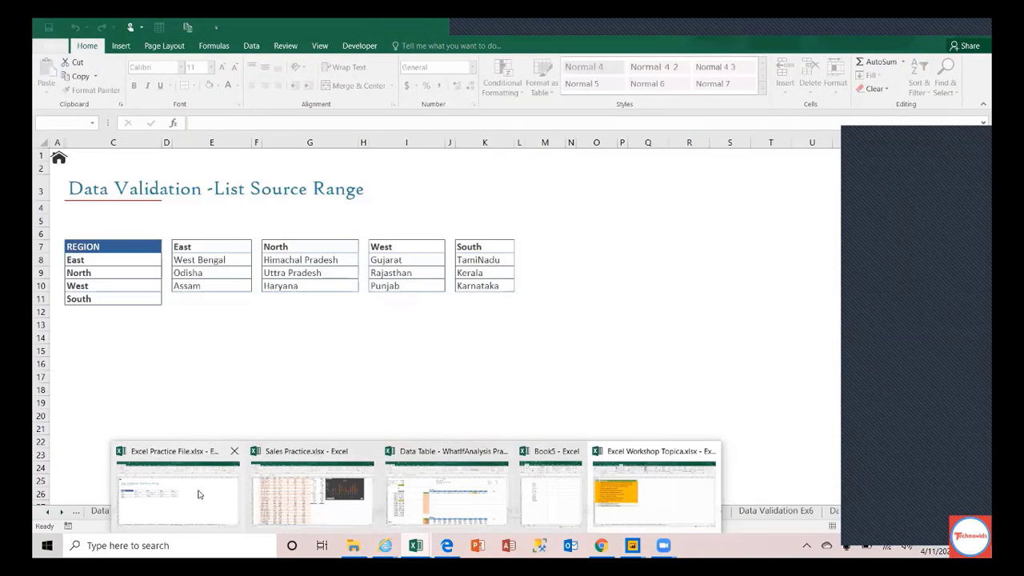
pyautogui.click(199, 495)
# Step: Open FormatHOD Data.xlsx from Education - Training > Excel > Pratham in File Explorer
pyautogui.moveTo(352, 545)
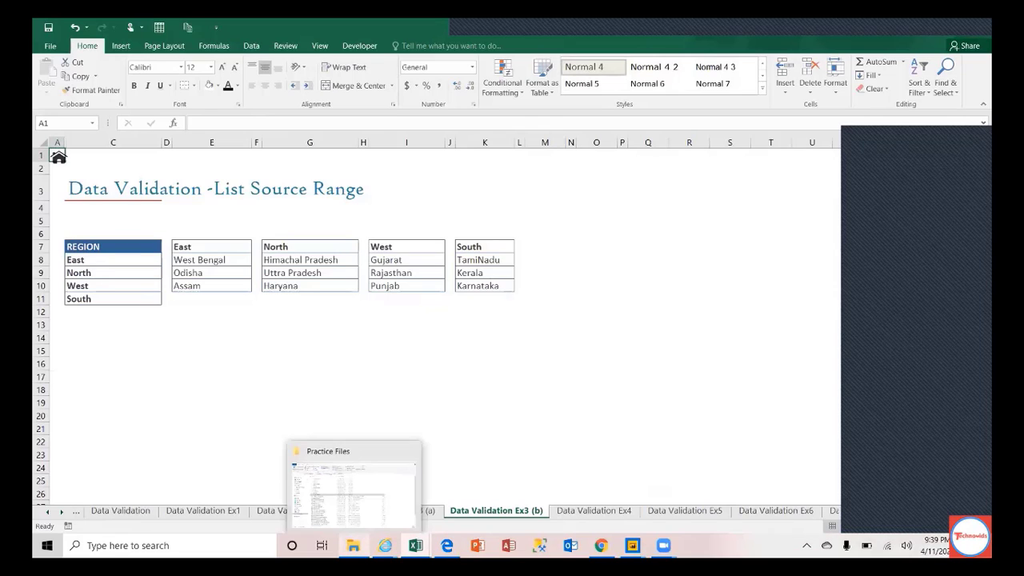
pyautogui.click(365, 508)
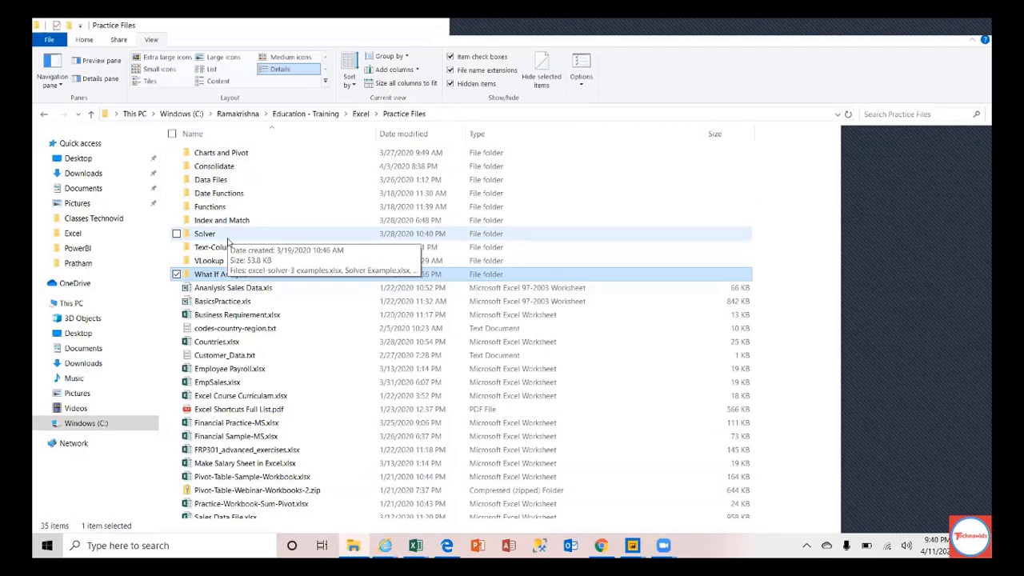
pyautogui.click(320, 113)
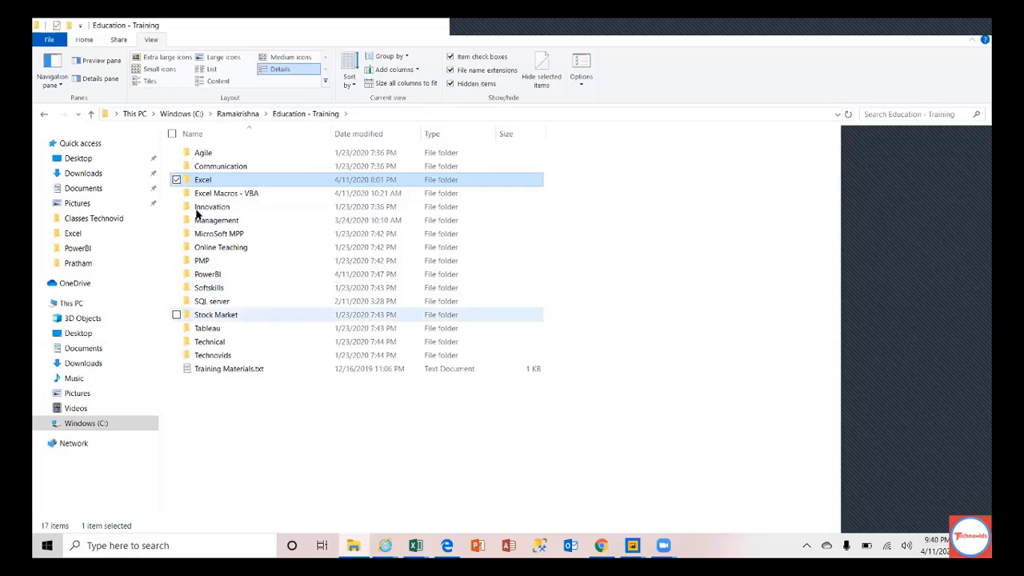
pyautogui.doubleClick(214, 183)
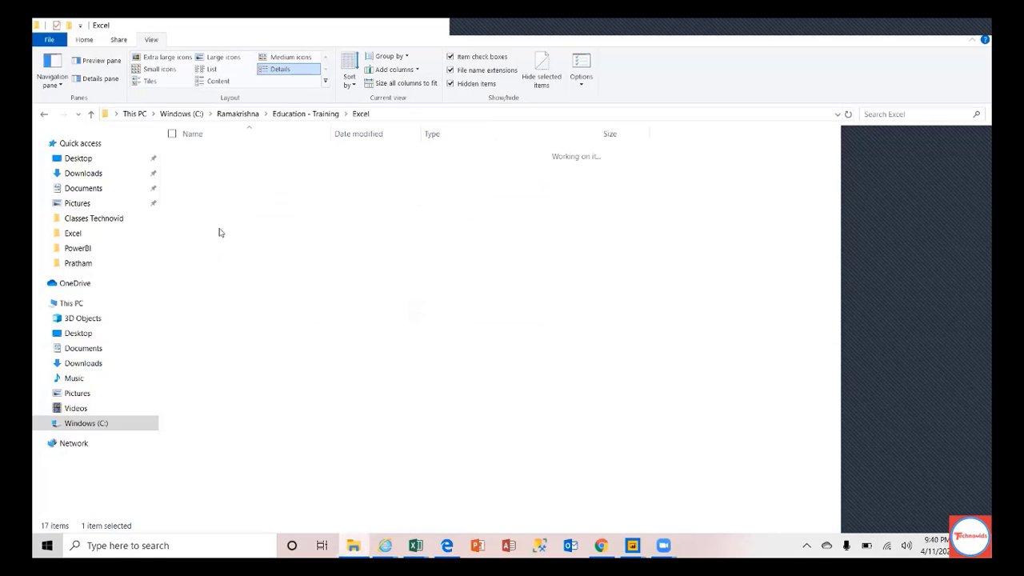
pyautogui.doubleClick(212, 223)
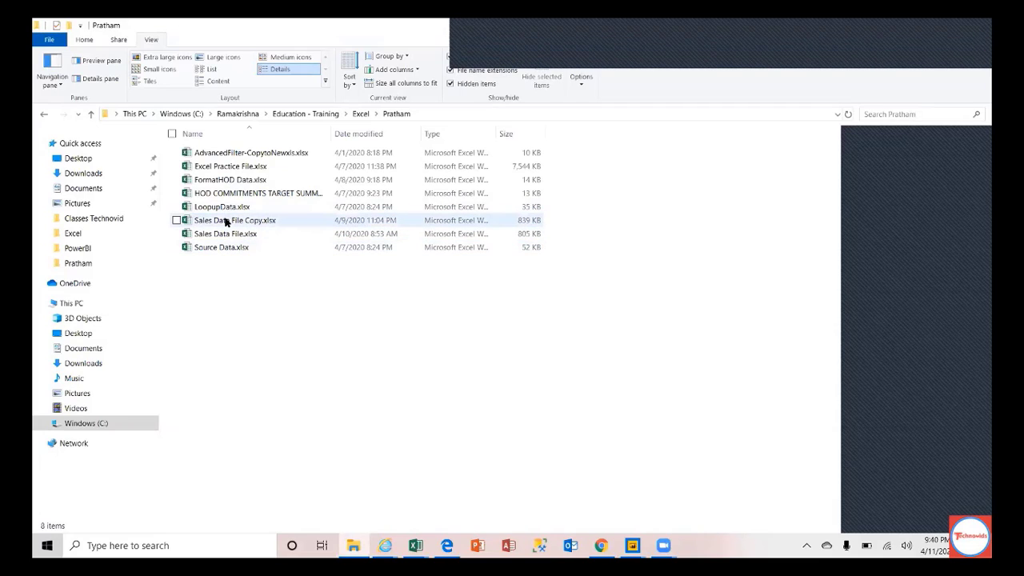
pyautogui.click(230, 181)
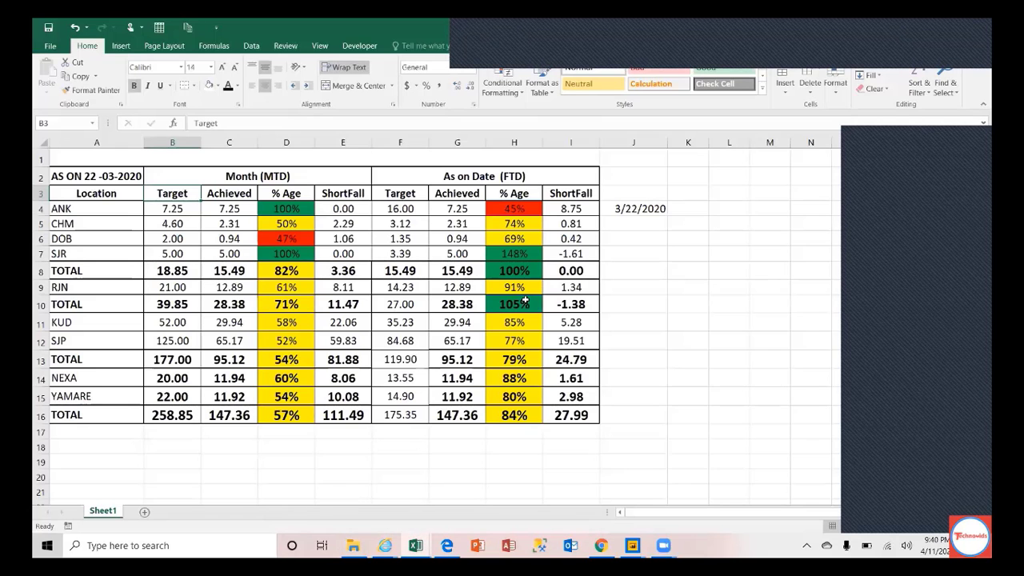
# Step: Check the percentage formula in D4, then select the Target values B4:B16
pyautogui.click(295, 208)
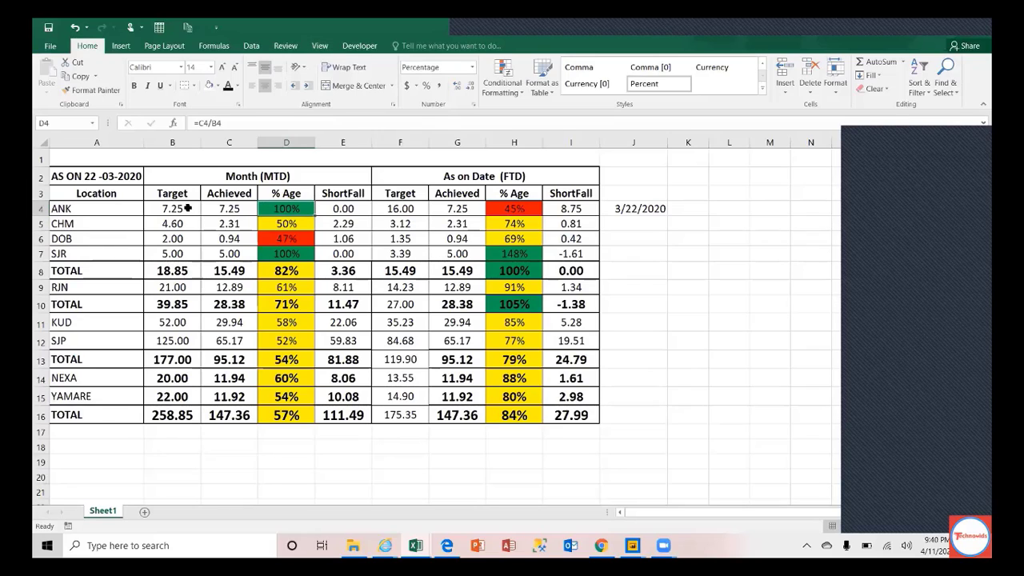
pyautogui.moveTo(187, 207); pyautogui.dragTo(189, 406)
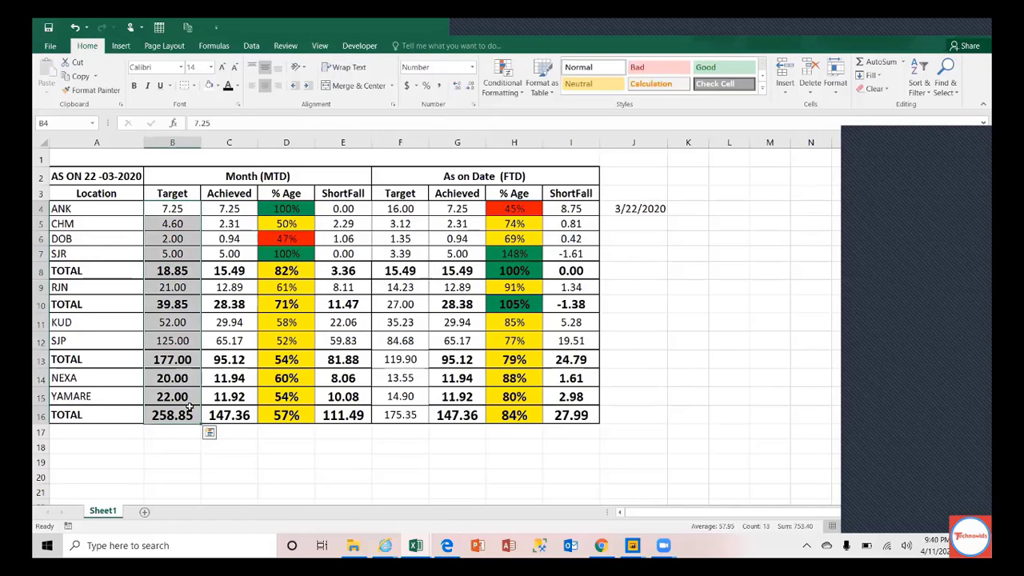
pyautogui.click(520, 92)
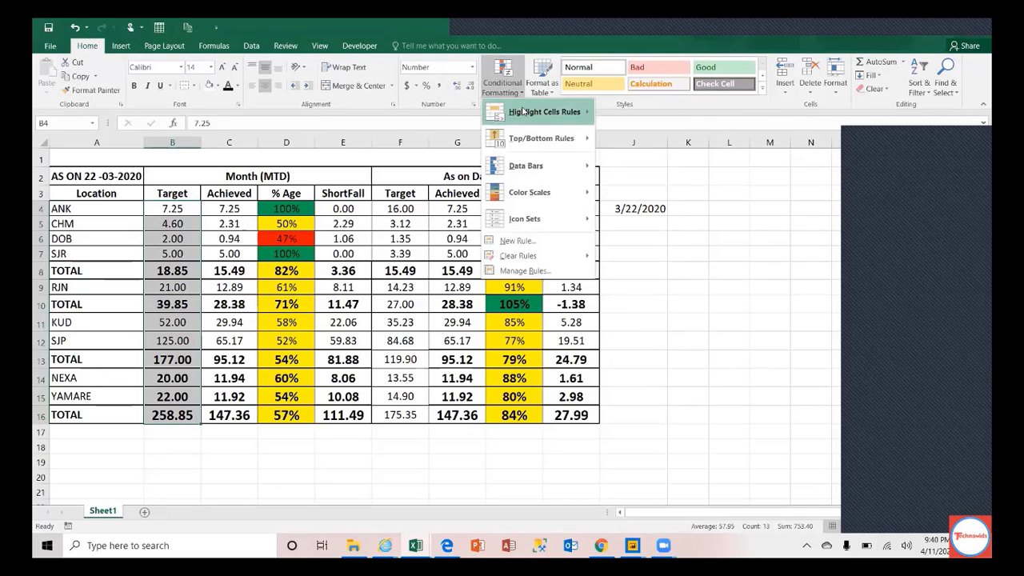
pyautogui.moveTo(526, 112)
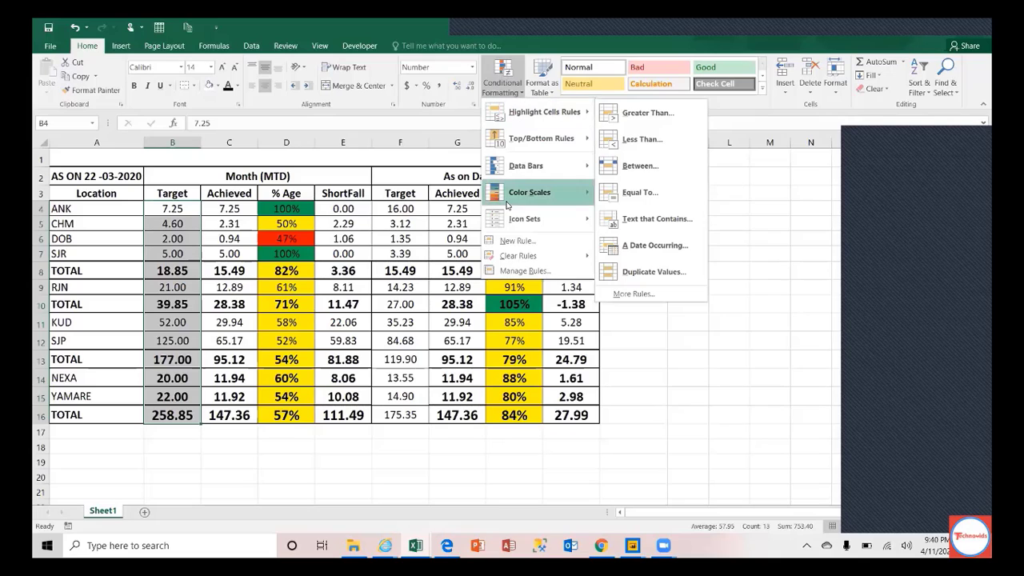
pyautogui.click(674, 115)
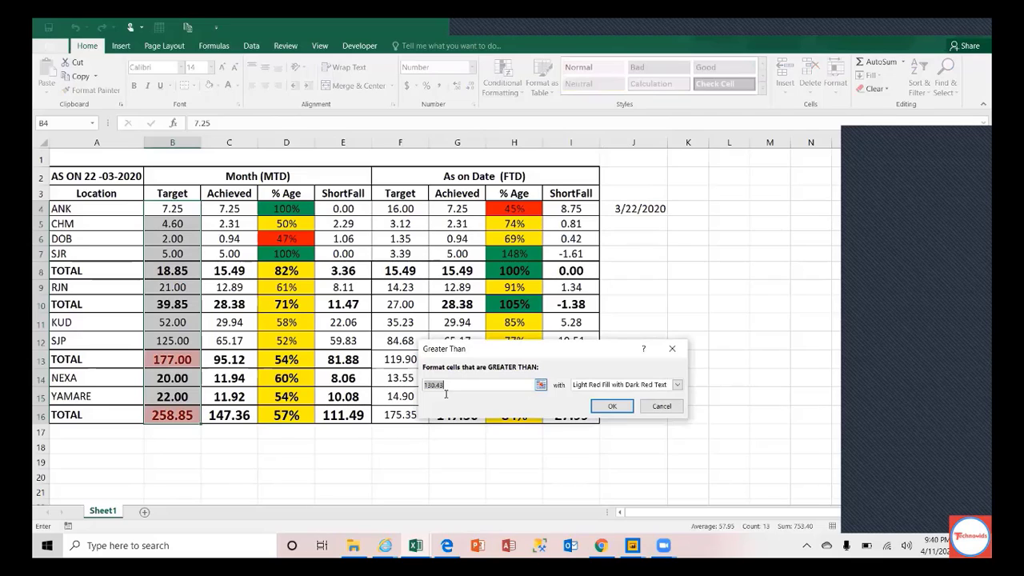
pyautogui.write('100')
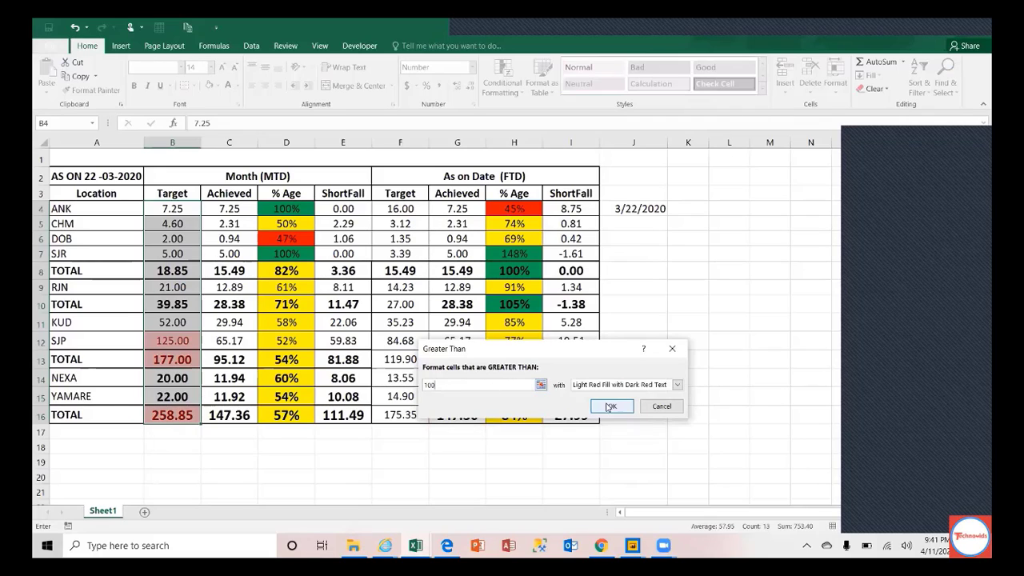
pyautogui.click(677, 384)
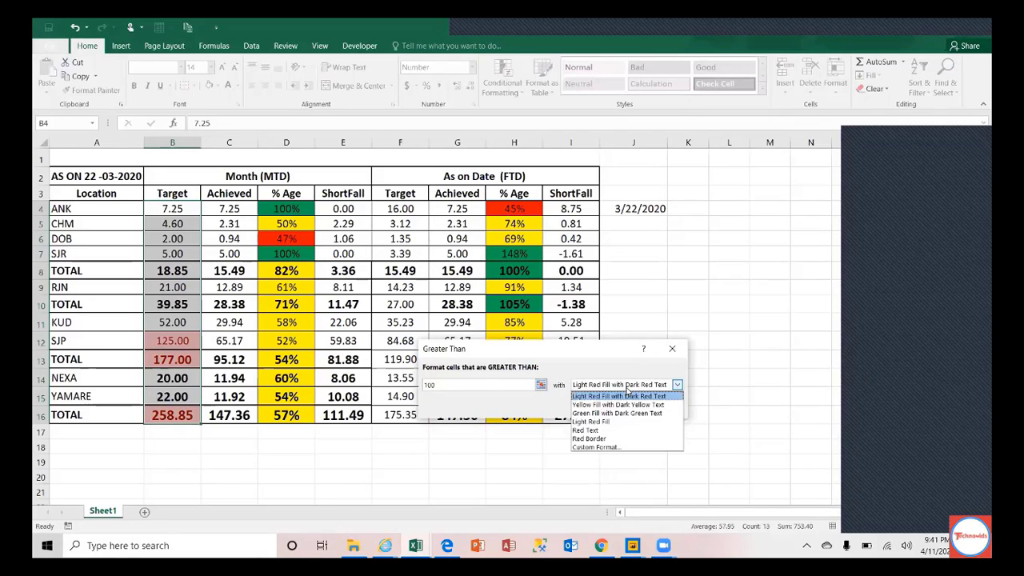
pyautogui.click(614, 405)
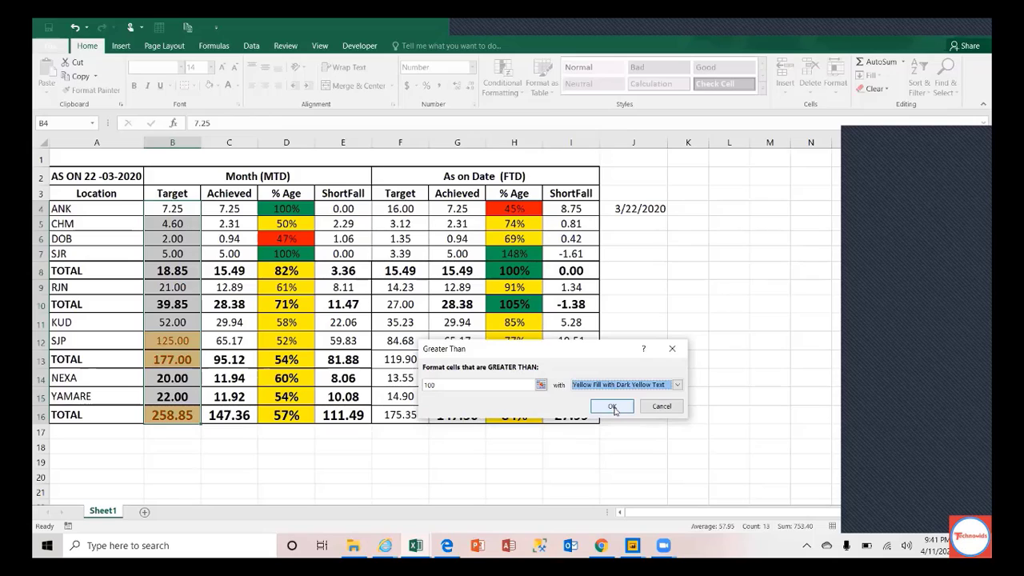
pyautogui.click(632, 385)
pyautogui.click(610, 416)
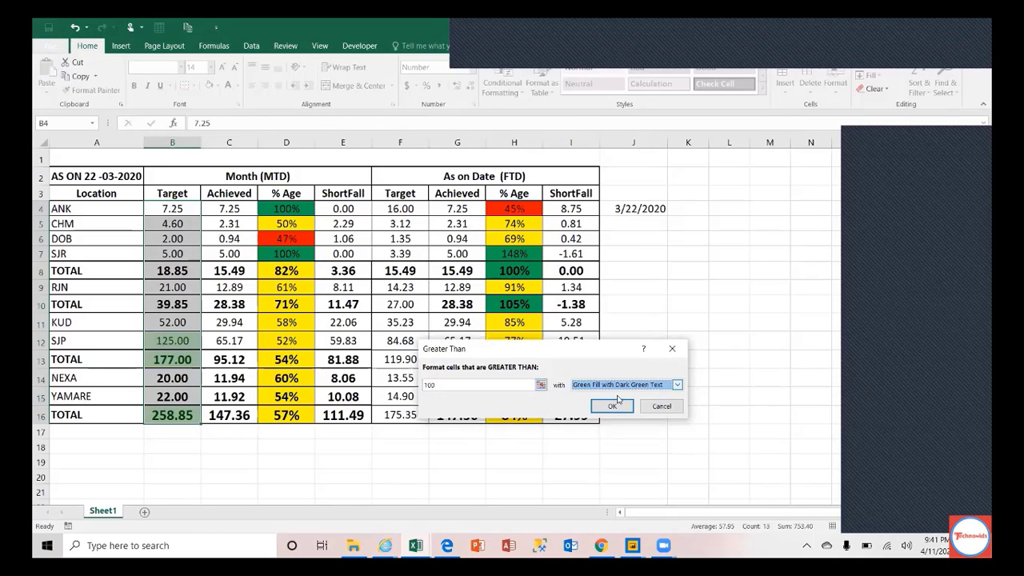
pyautogui.click(613, 407)
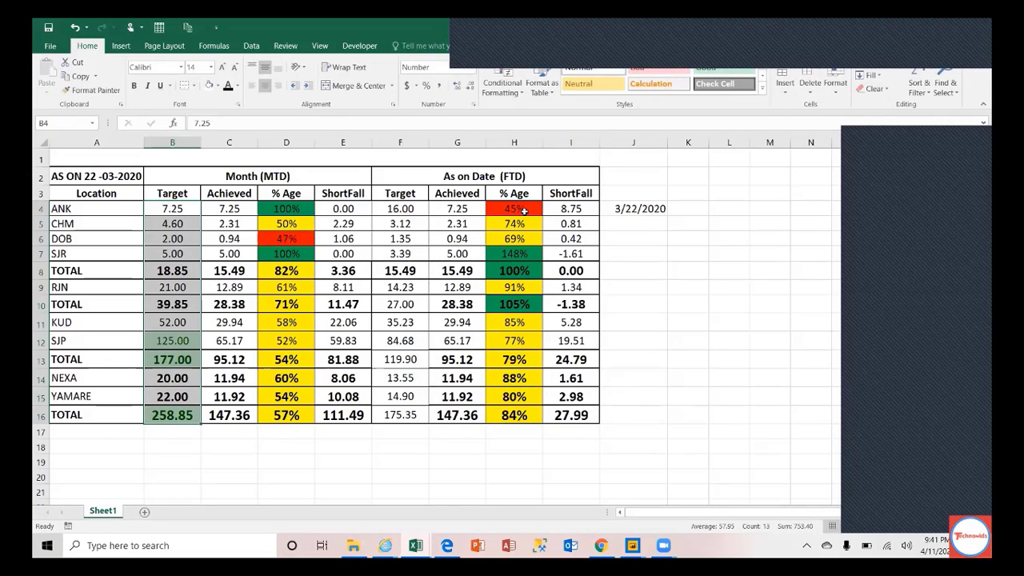
pyautogui.click(512, 93)
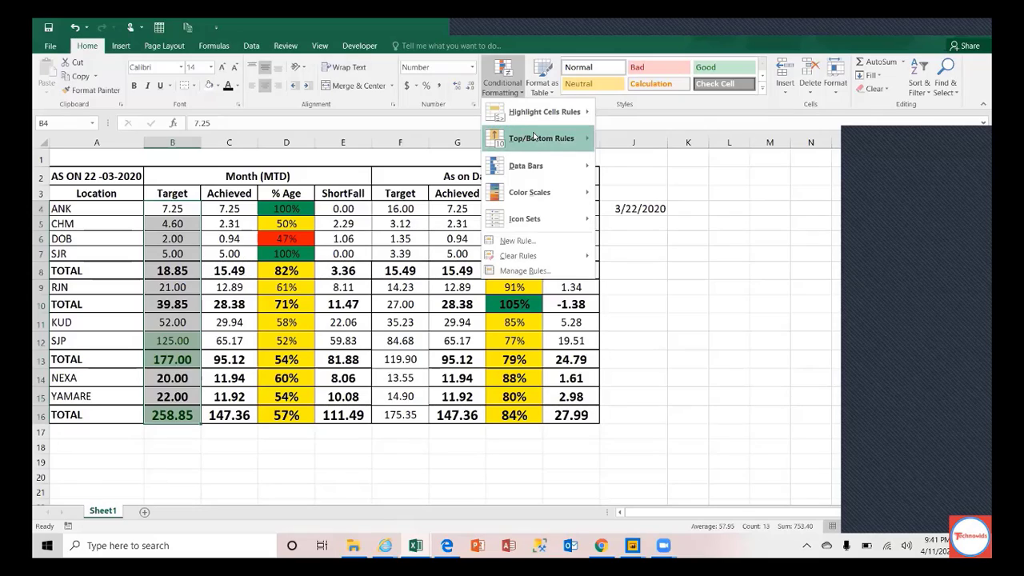
pyautogui.moveTo(544, 140)
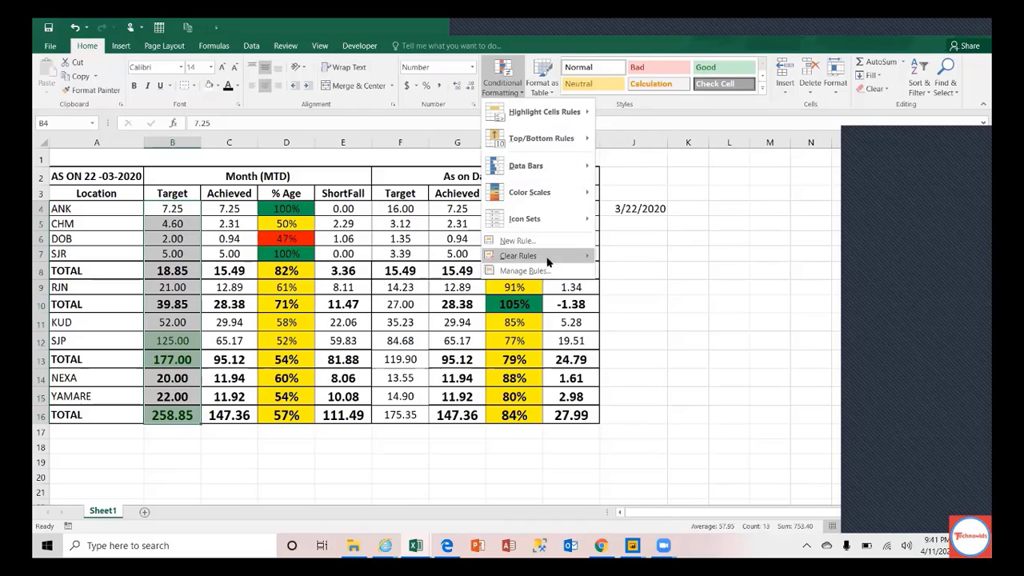
pyautogui.moveTo(549, 257)
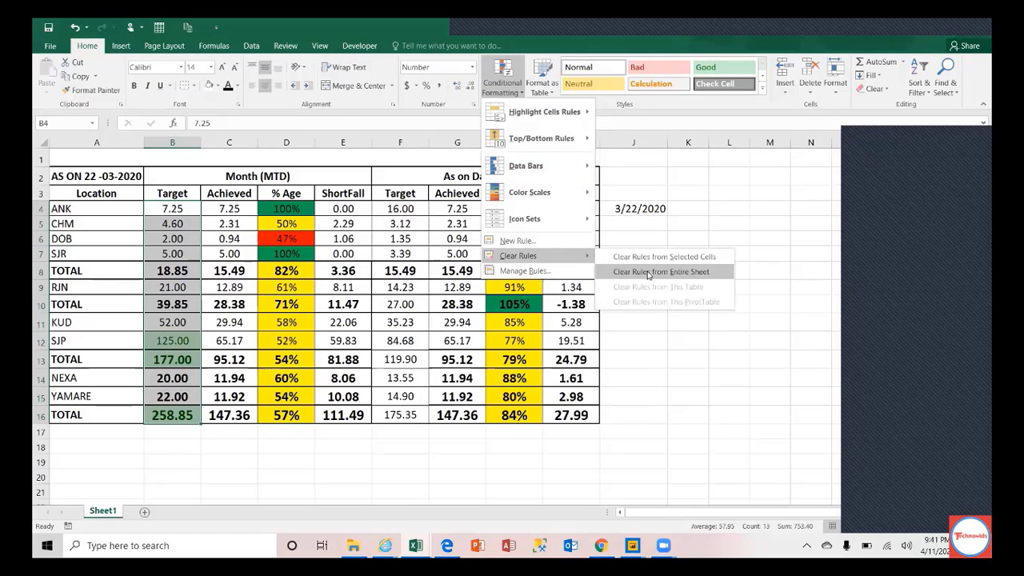
pyautogui.click(669, 257)
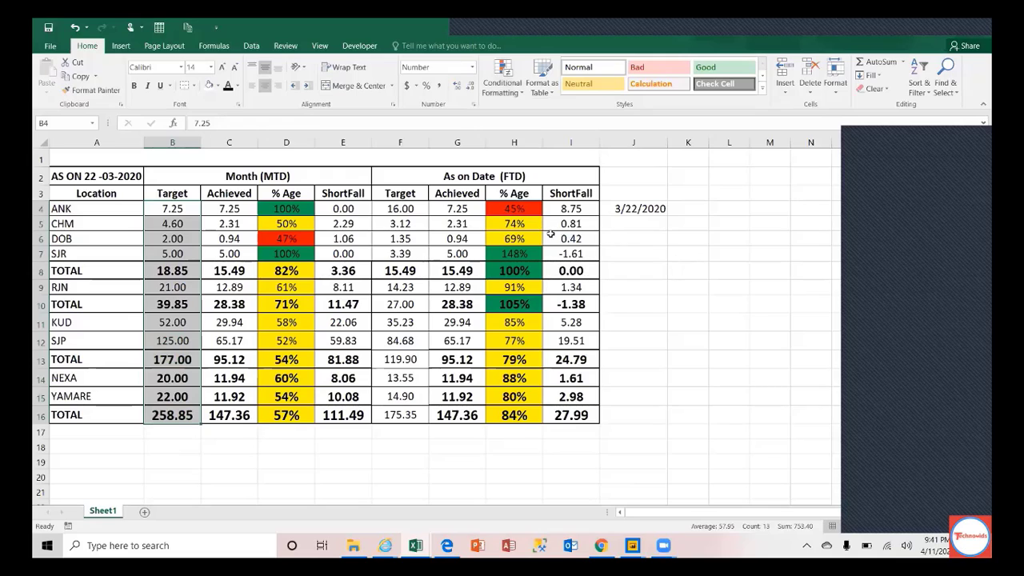
# Step: Apply a Top Items rule to the Target values with the count set to 5, Light Red Fill with Dark Red Text
pyautogui.click(511, 94)
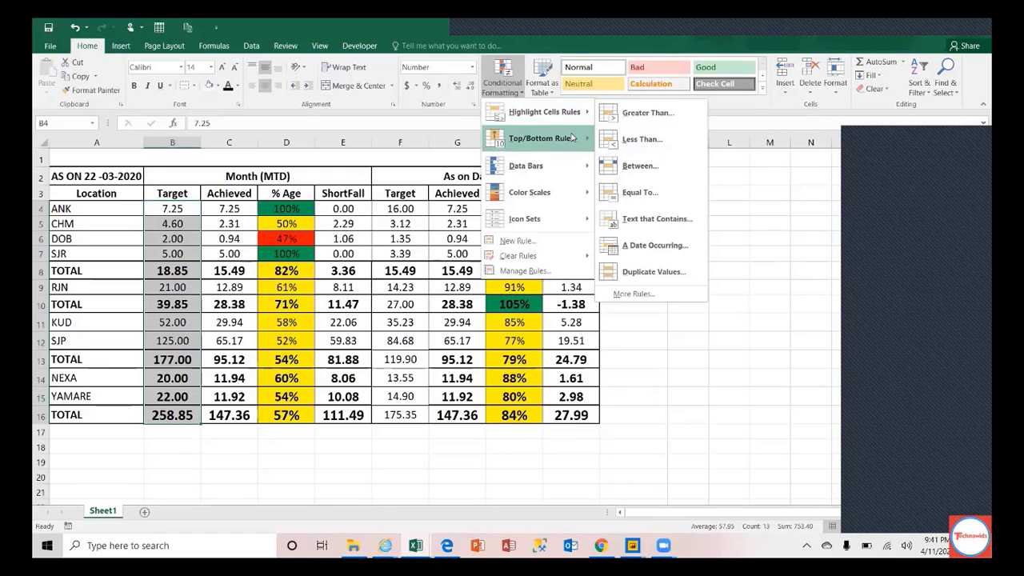
pyautogui.moveTo(576, 138)
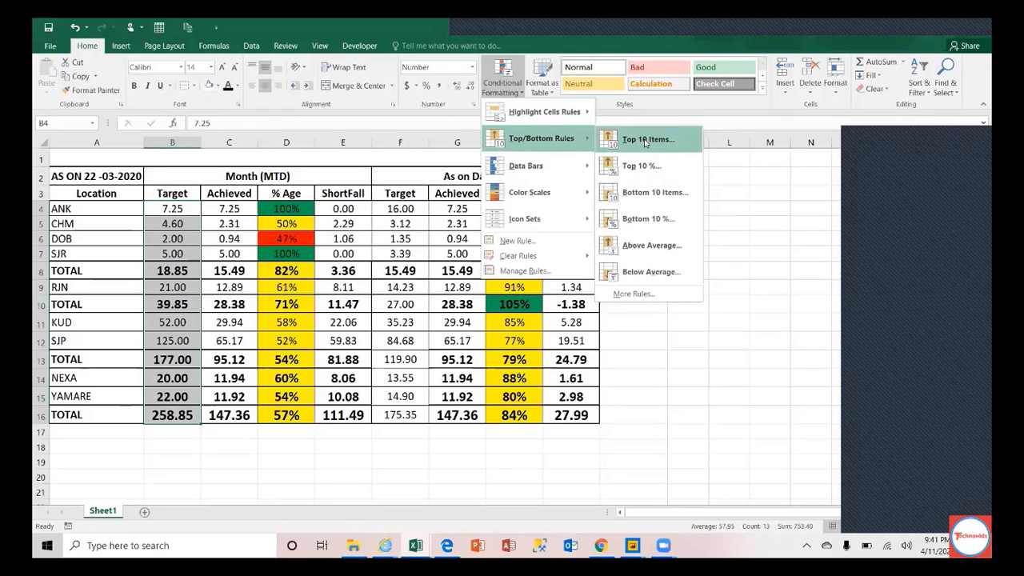
pyautogui.click(647, 140)
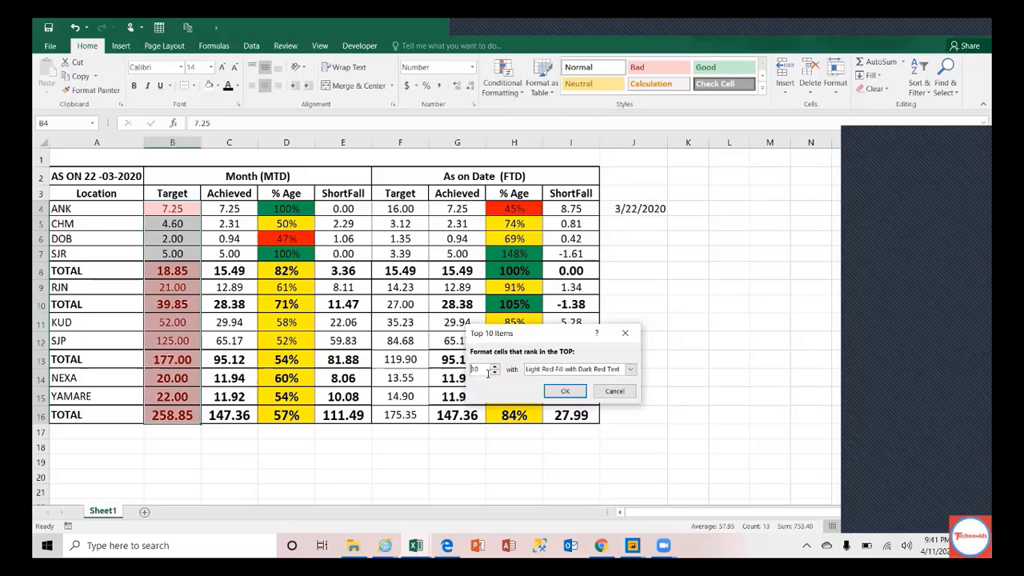
pyautogui.moveTo(485, 369); pyautogui.dragTo(417, 364)
pyautogui.write('3')
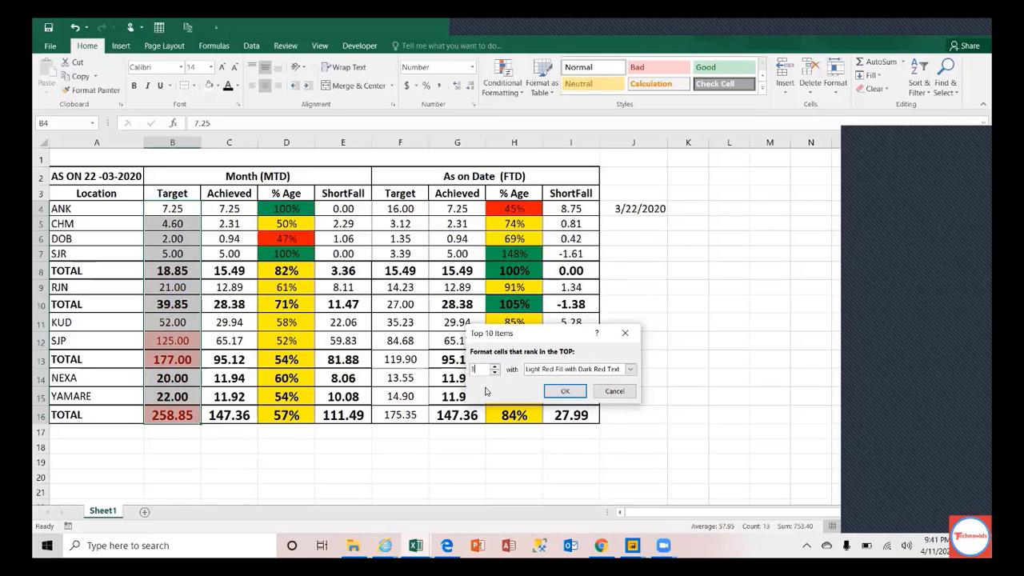
pyautogui.press('BackSpace')
pyautogui.write('5')
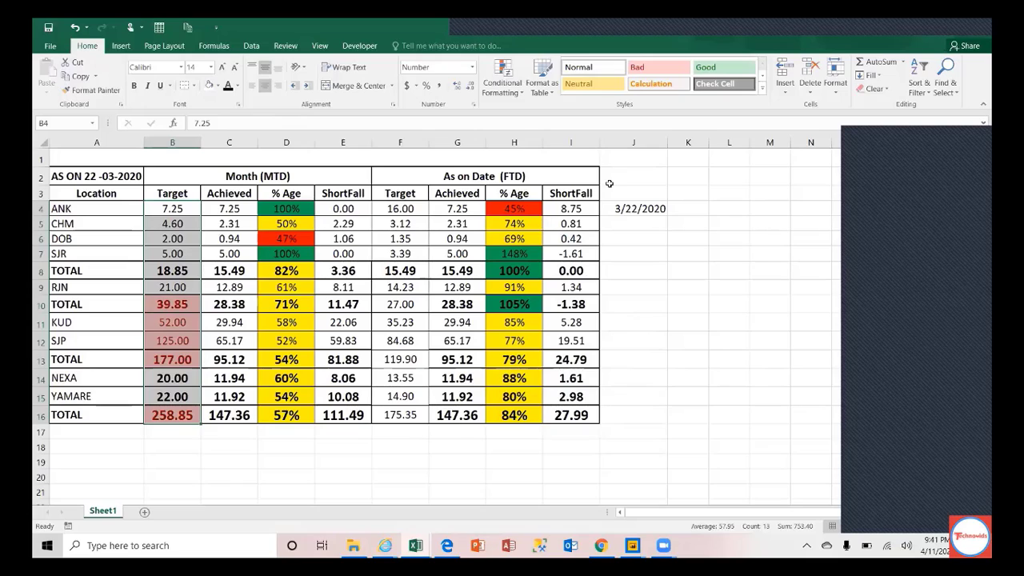
# Step: Clear the conditional formatting rules from the selected Target cells B4:B16
pyautogui.click(518, 94)
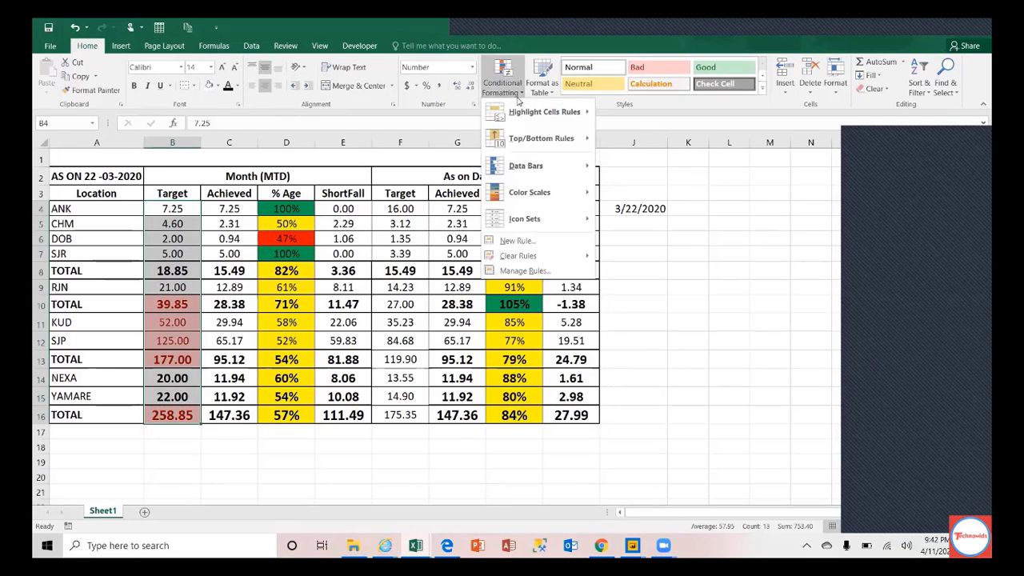
pyautogui.moveTo(520, 104)
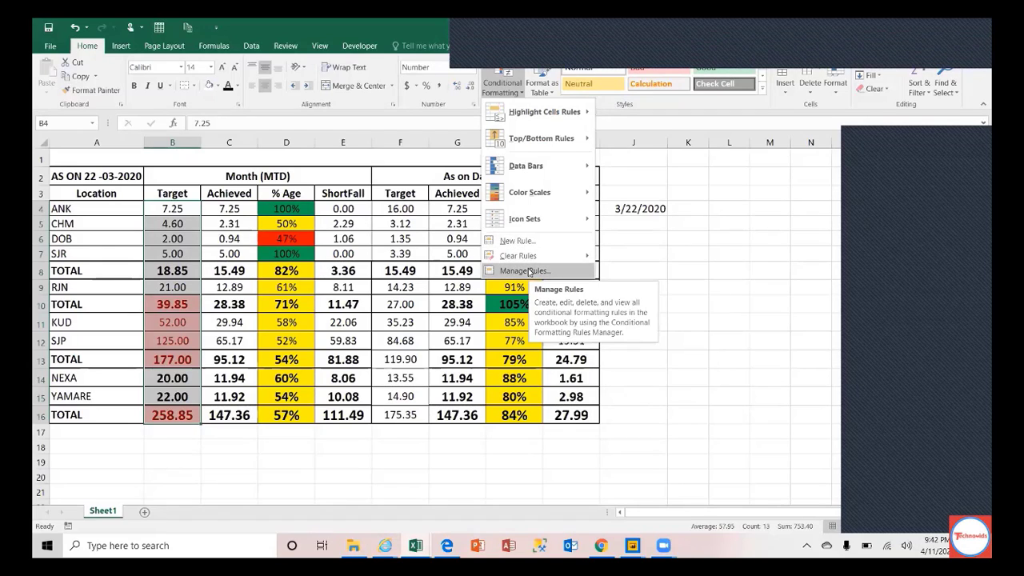
pyautogui.click(171, 210)
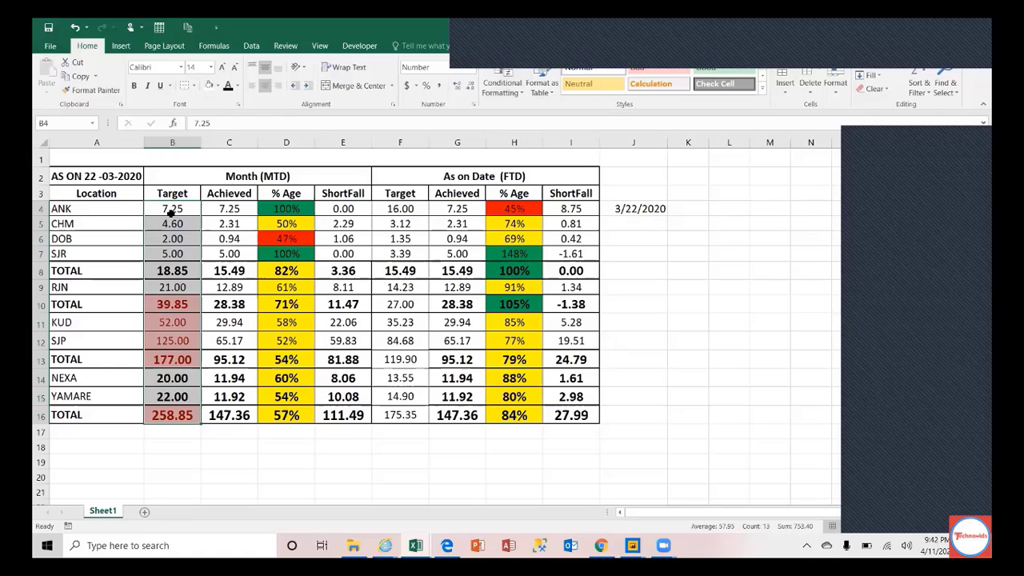
pyautogui.click(507, 93)
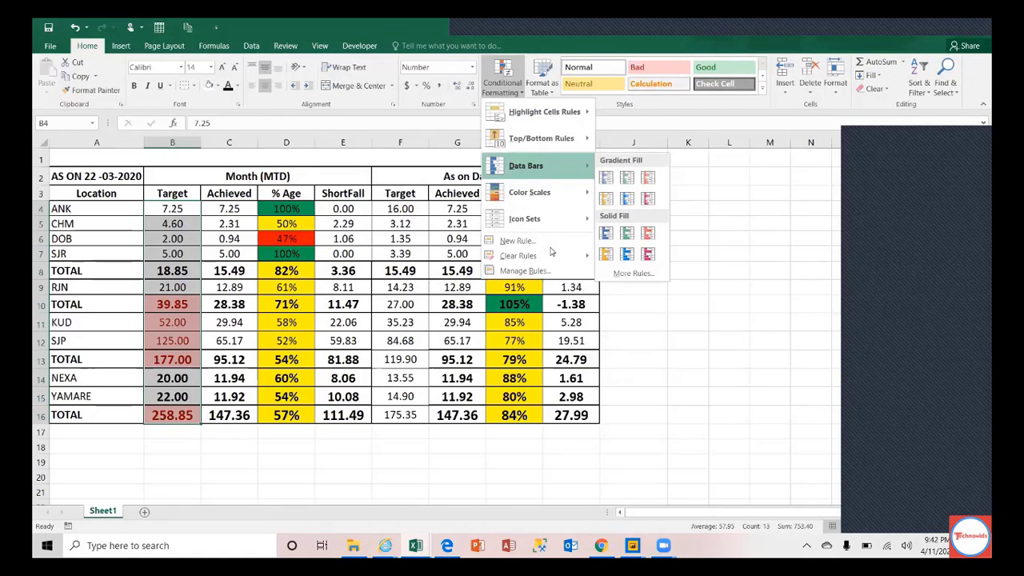
pyautogui.moveTo(544, 258)
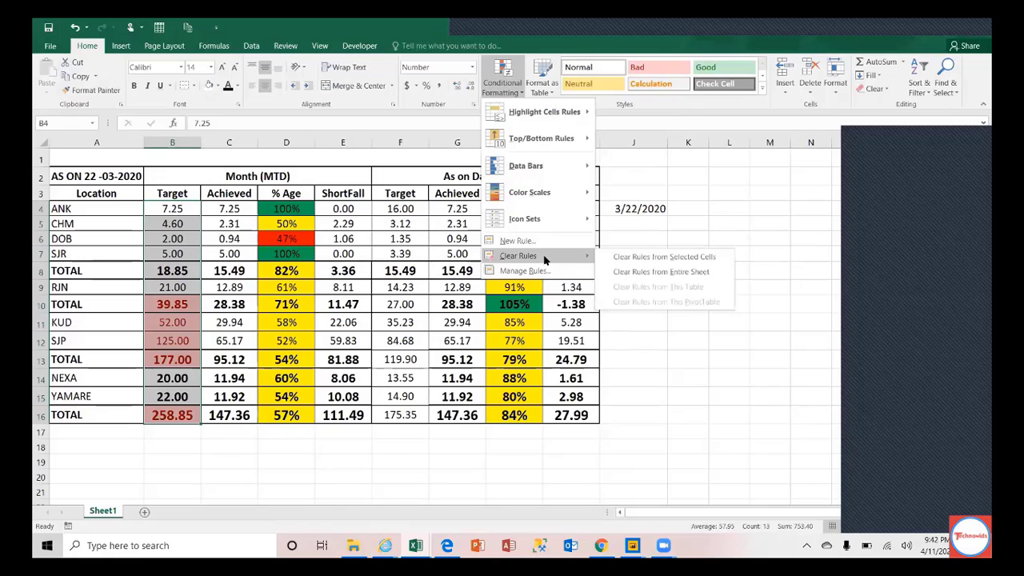
pyautogui.click(640, 259)
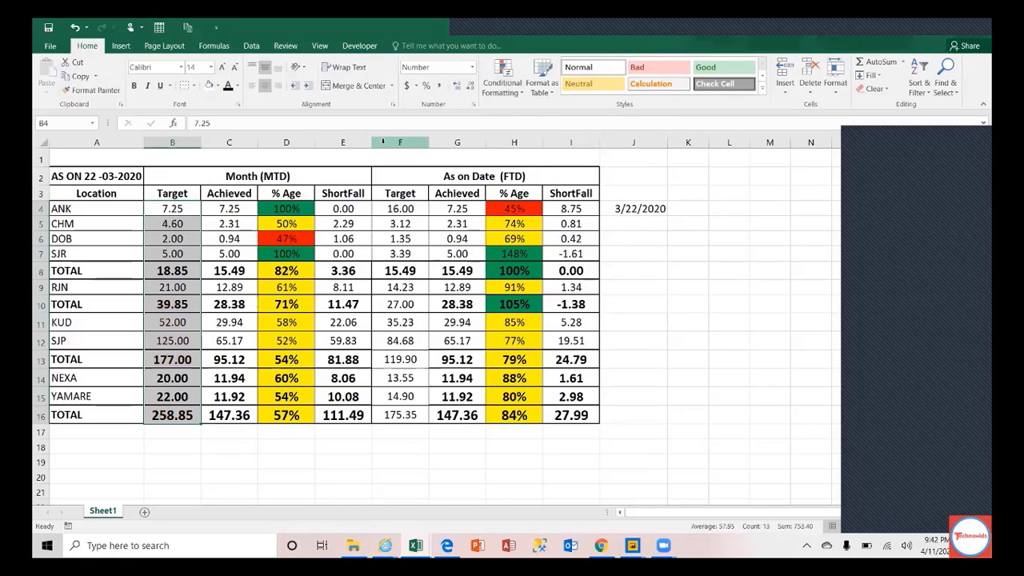
# Step: From Manage Rules for the current selection, begin a new formatting rule
pyautogui.click(517, 94)
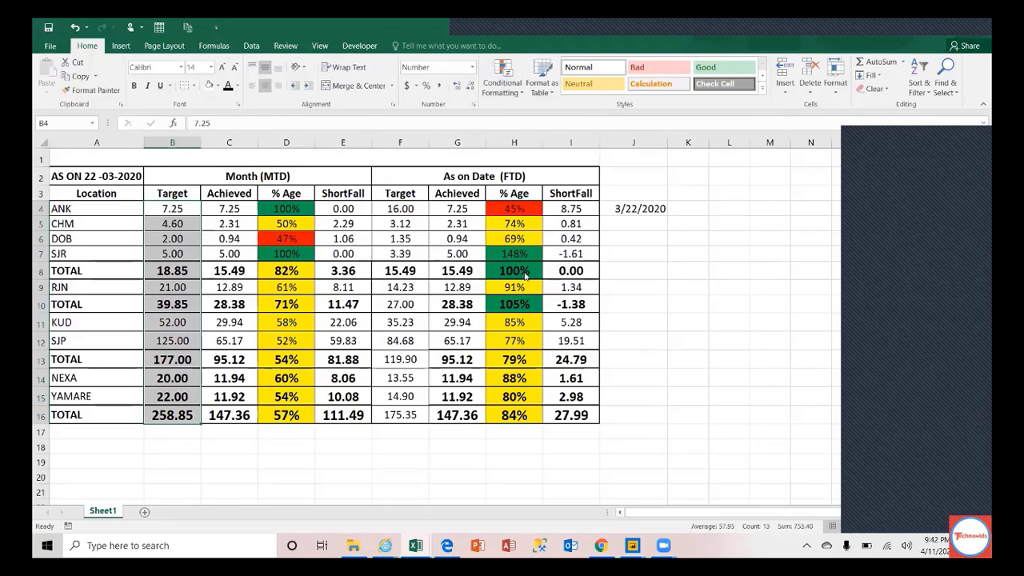
pyautogui.click(525, 272)
pyautogui.click(479, 319)
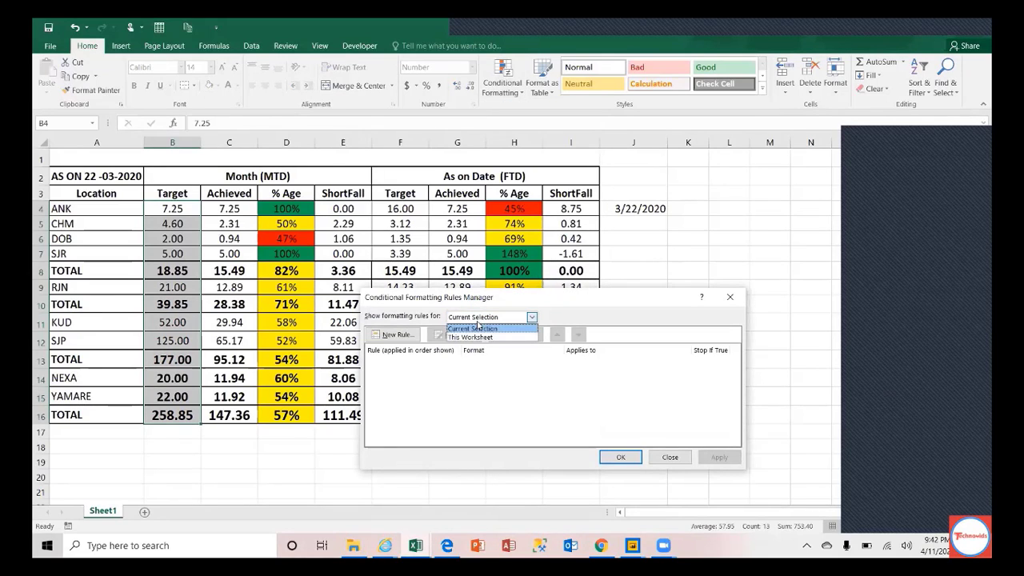
pyautogui.click(493, 319)
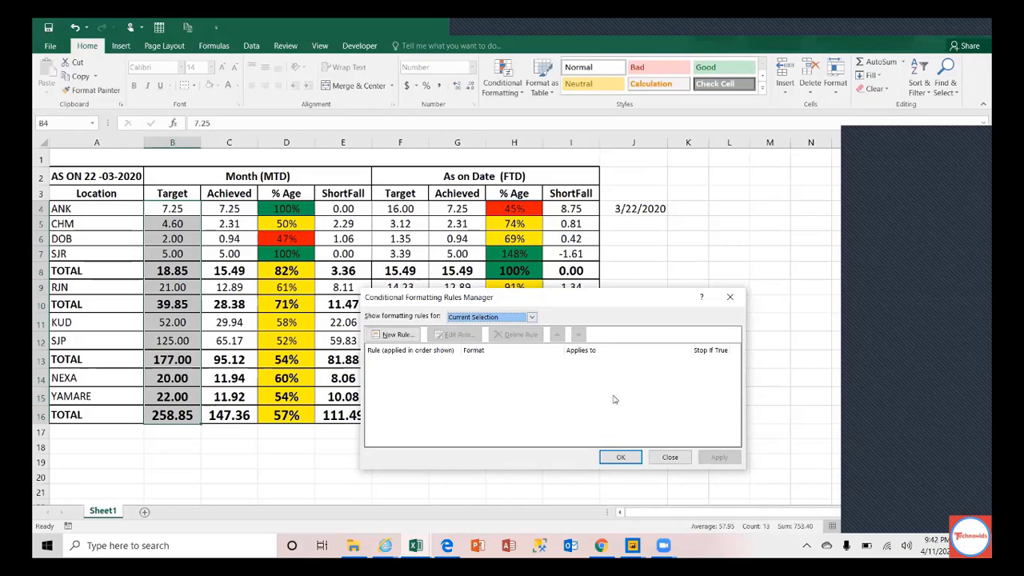
pyautogui.click(392, 335)
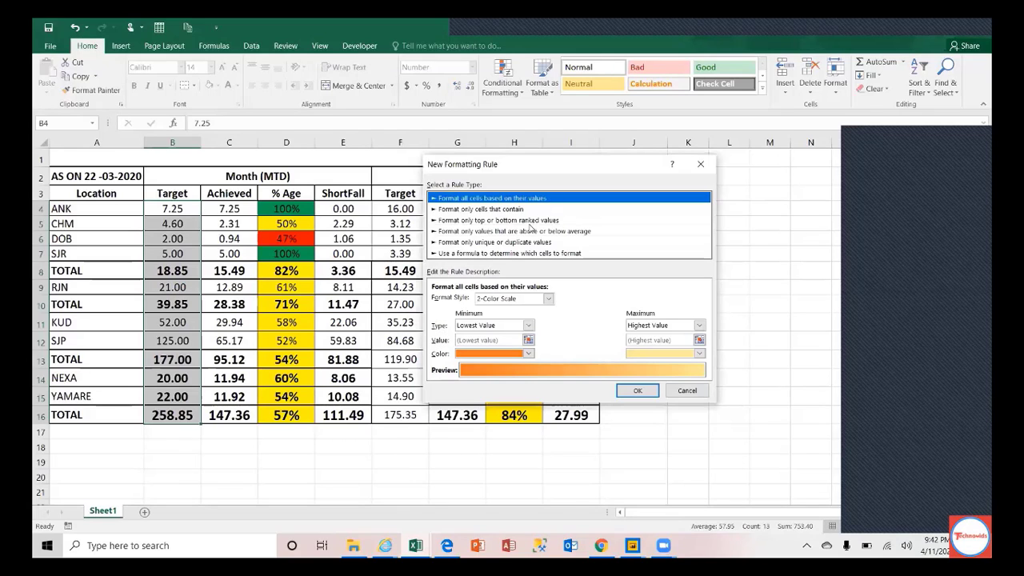
# Step: Make the rule formula-based with =$C$4>$B$4 and bring up its Format Cells settings
pyautogui.click(517, 253)
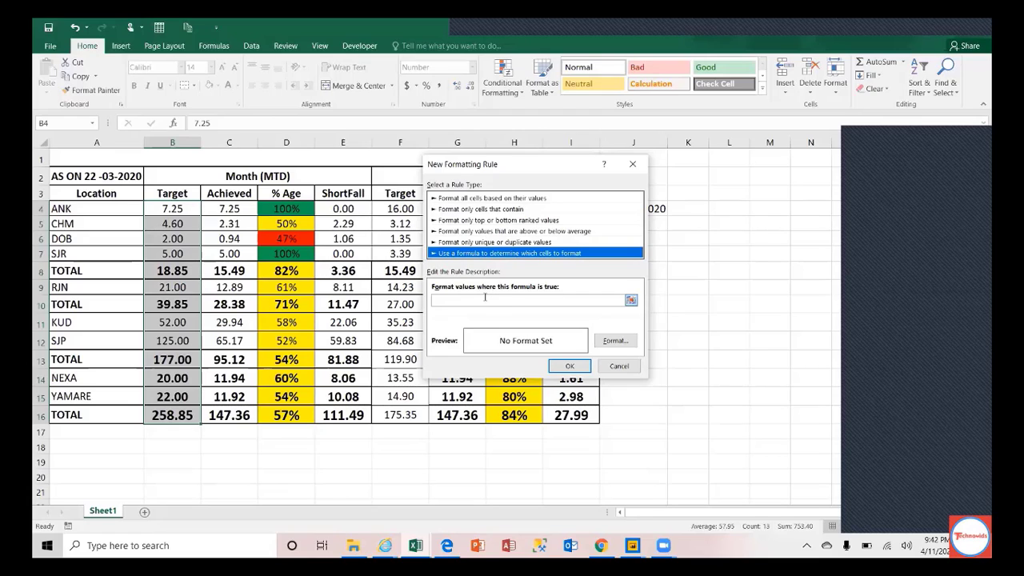
pyautogui.click(482, 300)
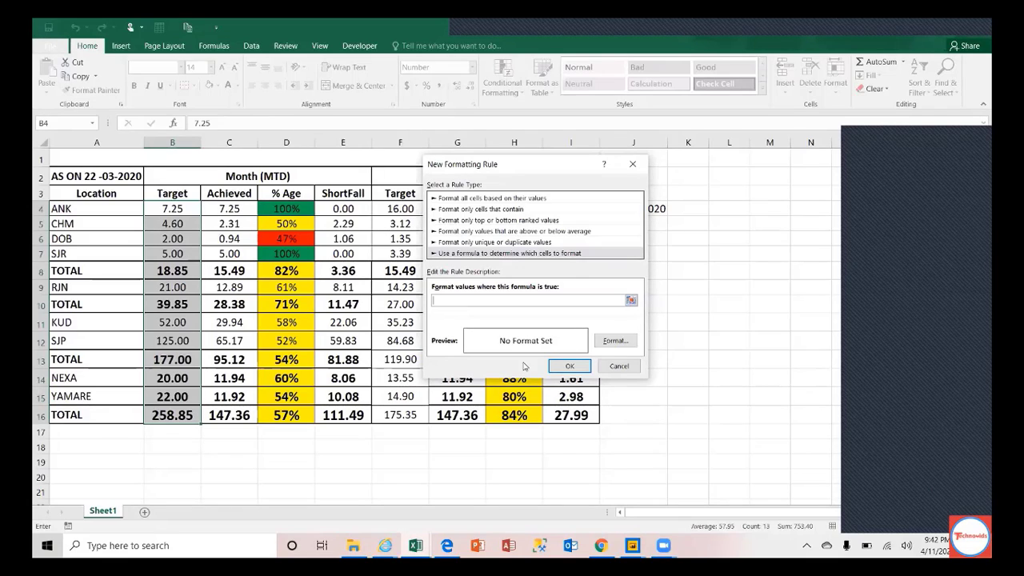
pyautogui.click(240, 207)
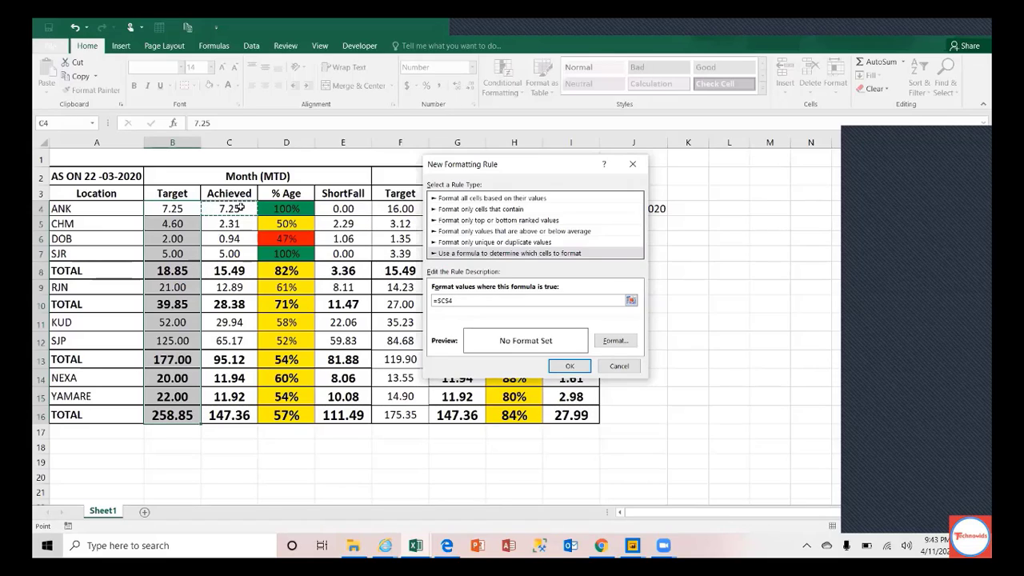
pyautogui.write('>')
pyautogui.click(176, 205)
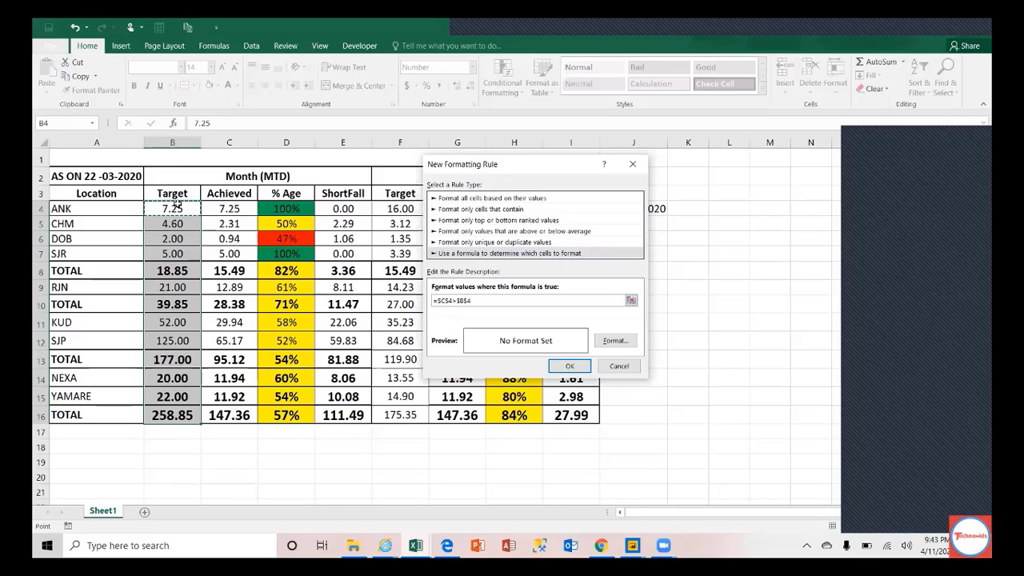
pyautogui.click(606, 343)
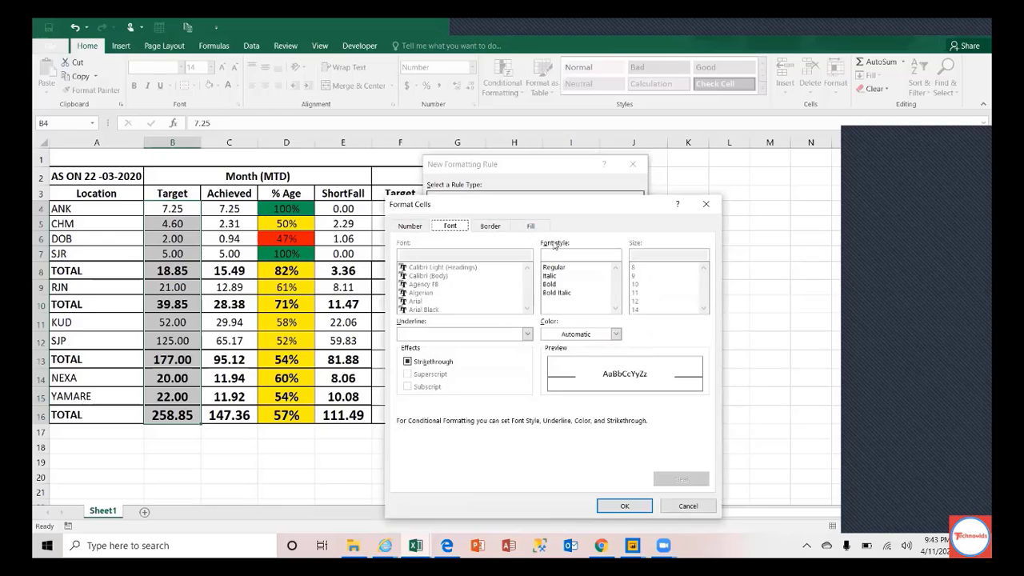
# Step: Give the =$C$4>$B$4 rule a bright blue fill and apply it to $B$4:$B$16
pyautogui.click(531, 226)
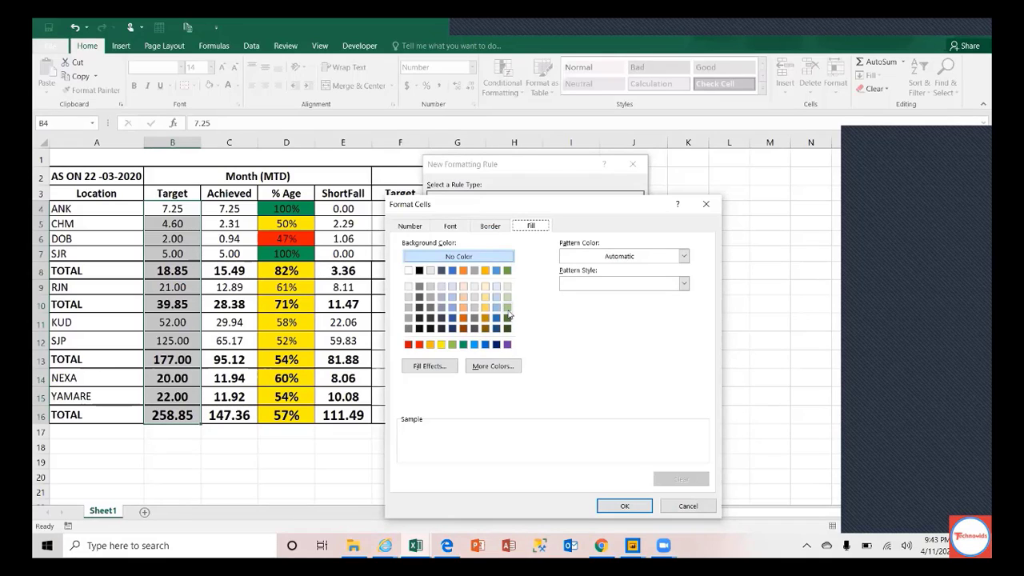
pyautogui.click(475, 344)
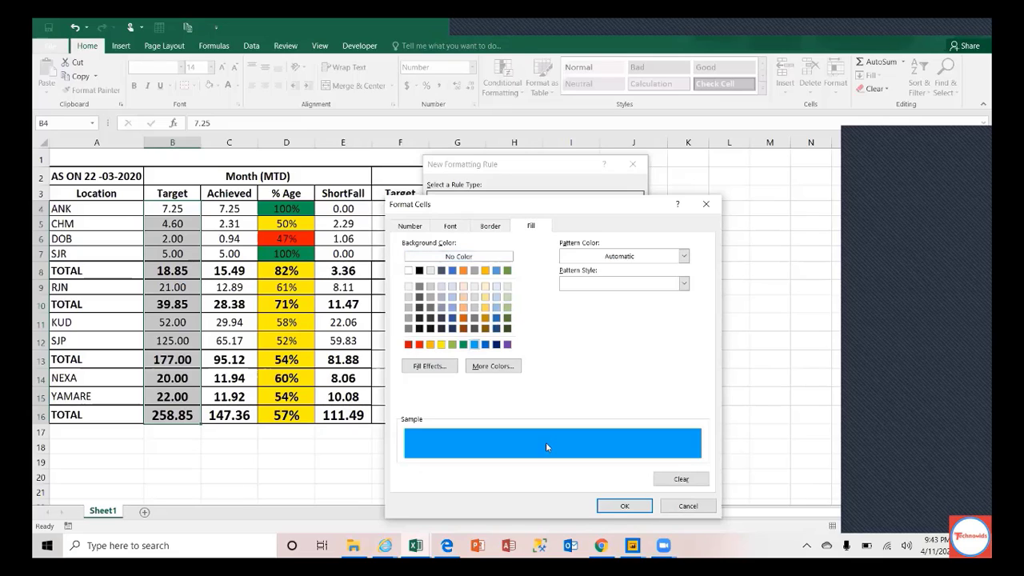
pyautogui.click(616, 507)
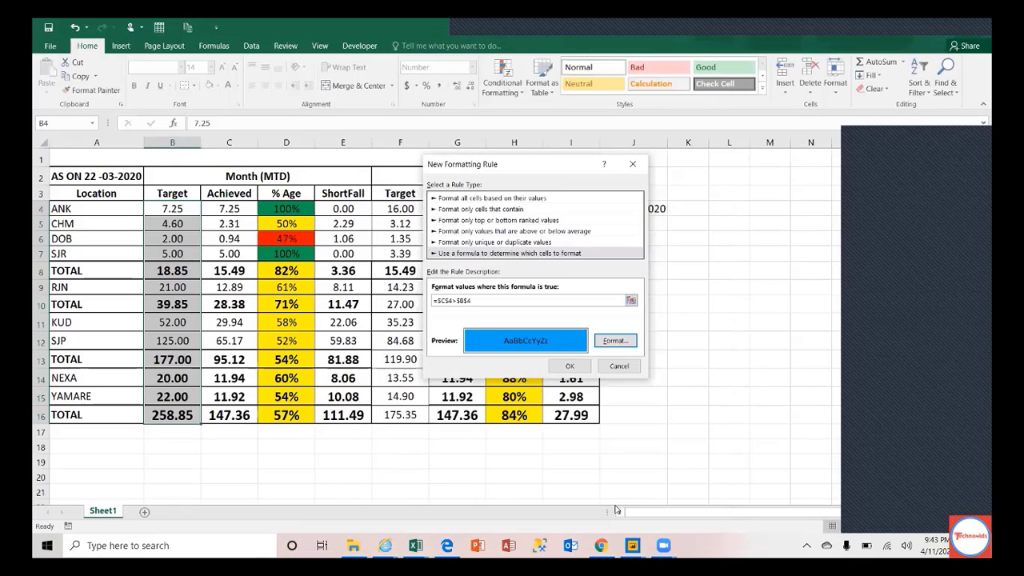
pyautogui.click(571, 366)
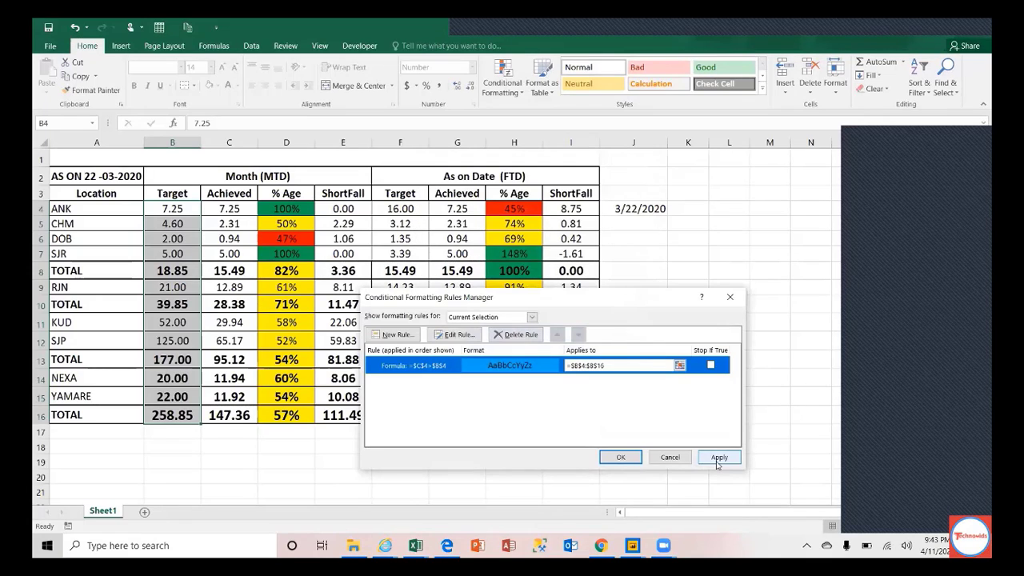
pyautogui.click(718, 461)
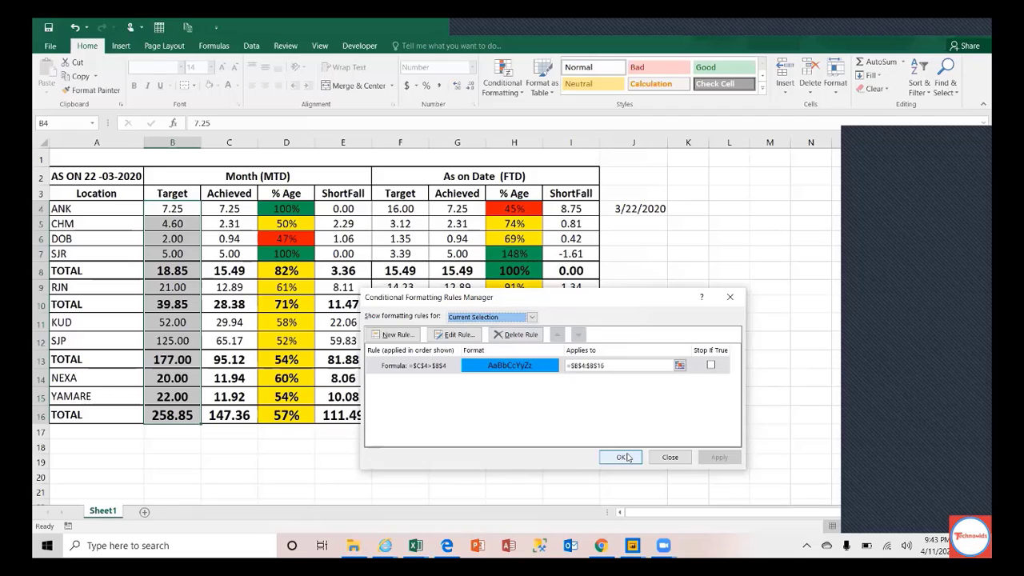
pyautogui.click(623, 458)
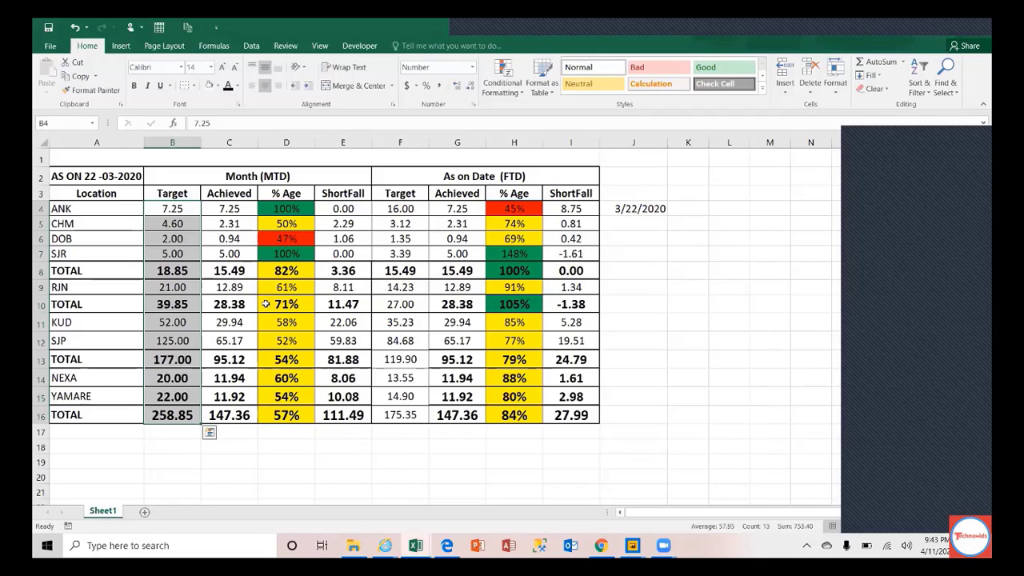
pyautogui.click(228, 208)
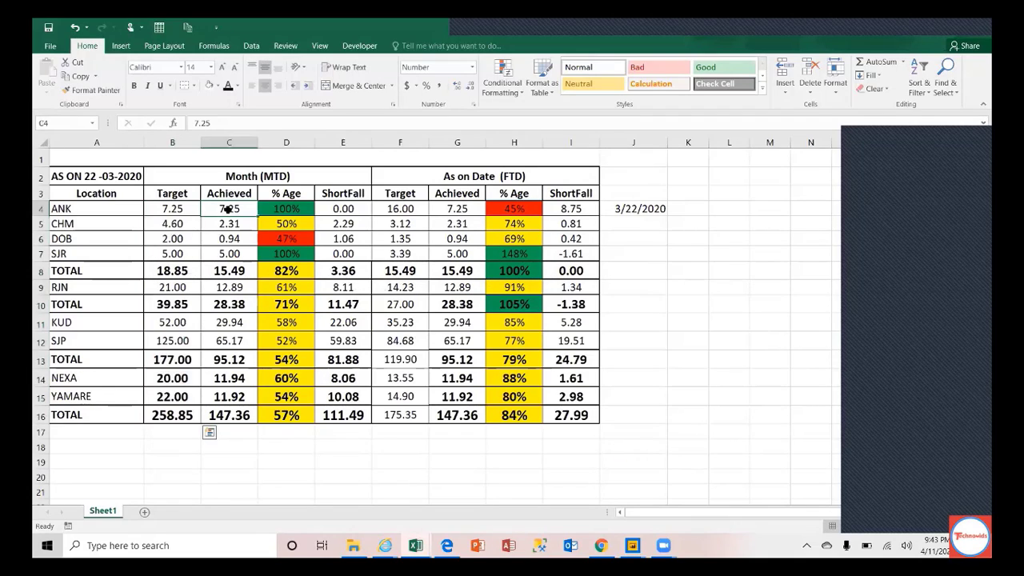
pyautogui.write('8.3')
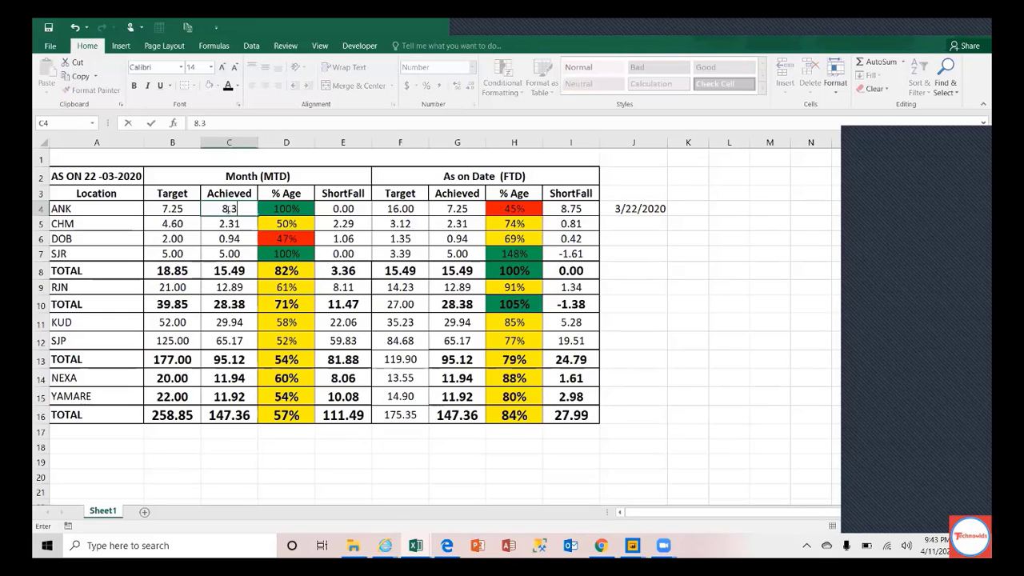
pyautogui.press('Return')
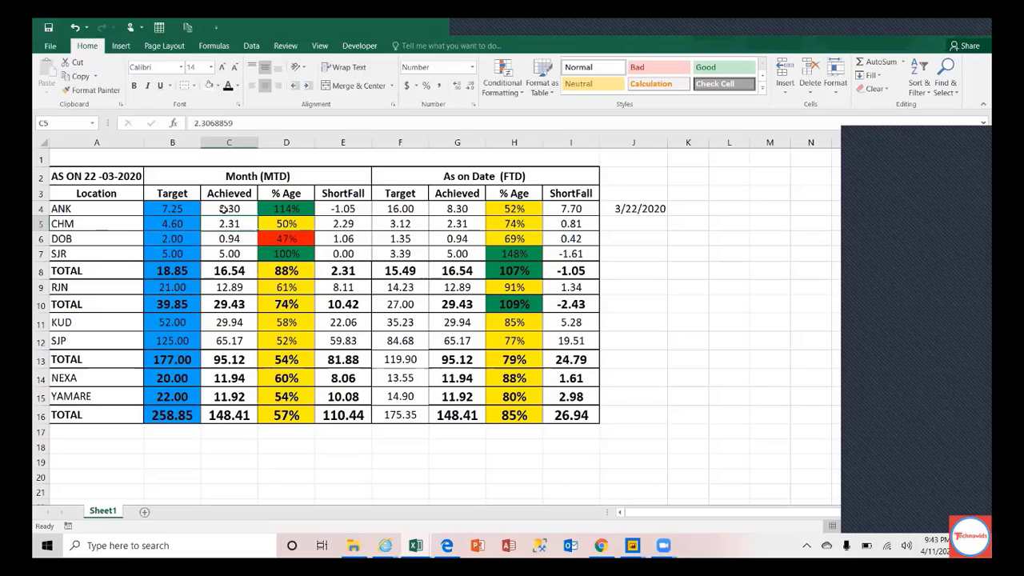
pyautogui.click(166, 224)
pyautogui.moveTo(166, 224); pyautogui.dragTo(159, 412)
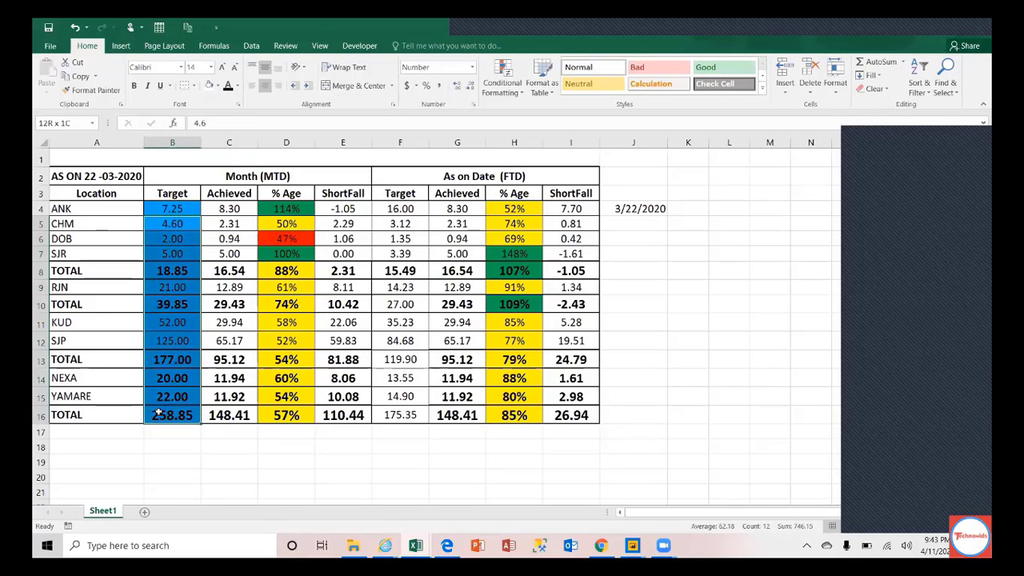
pyautogui.click(230, 224)
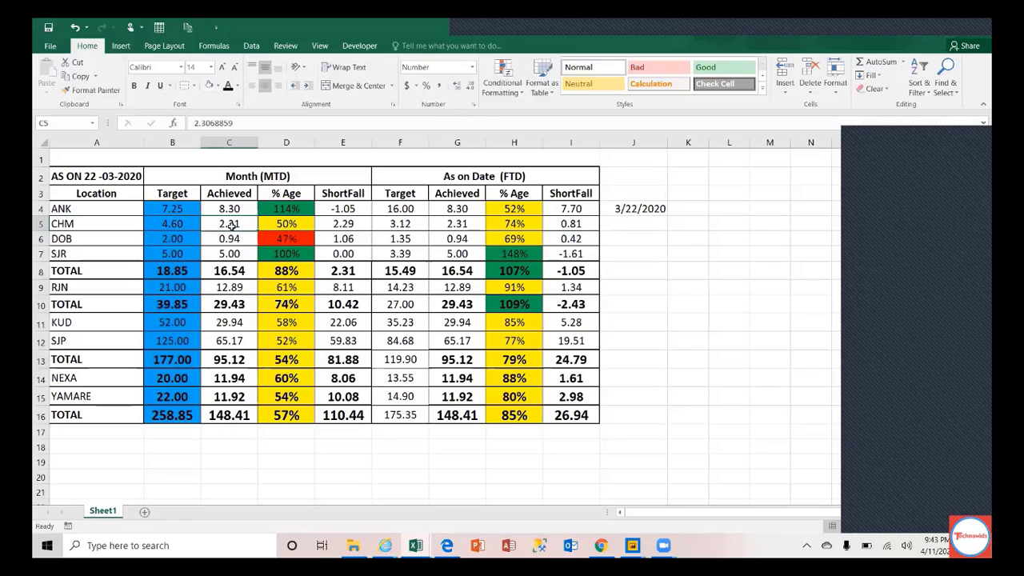
pyautogui.hotkey('ctrl', 'z')
pyautogui.hotkey('ctrl', 'z')
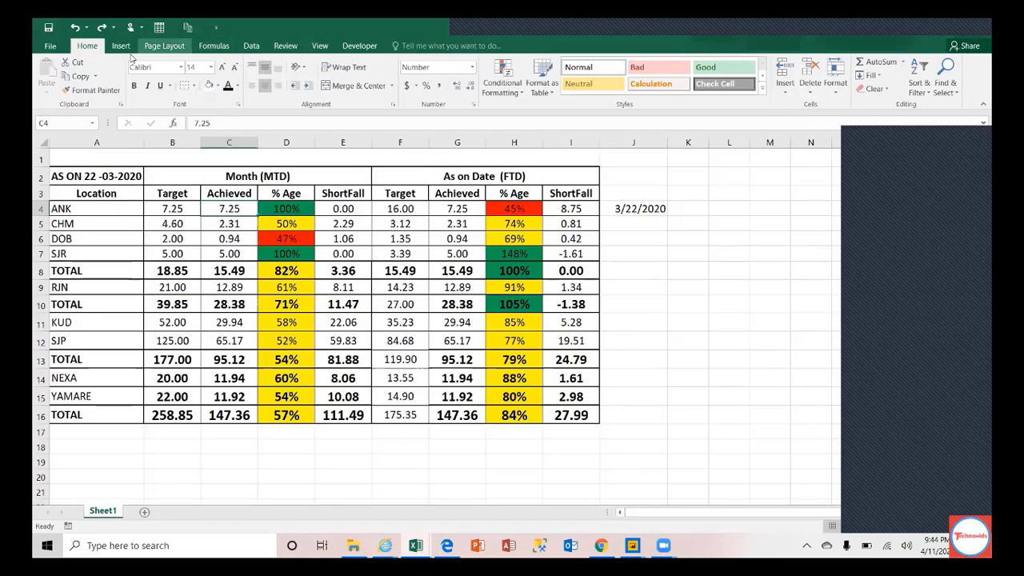
# Step: Start a new formula-based rule from the Conditional Formatting Rules Manager
pyautogui.click(513, 91)
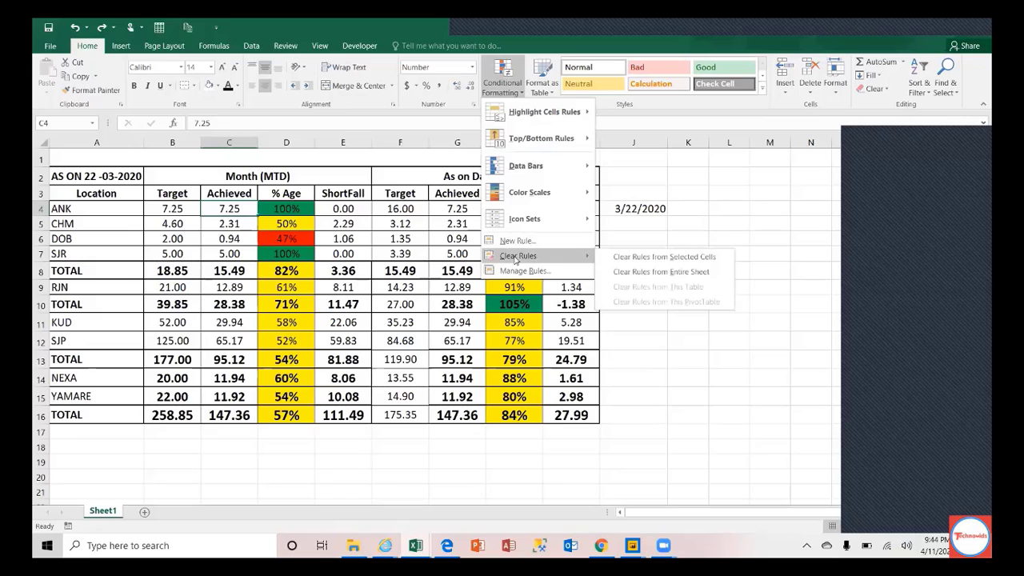
pyautogui.click(516, 274)
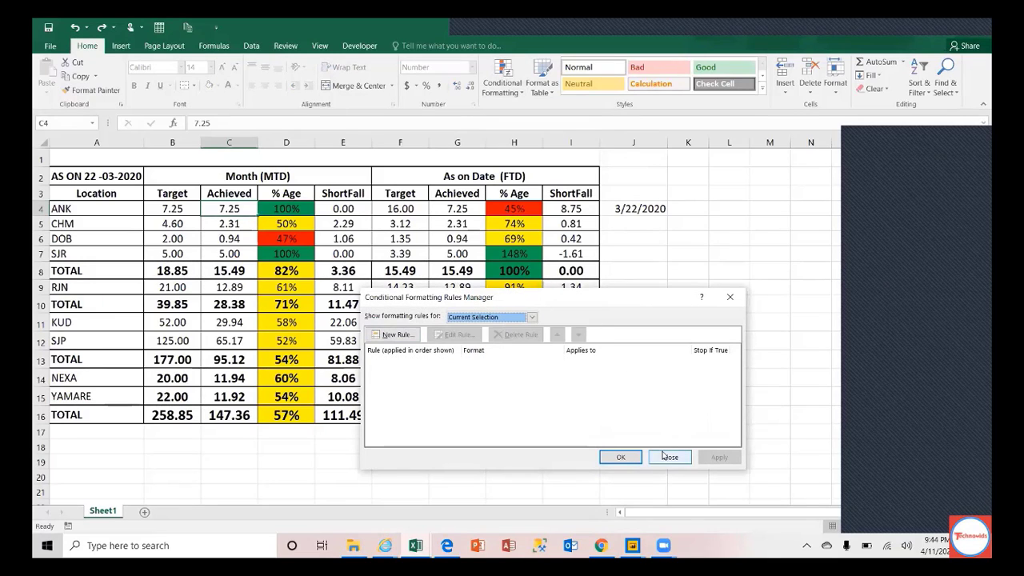
pyautogui.click(392, 334)
pyautogui.click(496, 353)
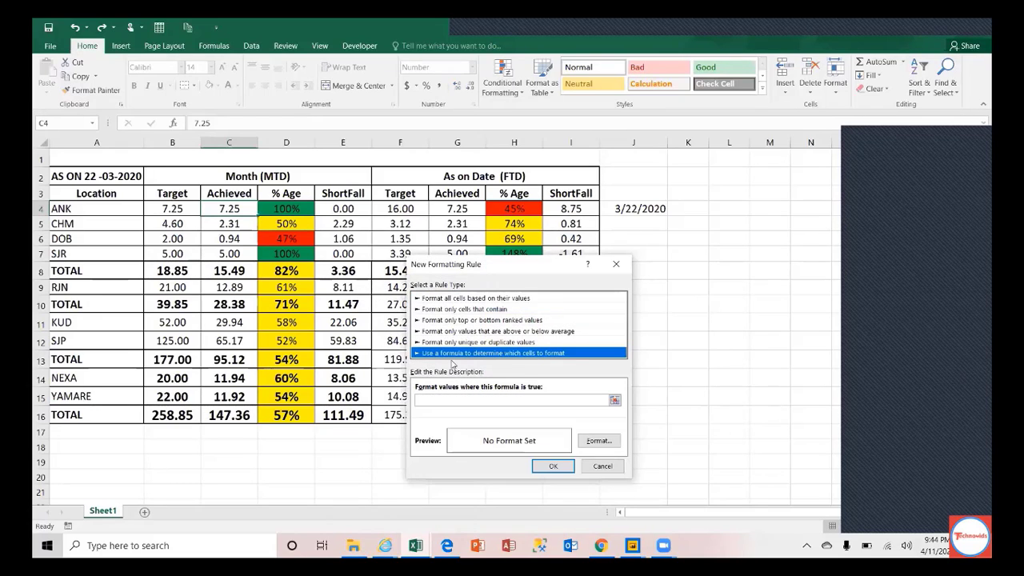
pyautogui.click(439, 401)
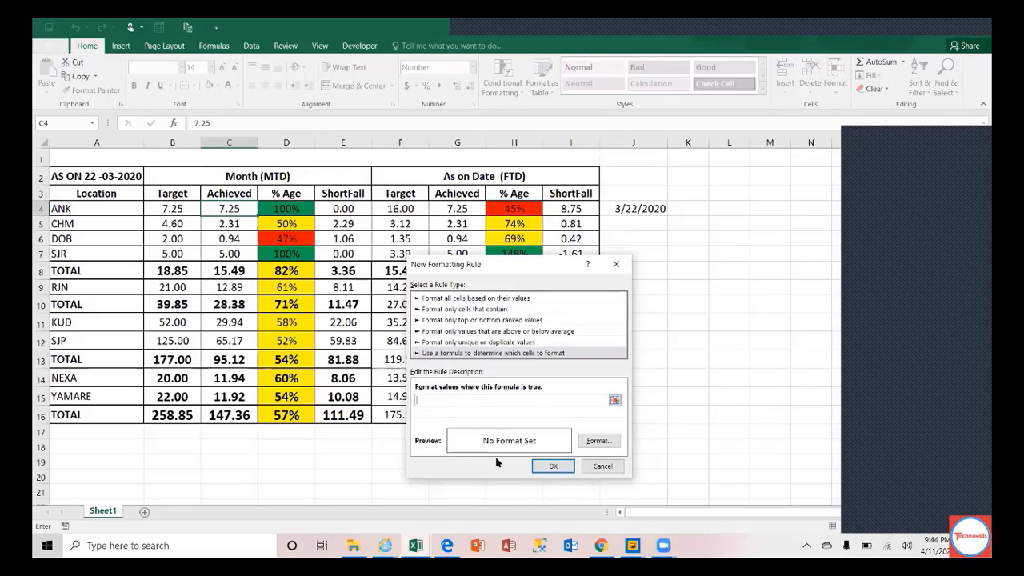
# Step: Browse the Border, Font and Number format tabs, then cancel the rule and close the Rules Manager
pyautogui.click(599, 440)
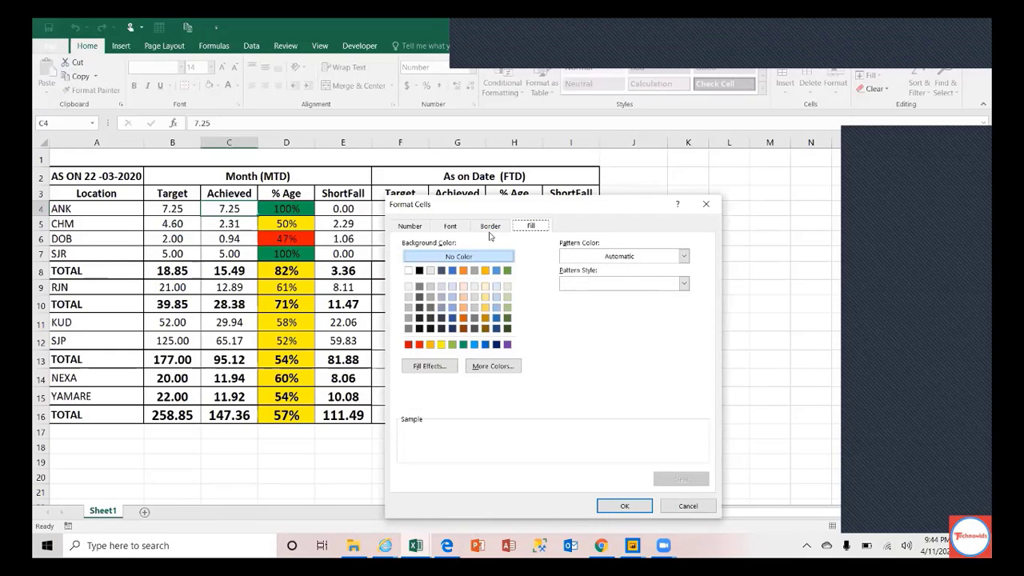
pyautogui.click(490, 229)
pyautogui.click(450, 226)
pyautogui.click(410, 226)
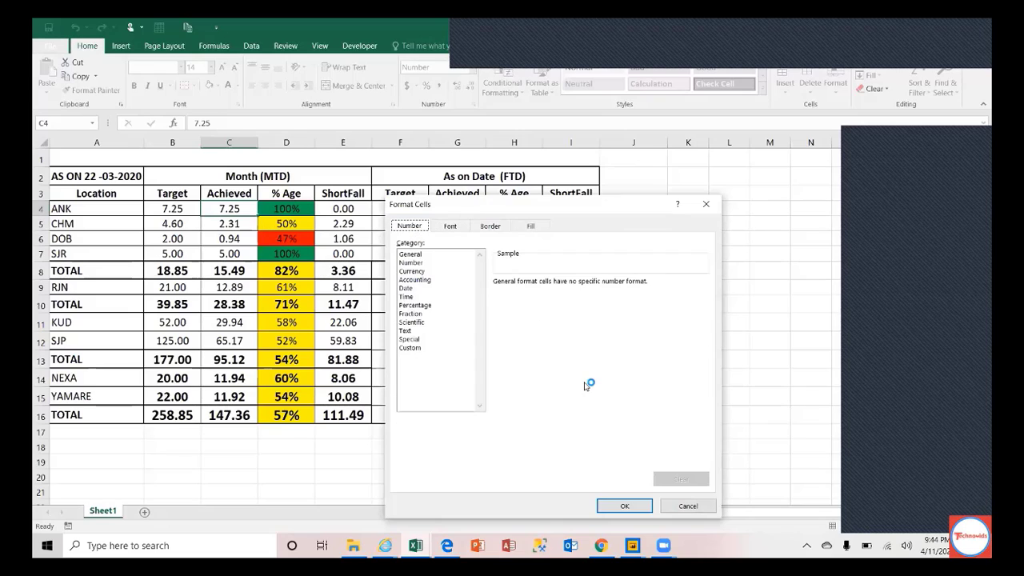
pyautogui.click(692, 509)
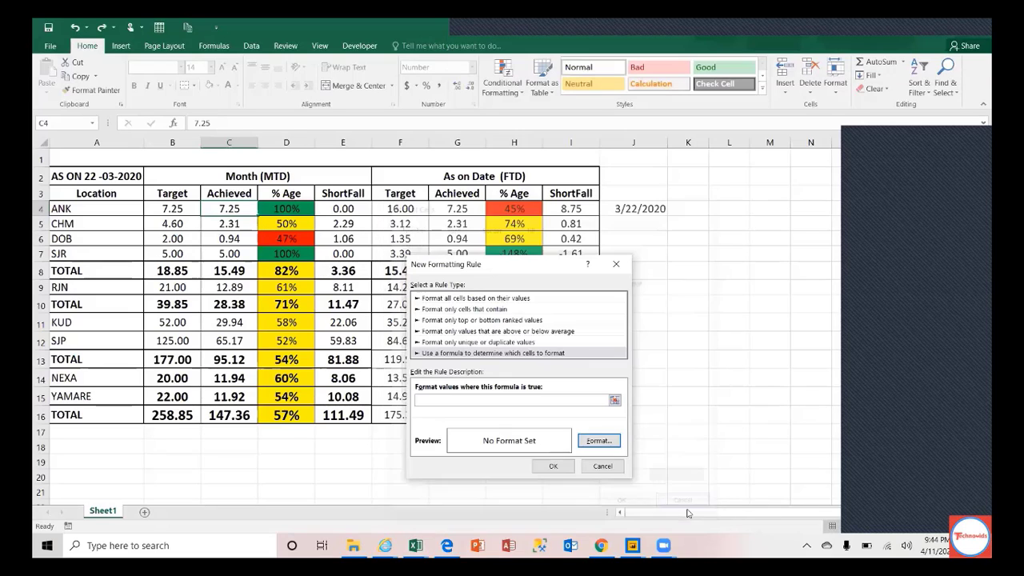
pyautogui.click(602, 467)
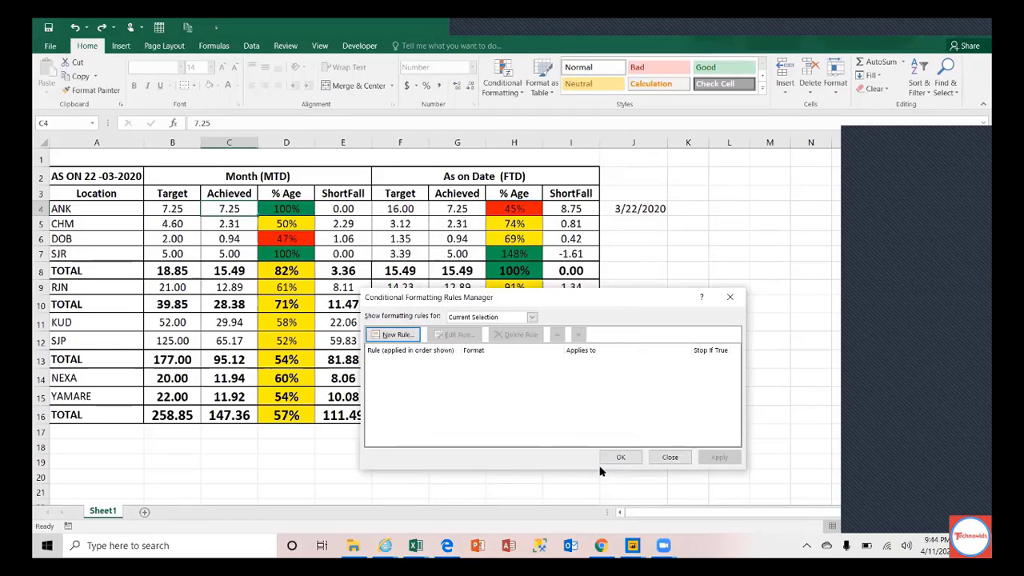
pyautogui.click(670, 457)
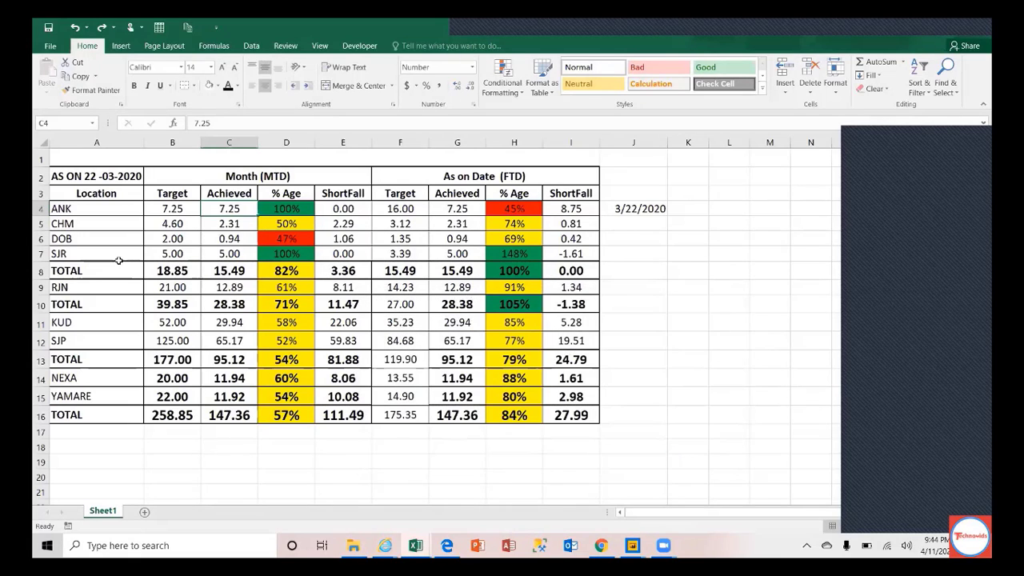
# Step: Inspect the F12 and B10 formulas, select A2:I16, then close FormatHOD Data.xlsx
pyautogui.click(108, 213)
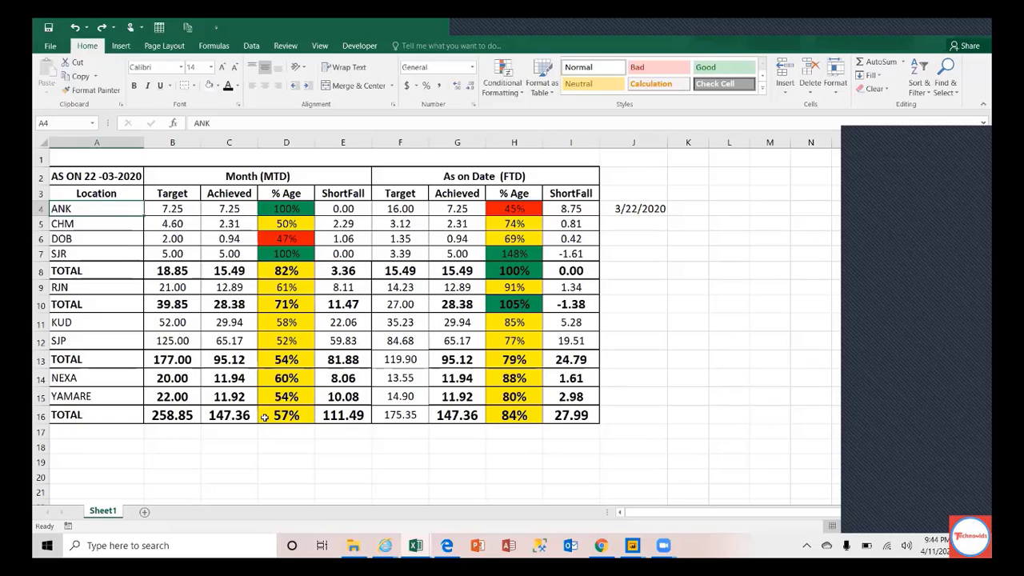
pyautogui.click(409, 344)
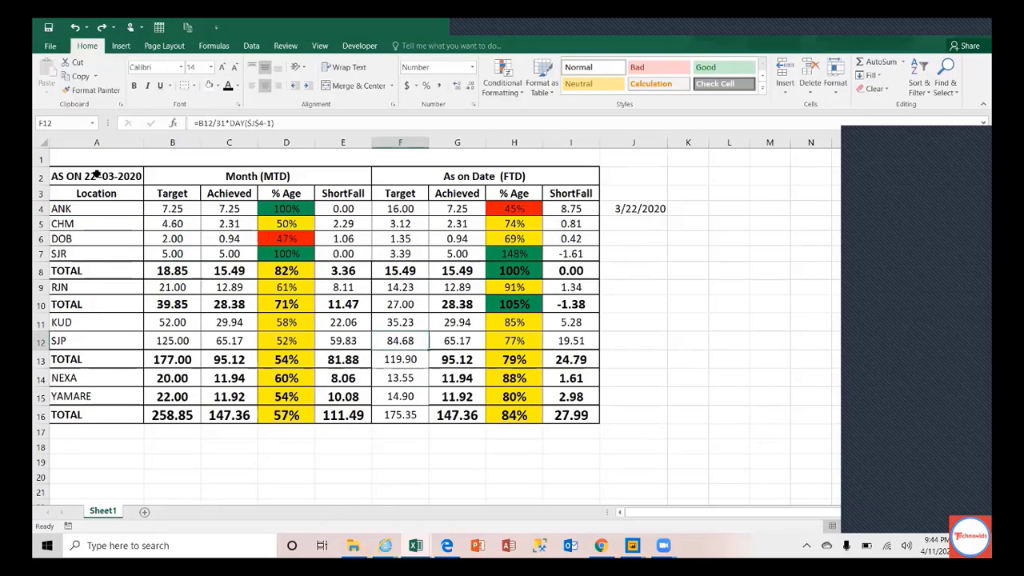
pyautogui.moveTo(96, 174); pyautogui.dragTo(580, 436)
pyautogui.click(376, 323)
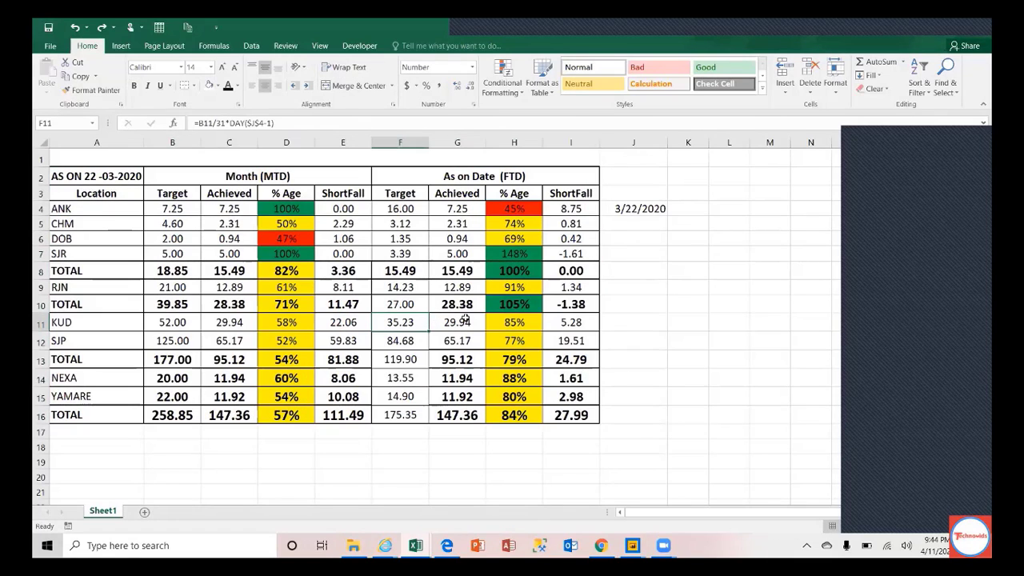
pyautogui.click(98, 176)
pyautogui.moveTo(160, 173); pyautogui.dragTo(527, 422)
pyautogui.click(198, 308)
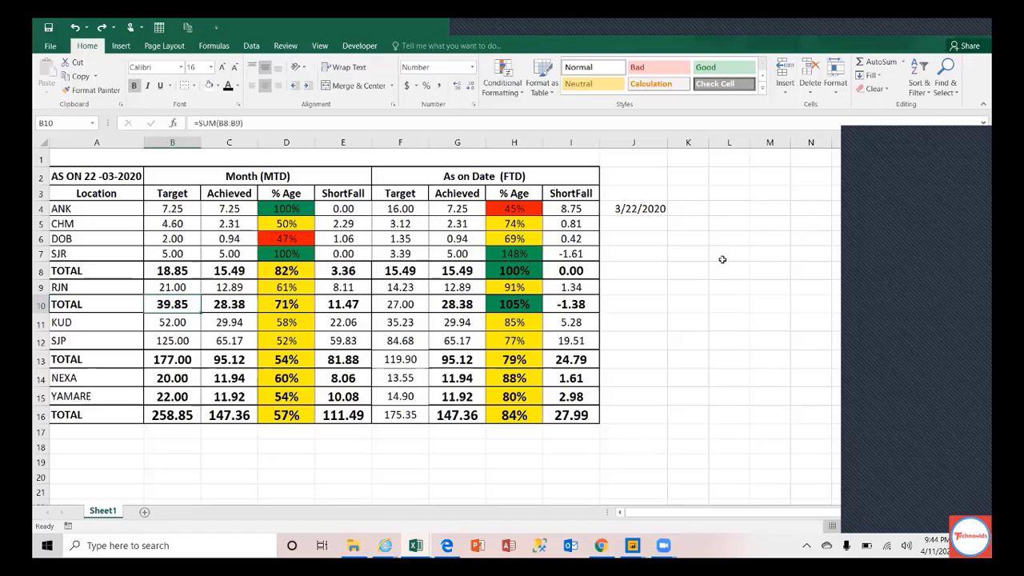
pyautogui.click(978, 34)
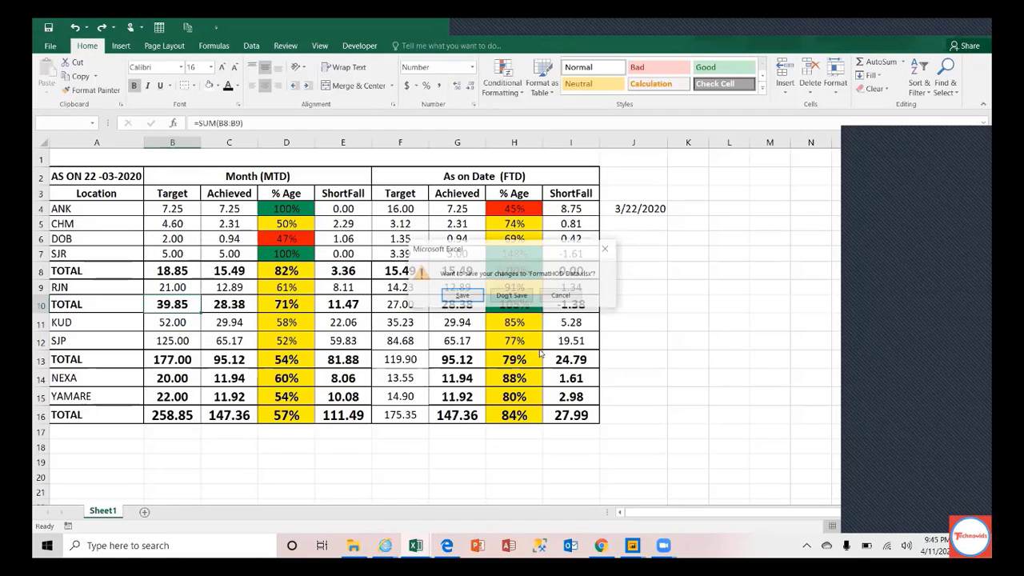
# Step: Choose Don't Save so FormatHOD Data.xlsx closes with its changes discarded
pyautogui.click(504, 296)
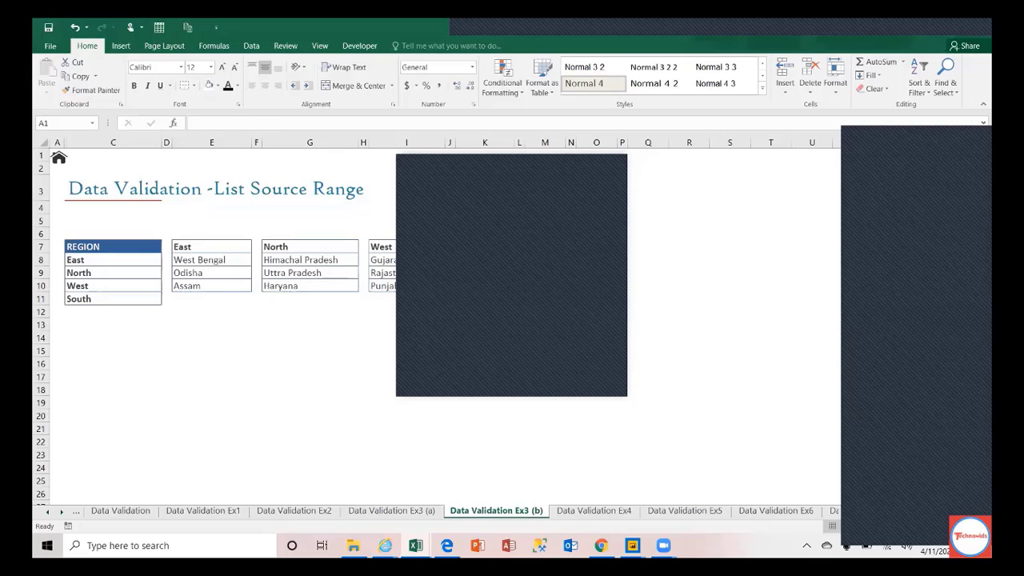
# Step: Check the speaker volume, then bring up Sales Practice.xlsx on its Pivot-Table sheet
pyautogui.click(907, 546)
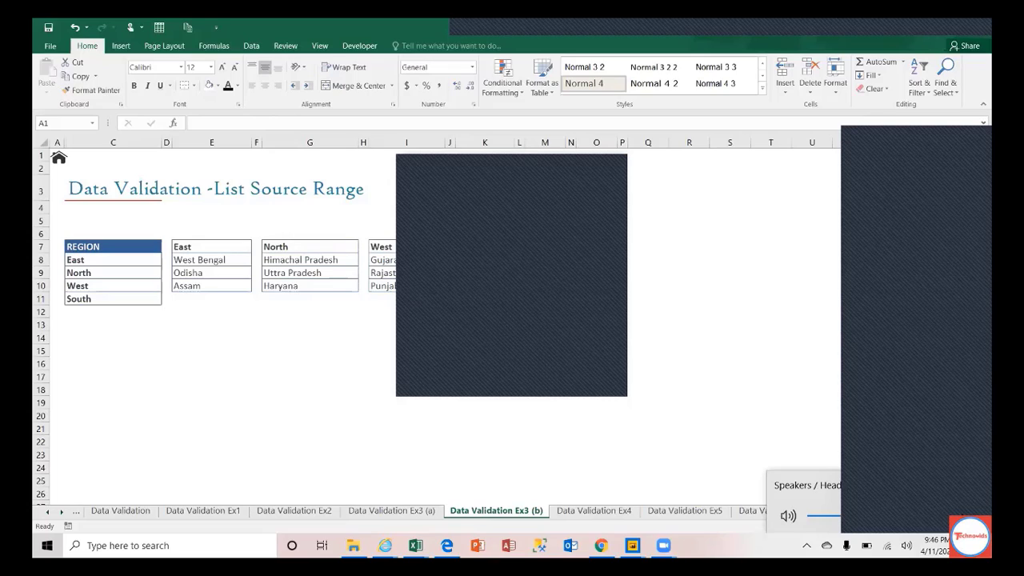
pyautogui.click(961, 514)
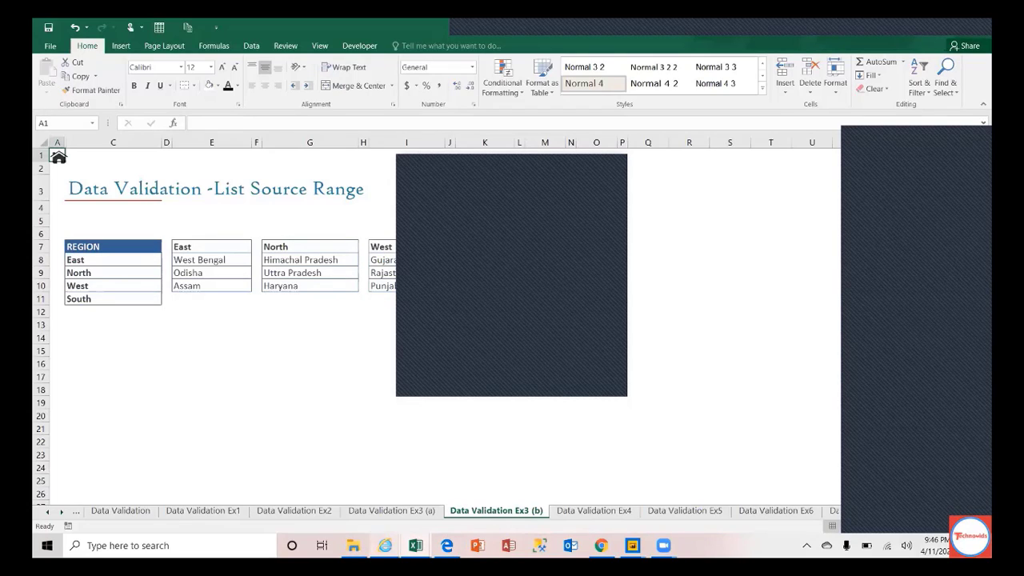
pyautogui.moveTo(416, 545)
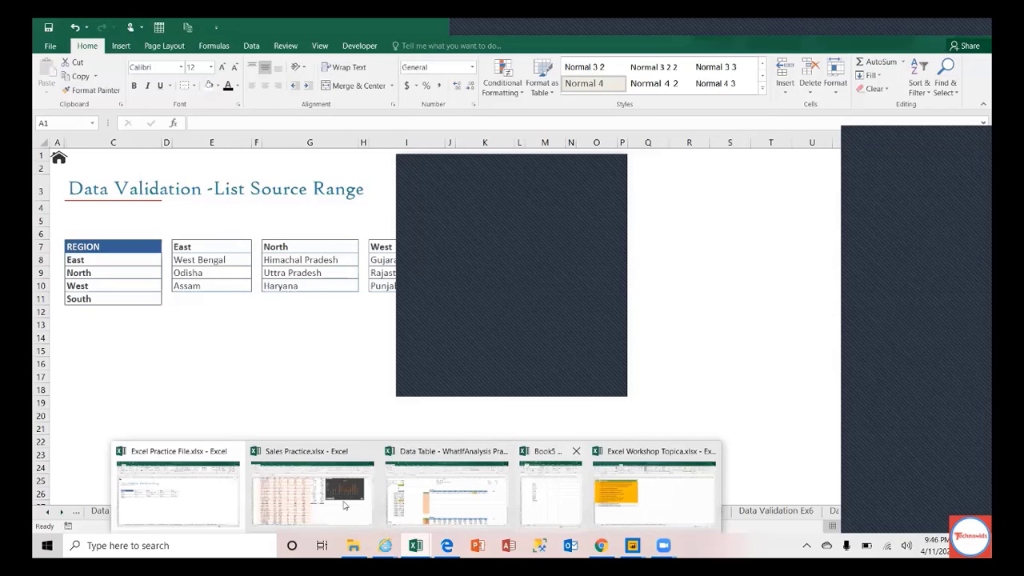
pyautogui.moveTo(314, 504)
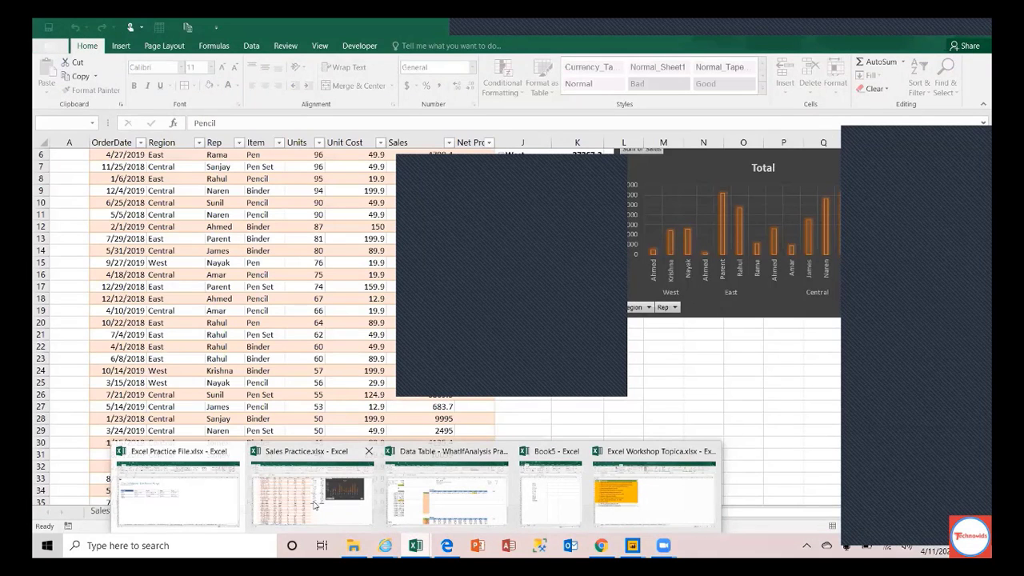
pyautogui.click(313, 505)
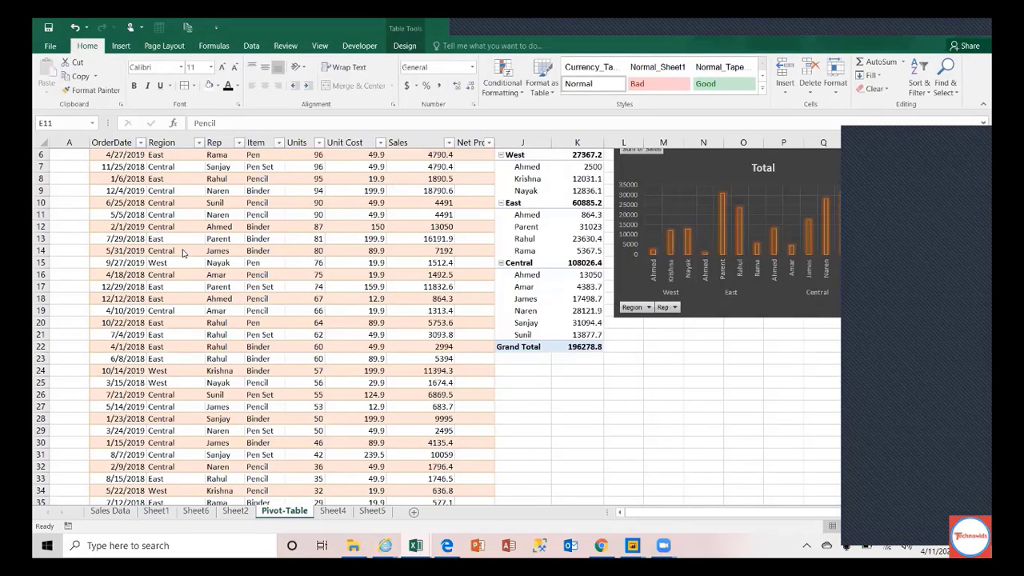
# Step: Move from B10 up to the OrderDate header in B5 and show the Insert ribbon
pyautogui.click(120, 203)
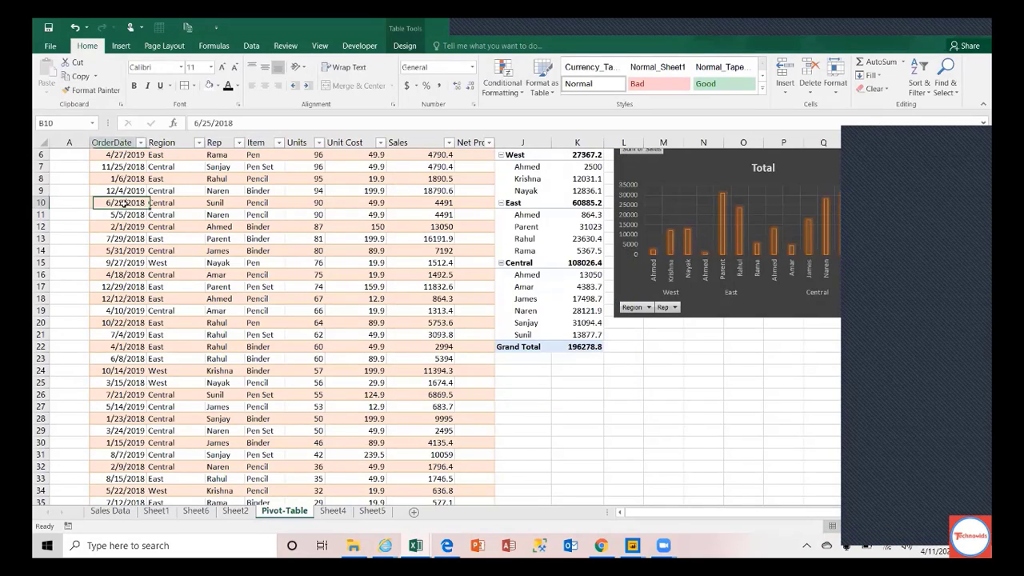
pyautogui.press('Up')
pyautogui.press('Up')
pyautogui.press('Up')
pyautogui.press('Up')
pyautogui.press('Up')
pyautogui.press('Up')
pyautogui.press('Up')
pyautogui.press('Up')
pyautogui.press('Up')
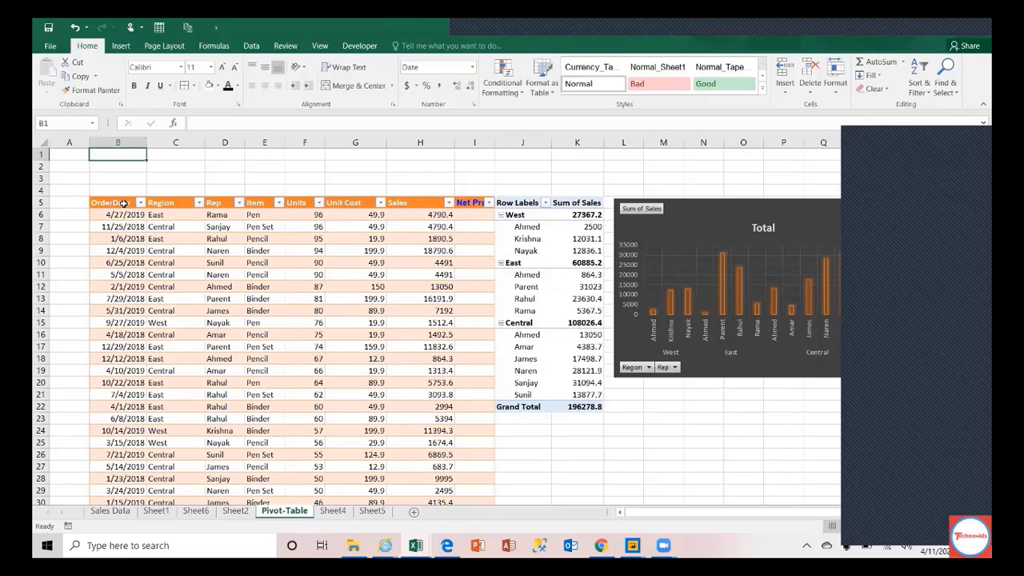
pyautogui.press('Down')
pyautogui.press('Down')
pyautogui.press('Down')
pyautogui.press('Down')
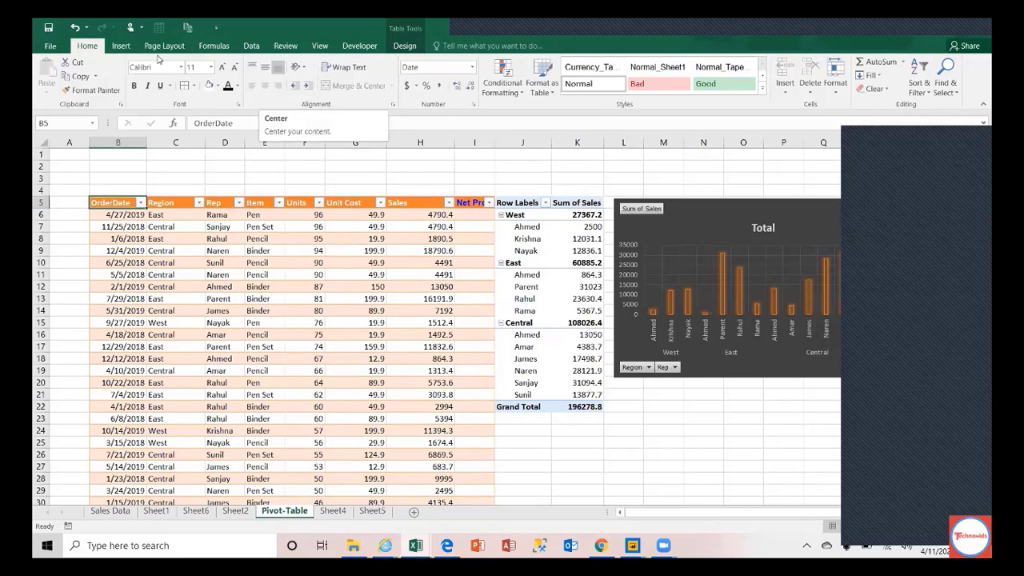
pyautogui.click(120, 45)
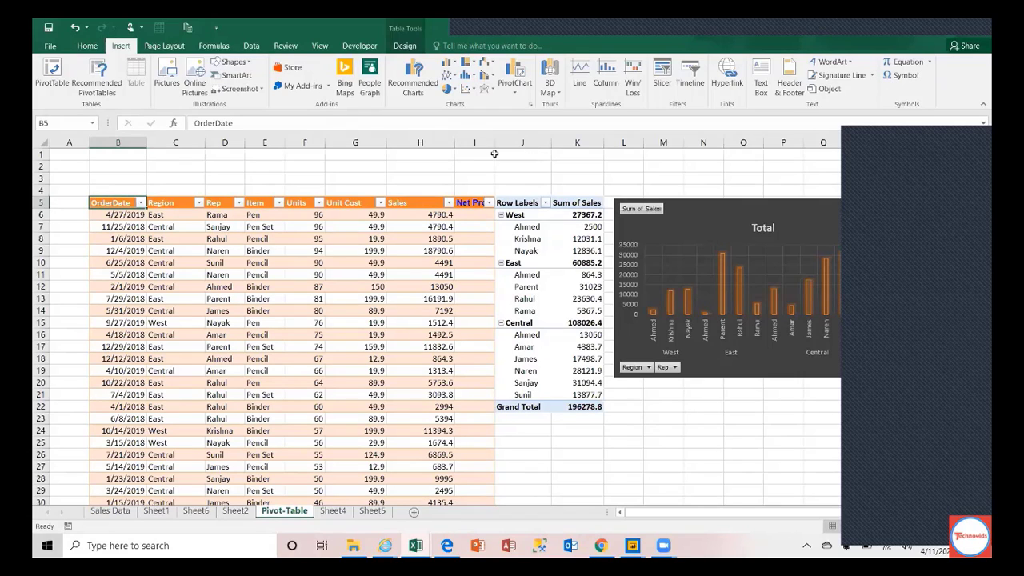
# Step: Select the pivot's Row Labels in J5 and open Fields, Items & Sets under PivotTable Analyze
pyautogui.click(400, 46)
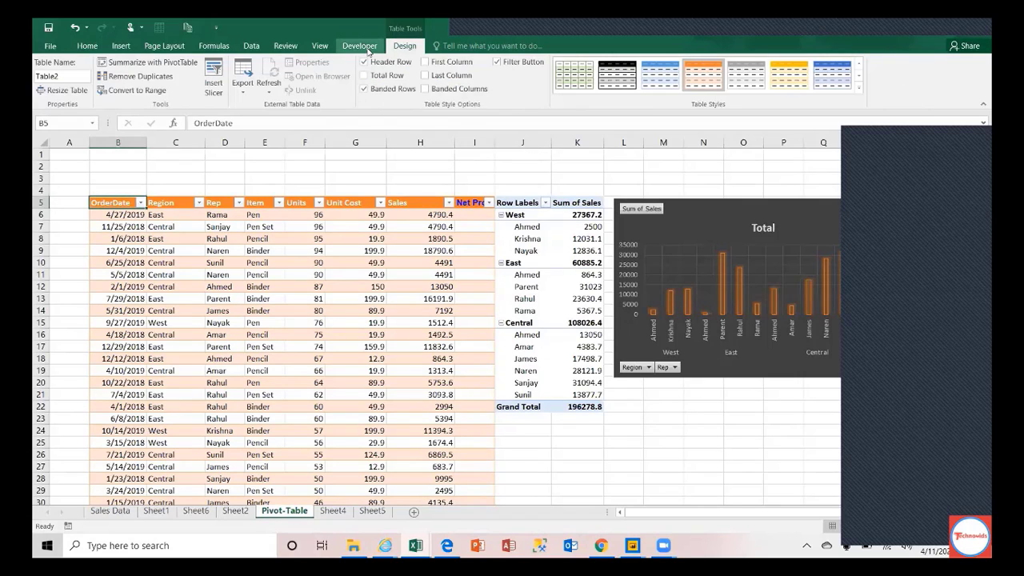
pyautogui.click(364, 48)
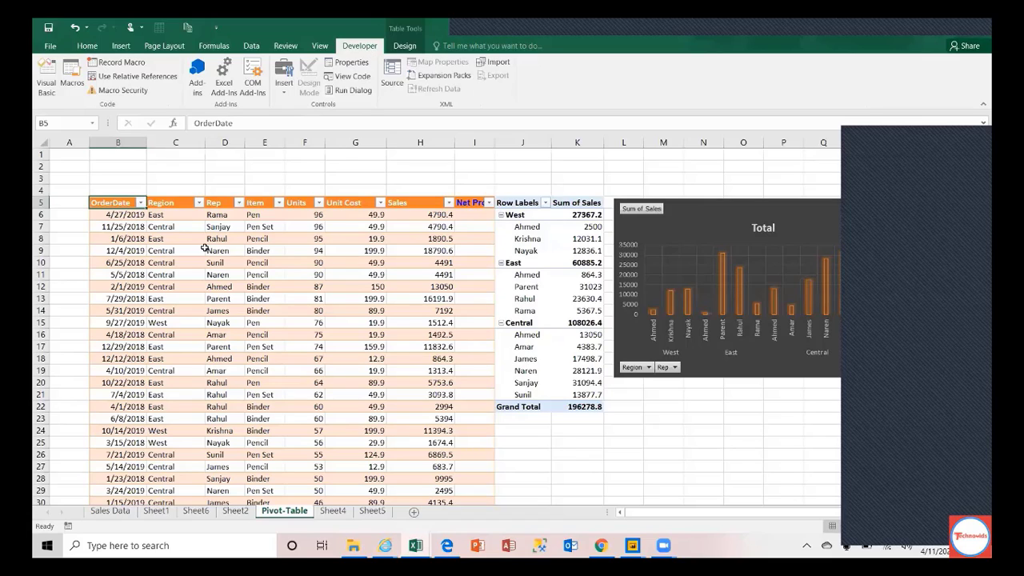
pyautogui.click(526, 201)
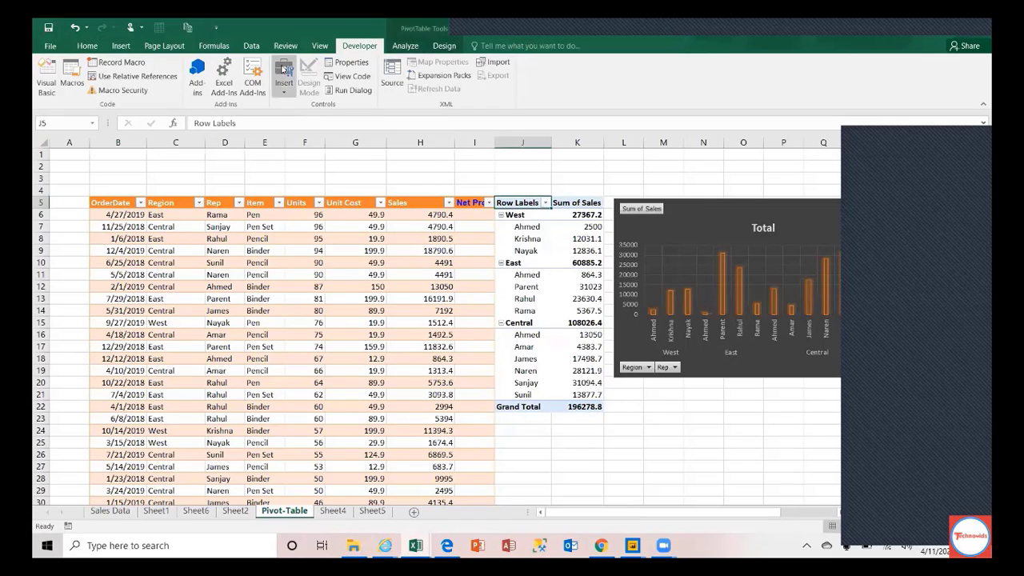
pyautogui.click(408, 46)
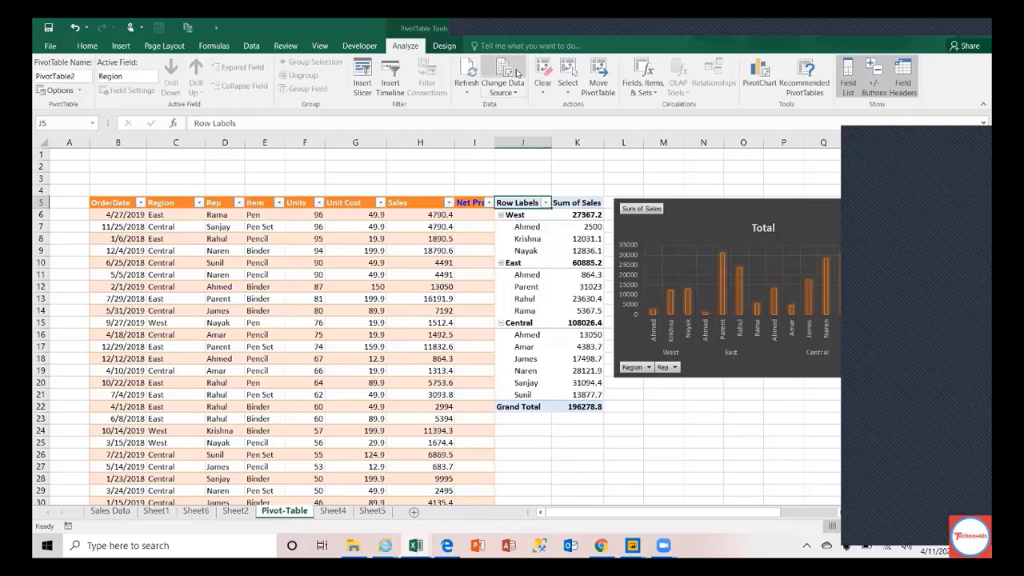
pyautogui.click(646, 93)
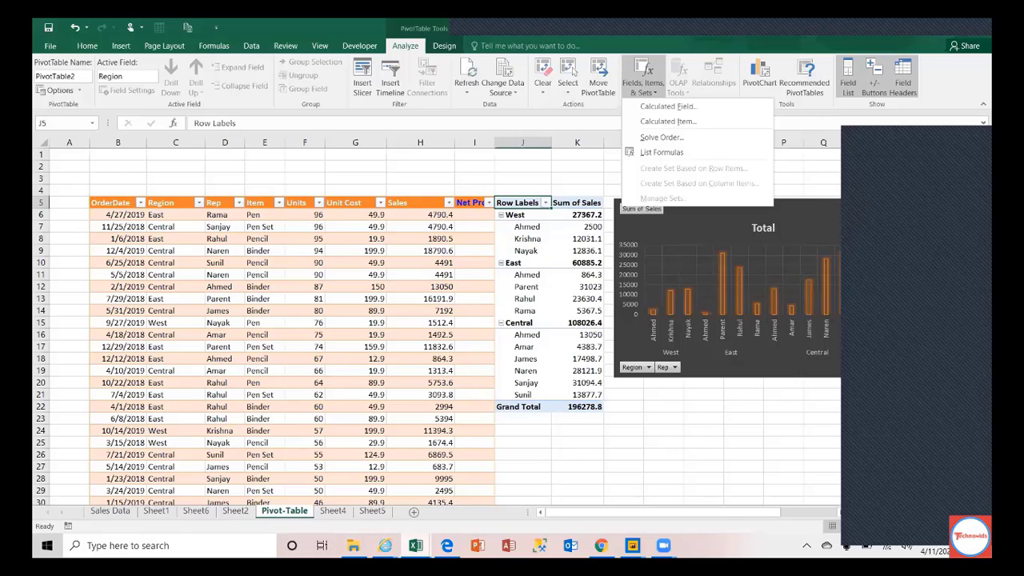
pyautogui.click(416, 545)
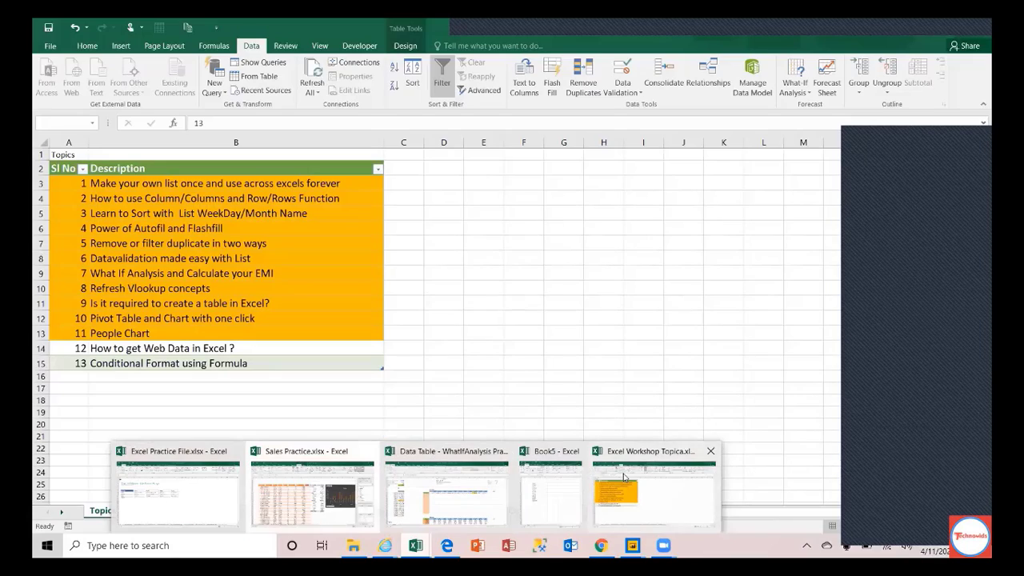
# Step: In the Excel Workshop Topica workbook, open Make a List and select January–December in I3:I14
pyautogui.click(632, 488)
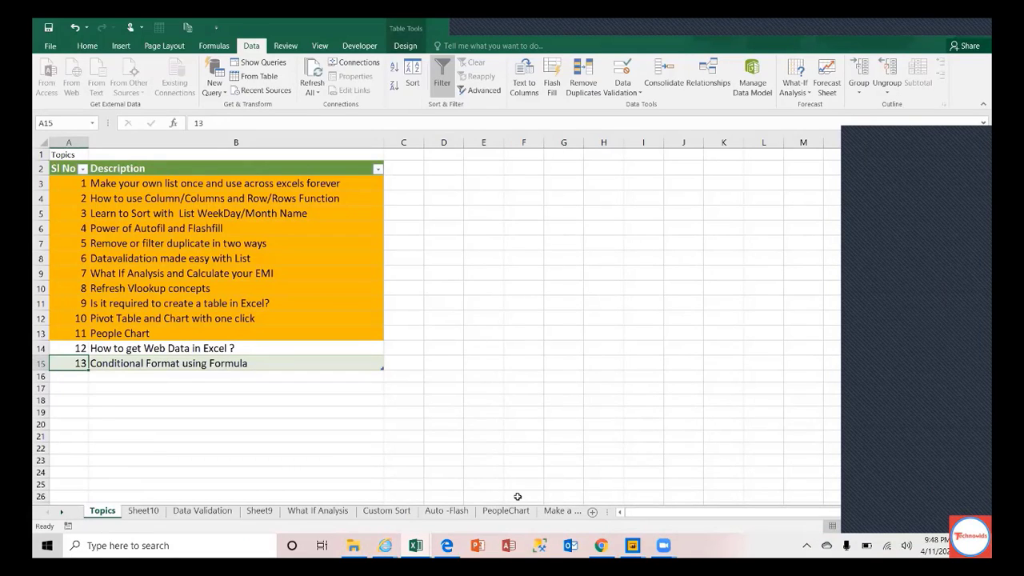
pyautogui.click(61, 512)
pyautogui.click(60, 513)
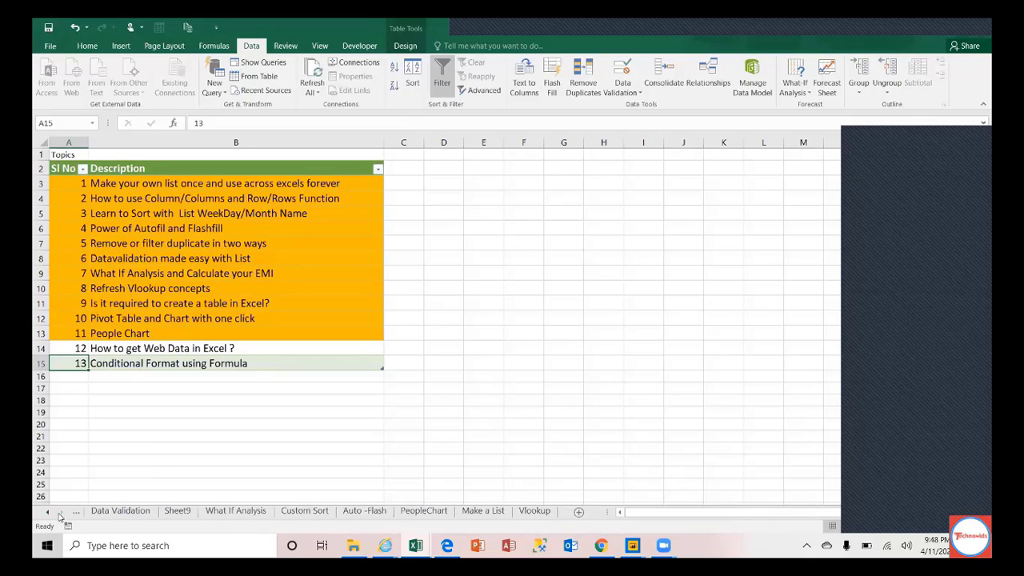
pyautogui.click(484, 512)
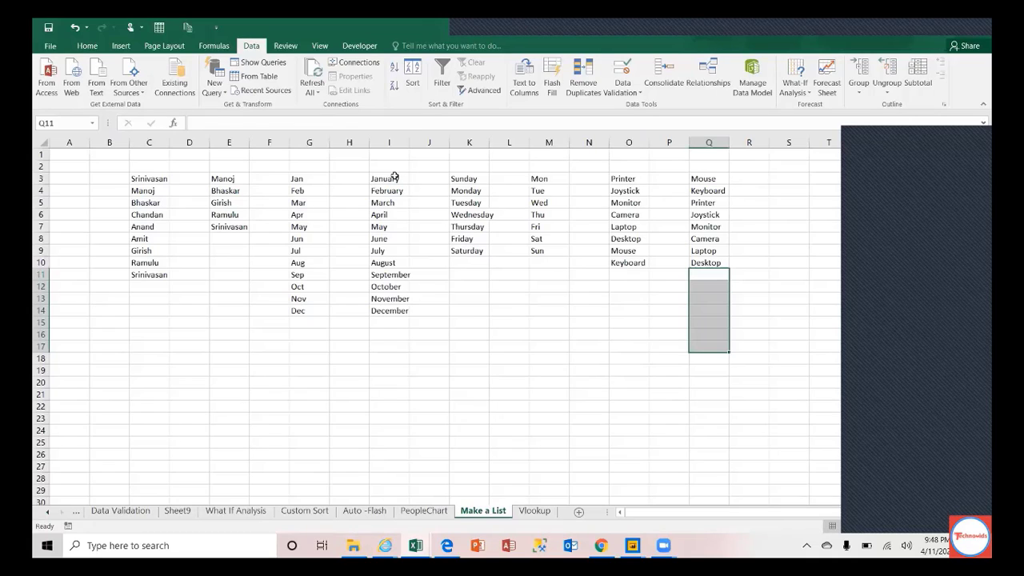
pyautogui.moveTo(394, 177); pyautogui.dragTo(404, 310)
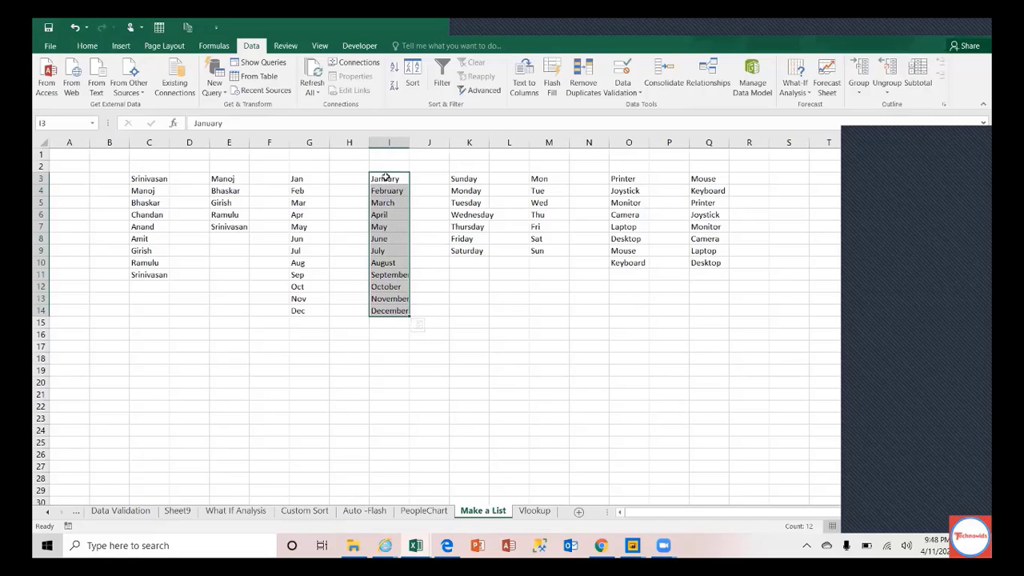
pyautogui.moveTo(387, 177); pyautogui.dragTo(396, 308)
pyautogui.moveTo(396, 307); pyautogui.dragTo(397, 308)
# Step: Go back to the workshop workbook's Topics sheet listing the numbered topics
pyautogui.click(48, 515)
pyautogui.click(48, 514)
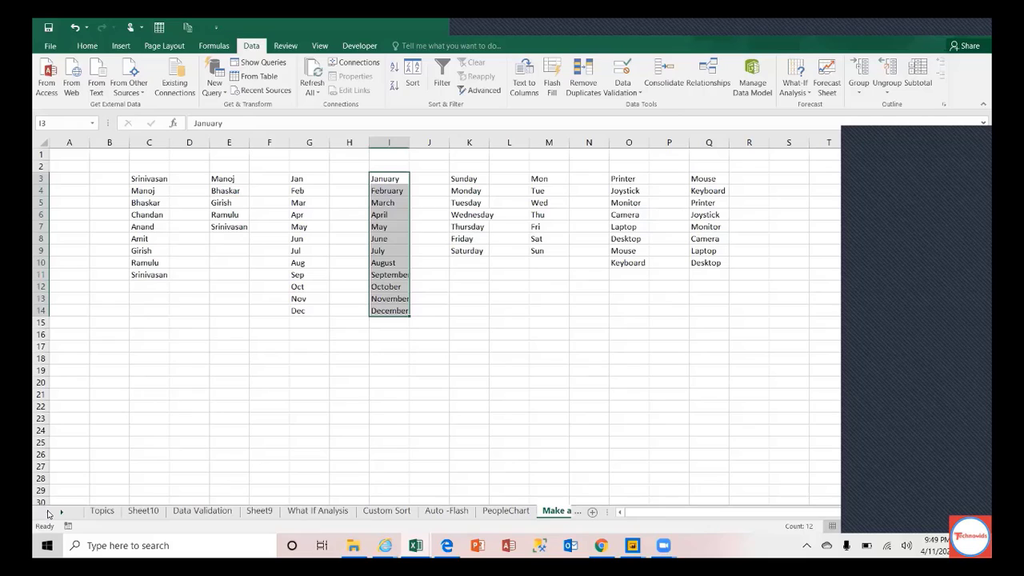
pyautogui.click(104, 509)
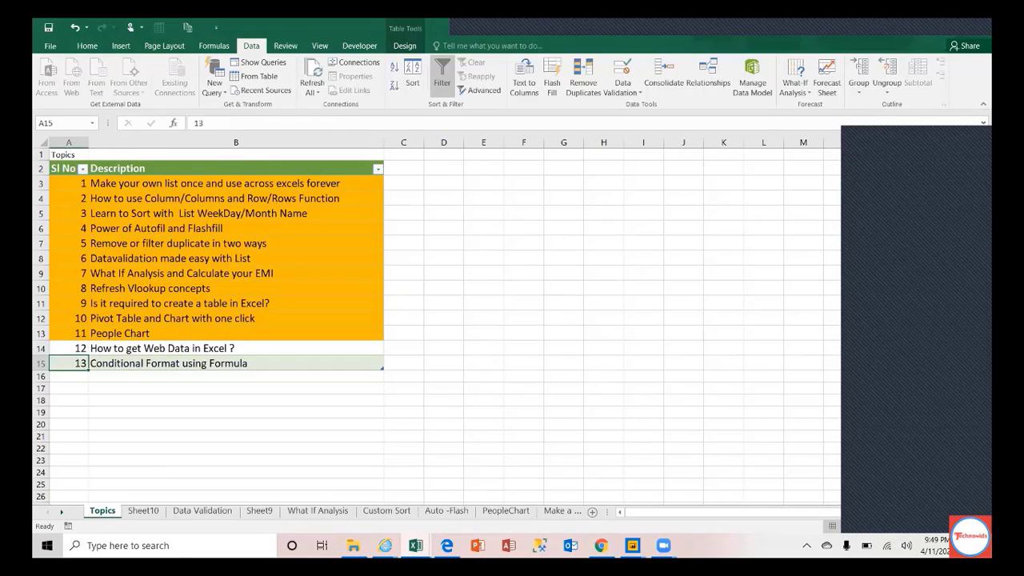
pyautogui.moveTo(663, 545)
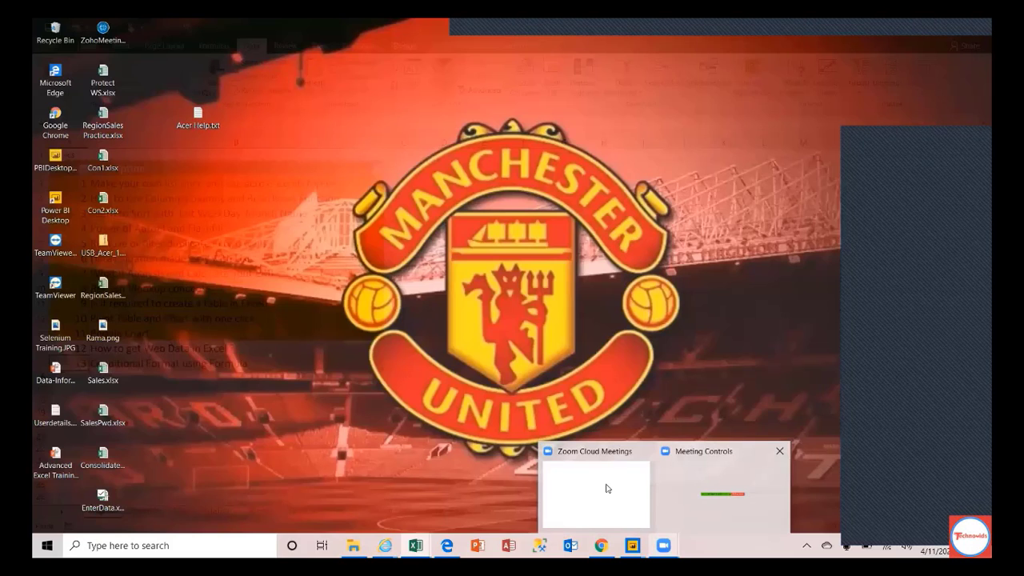
# Step: Bring the Zoom Cloud Meetings window in front of the workshop workbook
pyautogui.click(607, 489)
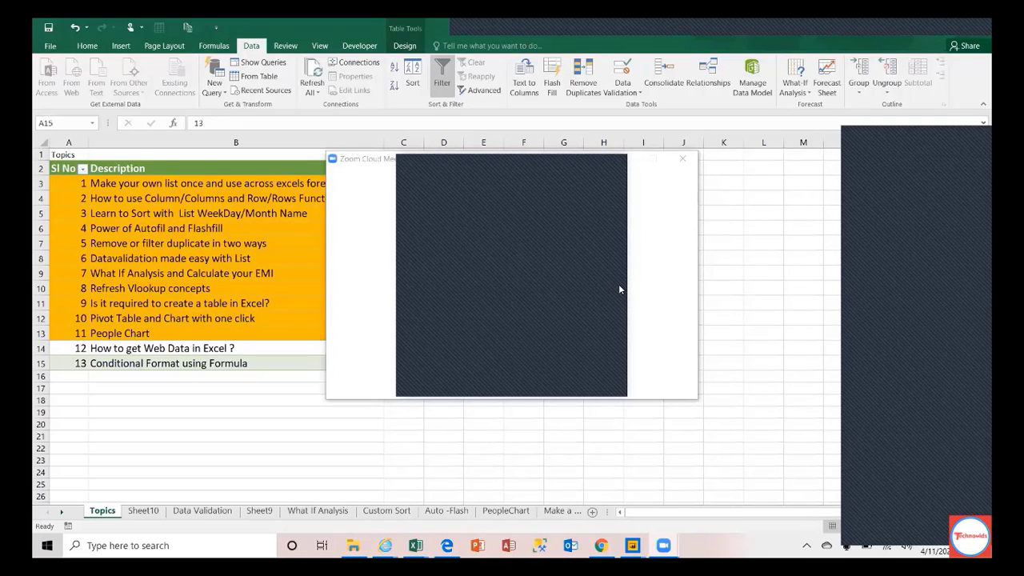
# Step: Scroll the sheet tabs and go to the Vlookup sheet
pyautogui.click(60, 512)
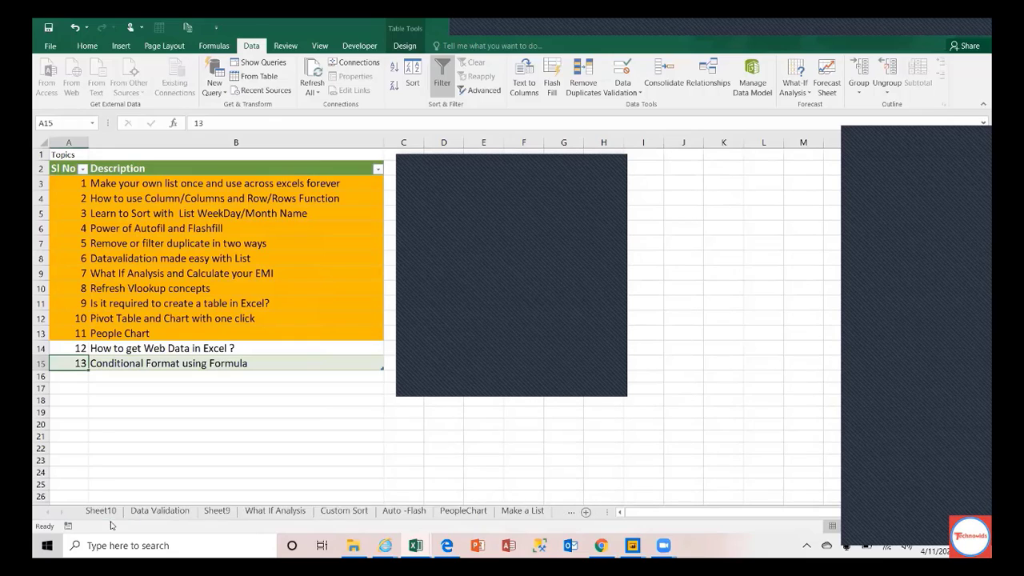
pyautogui.click(60, 513)
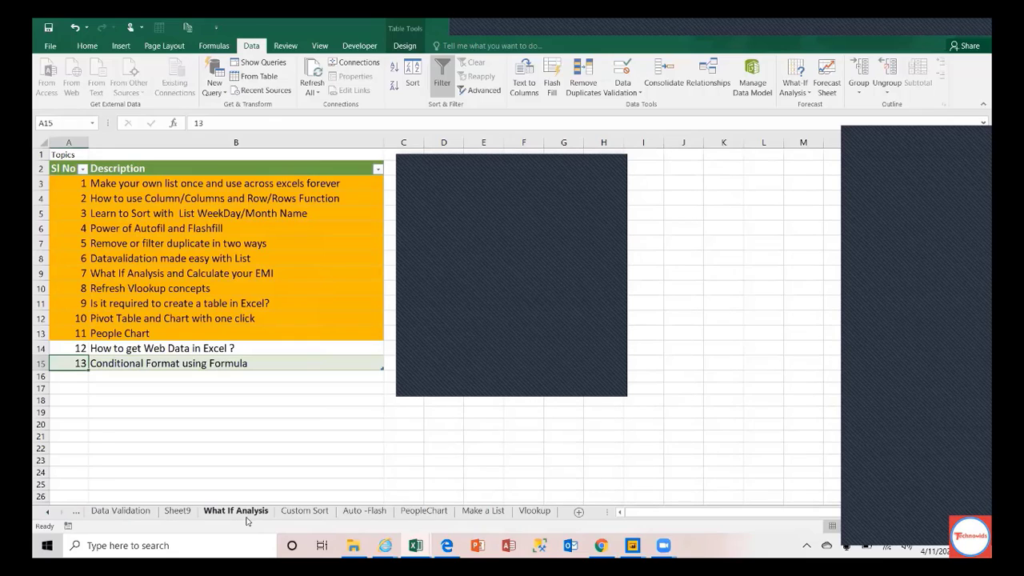
pyautogui.click(532, 512)
# Step: Select the last names Allen through Endow (B10:B18) in the lower table
pyautogui.click(186, 294)
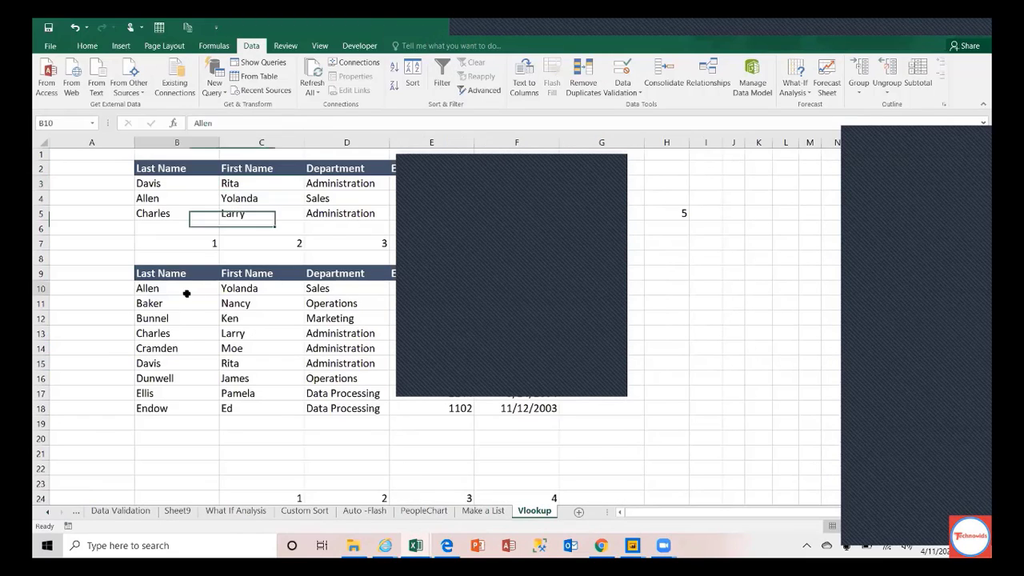
pyautogui.moveTo(187, 294); pyautogui.dragTo(184, 406)
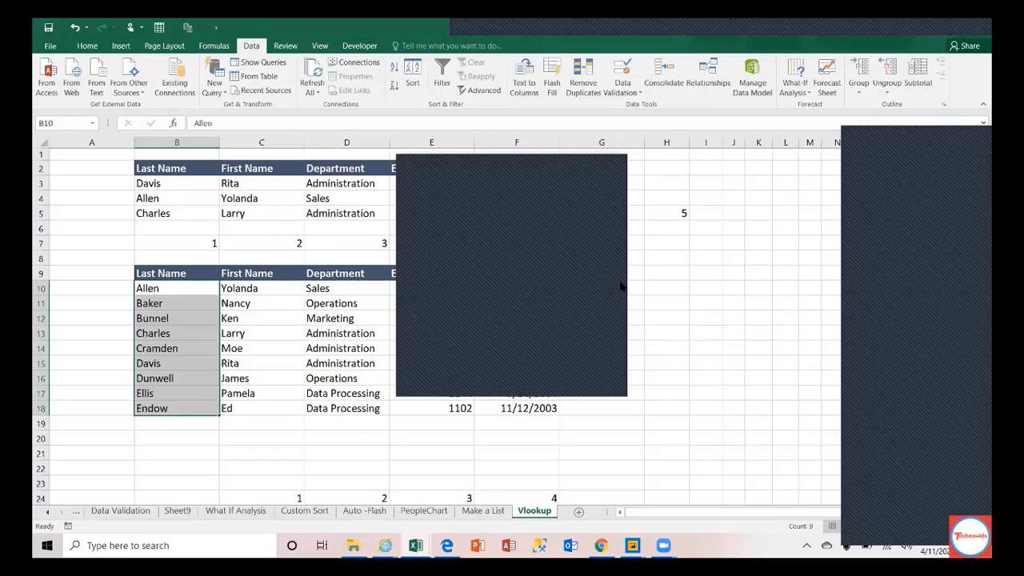
pyautogui.click(620, 287)
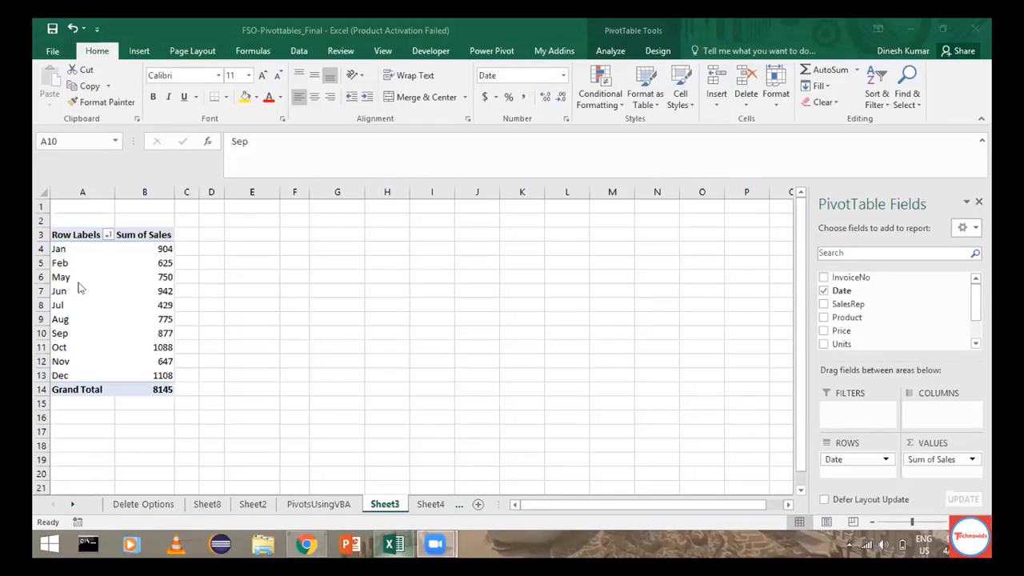
# Step: Check the PivotsUsingVBA sales data from its top, then return to the Sheet3 pivot table
pyautogui.click(78, 283)
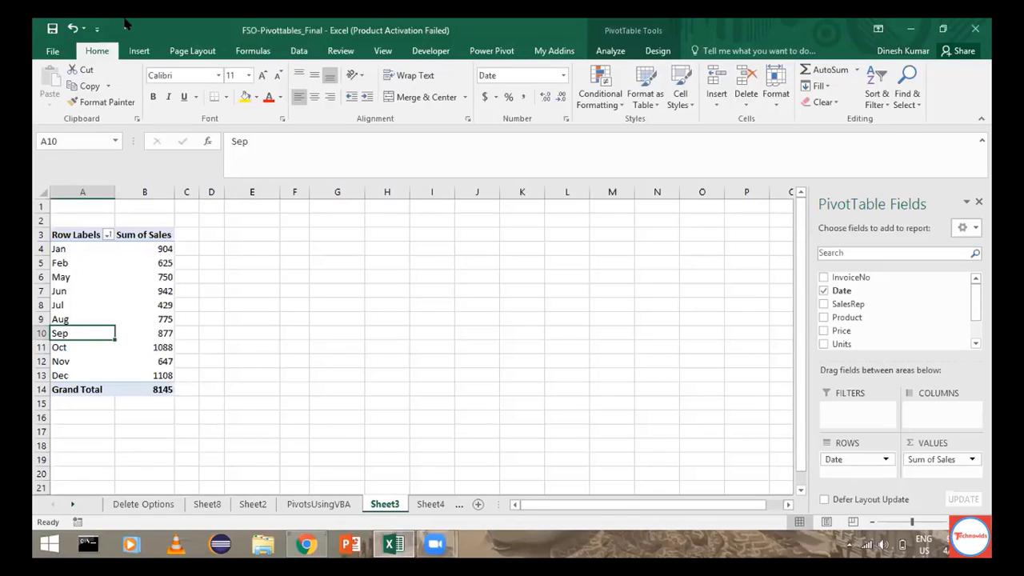
pyautogui.hotkey('ctrl', 'pageup')
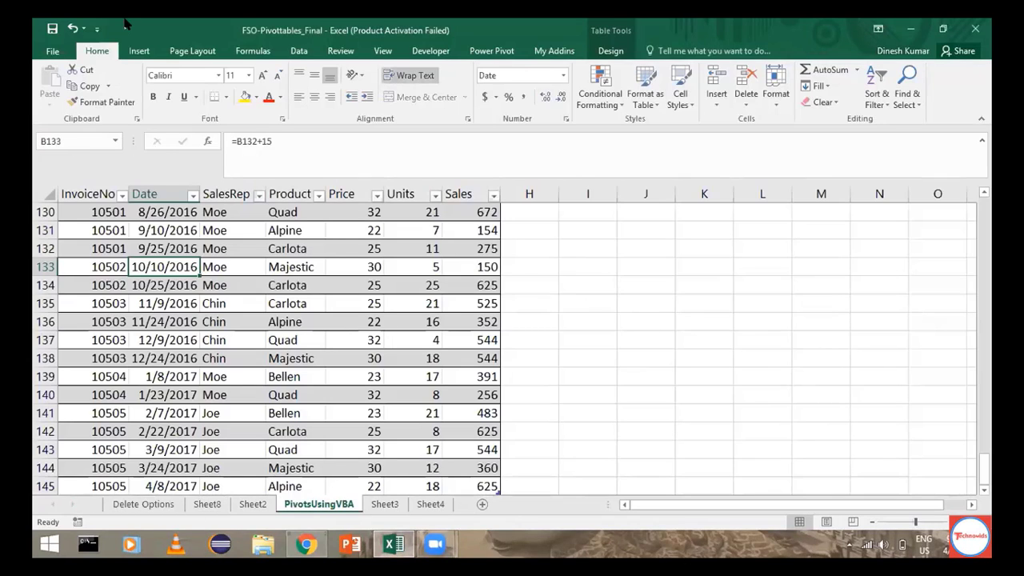
pyautogui.hotkey('ctrl', 'Home')
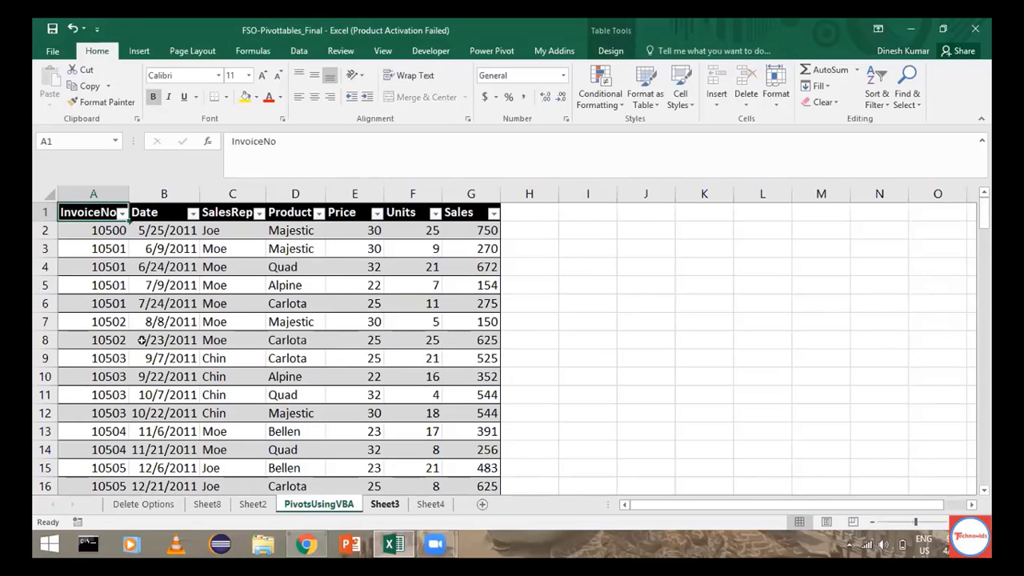
pyautogui.hotkey('ctrl', 'pagedown')
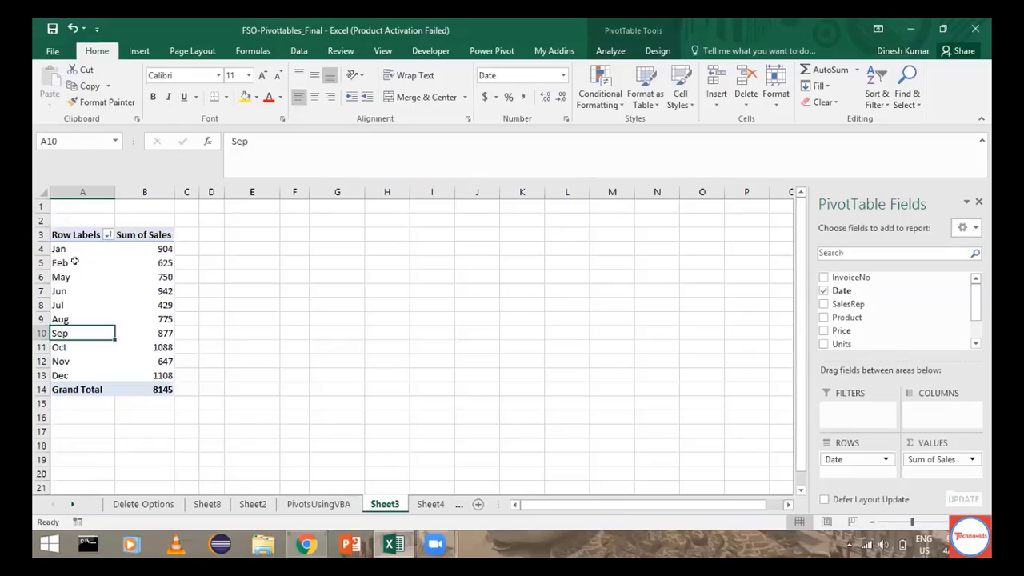
# Step: Ungroup the pivot's month labels into dates, then regroup the dates by Months
pyautogui.click(74, 261)
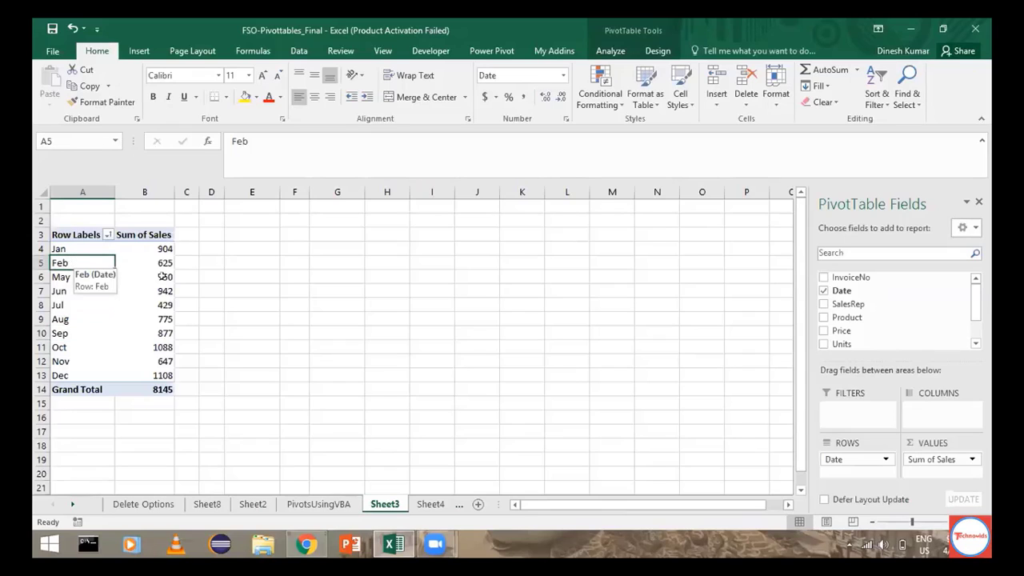
pyautogui.rightClick(84, 269)
pyautogui.click(156, 417)
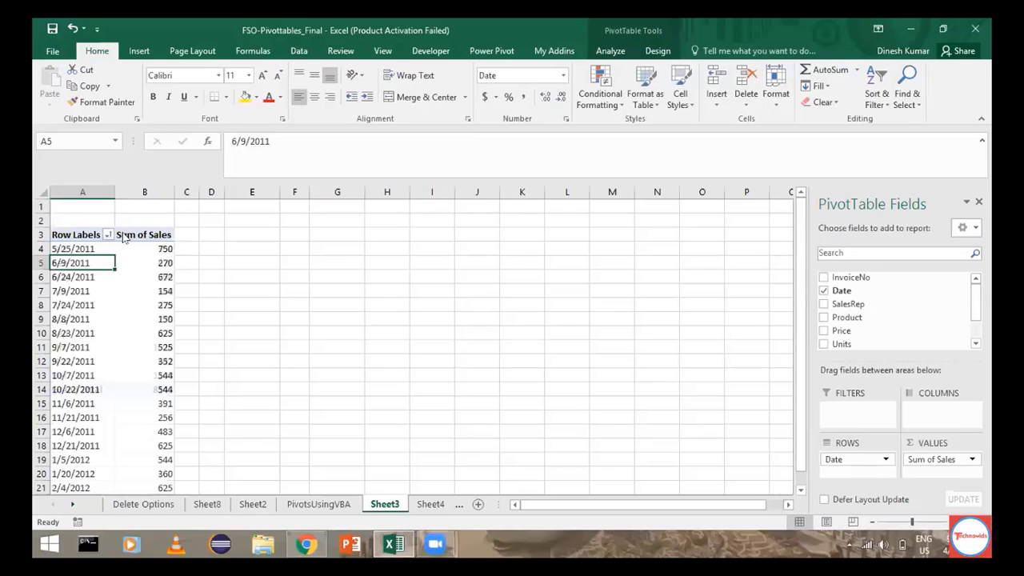
pyautogui.rightClick(88, 333)
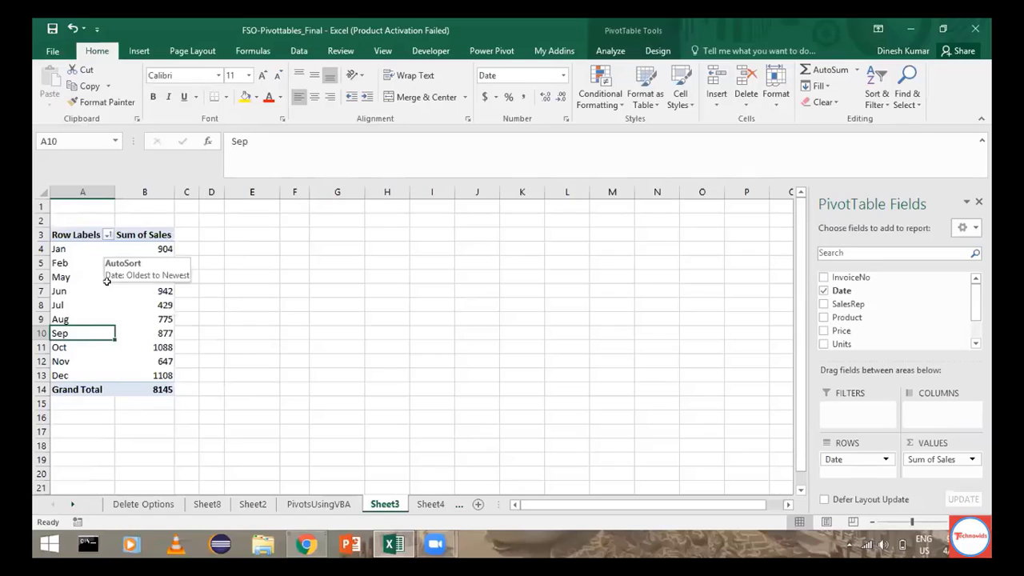
pyautogui.click(107, 234)
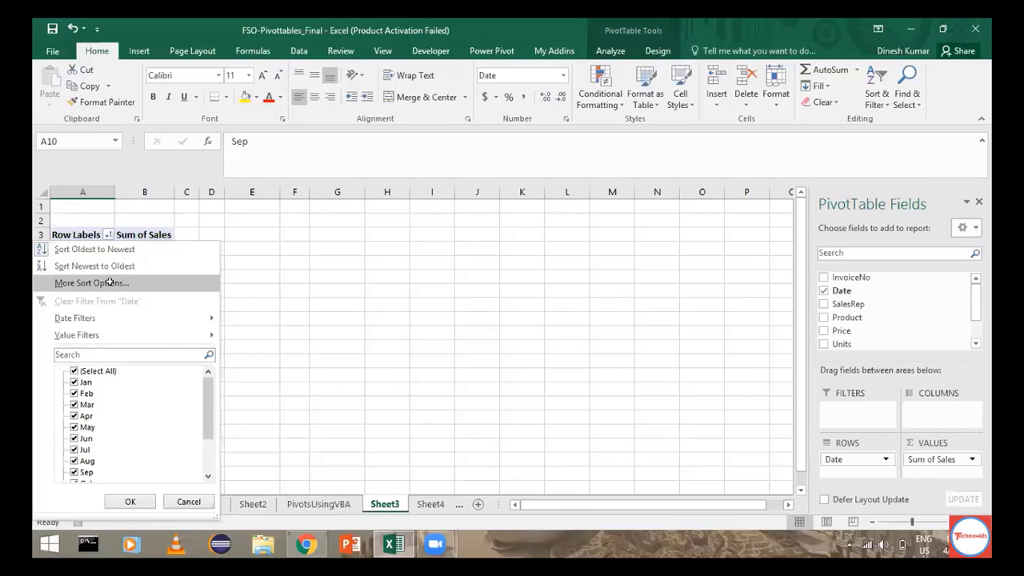
pyautogui.click(105, 281)
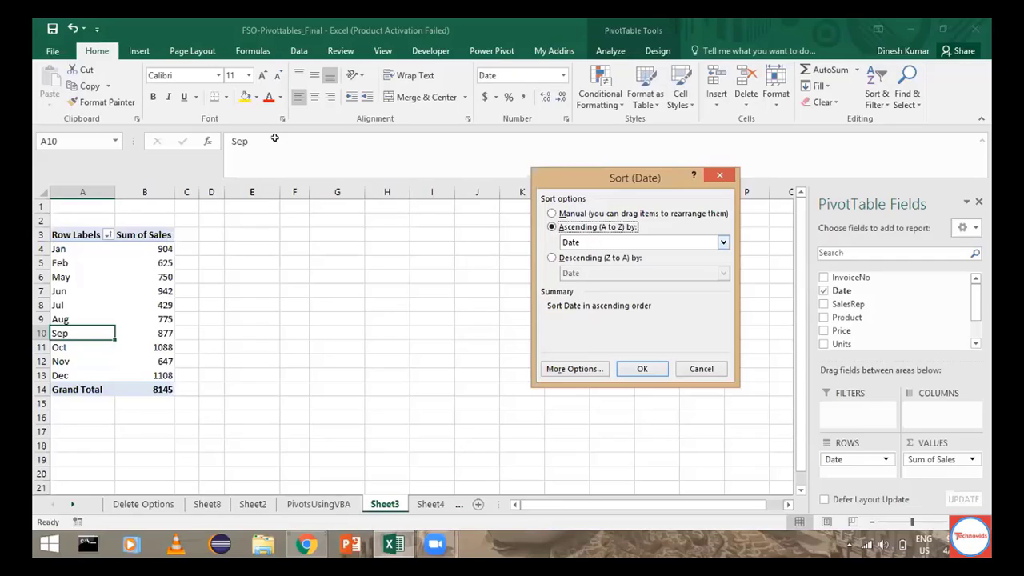
pyautogui.press('Escape')
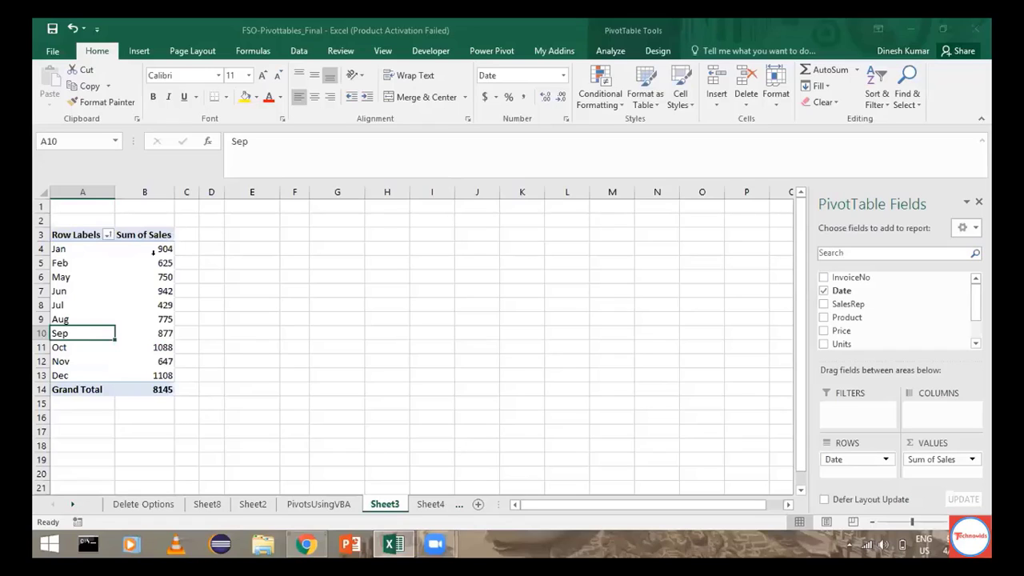
# Step: Ungroup the pivot's month rows back into individual sale dates
pyautogui.rightClick(112, 319)
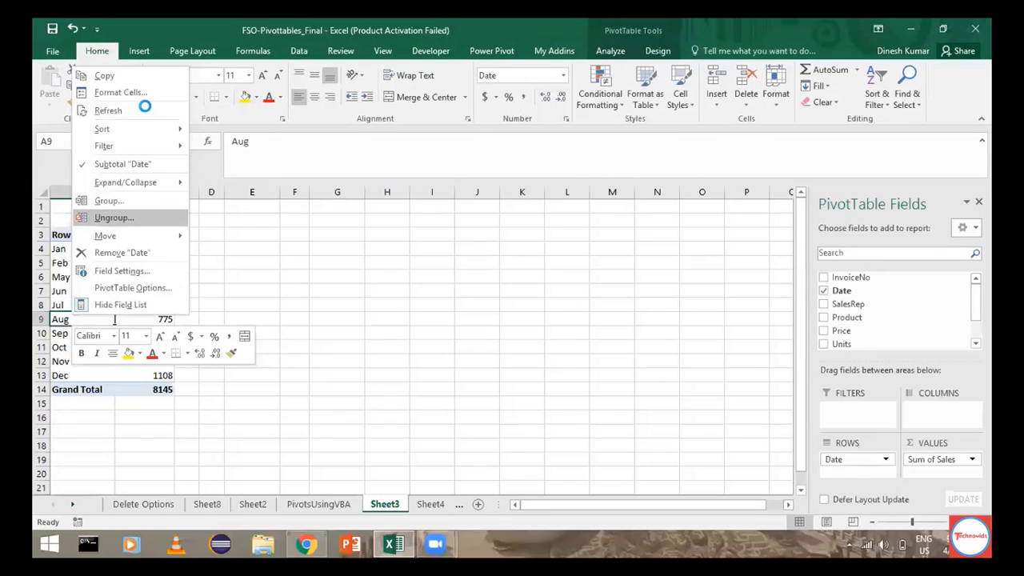
pyautogui.click(140, 216)
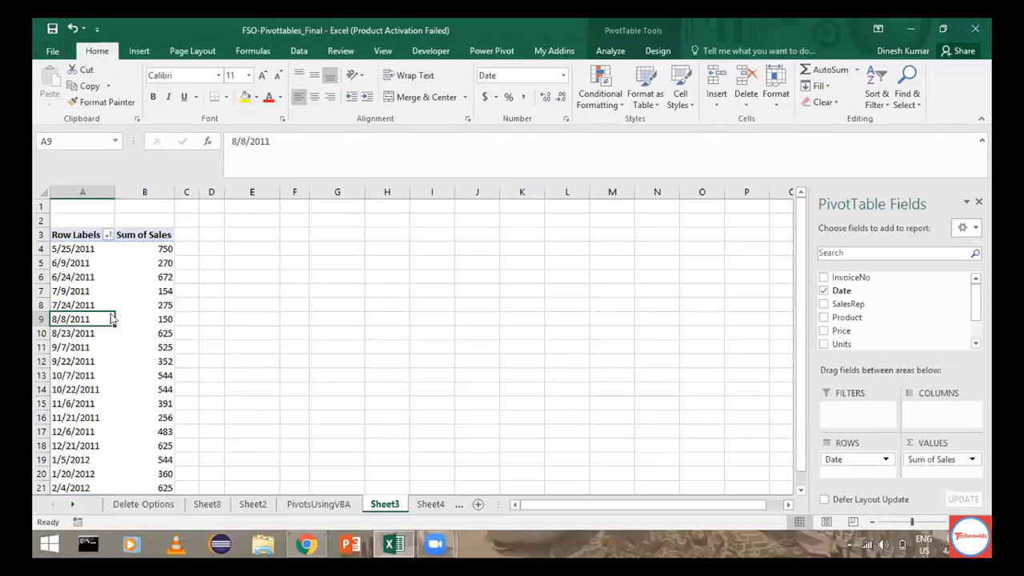